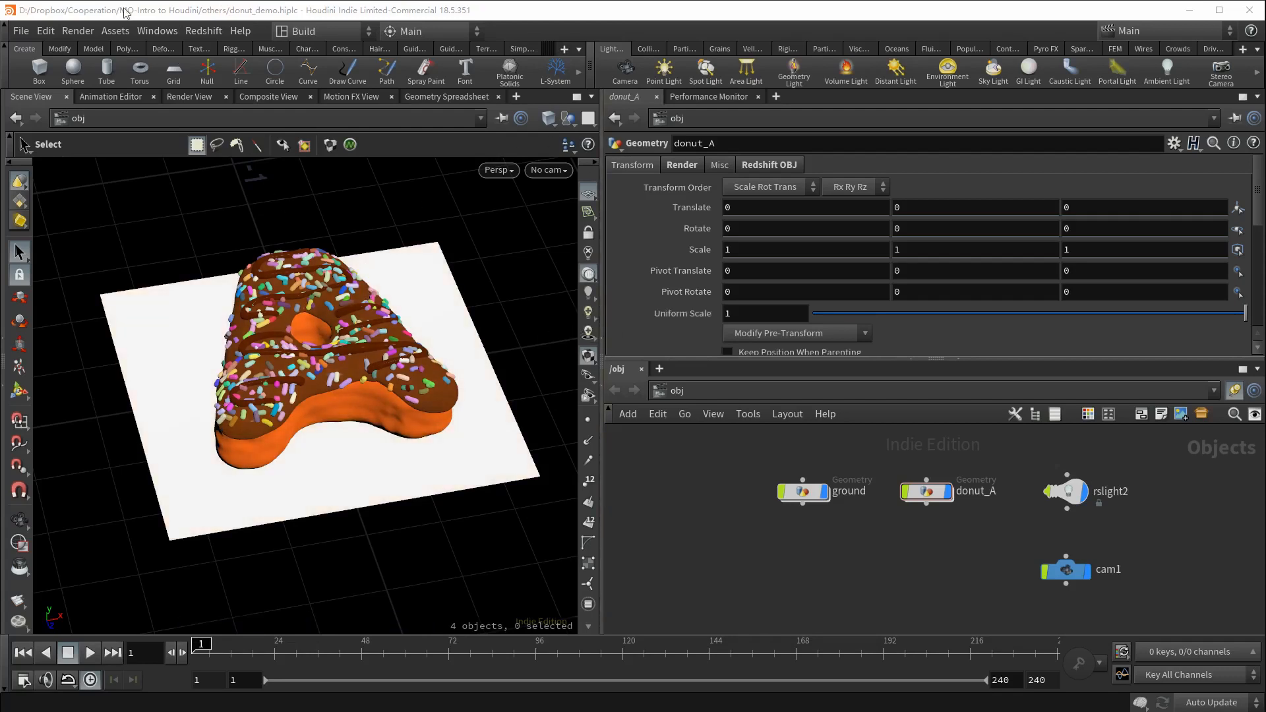
# Review the General User Interface preferences, then leave them without applying any changes.
pyautogui.click(46, 31)
pyautogui.moveTo(92, 169)
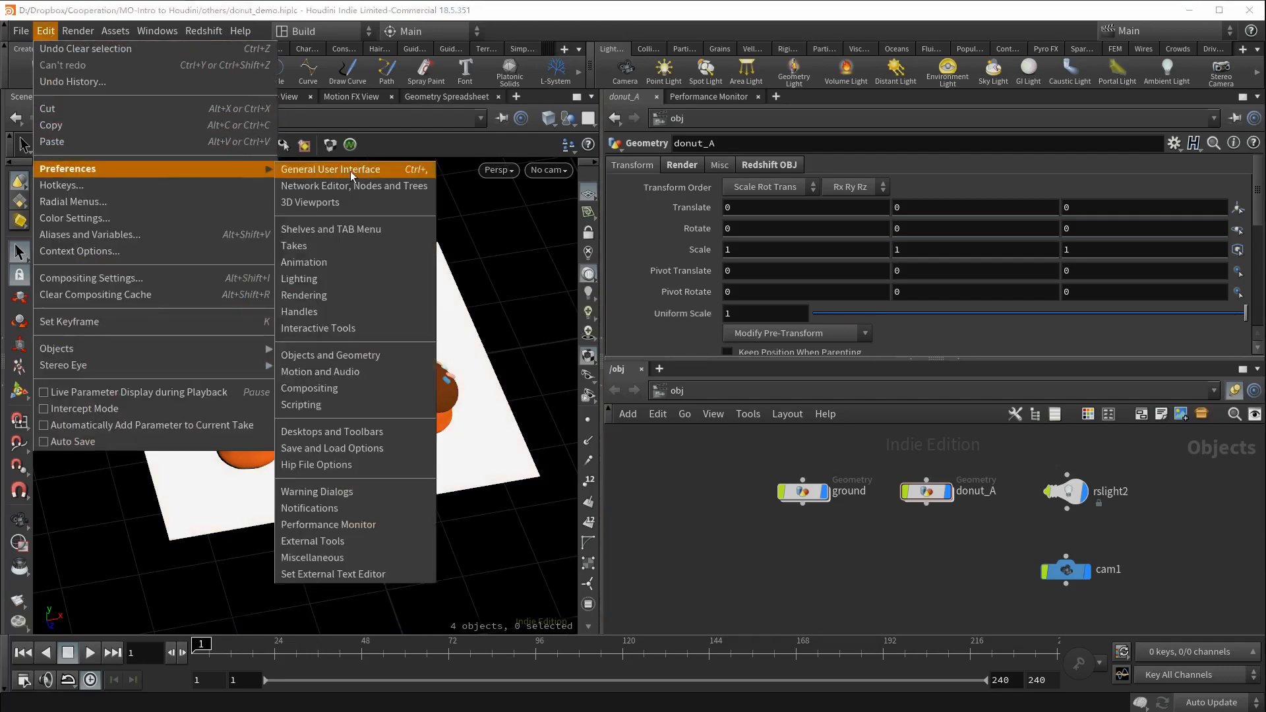
pyautogui.click(346, 170)
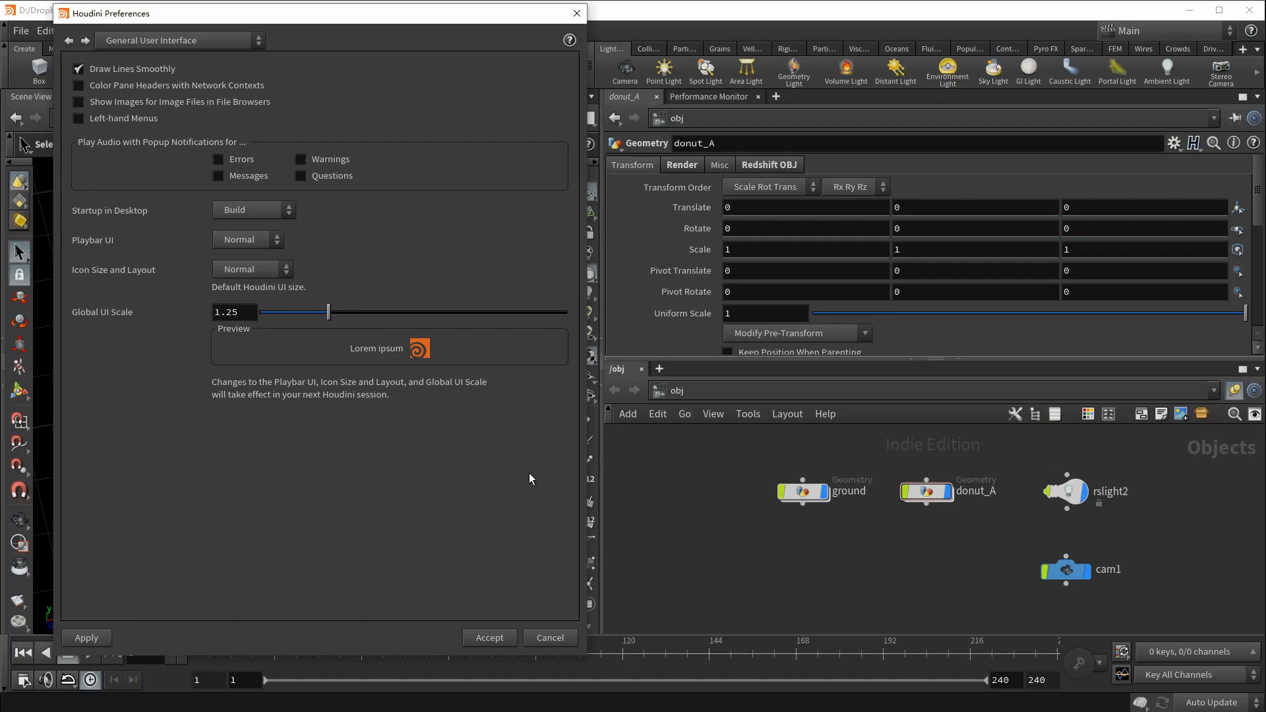
pyautogui.click(549, 637)
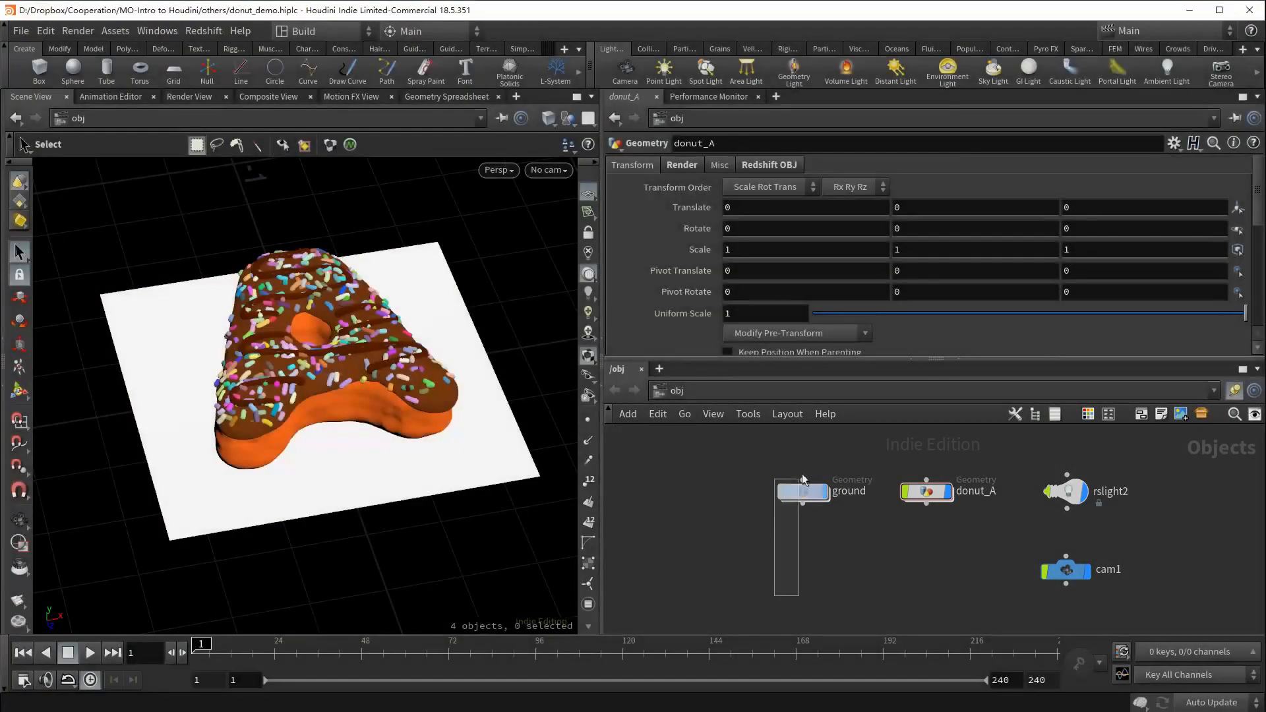
# Select the ground object and then donut_A in the network to view each one's parameters.
pyautogui.click(802, 491)
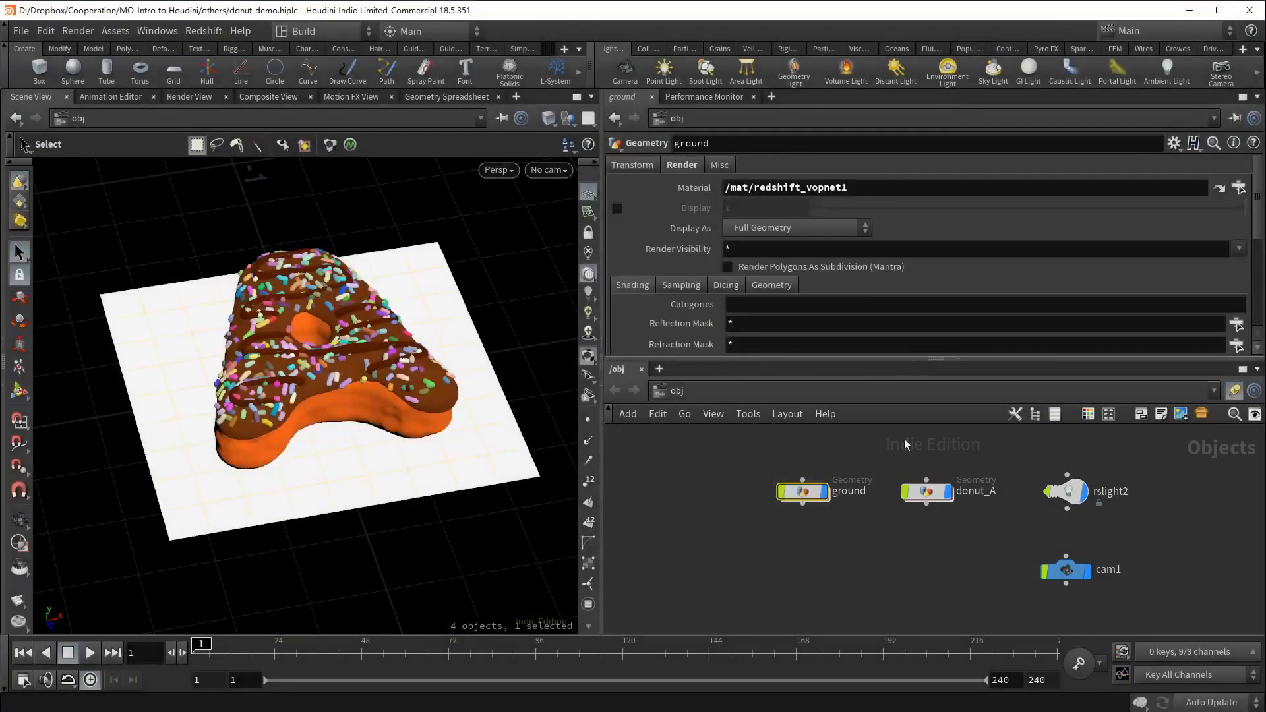
pyautogui.click(927, 491)
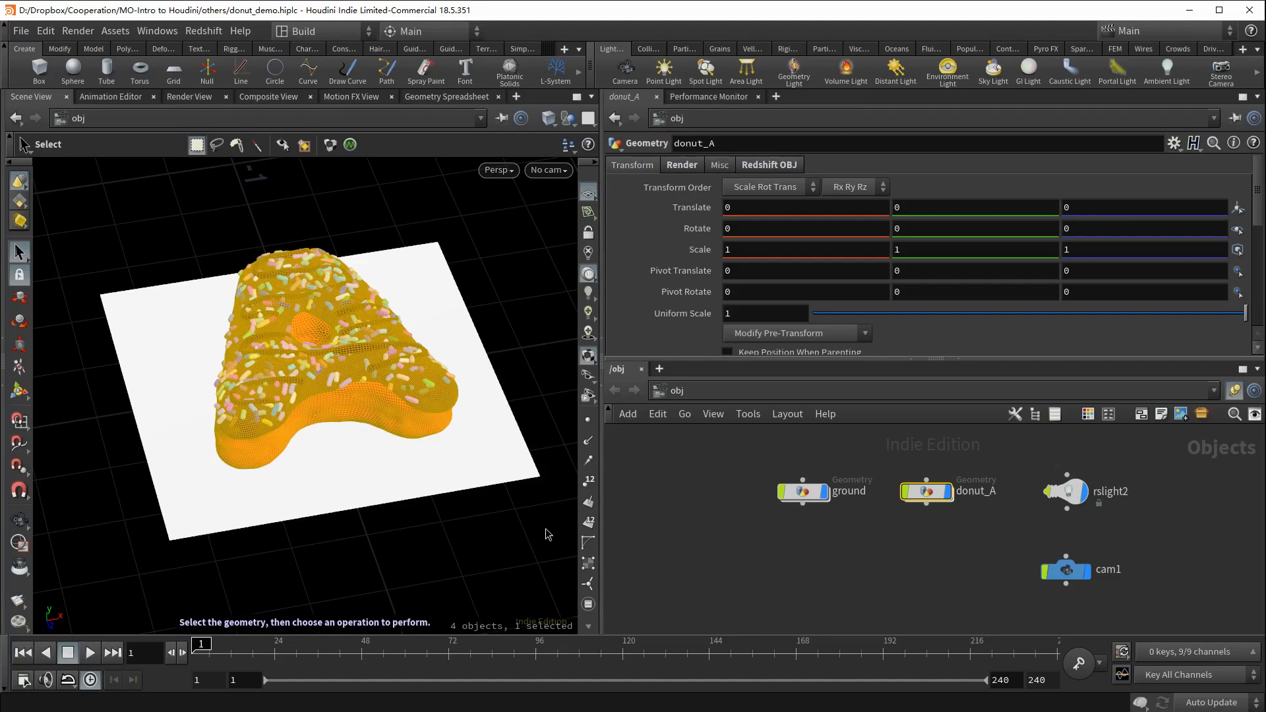
# Collapse the shelves, the main menu bar and the playbar to enlarge the workspace.
pyautogui.click(5, 76)
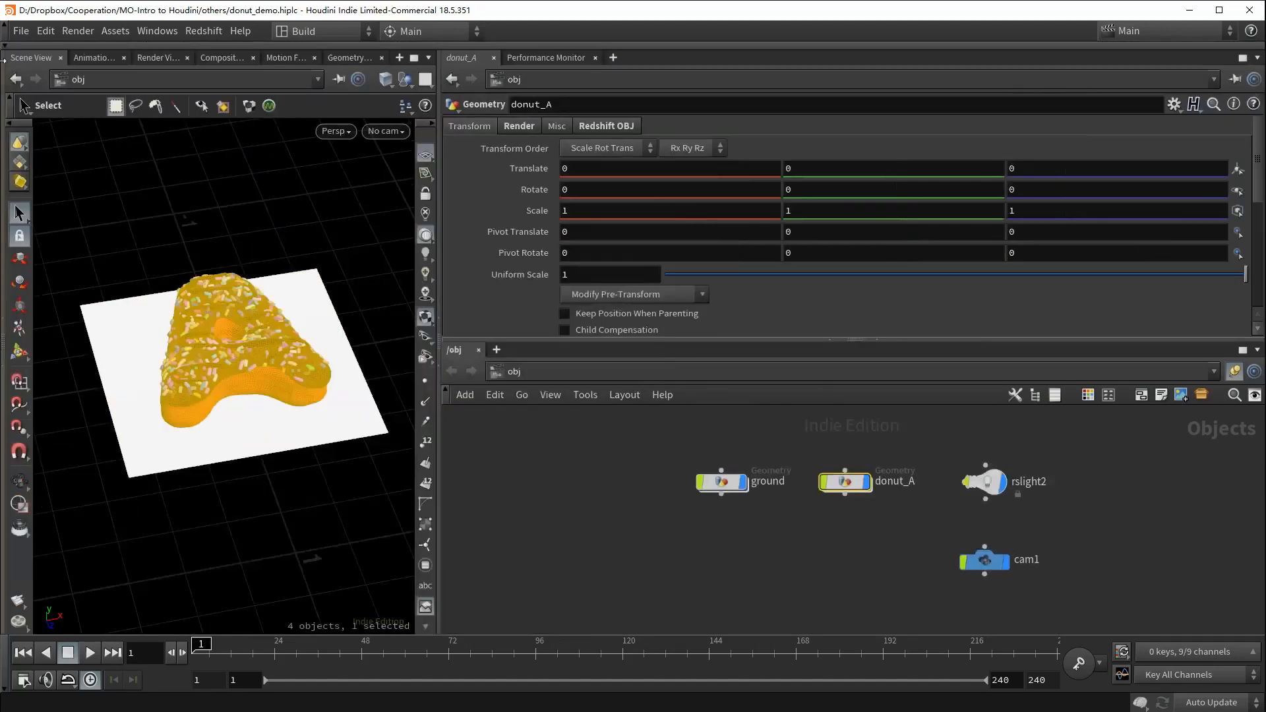
pyautogui.click(6, 30)
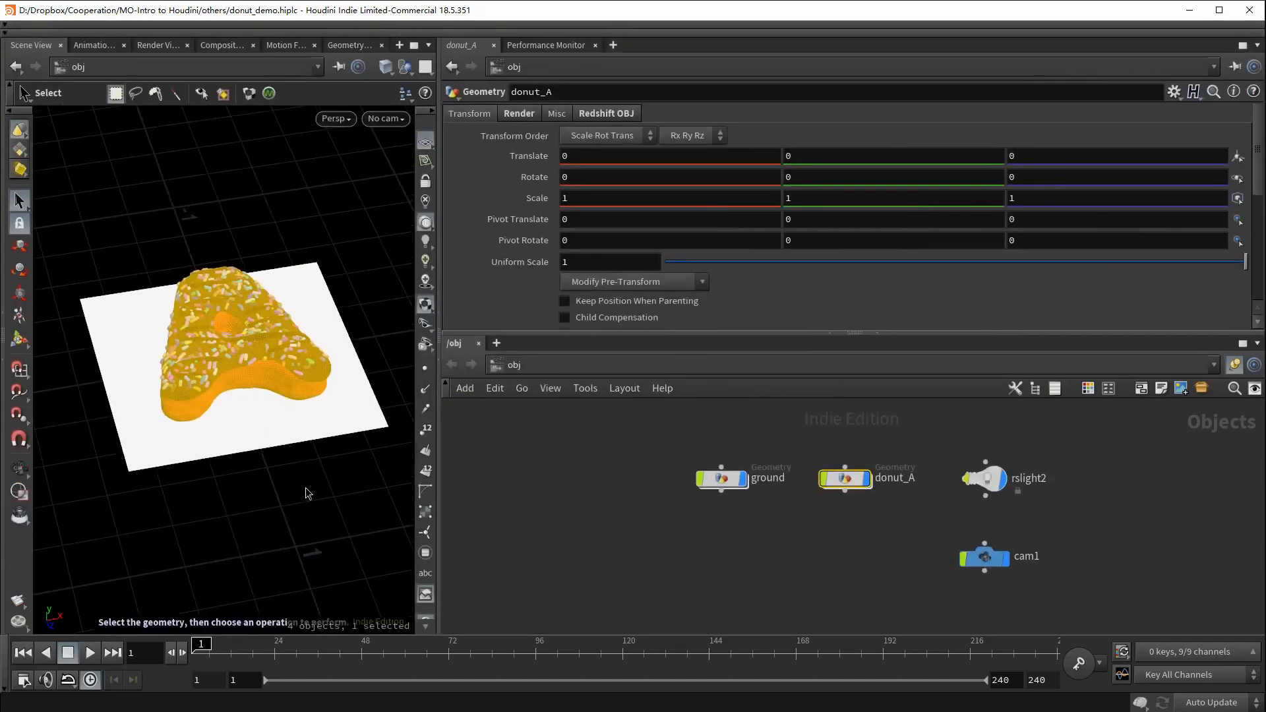
pyautogui.click(4, 662)
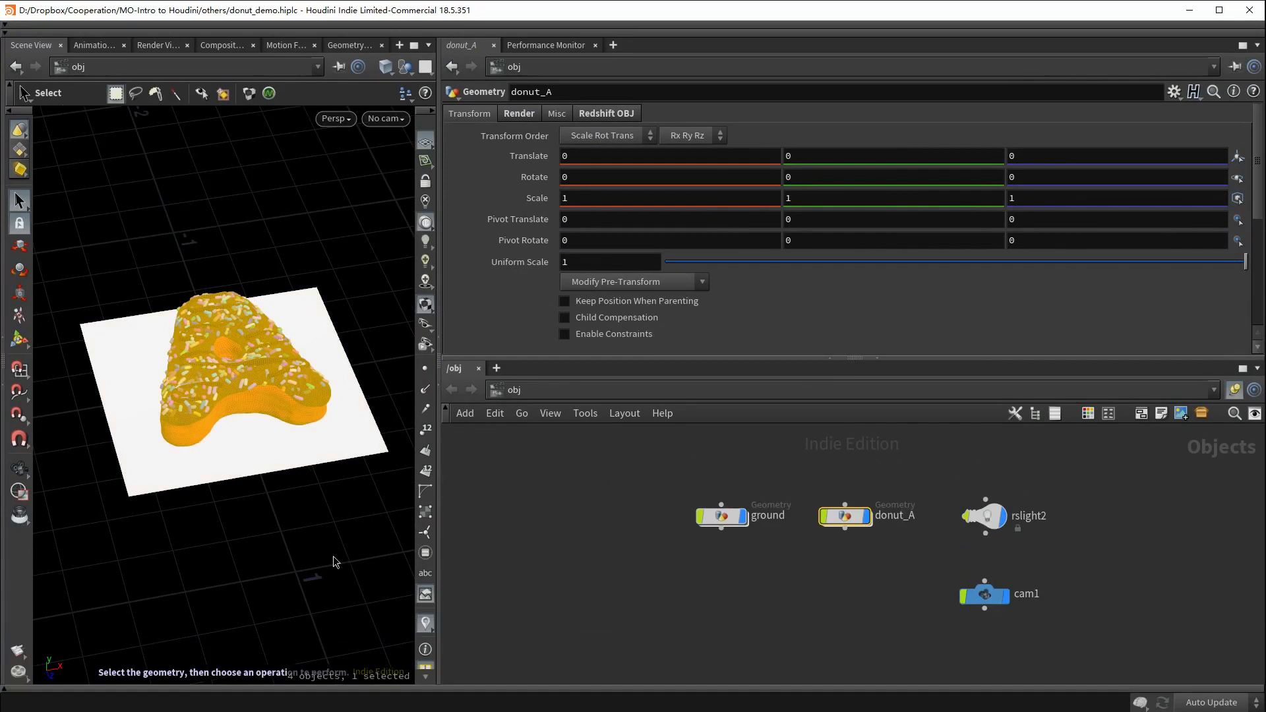
# Select the ground and the donut in the viewport, clear the selection, and select the donut again.
pyautogui.click(338, 579)
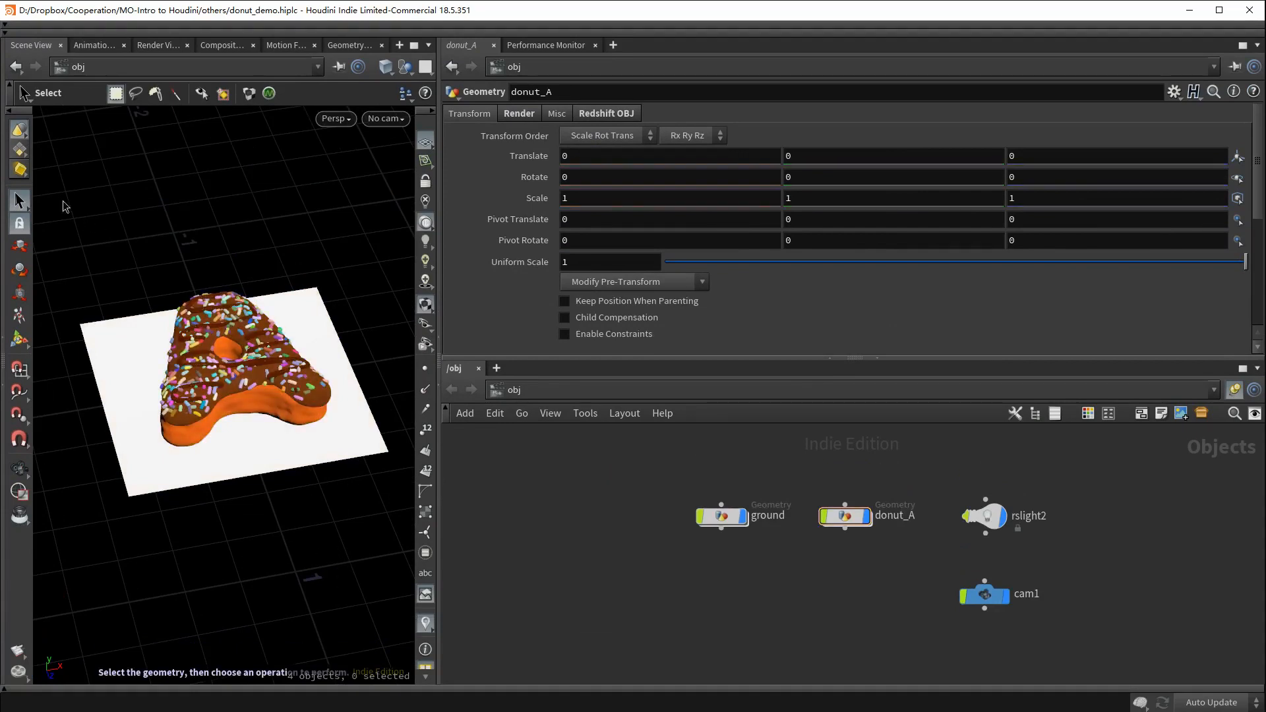
pyautogui.click(141, 395)
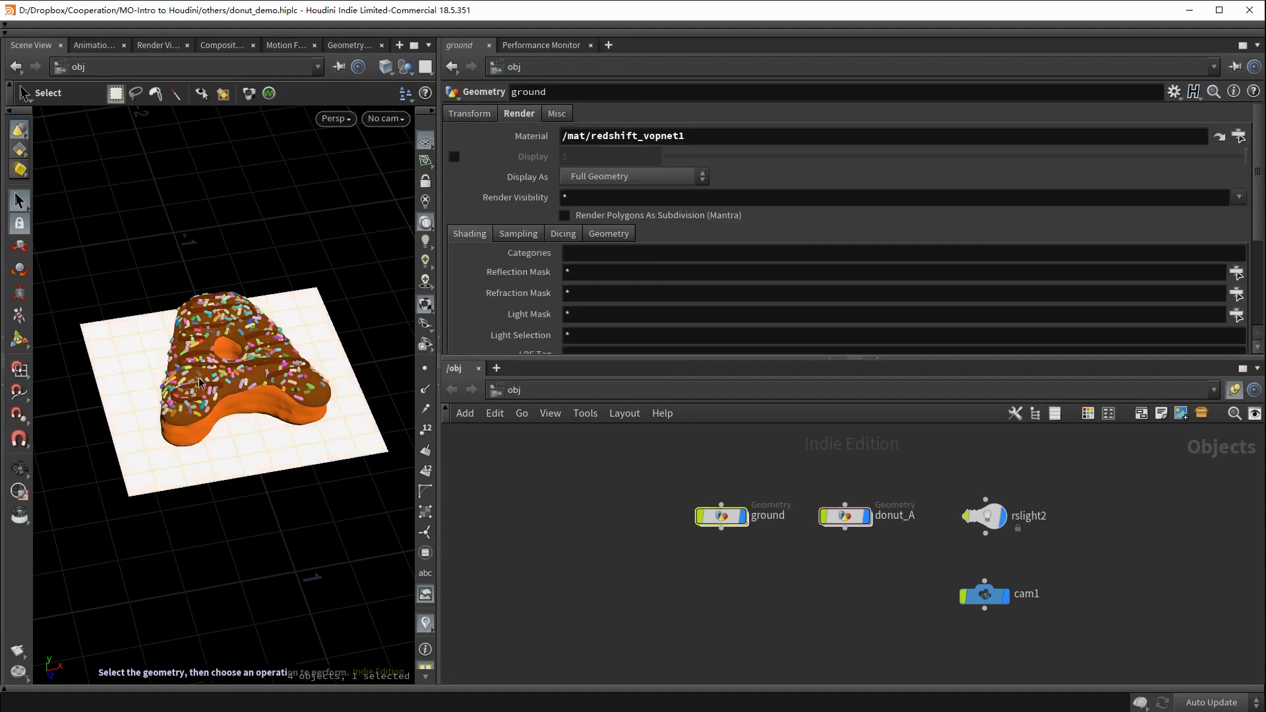
pyautogui.click(202, 383)
pyautogui.click(157, 535)
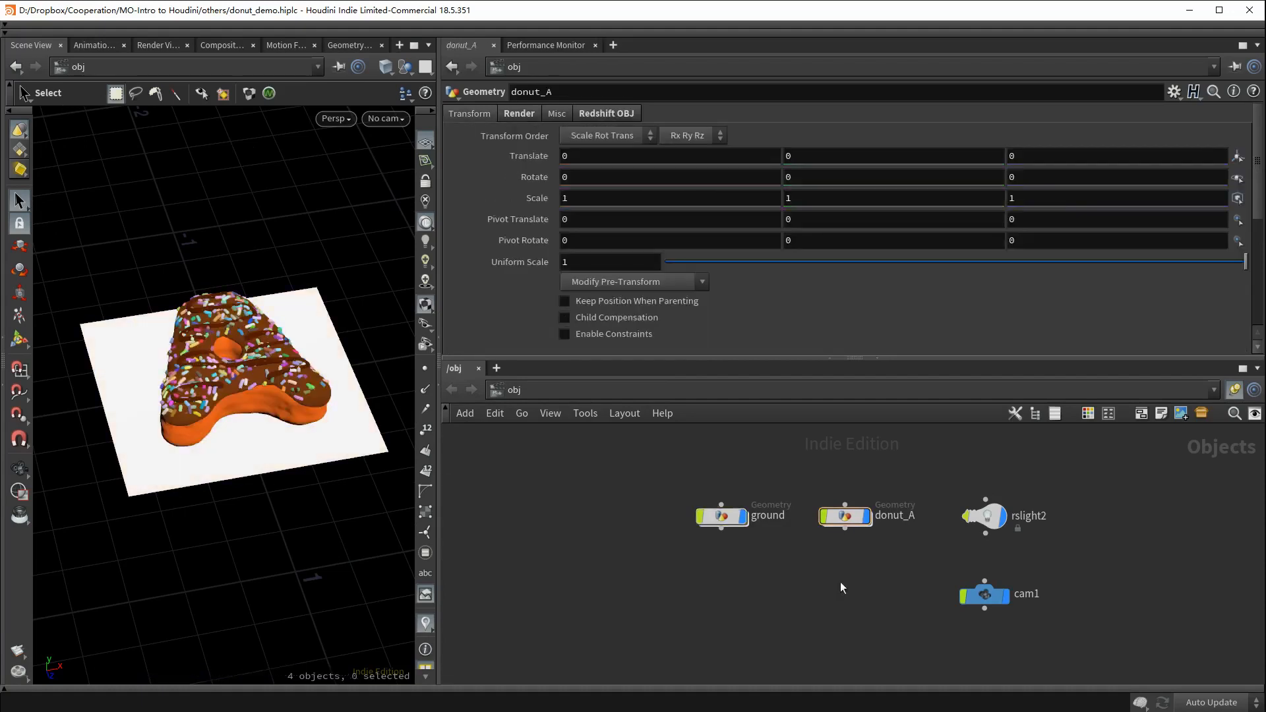
pyautogui.click(205, 356)
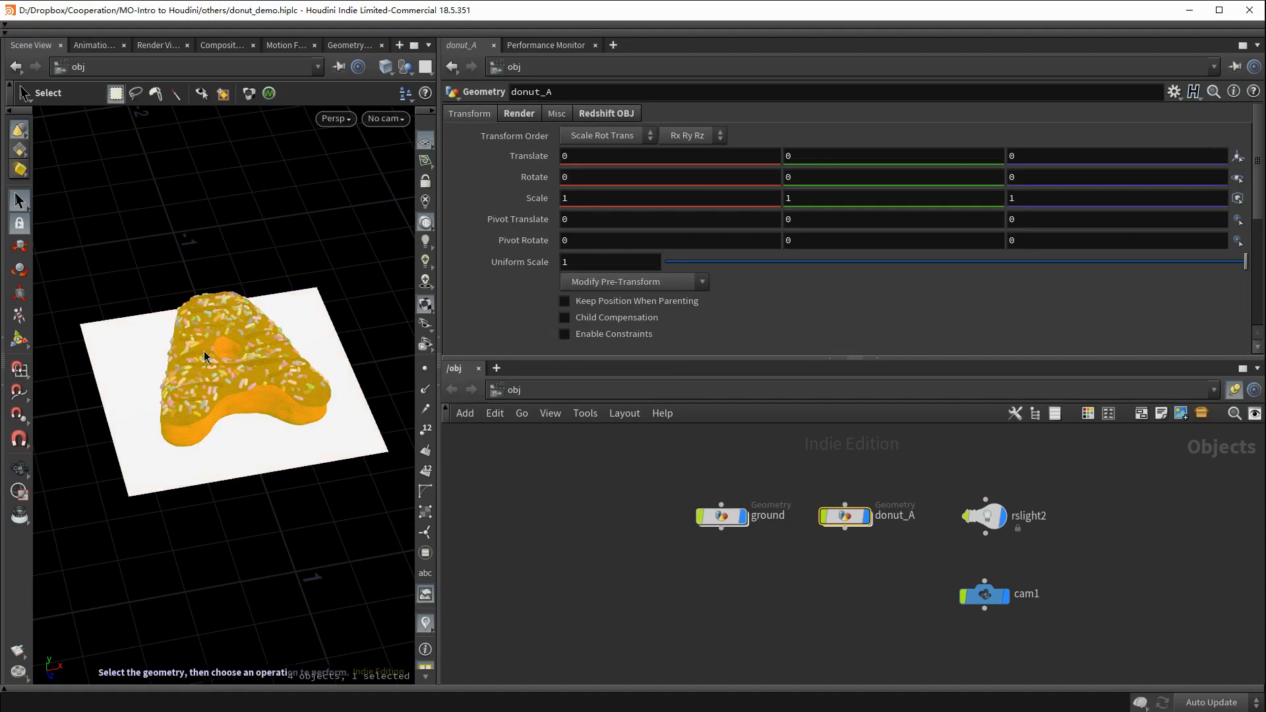
# Tumble, pan and dolly the viewport to examine the donut from a different angle and distance.
pyautogui.press('Escape')
pyautogui.moveTo(257, 514)
pyautogui.mouseDown()
pyautogui.moveTo(251, 528)
pyautogui.moveTo(316, 491)
pyautogui.moveTo(252, 501)
pyautogui.mouseUp()
pyautogui.moveTo(234, 432); pyautogui.dragTo(266, 455, button='middle')
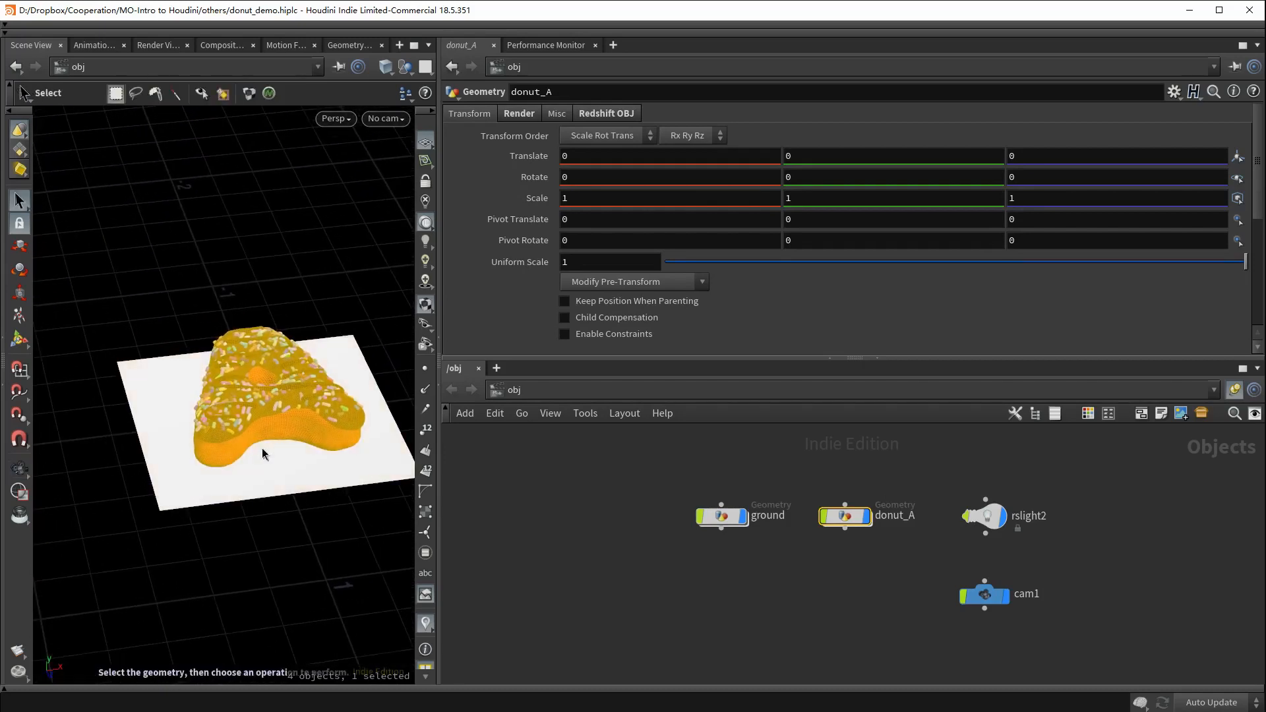
pyautogui.press('alt')
pyautogui.scroll(-3, 261, 447)
pyautogui.scroll(5, 261, 445)
pyautogui.scroll(-3, 260, 447)
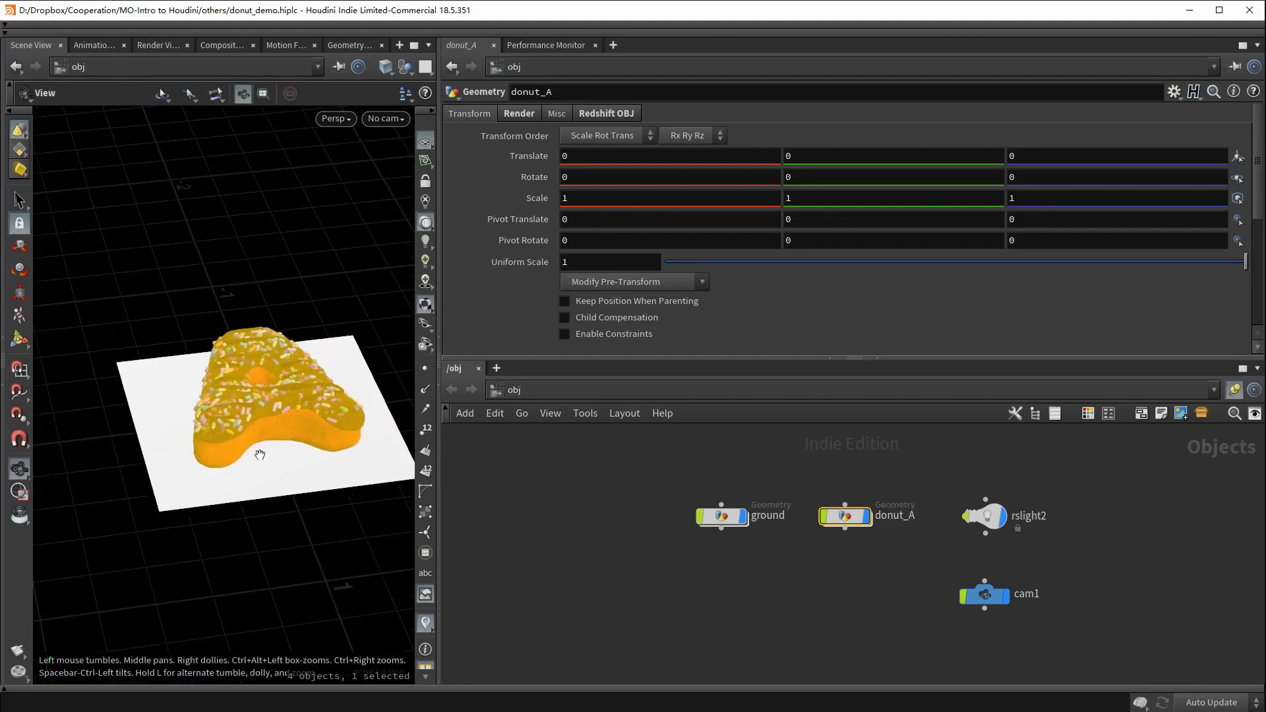
pyautogui.moveTo(257, 459); pyautogui.dragTo(260, 481)
pyautogui.moveTo(262, 569)
pyautogui.mouseDown(button='right')
pyautogui.moveTo(248, 511)
pyautogui.moveTo(246, 587)
pyautogui.moveTo(247, 560)
pyautogui.mouseUp(button='right')
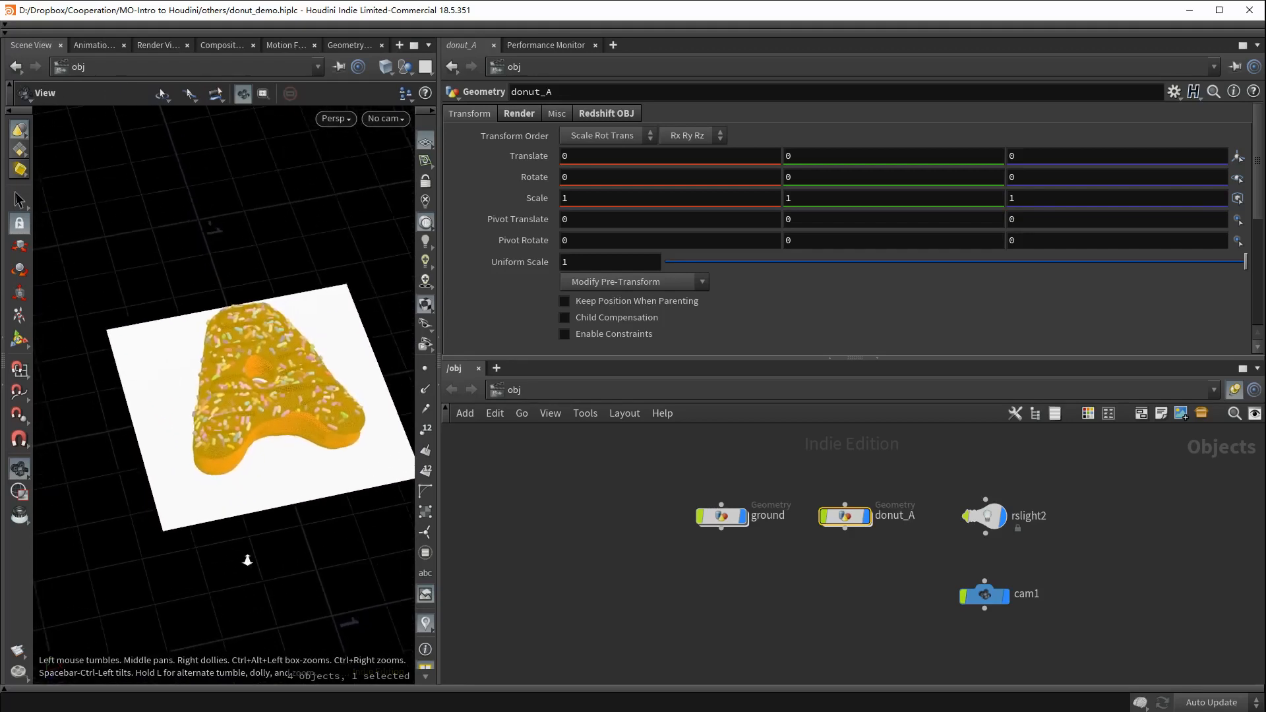
# Switch to the Select tool, then activate the View tool and tumble around the donut.
pyautogui.press('s')
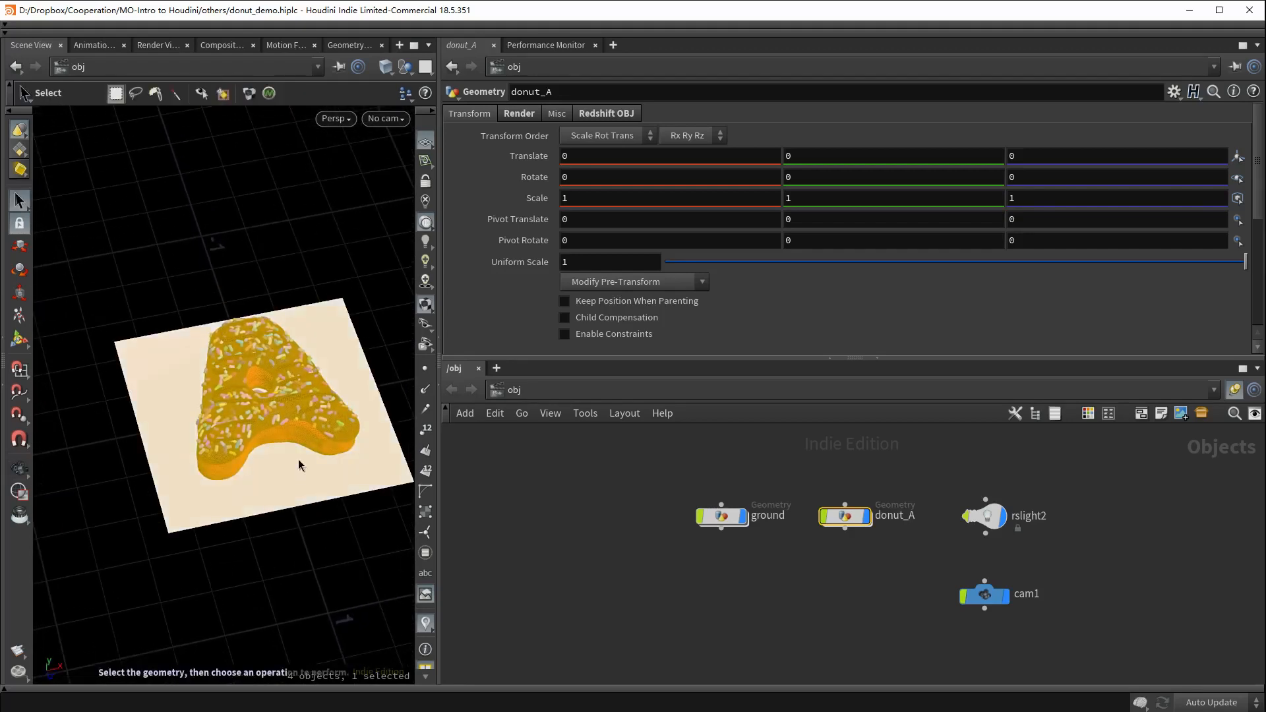
pyautogui.click(20, 469)
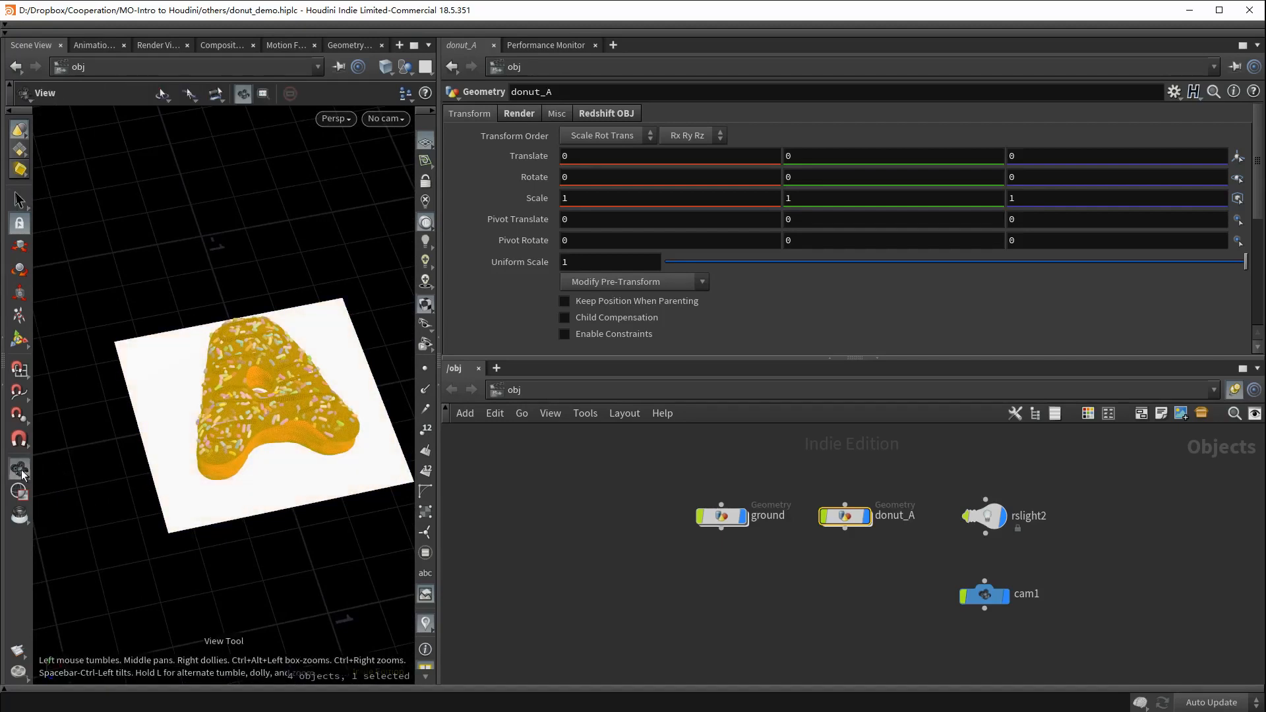
pyautogui.moveTo(312, 401)
pyautogui.mouseDown()
pyautogui.moveTo(257, 425)
pyautogui.moveTo(300, 407)
pyautogui.moveTo(296, 369)
pyautogui.moveTo(303, 408)
pyautogui.moveTo(329, 403)
pyautogui.moveTo(316, 408)
pyautogui.mouseUp()
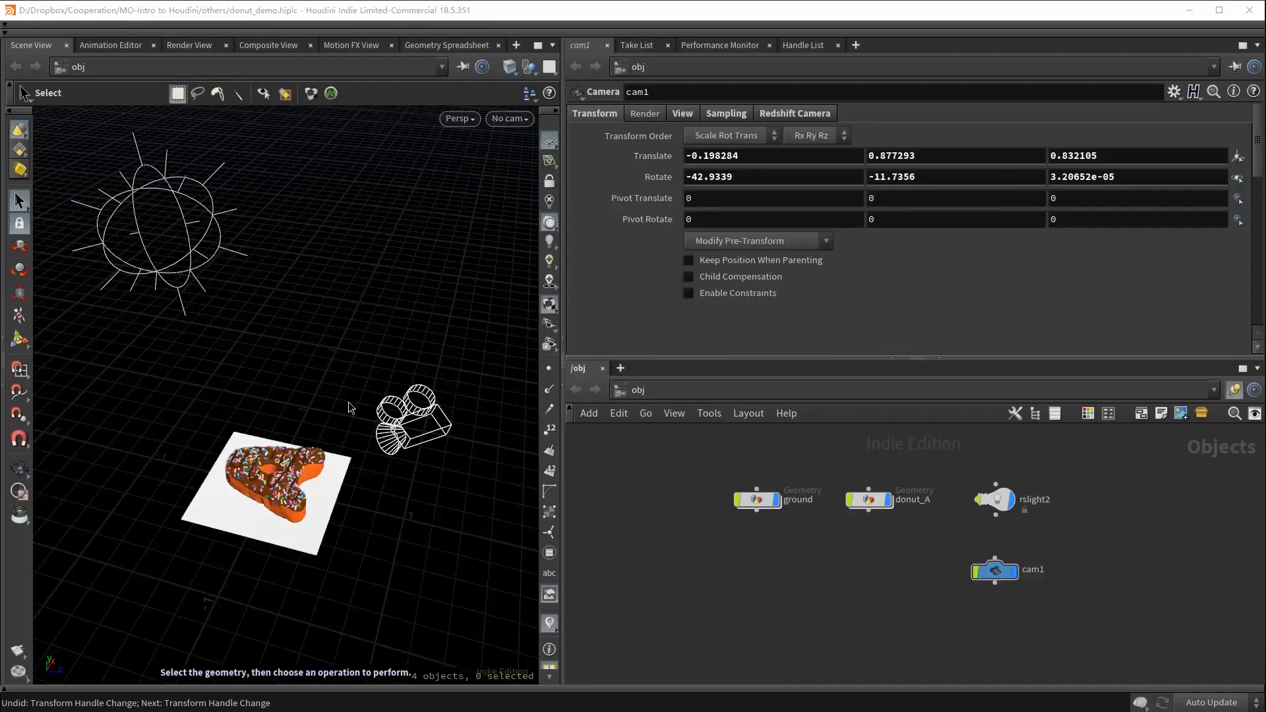
# Show the transform handles on donut_A, then on rslight2 and cam1, and try repositioning the camera and light with them.
pyautogui.click(302, 454)
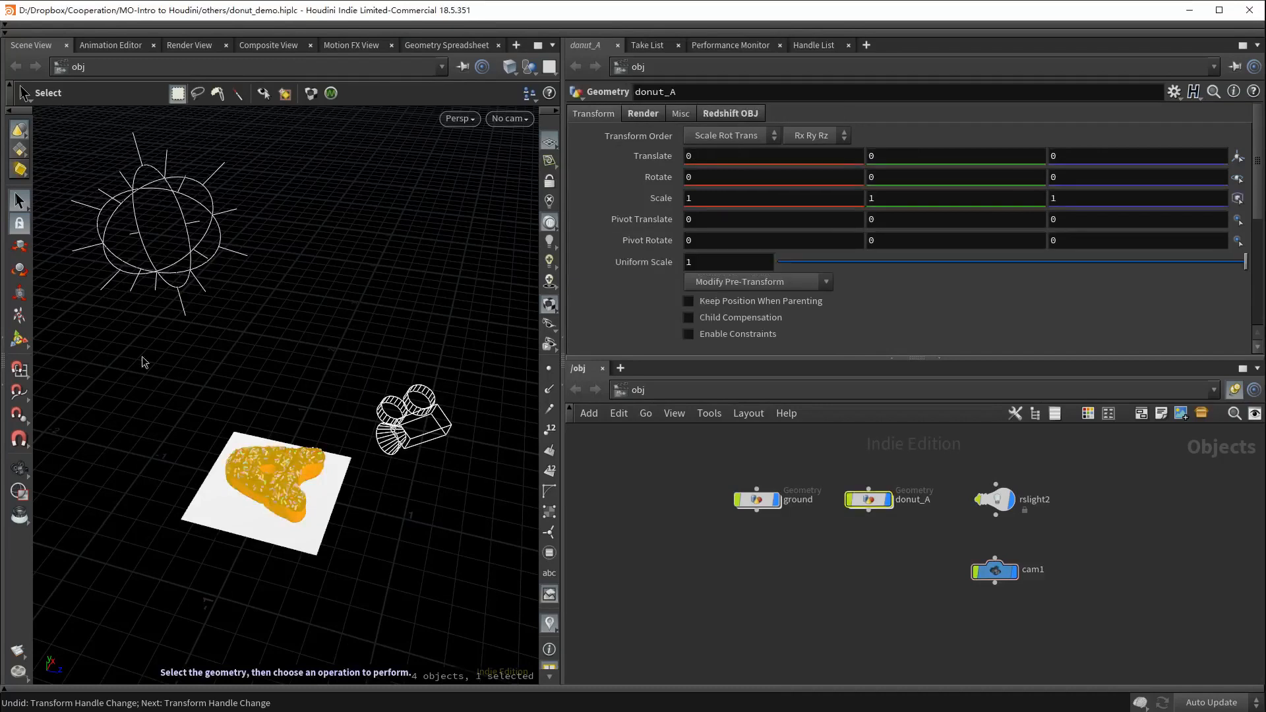
pyautogui.click(19, 340)
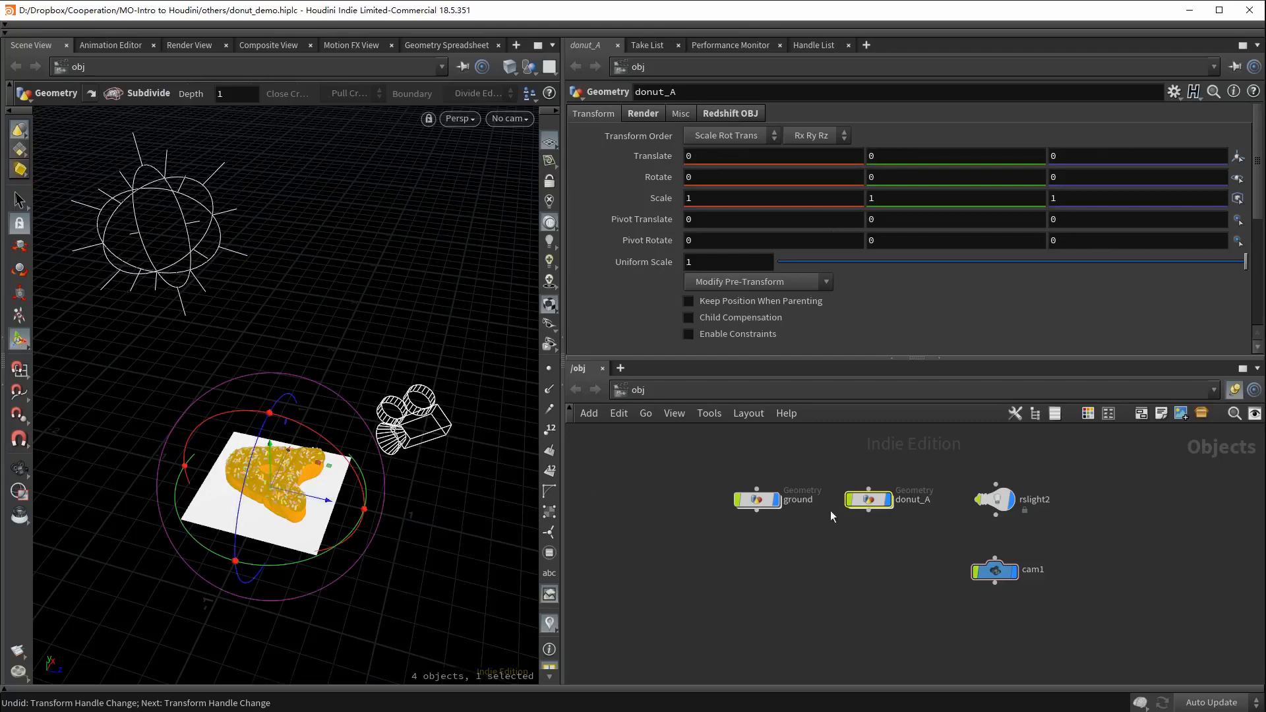
pyautogui.moveTo(964, 531); pyautogui.dragTo(1065, 453)
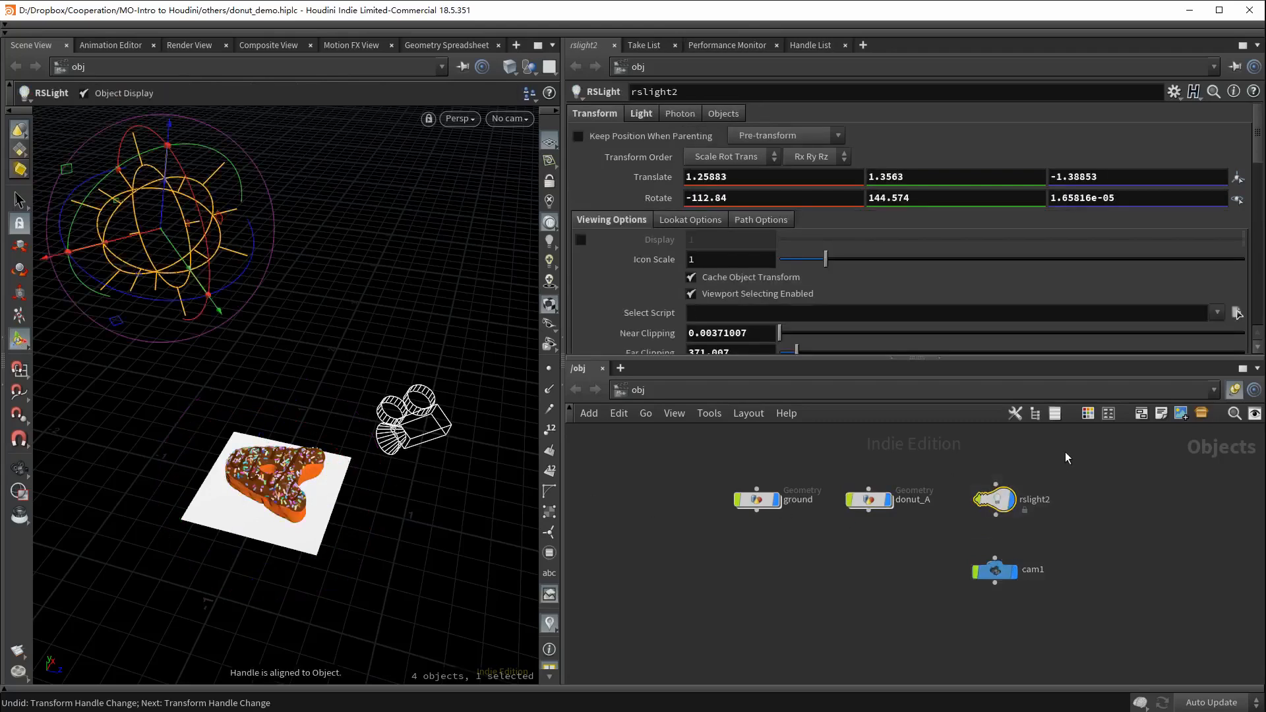
pyautogui.moveTo(1057, 541); pyautogui.dragTo(884, 634)
pyautogui.moveTo(420, 286)
pyautogui.mouseDown()
pyautogui.moveTo(414, 323)
pyautogui.moveTo(369, 222)
pyautogui.moveTo(414, 267)
pyautogui.mouseUp()
pyautogui.moveTo(1106, 468); pyautogui.dragTo(982, 512)
pyautogui.moveTo(185, 176); pyautogui.dragTo(191, 238)
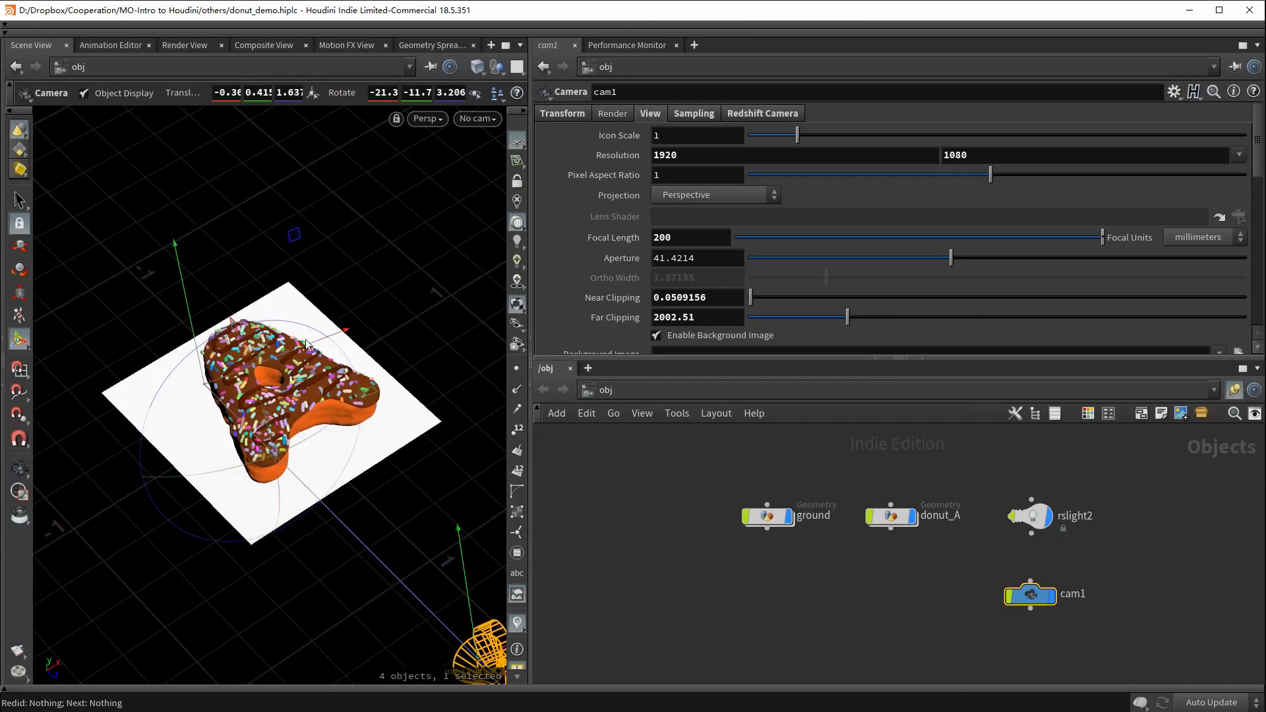
# Create a new camera from the current viewport view and orbit out of it.
pyautogui.click(478, 120)
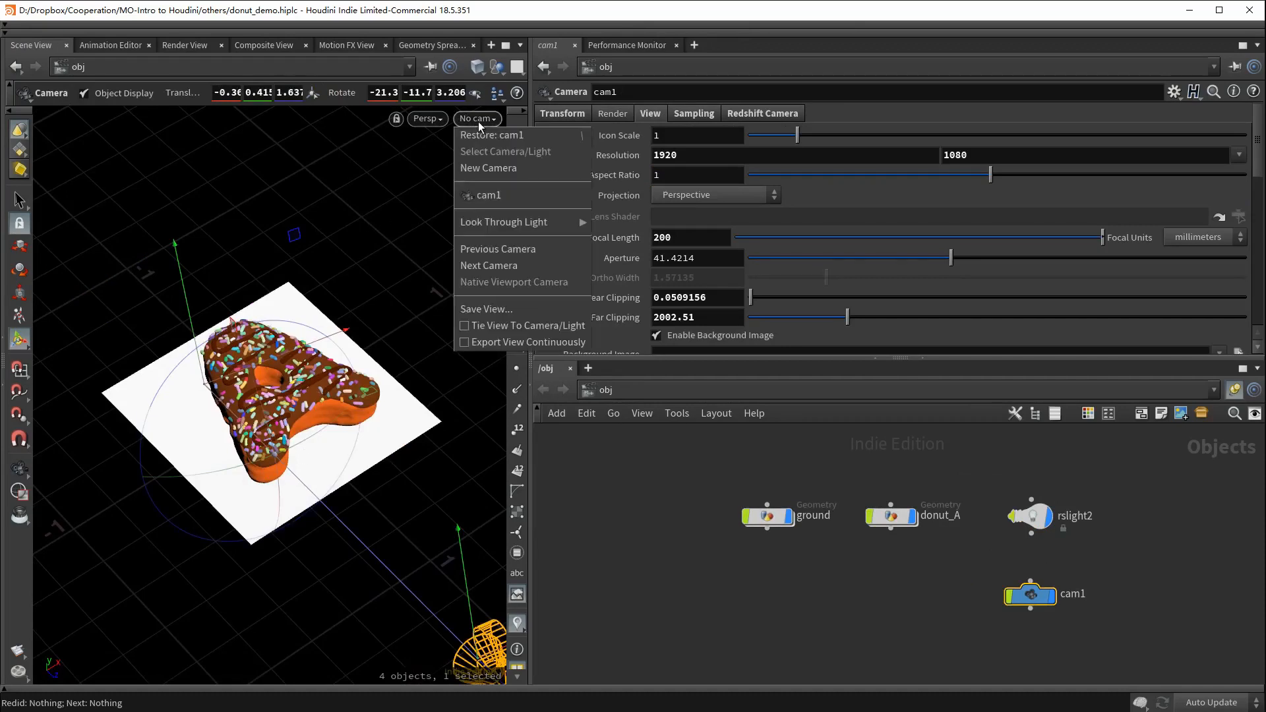
pyautogui.click(486, 169)
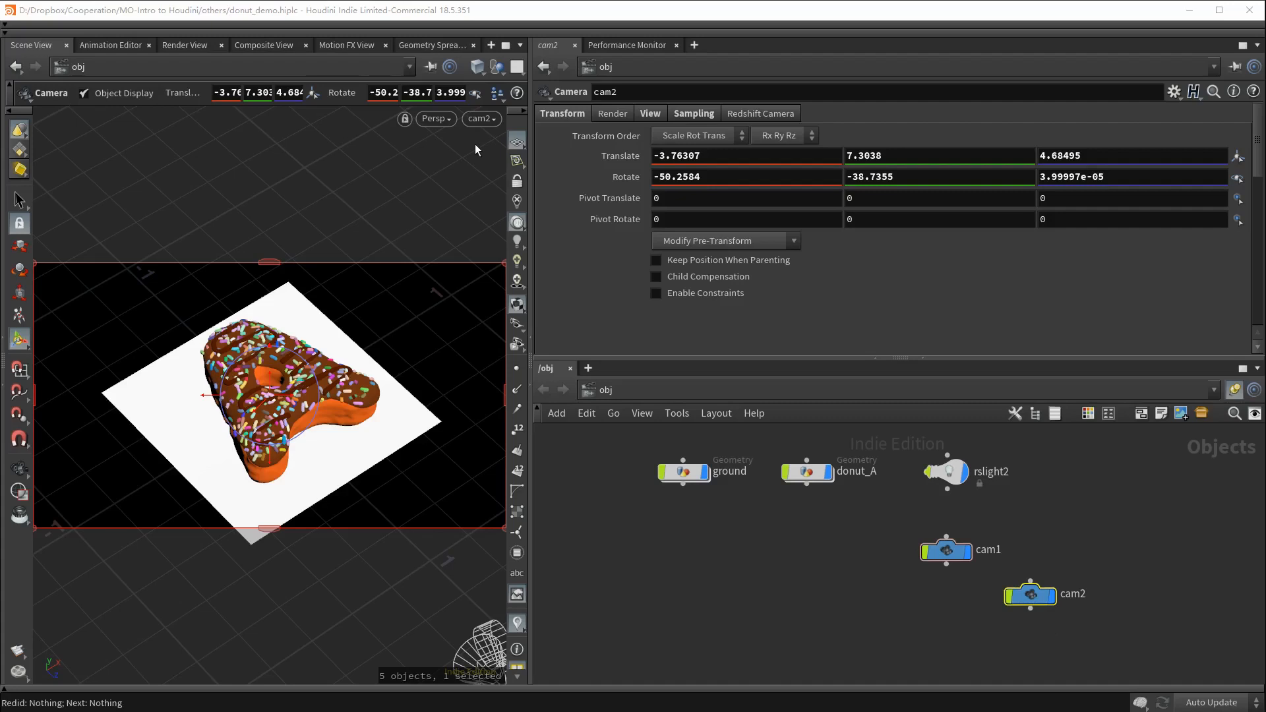
pyautogui.keyDown('alt'); pyautogui.moveTo(316, 429); pyautogui.dragTo(277, 416); pyautogui.keyUp('alt')
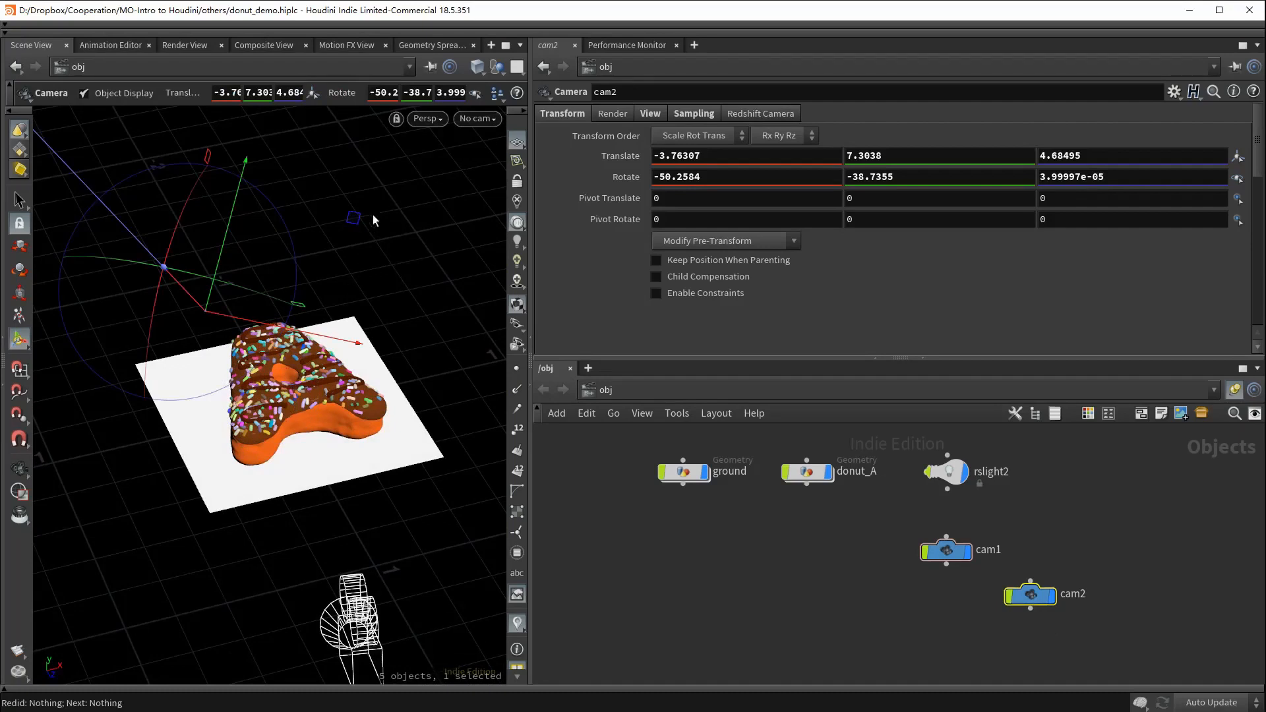
# Look through cam2, lock it to the view, reposition it to about -0.88, 6.90, 6.43 by reframing the donut, and unlock it.
pyautogui.click(477, 120)
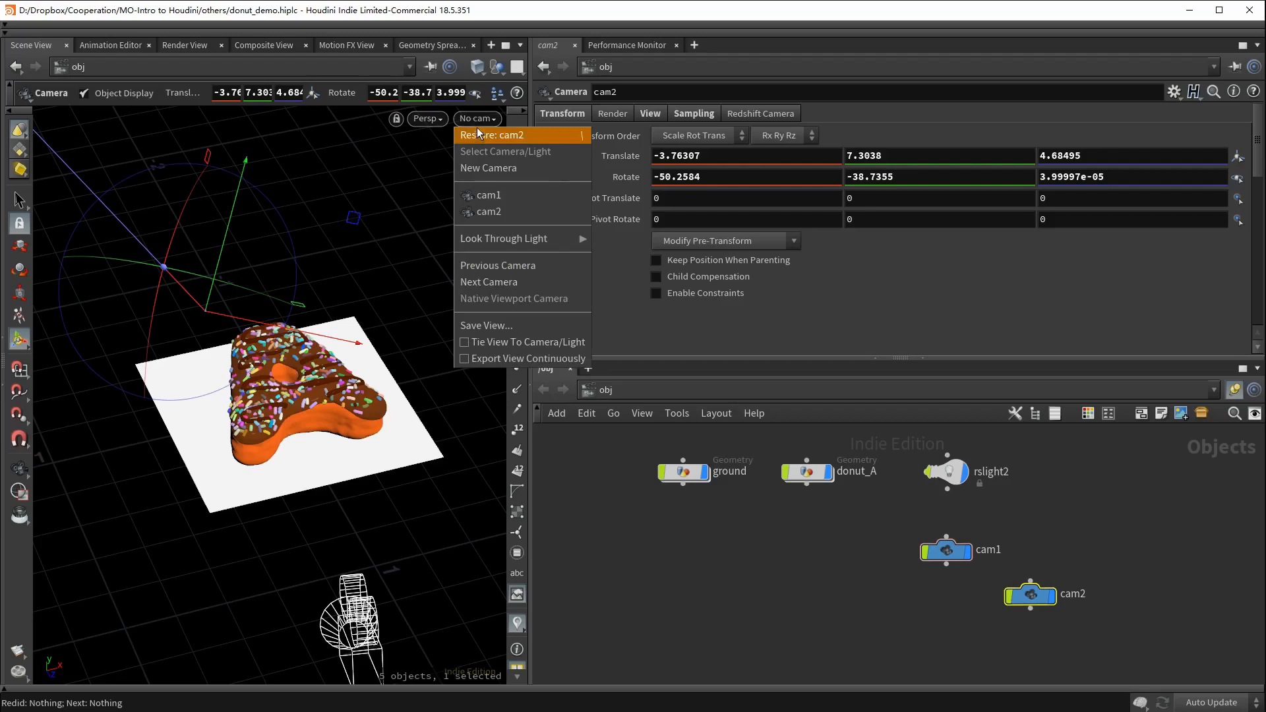
pyautogui.click(486, 212)
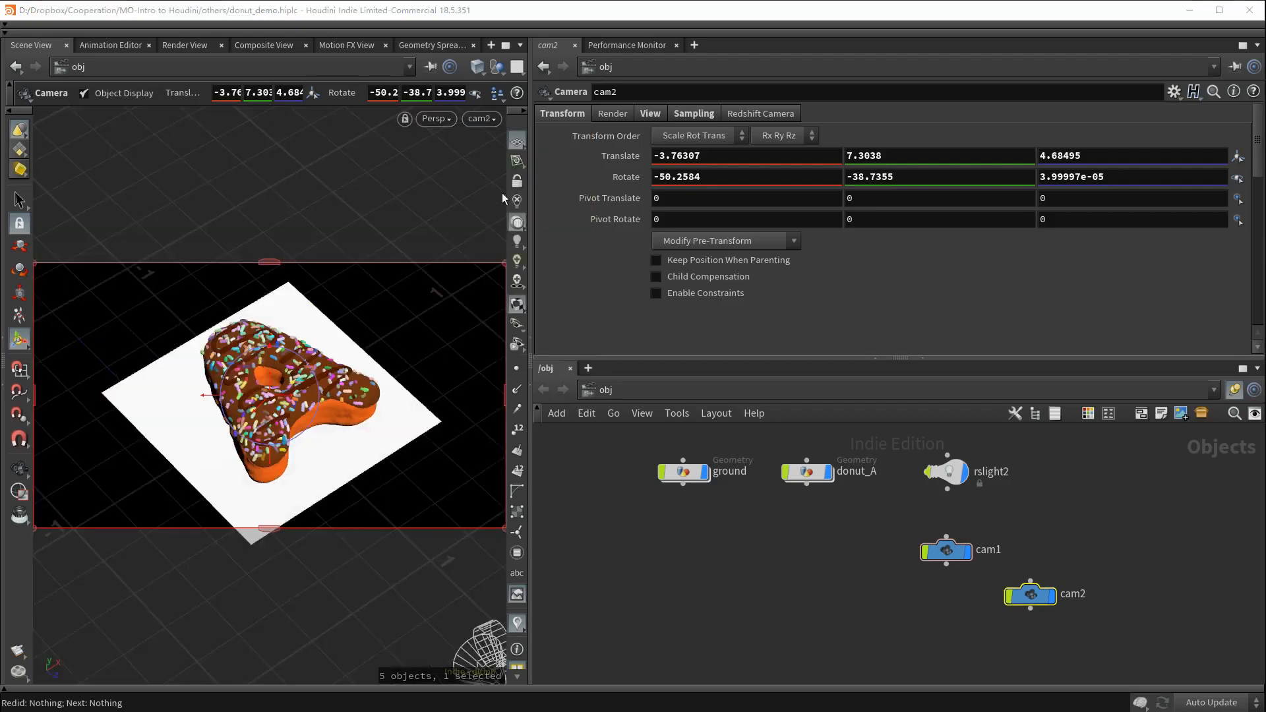
pyautogui.click(517, 183)
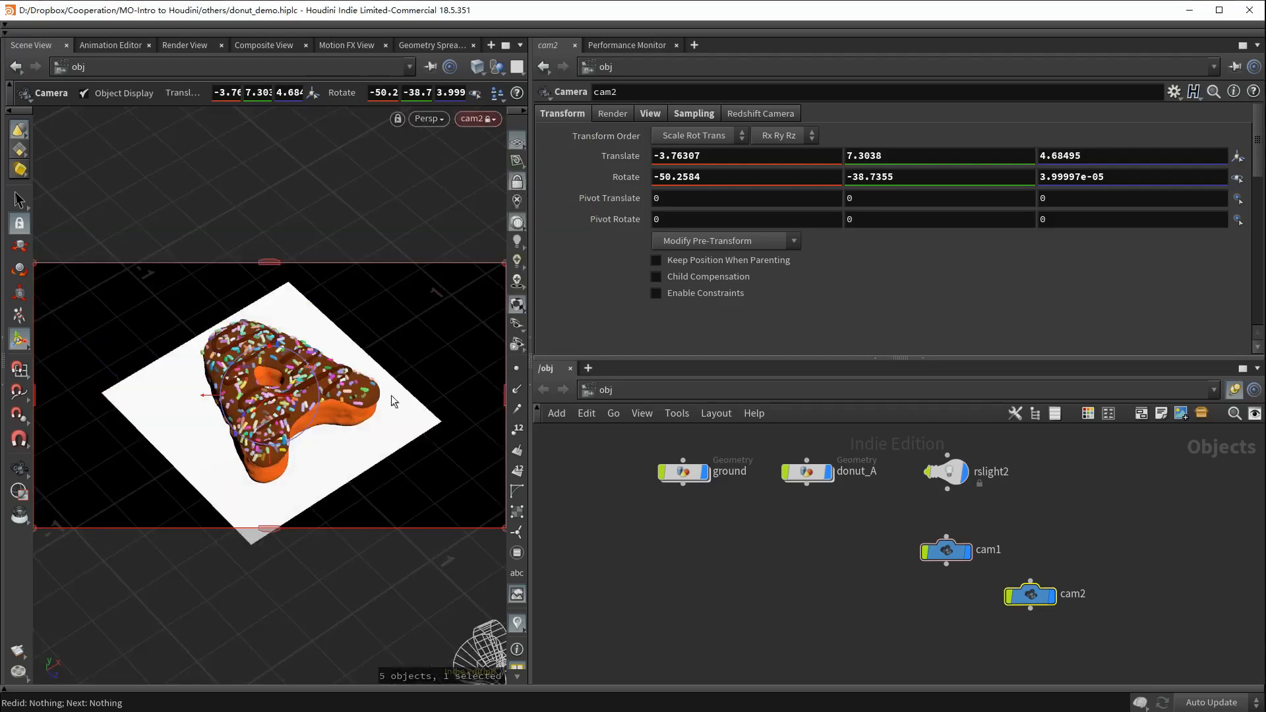
pyautogui.press('Escape')
pyautogui.moveTo(290, 400); pyautogui.dragTo(247, 399)
pyautogui.moveTo(247, 399)
pyautogui.mouseDown(button='middle')
pyautogui.moveTo(232, 438)
pyautogui.moveTo(251, 373)
pyautogui.moveTo(245, 406)
pyautogui.mouseUp(button='middle')
pyautogui.click(517, 181)
# Home the view on the whole scene, frame the selected donut_A, and home the view again.
pyautogui.hotkey('space', 'h')
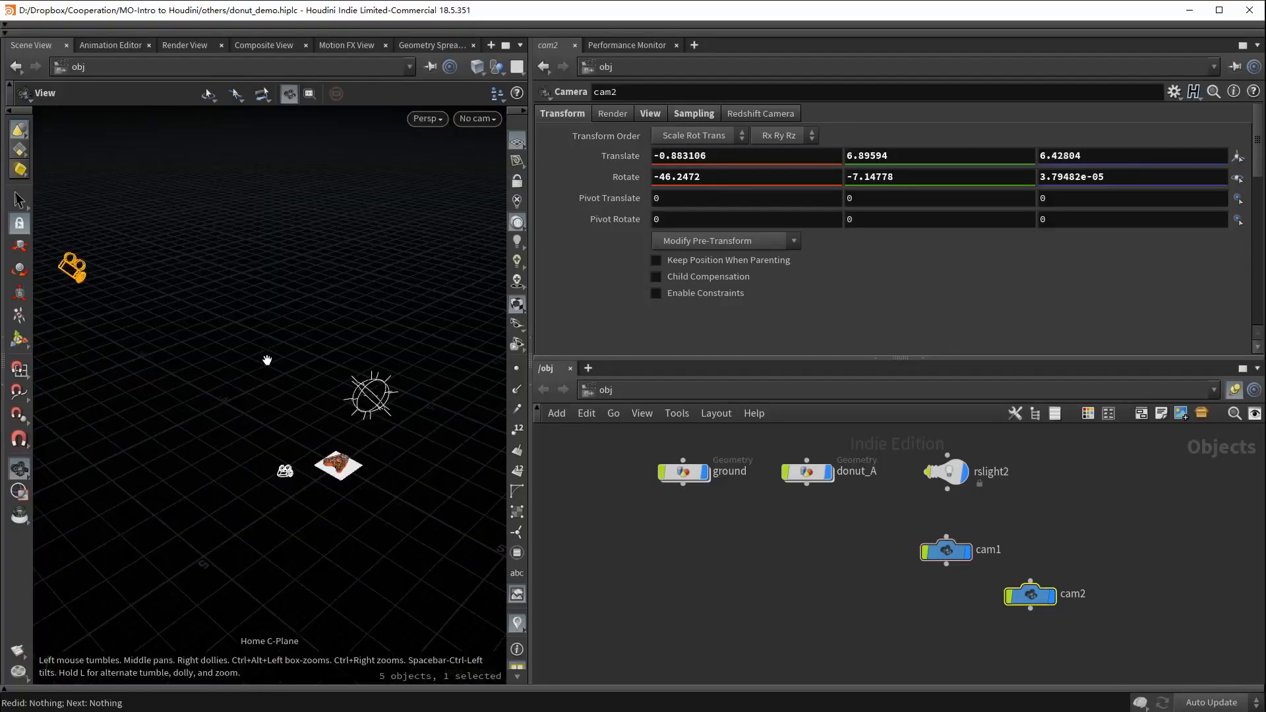
pyautogui.click(805, 472)
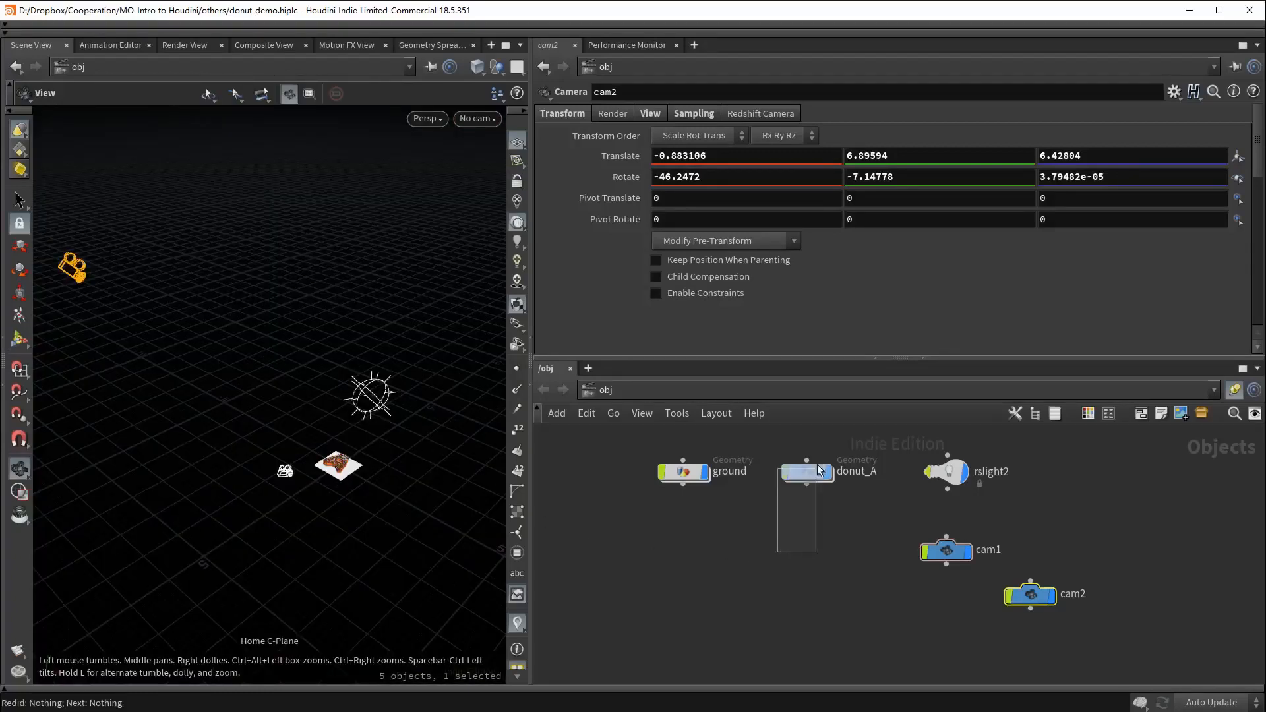
pyautogui.hotkey('space', 'g')
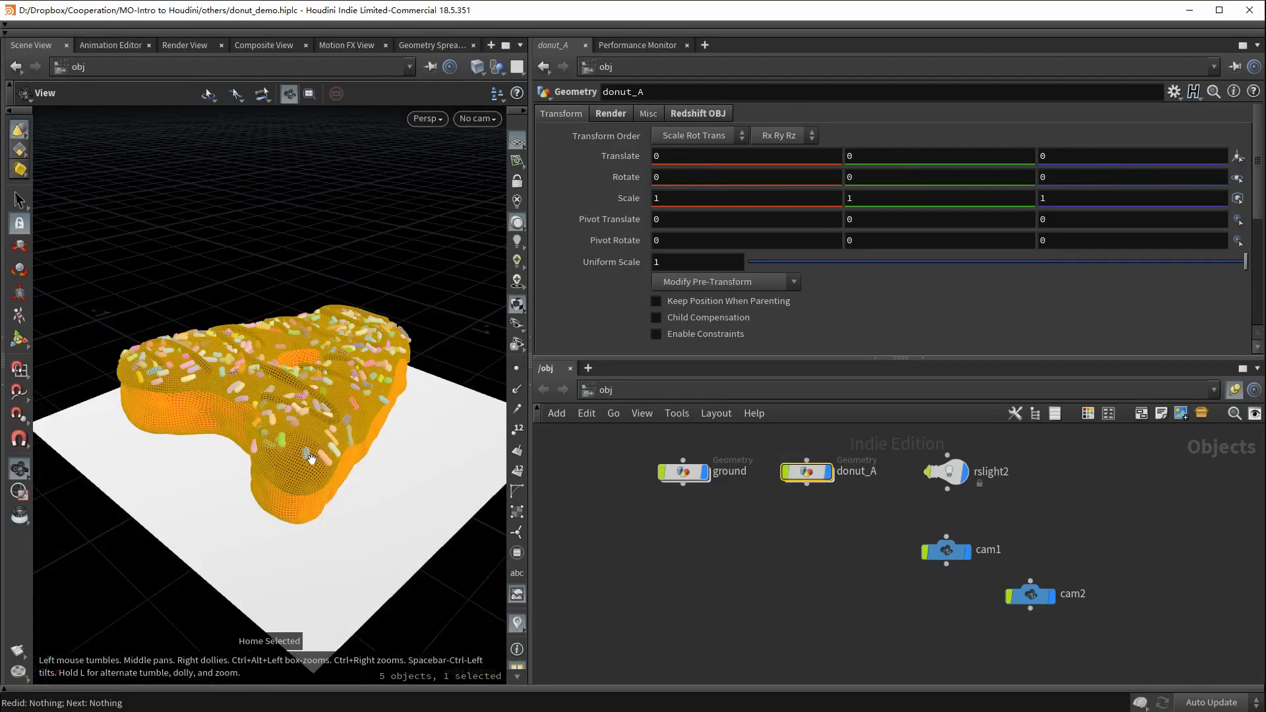
pyautogui.hotkey('space', 'h')
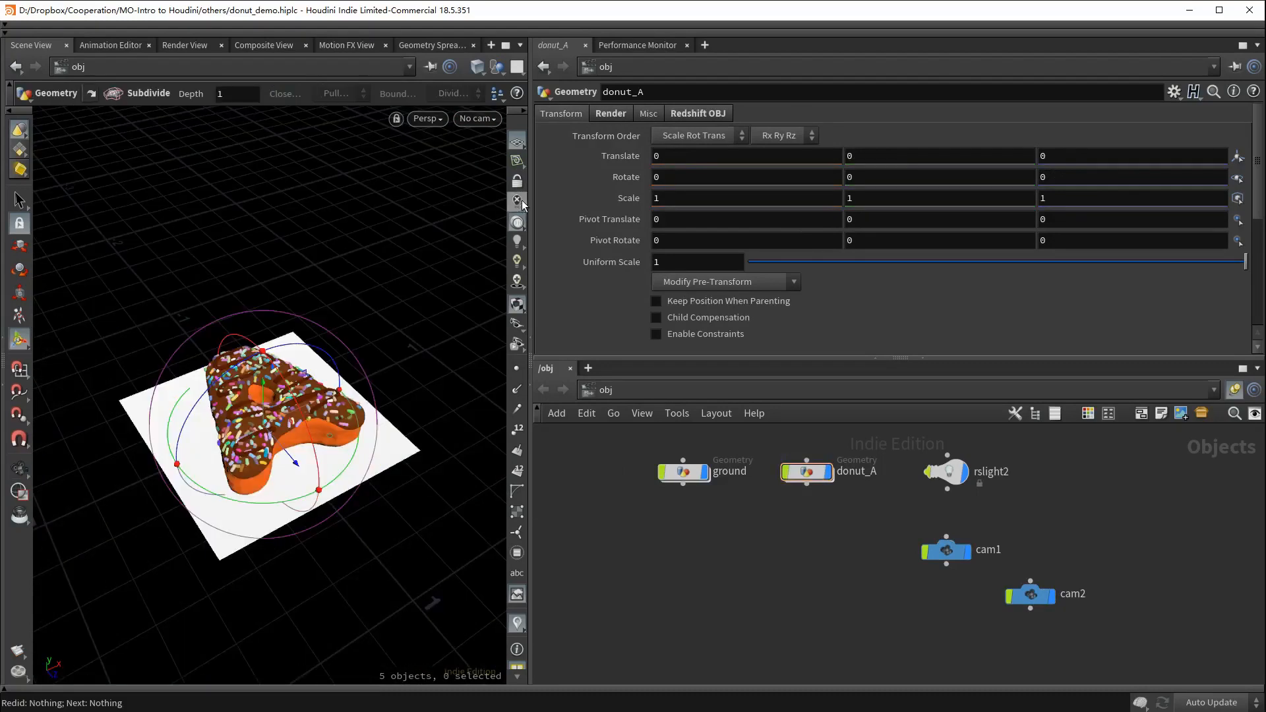
# Compare the viewport lighting modes, including high-quality lighting with shadows, restore headlight-only lighting, and turn off material display.
pyautogui.click(518, 202)
pyautogui.click(518, 242)
pyautogui.click(517, 223)
pyautogui.click(518, 243)
pyautogui.click(518, 262)
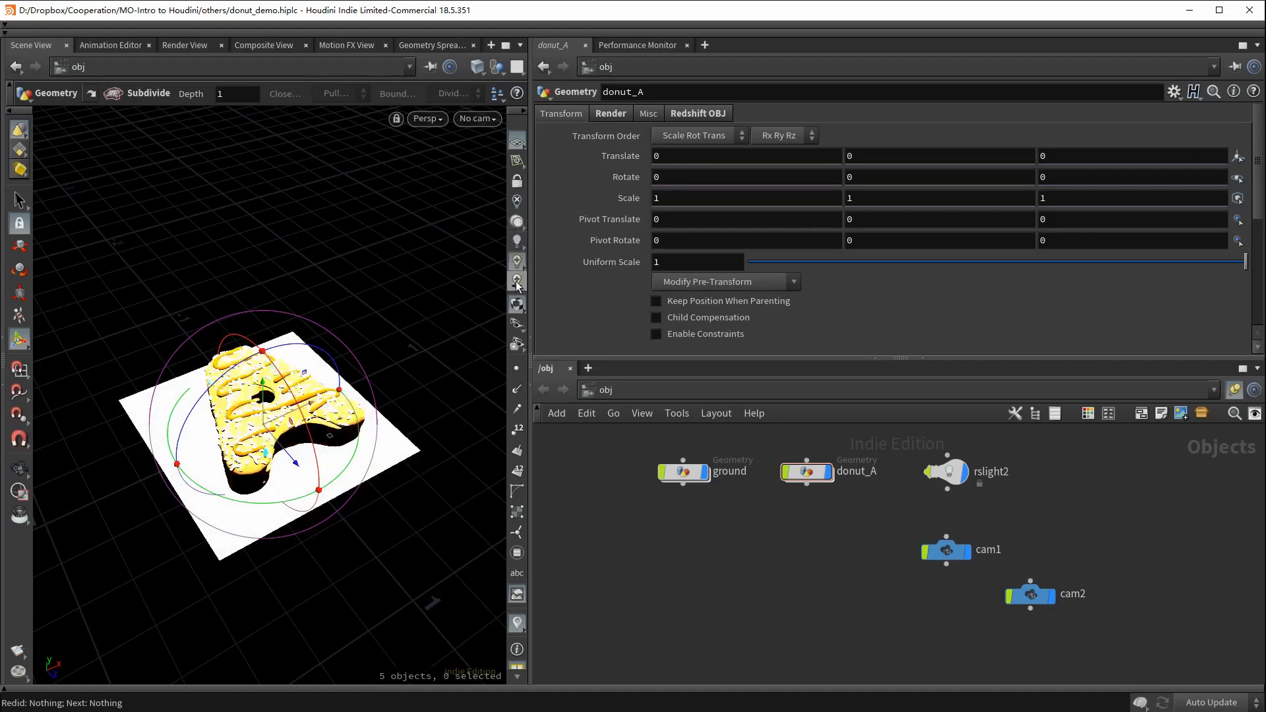
pyautogui.click(518, 281)
pyautogui.click(517, 242)
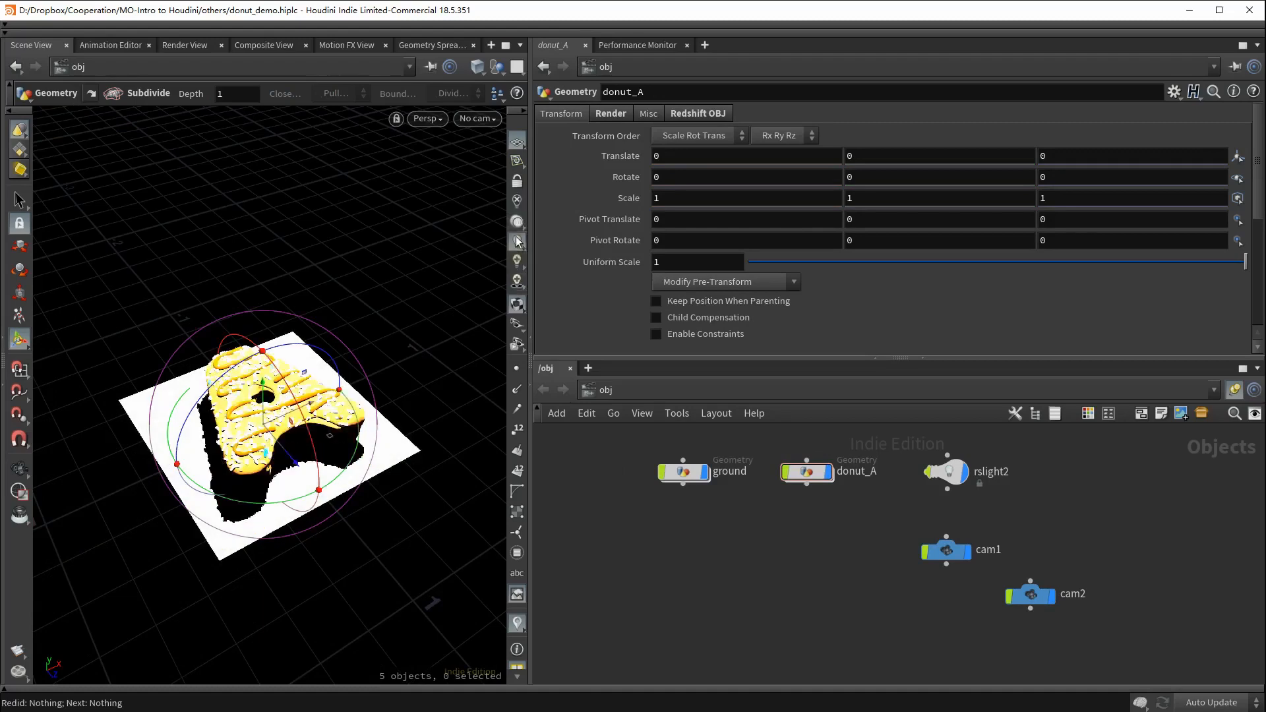
pyautogui.click(517, 305)
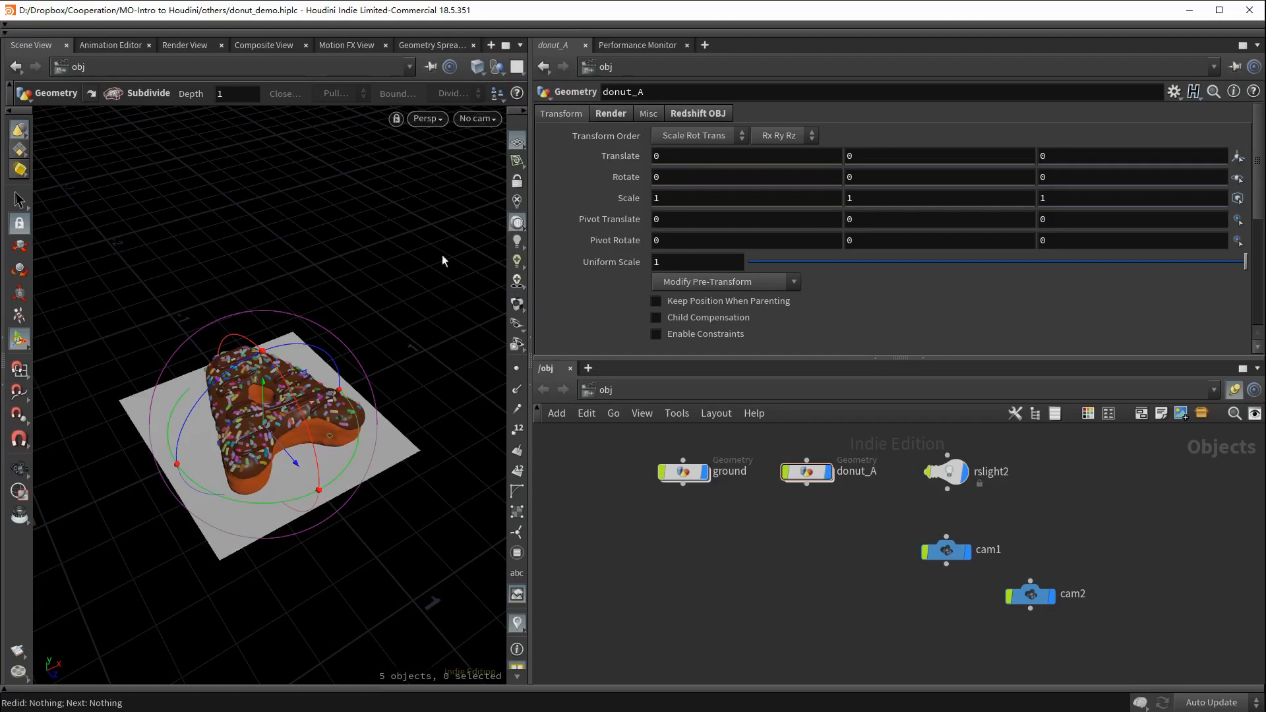
# Compare the Wireframe and Hidden Line Ghost shading modes in the viewport, and restore Smooth Shaded.
pyautogui.click(476, 67)
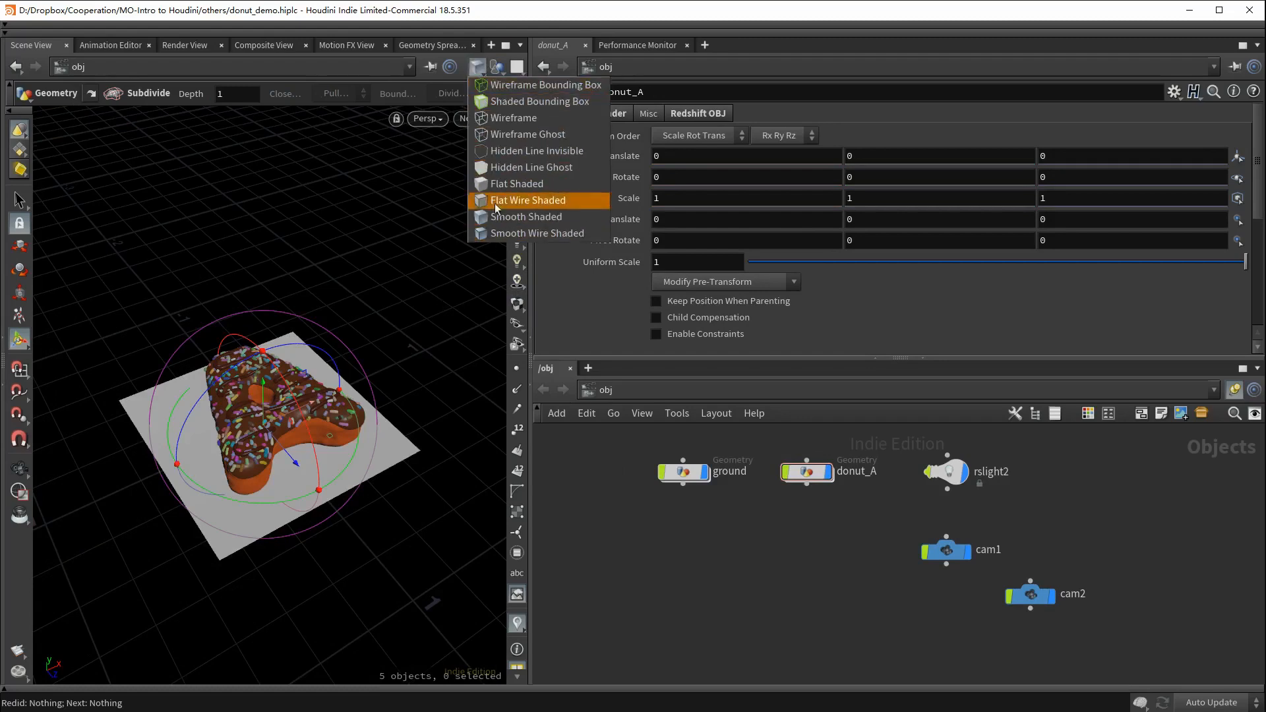
pyautogui.click(505, 118)
pyautogui.click(477, 67)
pyautogui.click(531, 167)
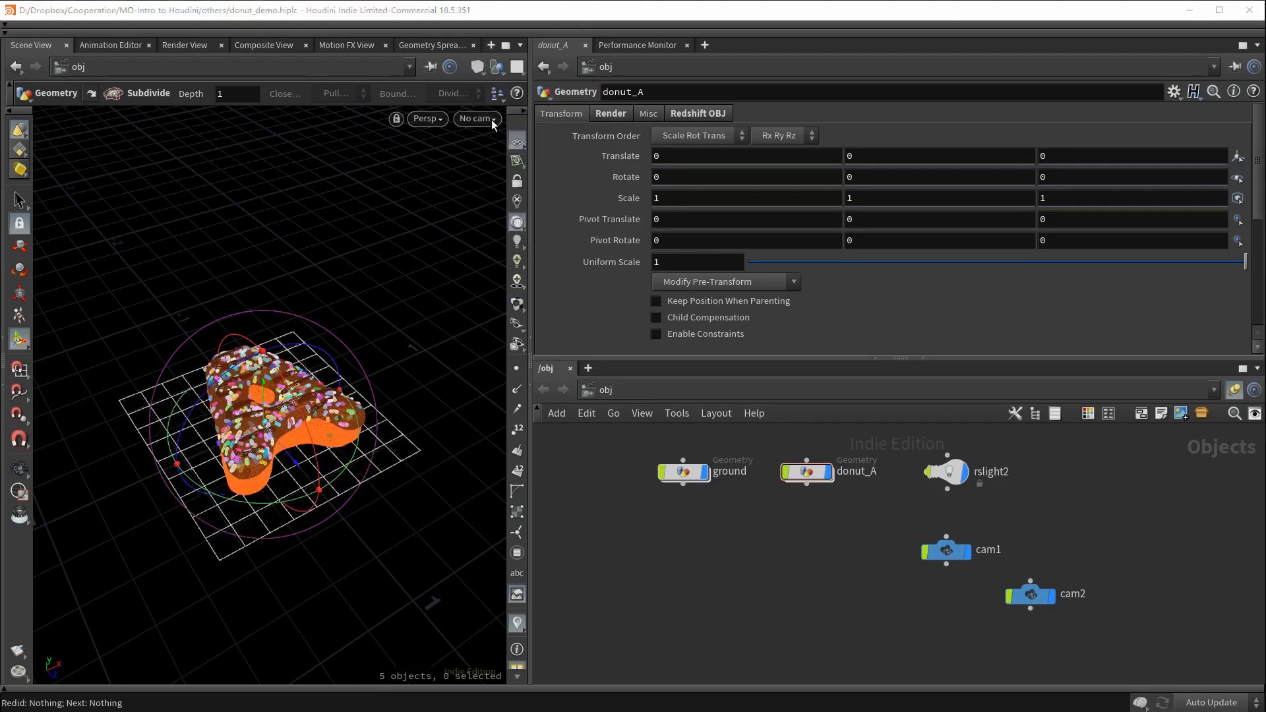
pyautogui.click(476, 67)
pyautogui.click(521, 216)
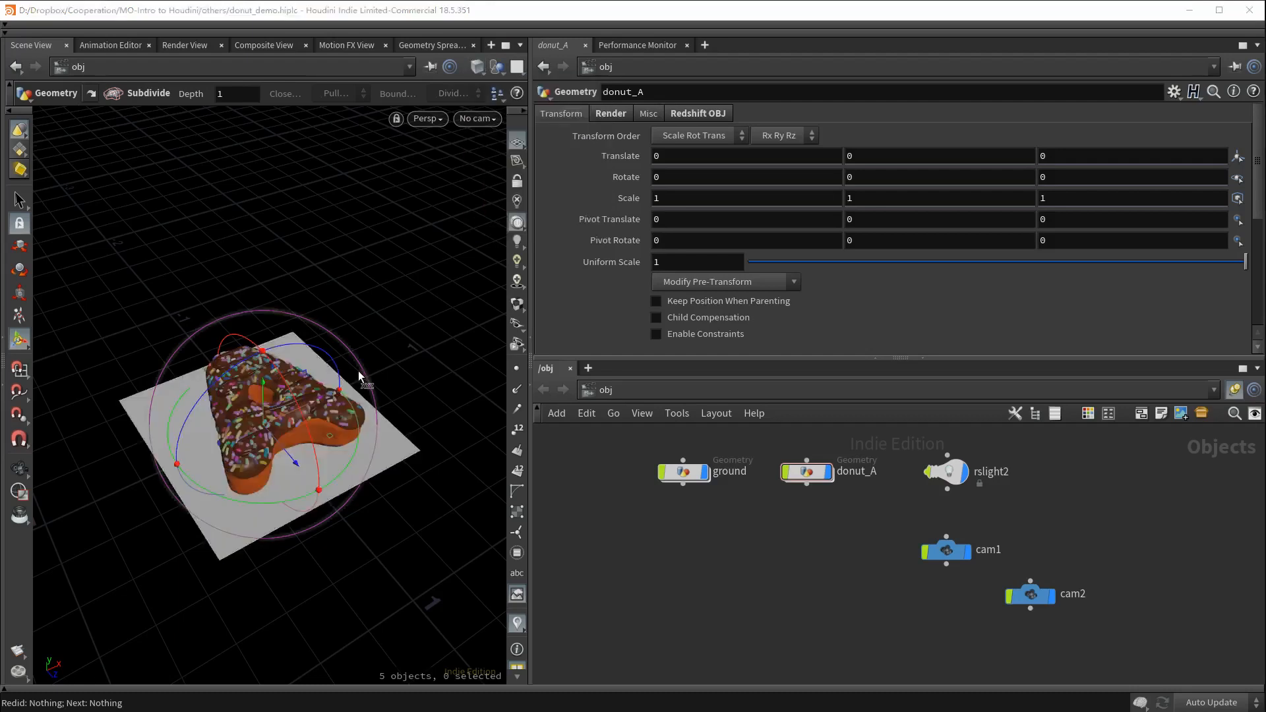
# Toggle the viewport's wireframe display and browse the radial menu of shading, viewport layout and selection options.
pyautogui.press('w')
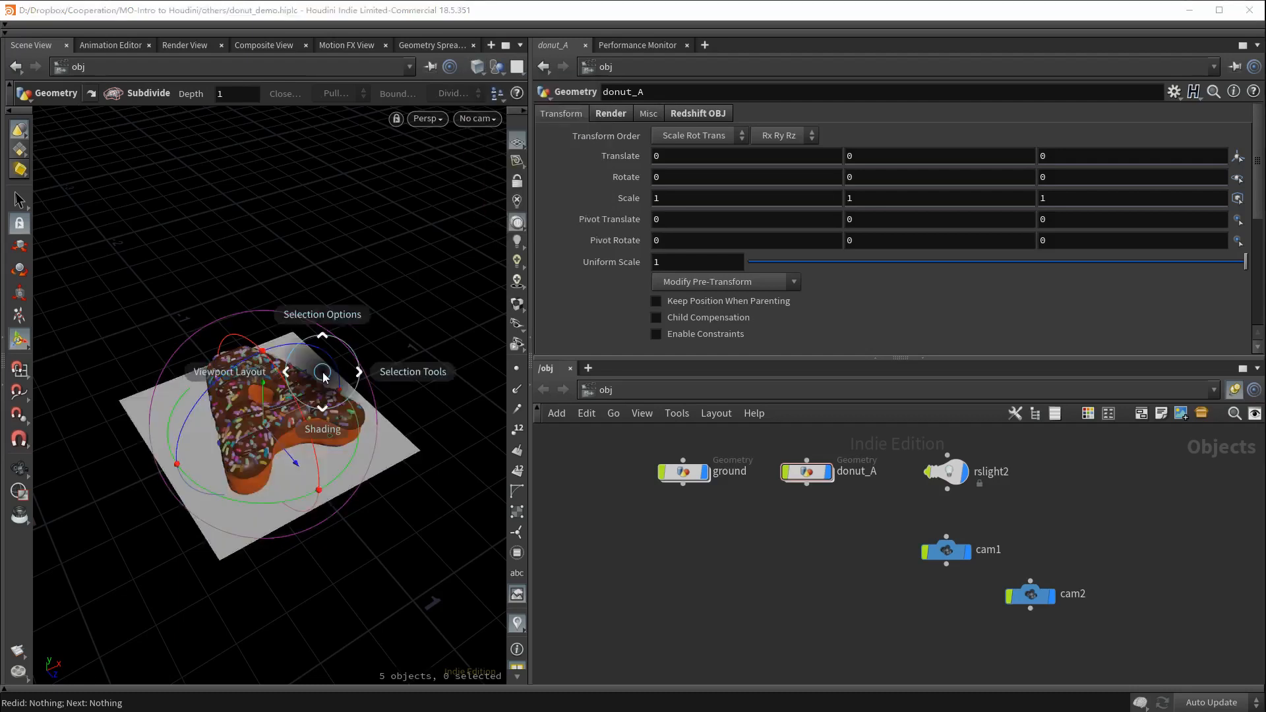
pyautogui.click(279, 415)
pyautogui.press('v')
pyautogui.click(158, 600)
pyautogui.press('v')
pyautogui.click(353, 623)
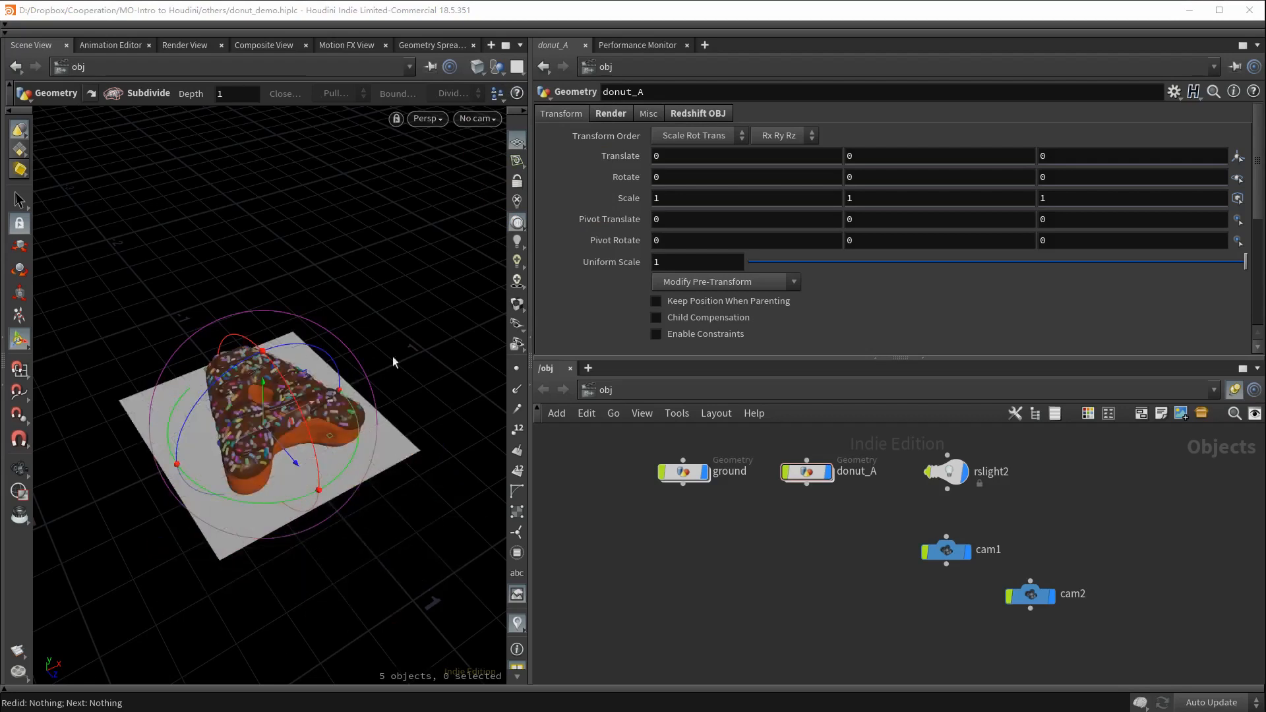
# Try the Four Views, Three Views Split Bottom and Four Views Split Bottom layouts, and return to a single perspective view.
pyautogui.click(517, 67)
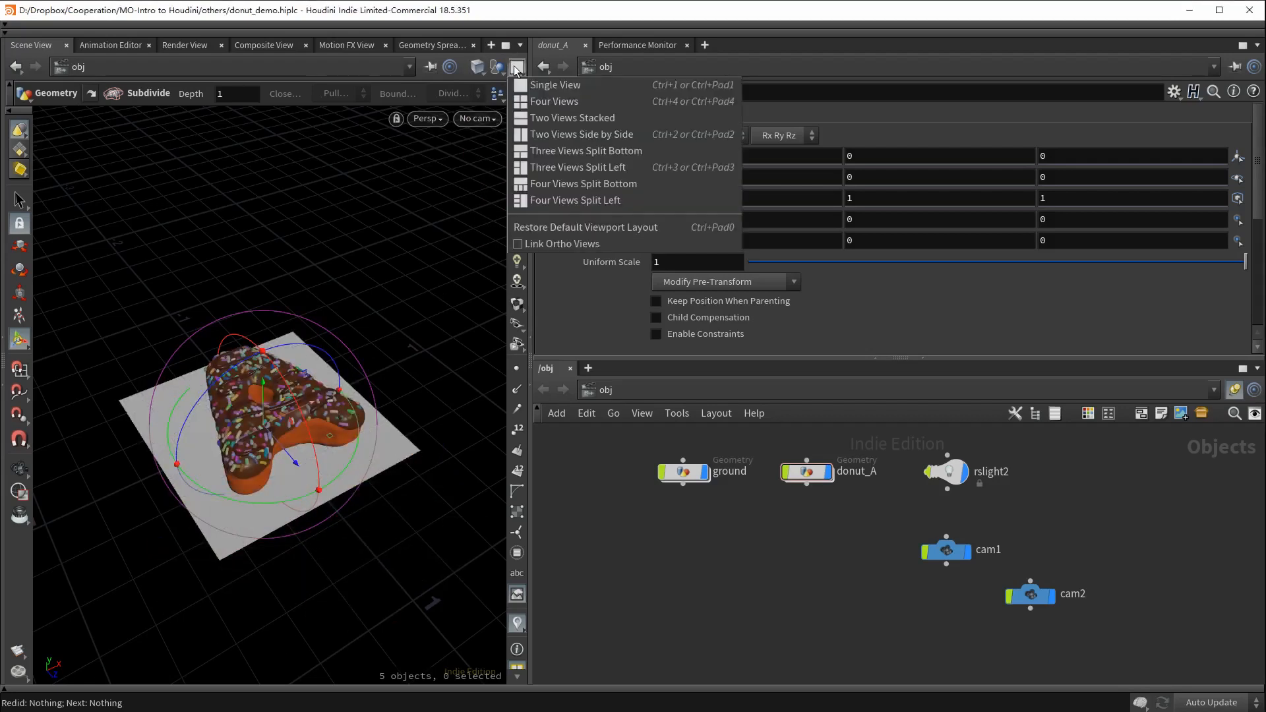
pyautogui.click(554, 101)
pyautogui.click(517, 67)
pyautogui.click(580, 150)
pyautogui.click(517, 66)
pyautogui.click(583, 183)
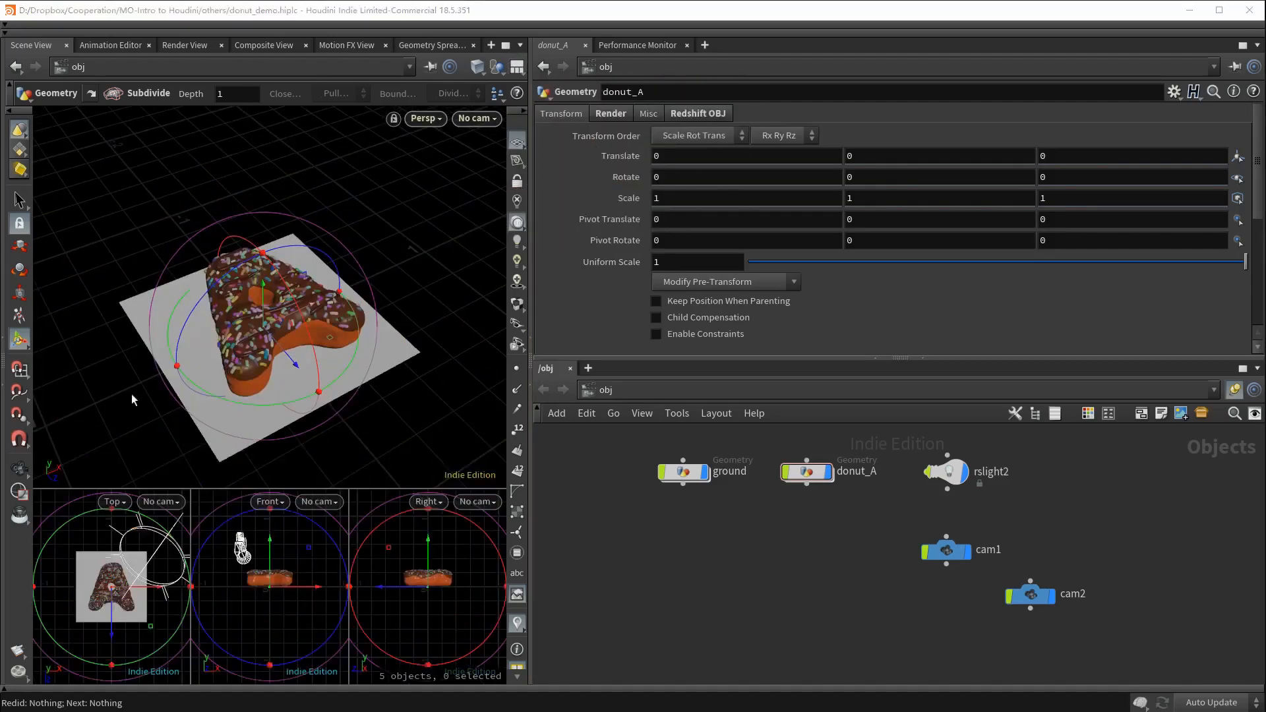
pyautogui.click(19, 468)
pyautogui.hotkey('space', 'b')
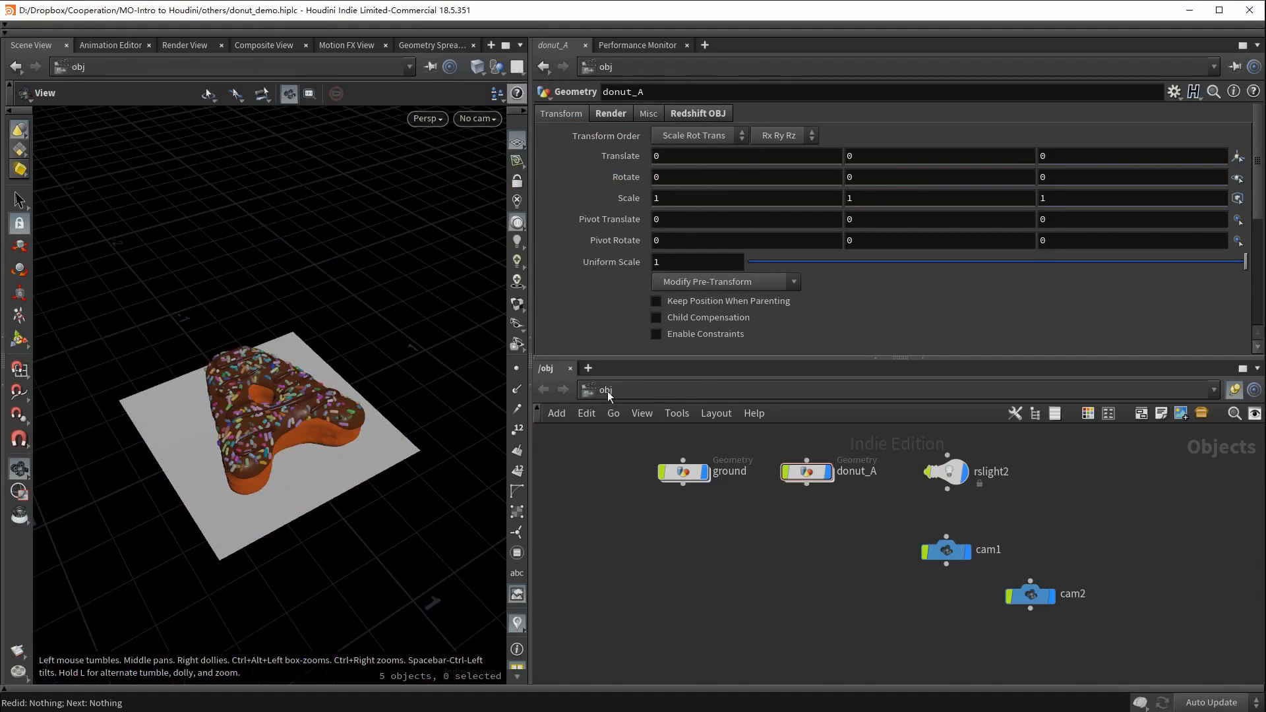
pyautogui.click(702, 390)
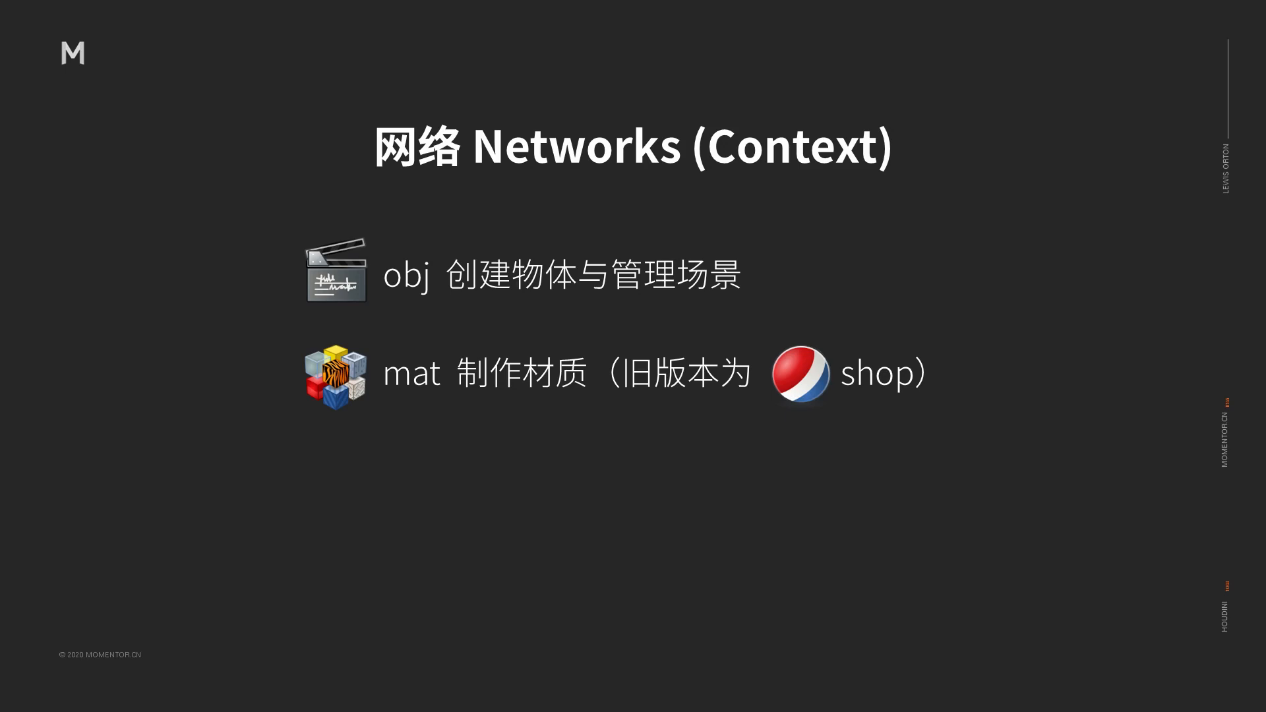
pyautogui.press('Right')
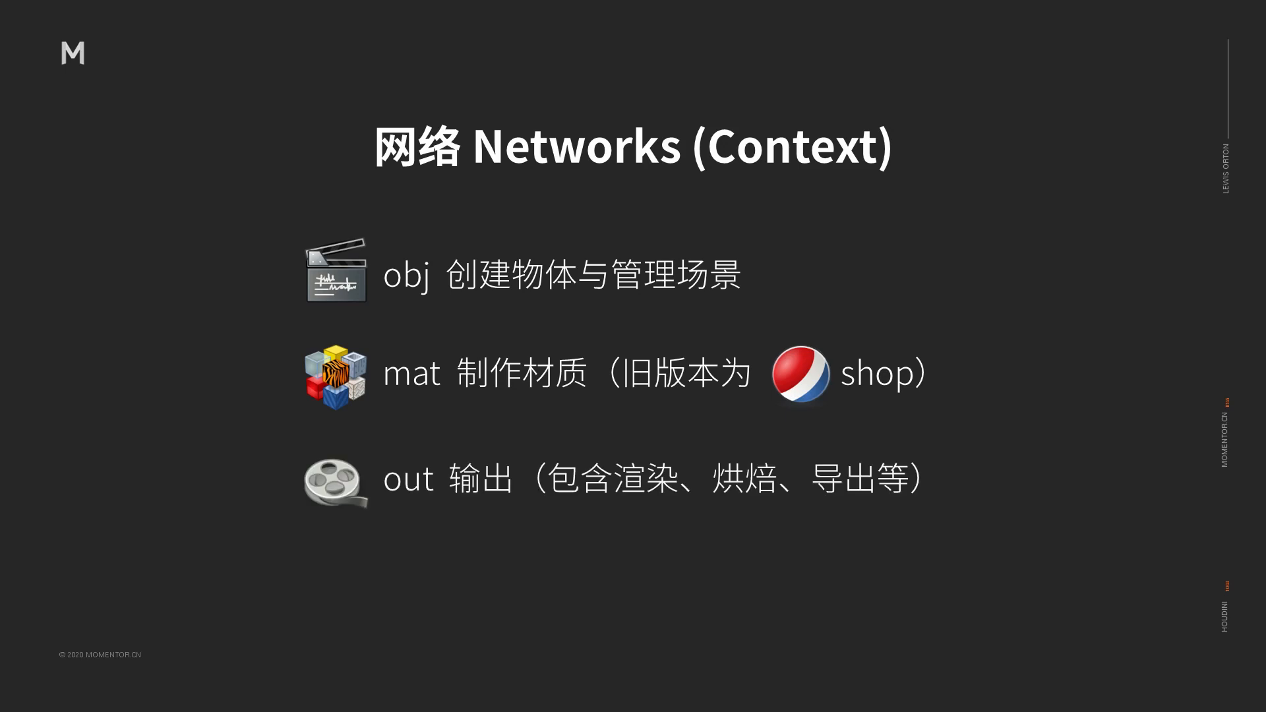
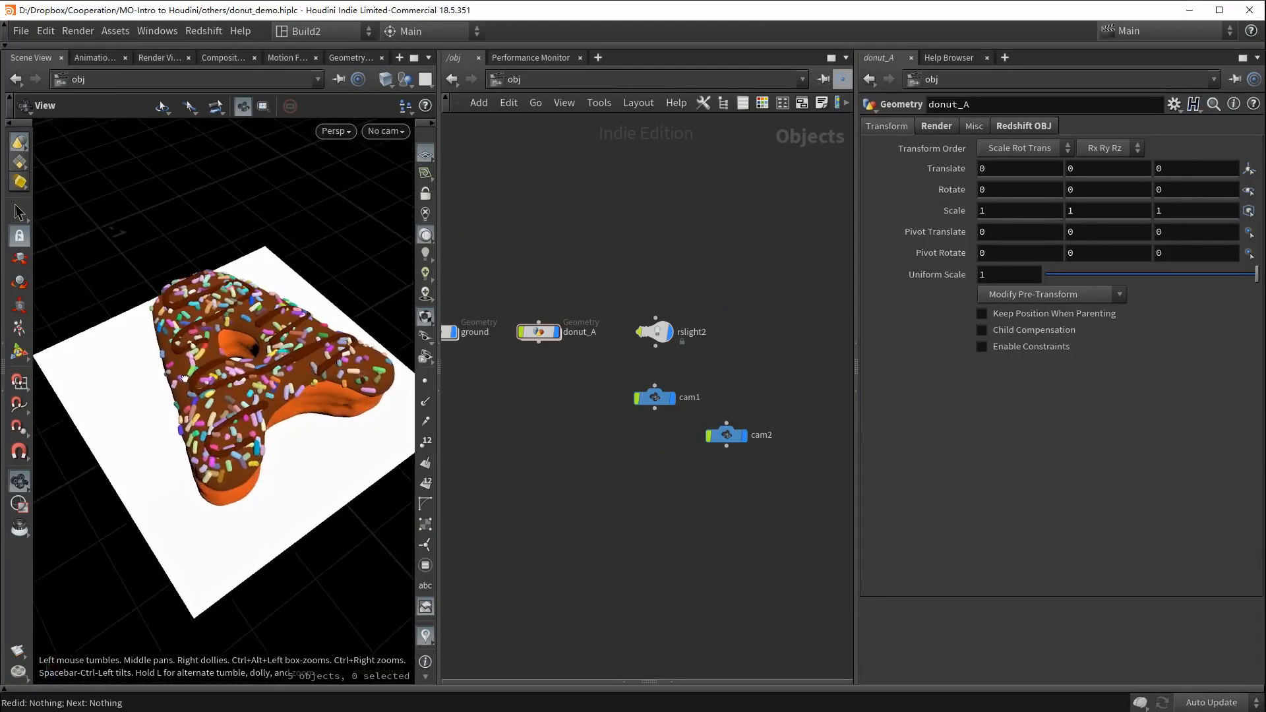
# Enter the donut_A object and examine the node network that builds it.
pyautogui.moveTo(234, 384); pyautogui.dragTo(224, 368, button='middle')
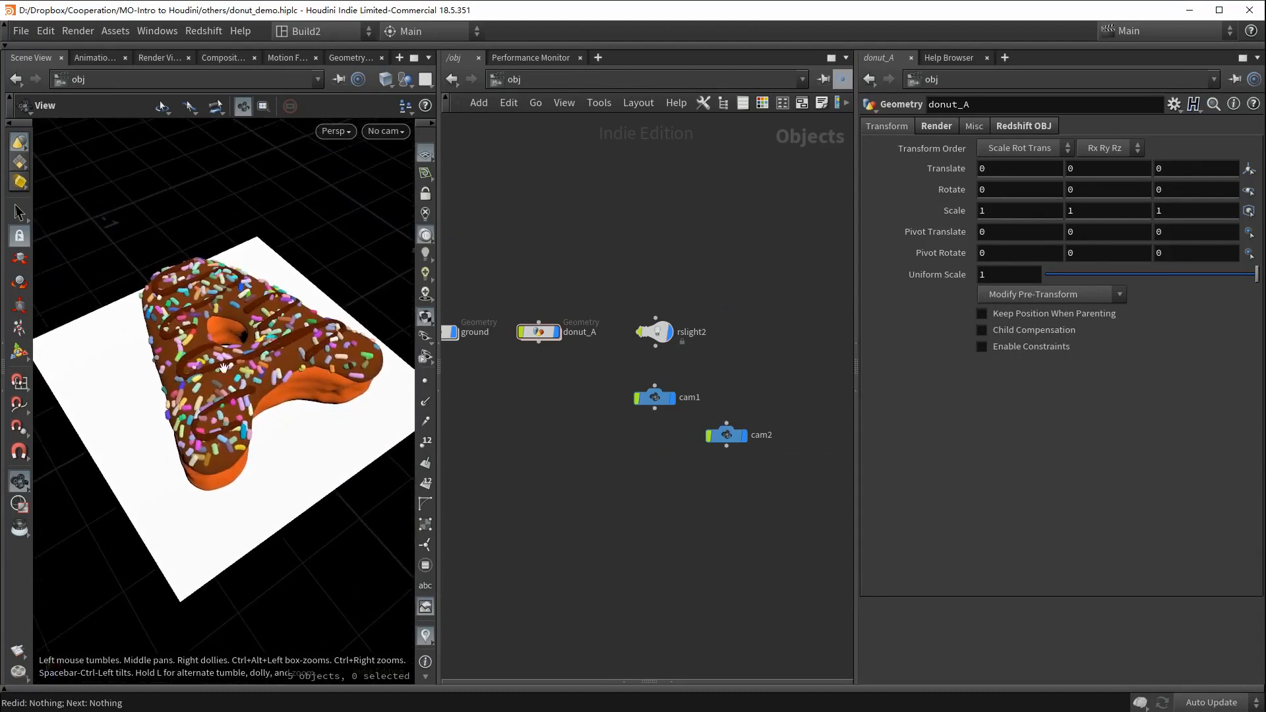
pyautogui.doubleClick(545, 324)
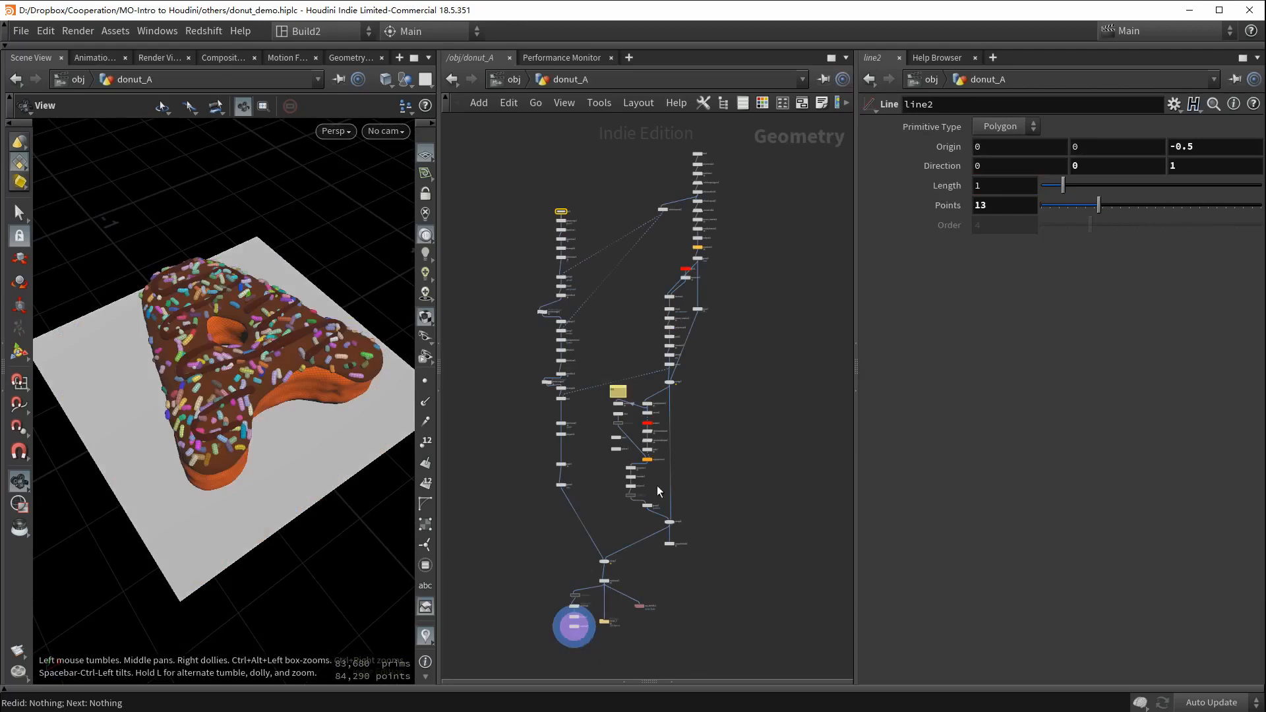
pyautogui.moveTo(656, 487); pyautogui.dragTo(687, 528)
pyautogui.moveTo(694, 396); pyautogui.dragTo(633, 427)
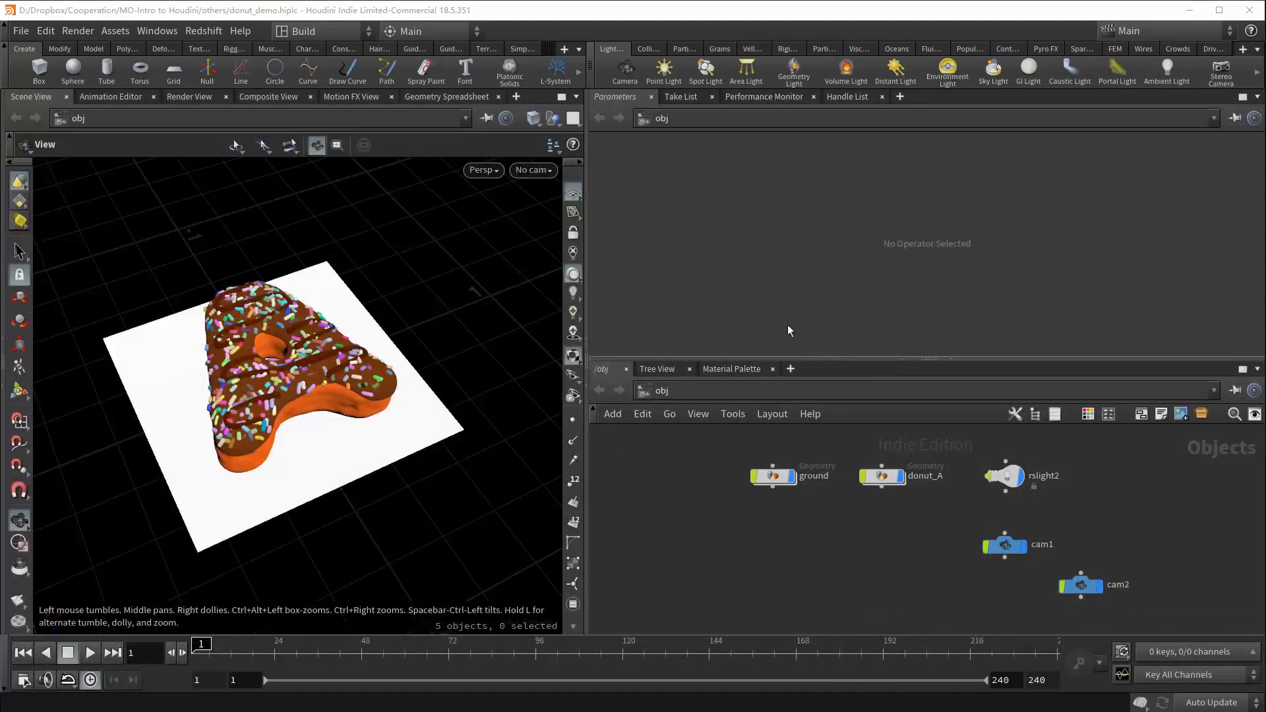
# Move the /obj network editor into the upper pane beside Parameters, and close the lower pane with all its tabs.
pyautogui.moveTo(602, 373); pyautogui.dragTo(596, 99)
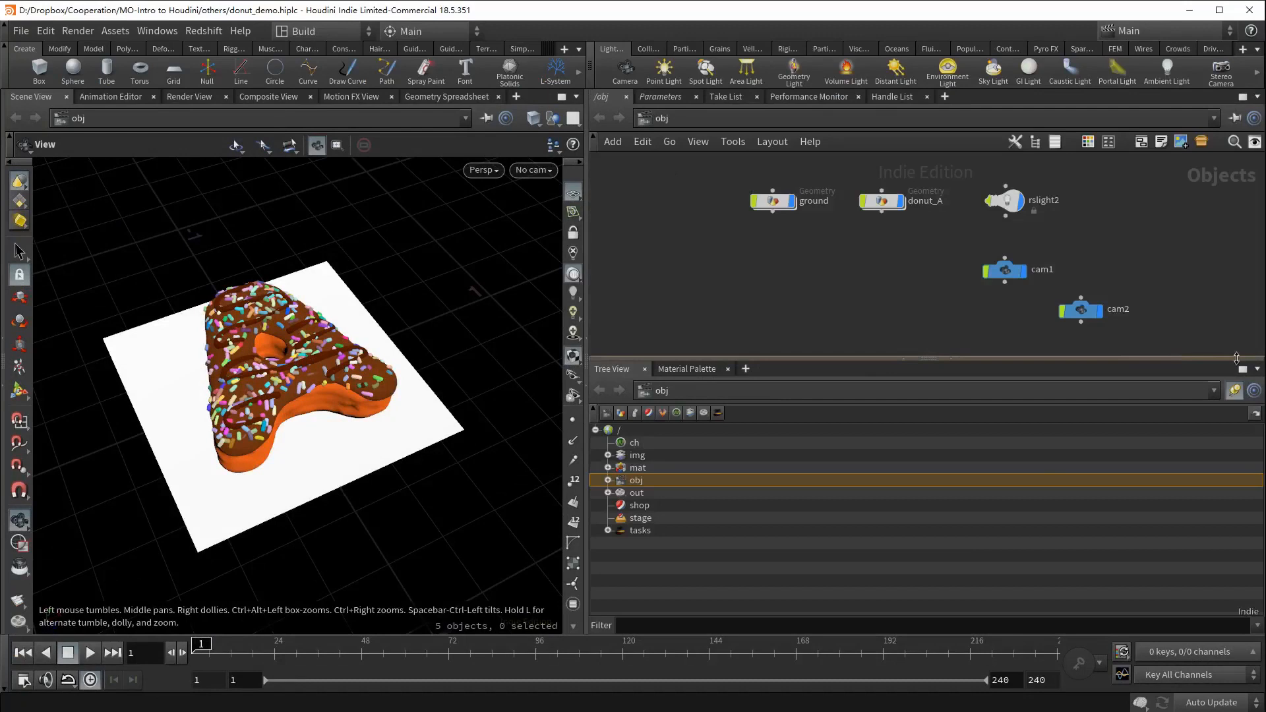
pyautogui.click(1257, 369)
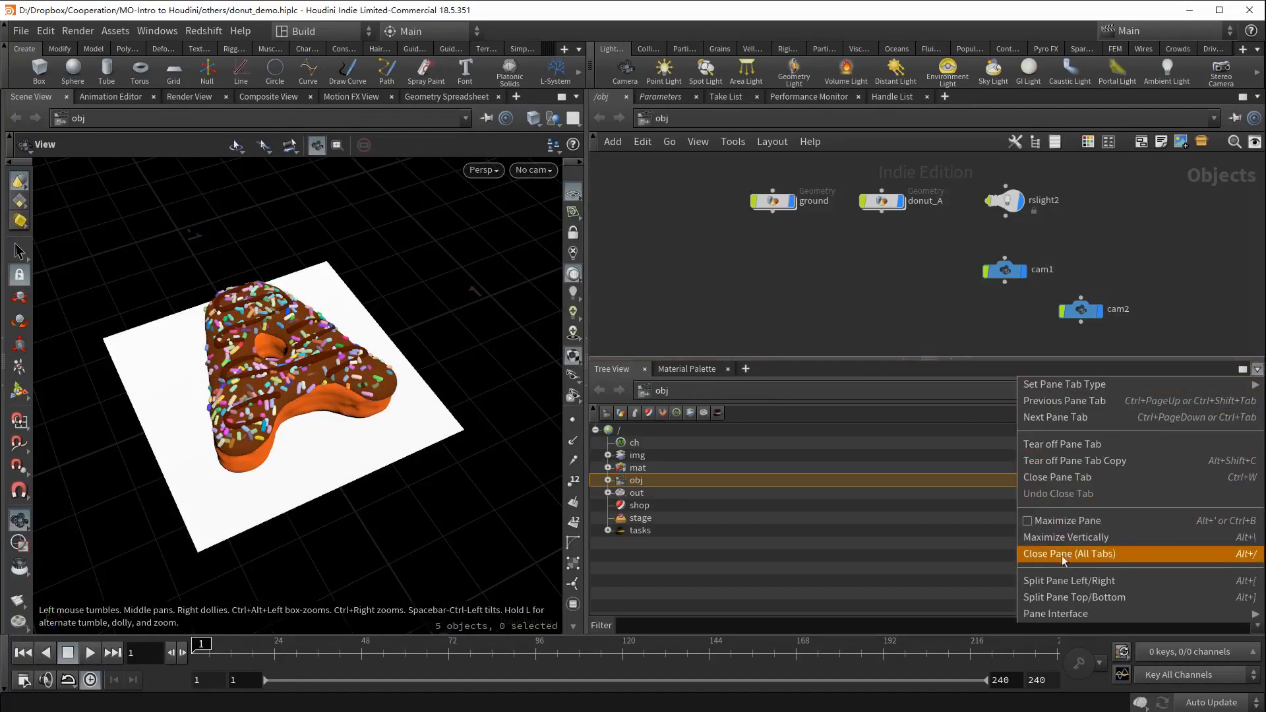
pyautogui.click(1097, 561)
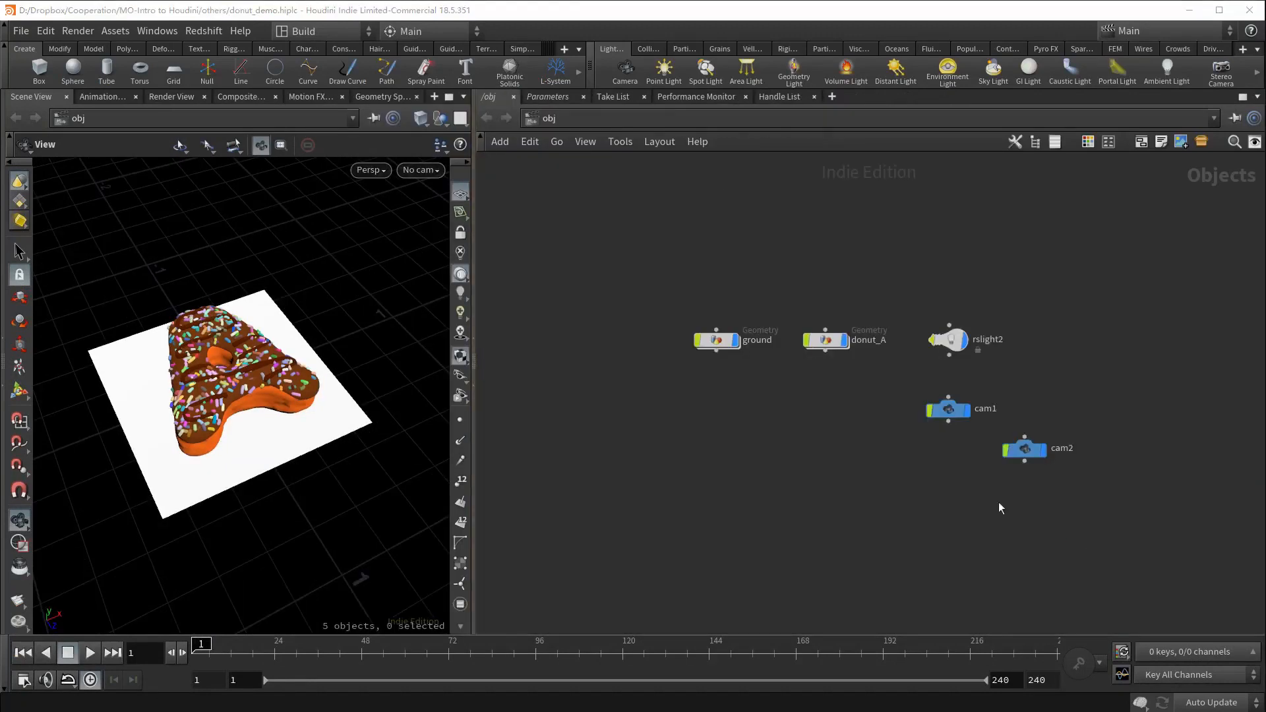
# Split the Parameters pane left/right, close the duplicate Parameters tab beside the network editor, and select donut_A in the network.
pyautogui.click(563, 99)
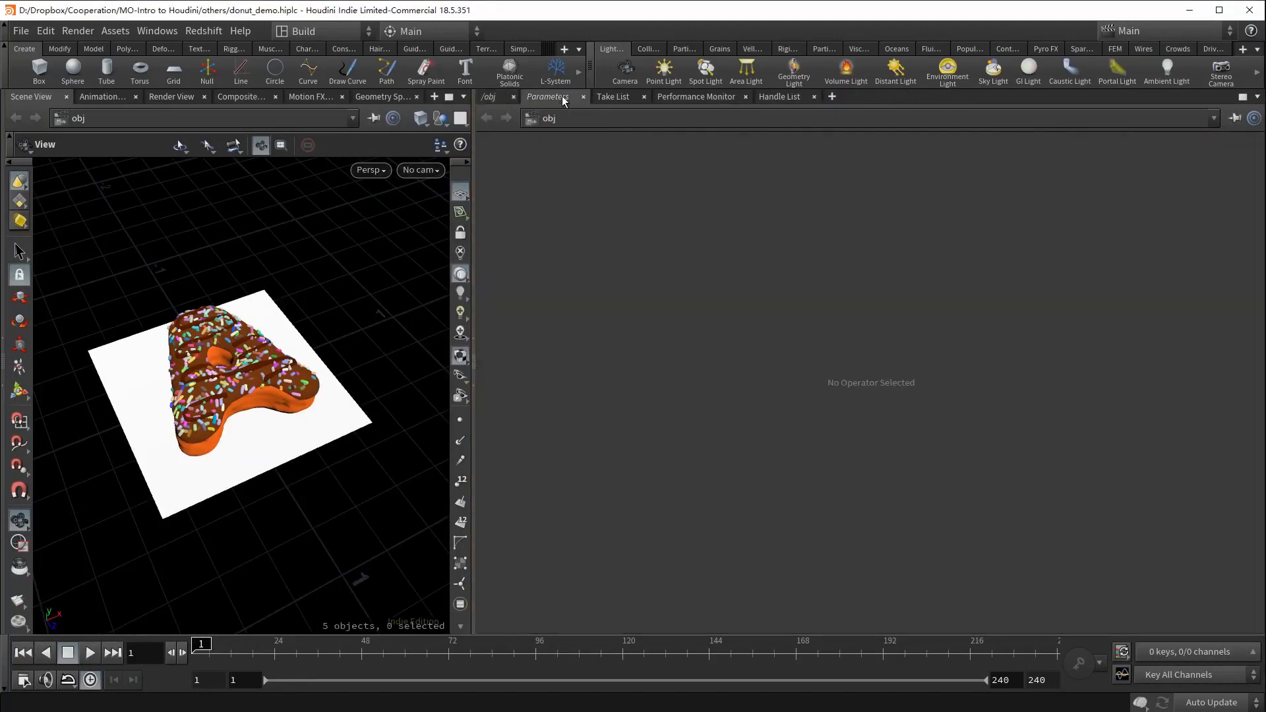
pyautogui.click(1256, 97)
pyautogui.click(1120, 308)
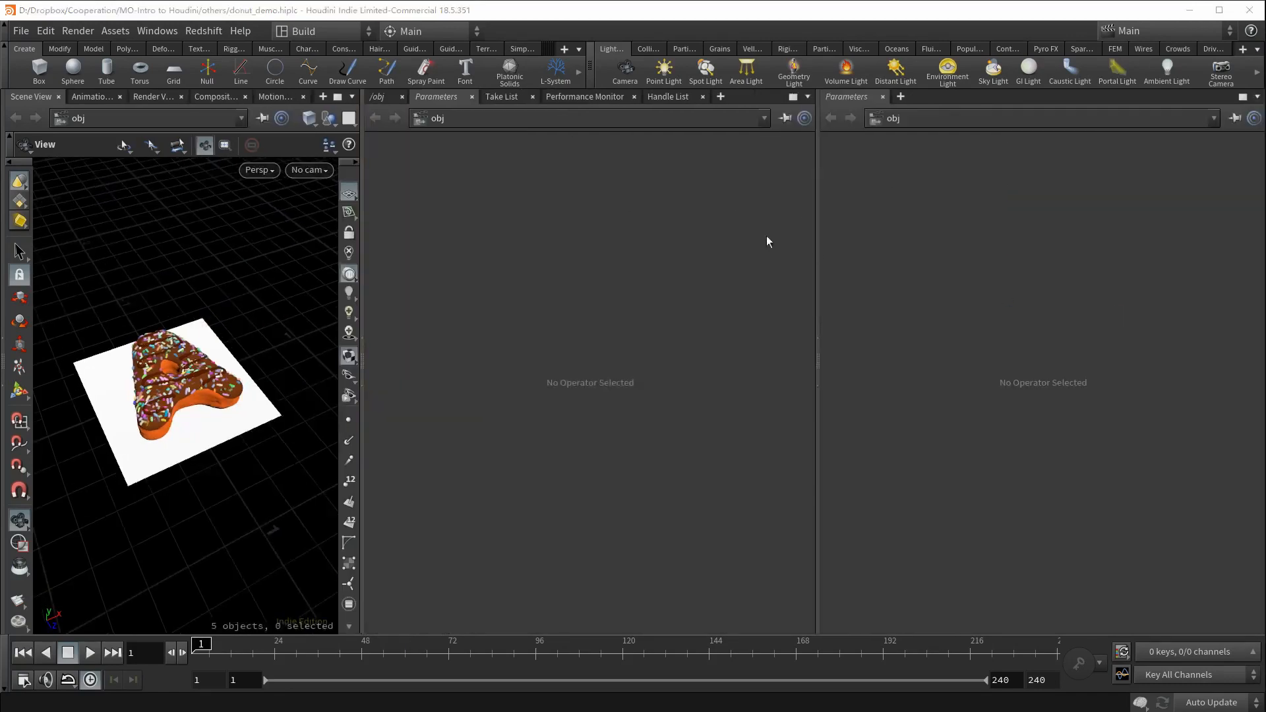
pyautogui.click(470, 98)
pyautogui.click(389, 100)
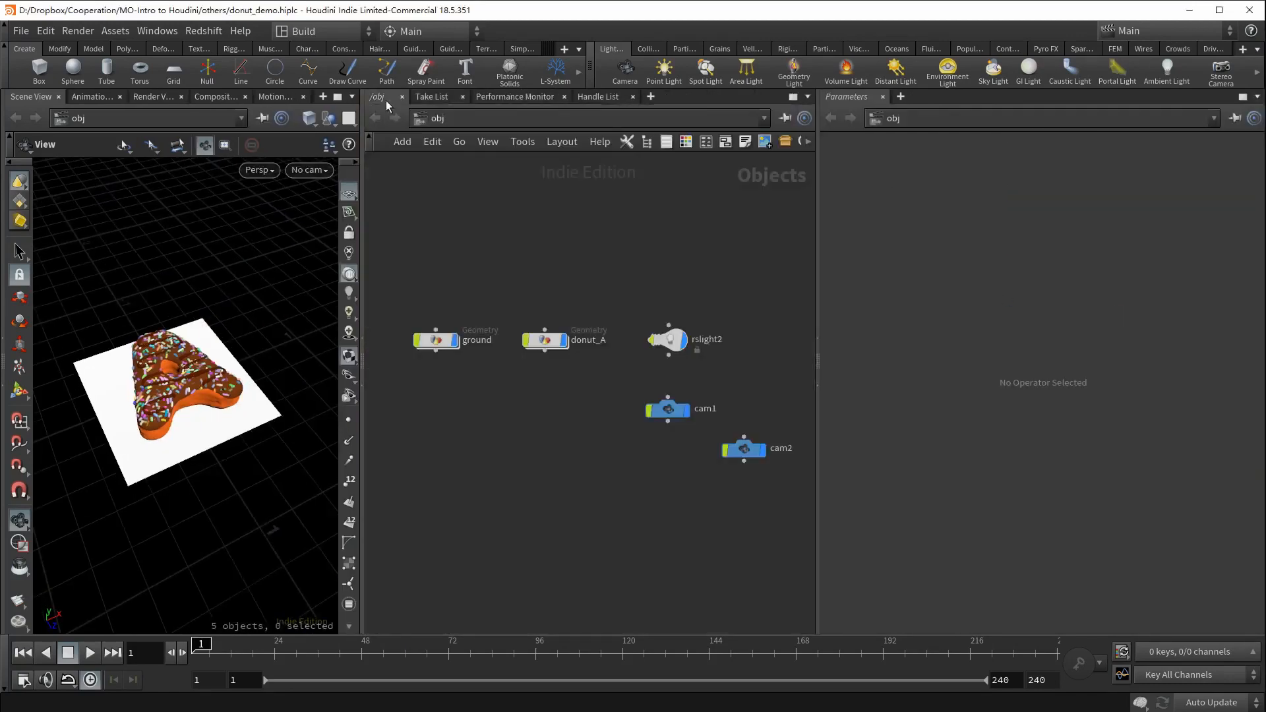
pyautogui.click(544, 340)
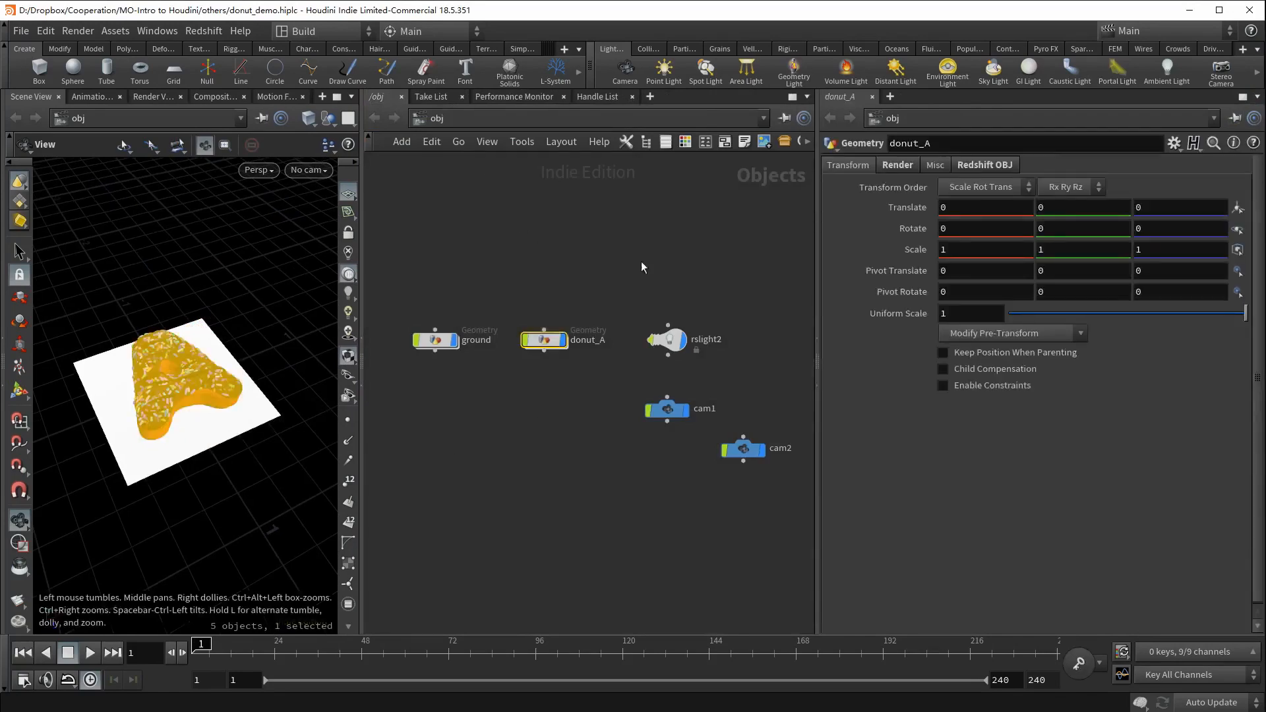
# Start saving the current layout as a new desktop, and cancel without saving.
pyautogui.click(331, 33)
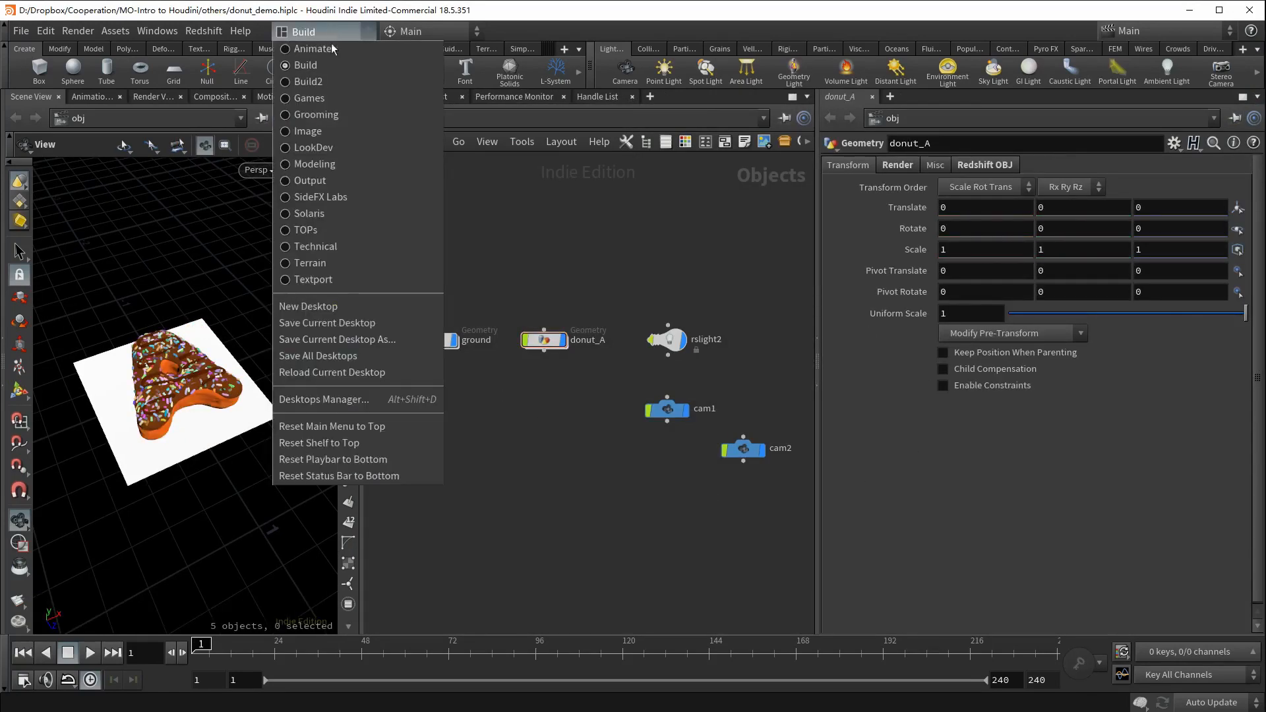
pyautogui.click(346, 338)
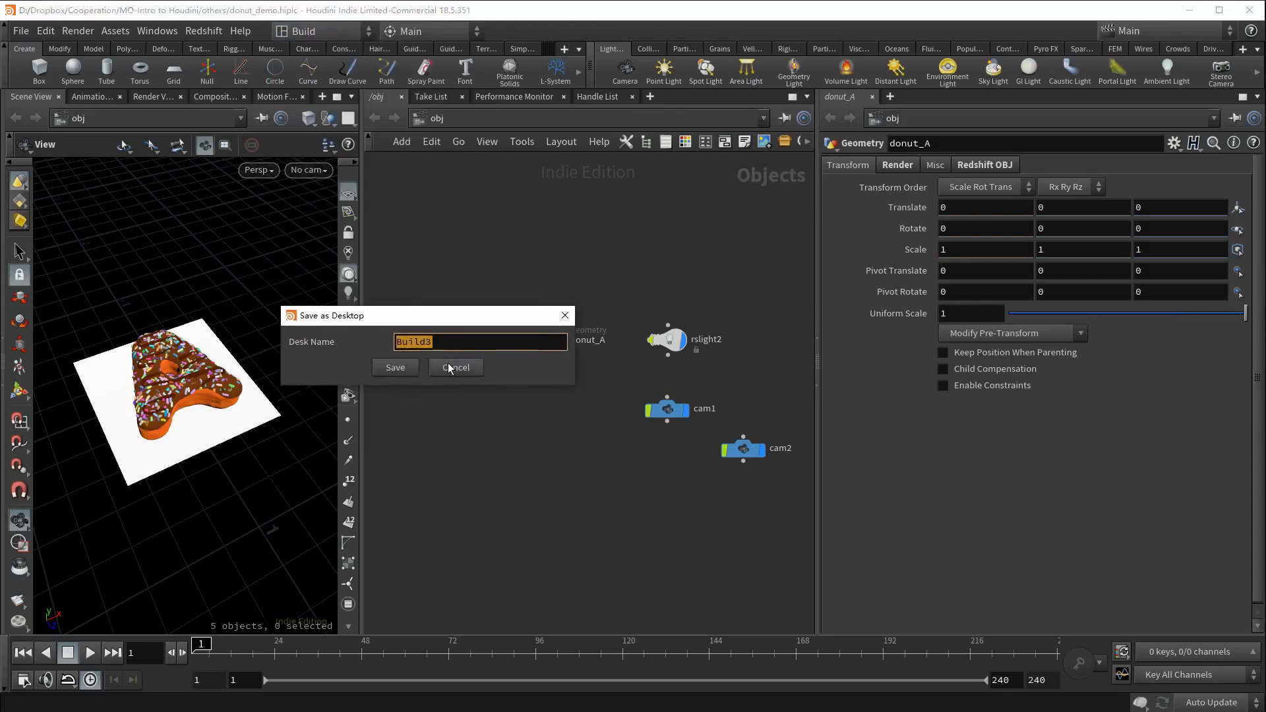
pyautogui.click(454, 367)
# Set Build2 as the startup desktop in the General User Interface preferences and accept the change.
pyautogui.click(46, 31)
pyautogui.moveTo(204, 173)
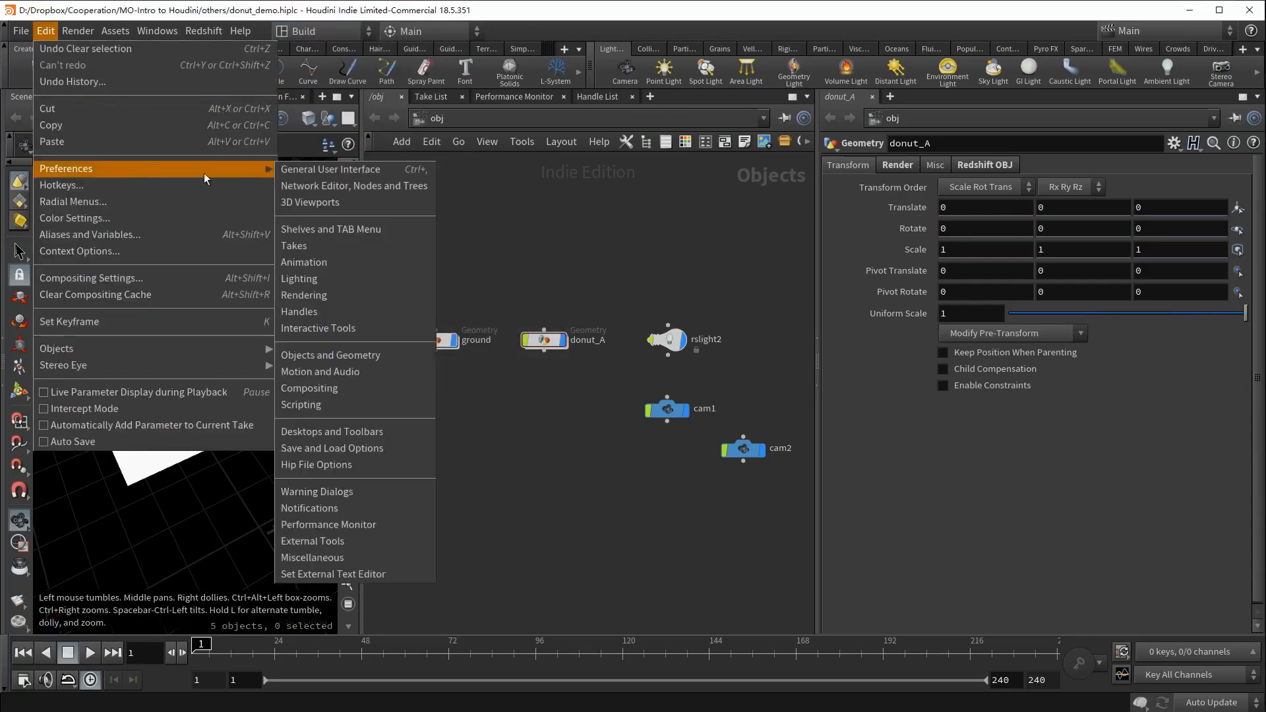
pyautogui.click(335, 169)
pyautogui.click(256, 211)
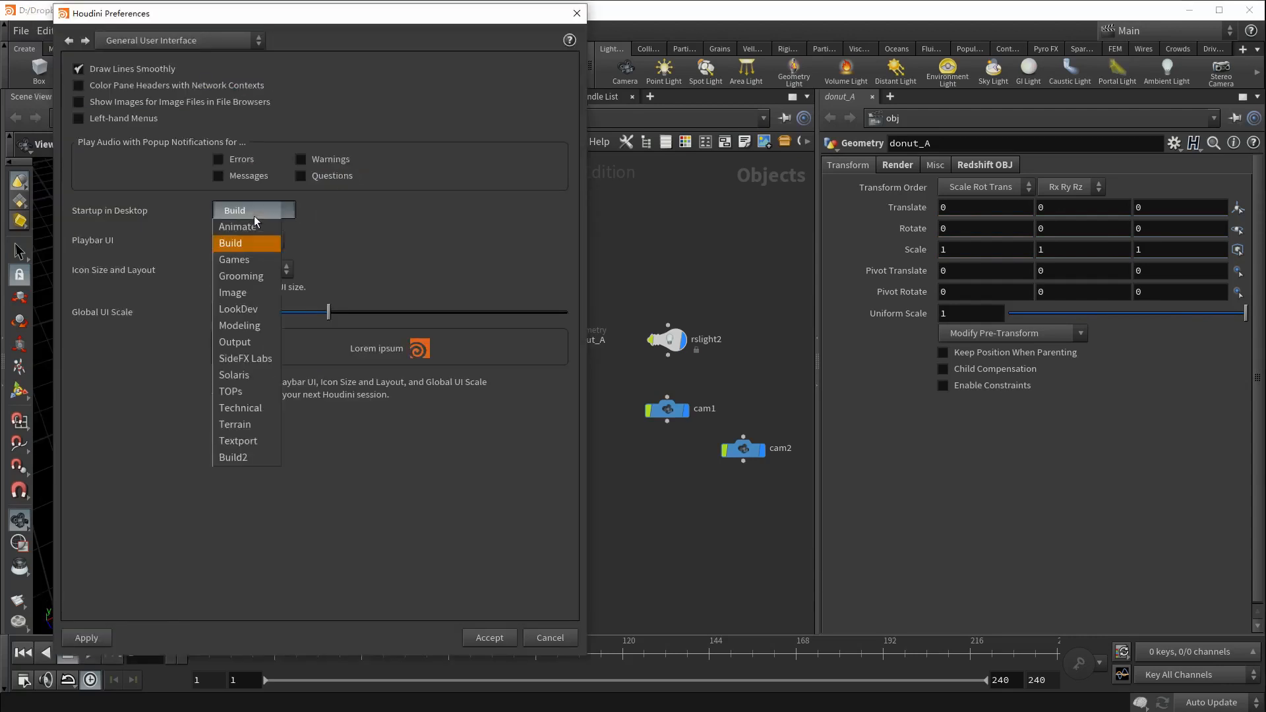
pyautogui.click(231, 458)
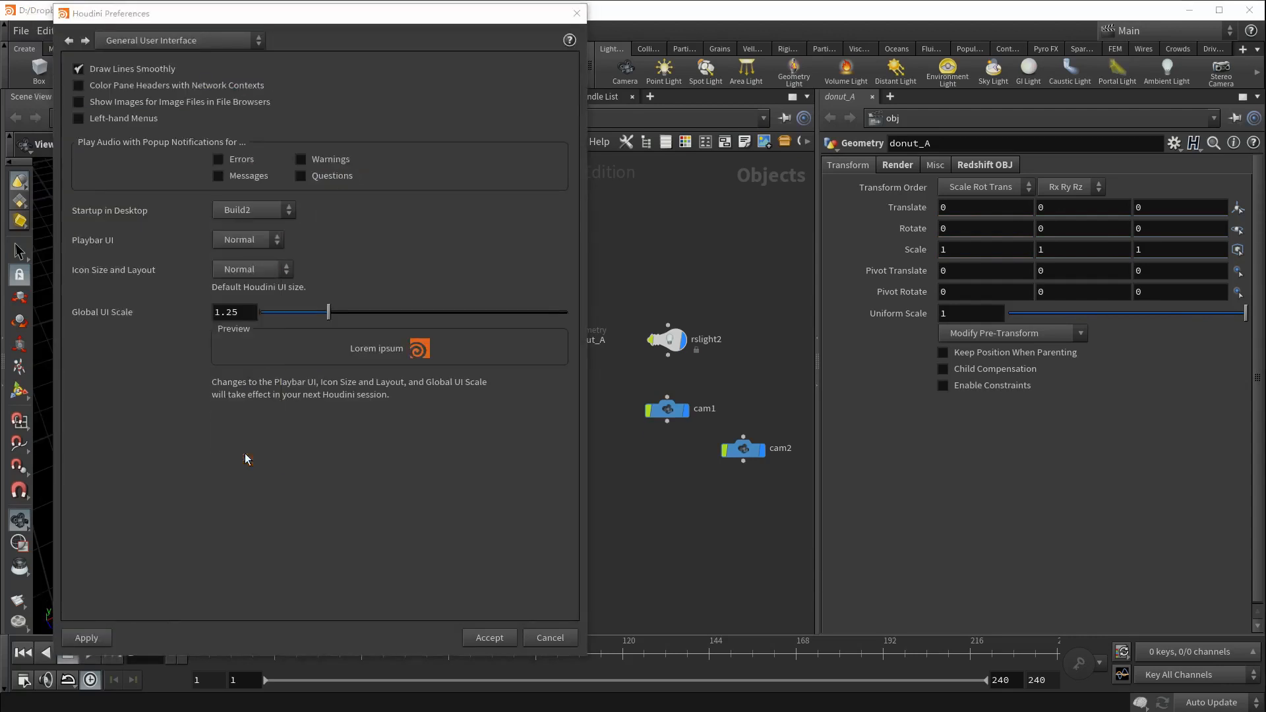
pyautogui.click(489, 637)
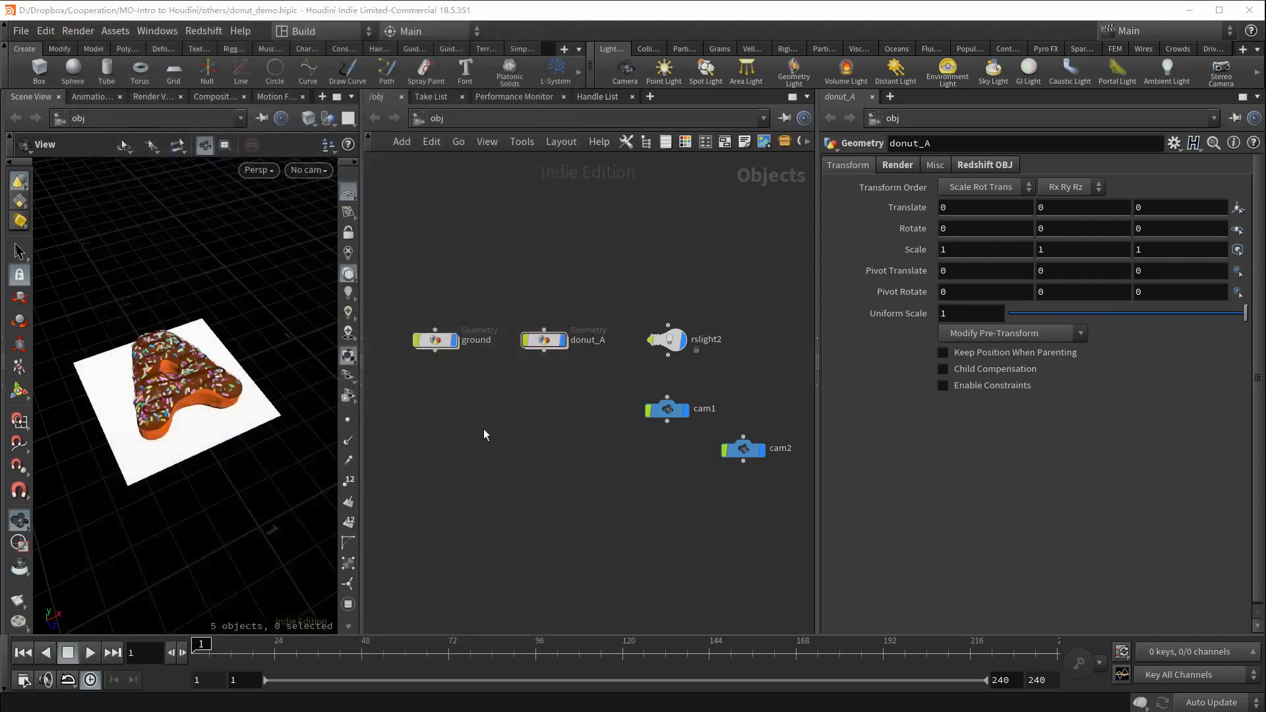
# Switch to the Build2 desktop and expand the collapsed pane beneath the network editor.
pyautogui.click(334, 30)
pyautogui.click(310, 87)
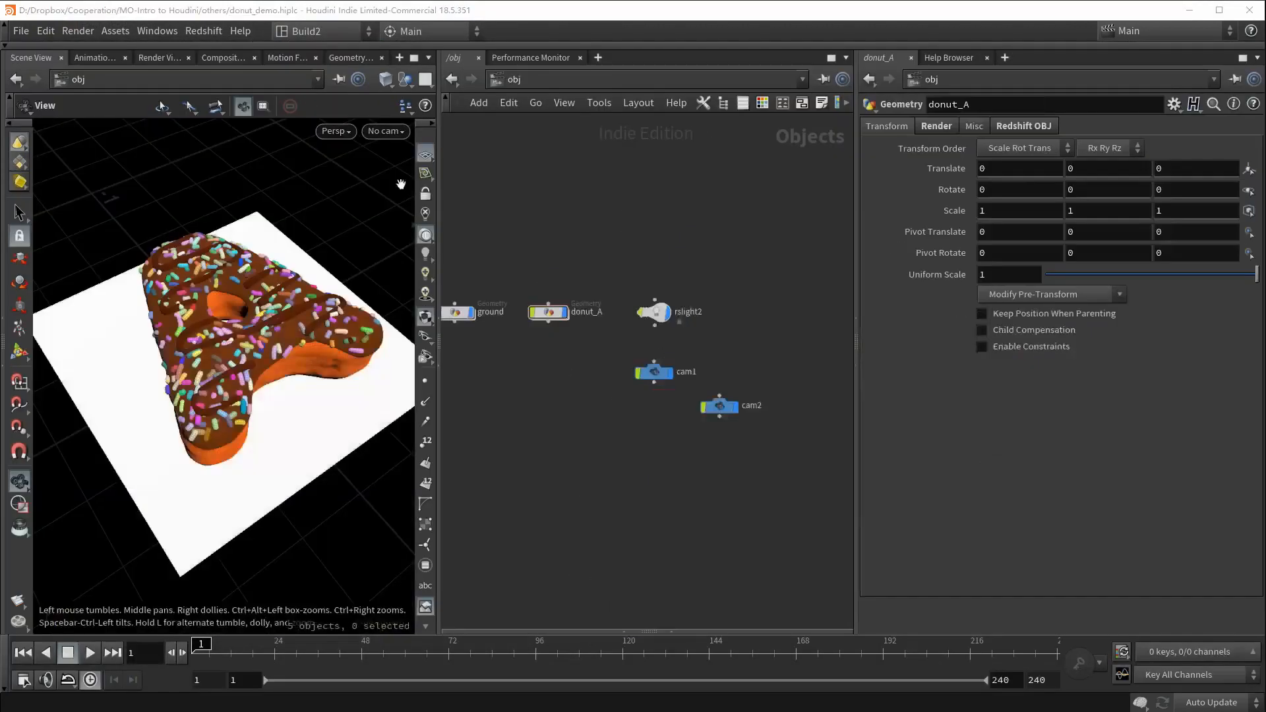
pyautogui.click(670, 630)
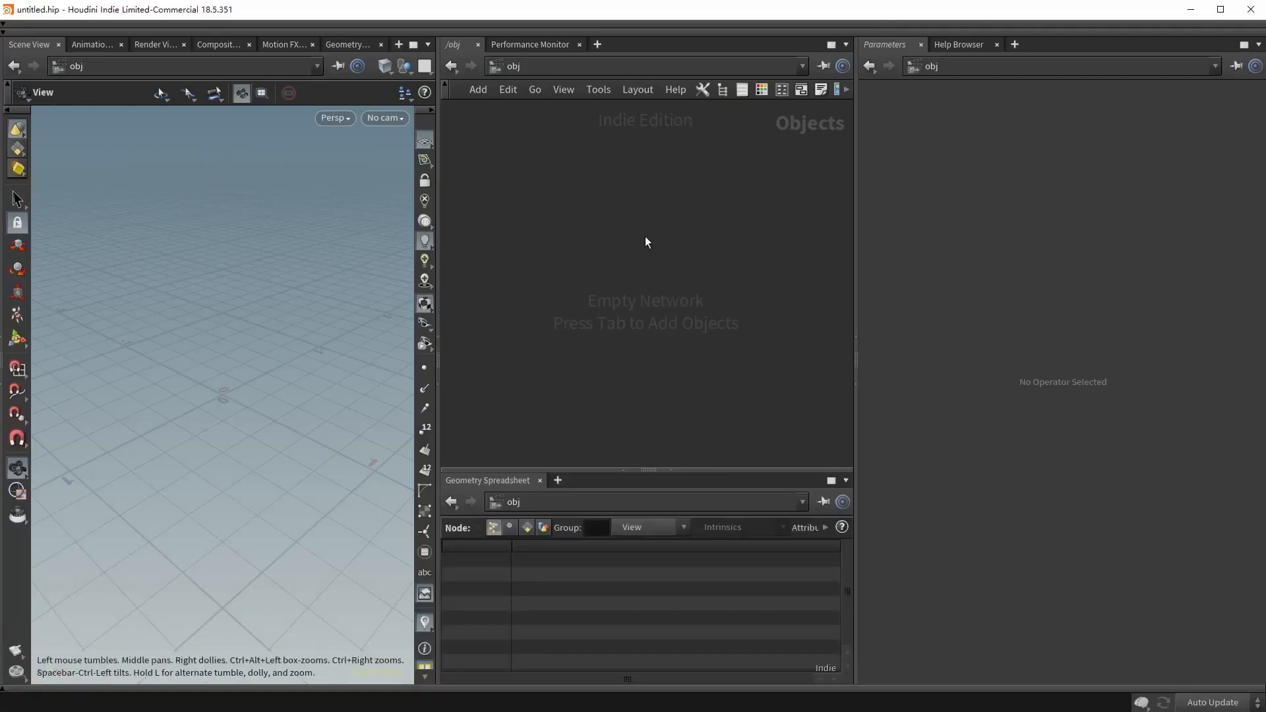
# Add a Geometry object to the empty object network of the new scene.
pyautogui.press('Tab')
pyautogui.write('geo')
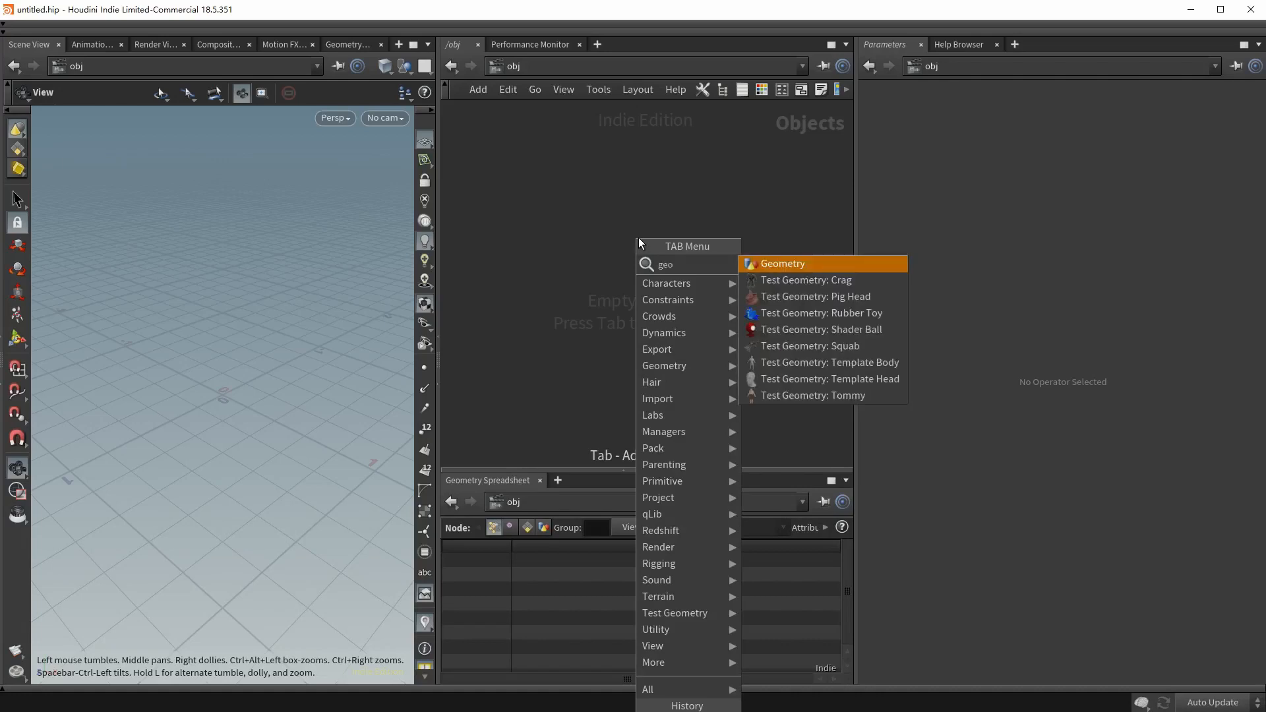
pyautogui.press('Return')
pyautogui.click(638, 238)
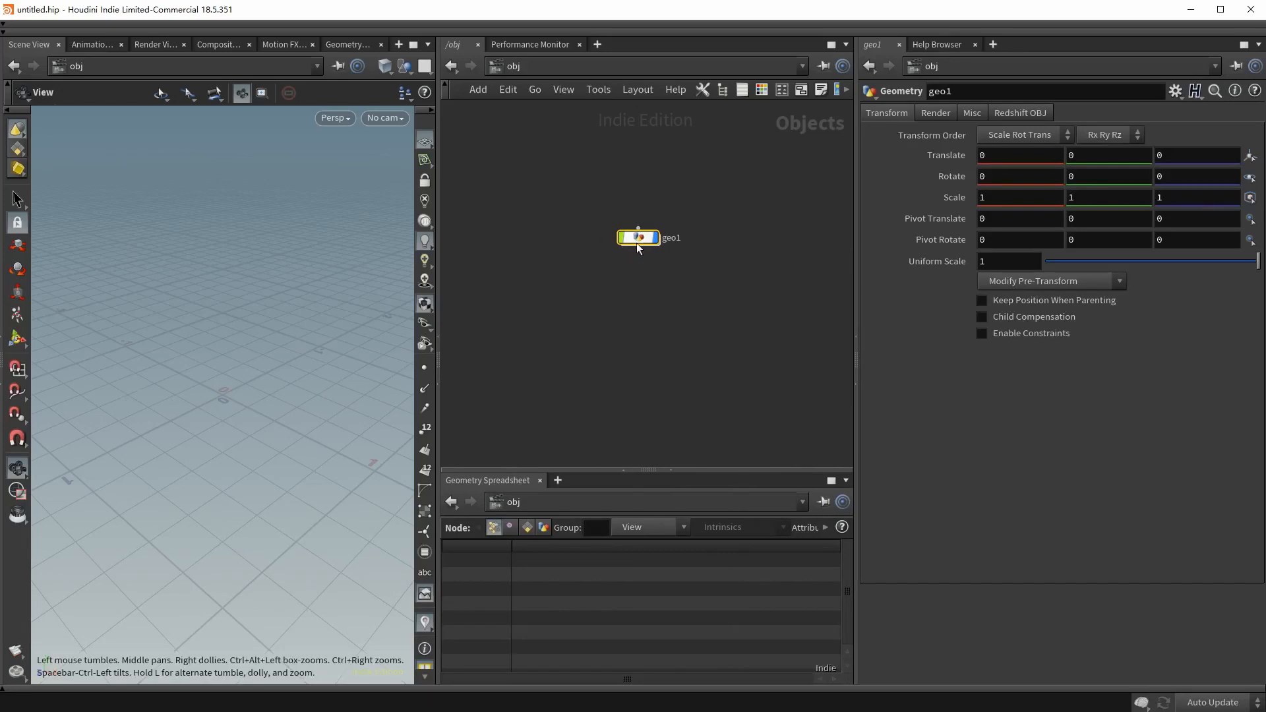
# Enter the geo1 object's network, return to the object level, and go back inside geo1.
pyautogui.doubleClick(640, 241)
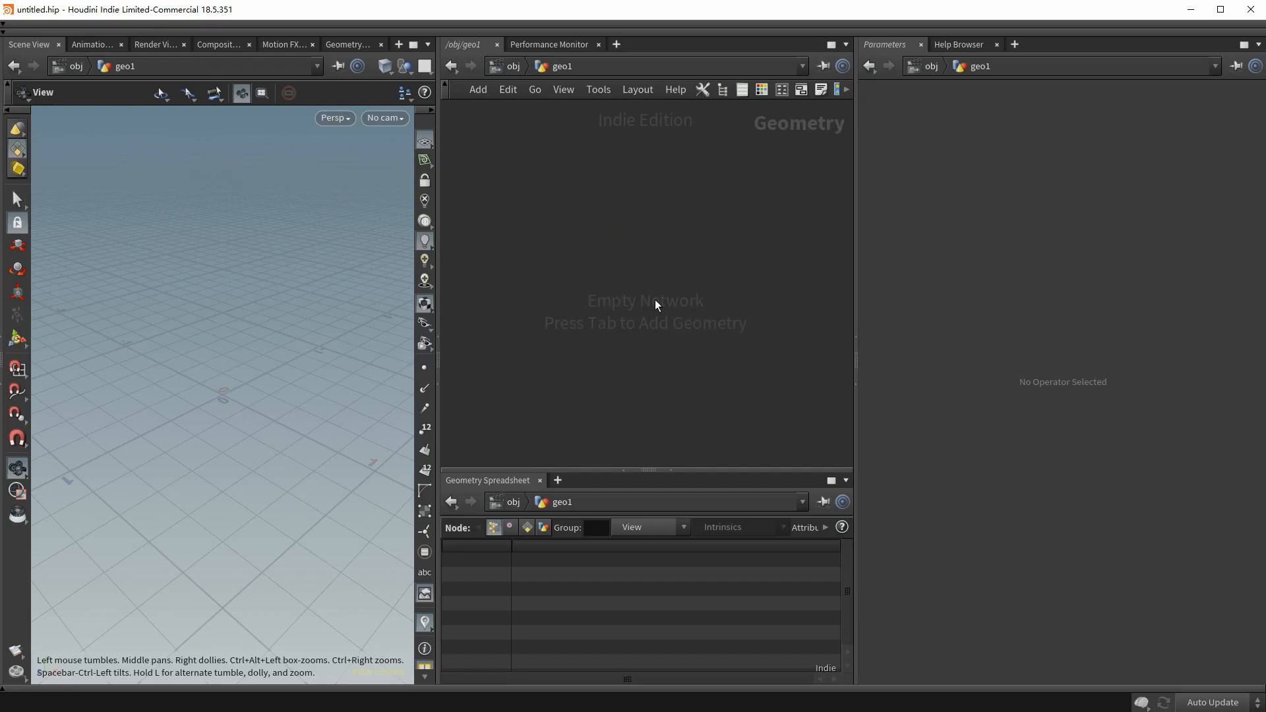
pyautogui.press('u')
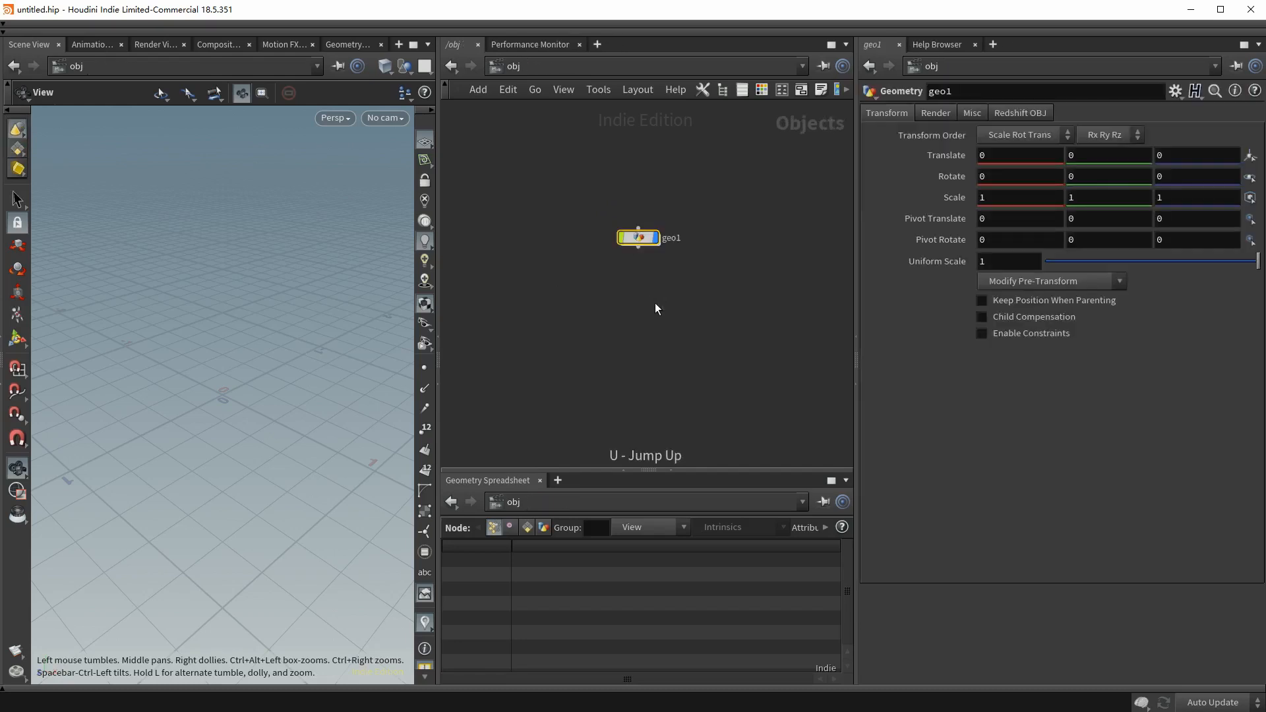
pyautogui.press('i')
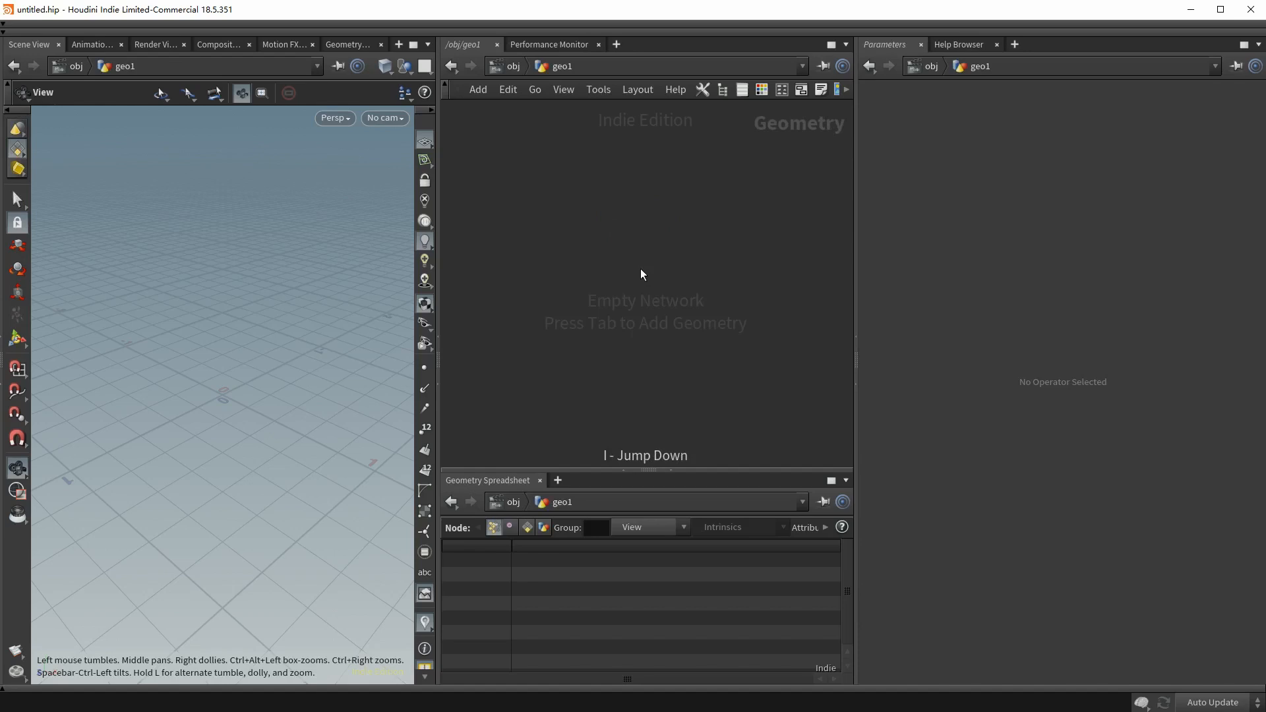
# Add a Box node to the empty geo1 network.
pyautogui.press('Tab')
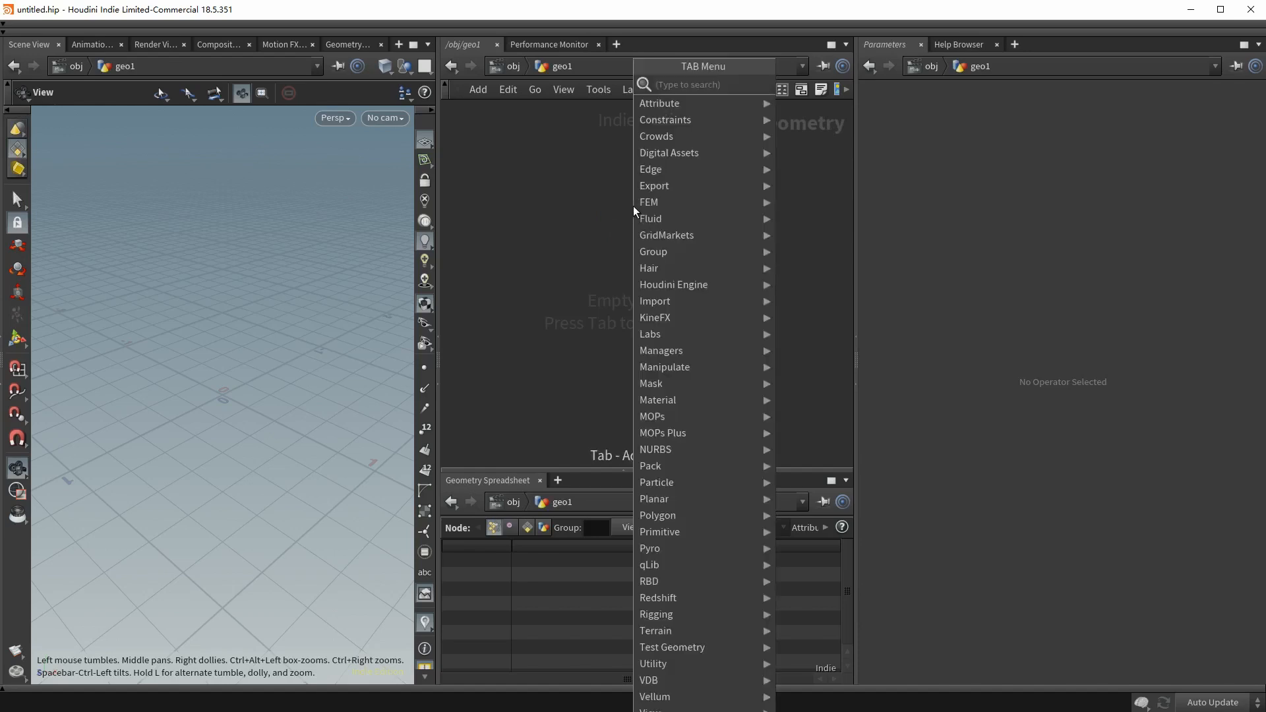
pyautogui.write('box')
pyautogui.press('Return')
pyautogui.click(633, 205)
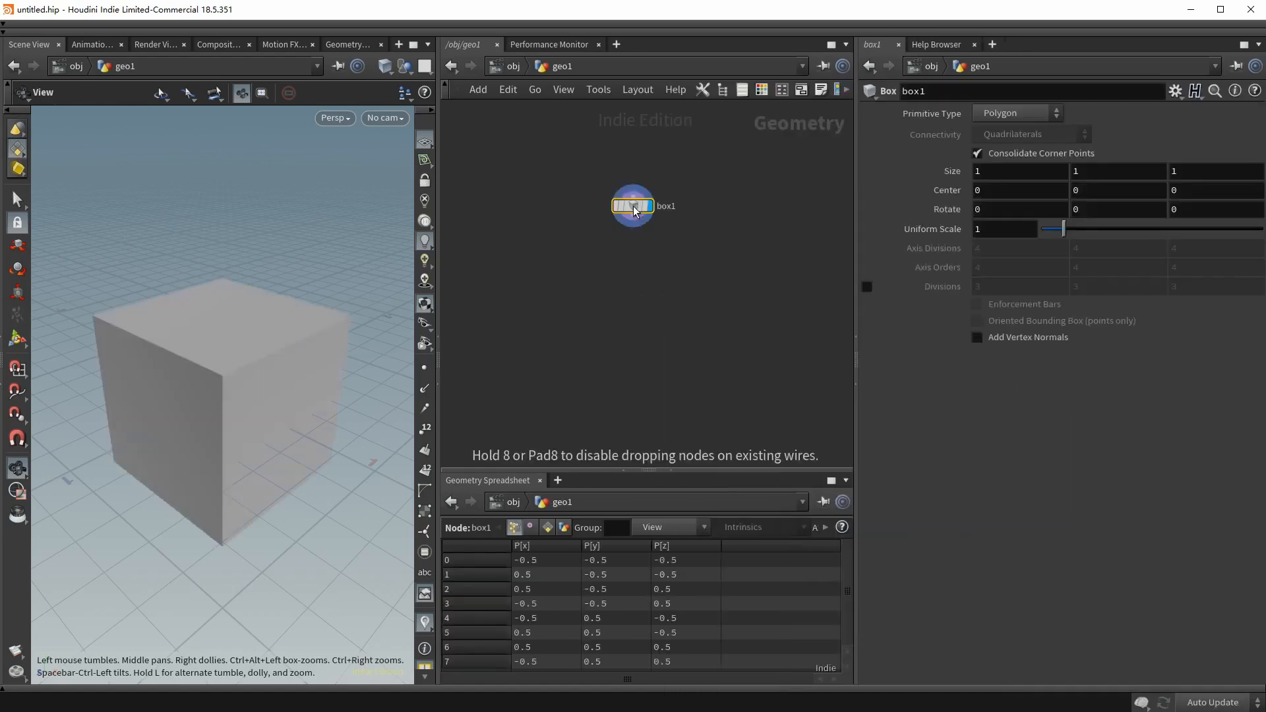
pyautogui.press('x')
pyautogui.click(225, 422)
pyautogui.click(176, 470)
pyautogui.moveTo(177, 448)
pyautogui.mouseDown()
pyautogui.moveTo(220, 408)
pyautogui.moveTo(247, 422)
pyautogui.mouseUp()
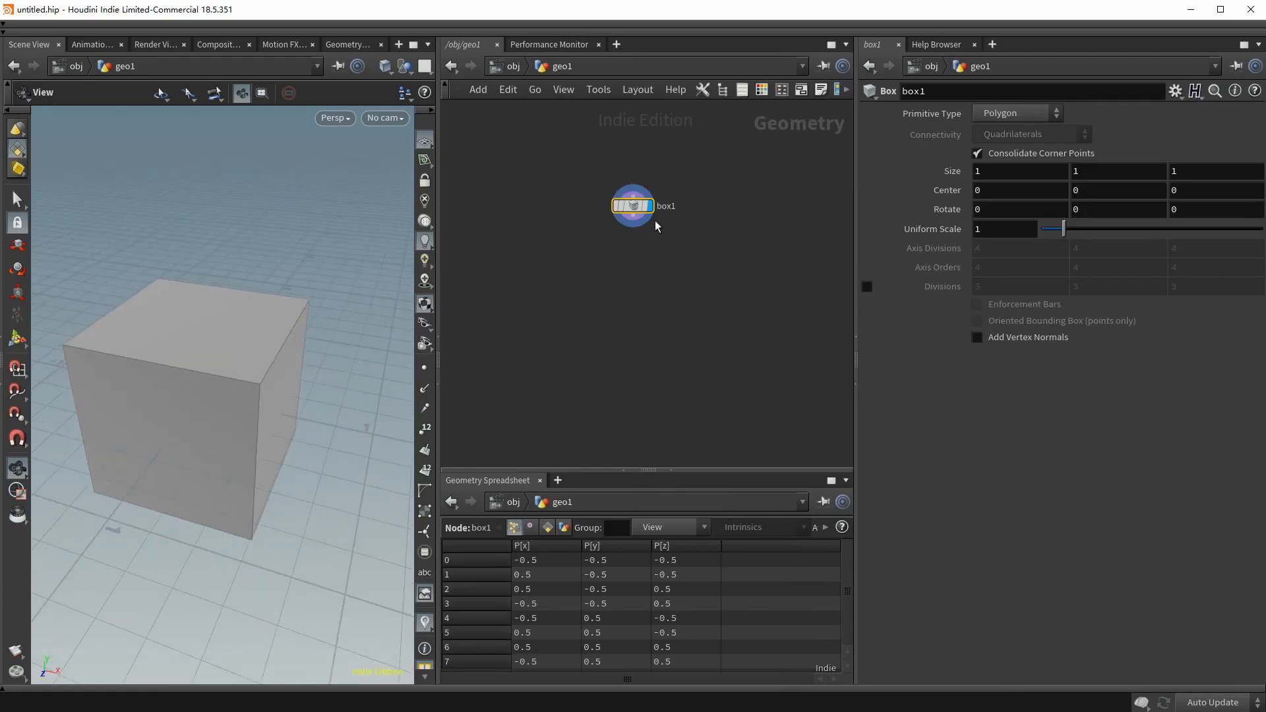
# Add a PolyExtrude node wired beneath box1 and turn on its display flag.
pyautogui.click(633, 226)
pyautogui.press('Tab')
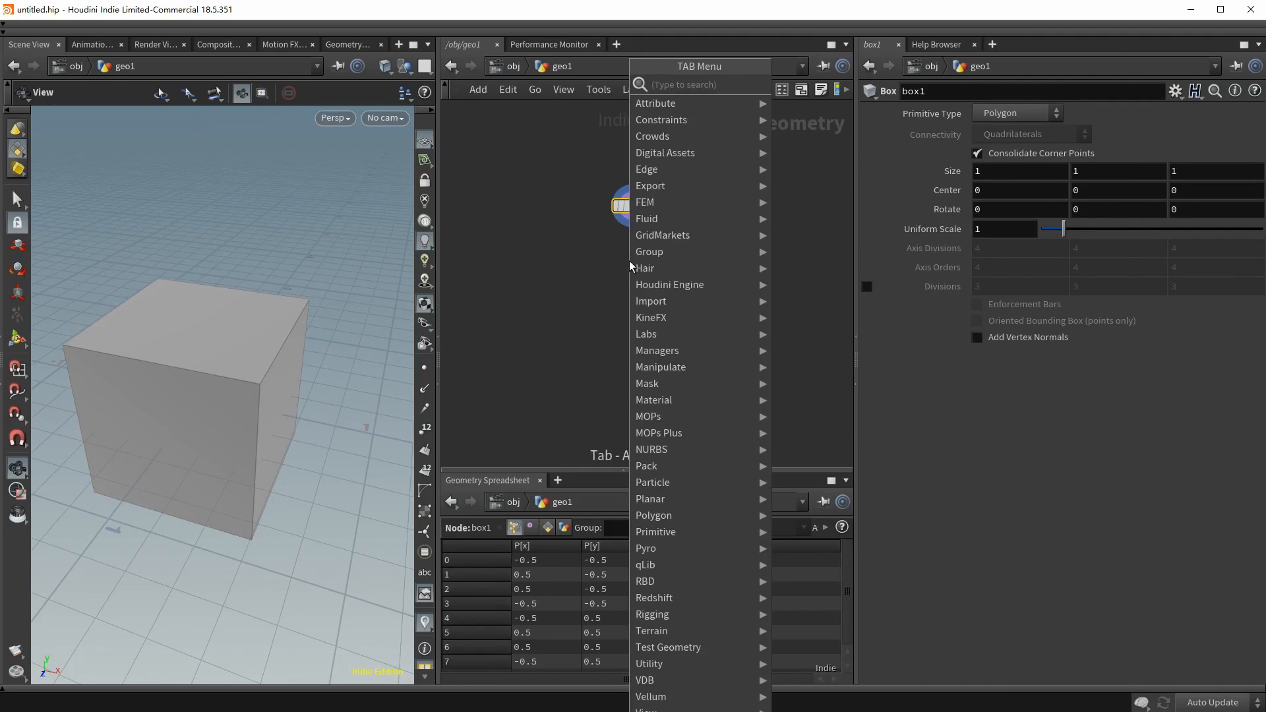
pyautogui.write('extrud')
pyautogui.press('Down')
pyautogui.press('Down')
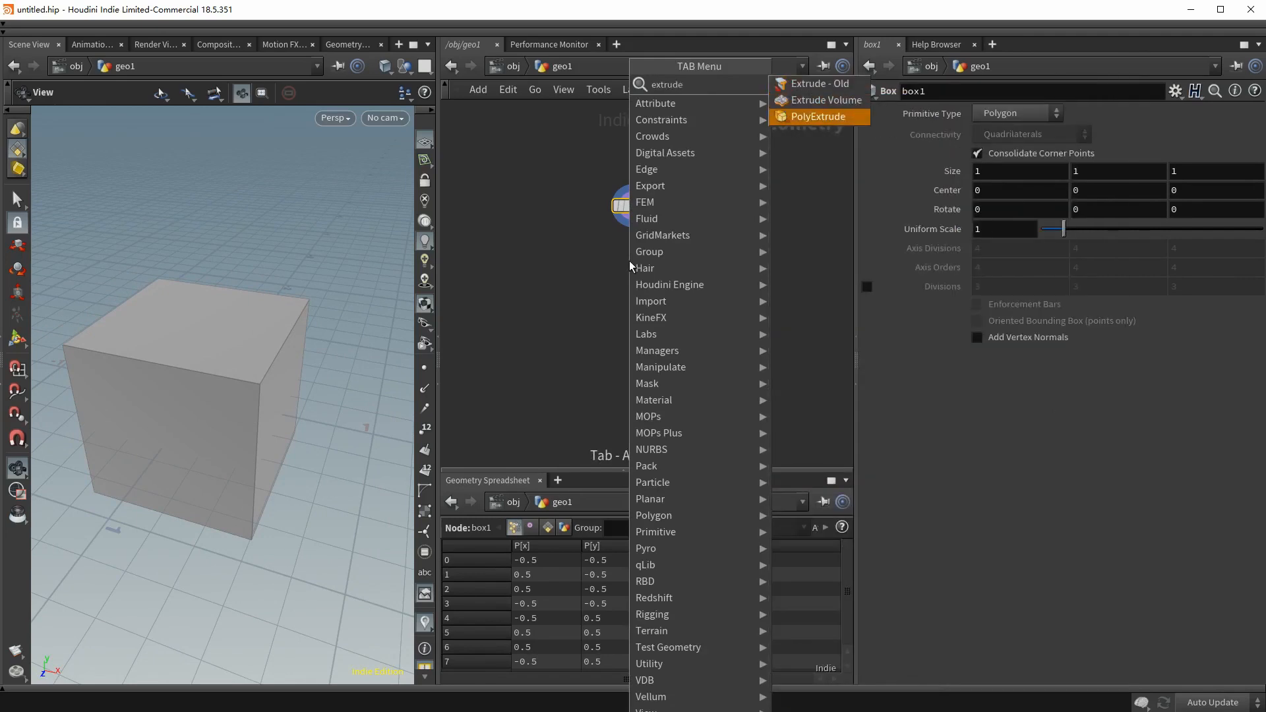
pyautogui.press('Return')
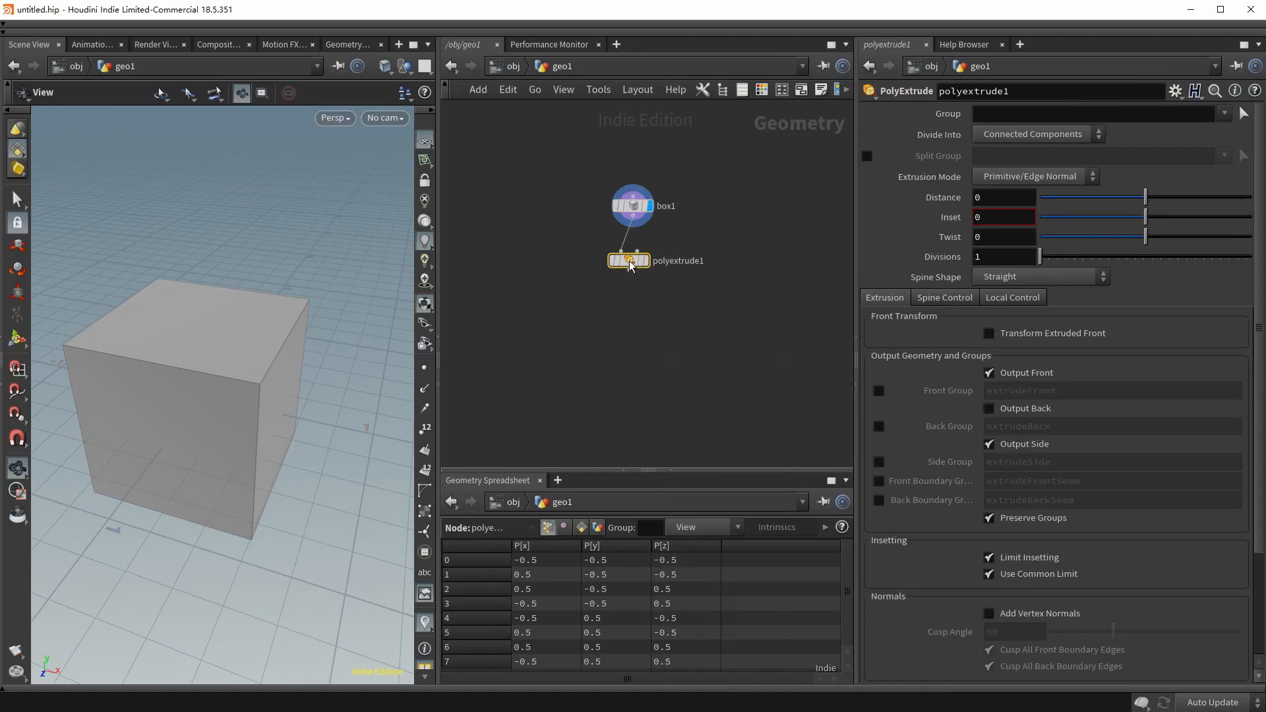
pyautogui.moveTo(630, 262)
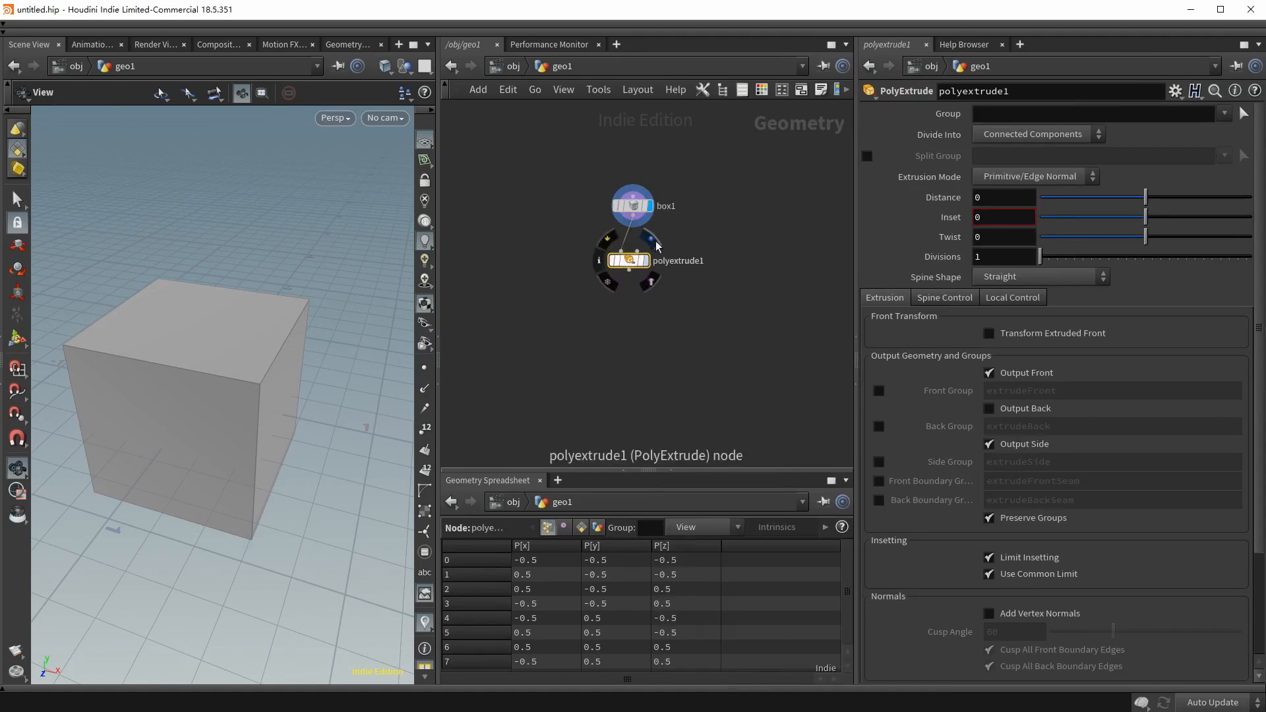
pyautogui.click(652, 241)
pyautogui.scroll(3, 629, 251)
pyautogui.moveTo(627, 245); pyautogui.dragTo(627, 240)
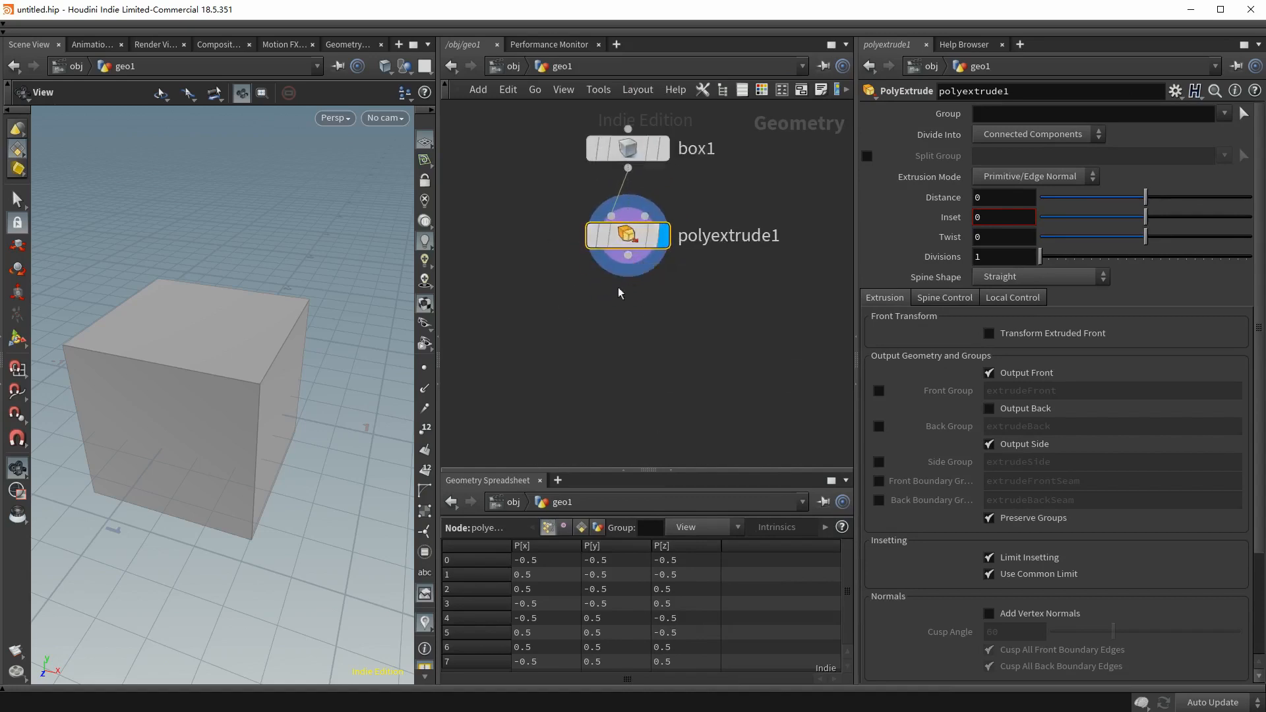
# Set polyextrude1 to divide into Individual Elements, with a Distance of 0.3 and an Inset of 0.2.
pyautogui.click(1023, 133)
pyautogui.click(1017, 147)
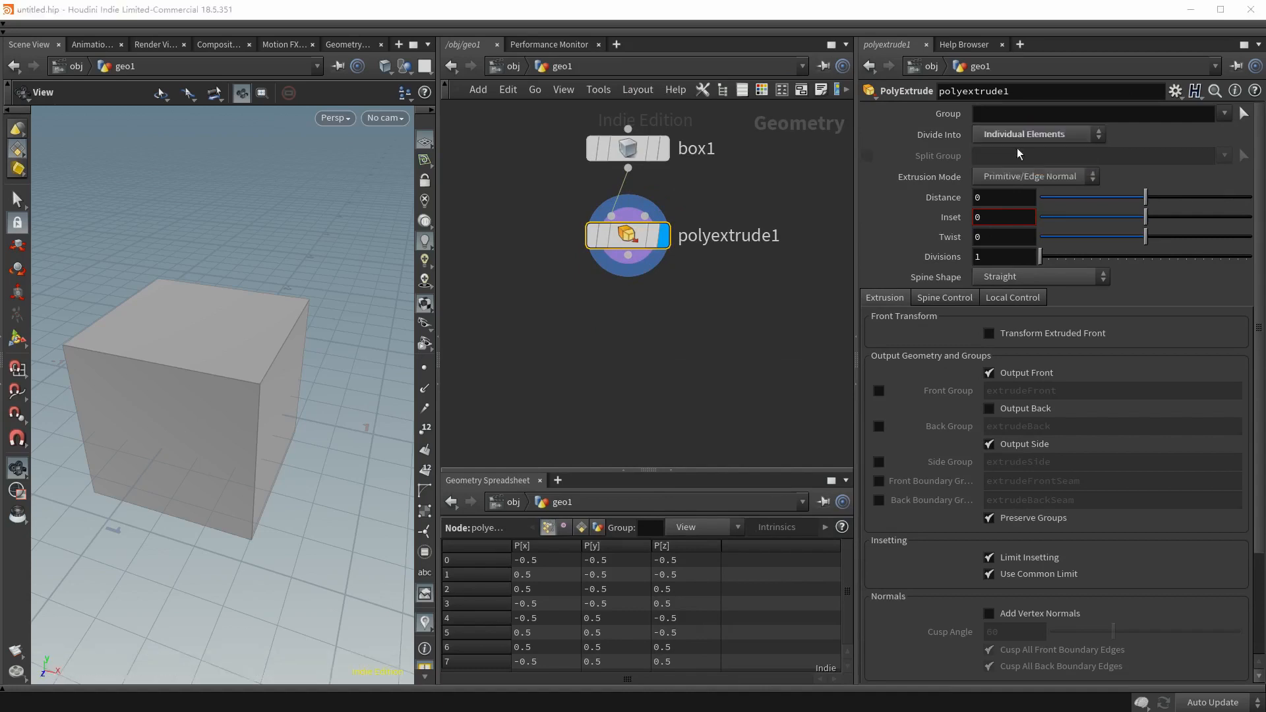
pyautogui.click(1006, 197)
pyautogui.scroll(3, 1005, 197)
pyautogui.click(992, 221)
pyautogui.scroll(2, 992, 220)
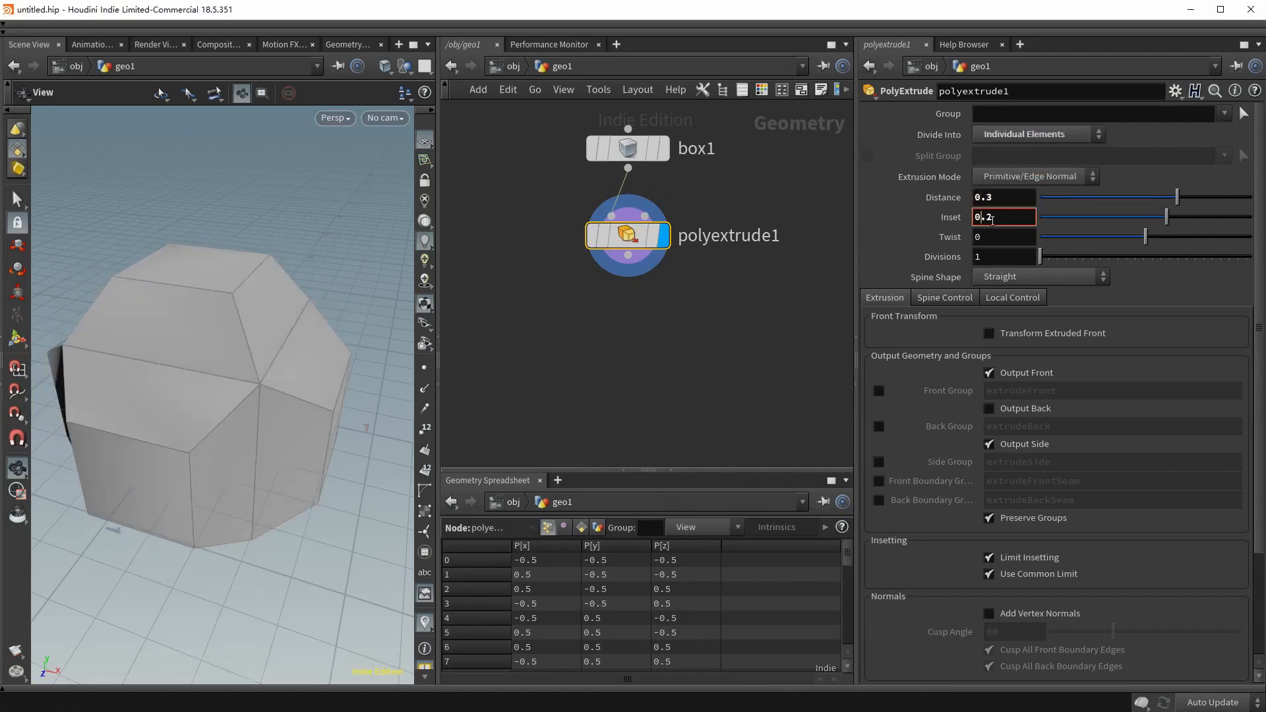
pyautogui.moveTo(226, 374); pyautogui.dragTo(253, 373)
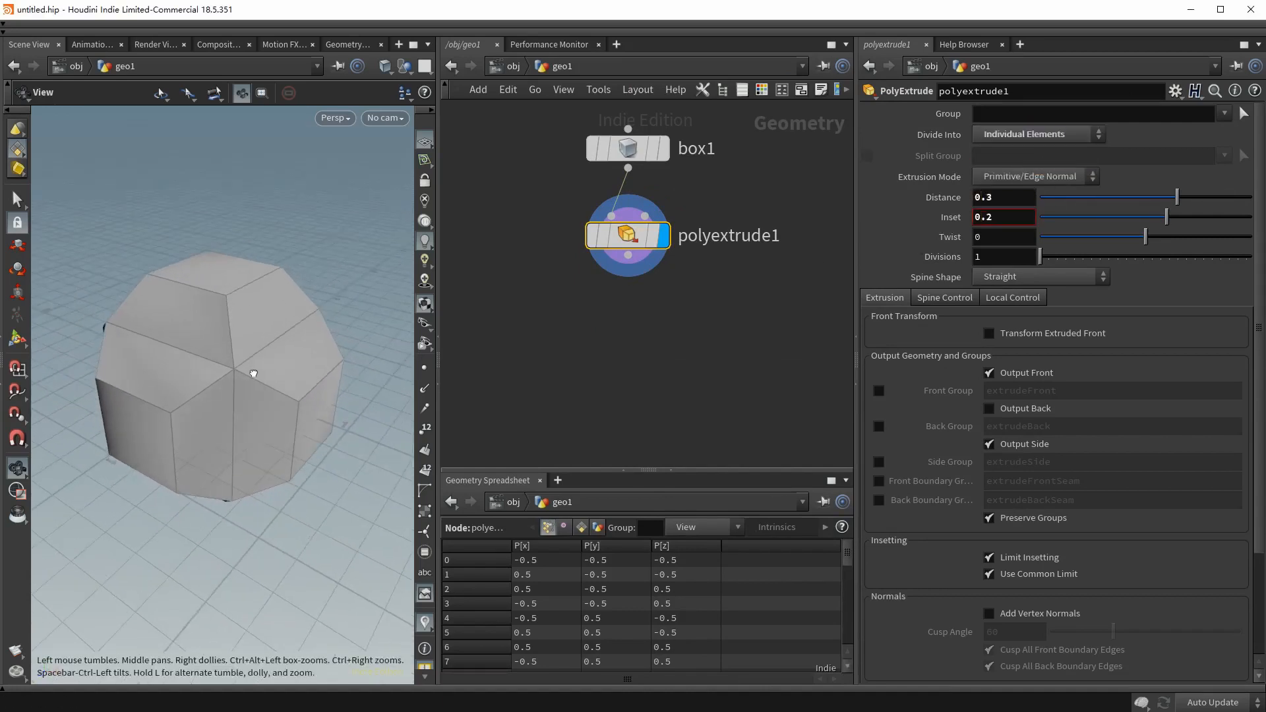
# Duplicate polyextrude1 beneath itself and set the copy's Distance to 0.2 and Inset to 0.4.
pyautogui.hotkey('ctrl', 'c')
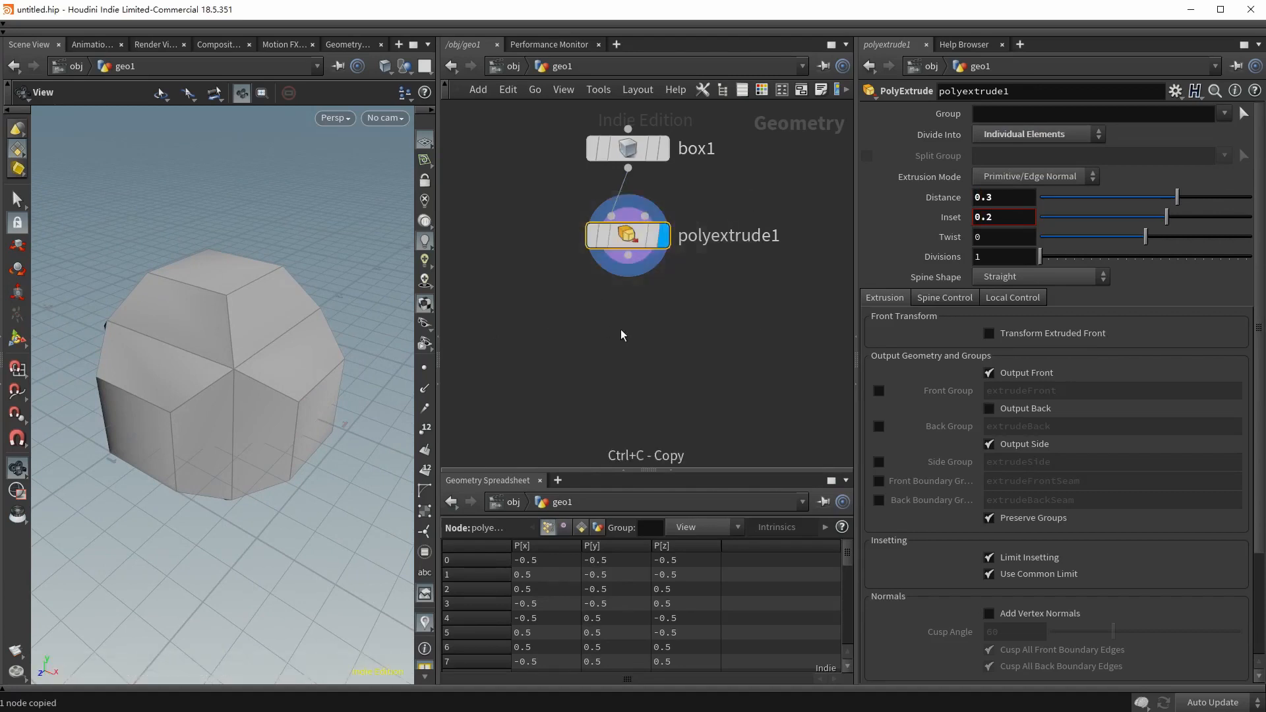
pyautogui.hotkey('ctrl', 'v')
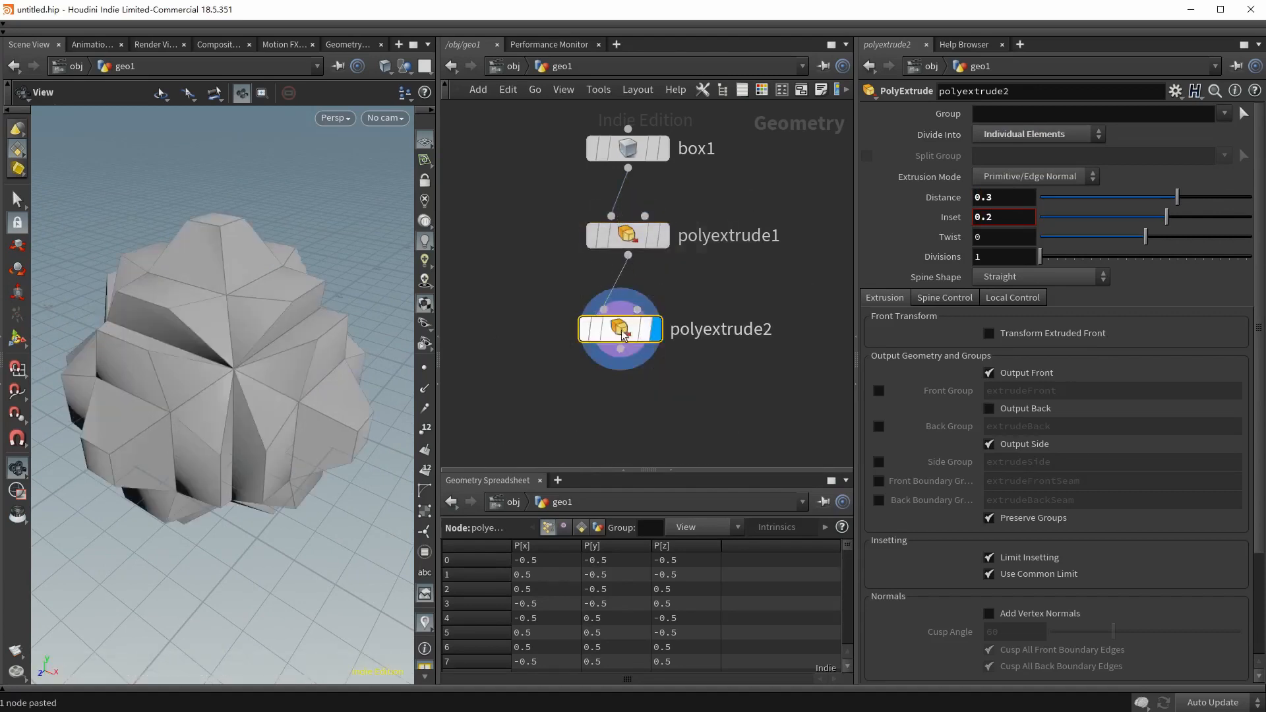
pyautogui.click(623, 335)
pyautogui.click(1006, 193)
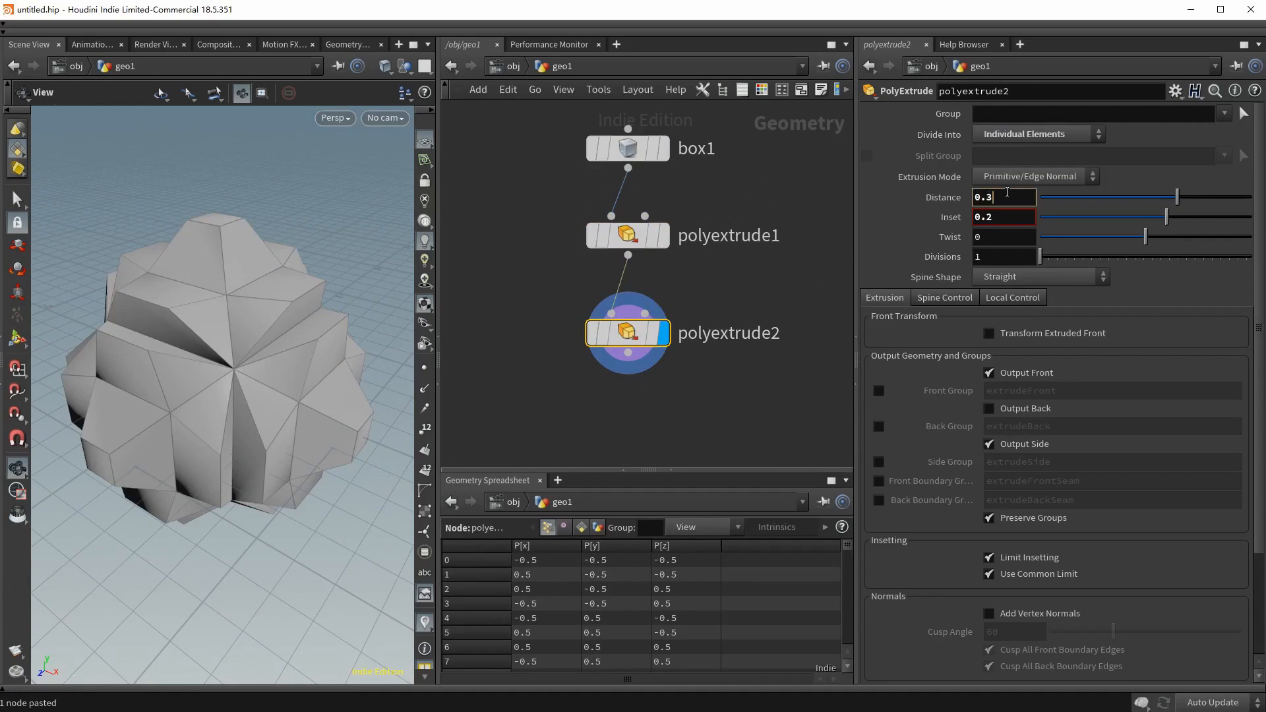
pyautogui.scroll(-1, 1007, 193)
pyautogui.click(1011, 218)
pyautogui.scroll(2, 1011, 217)
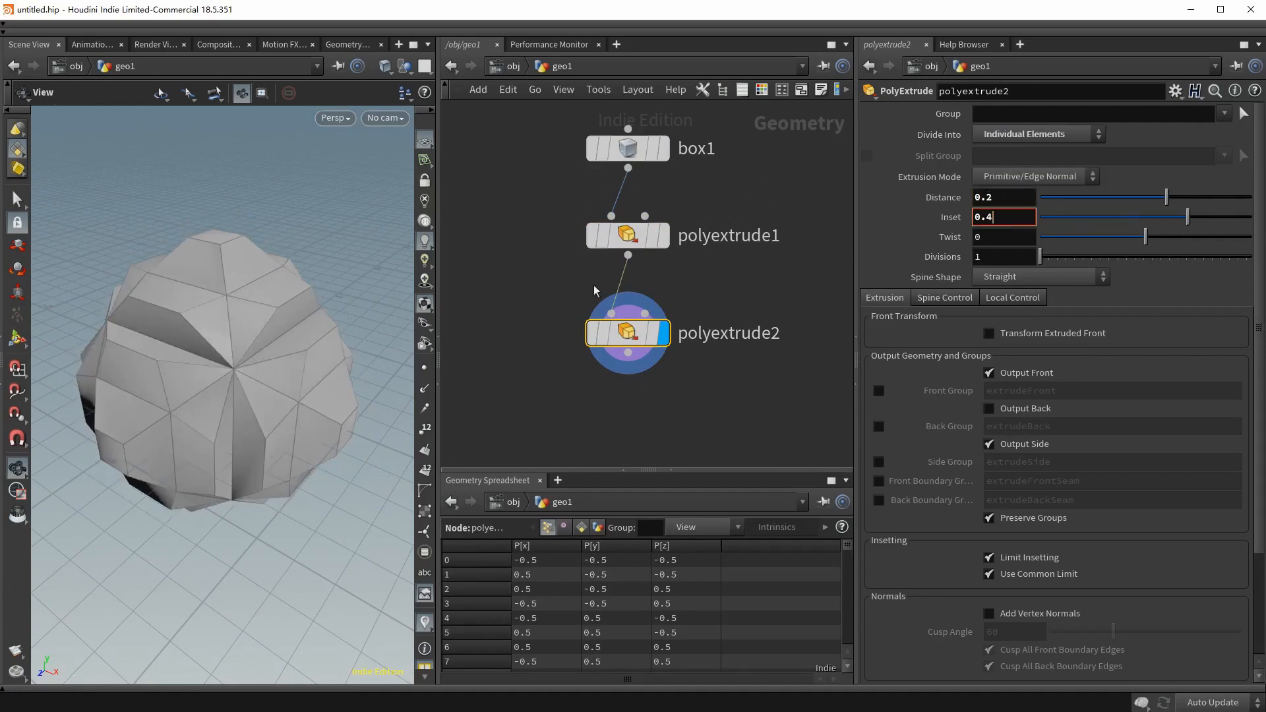
# Add a PolyBevel node beneath polyextrude2.
pyautogui.press('Tab')
pyautogui.write('beve')
pyautogui.press('Return')
pyautogui.click(625, 404)
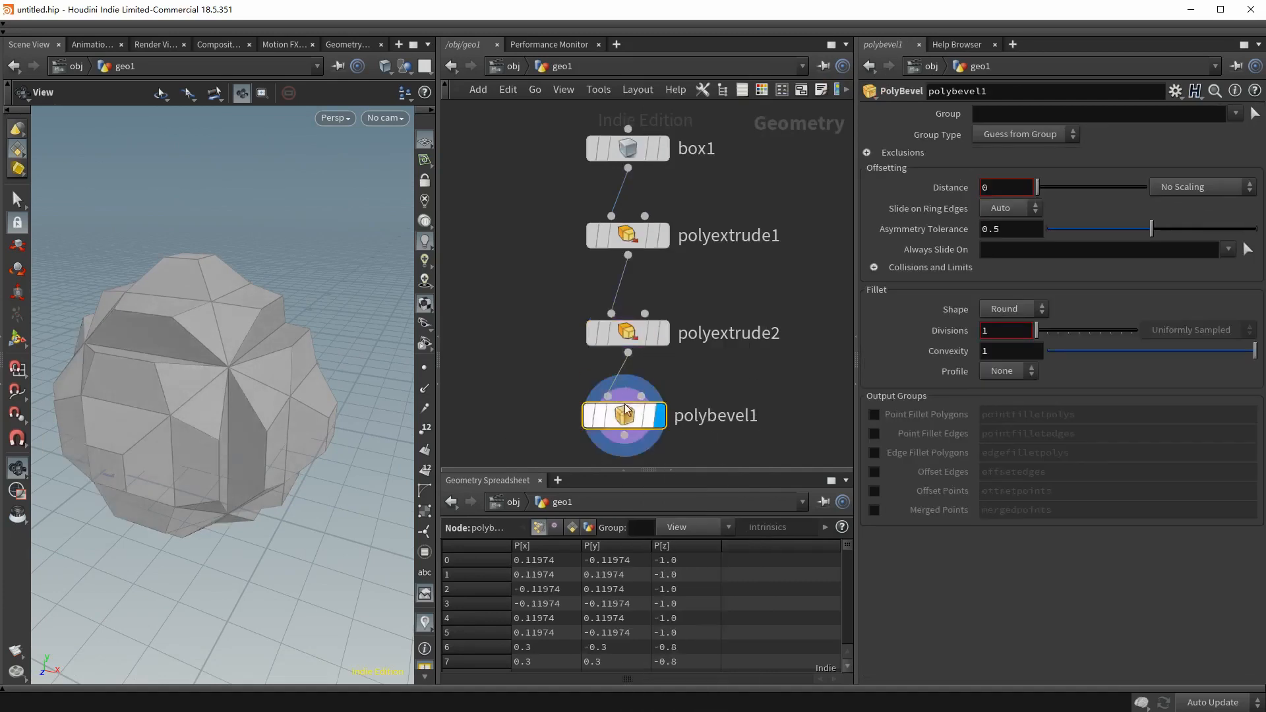
# Set polybevel1's offset Distance to 0.02 and its fillet Divisions to 4.
pyautogui.click(1007, 189)
pyautogui.write('.02')
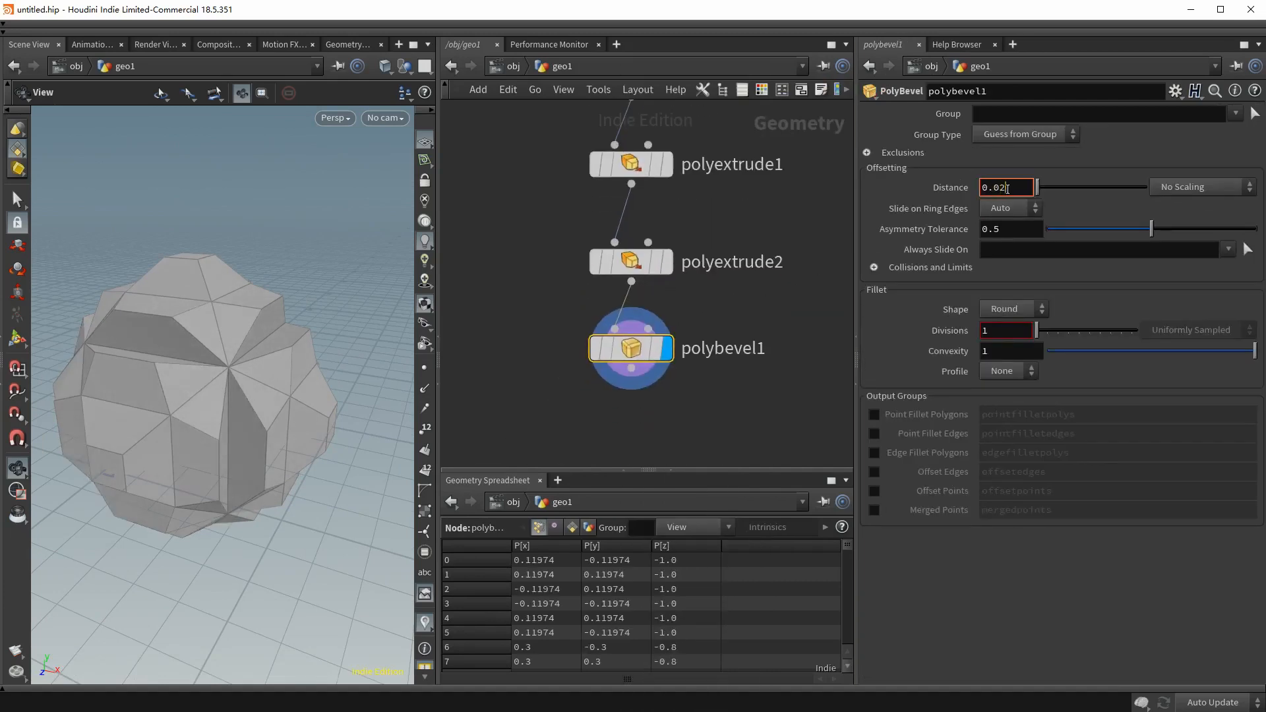
pyautogui.press('Return')
pyautogui.click(1020, 330)
pyautogui.write('3')
pyautogui.scroll(1, 1019, 328)
pyautogui.moveTo(236, 375)
pyautogui.mouseDown()
pyautogui.moveTo(209, 397)
pyautogui.moveTo(228, 383)
pyautogui.mouseUp()
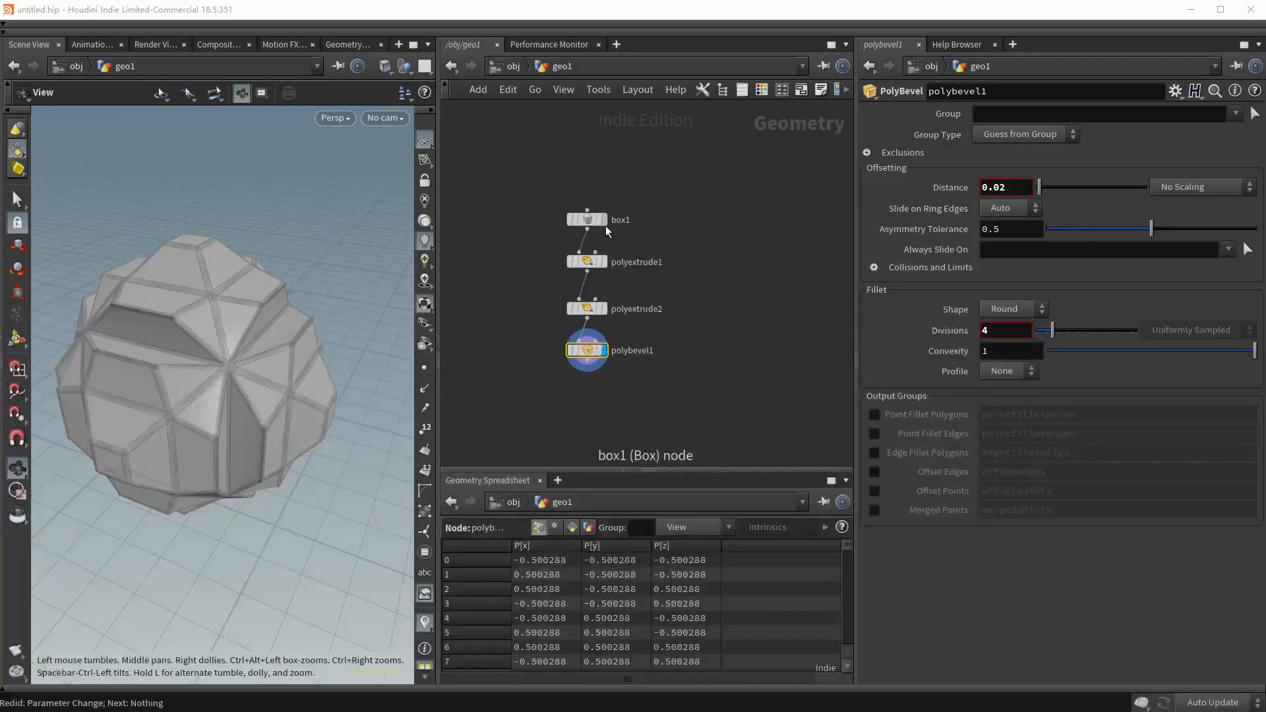
# Display box1 in the viewport and set the Geometry information guide to Always On in the display options.
pyautogui.click(625, 221)
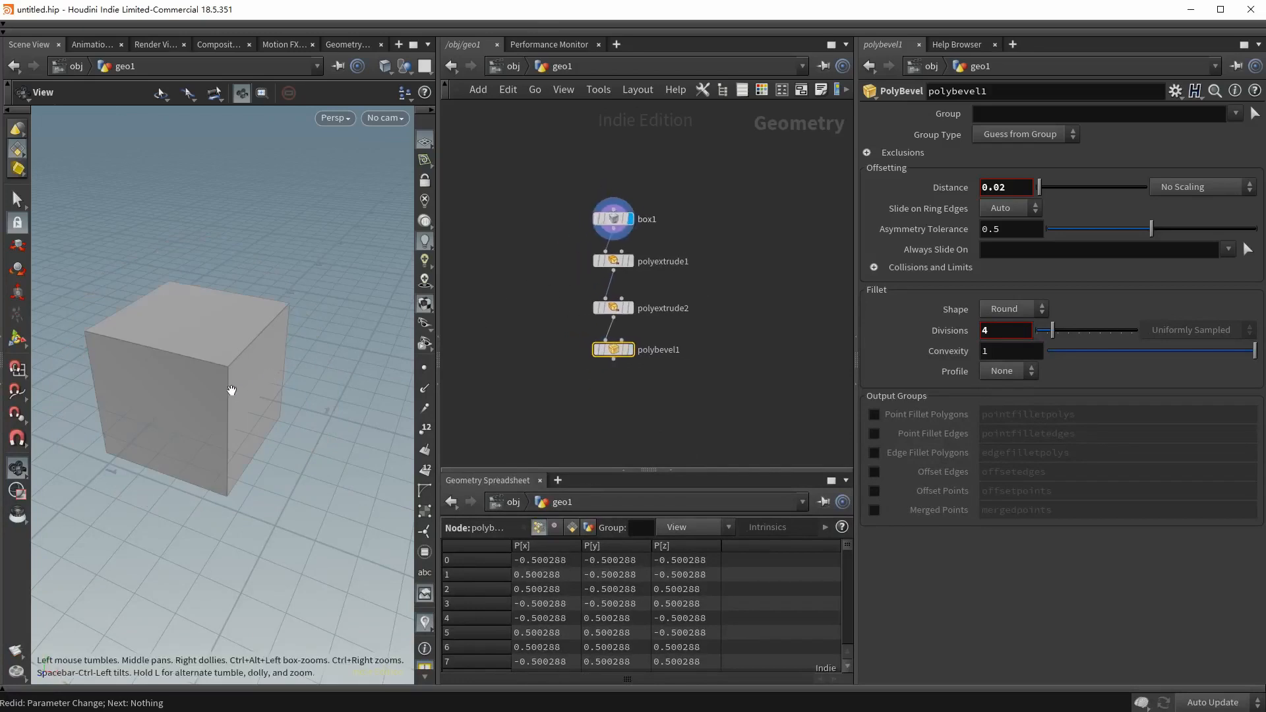
pyautogui.press('d')
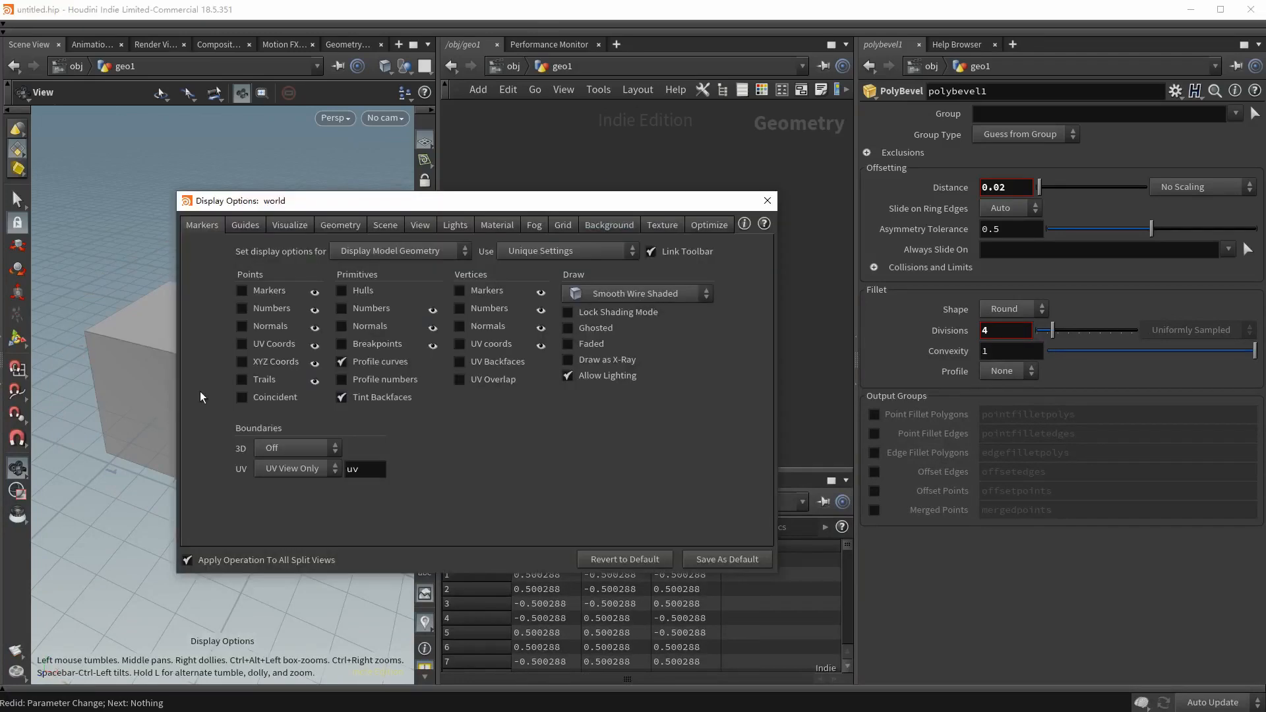
pyautogui.click(245, 225)
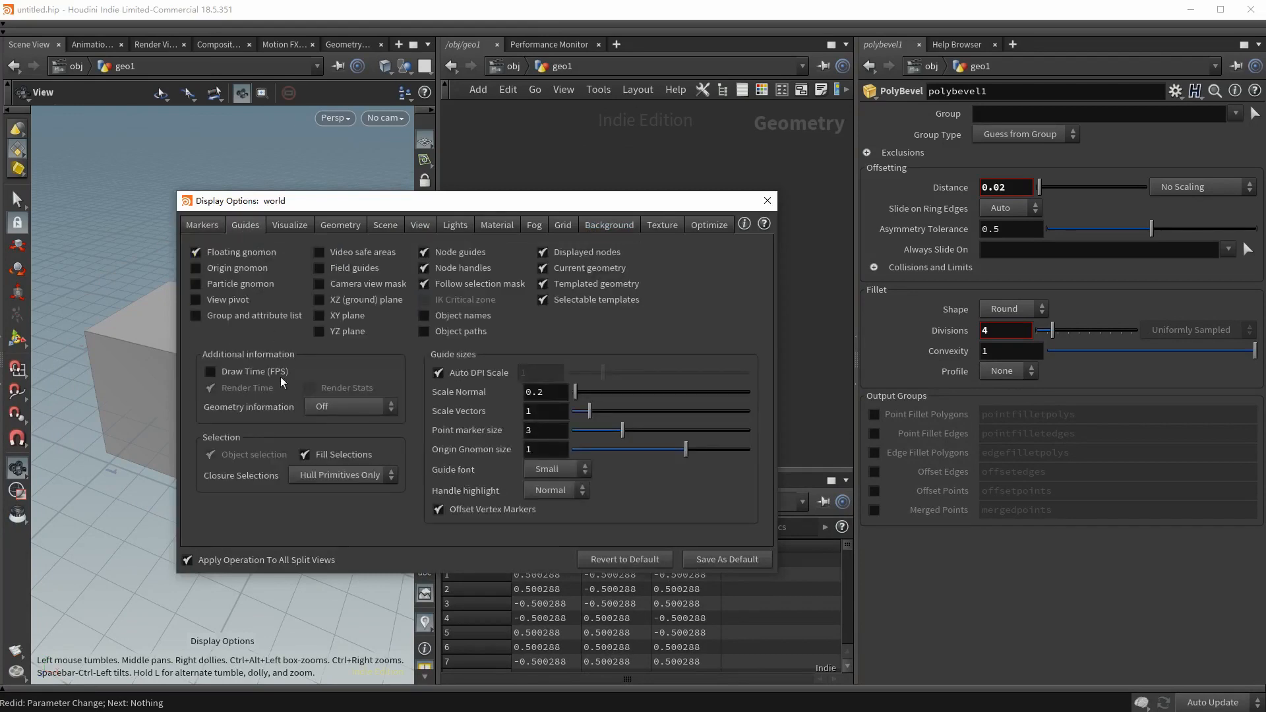
pyautogui.click(352, 406)
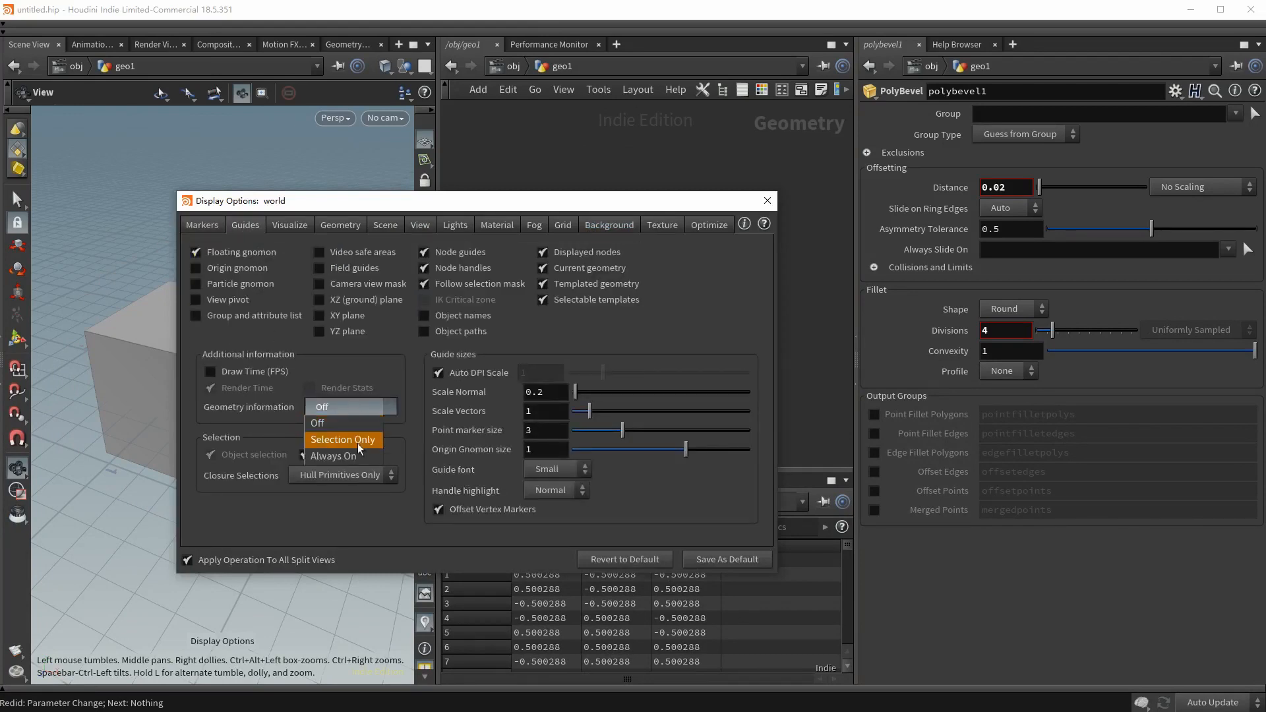
pyautogui.click(357, 455)
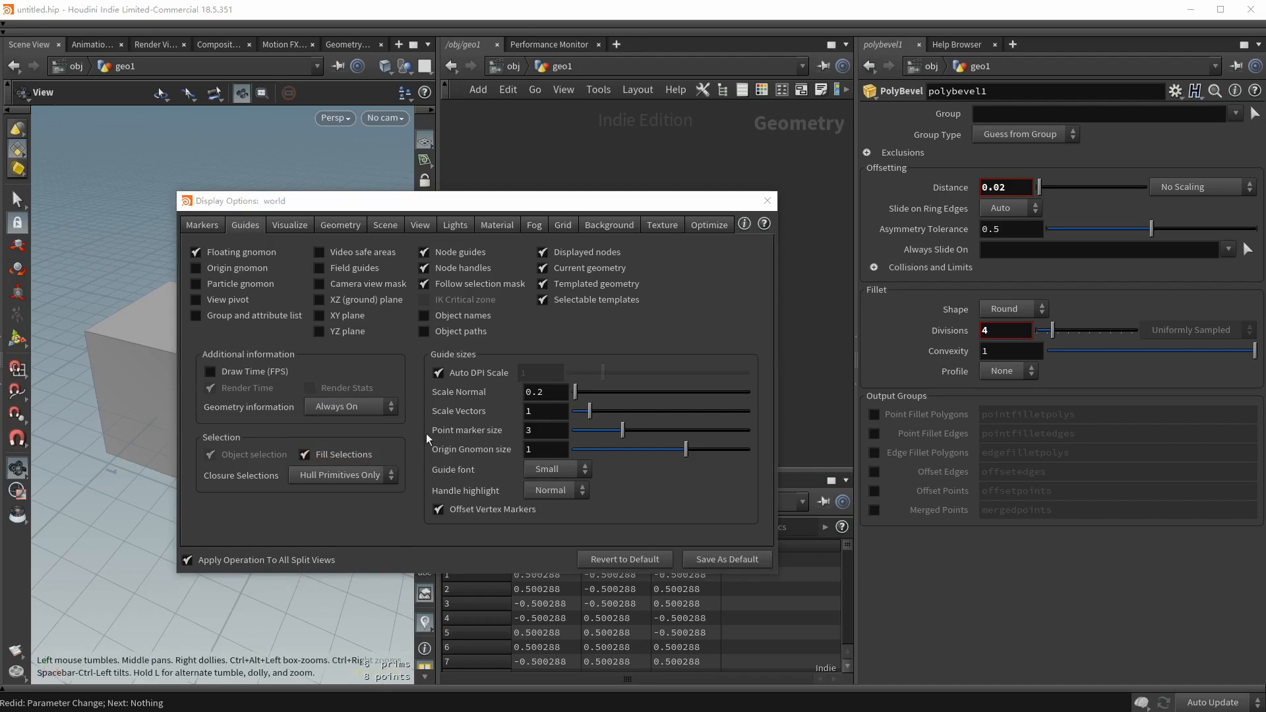
# Change the viewport background color scheme to Dark, save the display options as default, and close them.
pyautogui.click(610, 225)
pyautogui.click(321, 252)
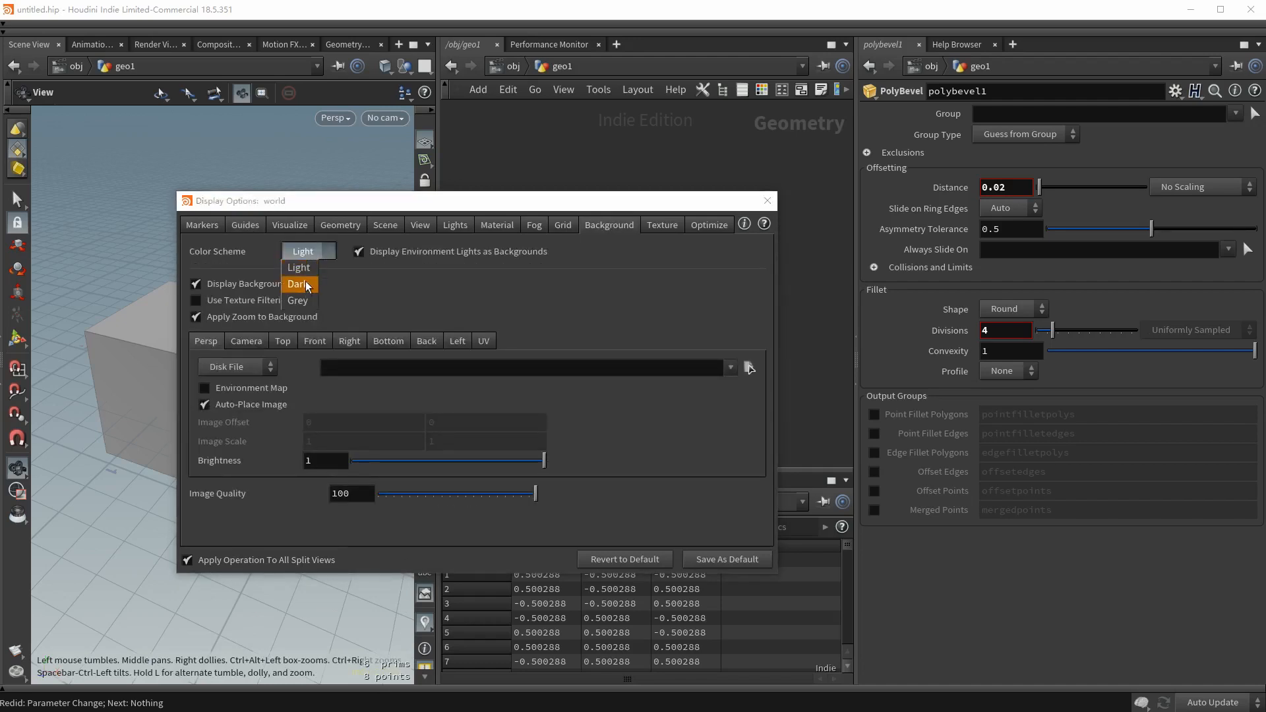
pyautogui.click(305, 283)
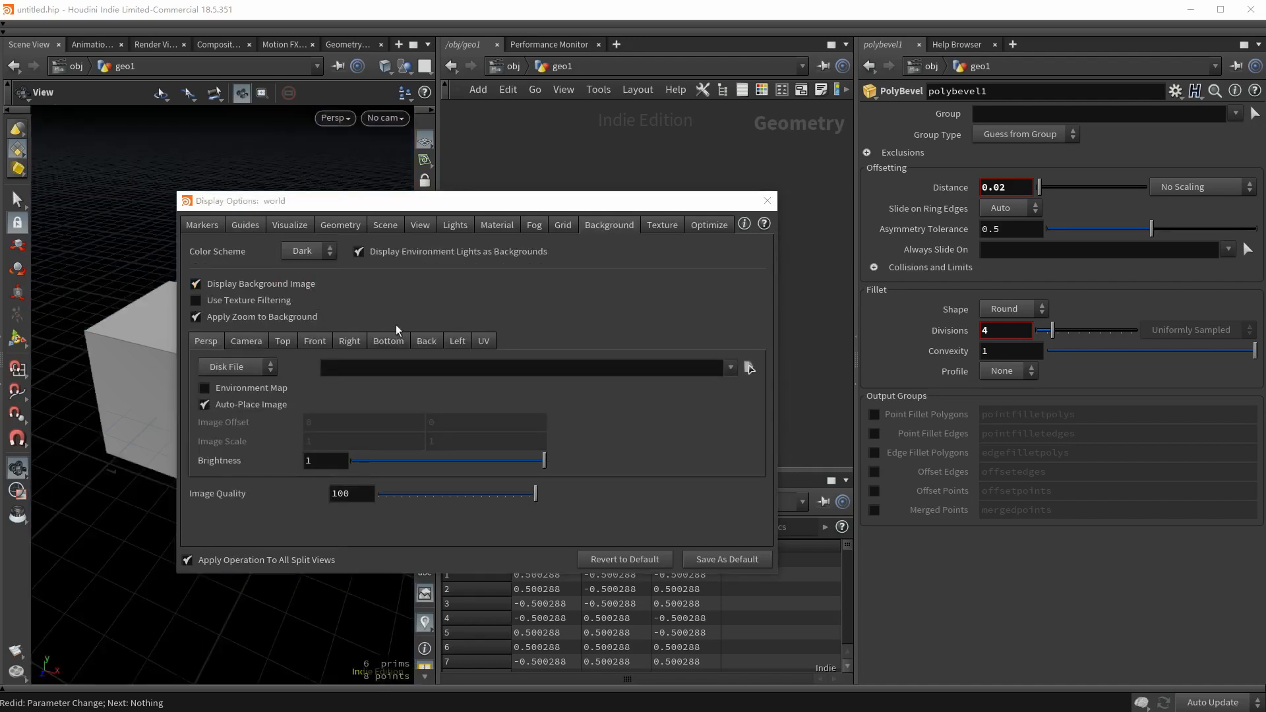
pyautogui.click(710, 560)
pyautogui.click(827, 643)
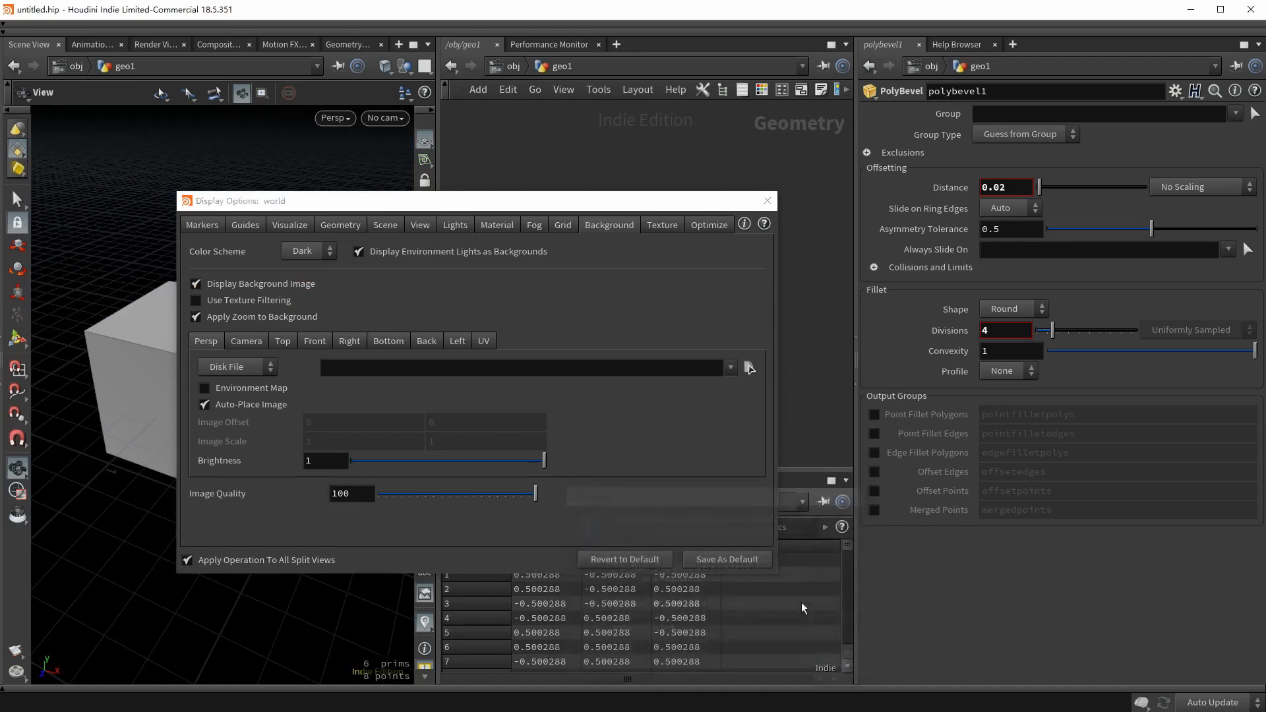
pyautogui.click(767, 201)
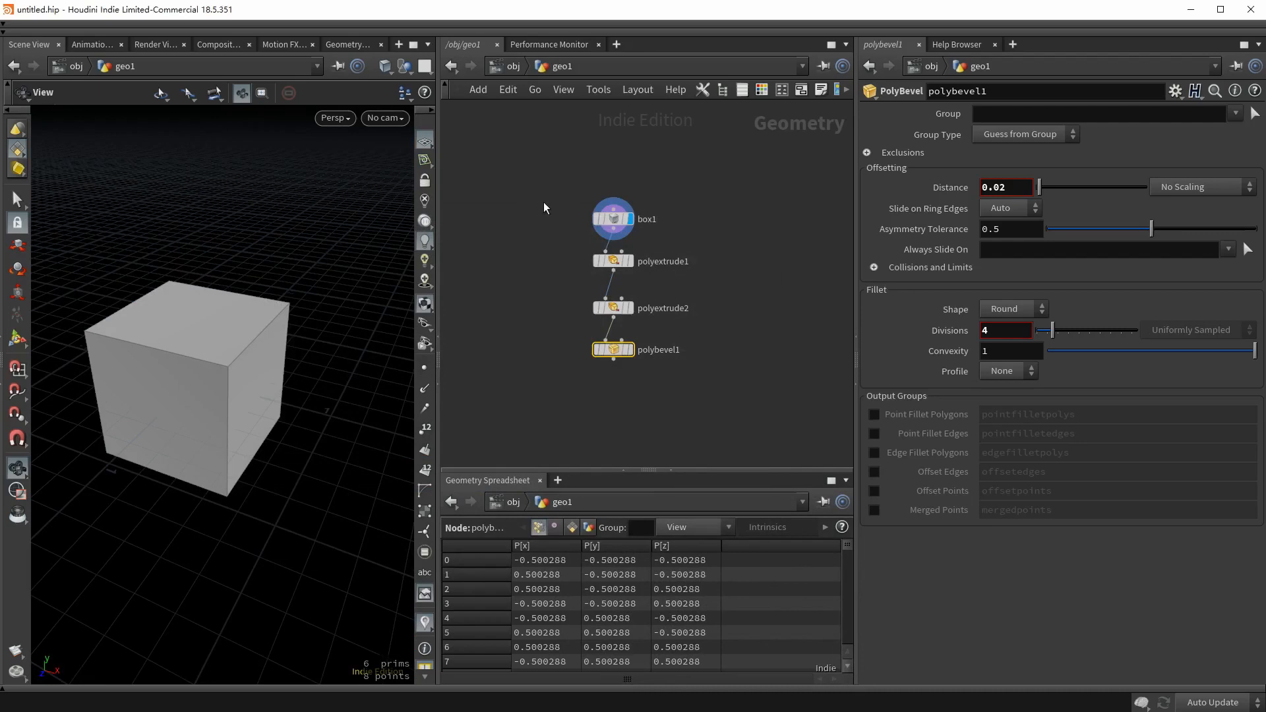
# Select box1 and turn on the display of point numbers and primitive numbers in the viewport.
pyautogui.click(613, 219)
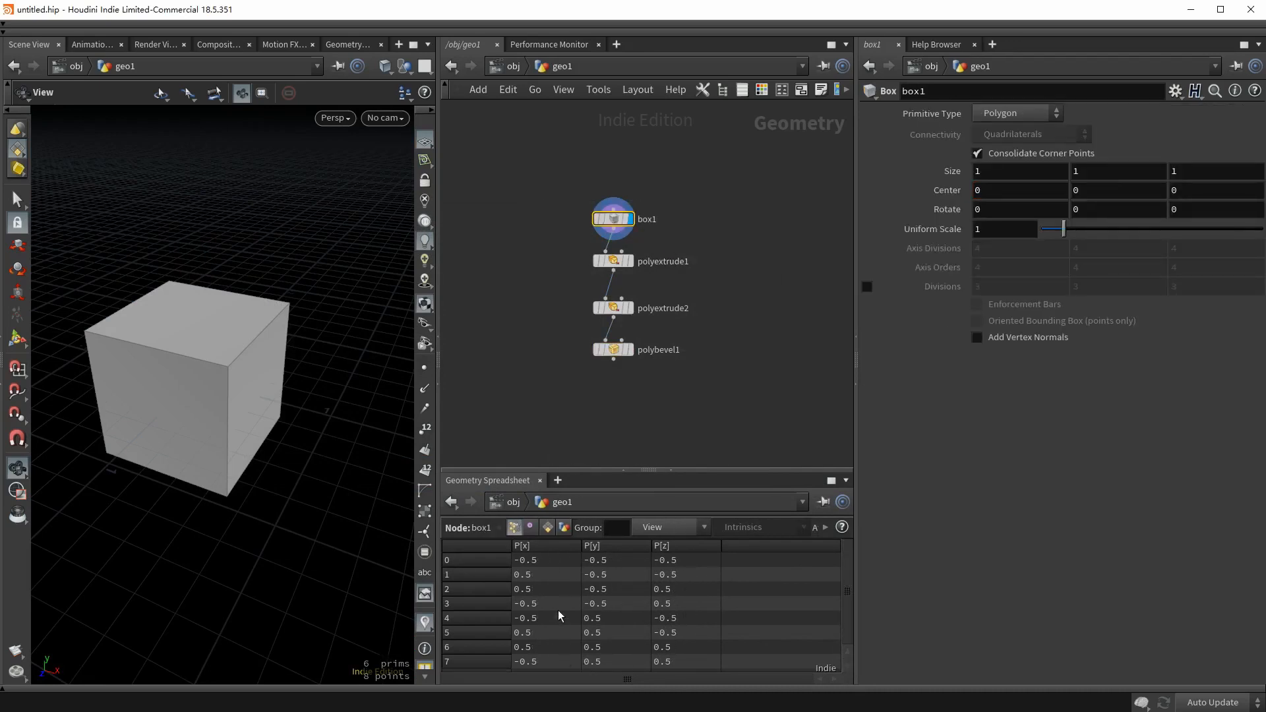
pyautogui.click(425, 429)
pyautogui.moveTo(282, 359); pyautogui.dragTo(194, 370)
pyautogui.click(425, 469)
pyautogui.moveTo(262, 294); pyautogui.dragTo(232, 407)
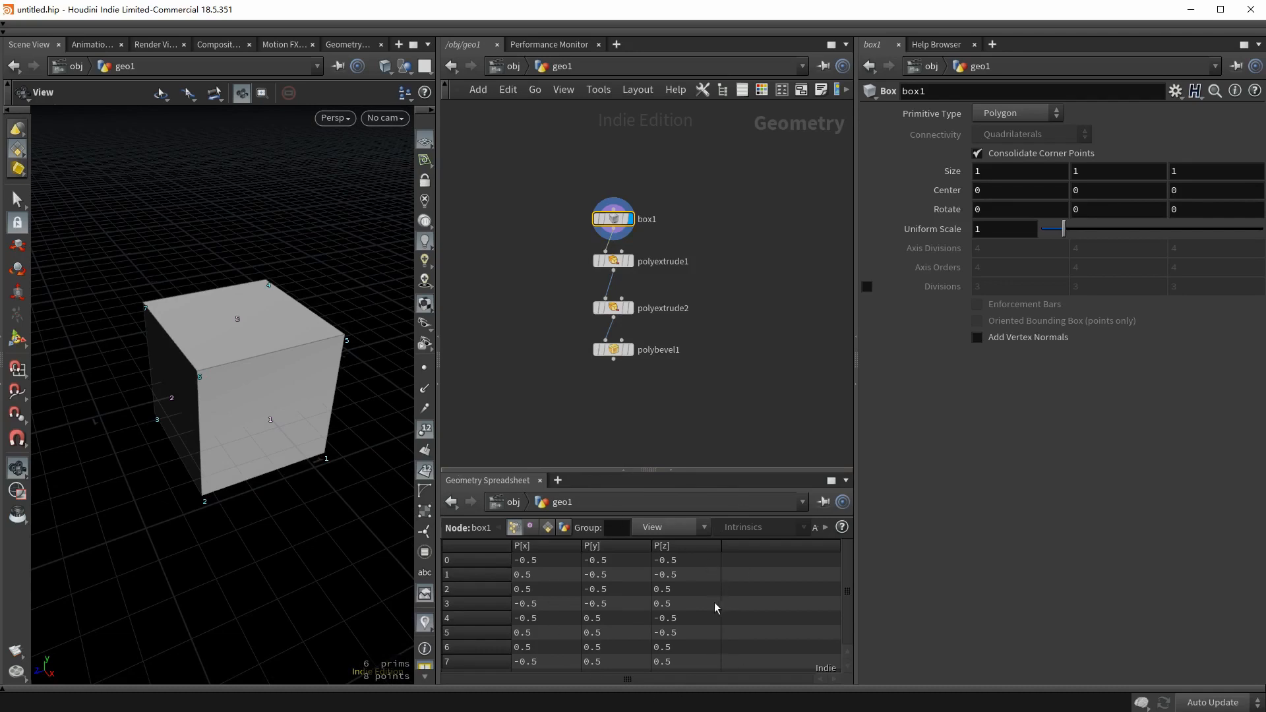
# Examine box1's vertex, primitive and detail attributes in the Geometry Spreadsheet, and return to the point attributes.
pyautogui.click(530, 527)
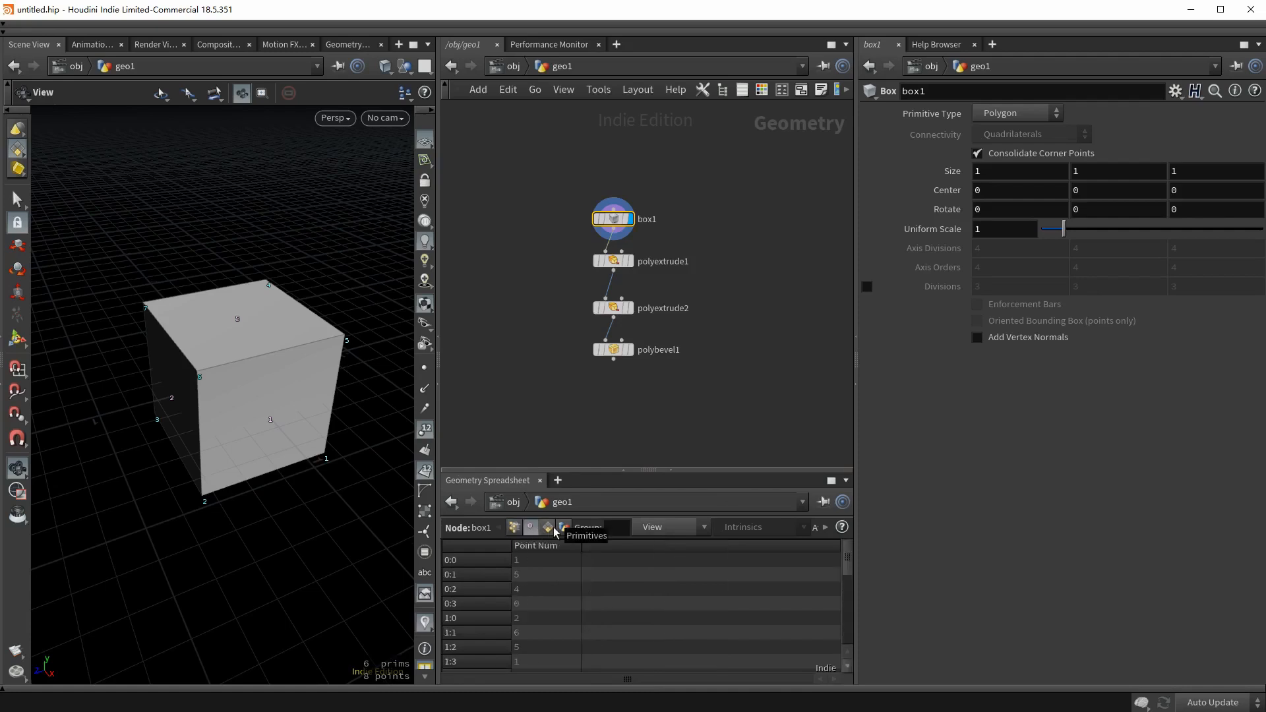
pyautogui.click(547, 527)
pyautogui.click(564, 527)
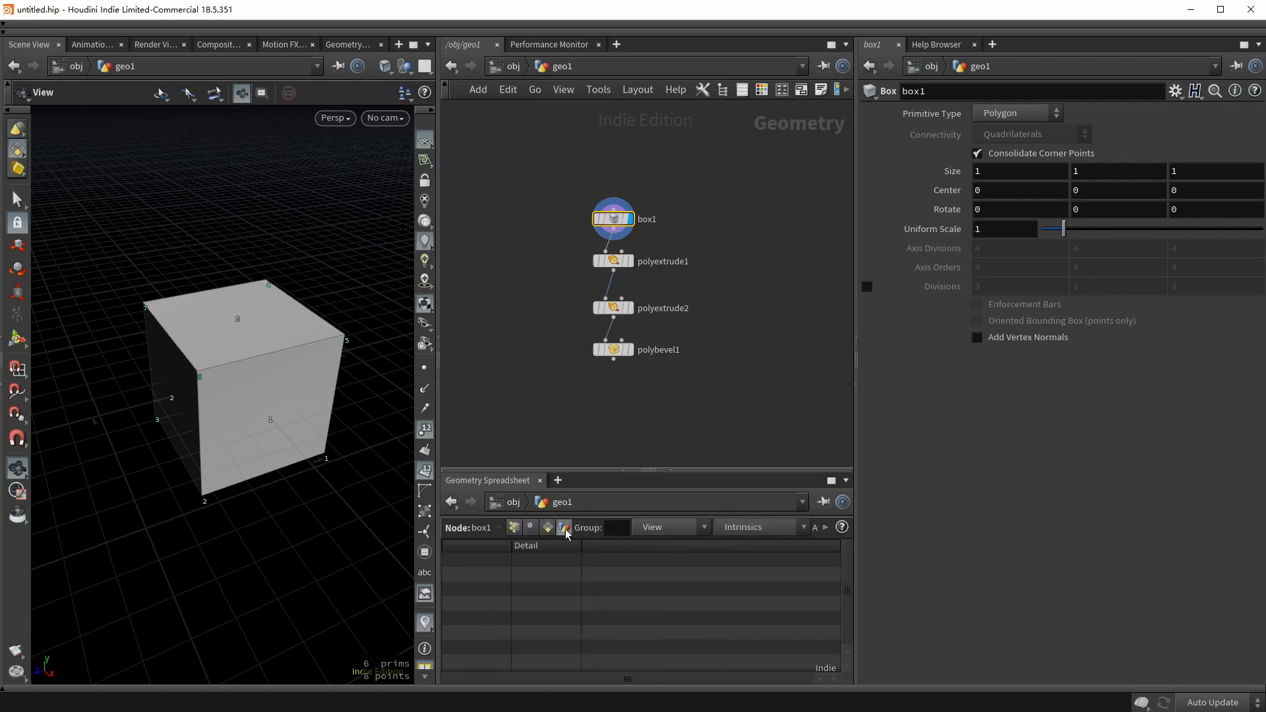
pyautogui.click(515, 528)
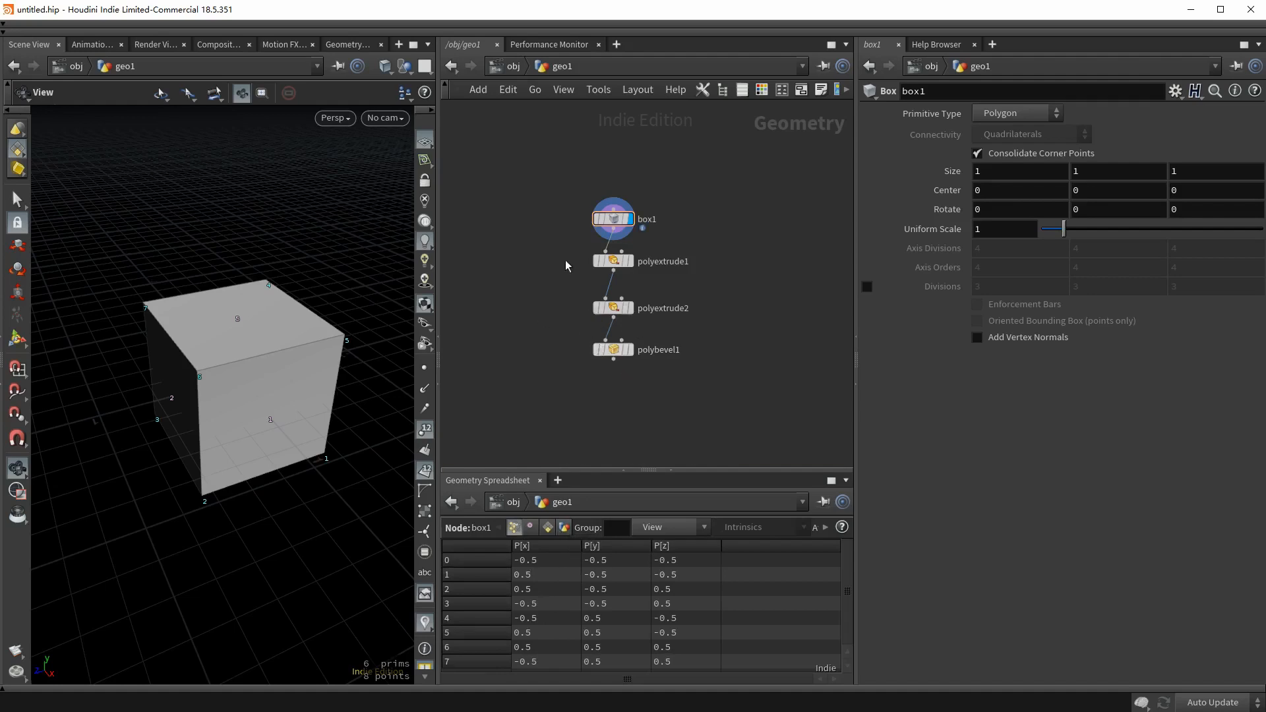
# Go up to the object level and return inside geo1.
pyautogui.press('u')
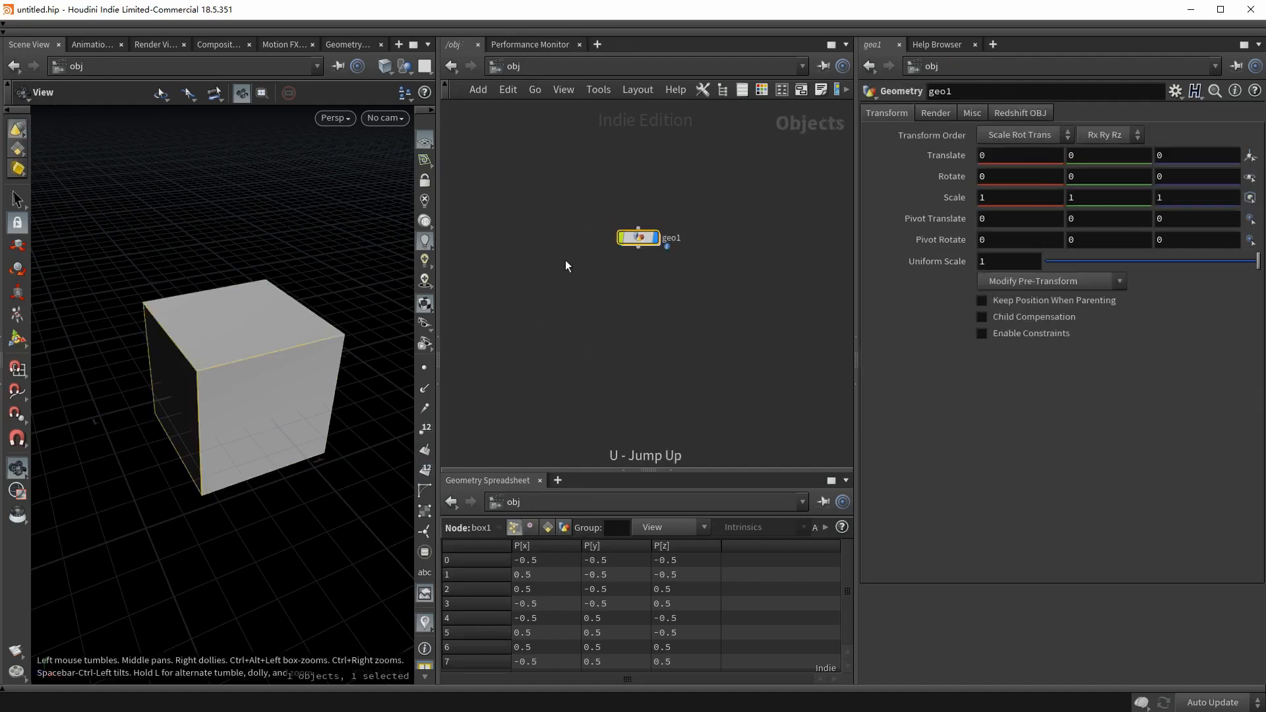
pyautogui.moveTo(640, 318)
pyautogui.press('i')
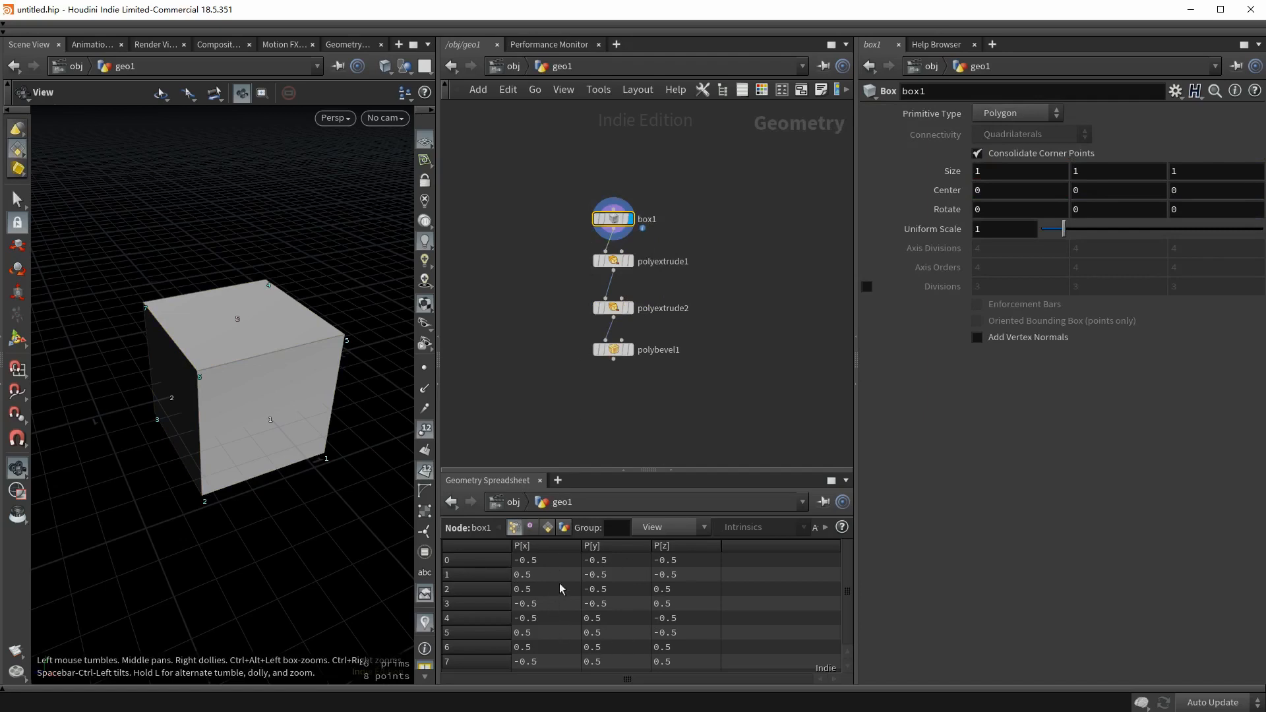
# Display polyextrude1 in the viewport and examine its point attributes in the Geometry Spreadsheet.
pyautogui.click(632, 271)
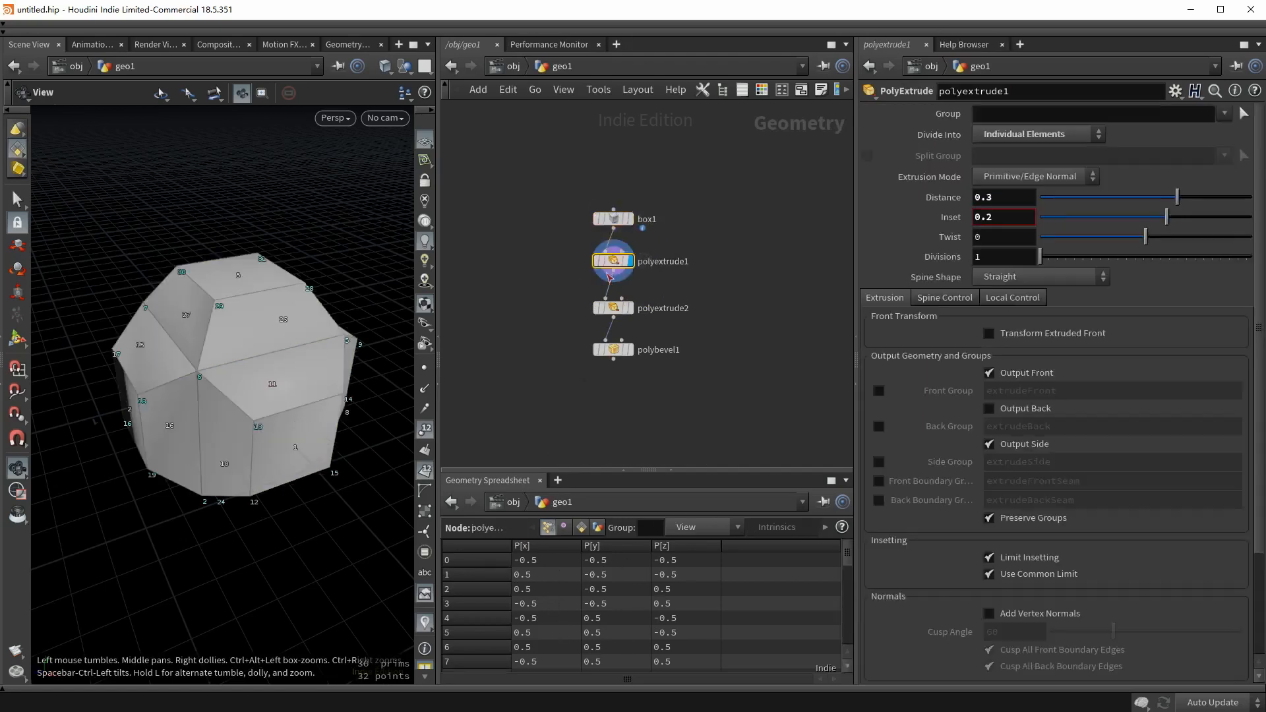
pyautogui.scroll(-6, 848, 627)
pyautogui.scroll(6, 847, 626)
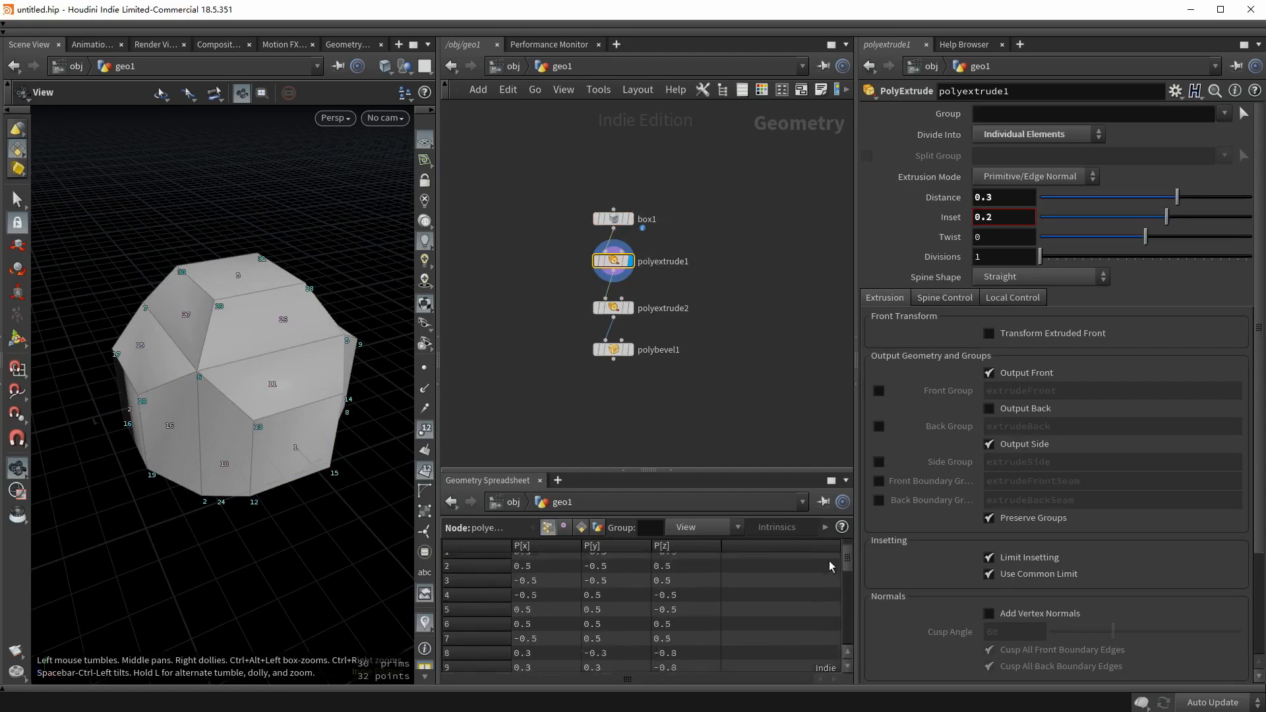
pyautogui.moveTo(172, 477); pyautogui.dragTo(188, 465)
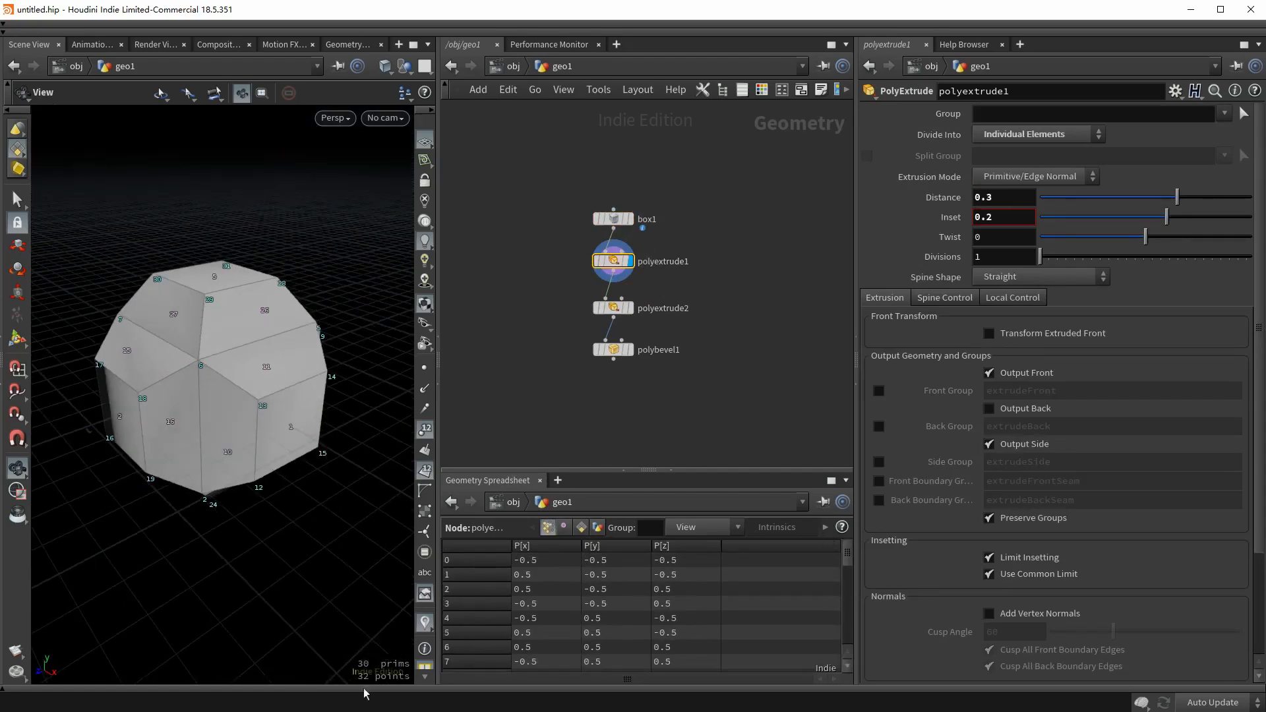
# Display polyextrude2 and then polybevel1, and turn off the point and primitive numbers in the viewport.
pyautogui.click(632, 309)
pyautogui.click(629, 308)
pyautogui.moveTo(184, 399); pyautogui.dragTo(201, 391)
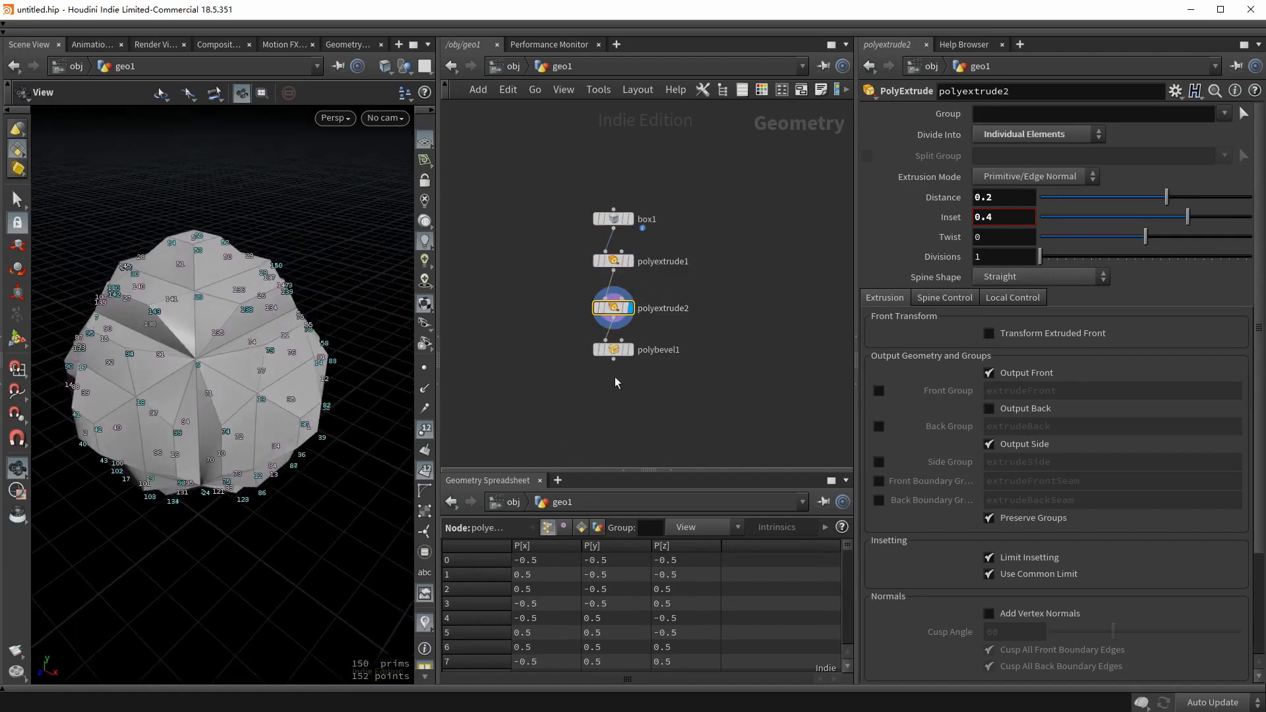
pyautogui.click(628, 349)
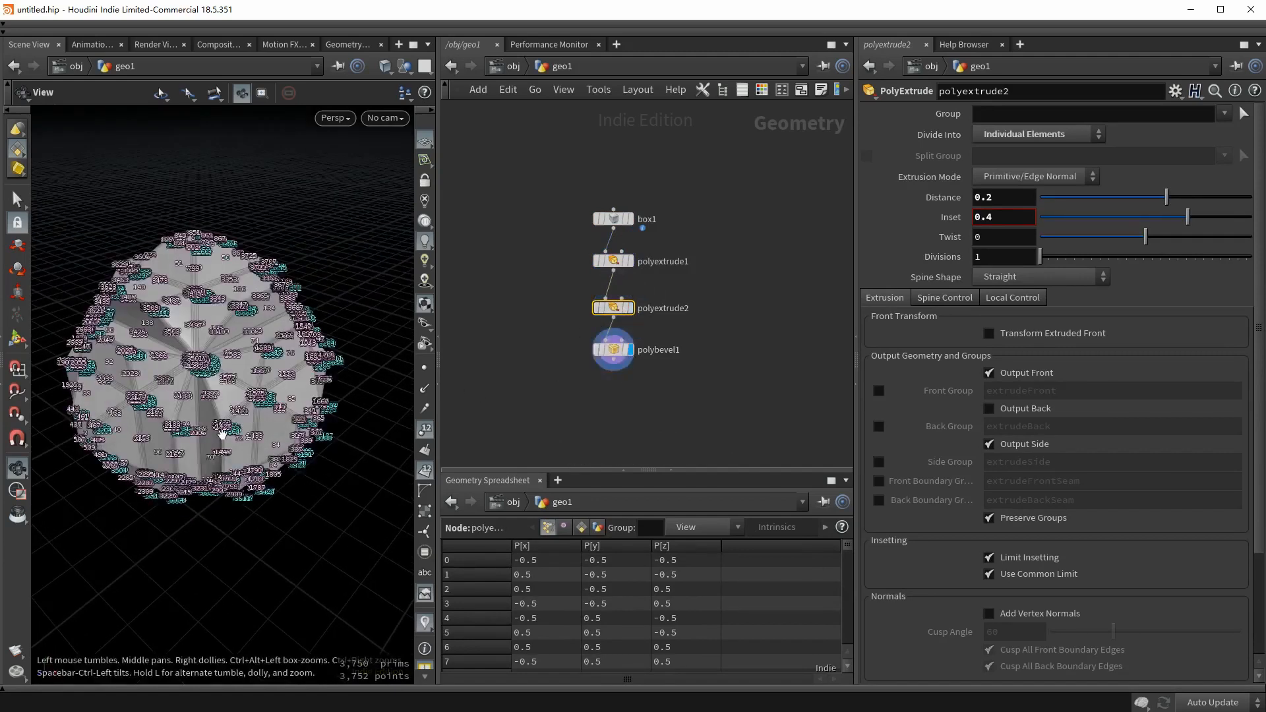
pyautogui.click(424, 428)
pyautogui.moveTo(210, 374); pyautogui.dragTo(226, 354)
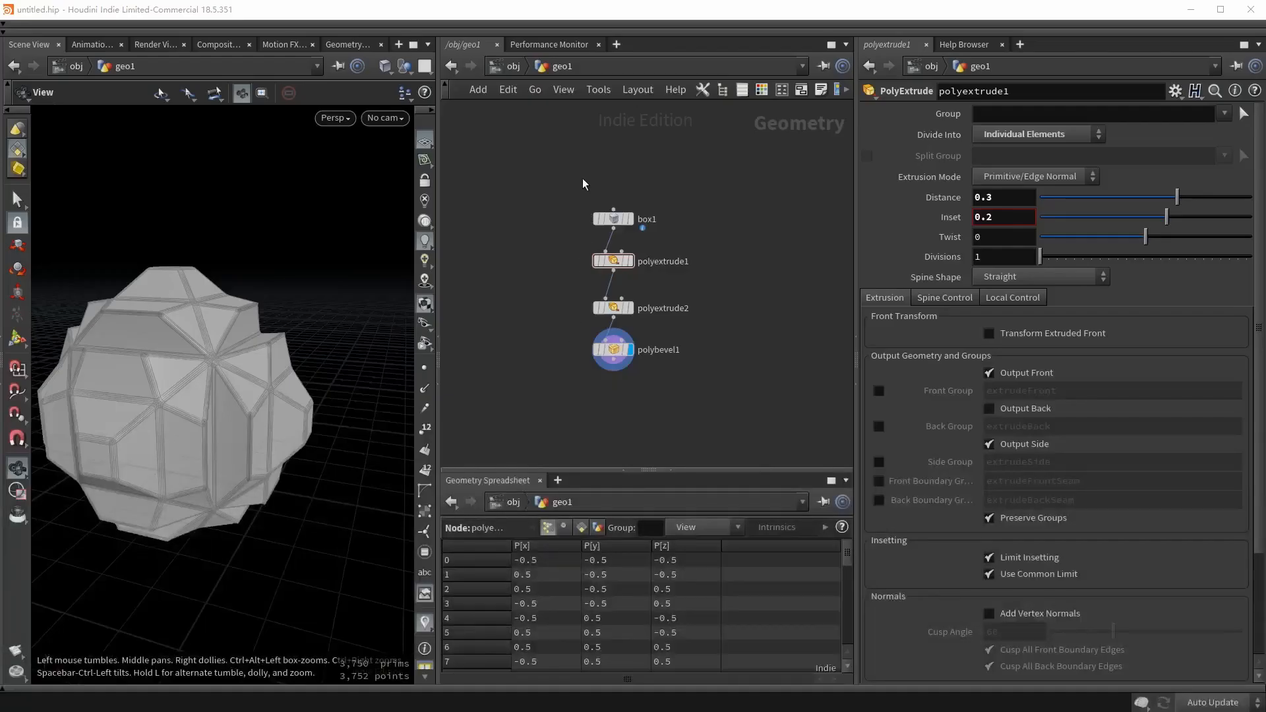
# Adjust polyextrude1's Distance to 0.206 while viewing the result of polybevel1.
pyautogui.moveTo(580, 175); pyautogui.dragTo(573, 385)
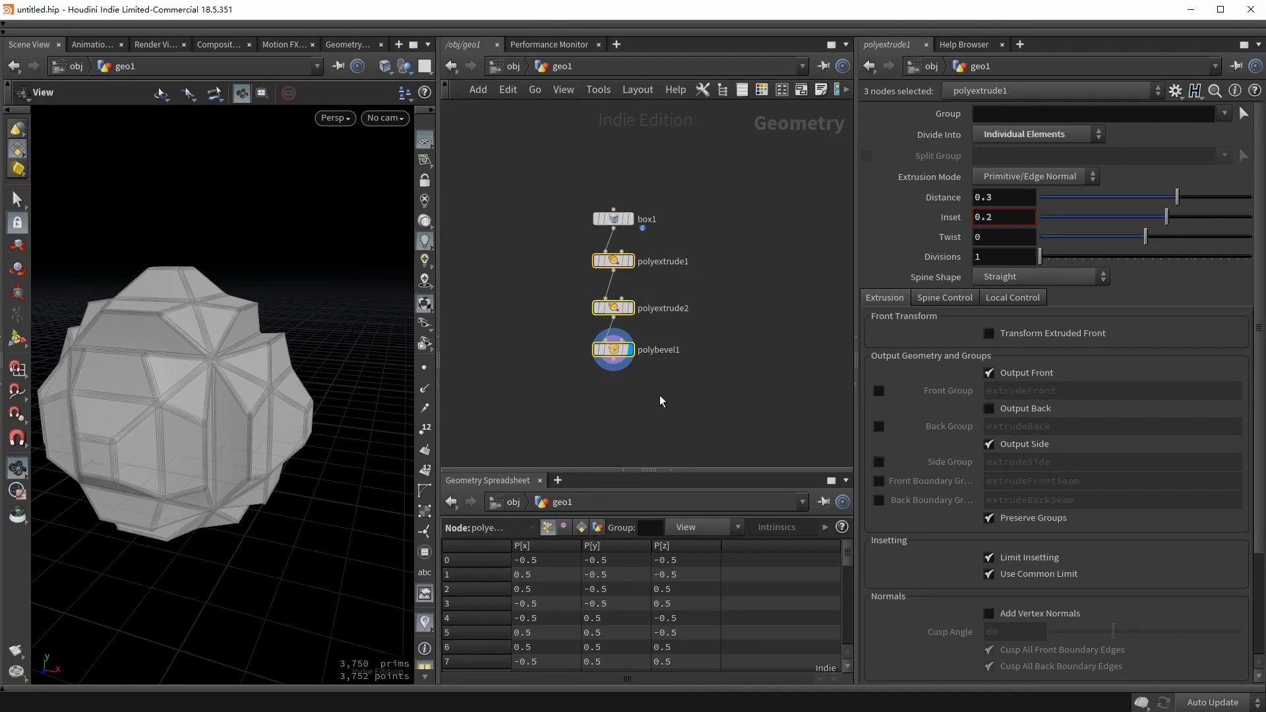
pyautogui.click(613, 261)
pyautogui.moveTo(217, 395); pyautogui.dragTo(283, 398)
pyautogui.moveTo(1176, 199); pyautogui.dragTo(1126, 205)
pyautogui.moveTo(187, 376); pyautogui.dragTo(247, 349)
pyautogui.moveTo(1127, 197); pyautogui.dragTo(1167, 199)
pyautogui.moveTo(284, 369); pyautogui.dragTo(363, 366)
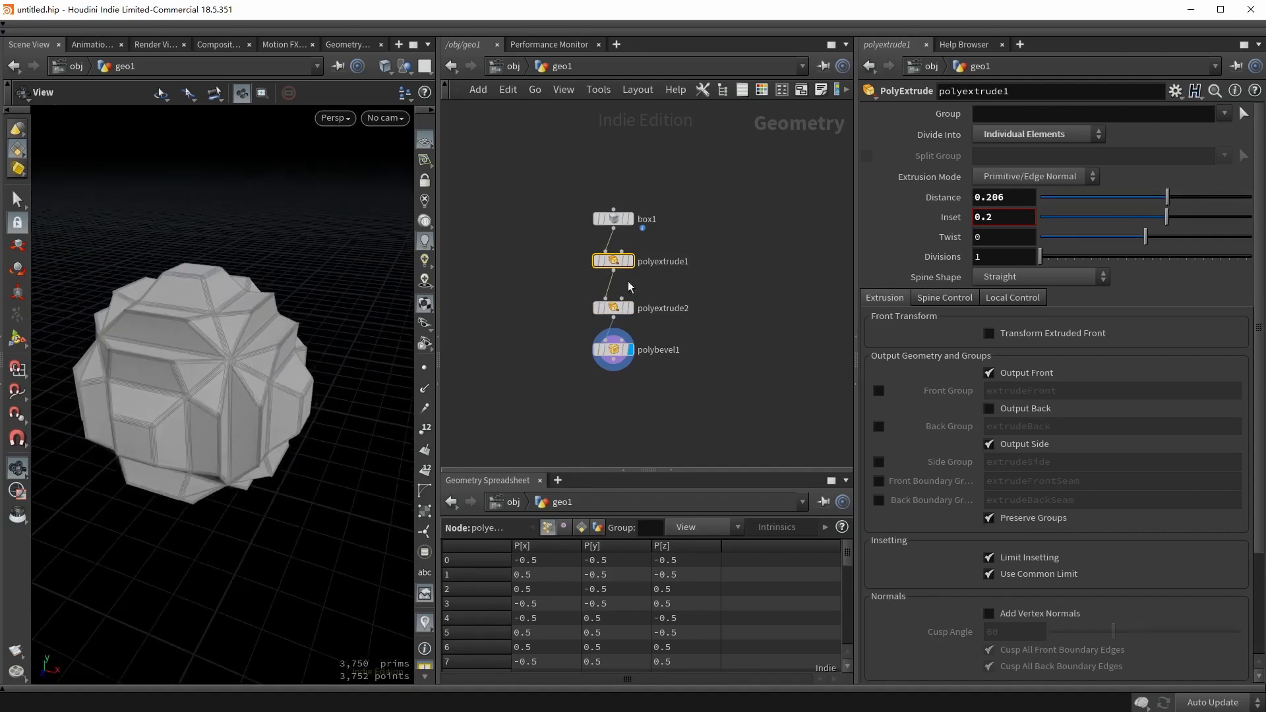
# Branch a Convert Line node off polyextrude2's output, beside polybevel1, and display it in the viewport.
pyautogui.moveTo(613, 295)
pyautogui.moveTo(609, 412); pyautogui.dragTo(627, 412, button='middle')
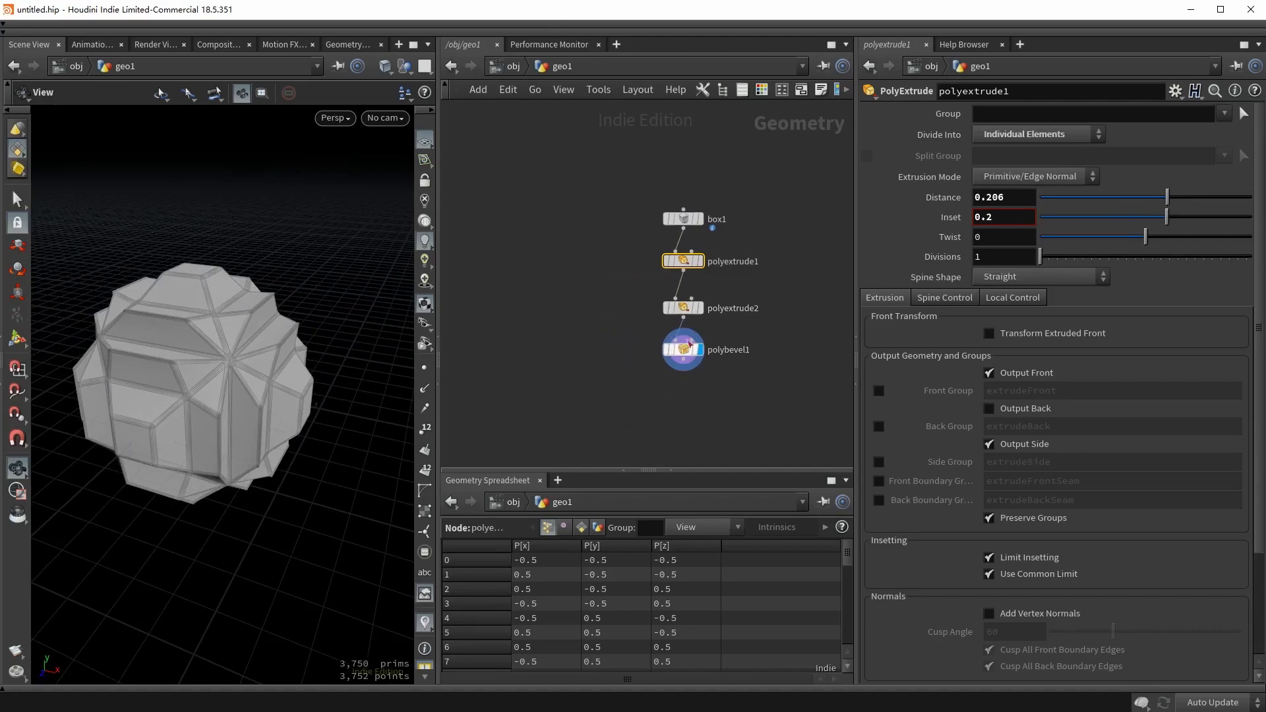
pyautogui.click(632, 317)
pyautogui.click(576, 355)
pyautogui.write('convertline')
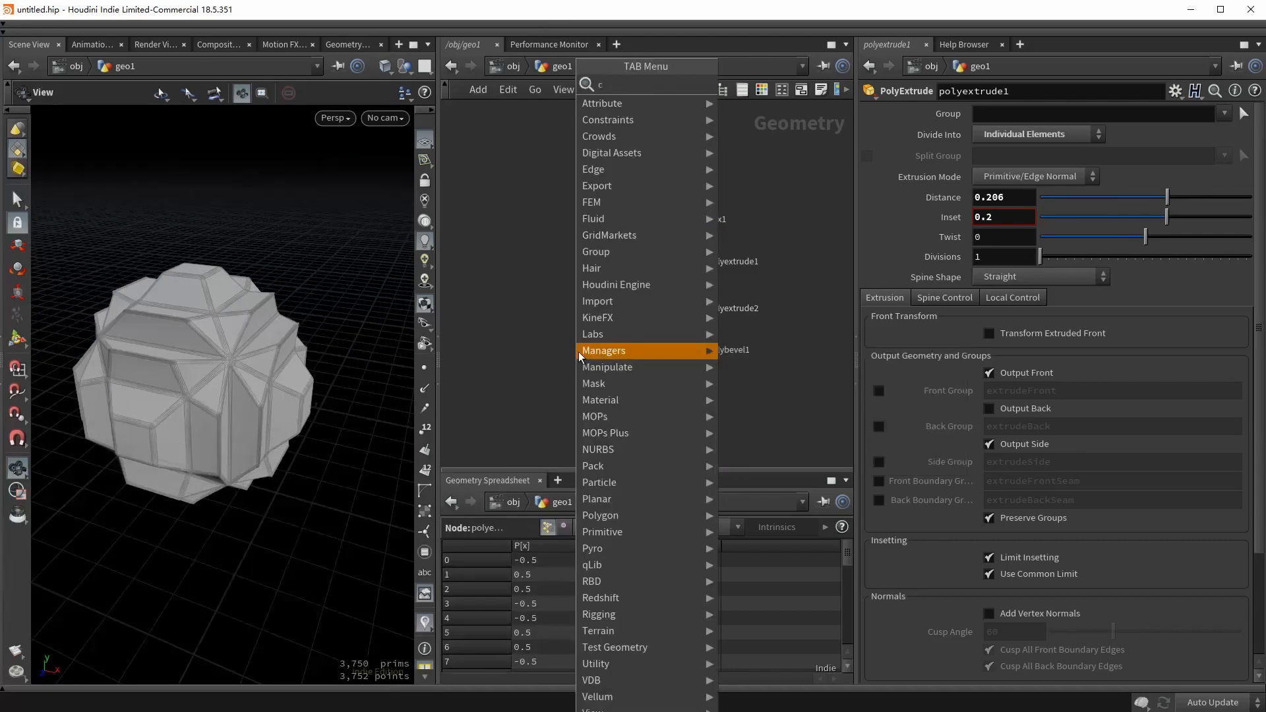
pyautogui.press('Return')
pyautogui.click(590, 351)
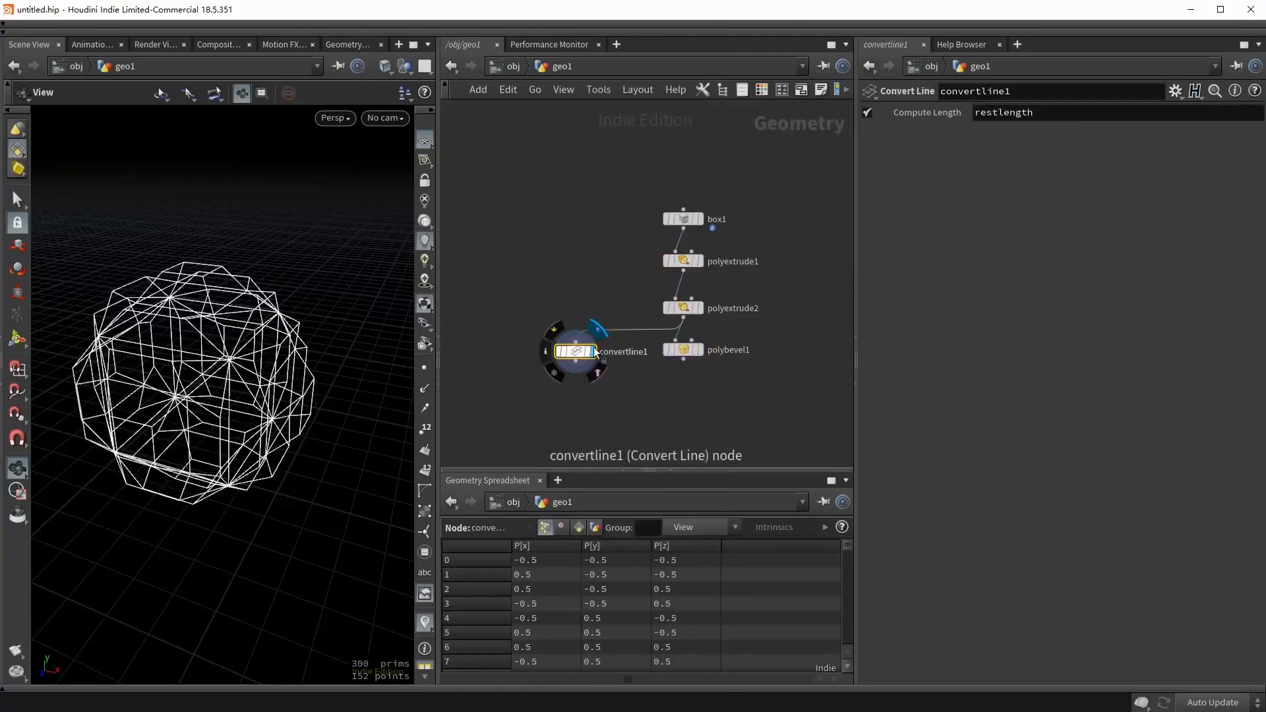
# Connect a PolyWire node below convertline1, display it, and set its Wire Radius to 0.02.
pyautogui.click(575, 360)
pyautogui.click(583, 399)
pyautogui.write('polywire')
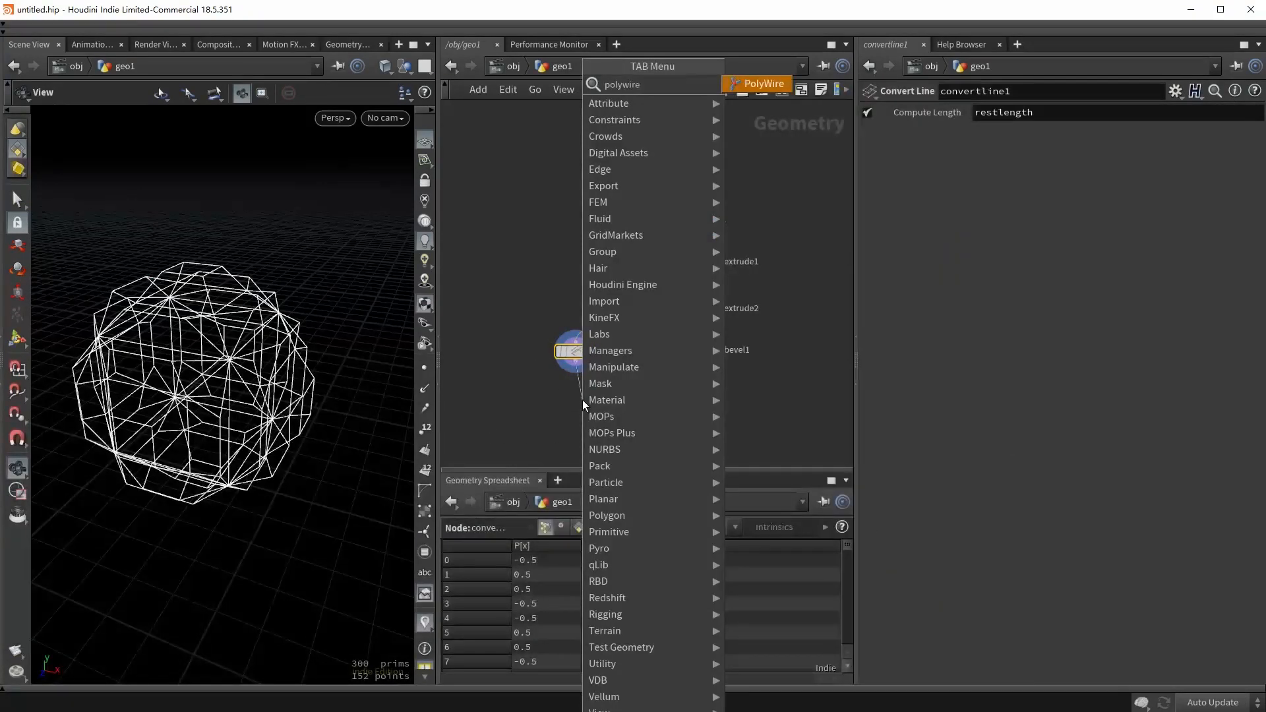
pyautogui.press('Return')
pyautogui.write('0.01')
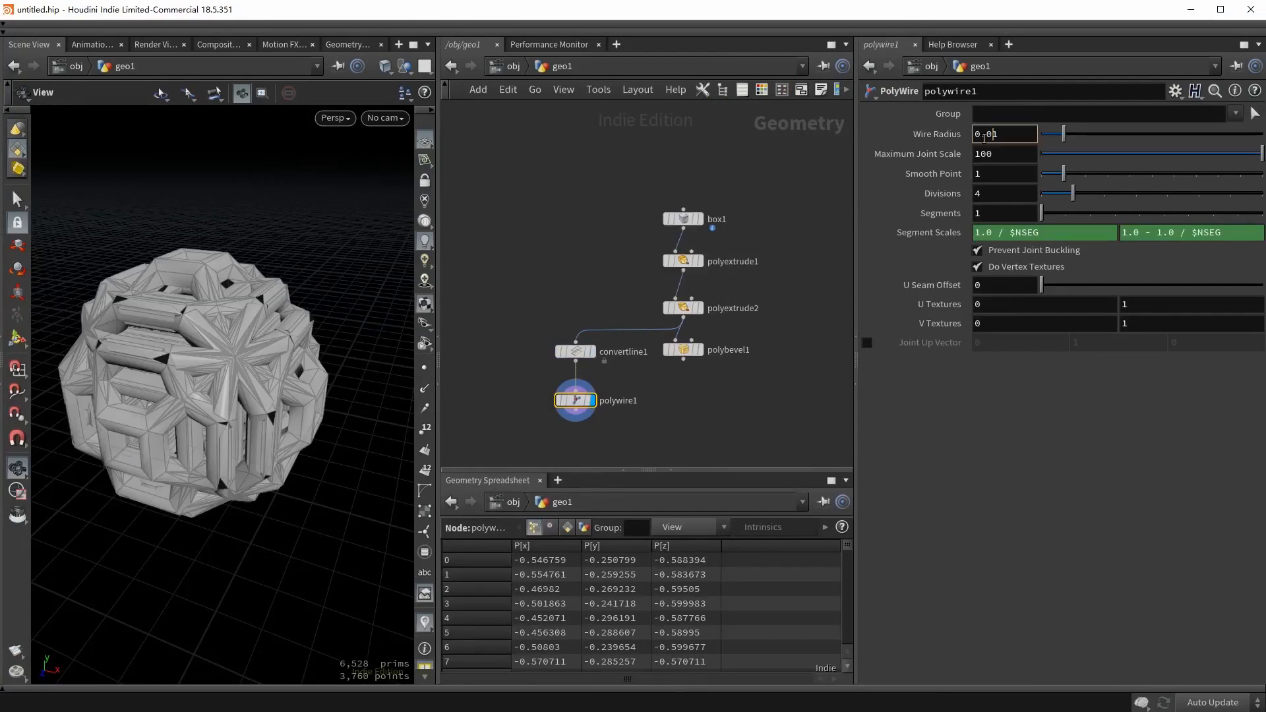
pyautogui.press('Delete')
pyautogui.write('2')
pyautogui.press('Return')
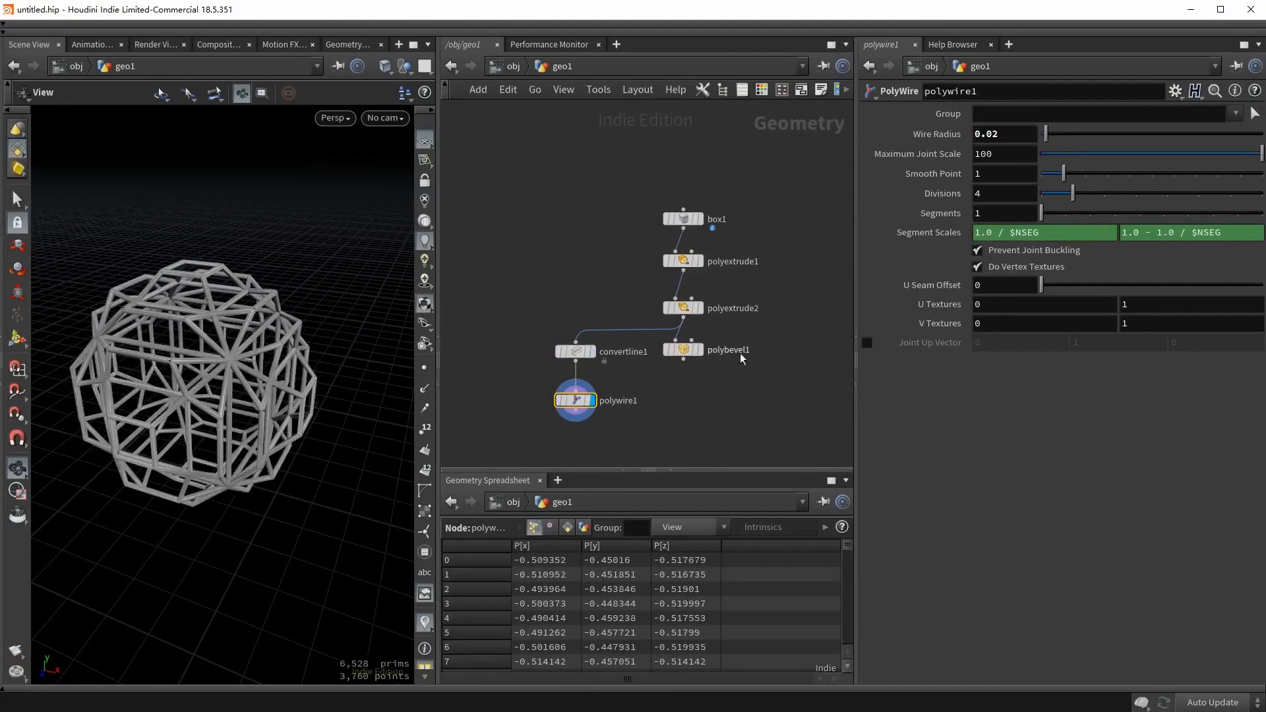
# Set polyextrude1's Distance to -0.431 and reconnect convertline1's input to polyextrude1.
pyautogui.click(684, 260)
pyautogui.moveTo(1162, 199); pyautogui.dragTo(1109, 202)
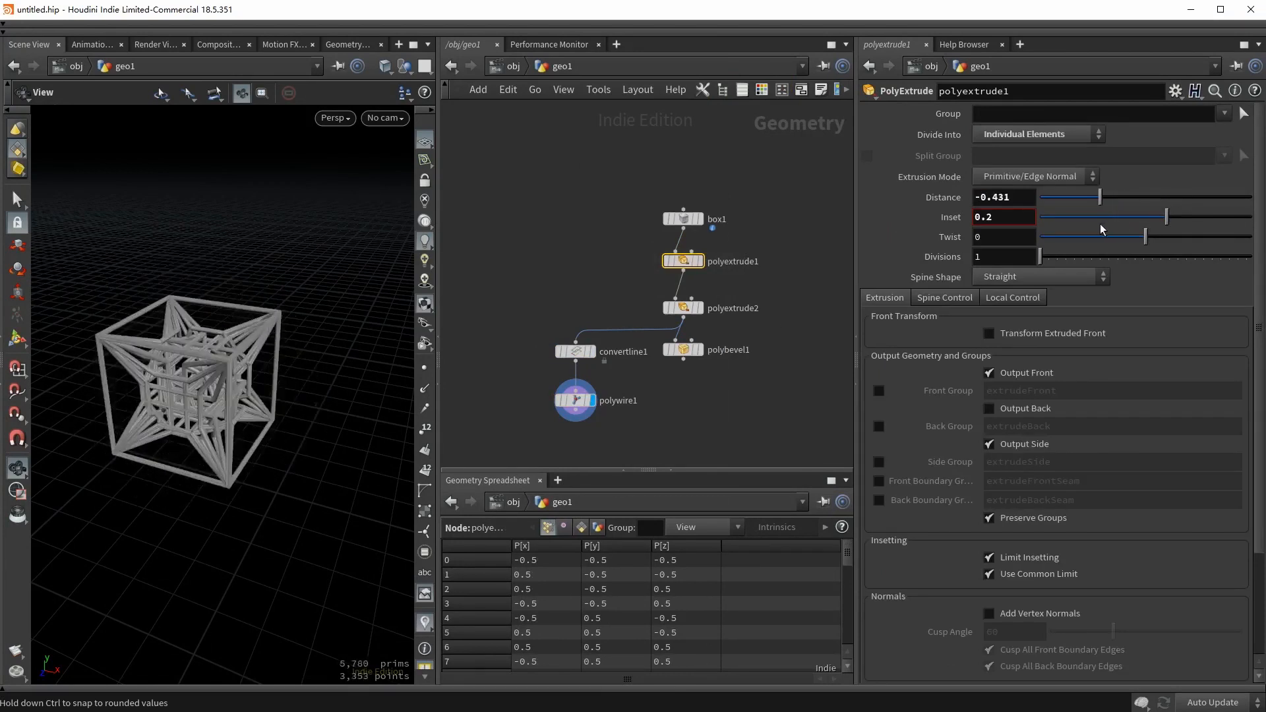
pyautogui.click(576, 340)
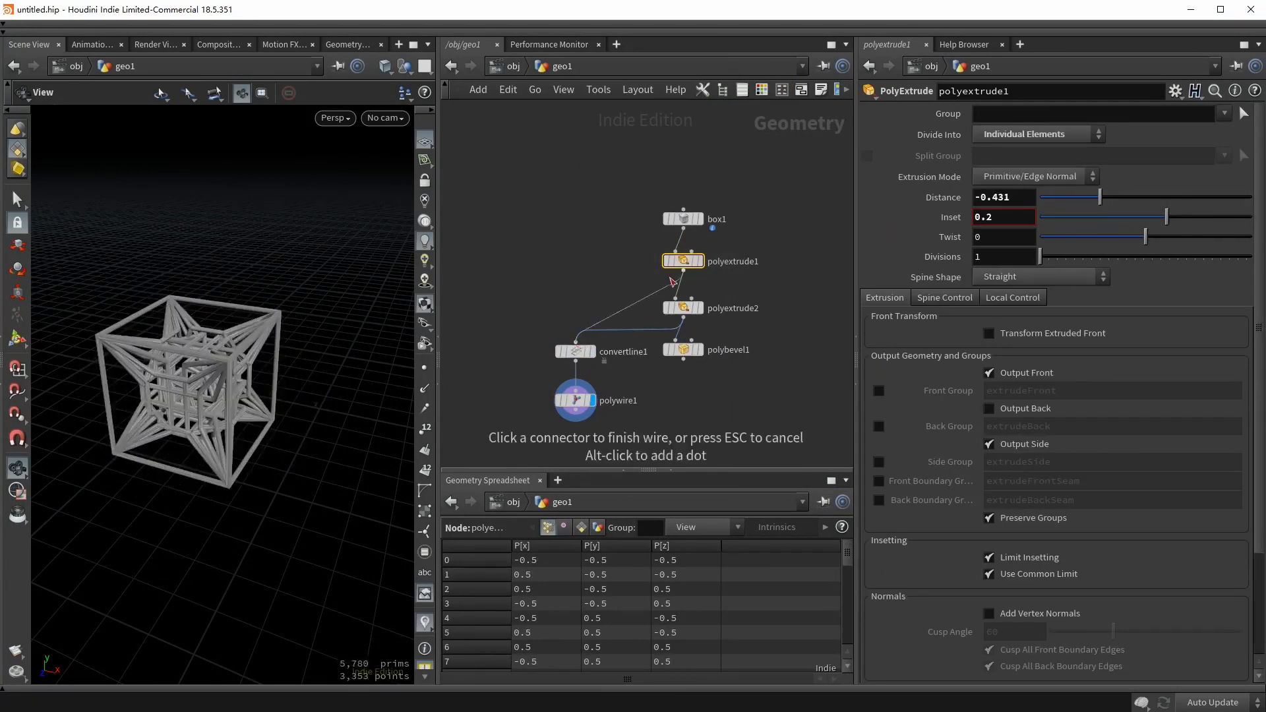
pyautogui.click(674, 279)
# Reconnect convertline1's input to box1 to view its wireframe, and return the connection to polyextrude1.
pyautogui.click(575, 340)
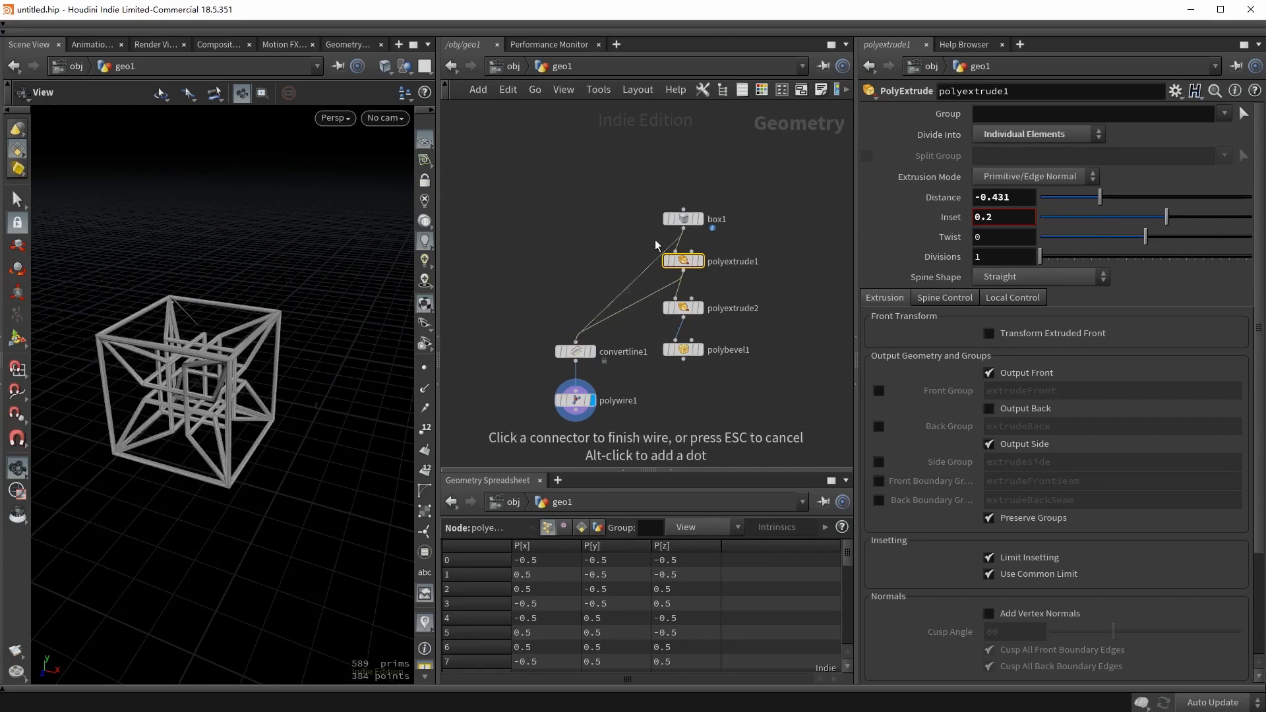
pyautogui.click(654, 239)
pyautogui.moveTo(200, 378)
pyautogui.mouseDown()
pyautogui.moveTo(212, 370)
pyautogui.moveTo(202, 374)
pyautogui.mouseUp()
pyautogui.click(575, 340)
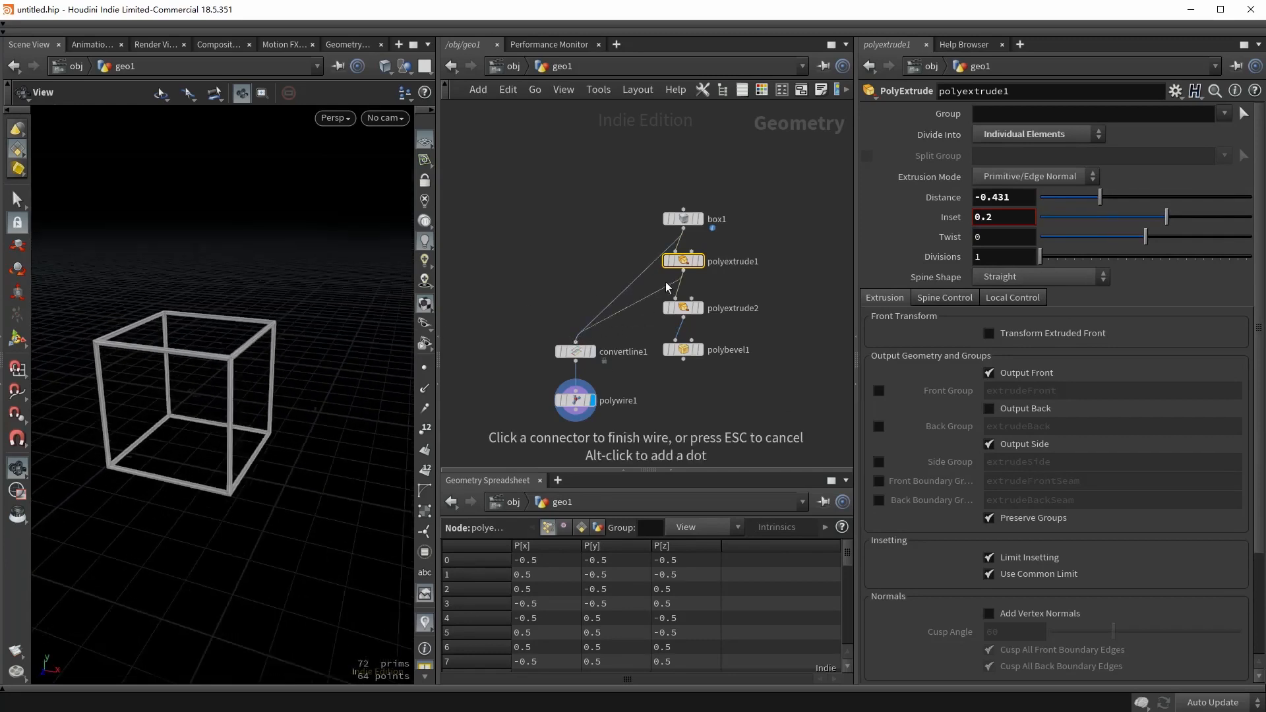
pyautogui.click(673, 288)
# Set polyextrude1's Distance to 0.488 and reconnect convertline1's input to polyextrude2.
pyautogui.moveTo(1099, 197); pyautogui.dragTo(1197, 197)
pyautogui.click(575, 341)
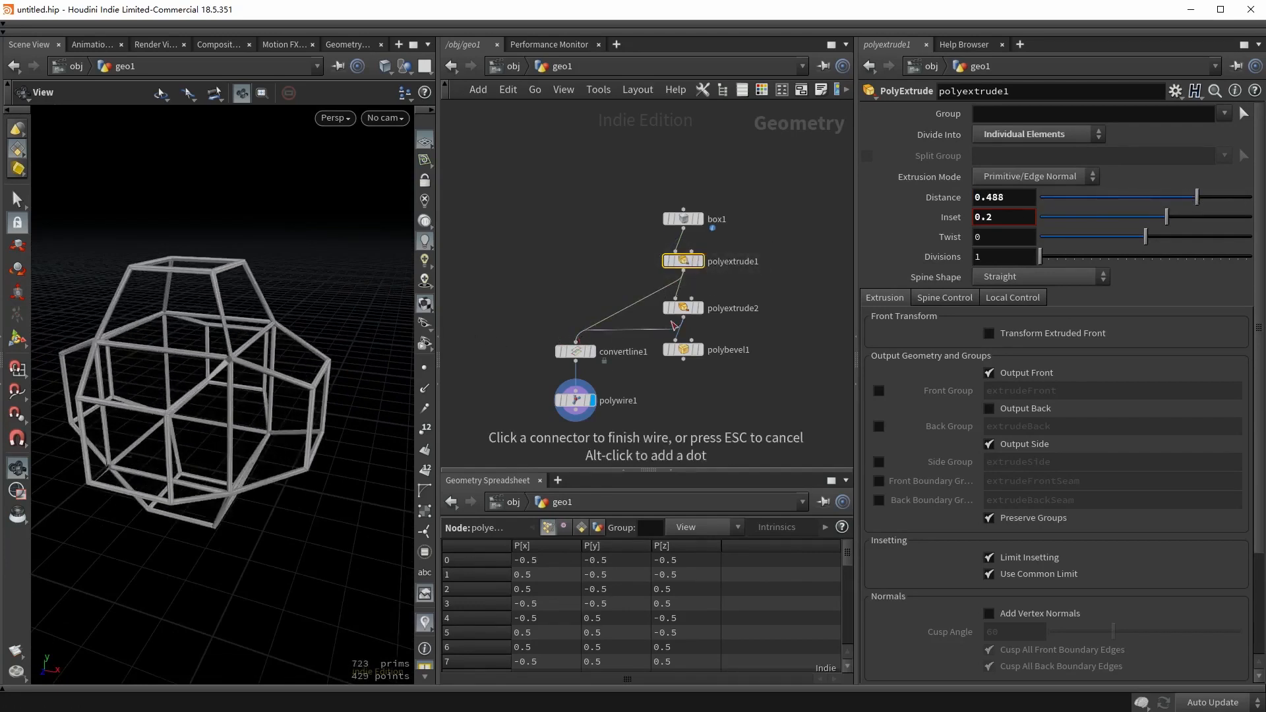
pyautogui.click(682, 317)
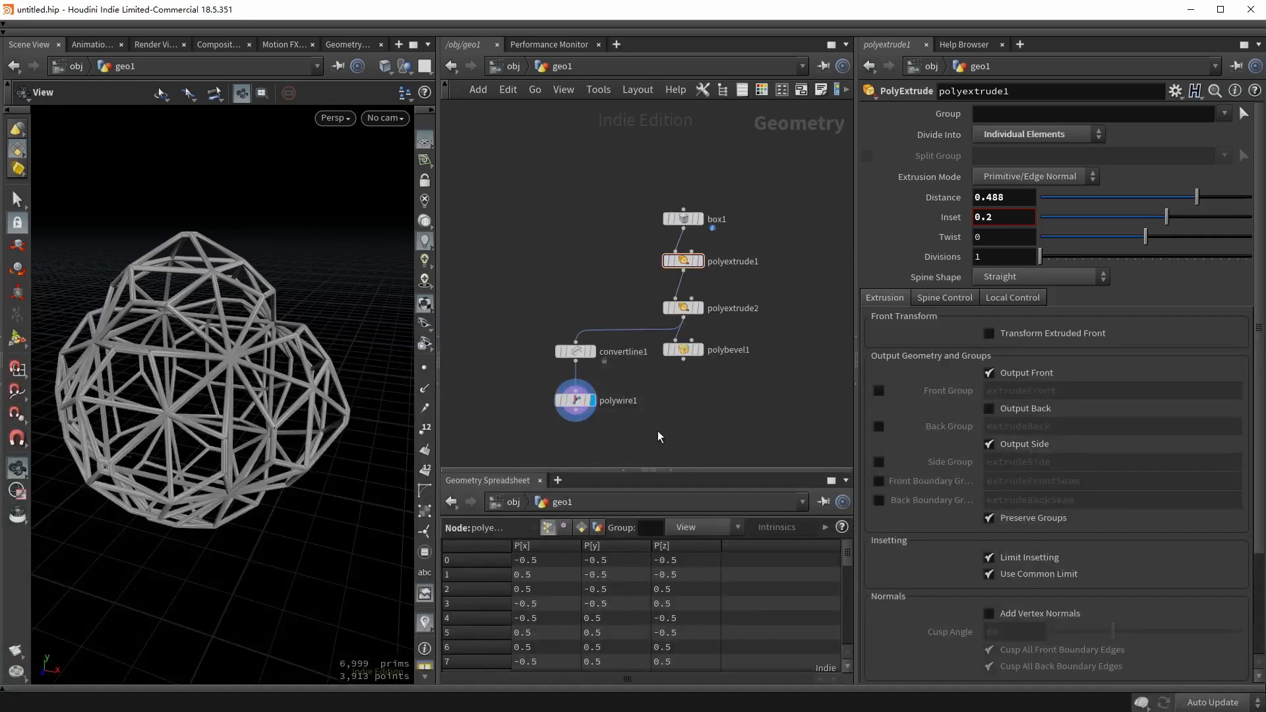
# Lay out all nodes in the geo1 network automatically and undo the last node move.
pyautogui.press('l')
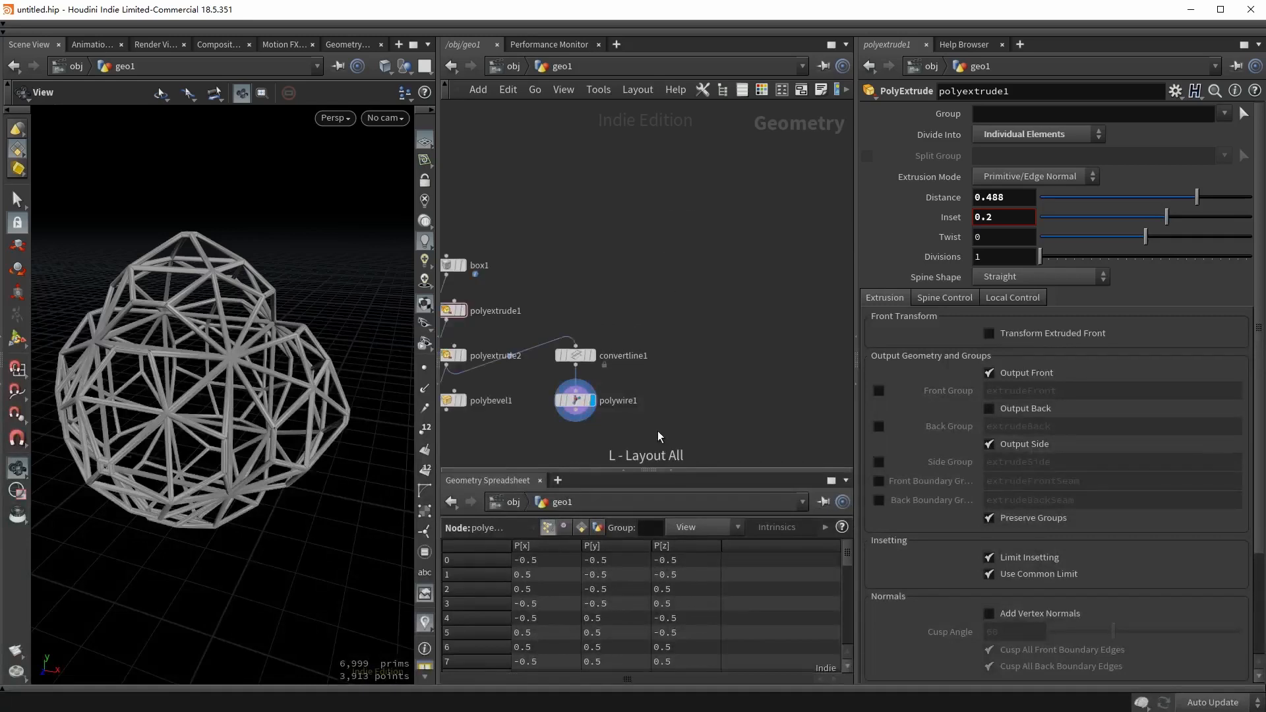
pyautogui.moveTo(502, 429); pyautogui.dragTo(617, 388, button='middle')
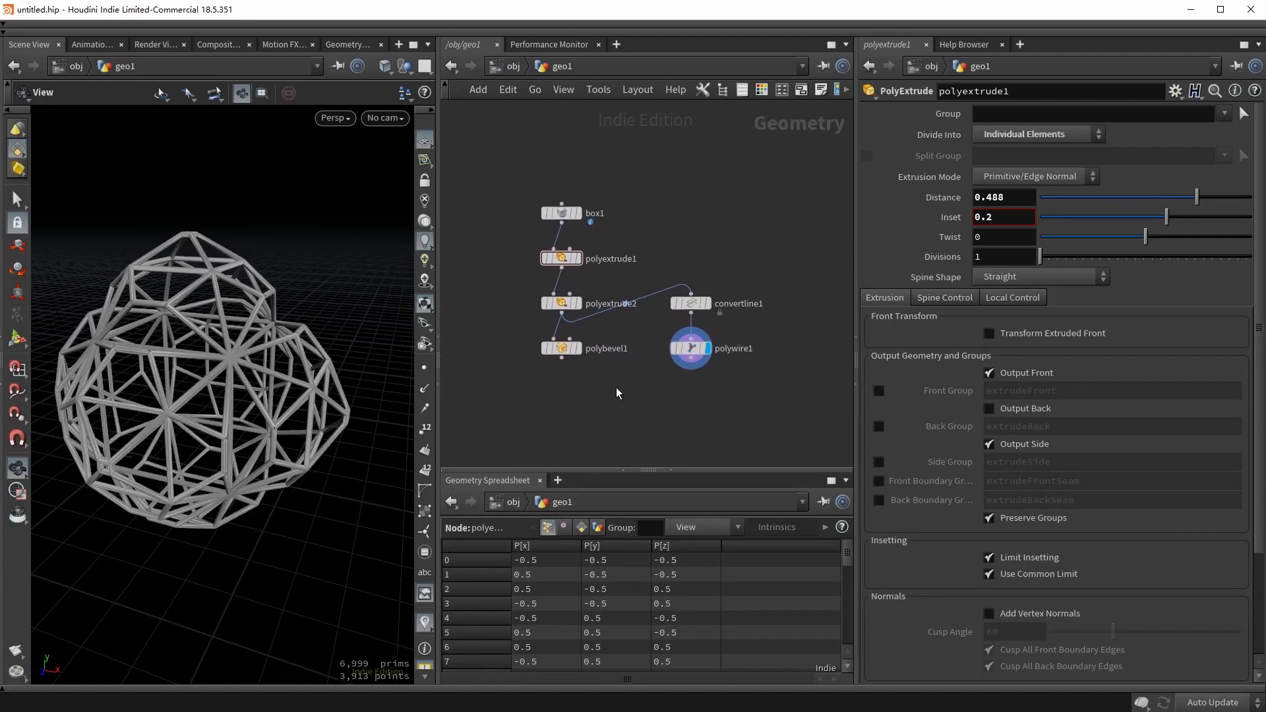
pyautogui.hotkey('ctrl', 'z')
# Select box1, polyextrude1, polyextrude2, convertline1 and polywire1, lay out only these nodes automatically, and clear the selection.
pyautogui.moveTo(640, 176); pyautogui.dragTo(506, 323)
pyautogui.keyDown('shift'); pyautogui.moveTo(737, 266); pyautogui.dragTo(706, 333); pyautogui.keyUp('shift')
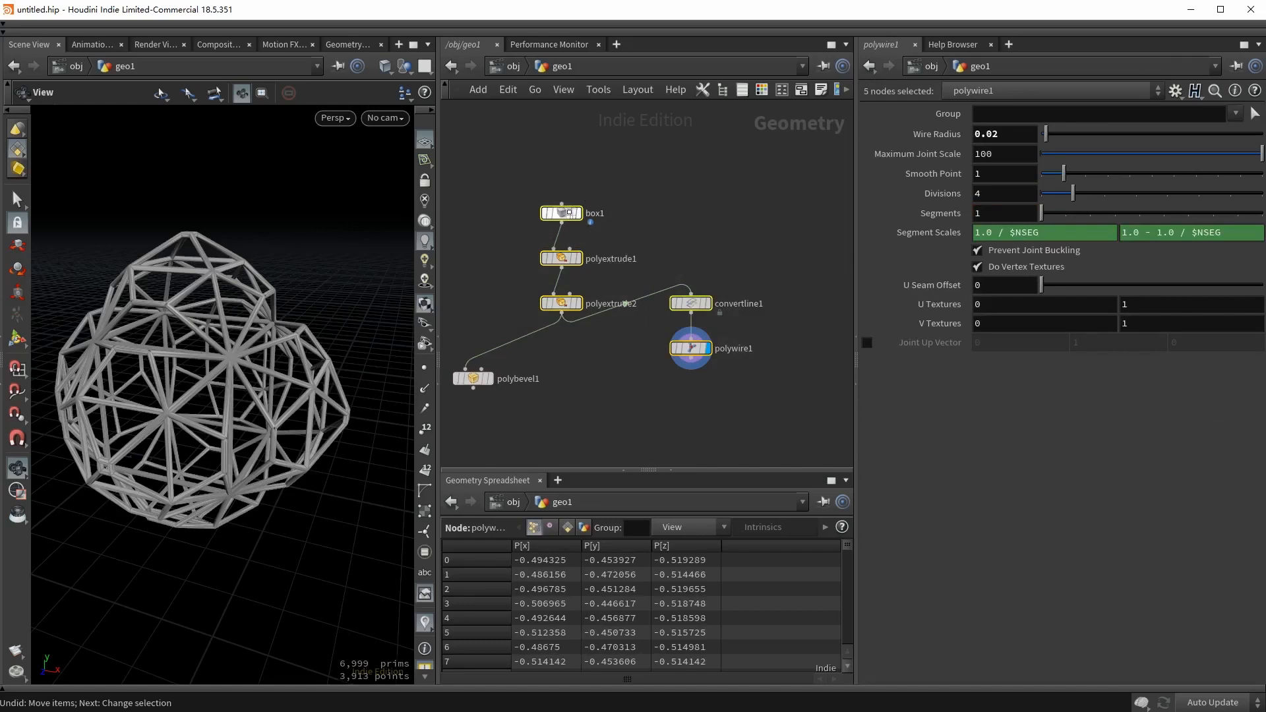
pyautogui.press('l')
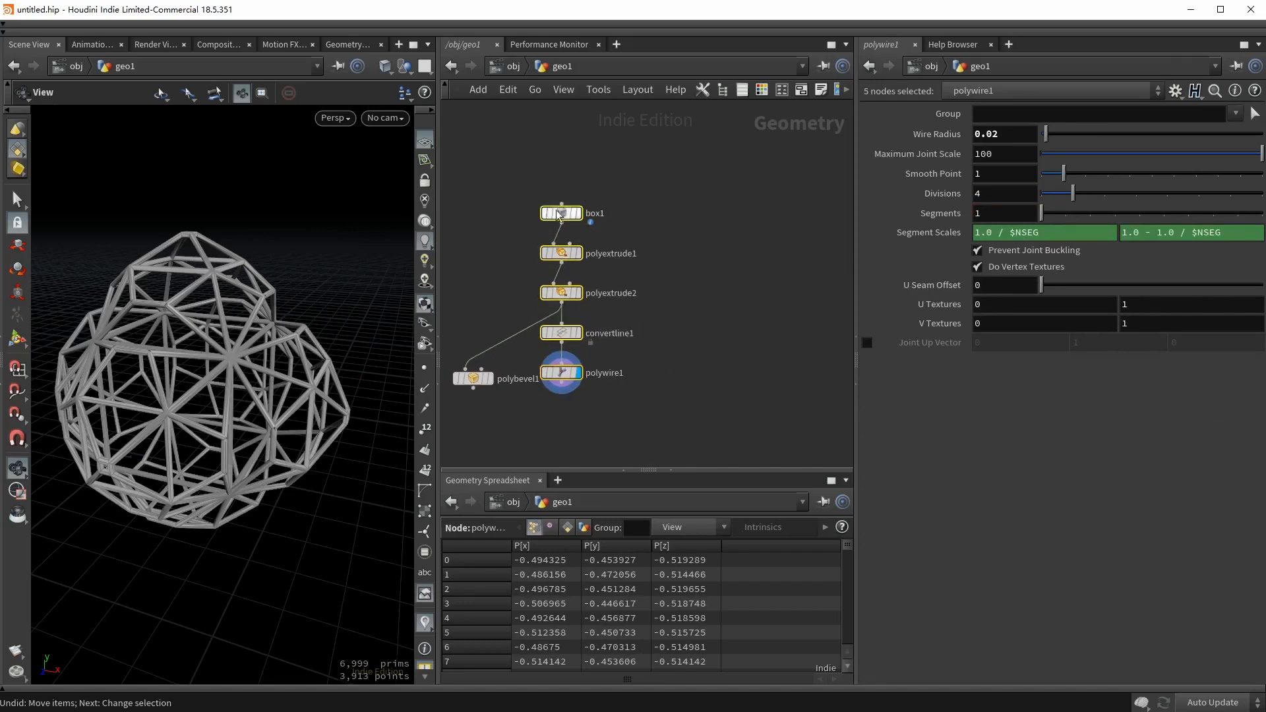
pyautogui.moveTo(561, 212); pyautogui.dragTo(581, 340)
pyautogui.click(583, 348)
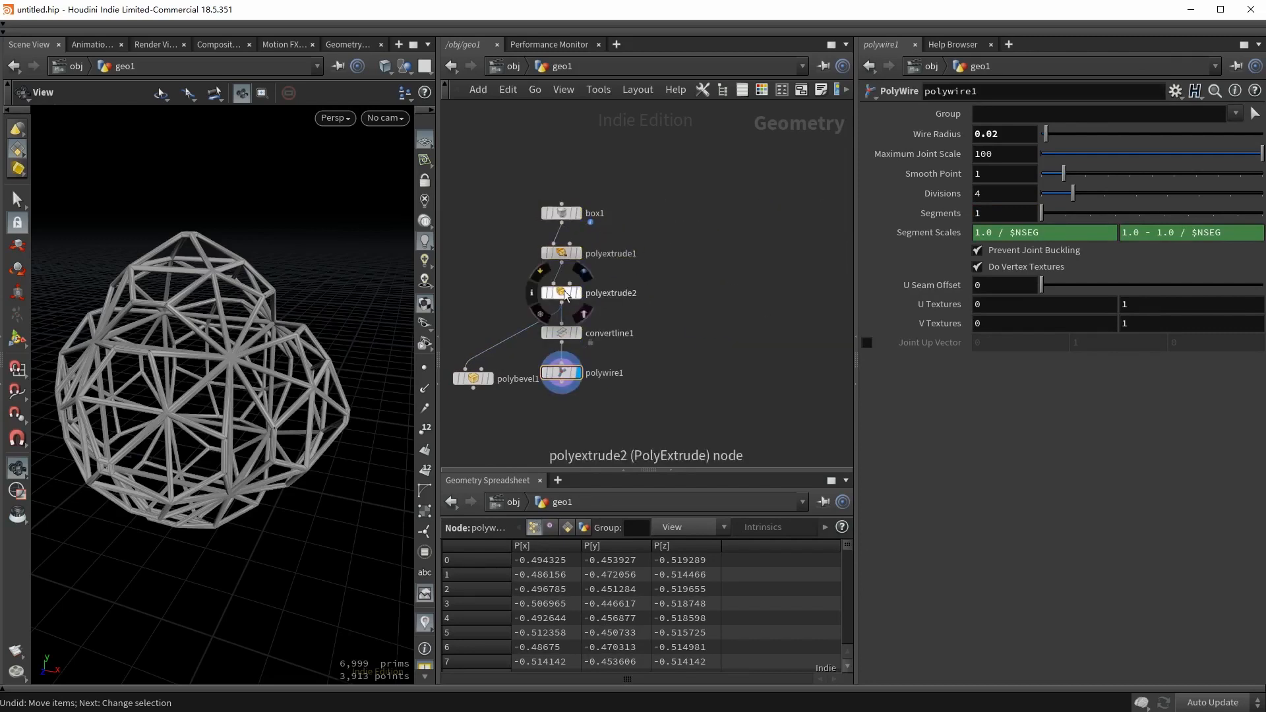
# Pull polyextrude2 out of the node chain and cut the wires leading to polybevel1 and convertline1.
pyautogui.moveTo(565, 294); pyautogui.dragTo(667, 280)
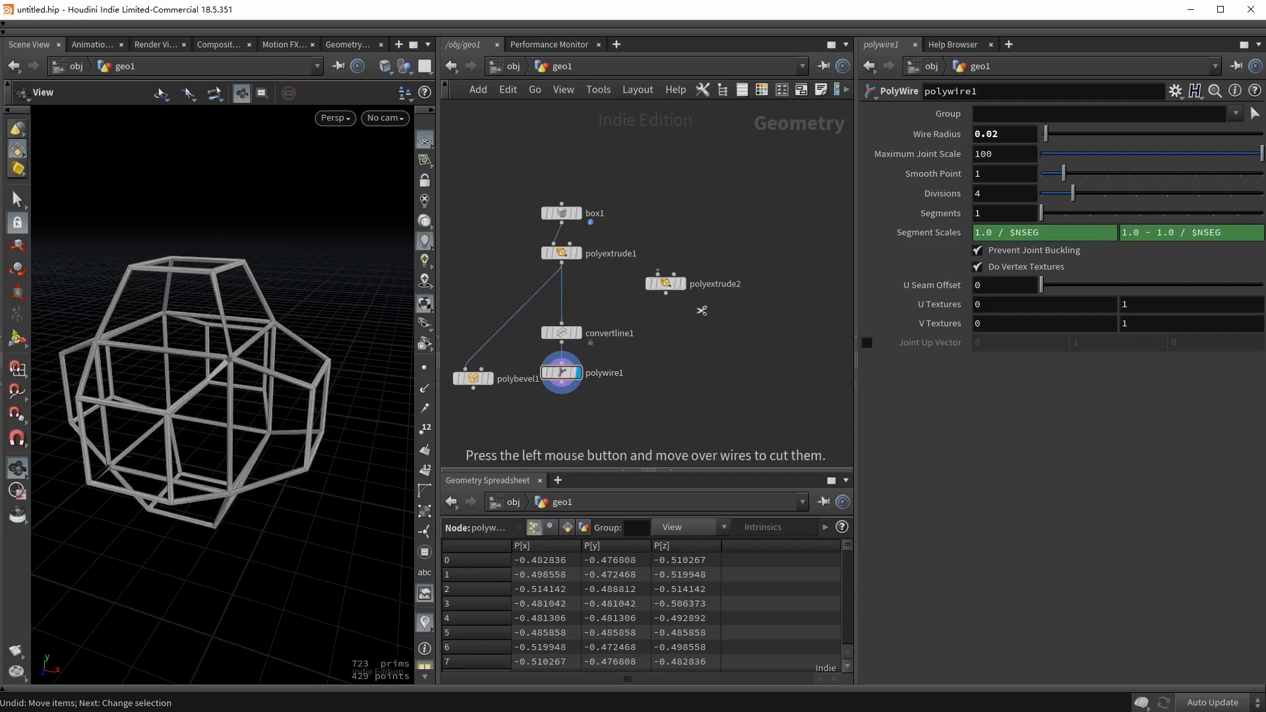
pyautogui.moveTo(701, 310); pyautogui.dragTo(485, 315)
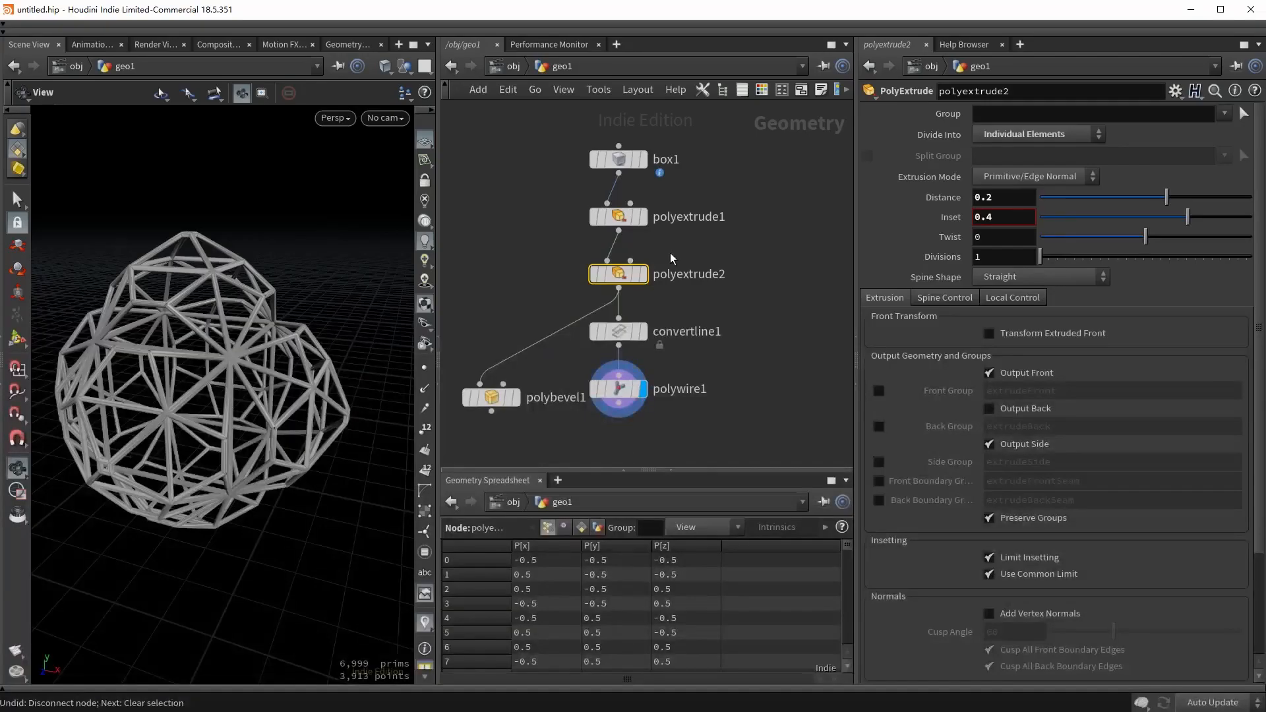
# Bypass polyextrude2 and toggle its bypass flag repeatedly to compare the wireframe with and without it.
pyautogui.moveTo(596, 280)
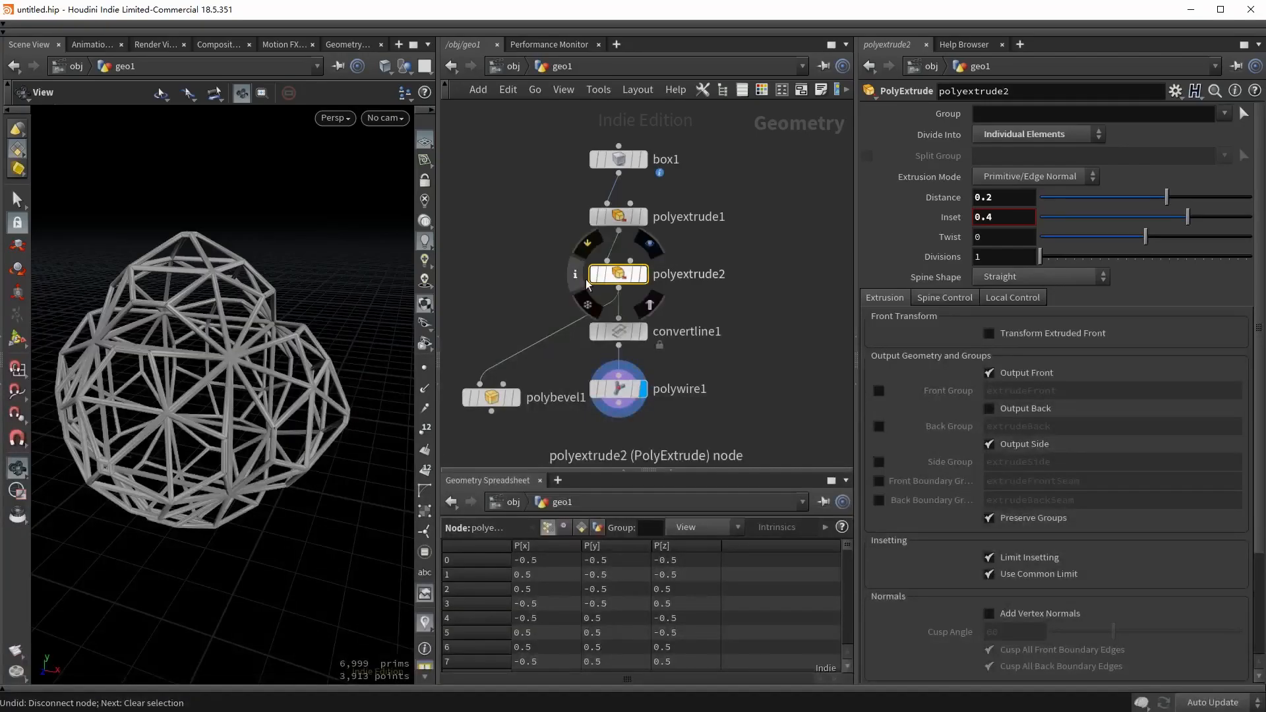
pyautogui.click(587, 245)
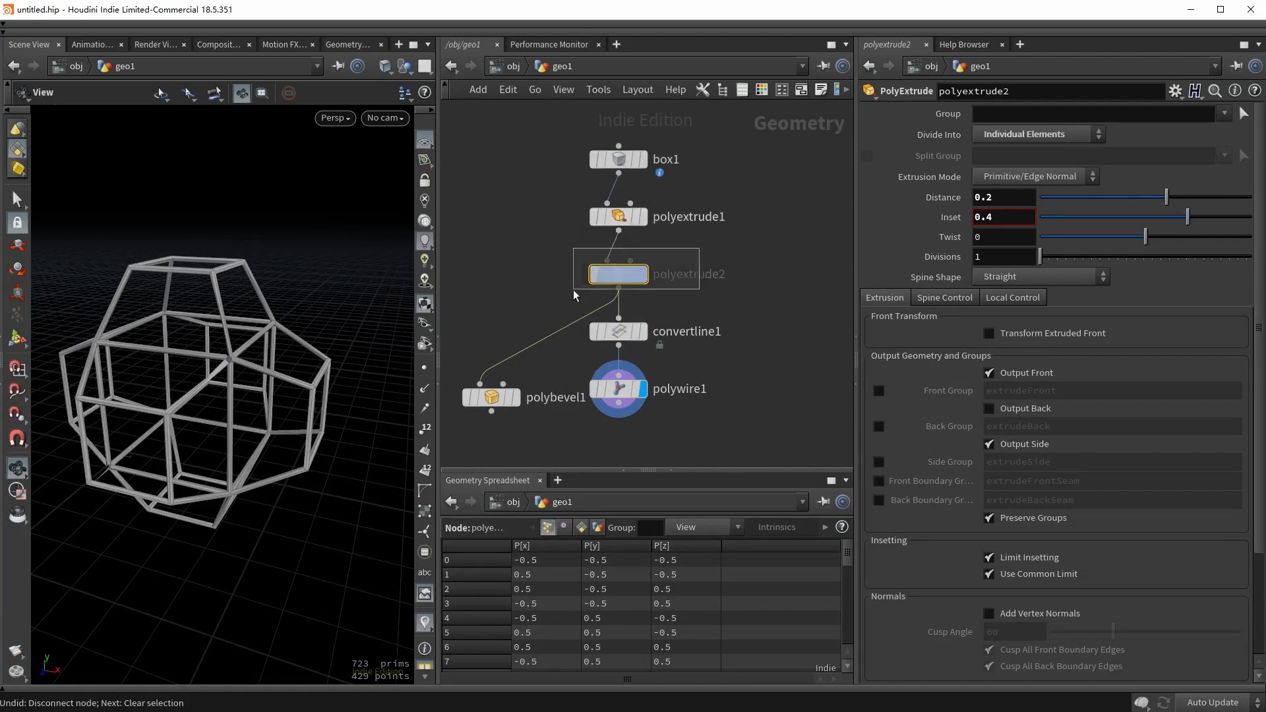
pyautogui.press('b')
pyautogui.press('b')
pyautogui.press('b')
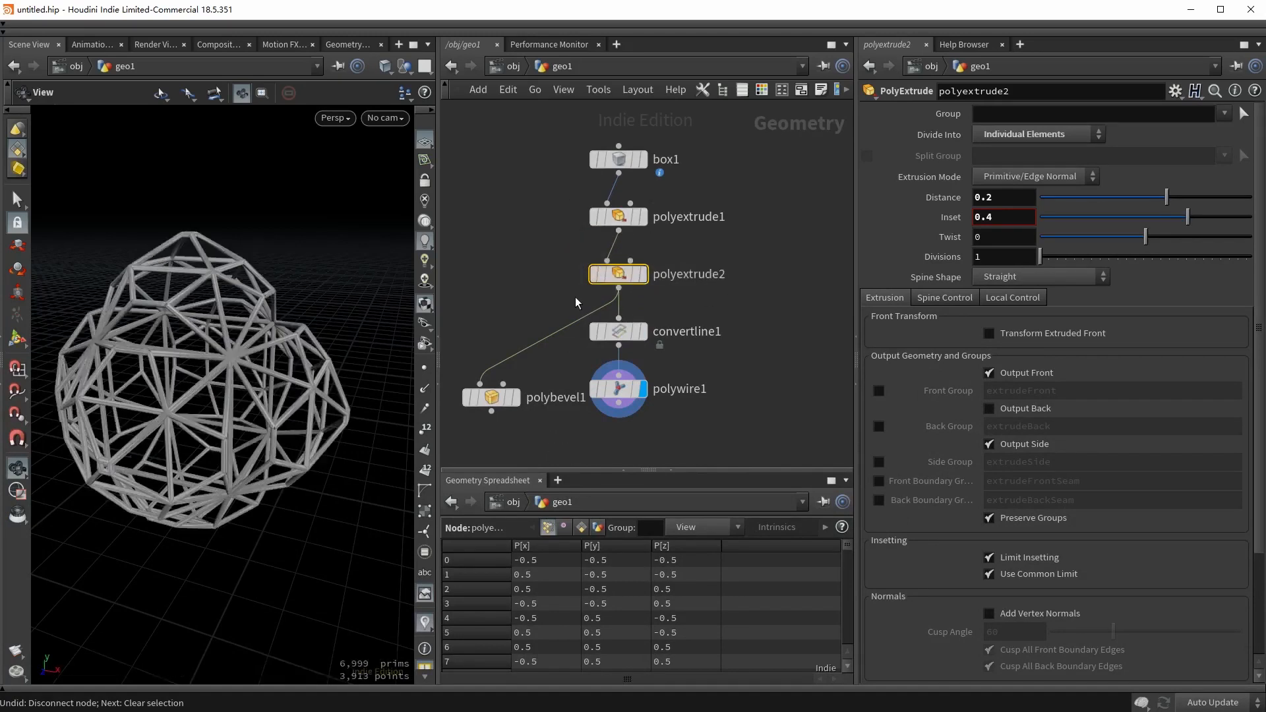
# Lock polyextrude2 and try to change its Distance.
pyautogui.moveTo(607, 279)
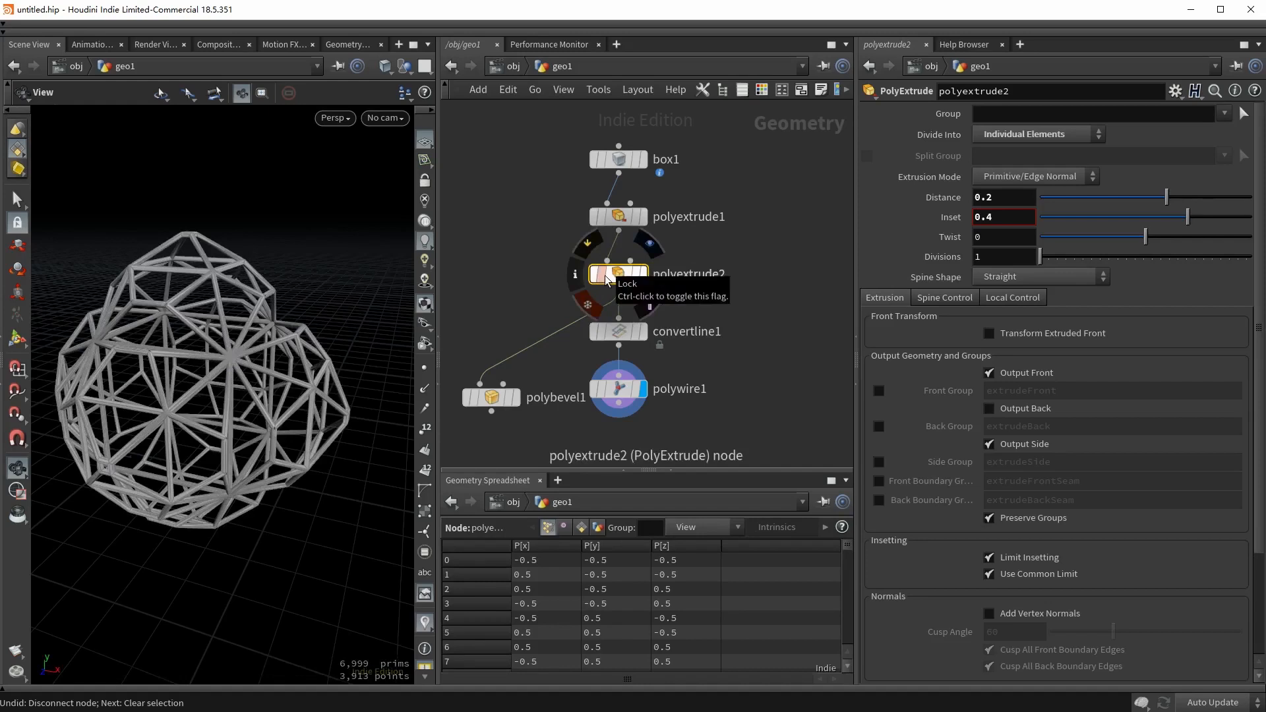
pyautogui.keyDown('ctrl'); pyautogui.click(605, 276); pyautogui.keyUp('ctrl')
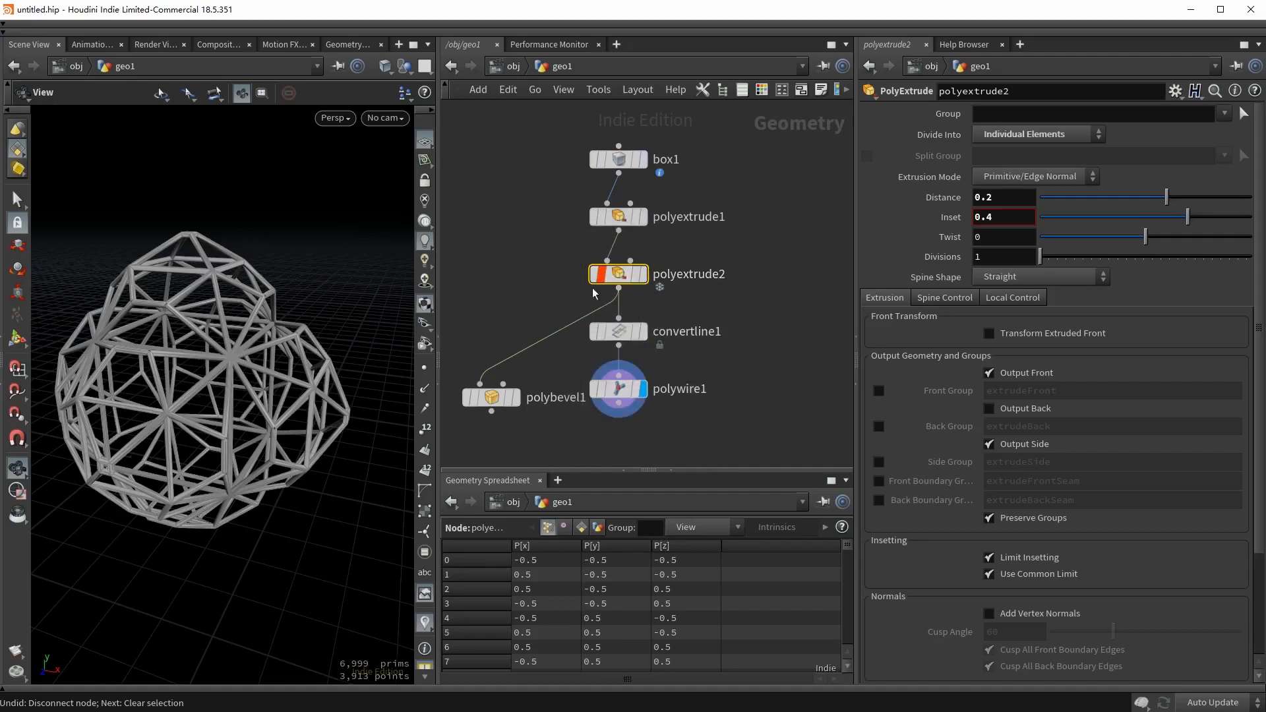
pyautogui.moveTo(1154, 205)
pyautogui.mouseDown()
pyautogui.moveTo(1180, 200)
pyautogui.moveTo(1110, 203)
pyautogui.moveTo(1173, 200)
pyautogui.mouseUp()
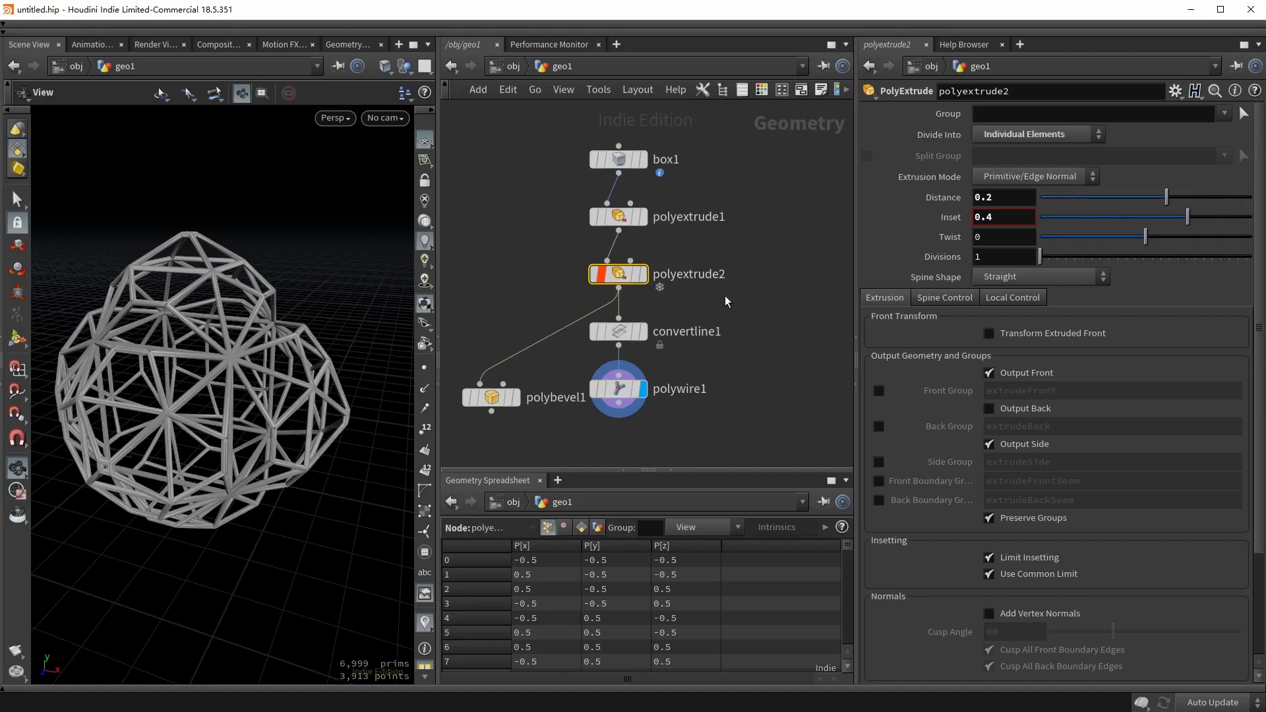
# Unlock polyextrude2 and discard its locked changes.
pyautogui.moveTo(606, 274)
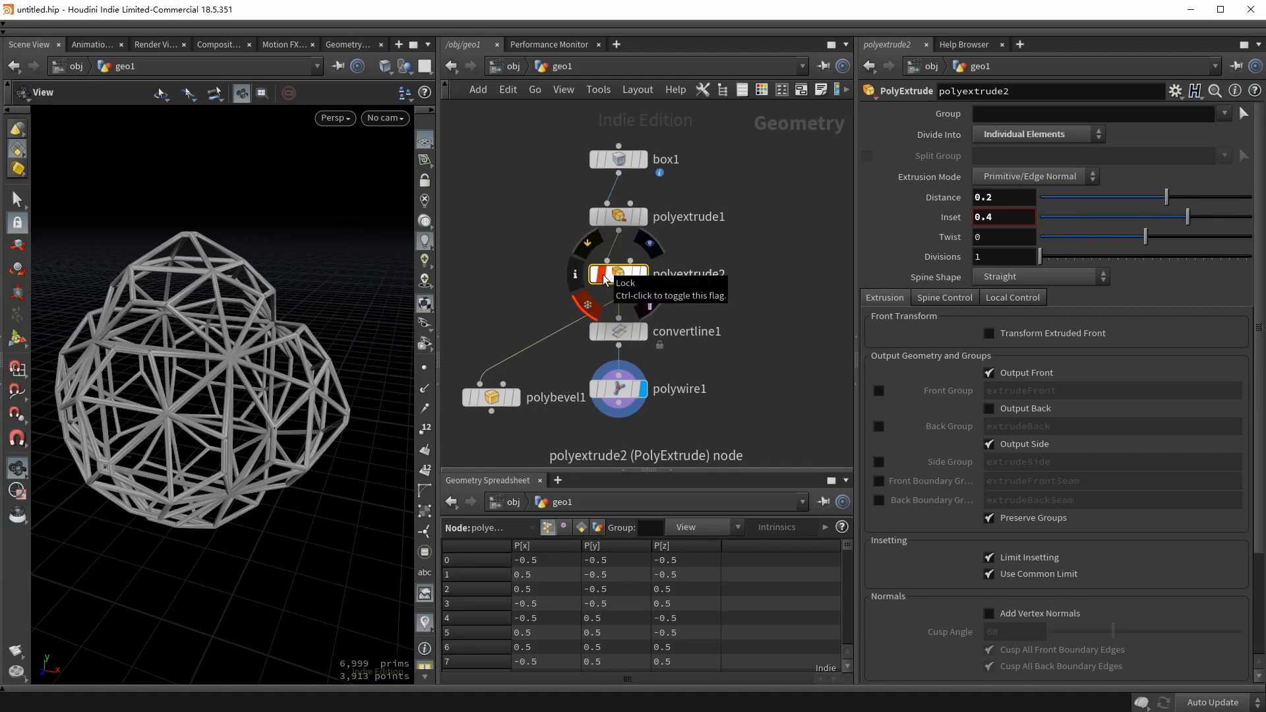
pyautogui.click(605, 279)
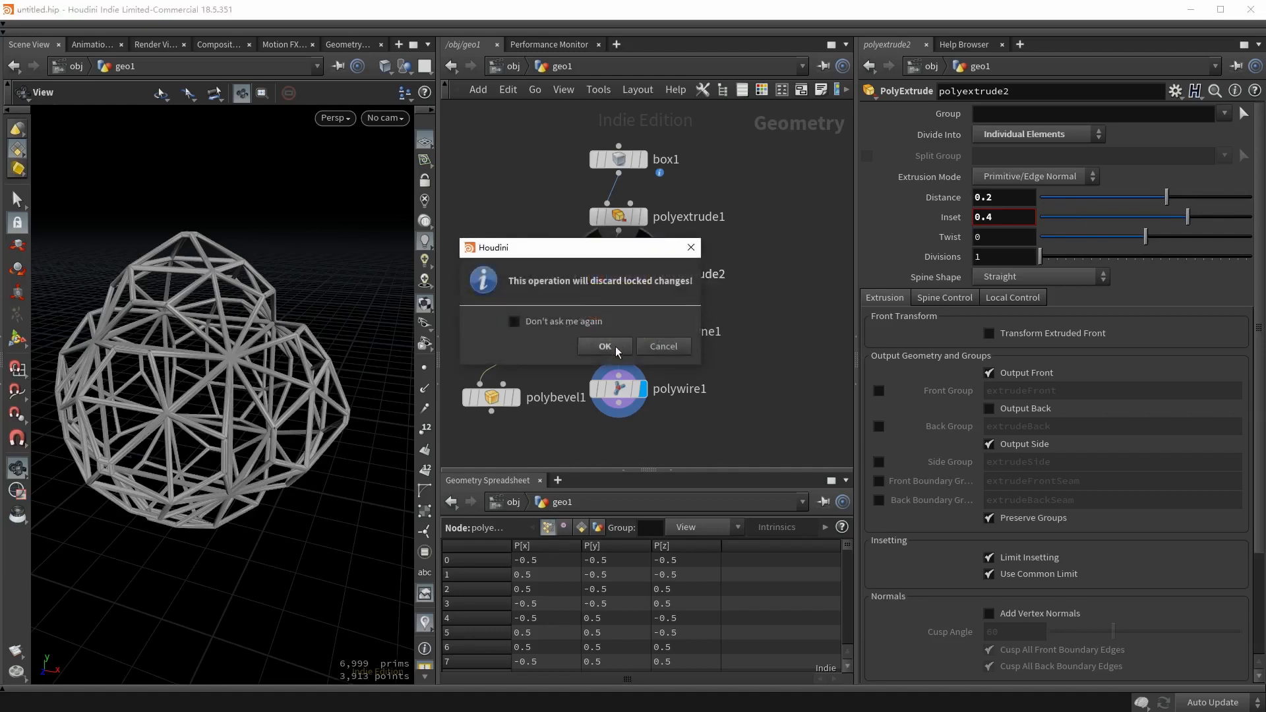
pyautogui.click(604, 346)
# Show polyextrude2 as a template over the wireframe, template box1 instead, and turn box1's template flag off.
pyautogui.moveTo(630, 275)
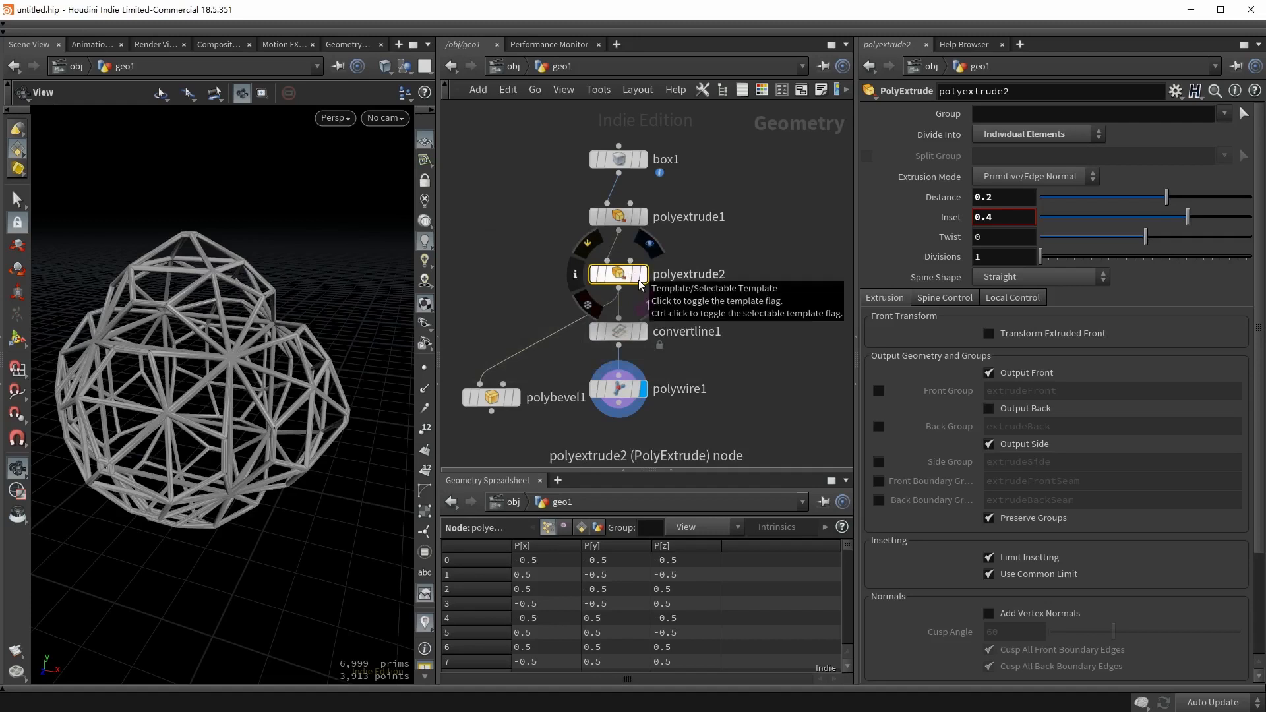
pyautogui.click(638, 278)
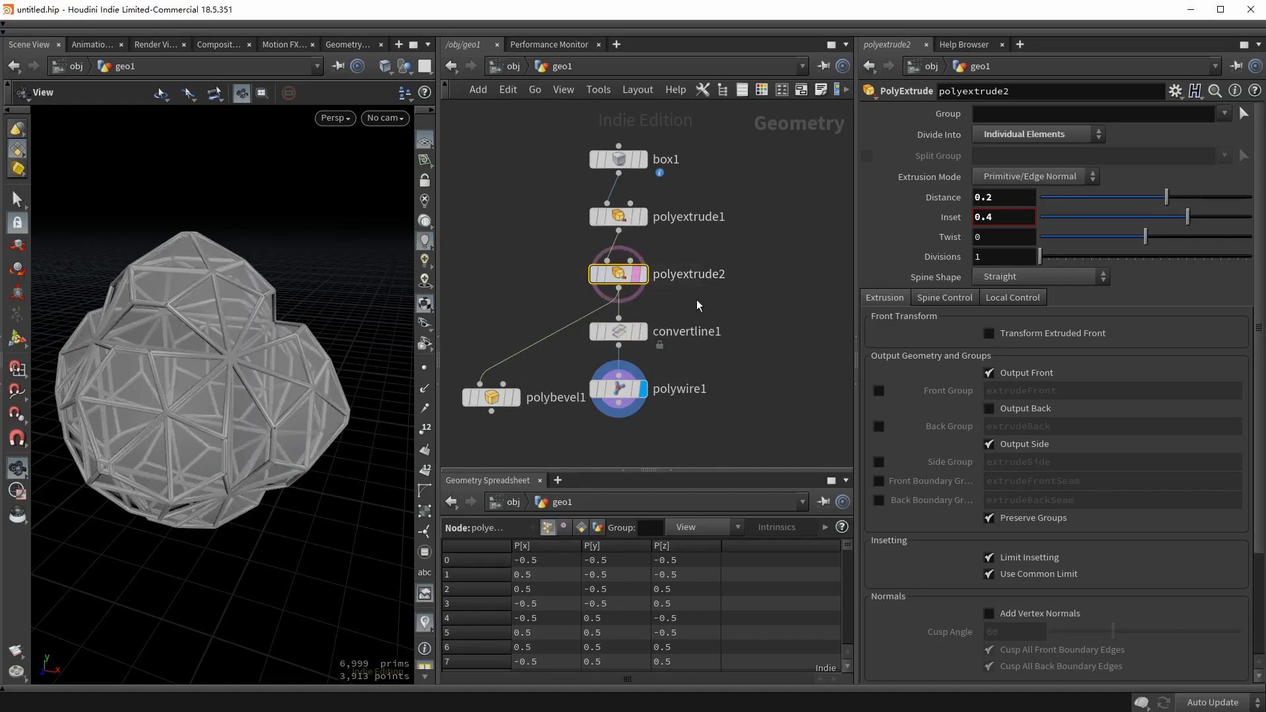
pyautogui.moveTo(237, 361); pyautogui.dragTo(222, 381)
pyautogui.moveTo(686, 134); pyautogui.dragTo(583, 181)
pyautogui.moveTo(255, 375)
pyautogui.mouseDown()
pyautogui.moveTo(282, 345)
pyautogui.moveTo(248, 380)
pyautogui.mouseUp()
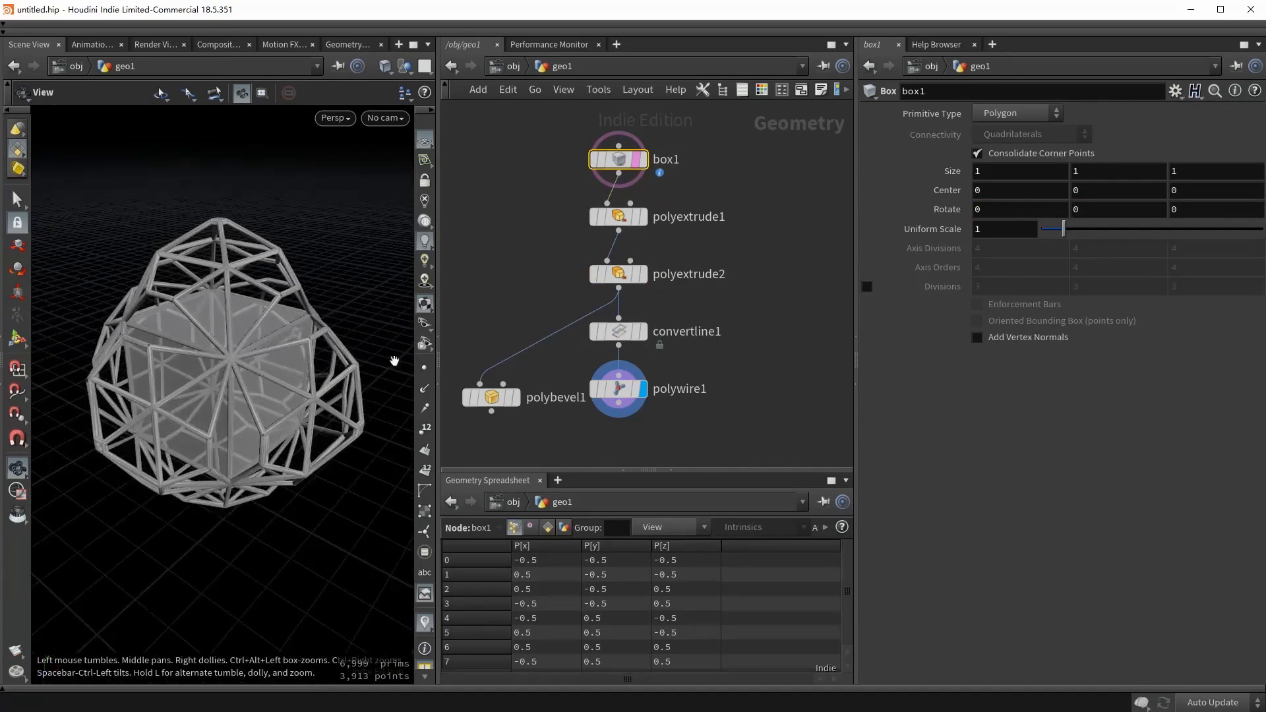
pyautogui.click(635, 161)
# Set the display and render flags on box1, polyextrude1 and polyextrude2 in turn to view each stage of the chain.
pyautogui.moveTo(640, 163)
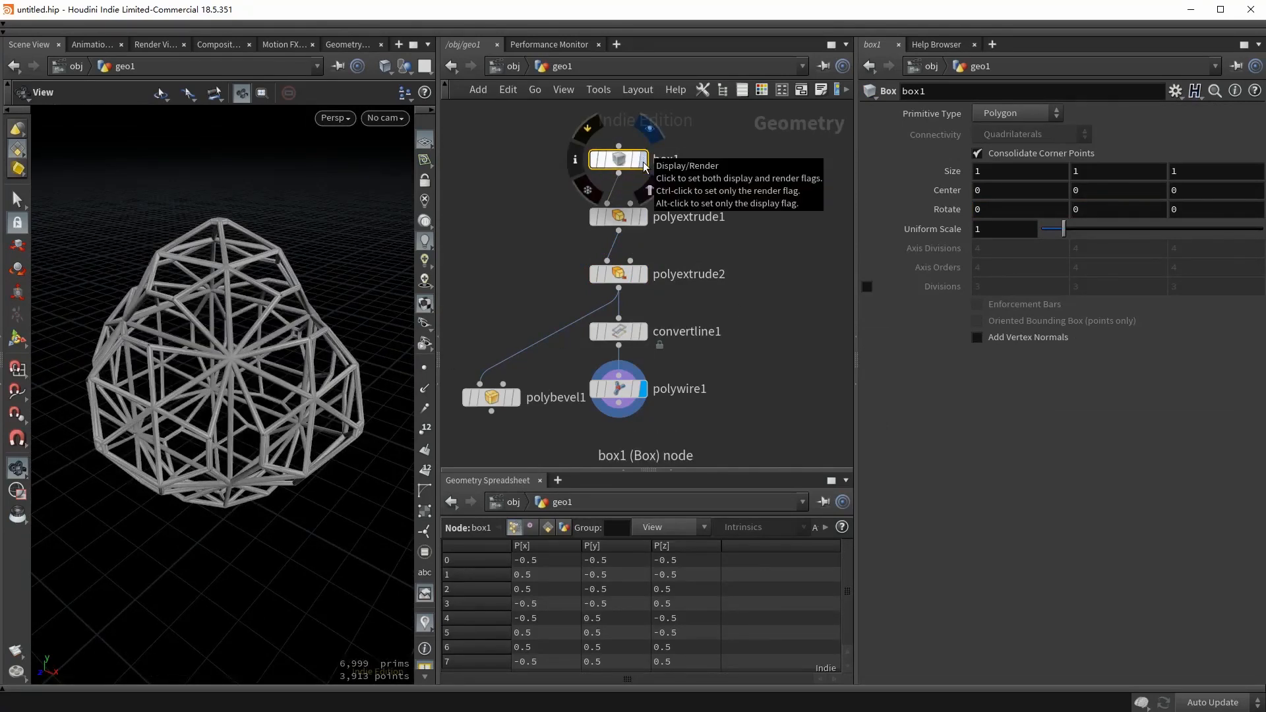
pyautogui.click(643, 160)
pyautogui.click(643, 217)
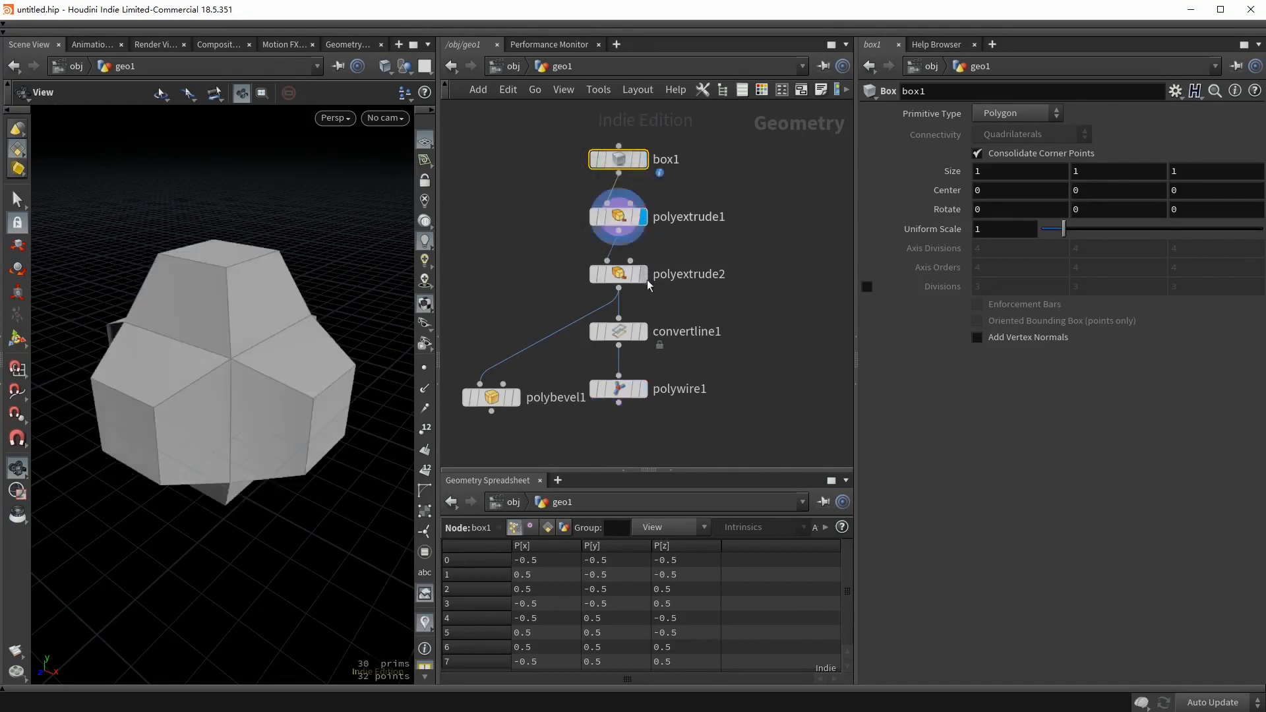
pyautogui.click(642, 273)
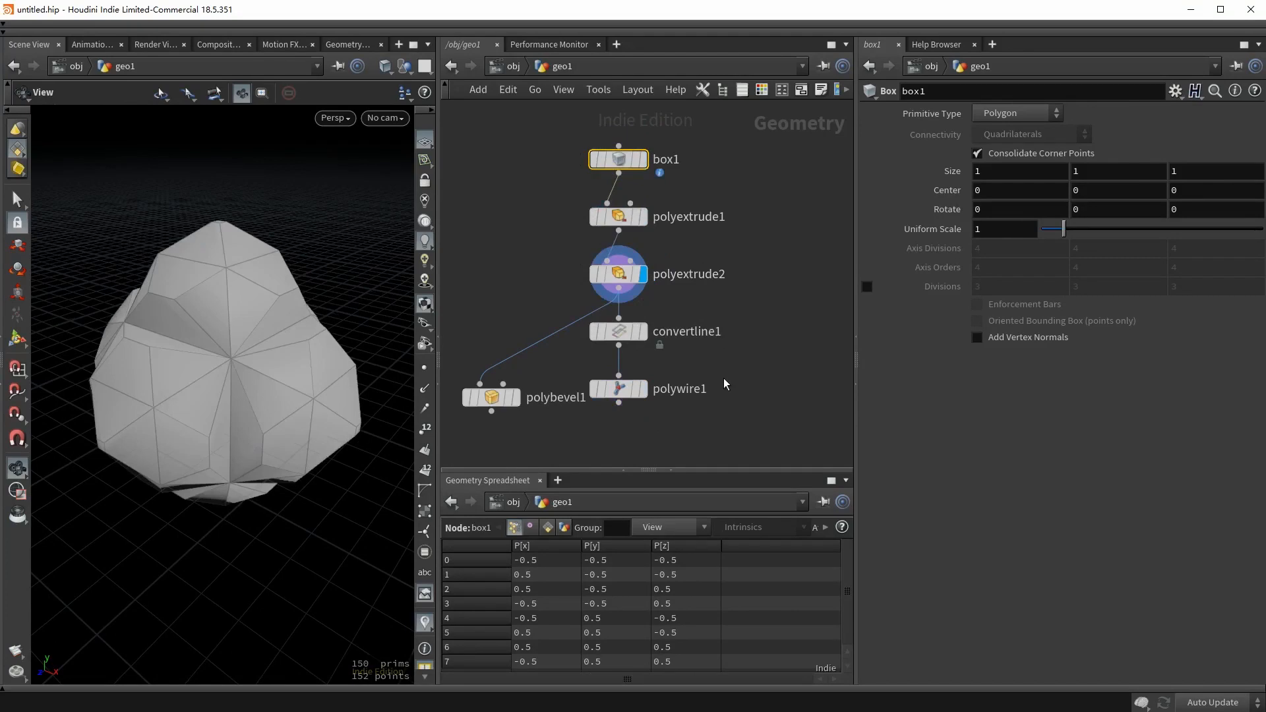
pyautogui.moveTo(642, 281)
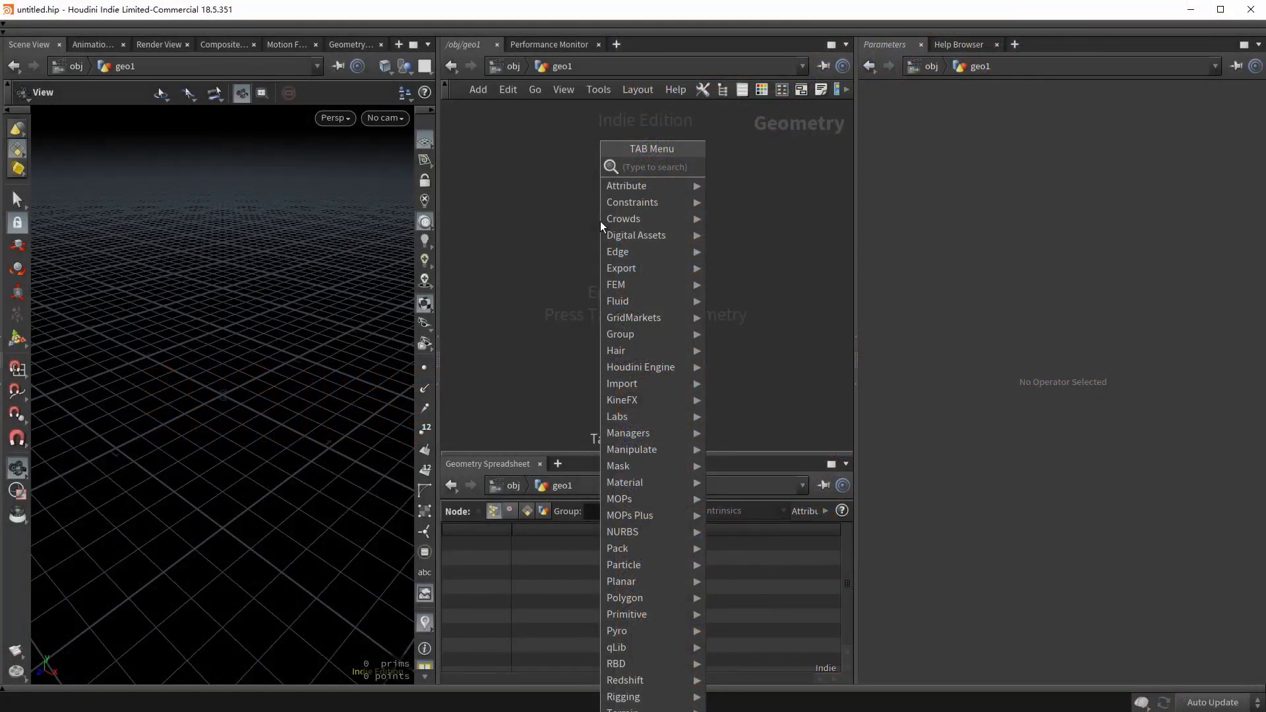
# Add a Font node to the empty geometry network.
pyautogui.write('font')
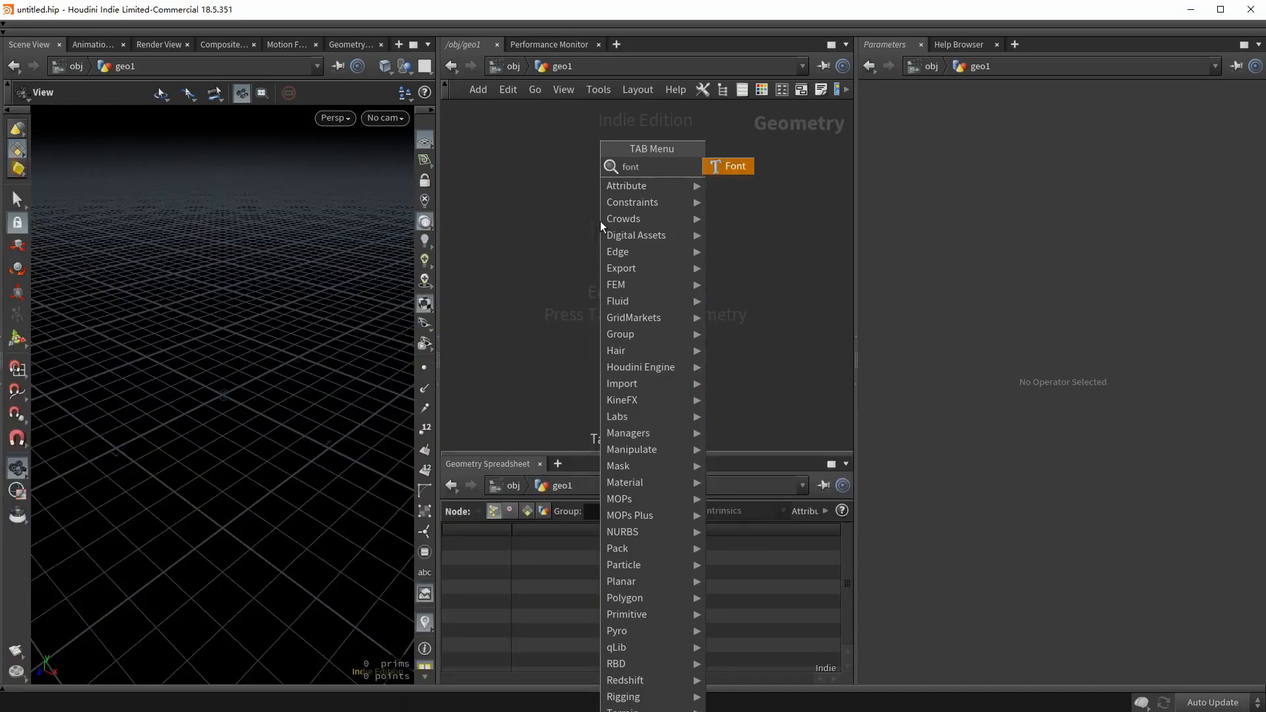
pyautogui.press('Return')
pyautogui.click(600, 220)
pyautogui.moveTo(366, 411); pyautogui.dragTo(259, 421)
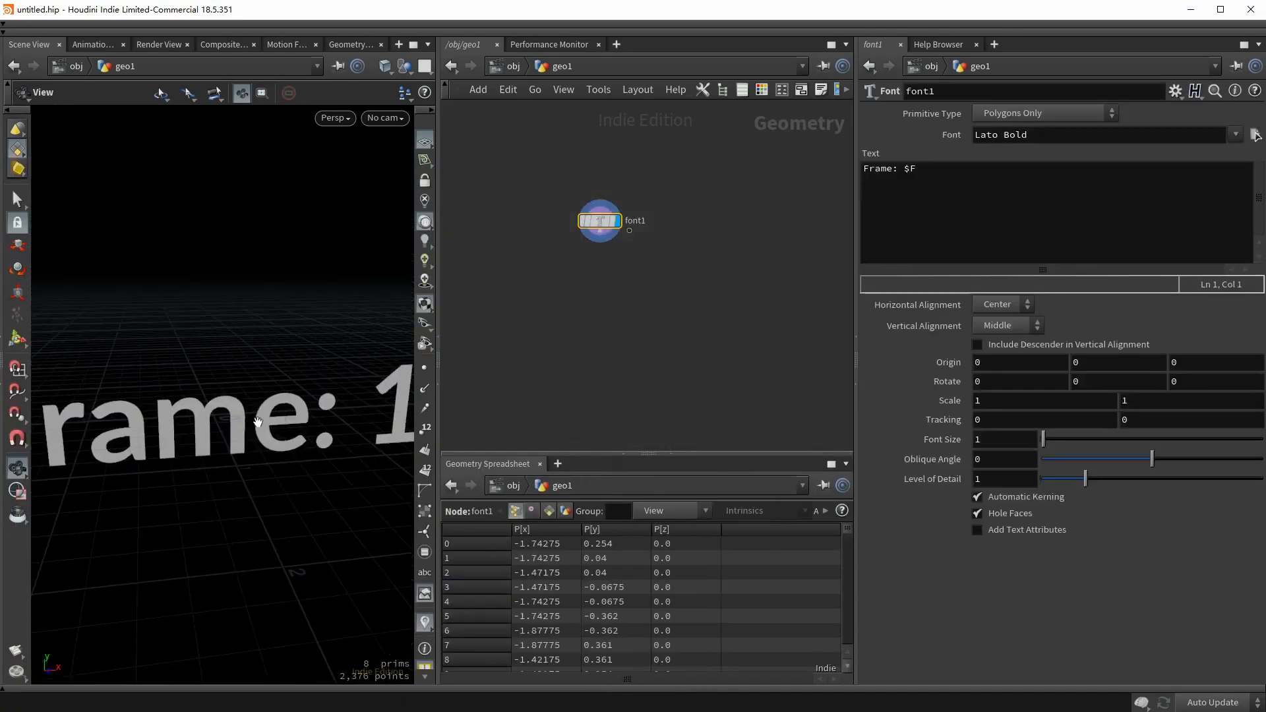
# Set font1's typeface to Segoe UI Black Regular and replace its text with the letter A.
pyautogui.click(1071, 134)
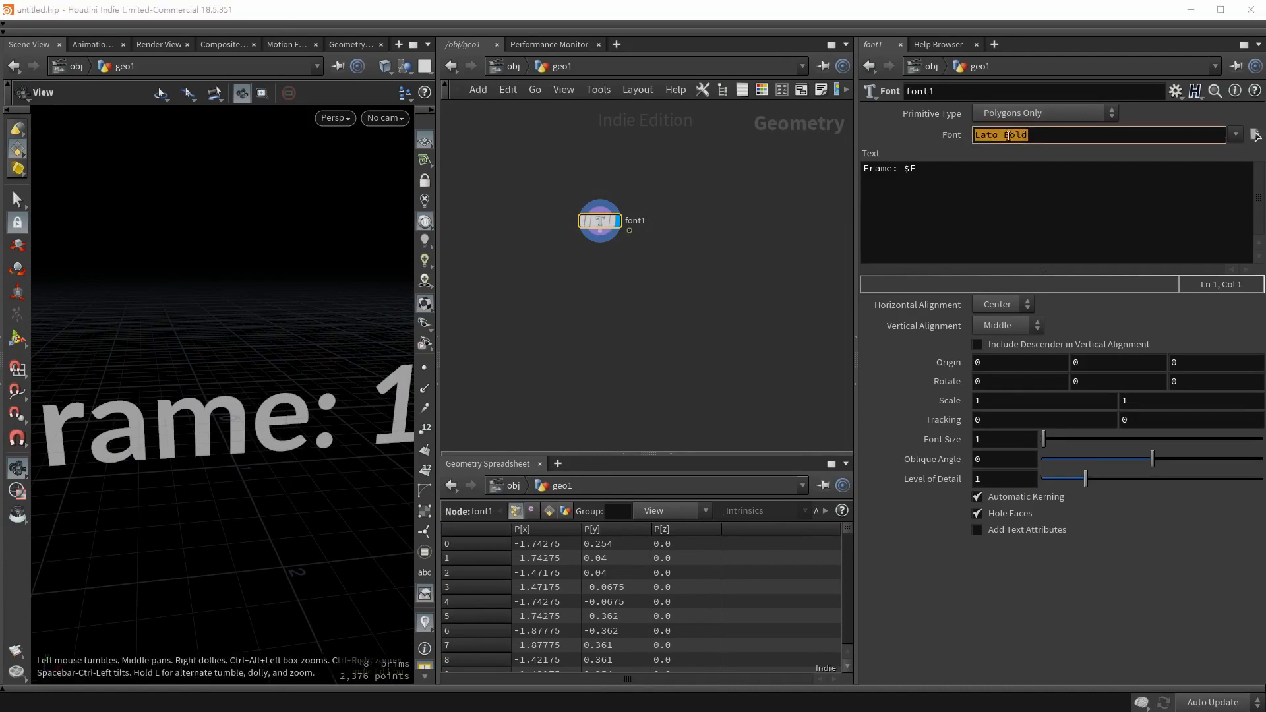
pyautogui.write('Segoe UI Black Regular')
pyautogui.press('Return')
pyautogui.moveTo(195, 413); pyautogui.dragTo(221, 423)
pyautogui.click(884, 211)
pyautogui.hotkey('ctrl', 'a')
pyautogui.write('A')
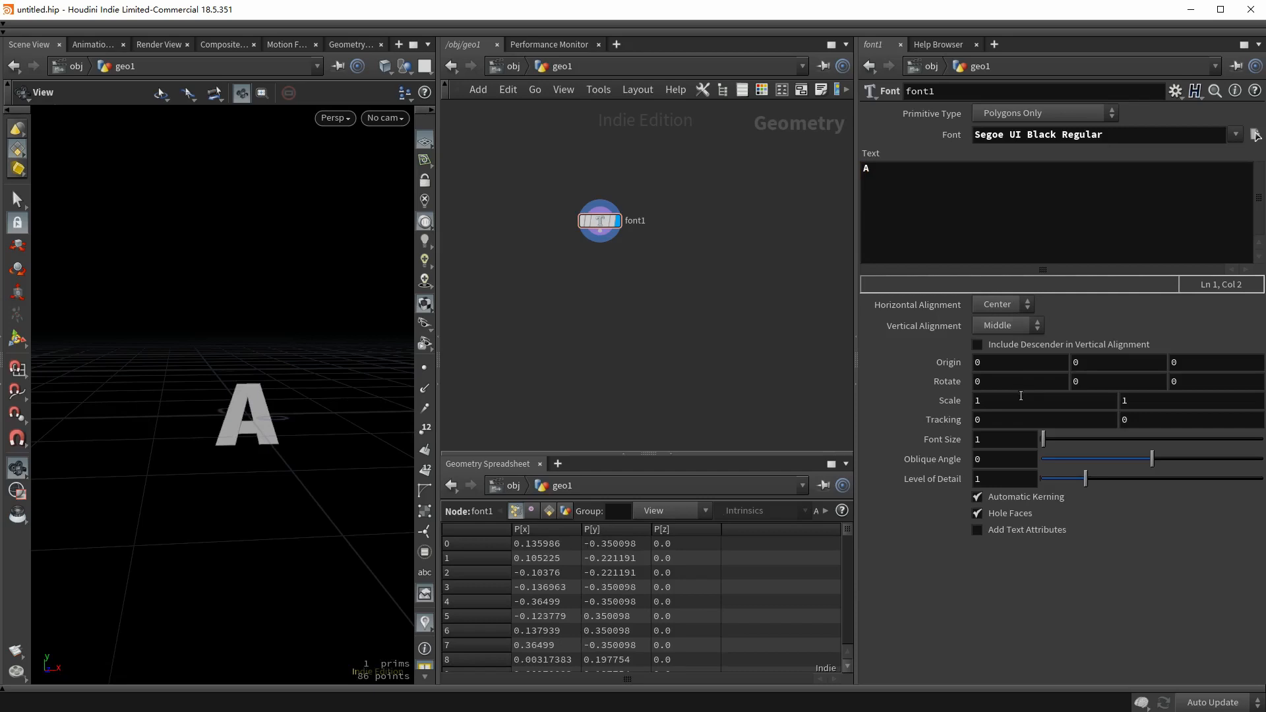
# Rotate the letter -90 degrees about X so it lies flat, and frame it in the viewport.
pyautogui.moveTo(1020, 396); pyautogui.dragTo(929, 326, button='middle')
pyautogui.press('f')
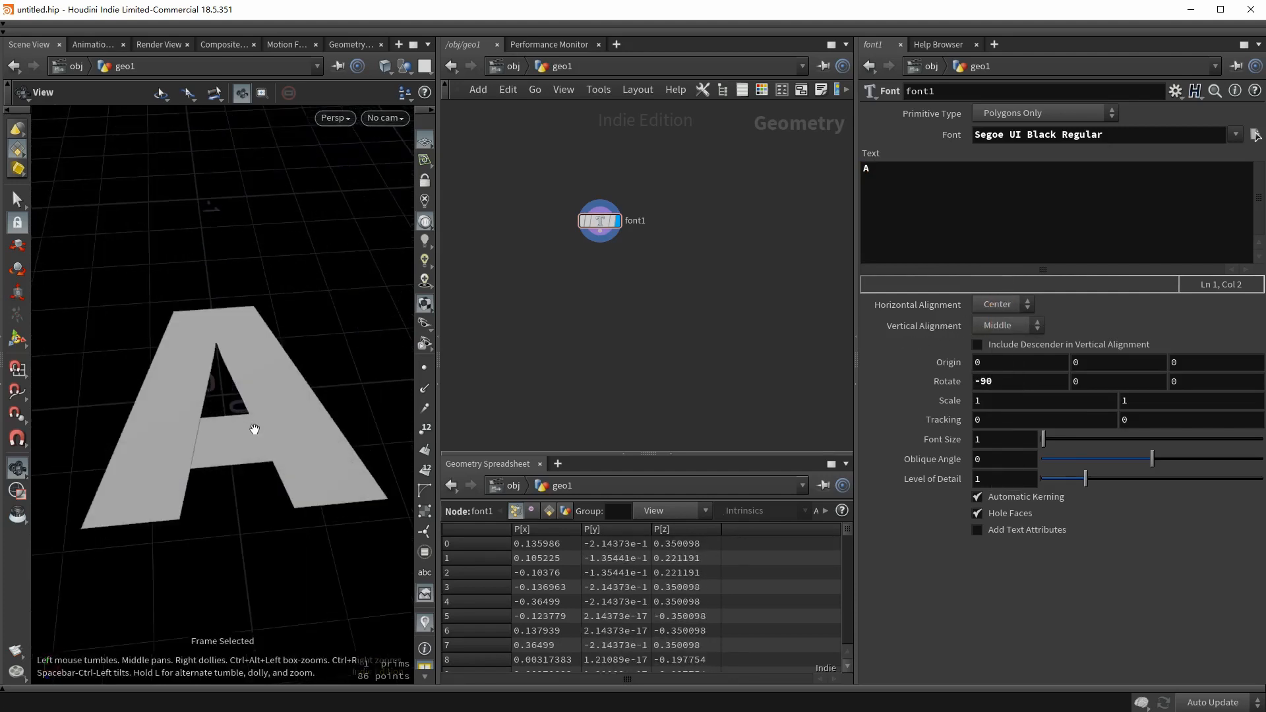
pyautogui.moveTo(272, 450); pyautogui.dragTo(263, 437)
pyautogui.moveTo(238, 438); pyautogui.dragTo(218, 395)
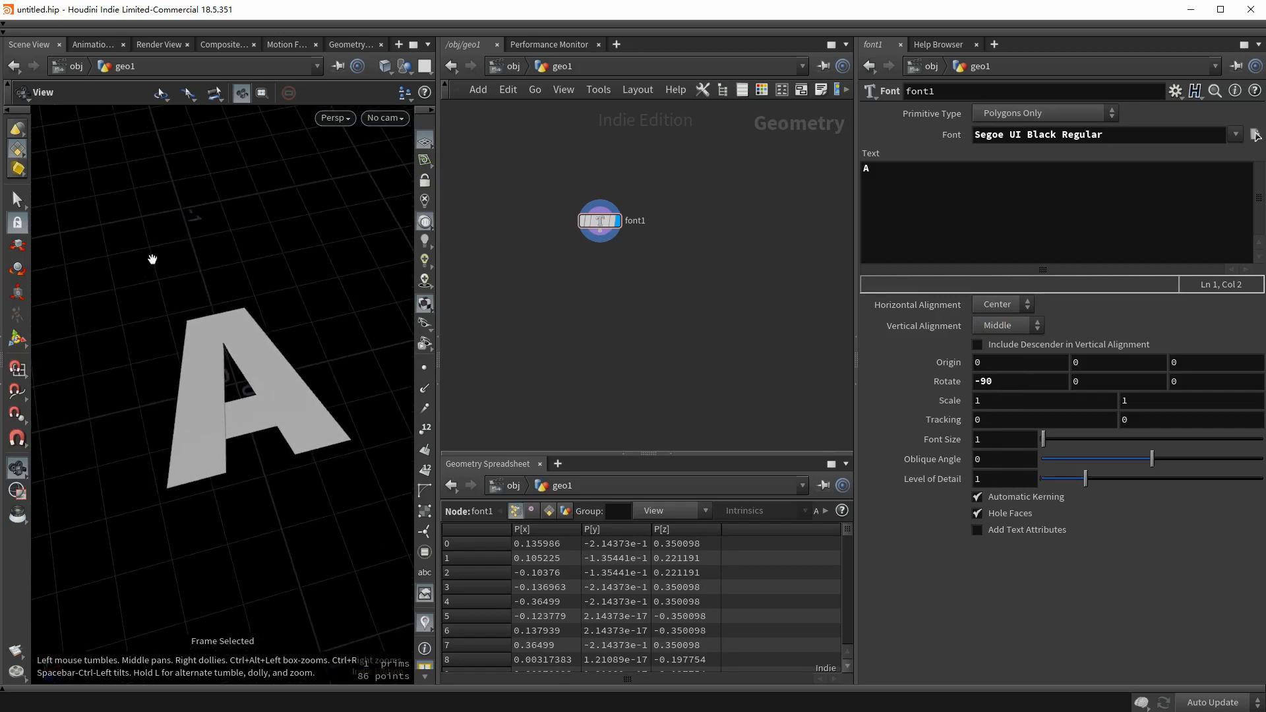
pyautogui.moveTo(273, 425); pyautogui.dragTo(219, 426)
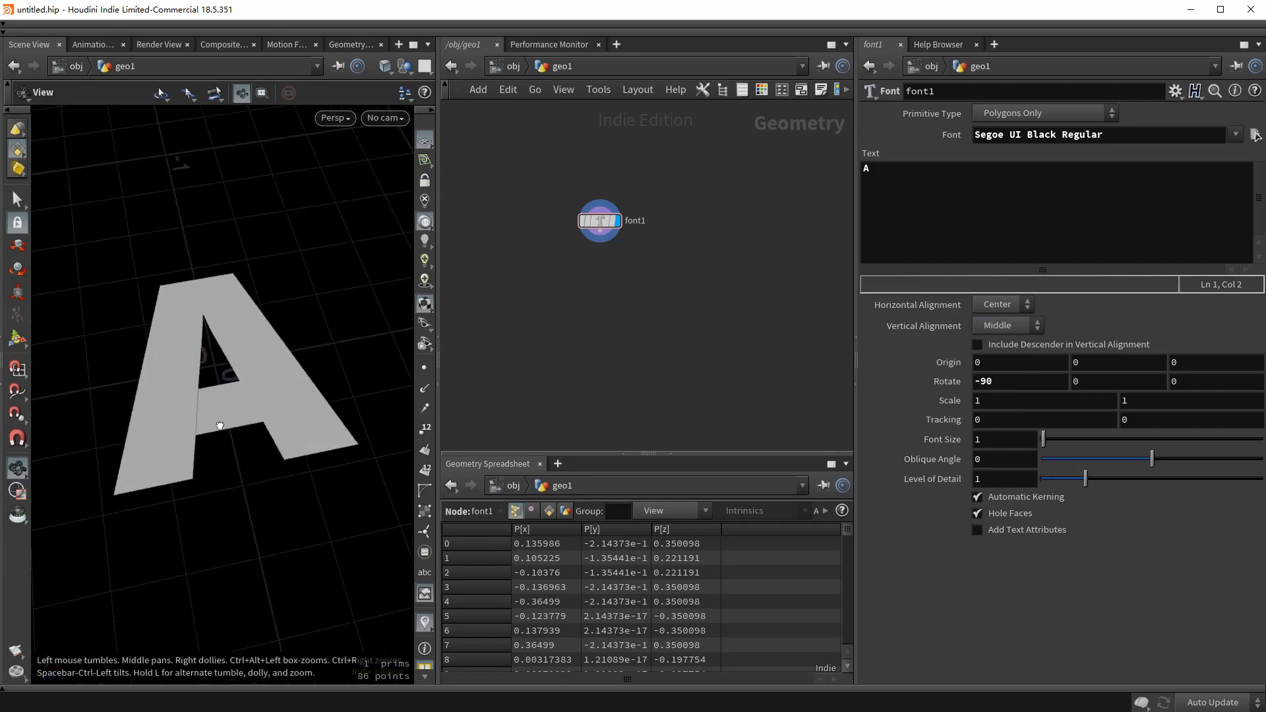
# Add a PolyExtrude node connected below font1.
pyautogui.click(602, 264)
pyautogui.press('Tab')
pyautogui.write('extru')
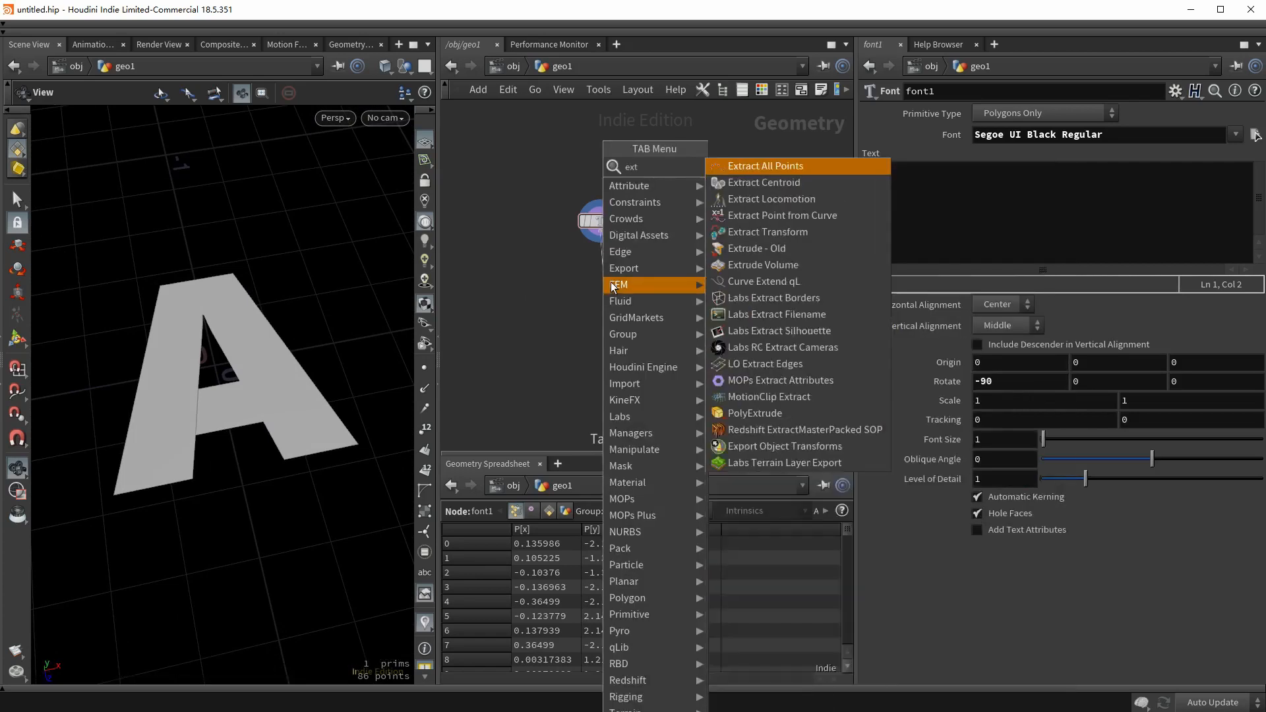
pyautogui.click(754, 199)
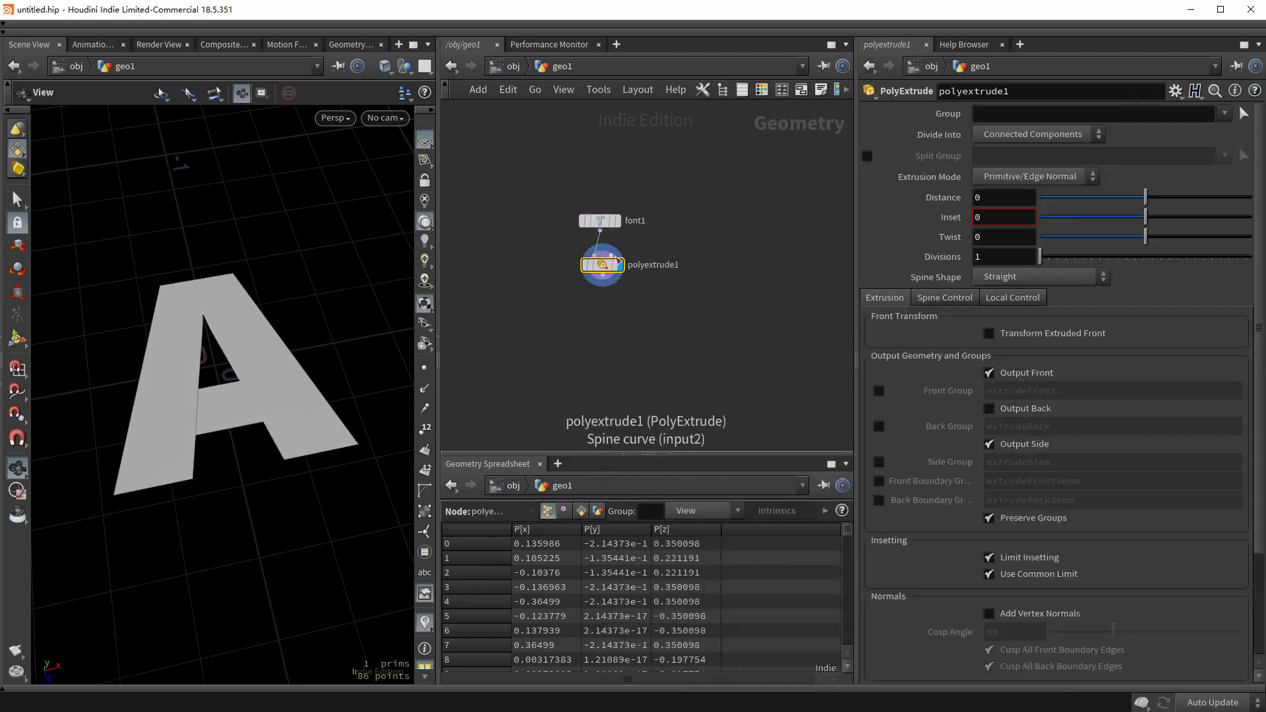
# Set the letter's extrusion Distance to 0.2 and enable Output Back to close its underside.
pyautogui.click(974, 198)
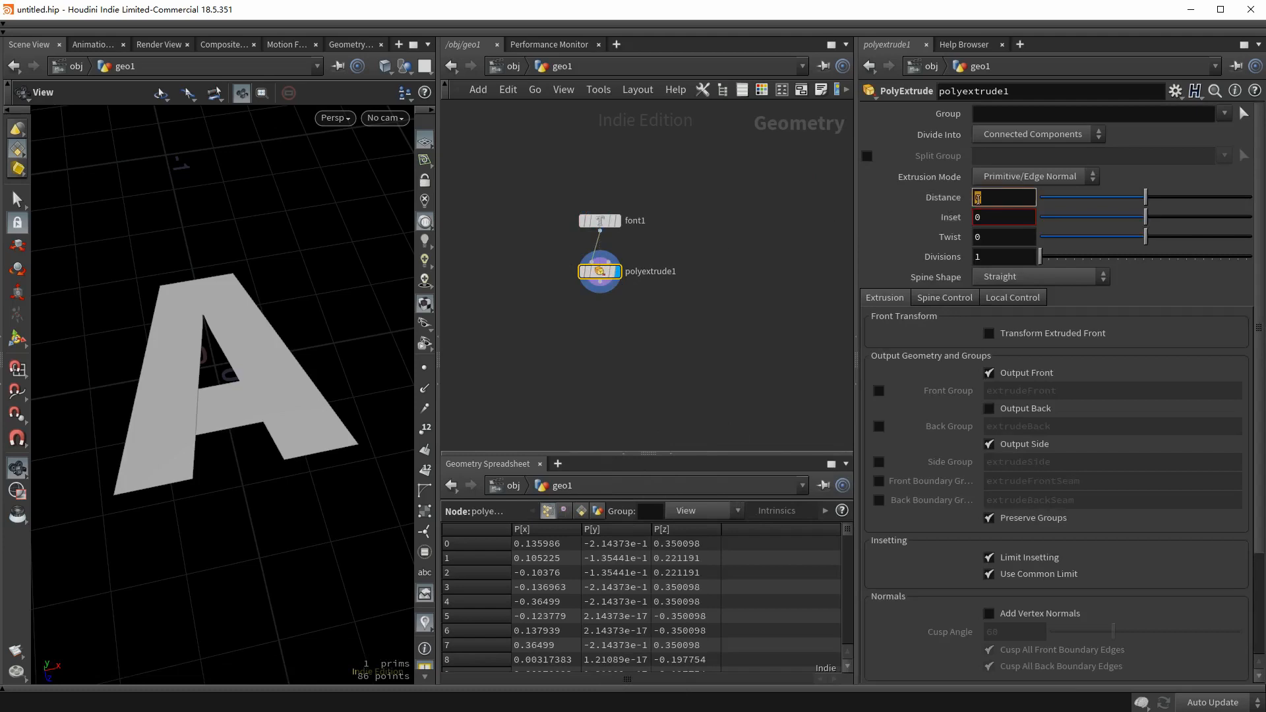
pyautogui.write('0.2')
pyautogui.press('Return')
pyautogui.moveTo(212, 415); pyautogui.dragTo(180, 464)
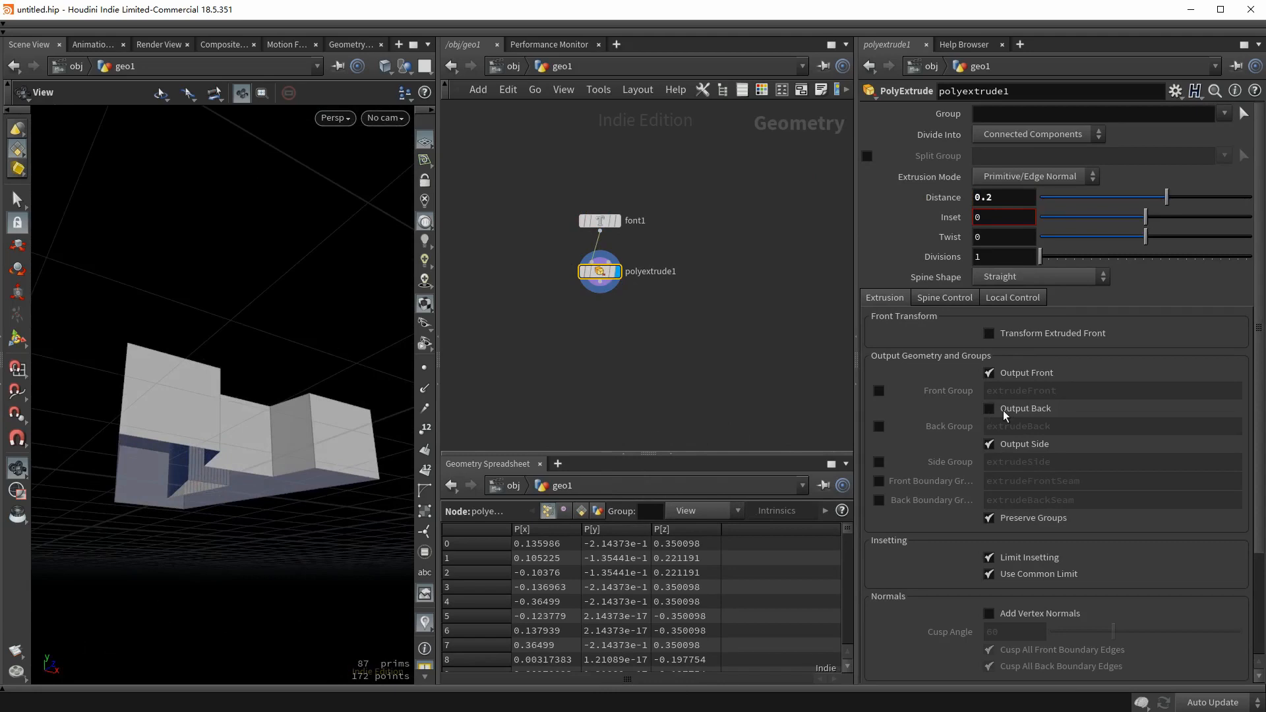
pyautogui.click(1030, 408)
pyautogui.moveTo(191, 455); pyautogui.dragTo(217, 466)
pyautogui.moveTo(237, 394)
pyautogui.mouseDown()
pyautogui.moveTo(243, 408)
pyautogui.moveTo(254, 370)
pyautogui.moveTo(250, 401)
pyautogui.mouseUp()
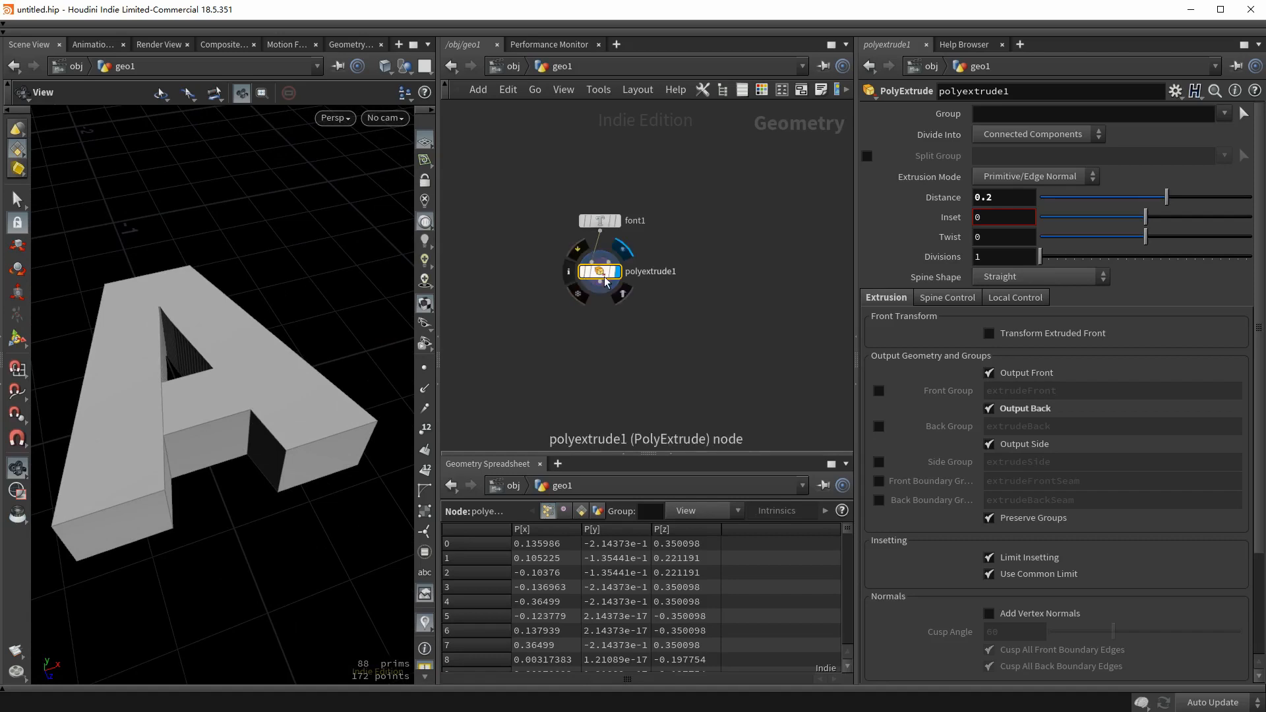
# Open polyextrude1's node information to inspect its point and polygon data, and close it.
pyautogui.click(578, 272)
pyautogui.moveTo(729, 42); pyautogui.dragTo(797, 117)
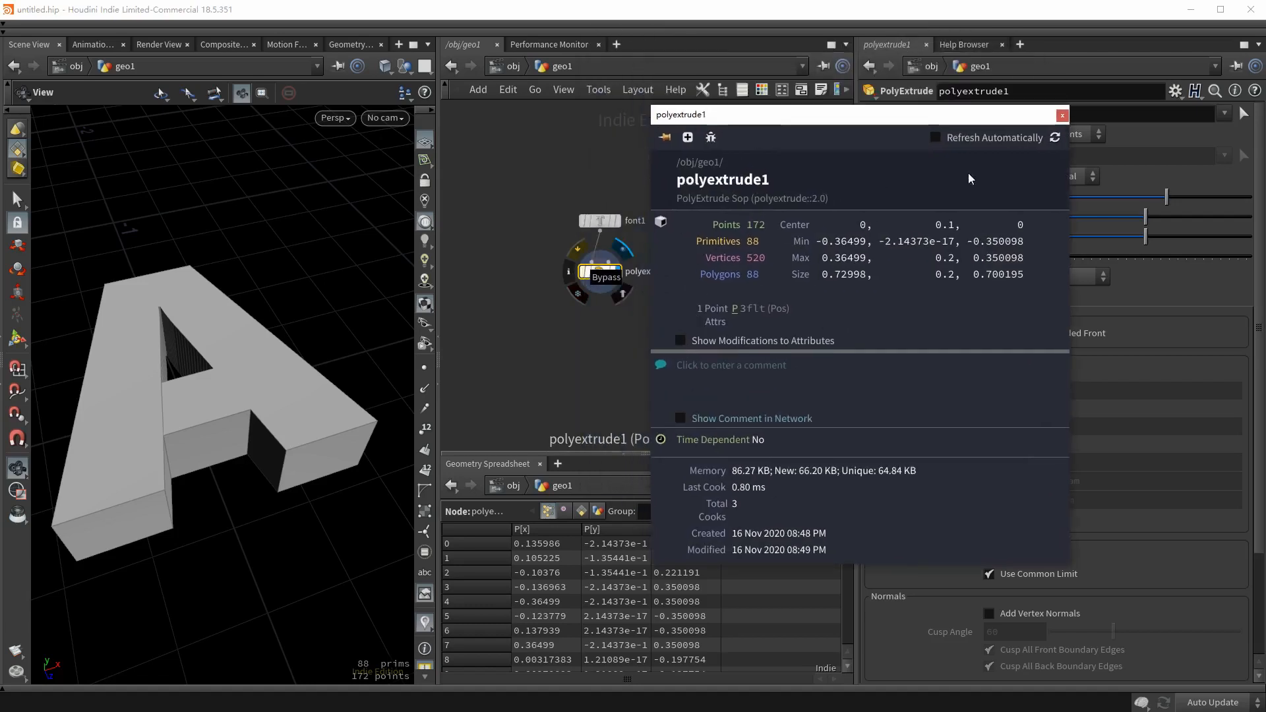
pyautogui.click(1062, 116)
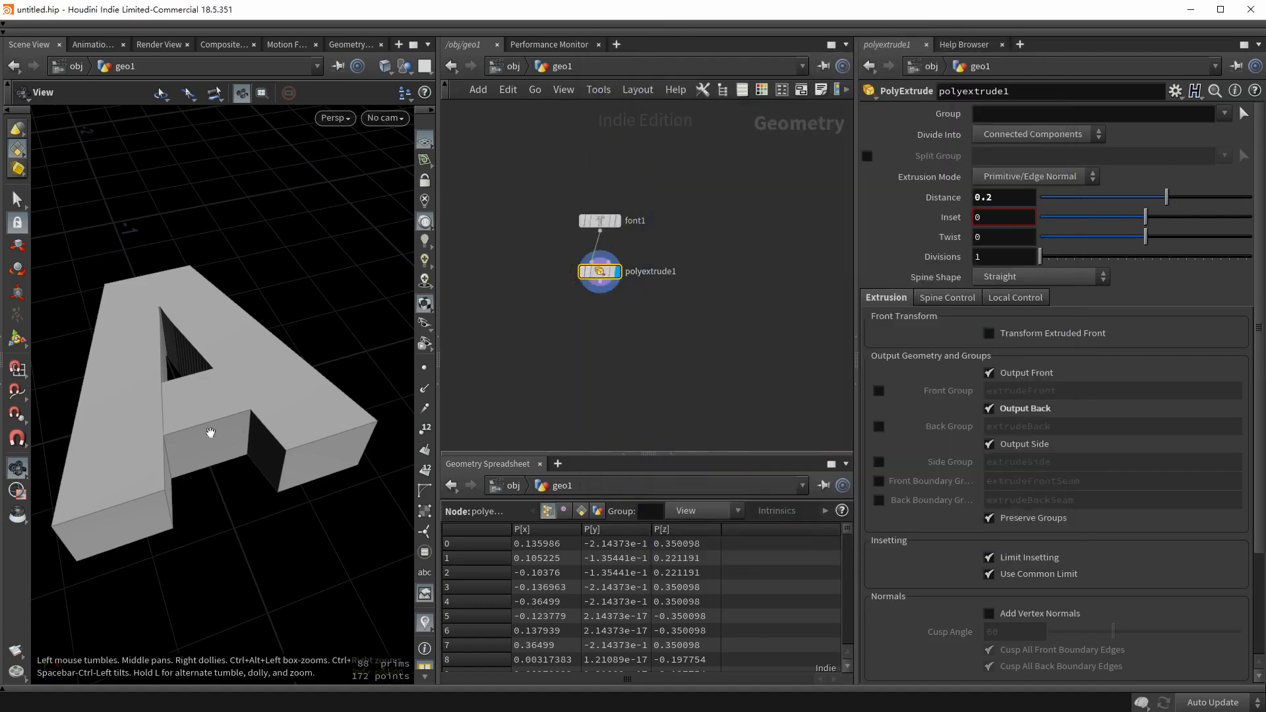
pyautogui.moveTo(231, 439); pyautogui.dragTo(234, 388)
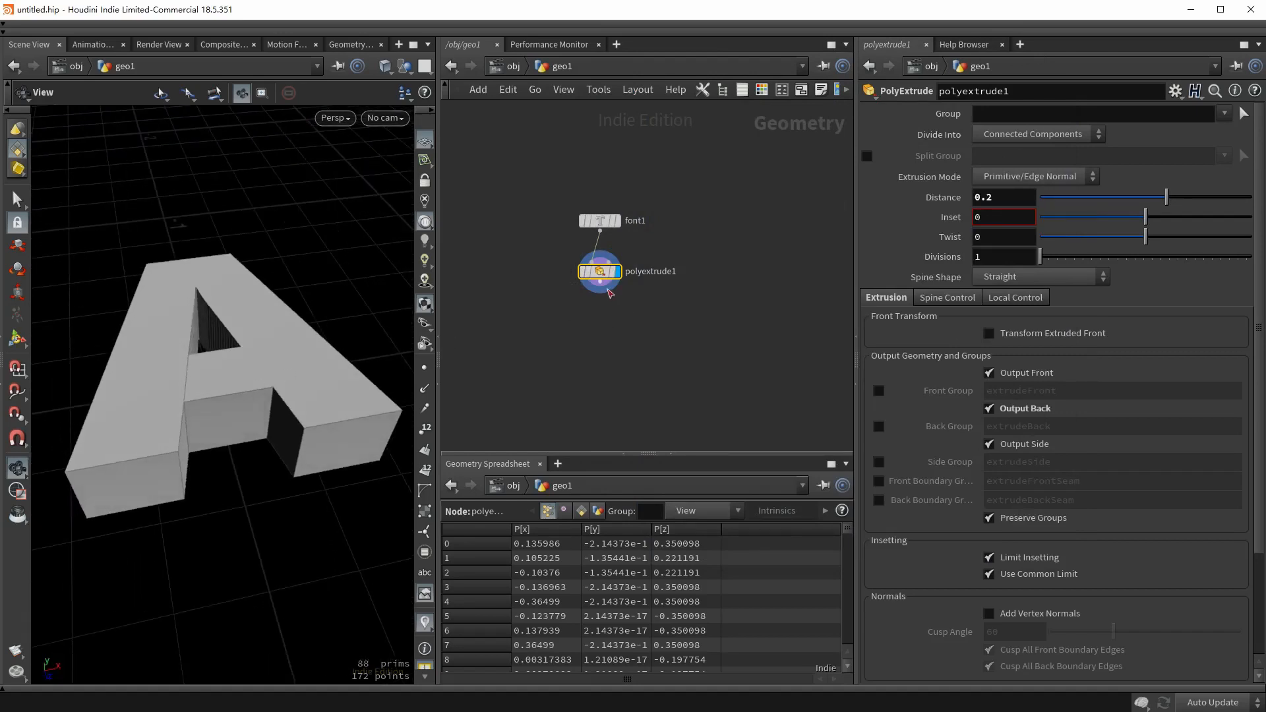
# Add a VDB from Polygons node below polyextrude1 and display its result.
pyautogui.press('Tab')
pyautogui.write('vdb from po')
pyautogui.press('Return')
pyautogui.click(600, 311)
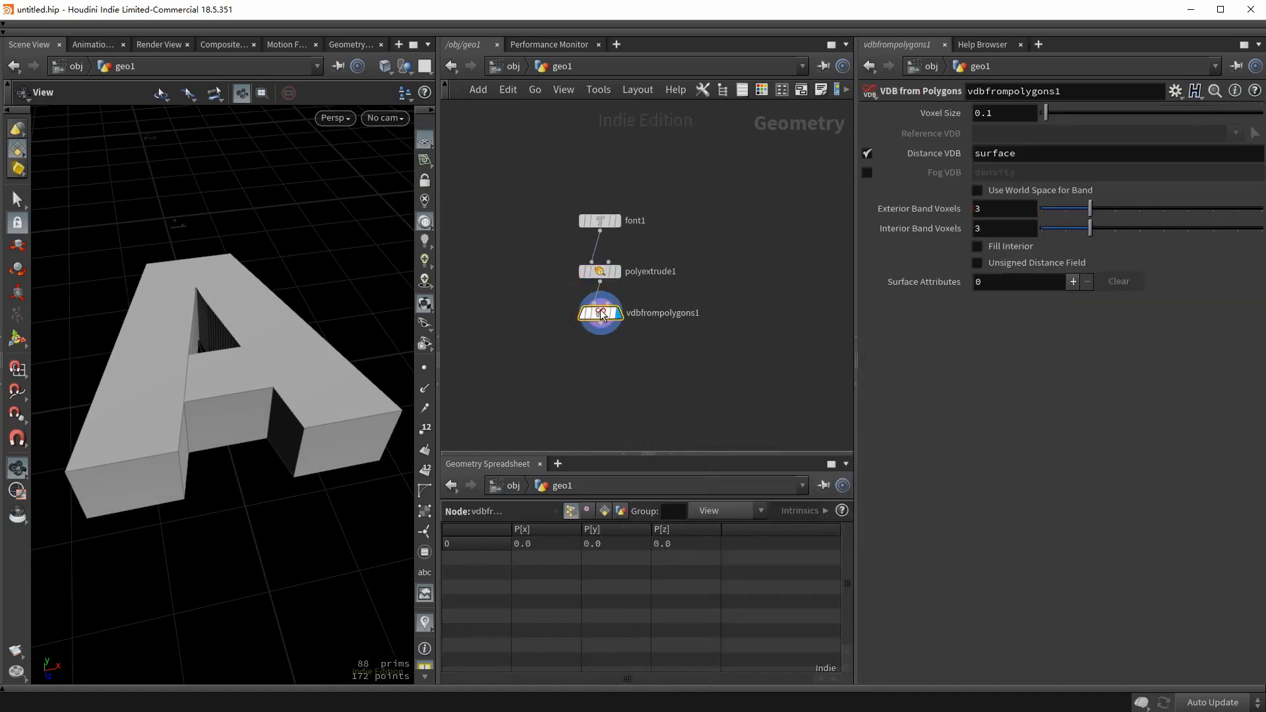
pyautogui.moveTo(220, 350); pyautogui.dragTo(303, 373)
pyautogui.moveTo(216, 391); pyautogui.dragTo(304, 423)
# Set the VDB from Polygons Voxel Size to 0.01.
pyautogui.click(986, 113)
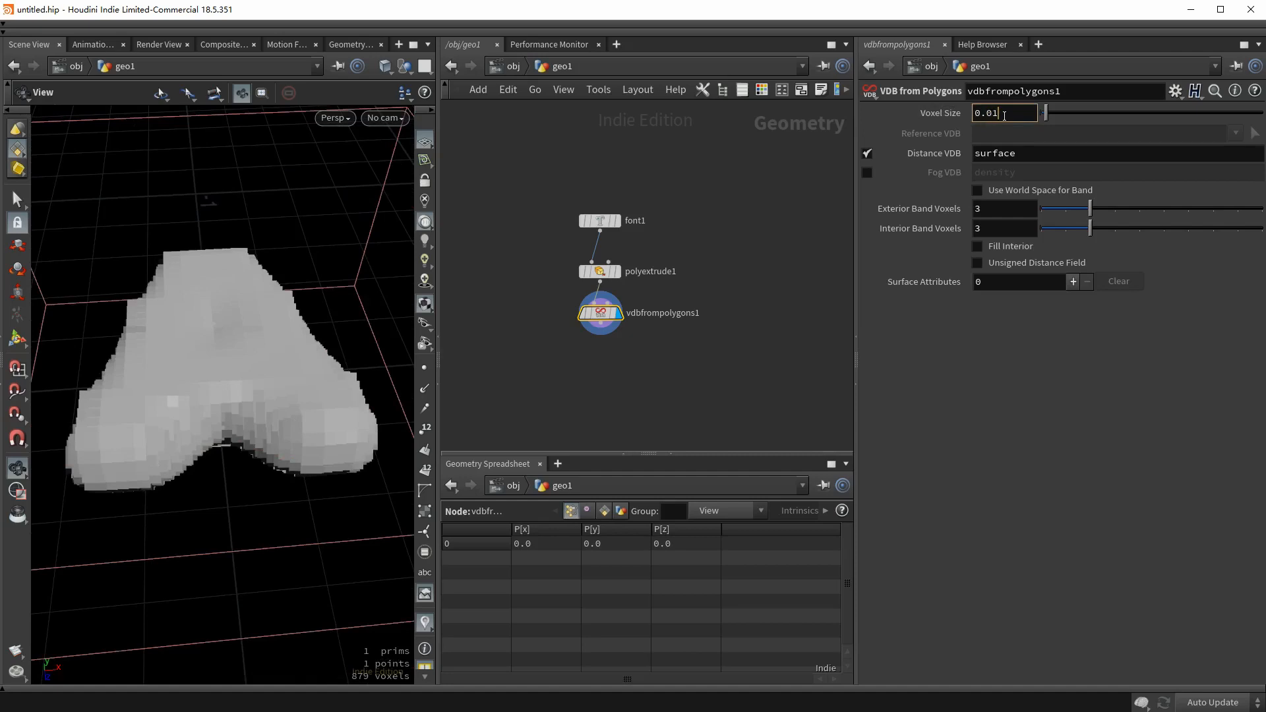
pyautogui.write('0')
pyautogui.press('Return')
pyautogui.moveTo(342, 356); pyautogui.dragTo(249, 393)
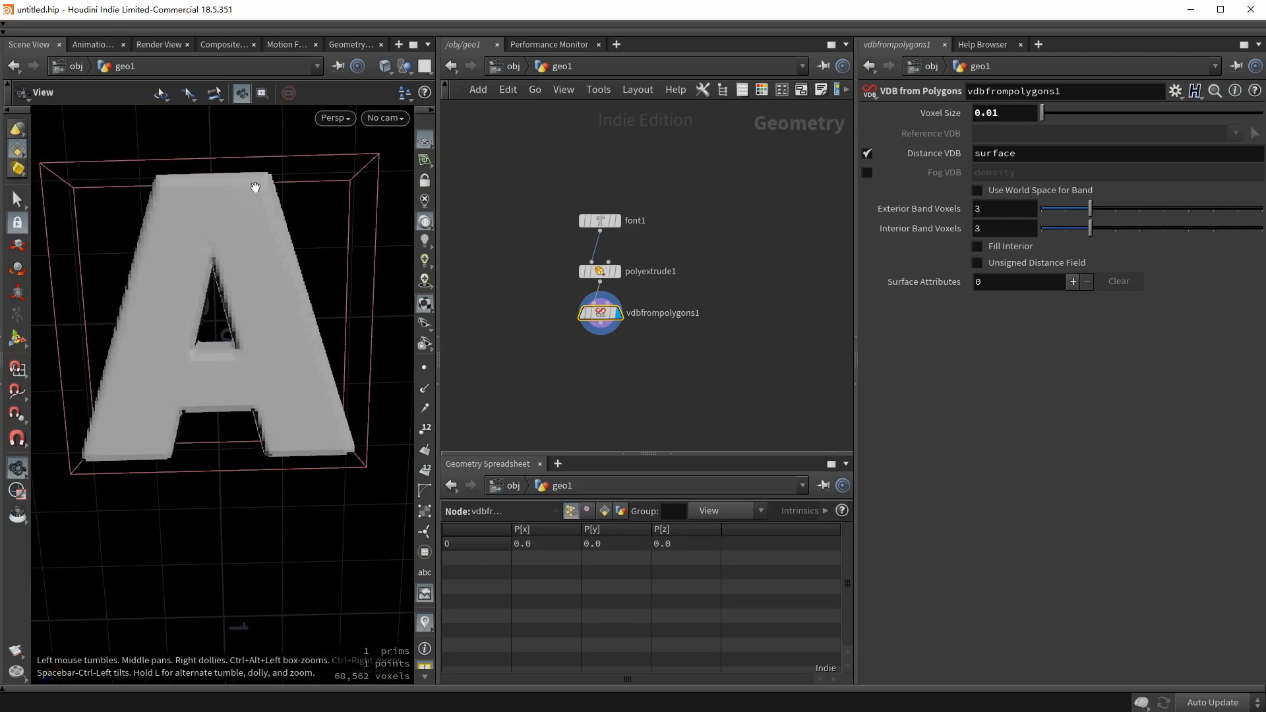
pyautogui.moveTo(290, 465); pyautogui.dragTo(236, 424)
# Add a VDB Smooth SDF node below vdbfrompolygons1.
pyautogui.press('Tab')
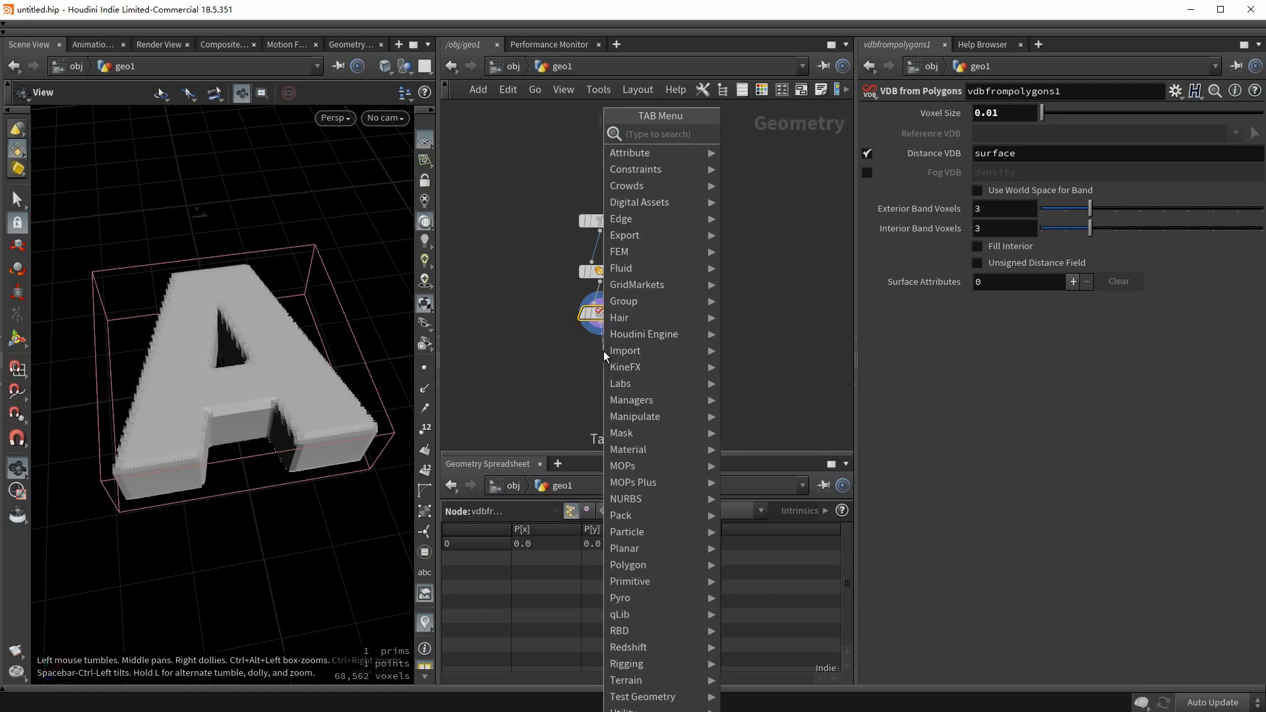
pyautogui.write('vdbsmo')
pyautogui.press('Down')
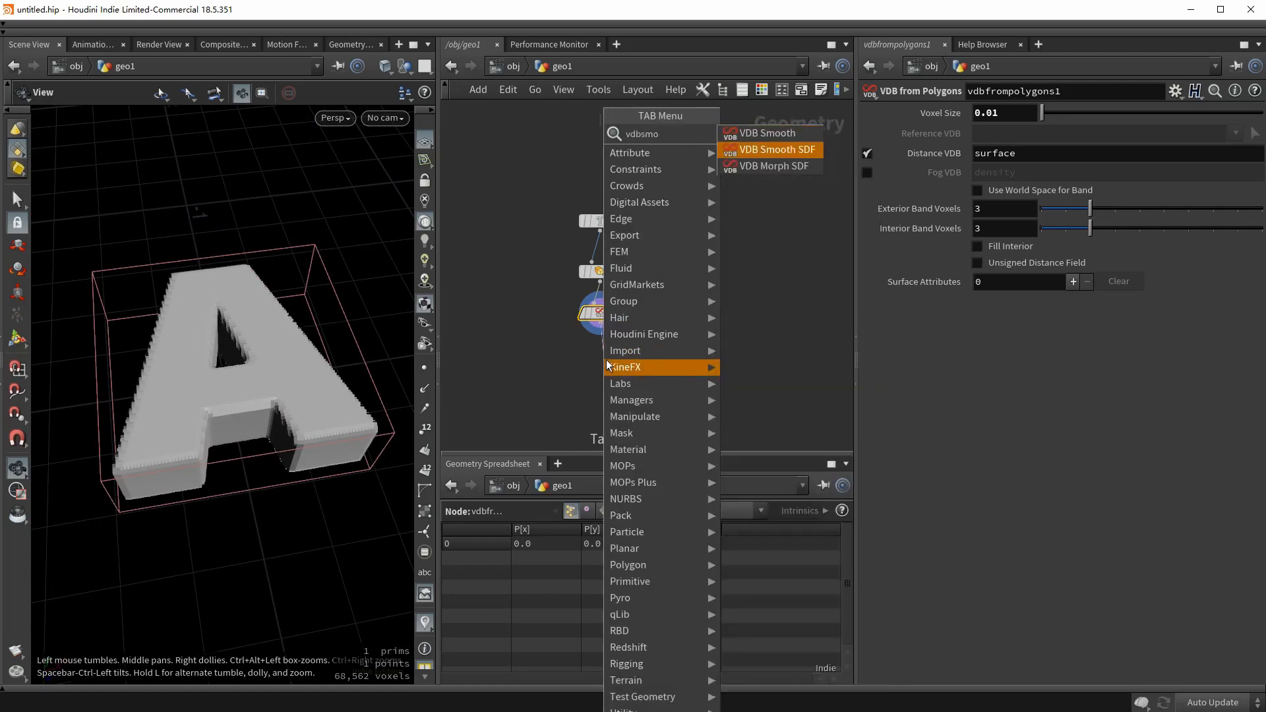
pyautogui.press('Return')
pyautogui.click(607, 364)
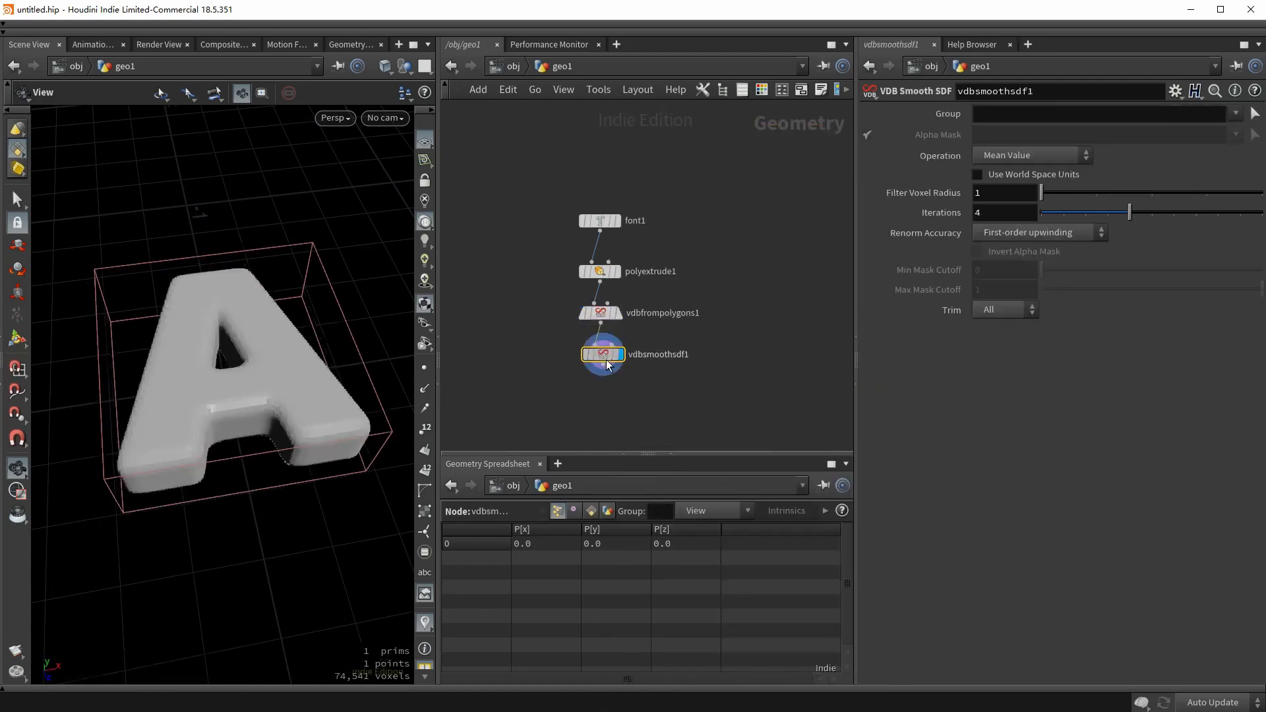
# Set the VDB Smooth SDF Filter Voxel Radius to 3 and Iterations to 7.
pyautogui.moveTo(1042, 192); pyautogui.dragTo(1160, 190)
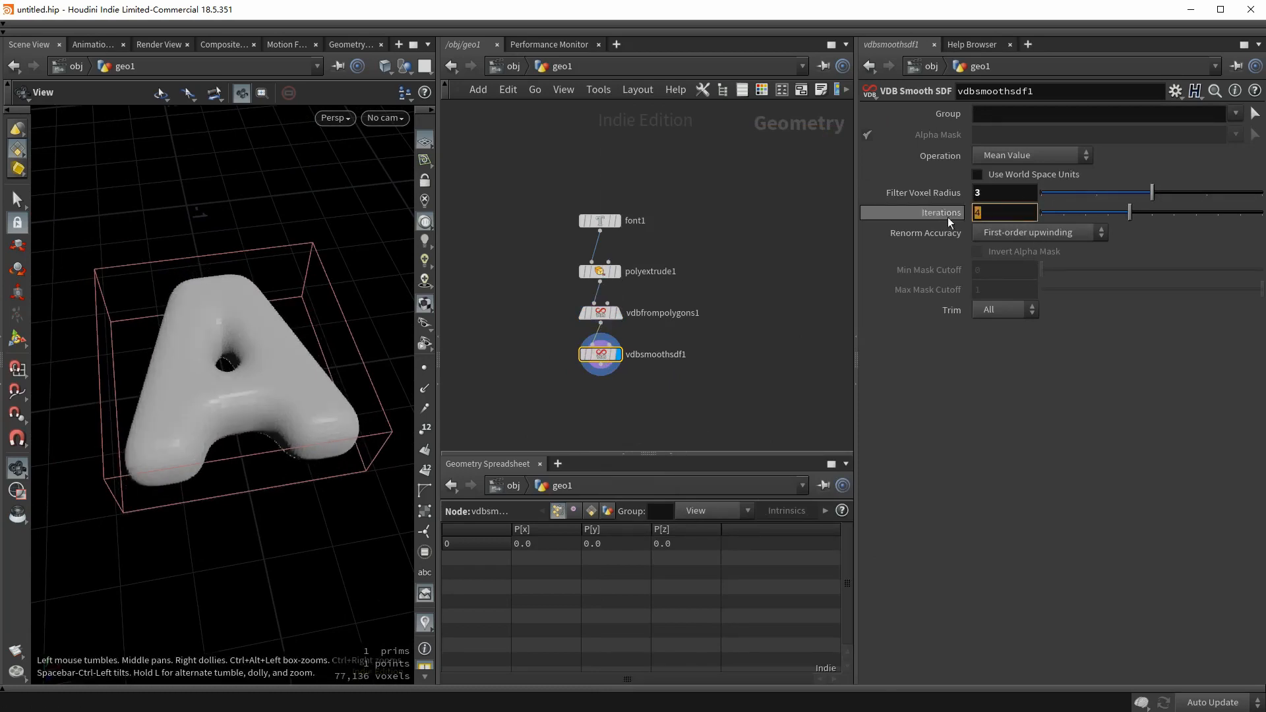
pyautogui.write('7')
pyautogui.press('Return')
pyautogui.moveTo(232, 416); pyautogui.dragTo(139, 446)
# Add a VDB Reshape SDF node below vdbsmoothsdf1 and display its result.
pyautogui.click(590, 205)
pyautogui.click(592, 205)
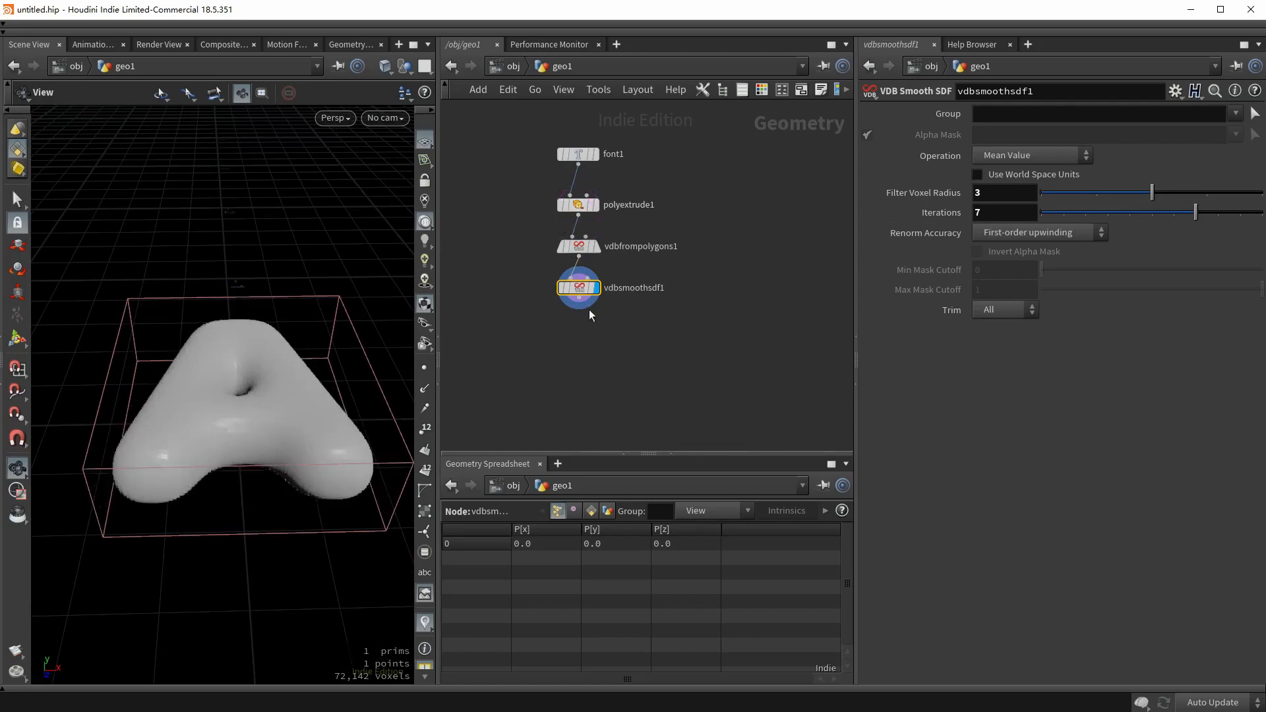
pyautogui.press('Tab')
pyautogui.write('vdb resh')
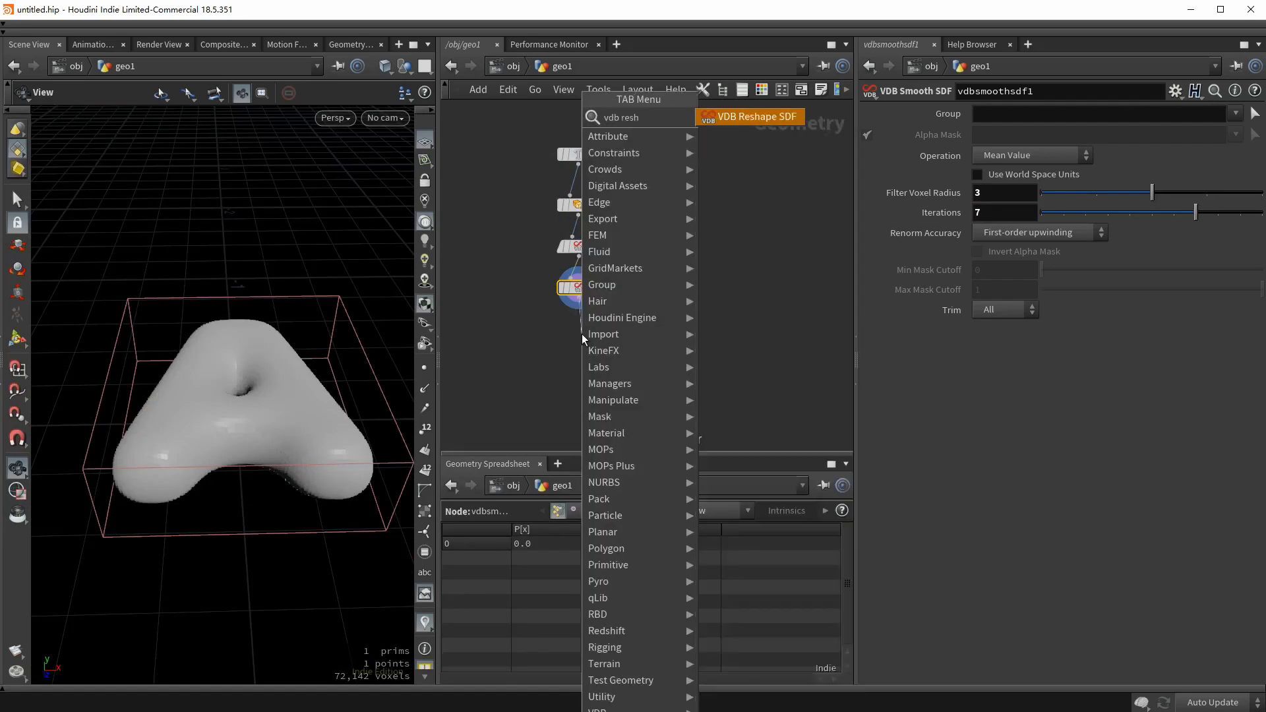
pyautogui.press('Return')
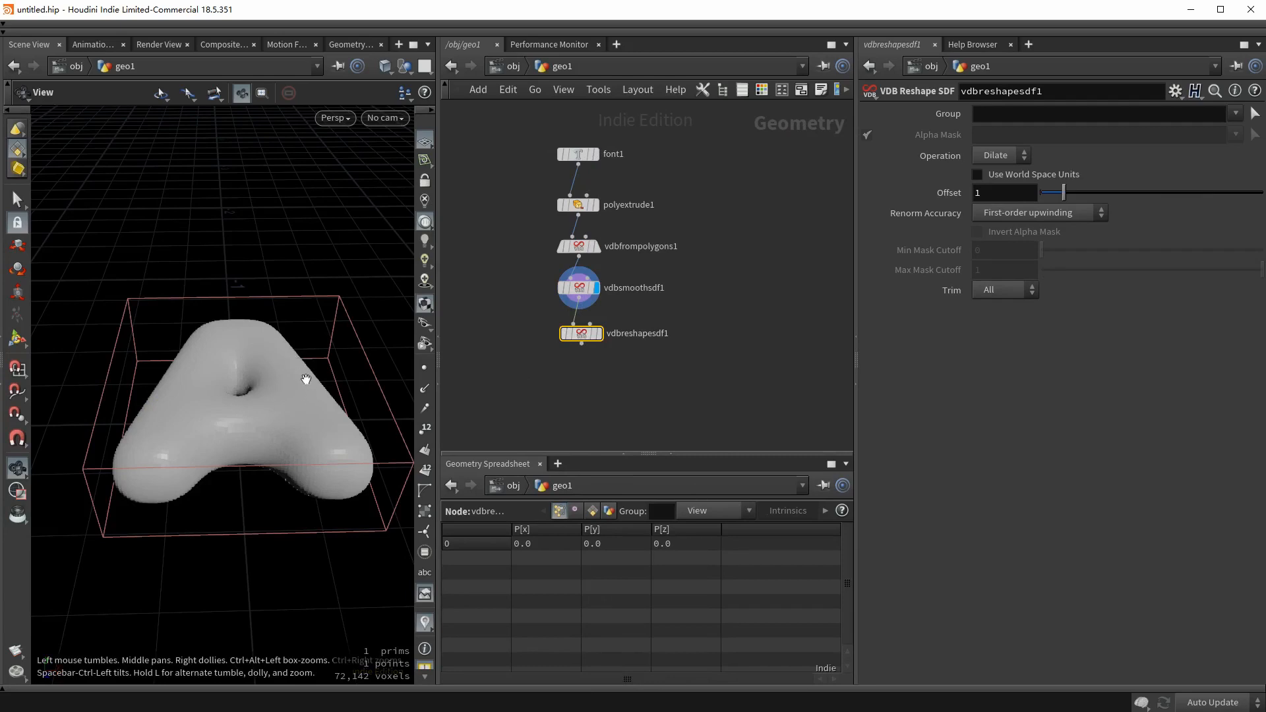
pyautogui.click(600, 334)
pyautogui.moveTo(261, 398); pyautogui.dragTo(261, 404)
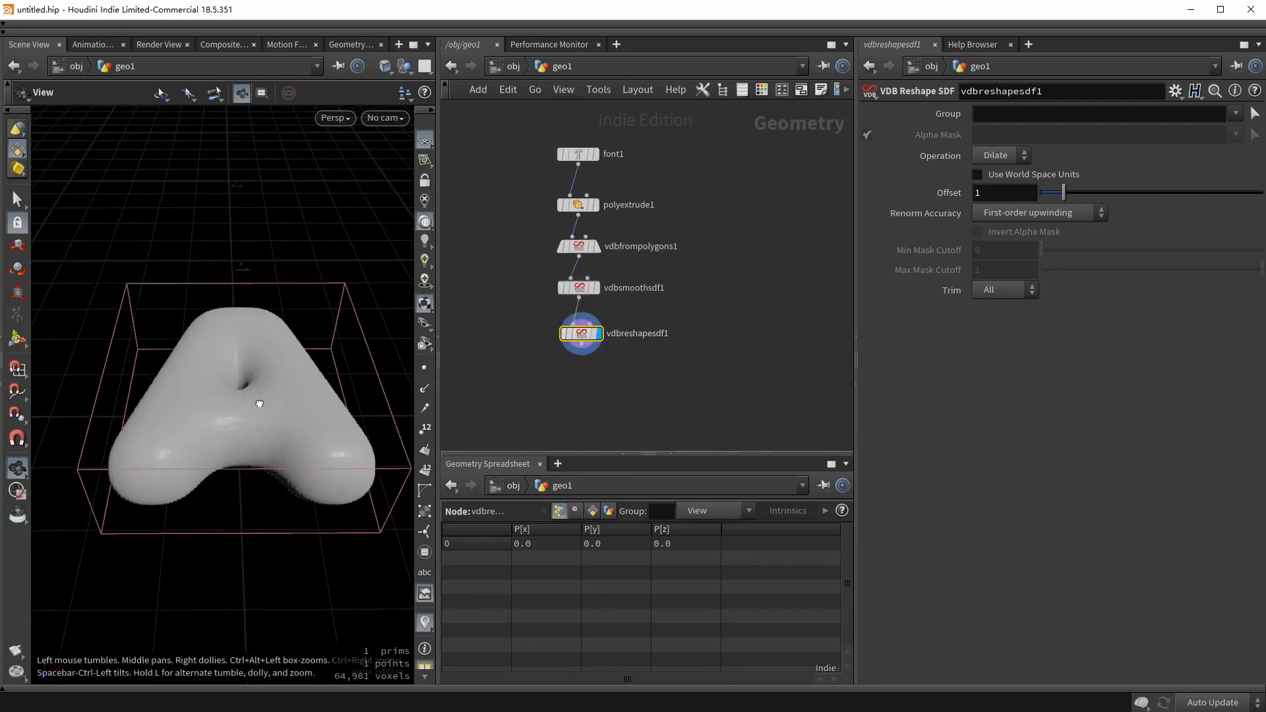
# Add a Convert VDB node below vdbreshapesdf1 and set Convert To to Polygons.
pyautogui.moveTo(595, 366); pyautogui.dragTo(601, 314, button='middle')
pyautogui.click(588, 293)
pyautogui.click(588, 330)
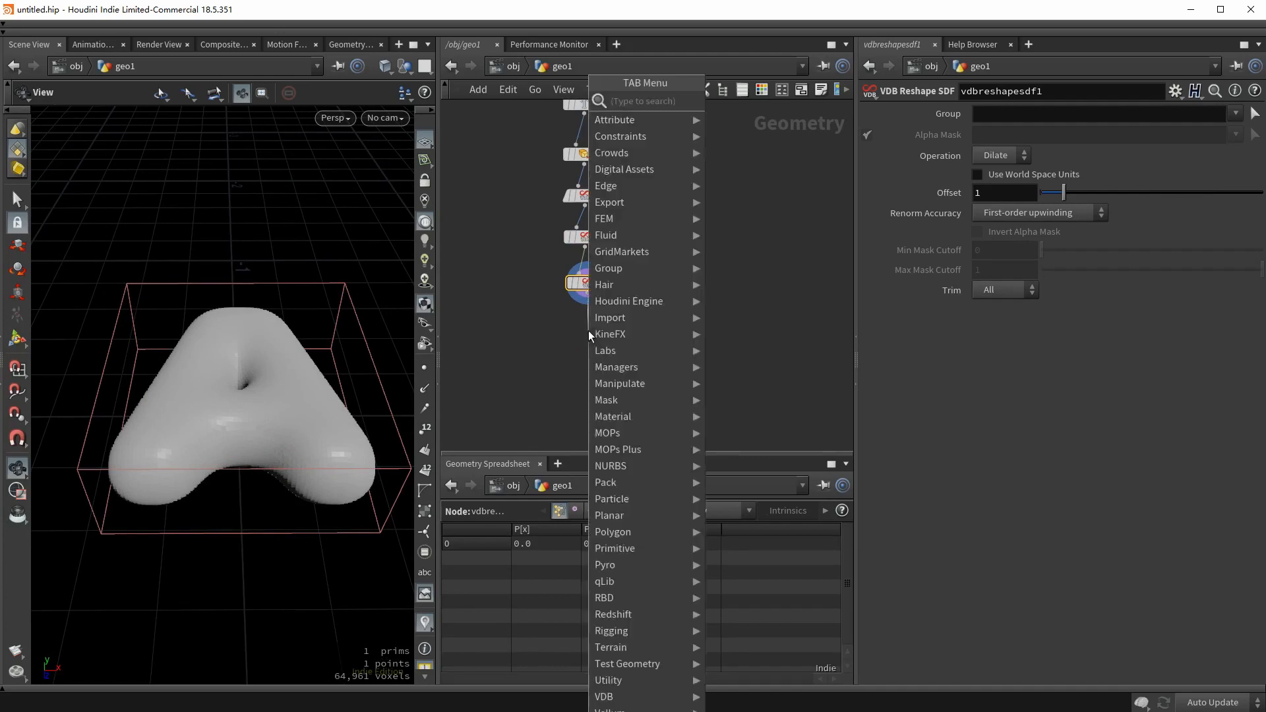
pyautogui.write('convert vdb')
pyautogui.press('Return')
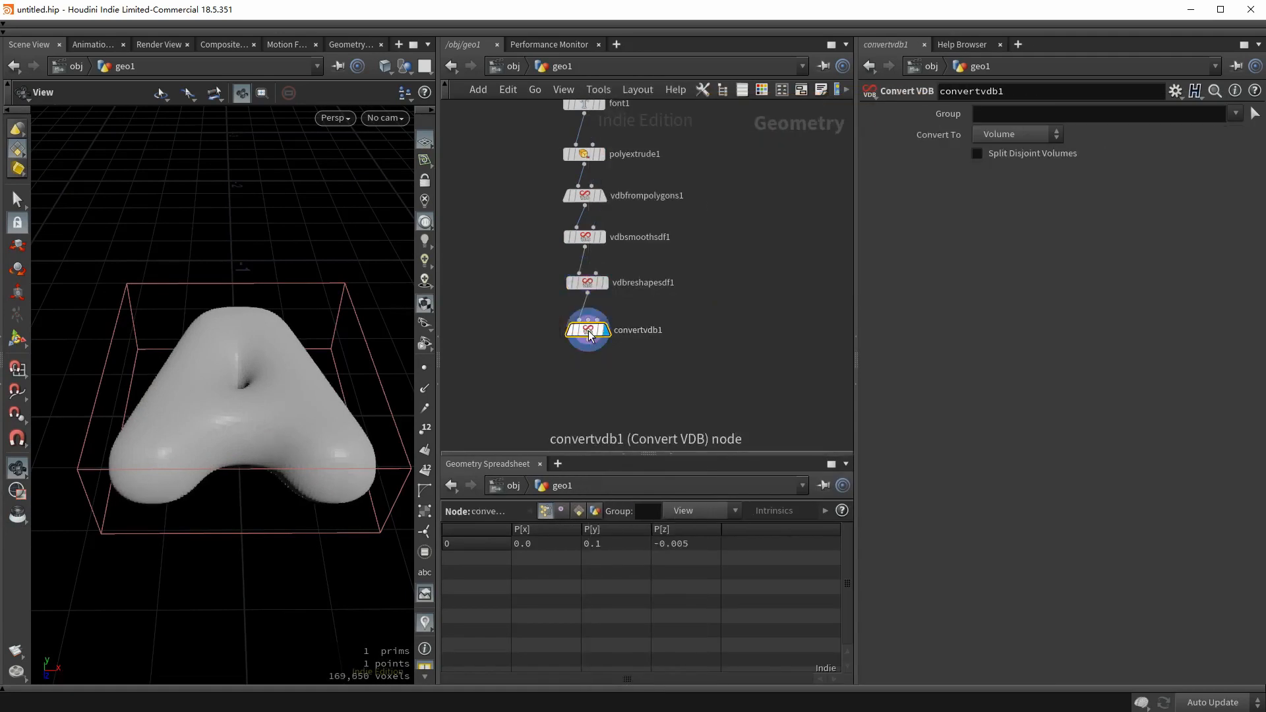
pyautogui.click(991, 135)
pyautogui.click(998, 181)
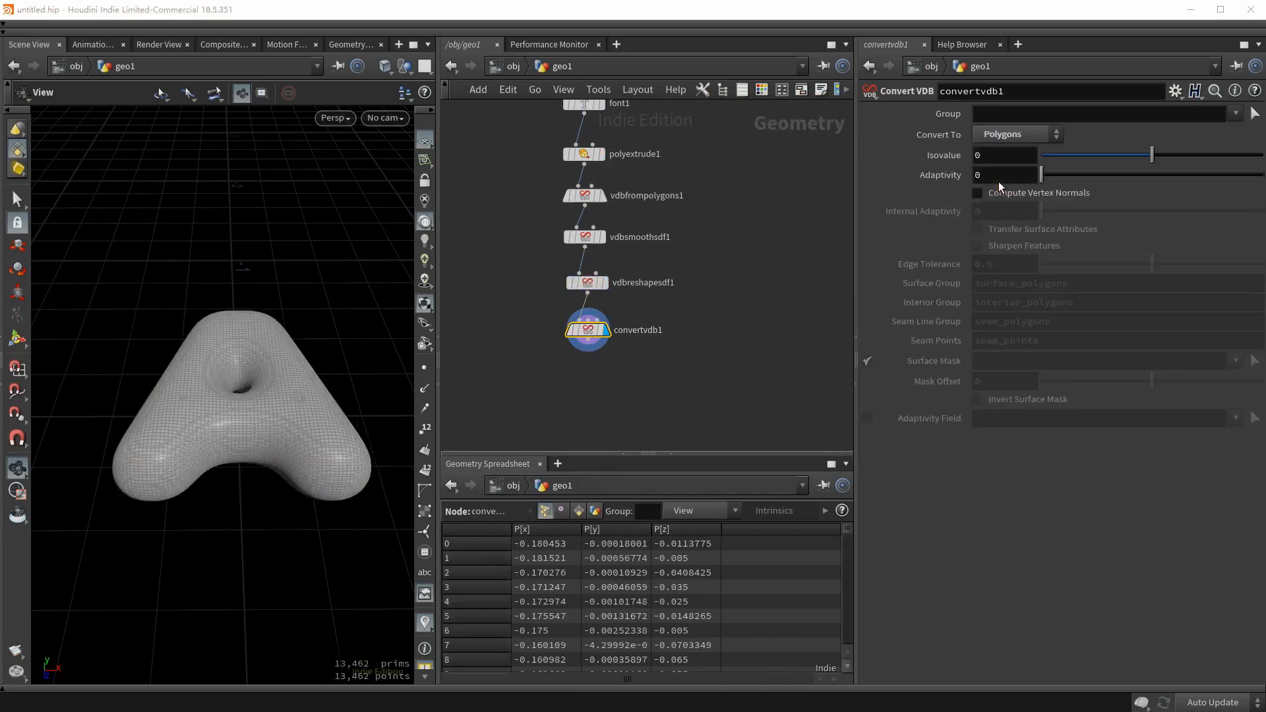
pyautogui.moveTo(359, 415); pyautogui.dragTo(248, 387)
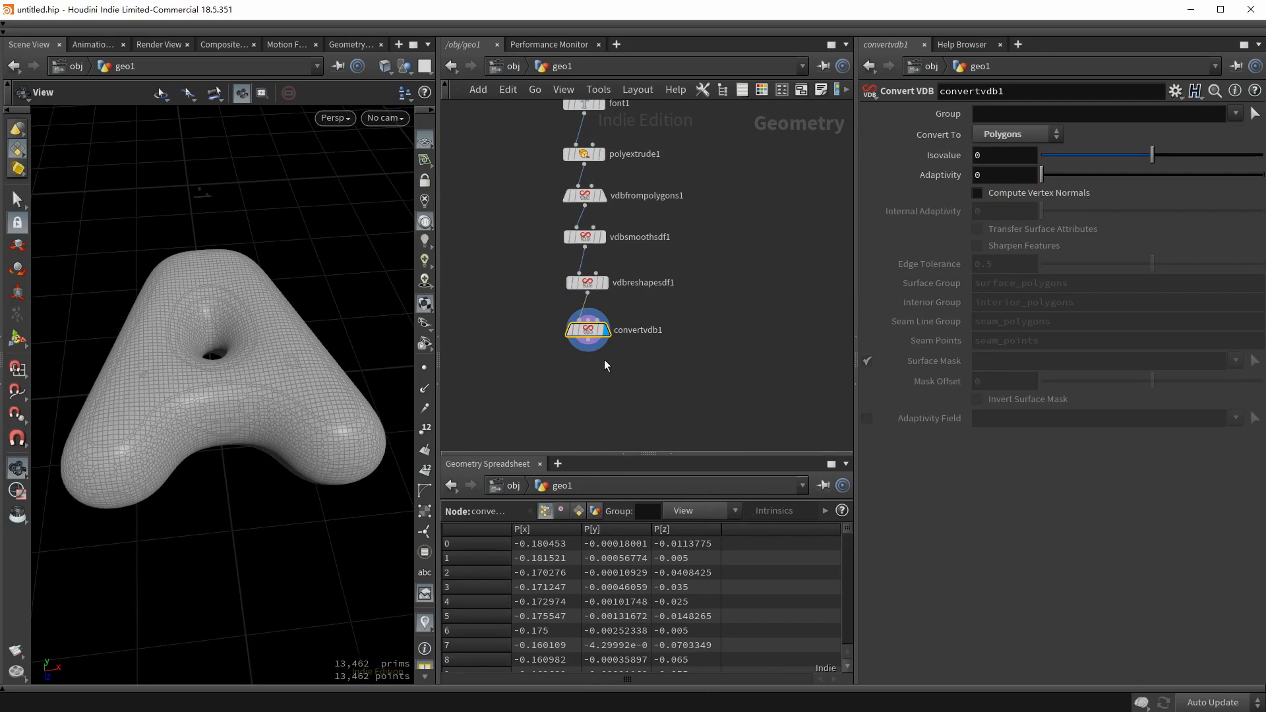
# Add a Labs Instant Meshes node below convertvdb1.
pyautogui.click(588, 340)
pyautogui.press('Tab')
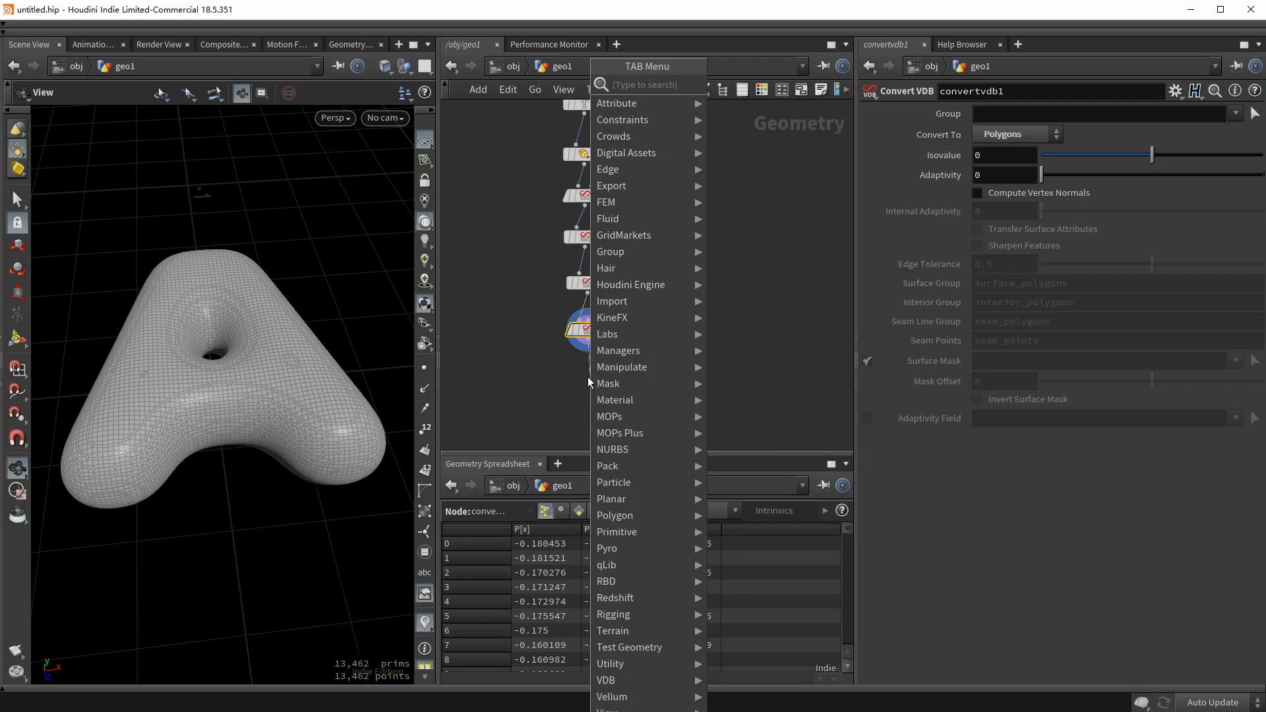
pyautogui.write('instan')
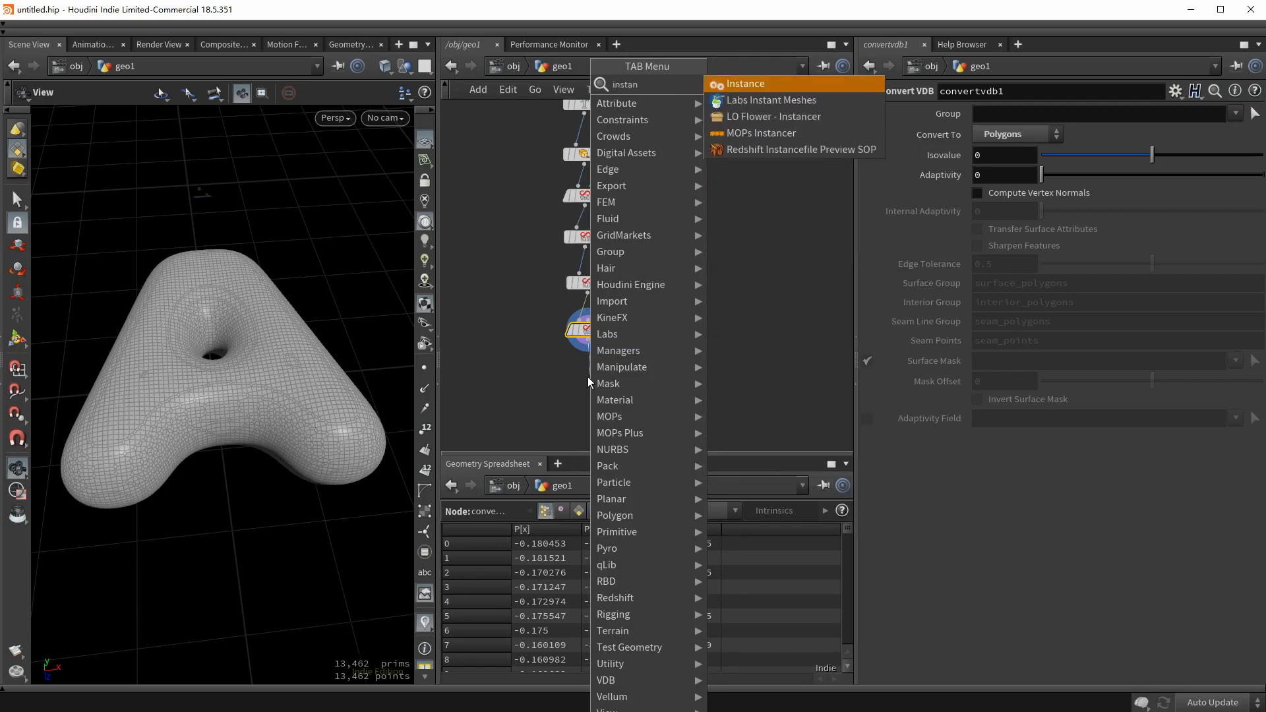
pyautogui.click(740, 101)
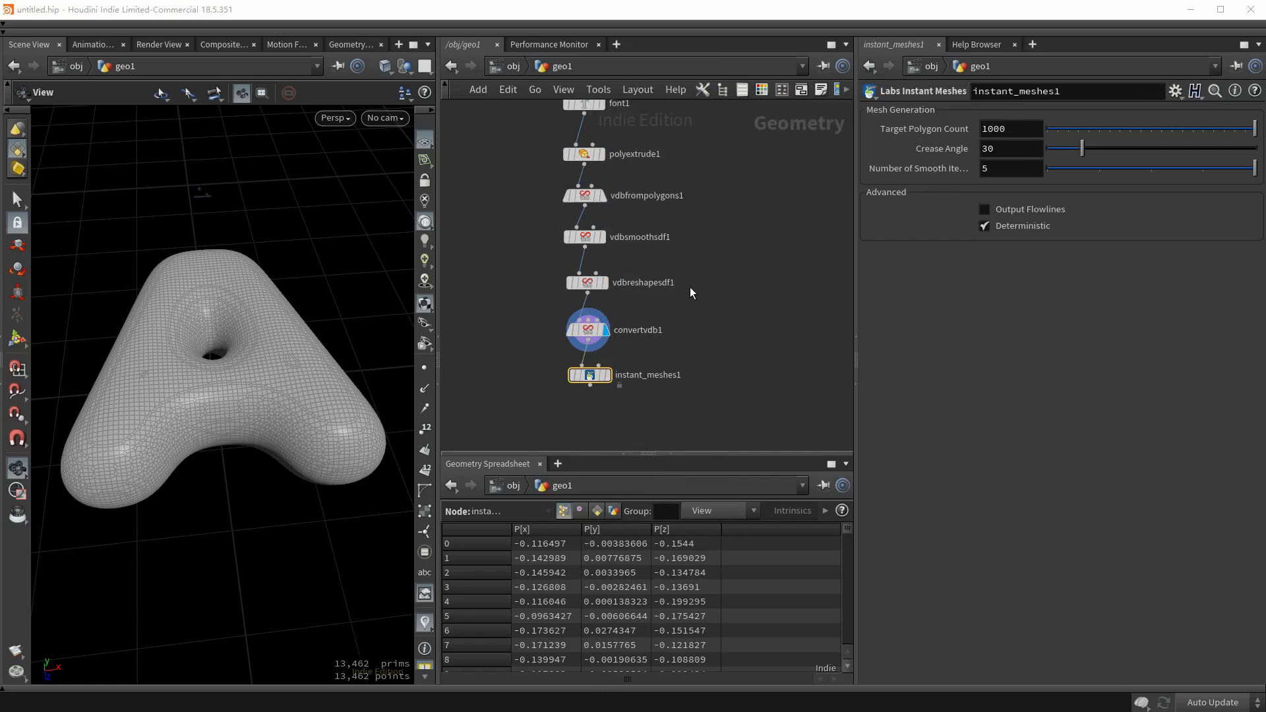
# Add the SideFX Labs shelf to the shelf set and close the SideFX Labs update dialog without updating.
pyautogui.click(441, 24)
pyautogui.click(439, 44)
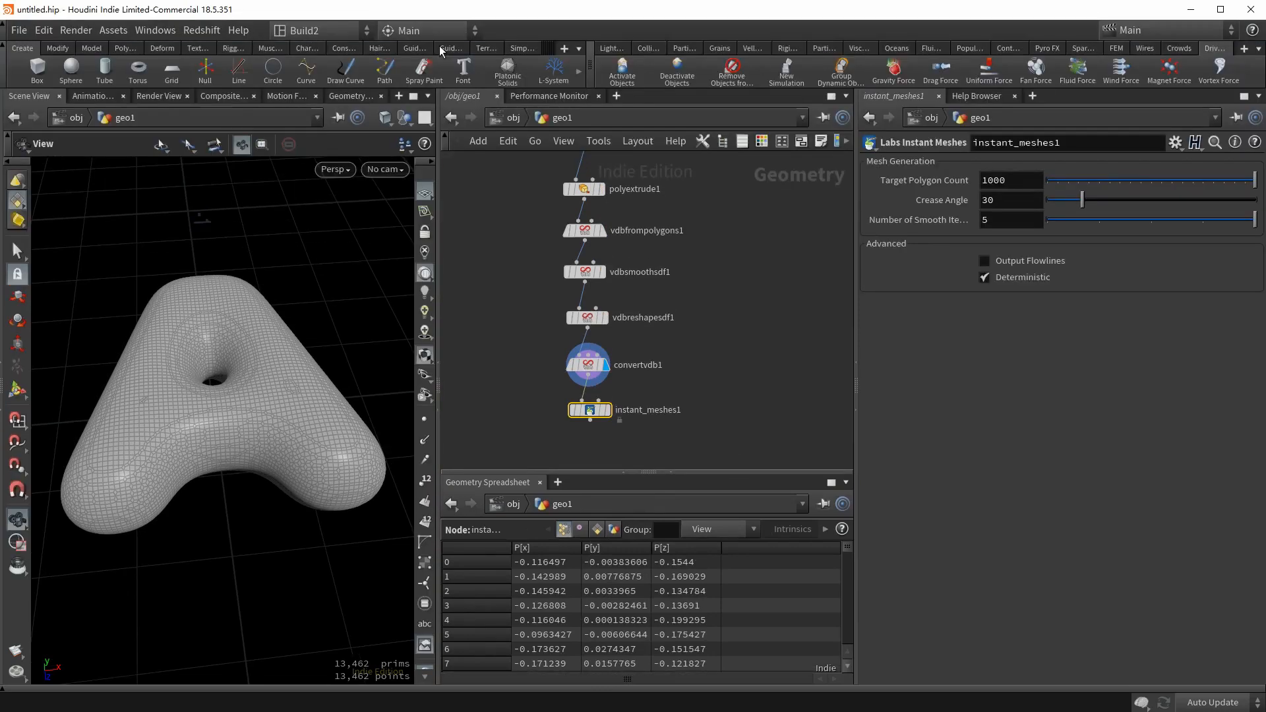
pyautogui.click(572, 52)
pyautogui.moveTo(583, 111)
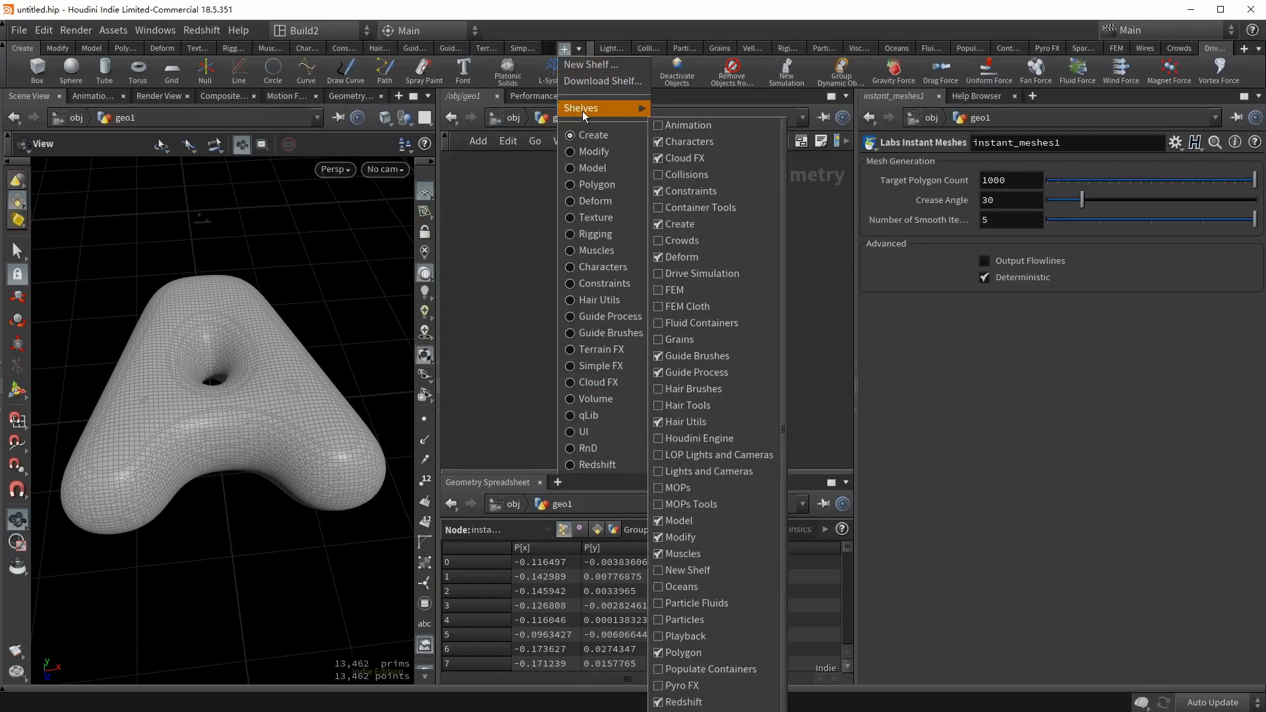
pyautogui.scroll(-3, 686, 283)
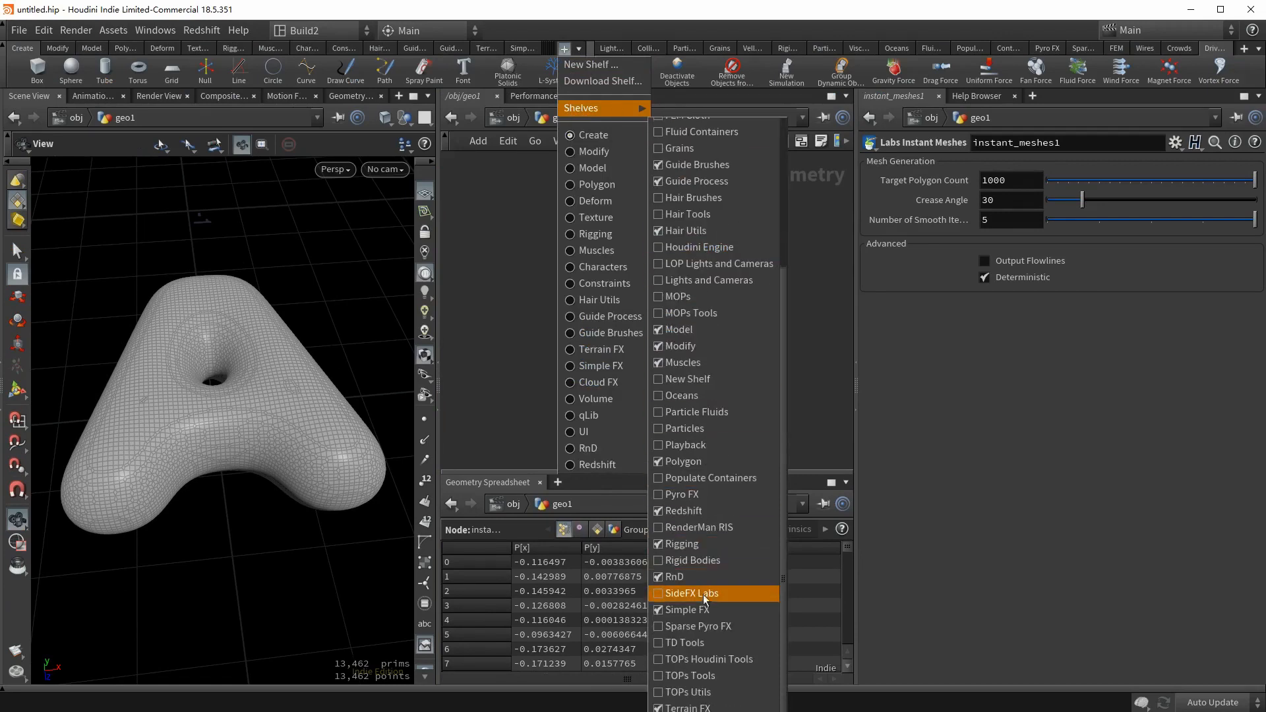
pyautogui.click(674, 597)
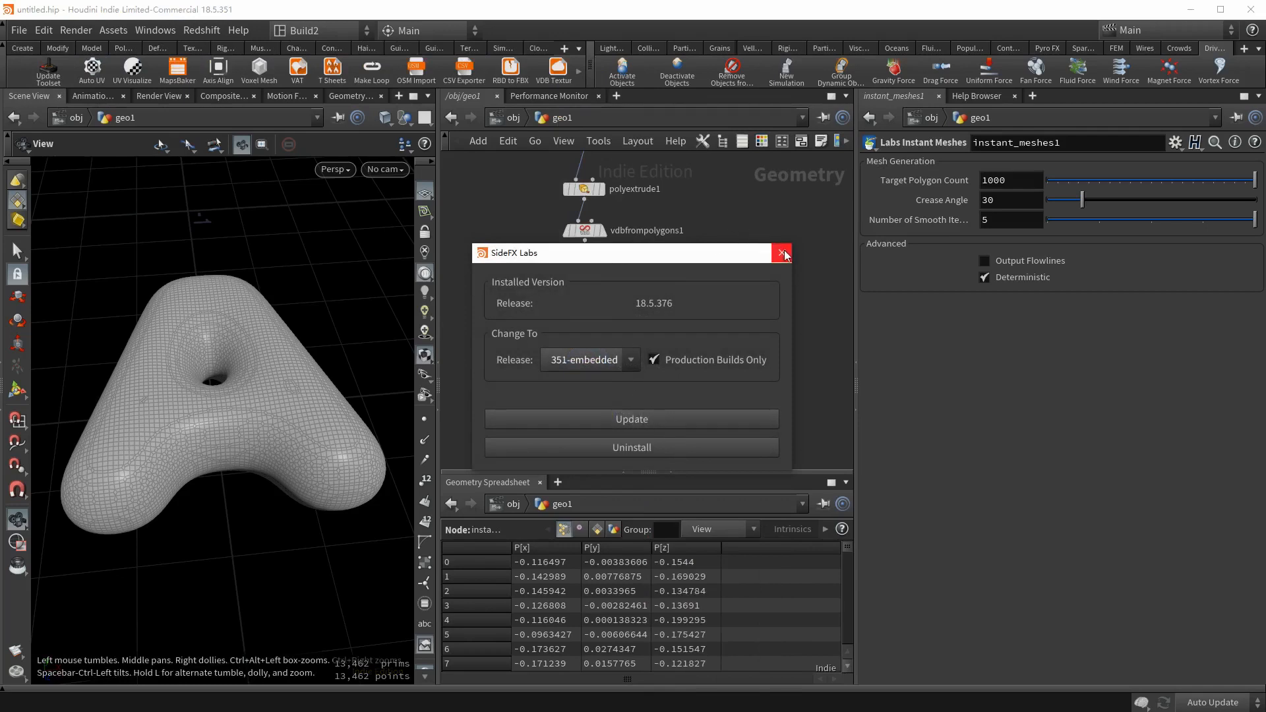
pyautogui.click(782, 253)
# Display the instant_meshes1 result and set its Target Polygon Count to 5000.
pyautogui.click(604, 410)
pyautogui.moveTo(270, 399); pyautogui.dragTo(172, 399)
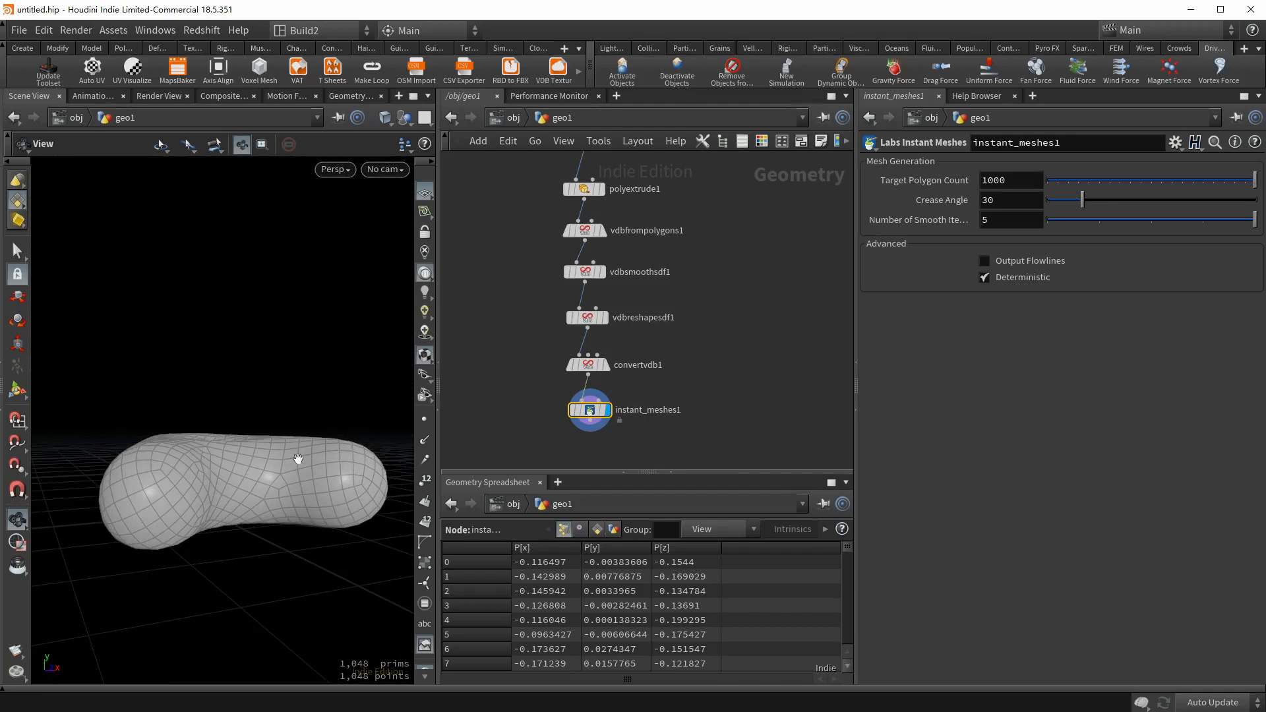
pyautogui.moveTo(298, 459); pyautogui.dragTo(299, 445)
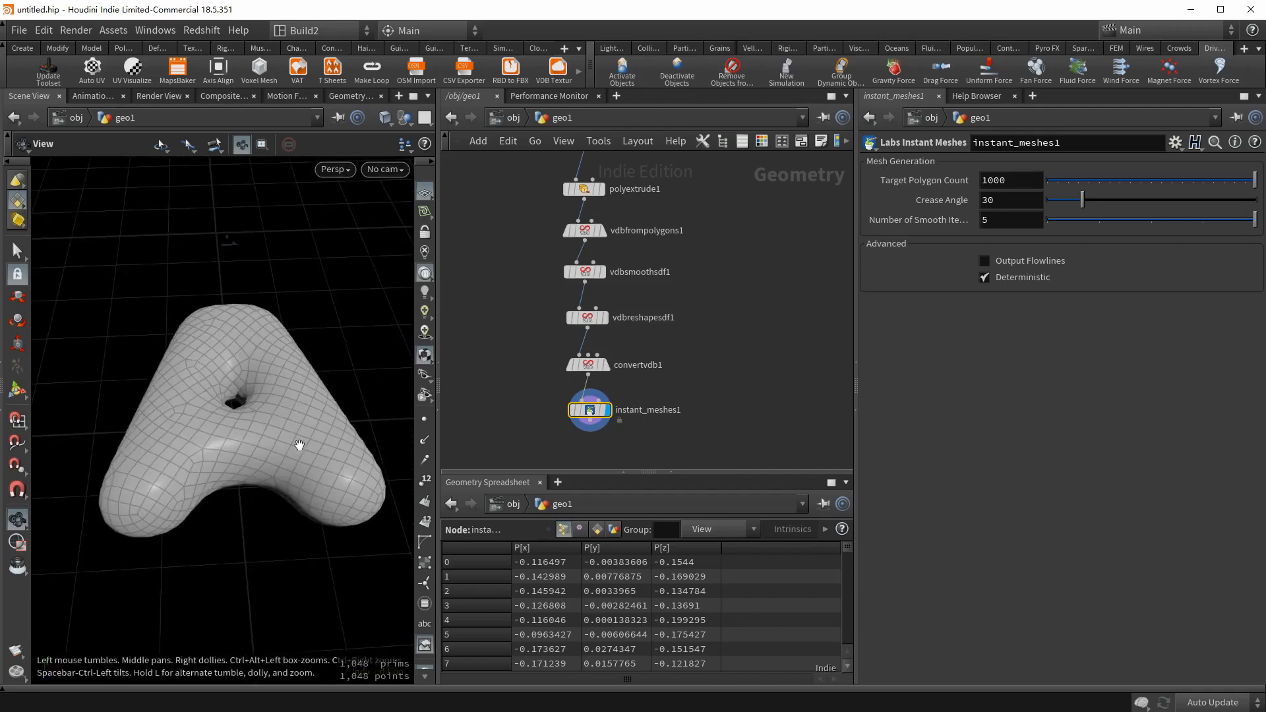
pyautogui.doubleClick(984, 180)
pyautogui.write('5000')
pyautogui.press('Return')
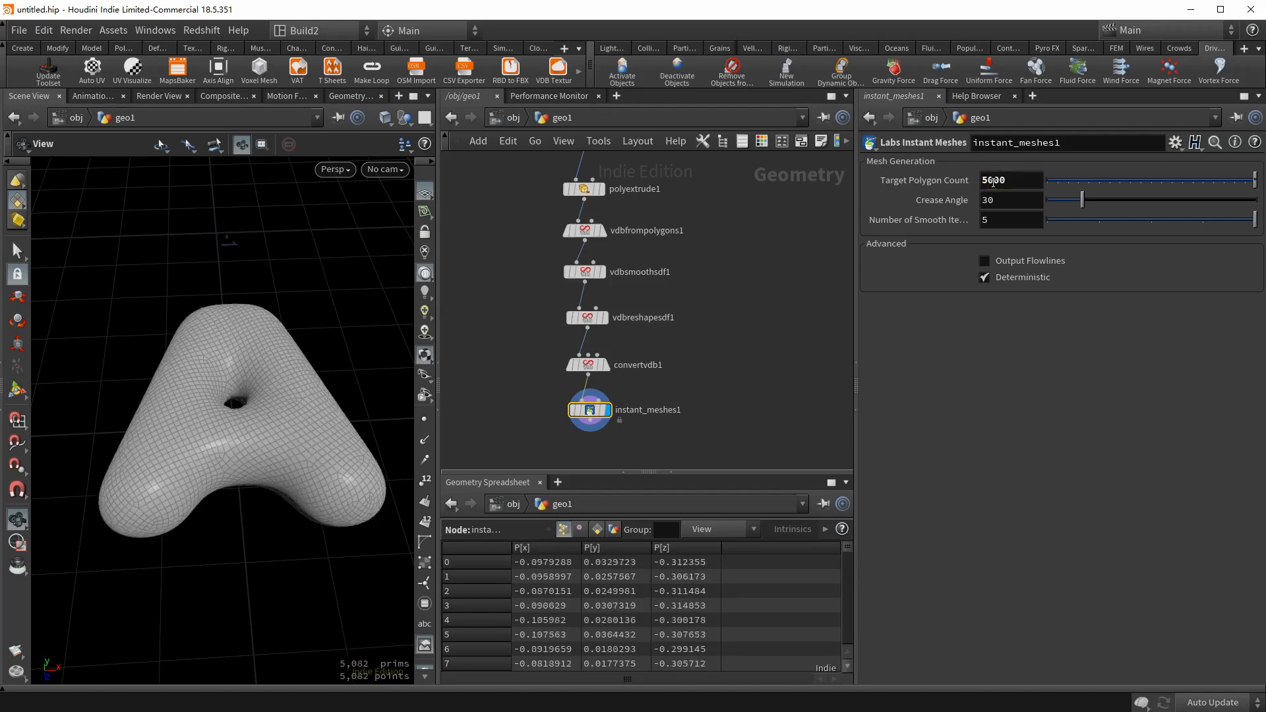
pyautogui.moveTo(316, 418); pyautogui.dragTo(196, 467)
# Add a Mask by Feature node below instant_meshes1 and display its result.
pyautogui.scroll(3, 594, 345)
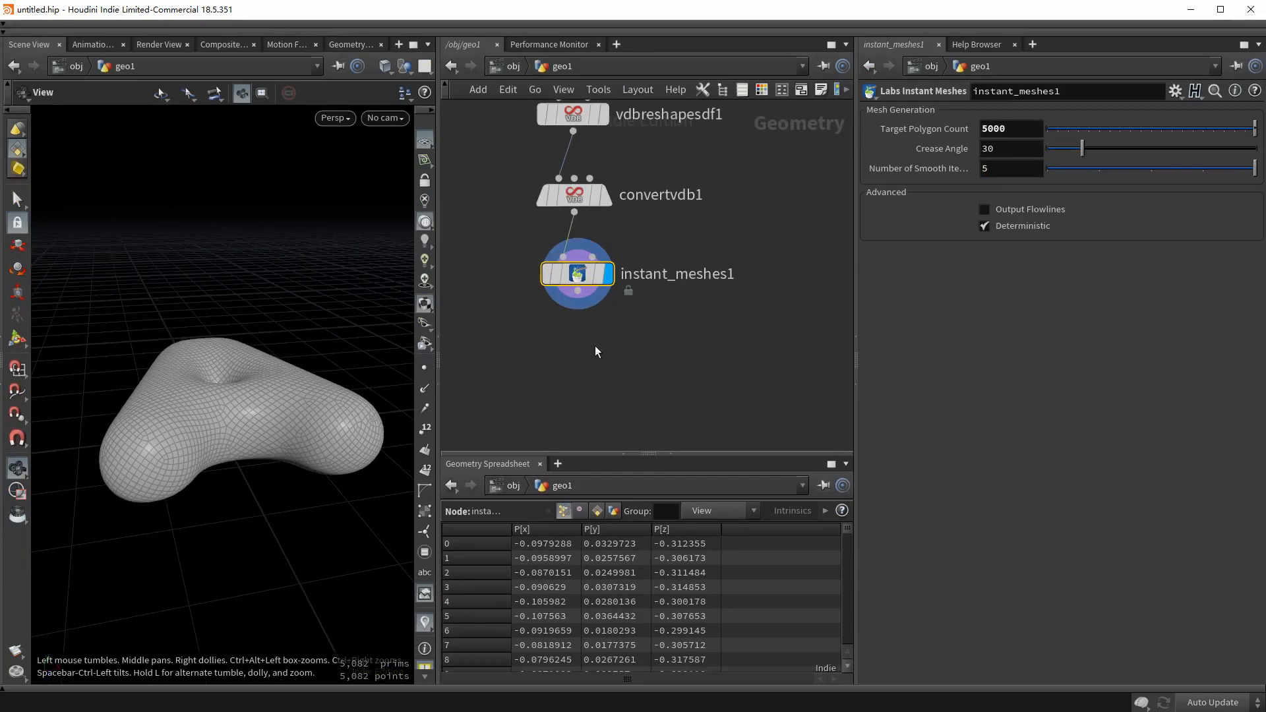
pyautogui.moveTo(594, 345); pyautogui.dragTo(608, 293, button='middle')
pyautogui.click(595, 244)
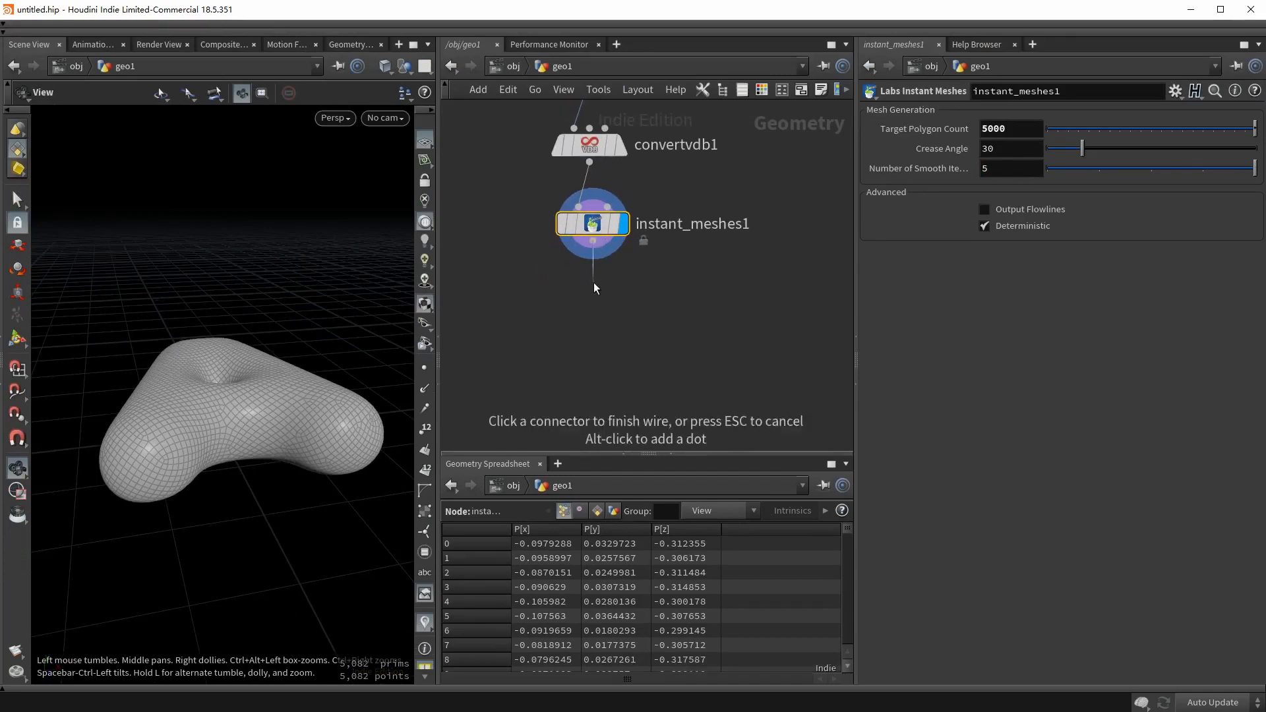
pyautogui.press('Tab')
pyautogui.write('maskb')
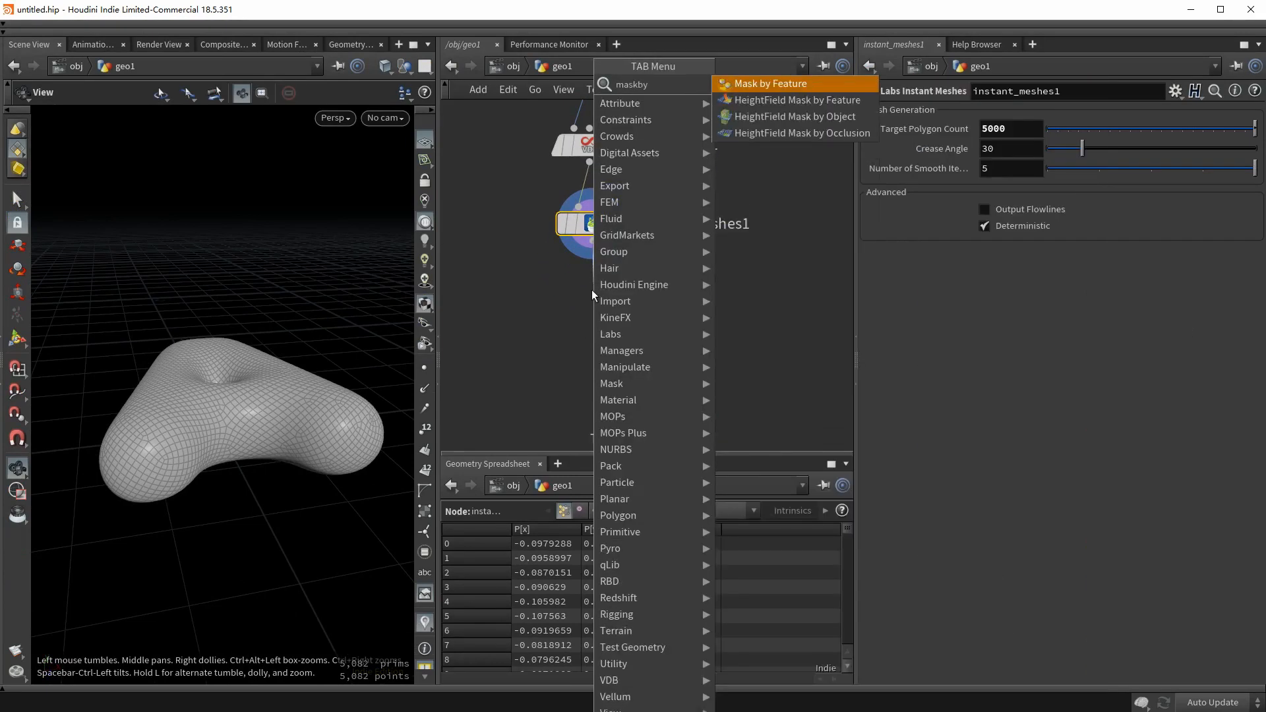
pyautogui.press('Return')
pyautogui.click(592, 290)
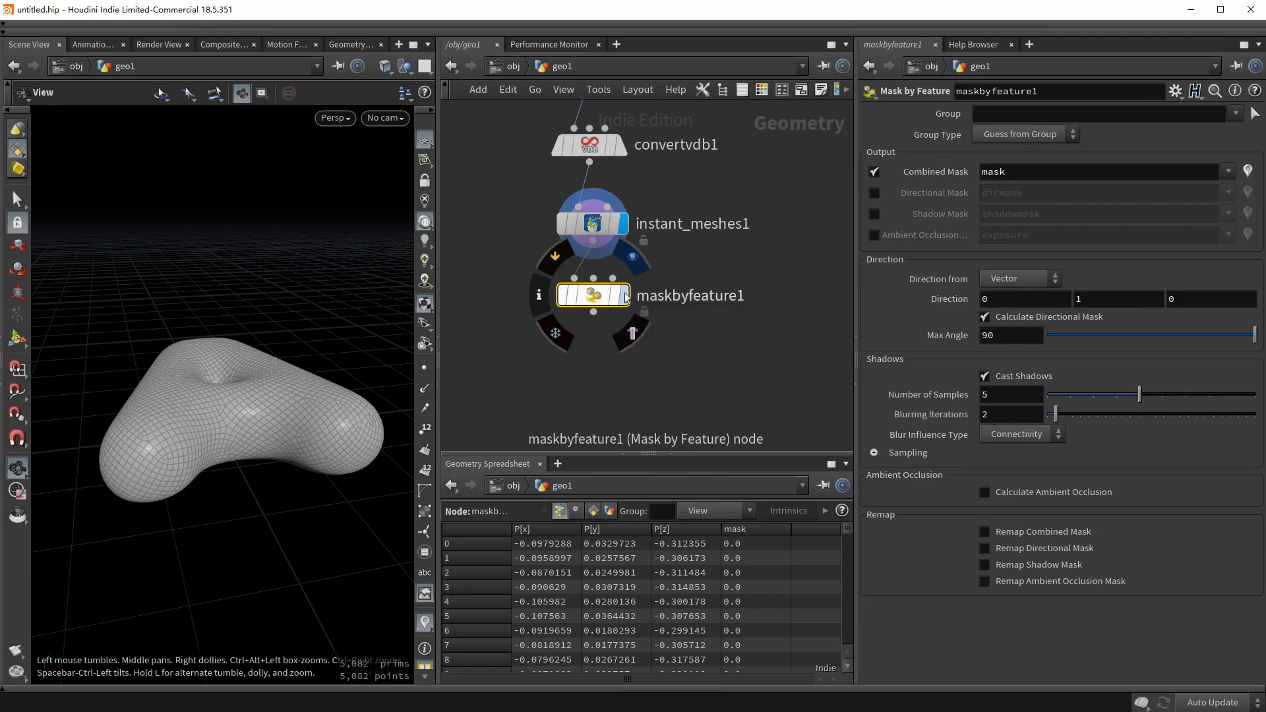
pyautogui.click(629, 302)
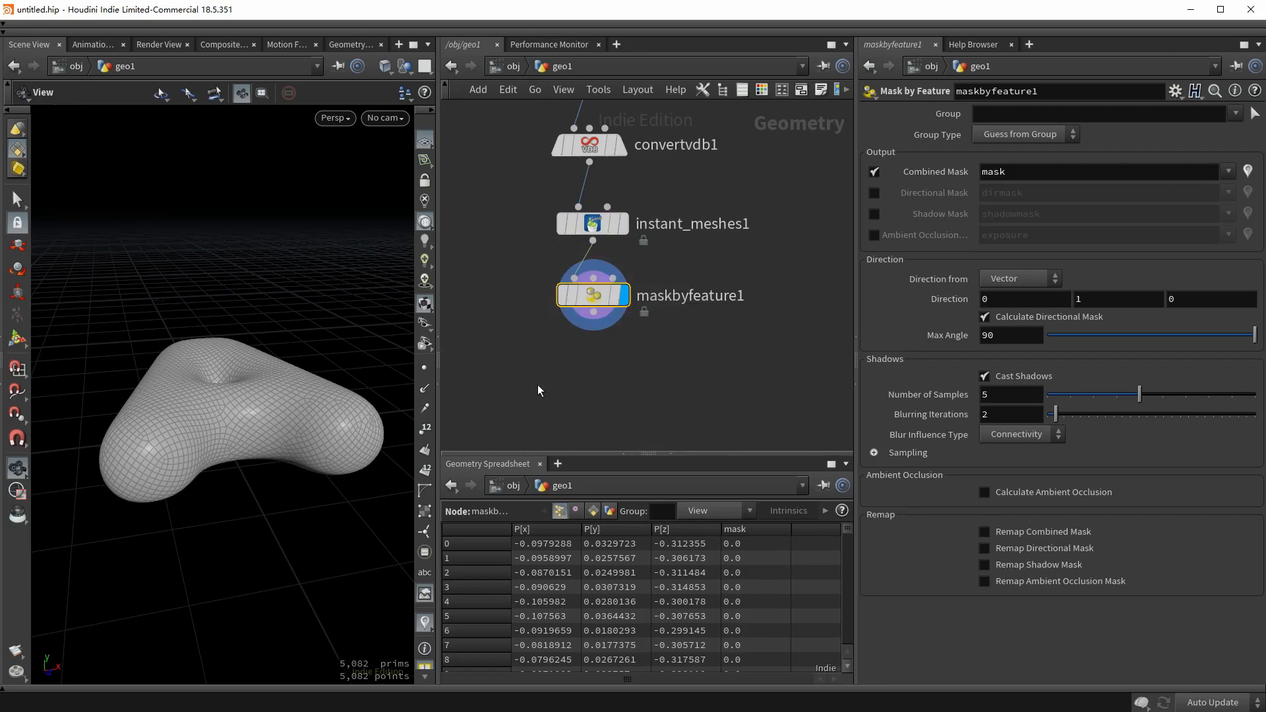
# Show the Mask by Feature colouring in the viewport and examine the mask's coverage from above, below and the side.
pyautogui.moveTo(257, 389); pyautogui.dragTo(272, 420)
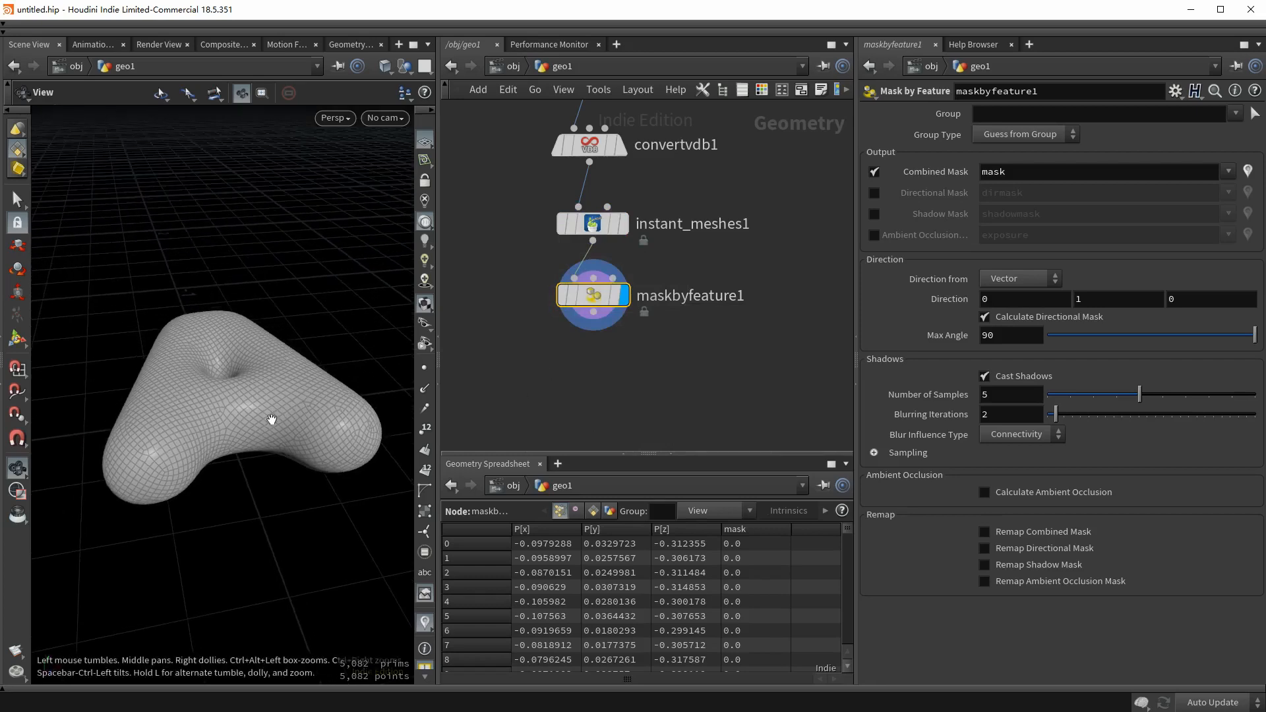
pyautogui.press('Return')
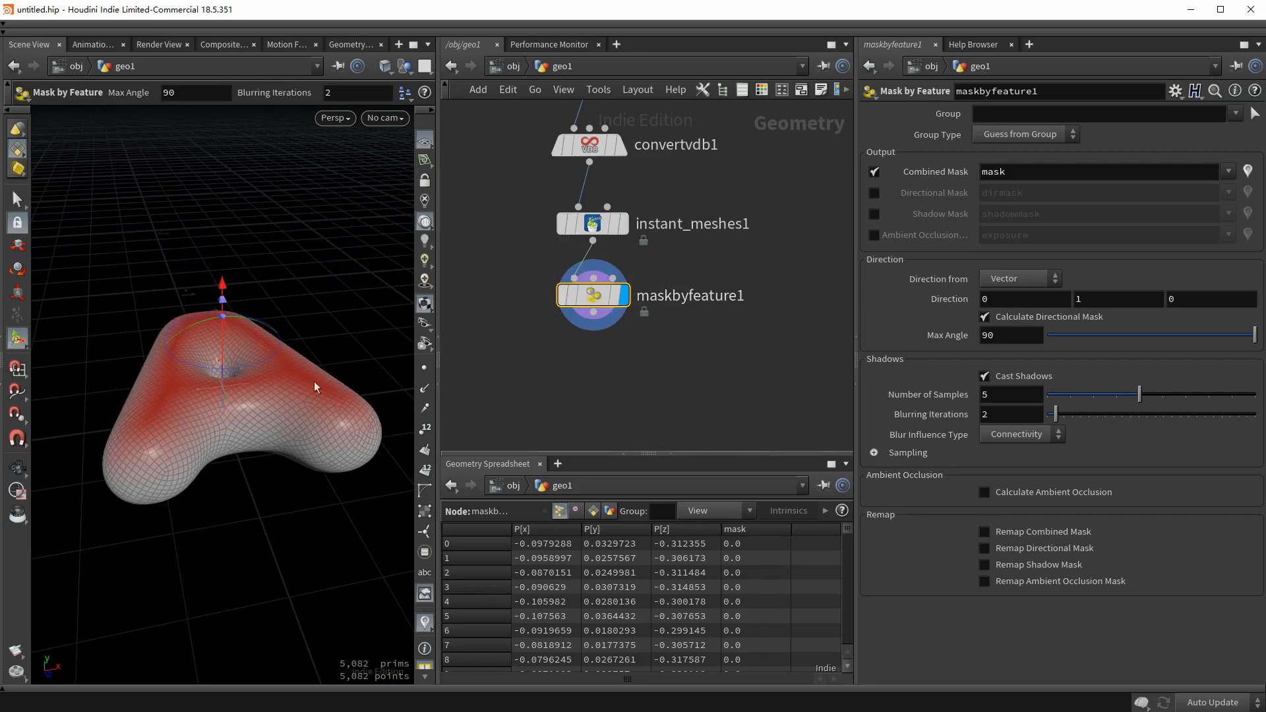
pyautogui.press('Escape')
pyautogui.moveTo(220, 425)
pyautogui.mouseDown()
pyautogui.moveTo(225, 337)
pyautogui.moveTo(224, 444)
pyautogui.moveTo(226, 381)
pyautogui.moveTo(268, 484)
pyautogui.moveTo(239, 442)
pyautogui.moveTo(223, 456)
pyautogui.mouseUp()
pyautogui.press('Return')
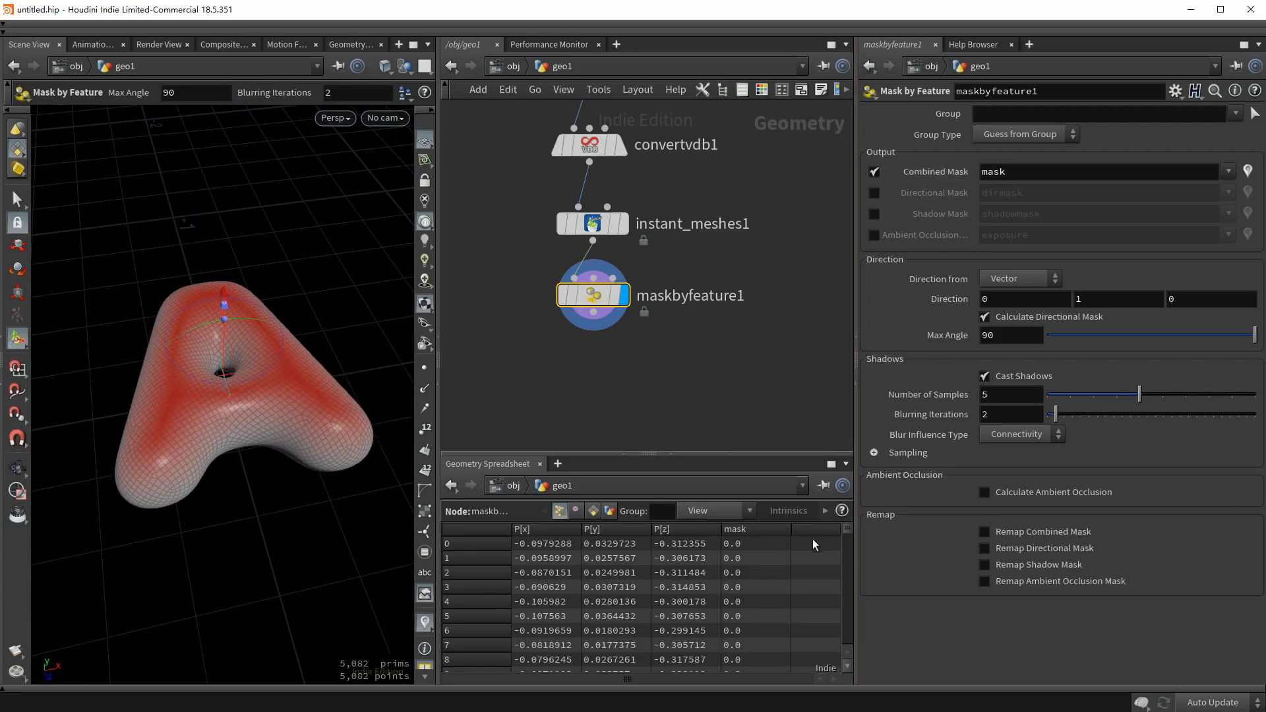
pyautogui.moveTo(848, 530)
pyautogui.mouseDown()
pyautogui.moveTo(864, 638)
pyautogui.moveTo(853, 516)
pyautogui.mouseUp()
pyautogui.moveTo(237, 428); pyautogui.dragTo(236, 334)
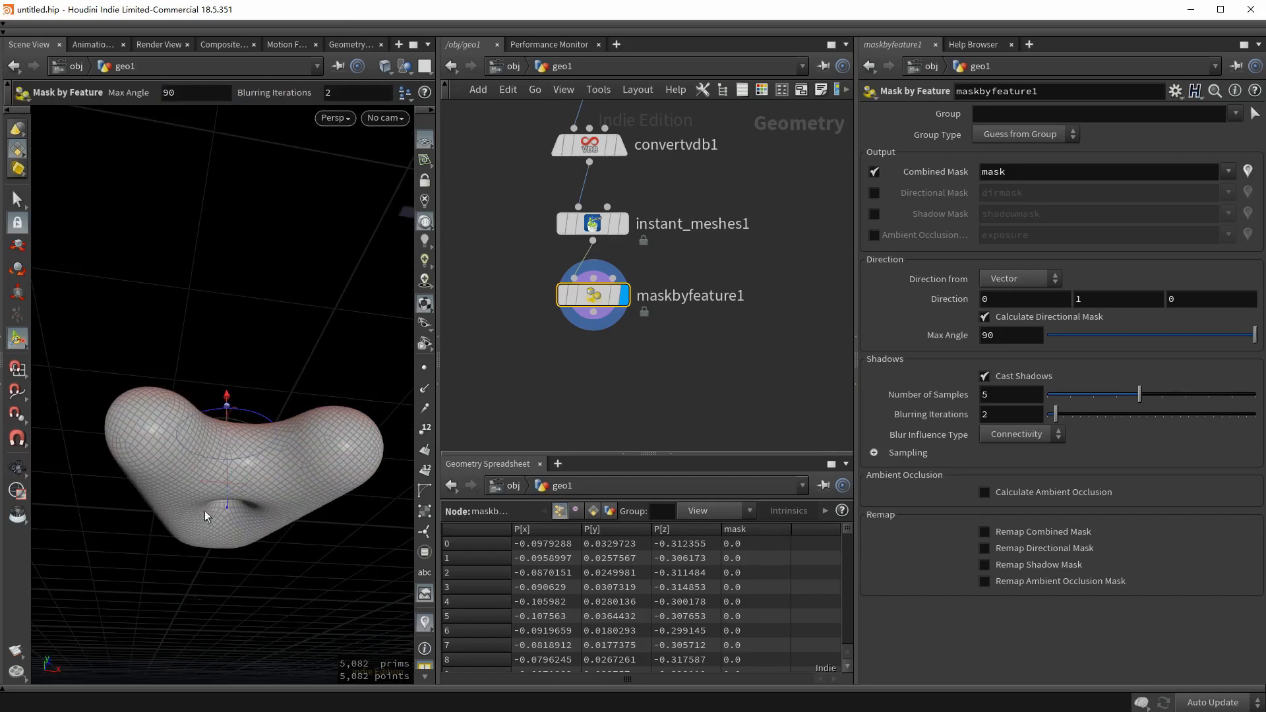
pyautogui.moveTo(254, 453); pyautogui.dragTo(258, 514)
pyautogui.moveTo(233, 442); pyautogui.dragTo(240, 427)
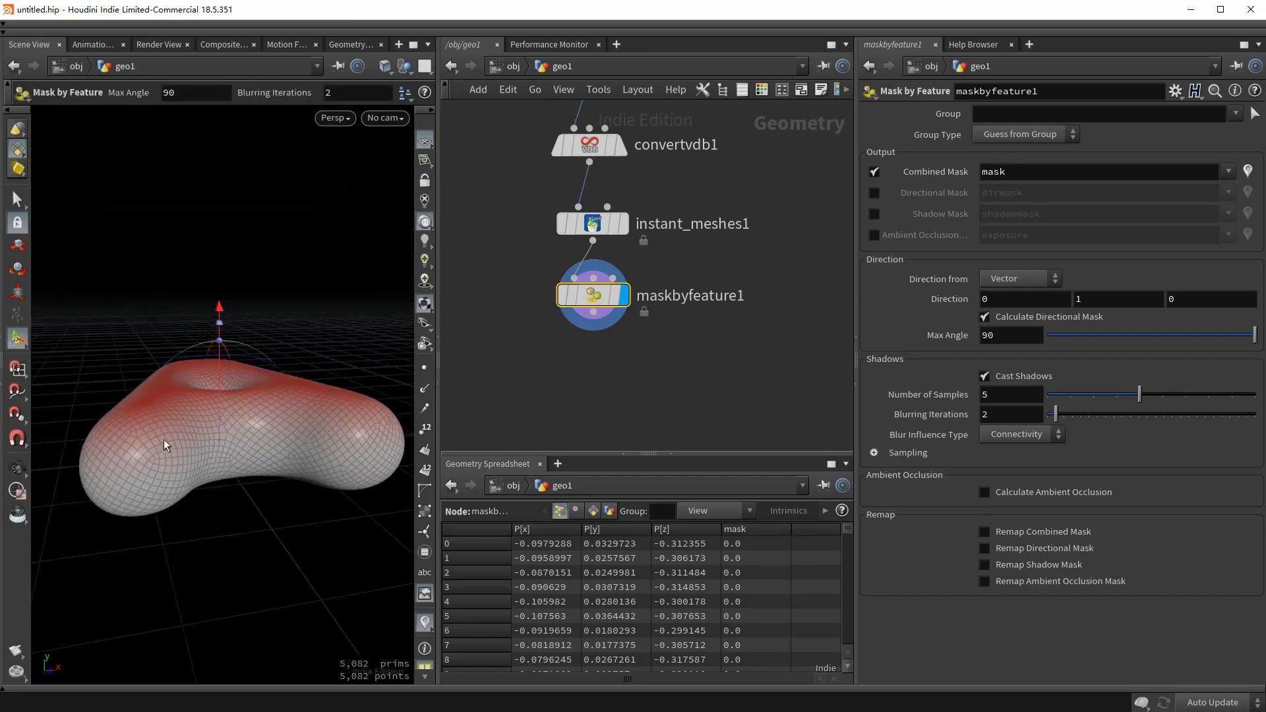
pyautogui.moveTo(108, 474); pyautogui.dragTo(108, 504)
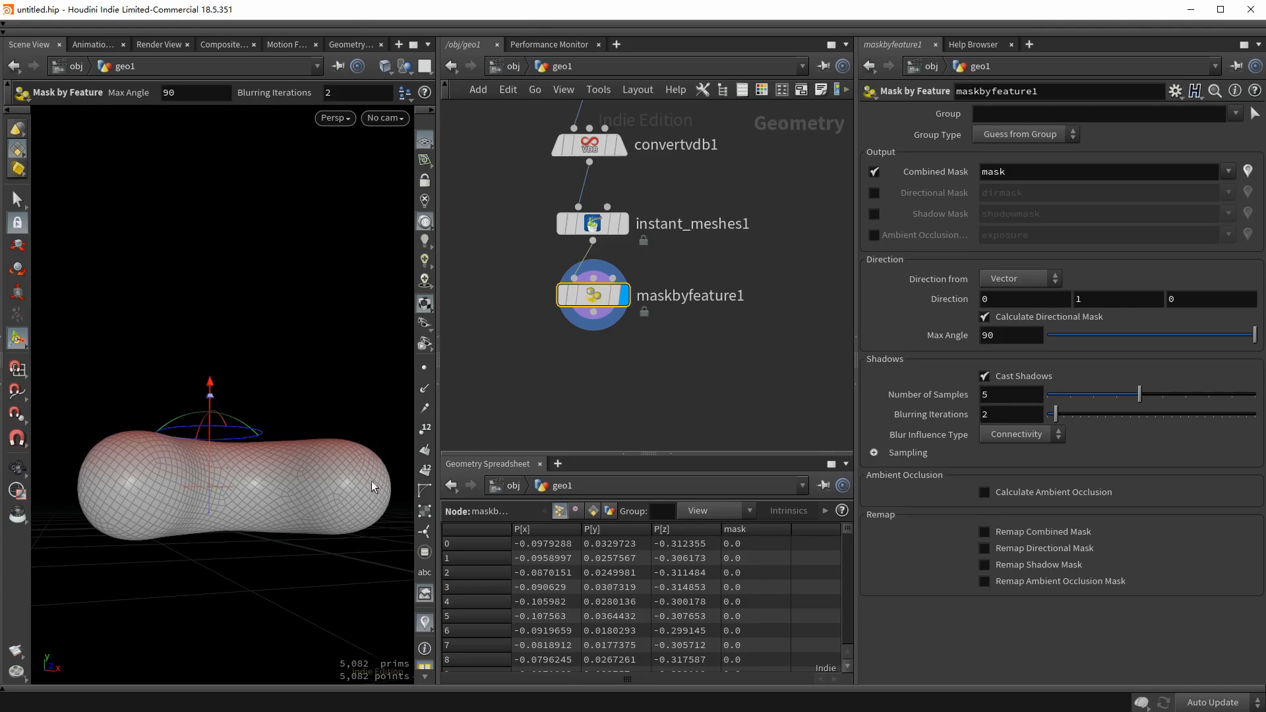
pyautogui.moveTo(303, 515); pyautogui.dragTo(171, 448)
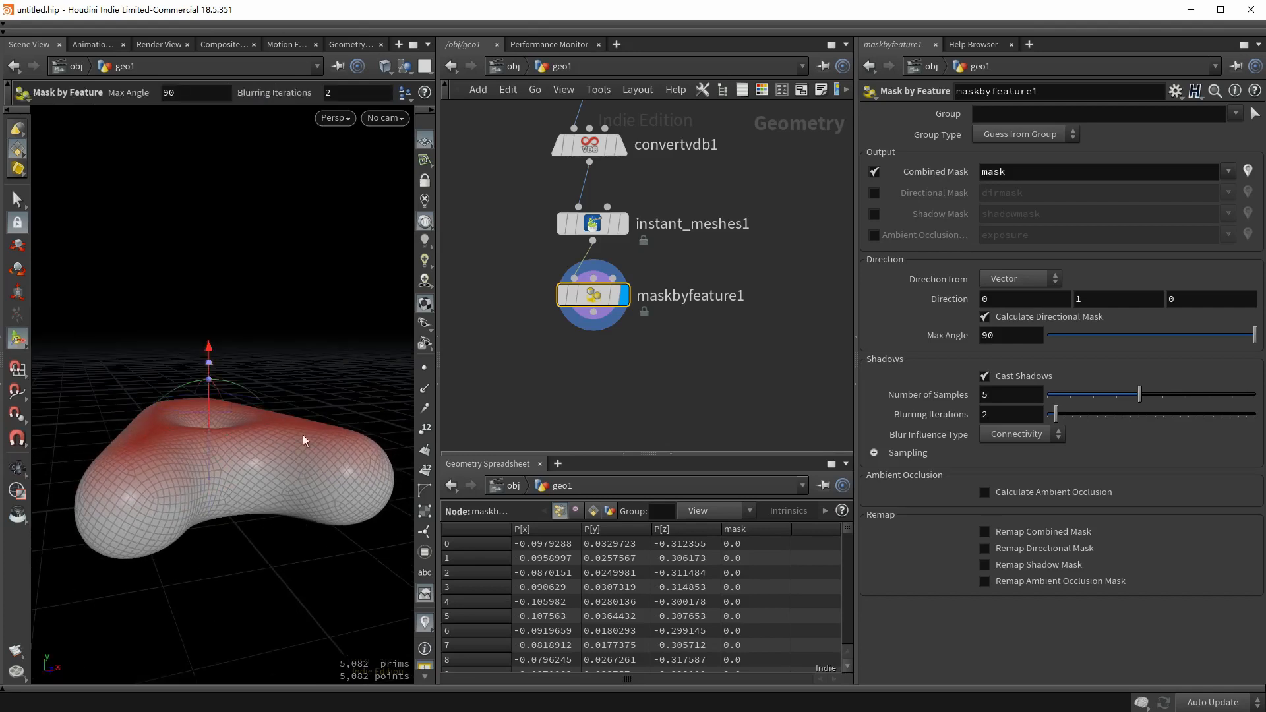
# Set the Mask by Feature Max Angle to 180 and turn off Cast Shadows.
pyautogui.click(983, 336)
pyautogui.write('80')
pyautogui.press('Return')
pyautogui.moveTo(173, 468); pyautogui.dragTo(188, 517)
pyautogui.click(984, 376)
pyautogui.press('Return')
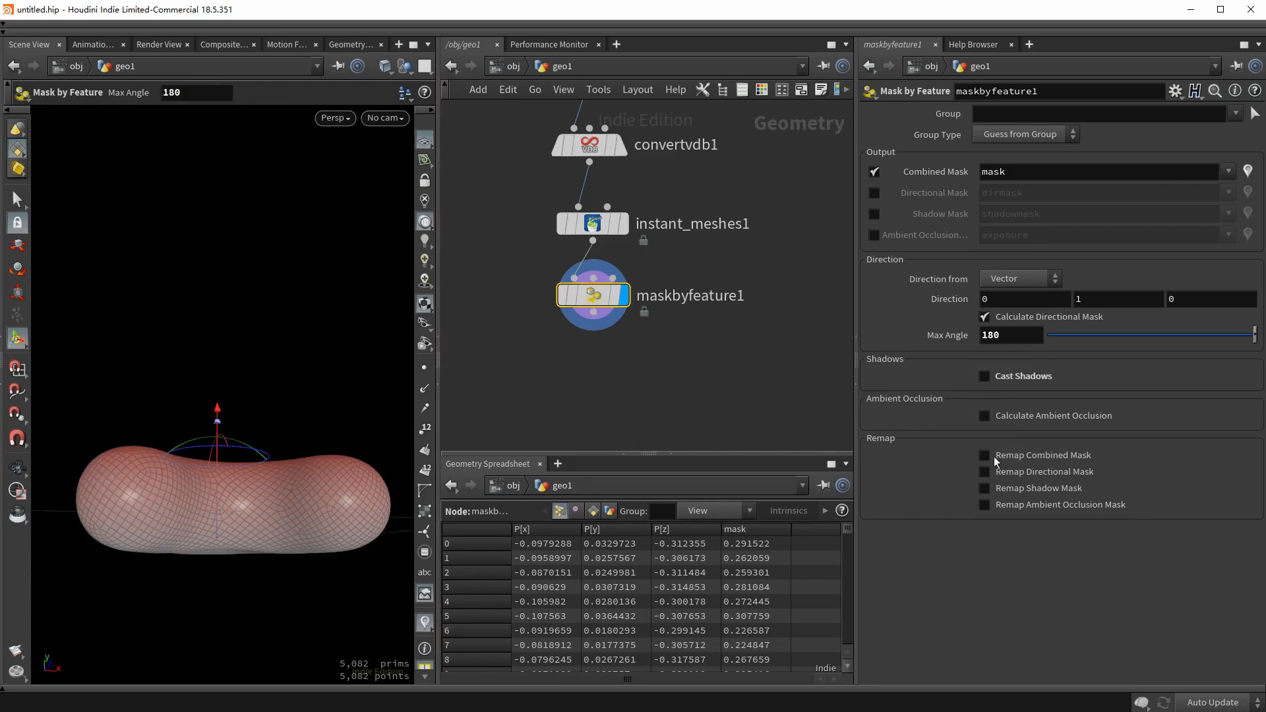
# Enable Remap Combined Mask and set the first ramp point's interpolation to B-Spline.
pyautogui.click(1018, 457)
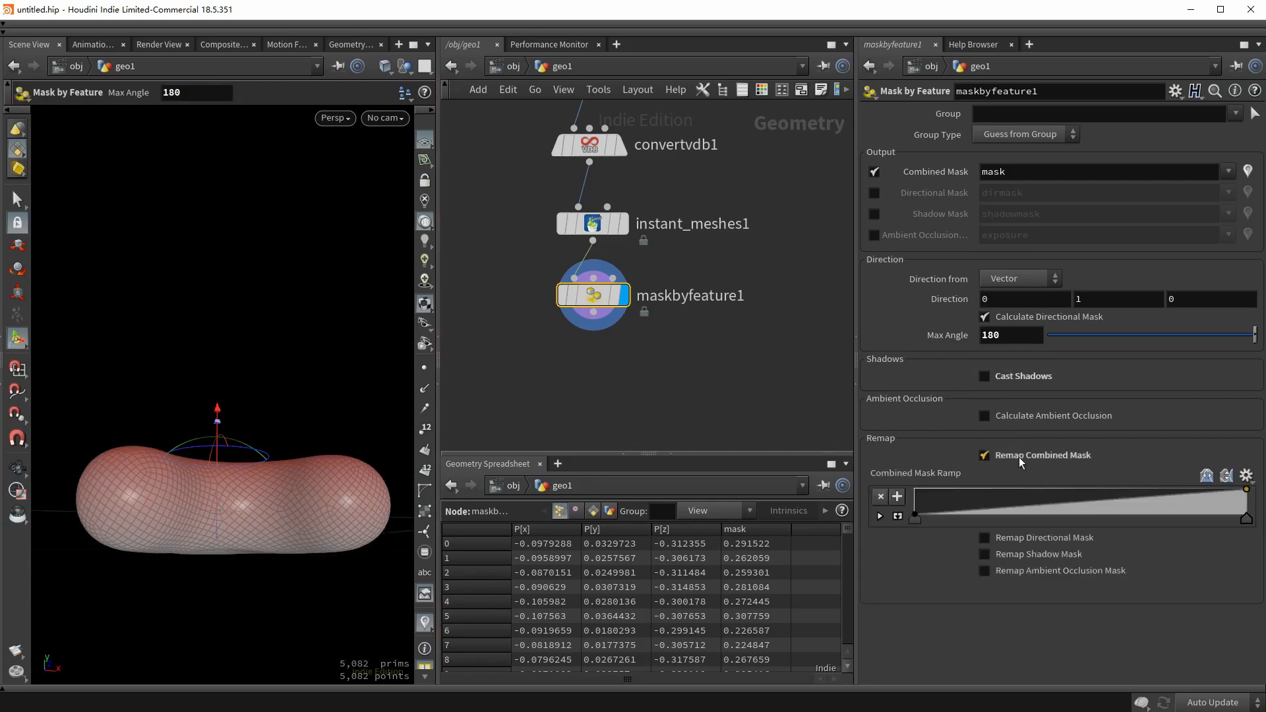
pyautogui.click(880, 516)
pyautogui.click(918, 520)
pyautogui.click(1009, 599)
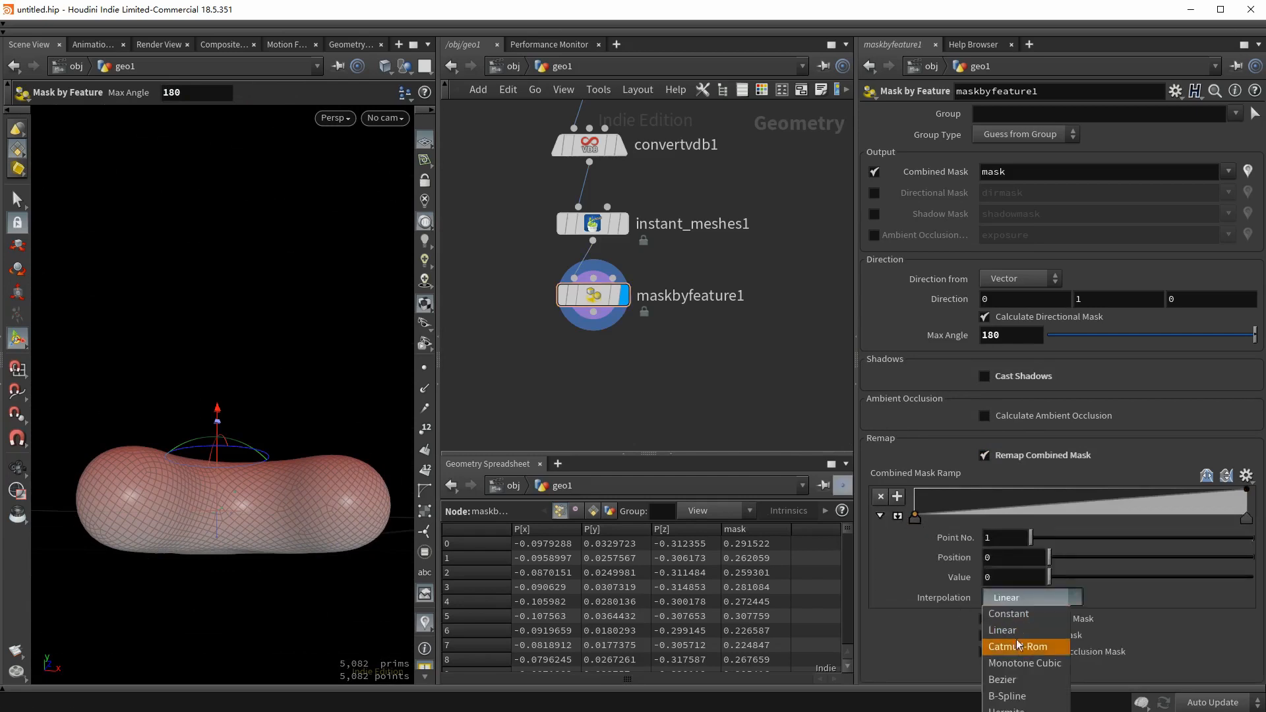
pyautogui.click(1028, 697)
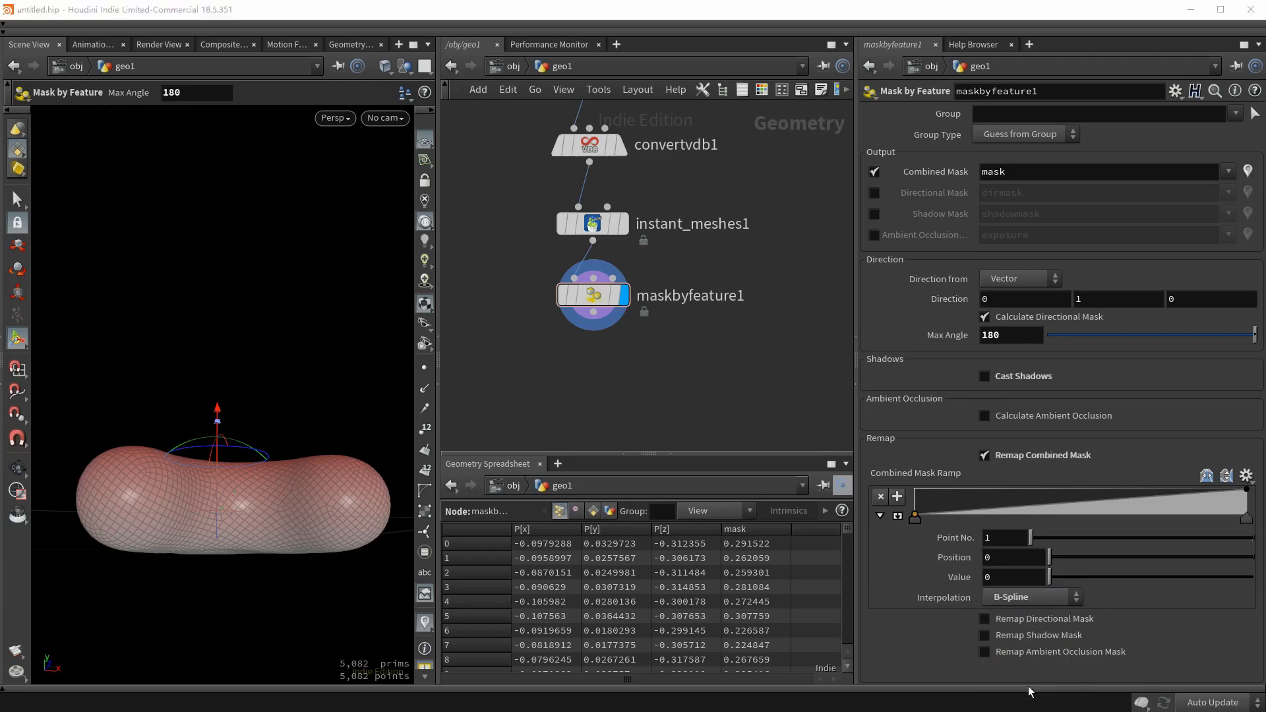
# Add points to the Combined Mask Ramp to form a plateau at value 1, and lower the last point's value to 0.
pyautogui.click(1004, 513)
pyautogui.moveTo(1047, 493); pyautogui.dragTo(1035, 489)
pyautogui.moveTo(1058, 490); pyautogui.dragTo(1054, 490)
pyautogui.click(1129, 493)
pyautogui.click(1146, 491)
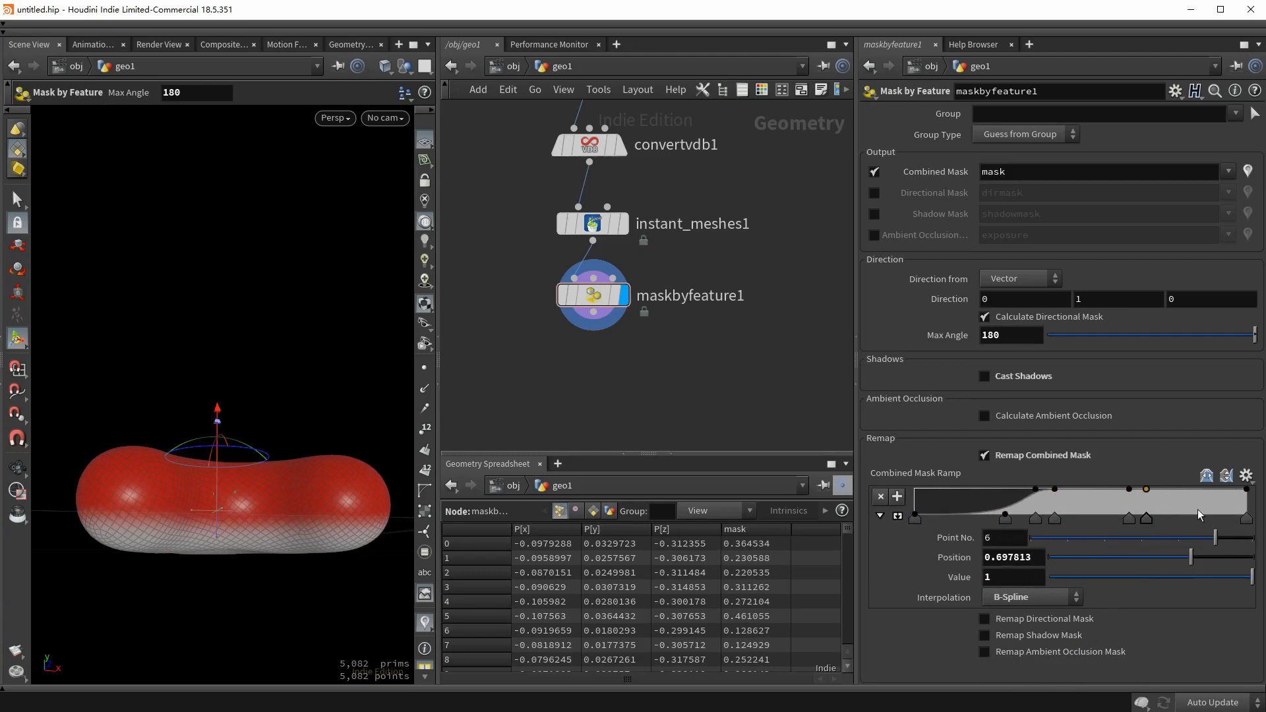
pyautogui.moveTo(1196, 513); pyautogui.dragTo(1191, 513)
pyautogui.click(1245, 518)
pyautogui.moveTo(1251, 579); pyautogui.dragTo(1040, 582)
# Shift the Combined Mask Ramp points to narrow the plateau to a band in the middle, starting at about 0.42.
pyautogui.moveTo(1005, 516); pyautogui.dragTo(1051, 519)
pyautogui.keyDown('alt'); pyautogui.moveTo(112, 514); pyautogui.dragTo(303, 508); pyautogui.keyUp('alt')
pyautogui.moveTo(1051, 520); pyautogui.dragTo(1044, 520)
pyautogui.moveTo(1067, 519); pyautogui.dragTo(1113, 522)
pyautogui.moveTo(1113, 521); pyautogui.dragTo(1114, 521)
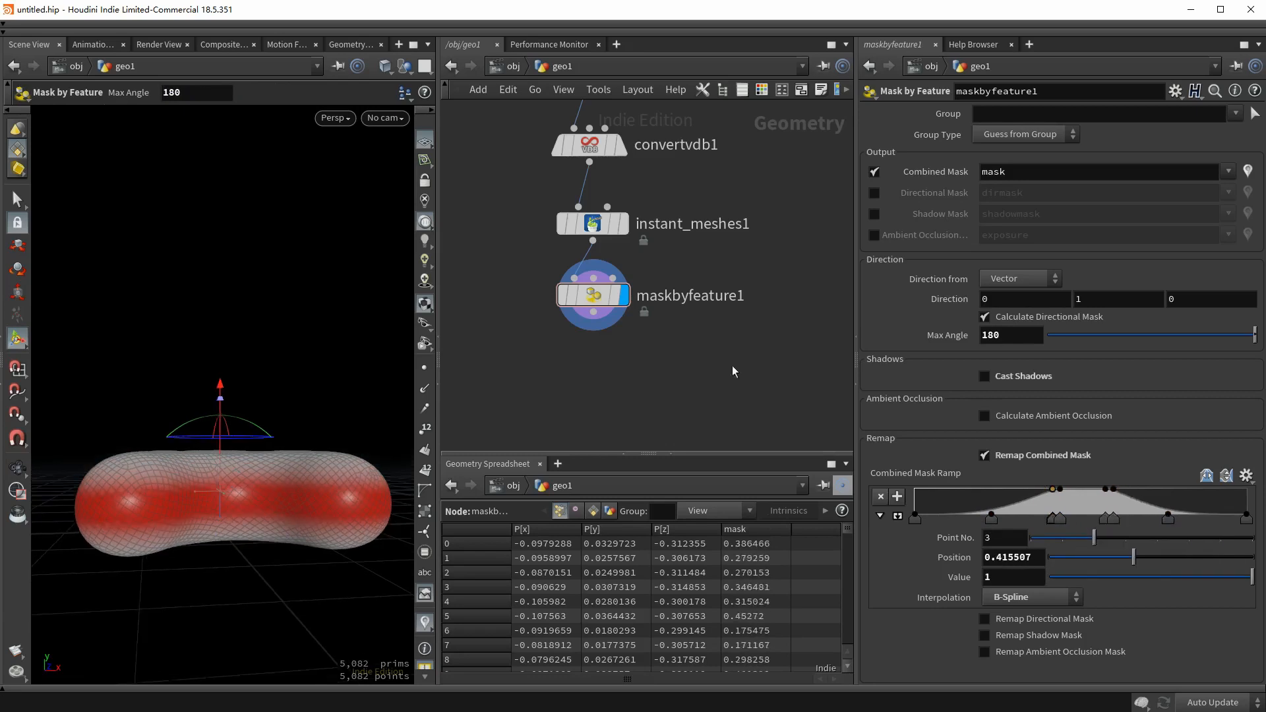
# Add a Soft Peak node below maskbyfeature1 and display its result.
pyautogui.moveTo(731, 367); pyautogui.dragTo(730, 341, button='middle')
pyautogui.click(591, 286)
pyautogui.press('Tab')
pyautogui.write('sof')
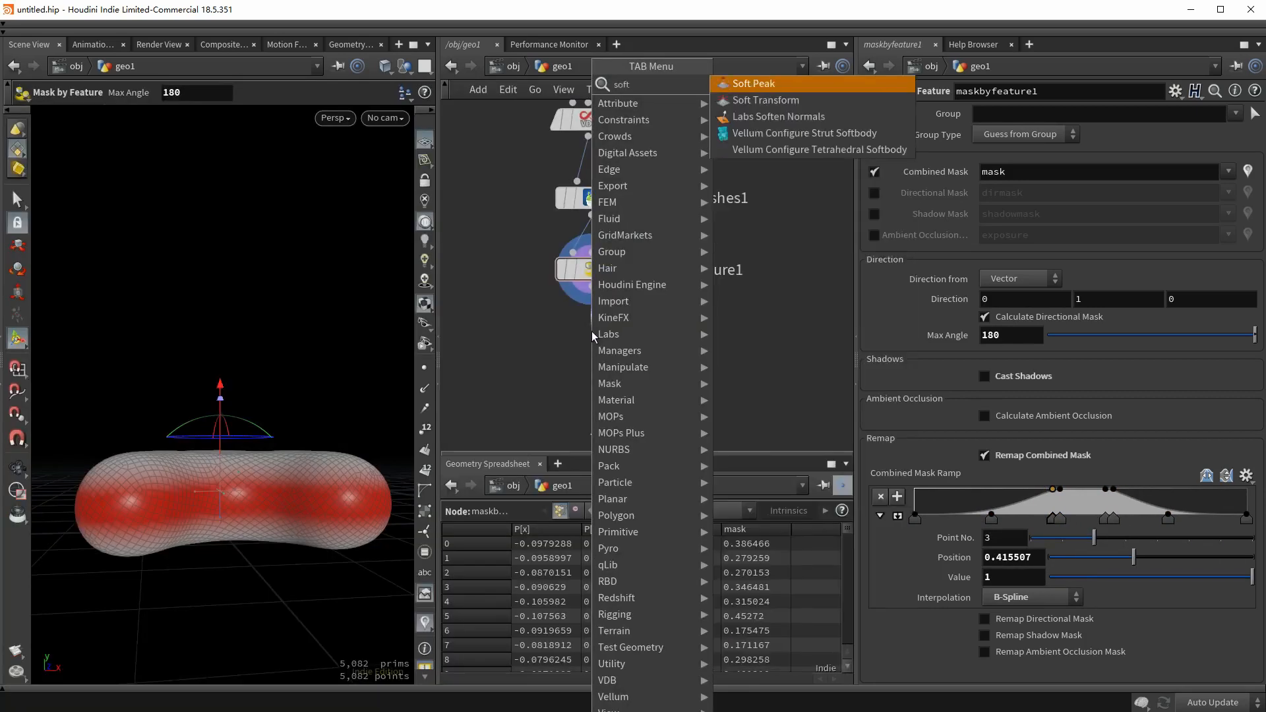
pyautogui.press('Return')
pyautogui.click(591, 336)
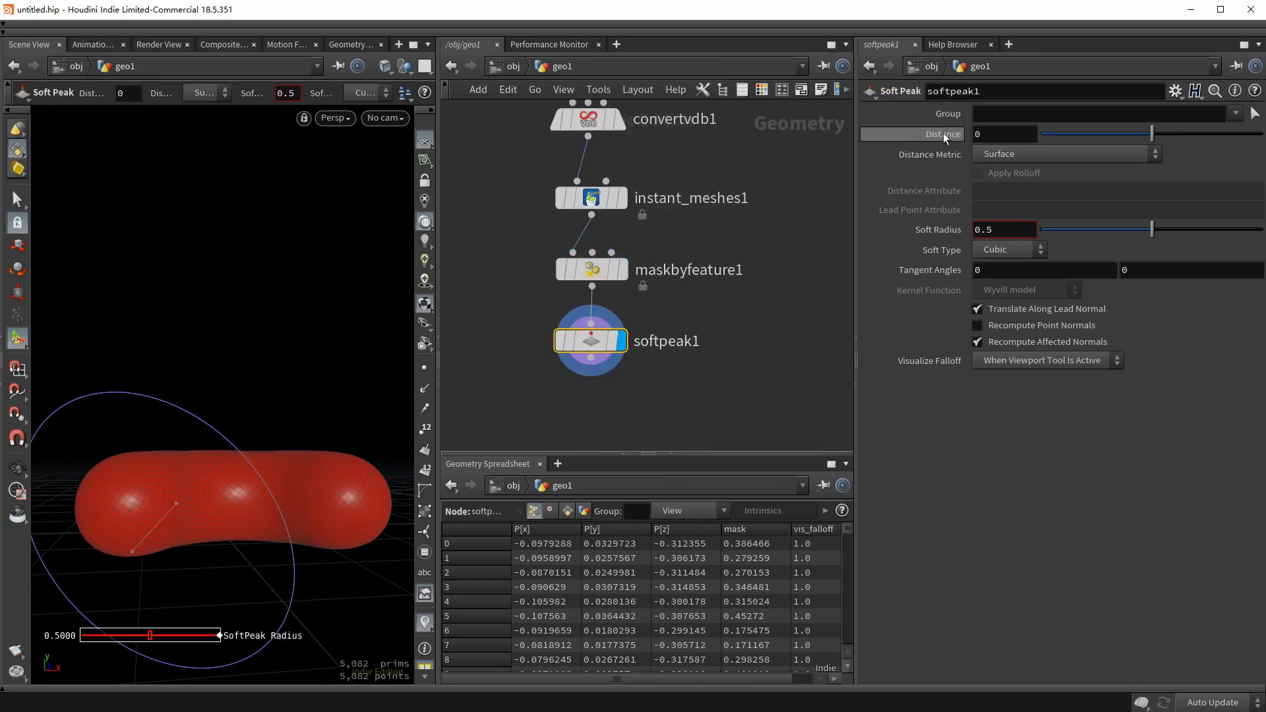
# Set the Soft Peak distance to -0.02.
pyautogui.click(1009, 134)
pyautogui.write('-')
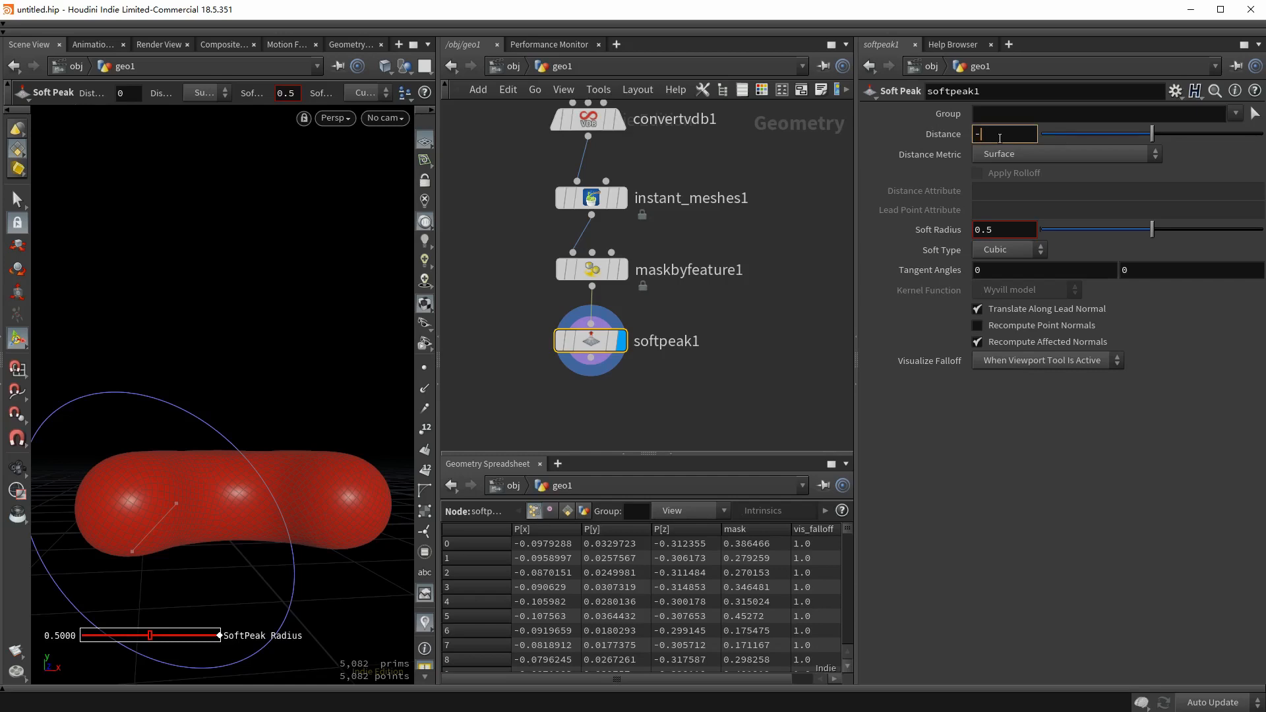
pyautogui.write('0.02')
pyautogui.press('Return')
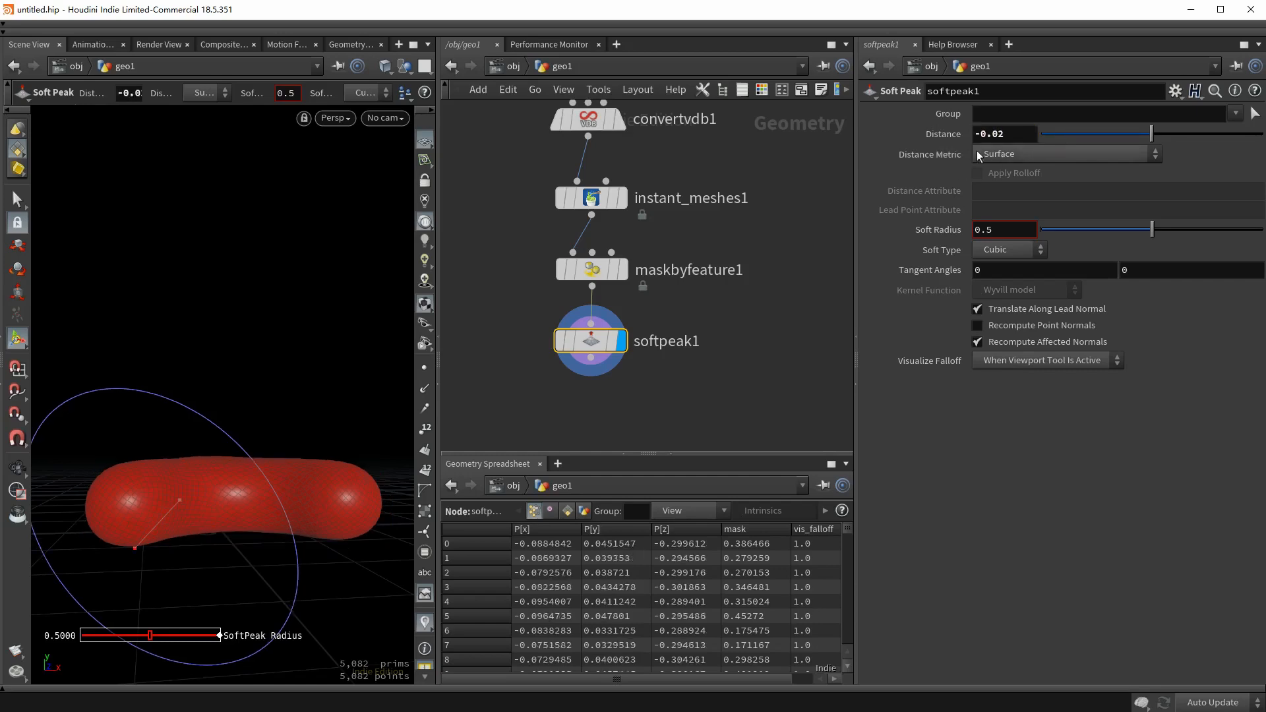
# Set softpeak1's Distance Metric to Attribute and use mask as the Distance Attribute.
pyautogui.click(996, 155)
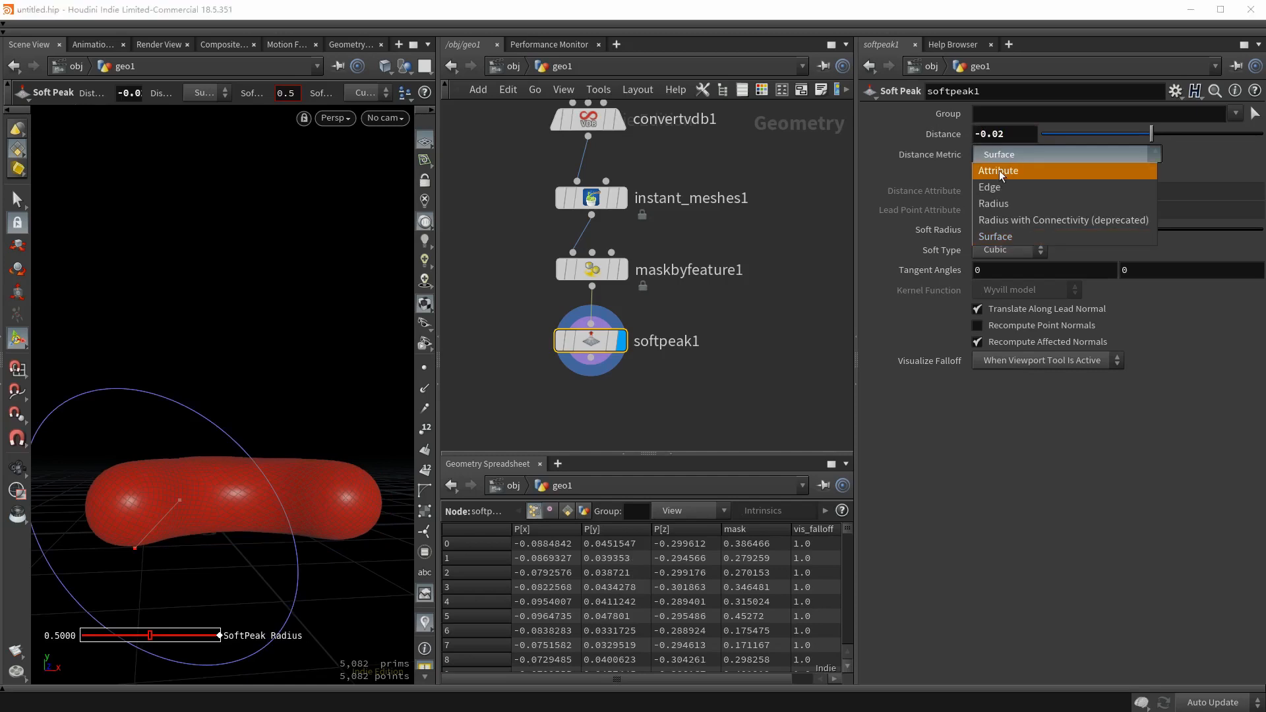
pyautogui.click(1000, 172)
pyautogui.click(1000, 189)
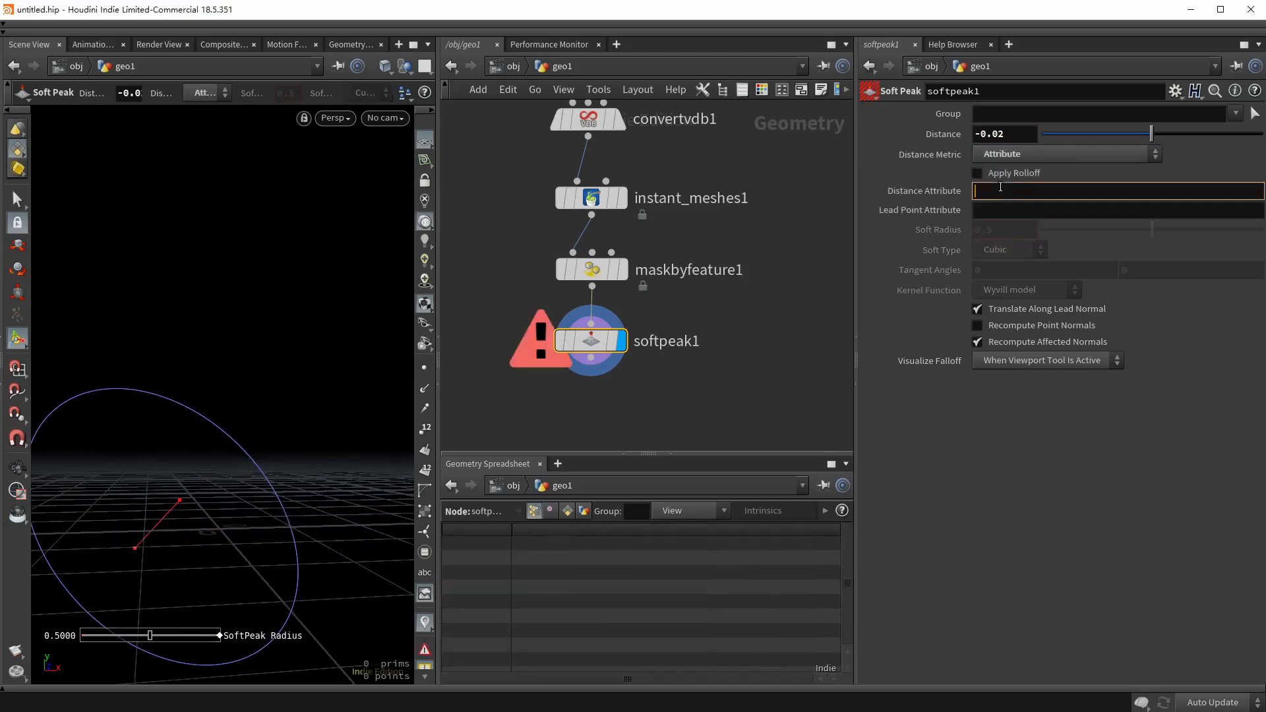
pyautogui.write('m')
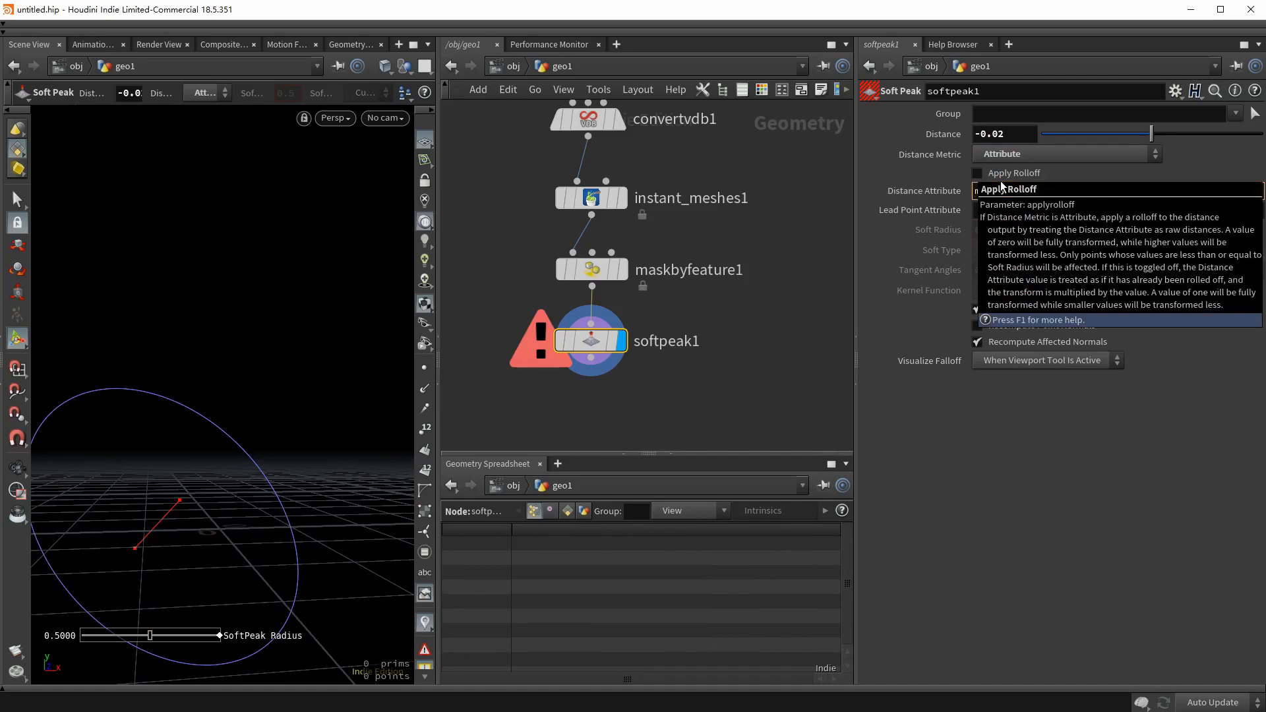
pyautogui.write('ask')
pyautogui.press('Return')
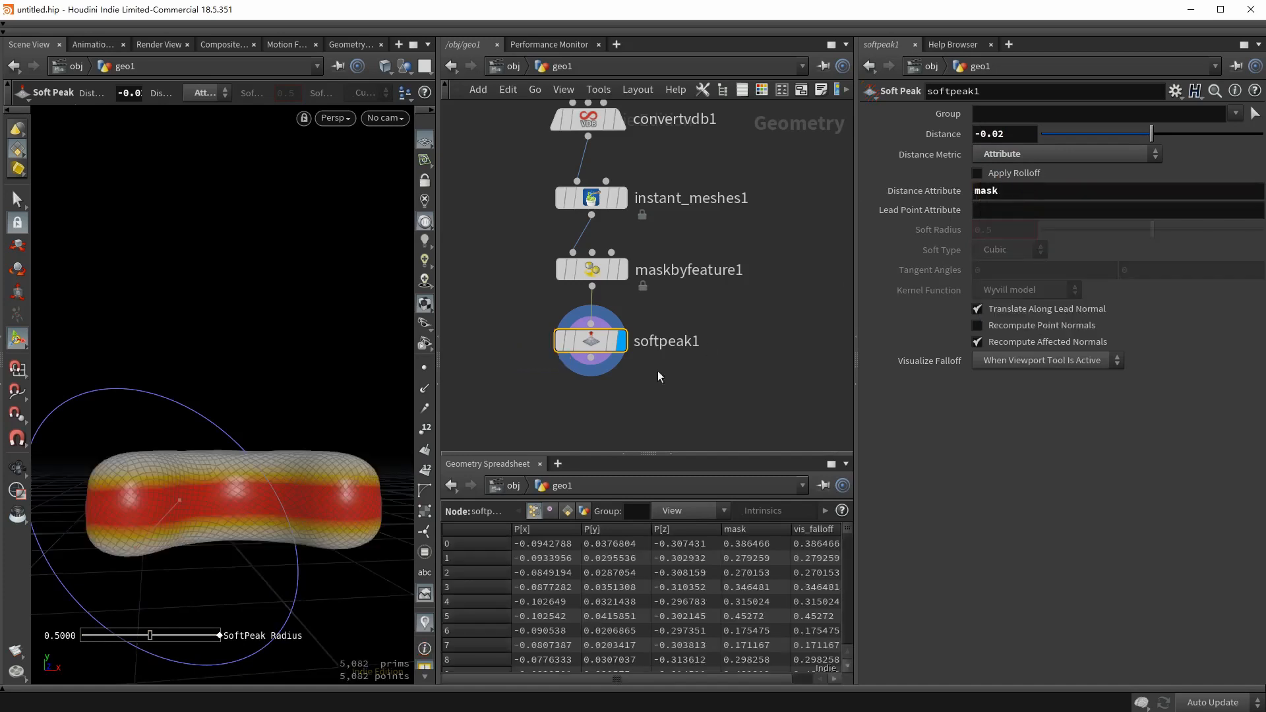
# Toggle softpeak1's bypass repeatedly to compare the letter with and without the masked peak.
pyautogui.moveTo(669, 315); pyautogui.dragTo(548, 389)
pyautogui.press('b')
pyautogui.press('b')
pyautogui.press('b')
pyautogui.press('b')
pyautogui.press('b')
pyautogui.press('b')
pyautogui.press('Escape')
pyautogui.moveTo(283, 441)
pyautogui.mouseDown()
pyautogui.moveTo(268, 520)
pyautogui.moveTo(274, 486)
pyautogui.moveTo(248, 417)
pyautogui.moveTo(267, 457)
pyautogui.mouseUp()
# Add a Mountain node connected below softpeak1 and display its result.
pyautogui.moveTo(528, 404); pyautogui.dragTo(538, 354, button='middle')
pyautogui.click(602, 308)
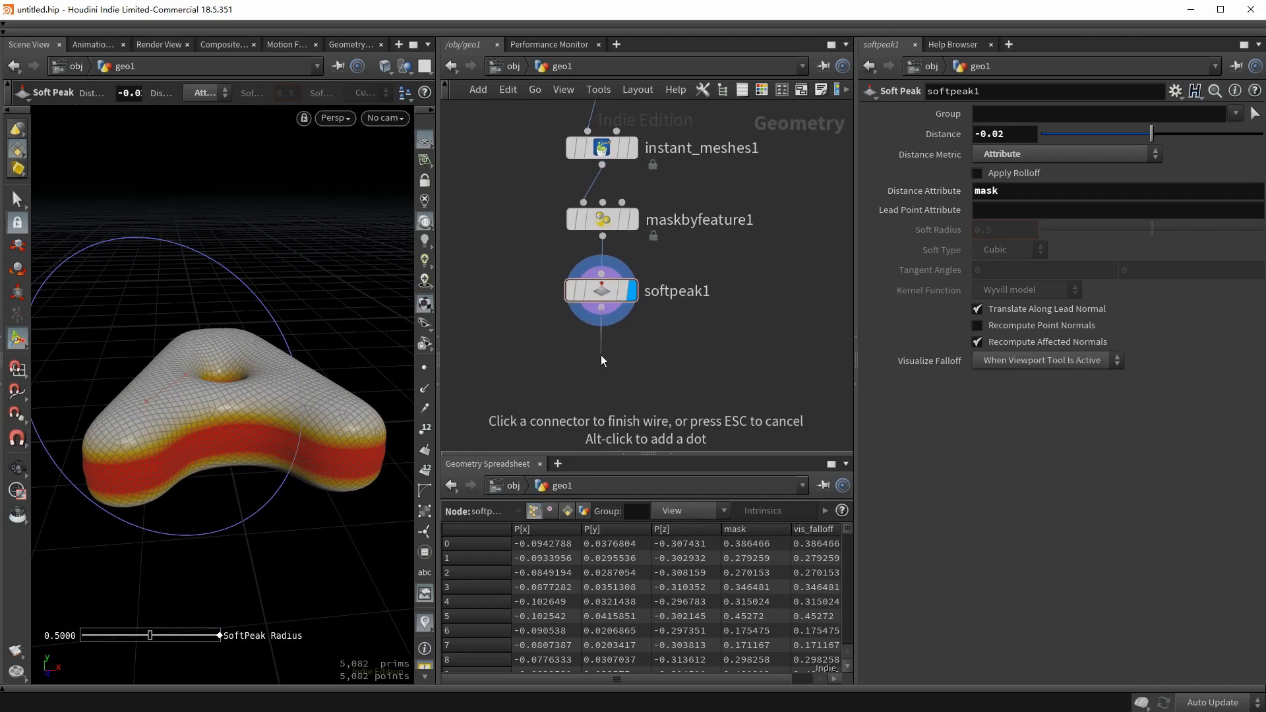
pyautogui.press('Tab')
pyautogui.write('mou')
pyautogui.press('Return')
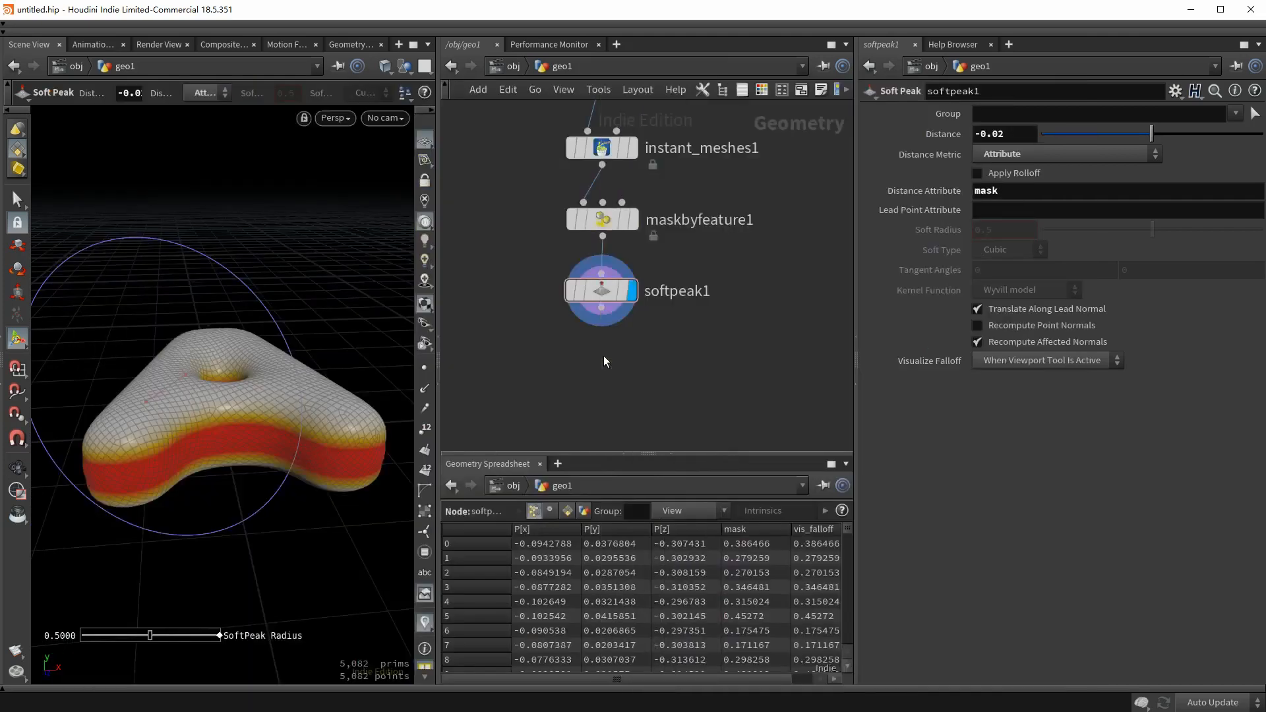
pyautogui.click(604, 356)
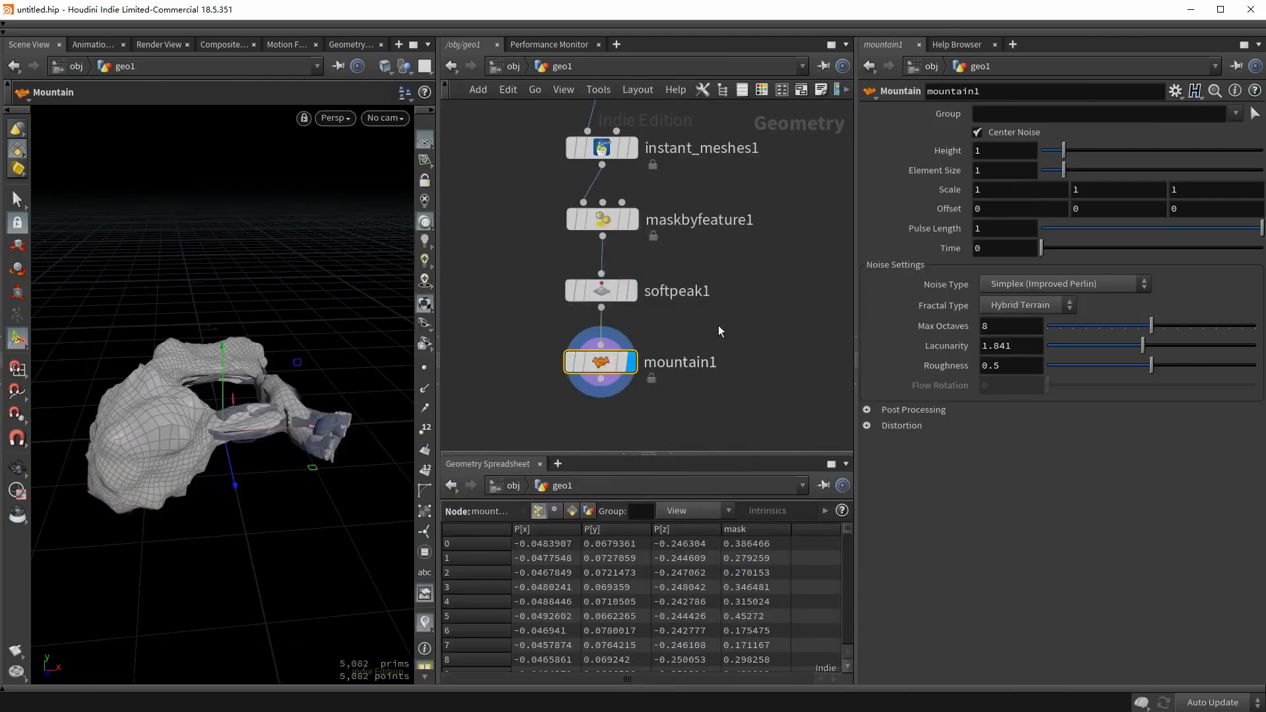
# Set mountain1's Height to 0.03 and Element Size to 0.23.
pyautogui.doubleClick(988, 151)
pyautogui.write('0.03')
pyautogui.press('Tab')
pyautogui.write('0.23')
pyautogui.press('Return')
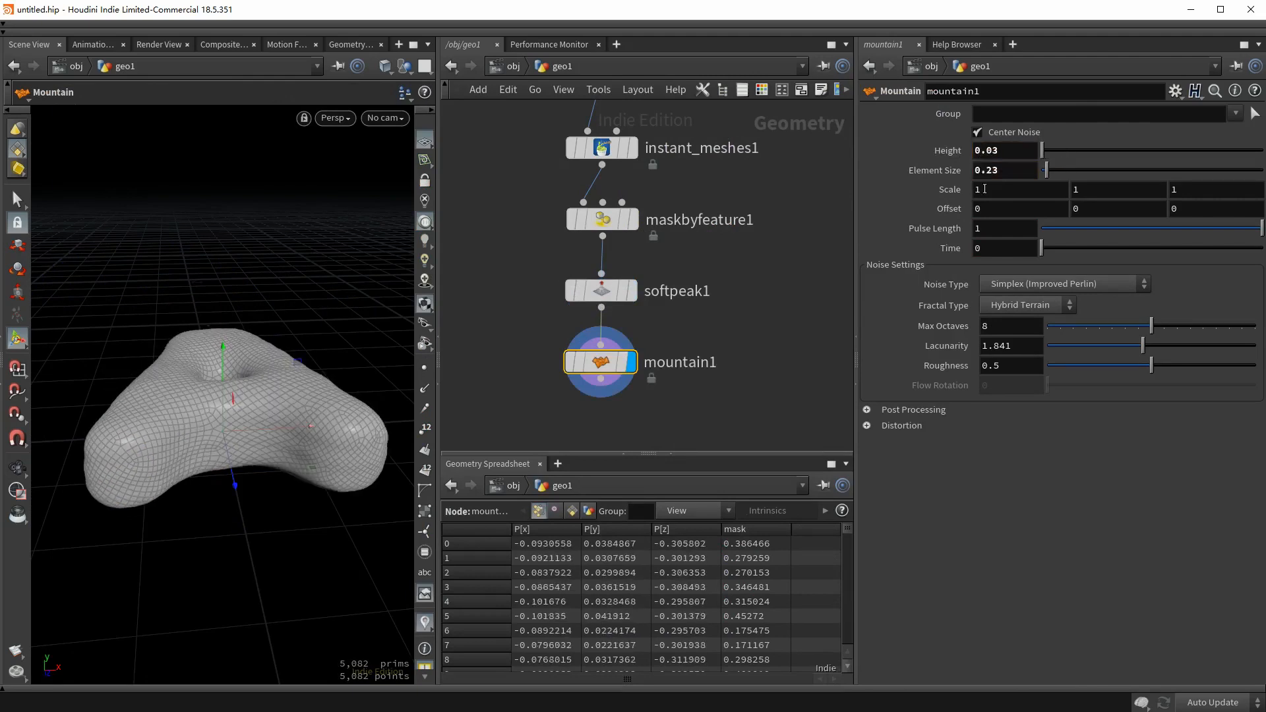
pyautogui.keyDown('alt'); pyautogui.moveTo(204, 363); pyautogui.dragTo(225, 399); pyautogui.keyUp('alt')
# Add a Group Create node below mountain1 and name its primitive group base.
pyautogui.moveTo(635, 418); pyautogui.dragTo(641, 304, button='middle')
pyautogui.click(609, 267)
pyautogui.press('Tab')
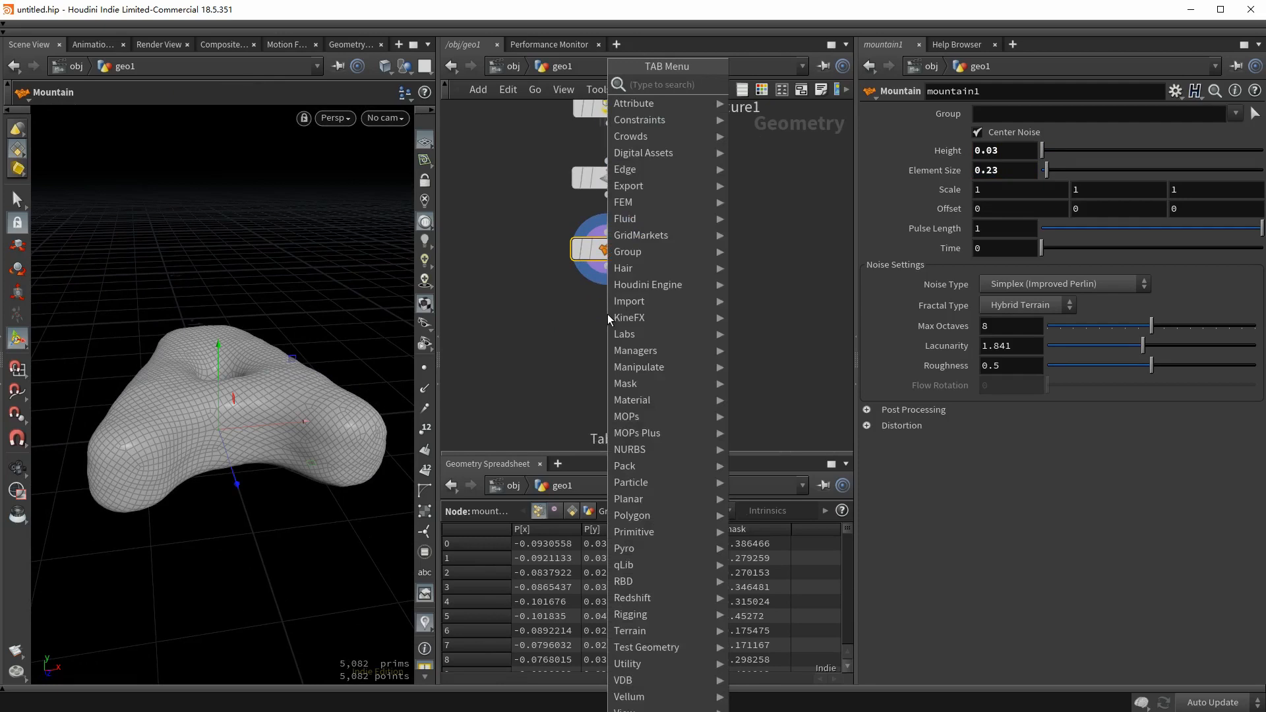
pyautogui.write('group')
pyautogui.press('Return')
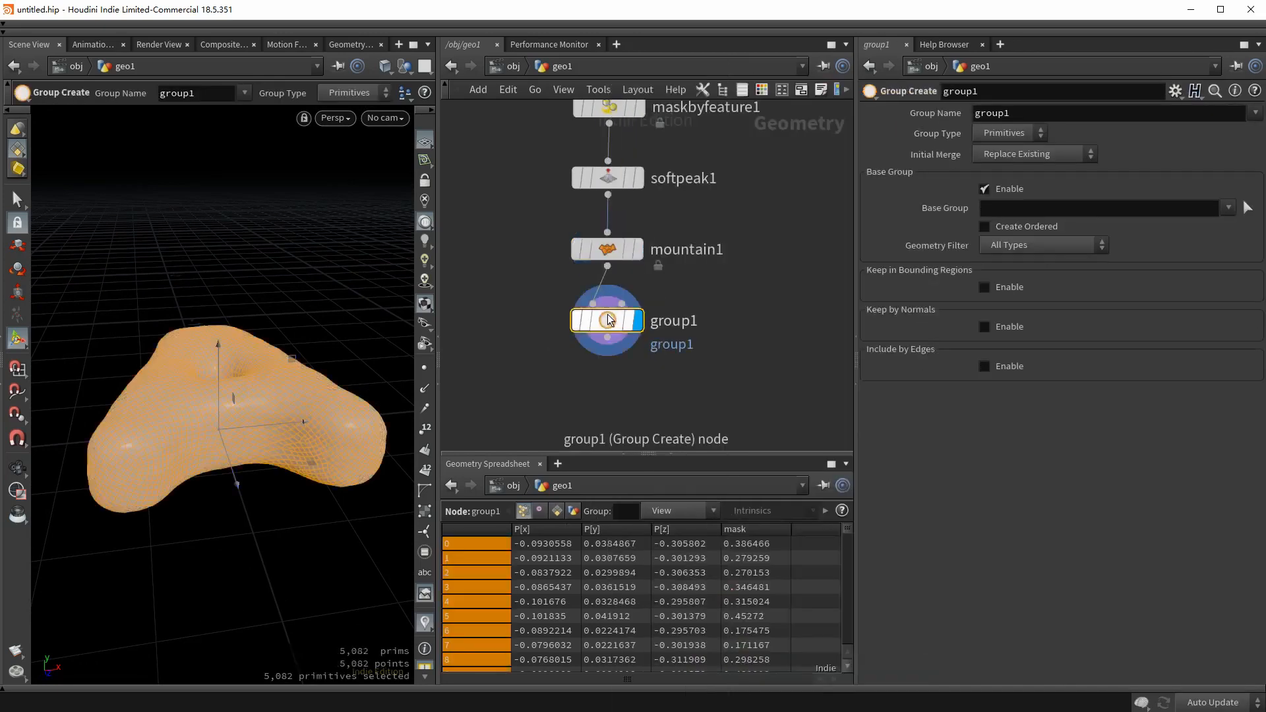
pyautogui.doubleClick(996, 113)
pyautogui.write('base')
pyautogui.press('Return')
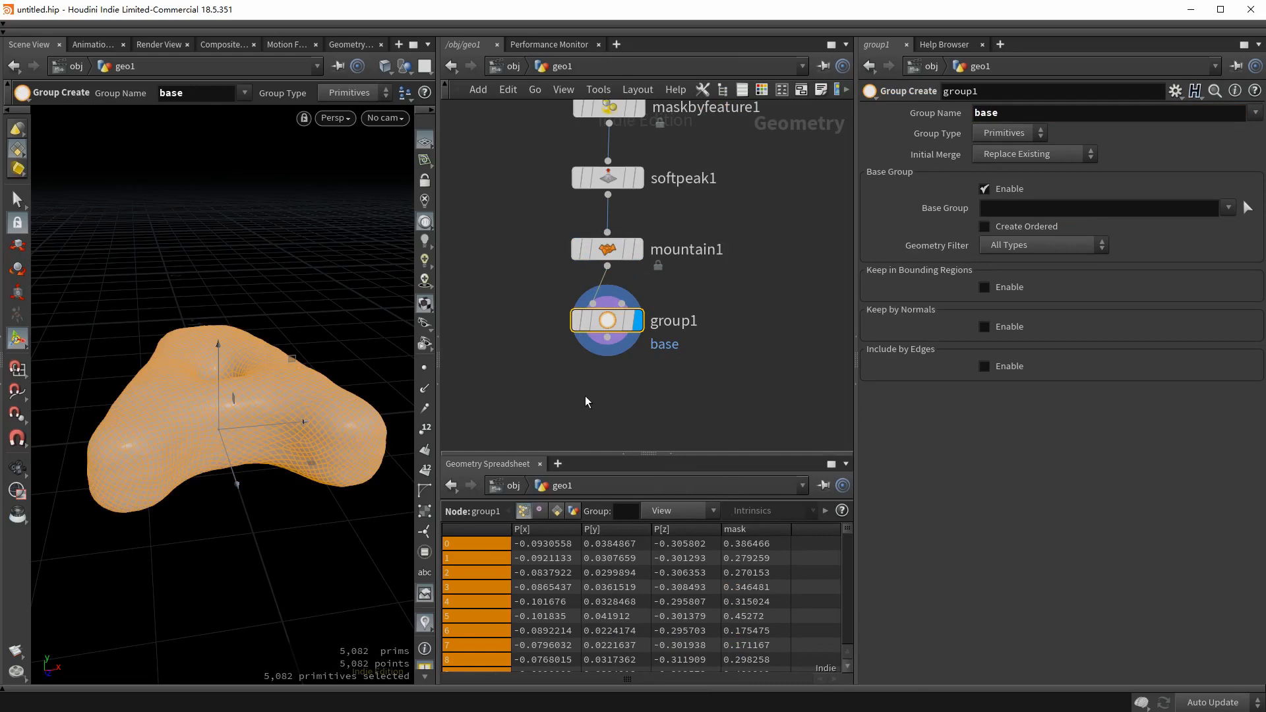
# Examine the base group in the primitive attributes of the spreadsheet and look at the letter from the side.
pyautogui.moveTo(567, 400); pyautogui.dragTo(681, 293)
pyautogui.click(556, 511)
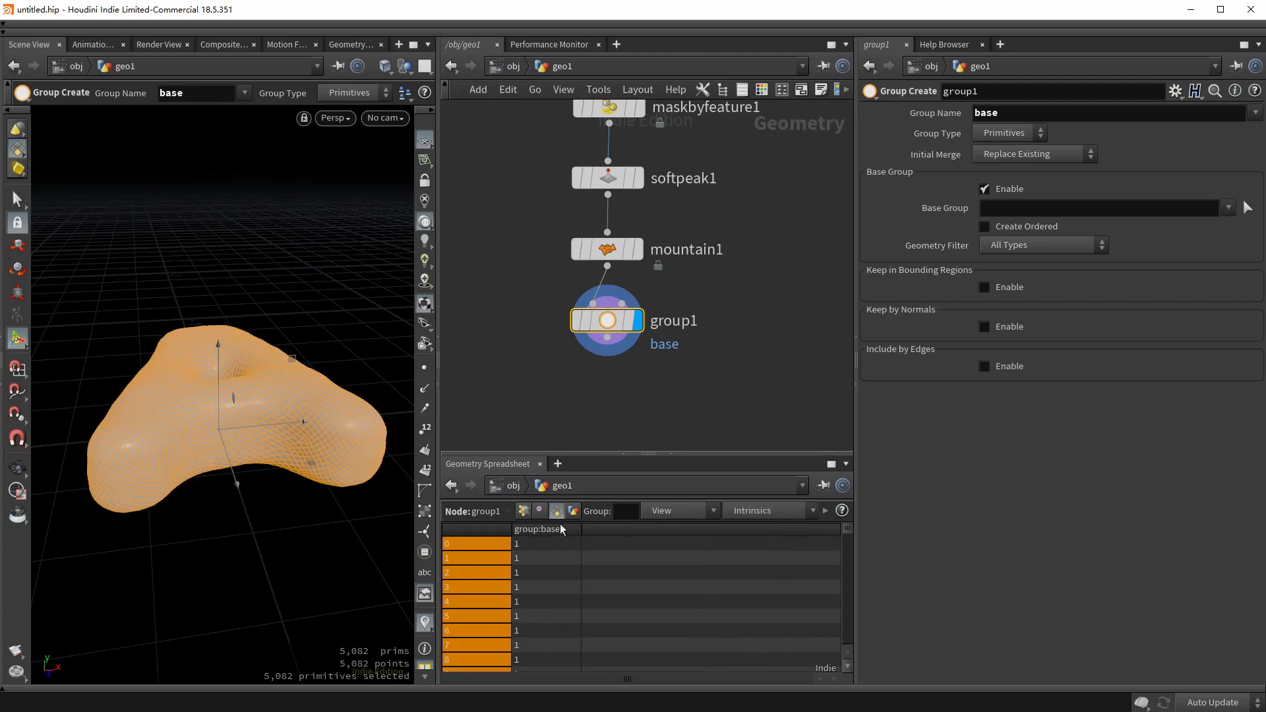
pyautogui.click(522, 511)
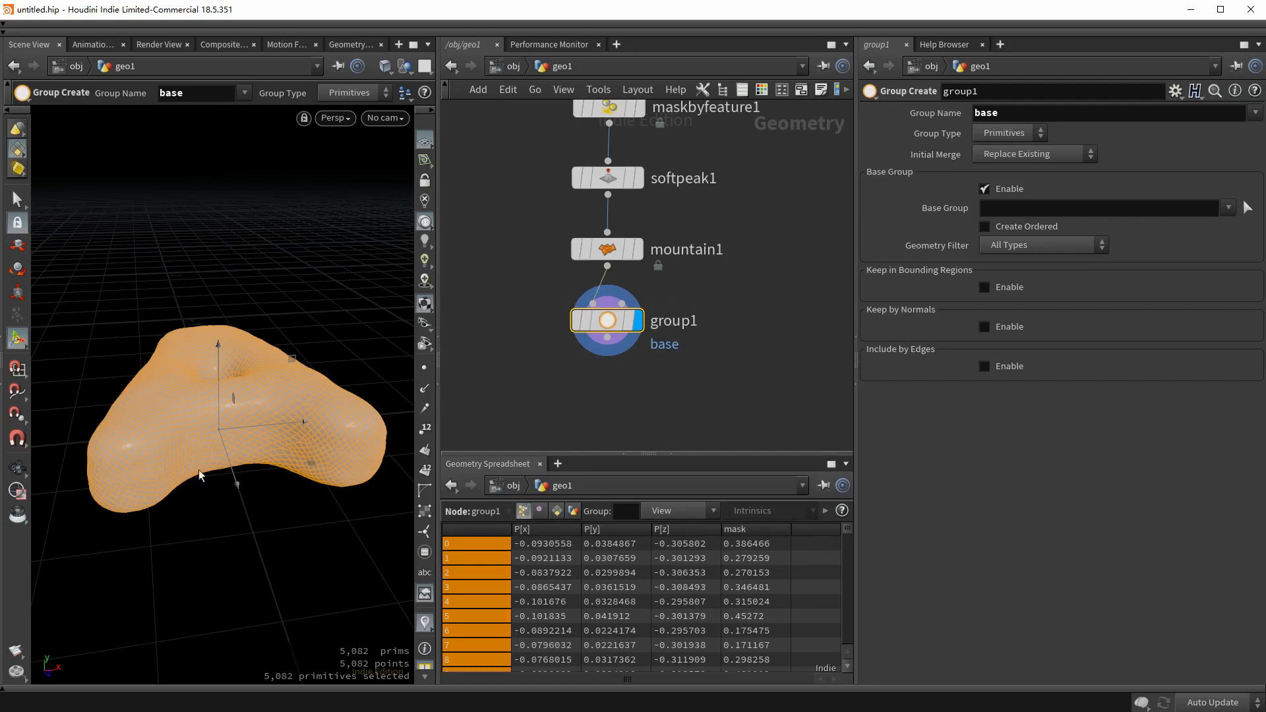
pyautogui.moveTo(385, 430); pyautogui.dragTo(84, 437)
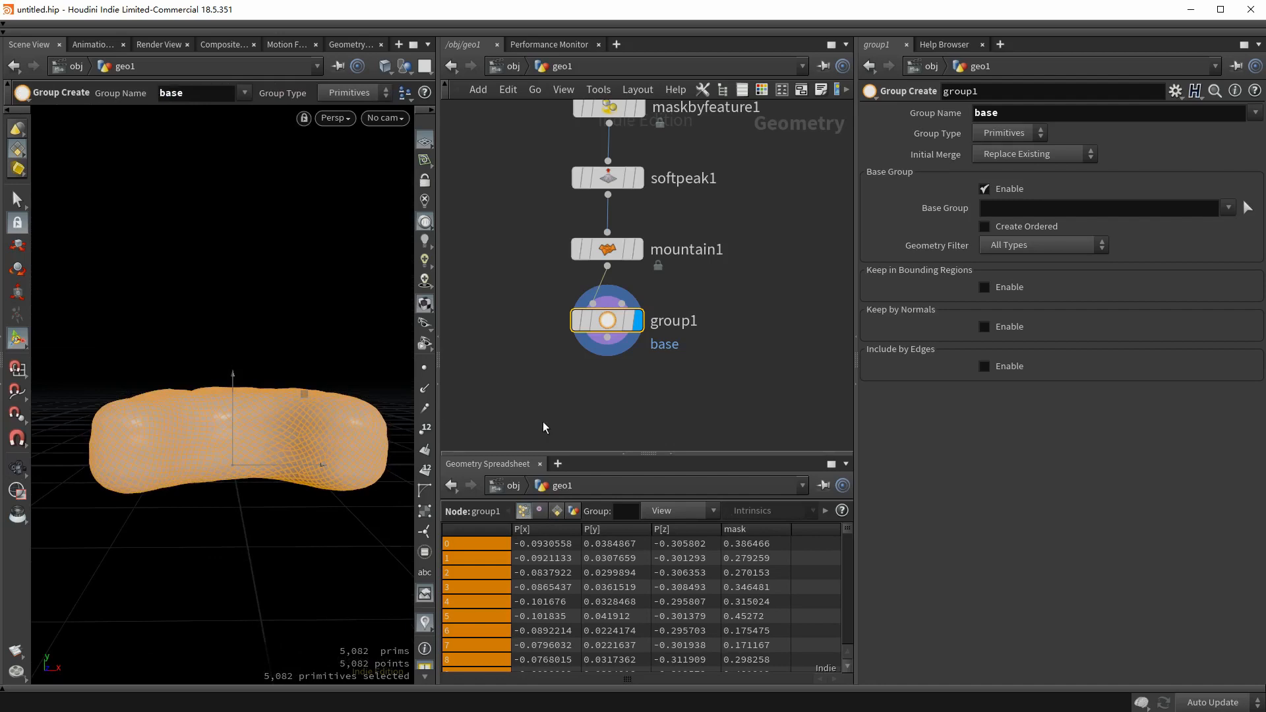
pyautogui.press('Escape')
pyautogui.moveTo(254, 404); pyautogui.dragTo(255, 452)
pyautogui.press('Return')
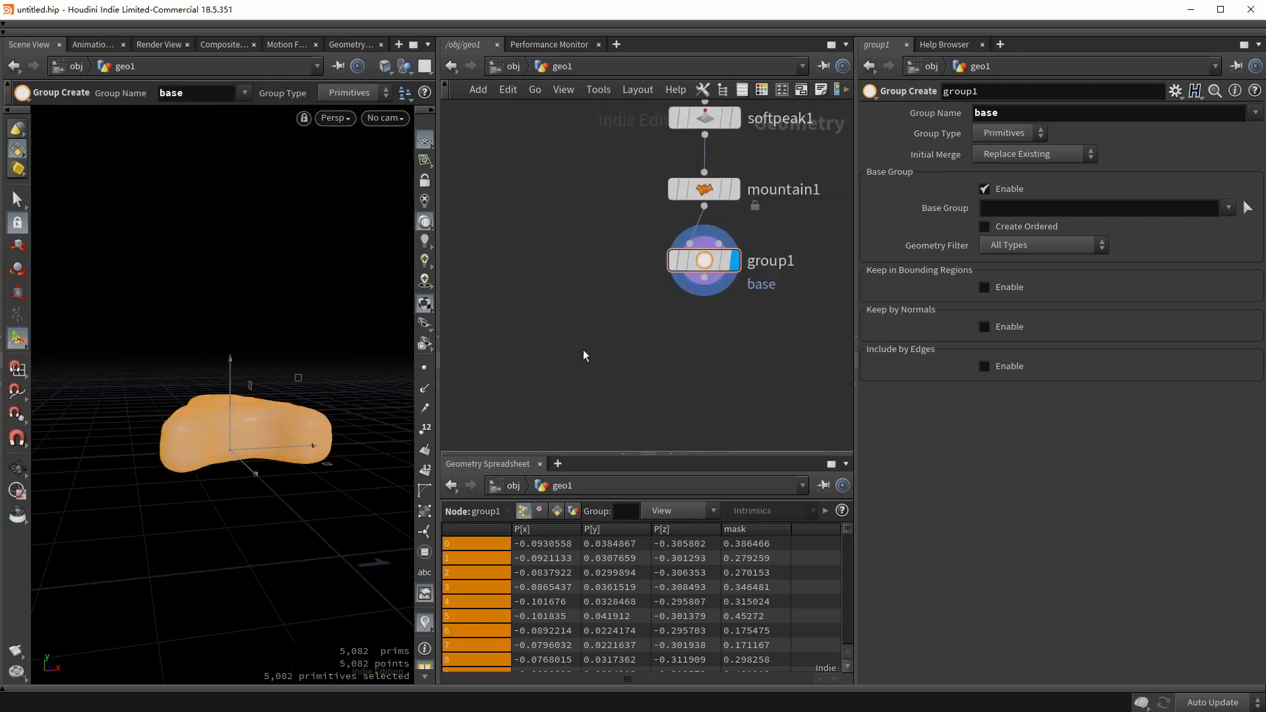
# Add a Grid node beside group1, set its size to 1 by 1, and display it.
pyautogui.press('Tab')
pyautogui.moveTo(571, 336)
pyautogui.write('grid')
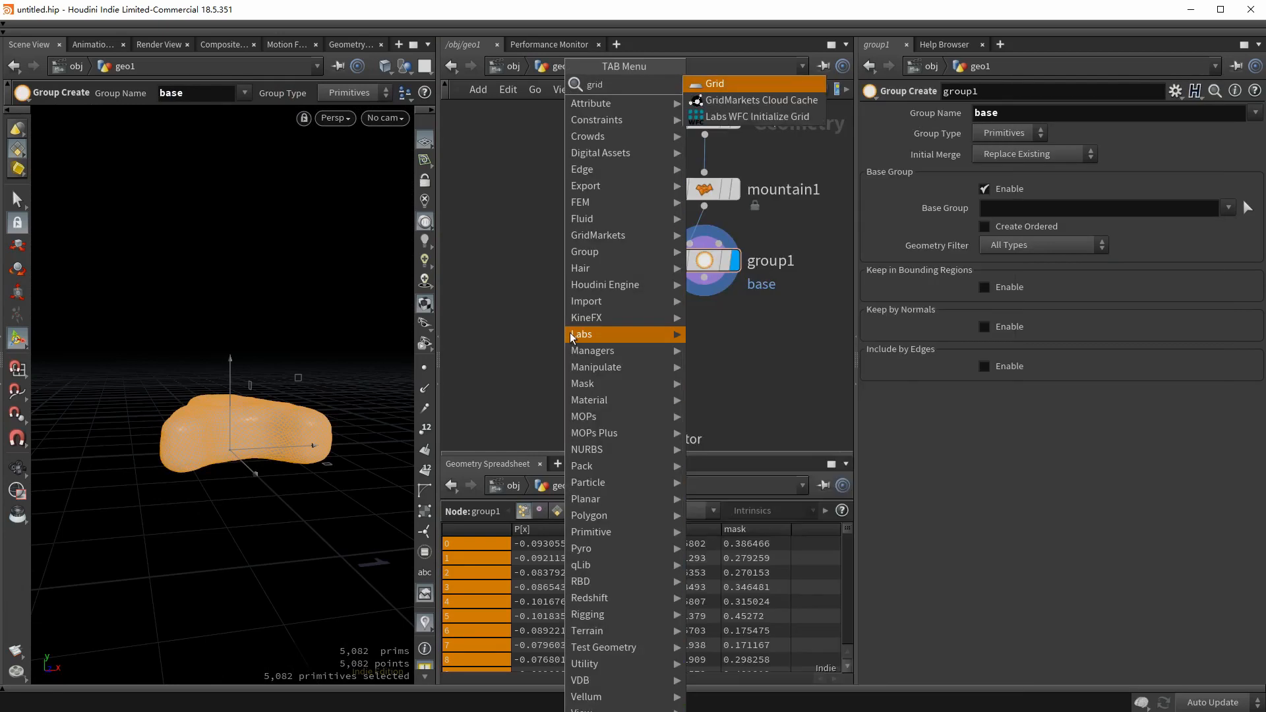
pyautogui.press('Return')
pyautogui.click(570, 333)
pyautogui.doubleClick(1001, 176)
pyautogui.write('1')
pyautogui.press('Tab')
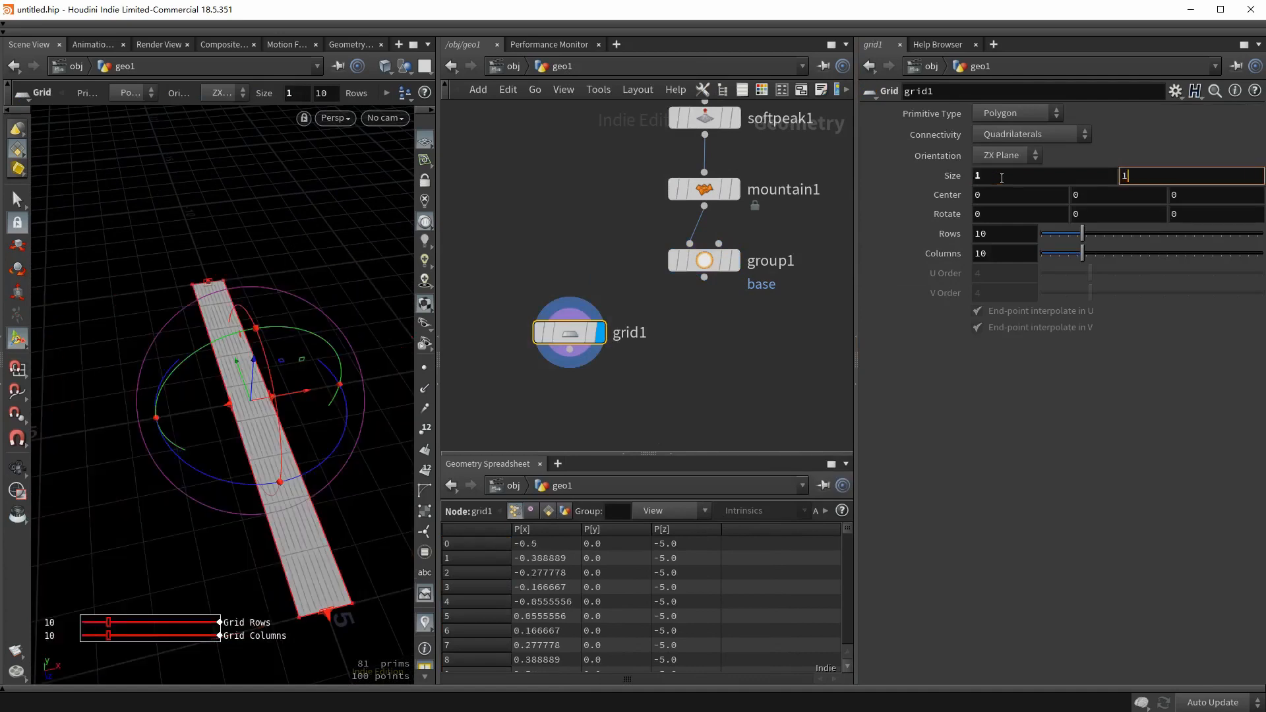
pyautogui.write('1')
pyautogui.press('Tab')
# Turn on group1's template flag so the letter shows together with the grid.
pyautogui.click(701, 261)
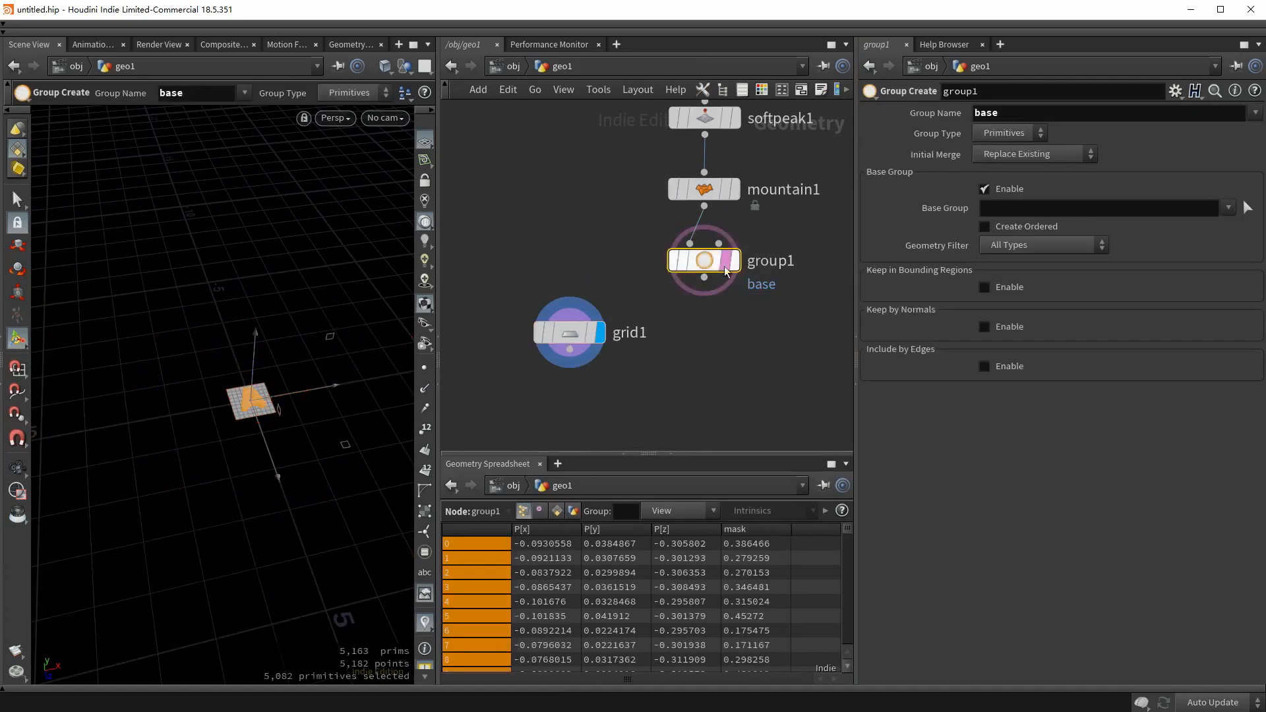
pyautogui.moveTo(660, 321); pyautogui.dragTo(799, 300, button='right')
pyautogui.keyDown('alt'); pyautogui.moveTo(175, 393); pyautogui.dragTo(273, 431, button='right'); pyautogui.keyUp('alt')
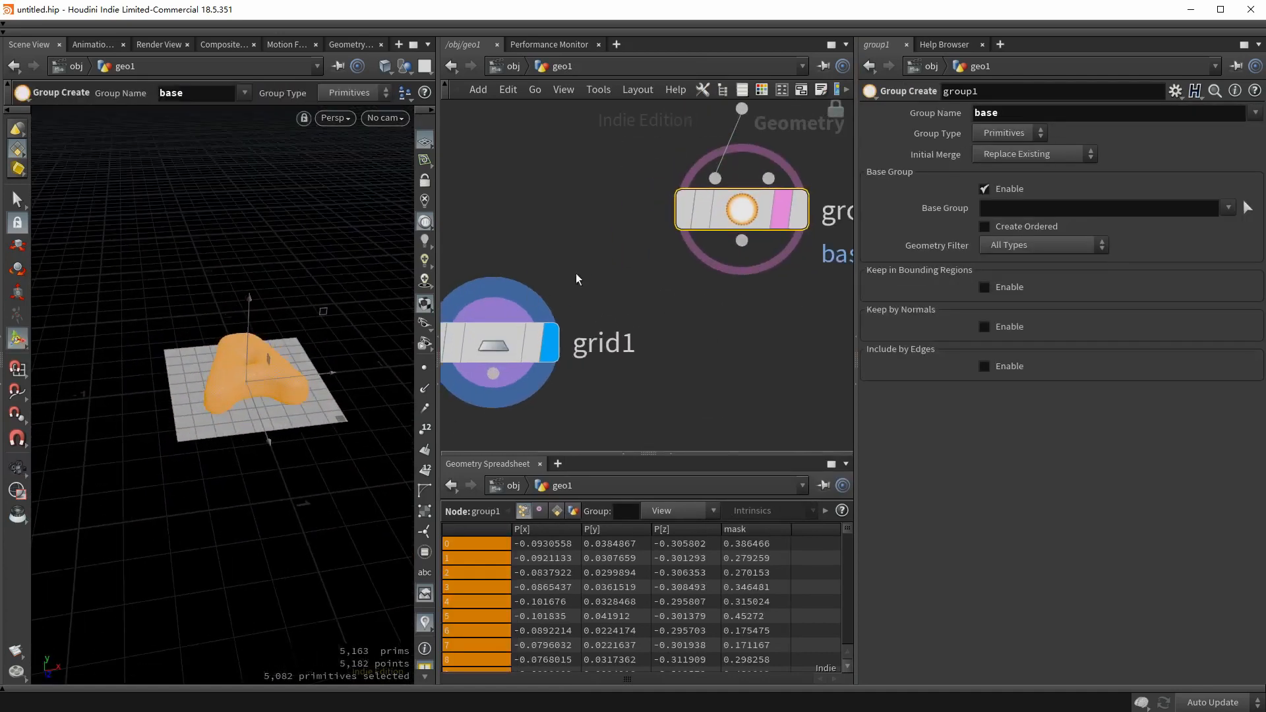
# Set grid1's Rows and Columns to 50.
pyautogui.click(501, 342)
pyautogui.click(996, 235)
pyautogui.write('50')
pyautogui.press('Tab')
pyautogui.write('50')
pyautogui.press('Return')
pyautogui.press('Escape')
# Raise grid1 through the upper part of the letter by setting its Center Y to 0.15.
pyautogui.keyDown('alt'); pyautogui.moveTo(258, 395); pyautogui.dragTo(252, 368); pyautogui.keyUp('alt')
pyautogui.keyDown('alt'); pyautogui.moveTo(251, 368); pyautogui.dragTo(247, 389, button='right'); pyautogui.keyUp('alt')
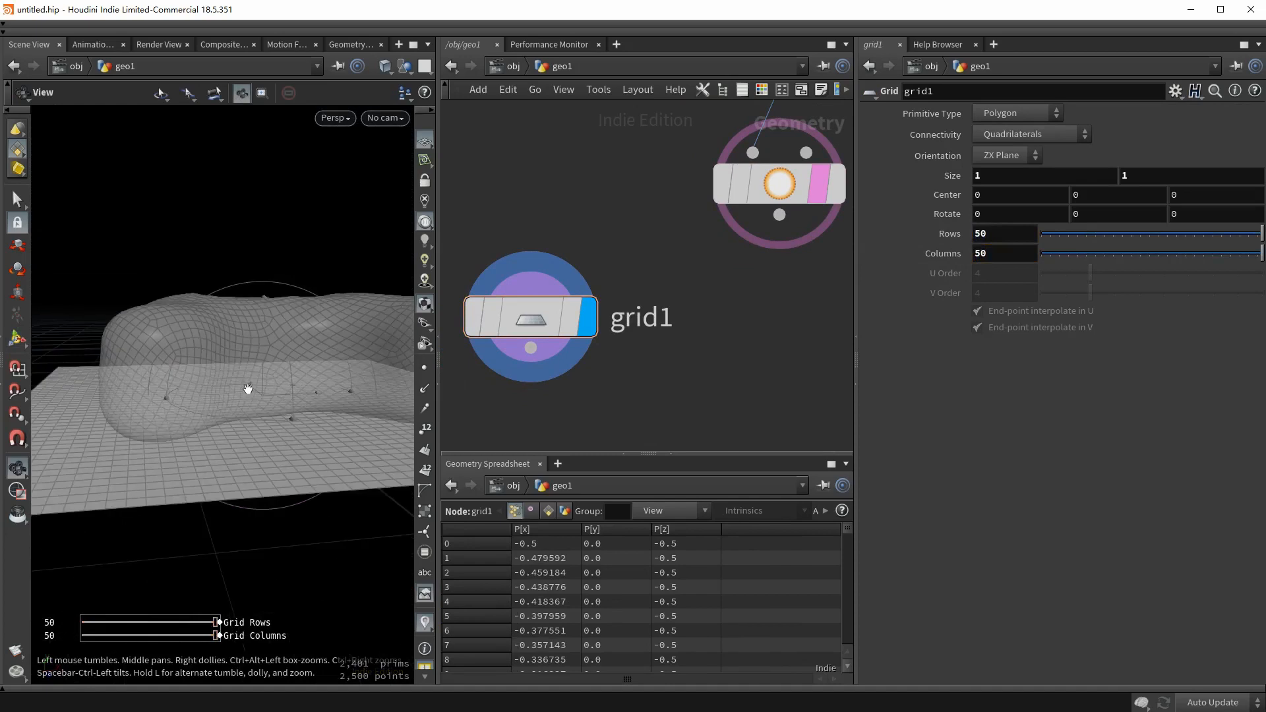
pyautogui.moveTo(259, 342); pyautogui.dragTo(270, 271)
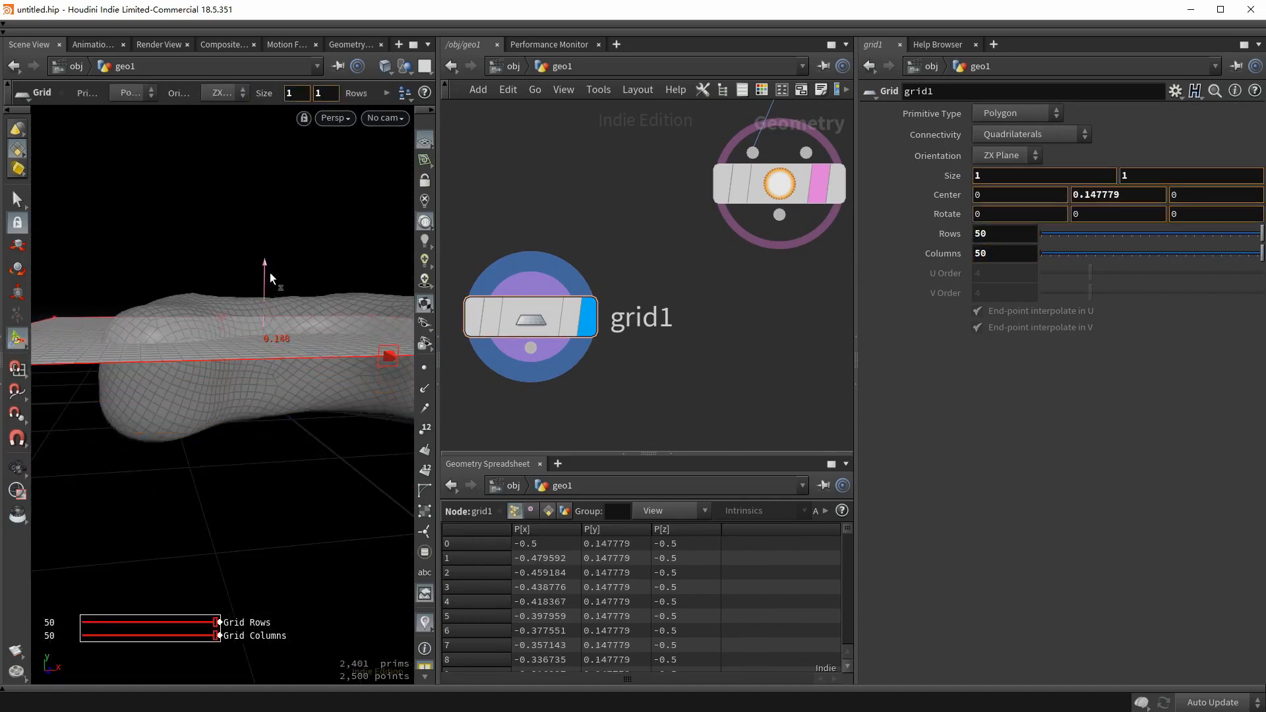
pyautogui.moveTo(1090, 194); pyautogui.dragTo(1128, 195)
pyautogui.write('5')
pyautogui.press('Return')
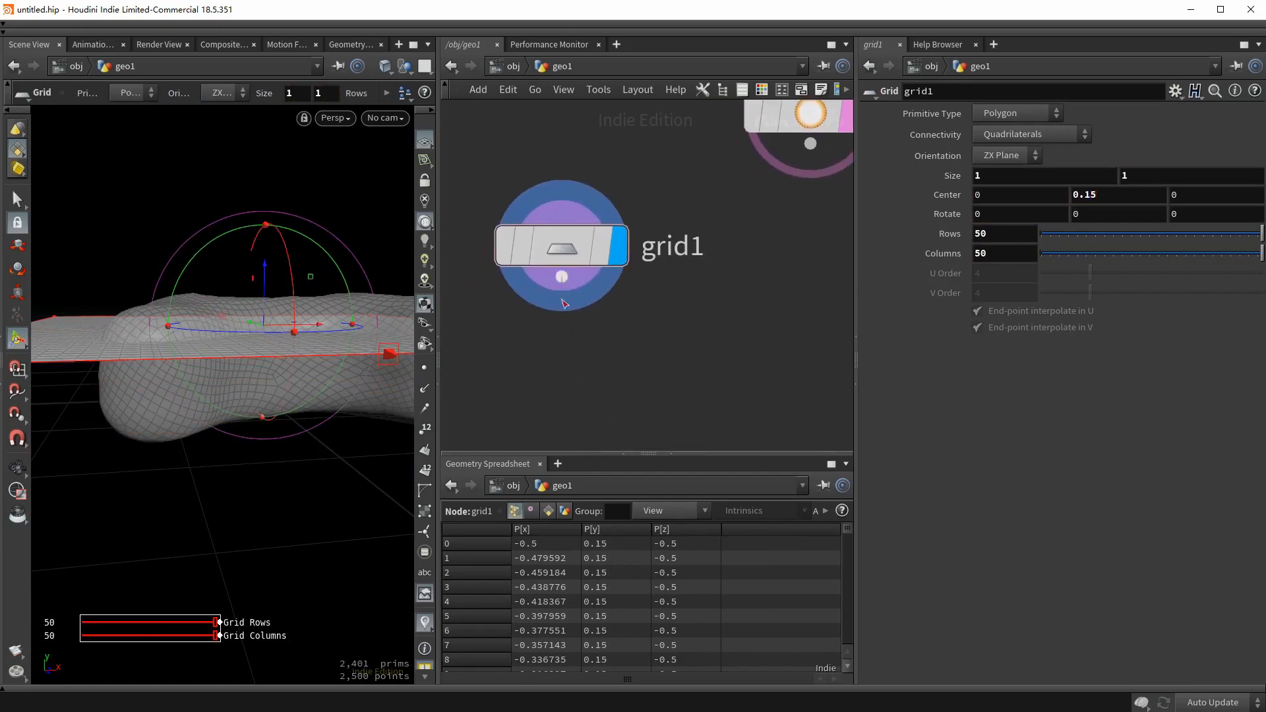
# Add a Mountain node connected below grid1 and display its result.
pyautogui.press('Tab')
pyautogui.write('mount')
pyautogui.press('Return')
pyautogui.click(560, 362)
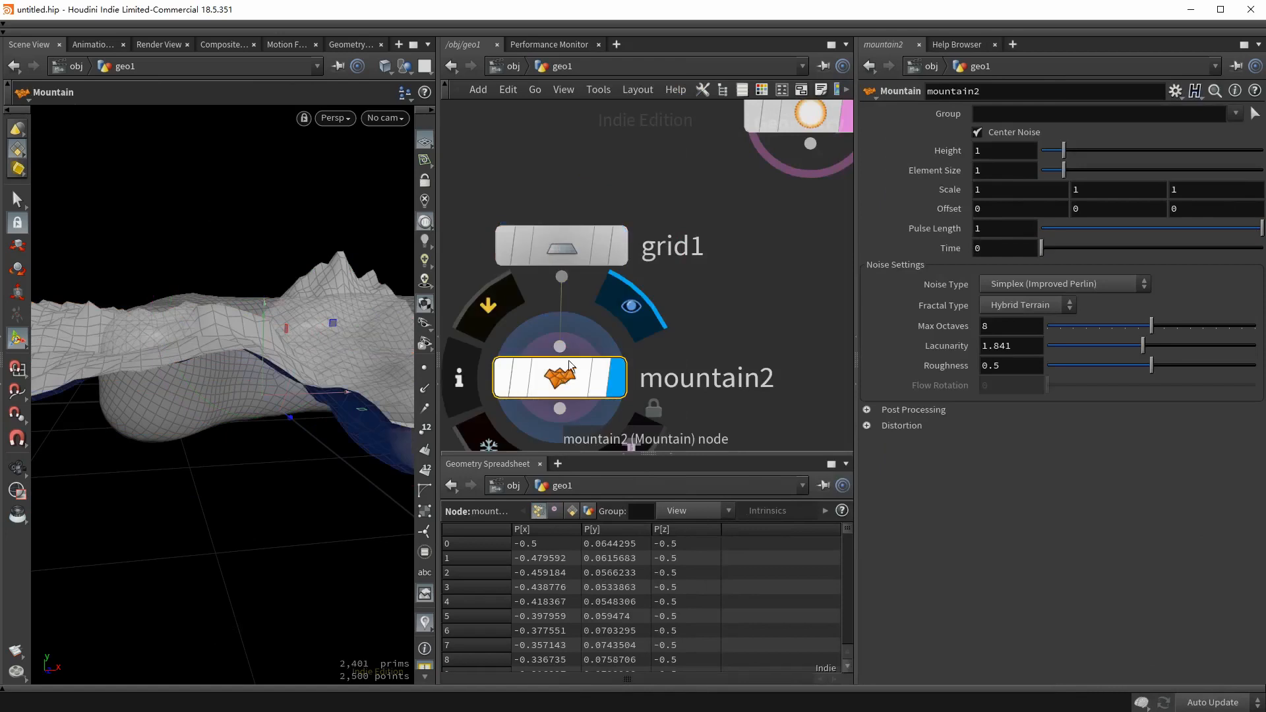
# Set mountain2's Height to 0.15 and Element Size to 0.15.
pyautogui.doubleClick(976, 151)
pyautogui.write('0.15')
pyautogui.press('Tab')
pyautogui.write('0.1')
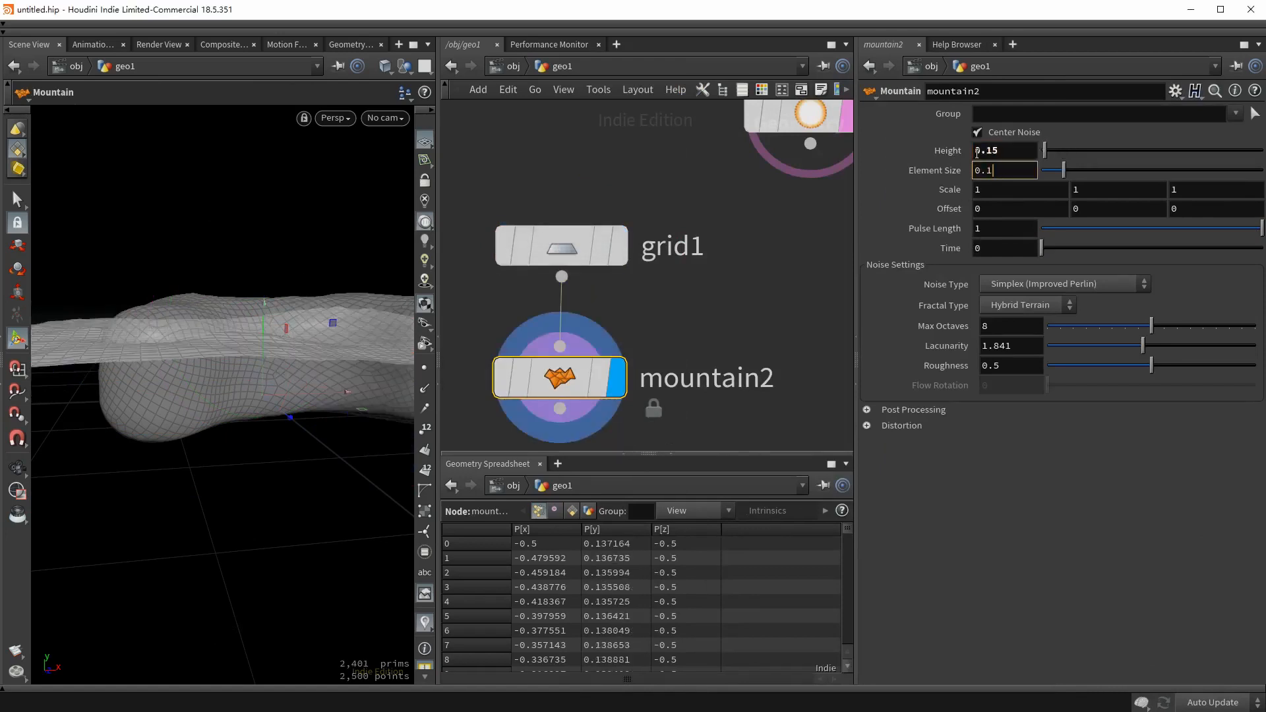
pyautogui.write('5')
pyautogui.press('Return')
# Set mountain2's Noise Type to Perlin and Fractal Type to None.
pyautogui.press('Escape')
pyautogui.moveTo(286, 321); pyautogui.dragTo(412, 405)
pyautogui.press('Return')
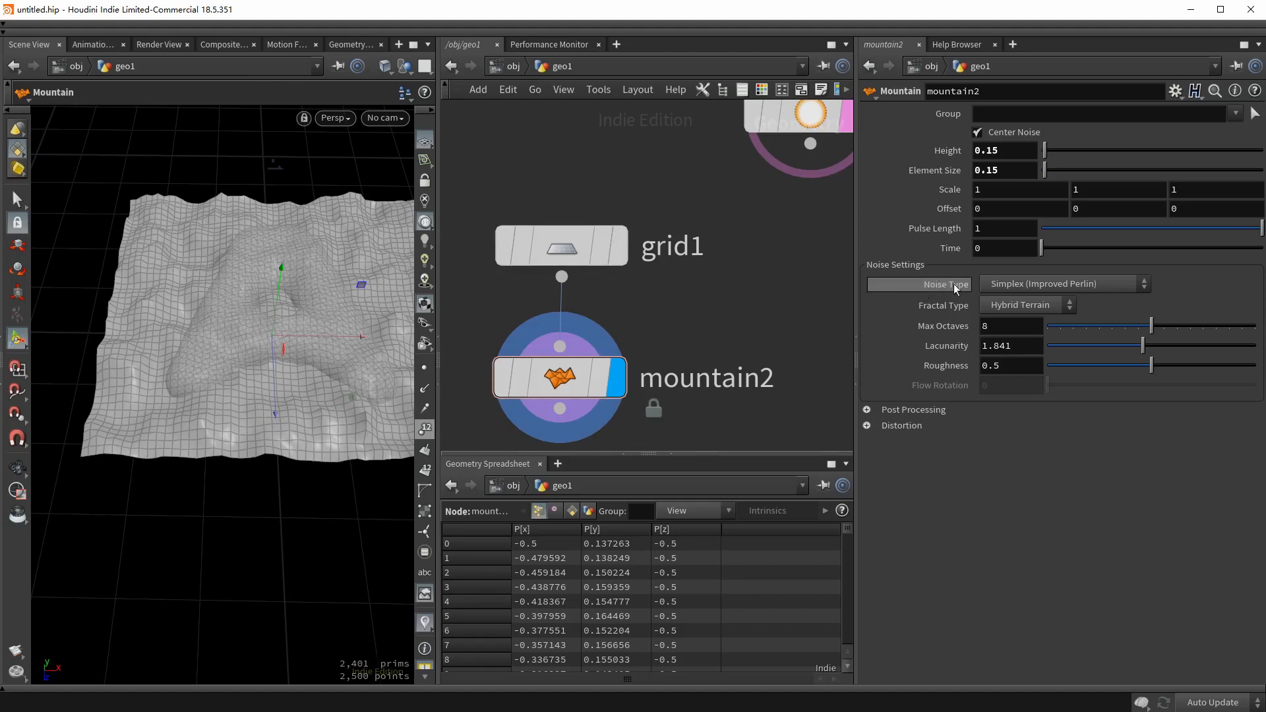
pyautogui.click(1029, 284)
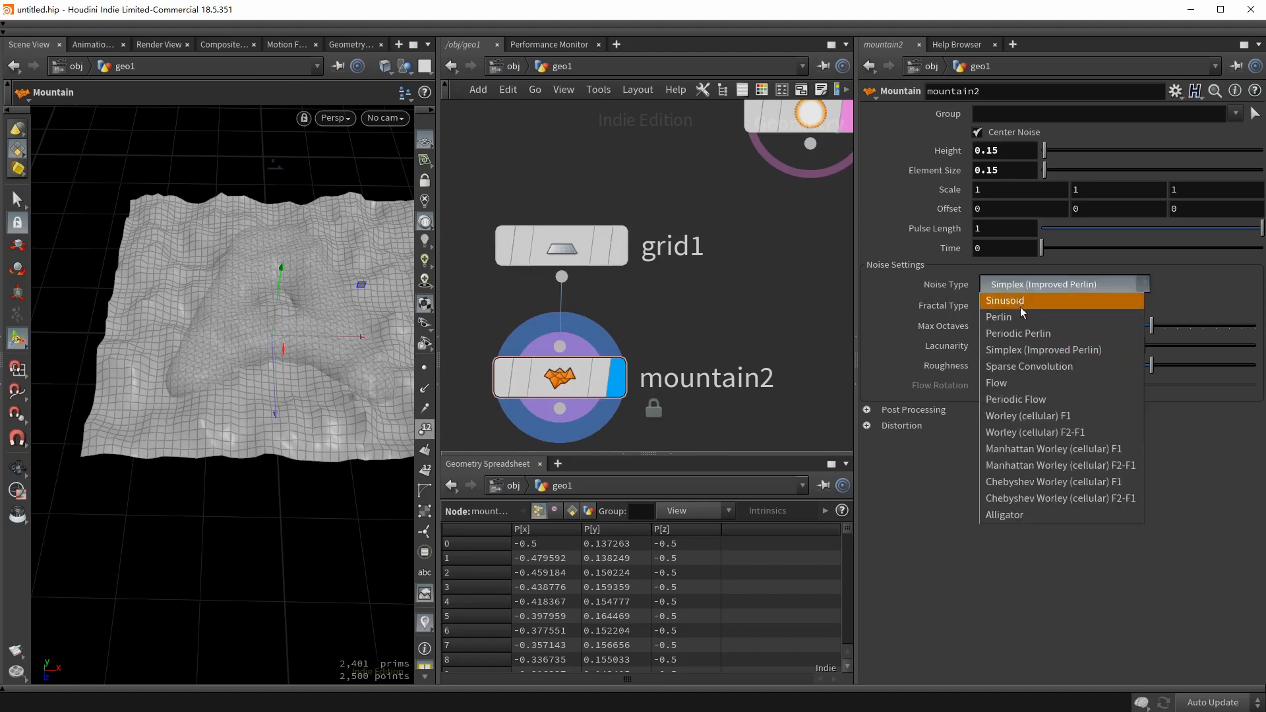
pyautogui.click(1021, 315)
pyautogui.click(1027, 305)
pyautogui.click(999, 324)
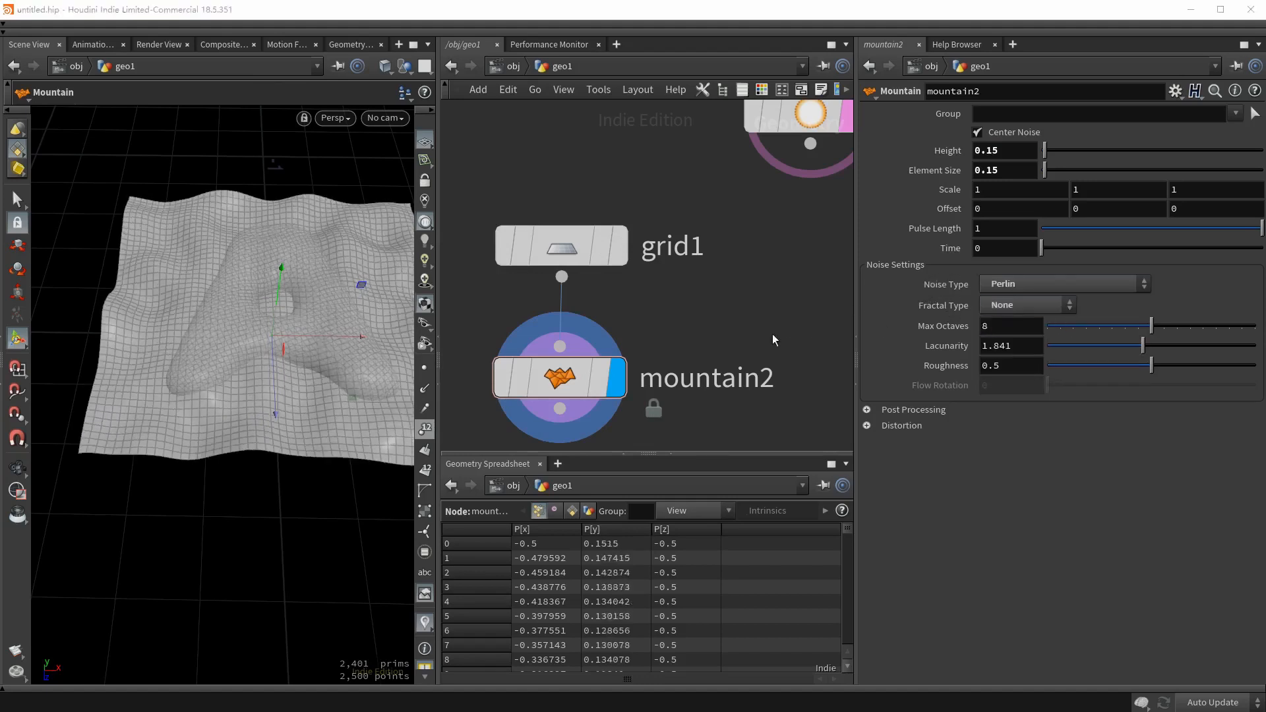
pyautogui.press('Escape')
pyautogui.moveTo(266, 434); pyautogui.dragTo(188, 321)
pyautogui.press('Return')
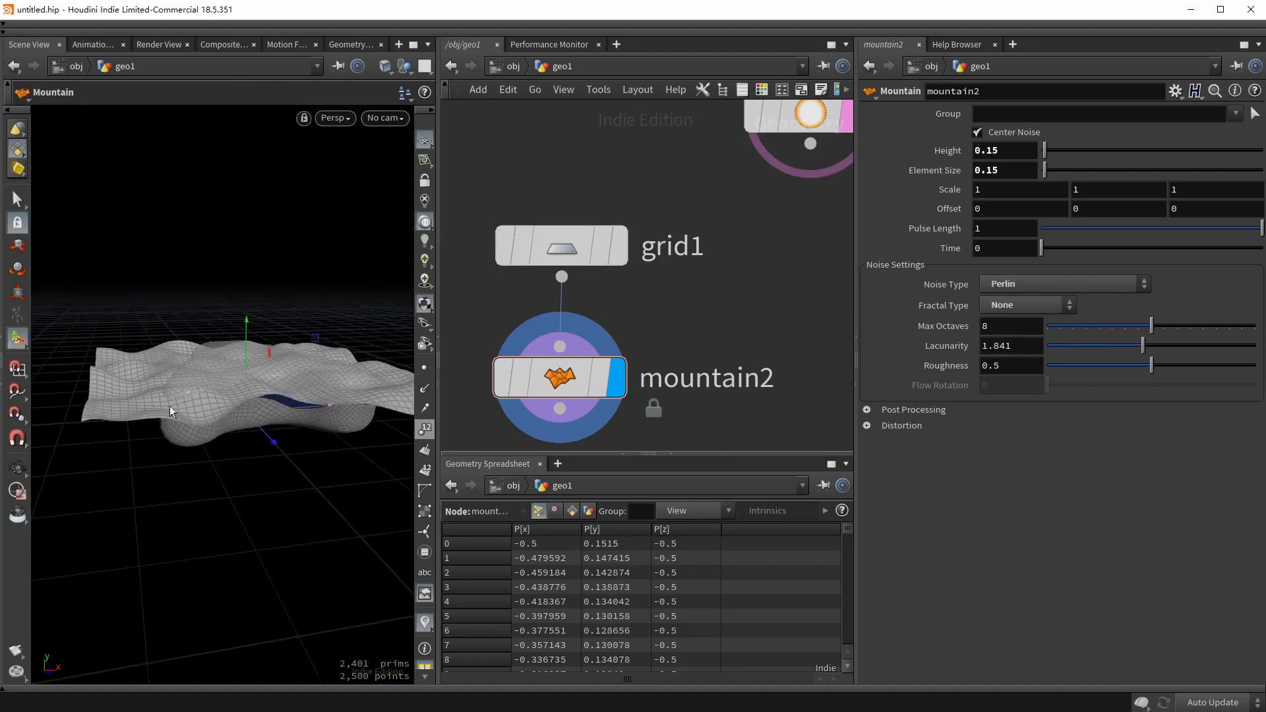
# Add a Boolean Shatter node below the two branches and connect group1 to its first input.
pyautogui.scroll(-6, 712, 291)
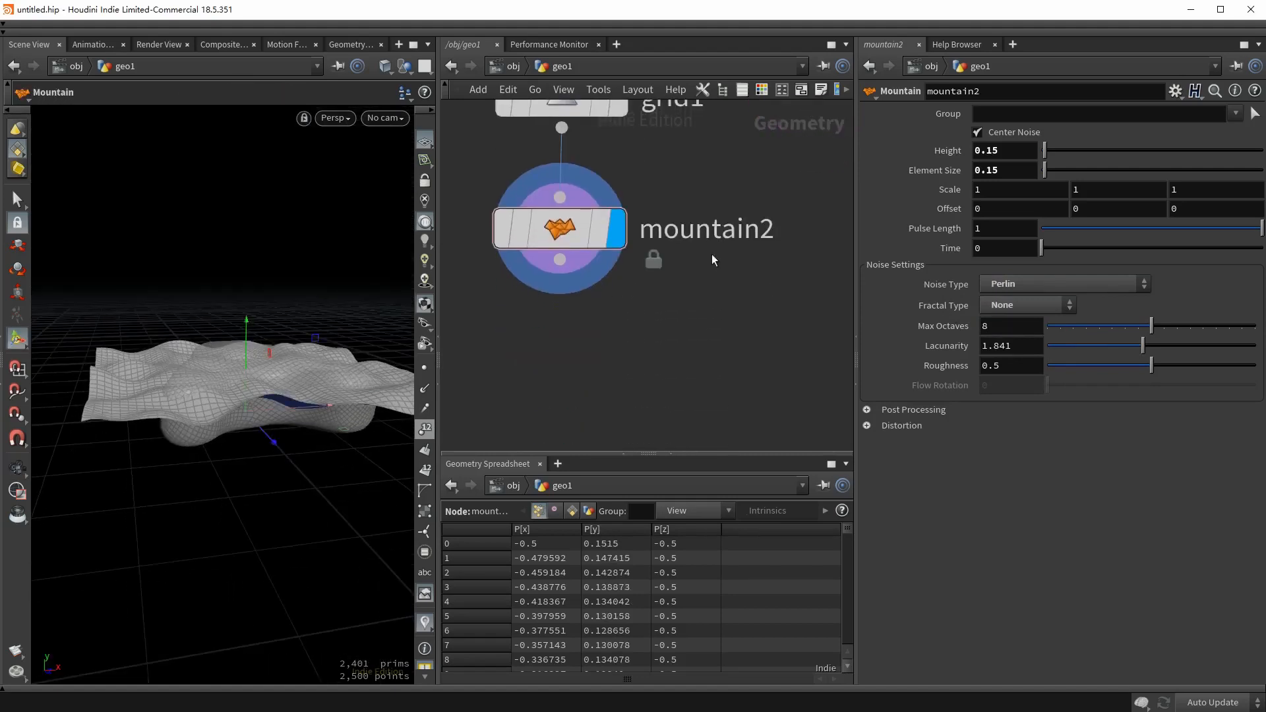
pyautogui.press('Tab')
pyautogui.write('boole')
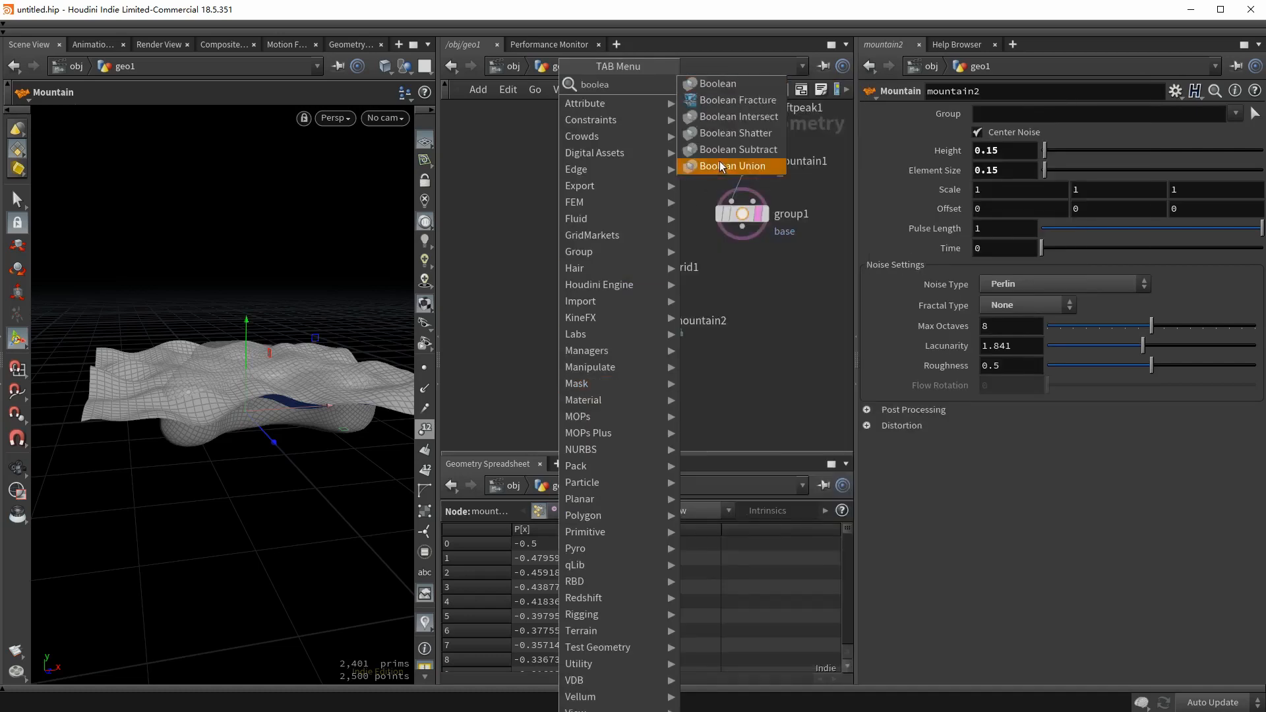
pyautogui.click(716, 134)
pyautogui.click(571, 397)
pyautogui.click(560, 384)
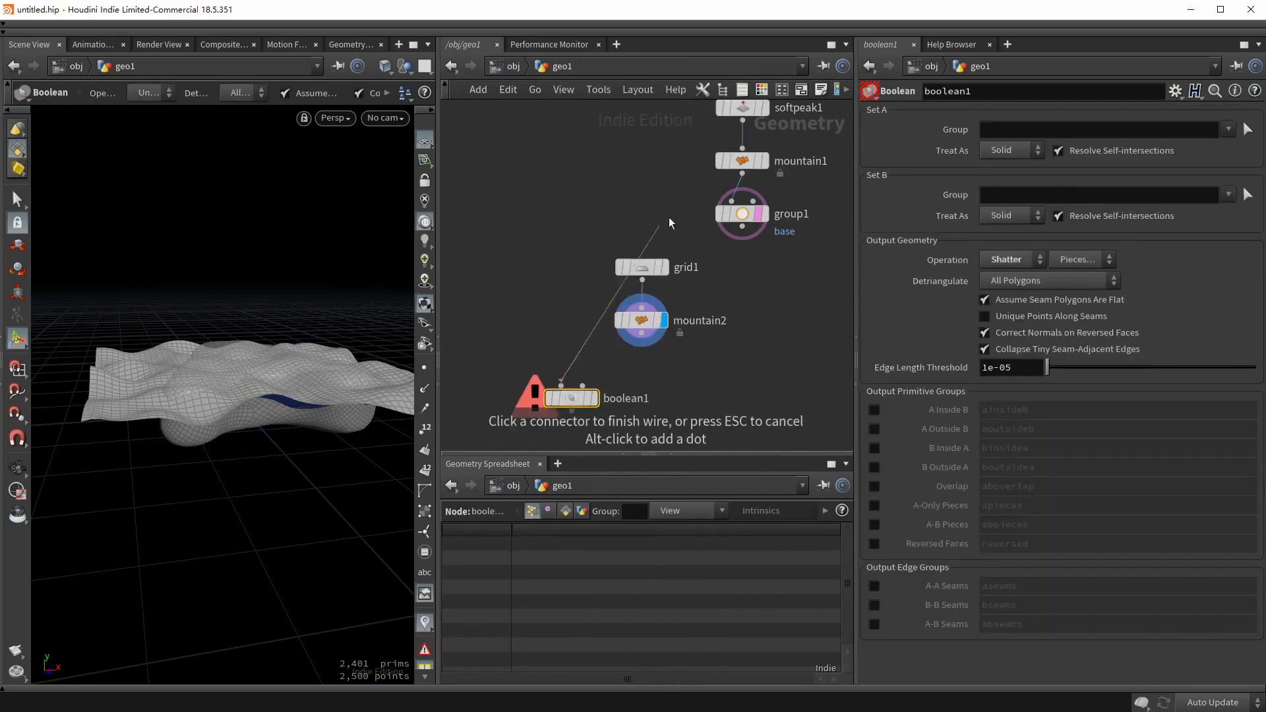
pyautogui.click(743, 226)
# Move grid1 and mountain2 together to clear the wiring, and connect mountain2 to boolean1's second input.
pyautogui.moveTo(742, 335); pyautogui.dragTo(715, 296, button='middle')
pyautogui.moveTo(676, 335); pyautogui.dragTo(614, 225)
pyautogui.moveTo(618, 229); pyautogui.dragTo(682, 269)
pyautogui.click(658, 207)
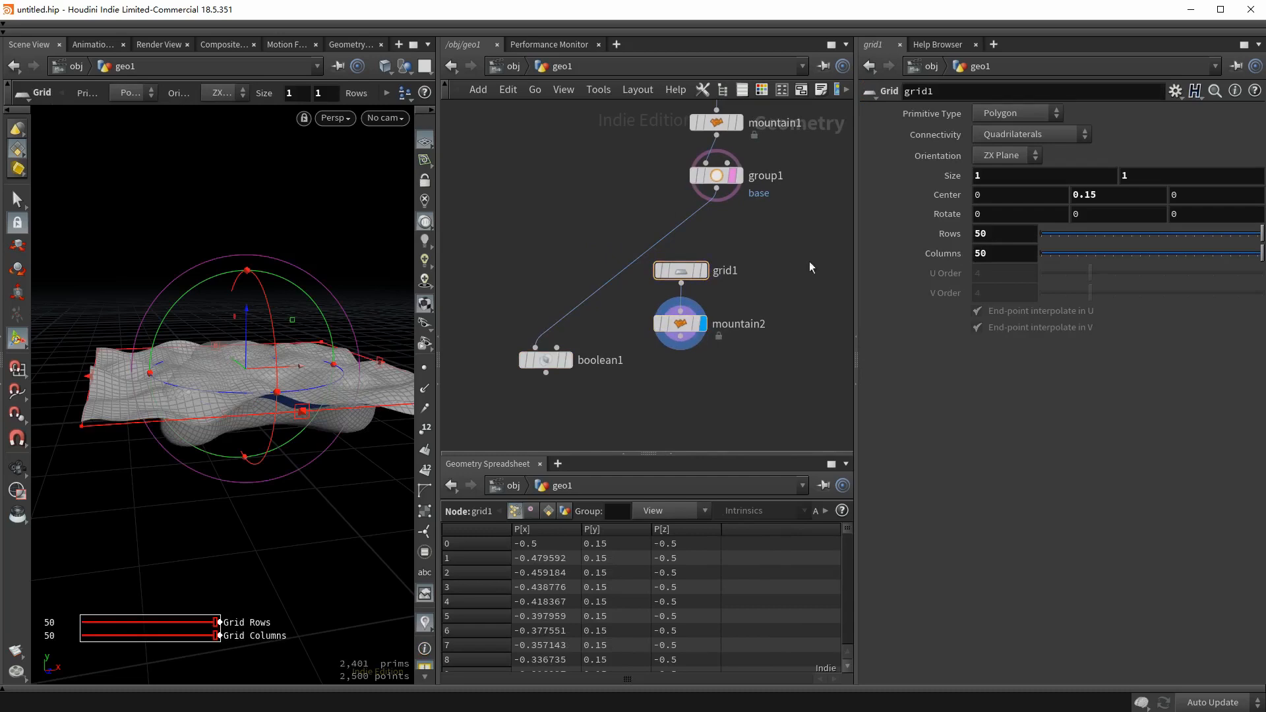
pyautogui.moveTo(810, 266); pyautogui.dragTo(810, 235, button='middle')
pyautogui.click(557, 315)
pyautogui.click(680, 311)
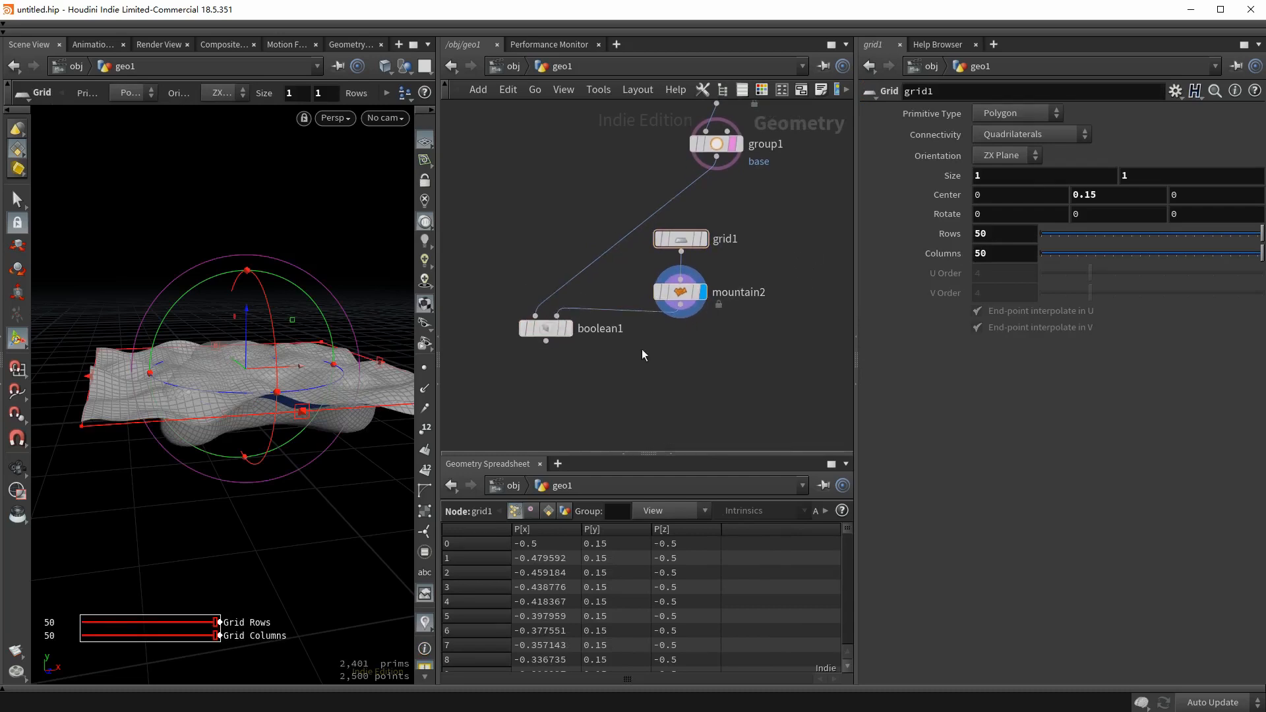
# Display boolean1 and enable its A Outside B output primitive group.
pyautogui.moveTo(642, 354); pyautogui.dragTo(648, 337, button='middle')
pyautogui.click(703, 274)
pyautogui.click(573, 311)
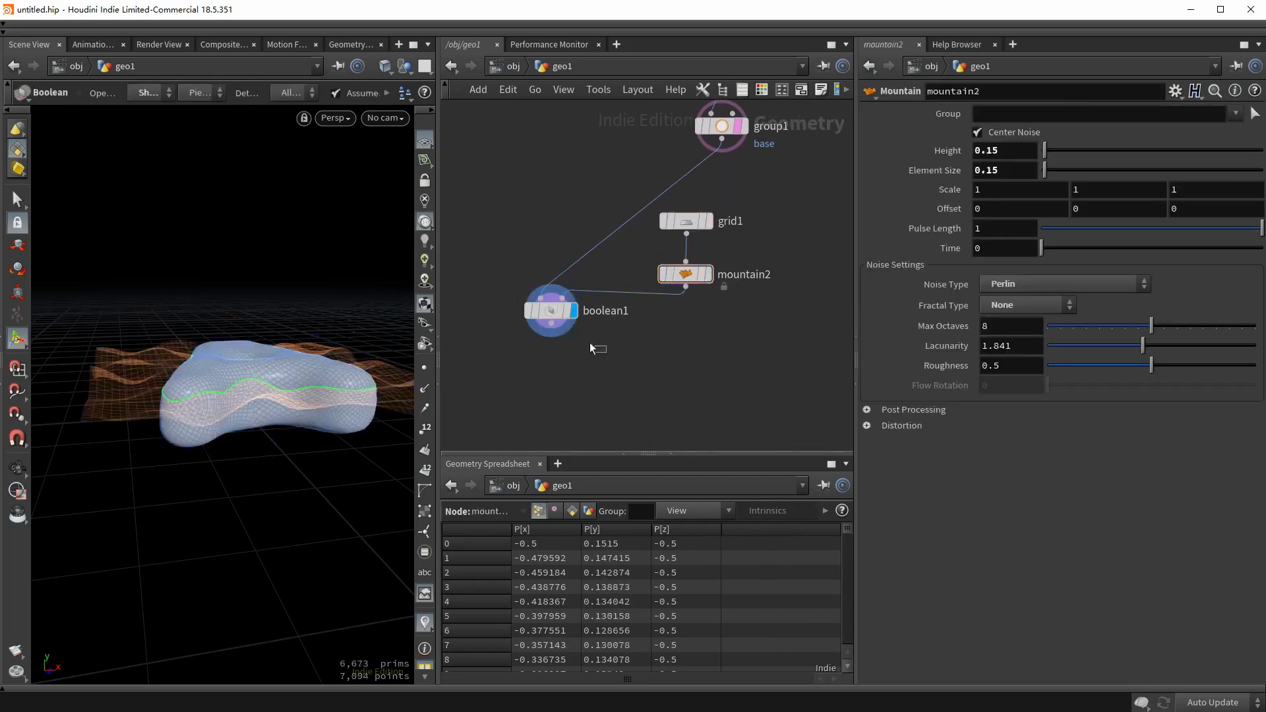
pyautogui.moveTo(590, 349); pyautogui.dragTo(535, 298)
pyautogui.moveTo(307, 398); pyautogui.dragTo(273, 378)
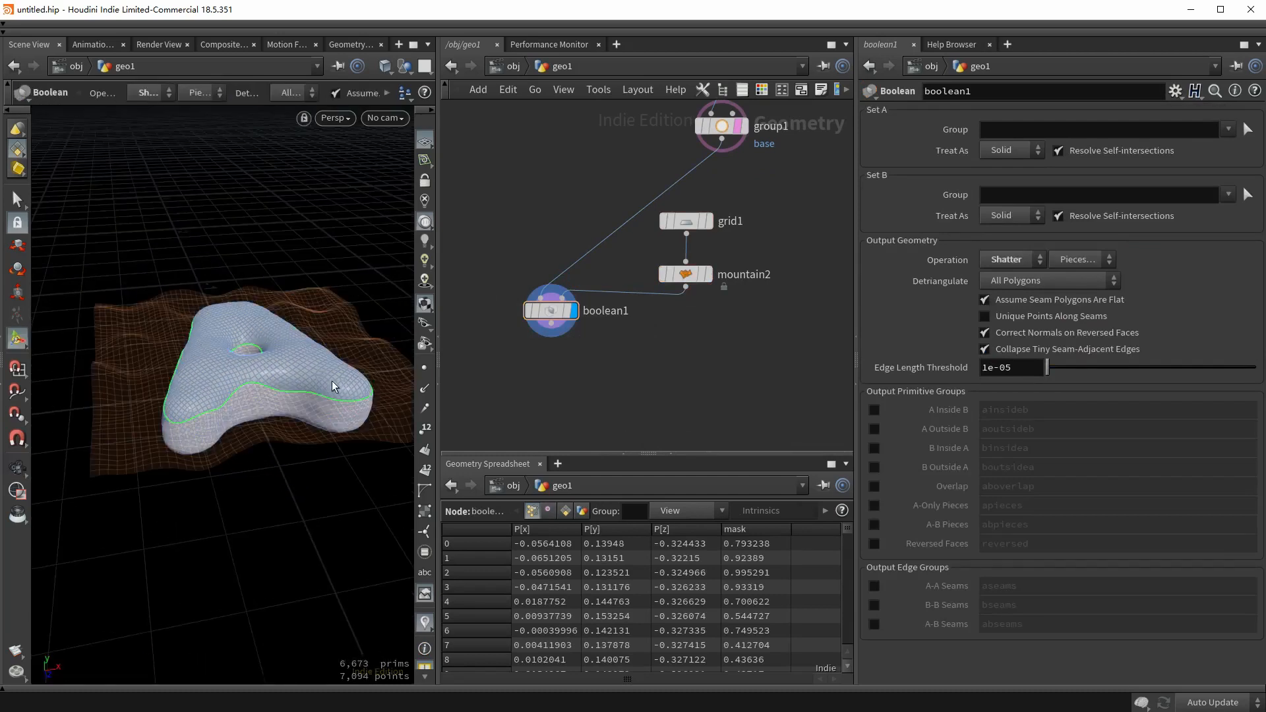
pyautogui.click(876, 429)
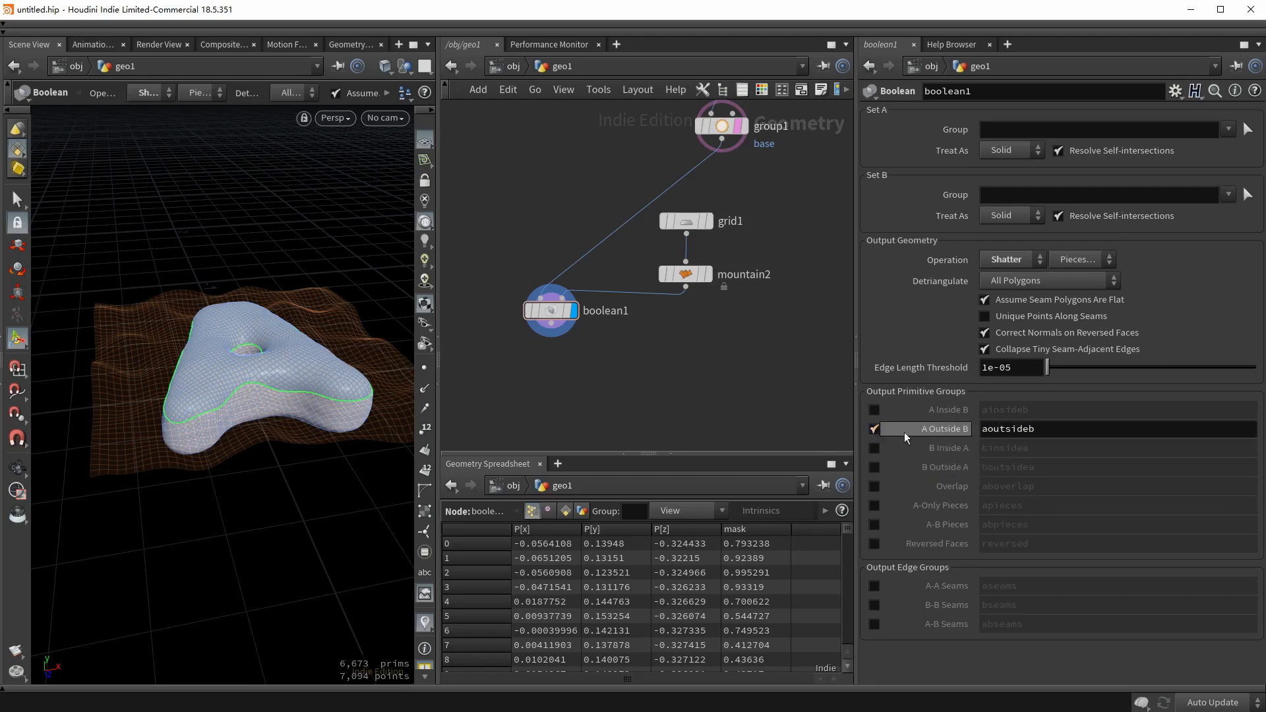
# Add a Blast node below boolean1 that keeps only the aoutsideb group, and turn off group1's template display.
pyautogui.click(550, 334)
pyautogui.click(551, 361)
pyautogui.write('bl')
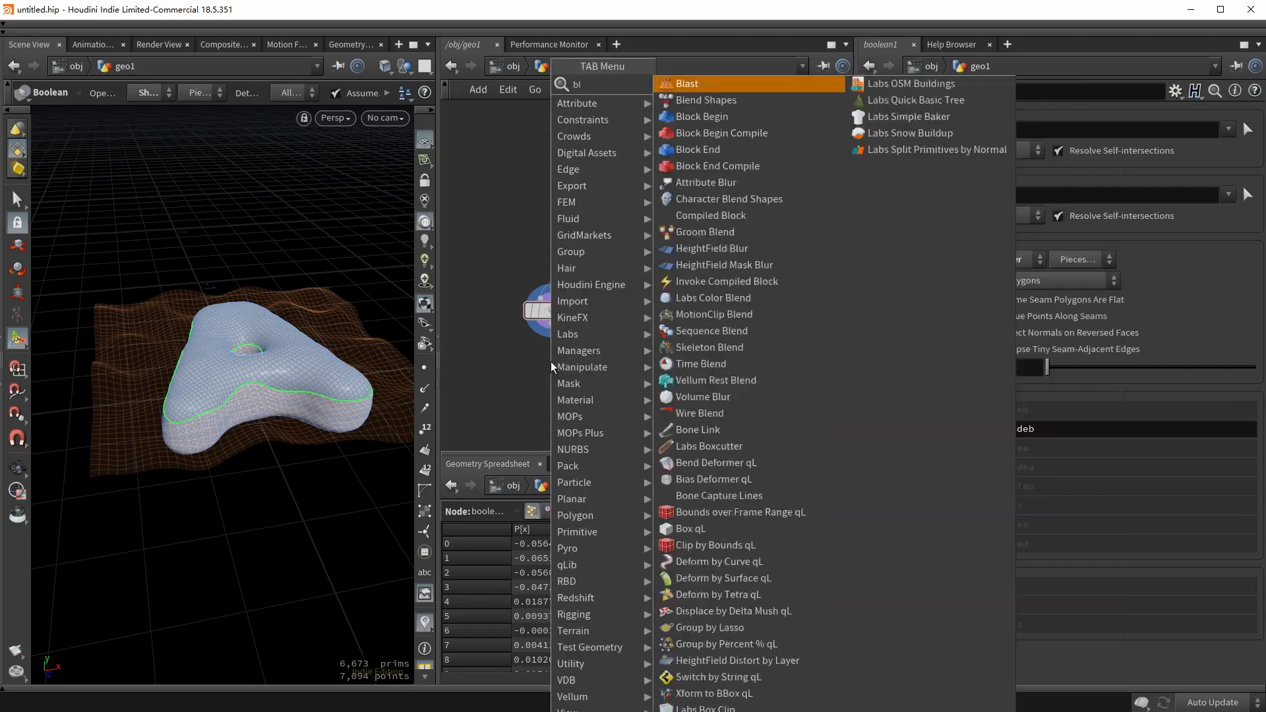
pyautogui.press('Return')
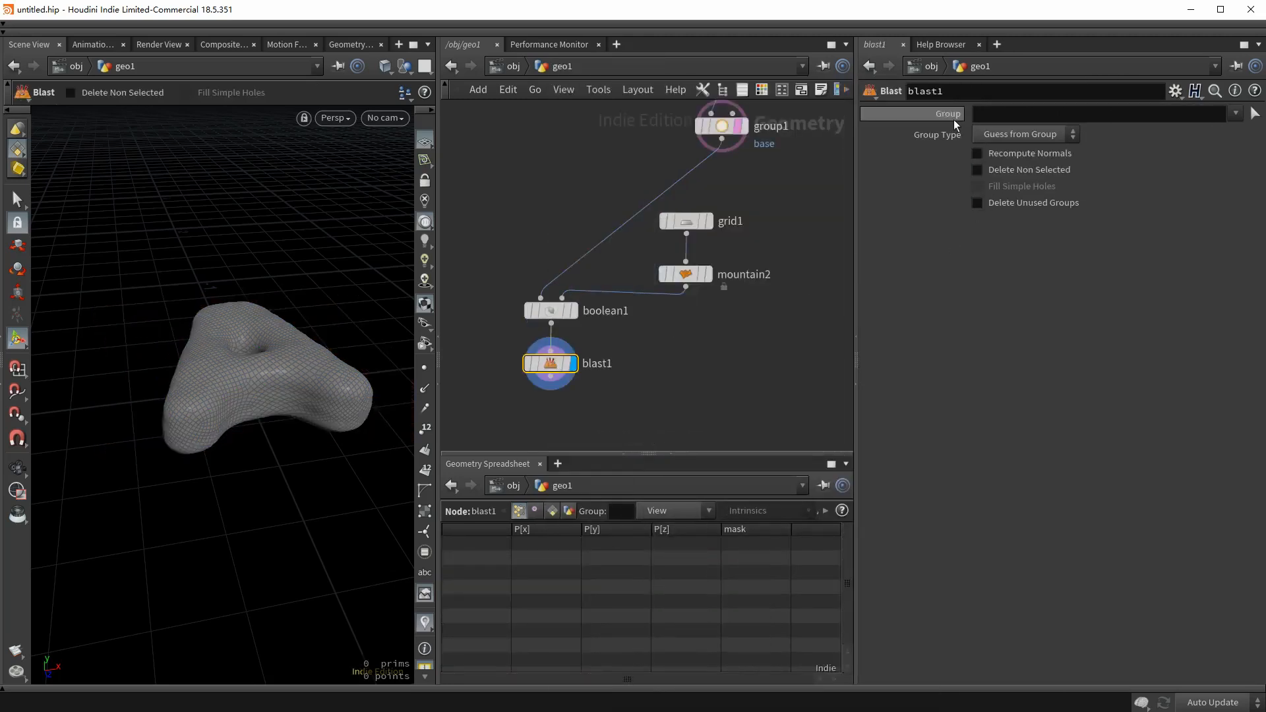
pyautogui.click(1235, 114)
pyautogui.click(1201, 133)
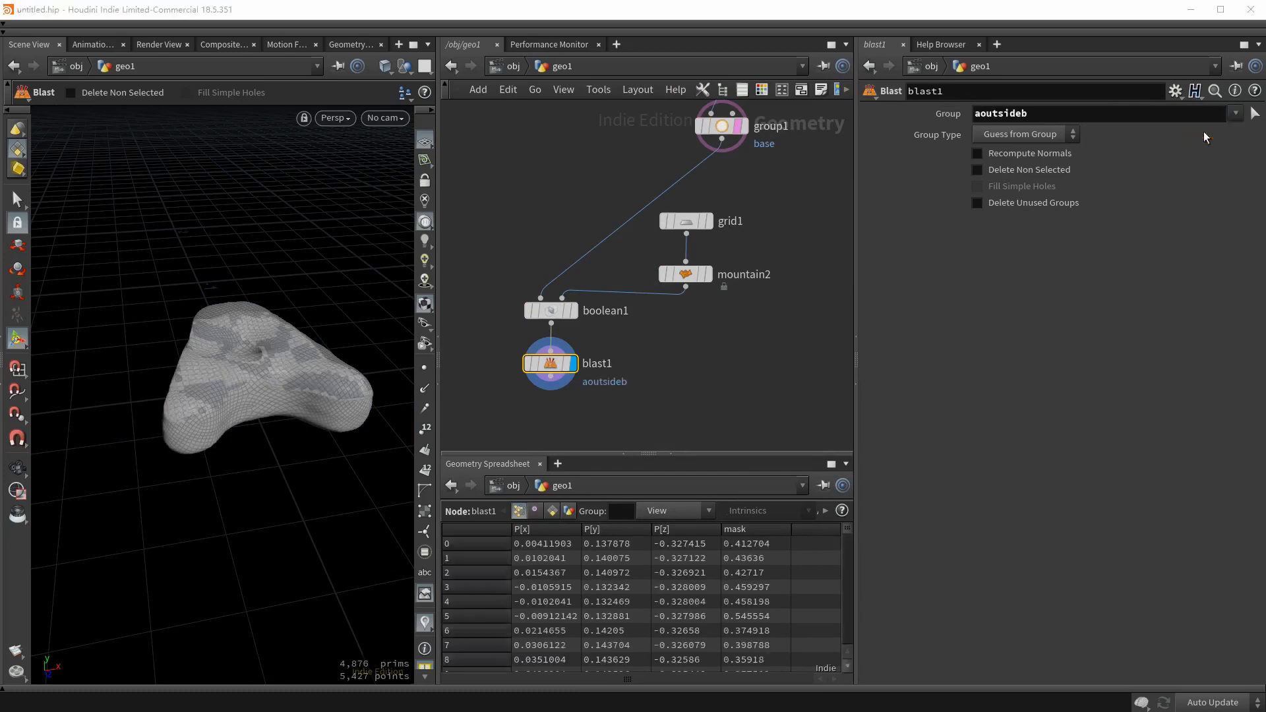
pyautogui.click(741, 126)
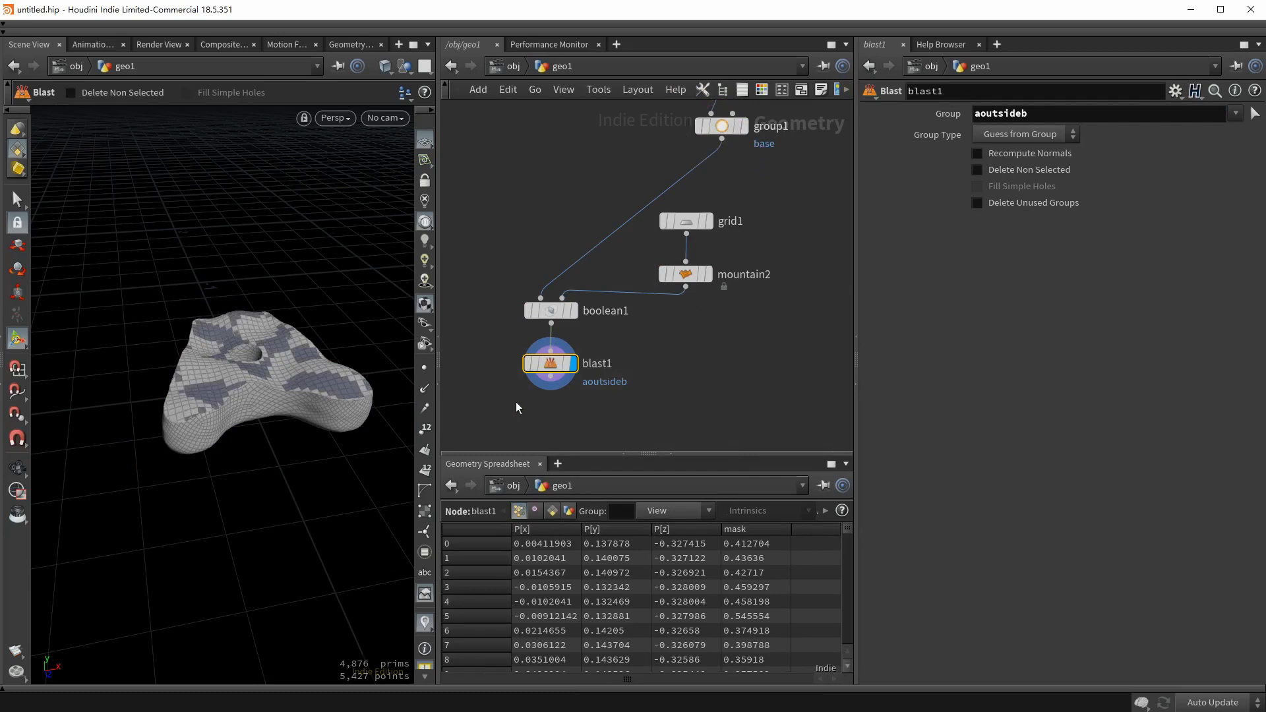
pyautogui.click(991, 172)
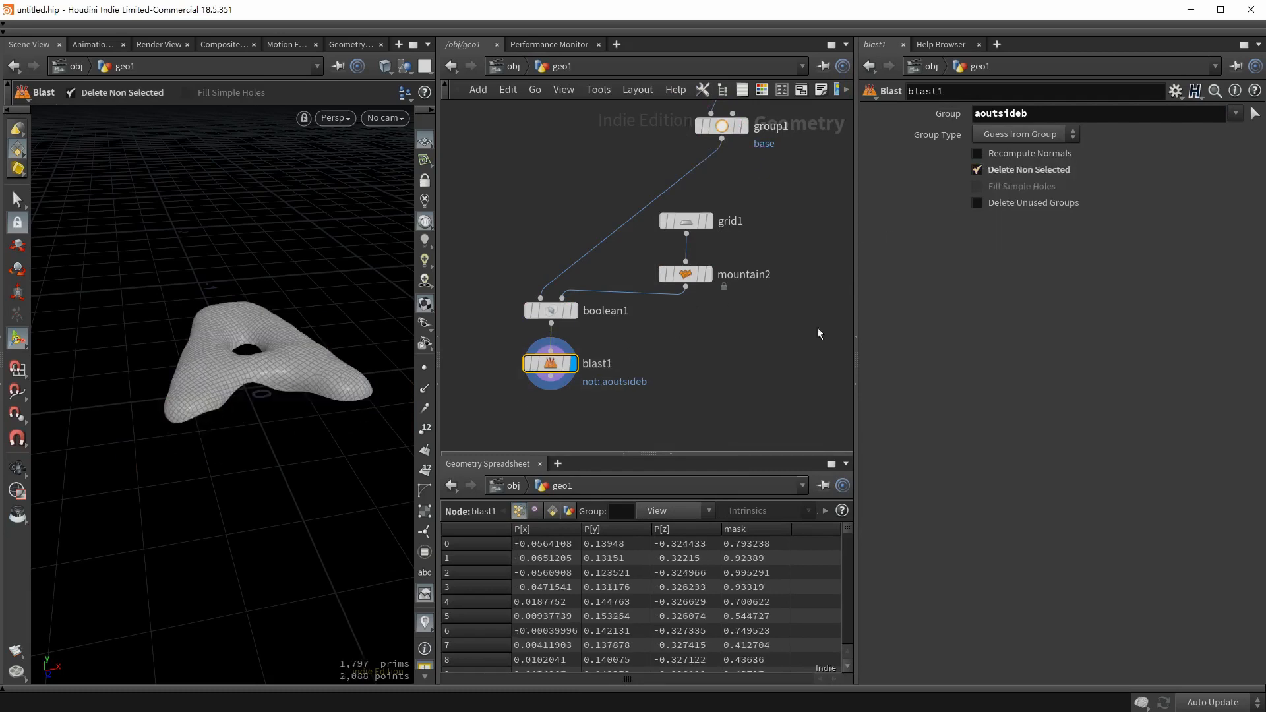
# Show the point markers and examine the mesh along the cut edge of the top piece up close.
pyautogui.press('Escape')
pyautogui.moveTo(261, 364)
pyautogui.mouseDown()
pyautogui.moveTo(268, 314)
pyautogui.moveTo(266, 359)
pyautogui.moveTo(309, 377)
pyautogui.moveTo(238, 372)
pyautogui.mouseUp()
pyautogui.press('Return')
pyautogui.press('space')
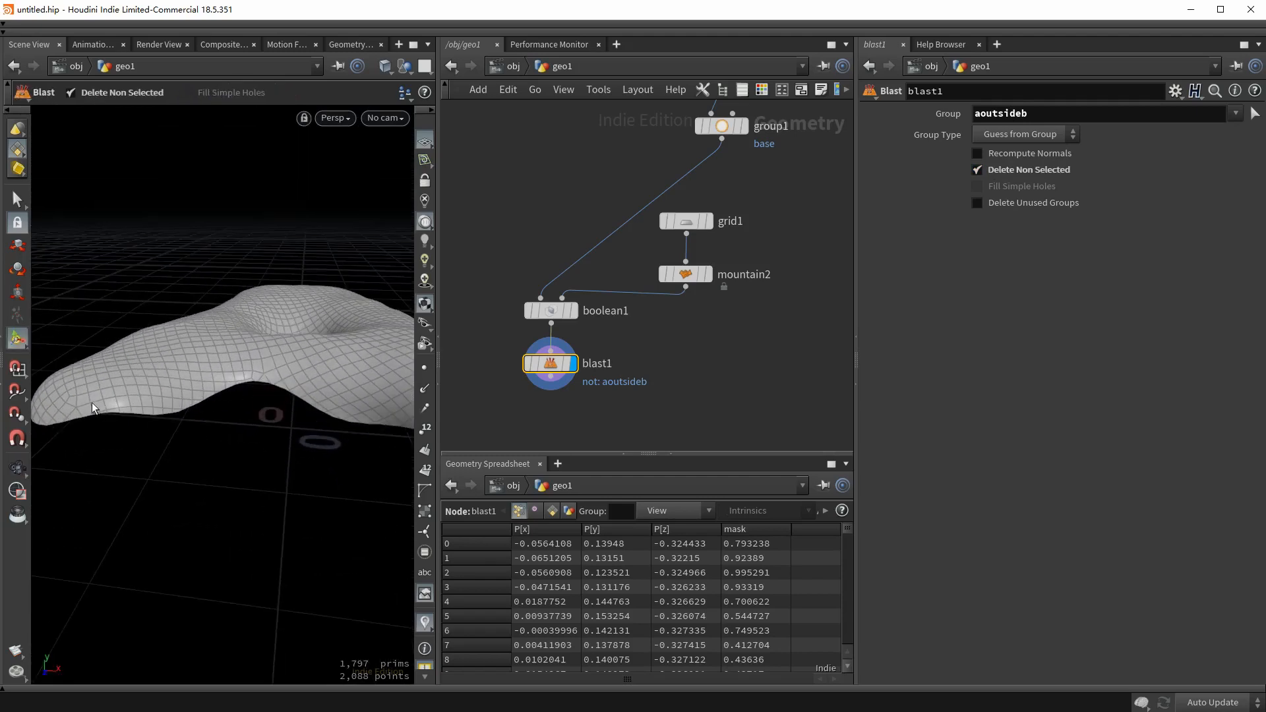
pyautogui.click(424, 366)
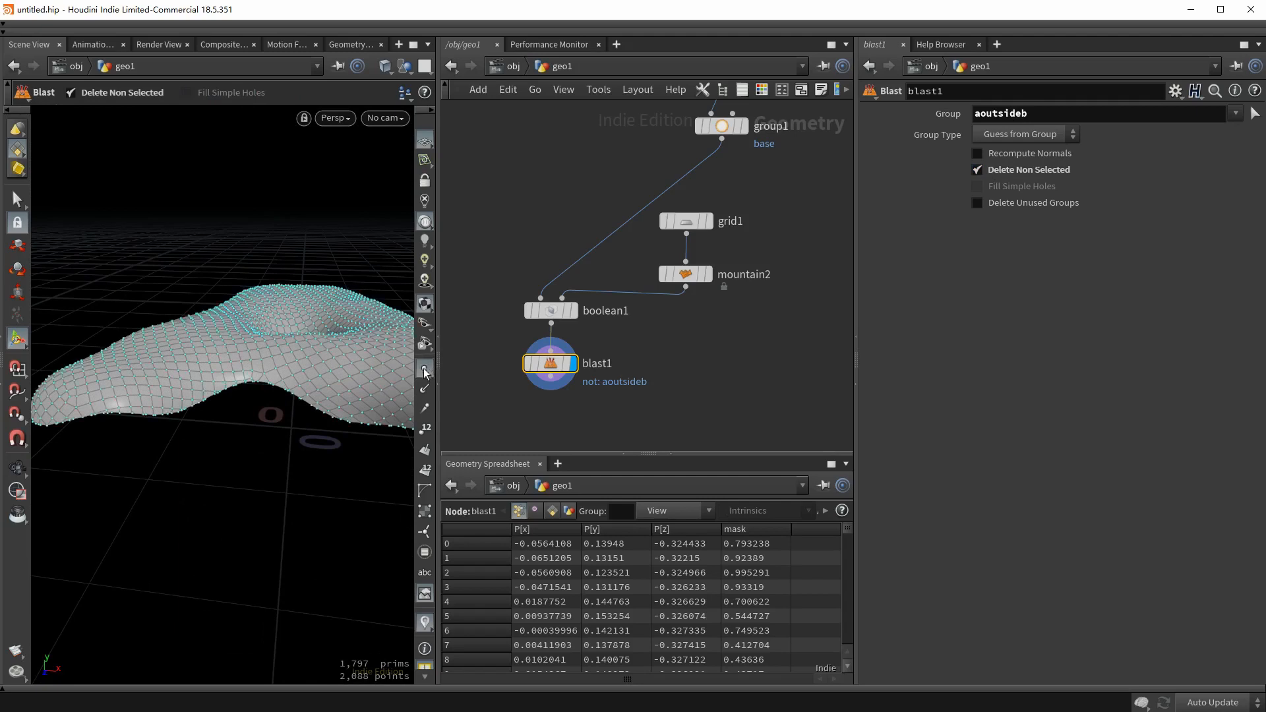
pyautogui.press('Escape')
pyautogui.scroll(3, 214, 396)
pyautogui.moveTo(207, 398); pyautogui.dragTo(190, 407)
pyautogui.press('Return')
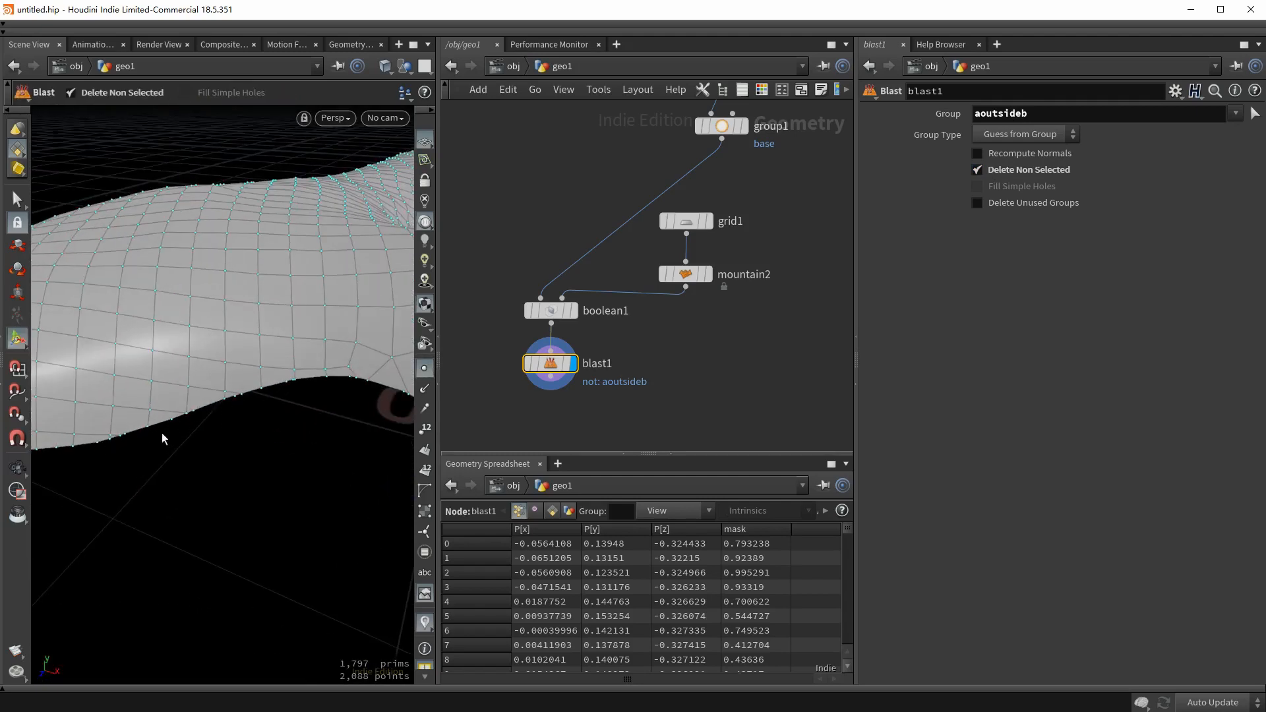
# Add a Labs Instant Meshes node below blast1, display it, and increase its Target Polygon Count.
pyautogui.moveTo(552, 424); pyautogui.dragTo(579, 323, button='middle')
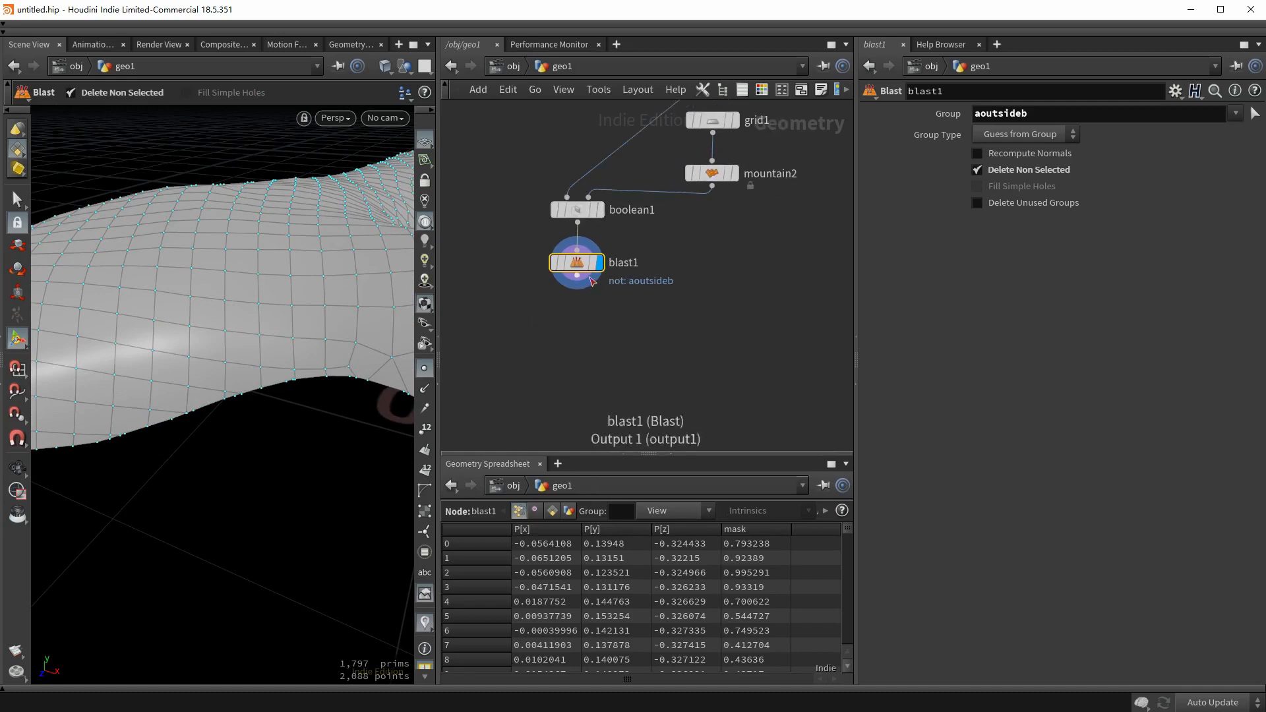
pyautogui.press('Tab')
pyautogui.moveTo(581, 323)
pyautogui.write('instan')
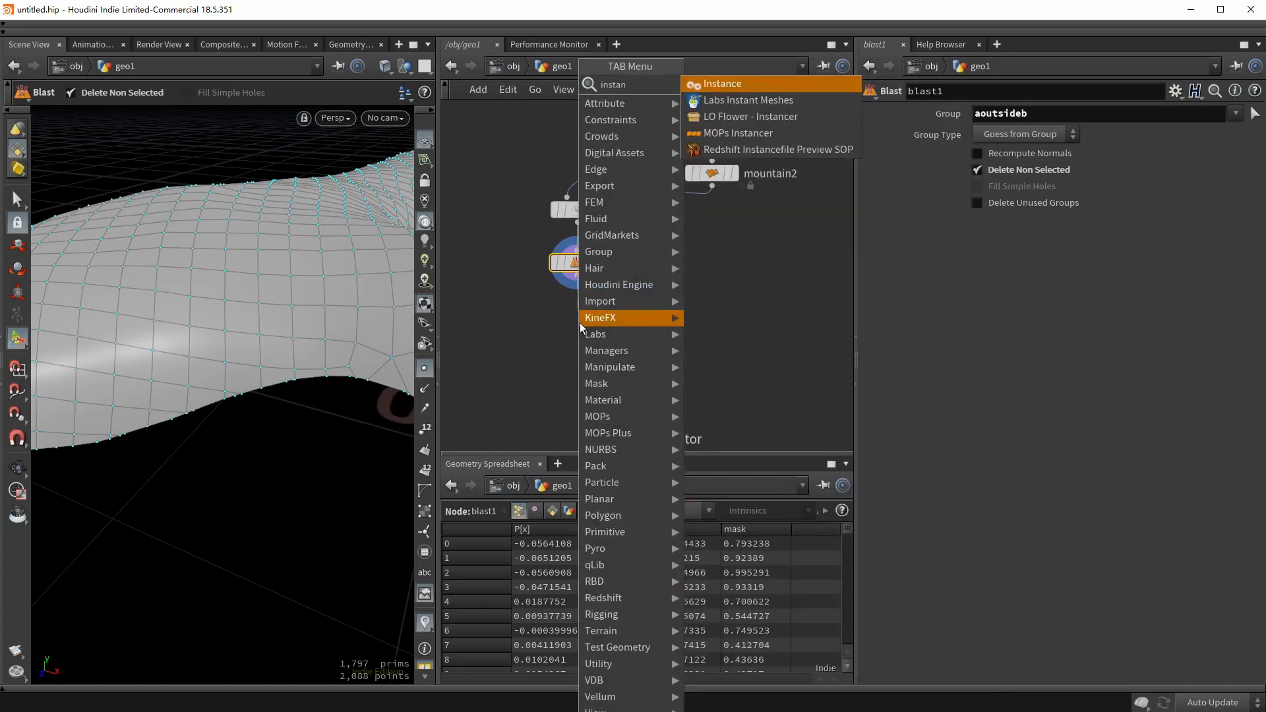
pyautogui.press('Down')
pyautogui.press('Return')
pyautogui.click(579, 322)
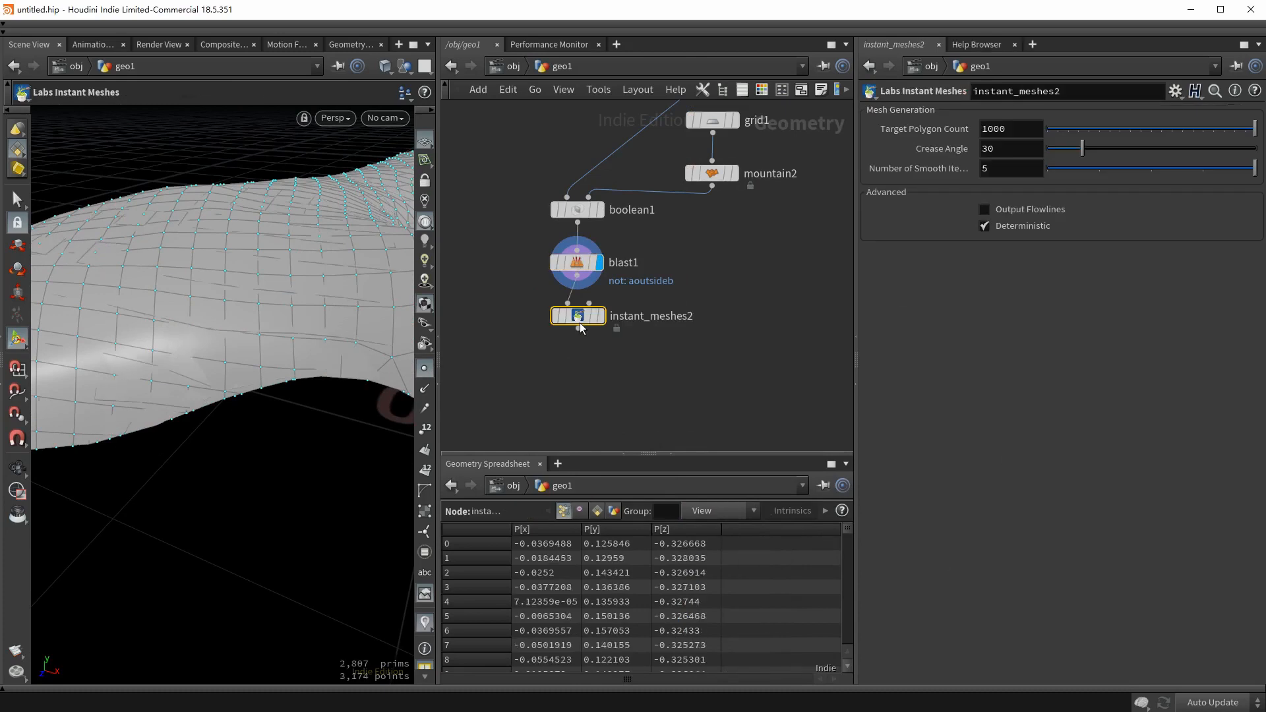
pyautogui.press('Escape')
pyautogui.moveTo(198, 316); pyautogui.dragTo(261, 338)
pyautogui.press('Return')
pyautogui.write('5')
pyautogui.press('Return')
# Add a PolyExtrude node below instant_meshes2, display it, and set its Distance to 0.005.
pyautogui.press('Tab')
pyautogui.write('extrude')
pyautogui.press('Return')
pyautogui.click(580, 370)
pyautogui.click(992, 200)
pyautogui.write('0.005')
pyautogui.press('Return')
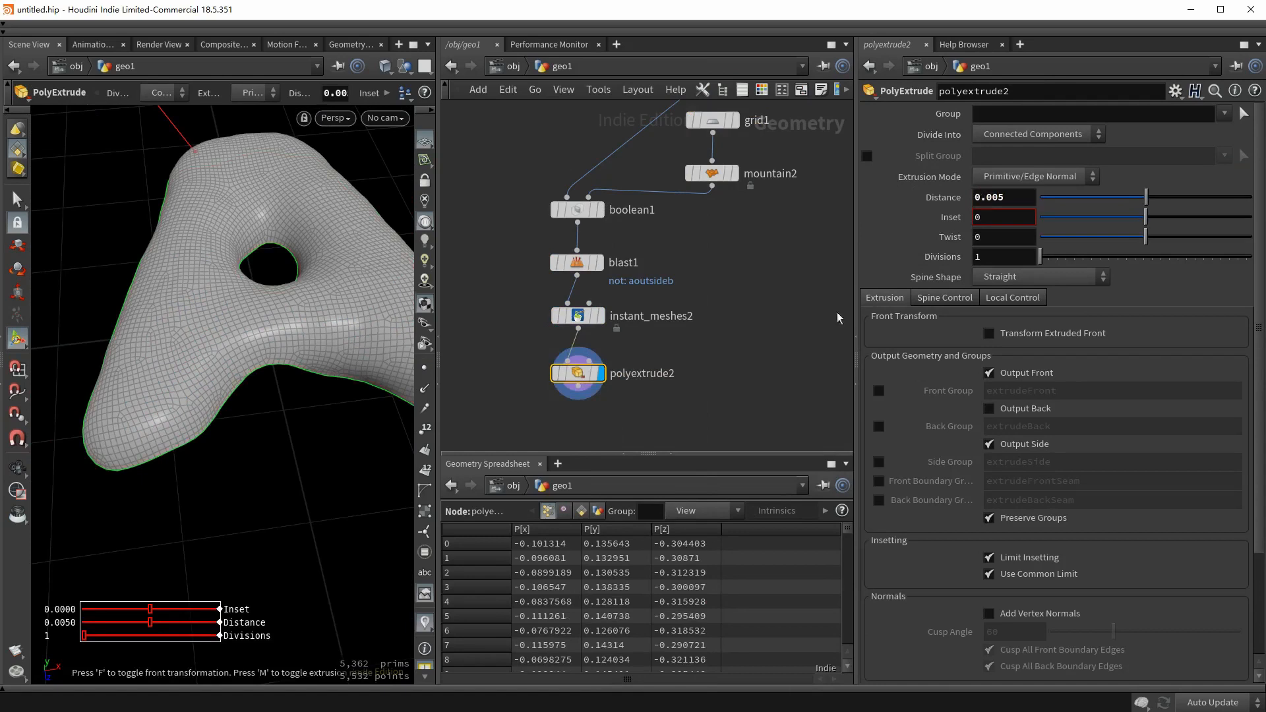
# Show group1 alongside the extruded top for comparison and enable Output Back on polyextrude2.
pyautogui.moveTo(240, 389)
pyautogui.keyDown('alt'); pyautogui.mouseDown()
pyautogui.moveTo(254, 291)
pyautogui.moveTo(236, 368)
pyautogui.mouseUp(); pyautogui.keyUp('alt')
pyautogui.moveTo(780, 269); pyautogui.dragTo(718, 506, button='middle')
pyautogui.moveTo(689, 265)
pyautogui.click(717, 291)
pyautogui.moveTo(740, 361); pyautogui.dragTo(830, 72, button='middle')
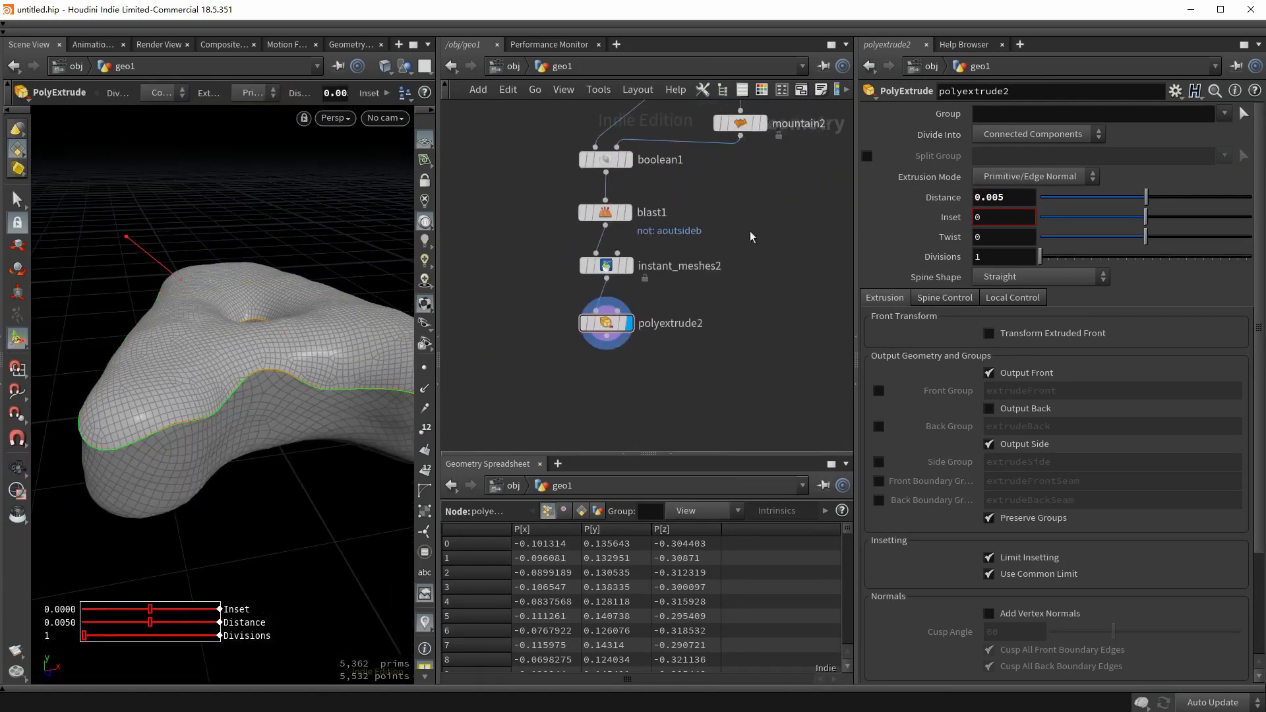
pyautogui.keyDown('alt'); pyautogui.moveTo(134, 448); pyautogui.dragTo(86, 426); pyautogui.keyUp('alt')
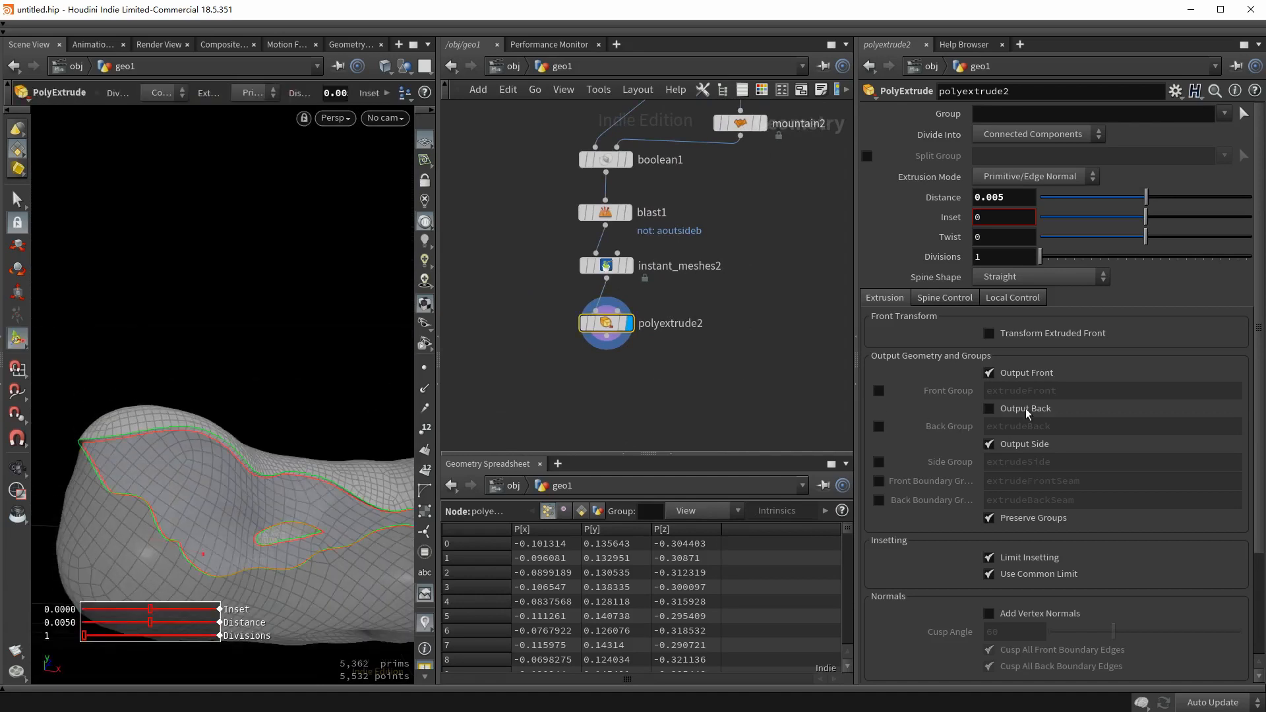
pyautogui.click(988, 409)
# Add a Subdivide node below polyextrude2, display it, and set its Depth to 2.
pyautogui.moveTo(607, 402); pyautogui.dragTo(606, 367, button='middle')
pyautogui.press('Tab')
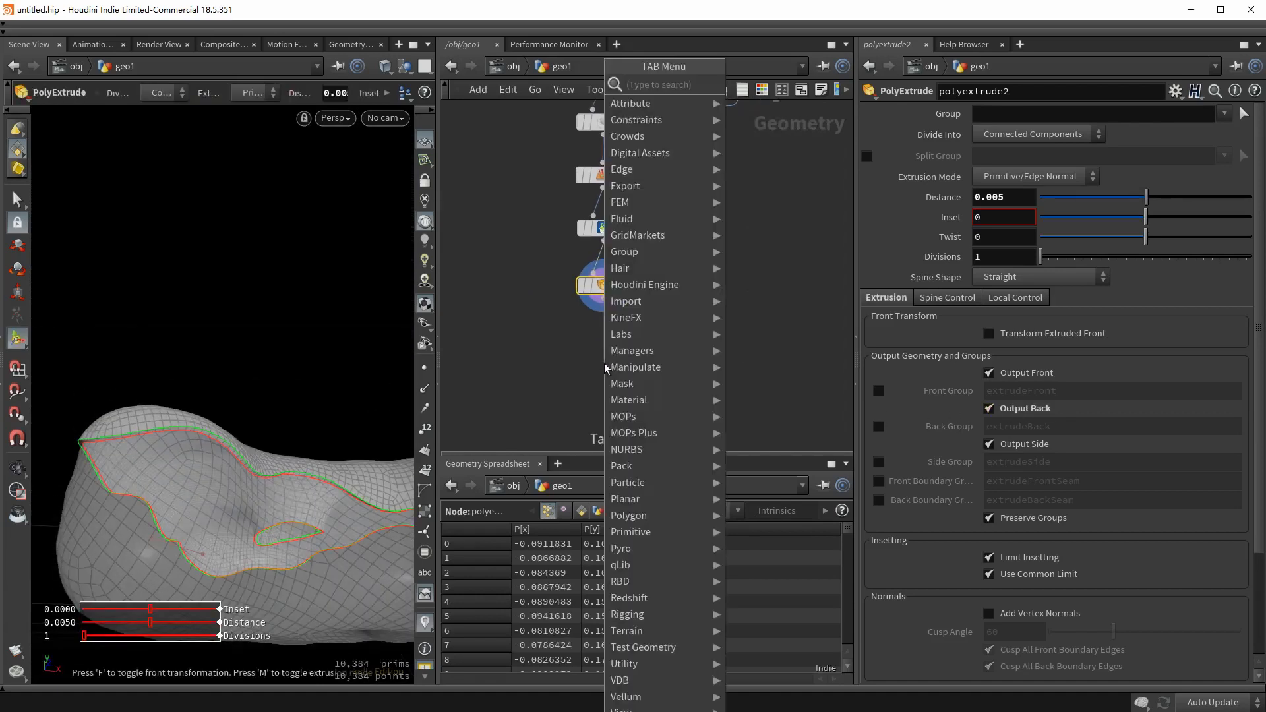
pyautogui.write('su')
pyautogui.press('Return')
pyautogui.click(604, 363)
pyautogui.click(626, 362)
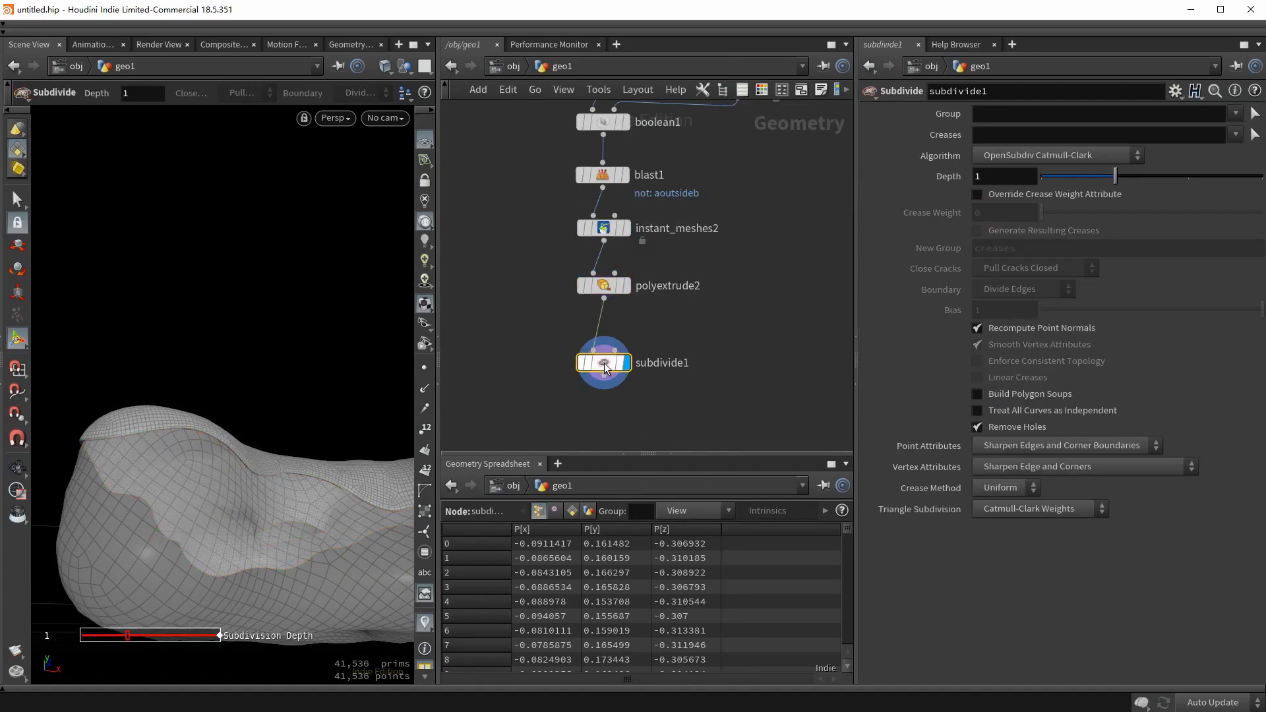
pyautogui.keyDown('alt'); pyautogui.moveTo(112, 469); pyautogui.dragTo(224, 366); pyautogui.keyUp('alt')
pyautogui.doubleClick(1009, 177)
pyautogui.write('2')
pyautogui.press('Return')
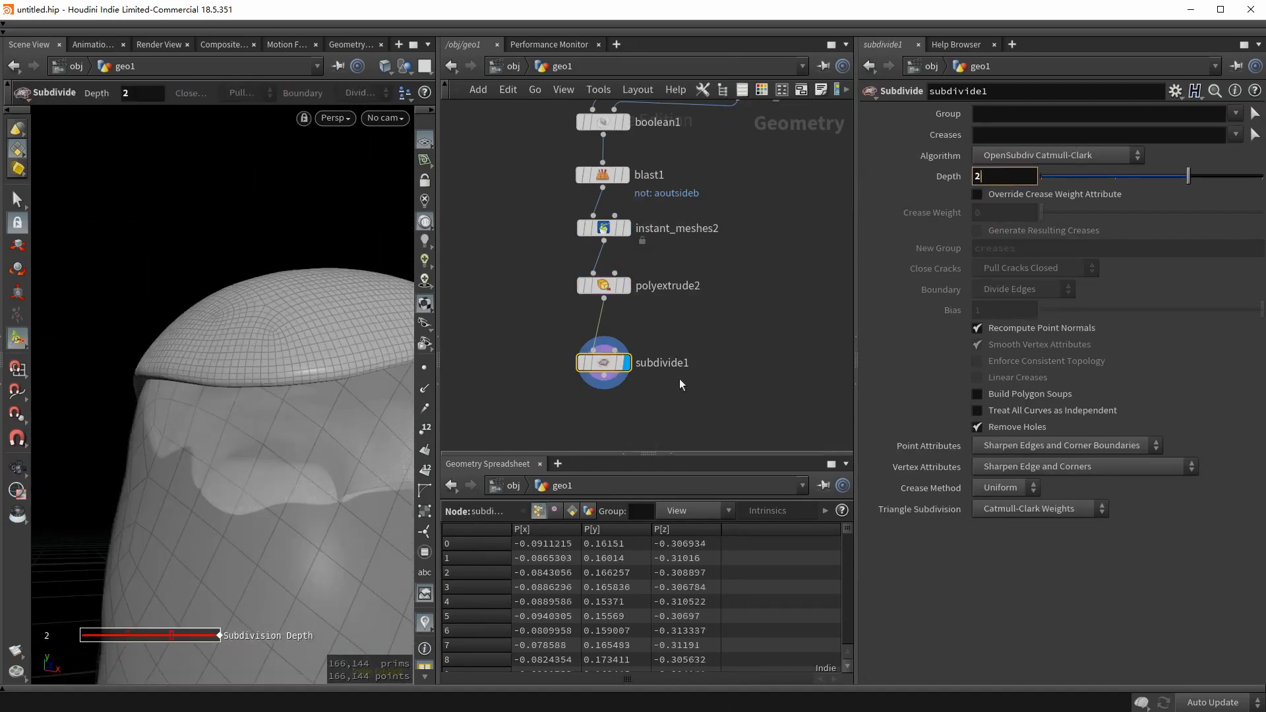
# Move subdivide1 down to make room, add a Peak node fed by polyextrude2, and display it.
pyautogui.press('Escape')
pyautogui.moveTo(302, 466); pyautogui.dragTo(297, 494)
pyautogui.moveTo(368, 417)
pyautogui.keyDown('alt'); pyautogui.mouseDown()
pyautogui.moveTo(382, 390)
pyautogui.moveTo(380, 418)
pyautogui.mouseUp(); pyautogui.keyUp('alt')
pyautogui.moveTo(607, 372); pyautogui.dragTo(608, 411)
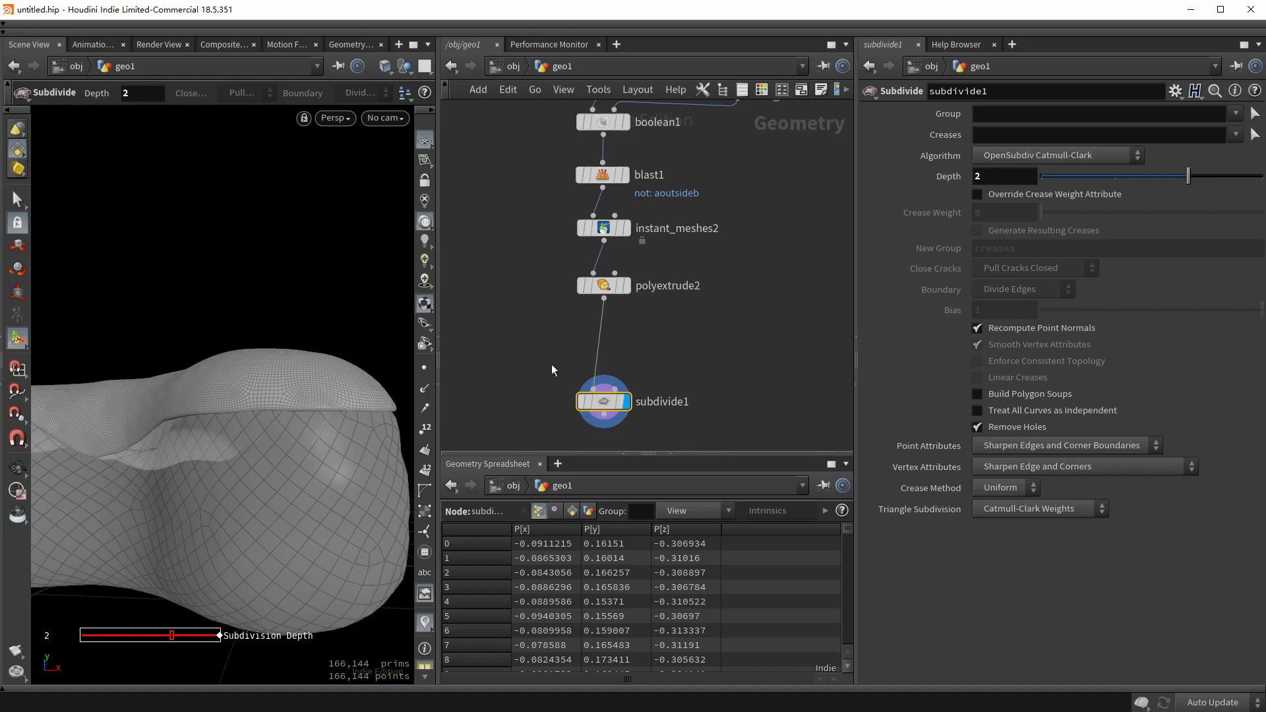
pyautogui.press('Tab')
pyautogui.write('peak')
pyautogui.press('Return')
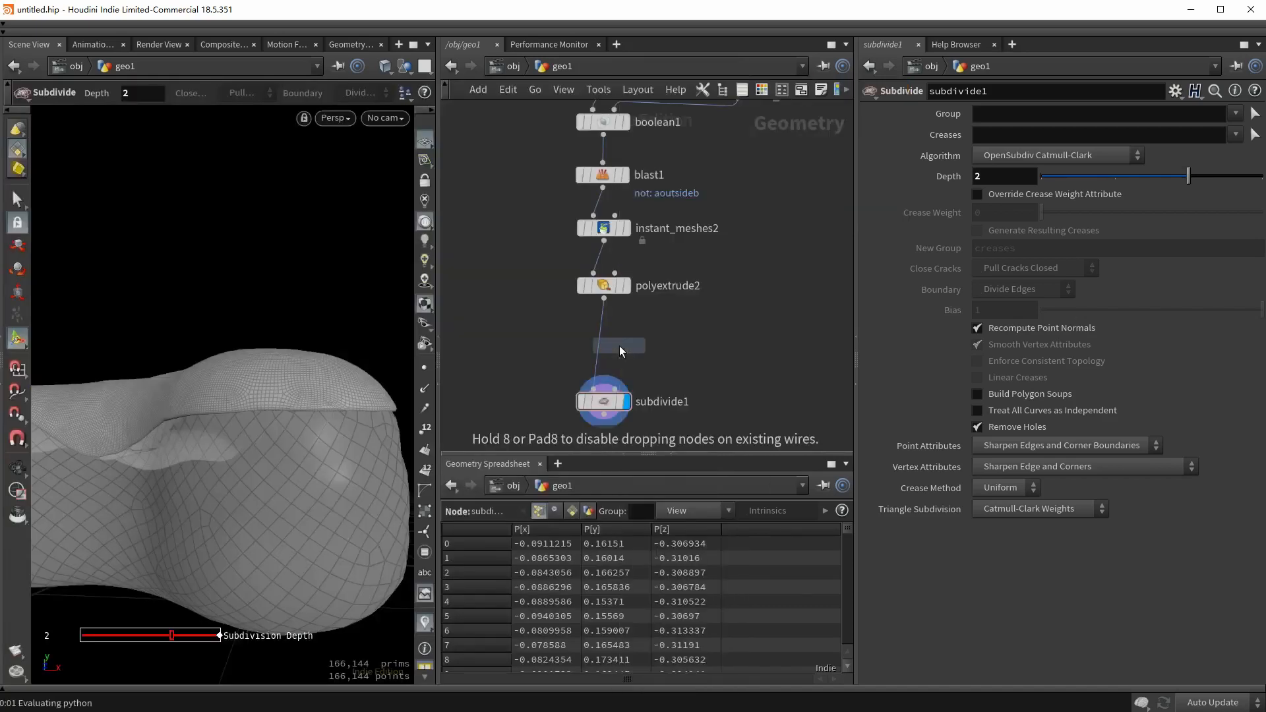
pyautogui.click(619, 346)
pyautogui.scroll(-2, 587, 357)
pyautogui.click(587, 357)
pyautogui.click(573, 340)
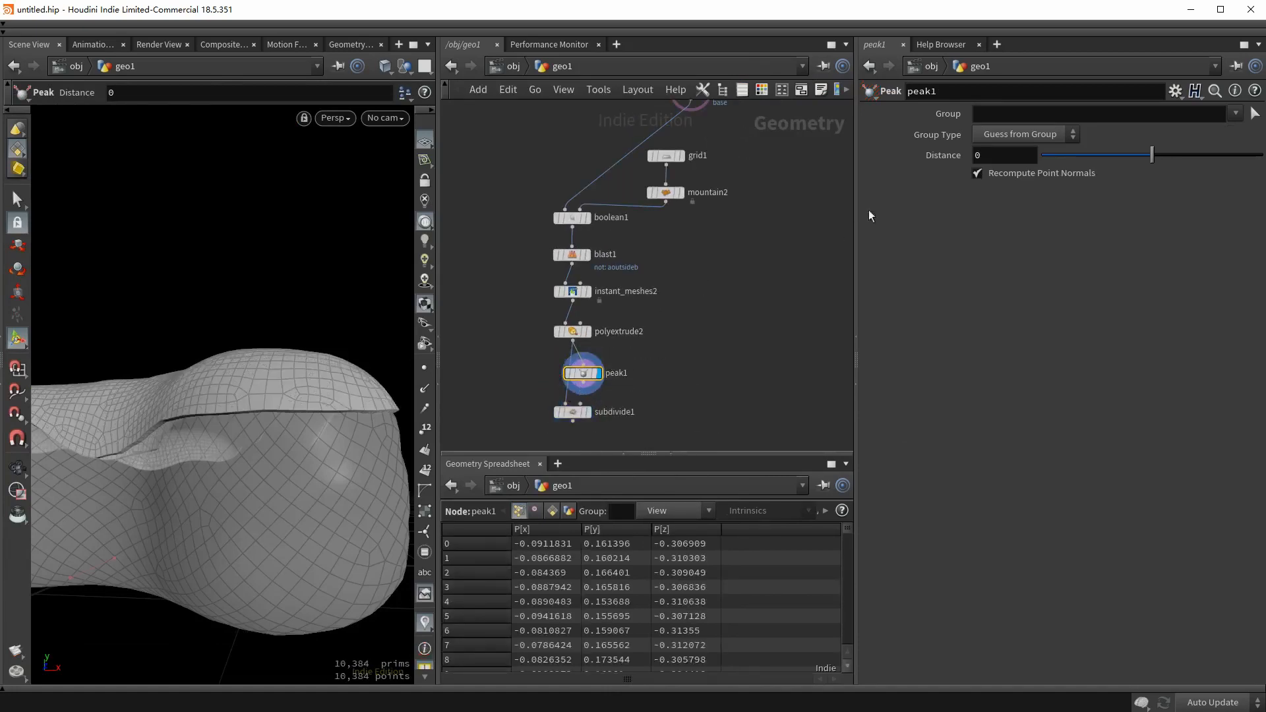
# Set peak1's Distance to 0.005.
pyautogui.click(976, 157)
pyautogui.write('.0')
pyautogui.press('Return')
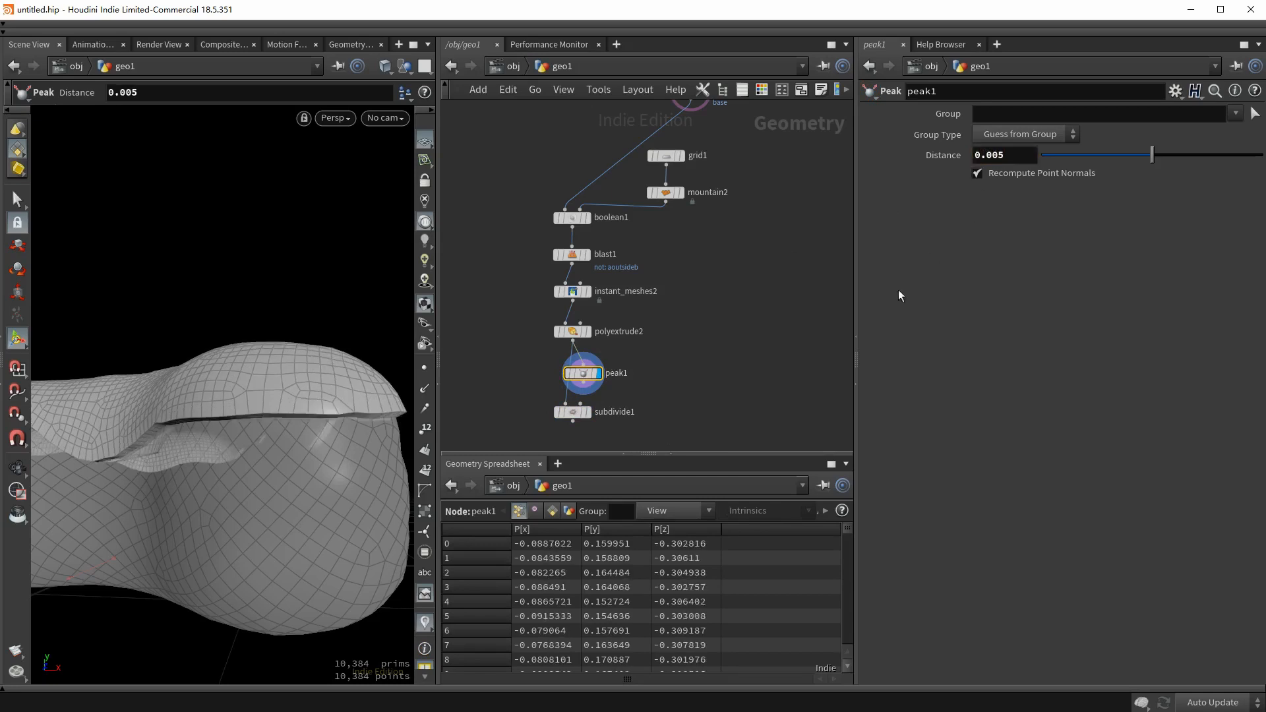
pyautogui.moveTo(642, 392); pyautogui.dragTo(658, 336, button='middle')
pyautogui.moveTo(339, 379); pyautogui.dragTo(395, 389)
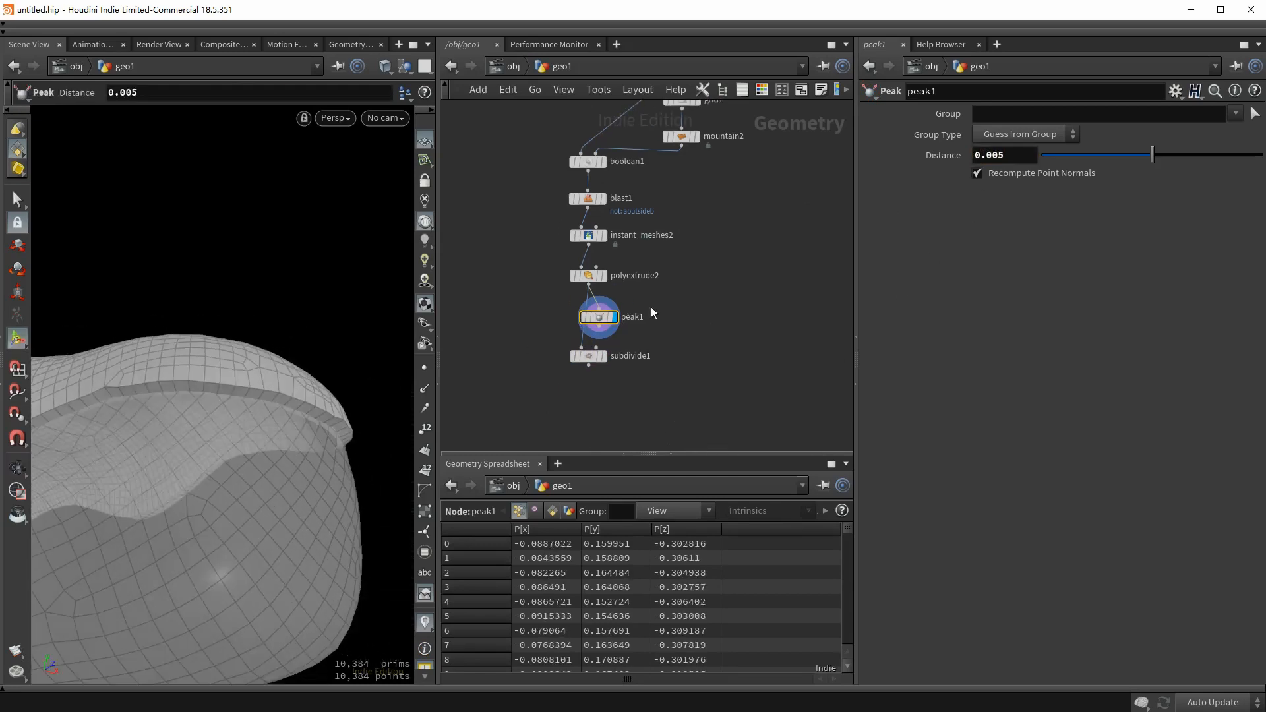
# Connect peak1 to subdivide1's first input, align it in the chain, and display subdivide1.
pyautogui.click(599, 325)
pyautogui.click(581, 347)
pyautogui.click(604, 356)
pyautogui.moveTo(600, 318); pyautogui.dragTo(588, 318)
pyautogui.click(623, 356)
pyautogui.moveTo(397, 429); pyautogui.dragTo(369, 396)
# Move subdivide1 further down and insert a Mountain node between peak1 and subdivide1.
pyautogui.moveTo(591, 359); pyautogui.dragTo(592, 397)
pyautogui.press('Tab')
pyautogui.write('moun')
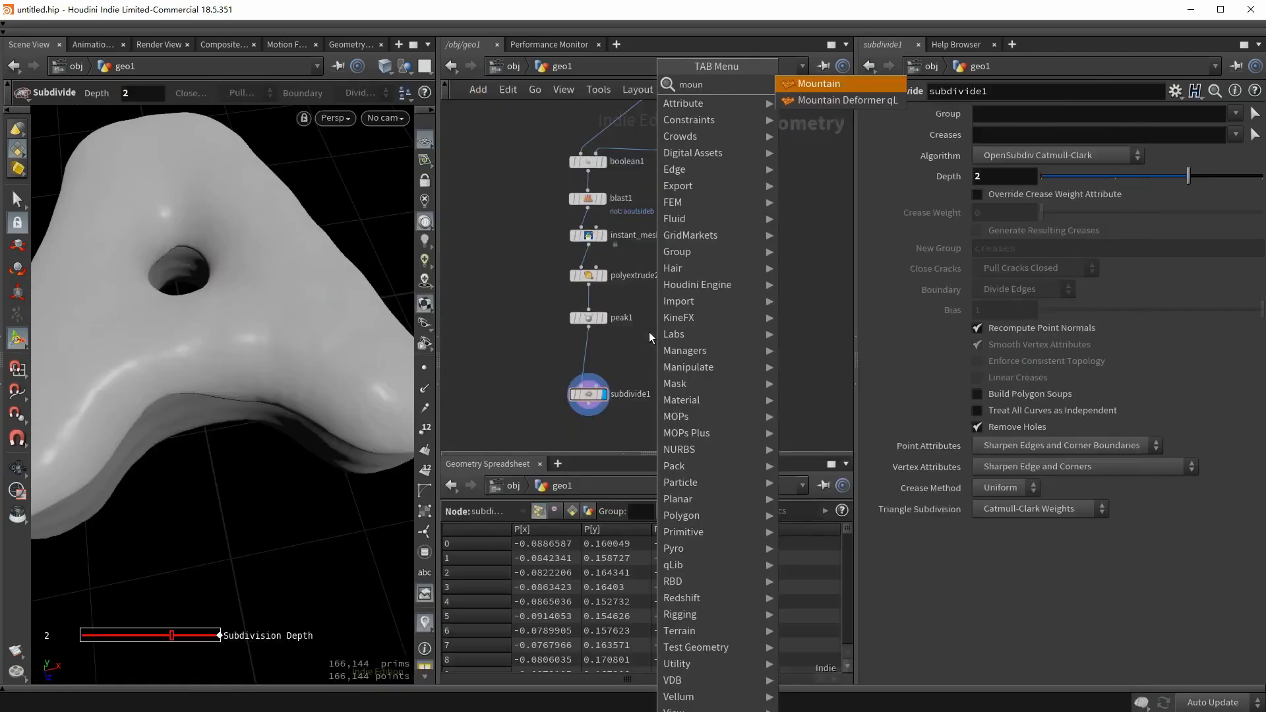
pyautogui.press('Return')
pyautogui.click(599, 361)
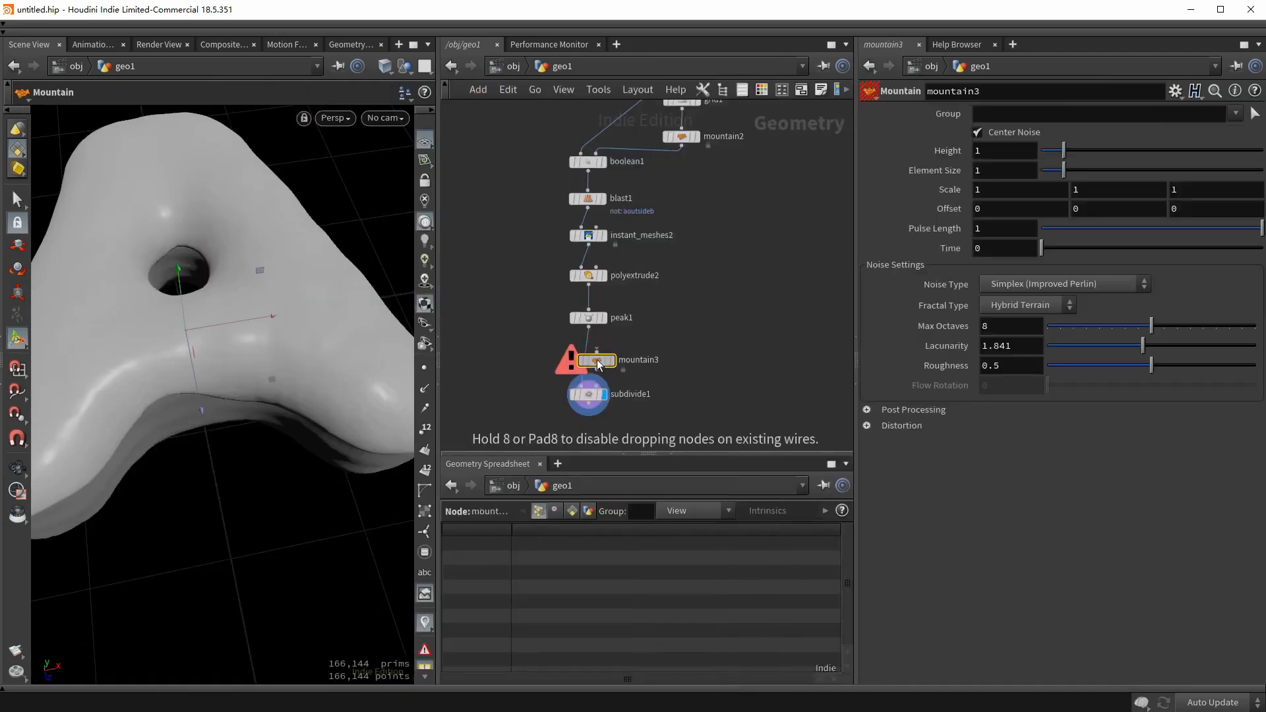
# Set mountain3's Height to 0.01 and Element Size to 0.1.
pyautogui.click(1004, 149)
pyautogui.write('0.01')
pyautogui.press('Tab')
pyautogui.write('0.1')
pyautogui.press('Return')
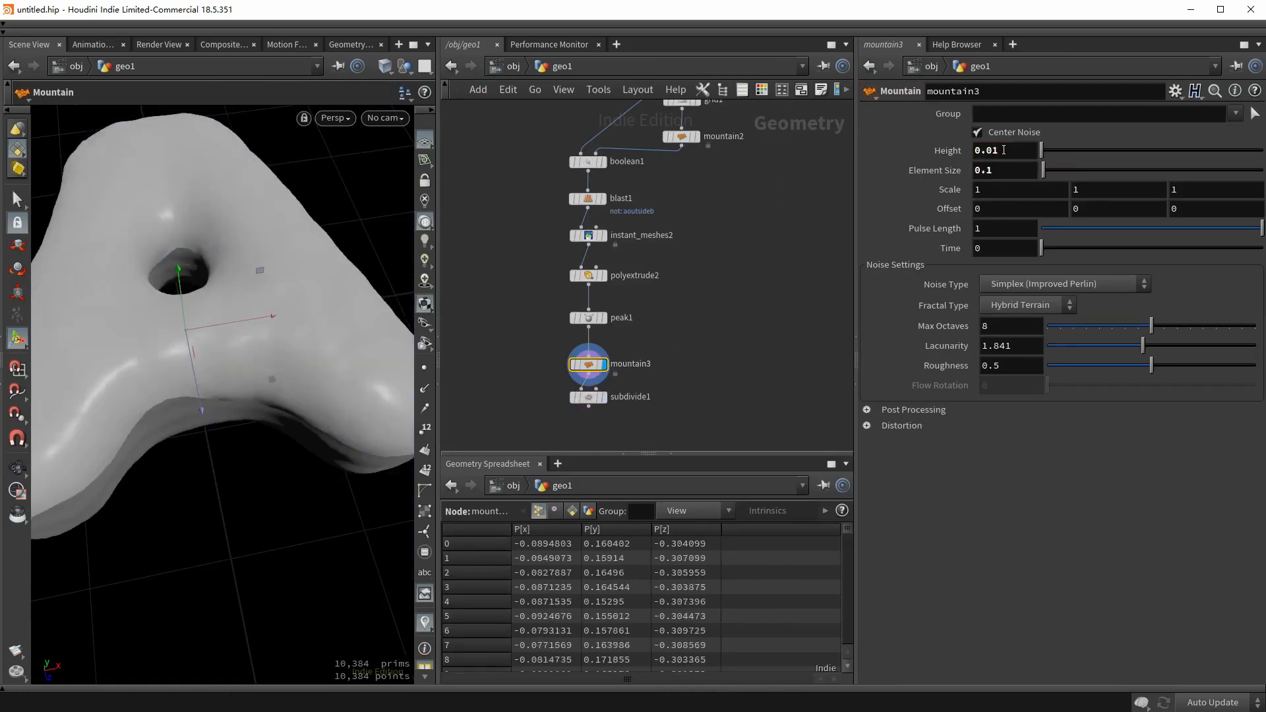
# Move subdivide1 aside from the chain below mountain3 and turn on the wireframe overlay in the viewport.
pyautogui.moveTo(599, 406); pyautogui.dragTo(658, 430)
pyautogui.hotkey('shift', 'w')
pyautogui.keyDown('alt'); pyautogui.moveTo(178, 427); pyautogui.dragTo(153, 374); pyautogui.keyUp('alt')
pyautogui.moveTo(601, 417); pyautogui.dragTo(607, 362, button='middle')
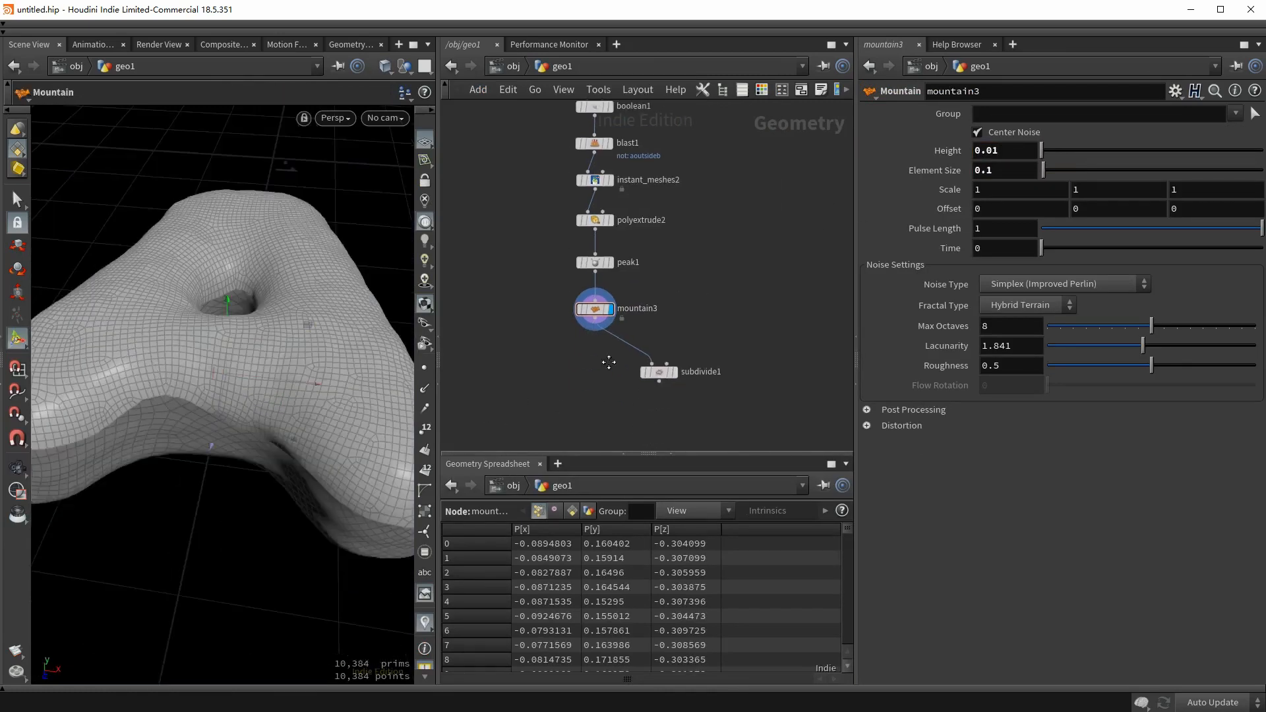
# Add a Group Create node below mountain3, display it, and name its group top.
pyautogui.click(594, 319)
pyautogui.press('Tab')
pyautogui.write('group')
pyautogui.press('Return')
pyautogui.press('Return')
pyautogui.click(613, 355)
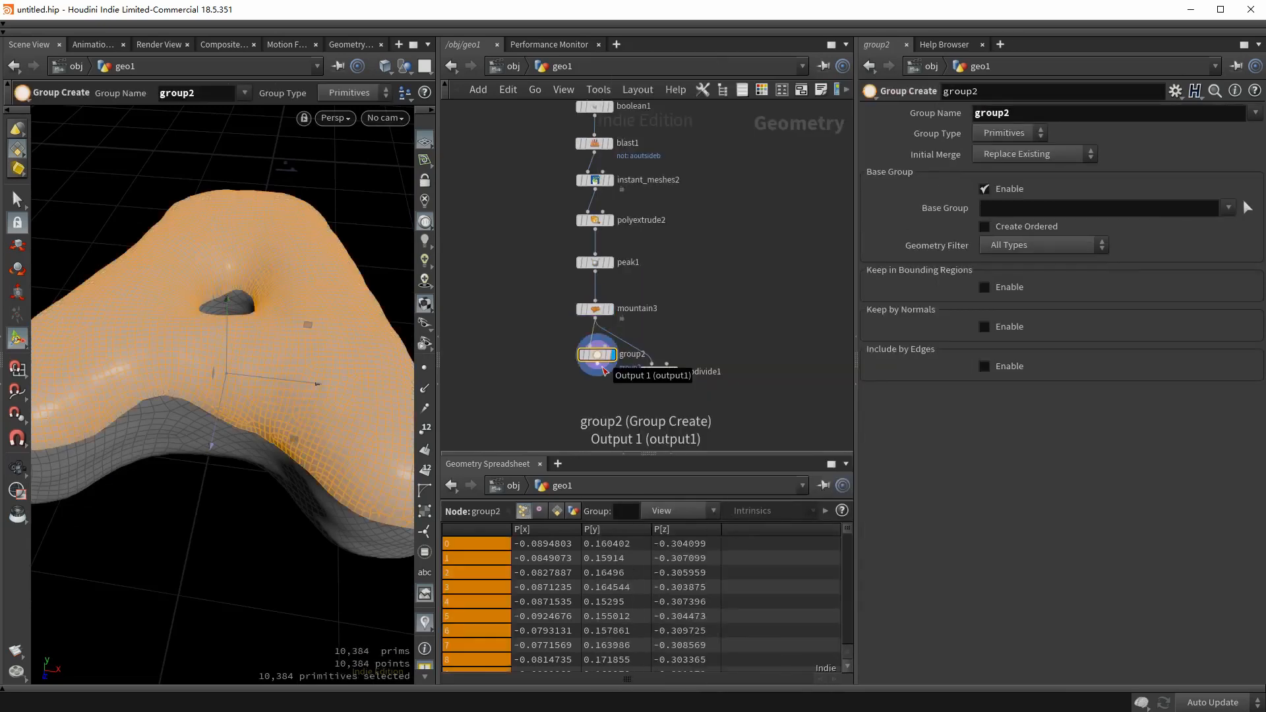
pyautogui.doubleClick(987, 113)
pyautogui.write('top')
pyautogui.press('Return')
pyautogui.moveTo(725, 331); pyautogui.dragTo(753, 260, button='middle')
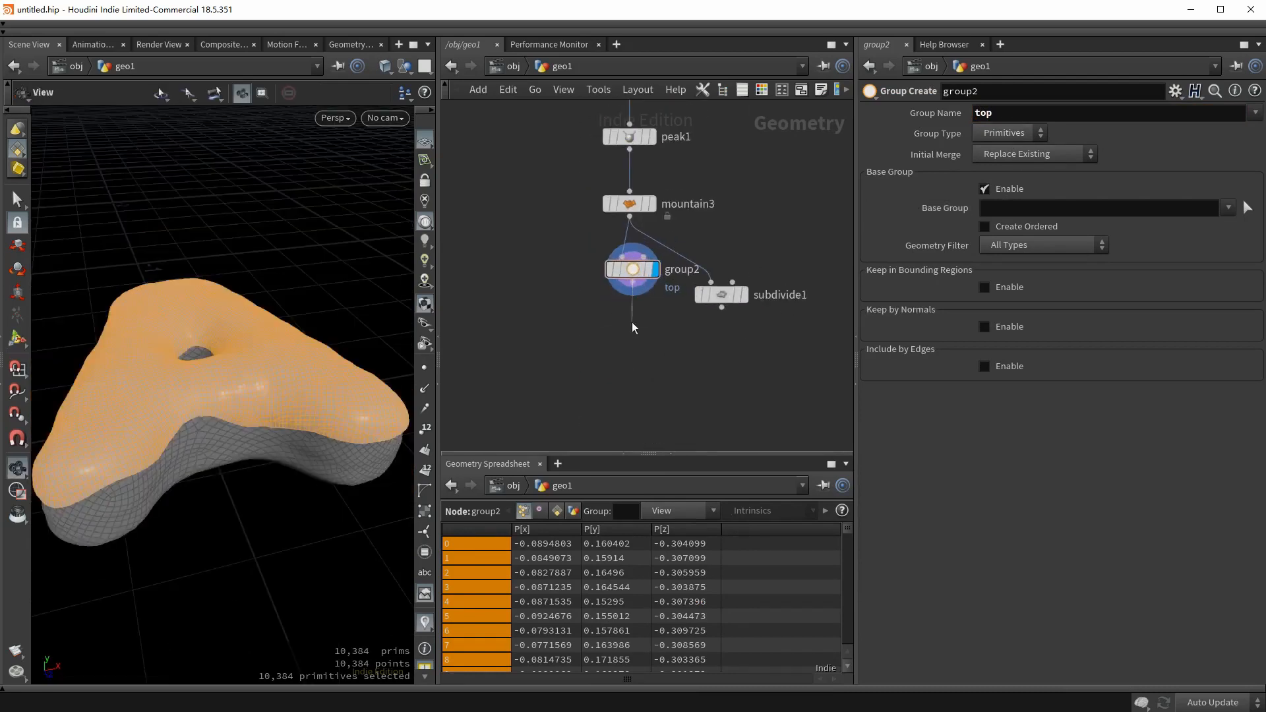
# Add a Color node below group2 and set its Color to 0.17, 0.03, 0.002.
pyautogui.press('Tab')
pyautogui.write('color')
pyautogui.press('Return')
pyautogui.doubleClick(1056, 215)
pyautogui.write('0.1')
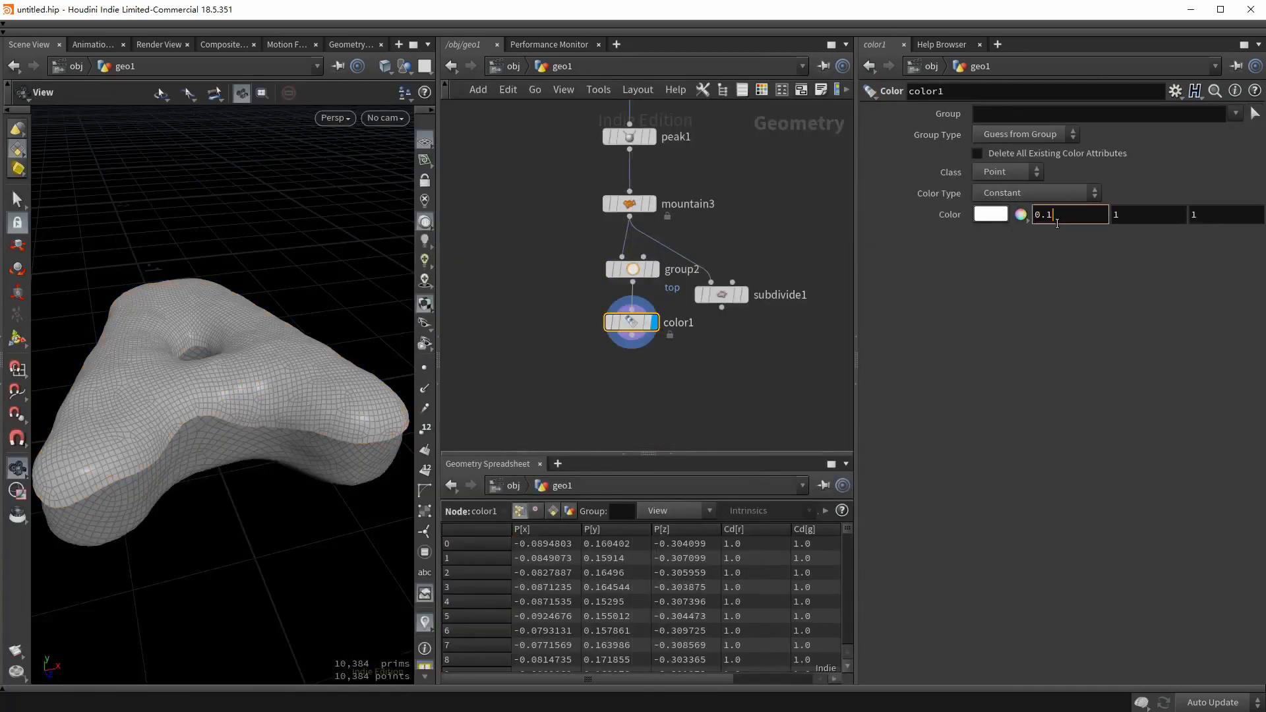
pyautogui.write('7')
pyautogui.press('Tab')
pyautogui.write('0.03')
pyautogui.press('Tab')
pyautogui.write('0.00')
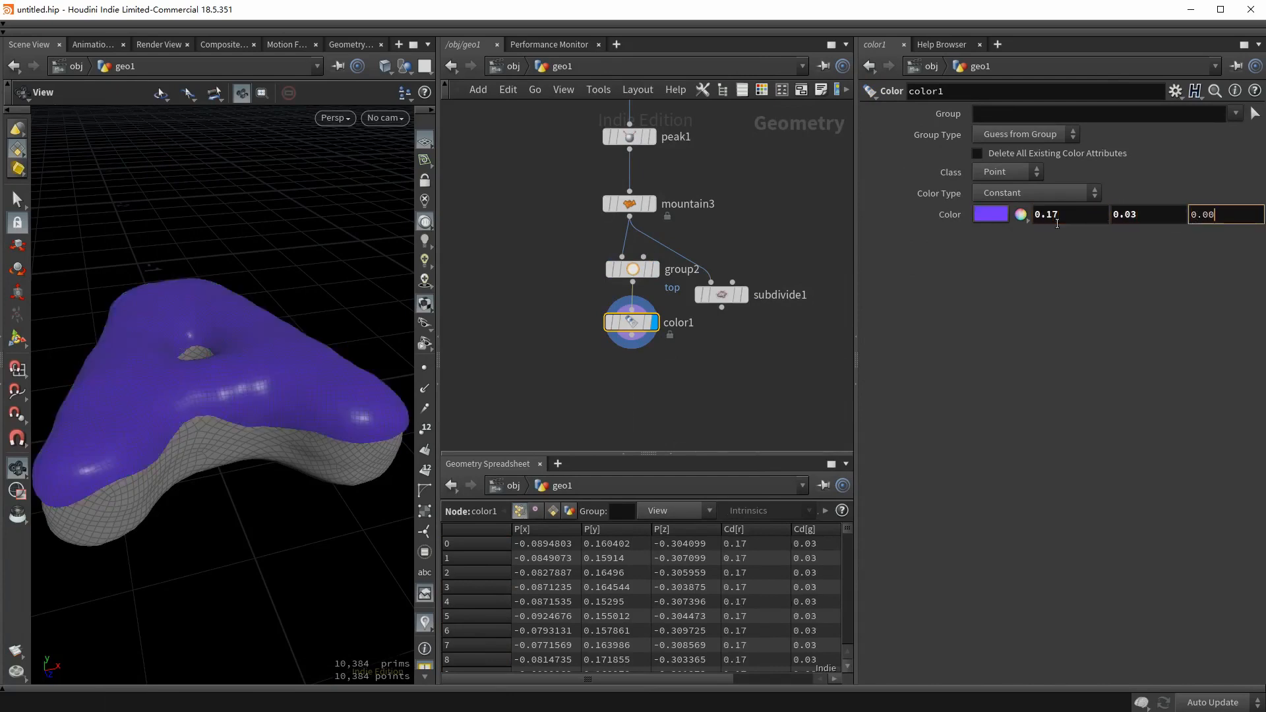
pyautogui.write('2')
pyautogui.press('Return')
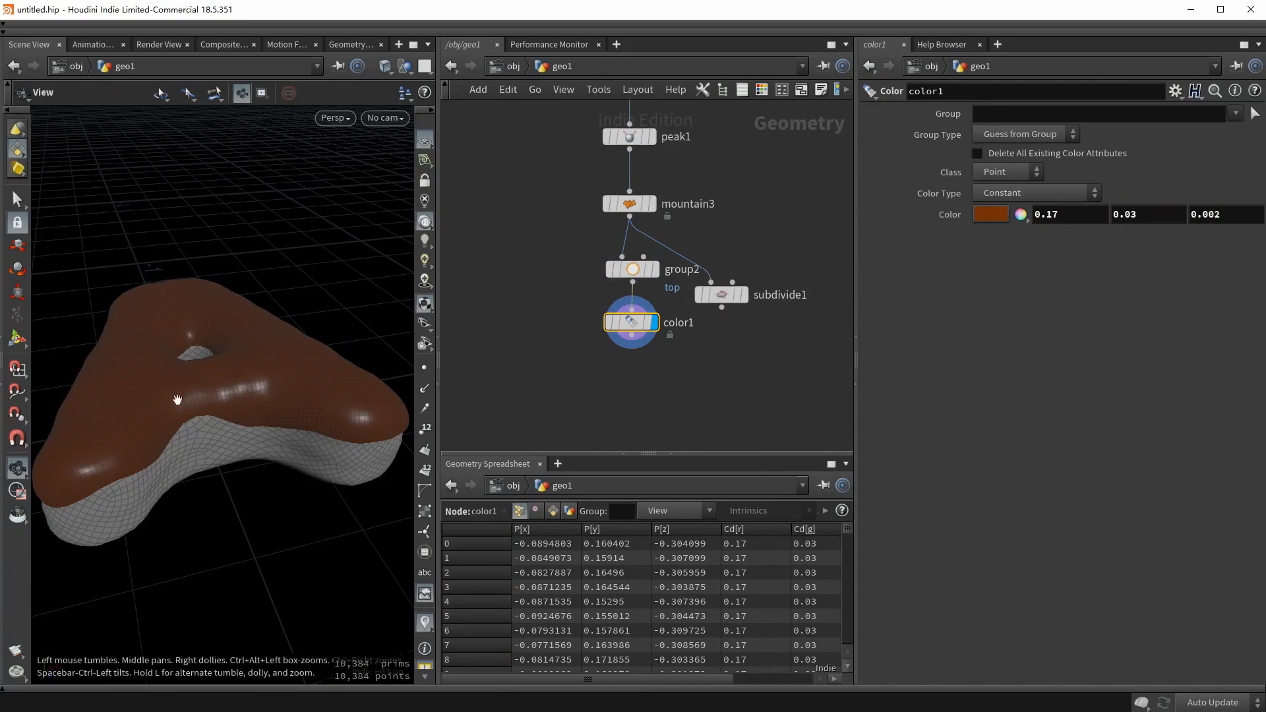
# Copy the color1 node and paste the duplicate near group1.
pyautogui.moveTo(240, 404); pyautogui.dragTo(243, 452)
pyautogui.moveTo(663, 676); pyautogui.dragTo(760, 677)
pyautogui.moveTo(848, 531); pyautogui.dragTo(791, 532)
pyautogui.moveTo(573, 679); pyautogui.dragTo(489, 676)
pyautogui.moveTo(580, 403); pyautogui.dragTo(516, 467, button='middle')
pyautogui.moveTo(509, 447); pyautogui.dragTo(590, 377)
pyautogui.hotkey('ctrl', 'c')
pyautogui.moveTo(691, 184); pyautogui.dragTo(600, 349, button='middle')
pyautogui.hotkey('ctrl', 'v')
# Connect group1's output to the pasted Color node, place it clear of the other nodes, and display it.
pyautogui.moveTo(620, 129); pyautogui.dragTo(618, 185, button='middle')
pyautogui.click(637, 146)
pyautogui.click(588, 319)
pyautogui.moveTo(596, 344); pyautogui.dragTo(681, 383)
pyautogui.moveTo(610, 417); pyautogui.dragTo(577, 298, button='middle')
pyautogui.click(671, 278)
# Set color2's Color to 1, 0.13, 0.01.
pyautogui.doubleClick(1100, 211)
pyautogui.write('1')
pyautogui.press('Tab')
pyautogui.write('0.13')
pyautogui.press('Tab')
pyautogui.write('0.01')
pyautogui.press('Return')
pyautogui.moveTo(568, 392); pyautogui.dragTo(707, 220, button='middle')
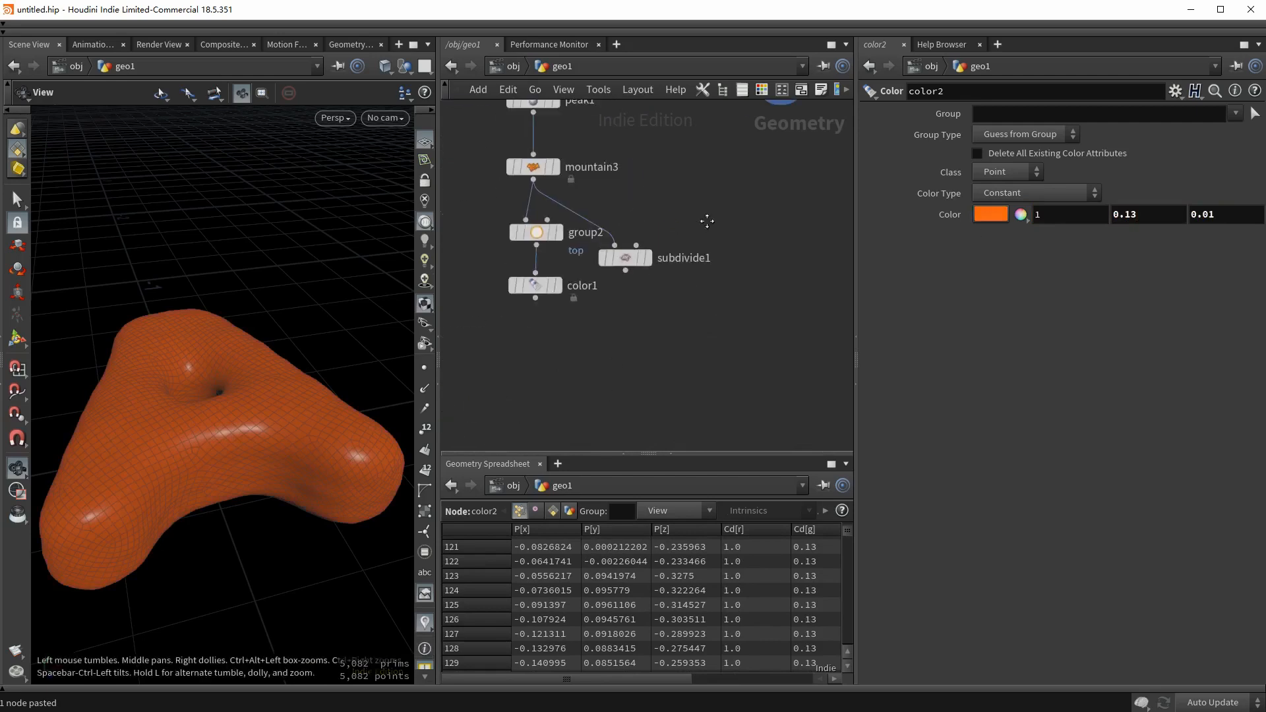
# Merge the outputs of color1 and color2 with a Merge node placed below color1 and display the merged result.
pyautogui.click(558, 286)
pyautogui.moveTo(644, 355); pyautogui.dragTo(595, 430, button='middle')
pyautogui.moveTo(789, 262); pyautogui.dragTo(681, 157)
pyautogui.moveTo(719, 294); pyautogui.dragTo(733, 254, button='middle')
pyautogui.click(745, 134)
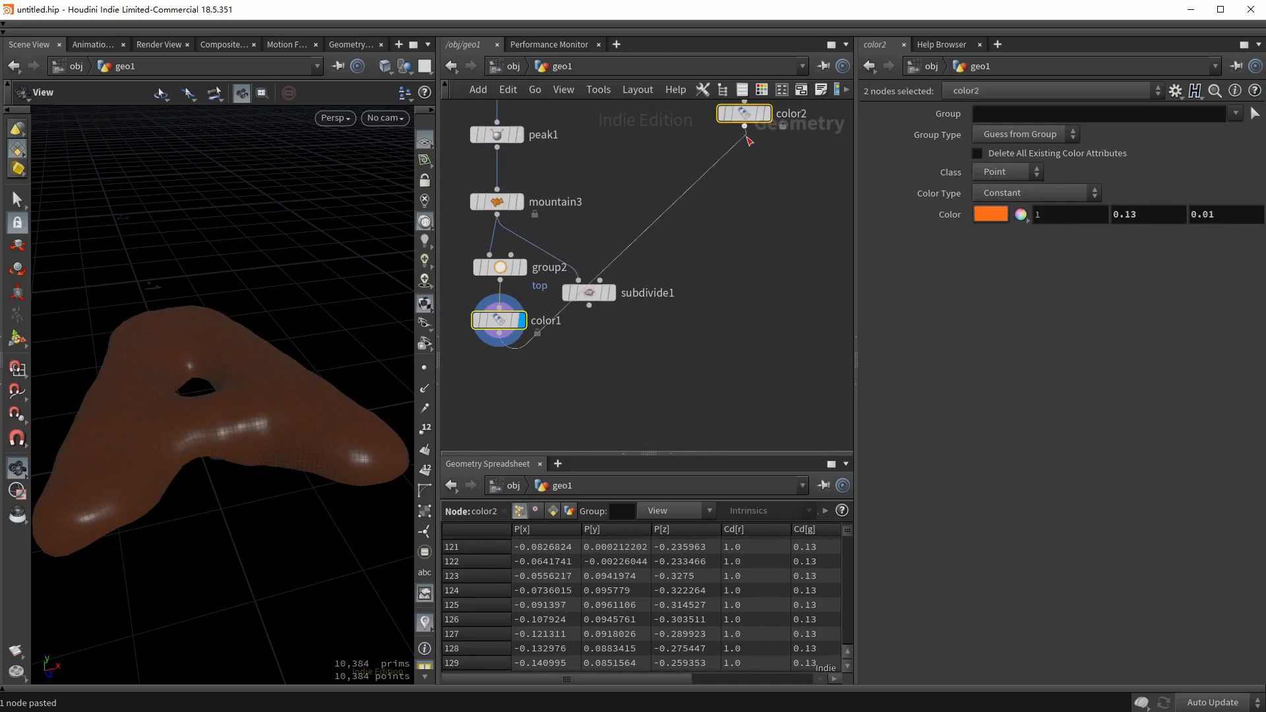
pyautogui.moveTo(621, 439); pyautogui.dragTo(646, 344, button='middle')
pyautogui.keyDown('alt'); pyautogui.click(646, 344); pyautogui.keyUp('alt')
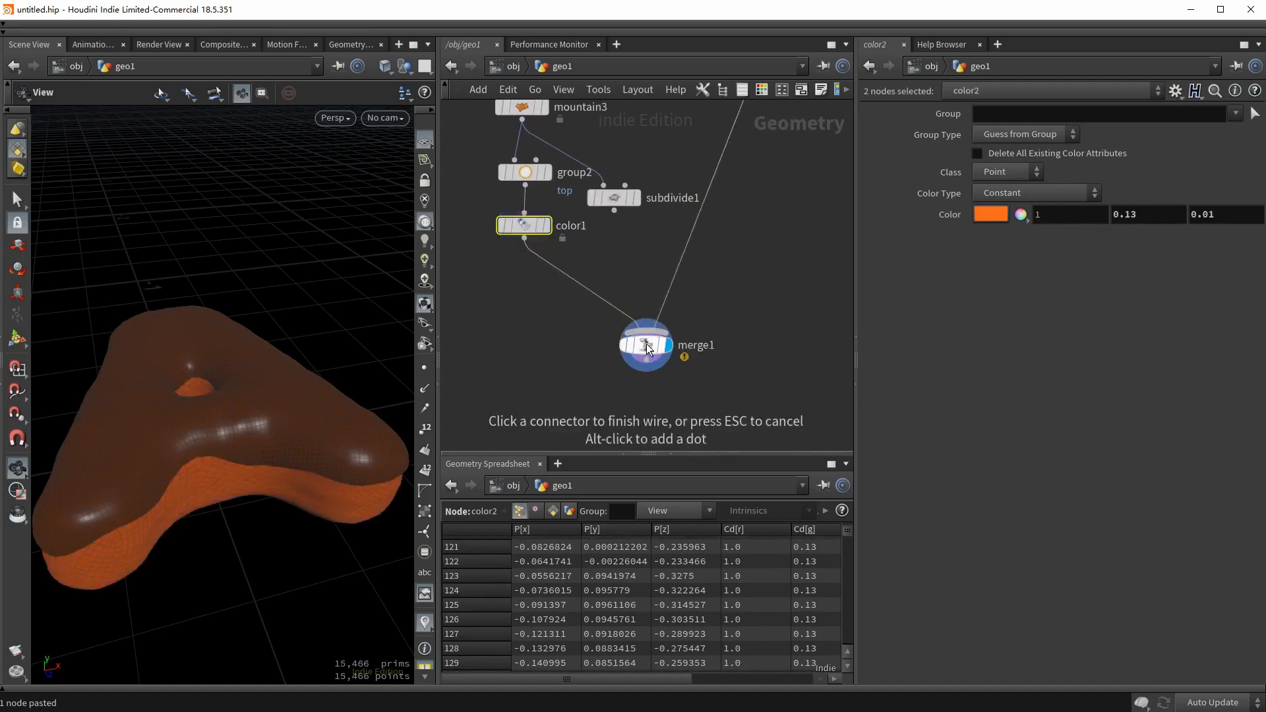
pyautogui.press('Escape')
pyautogui.moveTo(586, 384); pyautogui.dragTo(686, 306)
pyautogui.moveTo(191, 426); pyautogui.dragTo(192, 435)
pyautogui.moveTo(666, 398); pyautogui.dragTo(662, 326, button='middle')
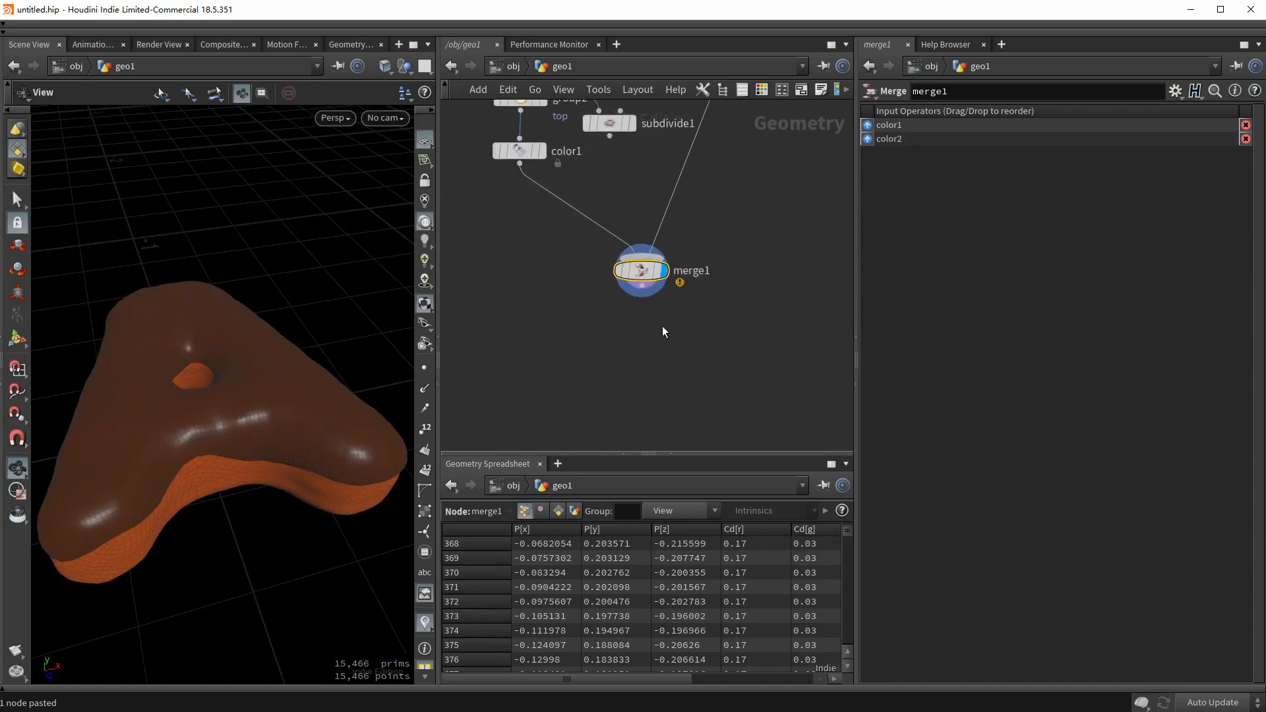
# Move subdivide1 below merge1, wire merge1 into it, and display it.
pyautogui.moveTo(610, 123); pyautogui.dragTo(644, 346)
pyautogui.moveTo(641, 298); pyautogui.dragTo(630, 336)
pyautogui.click(663, 347)
# Switch the viewport to shaded display without wireframe and inspect the subdivided two-colour letter from above and the side.
pyautogui.moveTo(209, 376); pyautogui.dragTo(246, 338, button='middle')
pyautogui.press('v')
pyautogui.click(278, 568)
pyautogui.moveTo(234, 401)
pyautogui.mouseDown()
pyautogui.moveTo(263, 356)
pyautogui.moveTo(214, 254)
pyautogui.mouseUp()
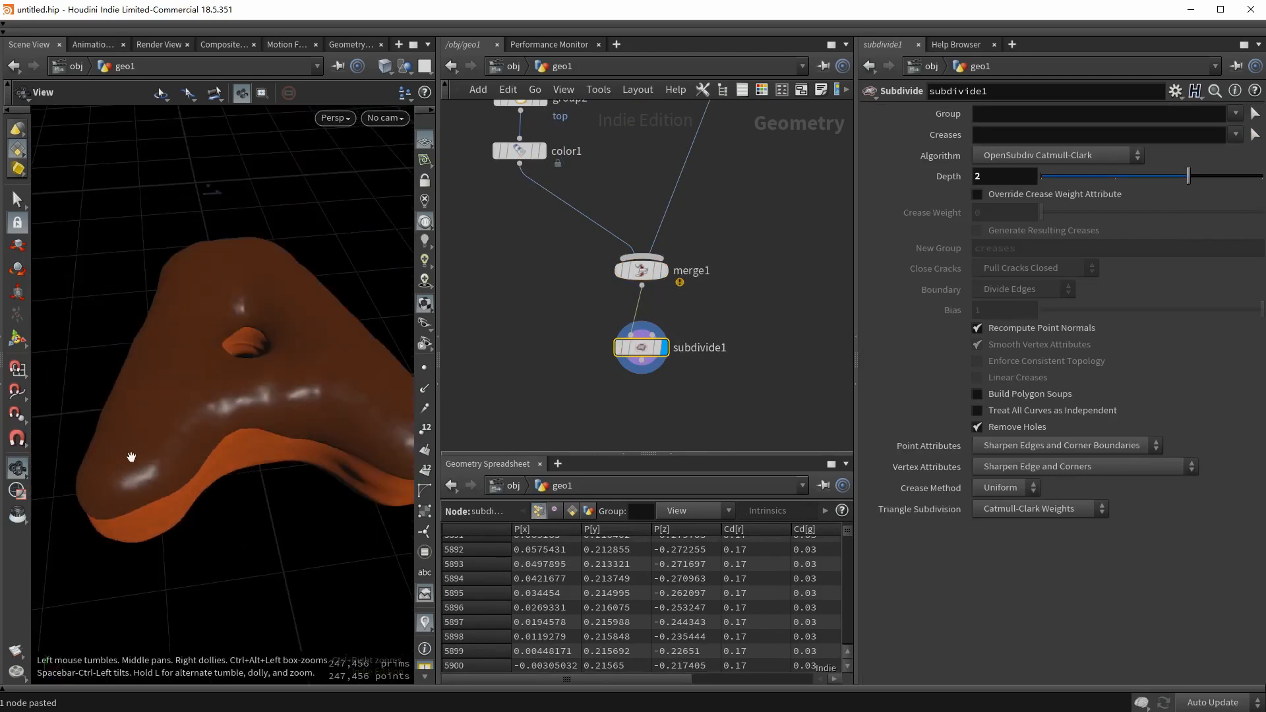
pyautogui.moveTo(198, 437); pyautogui.dragTo(186, 382)
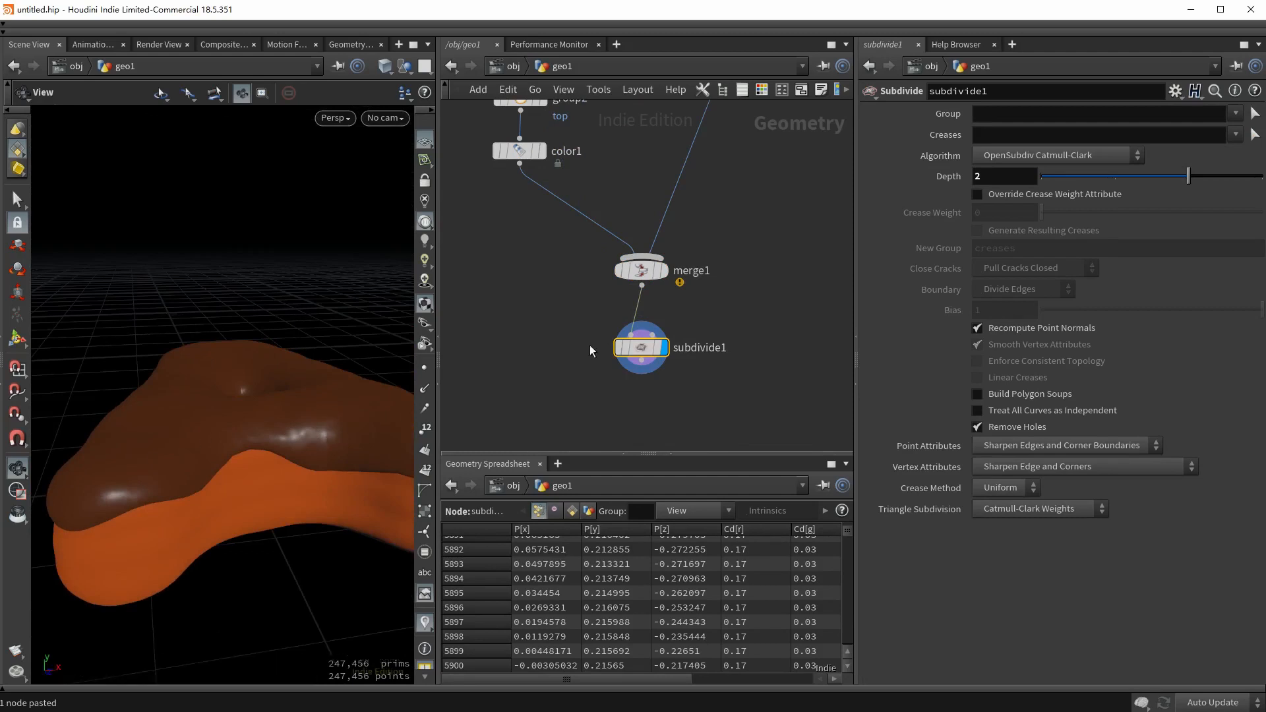
# Add a Mask by Feature node fed by color1, display it, and show its handle in the viewport.
pyautogui.moveTo(589, 345); pyautogui.dragTo(777, 298, button='middle')
pyautogui.click(736, 148)
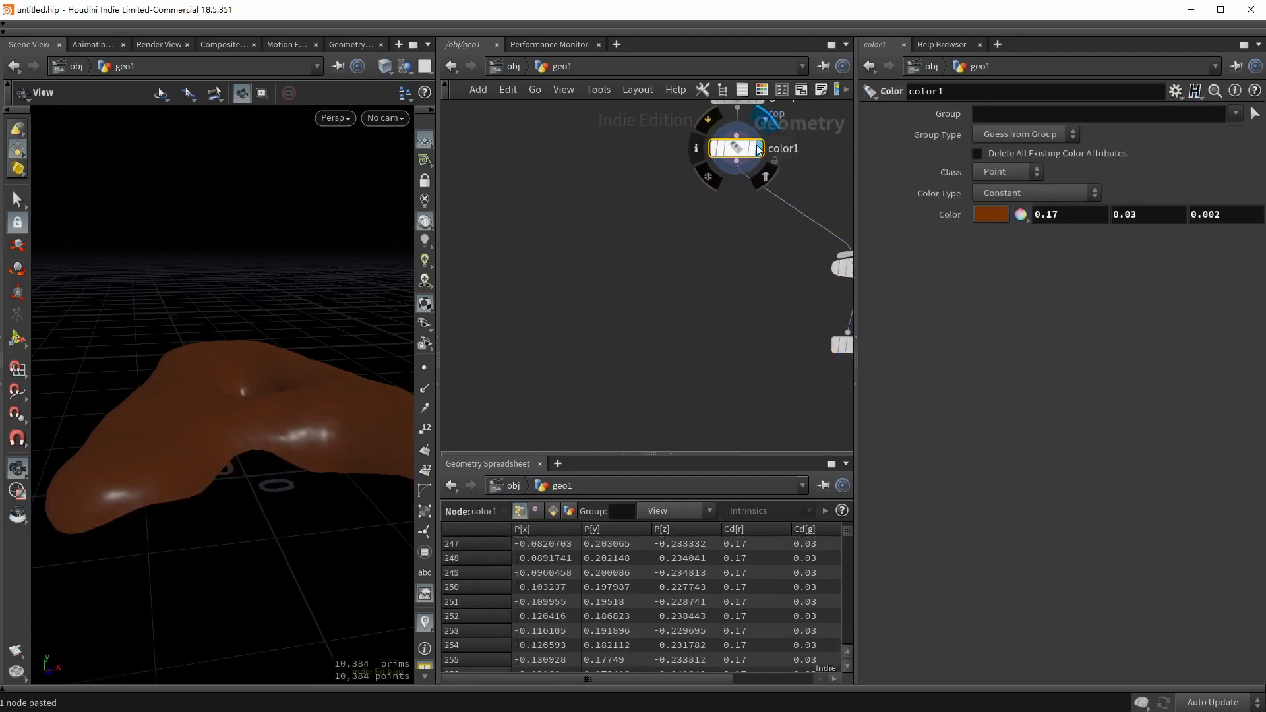
pyautogui.press('Tab')
pyautogui.write('maskby')
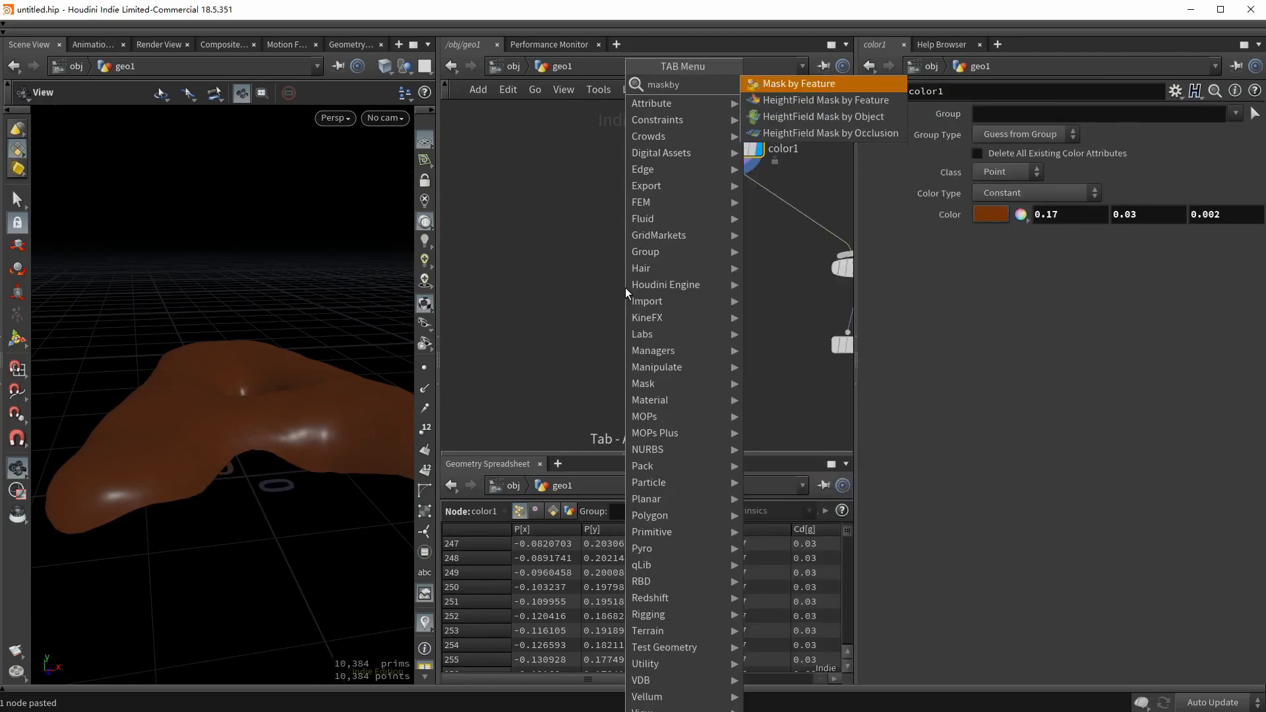
pyautogui.press('Return')
pyautogui.click(634, 287)
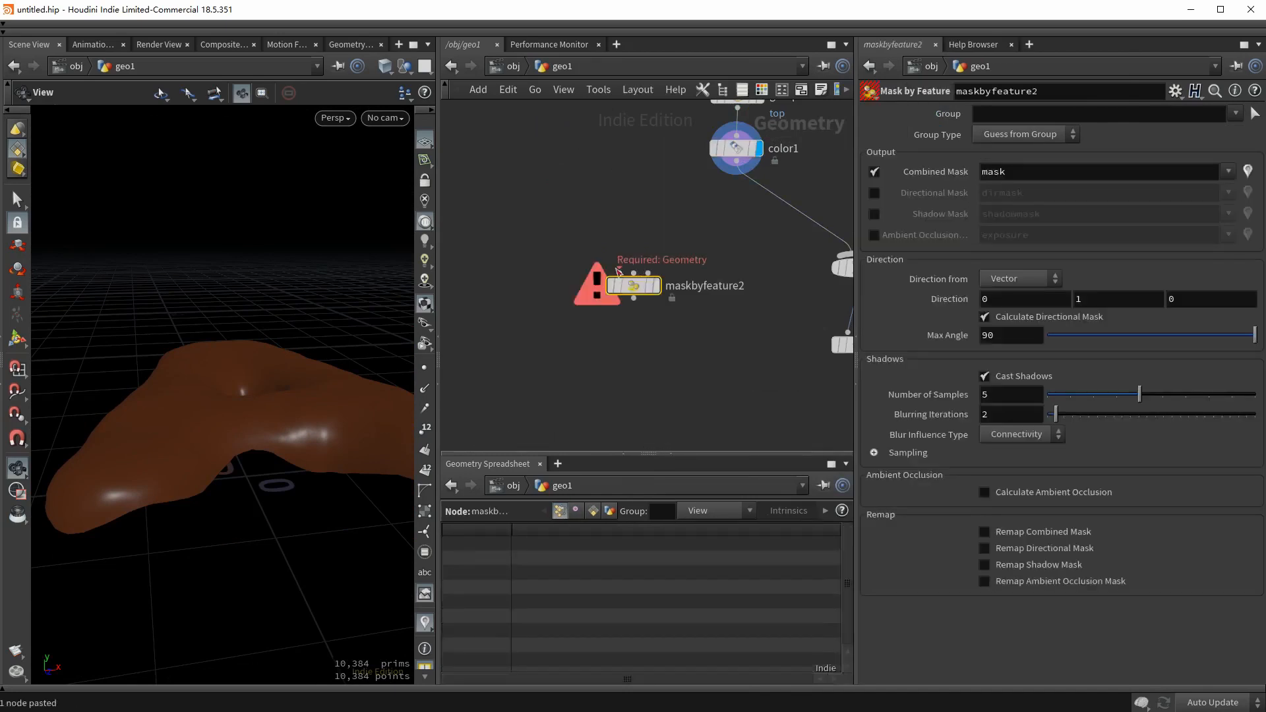
pyautogui.moveTo(620, 271); pyautogui.dragTo(718, 197)
pyautogui.click(655, 285)
pyautogui.moveTo(132, 439); pyautogui.dragTo(242, 429)
pyautogui.press('Return')
# Turn off Cast Shadows, enable Remap Combined Mask, and set its ramp's first point to B-Spline interpolation.
pyautogui.click(1005, 377)
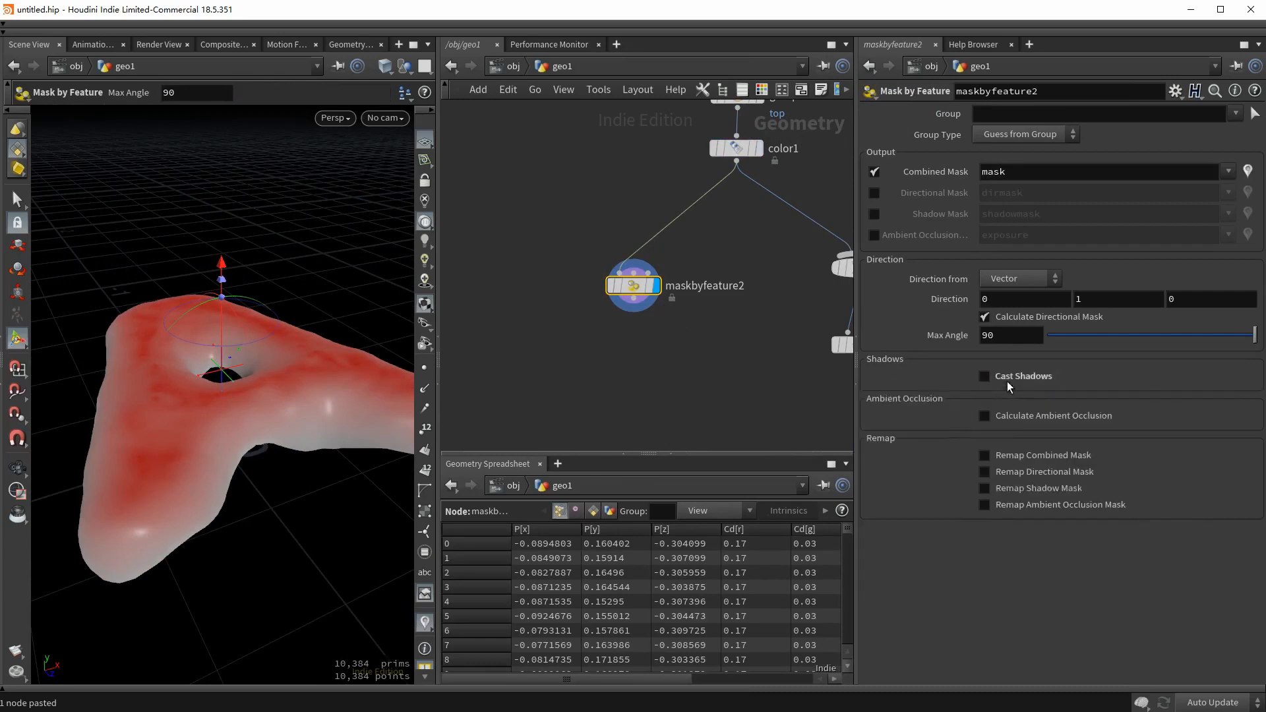
pyautogui.click(1014, 455)
pyautogui.click(880, 516)
pyautogui.click(997, 601)
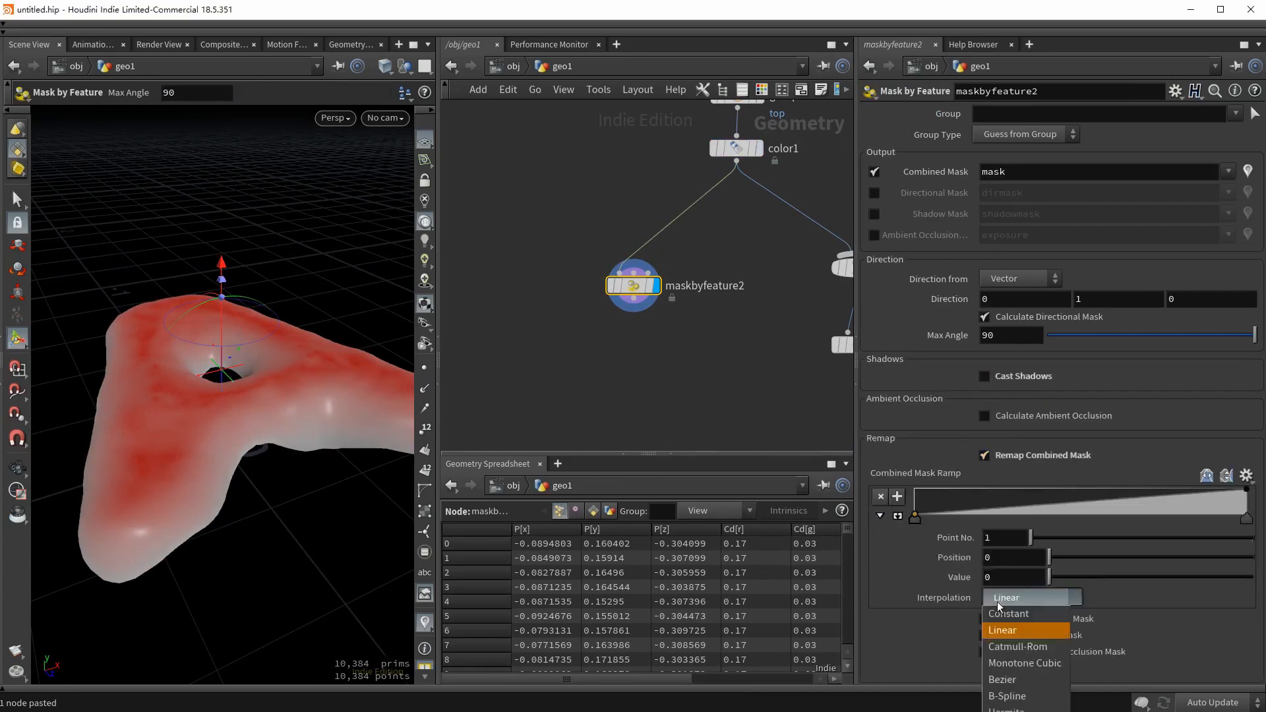
pyautogui.click(1019, 690)
# Reshape the Combined Mask Ramp with two added points, placing point 2 at about 0.256 and the high point near the middle.
pyautogui.moveTo(914, 518); pyautogui.dragTo(1033, 526)
pyautogui.moveTo(1100, 495); pyautogui.dragTo(1085, 486)
pyautogui.moveTo(965, 518); pyautogui.dragTo(940, 518)
pyautogui.moveTo(1033, 519); pyautogui.dragTo(1000, 519)
pyautogui.keyDown('alt'); pyautogui.moveTo(290, 382); pyautogui.dragTo(274, 382); pyautogui.keyUp('alt')
# Add a Scatter node below maskbyfeature2, display it, and enter 30 for its Force Total Count.
pyautogui.press('Tab')
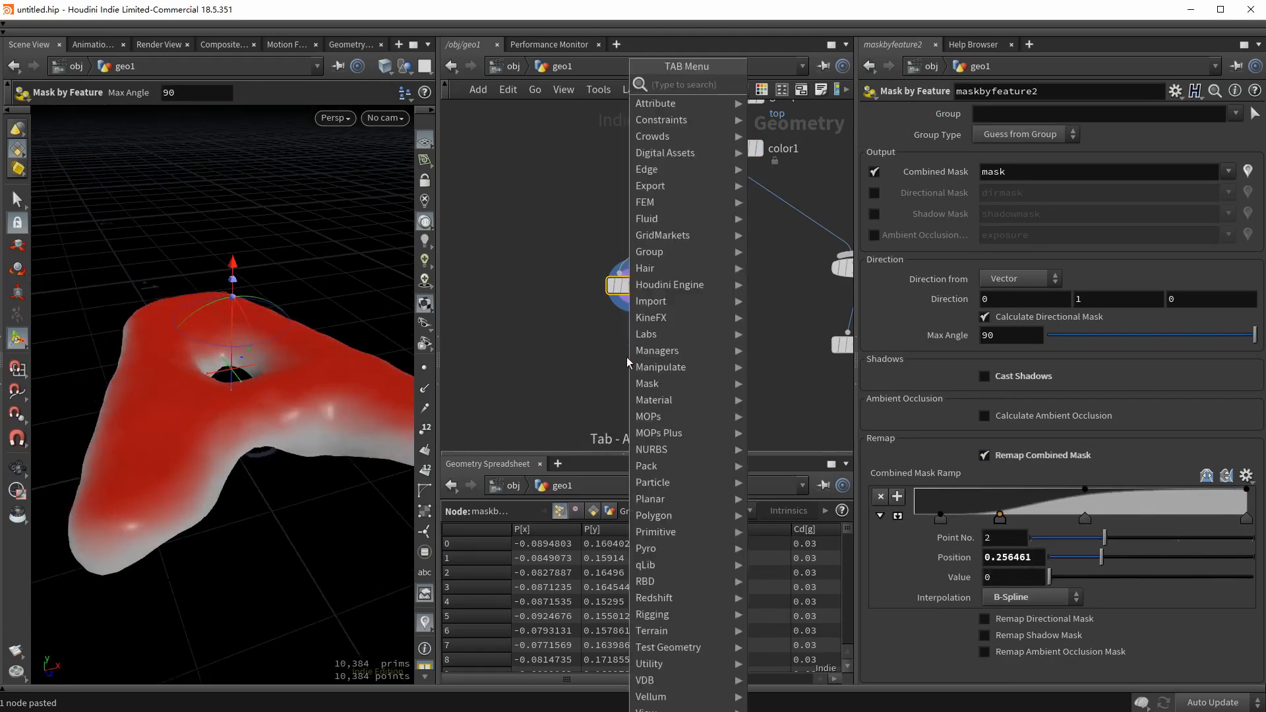
pyautogui.press('Escape')
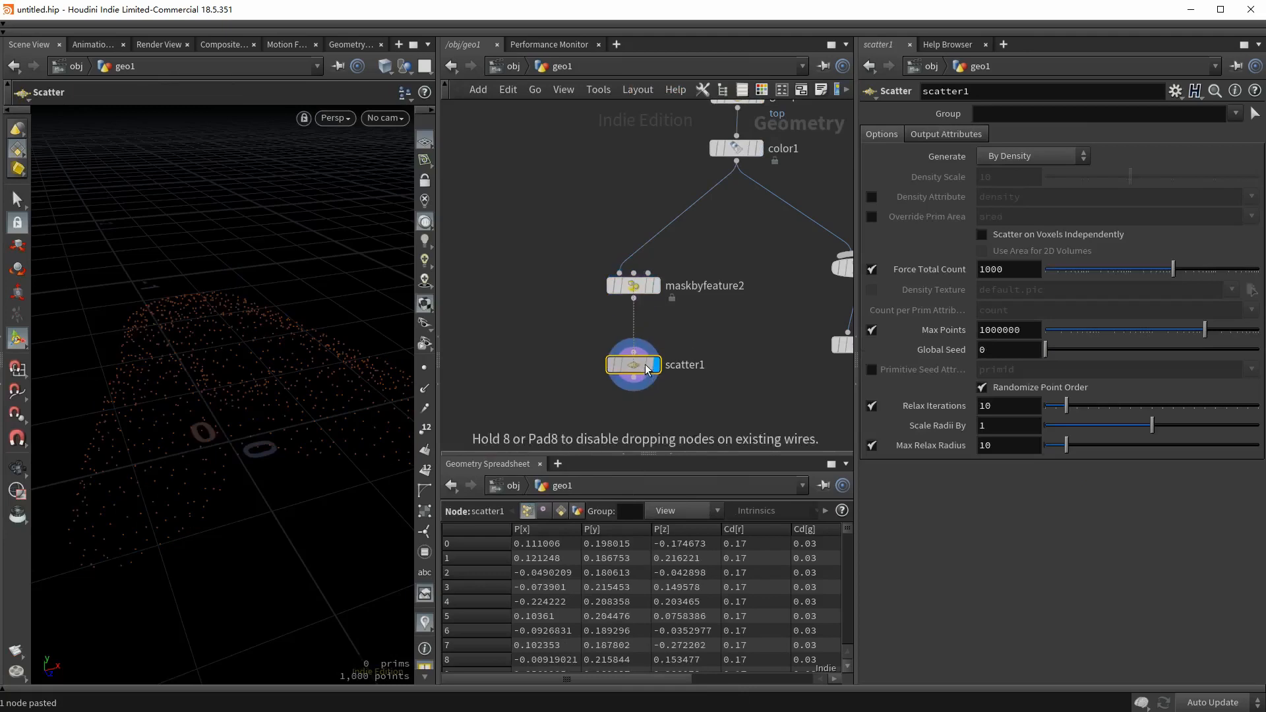
pyautogui.click(629, 361)
pyautogui.write('30')
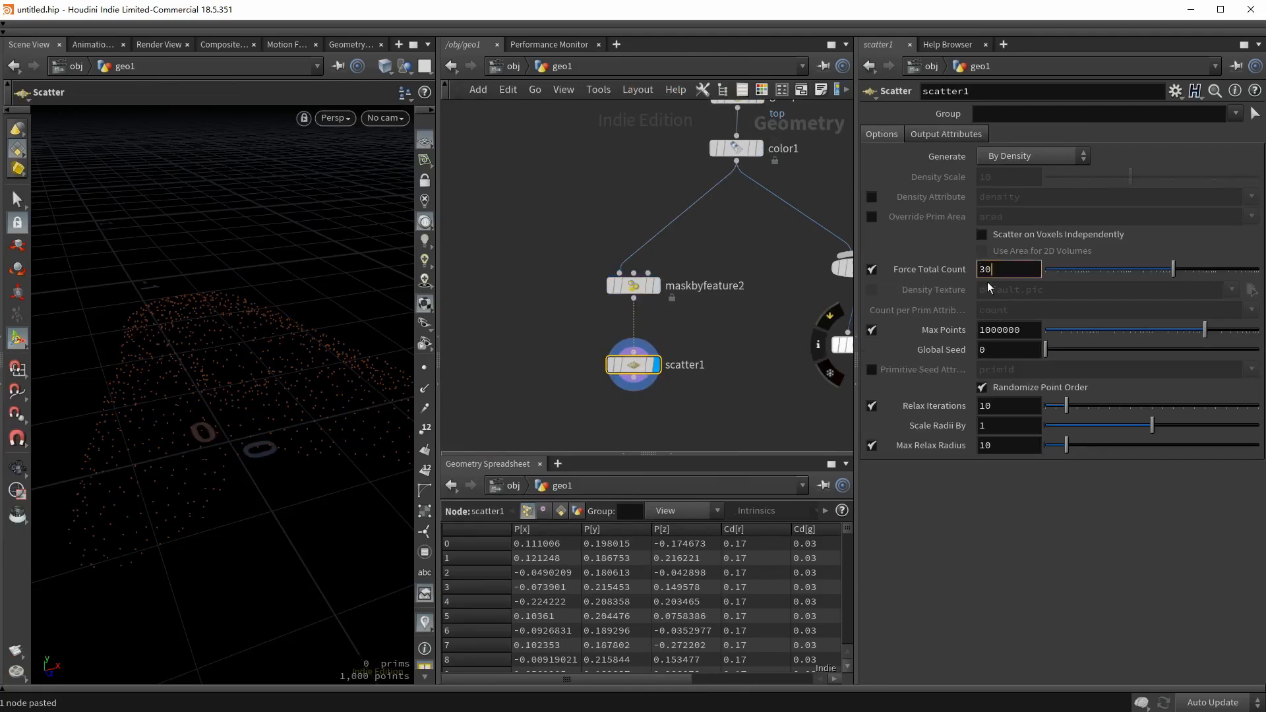
# Set scatter1's Force Total Count to 300 and turn off Relax Iterations to examine the unrelaxed points.
pyautogui.write('0')
pyautogui.press('Return')
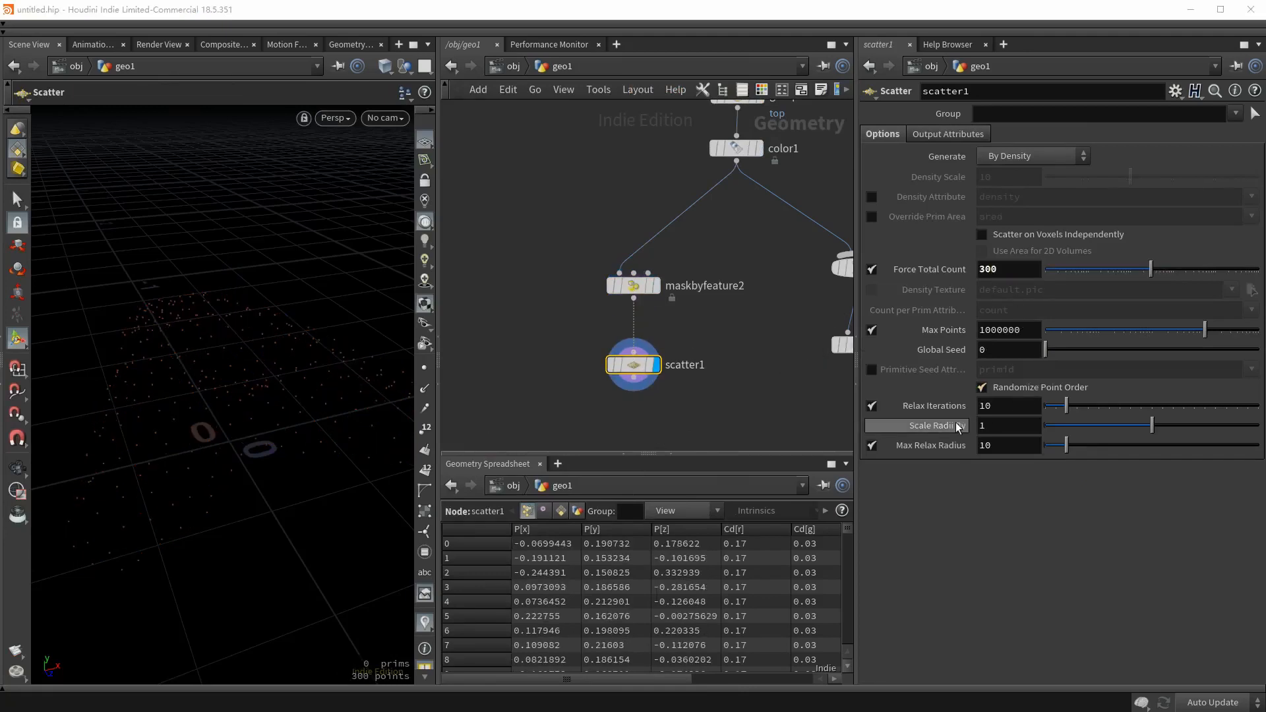
pyautogui.click(871, 406)
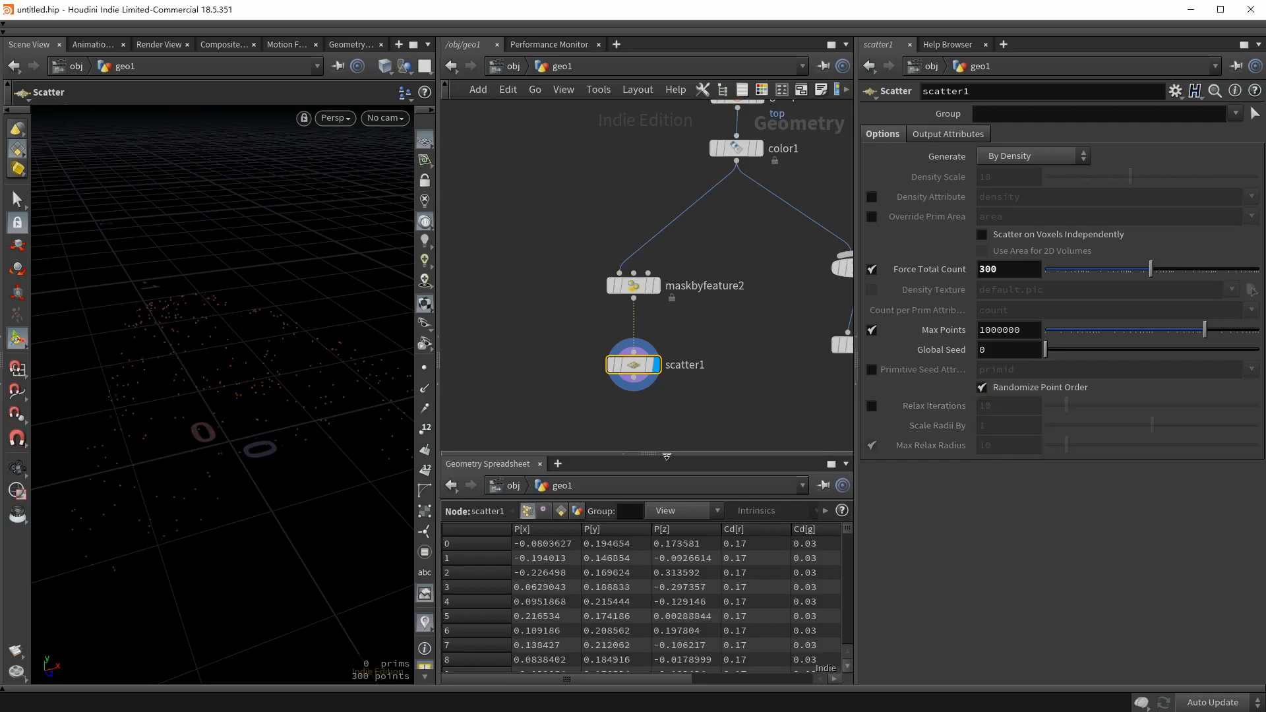
pyautogui.keyDown('alt'); pyautogui.moveTo(245, 382); pyautogui.dragTo(243, 424); pyautogui.keyUp('alt')
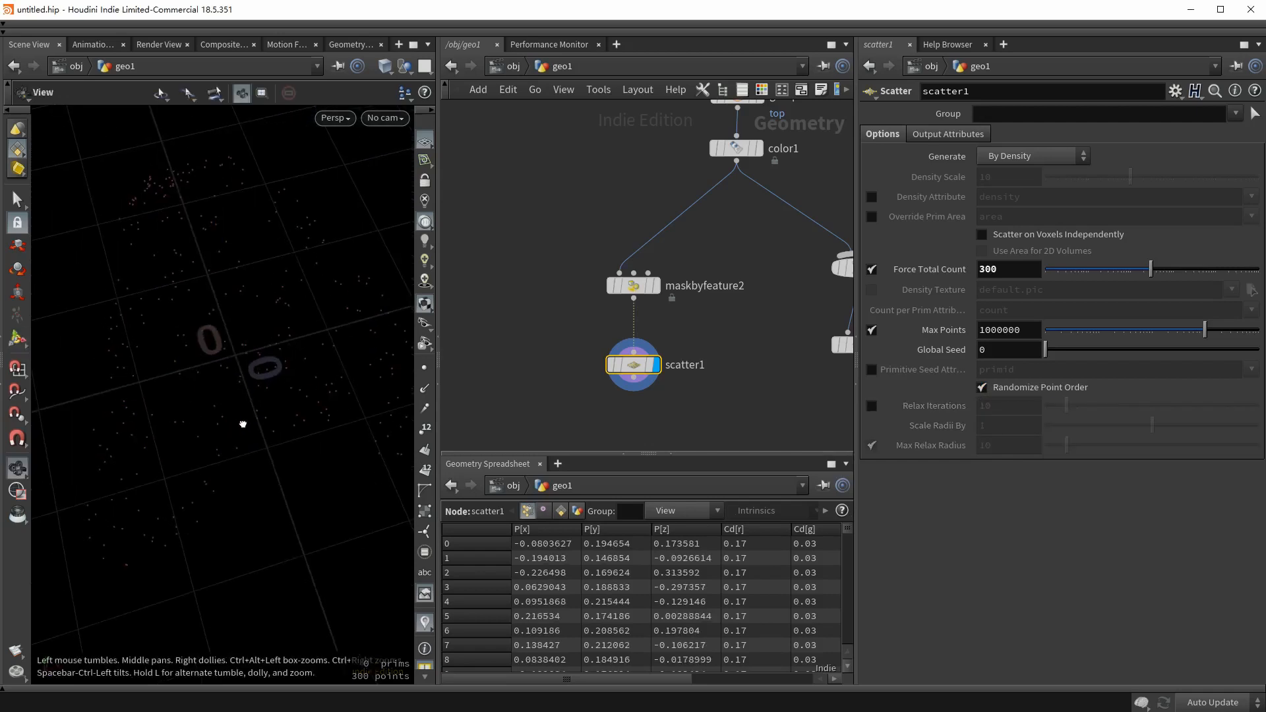
pyautogui.keyDown('alt'); pyautogui.moveTo(294, 374); pyautogui.dragTo(296, 335); pyautogui.keyUp('alt')
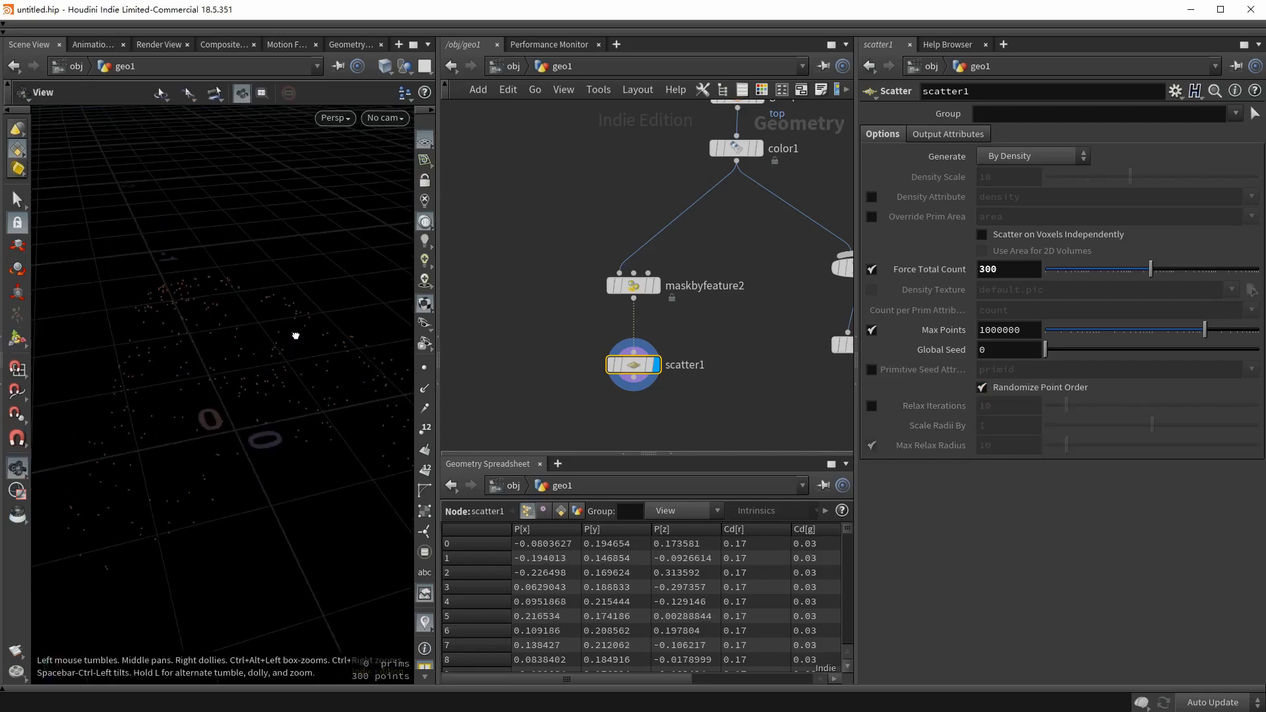
# Turn Relax Iterations back on for scatter1 and lower Scale Radii By to 0.669.
pyautogui.click(874, 406)
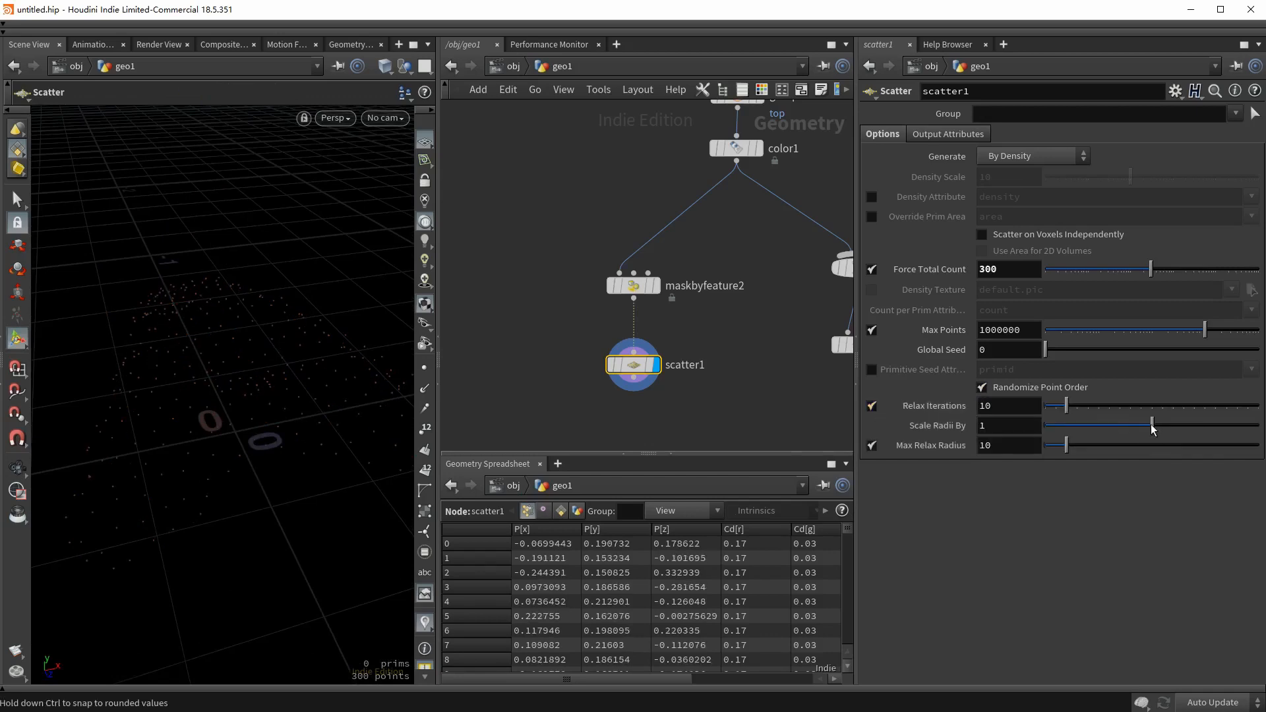
pyautogui.moveTo(1150, 424); pyautogui.dragTo(1119, 436)
pyautogui.moveTo(231, 338); pyautogui.dragTo(277, 385)
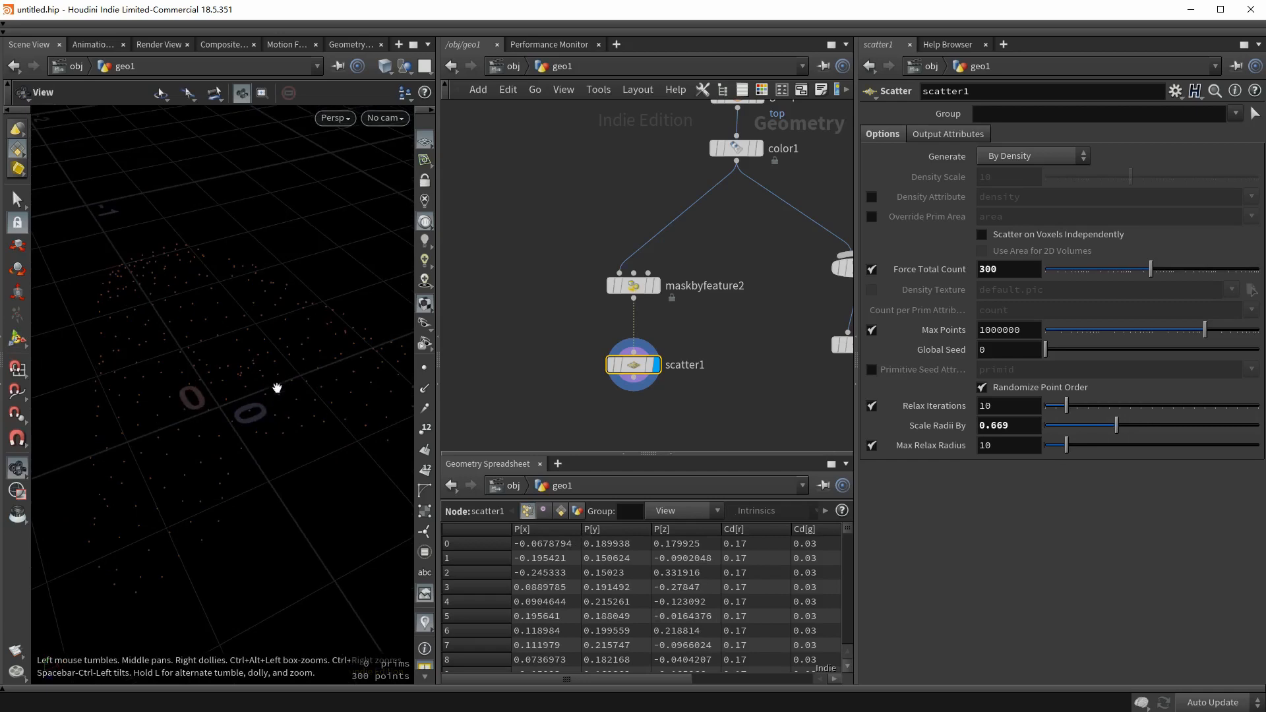
# Enable the Density Attribute on scatter1 and choose mask as the attribute that controls the point distribution.
pyautogui.click(866, 197)
pyautogui.click(1251, 197)
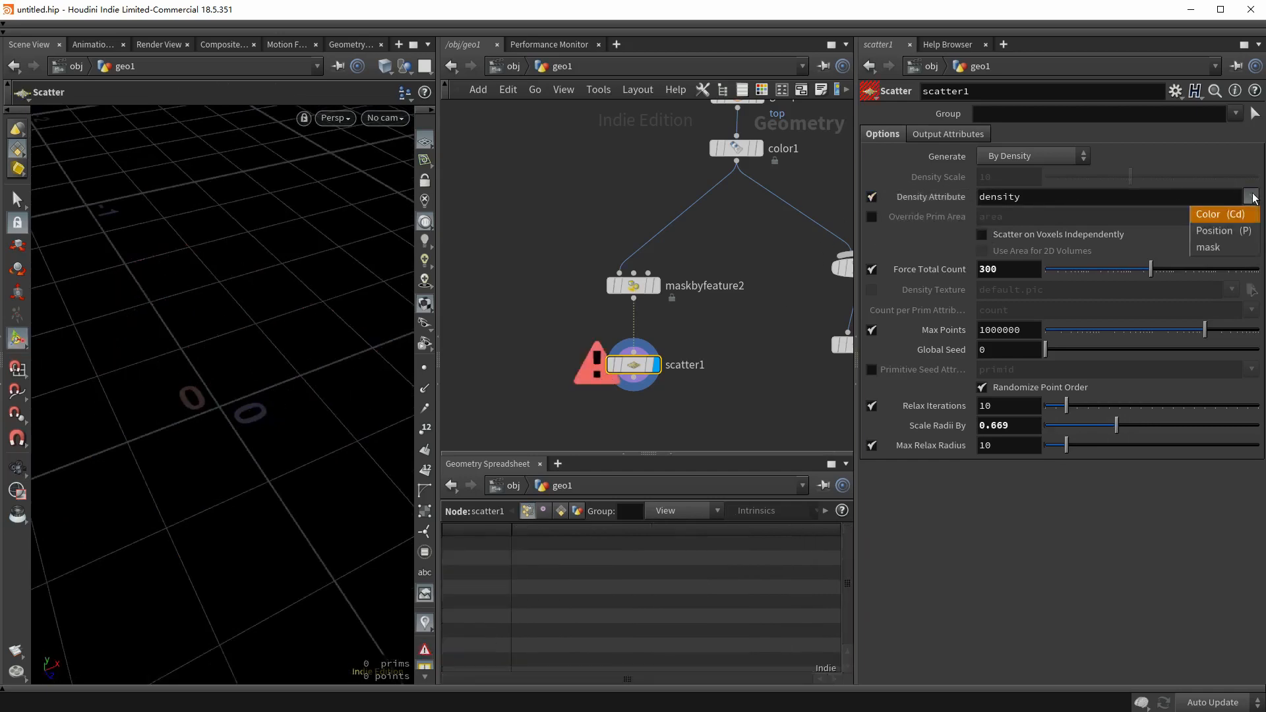
pyautogui.click(1209, 248)
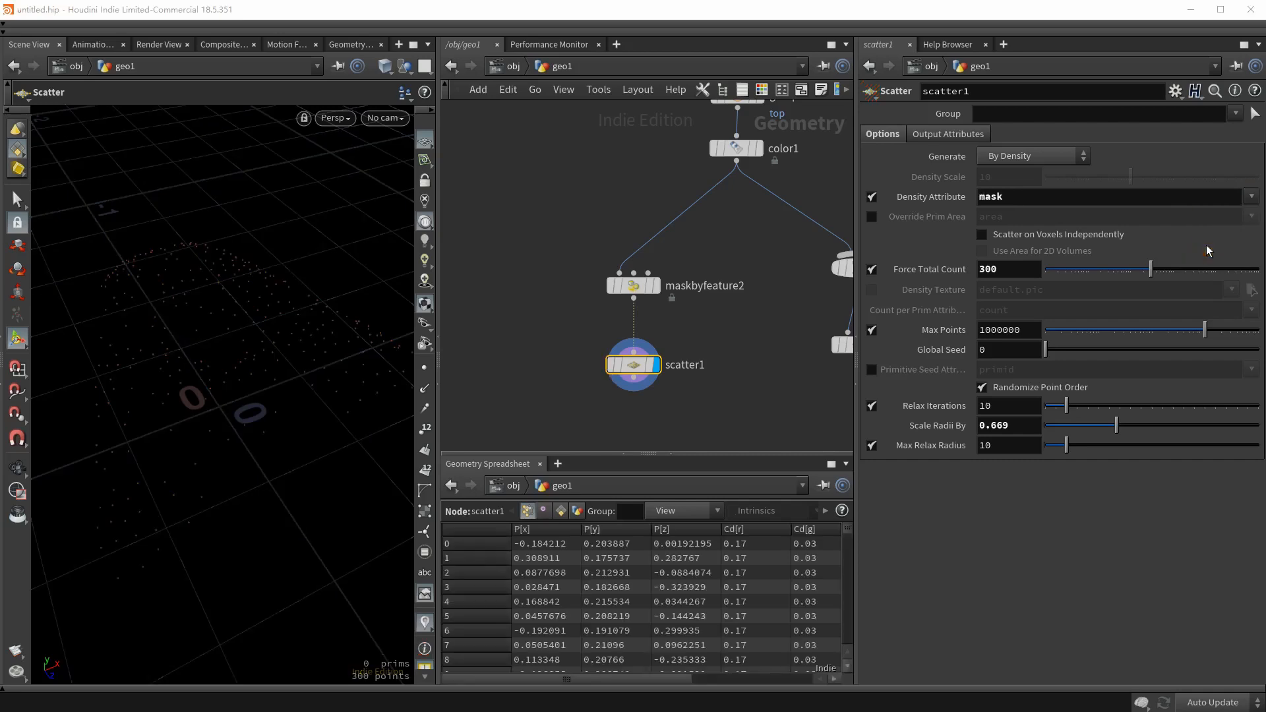
pyautogui.keyDown('alt'); pyautogui.moveTo(237, 447); pyautogui.dragTo(271, 398); pyautogui.keyUp('alt')
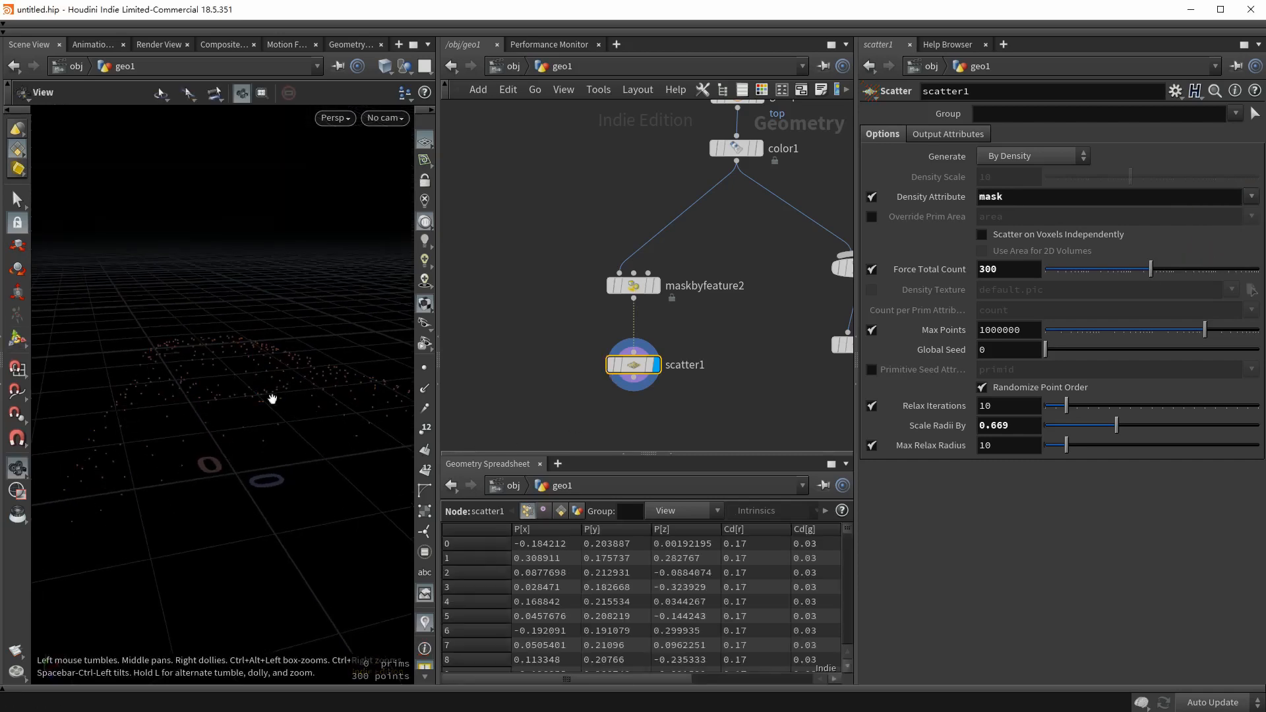
# Show maskbyfeature2 temporarily as a template to compare the scattered points with the surface.
pyautogui.click(650, 286)
pyautogui.keyDown('alt'); pyautogui.moveTo(224, 455); pyautogui.dragTo(164, 494); pyautogui.keyUp('alt')
pyautogui.keyDown('alt'); pyautogui.moveTo(305, 480); pyautogui.dragTo(274, 472); pyautogui.keyUp('alt')
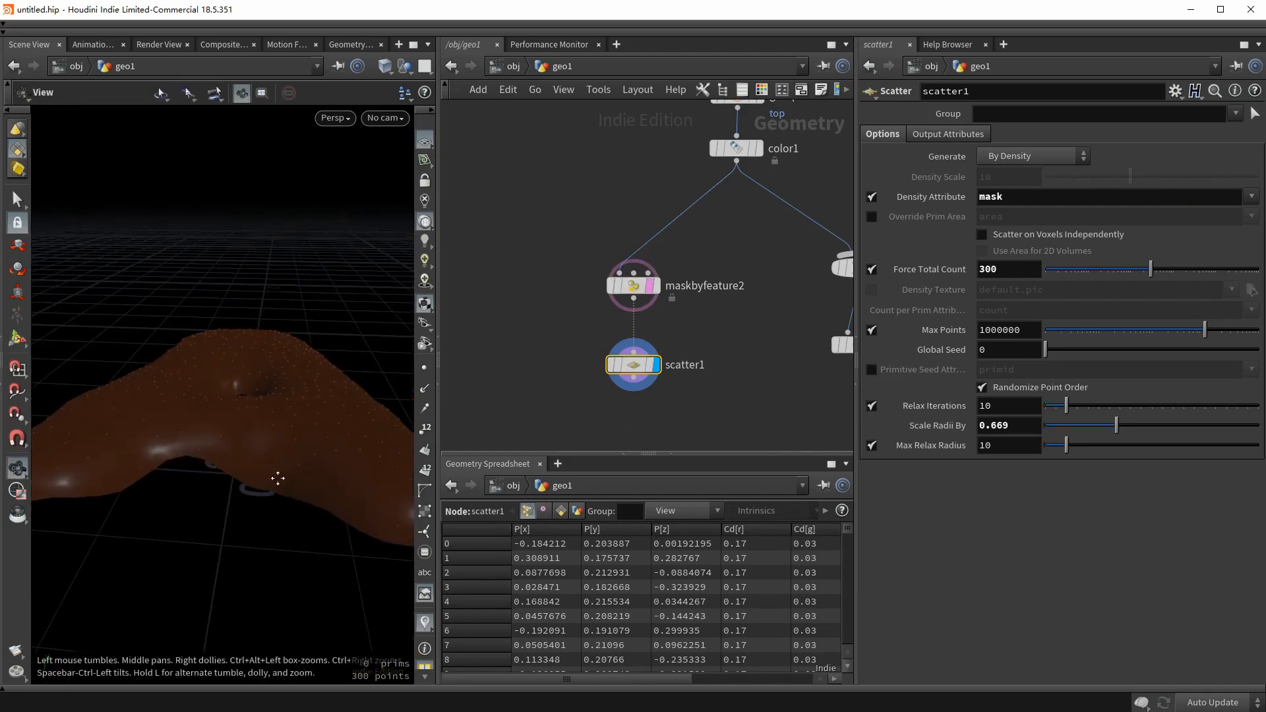
pyautogui.click(650, 285)
# Add a Tube node beside scatter1 and frame the tube in the viewport.
pyautogui.moveTo(551, 369); pyautogui.dragTo(611, 314, button='middle')
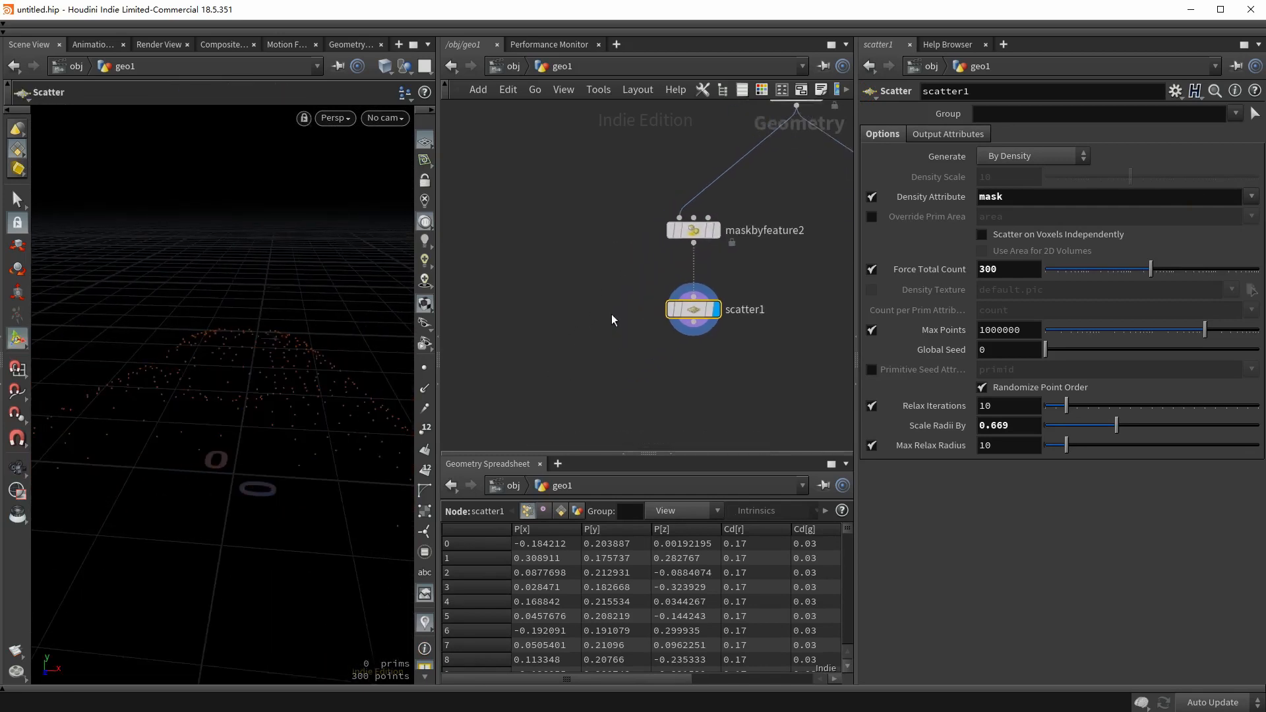
pyautogui.press('Tab')
pyautogui.write('tube')
pyautogui.press('Return')
pyautogui.click(535, 318)
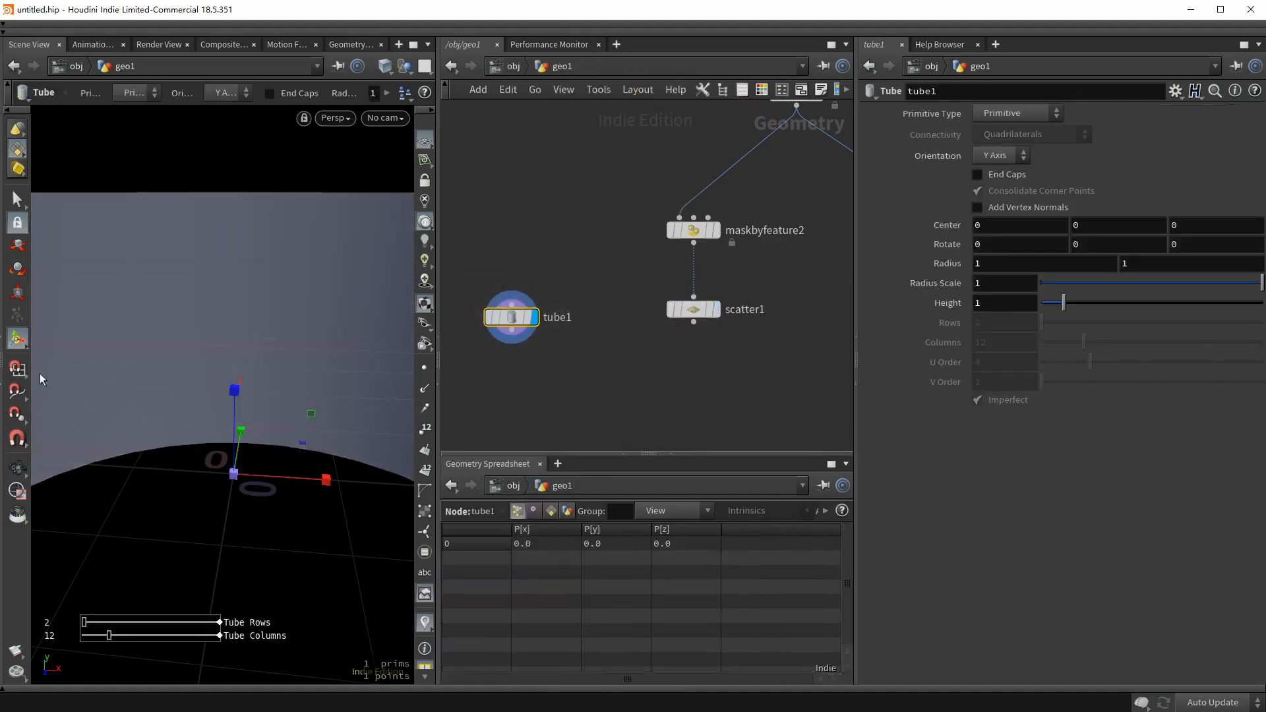
pyautogui.click(17, 468)
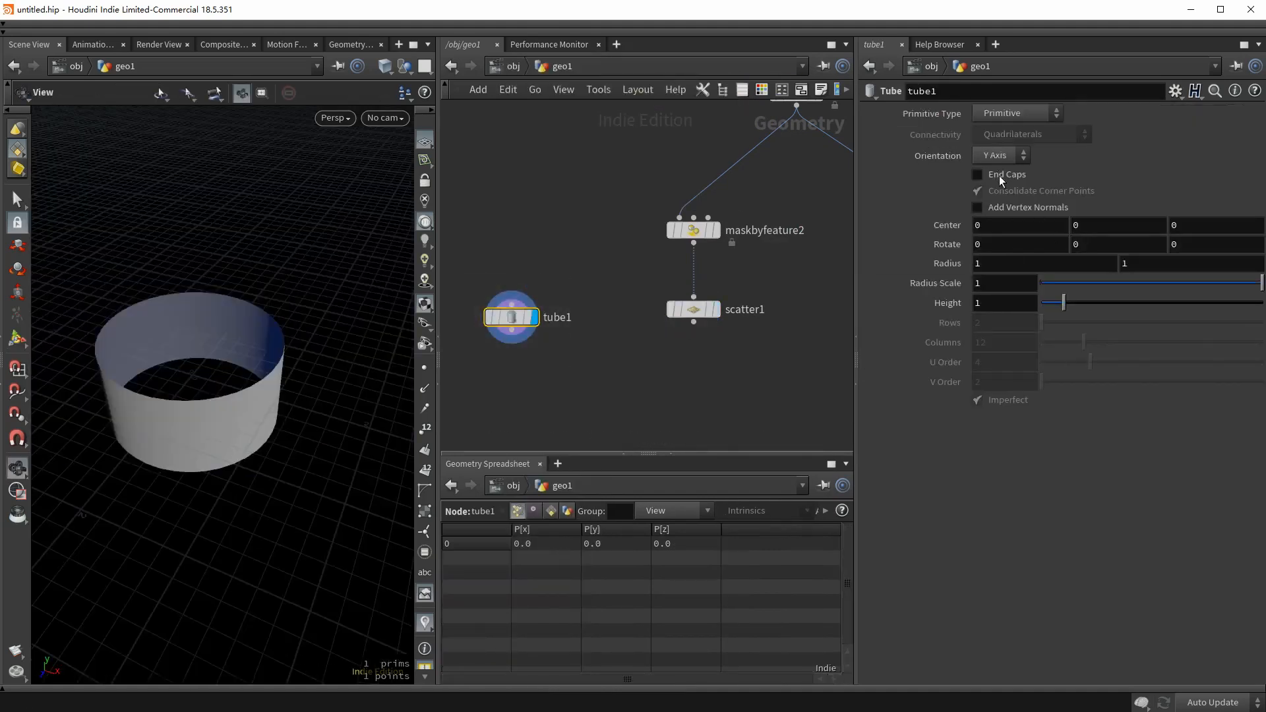
# Turn on the tube's end caps and set its Radius Scale to 0.5 and Height to 2.
pyautogui.click(978, 174)
pyautogui.write('0.5')
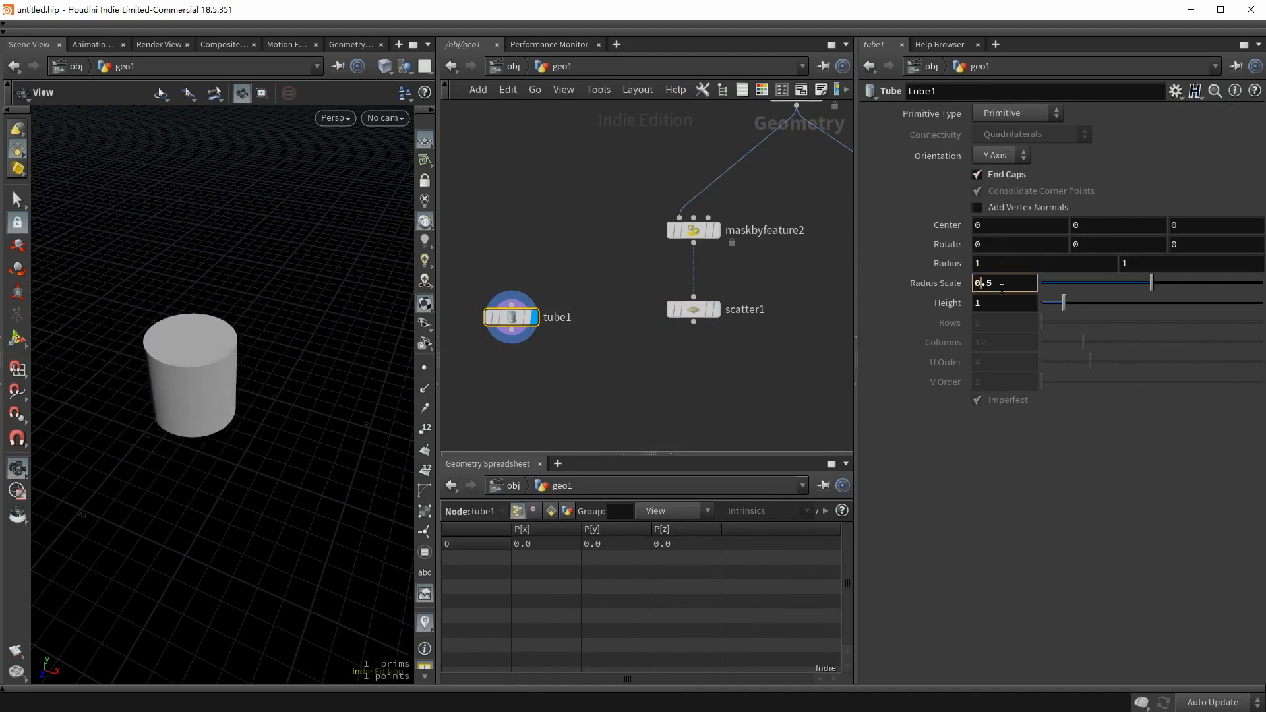
pyautogui.click(999, 302)
pyautogui.write('2')
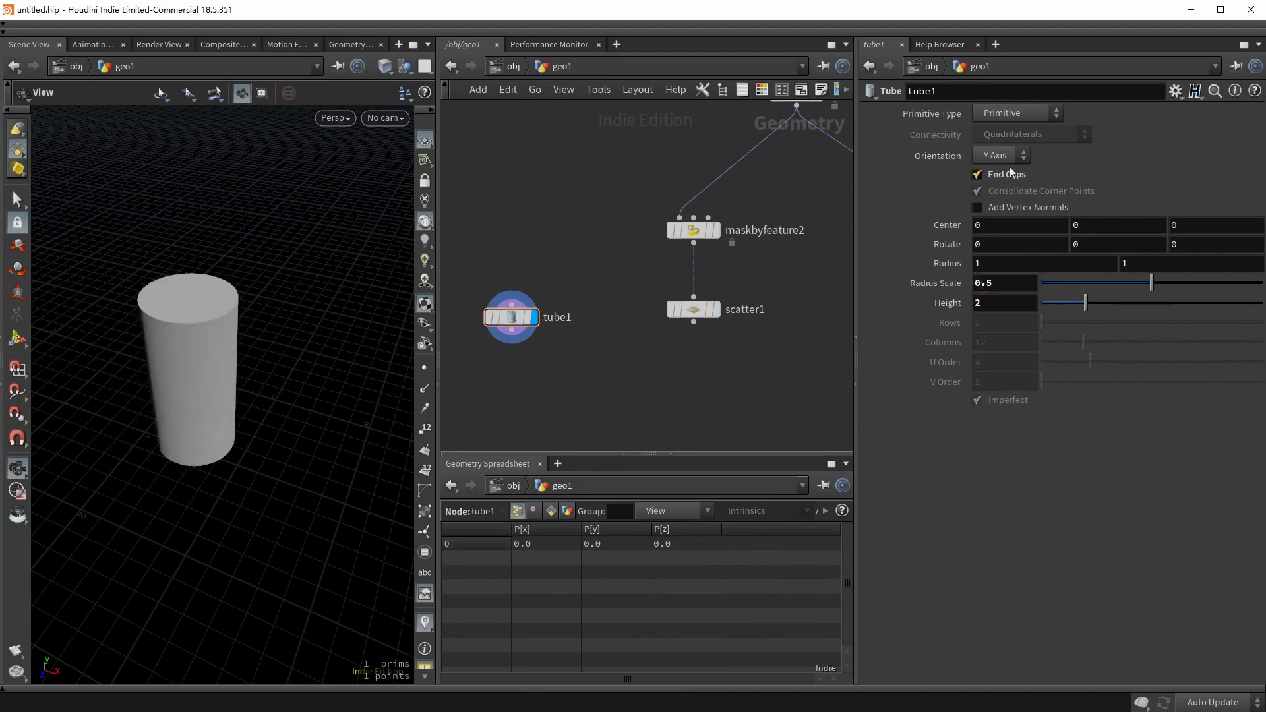
# Change the tube's primitive type to Polygon and set its Columns to 6.
pyautogui.click(1018, 115)
pyautogui.click(1014, 148)
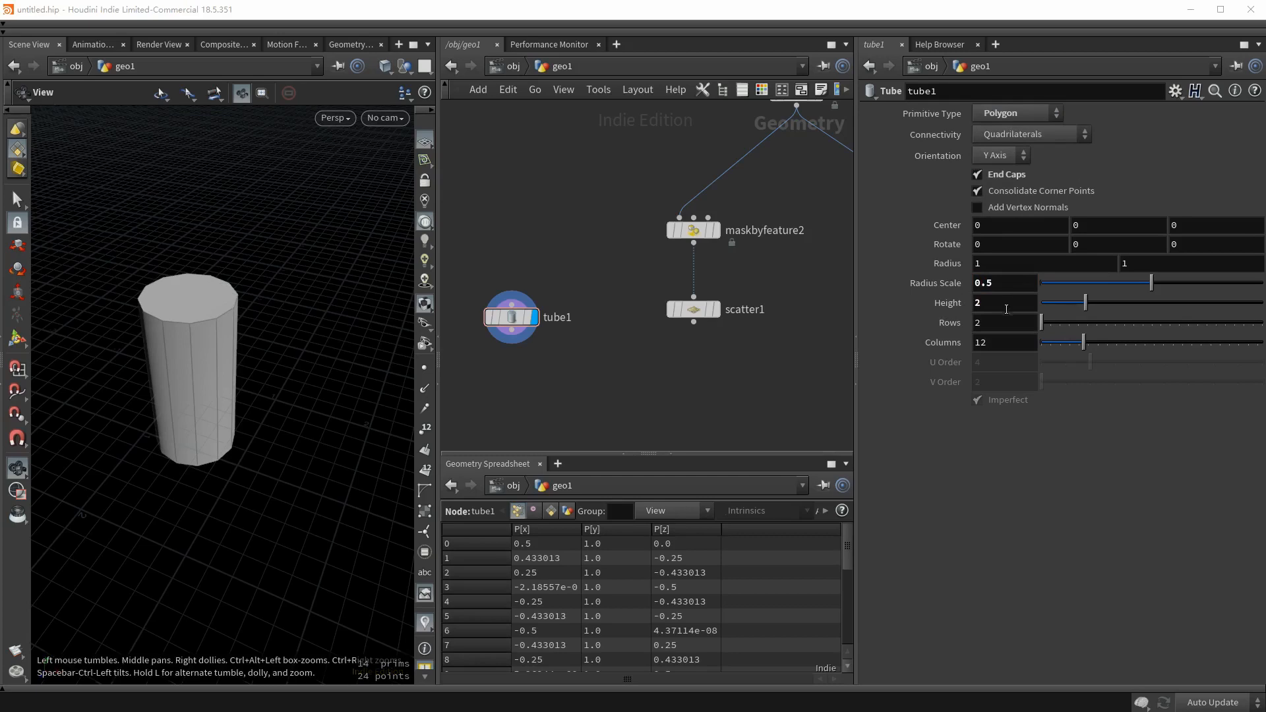
pyautogui.moveTo(1007, 341)
pyautogui.mouseDown()
pyautogui.moveTo(982, 346)
pyautogui.moveTo(992, 352)
pyautogui.mouseUp()
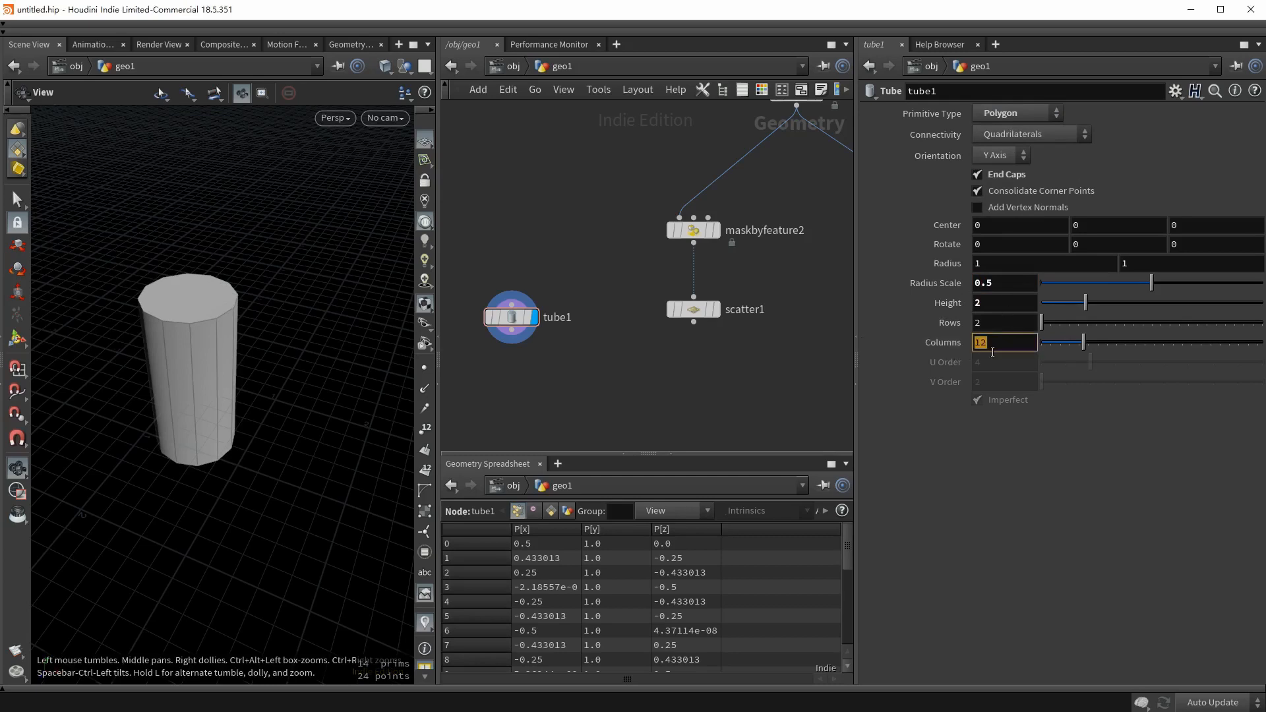
pyautogui.write('6')
pyautogui.press('Return')
pyautogui.moveTo(224, 389); pyautogui.dragTo(267, 419)
# Add a Copy to Points node, feed it tube1 as the geometry and scatter1 as the target points, and display it.
pyautogui.press('Tab')
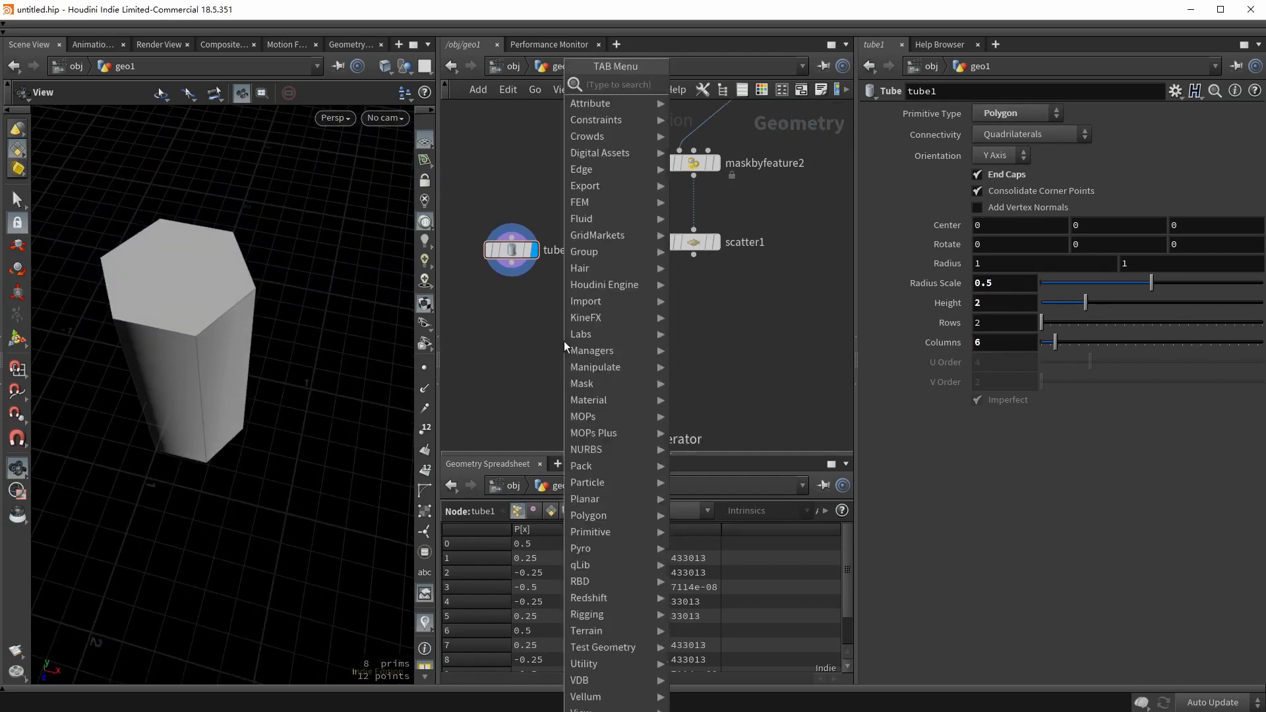
pyautogui.write('copy')
pyautogui.press('Return')
pyautogui.click(586, 349)
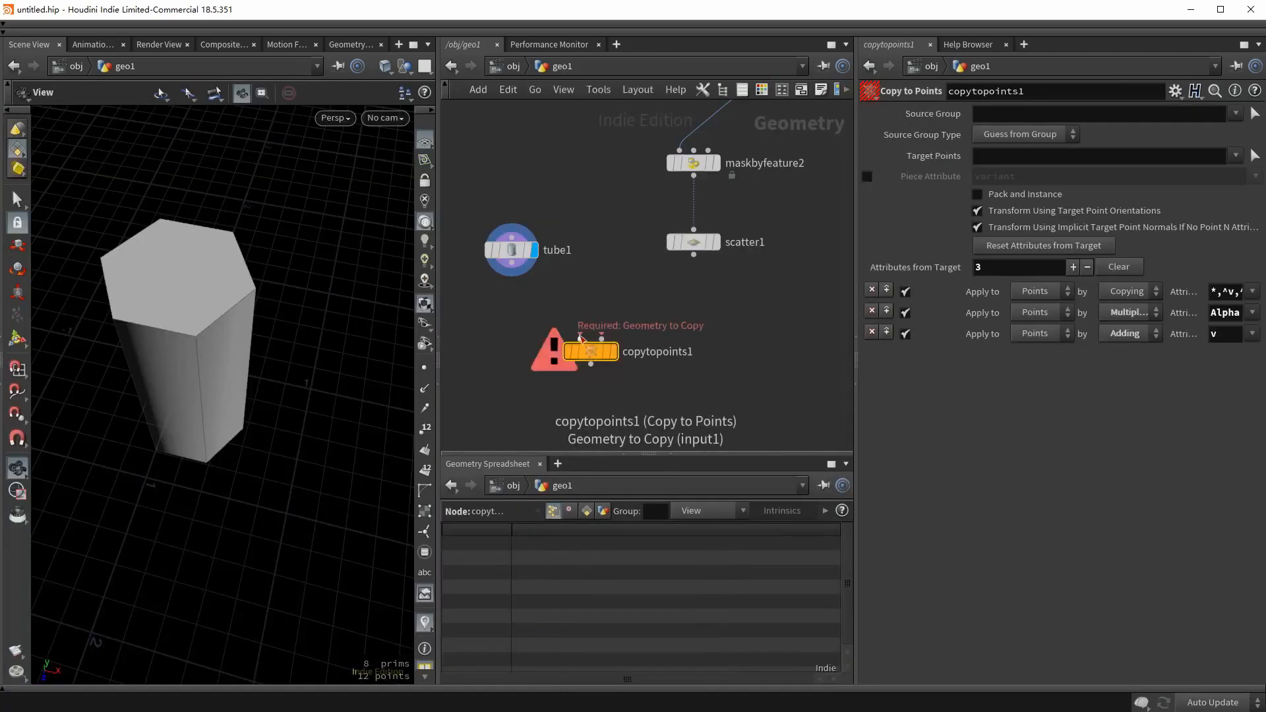
pyautogui.click(580, 339)
pyautogui.click(511, 274)
pyautogui.click(602, 338)
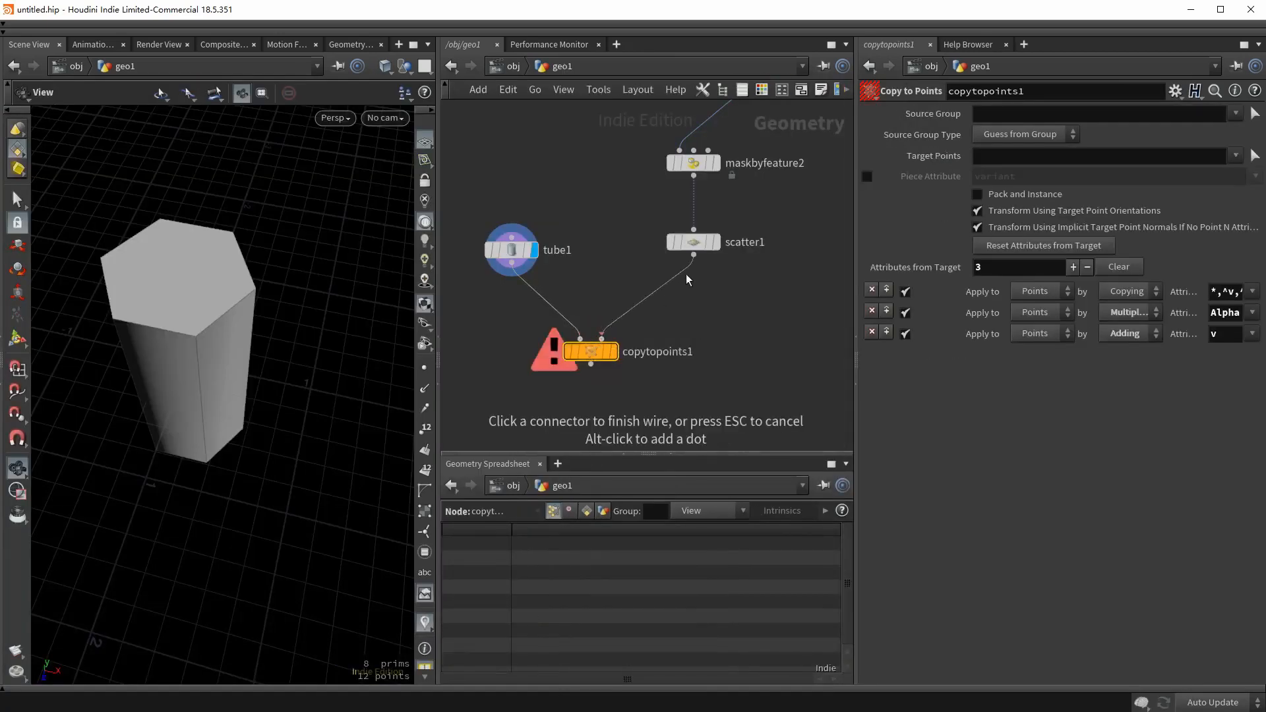
pyautogui.click(691, 263)
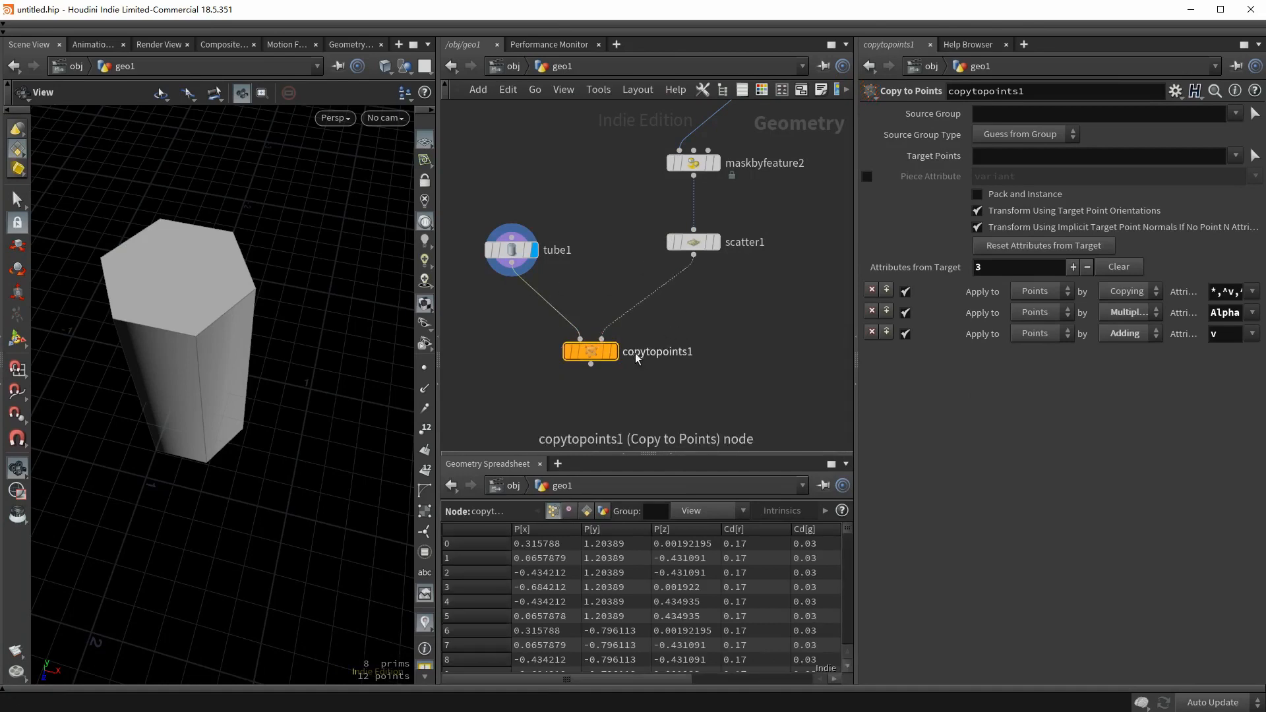
pyautogui.click(612, 351)
pyautogui.click(512, 249)
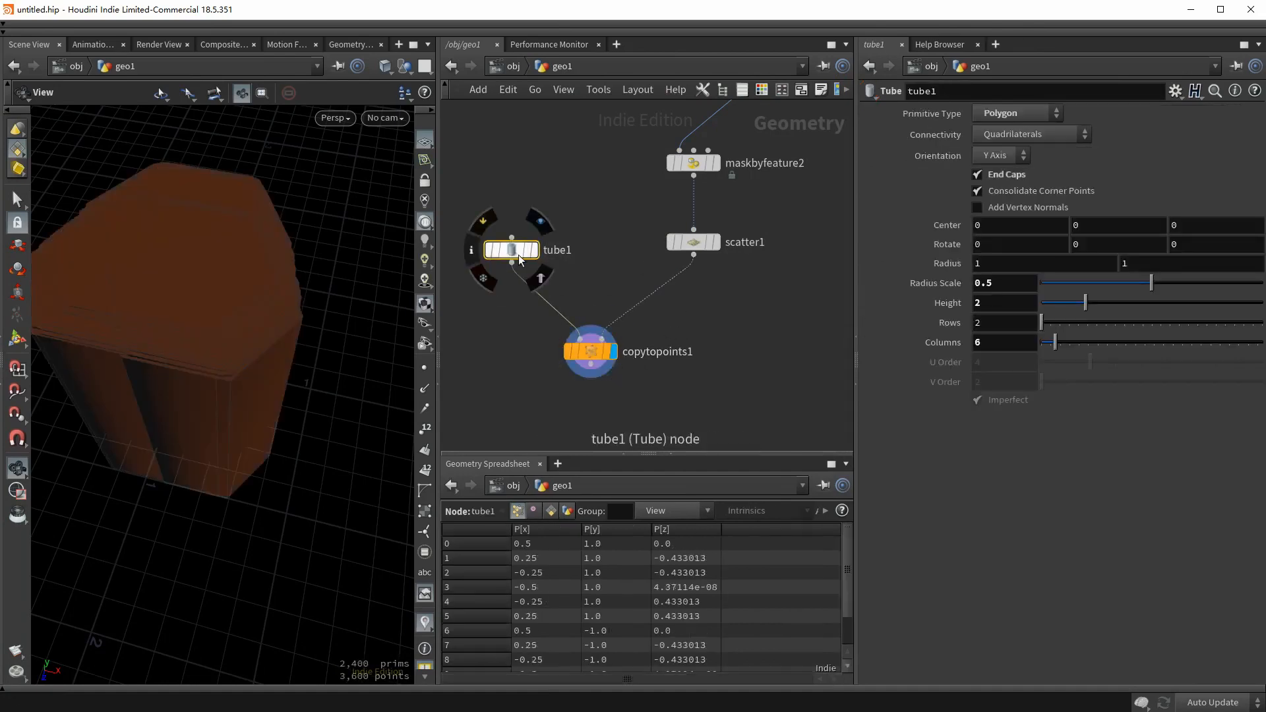
pyautogui.moveTo(718, 261)
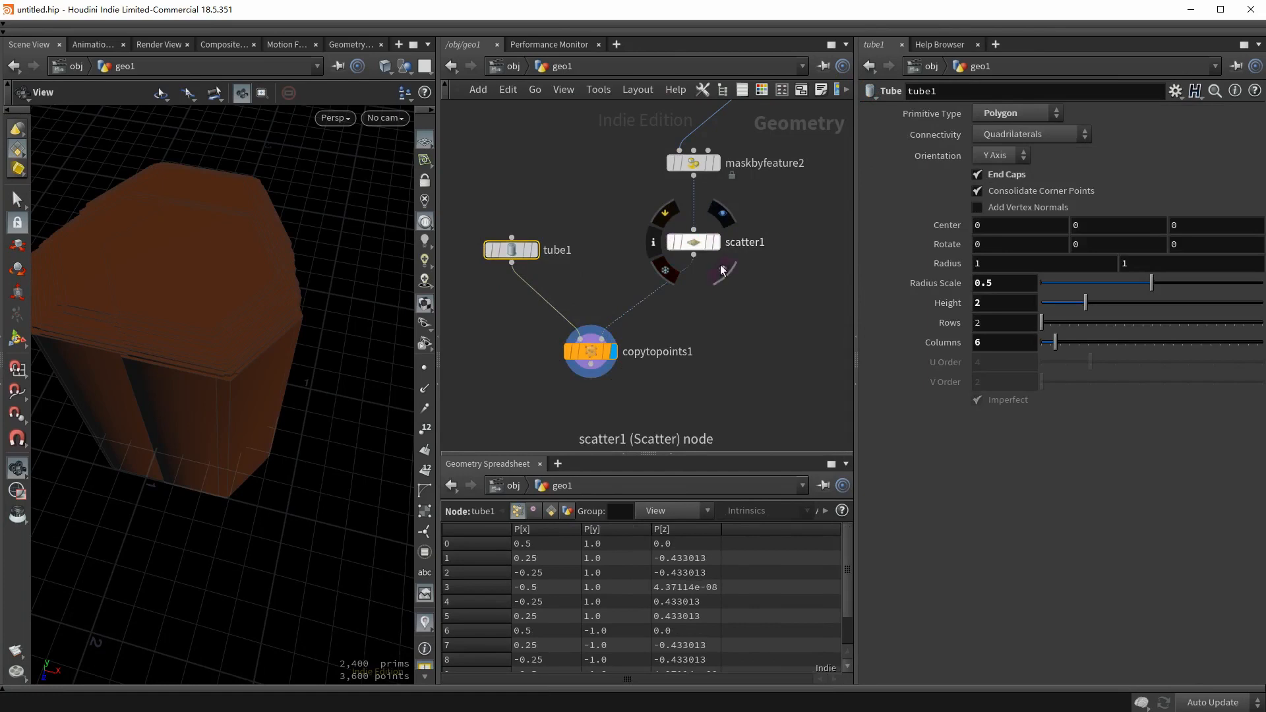
pyautogui.click(596, 362)
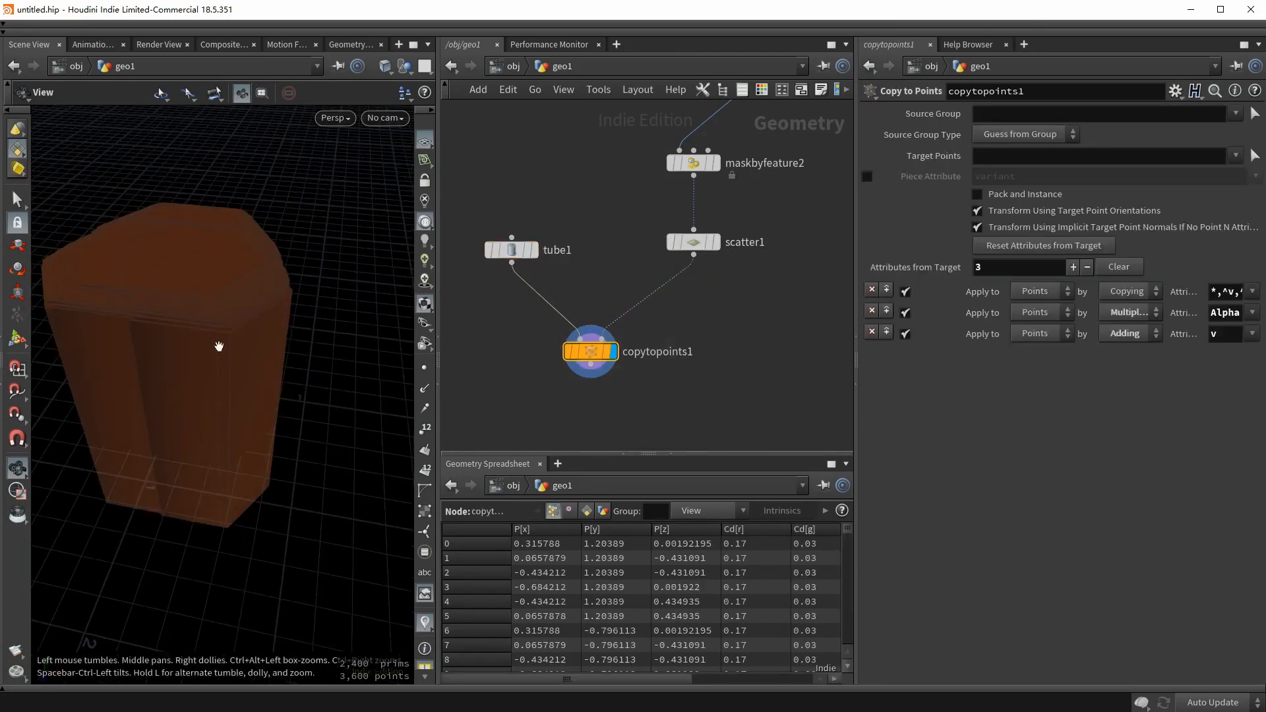
# Insert an Attribute Adjust Float node for pscale between scatter1 and copytopoints1, and check its point attribute values.
pyautogui.press('Tab')
pyautogui.write('attribu')
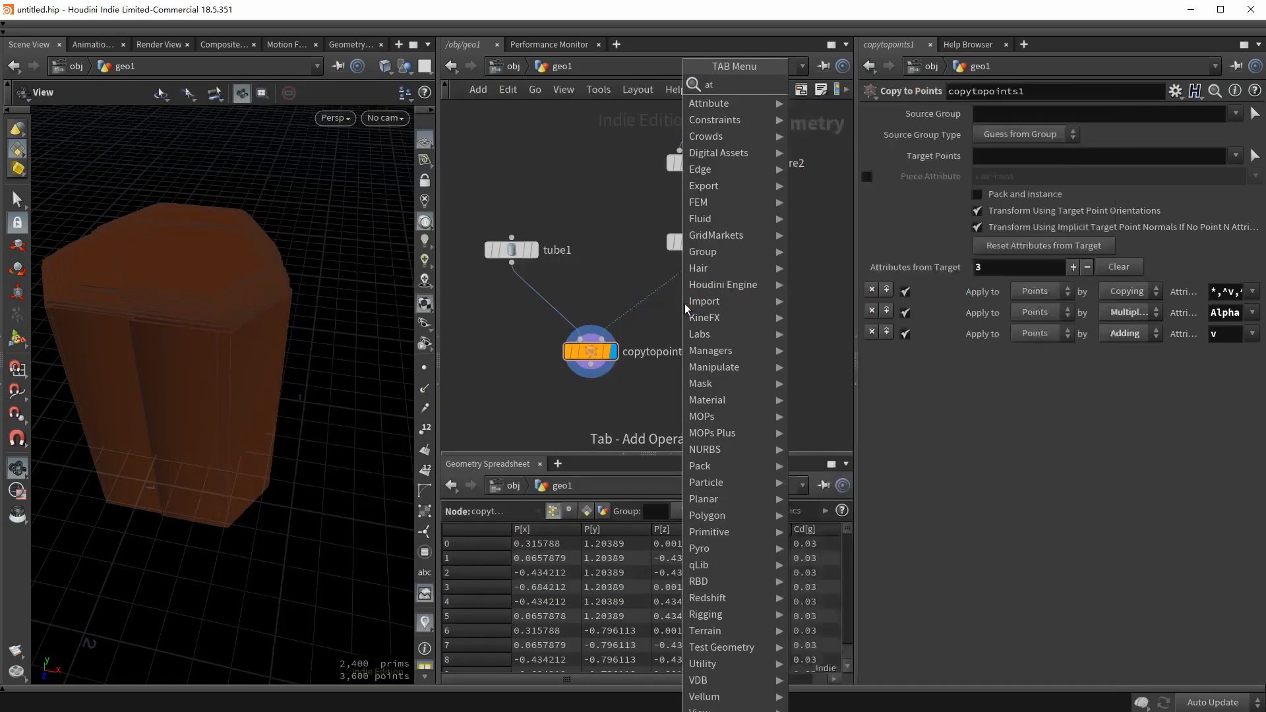
pyautogui.press('Return')
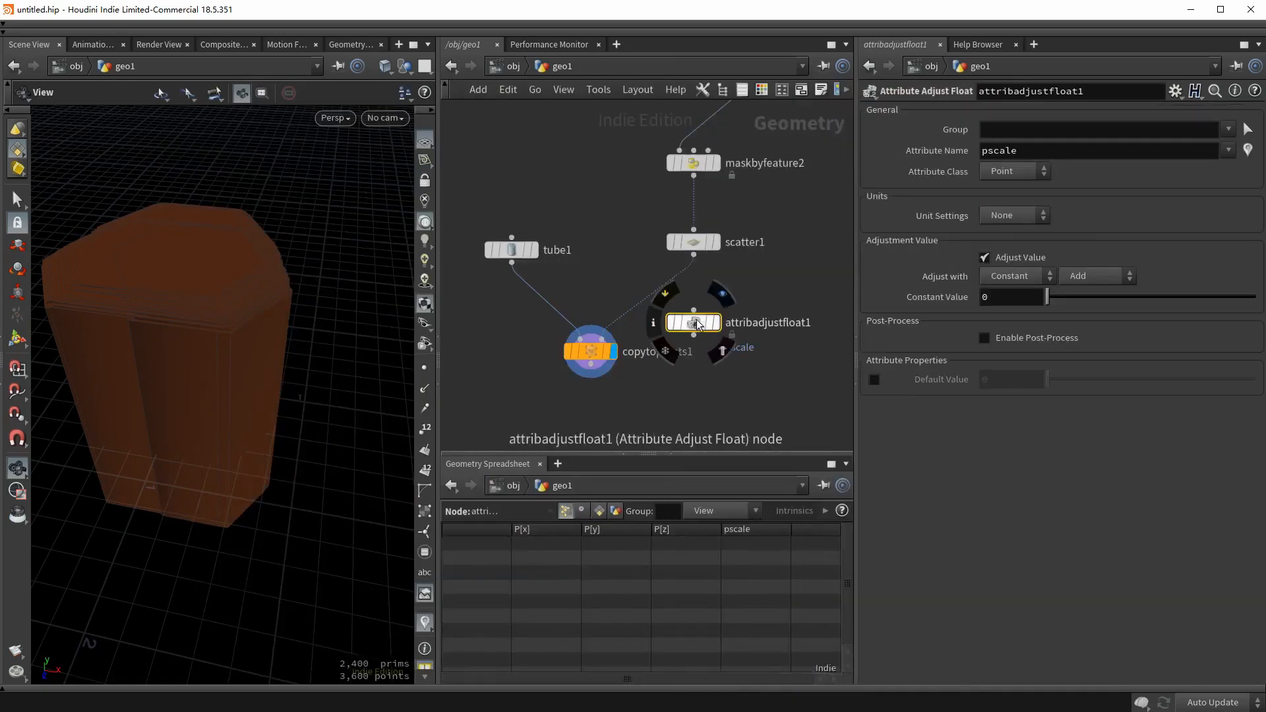
pyautogui.click(691, 308)
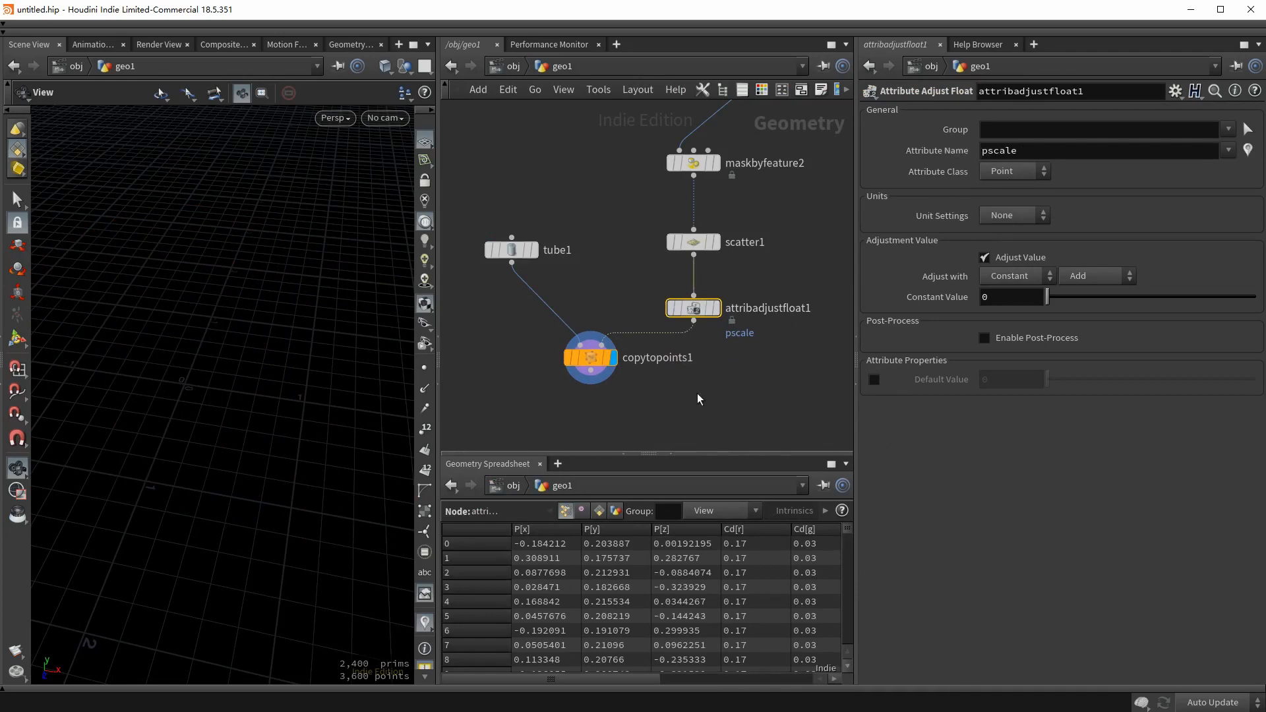
pyautogui.moveTo(621, 679); pyautogui.dragTo(778, 672)
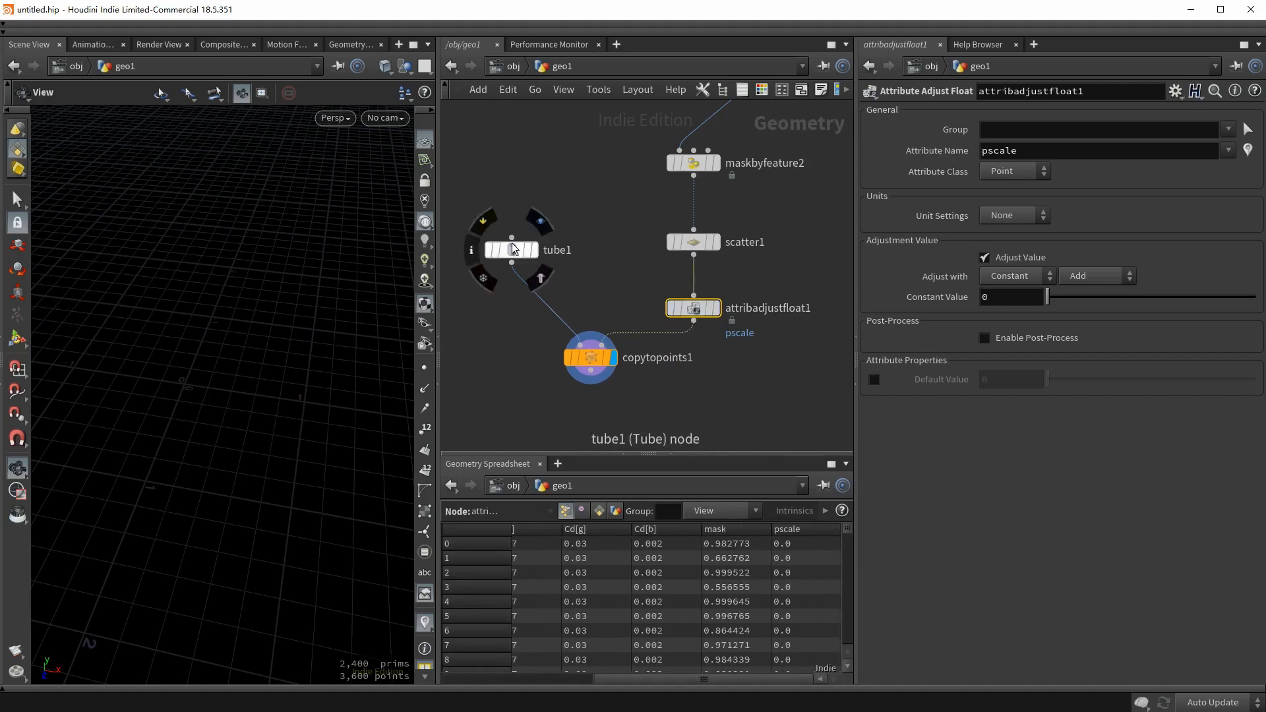
# Move the tube1 and copytopoints1 nodes lower in the network to tidy the layout.
pyautogui.moveTo(512, 249); pyautogui.dragTo(512, 295)
pyautogui.moveTo(591, 358); pyautogui.dragTo(589, 391)
pyautogui.moveTo(849, 530)
pyautogui.mouseDown()
pyautogui.moveTo(855, 647)
pyautogui.moveTo(860, 508)
pyautogui.mouseUp()
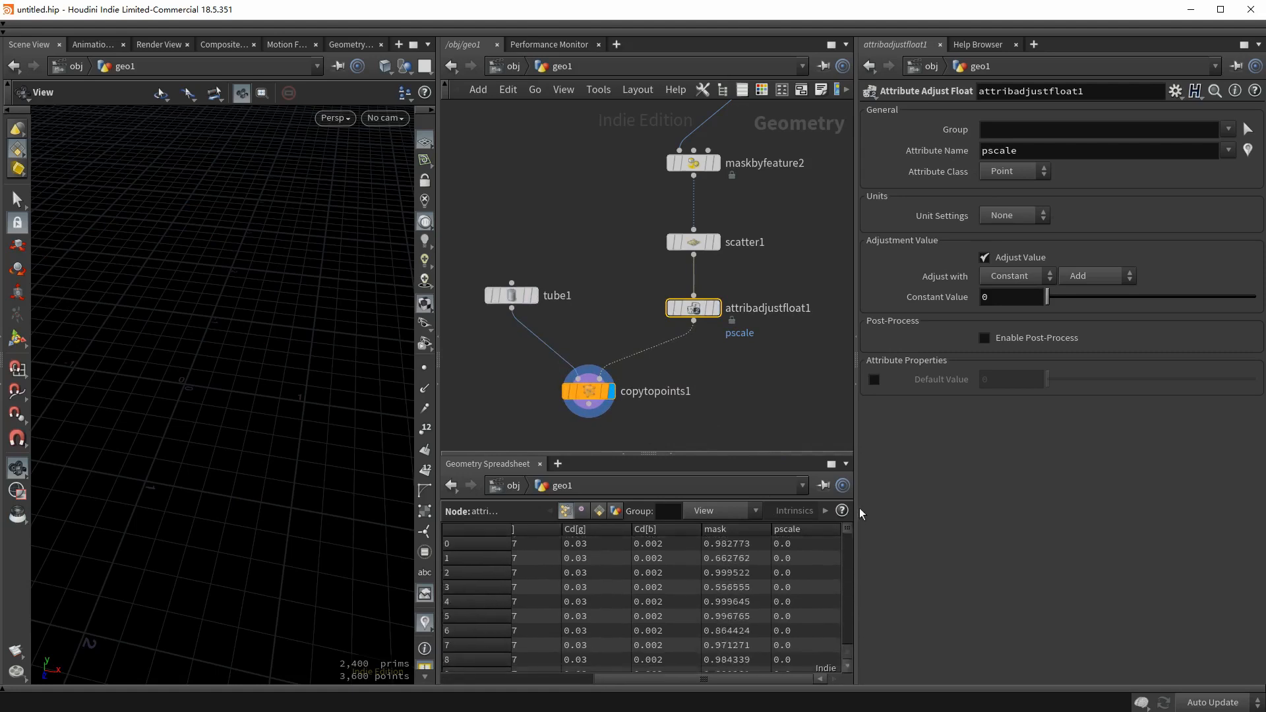
# Adjust pscale with Random values from a minimum of 0.01 to a maximum of 0.02, and frame the copied tubes.
pyautogui.click(999, 277)
pyautogui.click(1012, 310)
pyautogui.click(984, 318)
pyautogui.write('0.01')
pyautogui.press('Tab')
pyautogui.write('0.02')
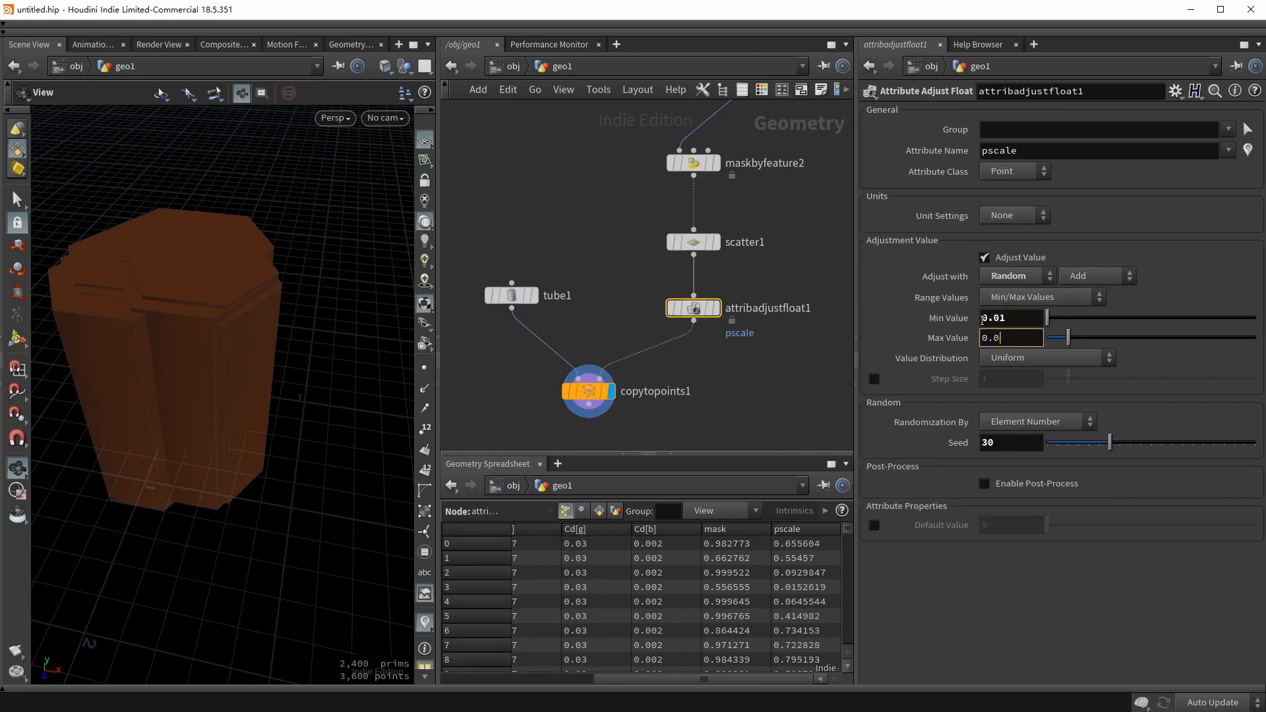
pyautogui.press('Return')
pyautogui.press('g')
pyautogui.moveTo(254, 395); pyautogui.dragTo(265, 406)
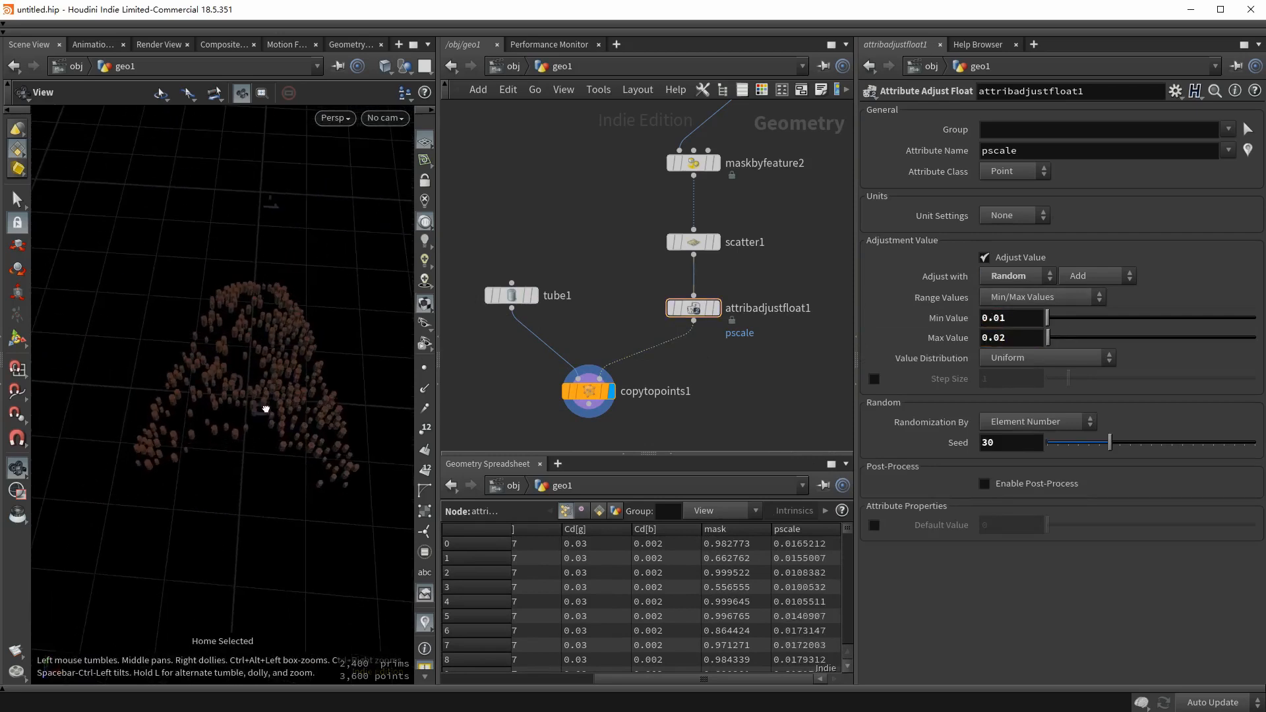
# Show color1 as a template so the chocolate surface appears beneath the copied tubes, and inspect them up close.
pyautogui.moveTo(810, 267); pyautogui.dragTo(652, 482, button='middle')
pyautogui.click(655, 241)
pyautogui.moveTo(639, 376); pyautogui.dragTo(670, 283, button='middle')
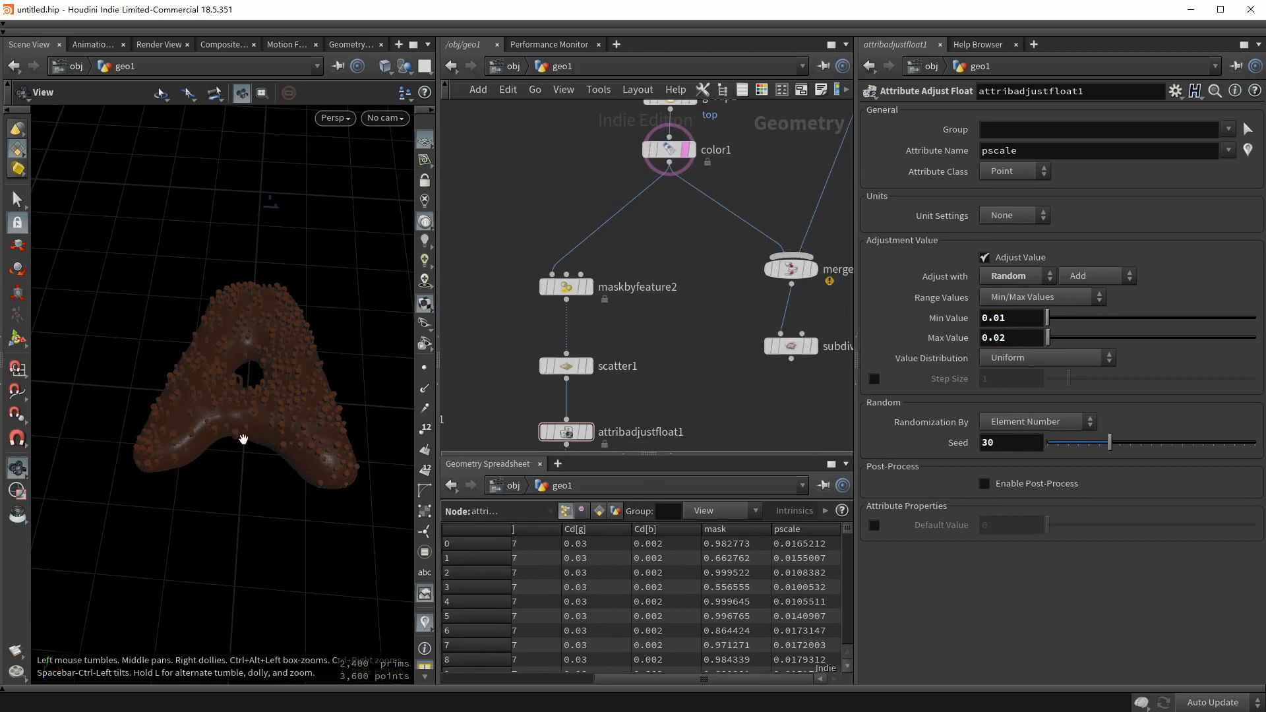
pyautogui.scroll(4, 243, 438)
pyautogui.moveTo(243, 438); pyautogui.dragTo(277, 389)
pyautogui.moveTo(641, 390); pyautogui.dragTo(646, 282, button='middle')
# Insert a Color node between attribadjustfloat1 and copytopoints1.
pyautogui.press('Tab')
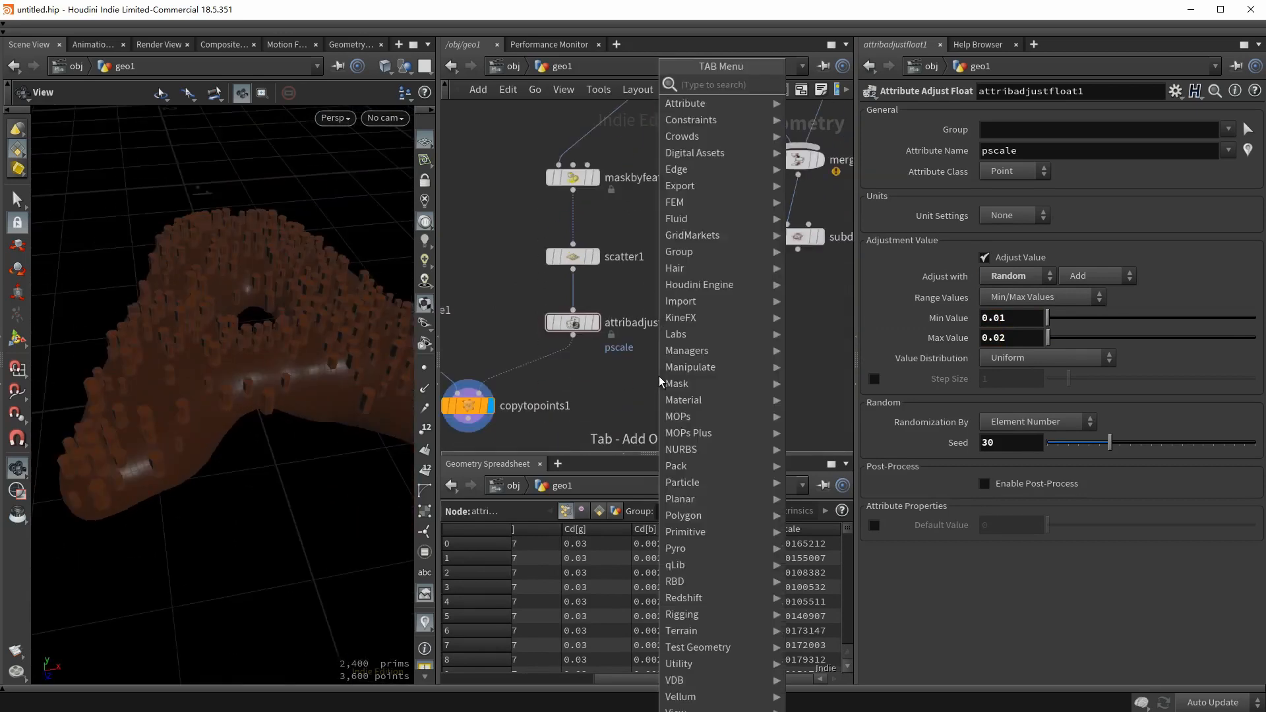
pyautogui.write('color')
pyautogui.press('Return')
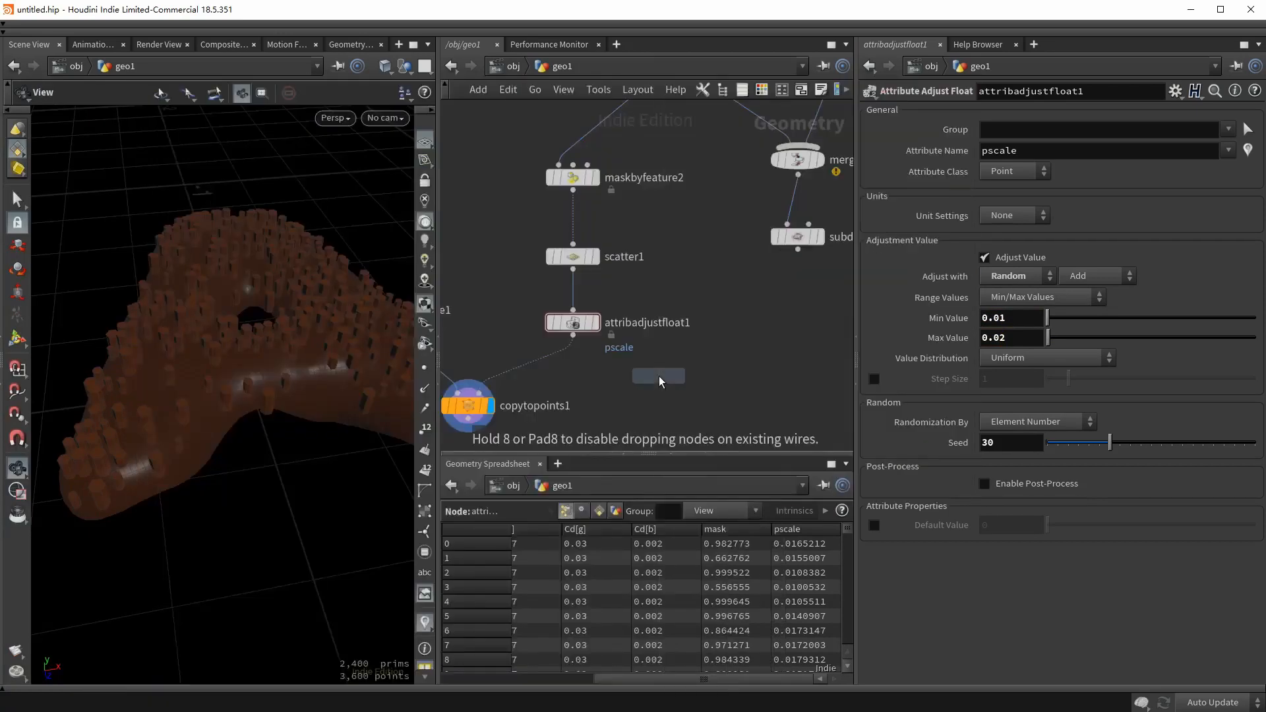
pyautogui.click(570, 386)
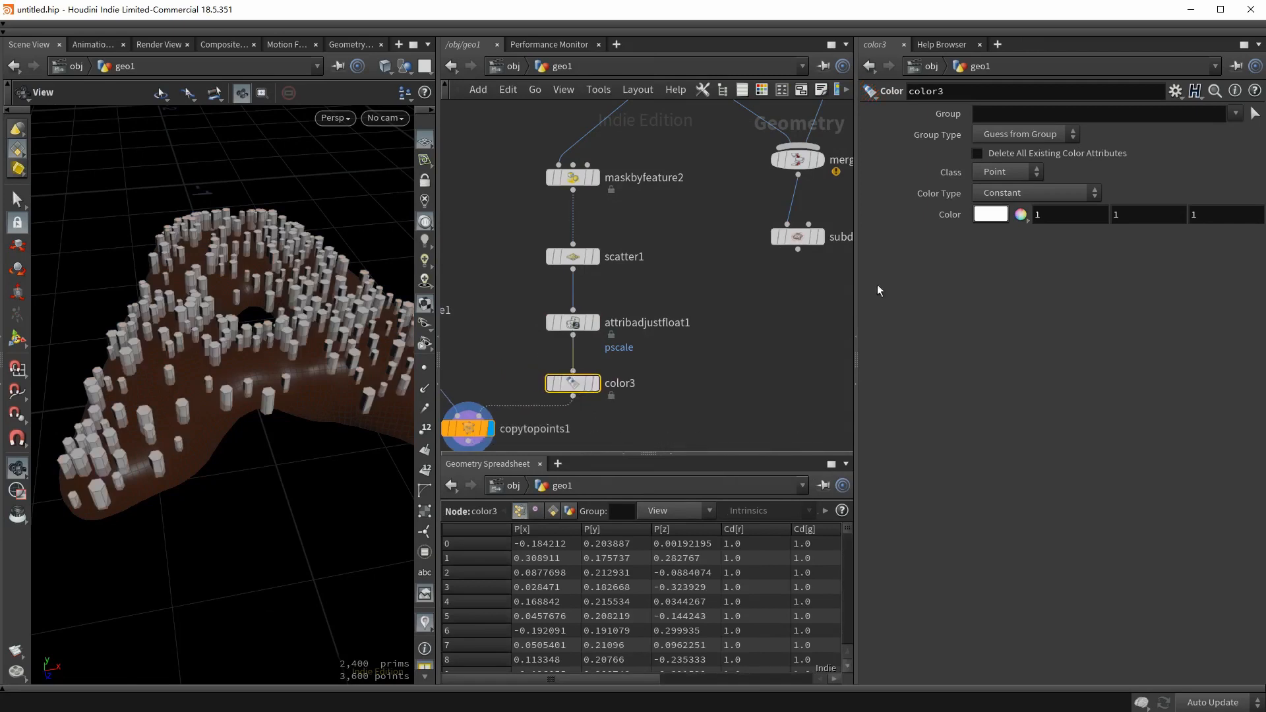
# Set color3's Color Type to Random so each copied tube takes its own colour, and inspect the tubes.
pyautogui.click(986, 193)
pyautogui.click(989, 242)
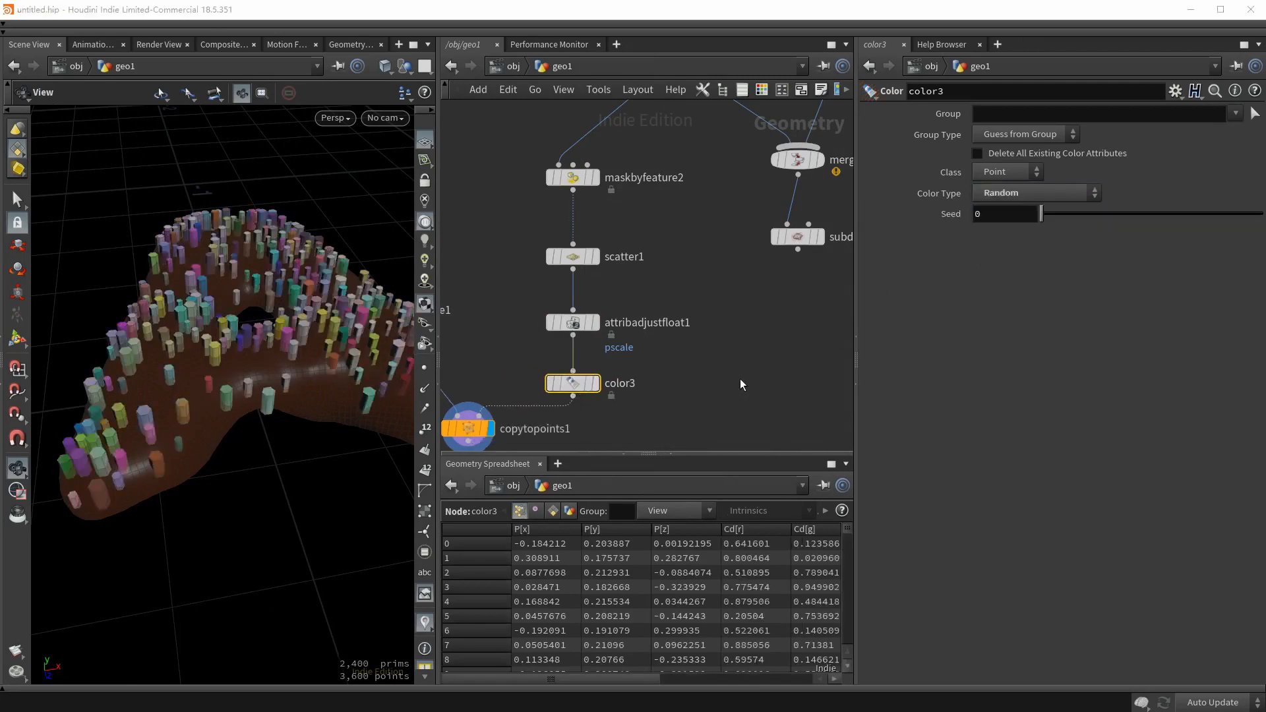
pyautogui.moveTo(280, 335); pyautogui.dragTo(276, 383)
pyautogui.moveTo(212, 347); pyautogui.dragTo(231, 388)
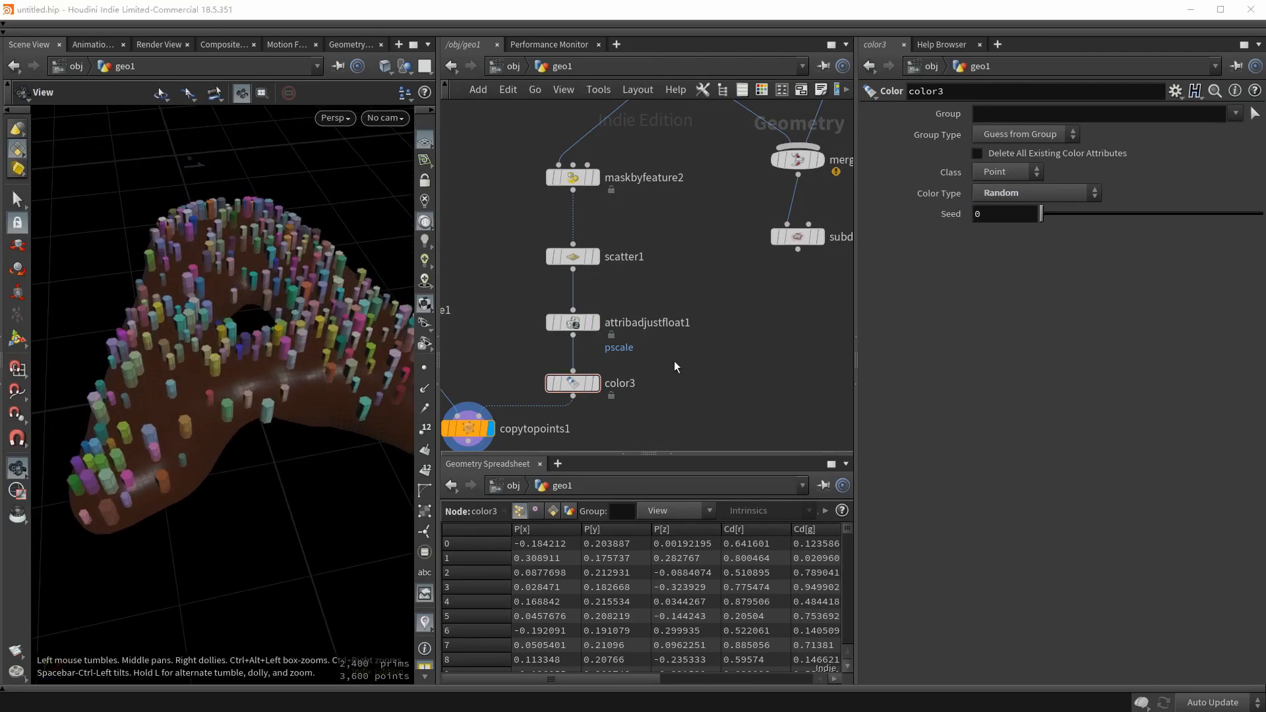
# Insert a Normal node between maskbyfeature2 and scatter1, with color3 as the displayed node.
pyautogui.press('Tab')
pyautogui.write('nom')
pyautogui.press('BackSpace')
pyautogui.write('r')
pyautogui.press('Return')
pyautogui.click(688, 254)
pyautogui.click(596, 382)
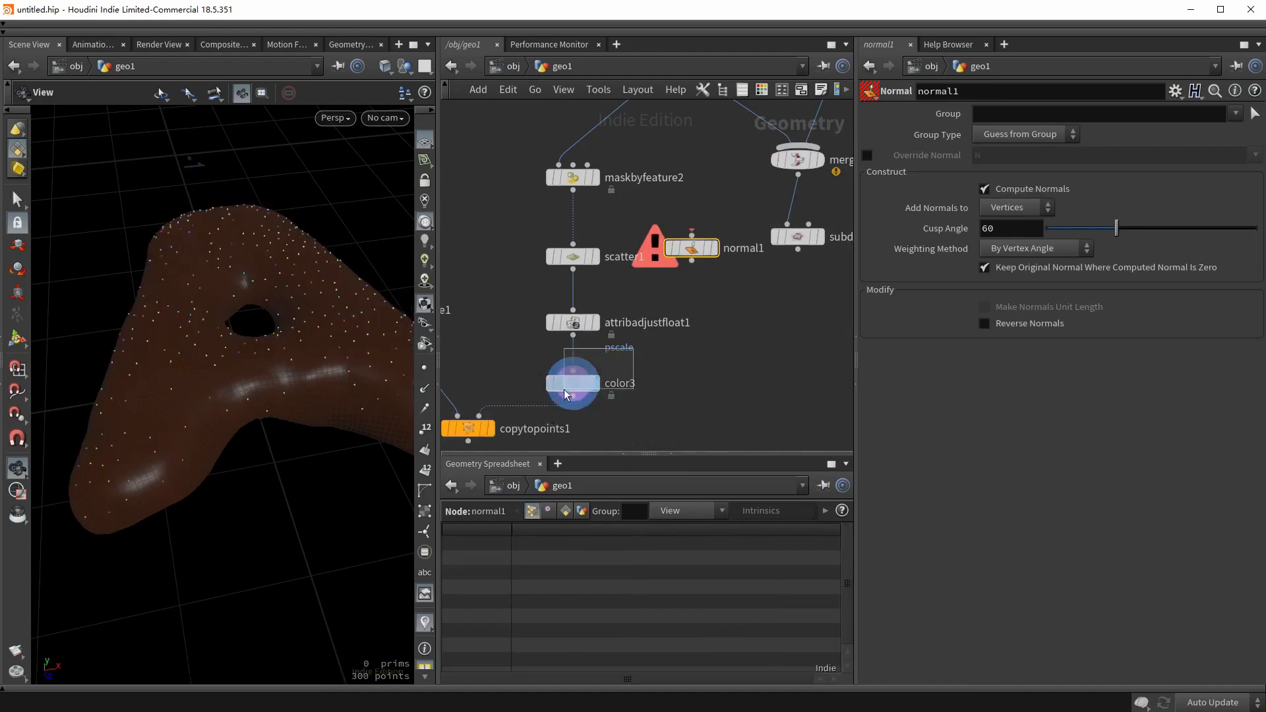
pyautogui.moveTo(694, 245); pyautogui.dragTo(579, 226)
pyautogui.click(579, 226)
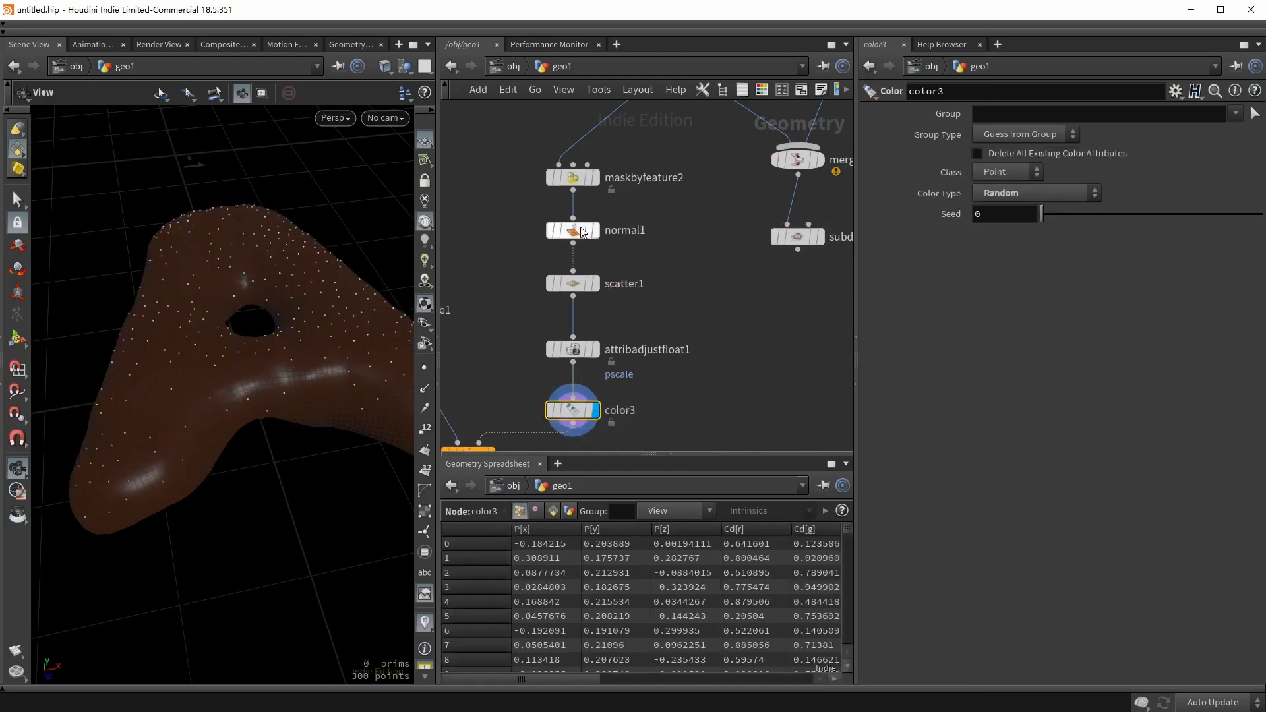
# Compare normal1's vertex and point attributes, and set Add Normals to to Points.
pyautogui.click(547, 511)
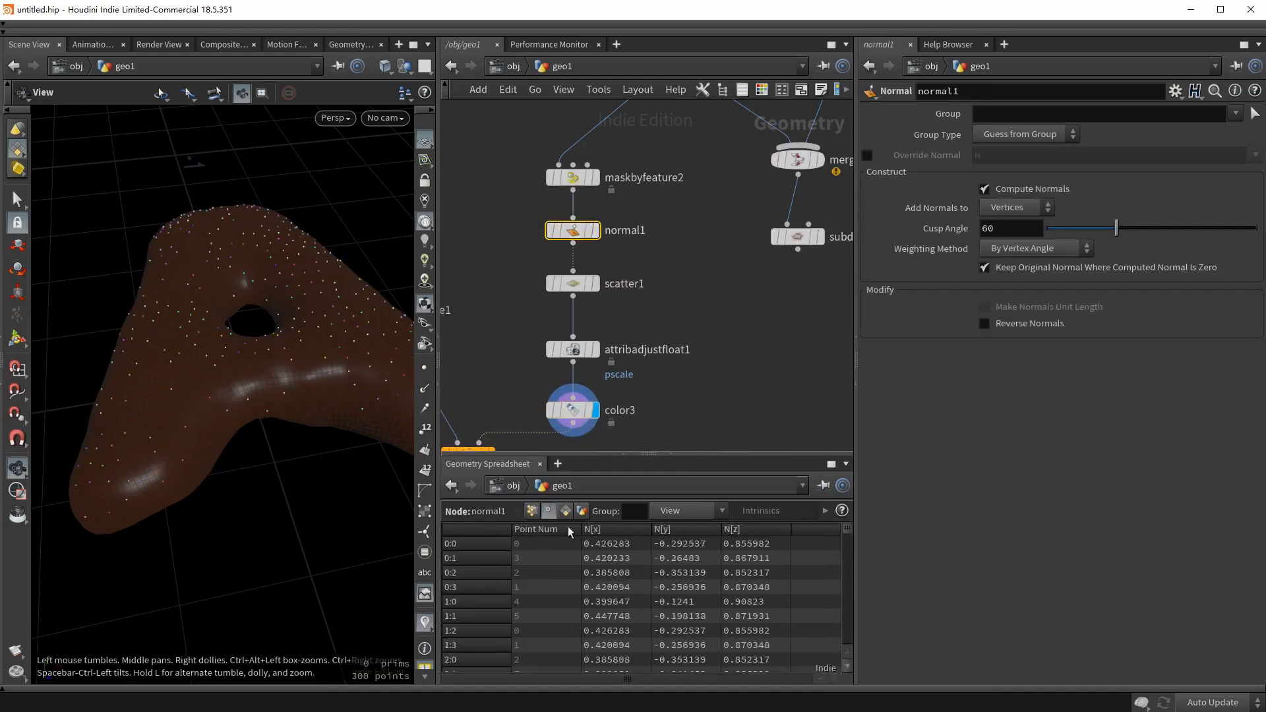
pyautogui.click(531, 511)
pyautogui.moveTo(642, 407); pyautogui.dragTo(664, 360, button='middle')
pyautogui.moveTo(509, 428); pyautogui.dragTo(540, 417, button='middle')
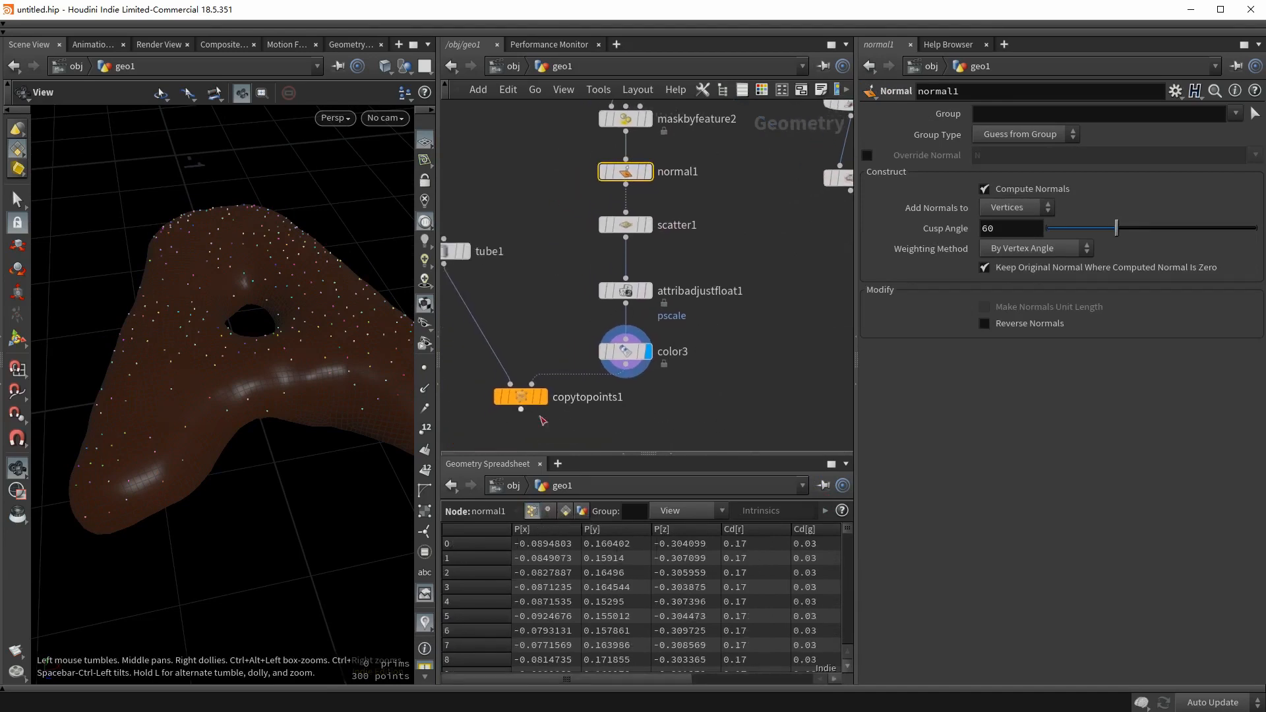
pyautogui.moveTo(546, 416)
pyautogui.moveTo(790, 301); pyautogui.dragTo(786, 348, button='middle')
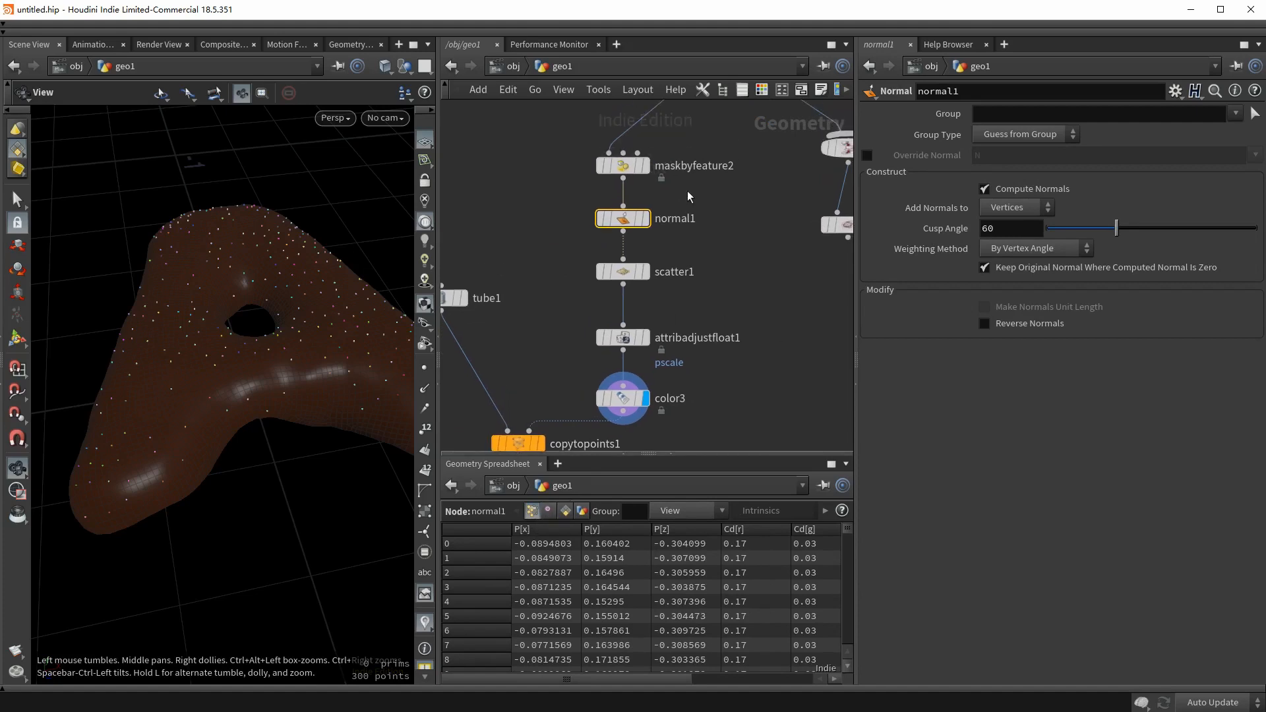
pyautogui.click(1008, 207)
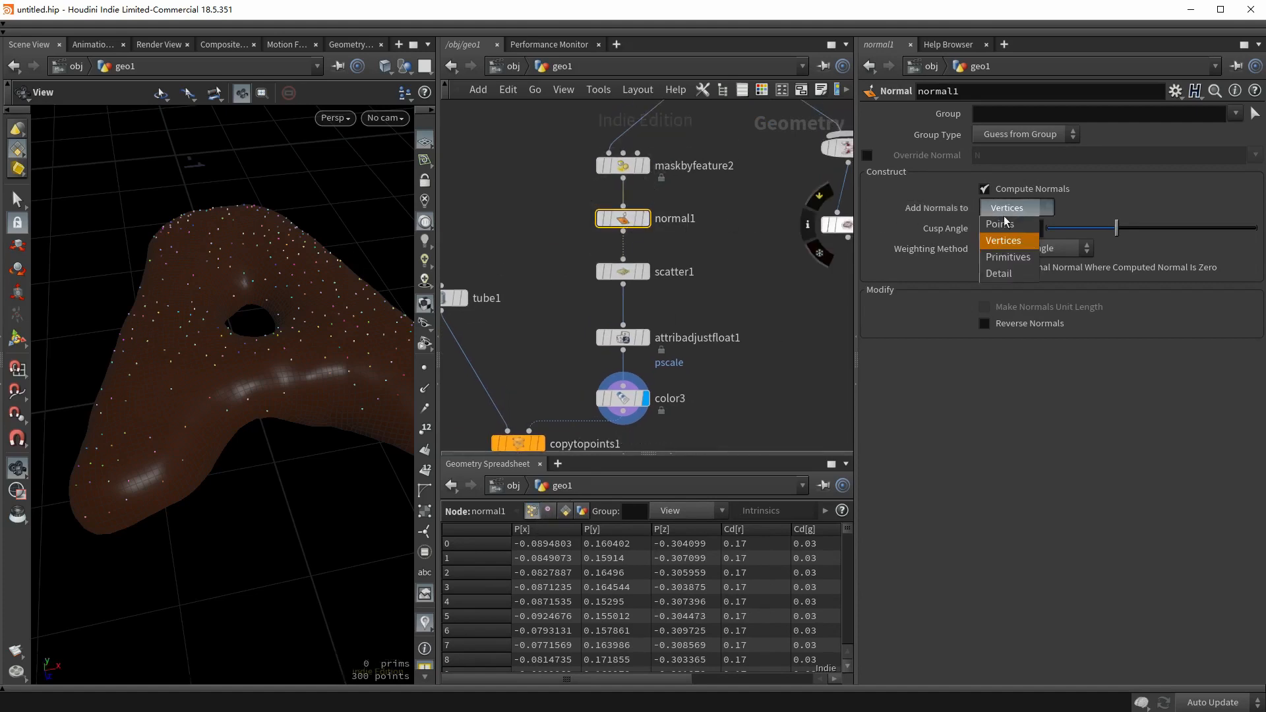
pyautogui.click(1007, 229)
pyautogui.moveTo(717, 354); pyautogui.dragTo(700, 319, button='middle')
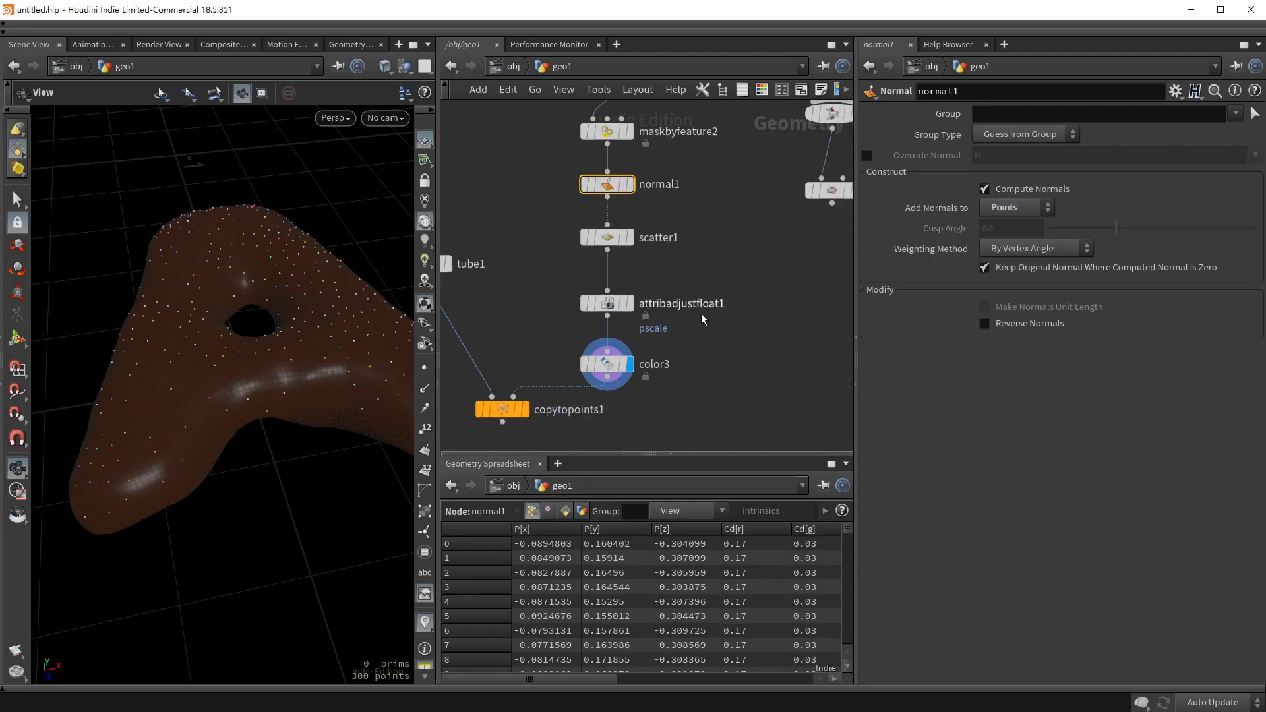
# Examine color3's attribute values and temporarily show the point normals to check their directions on the surface.
pyautogui.click(603, 364)
pyautogui.moveTo(544, 679); pyautogui.dragTo(764, 657)
pyautogui.click(536, 511)
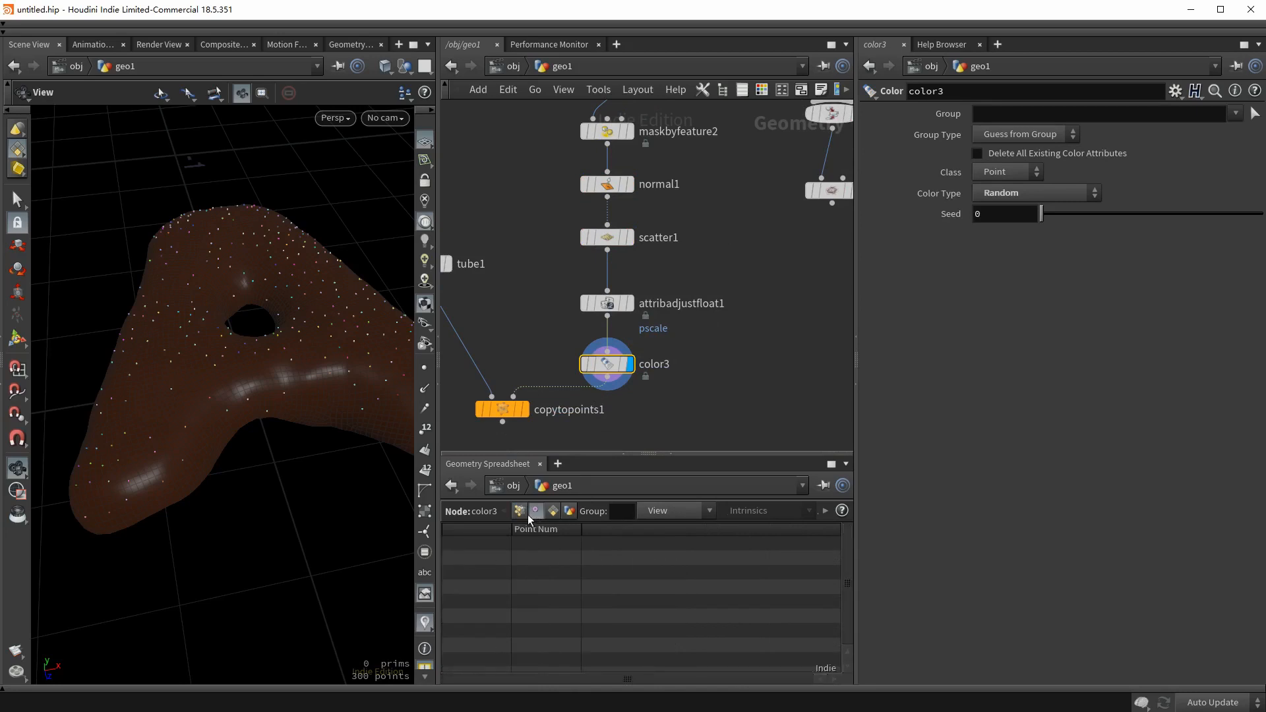
pyautogui.click(519, 511)
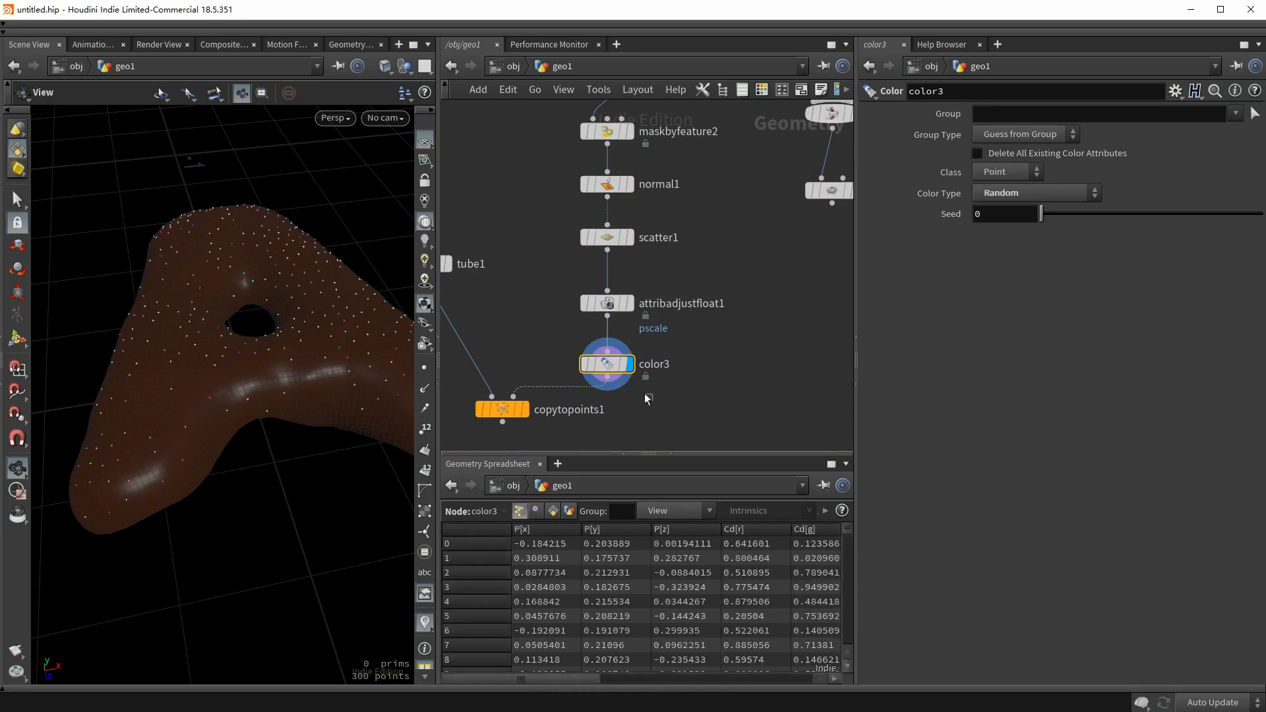
pyautogui.moveTo(594, 381)
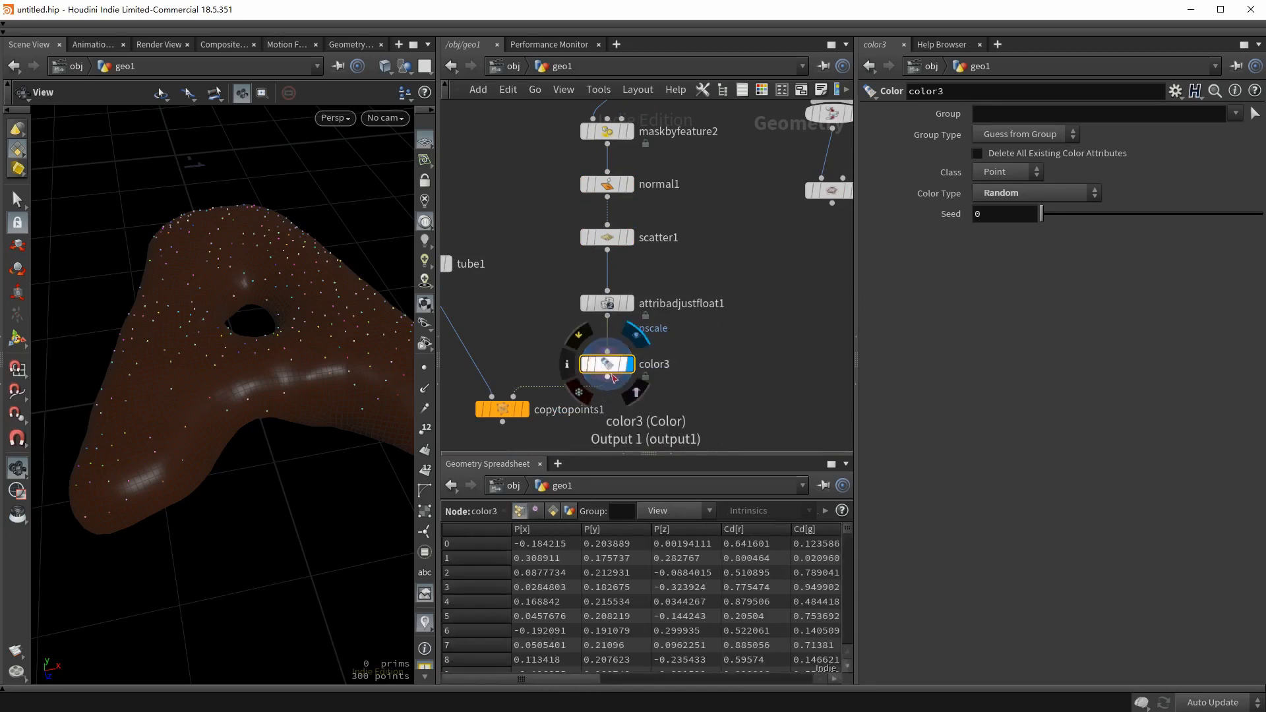
pyautogui.click(424, 393)
pyautogui.moveTo(224, 405); pyautogui.dragTo(269, 398)
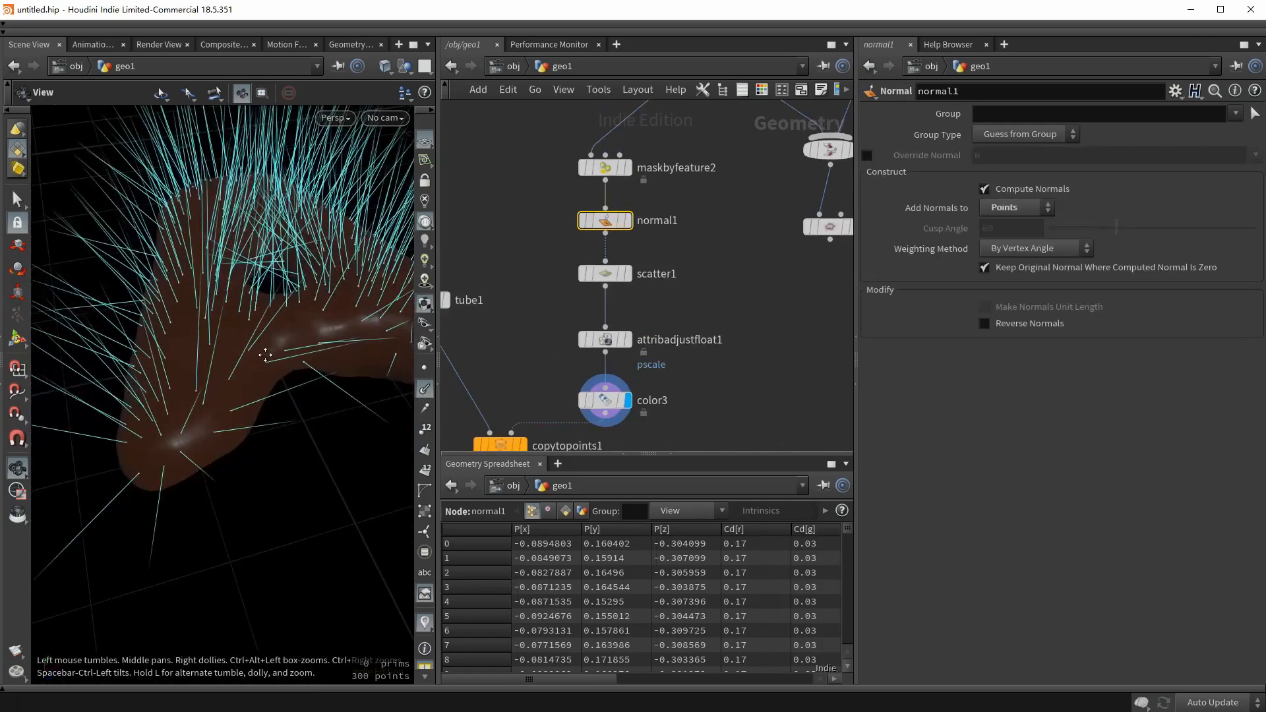
pyautogui.moveTo(267, 354)
pyautogui.mouseDown()
pyautogui.moveTo(291, 285)
pyautogui.moveTo(281, 362)
pyautogui.mouseUp()
pyautogui.click(425, 389)
# Display copytopoints1 and examine the orientation of the coloured tubes on the chocolate surface from several angles.
pyautogui.moveTo(566, 367); pyautogui.dragTo(627, 259, button='middle')
pyautogui.click(585, 337)
pyautogui.click(560, 338)
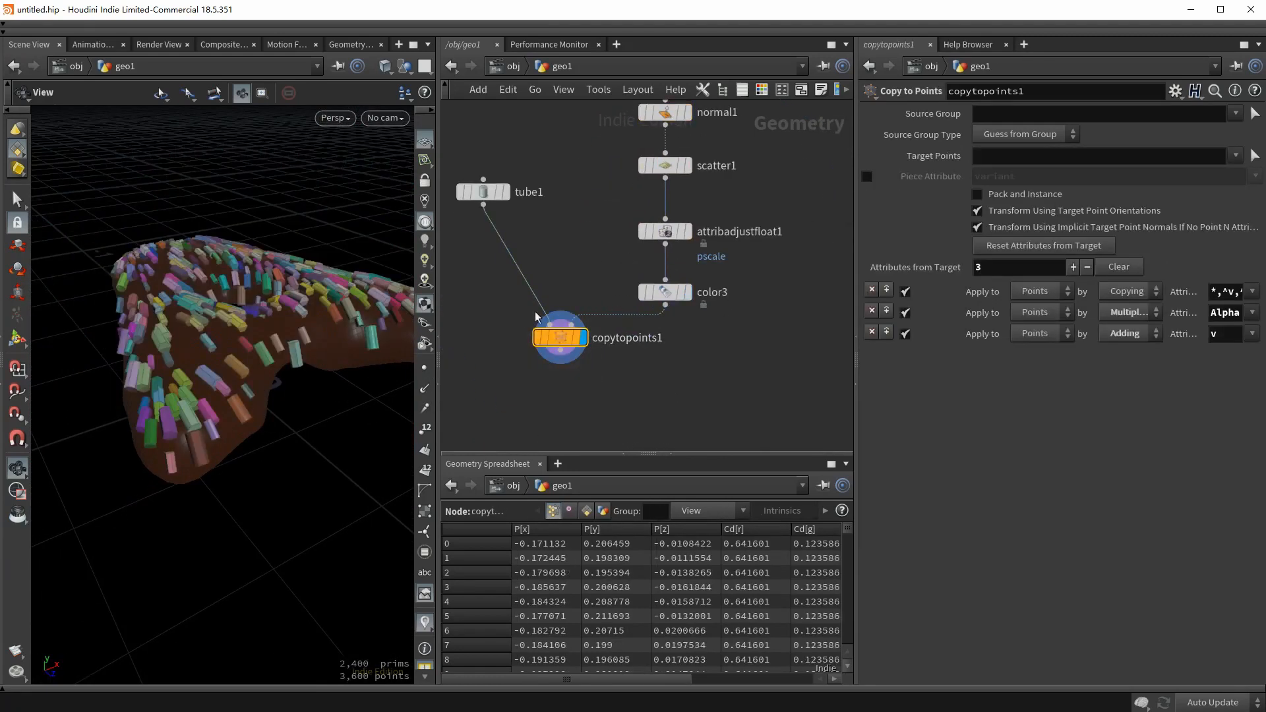
pyautogui.moveTo(300, 306); pyautogui.dragTo(272, 345)
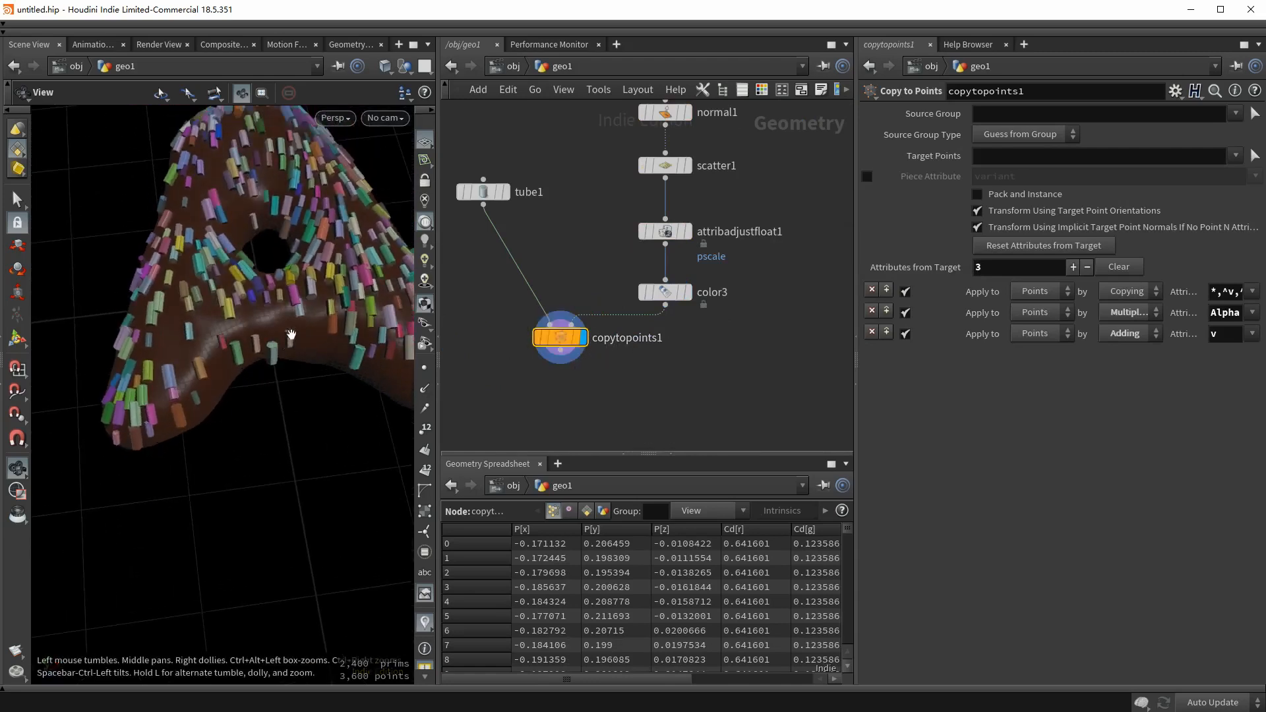
pyautogui.scroll(3, 291, 335)
pyautogui.moveTo(142, 171); pyautogui.dragTo(252, 381, button='middle')
pyautogui.scroll(-3, 252, 381)
pyautogui.moveTo(215, 264); pyautogui.dragTo(224, 434)
pyautogui.moveTo(280, 403); pyautogui.dragTo(269, 445)
pyautogui.moveTo(326, 298); pyautogui.dragTo(290, 422)
# Add an Attribute Adjust Vector node to insert between attribadjustfloat1 and color3.
pyautogui.moveTo(721, 257); pyautogui.dragTo(661, 347, button='middle')
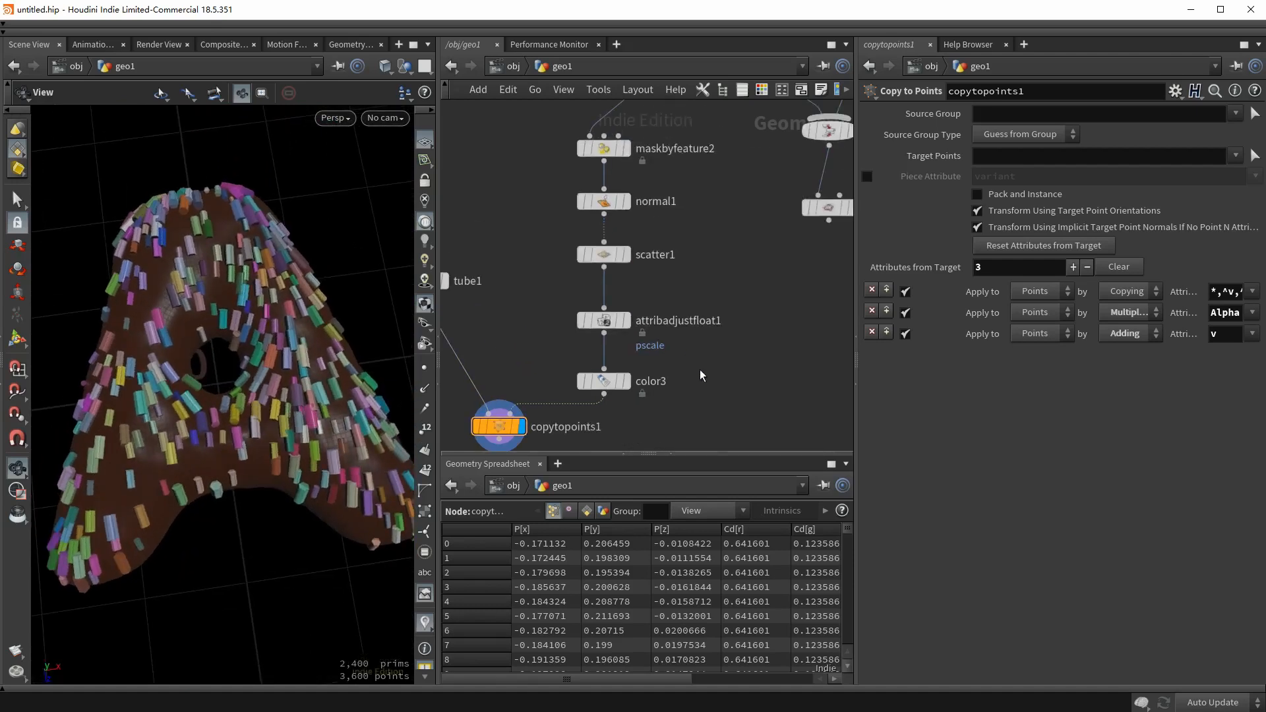
pyautogui.press('Tab')
pyautogui.write('attr')
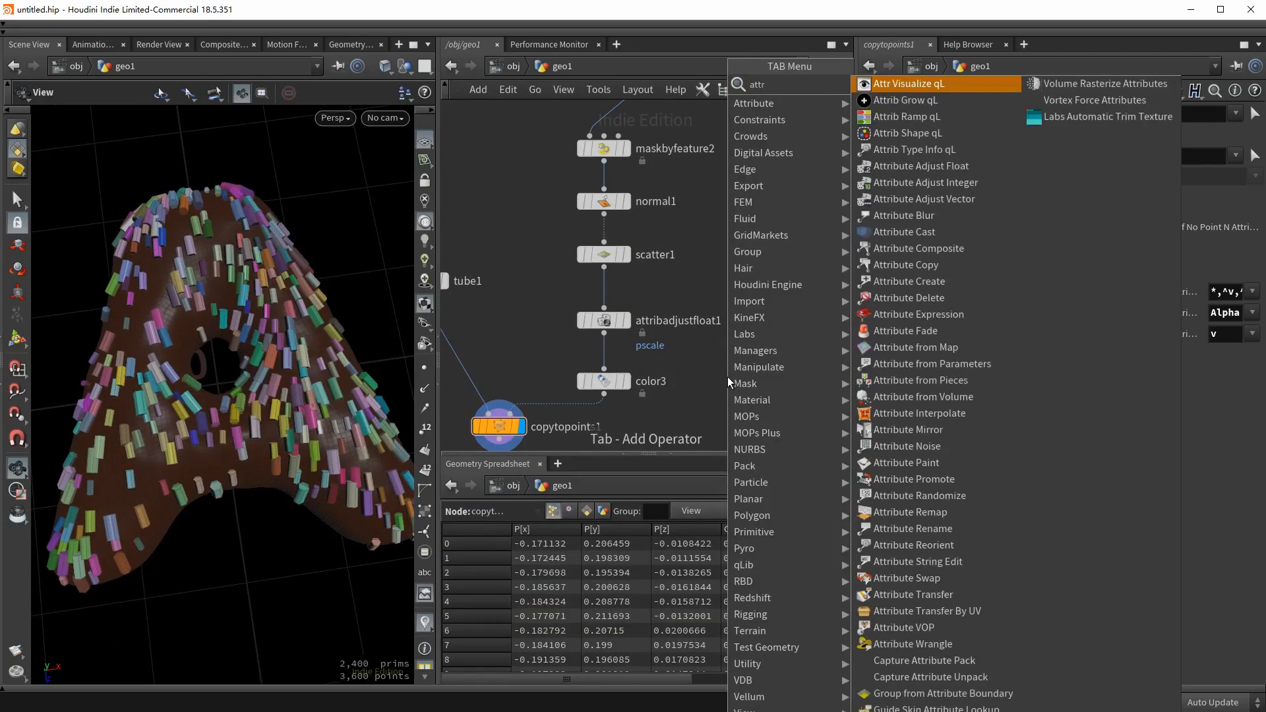
pyautogui.write('ibute ve')
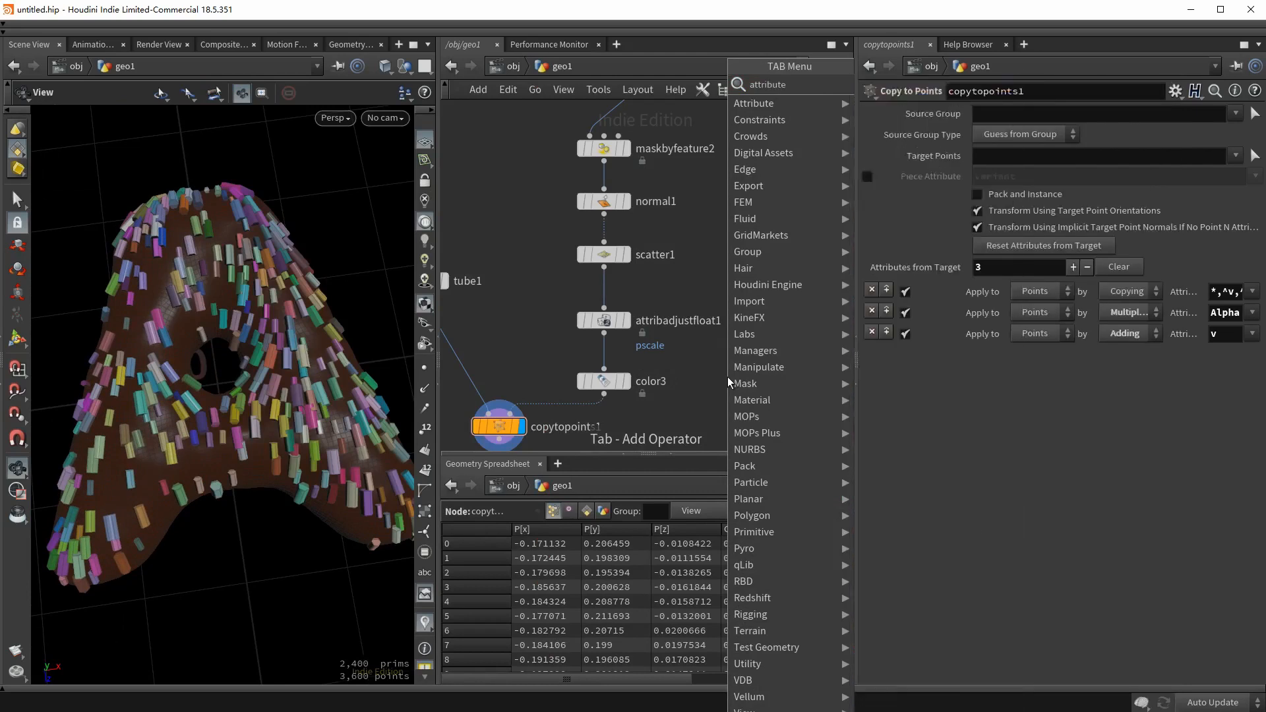
pyautogui.press('Return')
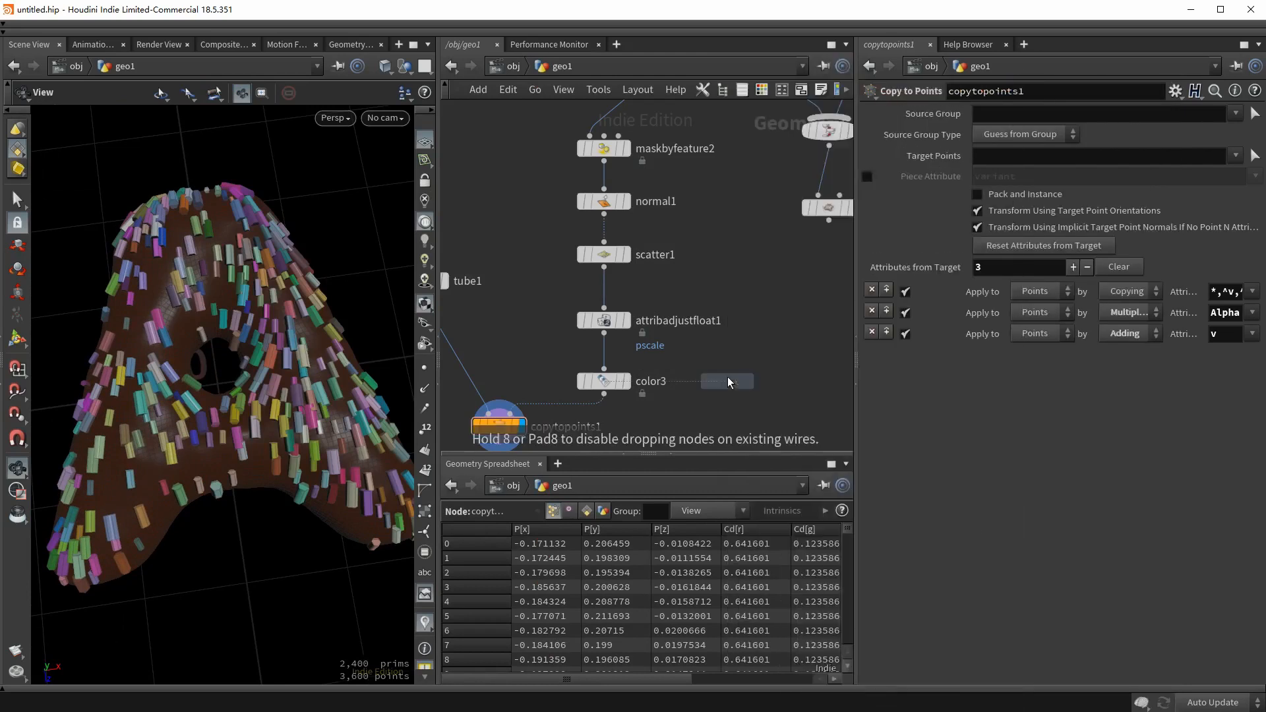
pyautogui.click(726, 381)
pyautogui.moveTo(726, 381); pyautogui.dragTo(555, 352)
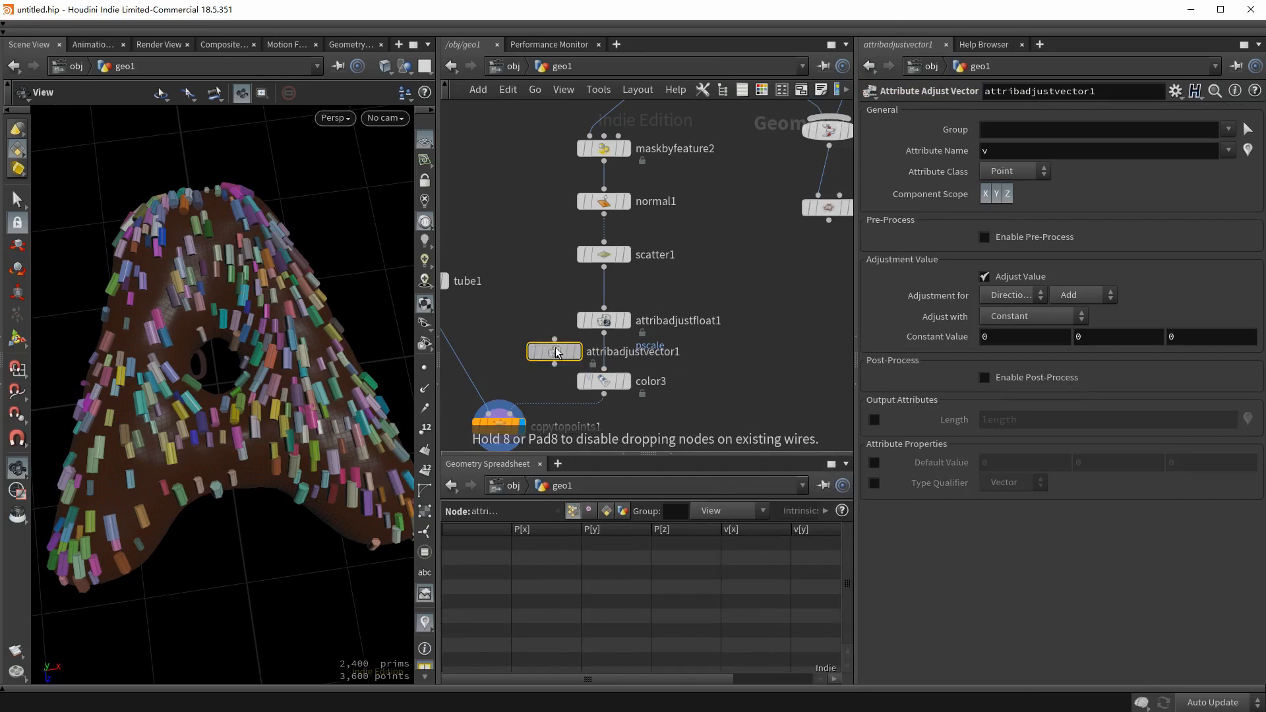
# Adjust the up attribute with Random values using seed 36, and check the up values and tube orientations.
pyautogui.click(994, 152)
pyautogui.write('up')
pyautogui.press('Return')
pyautogui.click(1025, 324)
pyautogui.click(1022, 341)
pyautogui.moveTo(679, 683); pyautogui.dragTo(778, 684)
pyautogui.moveTo(269, 400); pyautogui.dragTo(262, 468)
pyautogui.moveTo(844, 529); pyautogui.dragTo(847, 667)
pyautogui.moveTo(318, 494); pyautogui.dragTo(306, 476)
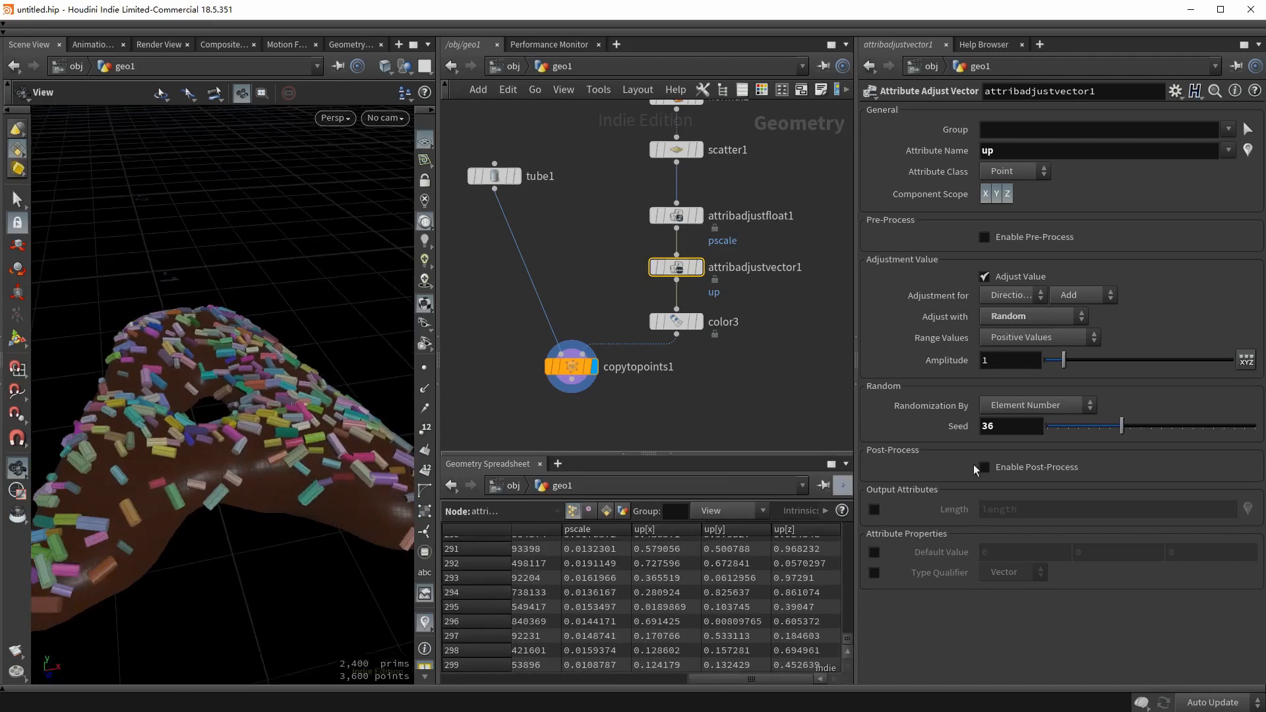
# Set the up attribute's Range Values to Zero Centered Values, and inspect the rotated tubes up close.
pyautogui.click(1017, 338)
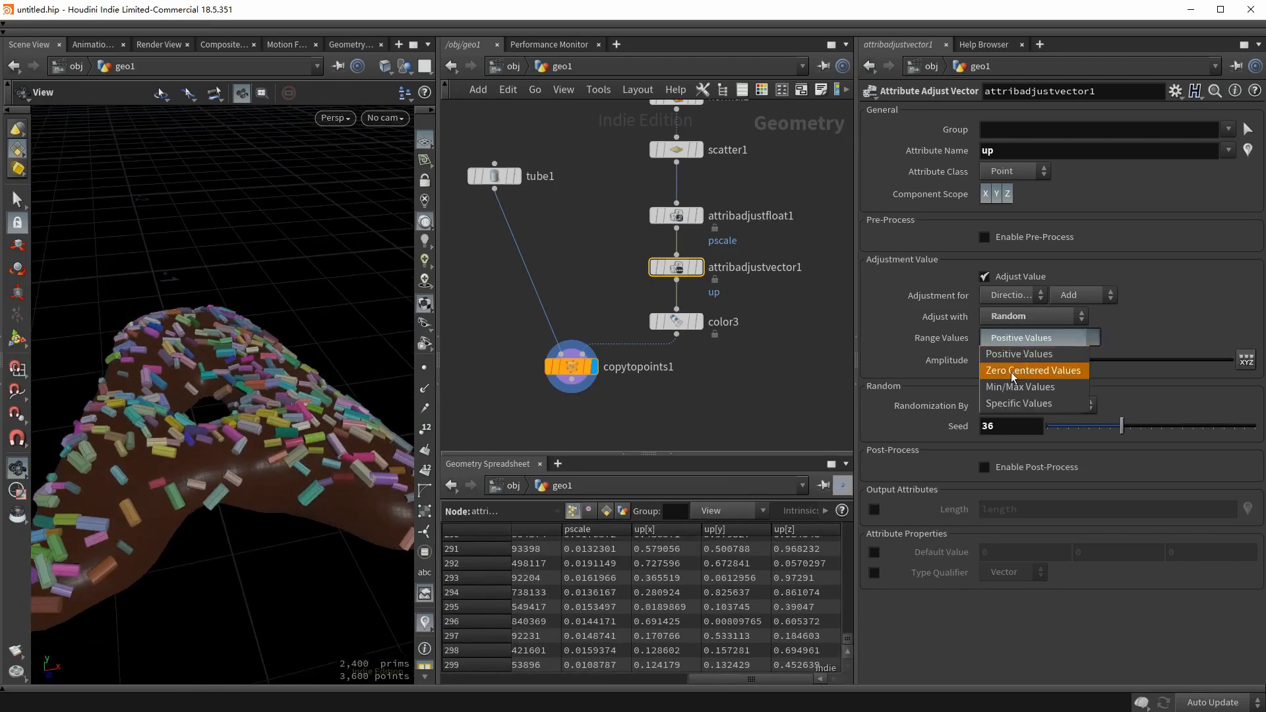
pyautogui.click(1053, 372)
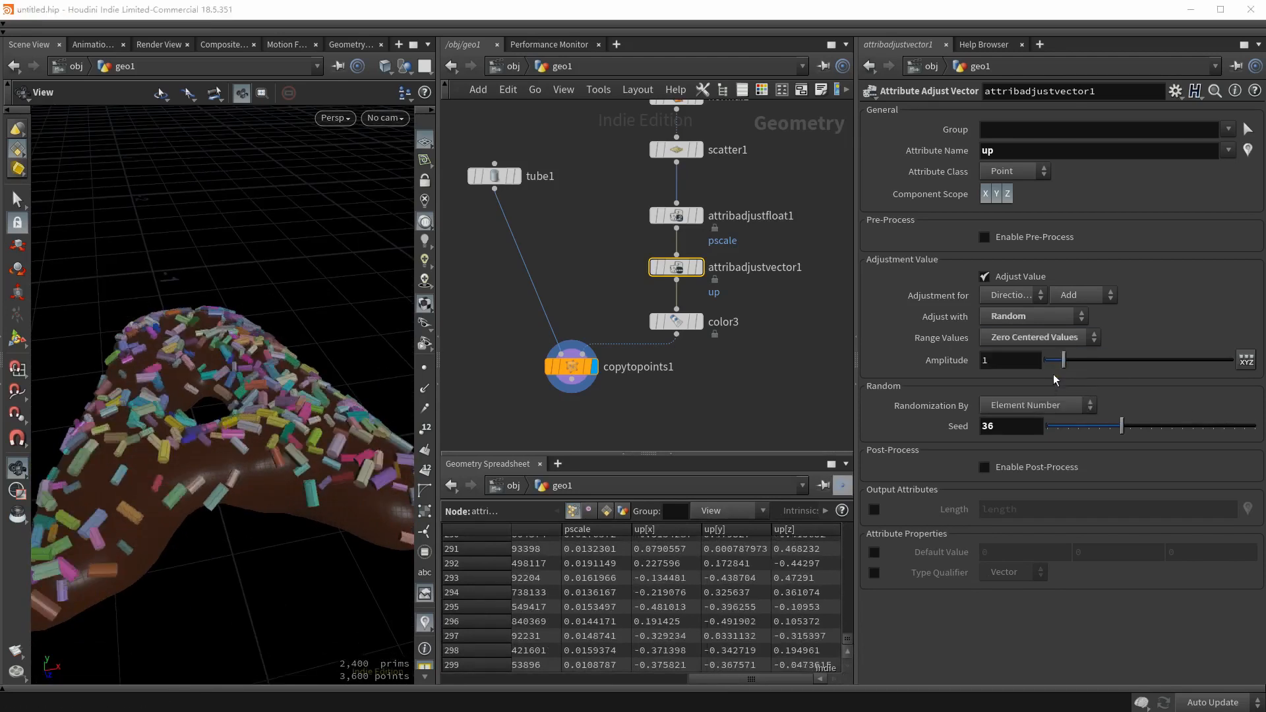
pyautogui.moveTo(847, 640); pyautogui.dragTo(861, 533)
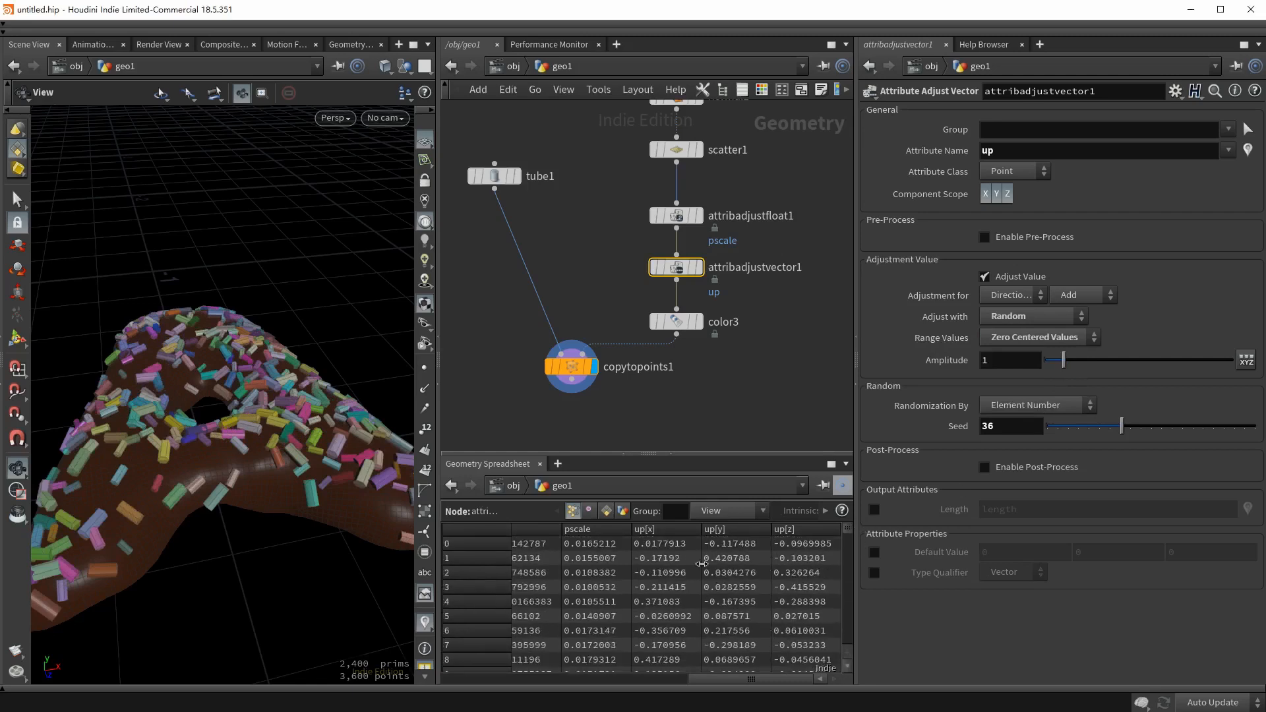
pyautogui.moveTo(218, 366); pyautogui.dragTo(240, 441)
pyautogui.moveTo(580, 420); pyautogui.dragTo(596, 319, button='middle')
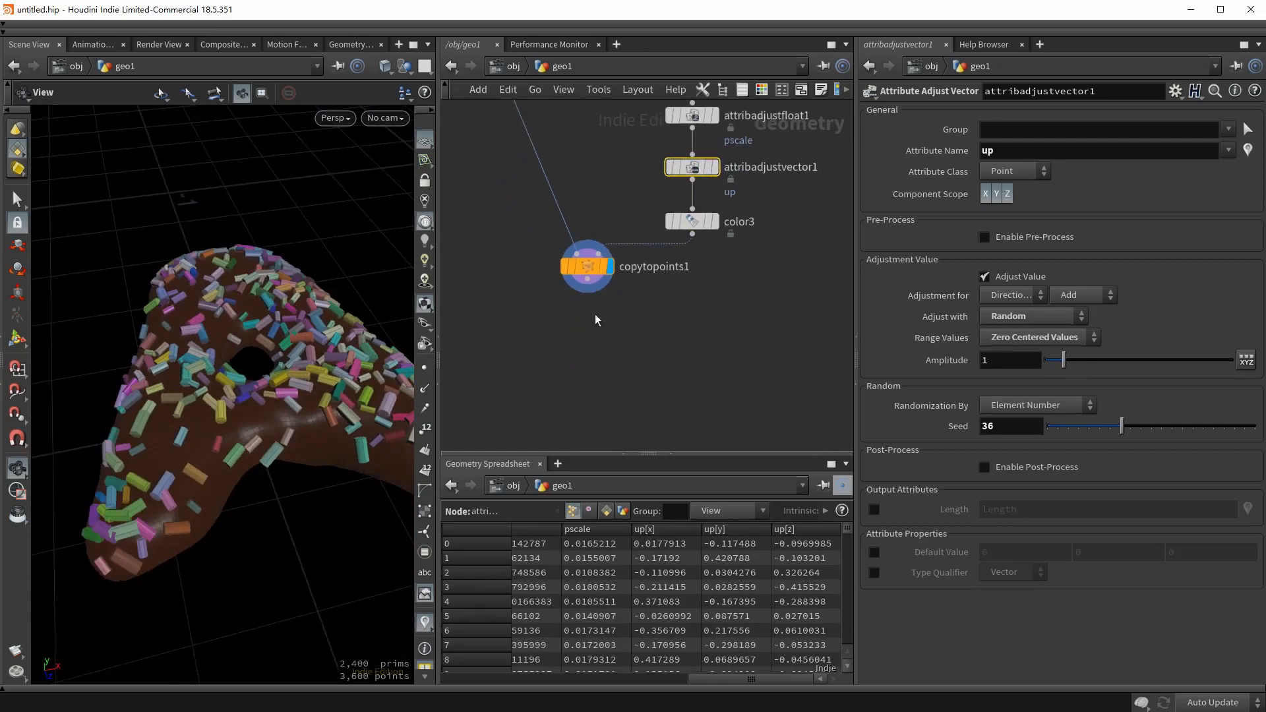
pyautogui.moveTo(291, 415); pyautogui.dragTo(297, 441)
pyautogui.scroll(3, 237, 448)
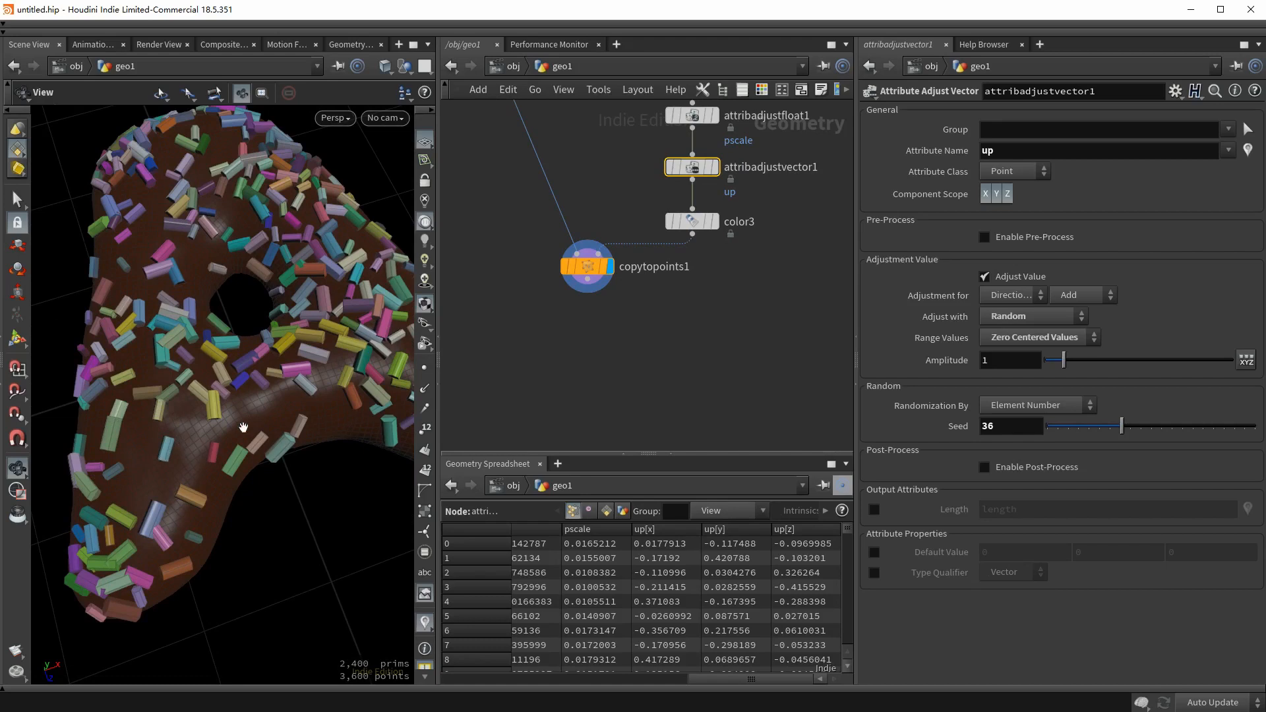
# Create a Line node near tube1, display it, and set its length to 2.
pyautogui.moveTo(568, 323); pyautogui.dragTo(674, 413, button='middle')
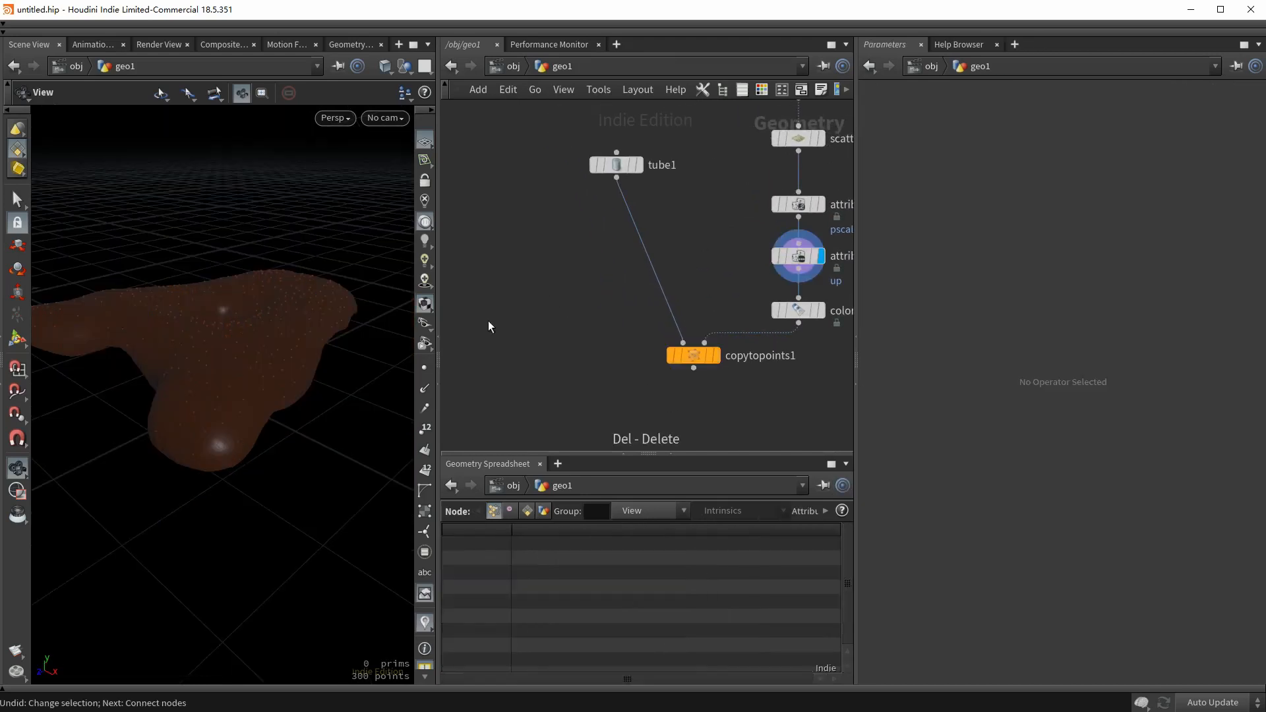
pyautogui.press('Tab')
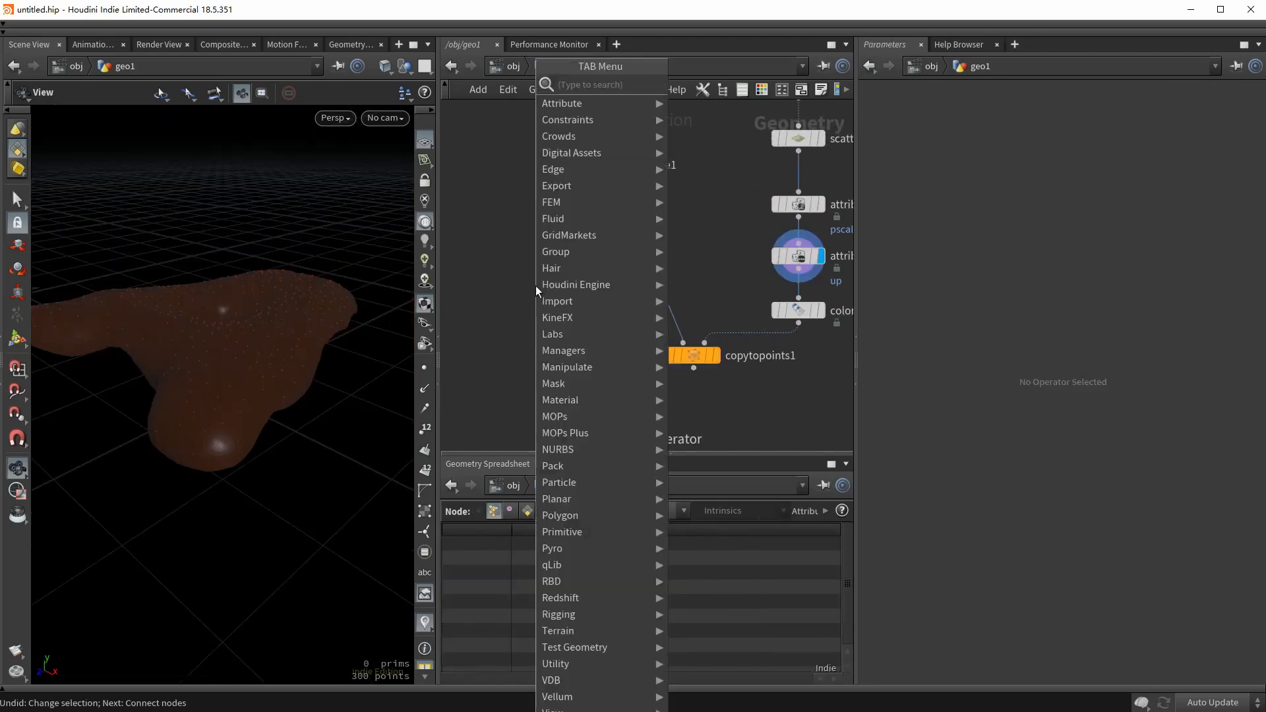
pyautogui.write('line')
pyautogui.press('Return')
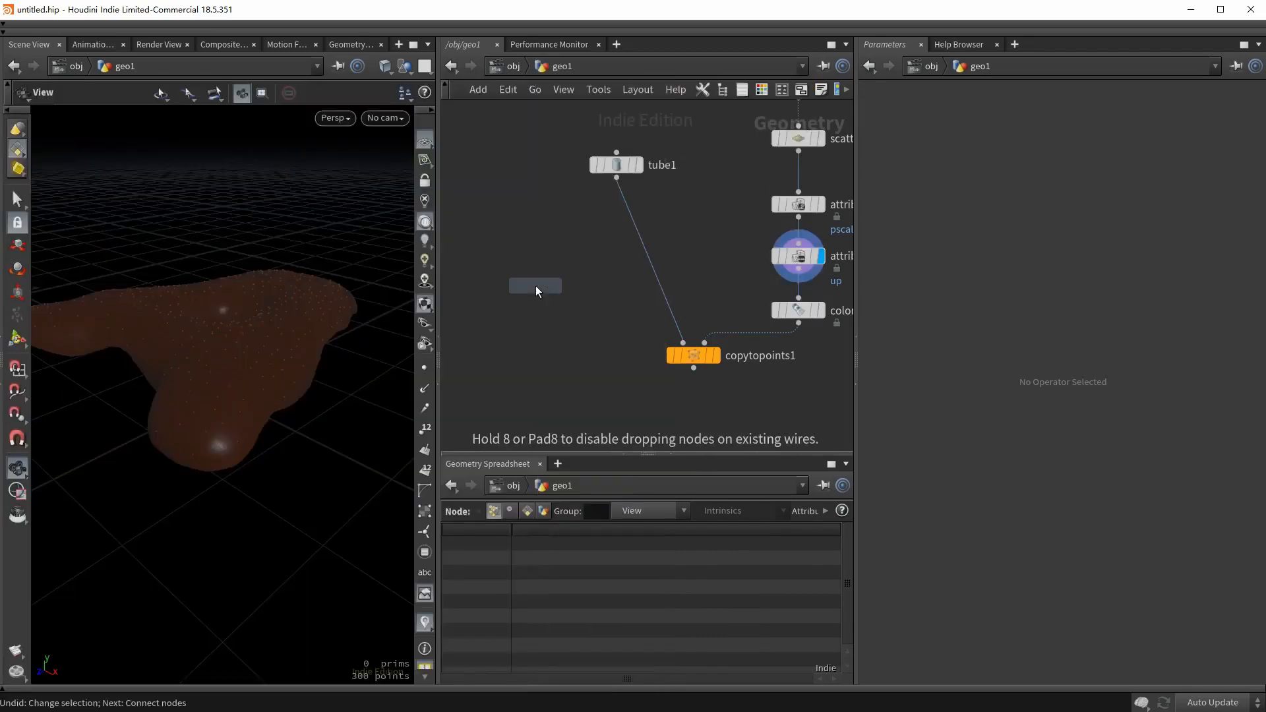
pyautogui.click(535, 286)
pyautogui.click(558, 285)
pyautogui.click(977, 173)
pyautogui.write('2')
pyautogui.press('Return')
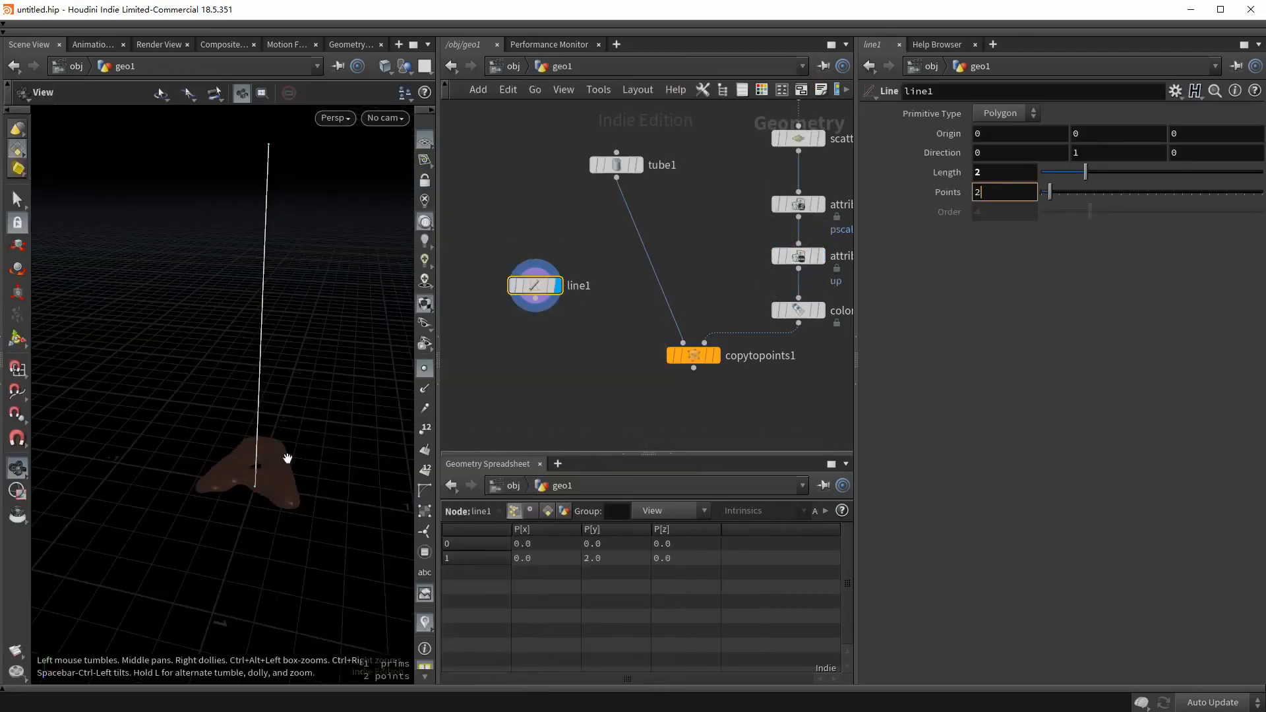
# Set line1's number of points to 3 and inspect the line with its point markers.
pyautogui.moveTo(285, 458); pyautogui.dragTo(251, 530)
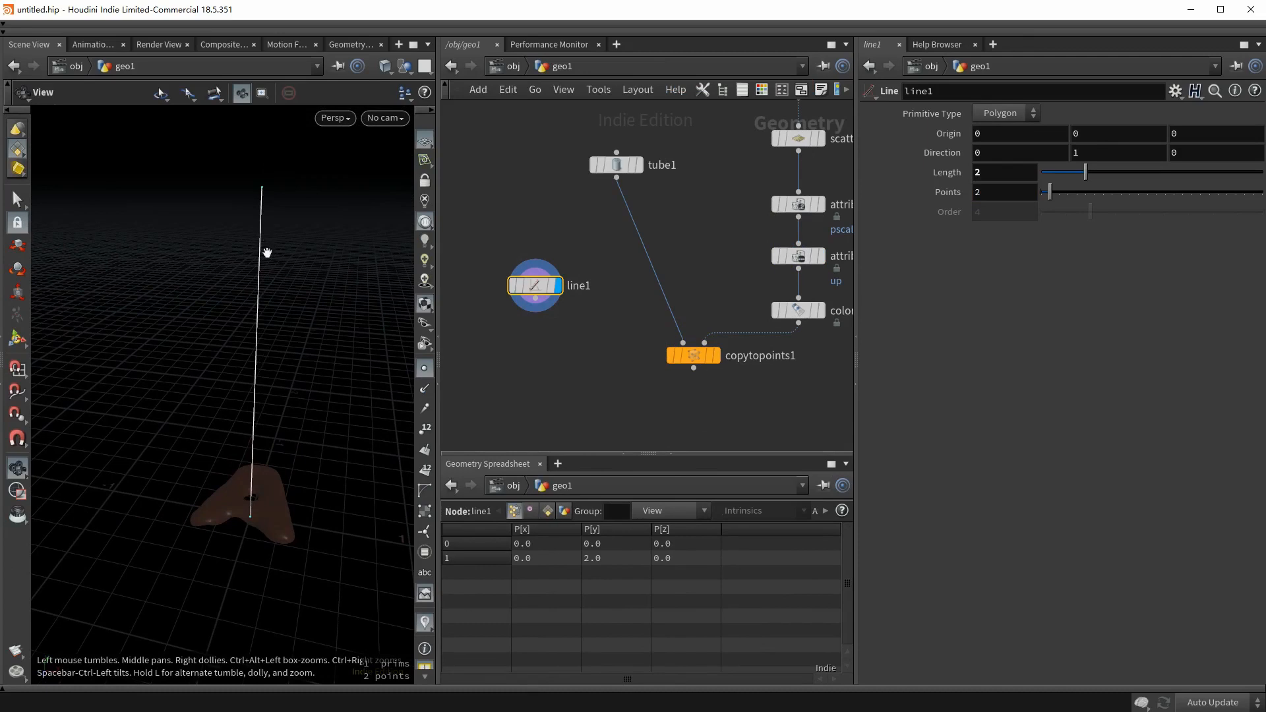
pyautogui.click(424, 368)
pyautogui.click(1024, 194)
pyautogui.write('3')
pyautogui.moveTo(274, 428); pyautogui.dragTo(290, 379)
# Connect line1 to copytopoints1 in place of tube1, display the copied lines, and turn off the point markers.
pyautogui.click(536, 299)
pyautogui.click(683, 342)
pyautogui.click(716, 356)
pyautogui.hotkey('space', 'g')
pyautogui.moveTo(343, 374); pyautogui.dragTo(310, 425)
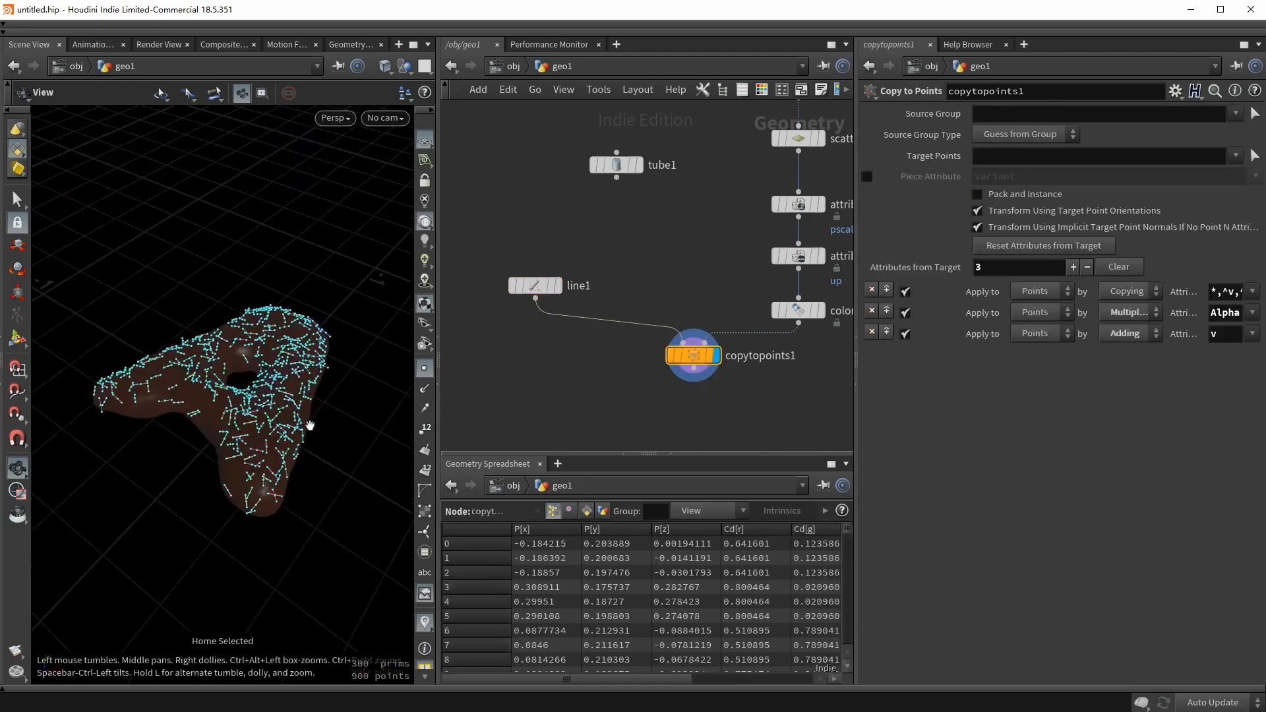
pyautogui.click(424, 368)
pyautogui.scroll(4, 195, 389)
pyautogui.moveTo(195, 389); pyautogui.dragTo(329, 433)
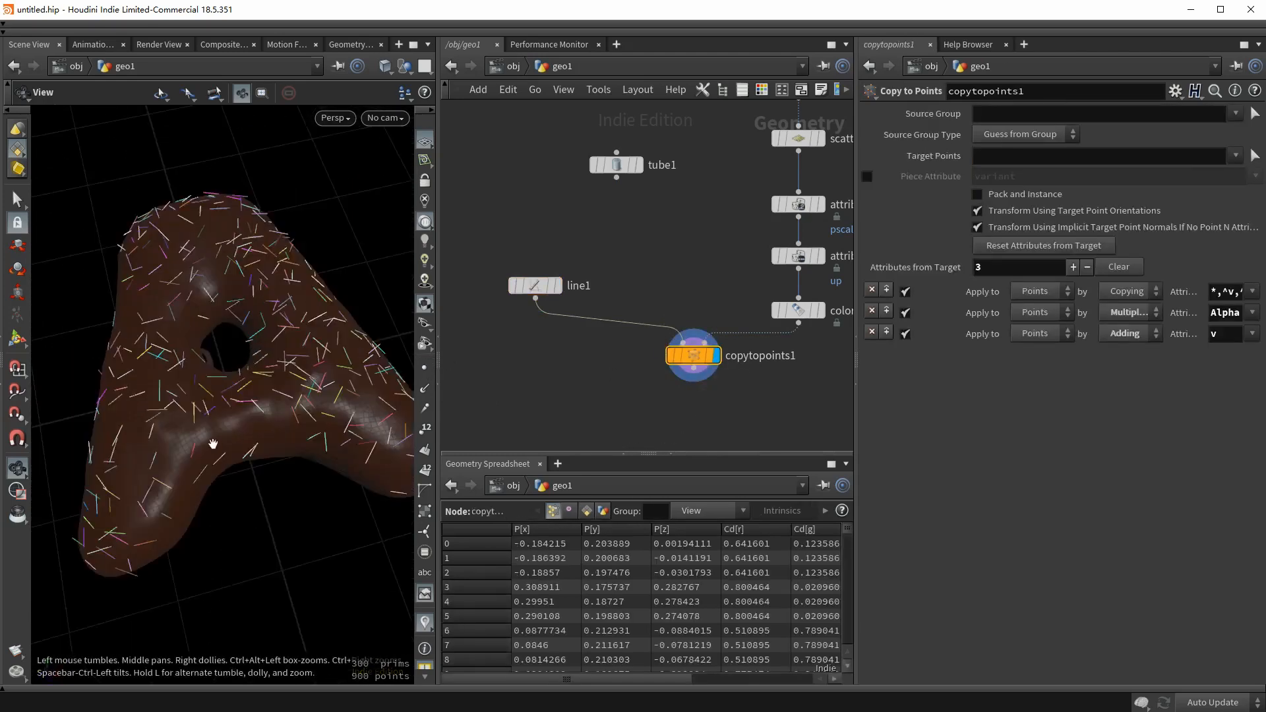
# Add a Point Jitter node after copytopoints1 and display it.
pyautogui.scroll(-3, 175, 346)
pyautogui.moveTo(639, 178); pyautogui.dragTo(500, 521, button='middle')
pyautogui.moveTo(546, 349); pyautogui.dragTo(637, 136, button='middle')
pyautogui.moveTo(186, 444); pyautogui.dragTo(215, 362)
pyautogui.moveTo(535, 401); pyautogui.dragTo(528, 167, button='middle')
pyautogui.click(635, 285)
pyautogui.press('Tab')
pyautogui.write('point jit')
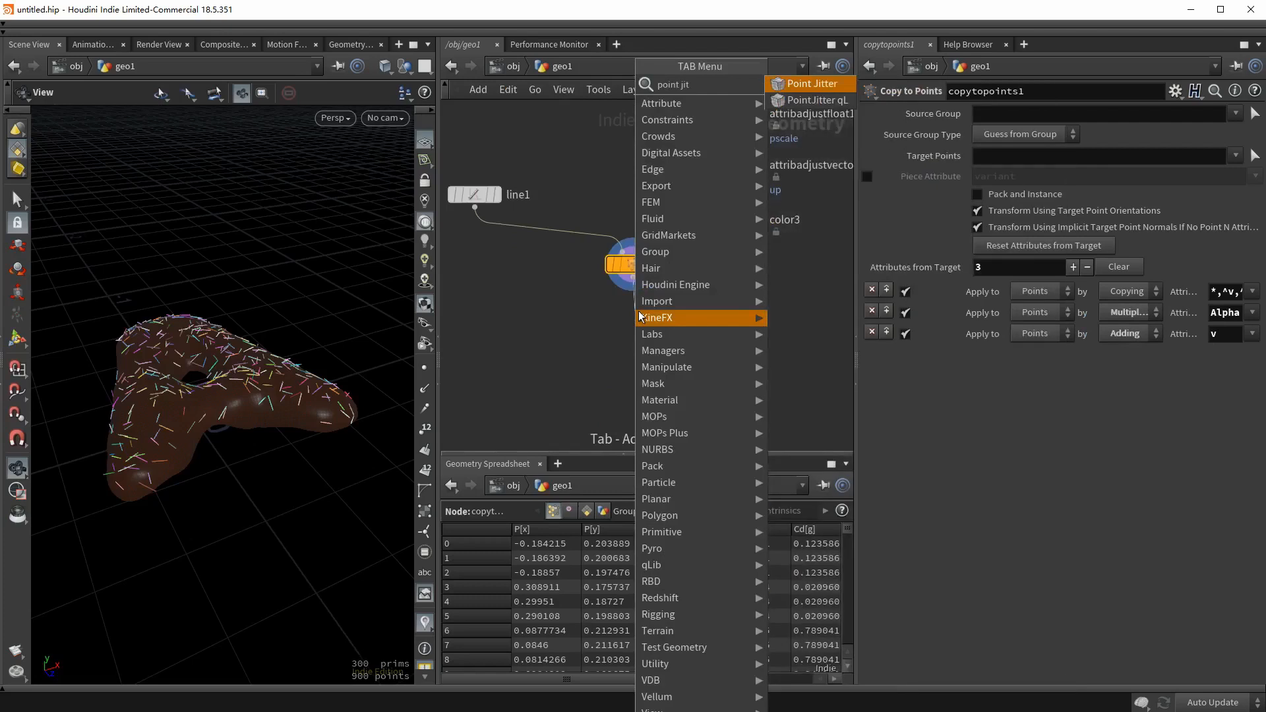
pyautogui.press('Return')
pyautogui.click(639, 318)
pyautogui.click(639, 312)
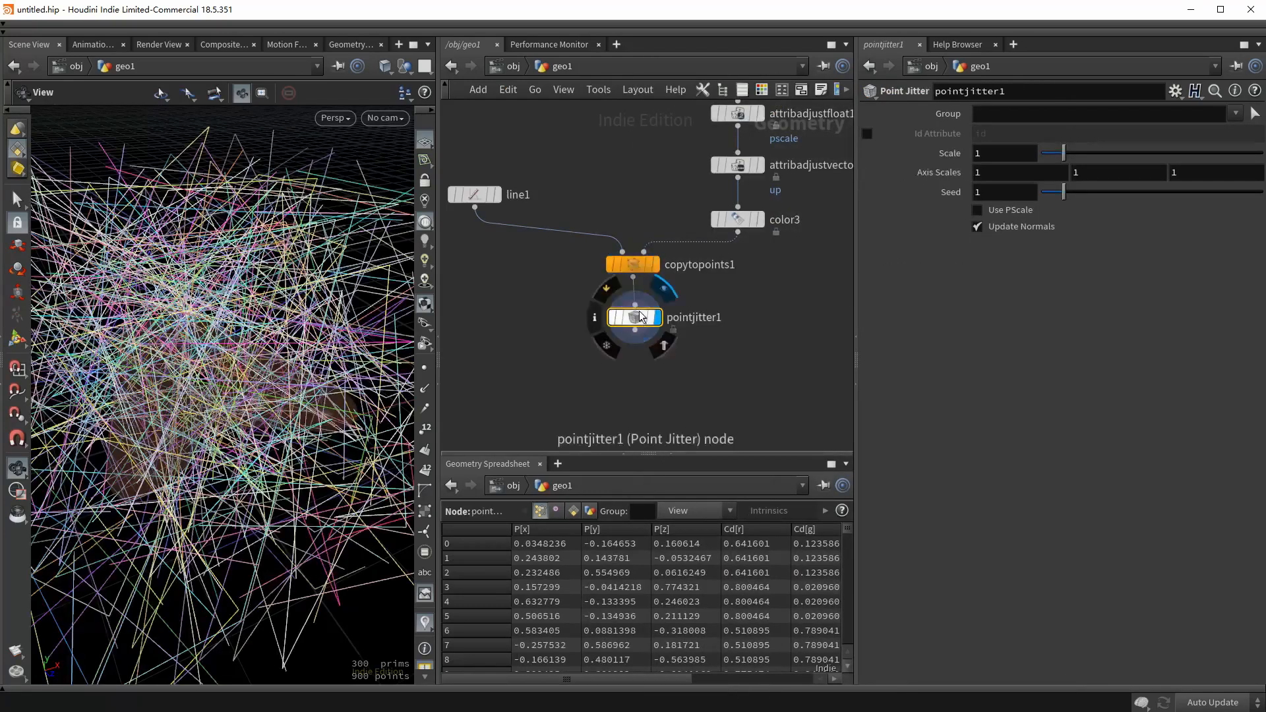
# Set pointjitter1's scale to 0.01 and inspect the jittered lines on the chocolate surface.
pyautogui.moveTo(638, 315); pyautogui.dragTo(637, 320)
pyautogui.click(988, 151)
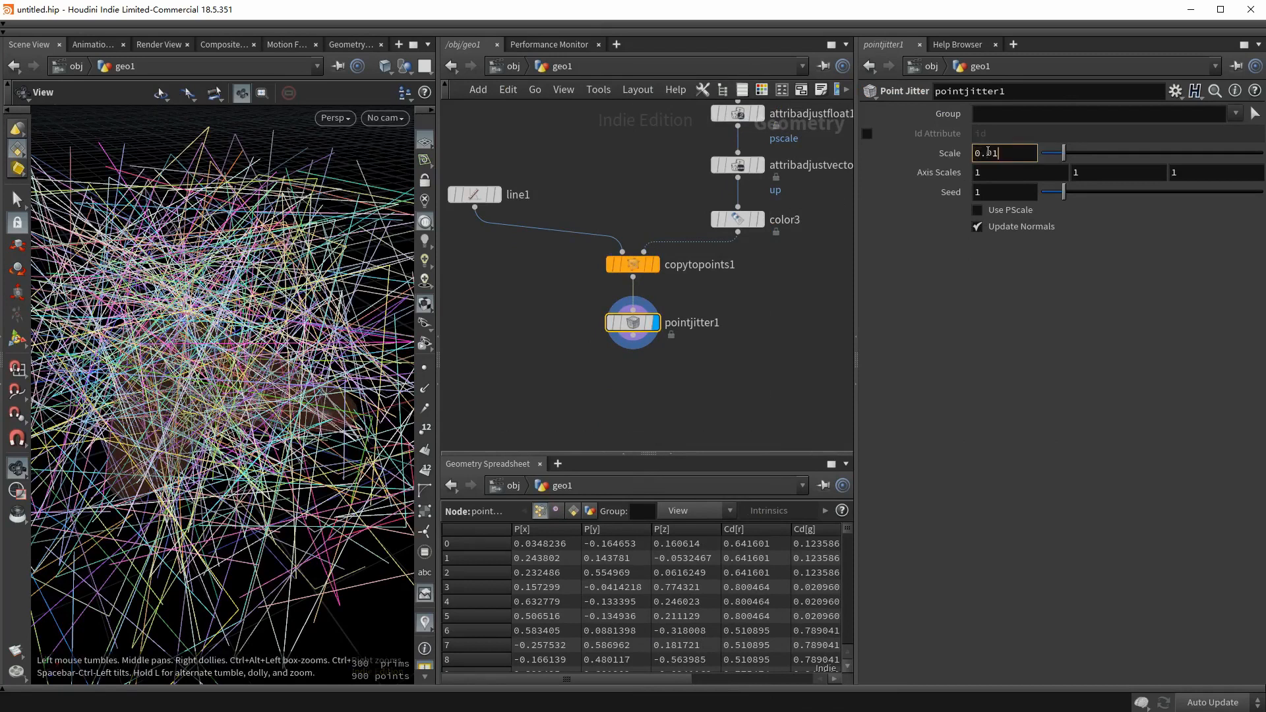
pyautogui.write('0.01')
pyautogui.press('Return')
pyautogui.scroll(3, 164, 438)
pyautogui.scroll(2, 207, 457)
pyautogui.moveTo(207, 457); pyautogui.dragTo(187, 421)
pyautogui.moveTo(122, 302); pyautogui.dragTo(167, 319)
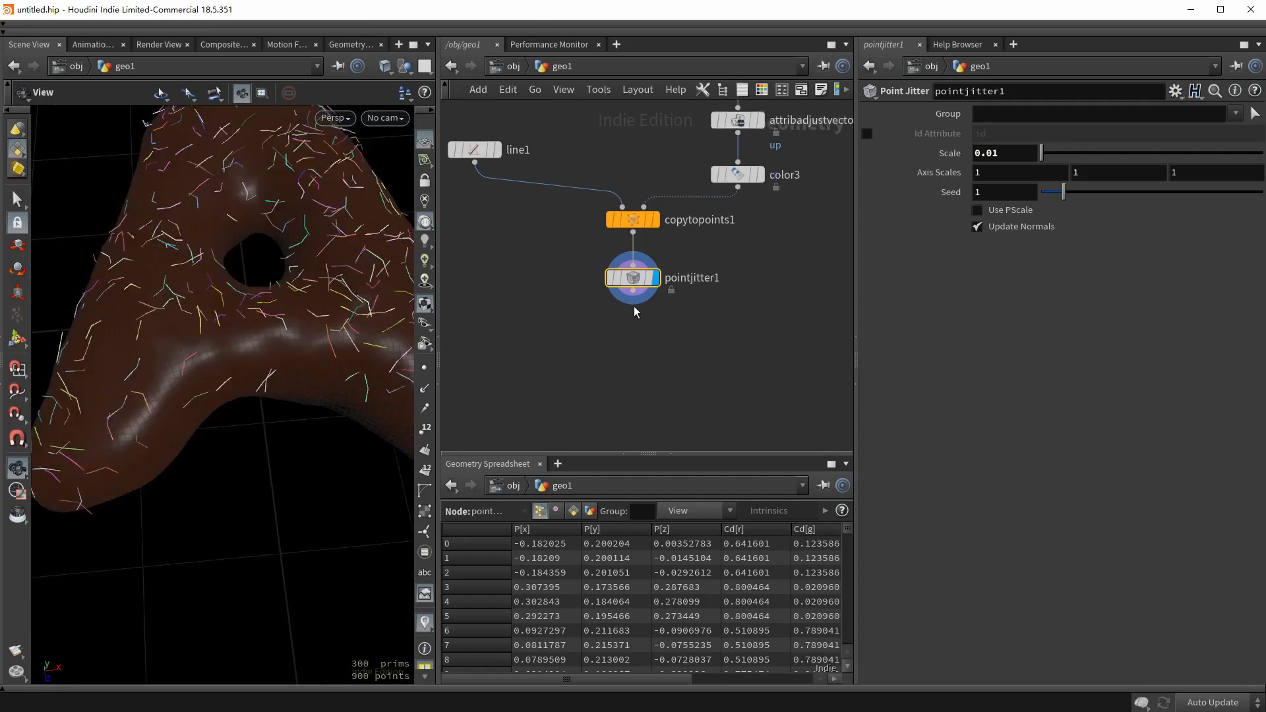
# Add and display a Resample node after pointjitter1, limited to 3 maximum segments with the maximum segment length turned off.
pyautogui.press('Tab')
pyautogui.write('res')
pyautogui.click(640, 336)
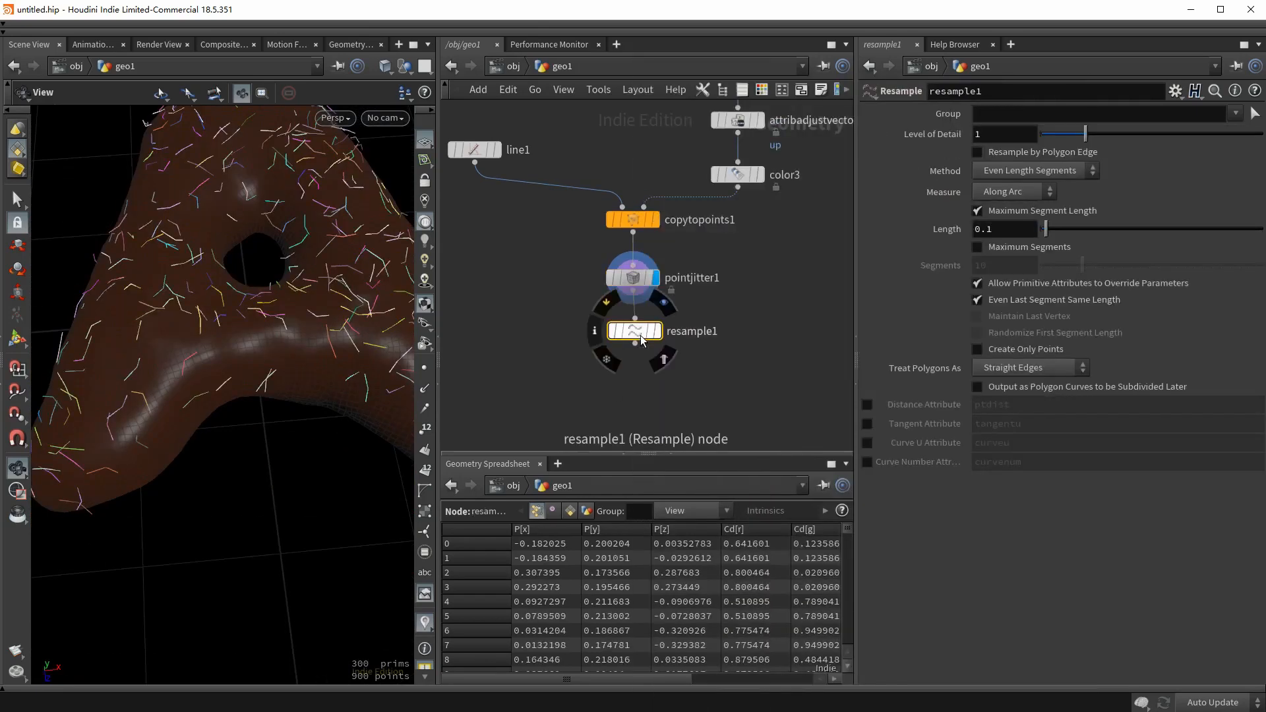
pyautogui.click(658, 331)
pyautogui.click(1013, 215)
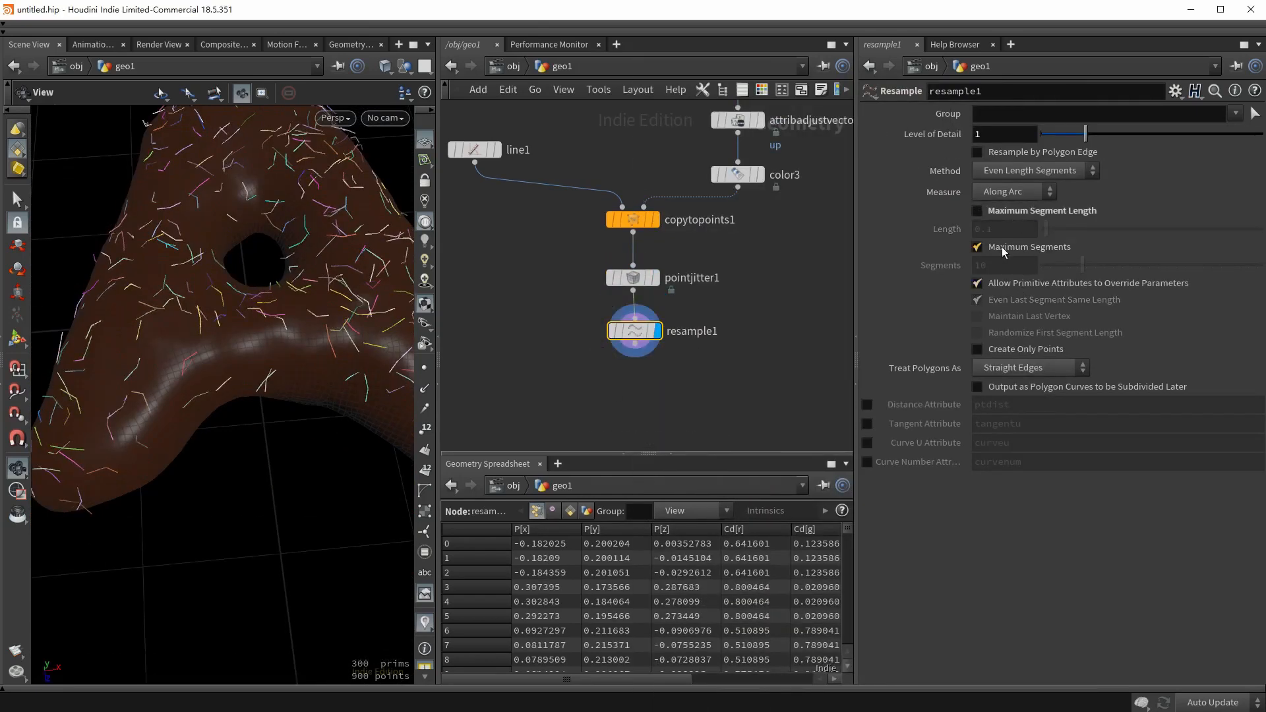
pyautogui.click(977, 266)
pyautogui.press('Return')
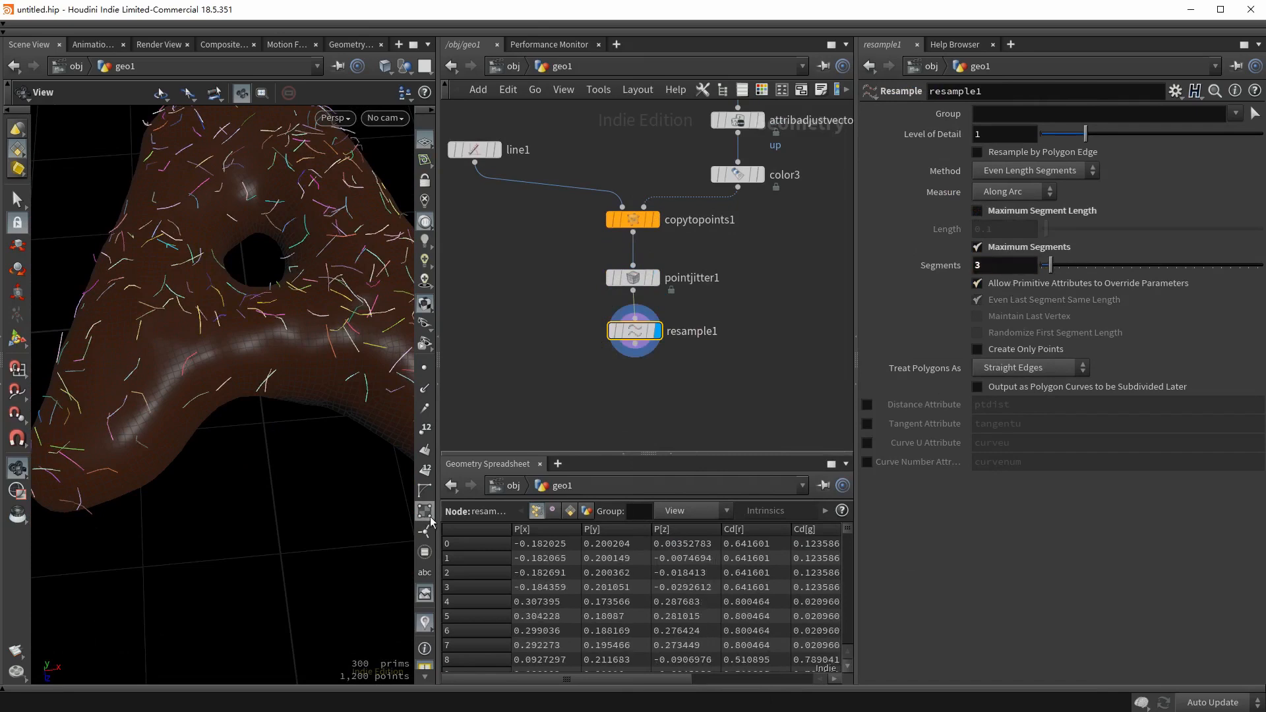
pyautogui.scroll(10, 367, 367)
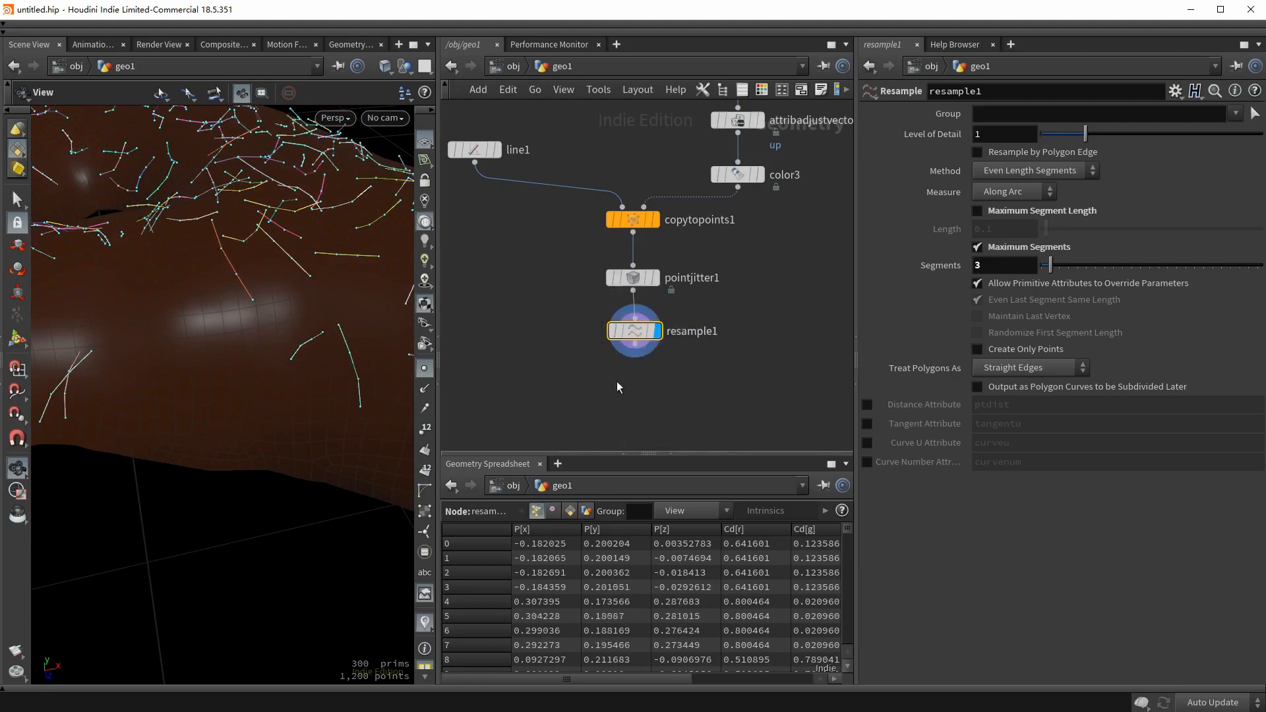
# Add and display a PolyWire node after resample1 with a wire radius of 0.01.
pyautogui.press('Tab')
pyautogui.write('polywire')
pyautogui.press('Return')
pyautogui.click(998, 139)
pyautogui.write('0.01')
pyautogui.press('Return')
pyautogui.hotkey('space', 'h')
pyautogui.moveTo(253, 382); pyautogui.dragTo(298, 381)
pyautogui.scroll(5, 298, 381)
pyautogui.moveTo(579, 403); pyautogui.dragTo(579, 348, button='middle')
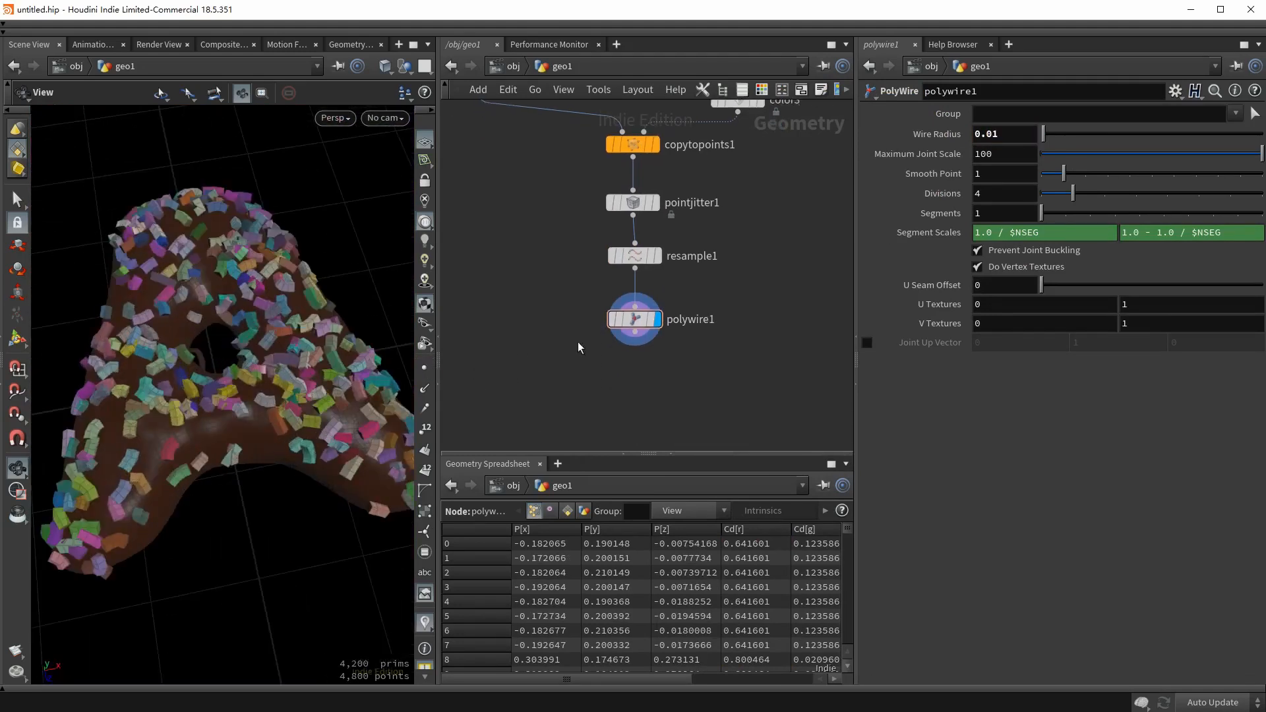
# Add and display a Subdivide node after polywire1 and set its depth to 2.
pyautogui.press('Tab')
pyautogui.write('sub')
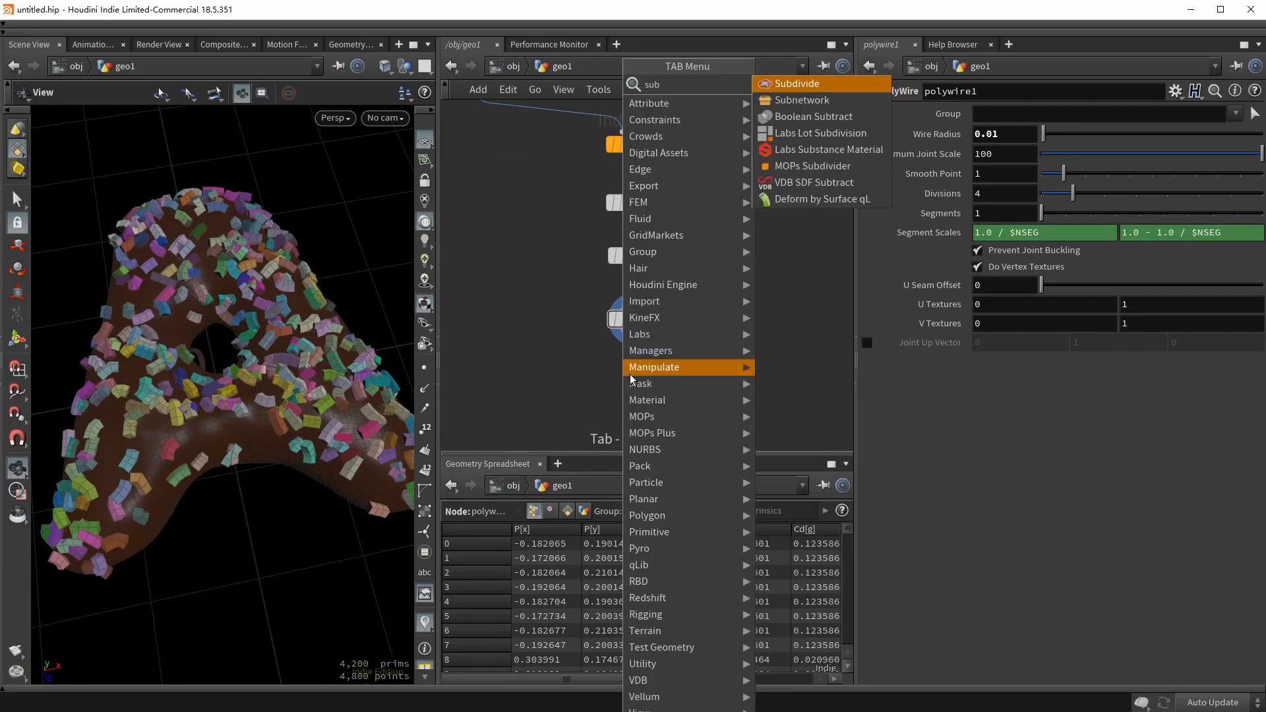
pyautogui.press('Return')
pyautogui.click(630, 374)
pyautogui.moveTo(630, 374); pyautogui.dragTo(642, 381)
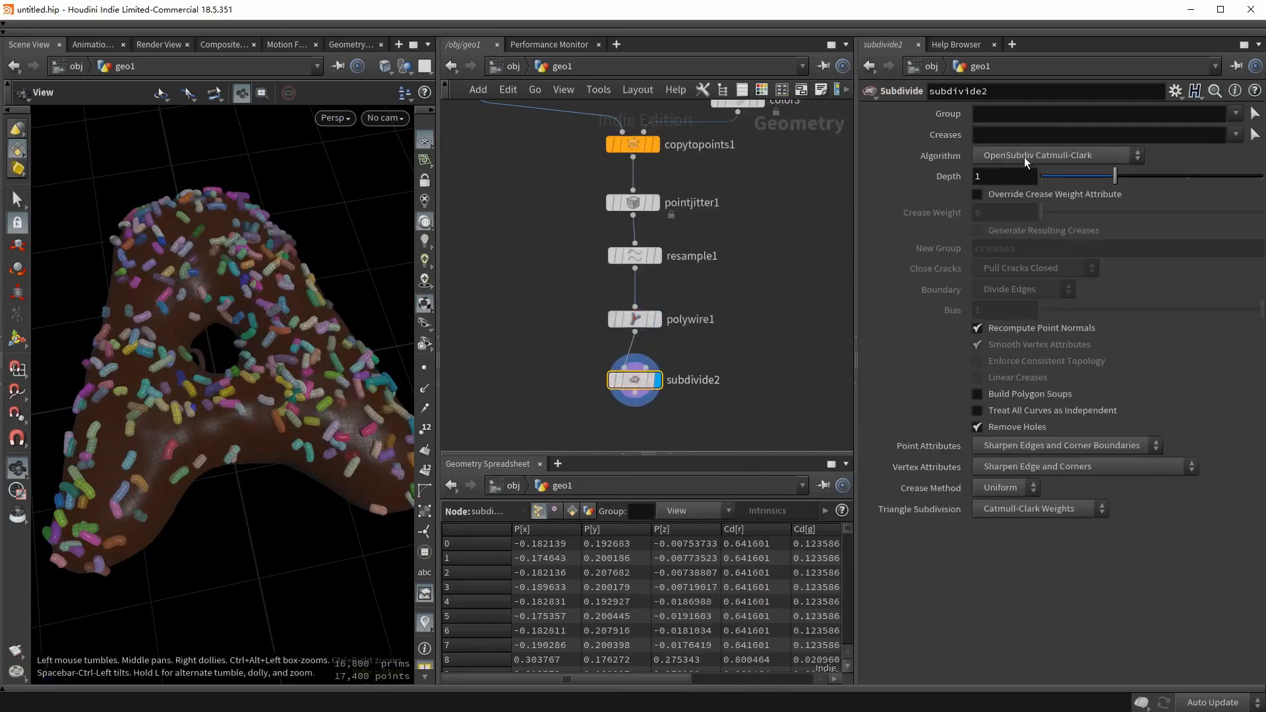
pyautogui.press('BackSpace')
pyautogui.write('2')
pyautogui.press('Return')
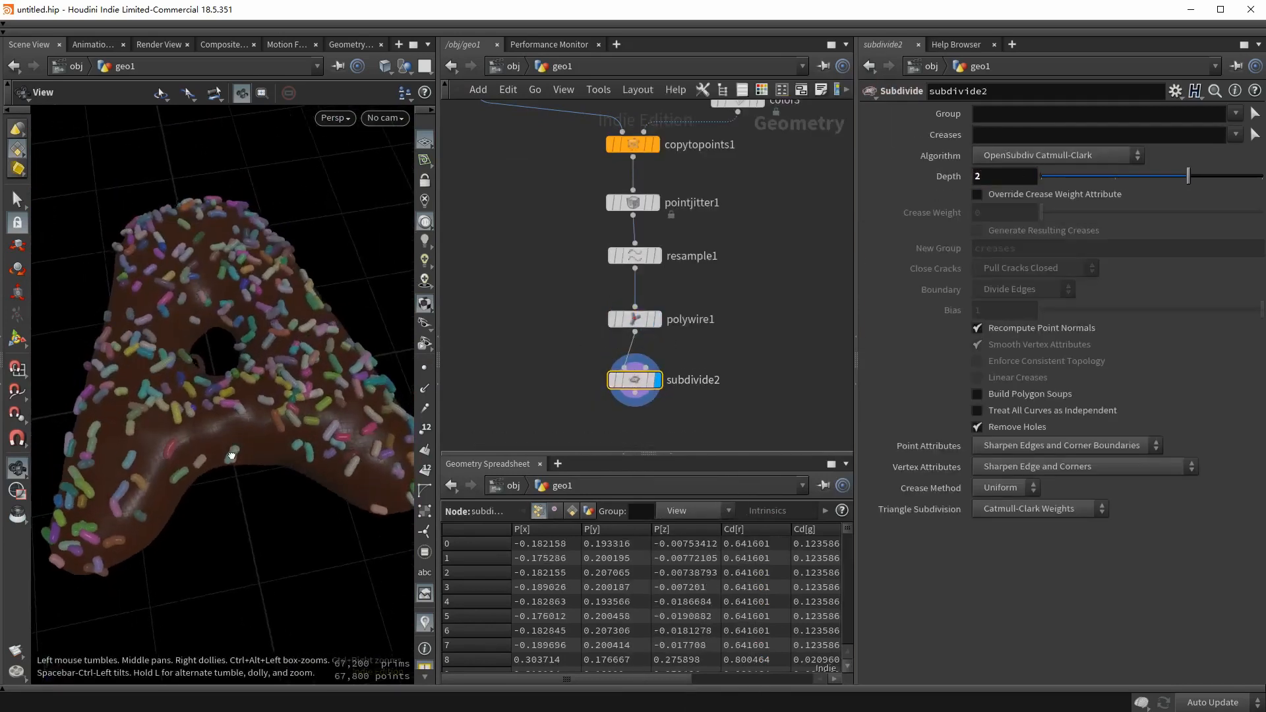
# Move subdivide2 aside and add a displayed Group node after polywire1 with the group name sprinkles.
pyautogui.moveTo(634, 380); pyautogui.dragTo(737, 382)
pyautogui.moveTo(641, 392); pyautogui.dragTo(626, 362, button='middle')
pyautogui.press('Tab')
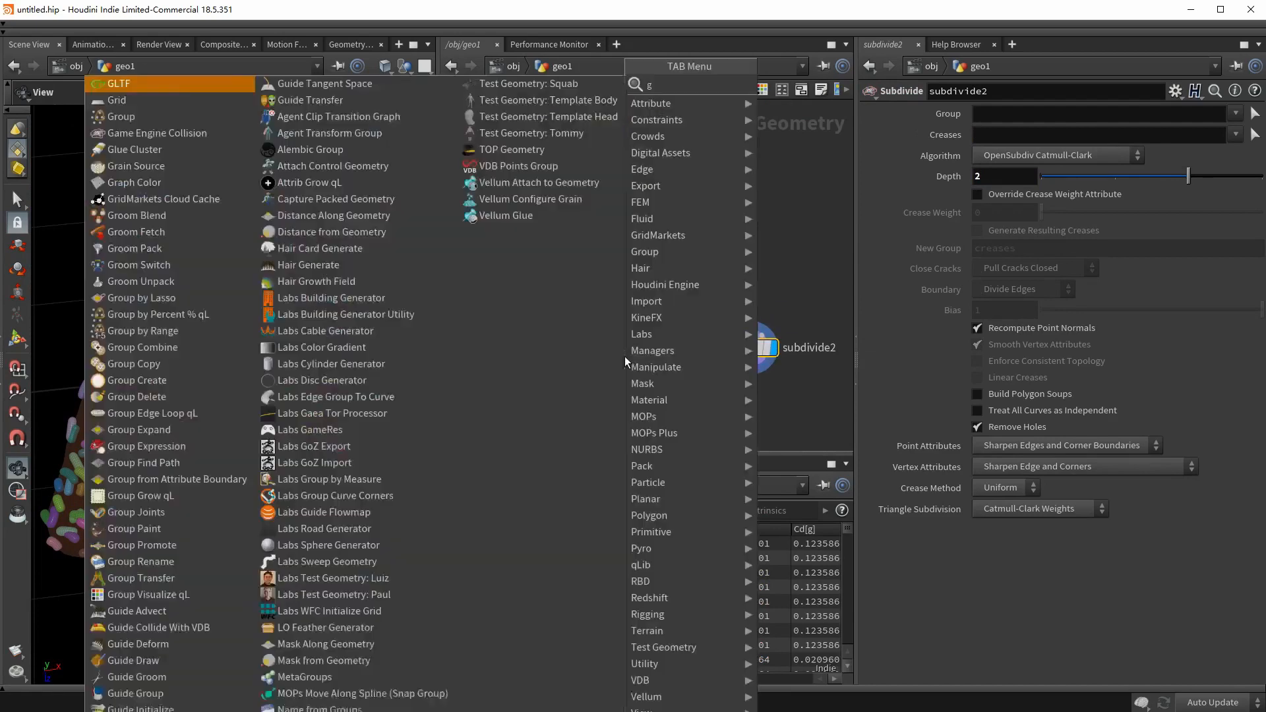
pyautogui.press('Escape')
pyautogui.click(630, 359)
pyautogui.doubleClick(1002, 113)
pyautogui.write('sprinkles')
pyautogui.press('Return')
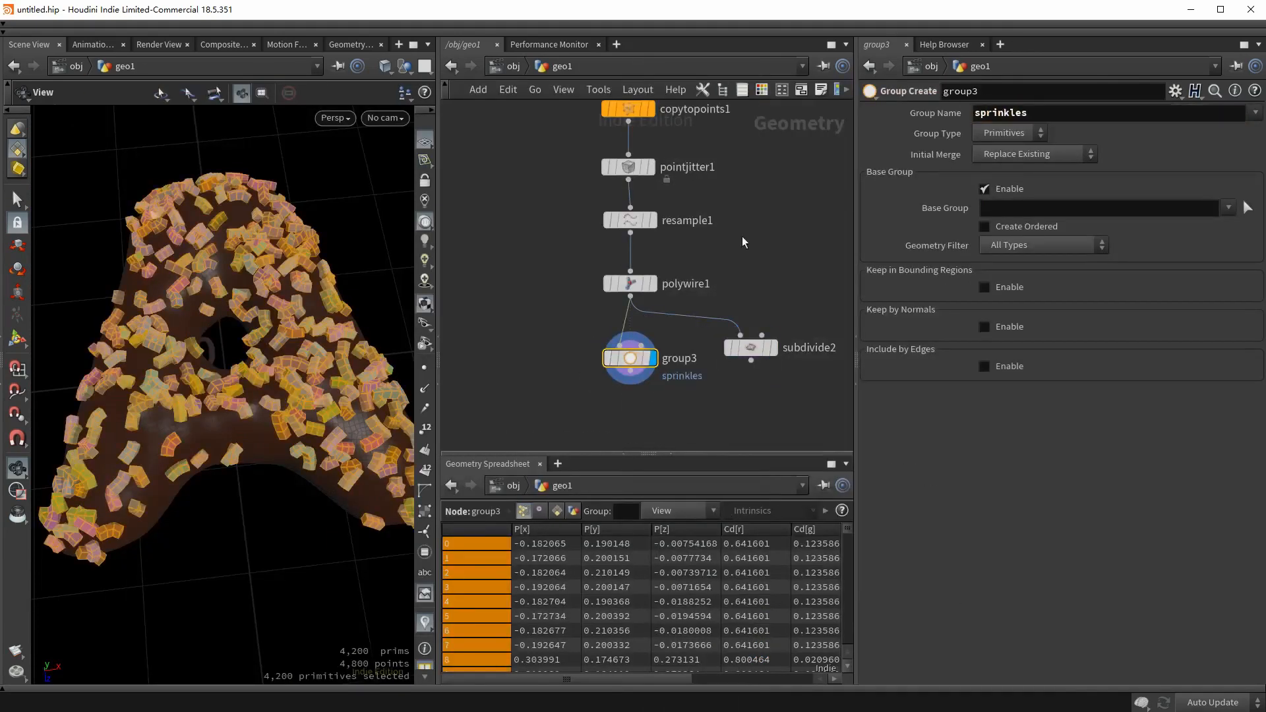
# Merge group3 with merge1 in a new Merge node, feed it into subdivide2, and display the subdivided result.
pyautogui.scroll(-3, 537, 376)
pyautogui.moveTo(538, 377); pyautogui.dragTo(493, 375, button='middle')
pyautogui.moveTo(566, 435); pyautogui.dragTo(583, 409, button='middle')
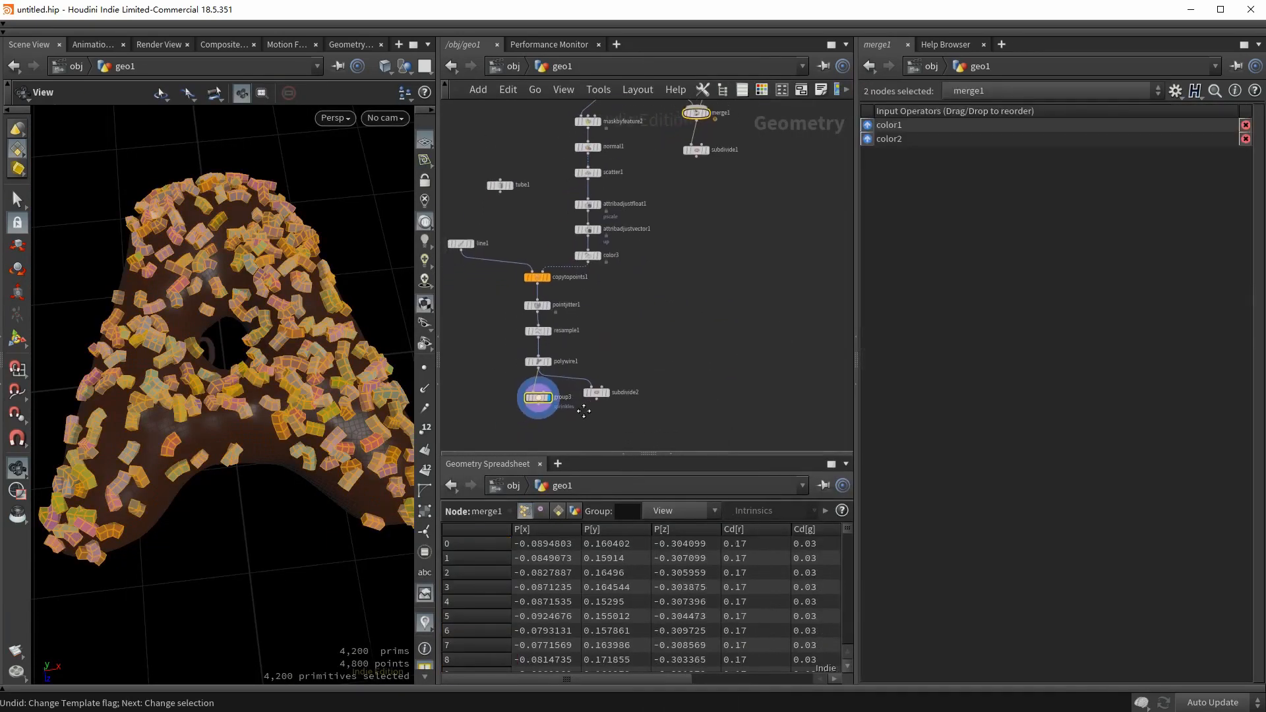
pyautogui.click(537, 397)
pyautogui.keyDown('shift'); pyautogui.moveTo(735, 134); pyautogui.dragTo(679, 111); pyautogui.keyUp('shift')
pyautogui.click(695, 122)
pyautogui.moveTo(642, 344); pyautogui.dragTo(647, 227, button='middle')
pyautogui.keyDown('alt'); pyautogui.click(589, 358); pyautogui.keyUp('alt')
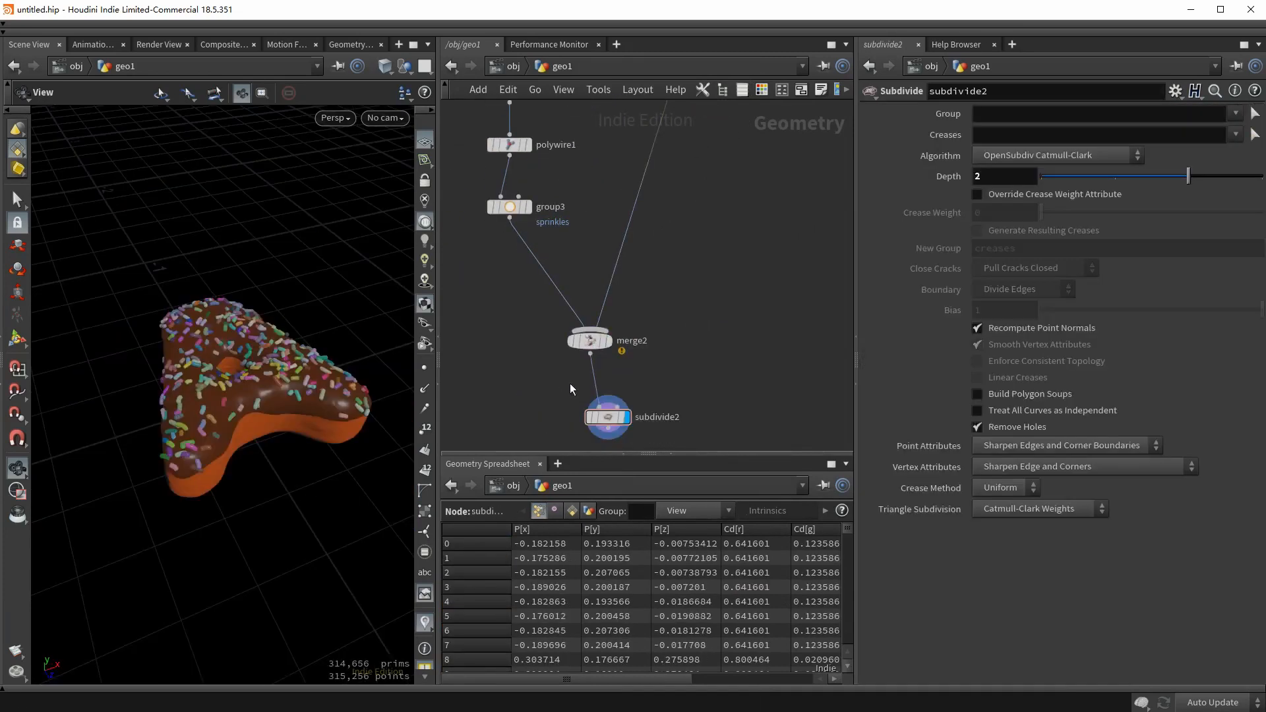
# Create a separate Line node in an empty area of the network and display it.
pyautogui.scroll(-3, 674, 280)
pyautogui.moveTo(674, 281); pyautogui.dragTo(714, 454, button='middle')
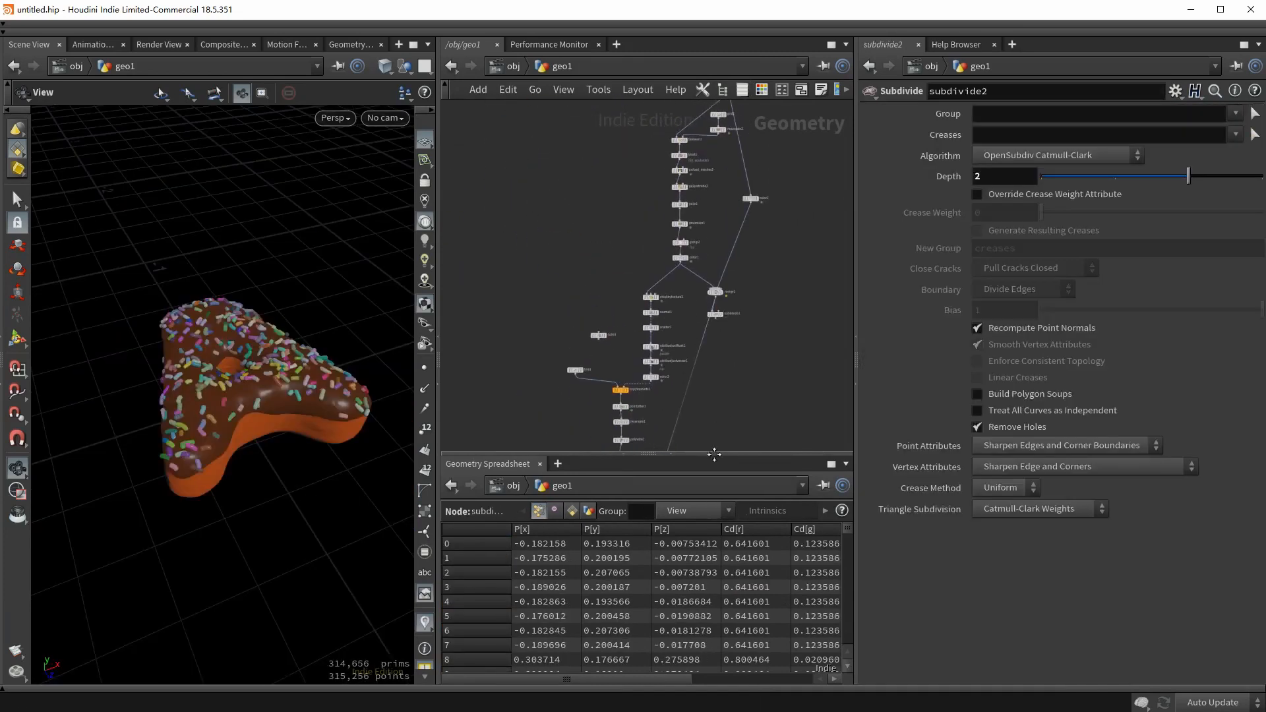
pyautogui.moveTo(565, 283); pyautogui.dragTo(645, 429, button='middle')
pyautogui.press('Tab')
pyautogui.write('lin')
pyautogui.press('Return')
pyautogui.click(598, 279)
pyautogui.scroll(5, 599, 279)
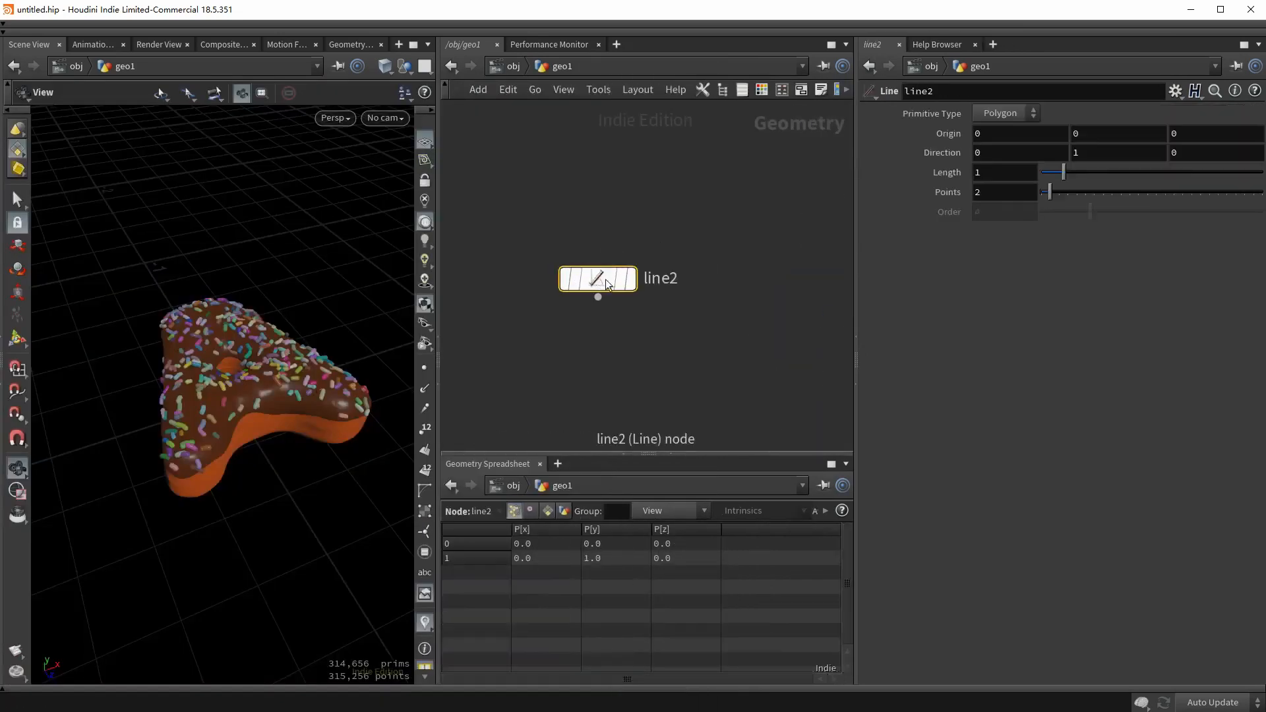
pyautogui.click(631, 279)
# Set line2's direction to 0, 0, 1 and its number of points to 13.
pyautogui.moveTo(1091, 154); pyautogui.dragTo(1050, 155)
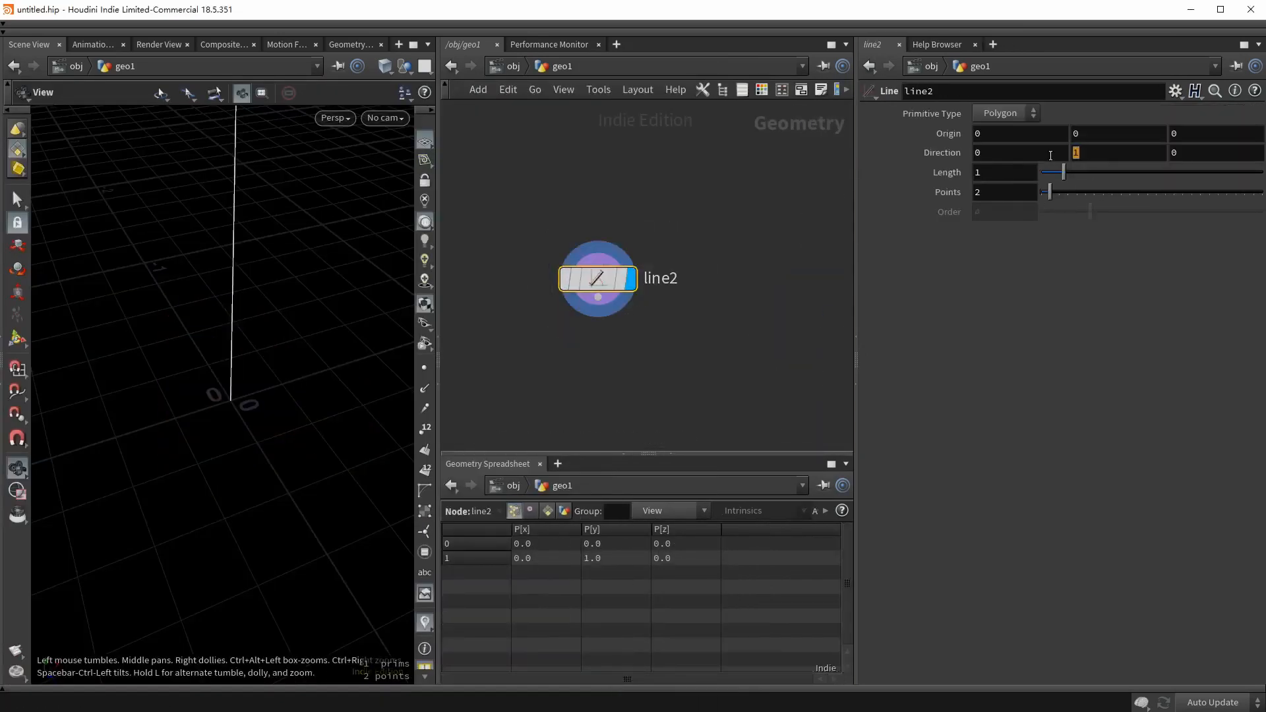
pyautogui.write('0')
pyautogui.press('Tab')
pyautogui.write('1')
pyautogui.press('Return')
pyautogui.scroll(-3, 228, 346)
pyautogui.moveTo(228, 346); pyautogui.dragTo(209, 367)
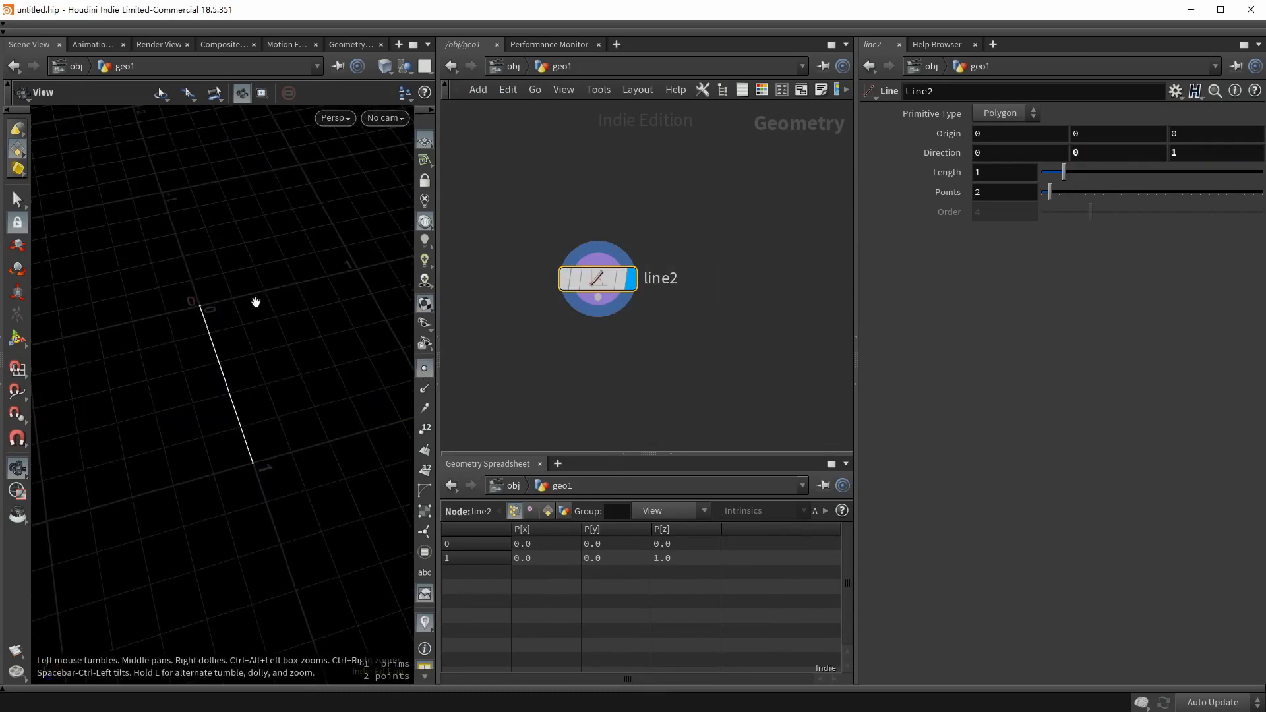
pyautogui.moveTo(1058, 191); pyautogui.dragTo(1098, 192)
# Add a Group by Range node after line2 and display it.
pyautogui.moveTo(584, 348); pyautogui.dragTo(588, 262, button='middle')
pyautogui.click(603, 227)
pyautogui.press('Tab')
pyautogui.write('group ran')
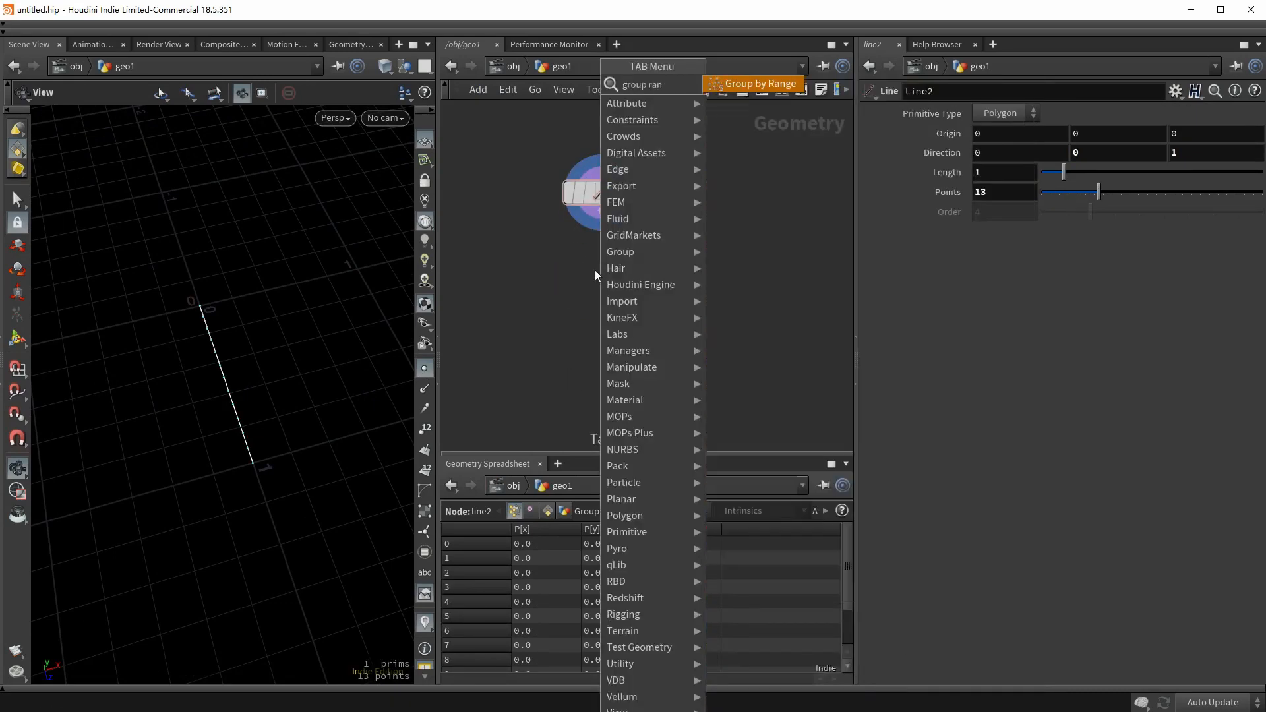
pyautogui.press('Return')
pyautogui.scroll(2, 249, 396)
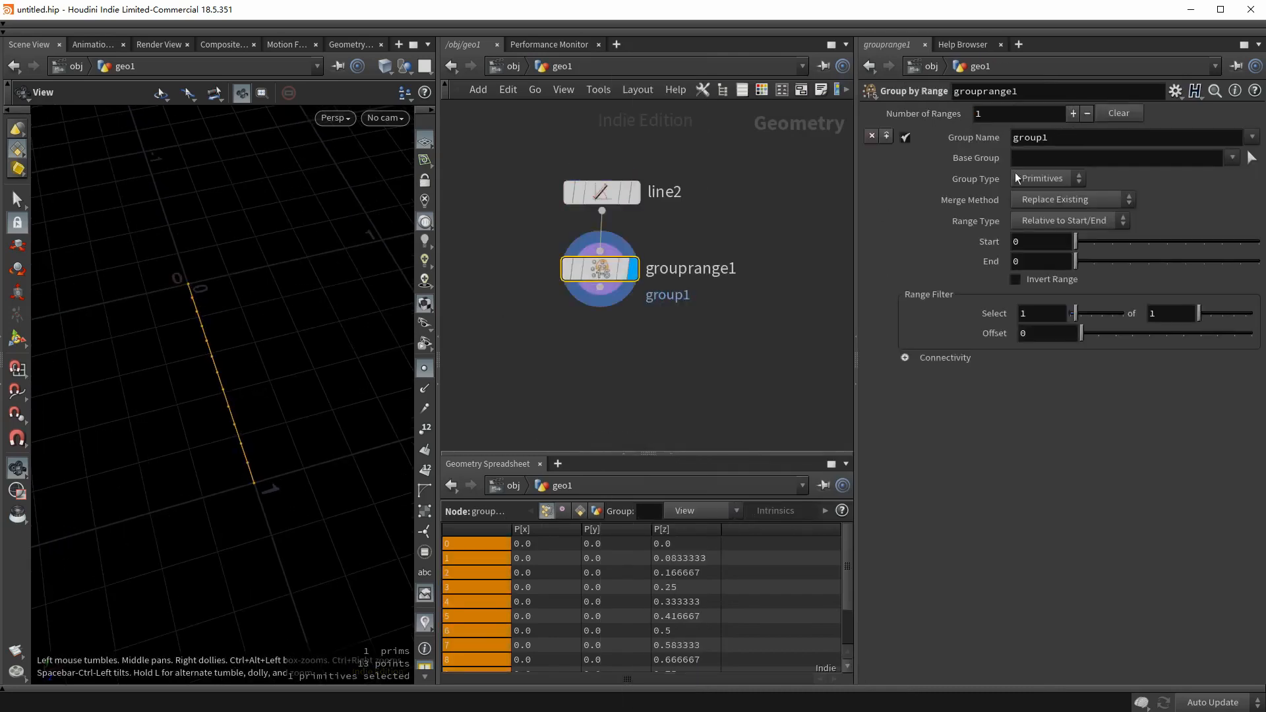
# Set grouprange1's group type to Points and its range filter to select 1 of 2.
pyautogui.click(1042, 178)
pyautogui.click(1041, 176)
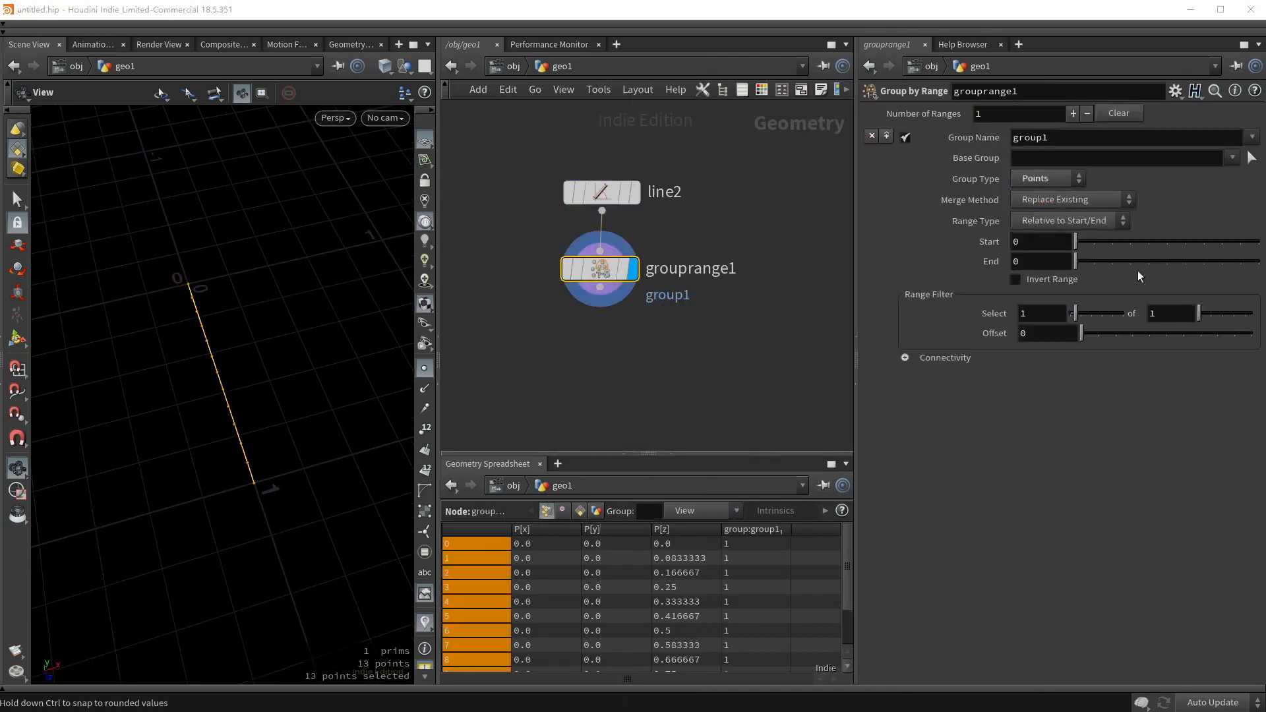
pyautogui.click(1166, 312)
pyautogui.scroll(1, 1166, 313)
pyautogui.scroll(1, 241, 382)
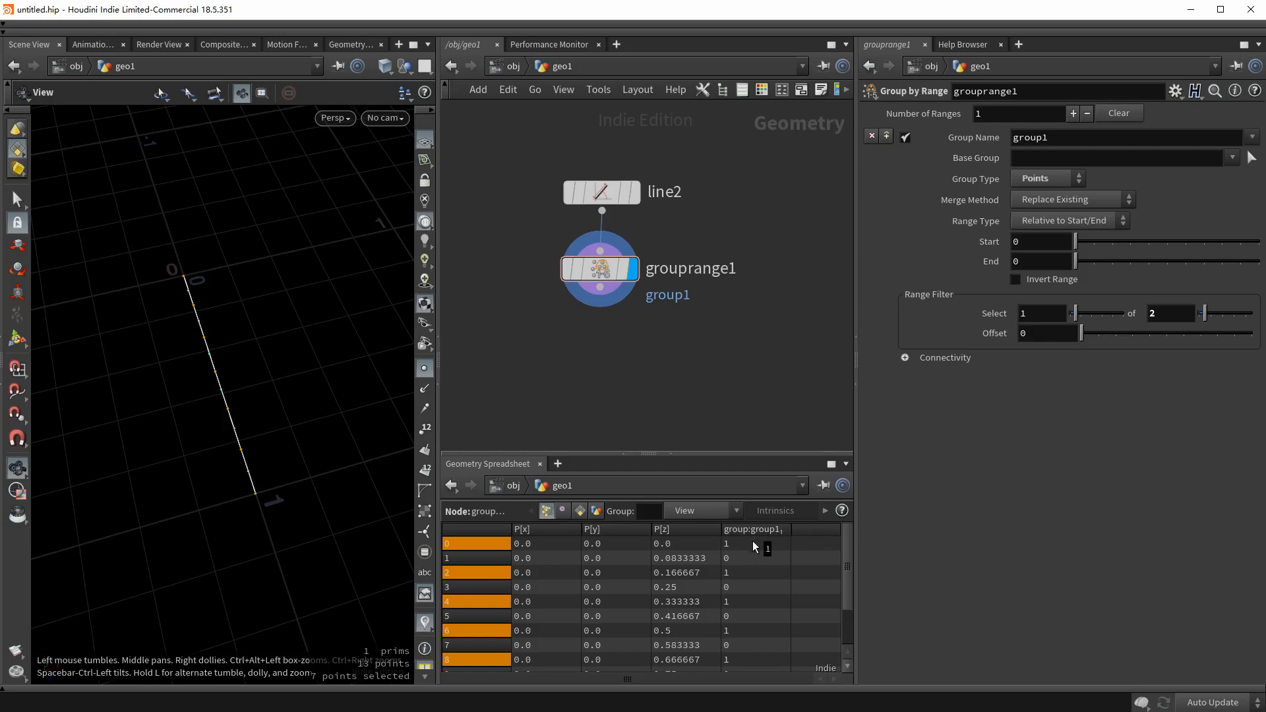
# Add a Transform node after grouprange1, align it below, and display it.
pyautogui.press('Tab')
pyautogui.write('tran')
pyautogui.press('Return')
pyautogui.click(610, 388)
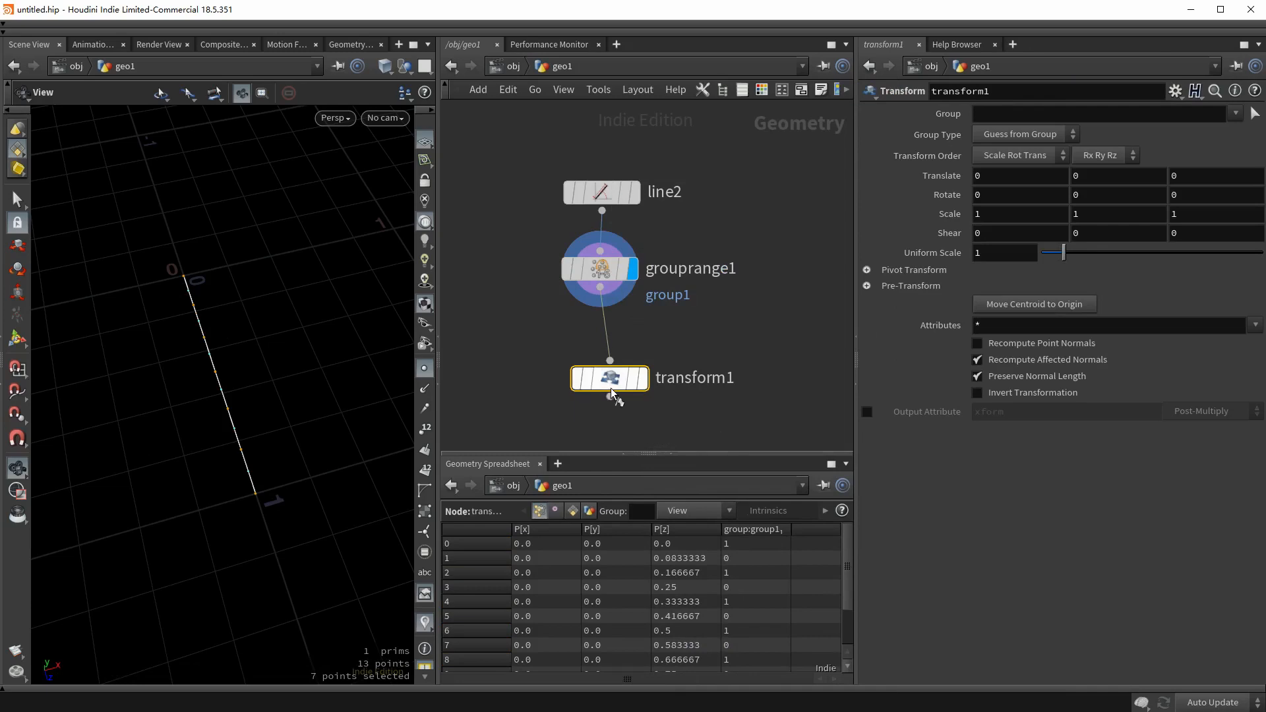
pyautogui.press('r')
pyautogui.moveTo(608, 386); pyautogui.dragTo(605, 363)
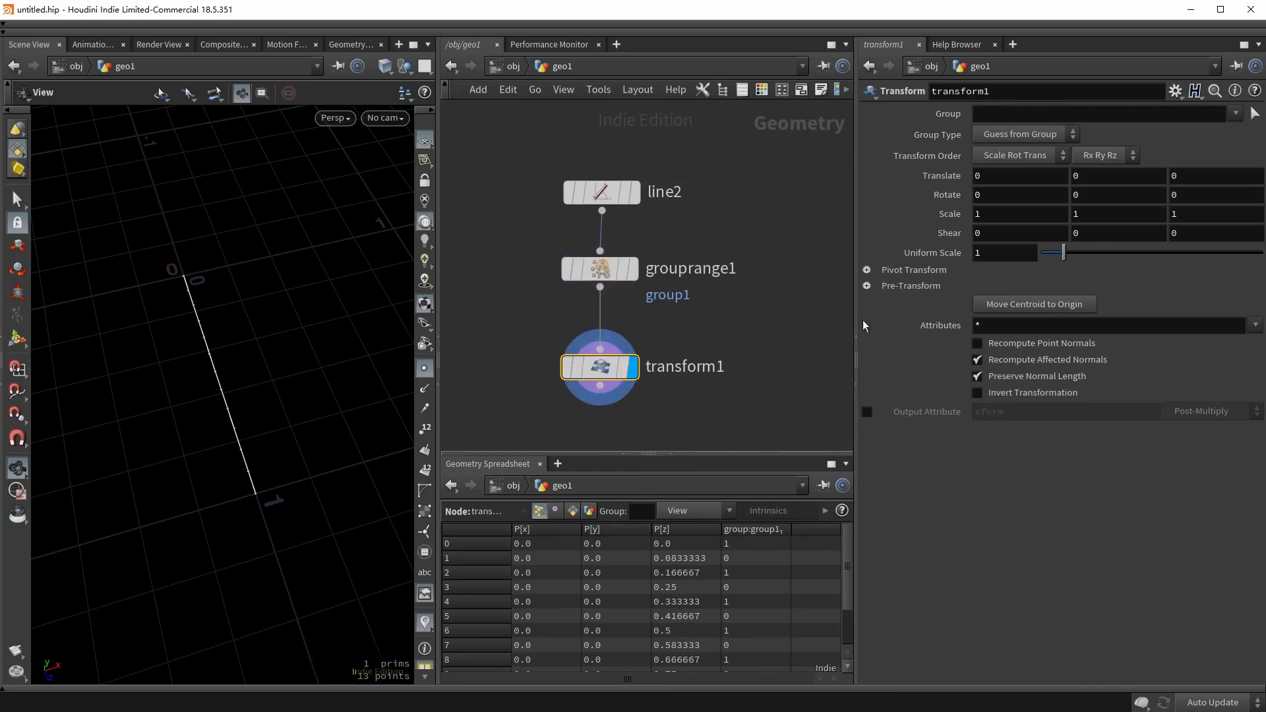
# Restrict transform1 to group1 and set its X translation to 1 to form a zigzag.
pyautogui.click(1235, 113)
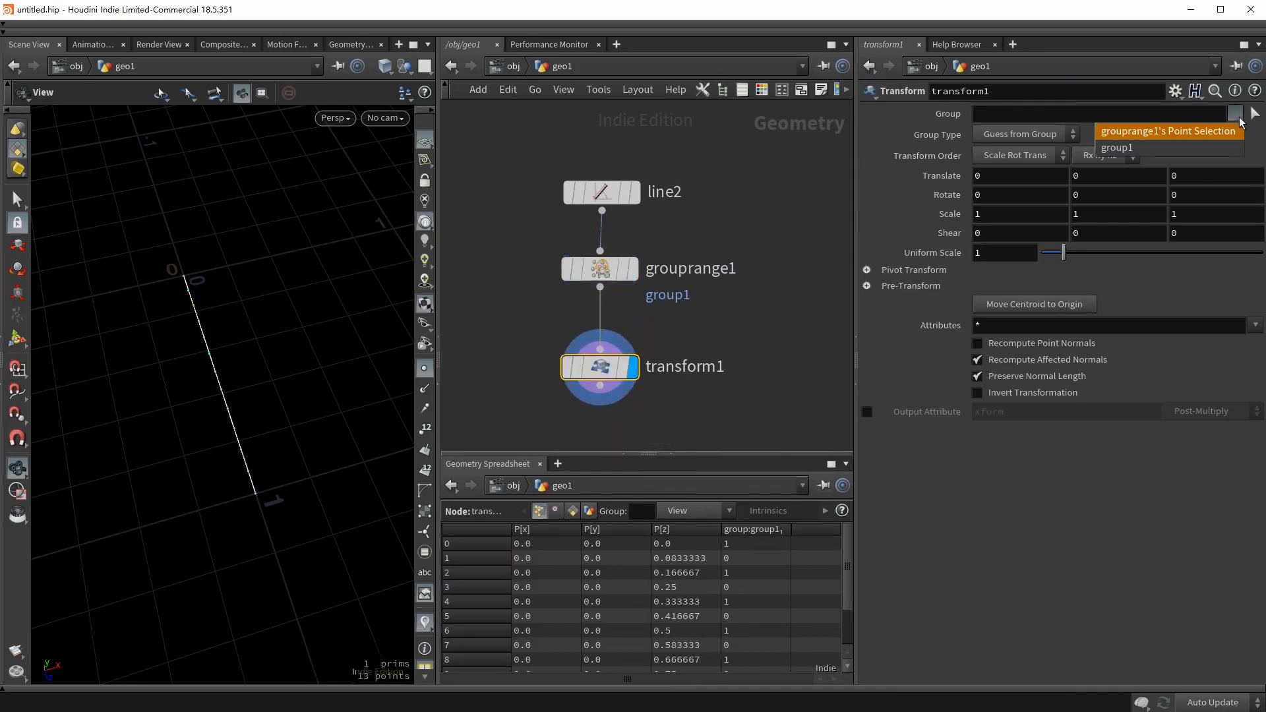
pyautogui.click(1126, 149)
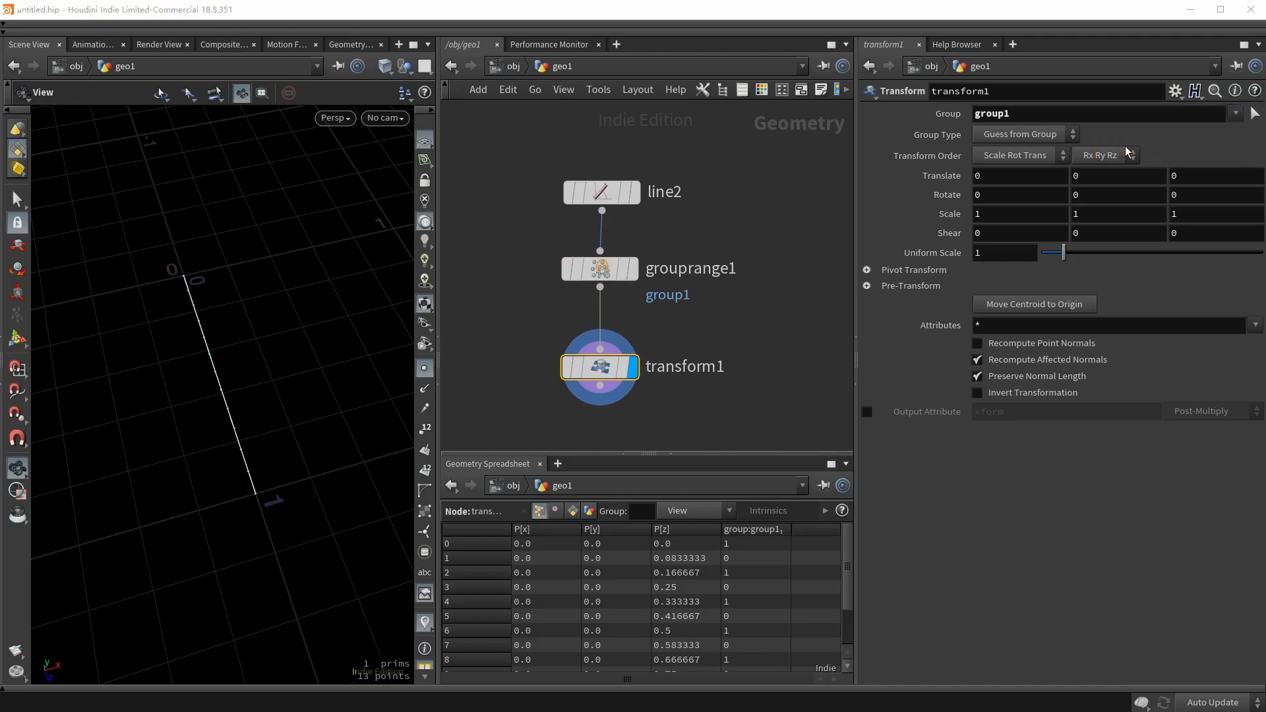
pyautogui.click(984, 175)
pyautogui.write('1')
pyautogui.press('Return')
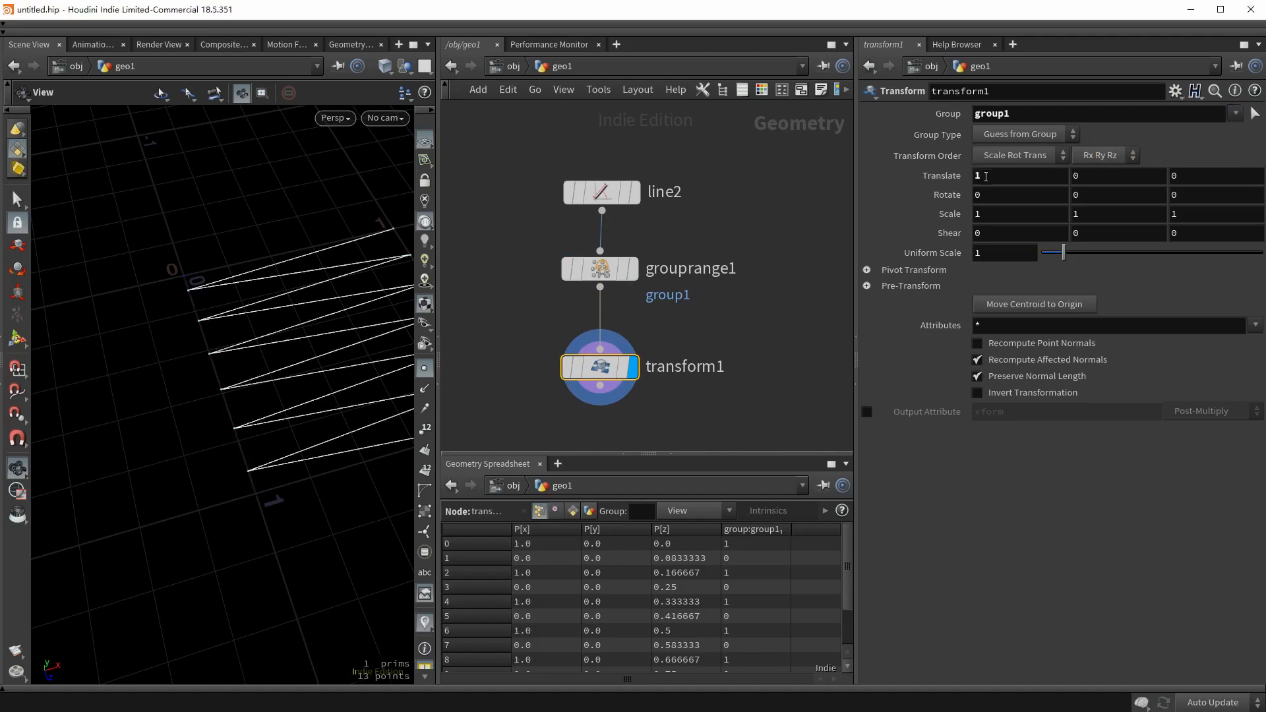
pyautogui.moveTo(347, 418); pyautogui.dragTo(257, 424, button='middle')
pyautogui.scroll(-5, 257, 424)
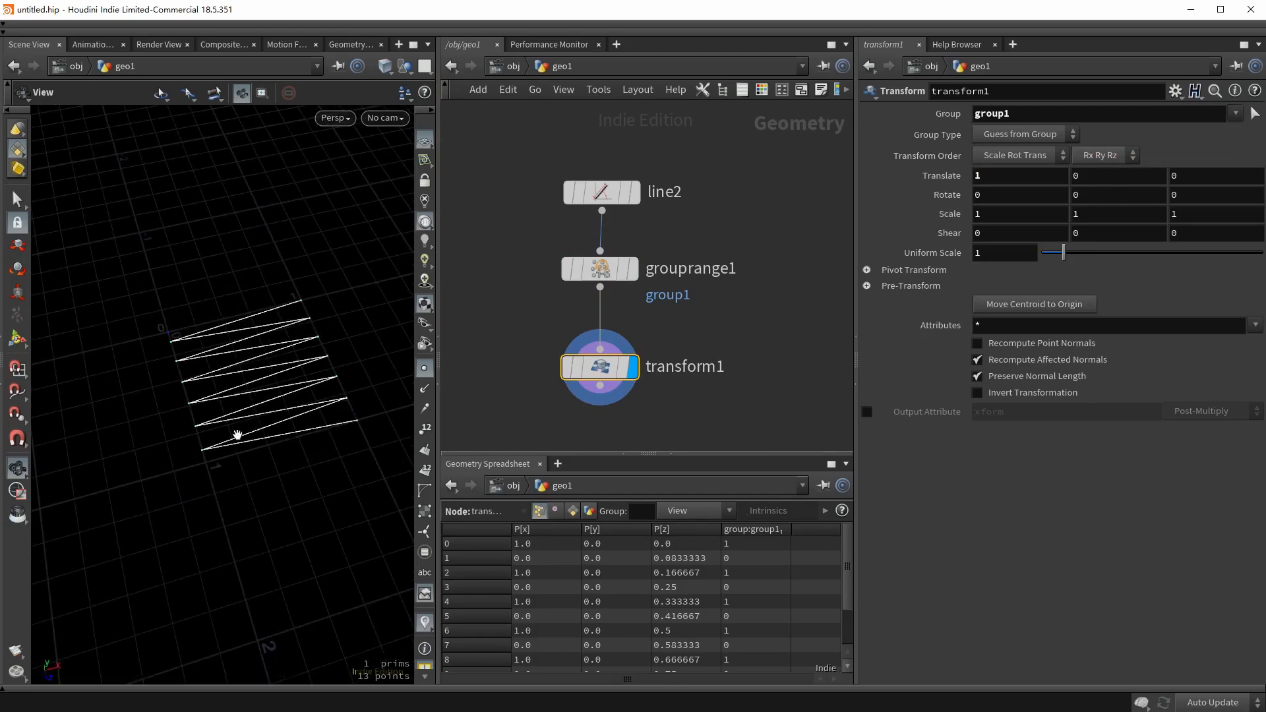
pyautogui.moveTo(350, 433); pyautogui.dragTo(344, 401, button='middle')
# Add a Match Size node after transform1 and display it to centre the zigzag at the origin.
pyautogui.moveTo(684, 412); pyautogui.dragTo(675, 291, button='middle')
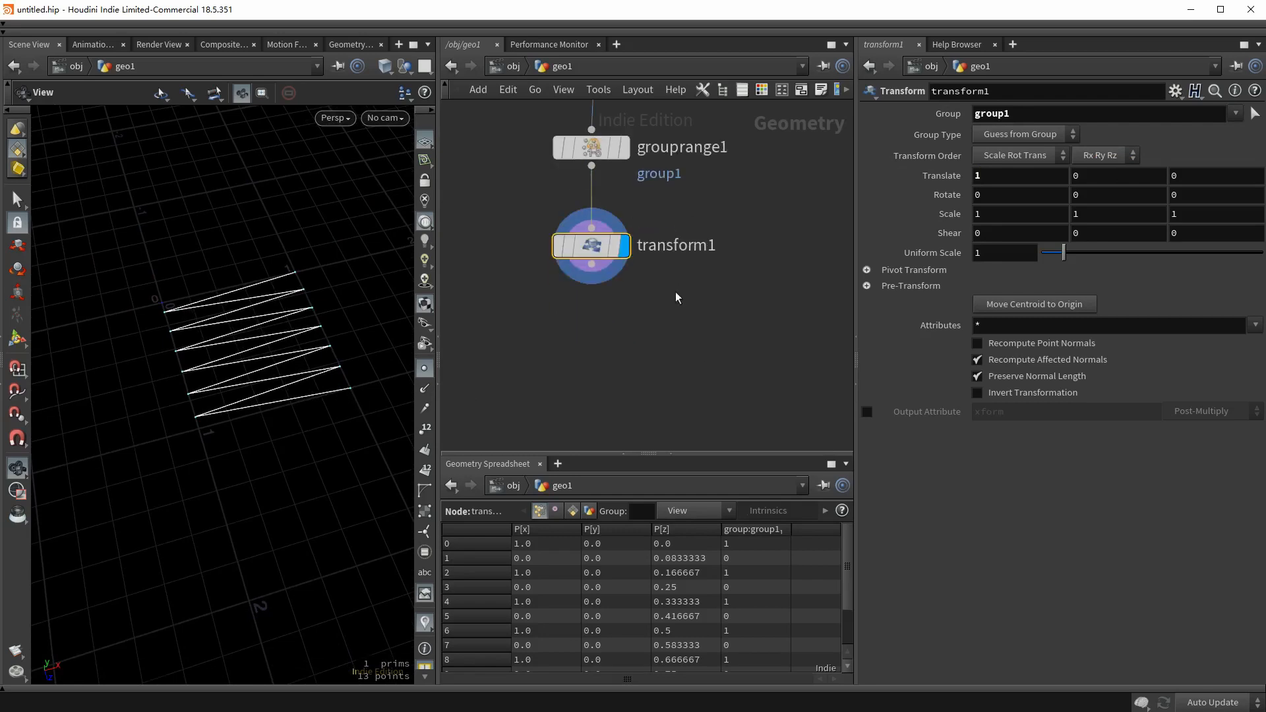
pyautogui.click(592, 264)
pyautogui.press('Tab')
pyautogui.write('match')
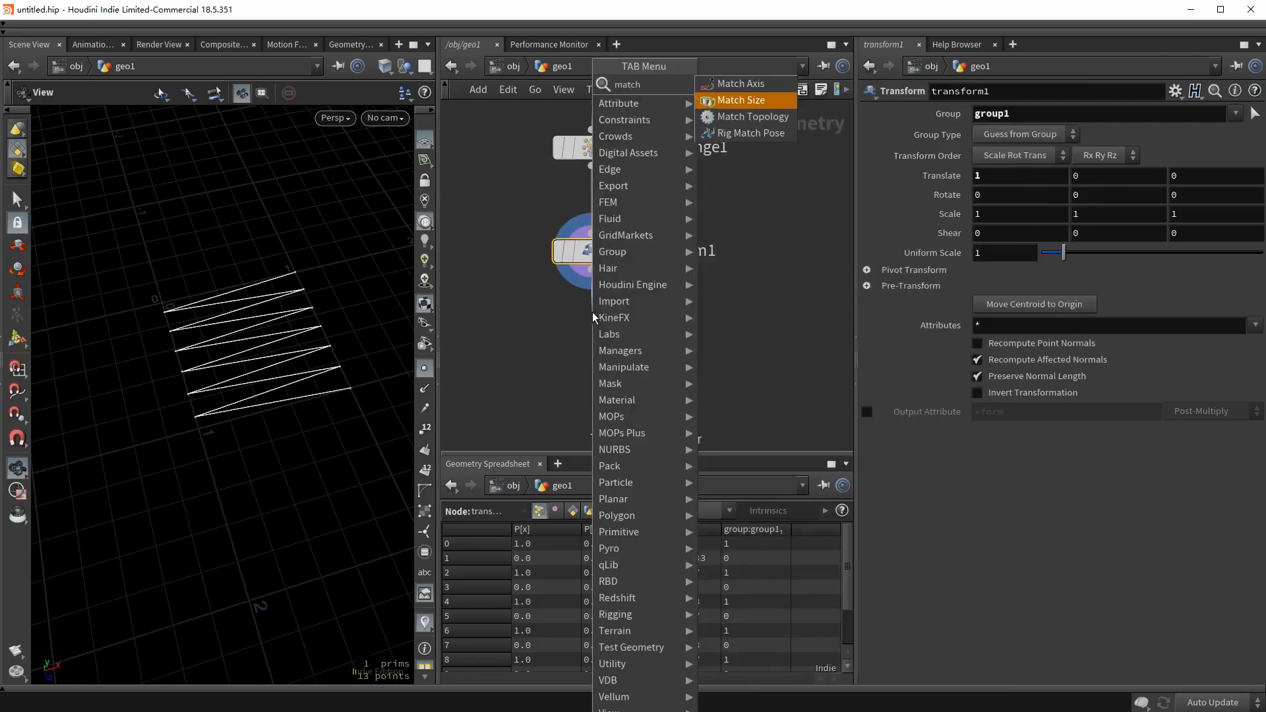
pyautogui.press('Return')
pyautogui.click(592, 319)
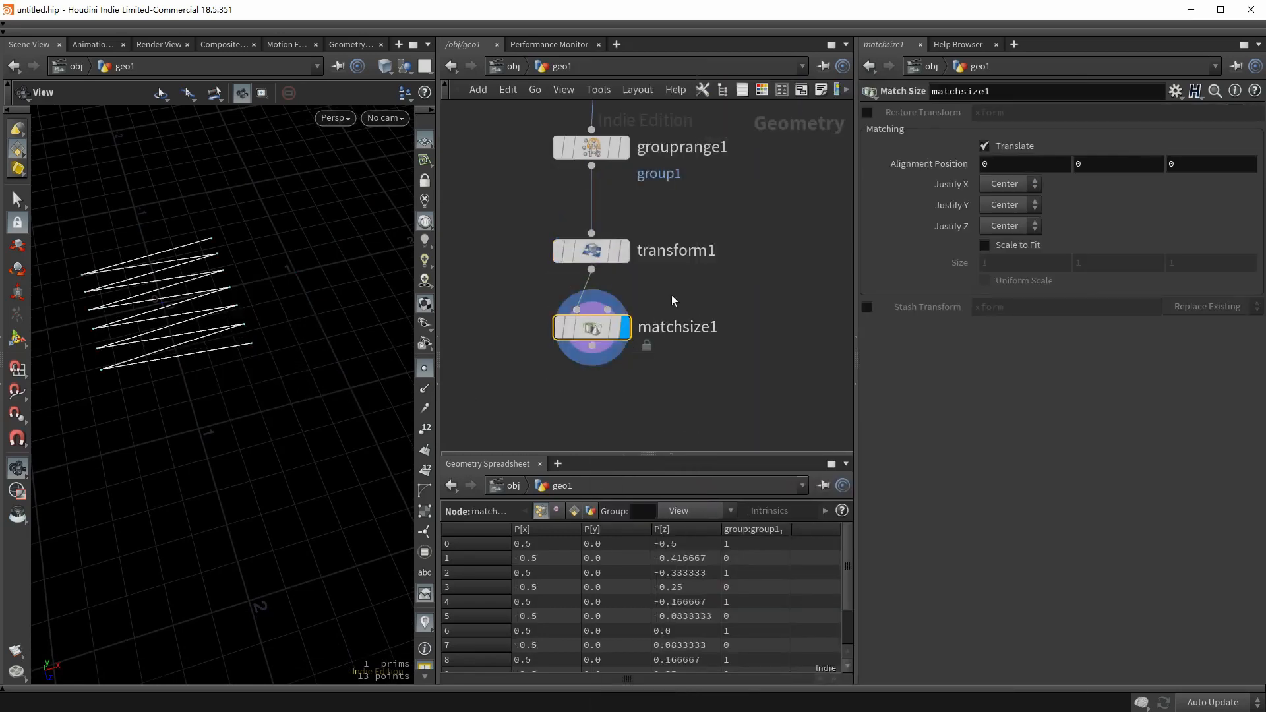
pyautogui.moveTo(162, 317); pyautogui.dragTo(211, 395, button='middle')
pyautogui.moveTo(211, 396); pyautogui.dragTo(239, 401)
# Add and display a Resample node after matchsize1 with length 0.015 and polygons treated as Interpolating Curves.
pyautogui.moveTo(601, 383); pyautogui.dragTo(597, 303, button='middle')
pyautogui.click(591, 266)
pyautogui.press('Tab')
pyautogui.write('resa')
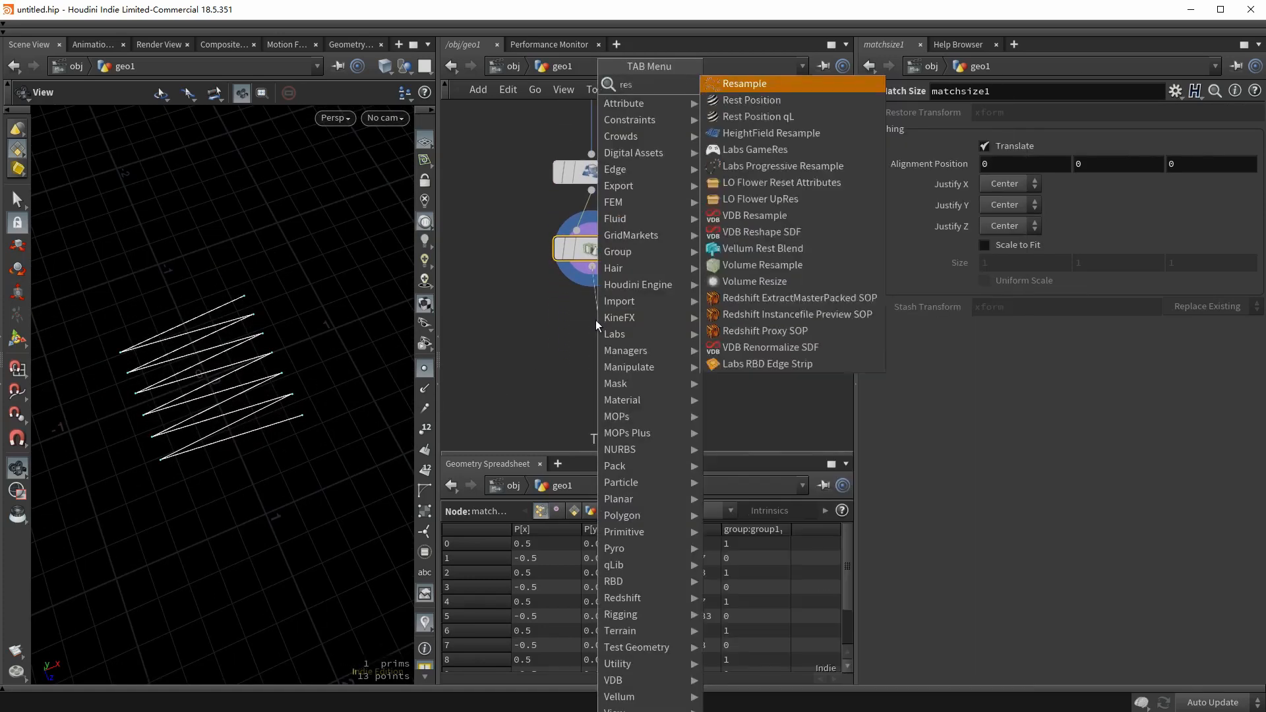
pyautogui.press('Return')
pyautogui.click(596, 319)
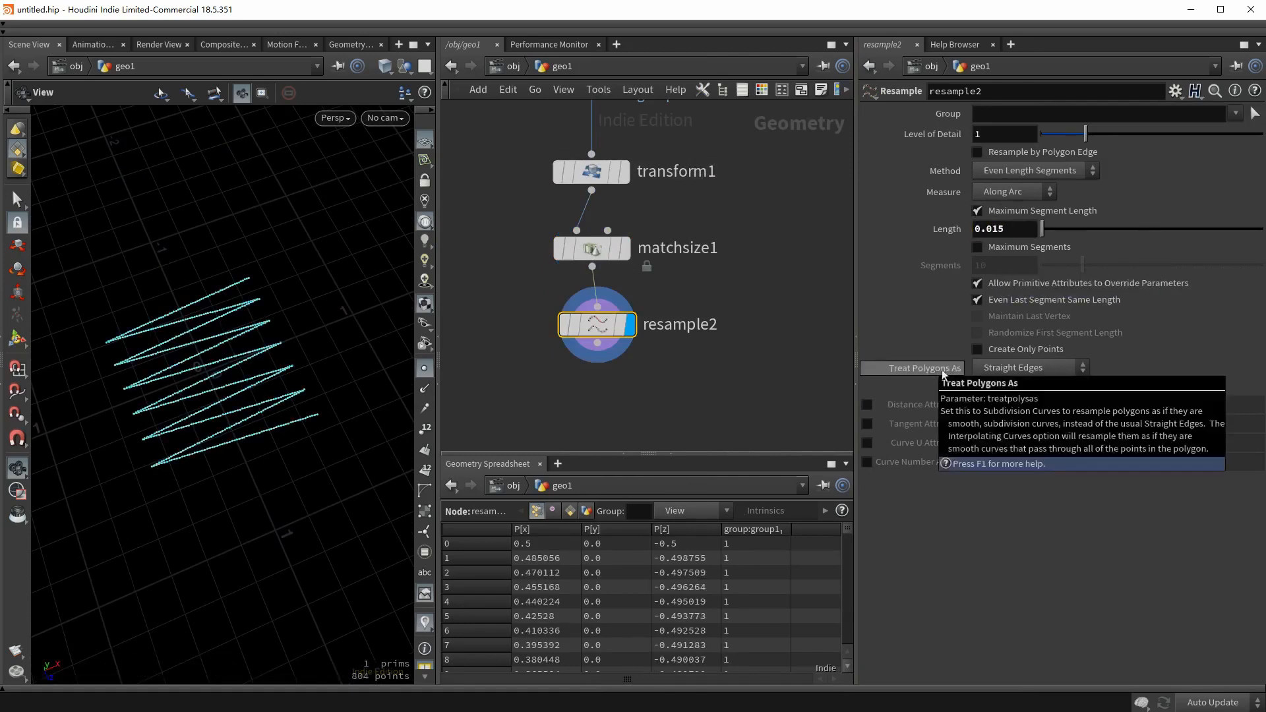
pyautogui.click(1002, 367)
pyautogui.click(1004, 418)
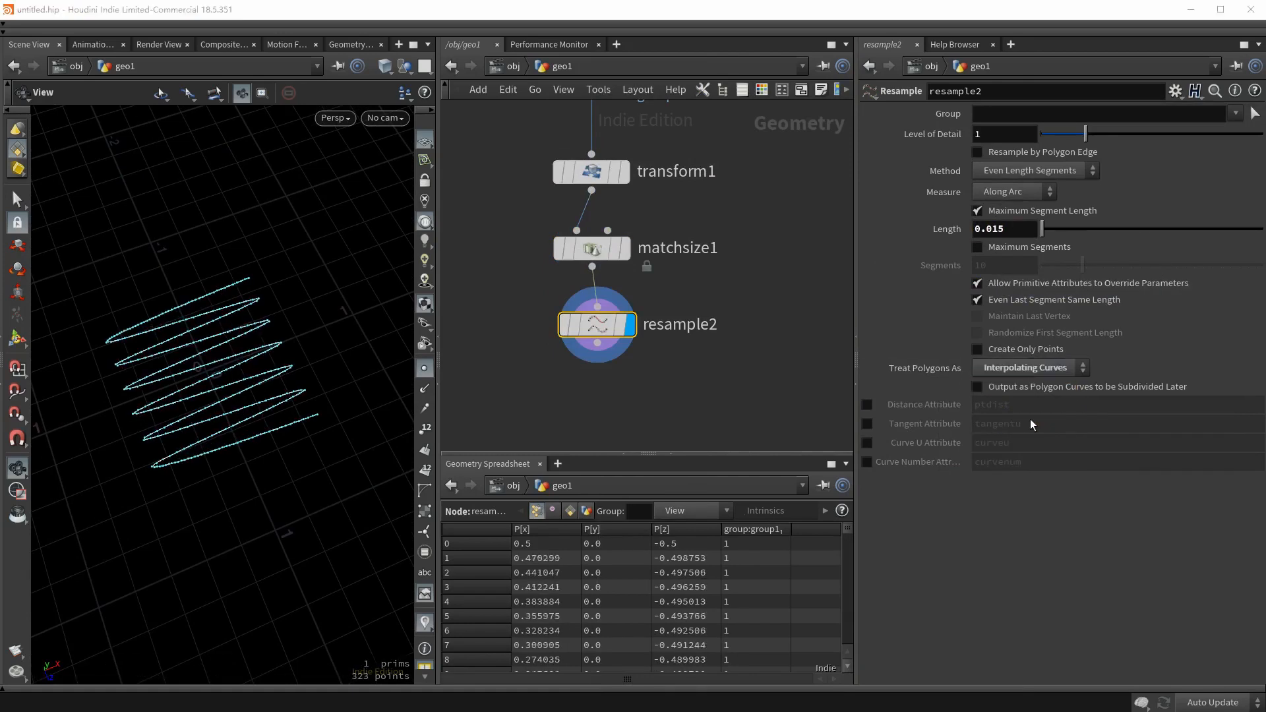
# Add an Attribute Noise node after resample2, align it below, and display it.
pyautogui.moveTo(517, 416); pyautogui.dragTo(521, 356, button='middle')
pyautogui.click(597, 285)
pyautogui.press('Tab')
pyautogui.write('attnoise')
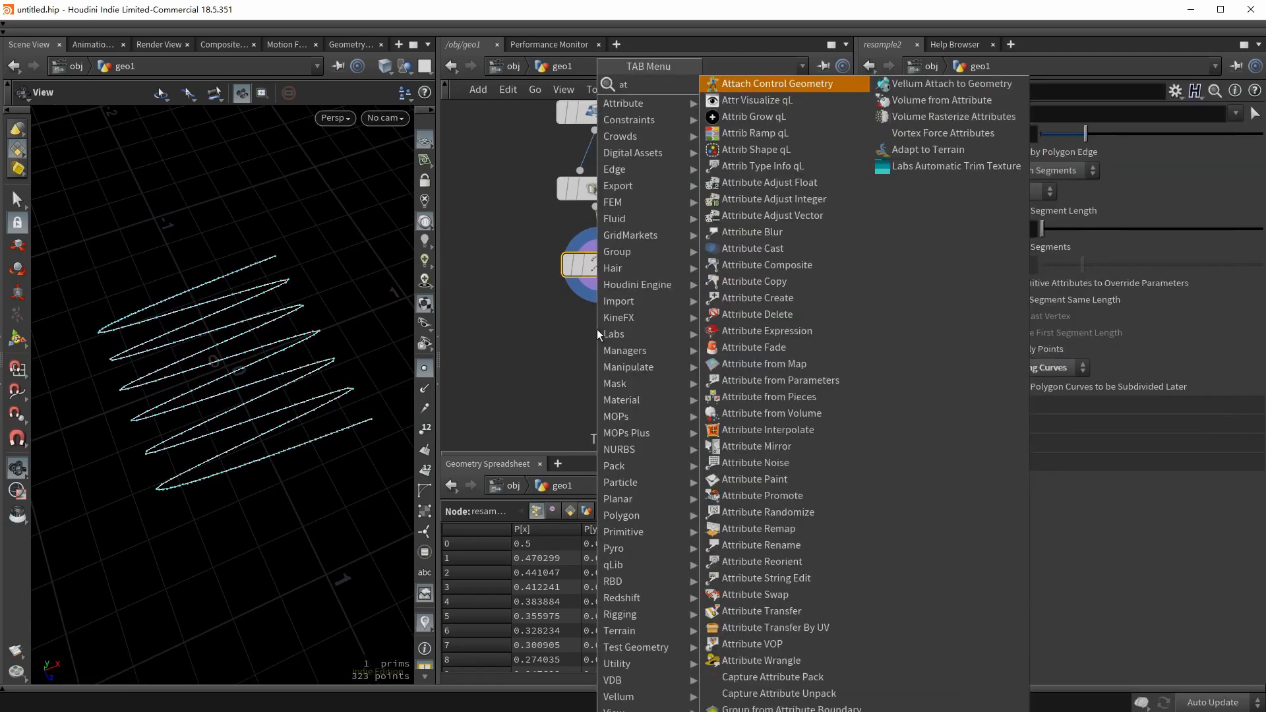
pyautogui.press('Return')
pyautogui.click(596, 329)
pyautogui.moveTo(598, 335)
pyautogui.click(638, 304)
# Make attribnoise1 affect P with Zero Centered Values and an amplitude of 0.04.
pyautogui.moveTo(1070, 149); pyautogui.dragTo(1057, 152)
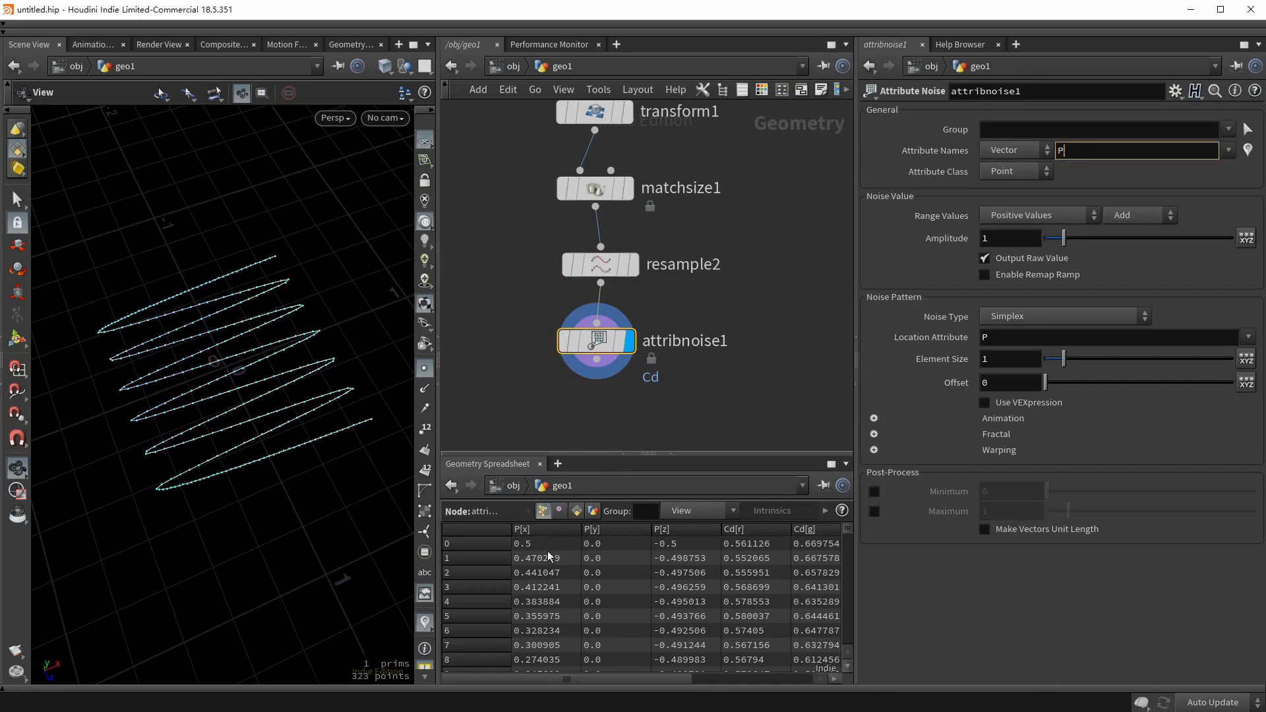
pyautogui.click(1016, 215)
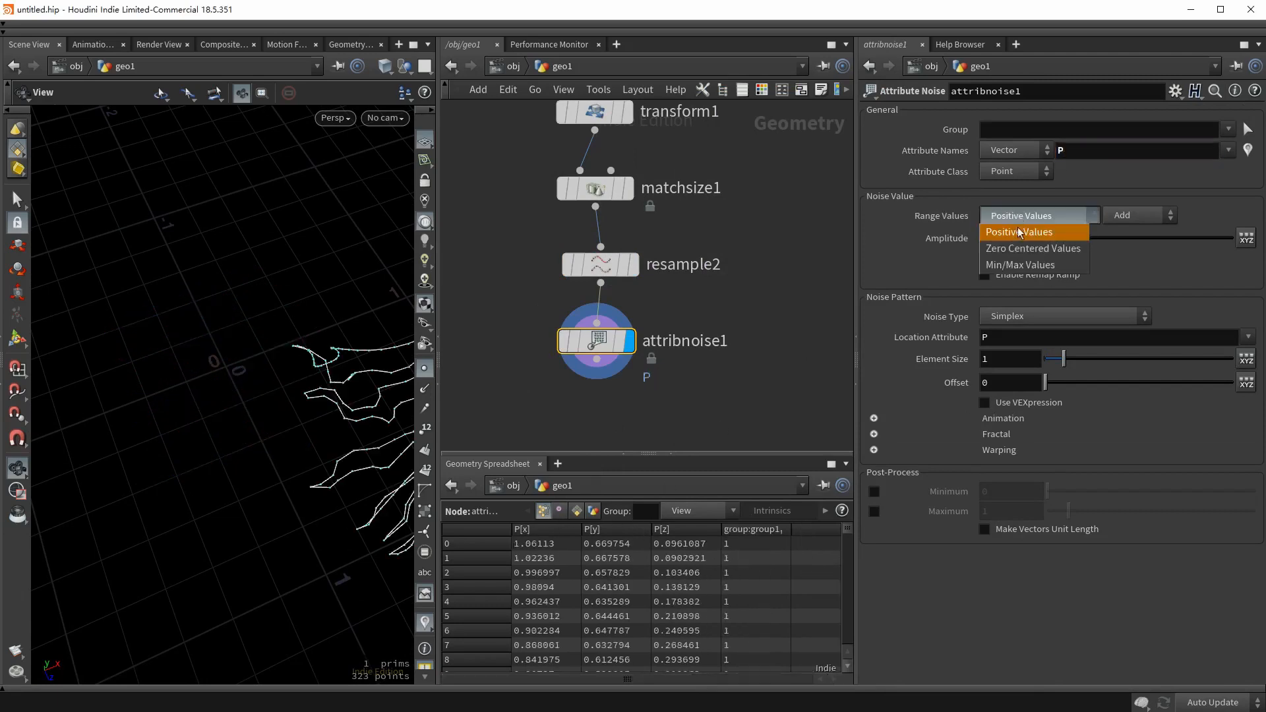
pyautogui.click(1020, 244)
pyautogui.write('0')
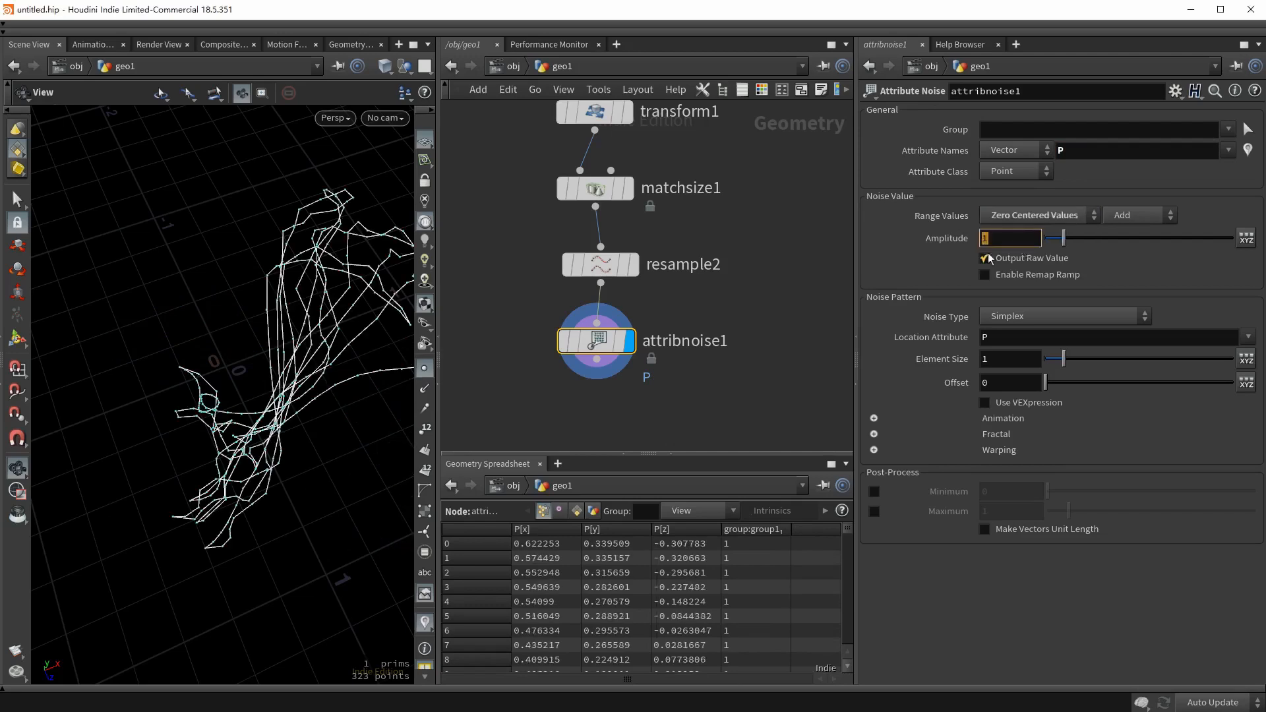
pyautogui.write('.04')
pyautogui.press('Return')
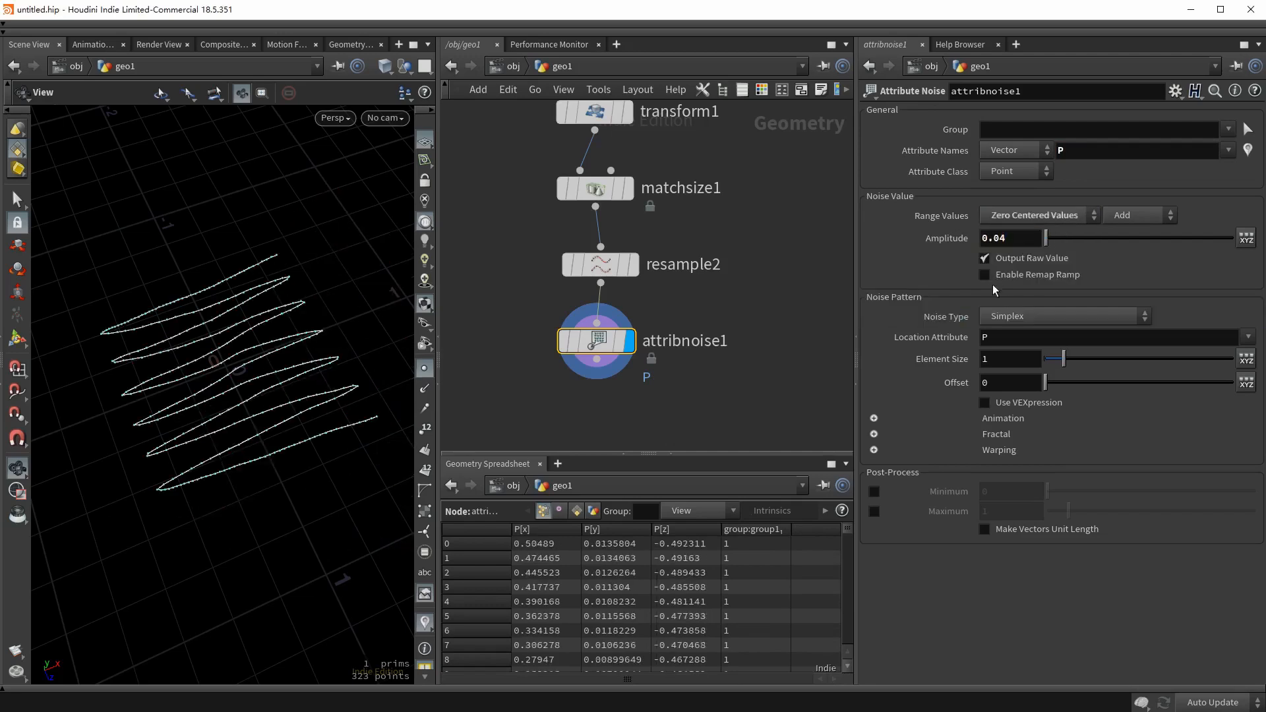
# Set the noise pattern of attribnoise1 to Perlin with an element size of 0.32.
pyautogui.click(998, 320)
pyautogui.click(1016, 381)
pyautogui.moveTo(1064, 358); pyautogui.dragTo(1052, 360)
pyautogui.write('2')
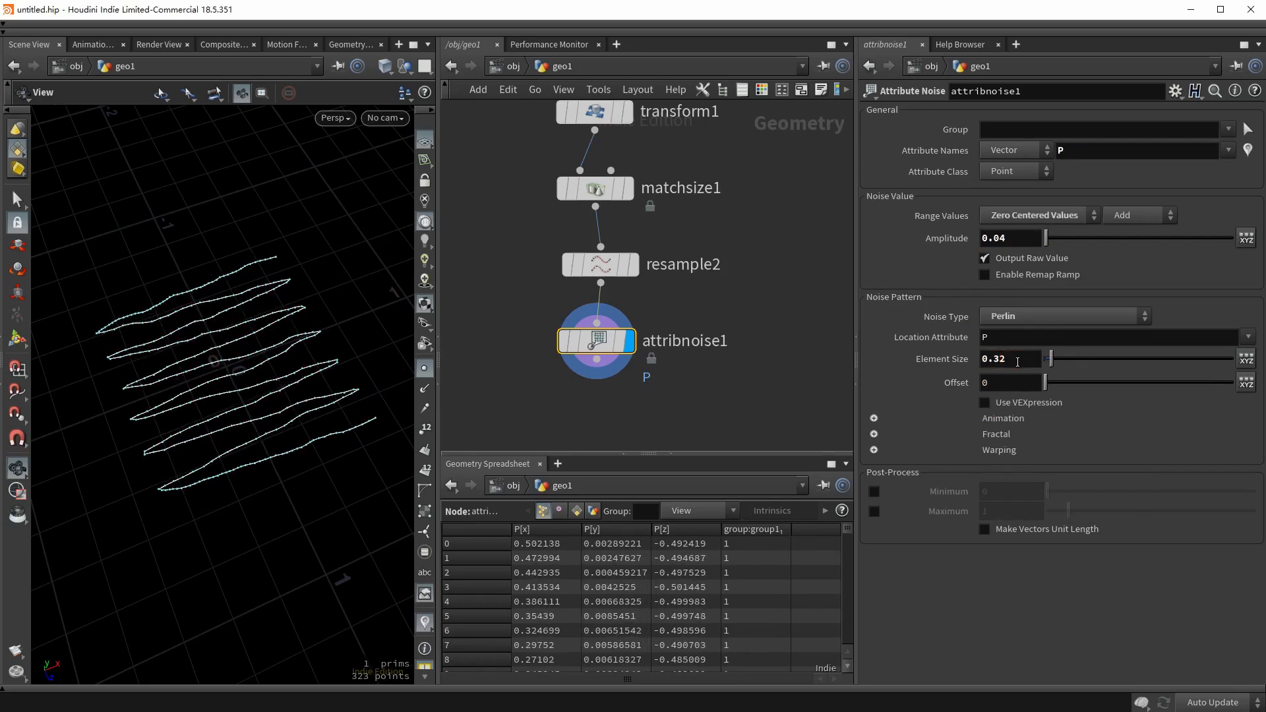
pyautogui.press('Return')
# Add a Transform node after attribnoise1, align it below, and display it.
pyautogui.press('Tab')
pyautogui.write('tran')
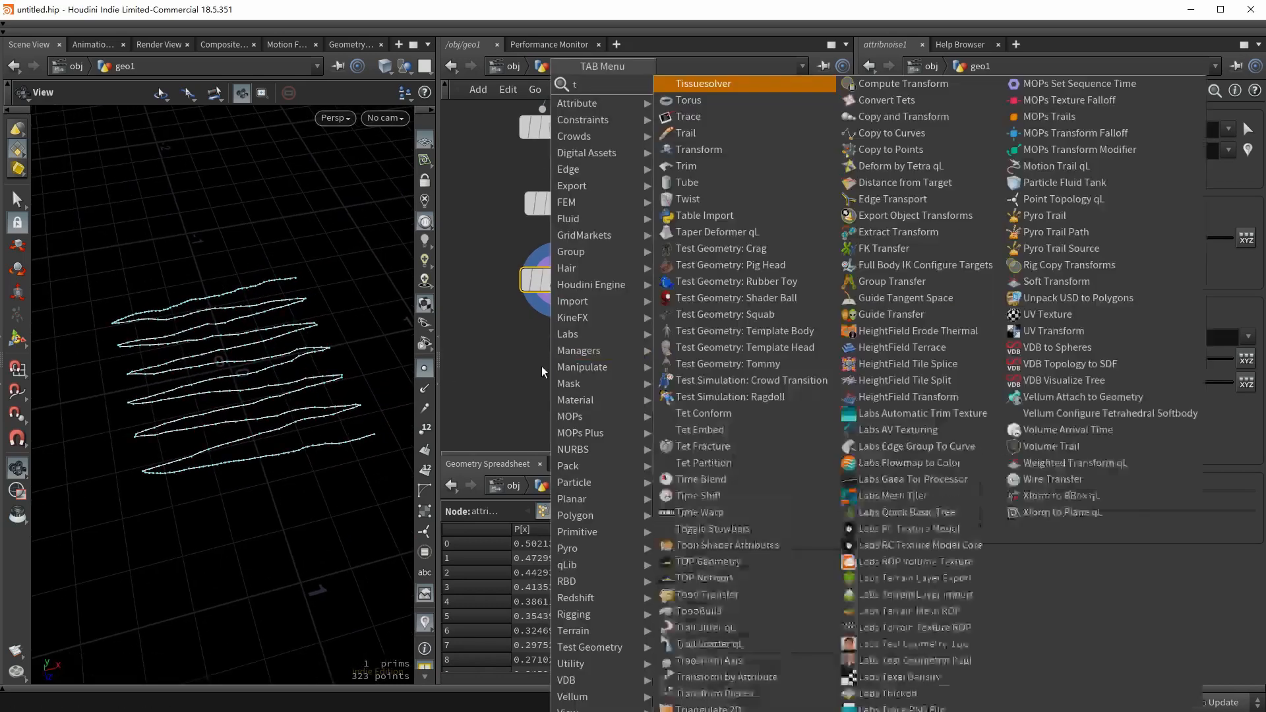
pyautogui.press('Return')
pyautogui.press('Return')
pyautogui.press('r')
pyautogui.click(541, 366)
pyautogui.moveTo(541, 366); pyautogui.dragTo(550, 370)
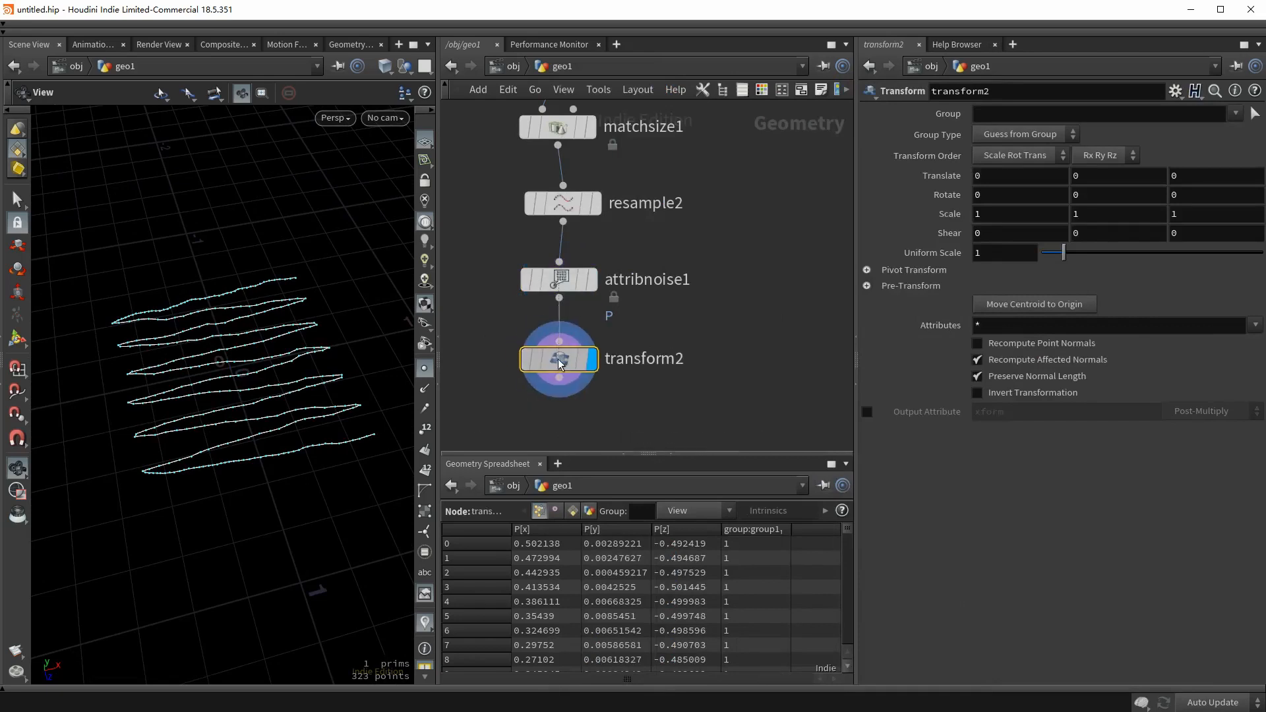
# Raise the zigzag curve by setting the Y translation of transform2 to 0.5.
pyautogui.click(1089, 181)
pyautogui.write('.5')
pyautogui.press('Return')
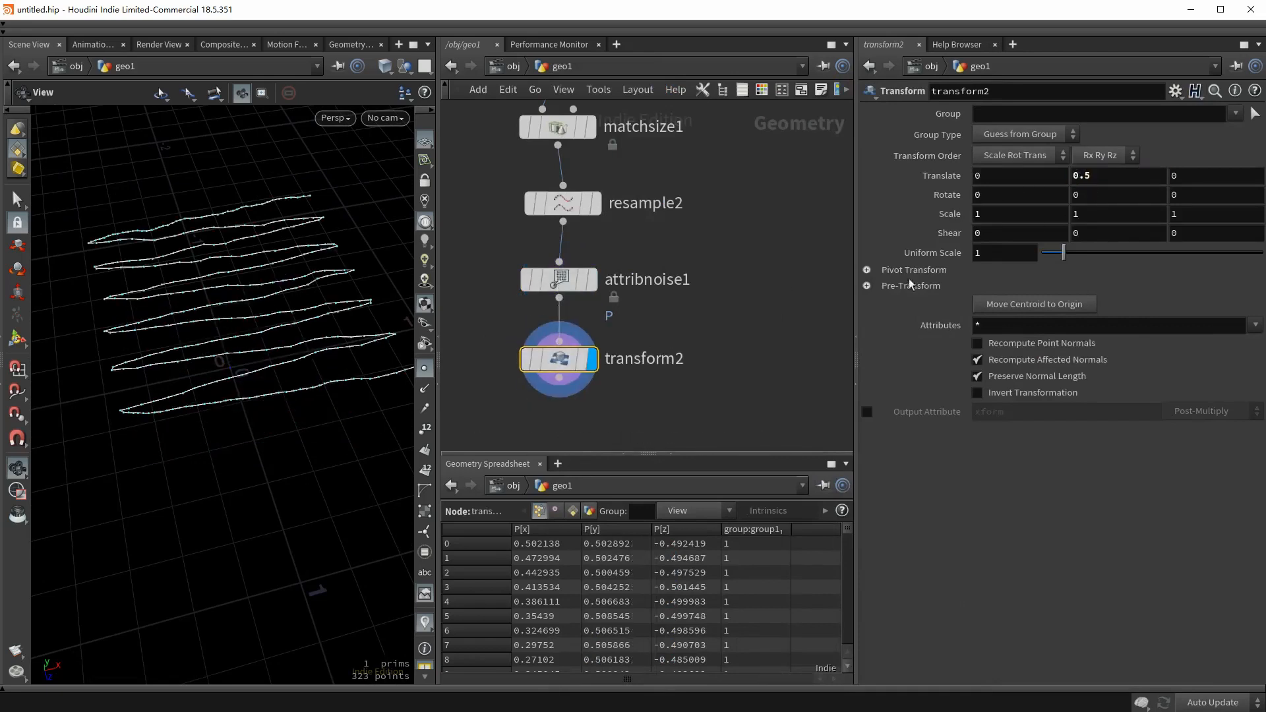
# Template the color1 node to show the chocolate coating beneath the raised zigzag curve.
pyautogui.moveTo(703, 351); pyautogui.dragTo(668, 311, button='middle')
pyautogui.moveTo(291, 370); pyautogui.dragTo(280, 340)
pyautogui.scroll(-4, 266, 367)
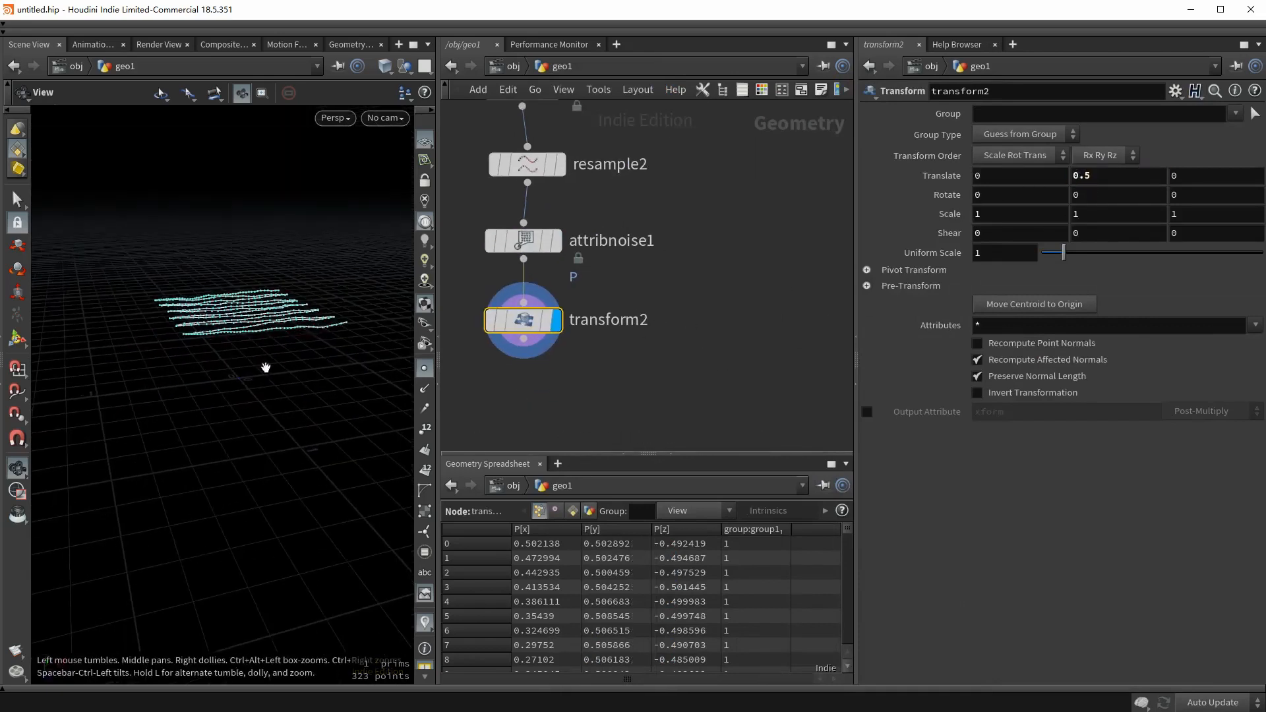
pyautogui.scroll(-4, 508, 358)
pyautogui.click(802, 259)
pyautogui.scroll(5, 277, 406)
pyautogui.moveTo(278, 406); pyautogui.dragTo(254, 369)
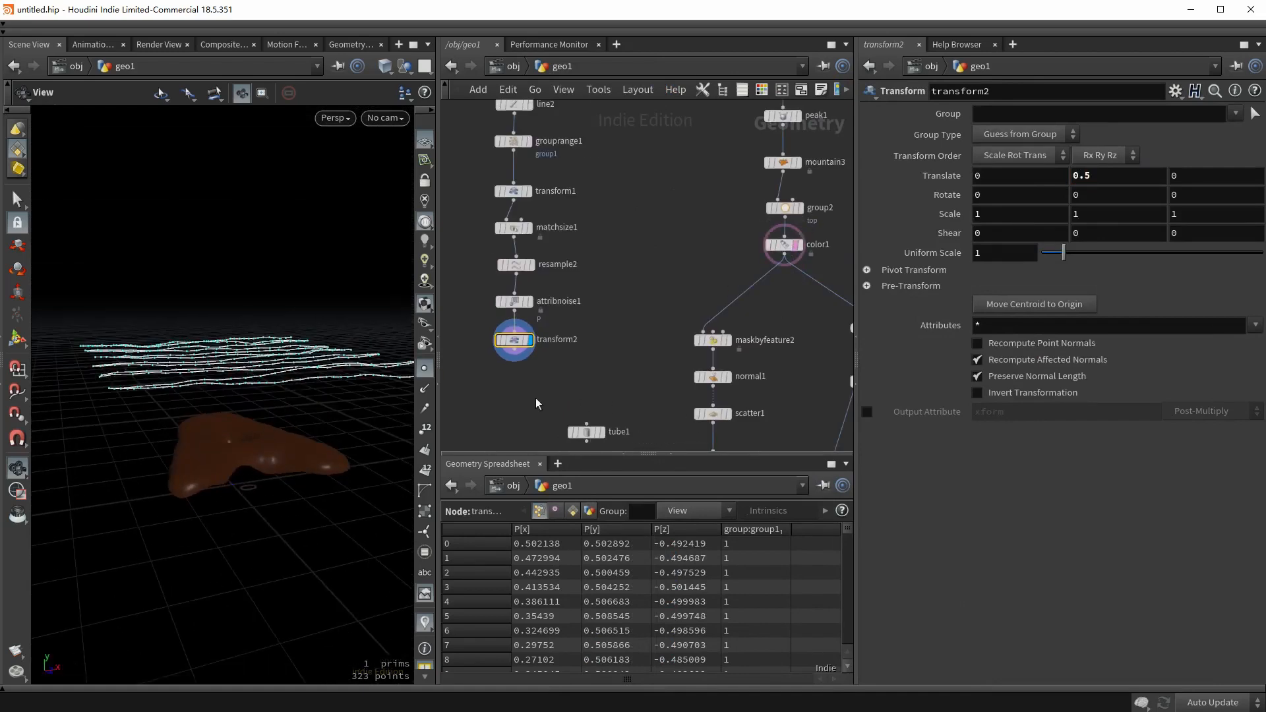
# Add and display a Ray node after transform2, with color1 wired into its second input as the collision surface.
pyautogui.moveTo(517, 376); pyautogui.dragTo(532, 323, button='middle')
pyautogui.press('Tab')
pyautogui.write('ray')
pyautogui.press('Return')
pyautogui.click(527, 345)
pyautogui.click(540, 330)
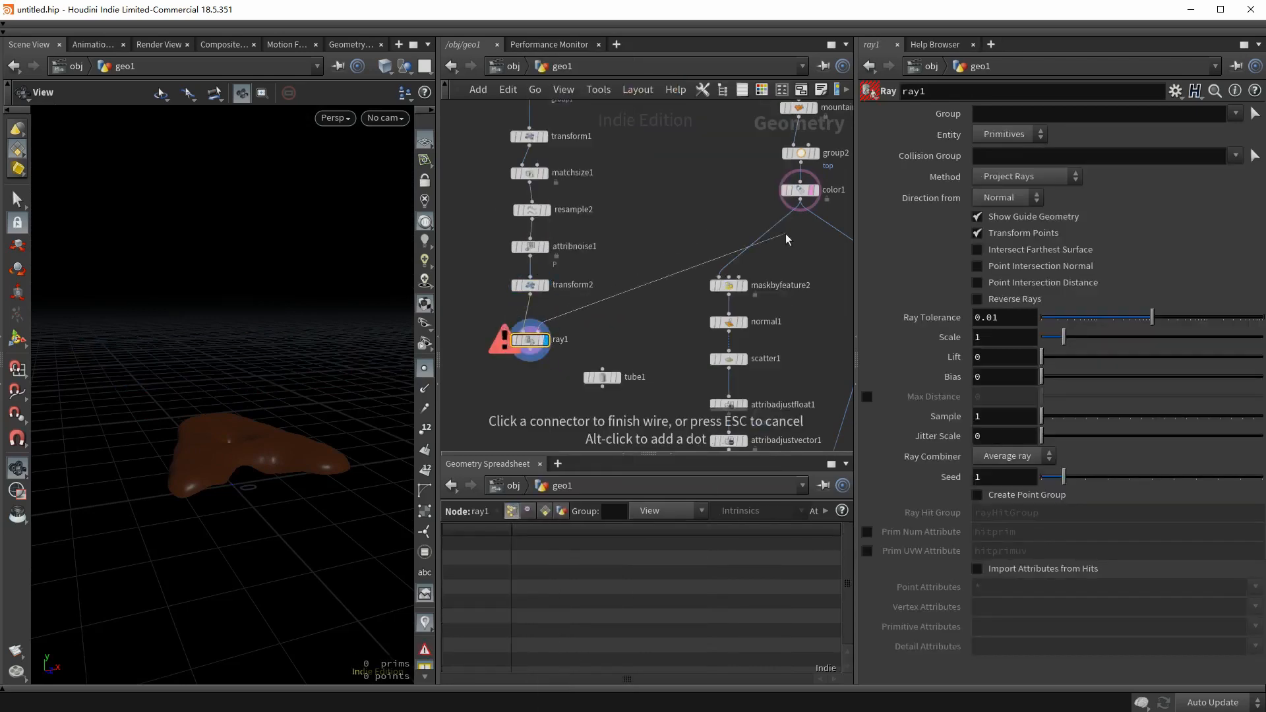
pyautogui.click(798, 204)
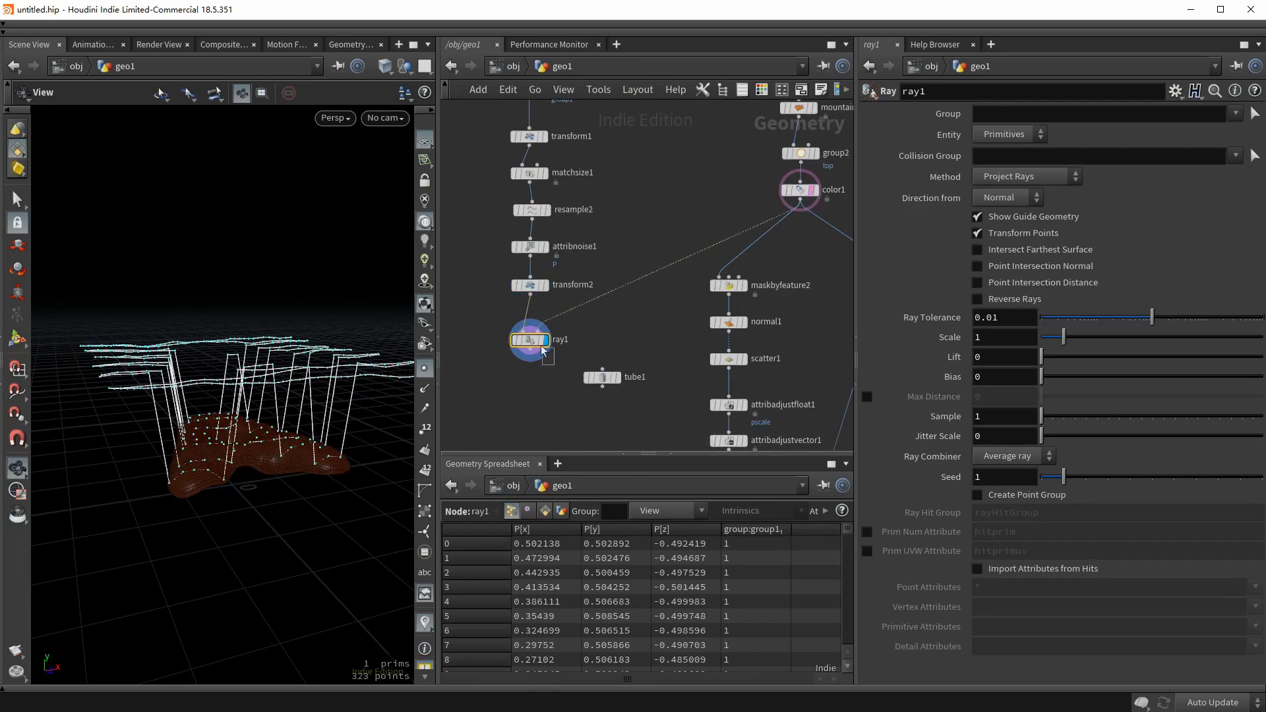
# Set ray1's direction to Vector, delete its direction channels, and enter a Y ray direction of -1.
pyautogui.moveTo(294, 402); pyautogui.dragTo(292, 423)
pyautogui.click(992, 199)
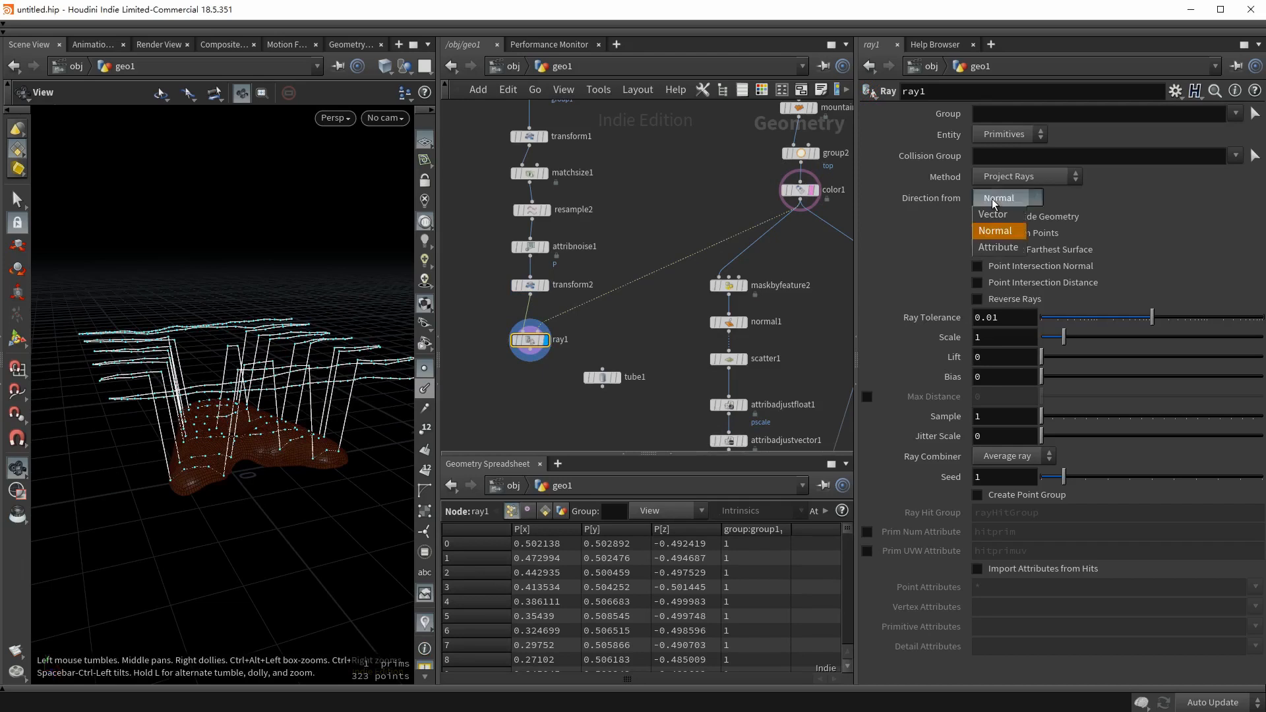
pyautogui.click(998, 219)
pyautogui.rightClick(936, 220)
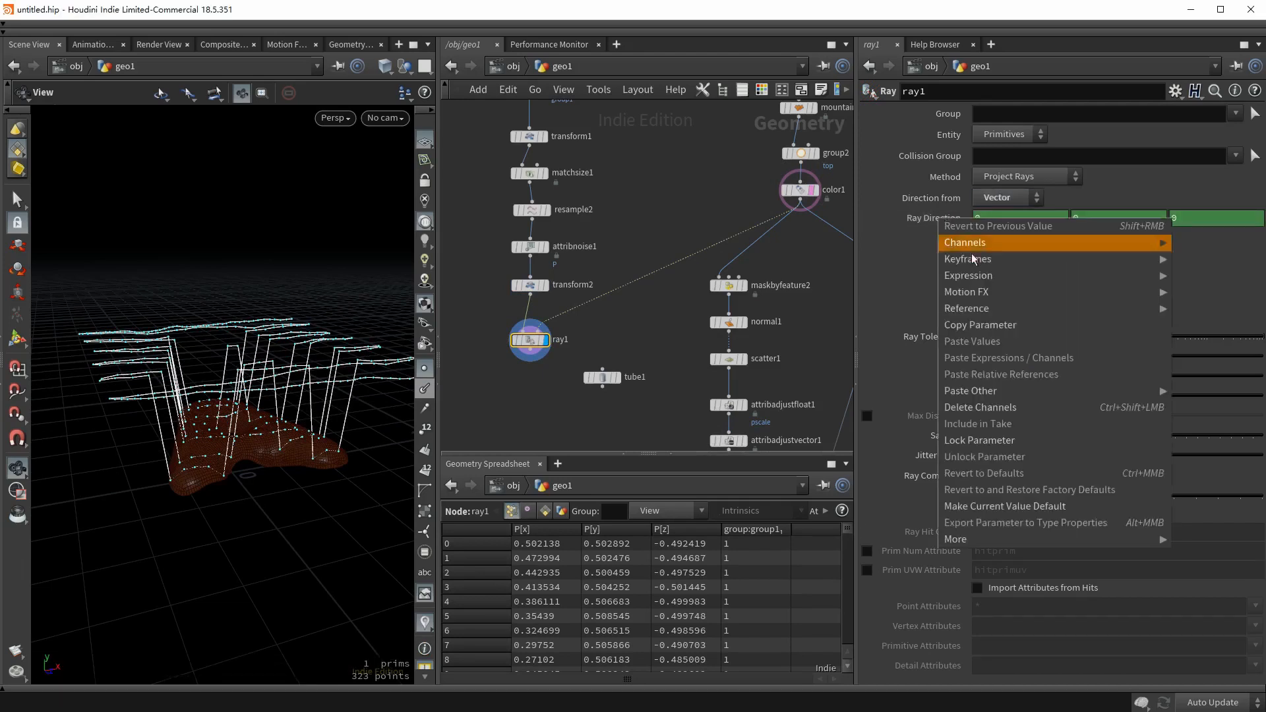
pyautogui.click(964, 407)
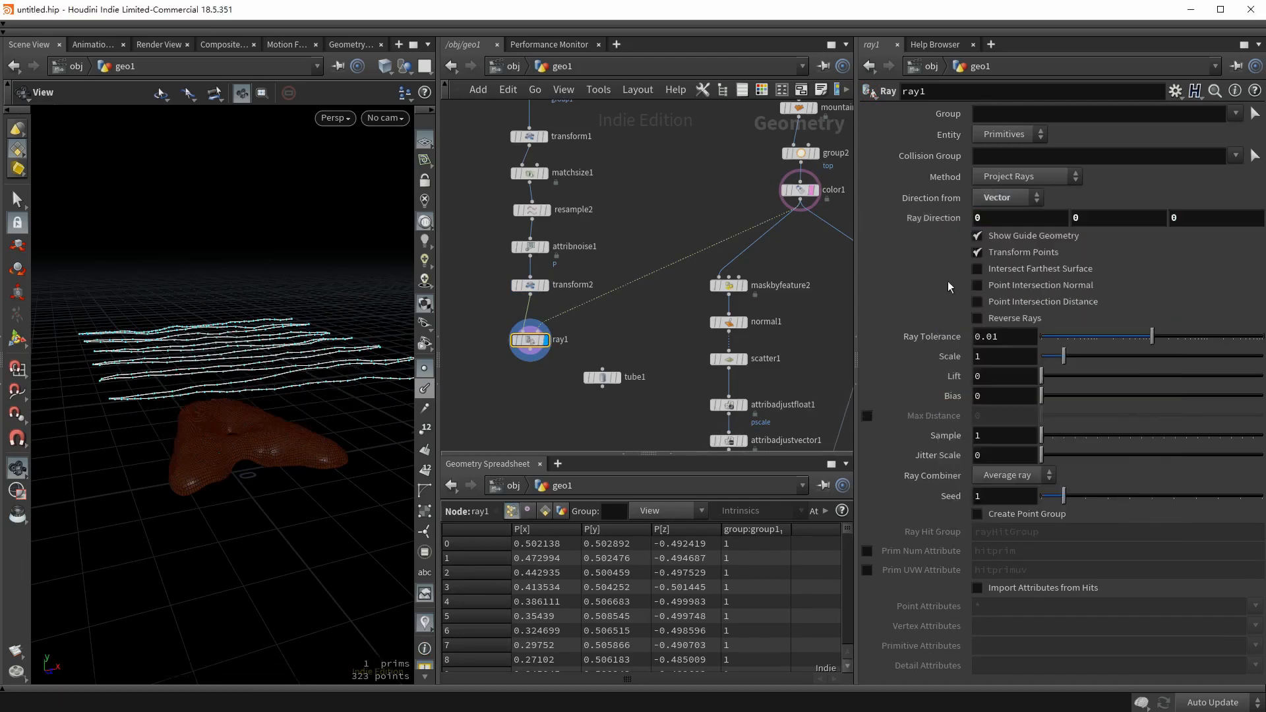
pyautogui.click(1085, 219)
pyautogui.write('-1')
pyautogui.press('Return')
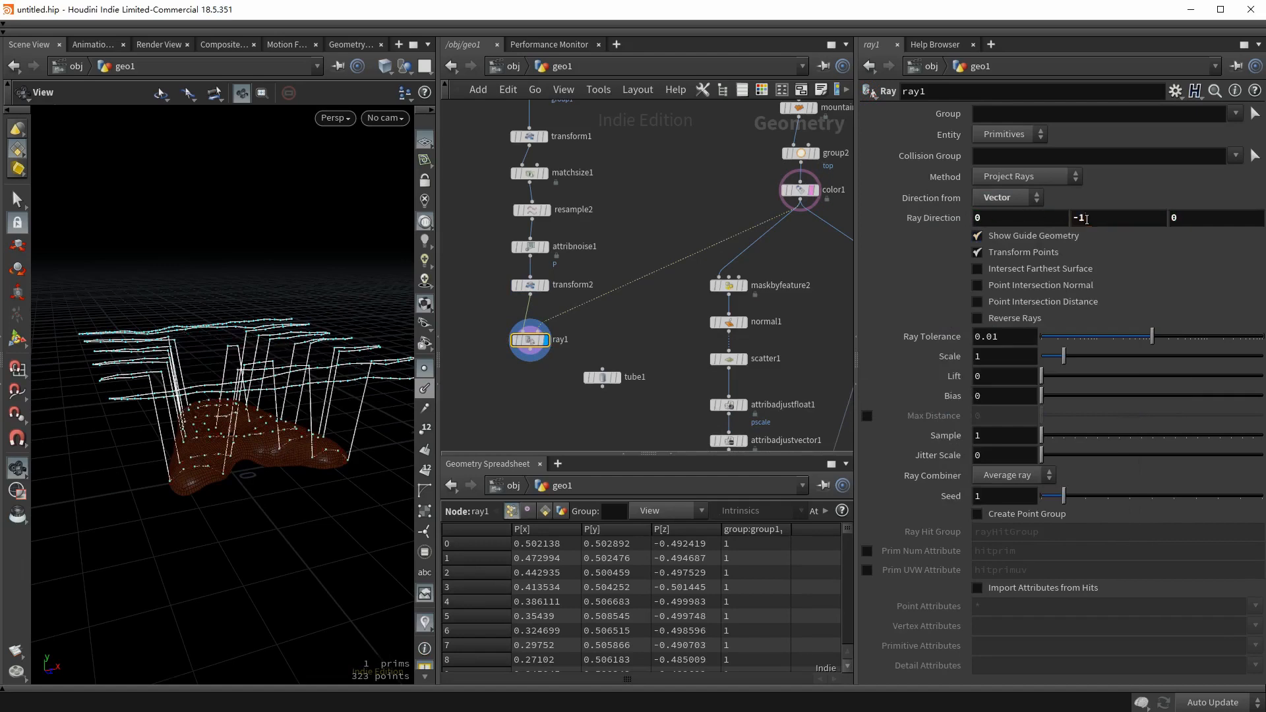
# Enable Create Point Group on ray1 and check the rayHitGroup column in the Geometry Spreadsheet.
pyautogui.moveTo(226, 438); pyautogui.dragTo(238, 330)
pyautogui.moveTo(232, 452); pyautogui.dragTo(356, 496)
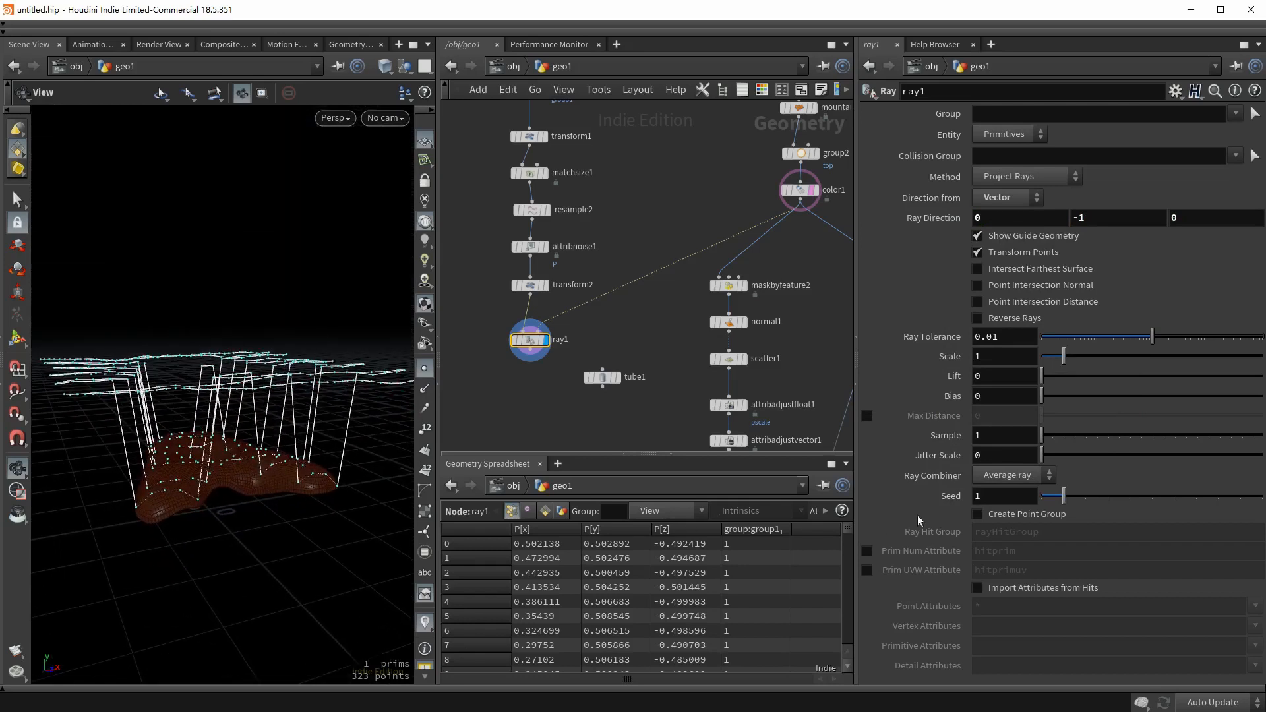
pyautogui.click(977, 515)
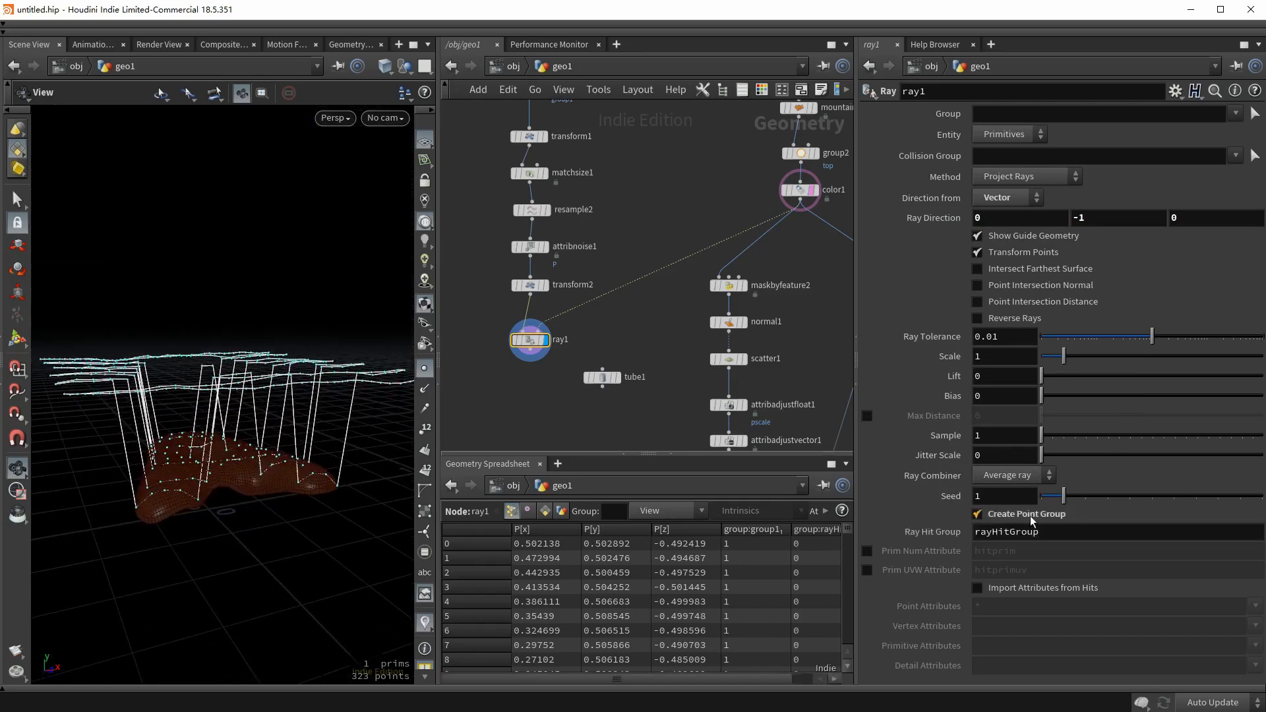
pyautogui.moveTo(698, 679); pyautogui.dragTo(753, 679)
pyautogui.moveTo(337, 516); pyautogui.dragTo(172, 488)
# Add a Blast node after ray1 and display it.
pyautogui.moveTo(529, 429); pyautogui.dragTo(542, 371, button='middle')
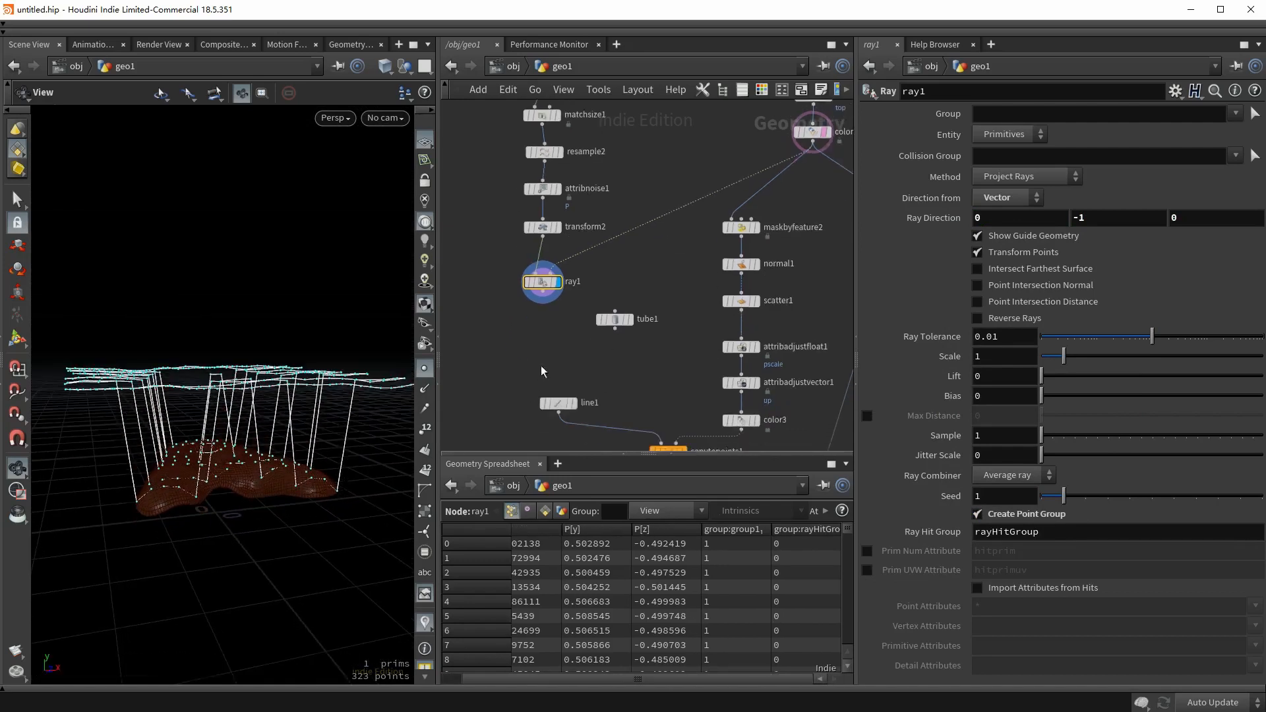
pyautogui.click(541, 294)
pyautogui.press('Tab')
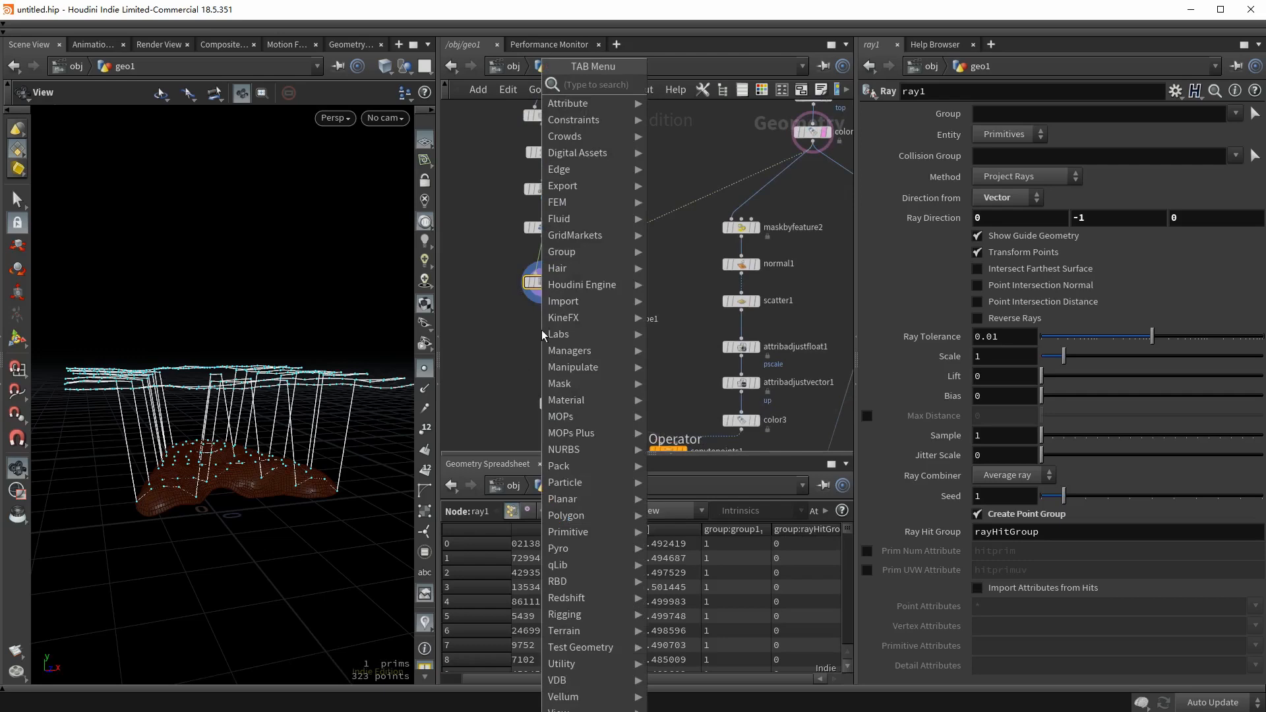
pyautogui.write('bla')
pyautogui.press('Return')
pyautogui.click(542, 328)
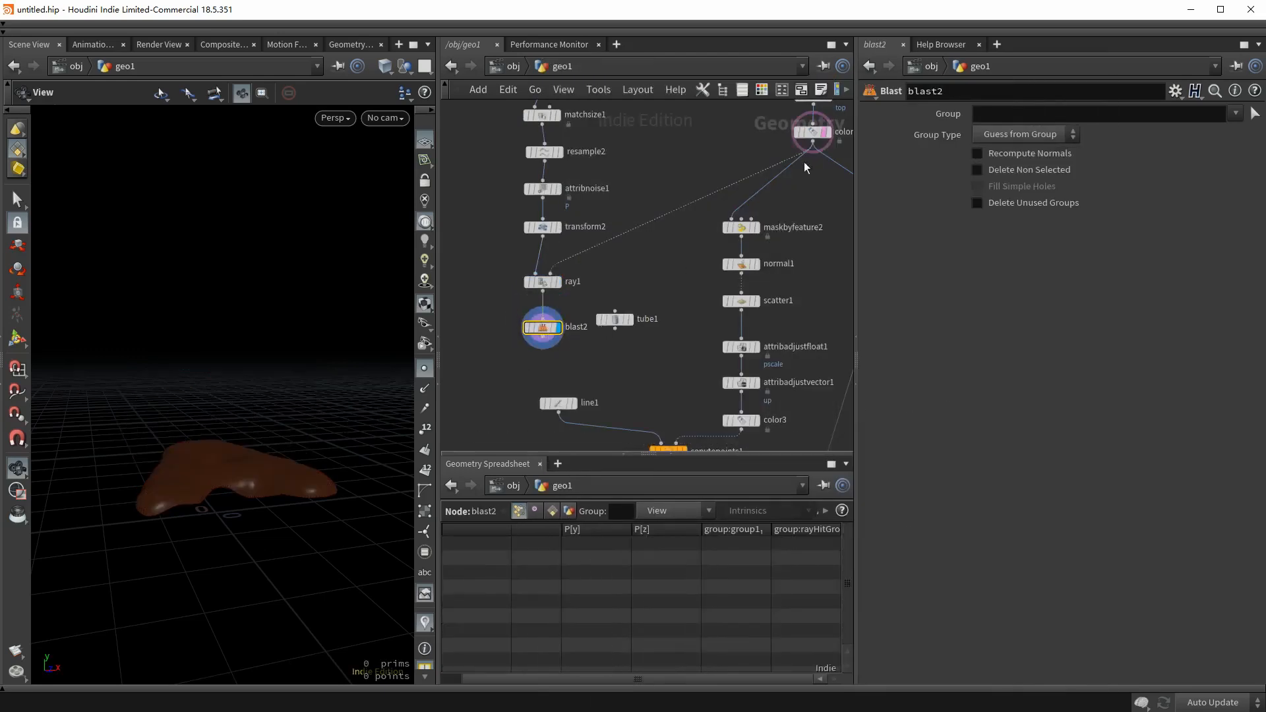
# Set the Blast group to rayHitGroup and enable Delete Non Selected to keep only the projected points.
pyautogui.click(1235, 113)
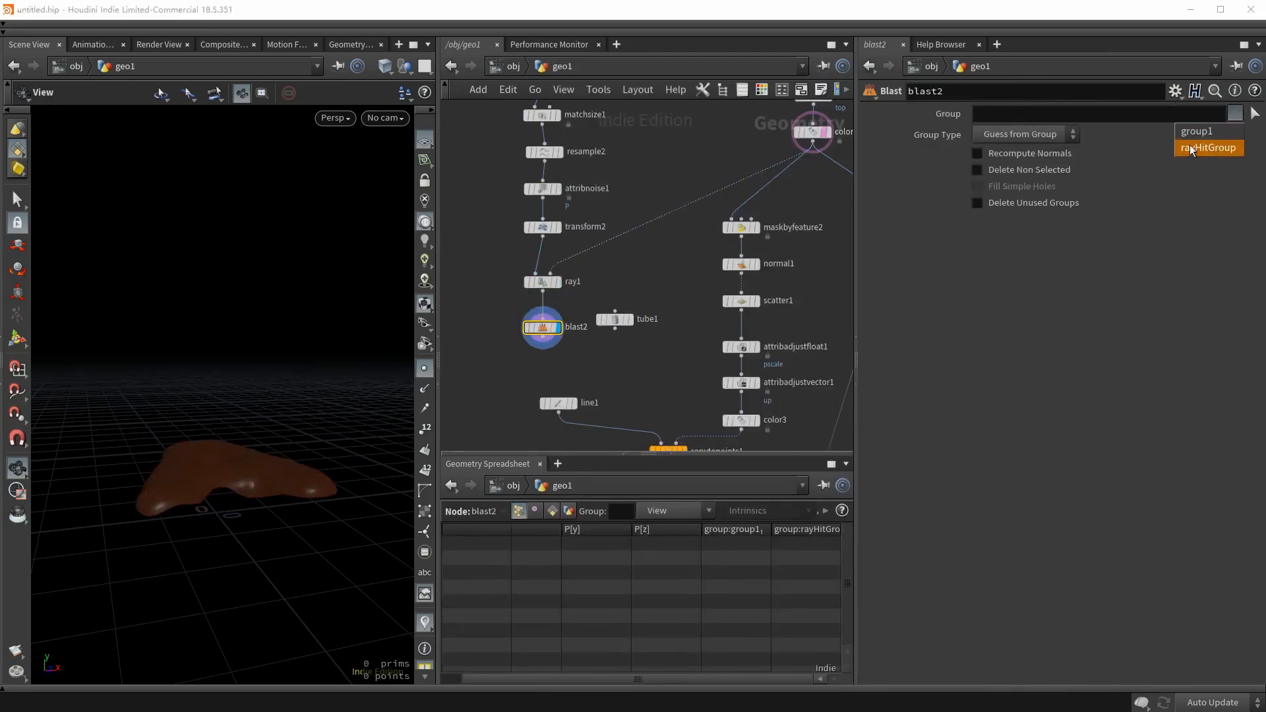
pyautogui.click(1202, 141)
pyautogui.moveTo(226, 444); pyautogui.dragTo(277, 435)
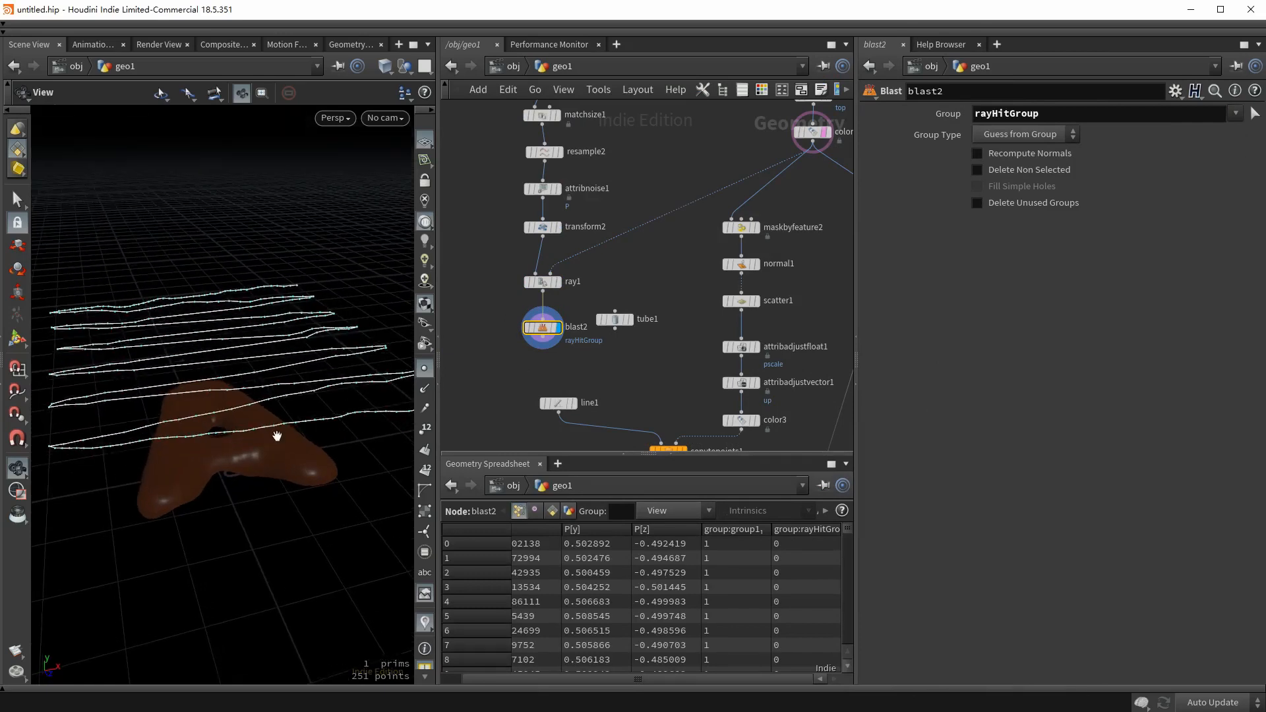
pyautogui.click(978, 169)
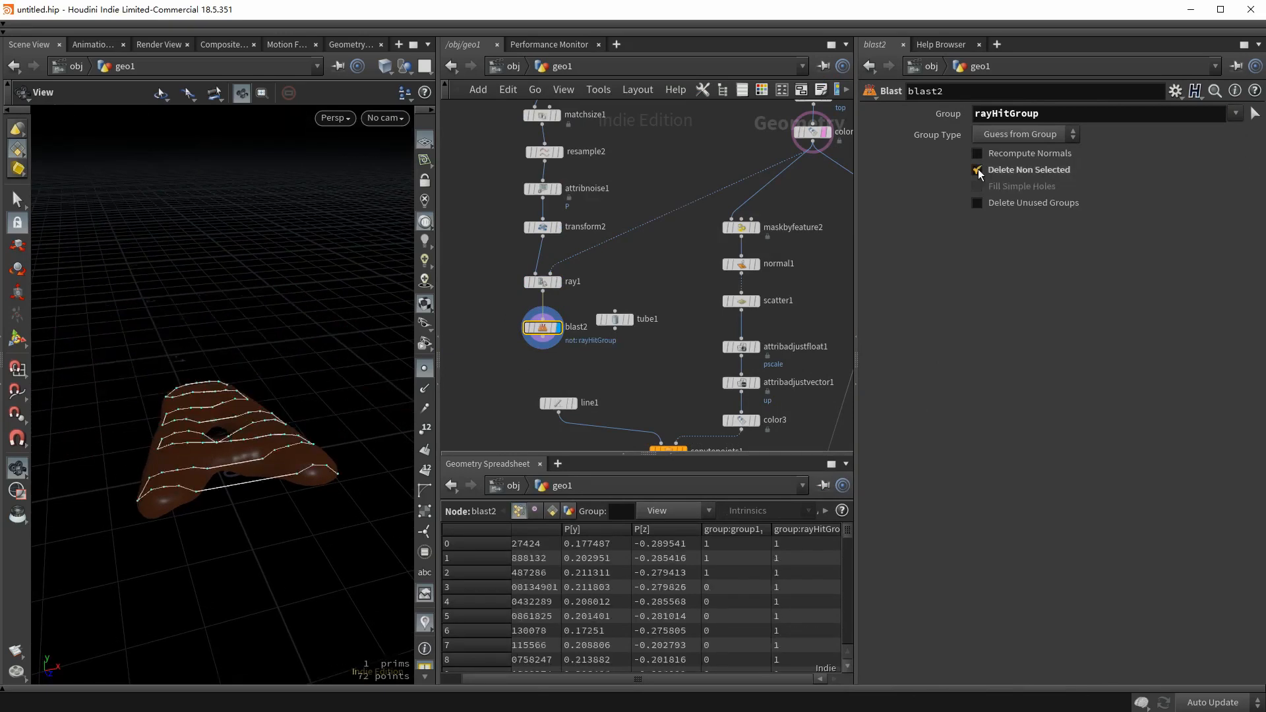
# Select the zigzag curve's node chain down to blast2 and lay it out neatly.
pyautogui.scroll(-3, 576, 369)
pyautogui.moveTo(525, 372); pyautogui.dragTo(498, 212)
pyautogui.press('l')
pyautogui.scroll(3, 501, 414)
pyautogui.moveTo(501, 414); pyautogui.dragTo(512, 354, button='middle')
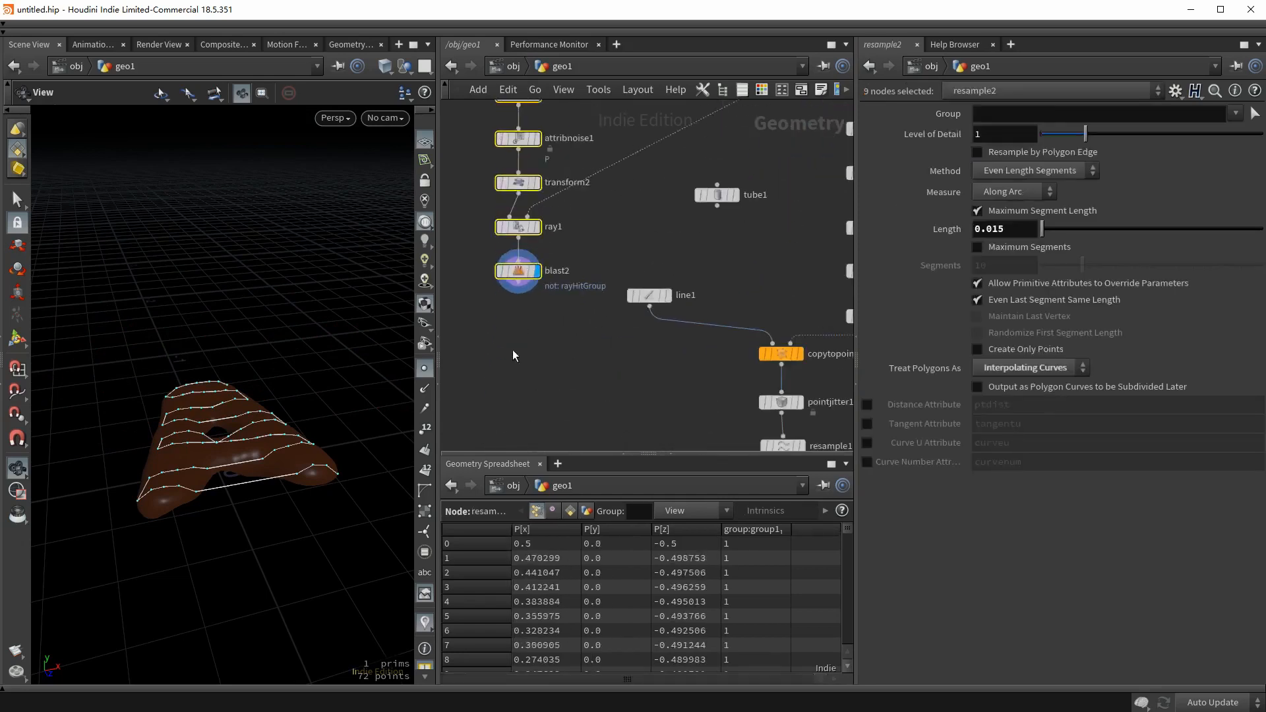
# Add a Resample node after blast2 and display it.
pyautogui.click(513, 353)
pyautogui.click(526, 284)
pyautogui.click(522, 334)
pyautogui.write('resample')
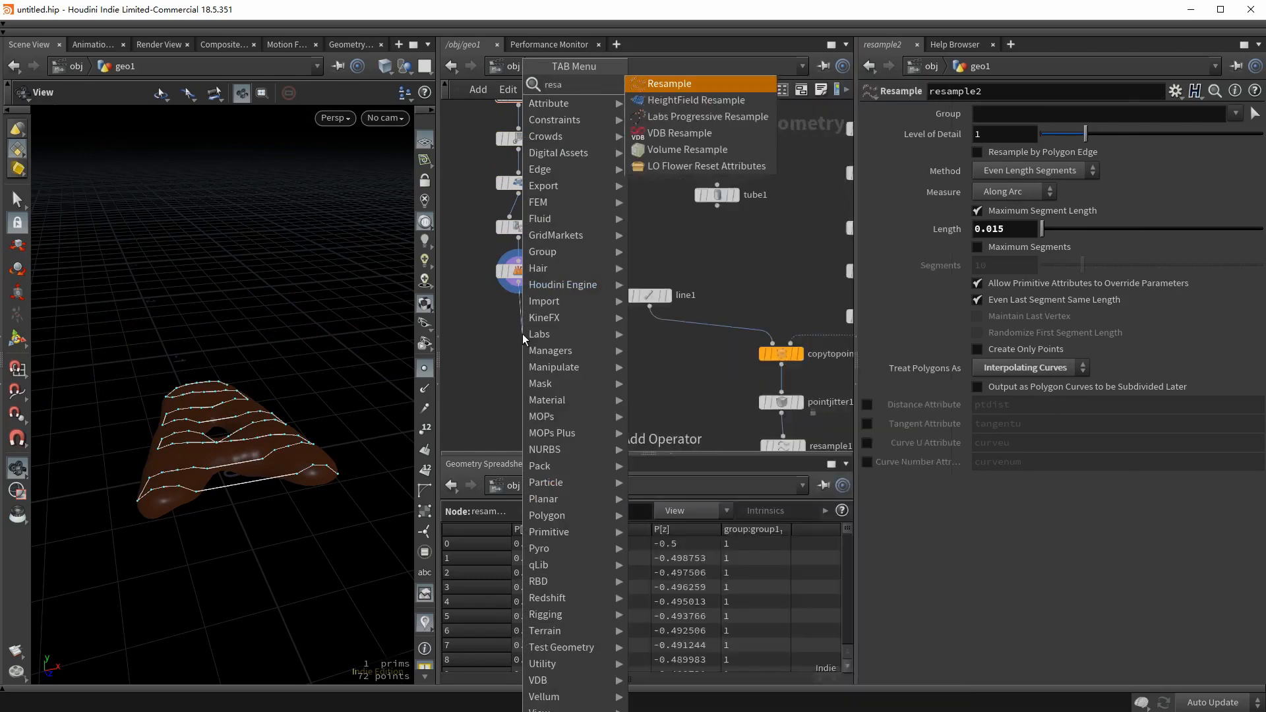
pyautogui.press('Return')
pyautogui.click(523, 334)
# Set resample3's length to 0.02 and treat polygons as Subdivision Curves to smooth the projected line.
pyautogui.write('0')
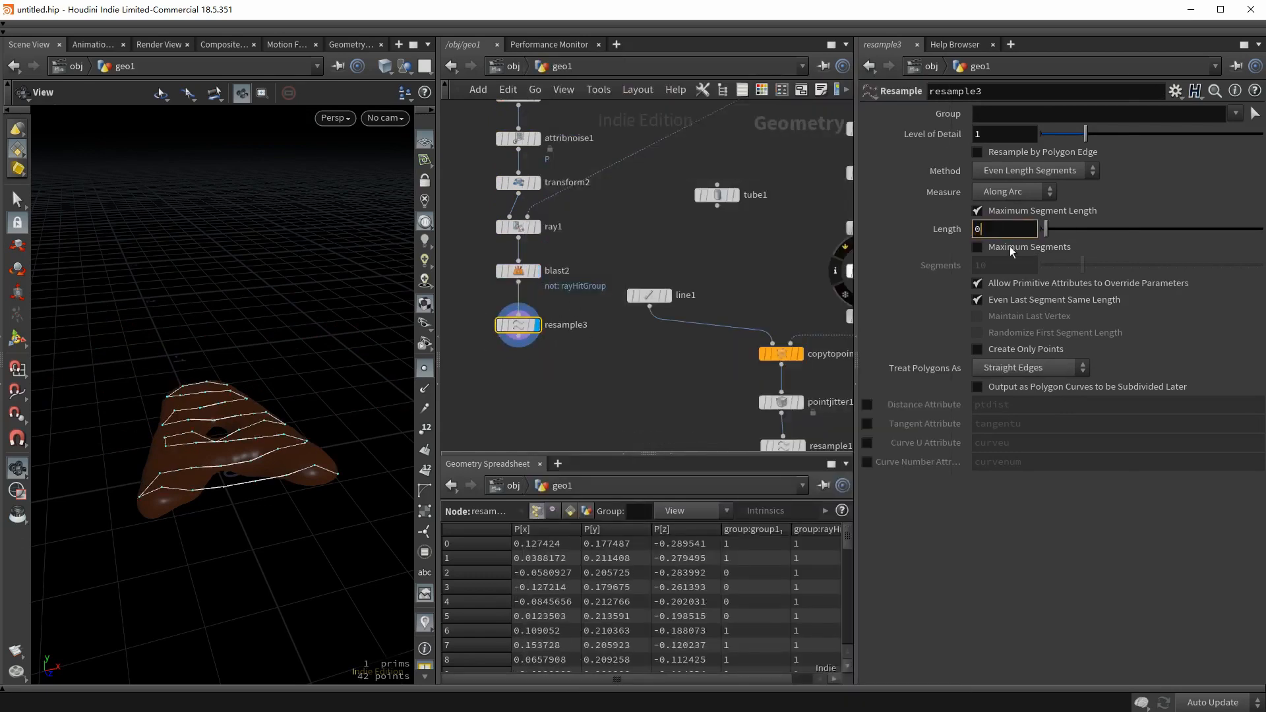
pyautogui.write('.02')
pyautogui.press('Return')
pyautogui.click(1003, 367)
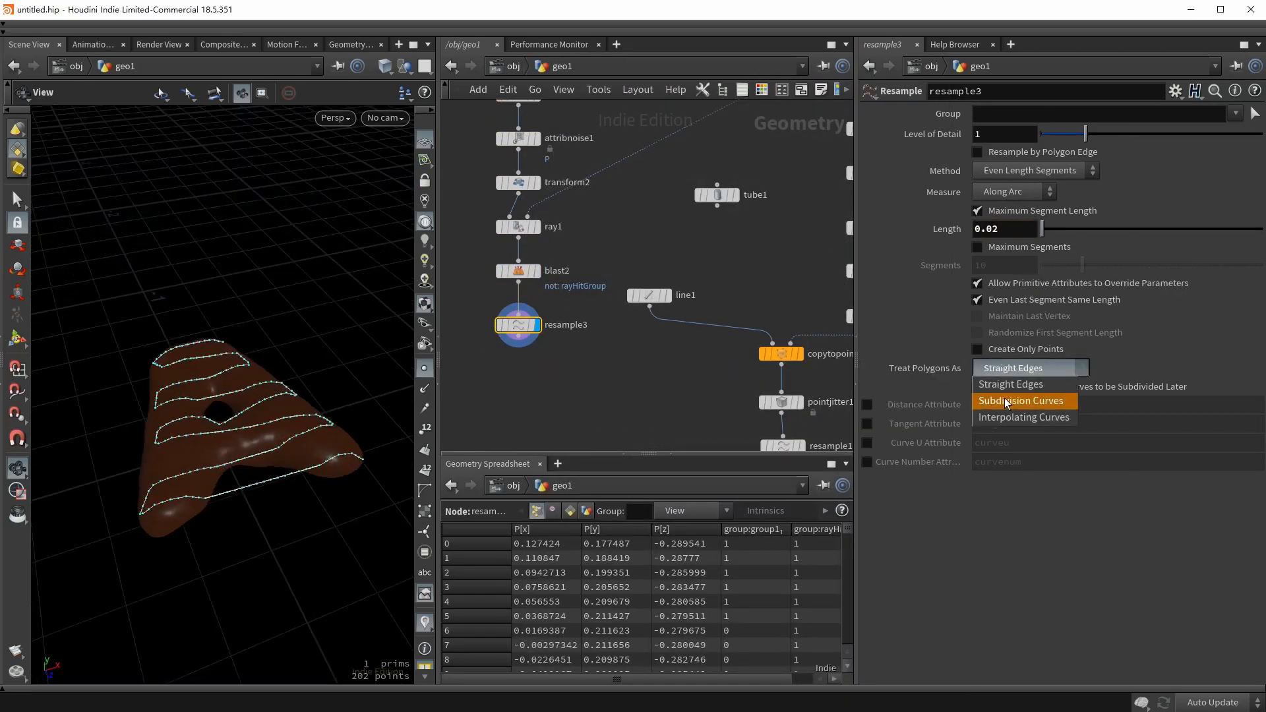
pyautogui.click(1007, 403)
pyautogui.hotkey('space', 'g')
pyautogui.moveTo(237, 446); pyautogui.dragTo(194, 404)
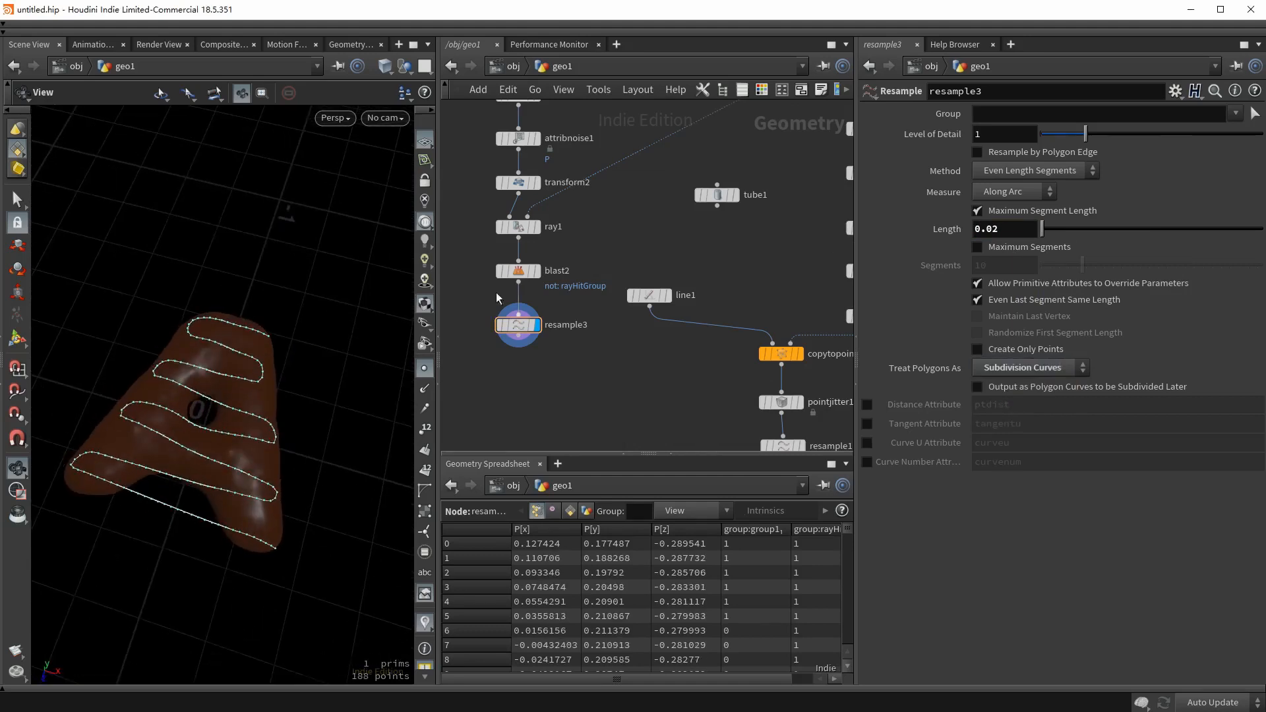
# Paste a copy of transform2 after resample3, wire it in, and display it.
pyautogui.click(518, 182)
pyautogui.hotkey('ctrl', 'c')
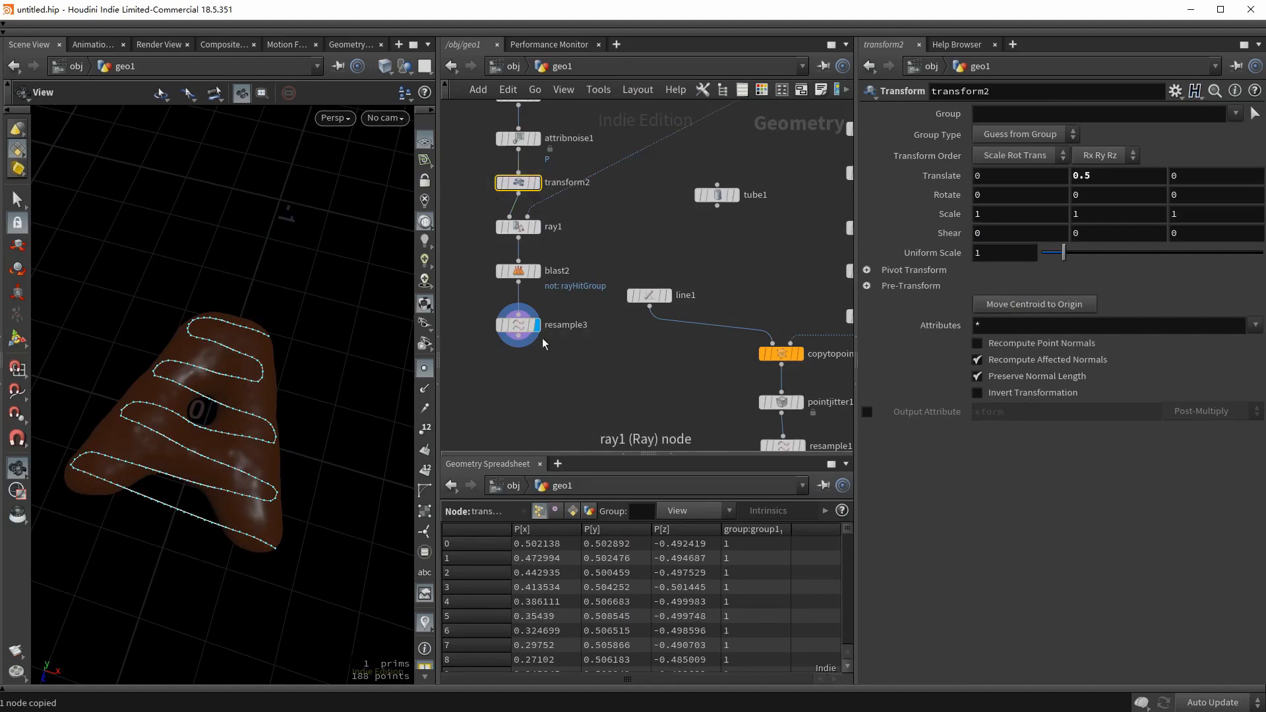
pyautogui.hotkey('ctrl', 'v')
pyautogui.moveTo(542, 299); pyautogui.dragTo(538, 338)
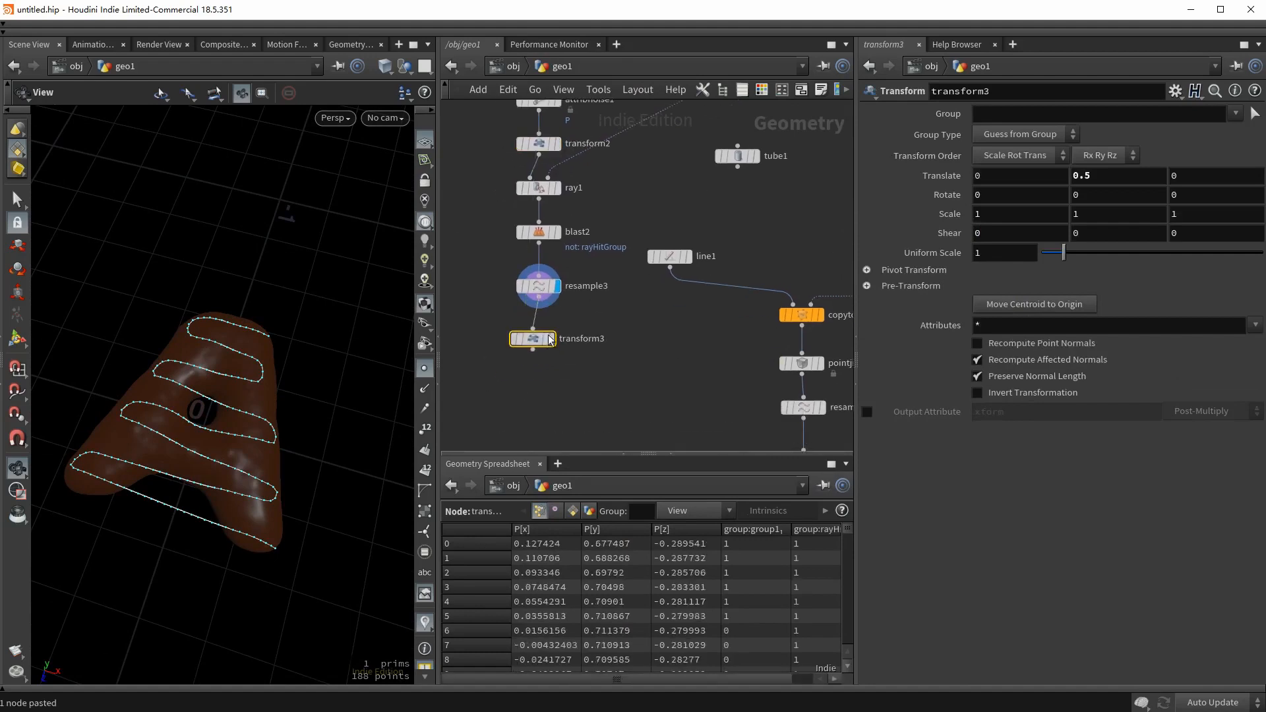
pyautogui.click(557, 339)
# Paste a copy of ray1 below transform3, wire transform3 into its first input, and display it.
pyautogui.click(536, 189)
pyautogui.hotkey('ctrl', 'c')
pyautogui.moveTo(473, 374); pyautogui.dragTo(476, 296, button='middle')
pyautogui.hotkey('ctrl', 'v')
pyautogui.click(541, 272)
pyautogui.click(534, 338)
pyautogui.click(563, 350)
pyautogui.moveTo(544, 351); pyautogui.dragTo(548, 326)
# Set the Lift of ray2 to -0.0025.
pyautogui.moveTo(228, 401); pyautogui.dragTo(136, 519)
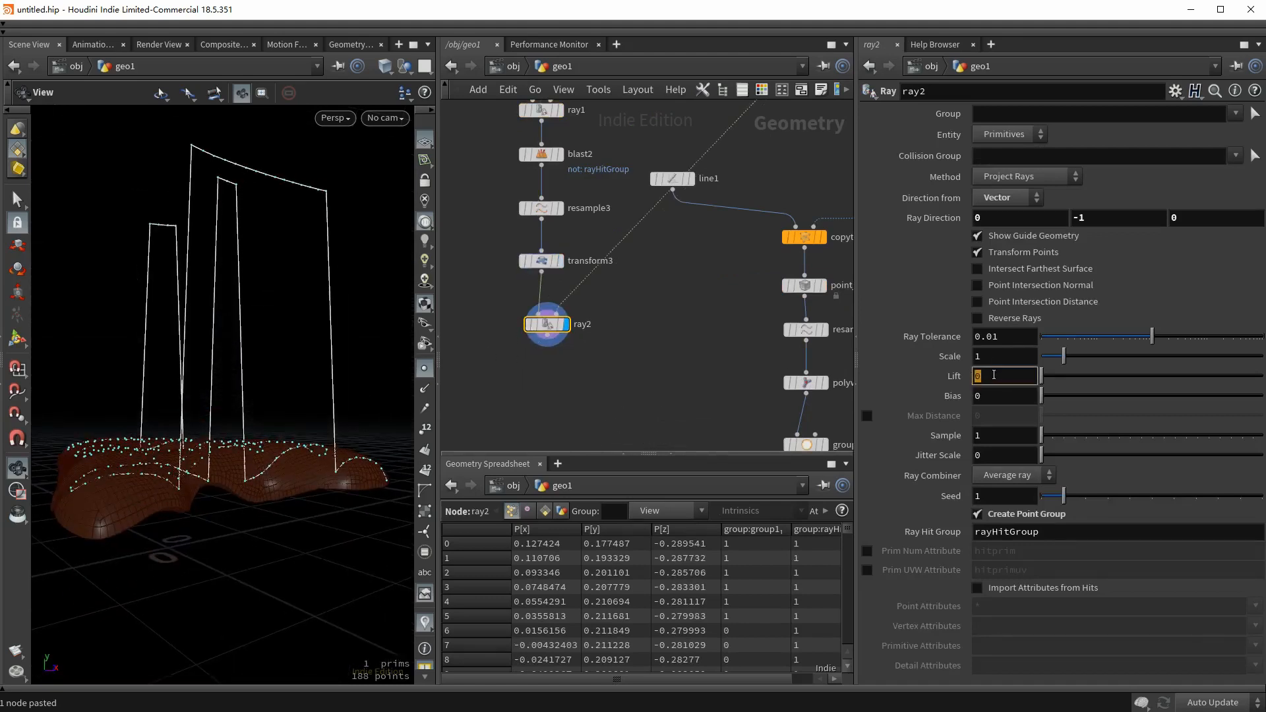
pyautogui.write('5')
pyautogui.press('Return')
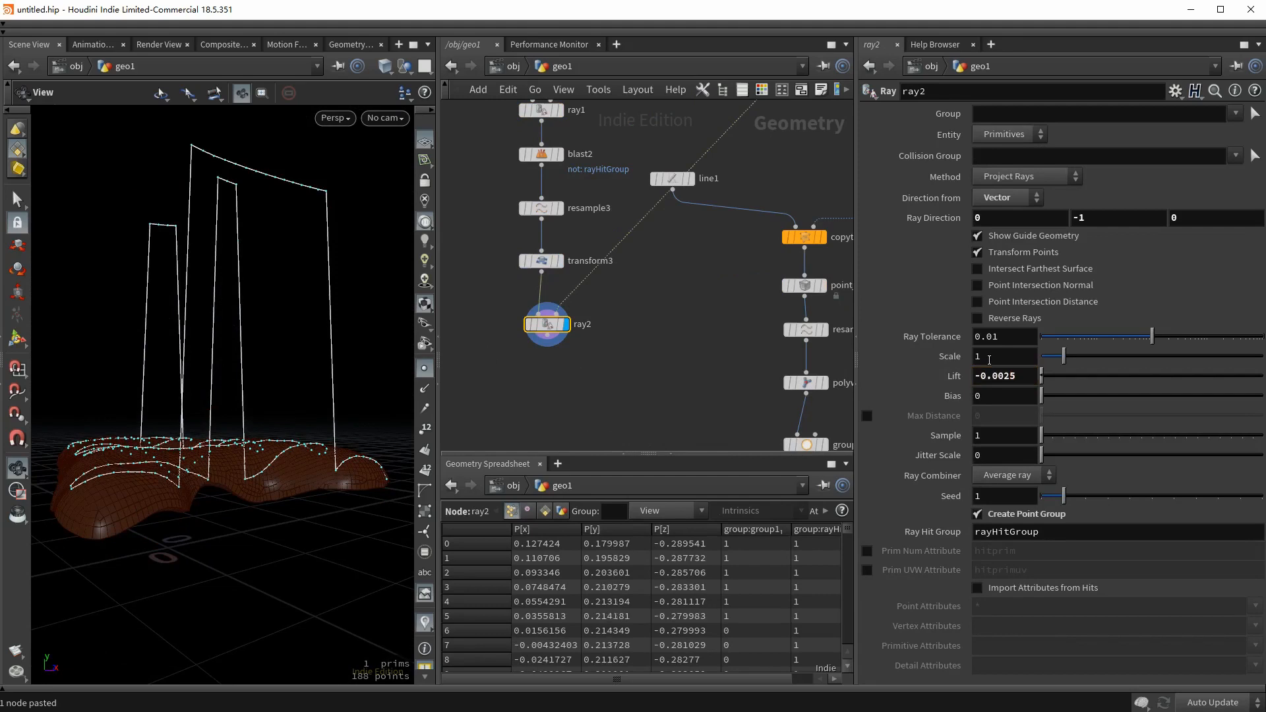
# Add a displayed Blast node after ray2 that deletes everything outside rayHitGroup.
pyautogui.moveTo(63, 486); pyautogui.dragTo(126, 480, button='right')
pyautogui.moveTo(126, 480); pyautogui.dragTo(101, 446)
pyautogui.moveTo(257, 443); pyautogui.dragTo(218, 432)
pyautogui.moveTo(182, 203); pyautogui.dragTo(369, 310)
pyautogui.press('Tab')
pyautogui.write('blast')
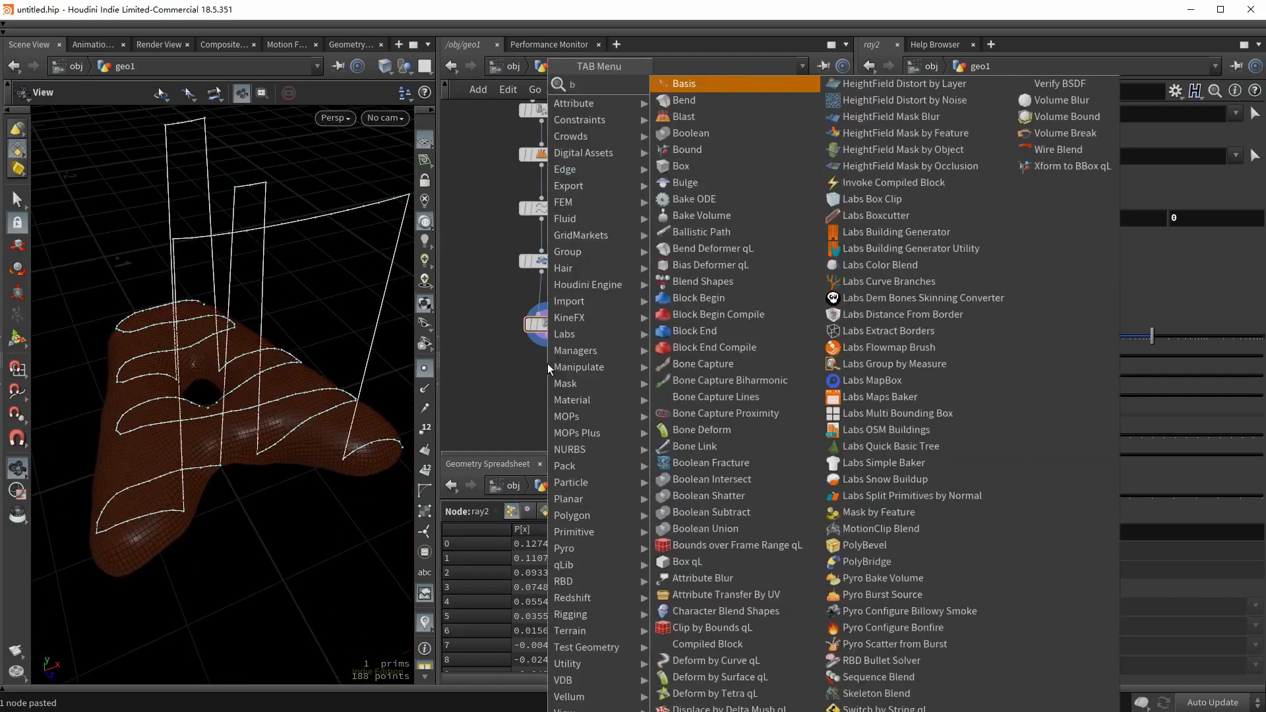
pyautogui.press('Return')
pyautogui.click(1237, 114)
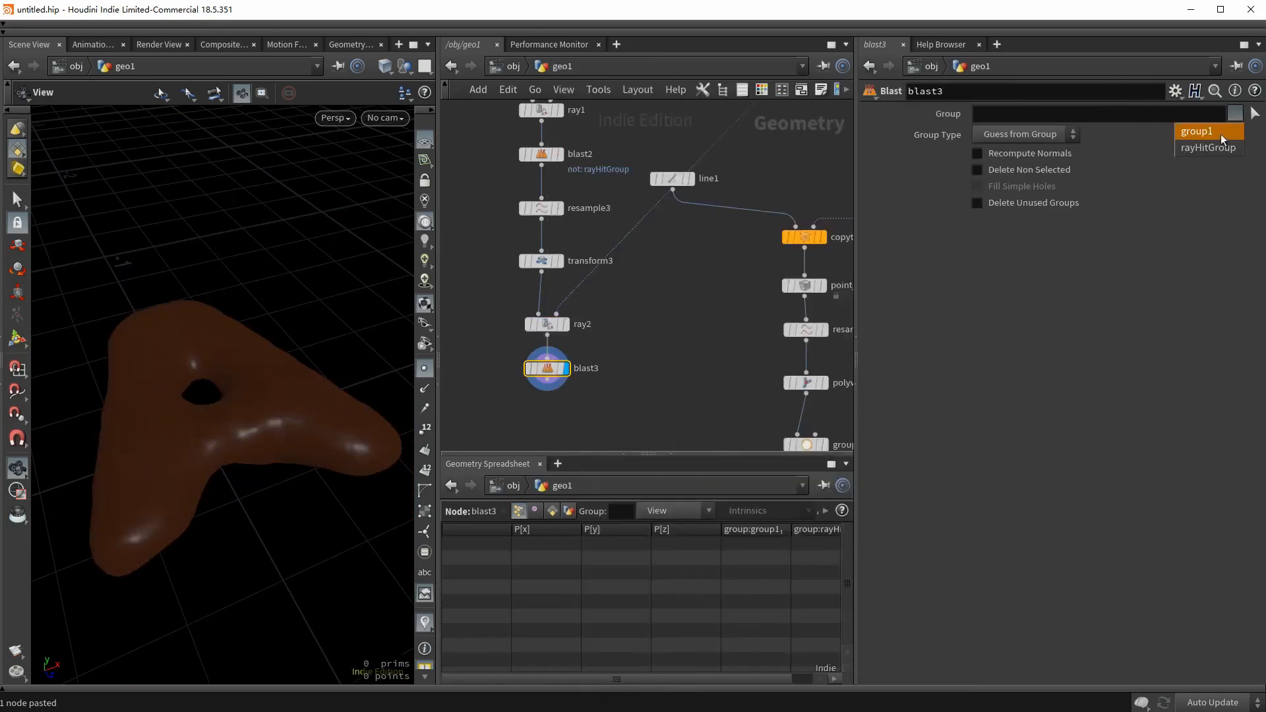
pyautogui.click(1213, 149)
pyautogui.click(1062, 170)
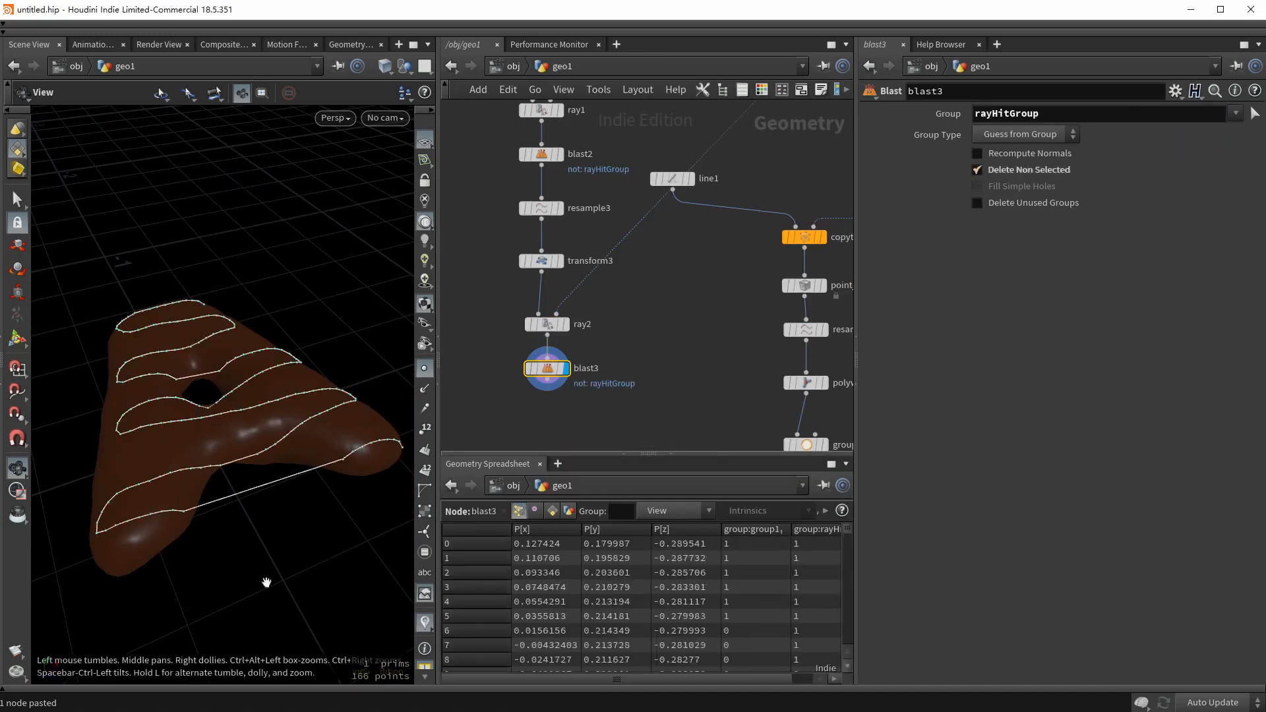
pyautogui.moveTo(228, 491); pyautogui.dragTo(237, 497)
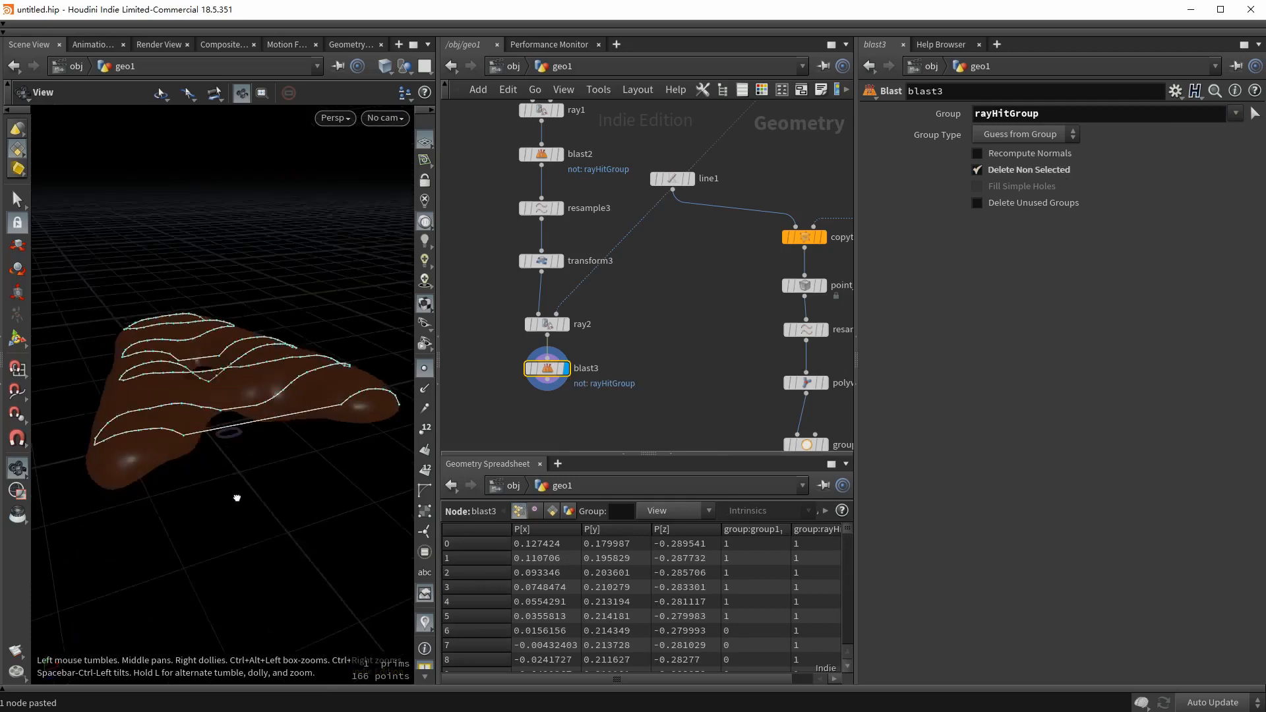
pyautogui.moveTo(238, 422)
pyautogui.mouseDown()
pyautogui.moveTo(240, 480)
pyautogui.moveTo(251, 409)
pyautogui.mouseUp()
# Move blast3 aside and branch a displayed Group Promote node from ray2.
pyautogui.moveTo(588, 377); pyautogui.dragTo(598, 326, button='middle')
pyautogui.moveTo(557, 317); pyautogui.dragTo(476, 356)
pyautogui.click(557, 284)
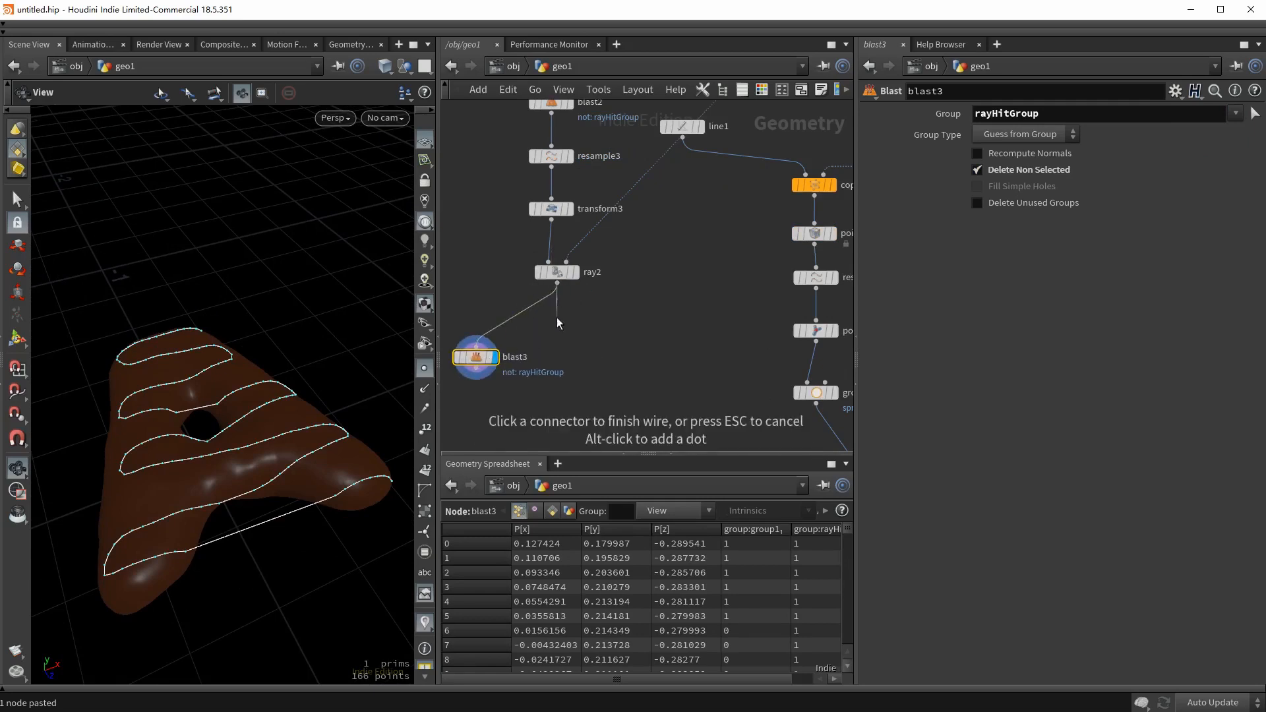
pyautogui.press('Tab')
pyautogui.write('grouppr')
pyautogui.press('Return')
pyautogui.click(555, 329)
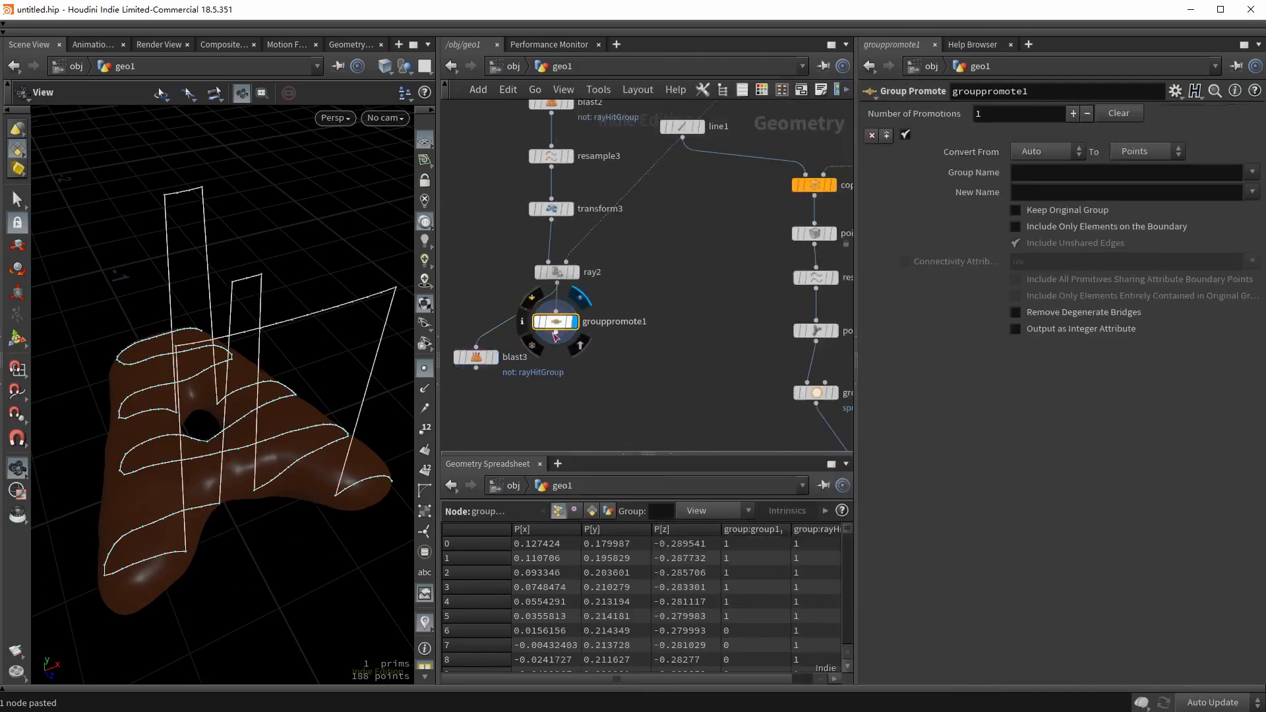
# Promote rayHitGroup to Edges in grouppromote1, including only elements entirely contained in the original group.
pyautogui.click(1252, 173)
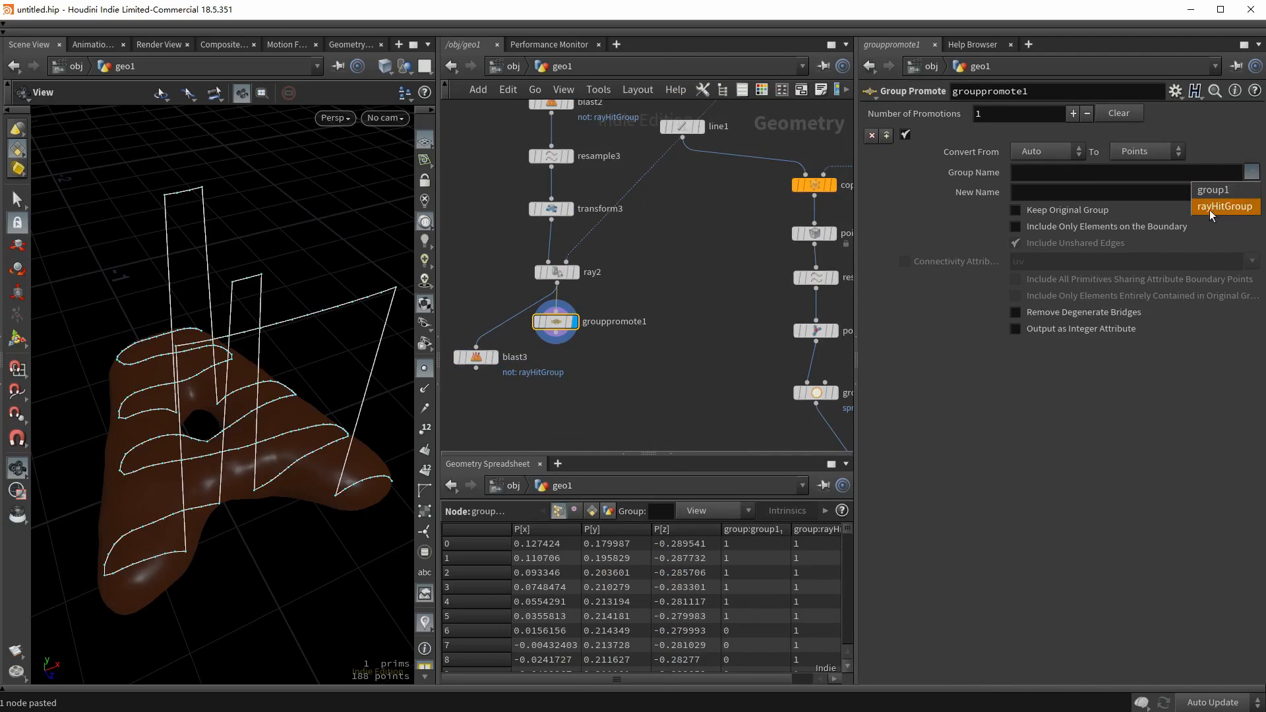
pyautogui.click(1217, 207)
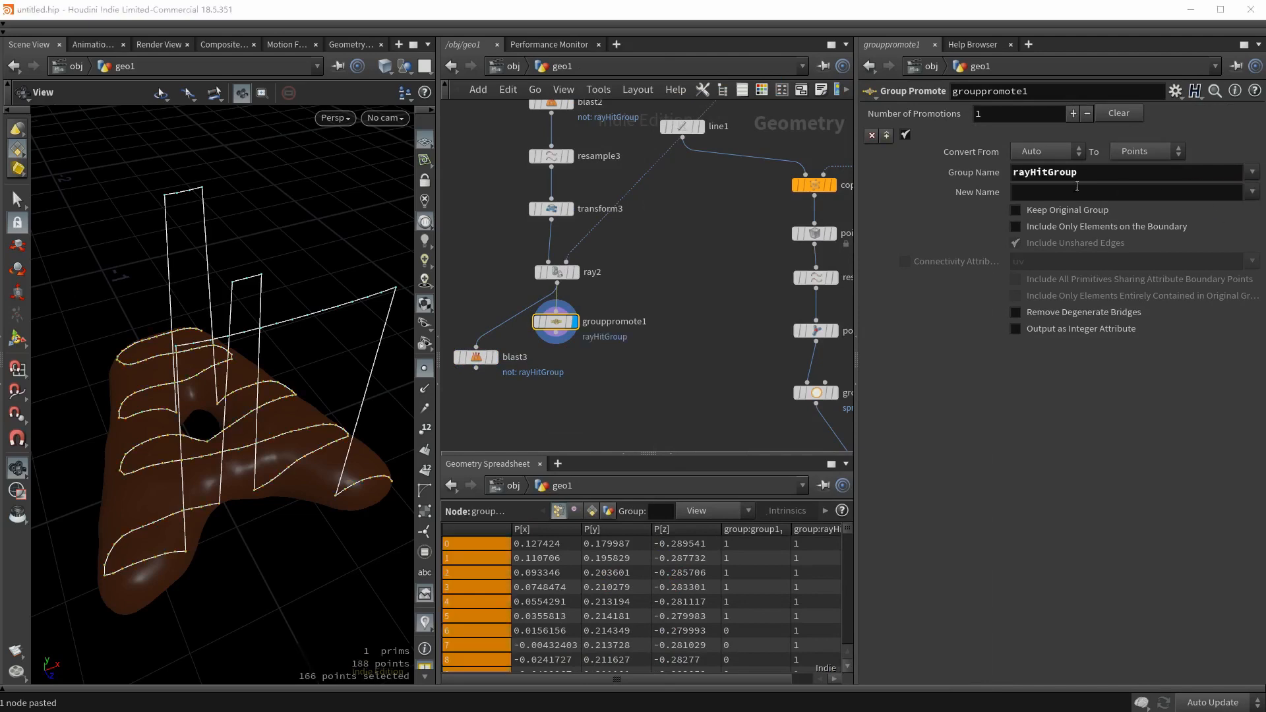
pyautogui.click(1136, 154)
pyautogui.click(1137, 199)
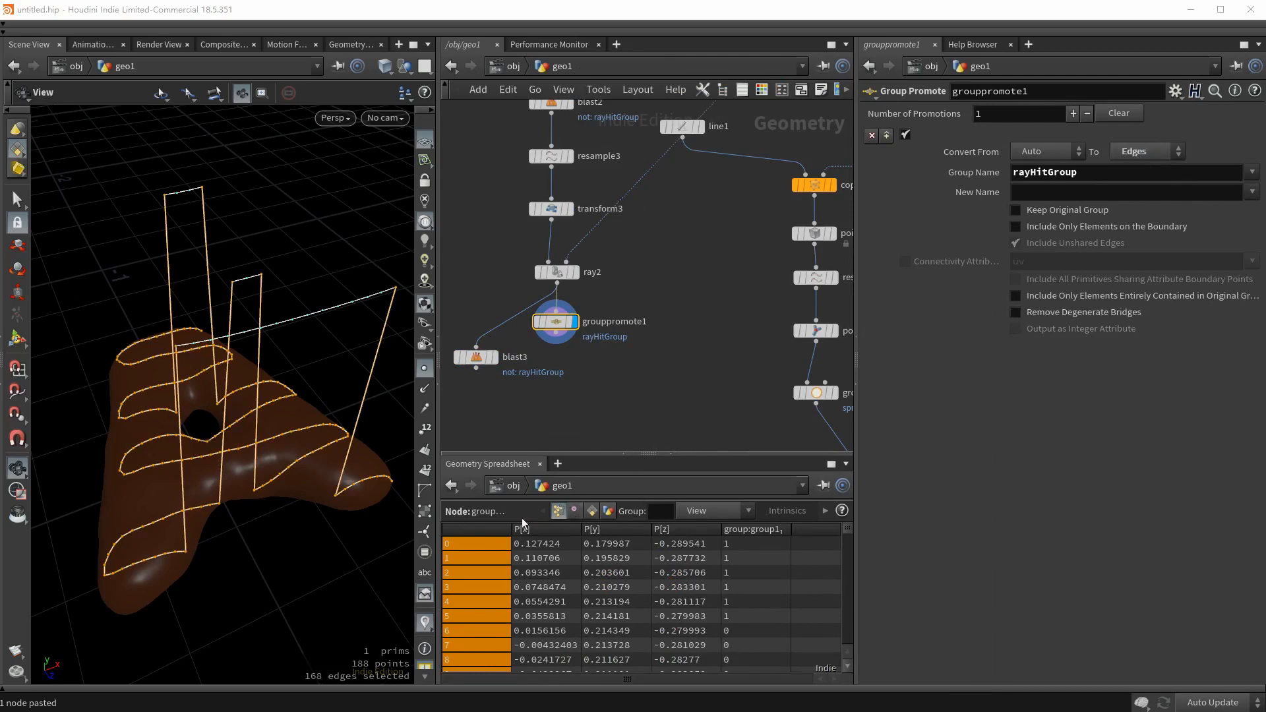
pyautogui.click(608, 510)
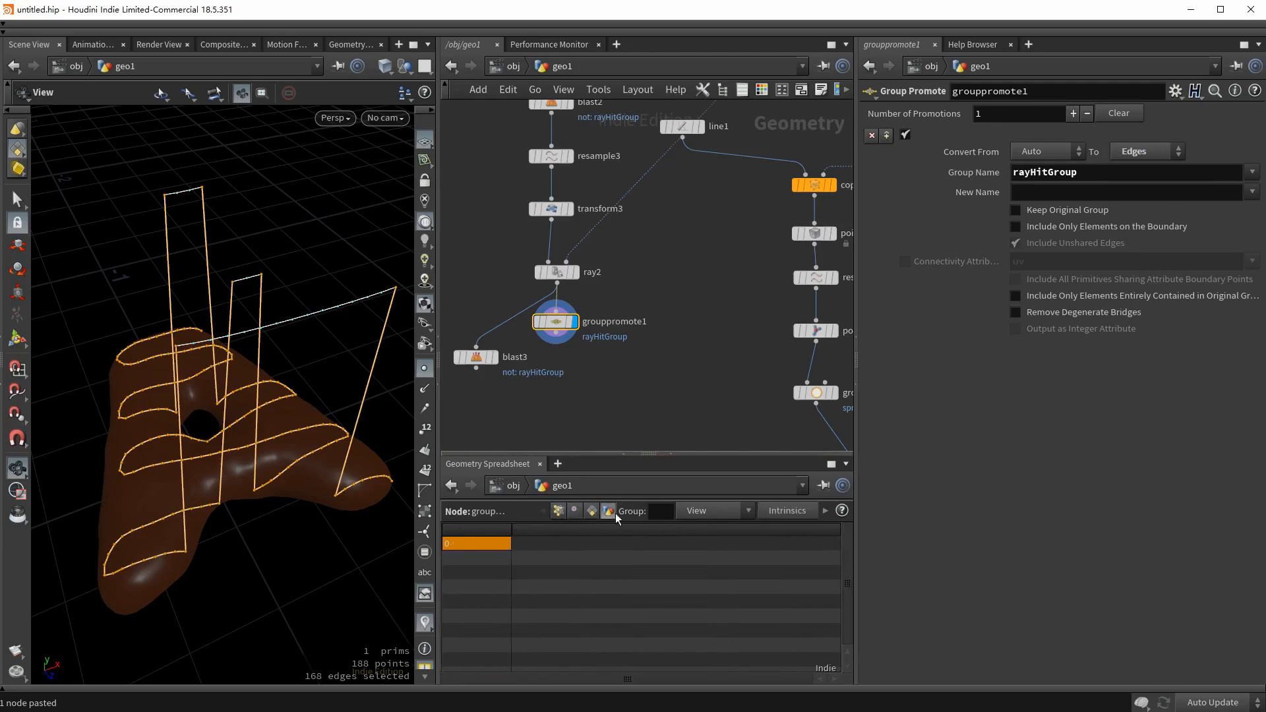
pyautogui.click(562, 513)
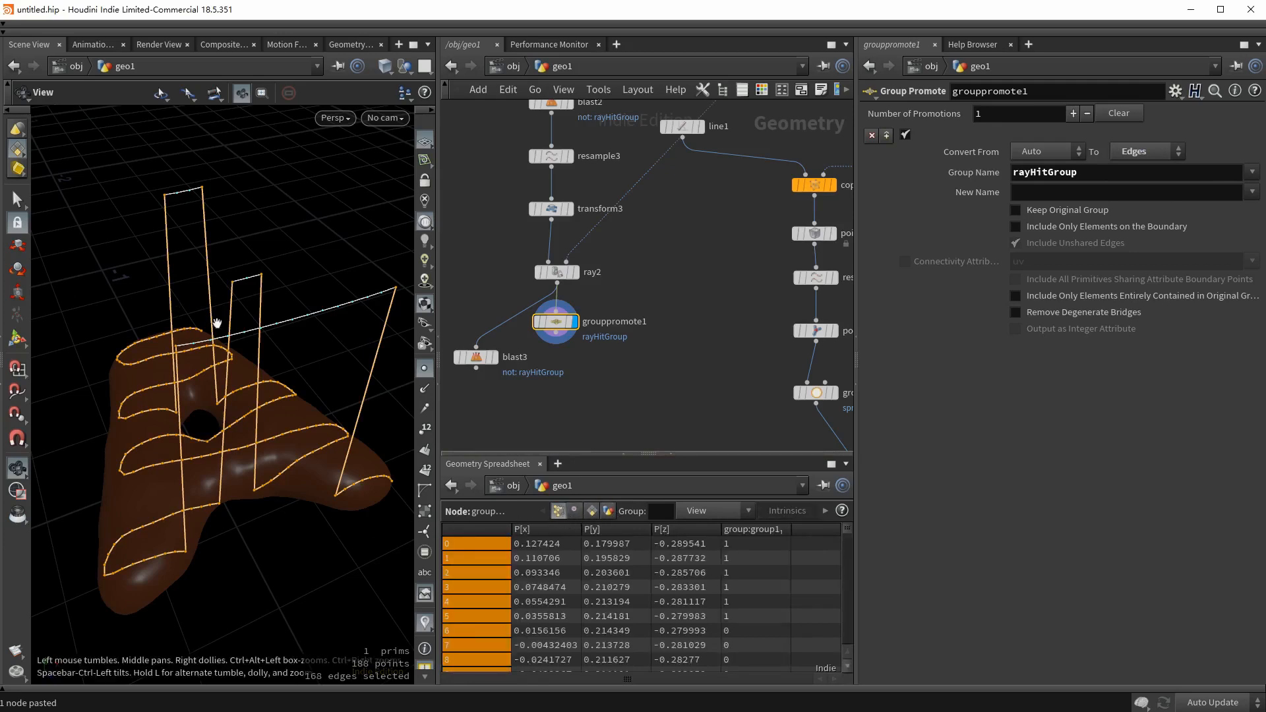
pyautogui.moveTo(192, 501); pyautogui.dragTo(183, 508)
pyautogui.moveTo(315, 242); pyautogui.dragTo(305, 423)
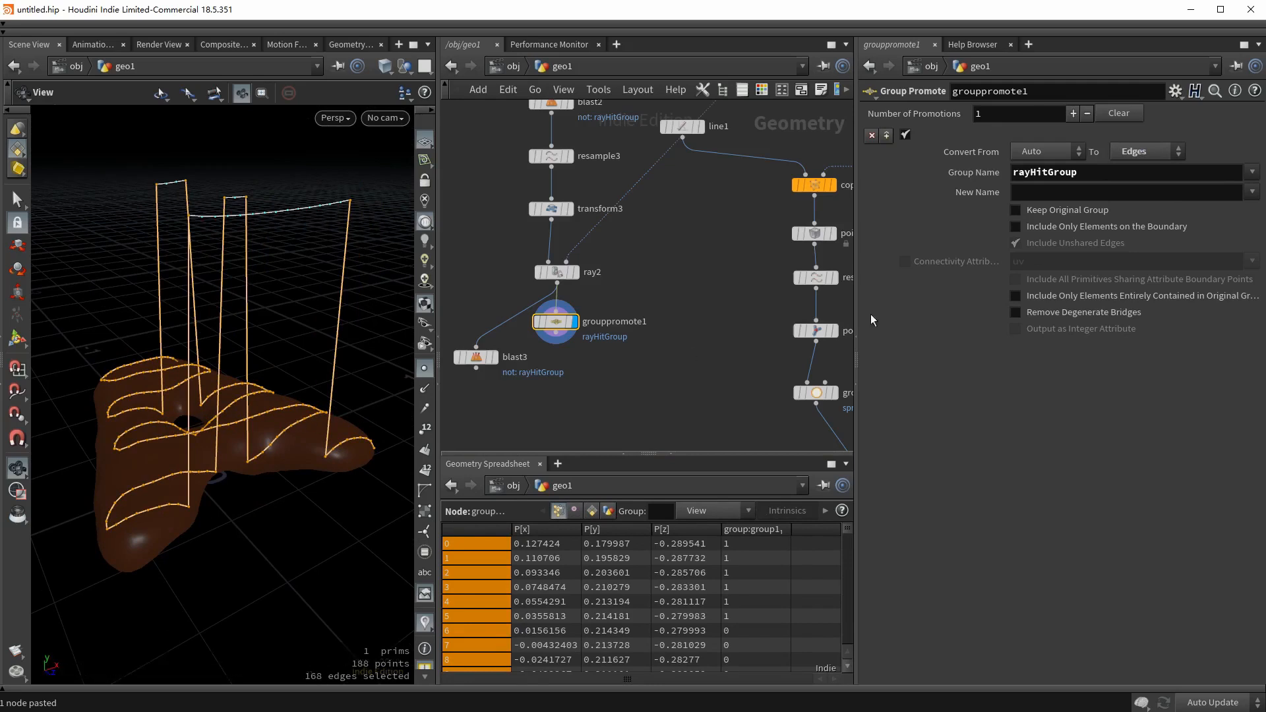
pyautogui.click(1016, 296)
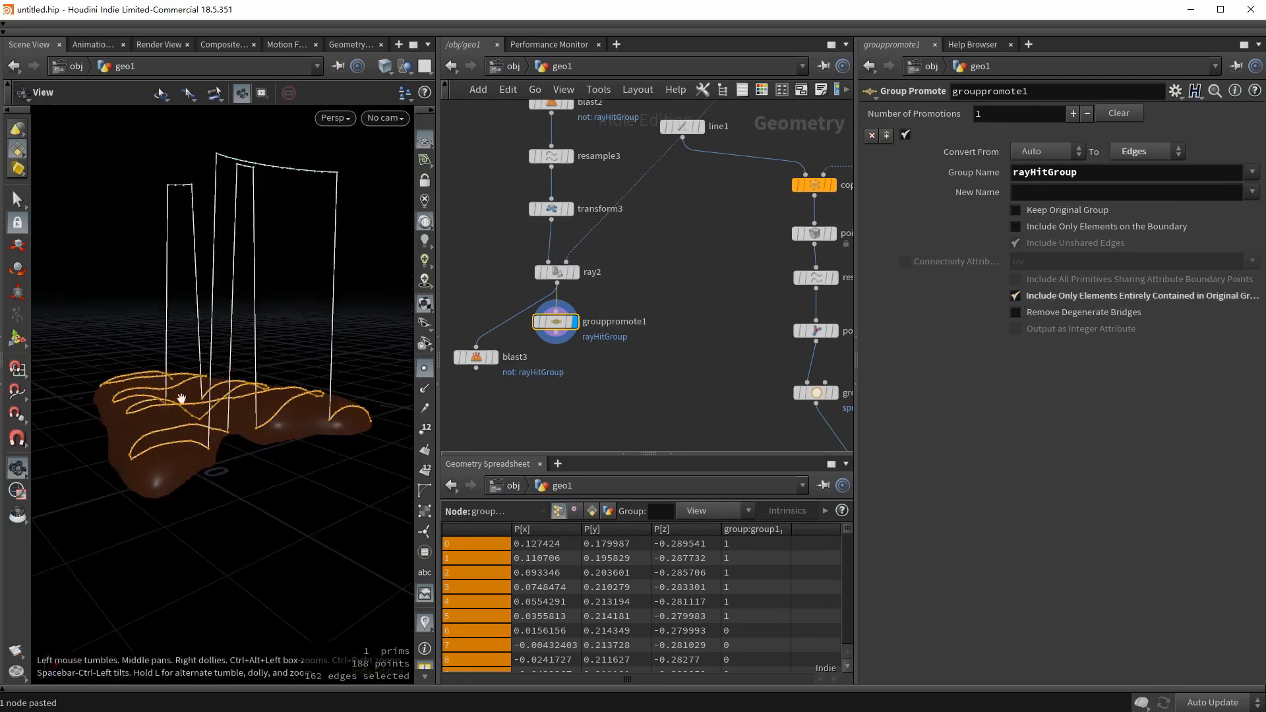
pyautogui.moveTo(198, 438); pyautogui.dragTo(521, 433)
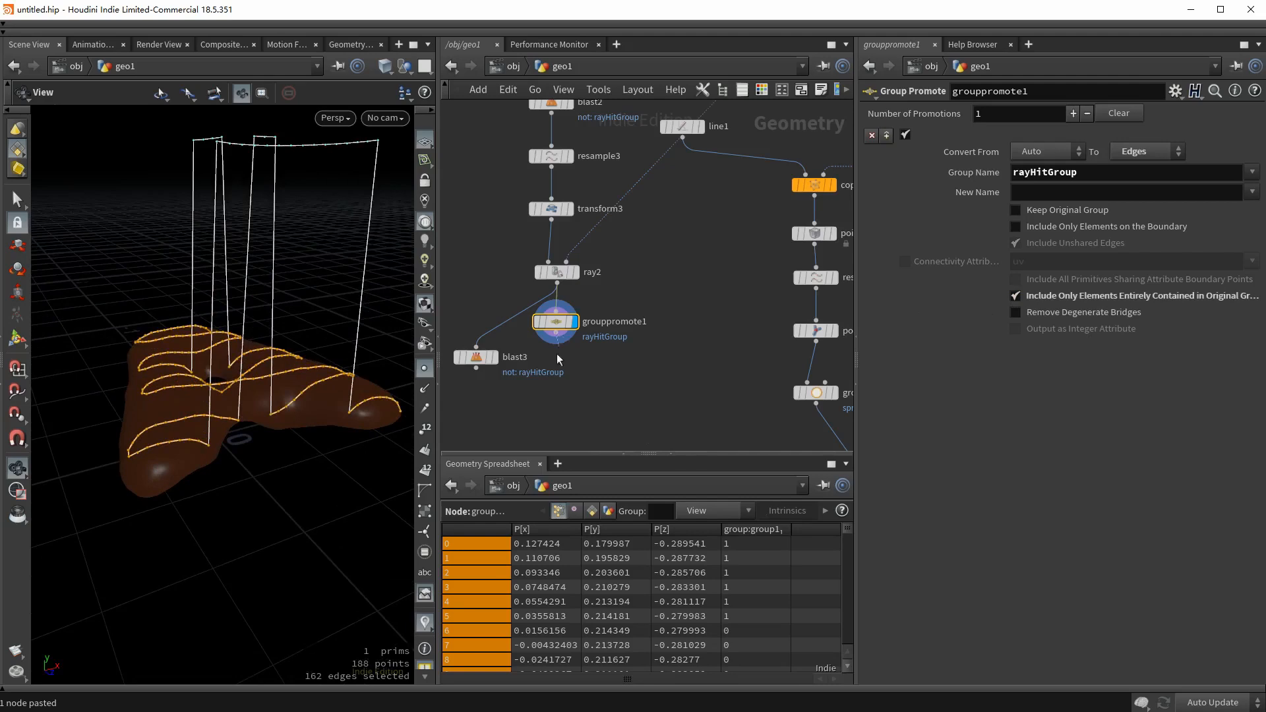
# Add a Dissolve node after grouppromote1 with rayHitGroup as its group and Delete Non-Selected as its operation.
pyautogui.press('Tab')
pyautogui.write('diss')
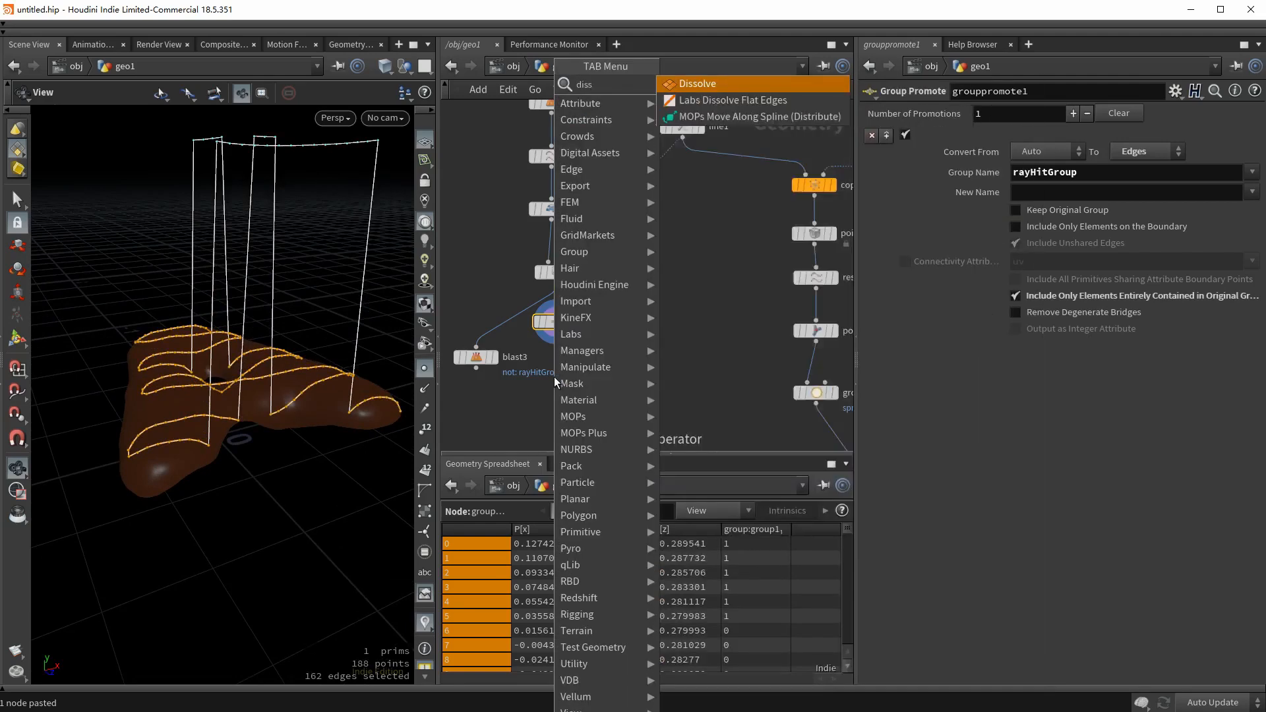
pyautogui.press('Return')
pyautogui.click(554, 377)
pyautogui.click(1254, 114)
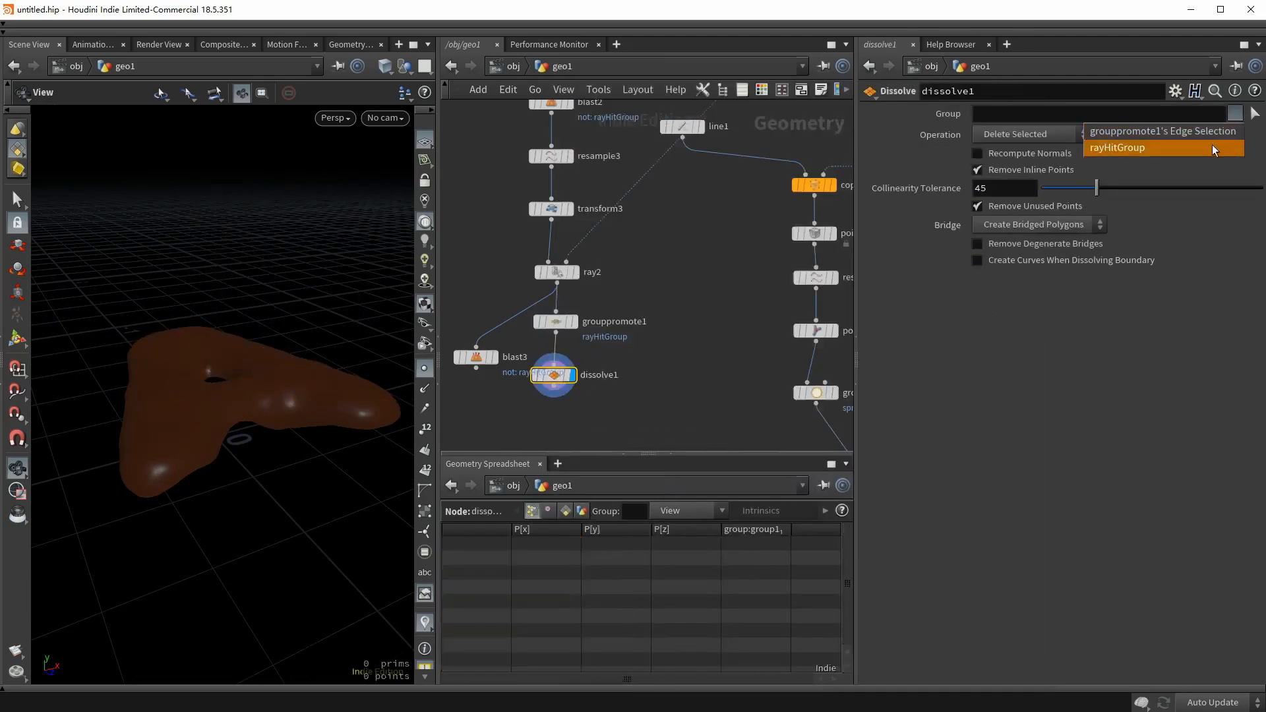
pyautogui.click(1212, 148)
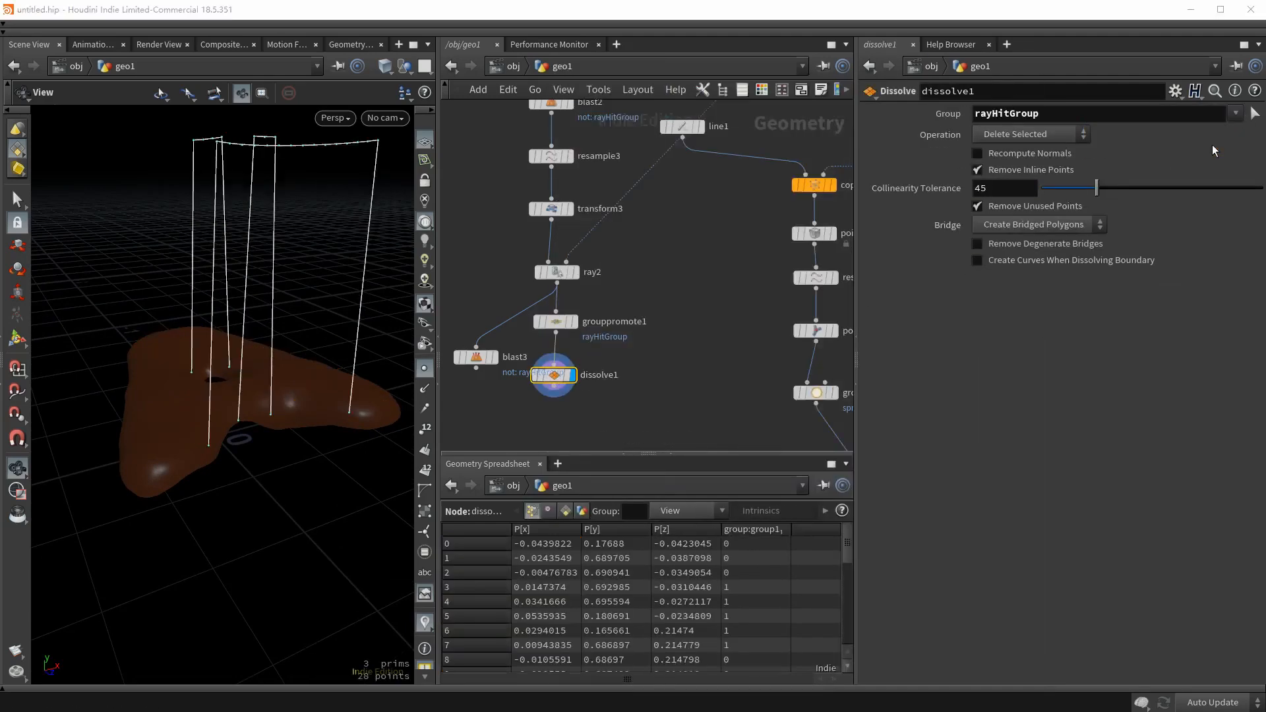
pyautogui.click(995, 131)
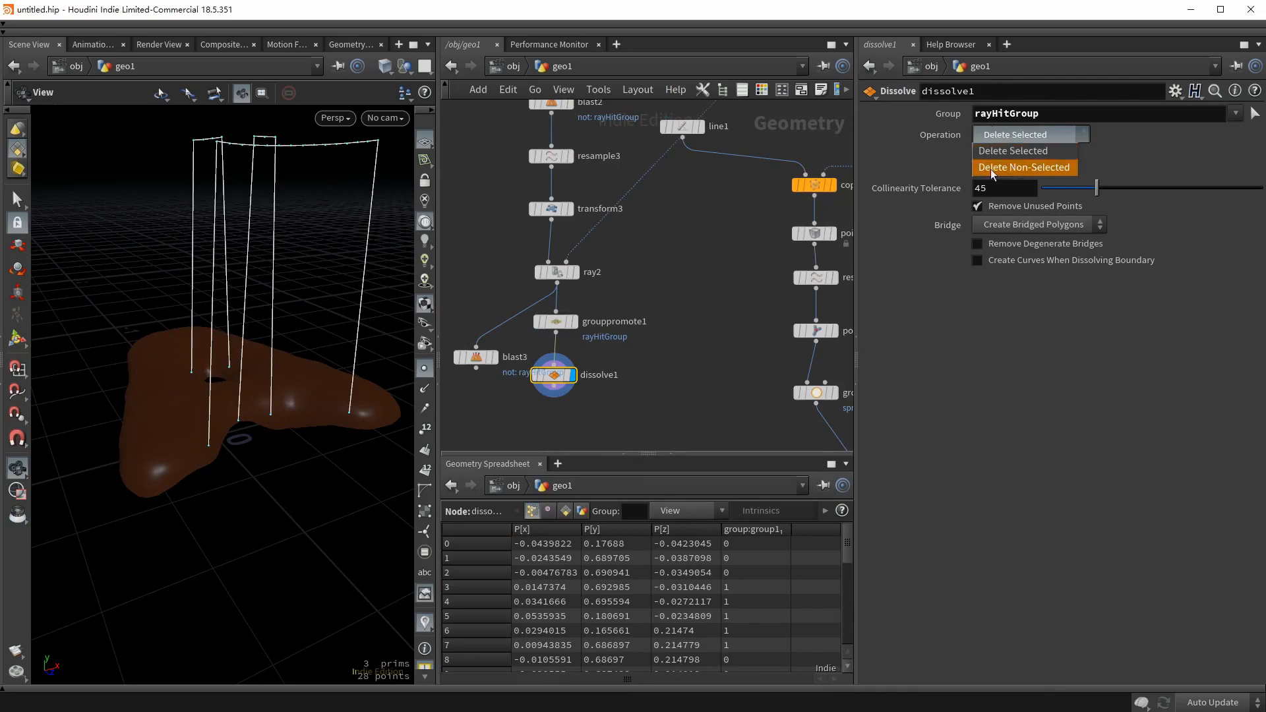
pyautogui.click(990, 167)
pyautogui.moveTo(227, 339); pyautogui.dragTo(256, 325)
# Add a displayed PolyWire node after dissolve1, set its Wire Radius to 0.027, and show the mesh edges in the viewport.
pyautogui.moveTo(554, 396); pyautogui.dragTo(576, 338, button='middle')
pyautogui.click(577, 337)
pyautogui.press('Tab')
pyautogui.write('polywire')
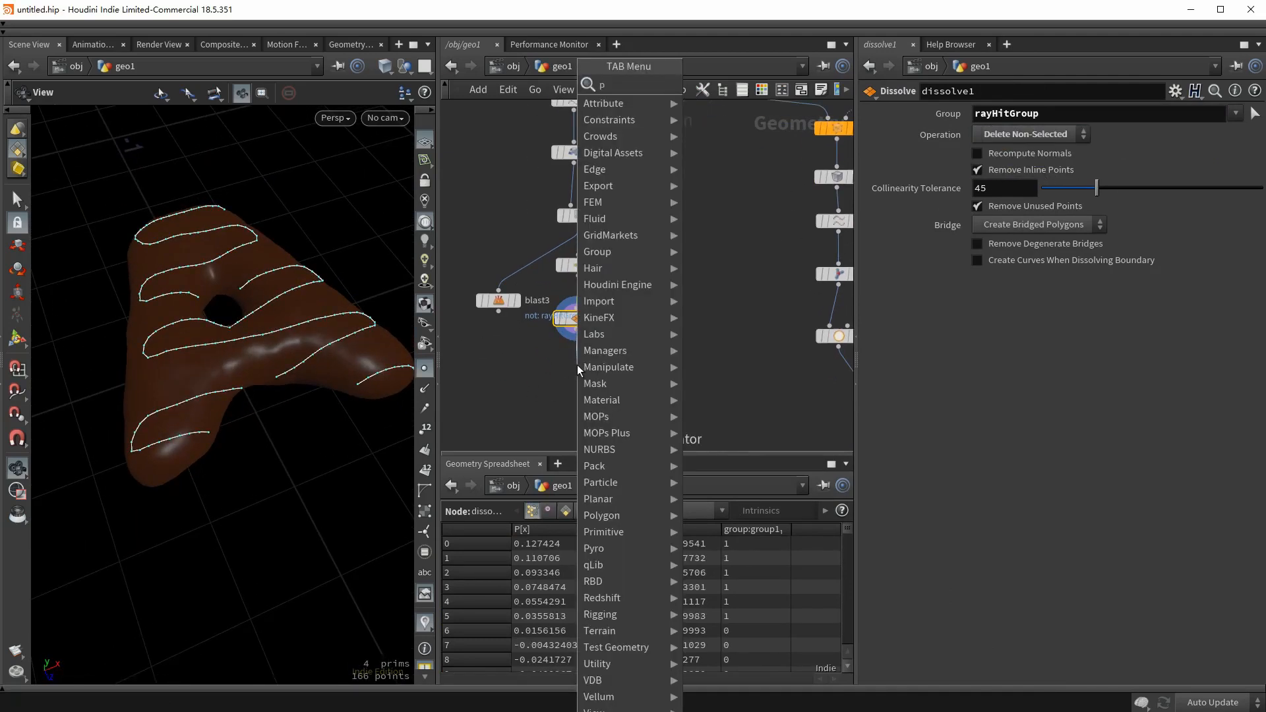
pyautogui.press('Return')
pyautogui.click(576, 366)
pyautogui.click(596, 365)
pyautogui.moveTo(1064, 133); pyautogui.dragTo(1047, 134)
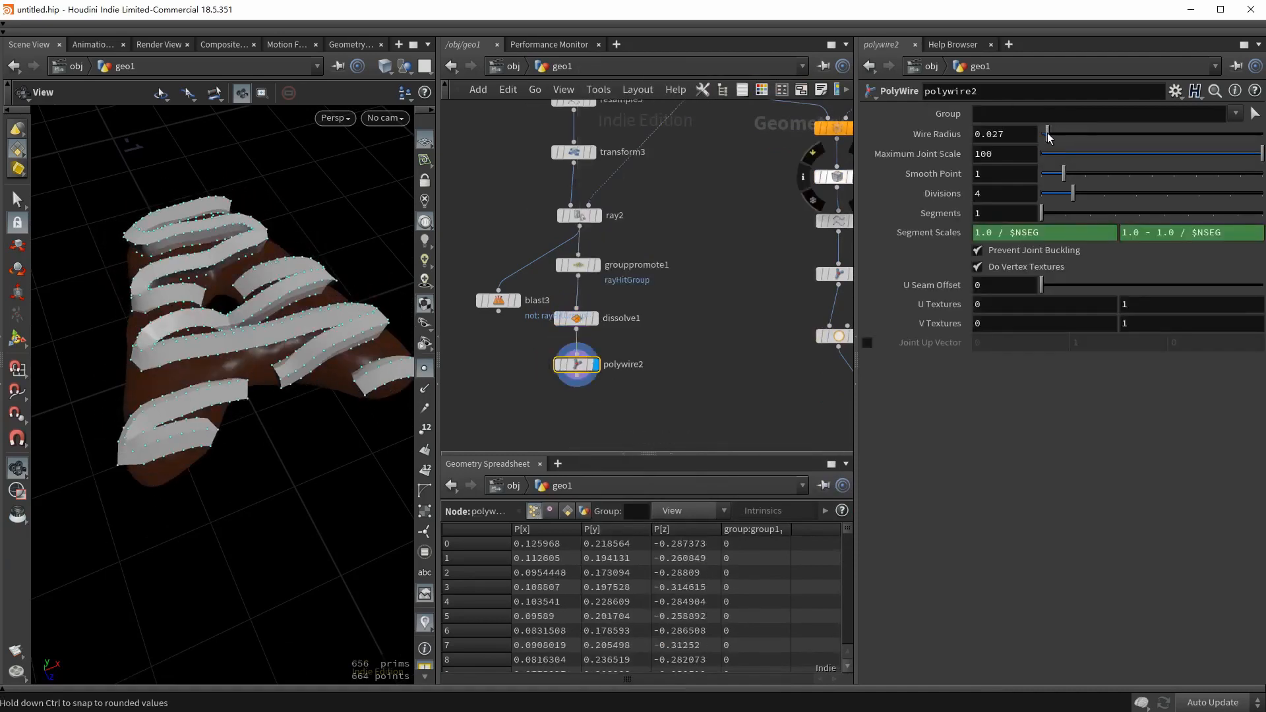
pyautogui.press('w')
pyautogui.click(118, 576)
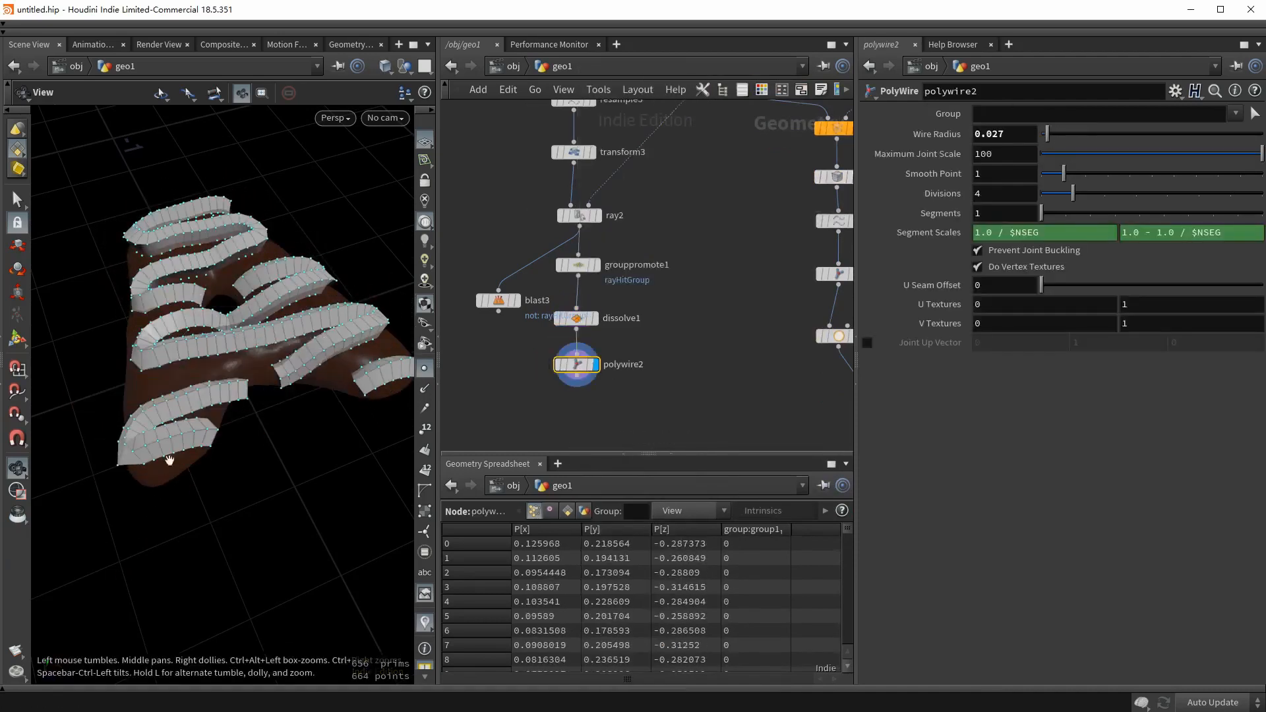
pyautogui.moveTo(184, 400); pyautogui.dragTo(251, 381)
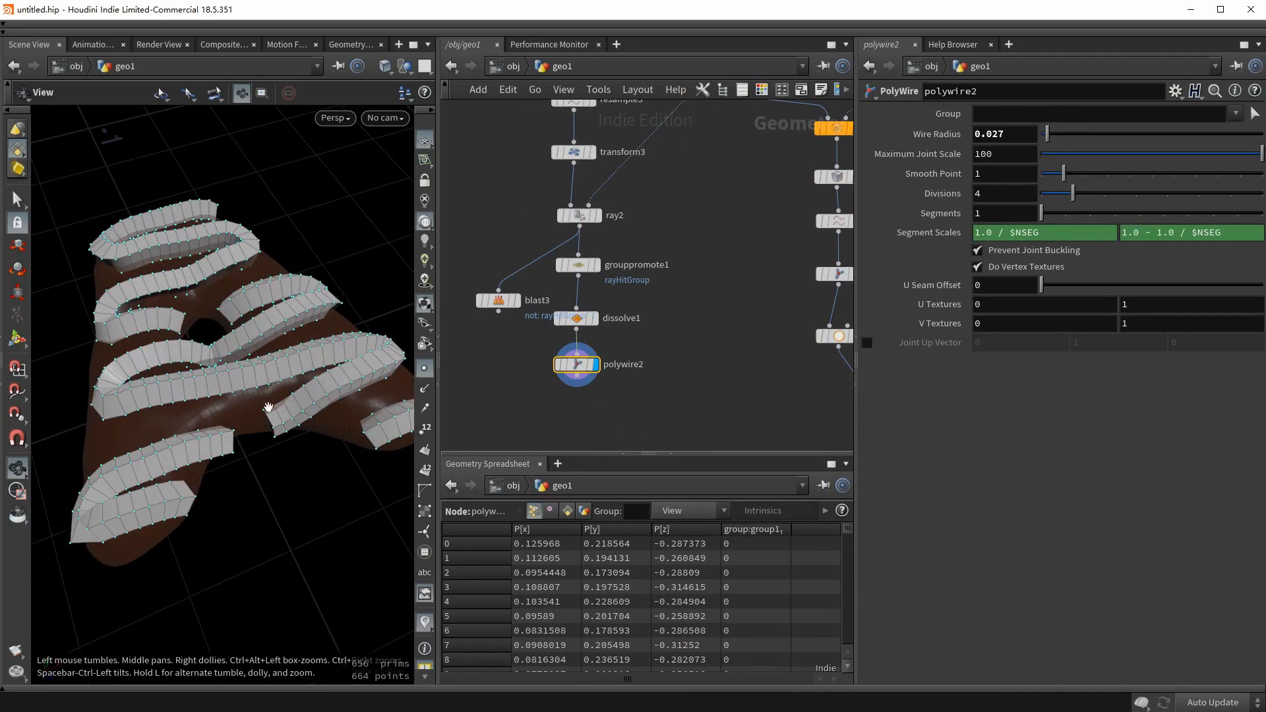
# Insert an Attribute Noise node between dissolve1 and polywire2 and display it.
pyautogui.moveTo(576, 364); pyautogui.dragTo(576, 405)
pyautogui.press('Tab')
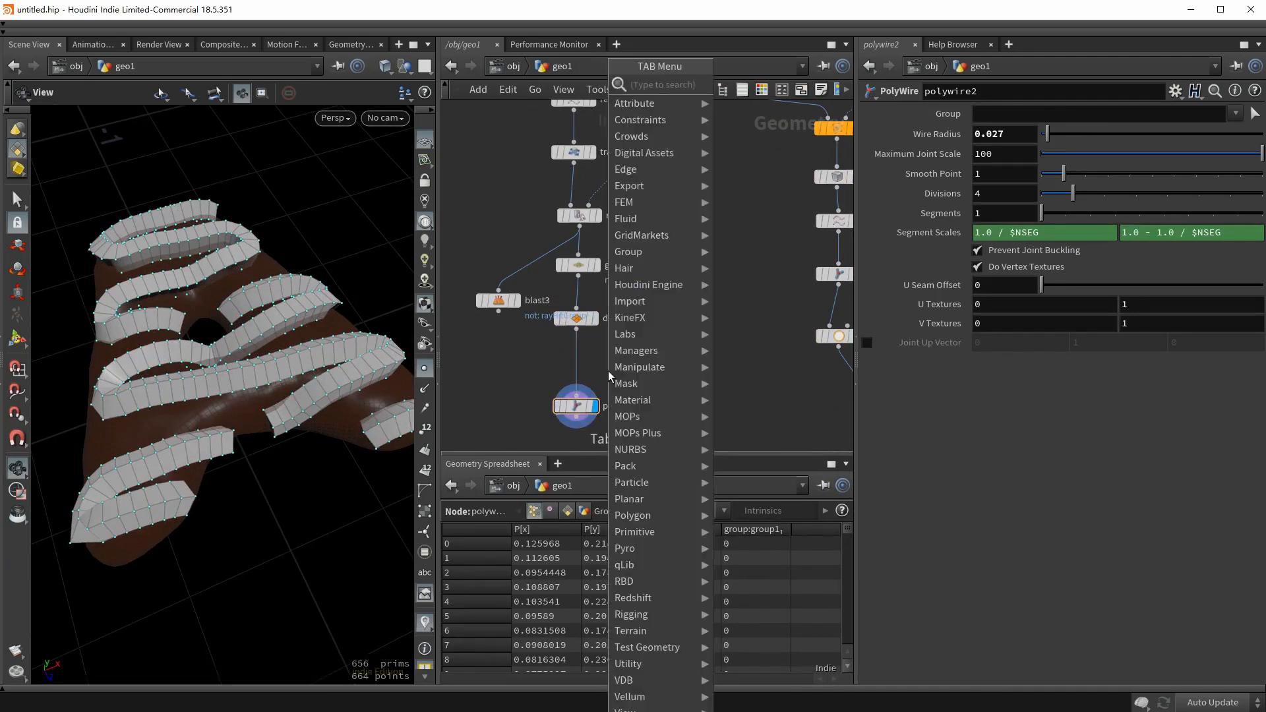
pyautogui.write('attribnoise')
pyautogui.press('Return')
pyautogui.click(588, 368)
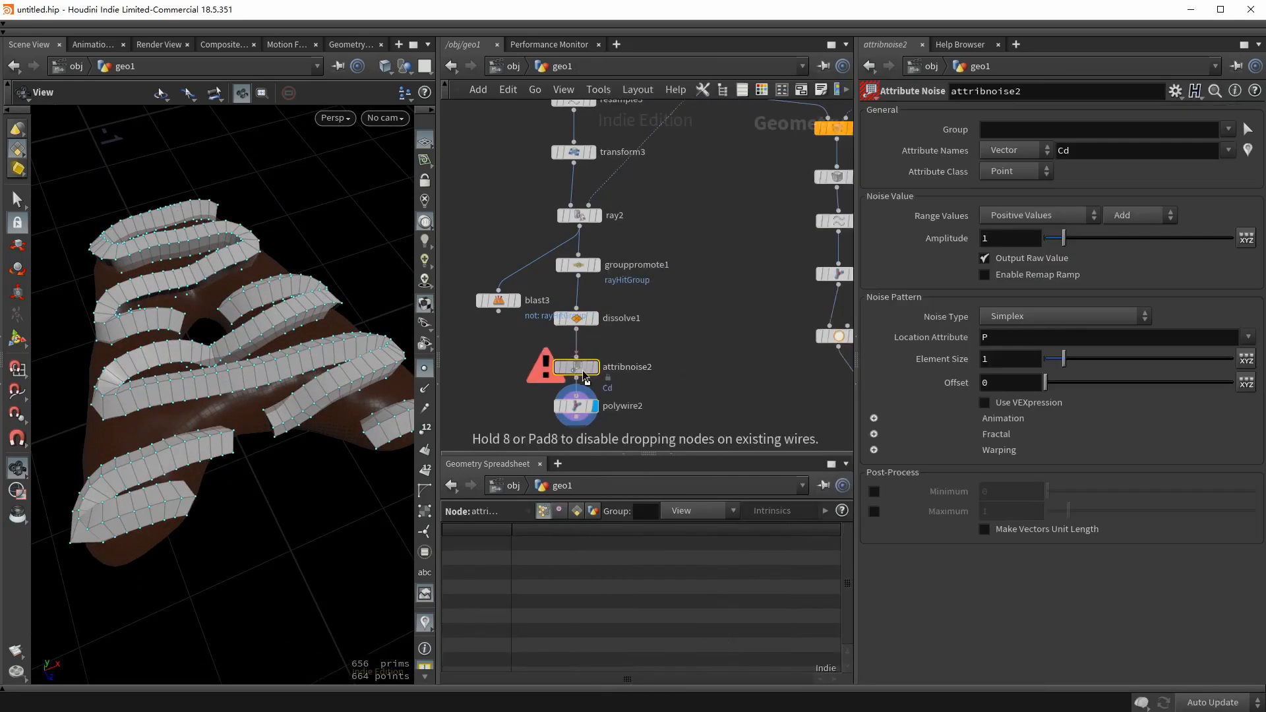
pyautogui.click(593, 367)
# Make attribnoise2 write its noise to a Float attribute named pscale.
pyautogui.click(1015, 150)
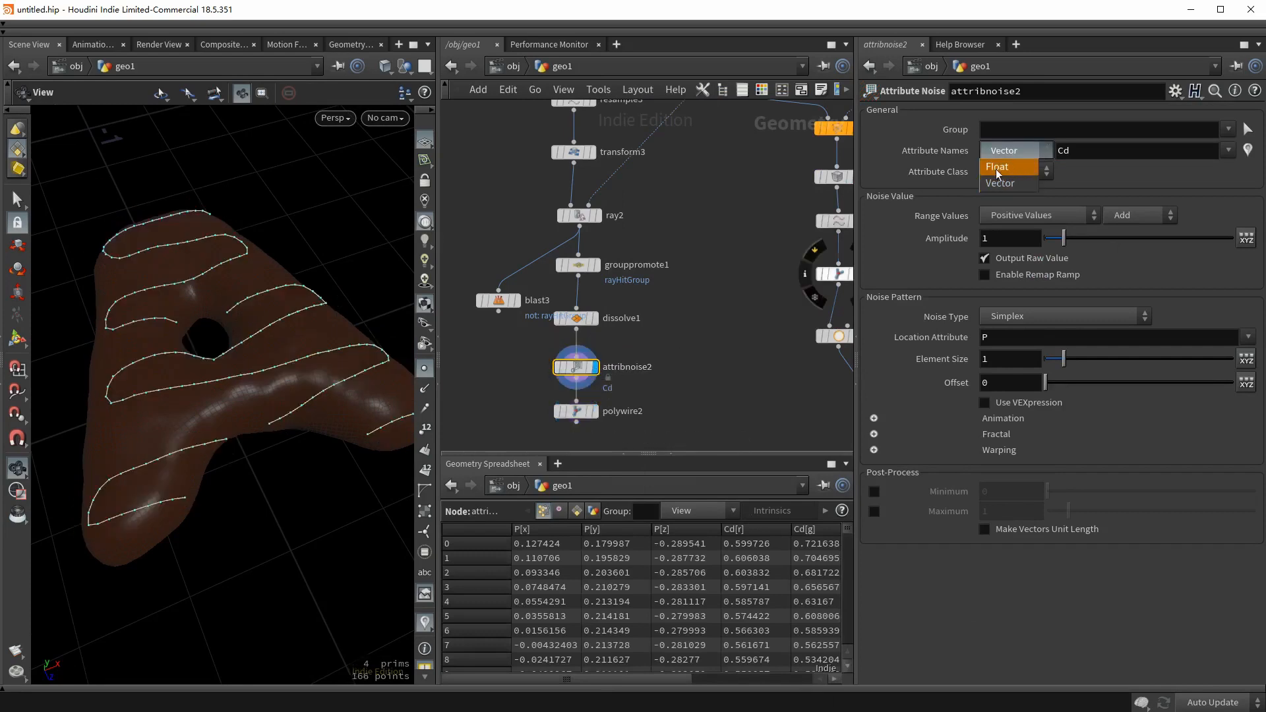
pyautogui.click(997, 167)
pyautogui.doubleClick(1079, 150)
pyautogui.write('psca')
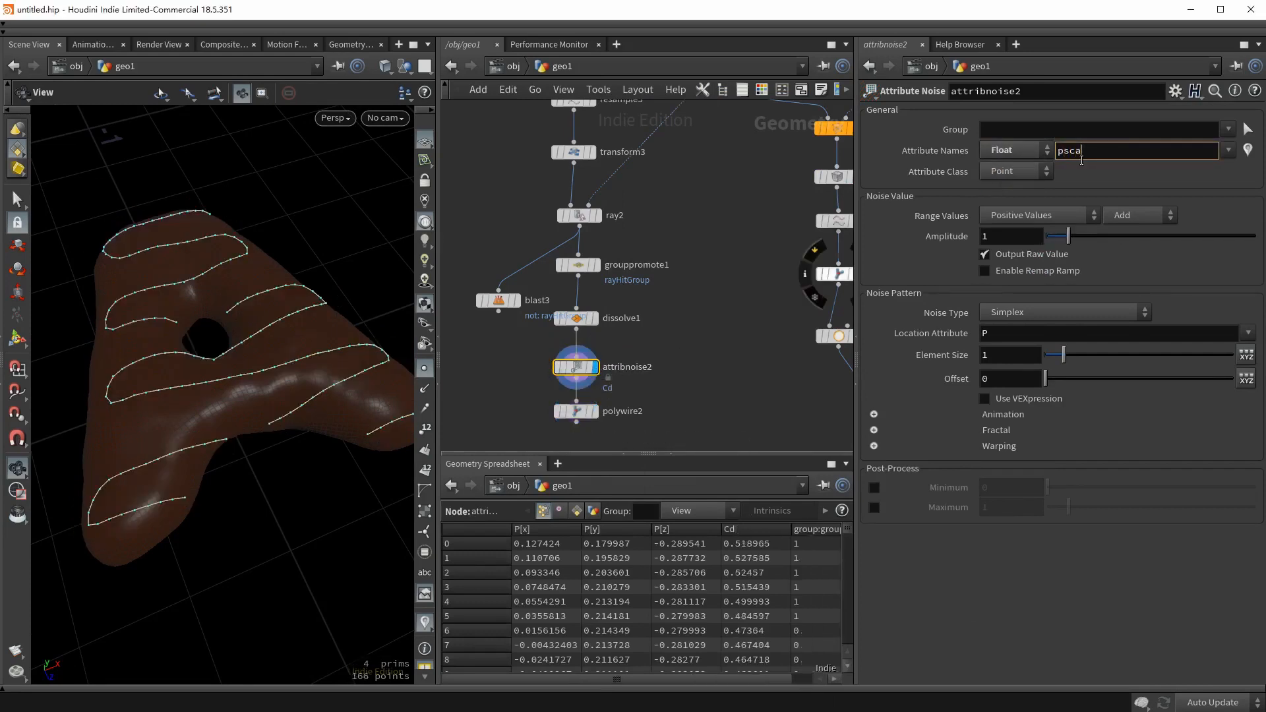
pyautogui.write('le')
pyautogui.press('Return')
# Switch the noise range to Min/Max Values with a minimum of 0.002 and a maximum of 0.02.
pyautogui.click(1015, 214)
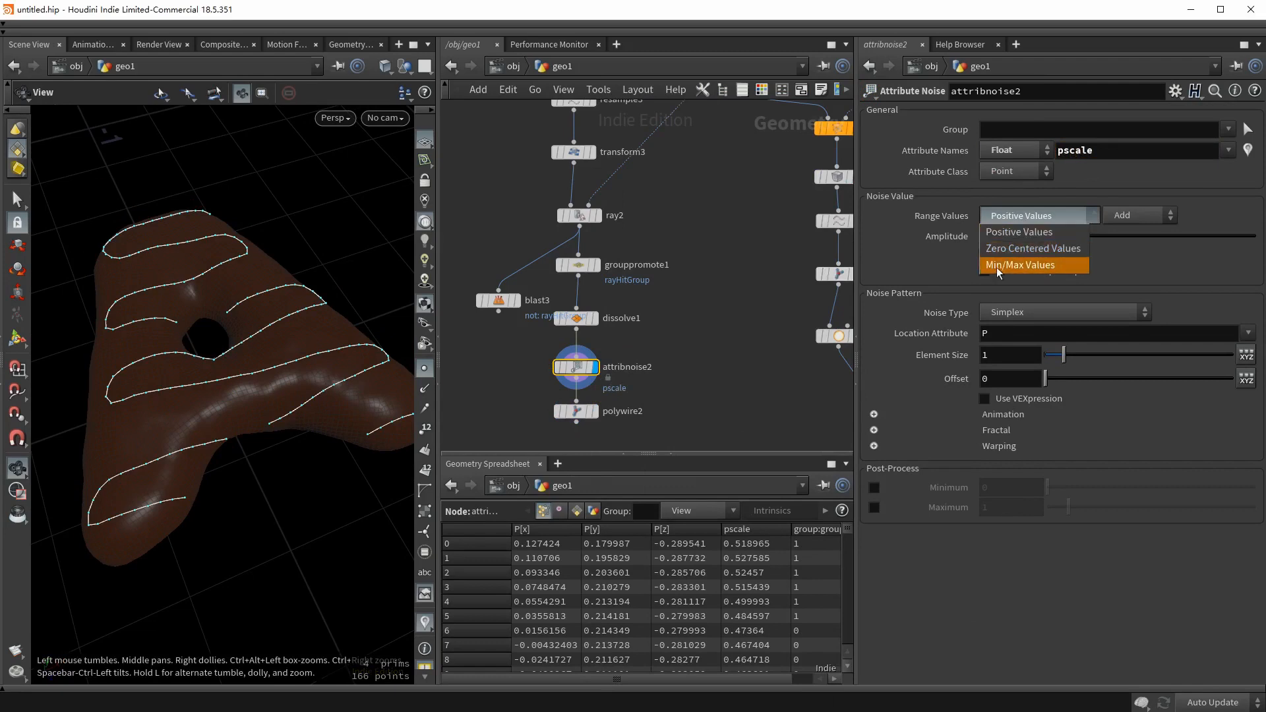
pyautogui.click(1019, 267)
pyautogui.doubleClick(998, 236)
pyautogui.write('0.002')
pyautogui.press('Tab')
pyautogui.write('0')
pyautogui.press('Return')
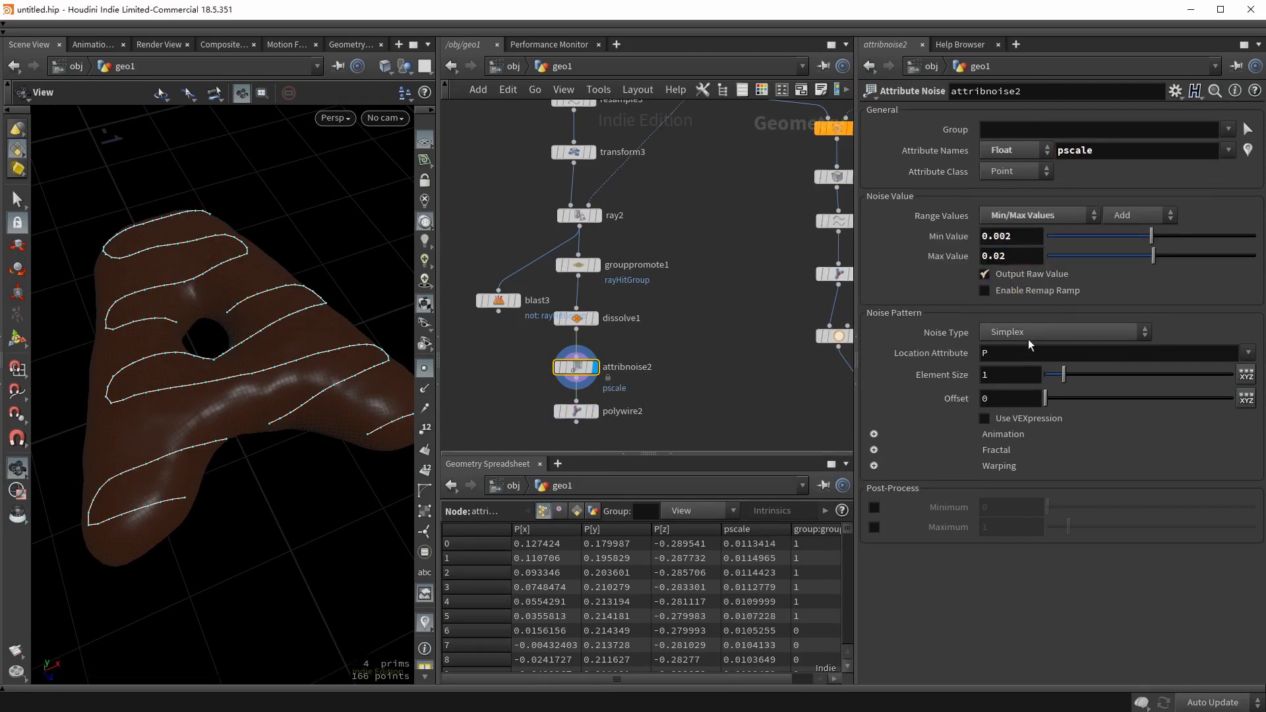
# Set attribnoise2's noise type to Perlin and its Element Size to 0.15.
pyautogui.click(1013, 333)
pyautogui.click(1011, 396)
pyautogui.doubleClick(1008, 374)
pyautogui.write('0.15')
pyautogui.press('Return')
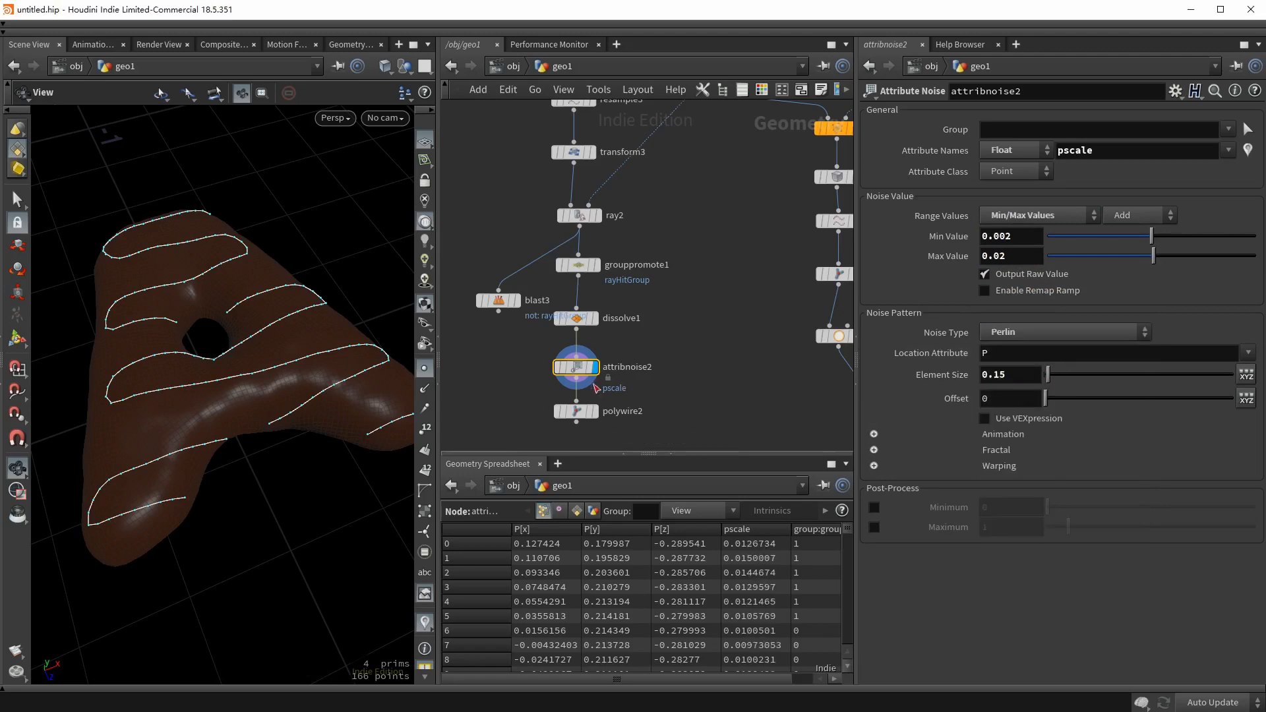
# Examine the pscale settings and points of attribadjustfloat1 in the sprinkle network, and return to attribnoise2.
pyautogui.moveTo(795, 187); pyautogui.dragTo(483, 447, button='middle')
pyautogui.moveTo(681, 241); pyautogui.dragTo(605, 279)
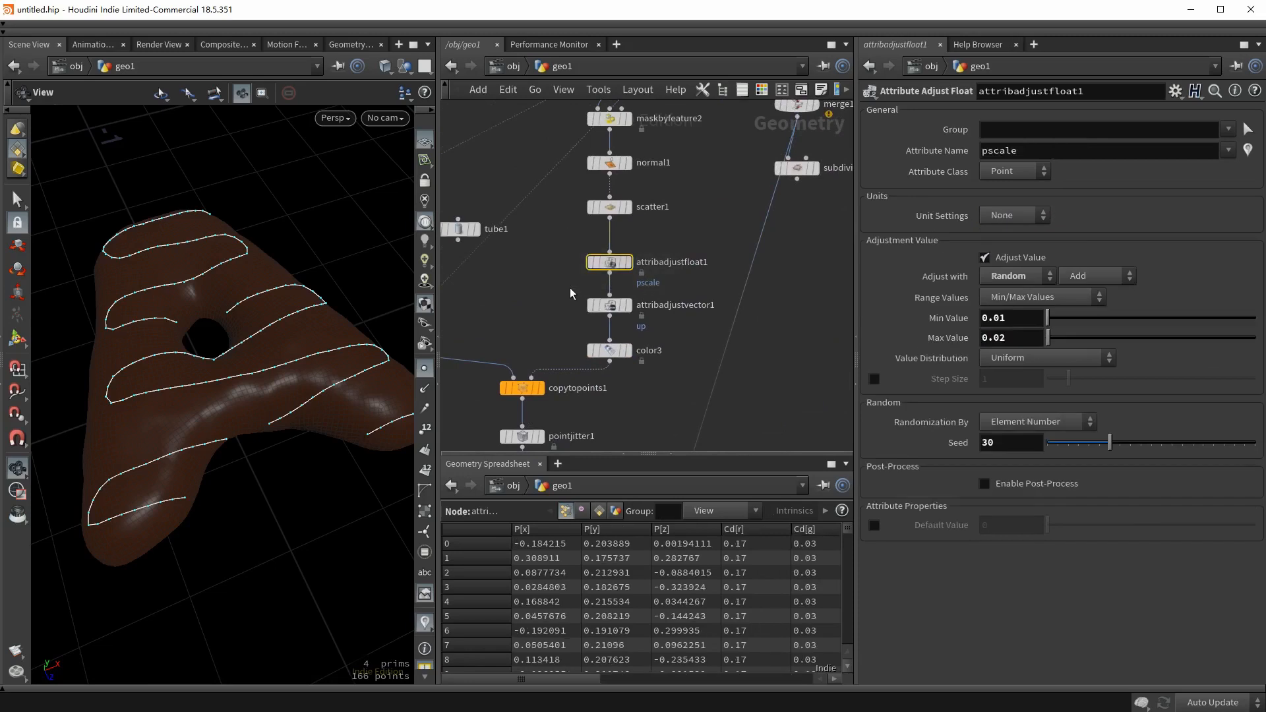
pyautogui.click(626, 261)
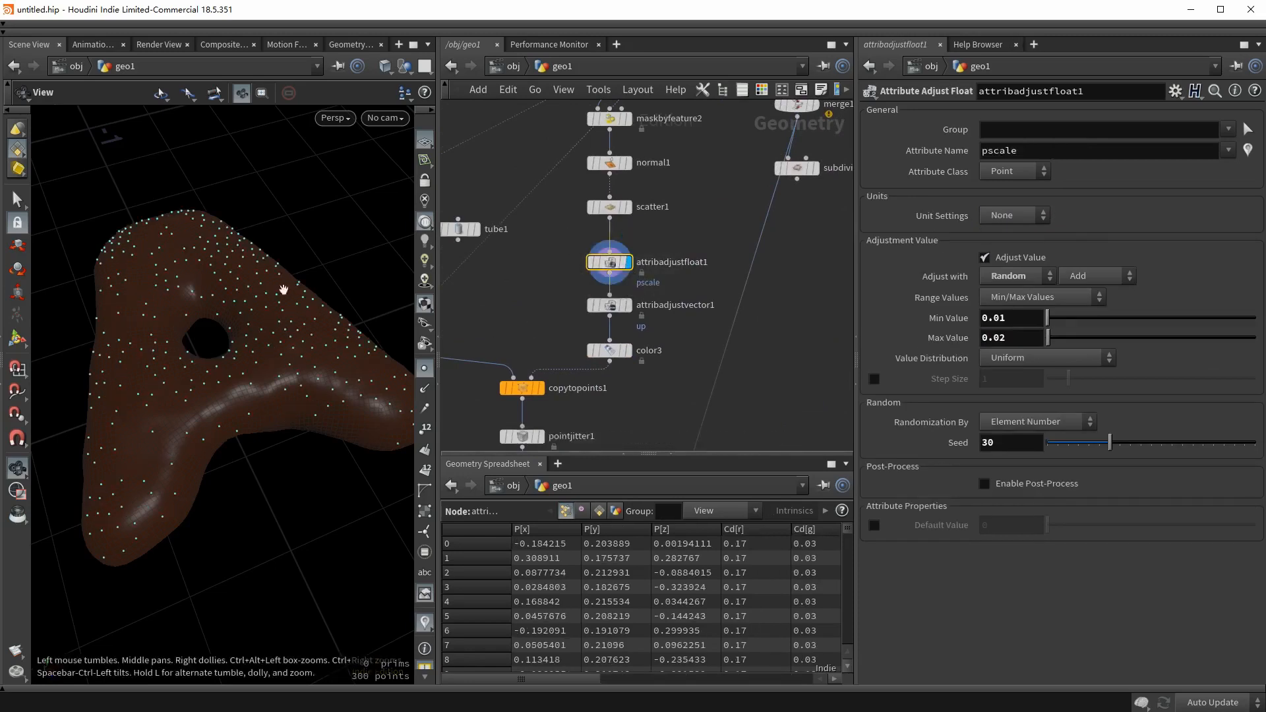
pyautogui.moveTo(648, 385); pyautogui.dragTo(818, 209, button='middle')
pyautogui.moveTo(587, 404); pyautogui.dragTo(708, 235, button='middle')
pyautogui.click(603, 280)
pyautogui.click(625, 257)
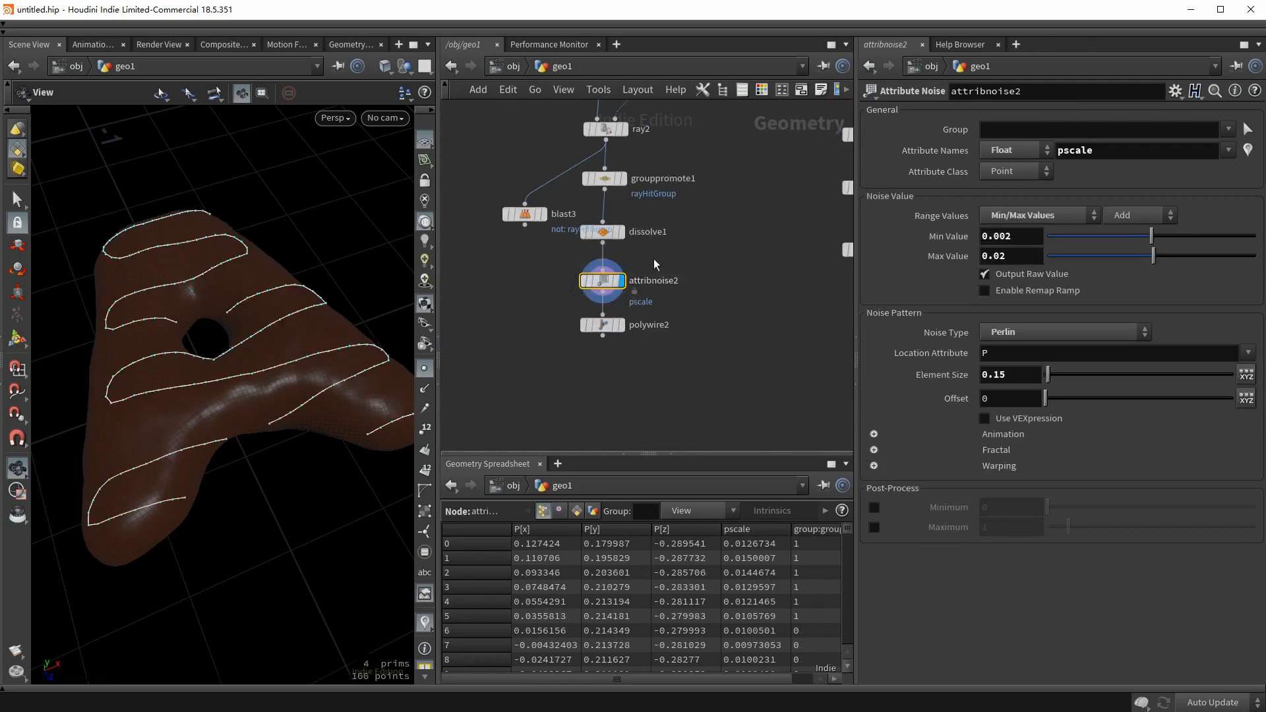
pyautogui.click(620, 325)
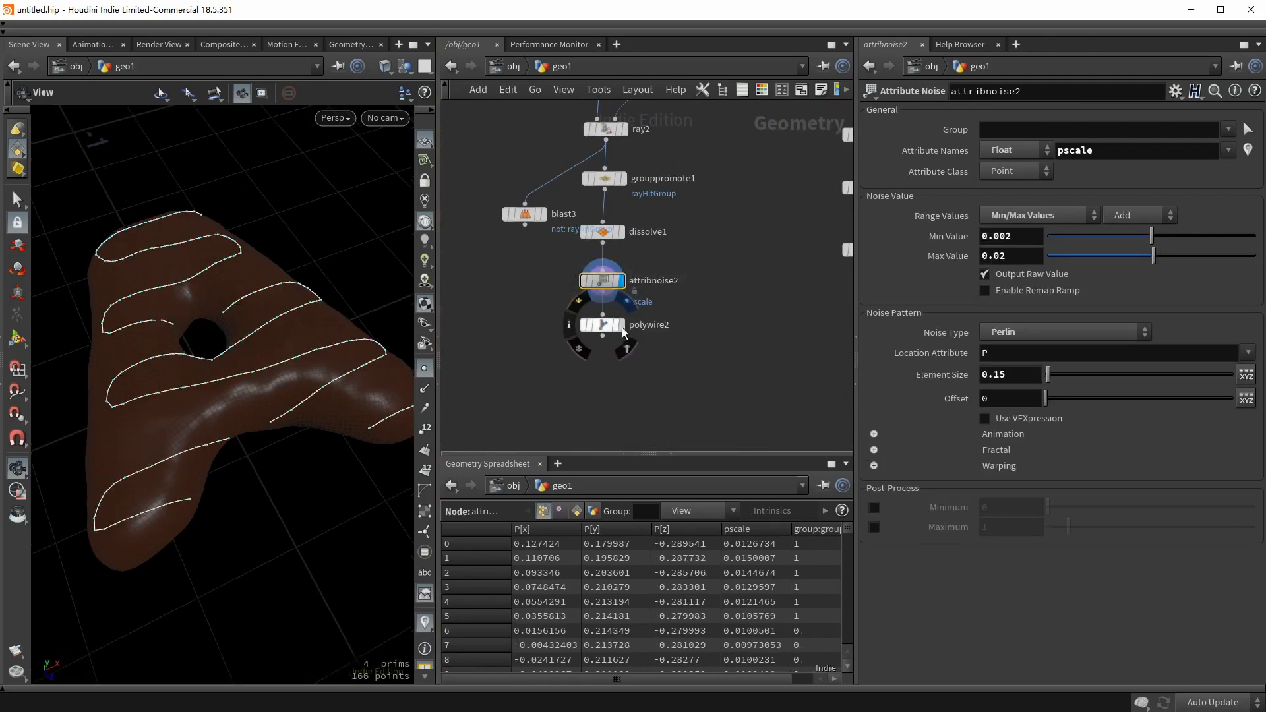
pyautogui.click(601, 324)
pyautogui.moveTo(747, 281); pyautogui.dragTo(744, 288, button='middle')
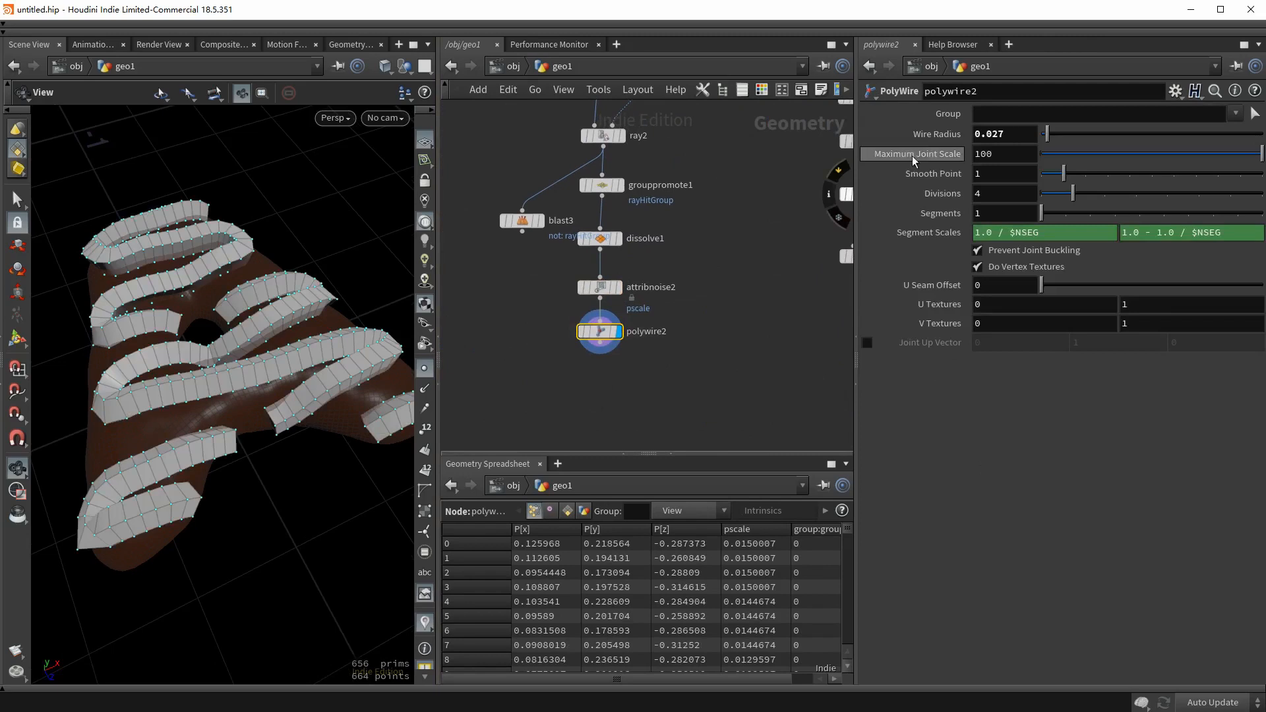
pyautogui.click(983, 135)
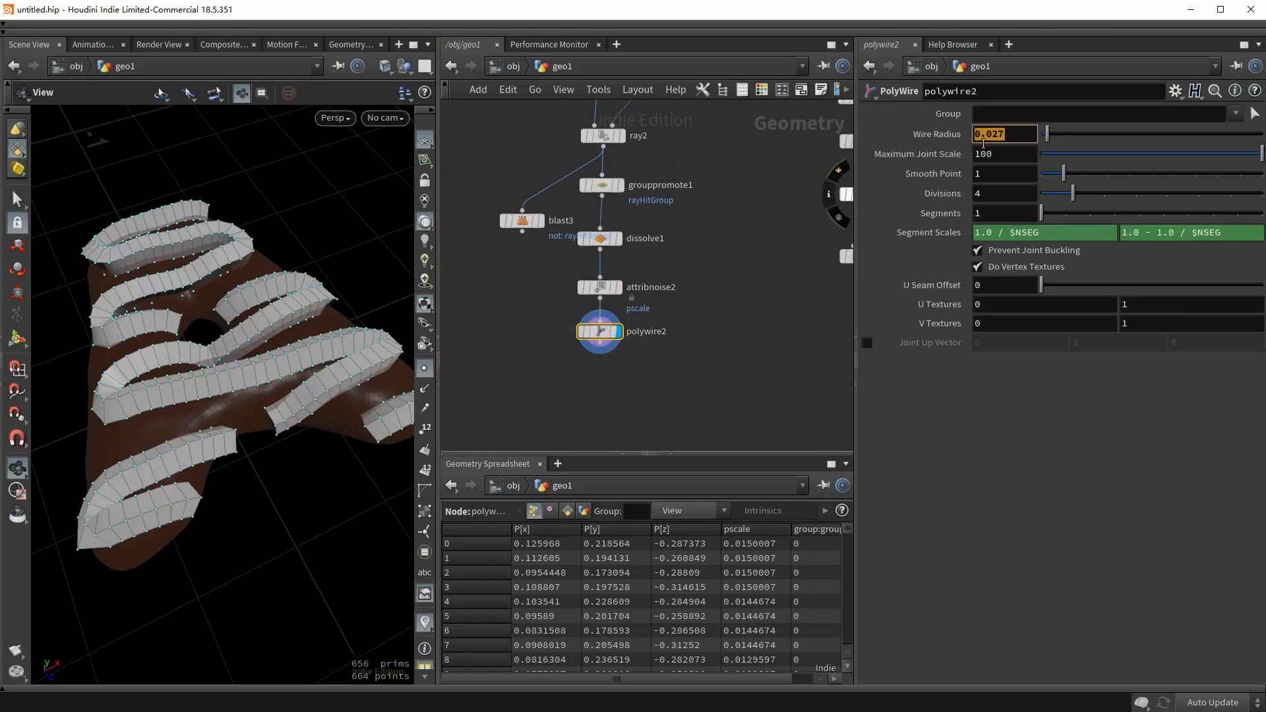
pyautogui.write('@pscal')
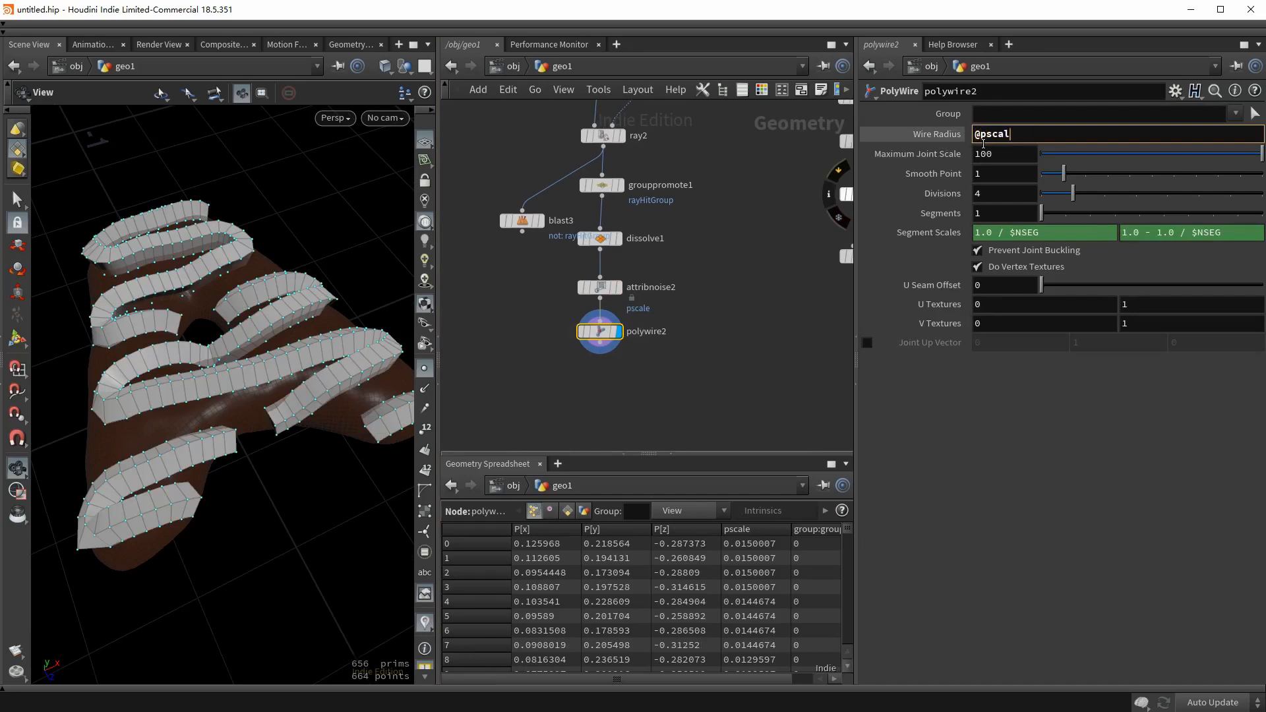
pyautogui.write('e')
pyautogui.press('Return')
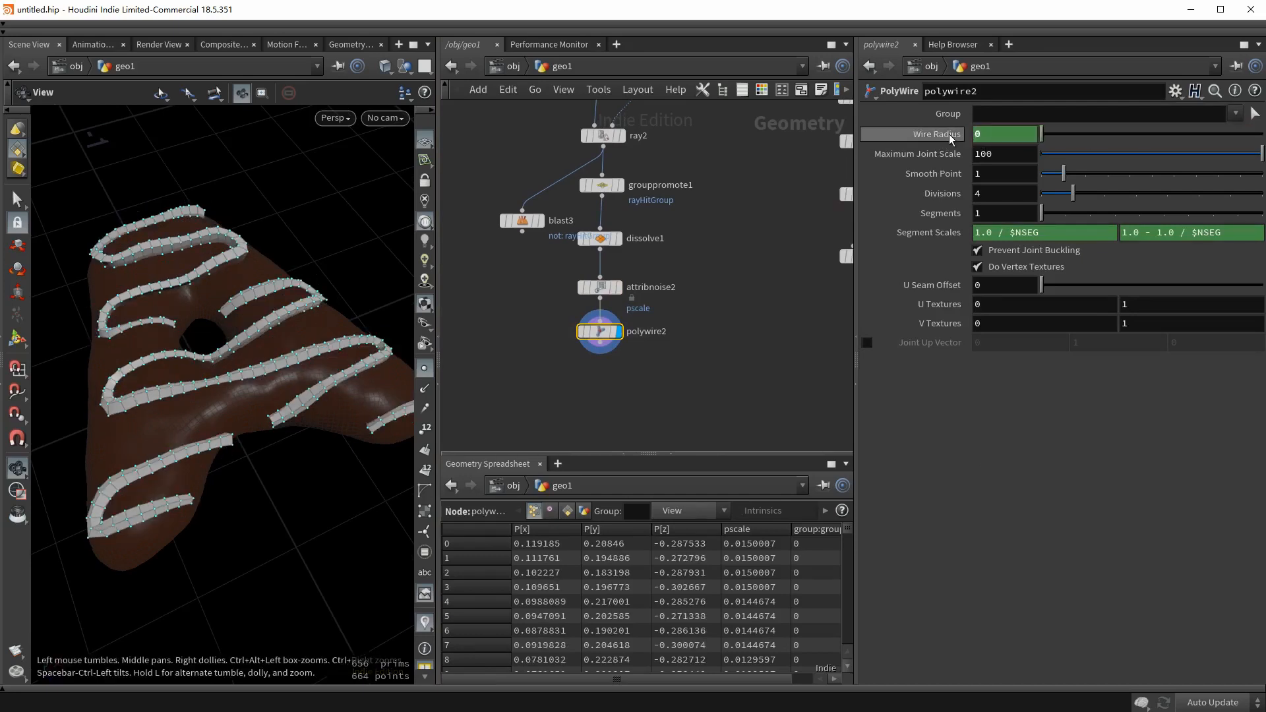
# Set polywire2's Divisions to 6 and check the node's information.
pyautogui.click(991, 191)
pyautogui.scroll(2, 991, 191)
pyautogui.middleClick(616, 326)
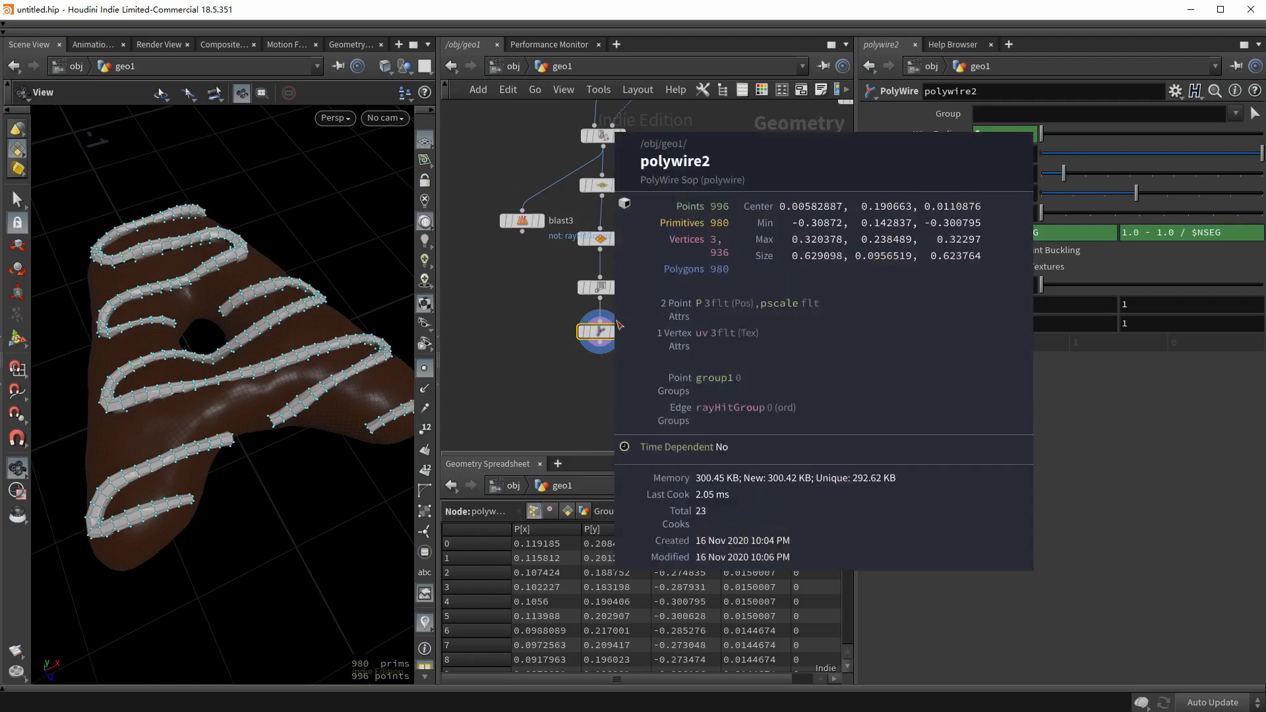
# Add a Subdivide node after polywire2 and hide the point display in the viewport to inspect the smoothed strands.
pyautogui.click(599, 344)
pyautogui.click(546, 402)
pyautogui.write('sub')
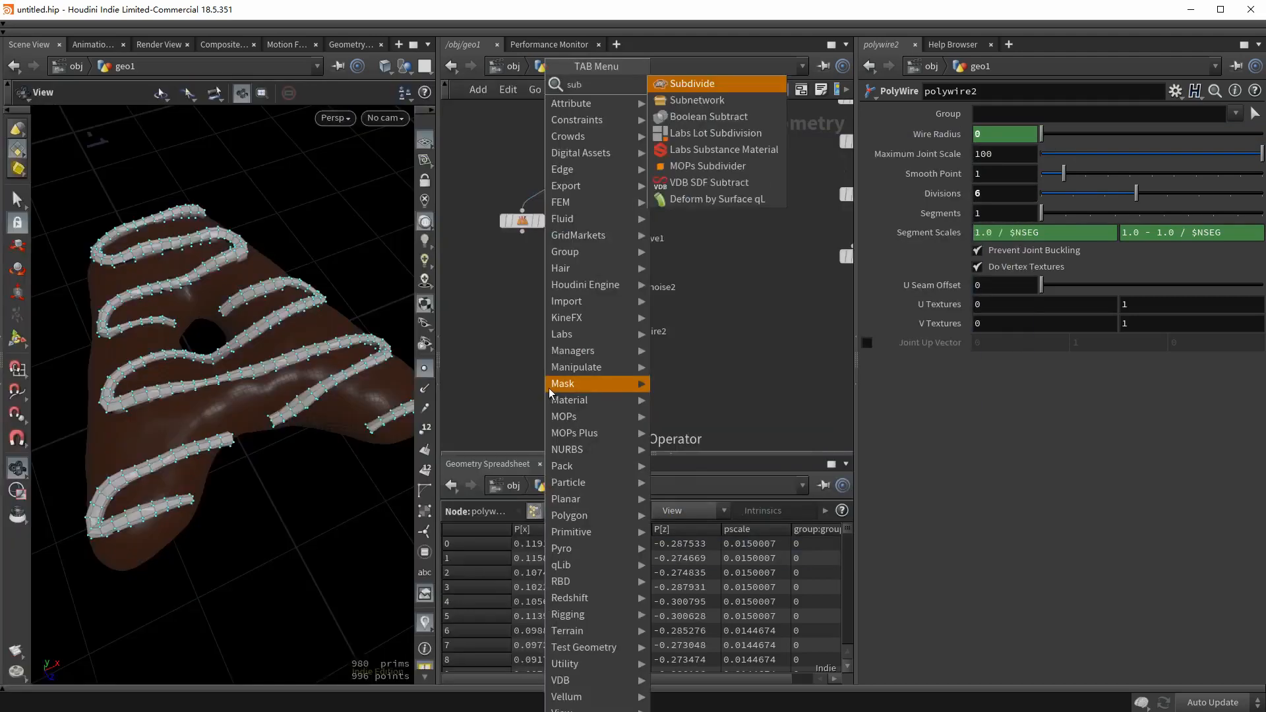
pyautogui.press('Return')
pyautogui.click(424, 367)
pyautogui.moveTo(256, 361); pyautogui.dragTo(246, 390)
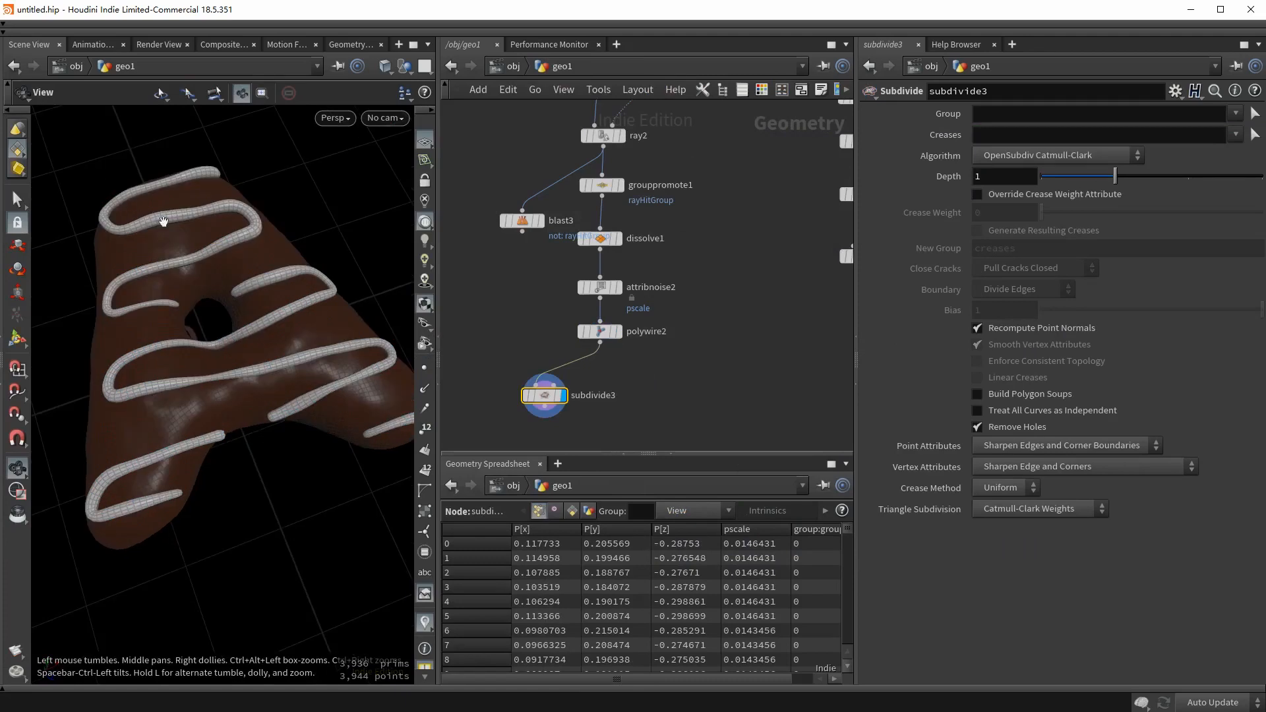
# Branch a Group node off polywire2 and name its group lines.
pyautogui.click(599, 343)
pyautogui.press('Tab')
pyautogui.write('group')
pyautogui.press('Return')
pyautogui.moveTo(1016, 116); pyautogui.dragTo(978, 114)
pyautogui.write('lines')
pyautogui.press('Return')
# Insert a Color node between polywire2 and the lines group and set its color to 0.09, 0.01, 0.
pyautogui.moveTo(752, 384); pyautogui.dragTo(654, 316, button='middle')
pyautogui.moveTo(546, 317); pyautogui.dragTo(554, 343)
pyautogui.press('Tab')
pyautogui.write('color')
pyautogui.press('Return')
pyautogui.press('Return')
pyautogui.doubleClick(1039, 215)
pyautogui.write('0.09')
pyautogui.press('Tab')
pyautogui.write('0.01')
pyautogui.press('Tab')
pyautogui.write('0')
pyautogui.press('Return')
# Merge the lines group branch with merge2 in a new Merge node.
pyautogui.scroll(-5, 627, 267)
pyautogui.moveTo(627, 267); pyautogui.dragTo(574, 359, button='middle')
pyautogui.scroll(-1, 574, 358)
pyautogui.scroll(3, 576, 402)
pyautogui.moveTo(496, 347); pyautogui.dragTo(535, 306)
pyautogui.keyDown('shift'); pyautogui.click(675, 277); pyautogui.keyUp('shift')
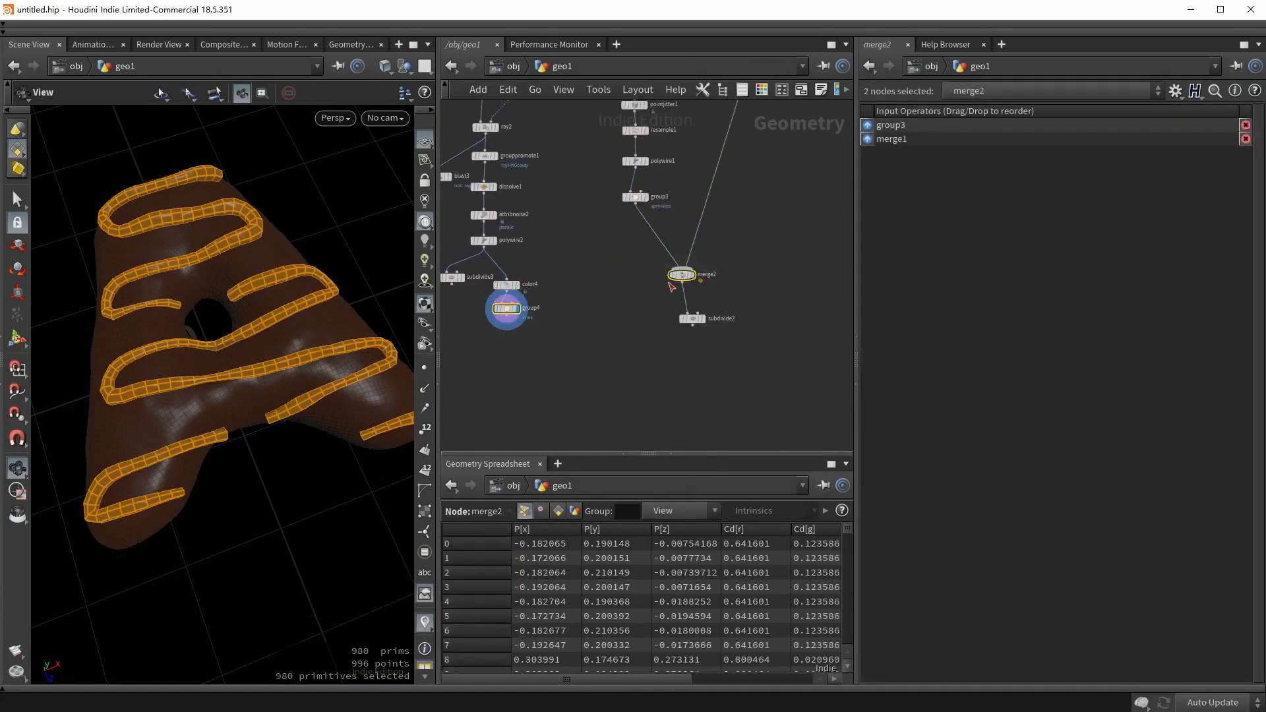
pyautogui.click(671, 286)
pyautogui.keyDown('alt'); pyautogui.click(580, 388); pyautogui.keyUp('alt')
# Move subdivide2 below merge3, feed it from merge3, and inspect the complete doughnut.
pyautogui.press('w')
pyautogui.click(364, 582)
pyautogui.moveTo(220, 367); pyautogui.dragTo(234, 311)
pyautogui.moveTo(705, 373); pyautogui.dragTo(709, 322, button='middle')
pyautogui.moveTo(706, 265); pyautogui.dragTo(593, 389)
pyautogui.click(585, 344)
pyautogui.click(580, 384)
pyautogui.click(595, 390)
pyautogui.moveTo(301, 329); pyautogui.dragTo(245, 409)
# Test font1 with the letter B, set its text to X, and inspect the resulting doughnut.
pyautogui.scroll(-5, 597, 342)
pyautogui.moveTo(679, 140); pyautogui.dragTo(673, 238, button='middle')
pyautogui.scroll(5, 537, 266)
pyautogui.click(644, 339)
pyautogui.moveTo(576, 364); pyautogui.dragTo(499, 325, button='middle')
pyautogui.moveTo(881, 211); pyautogui.dragTo(860, 188)
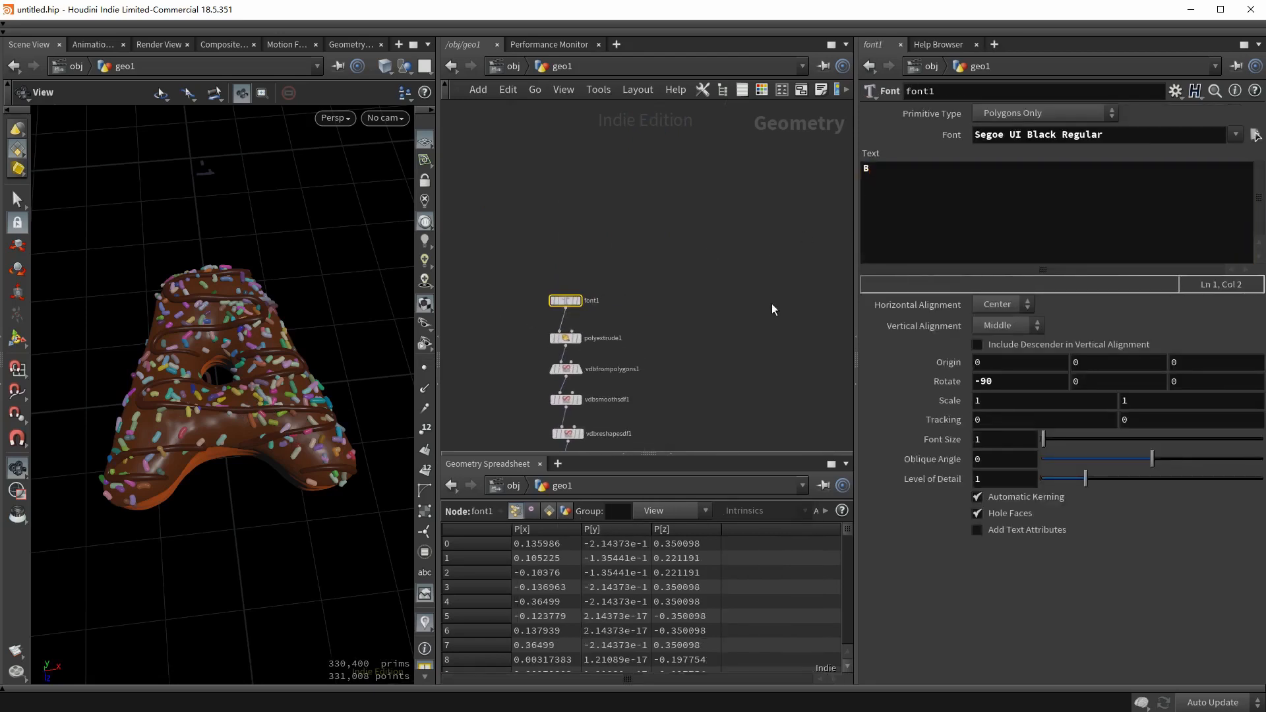
pyautogui.moveTo(271, 370); pyautogui.dragTo(310, 359)
pyautogui.moveTo(887, 201); pyautogui.dragTo(811, 209)
pyautogui.write('X')
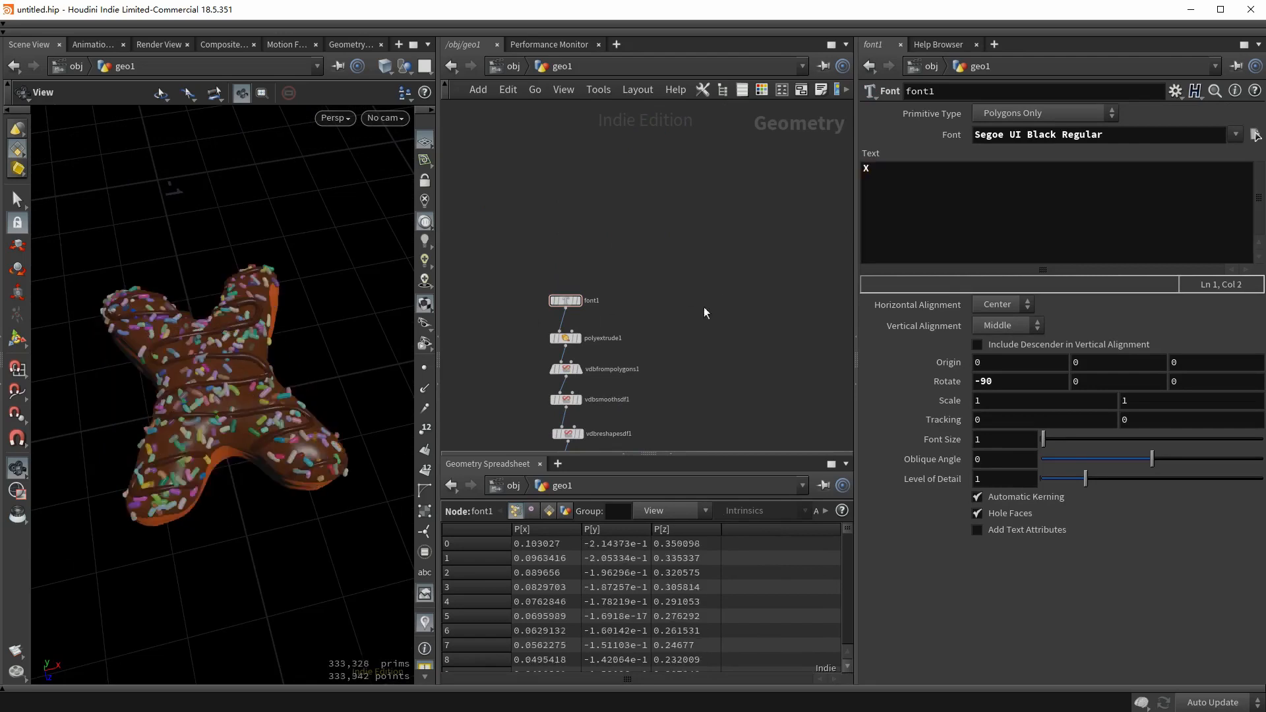
pyautogui.moveTo(245, 371); pyautogui.dragTo(277, 428)
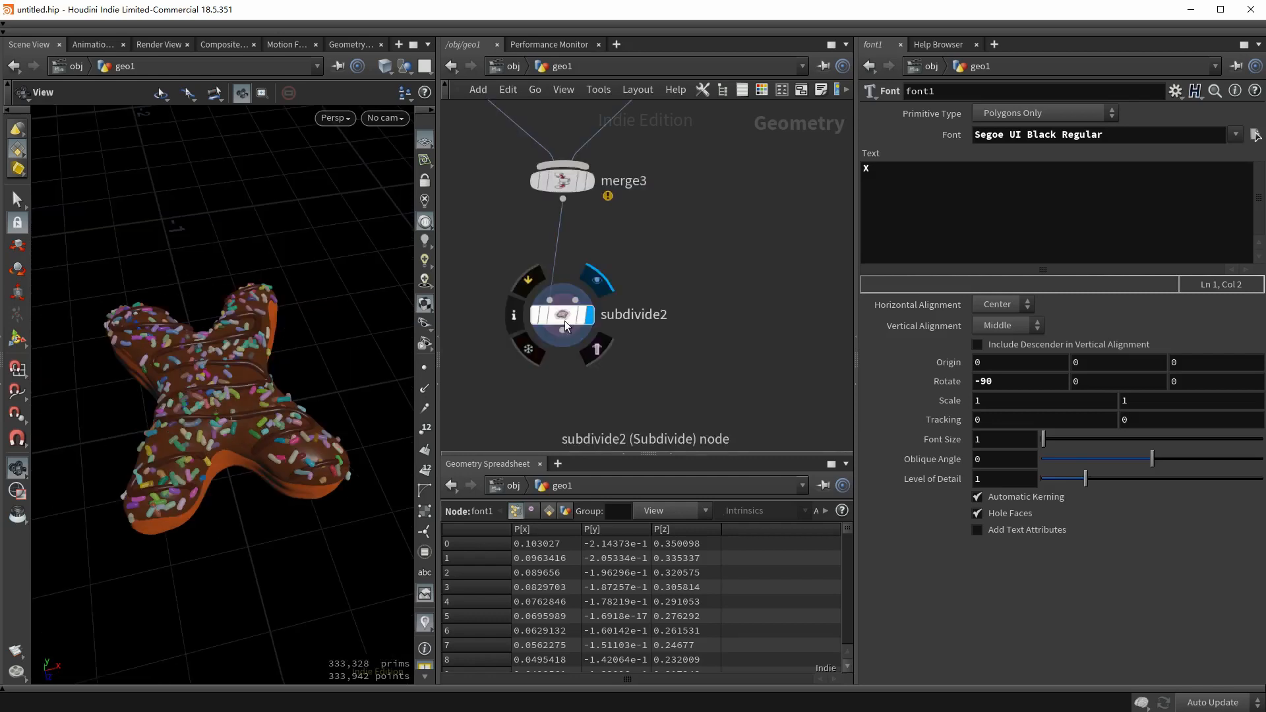
pyautogui.rightClick(564, 321)
pyautogui.moveTo(590, 472)
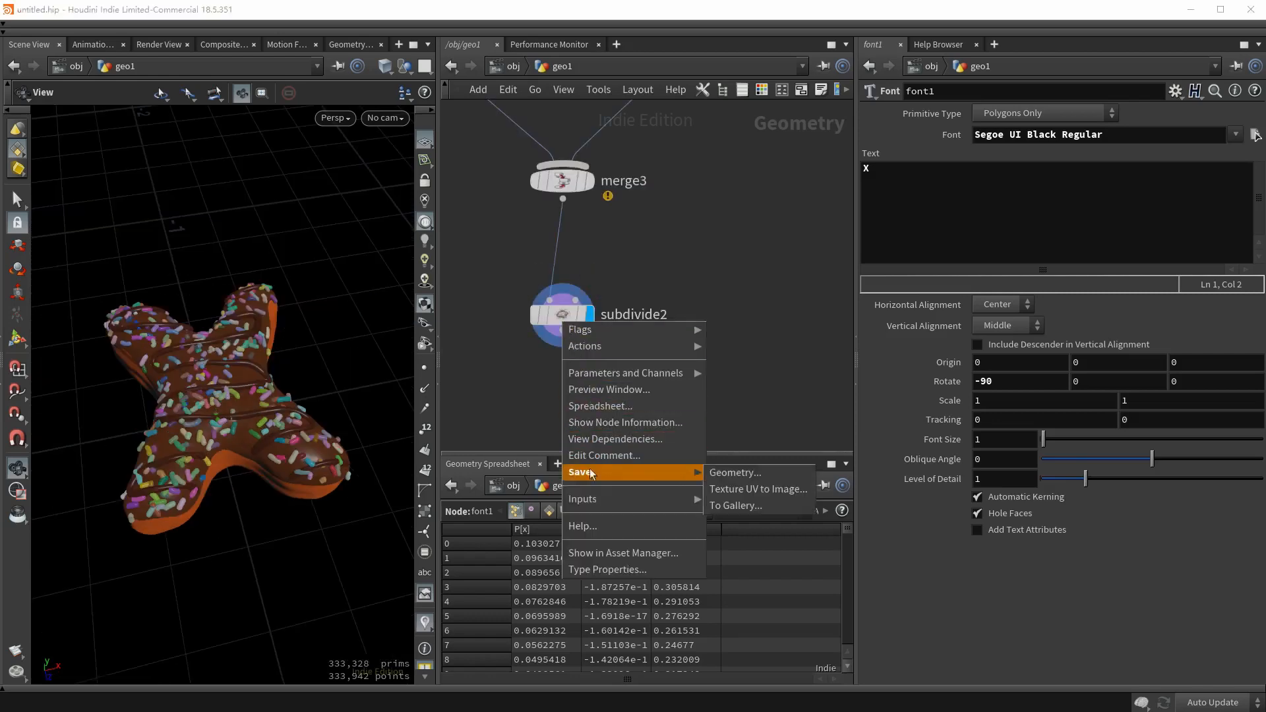
pyautogui.click(718, 473)
pyautogui.click(825, 488)
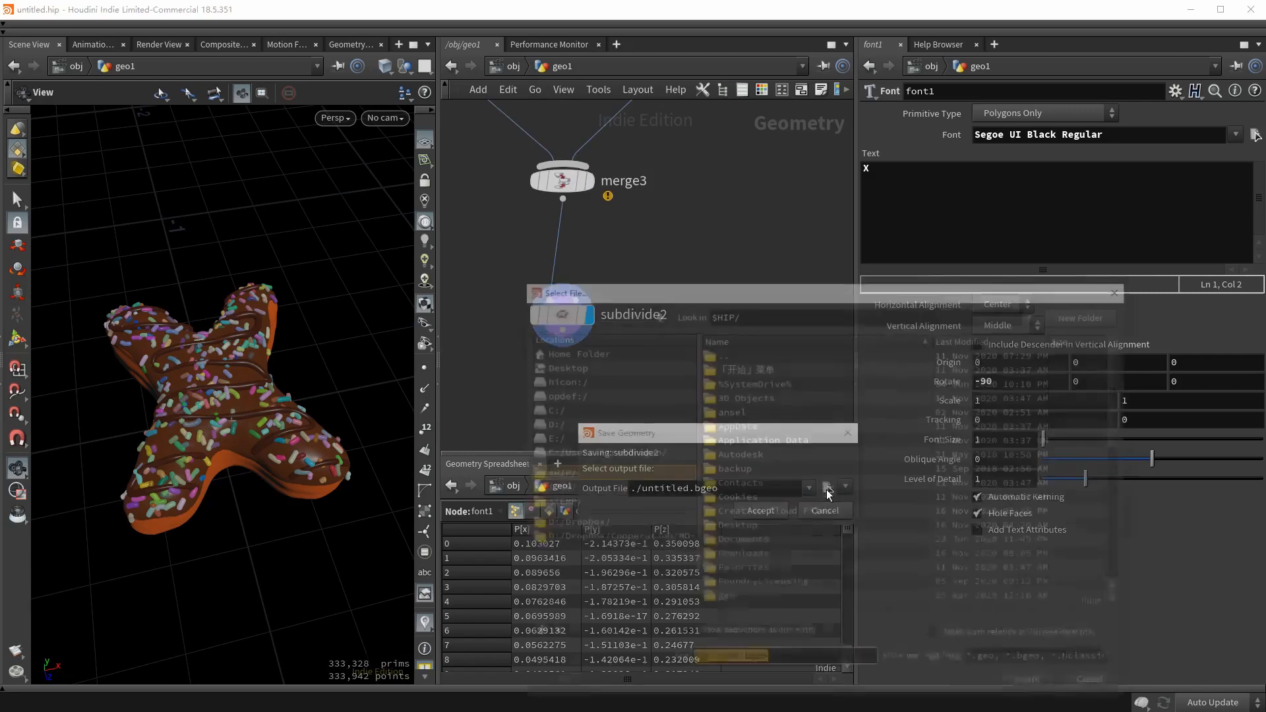
pyautogui.click(755, 661)
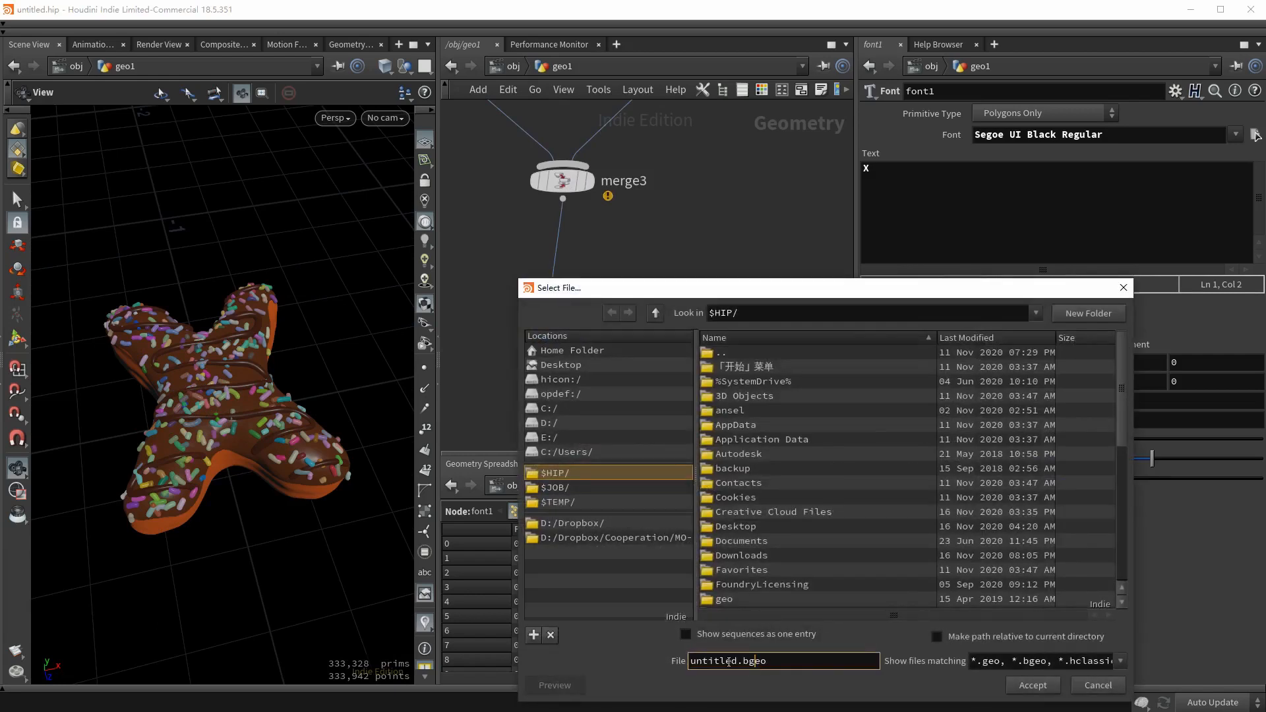
pyautogui.moveTo(743, 660); pyautogui.dragTo(785, 650)
pyautogui.write('abc')
pyautogui.click(1086, 685)
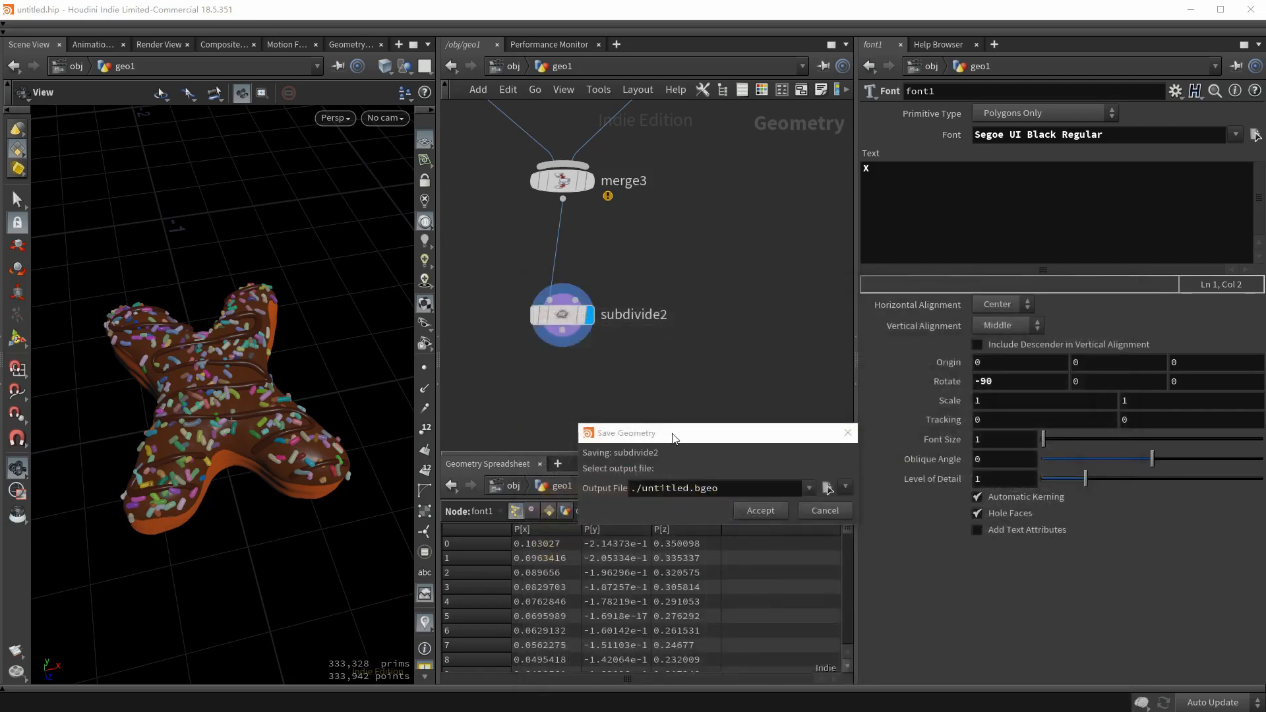
pyautogui.click(714, 501)
# Add a ROP Alembic Output node fed from merge3.
pyautogui.moveTo(613, 402); pyautogui.dragTo(561, 431, button='middle')
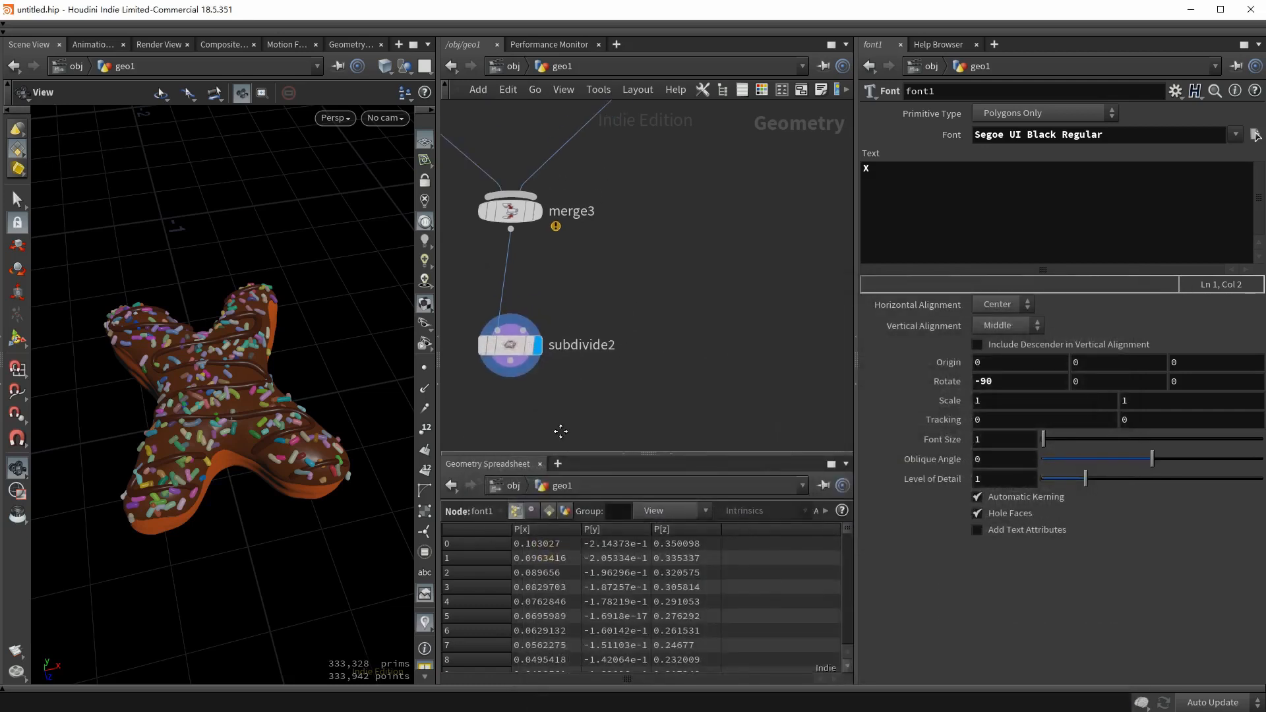
pyautogui.click(510, 228)
pyautogui.press('Tab')
pyautogui.write('rop')
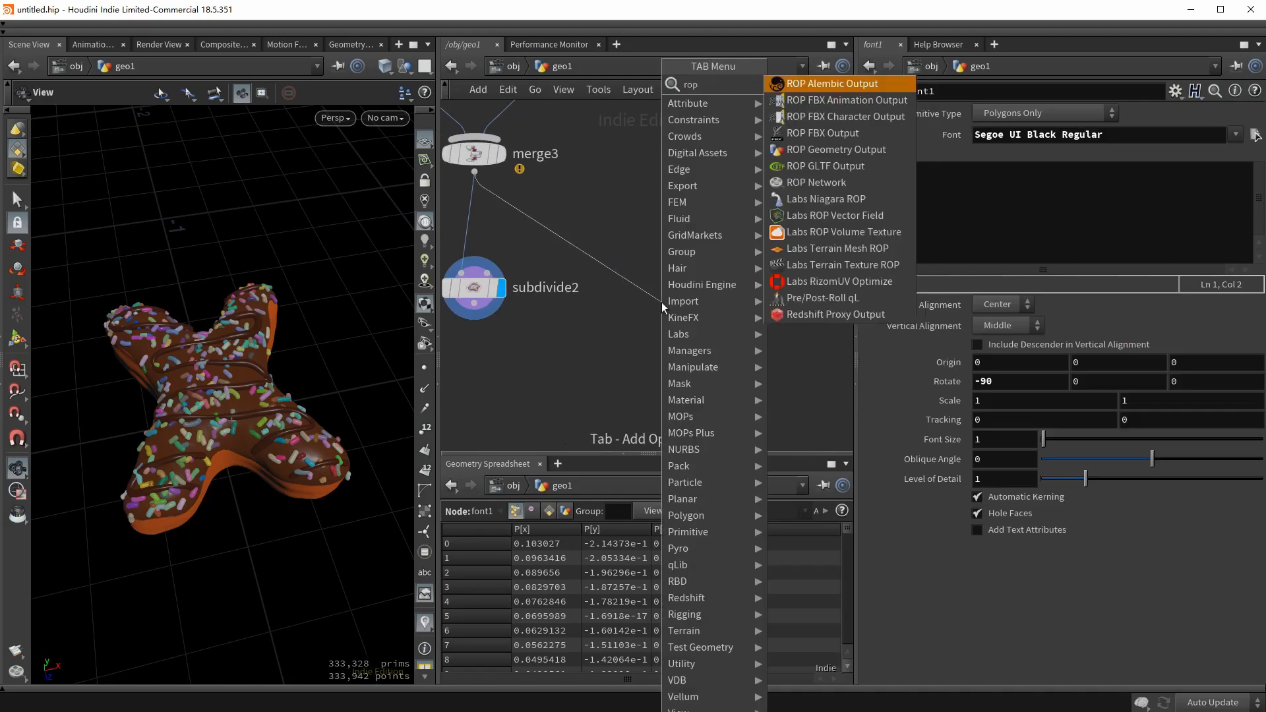
pyautogui.press('Return')
pyautogui.click(662, 302)
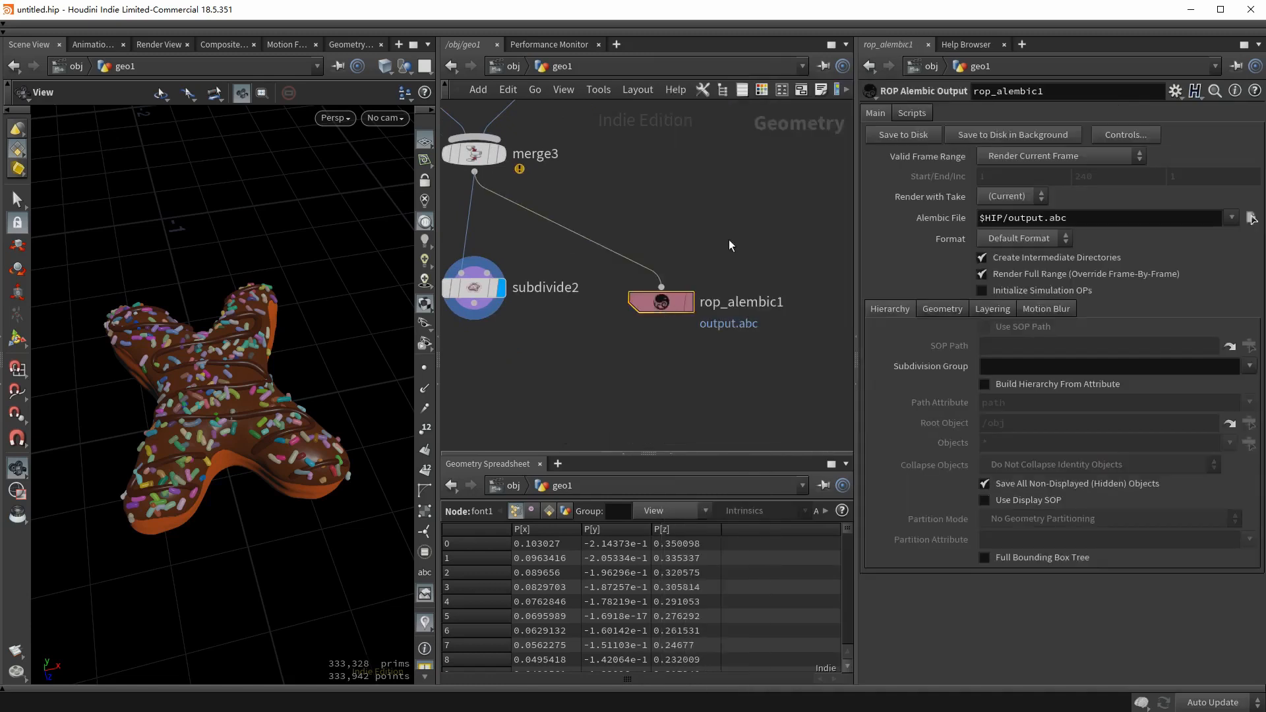
# Change rop_alembic1's Alembic File to $HIP/donut.abc.
pyautogui.click(1251, 217)
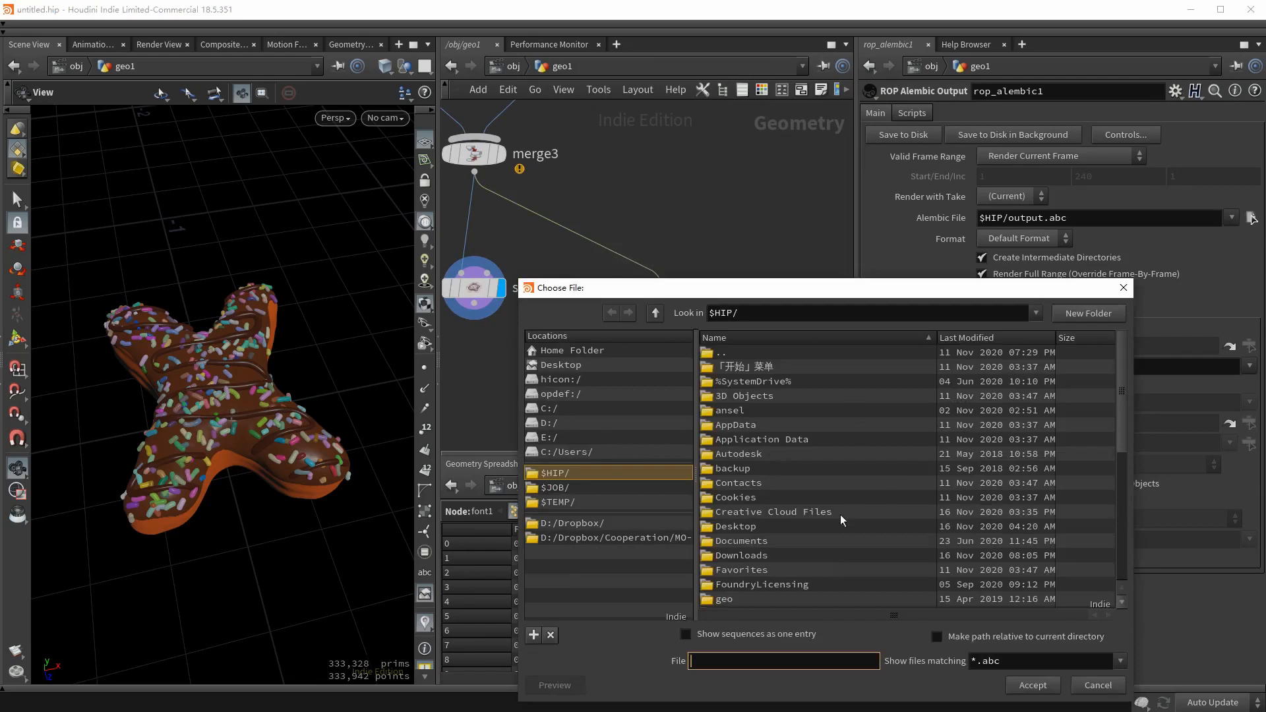
pyautogui.click(1111, 688)
pyautogui.moveTo(1009, 215); pyautogui.dragTo(1040, 221)
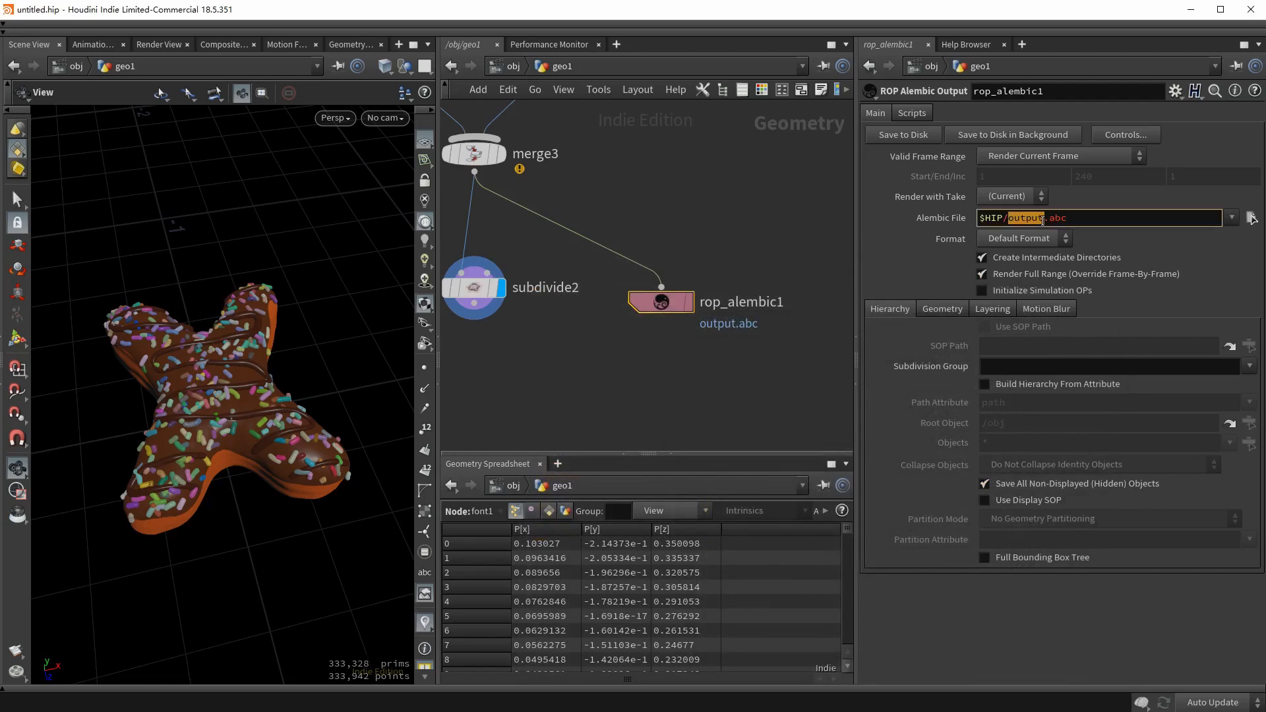
pyautogui.write('donut')
pyautogui.press('Return')
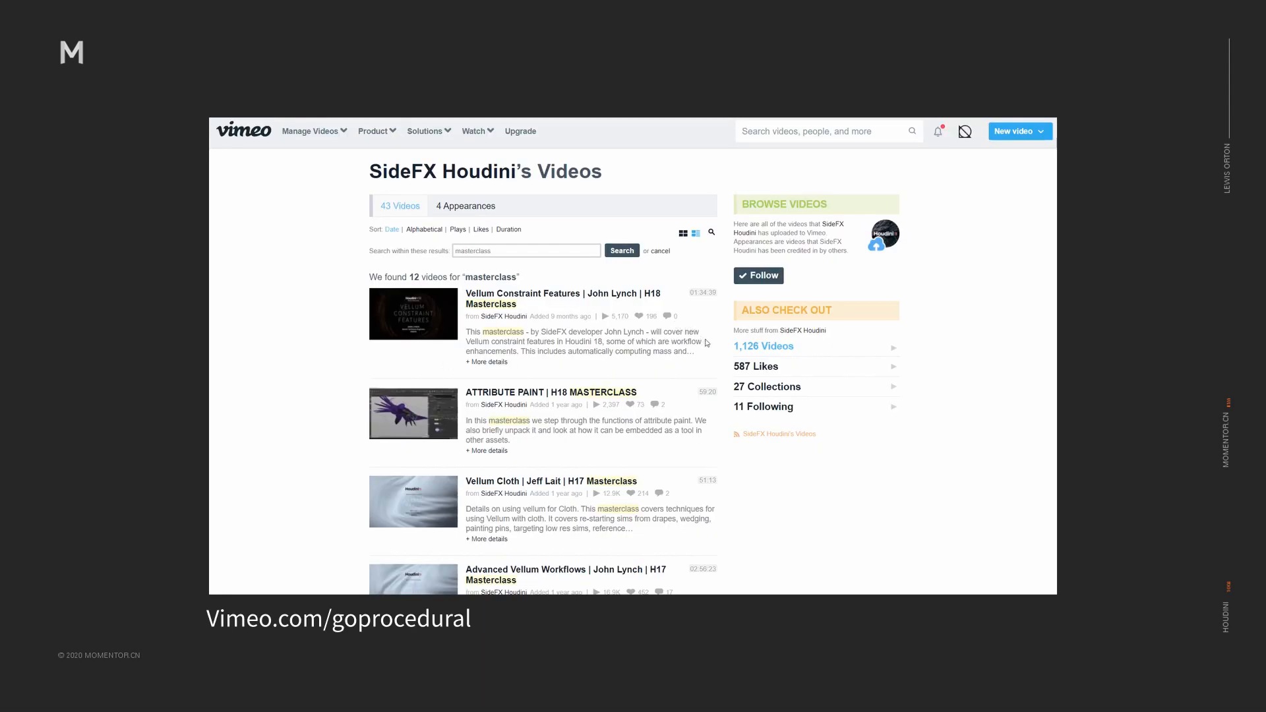
# Browse the successive result pages of SideFX Houdini's masterclass videos on Vimeo.
pyautogui.scroll(-15, 711, 350)
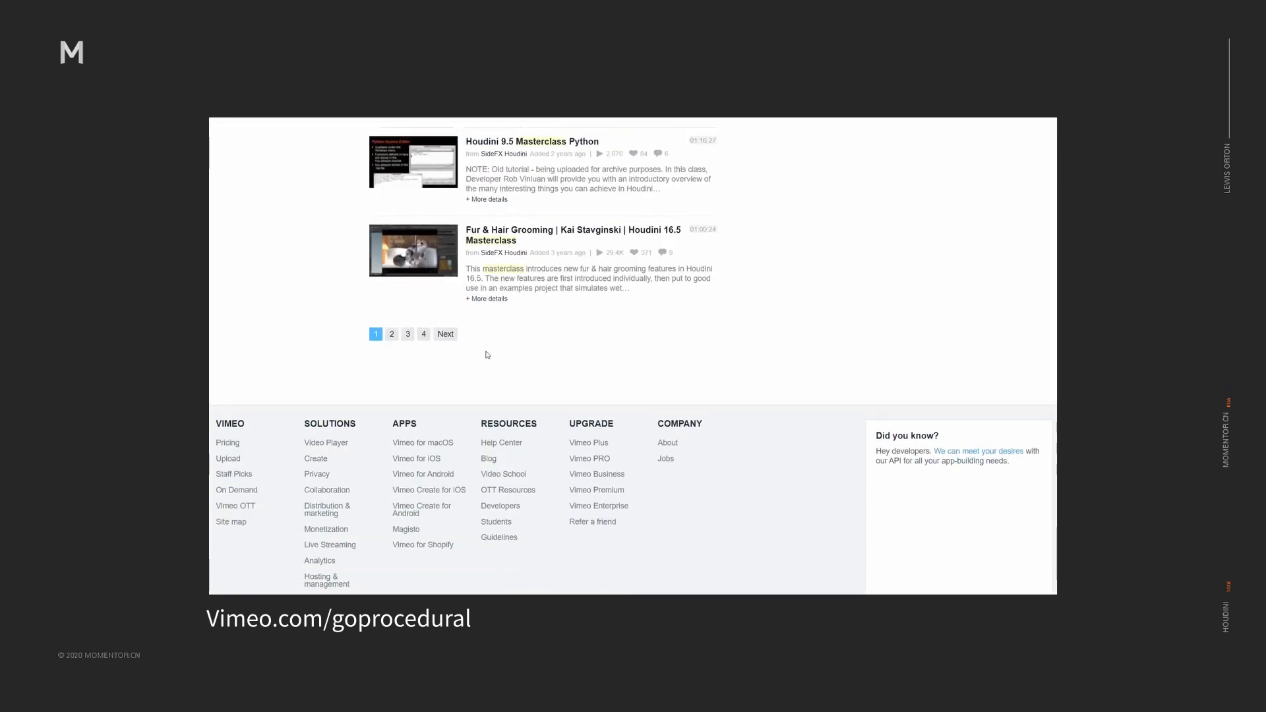
pyautogui.click(445, 344)
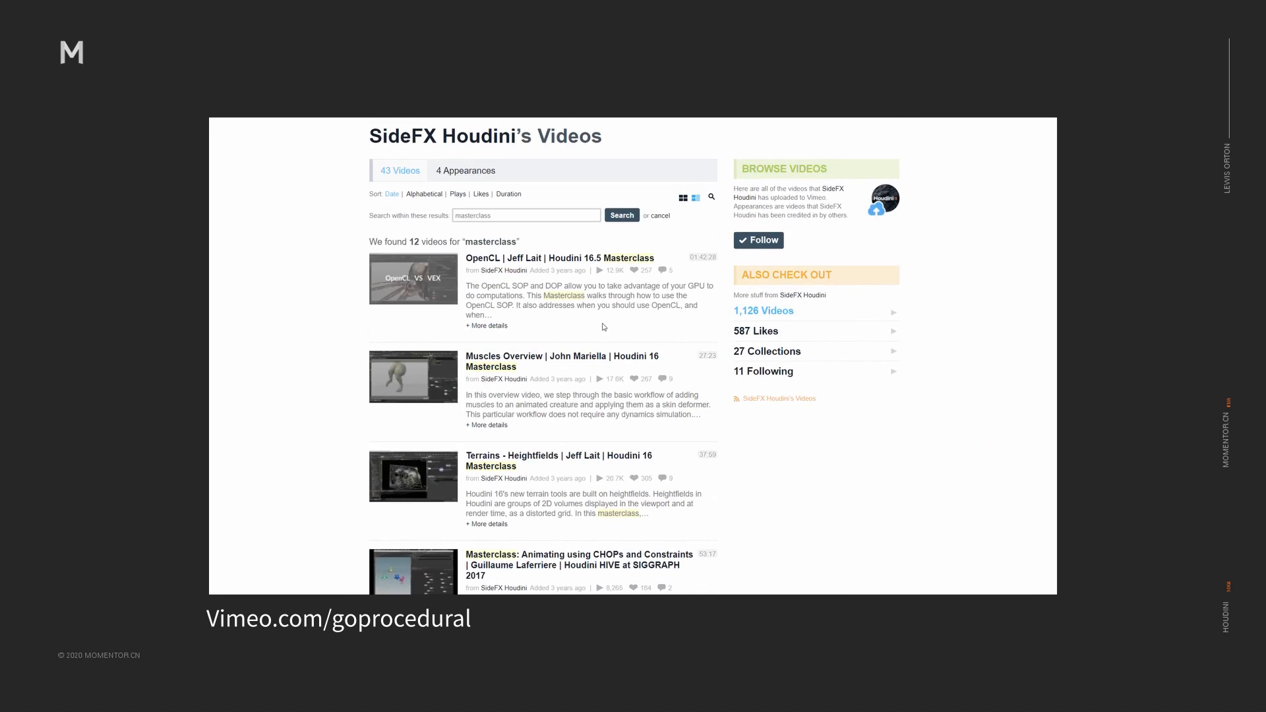
pyautogui.scroll(-15, 604, 327)
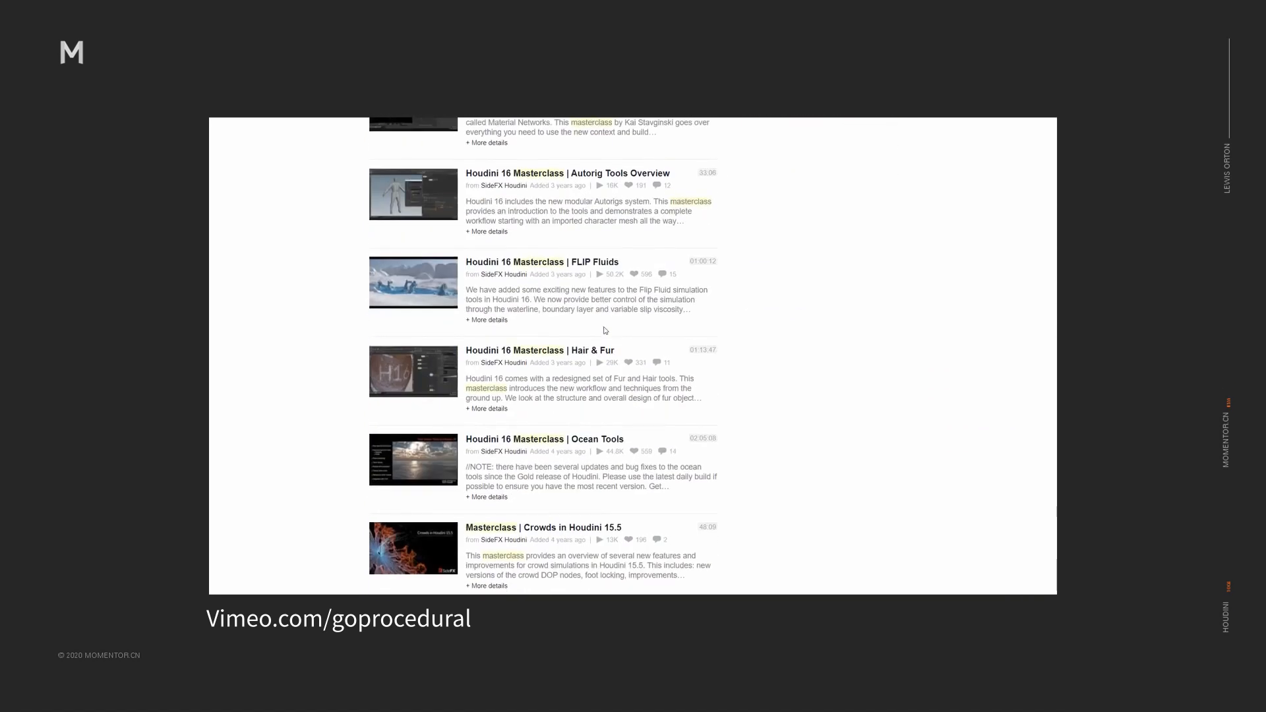
pyautogui.click(473, 335)
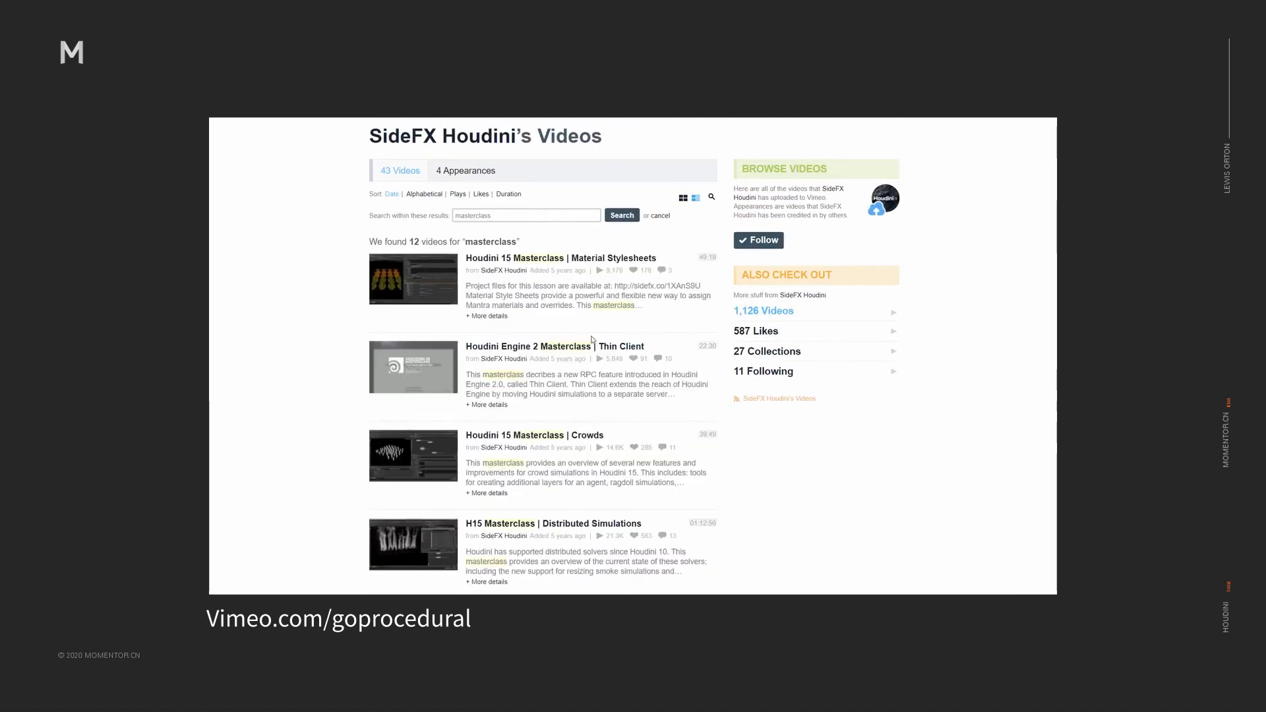
pyautogui.scroll(-8, 592, 340)
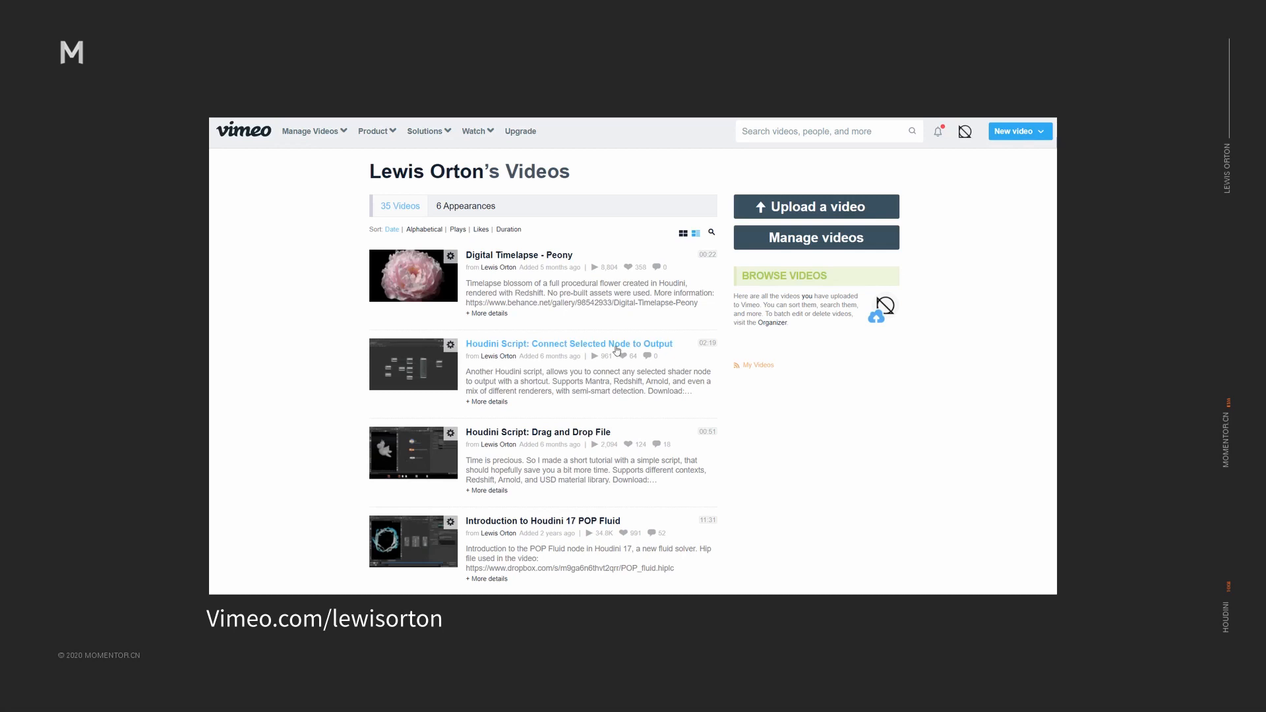
# Look at the video pages for Connect Selected Node to Output, Drag and Drop File, and Introduction to Houdini 17 POP Fluid.
pyautogui.click(423, 373)
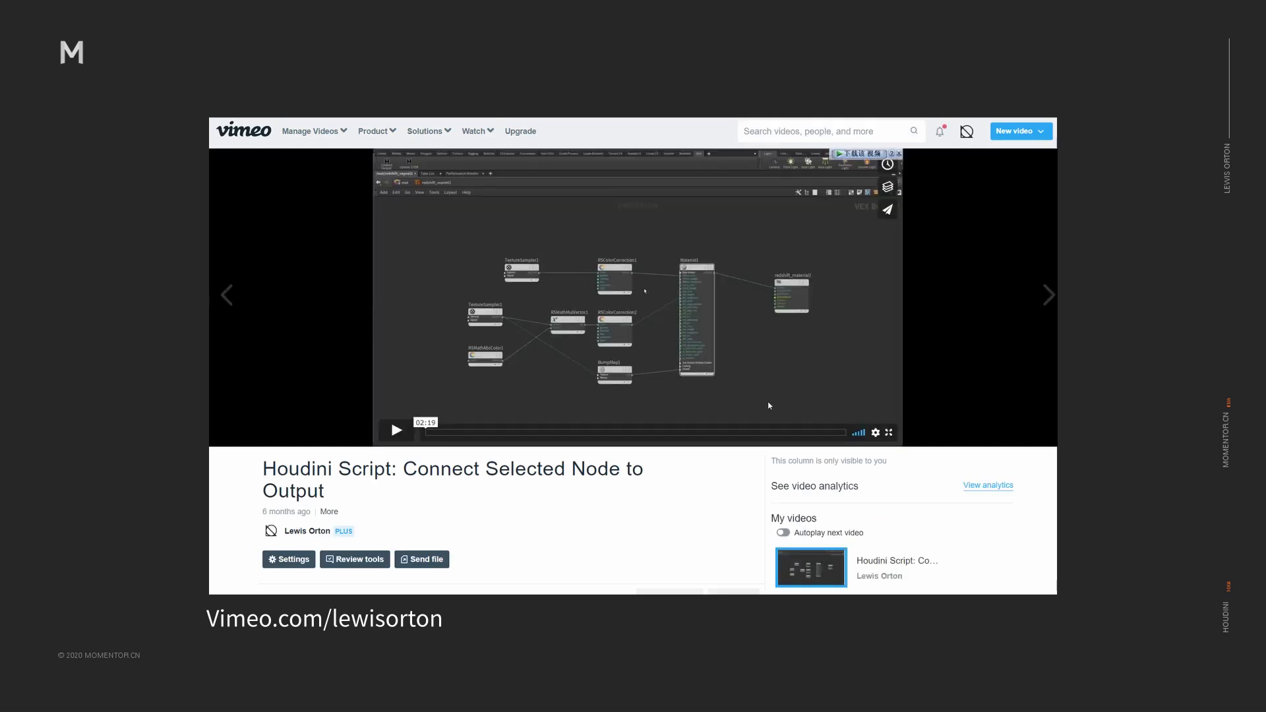
pyautogui.hotkey('alt', 'Left')
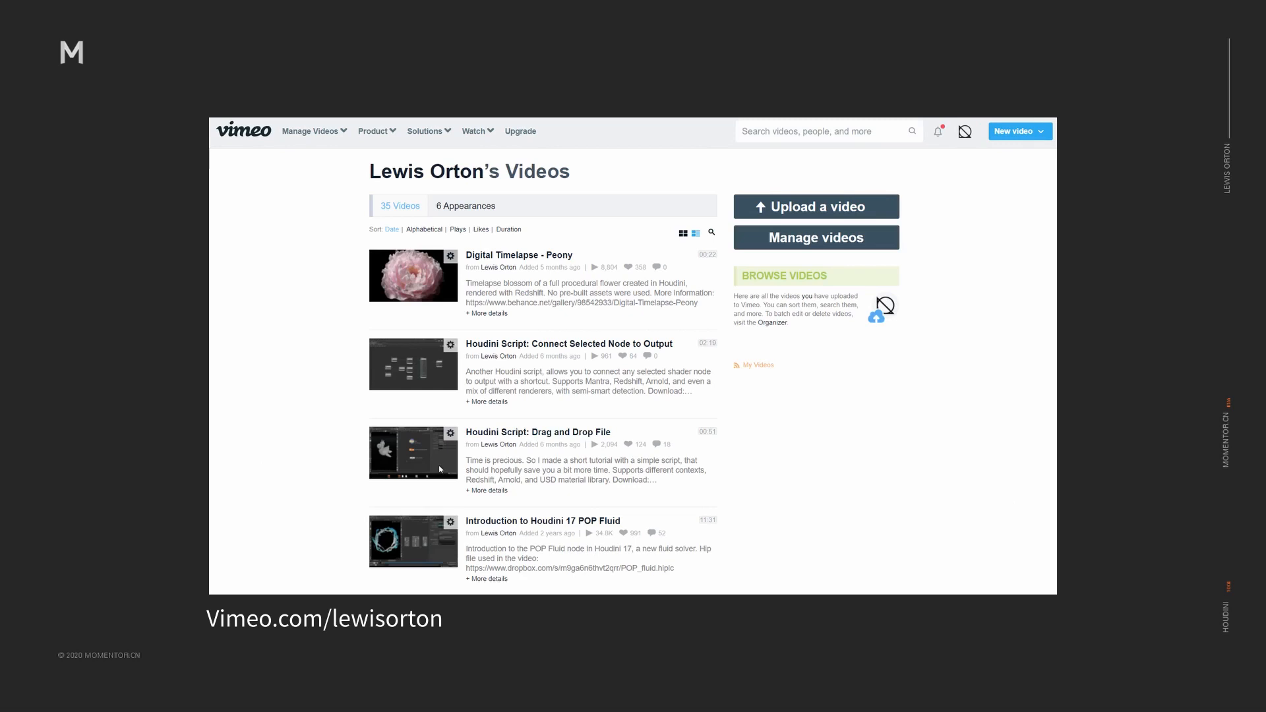
pyautogui.click(452, 464)
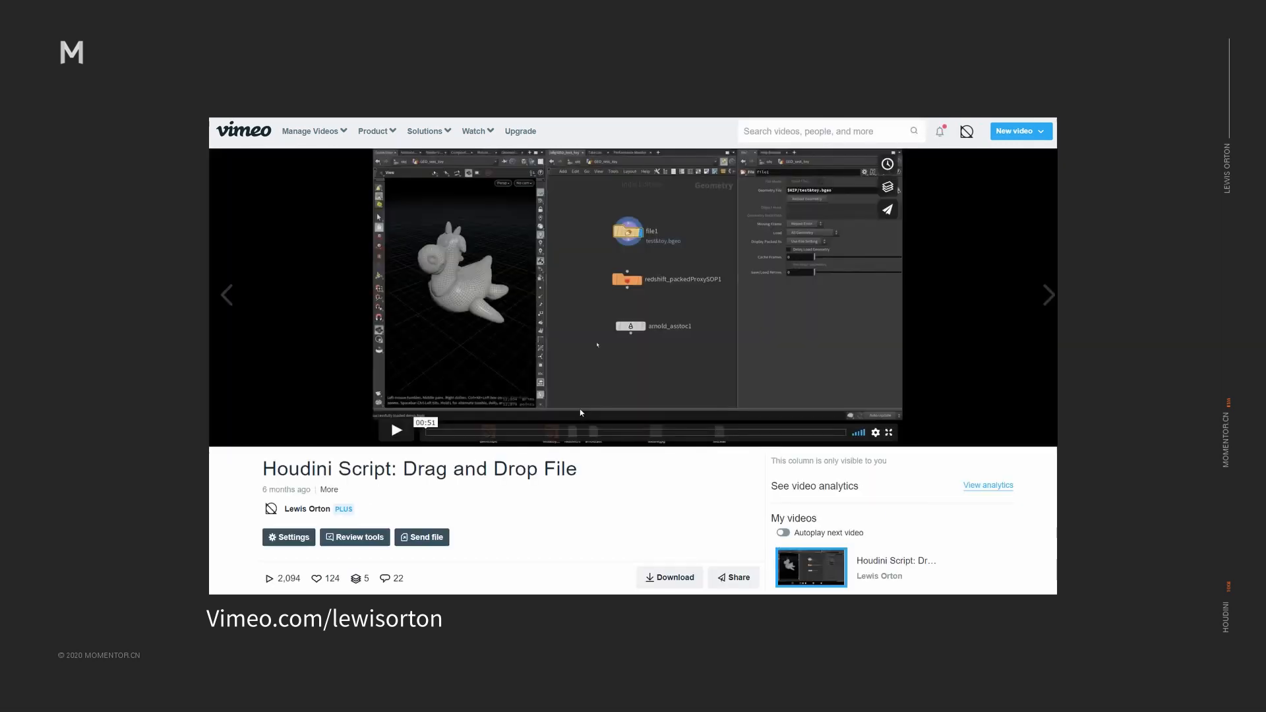
pyautogui.hotkey('alt', 'Left')
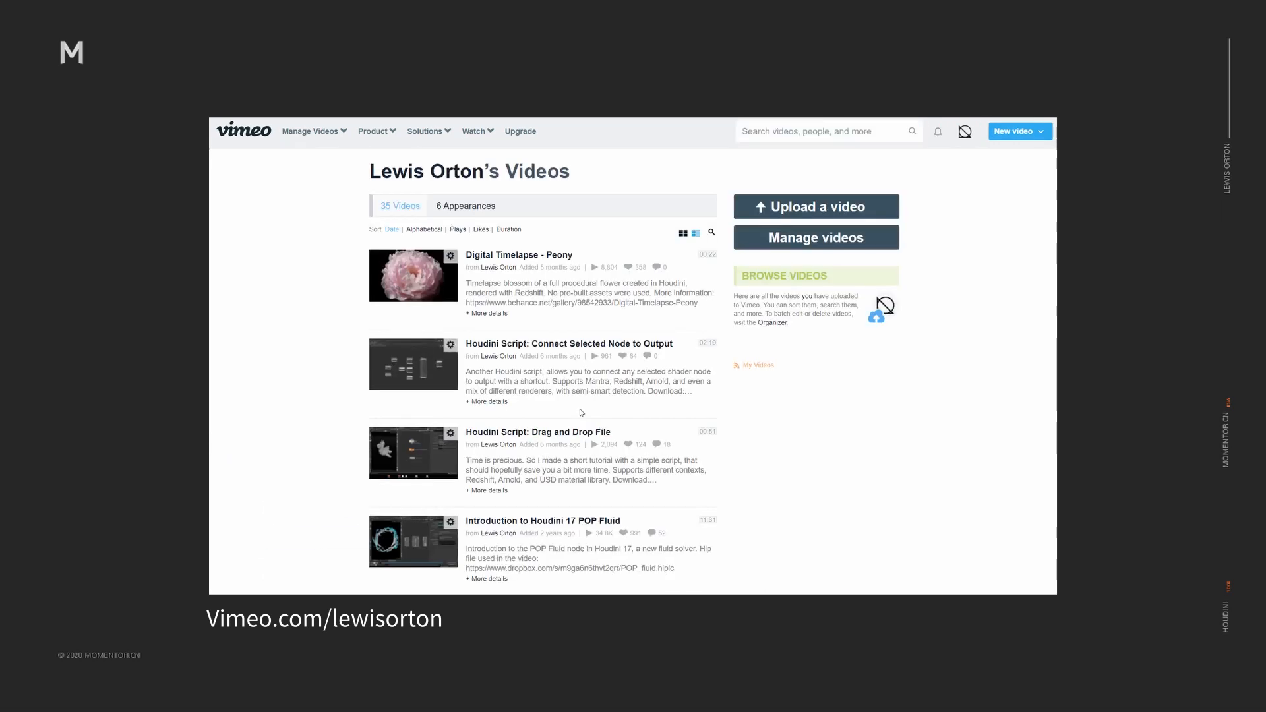
pyautogui.click(424, 559)
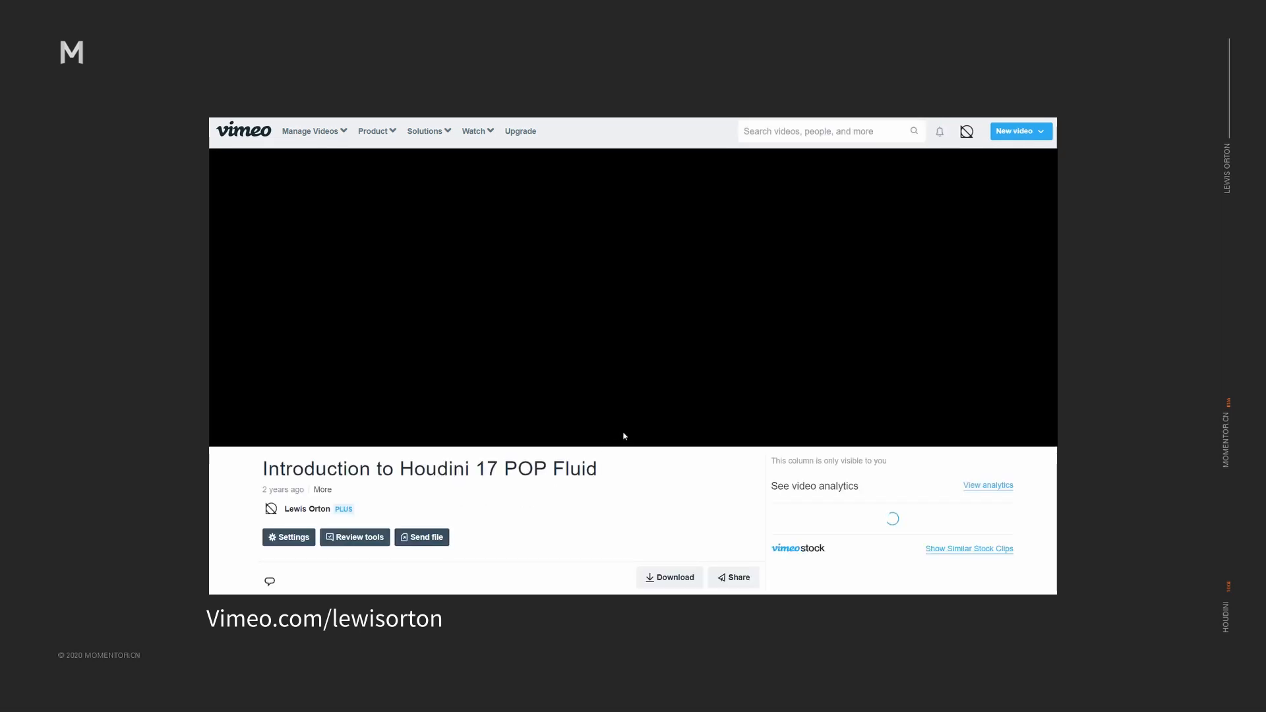
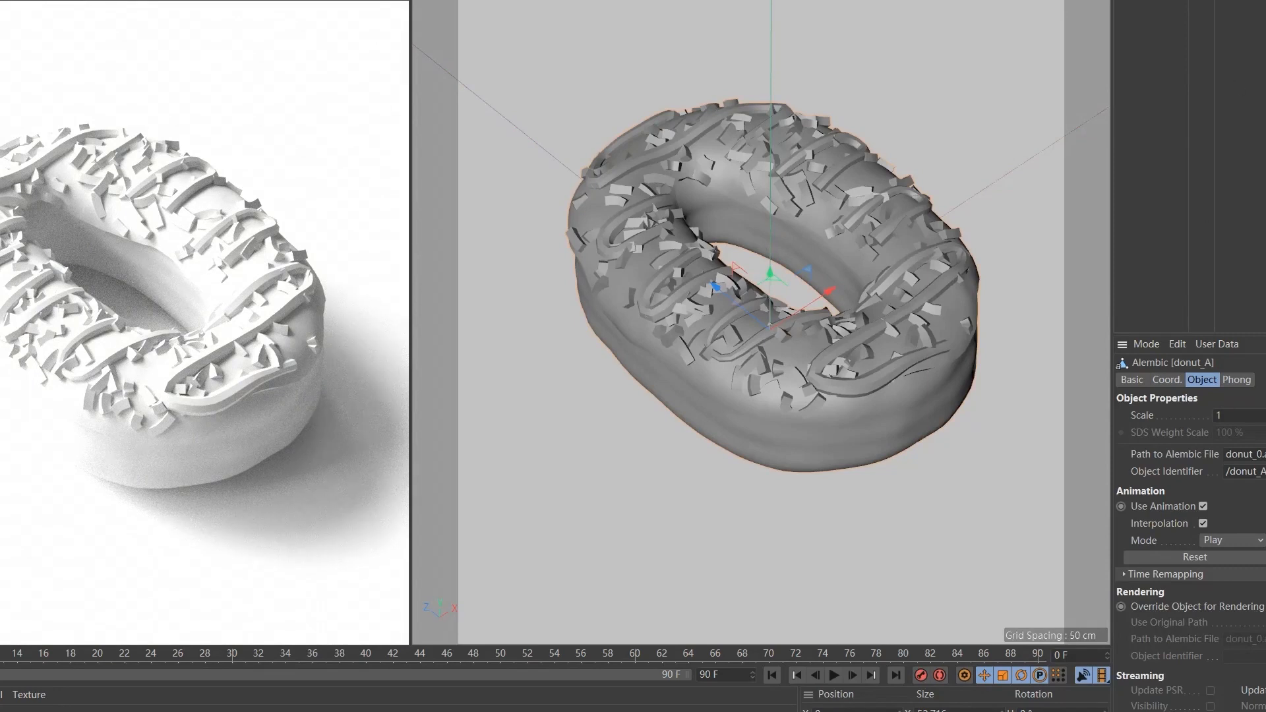
# In Cinema 4D, display the vertex colors of the donut_A Alembic object and return to its object properties.
pyautogui.doubleClick(1238, 3)
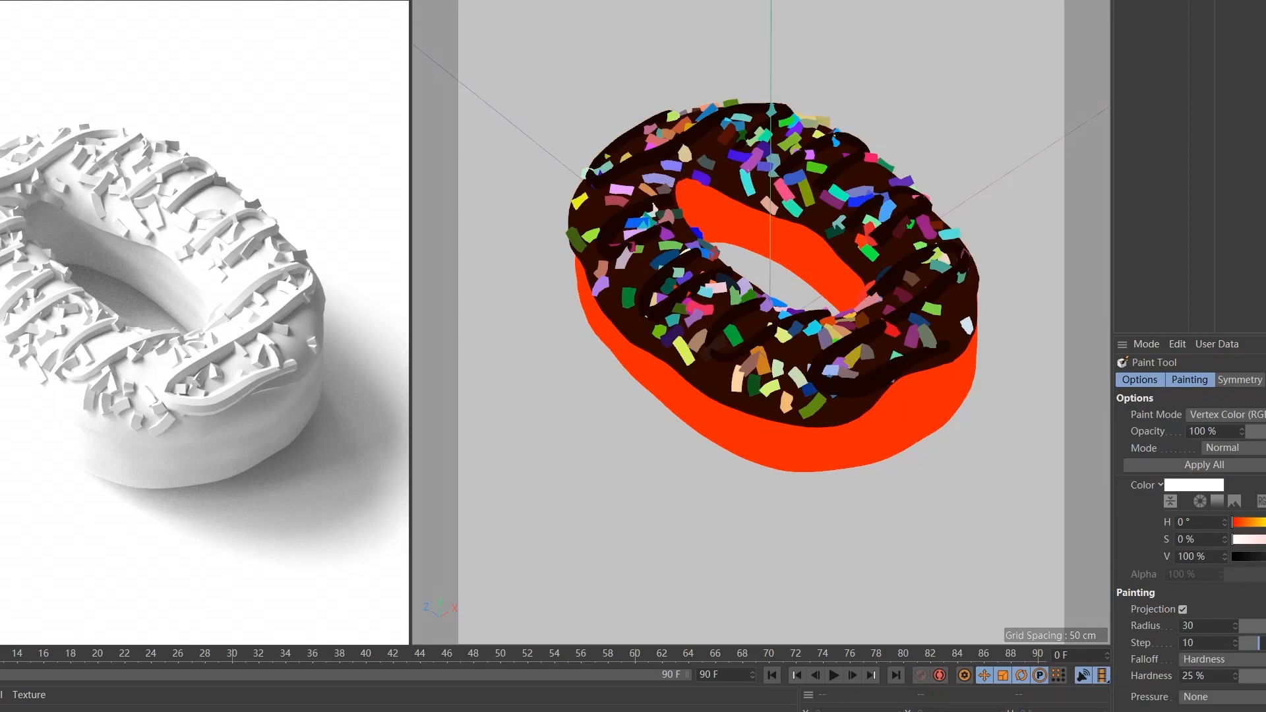
pyautogui.press('e')
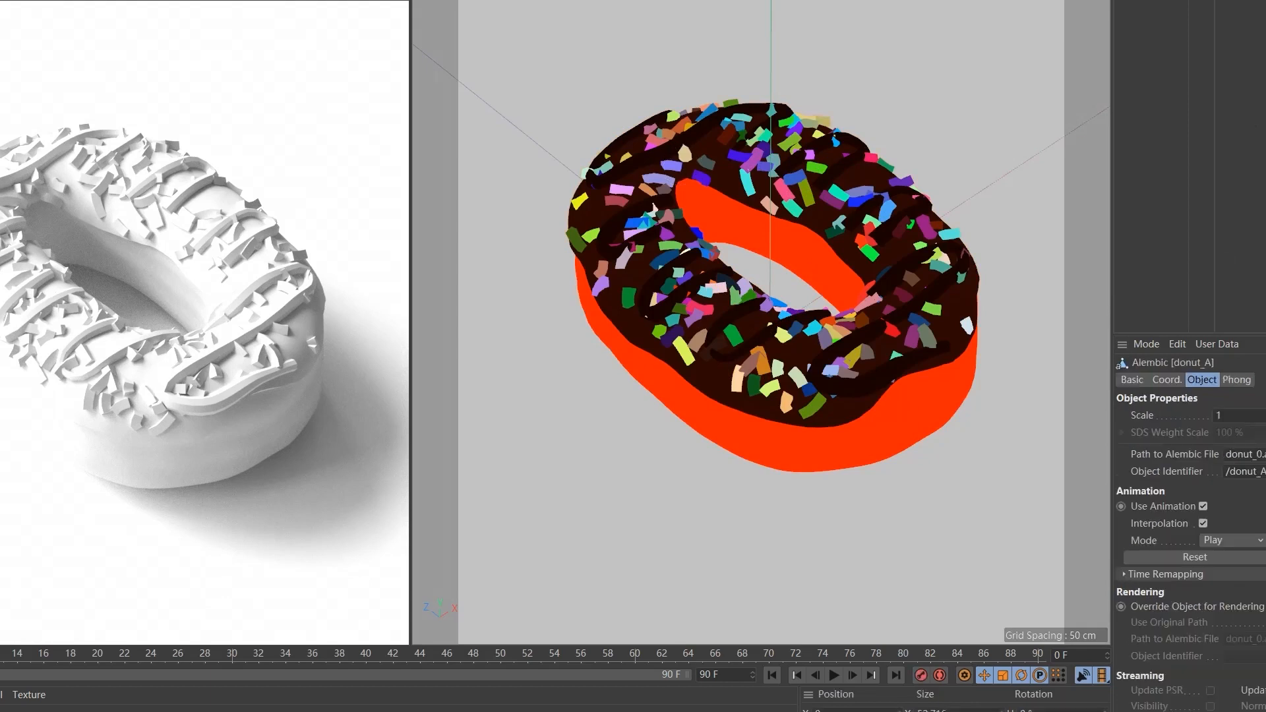
# Convert the donut_A Alembic object into an editable polygon object and check its polygon selection tags.
pyautogui.press('c')
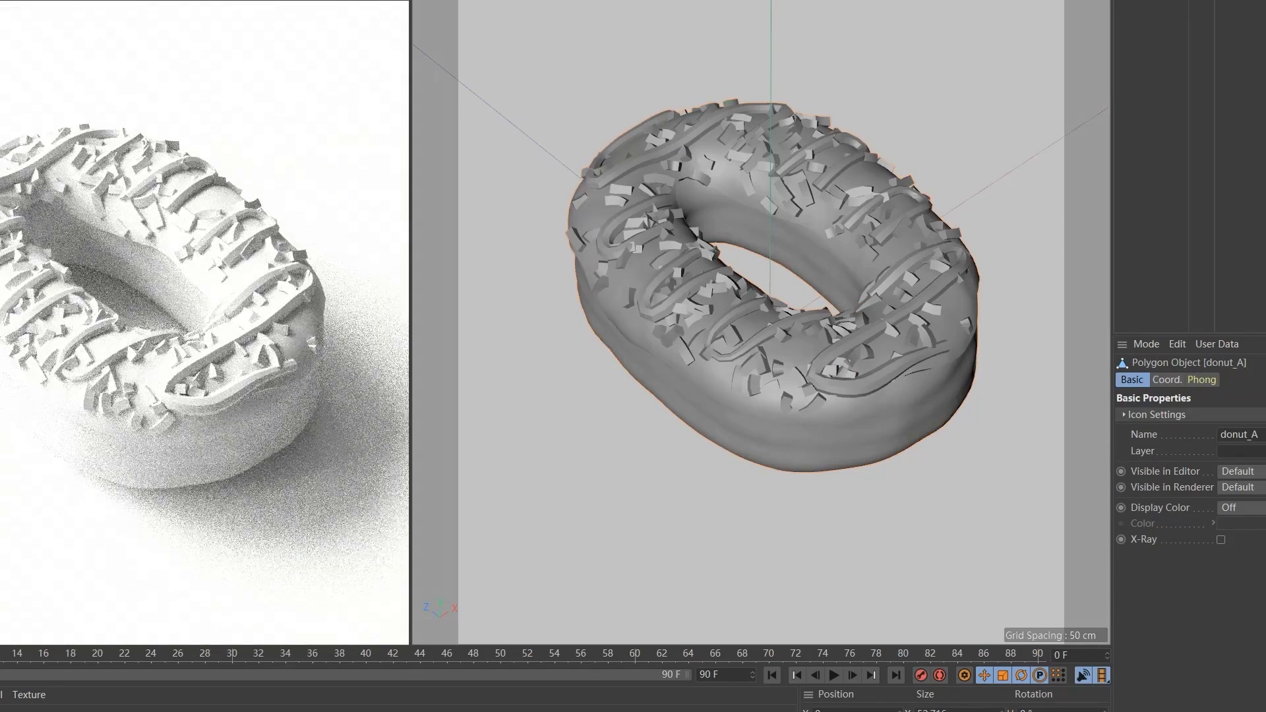
pyautogui.click(1226, 116)
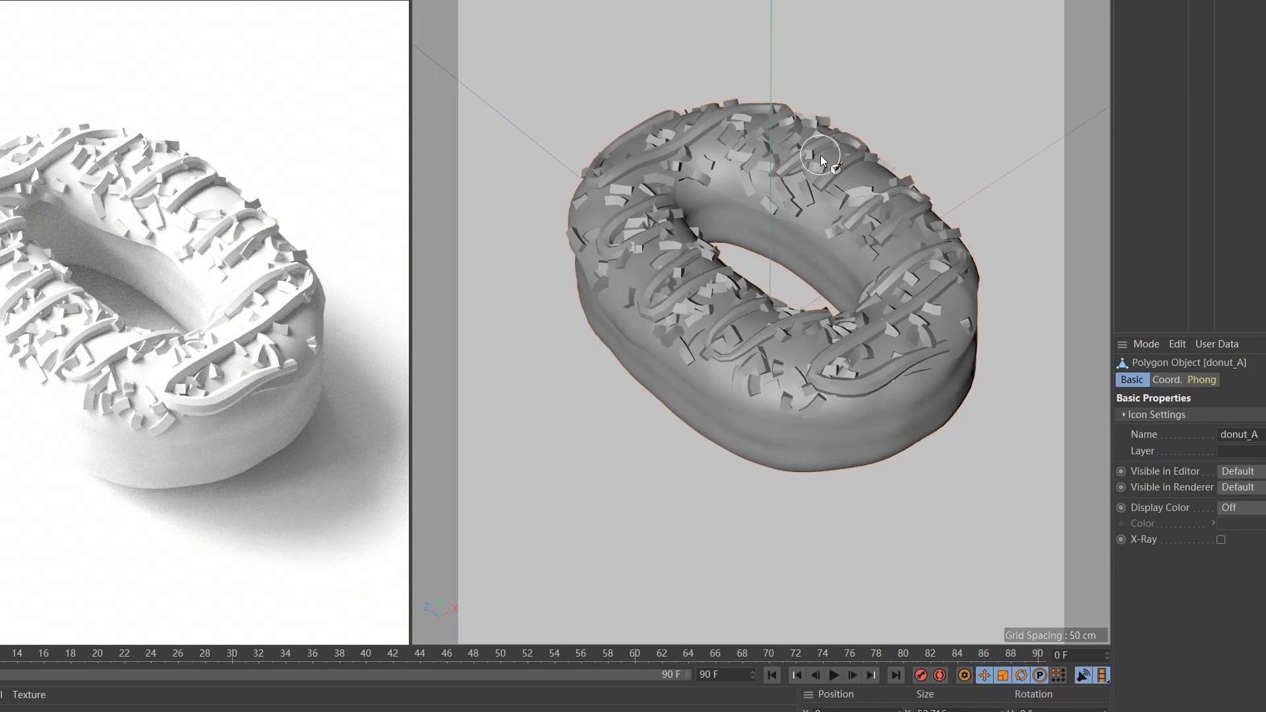
pyautogui.press('e')
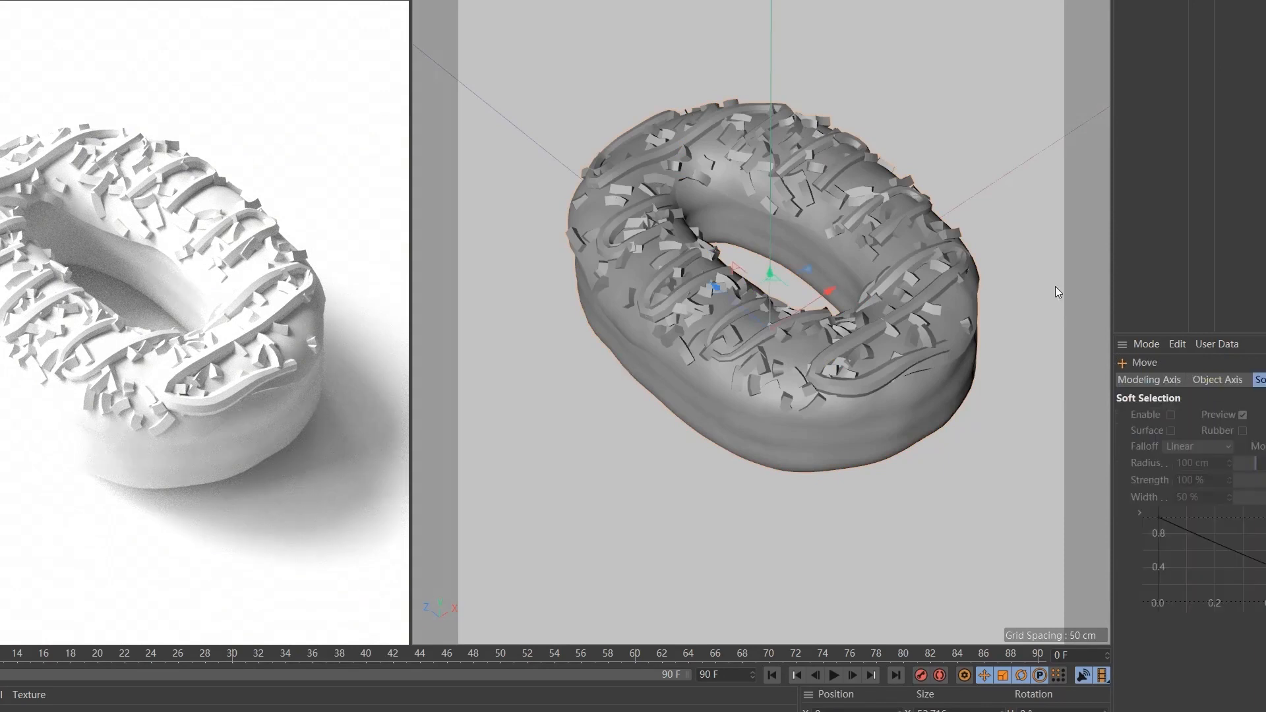
pyautogui.click(1245, 3)
pyautogui.click(1260, 2)
pyautogui.click(1264, 2)
pyautogui.click(1264, 3)
pyautogui.click(1264, 3)
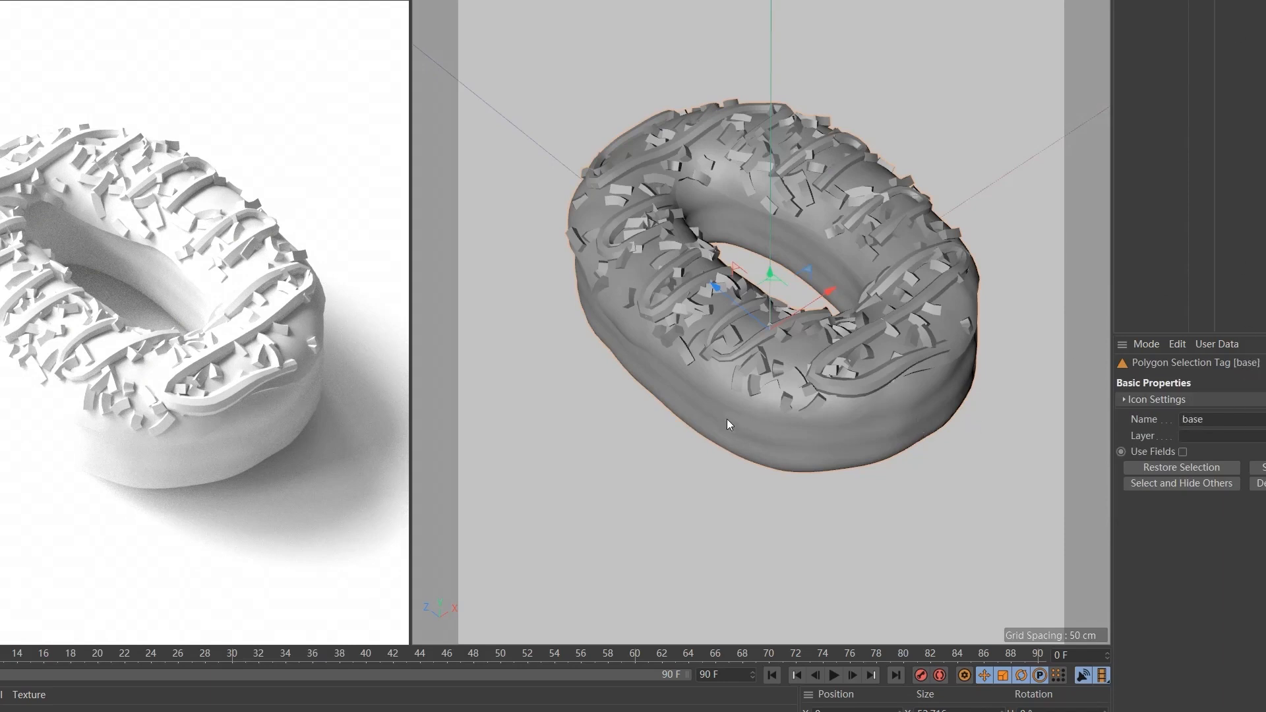
pyautogui.click(1260, 2)
pyautogui.click(1263, 40)
pyautogui.click(1263, 3)
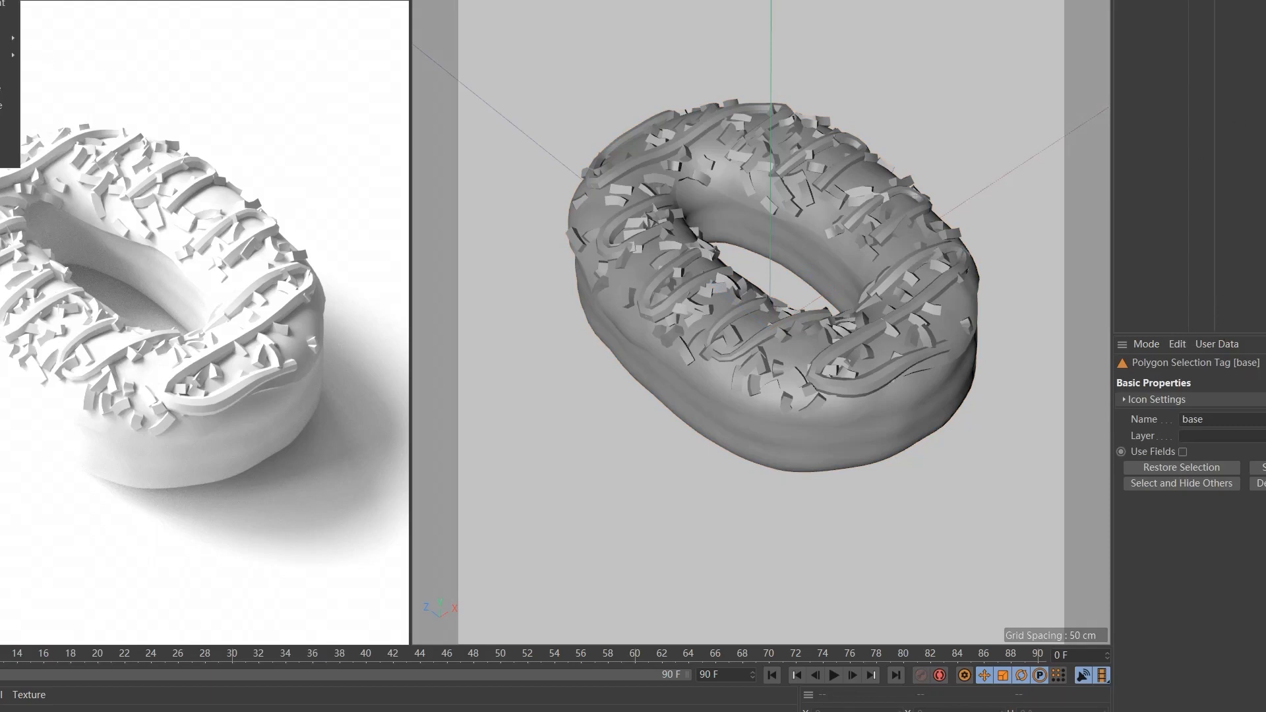
# Create an Octane diffuse material named Base and assign it to the doughnut's base polygon selection.
pyautogui.click(16, 42)
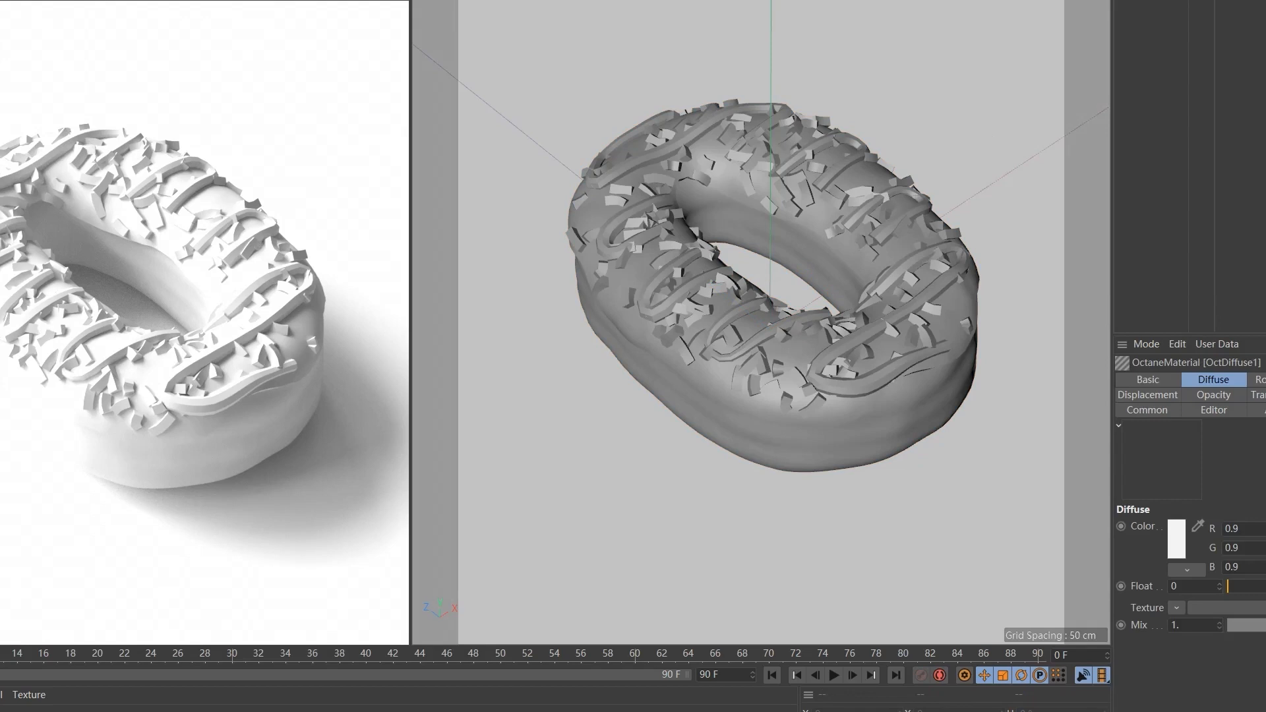
pyautogui.press('Return')
pyautogui.moveTo(1147, 13); pyautogui.dragTo(1154, 4)
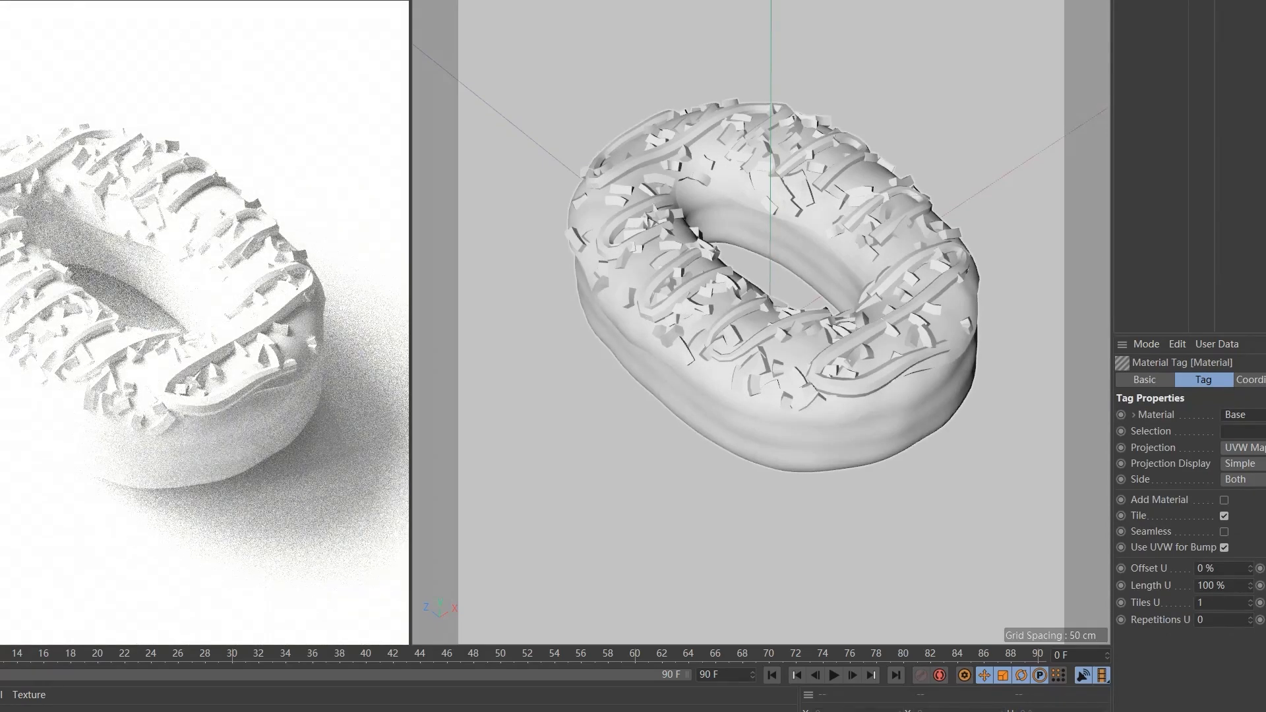
pyautogui.moveTo(1246, 3); pyautogui.dragTo(1244, 436)
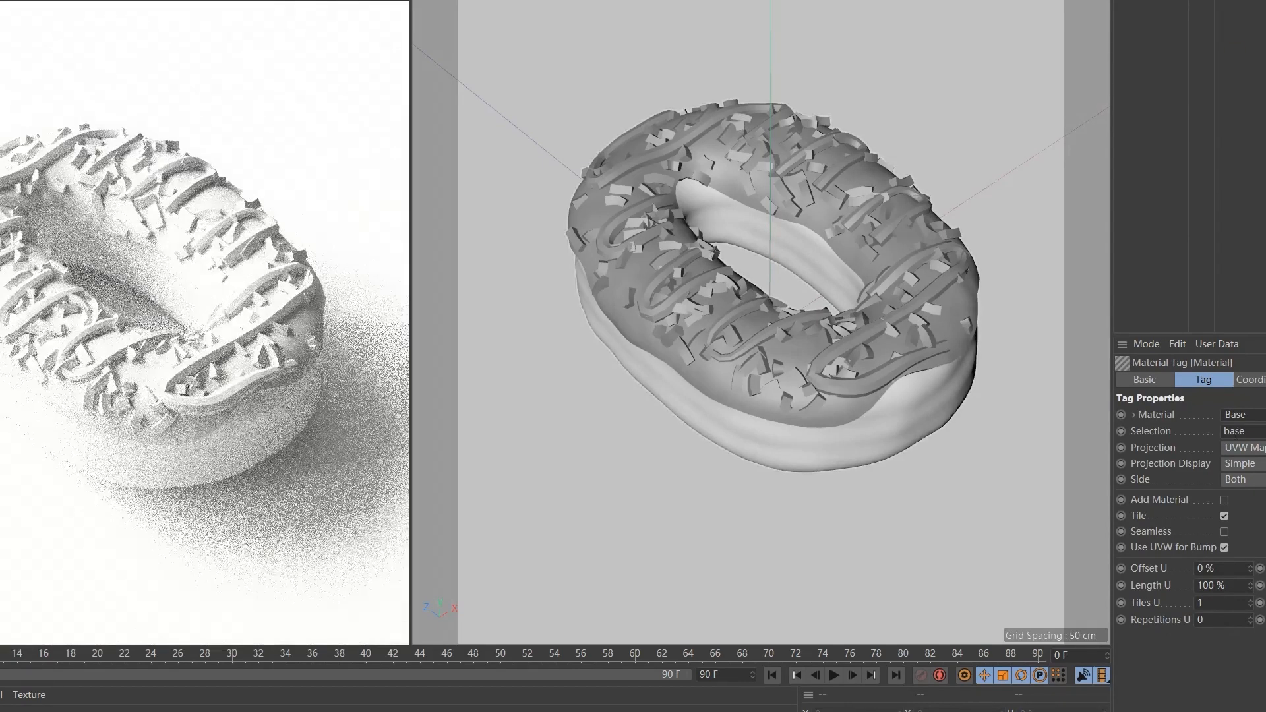
# Set the Base material's diffuse color to red with R 0.9, G 0.010819 and B 0.010819.
pyautogui.doubleClick(13, 711)
pyautogui.moveTo(123, 0); pyautogui.dragTo(502, 5)
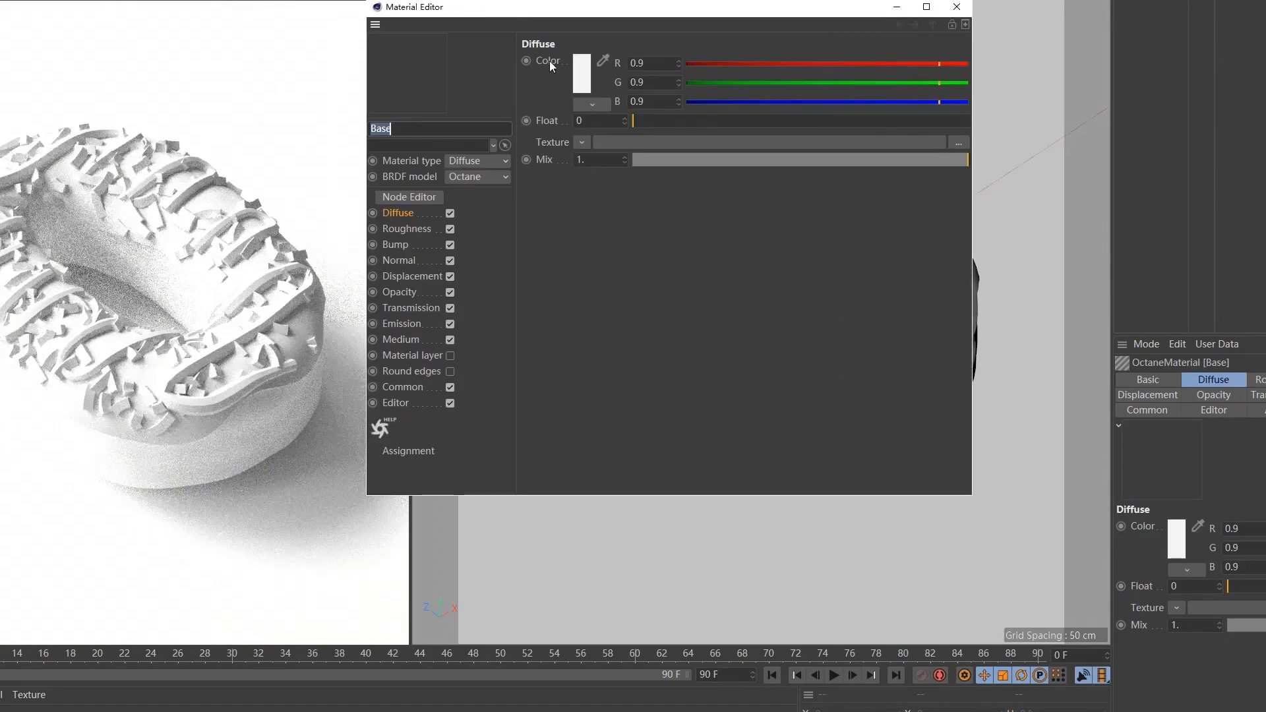
pyautogui.click(577, 68)
pyautogui.click(680, 78)
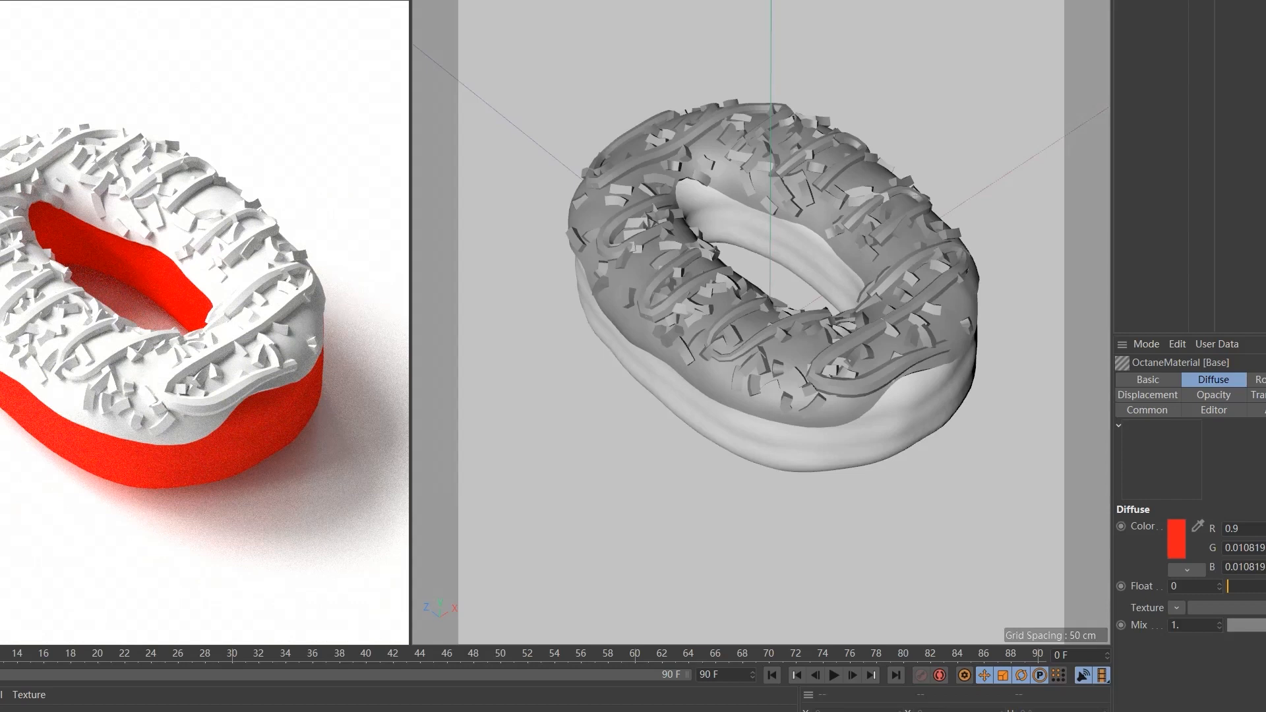
# Color the copied Lines material blue (R 0.010819, G 0.049536, B 0.9) and assign it to the doughnut's lines polygon selection.
pyautogui.click(14, 711)
pyautogui.doubleClick(13, 710)
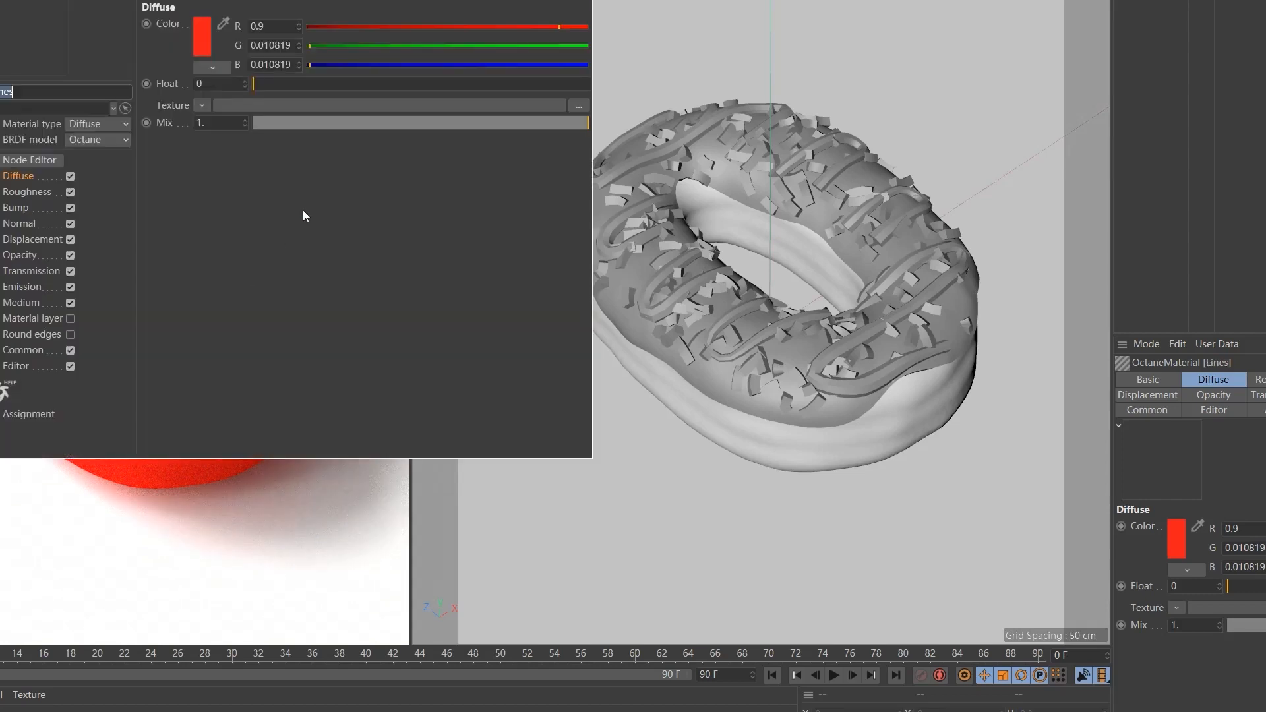
pyautogui.click(206, 45)
pyautogui.moveTo(284, 39); pyautogui.dragTo(266, 34)
pyautogui.click(188, 93)
pyautogui.click(580, 1)
pyautogui.moveTo(1251, 84); pyautogui.dragTo(1245, 433)
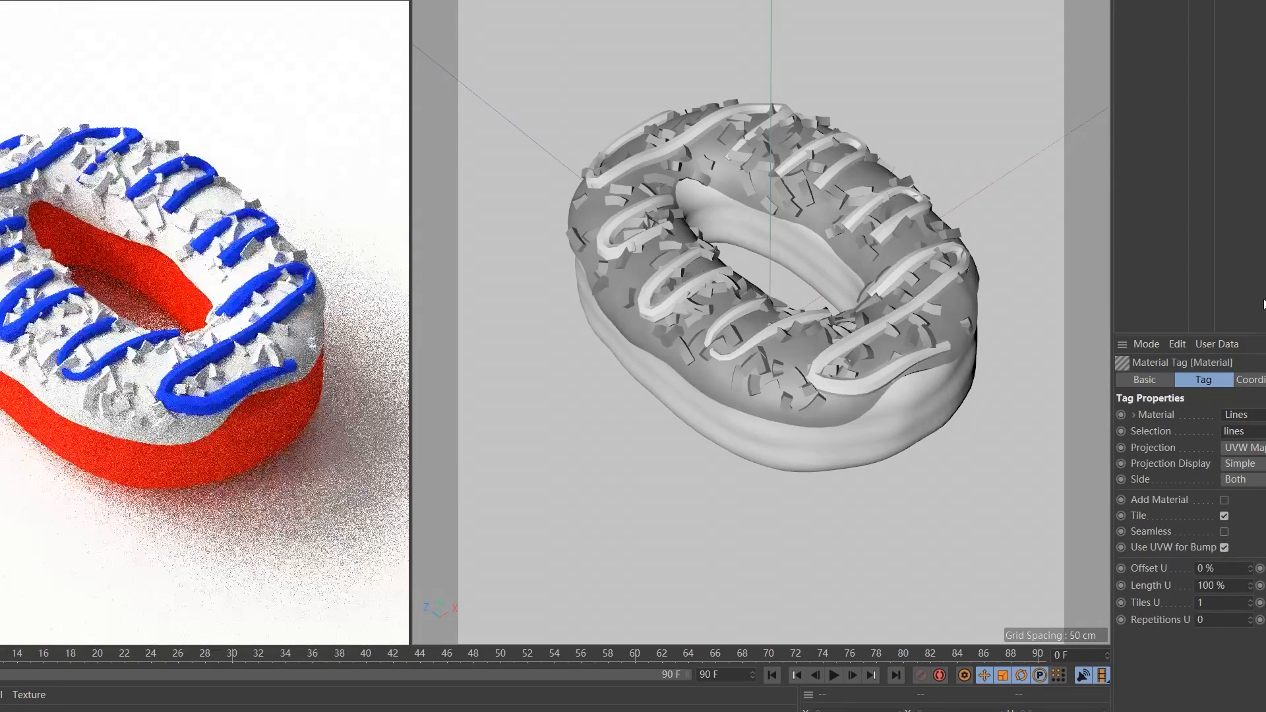
# Set the diffuse color of the new copy of the Lines material to green with R 0.010819, G 0.9 and B 0.013261.
pyautogui.click(1255, 1)
pyautogui.click(1261, 1)
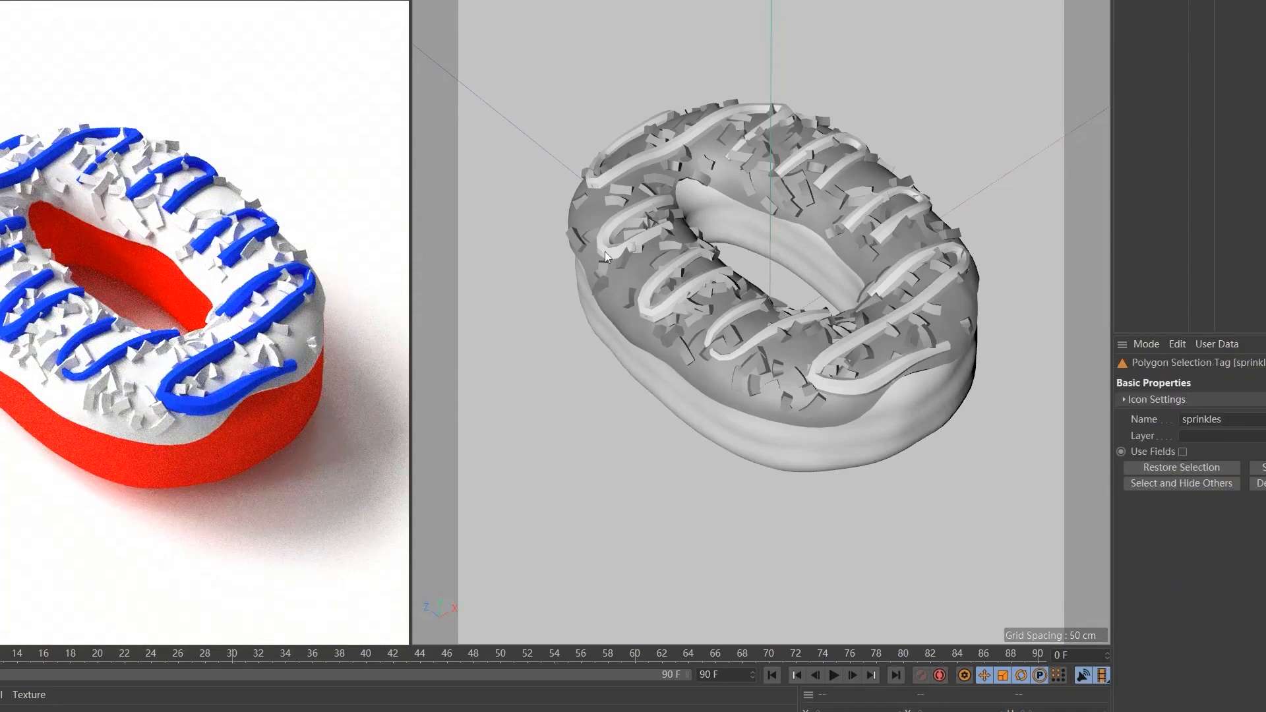
pyautogui.doubleClick(20, 711)
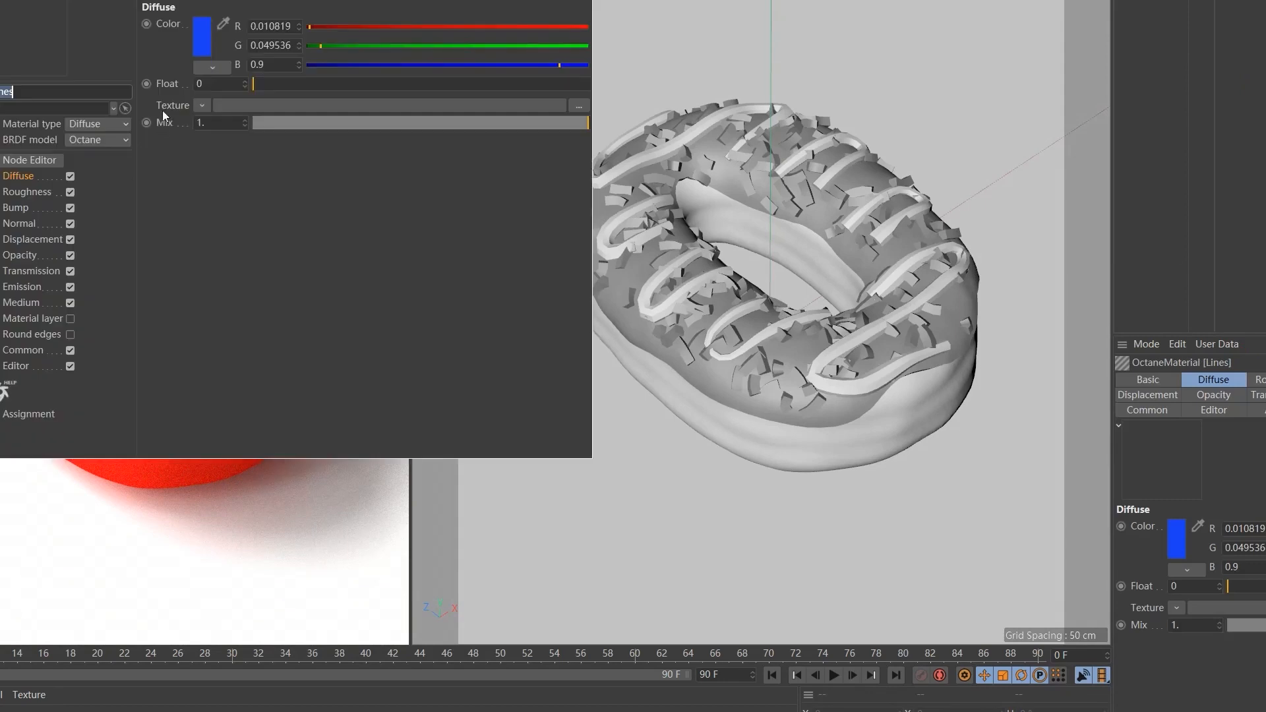
pyautogui.click(199, 44)
pyautogui.click(199, 33)
pyautogui.click(173, 90)
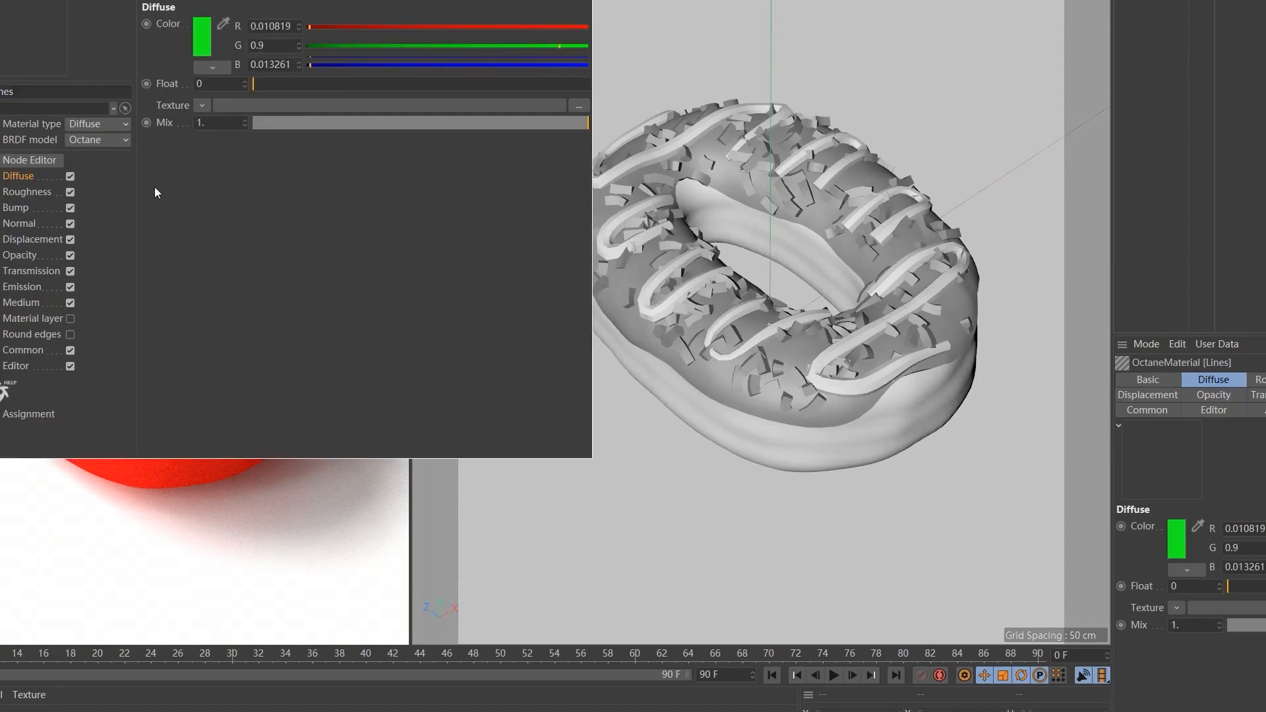
# Rename the green material Sprinkles and assign it to the doughnut's sprinkles polygon selection.
pyautogui.doubleClick(3, 710)
pyautogui.write('Sprinkles')
pyautogui.press('Return')
pyautogui.click(583, 2)
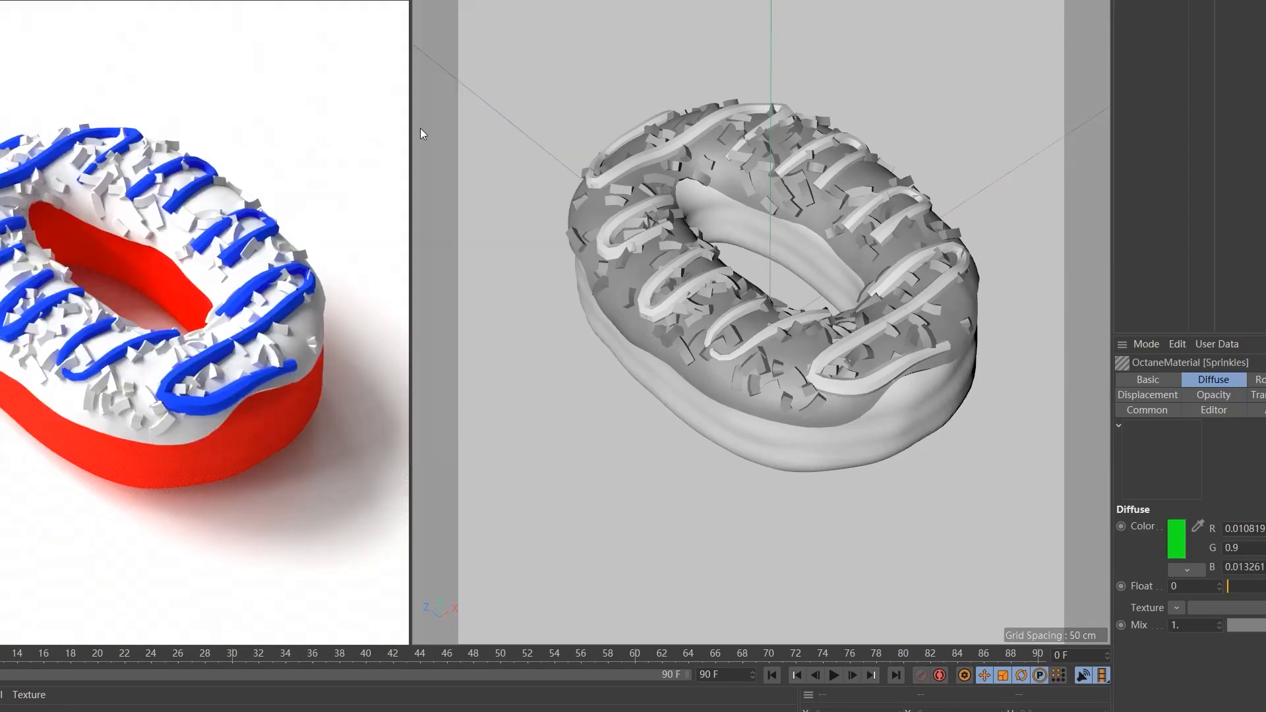
pyautogui.moveTo(3, 710); pyautogui.dragTo(1147, 2)
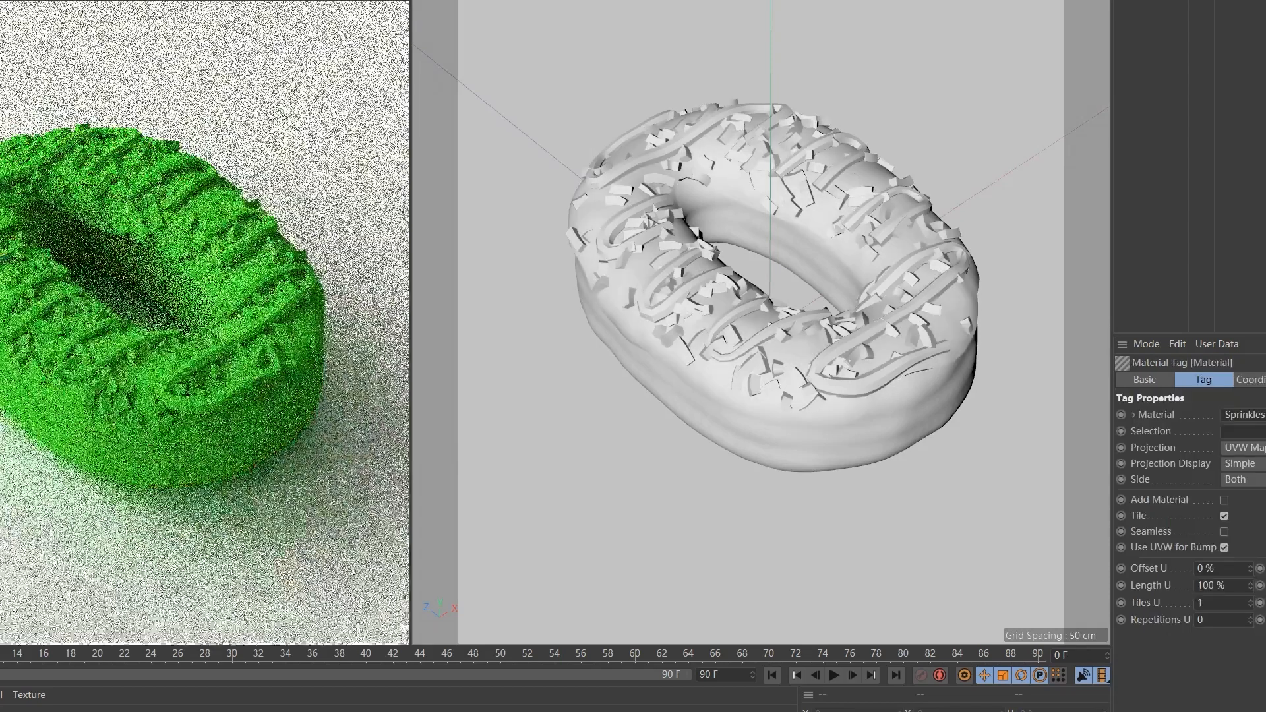
pyautogui.moveTo(1260, 1); pyautogui.dragTo(1258, 433)
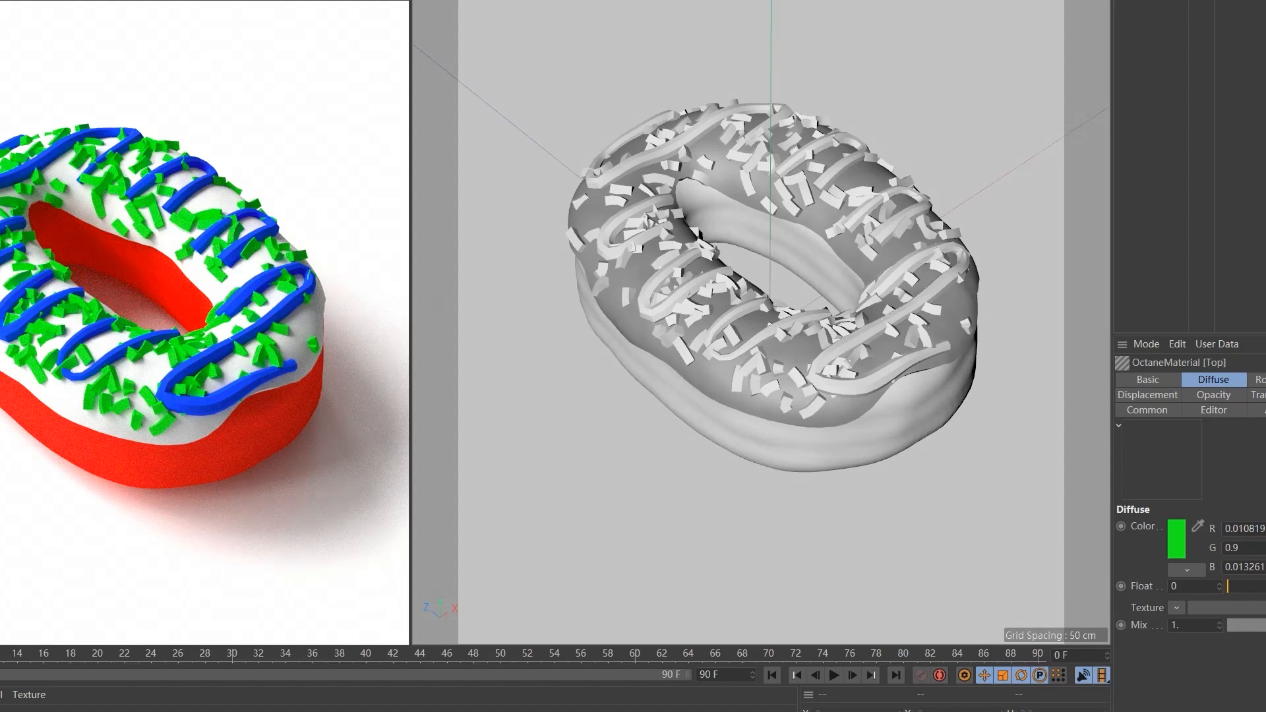
# Color the Top material yellow (R 0.9, G 0.651026, B 0.010819) and assign it to the doughnut's top icing polygon selection.
pyautogui.click(200, 41)
pyautogui.click(164, 34)
pyautogui.click(172, 95)
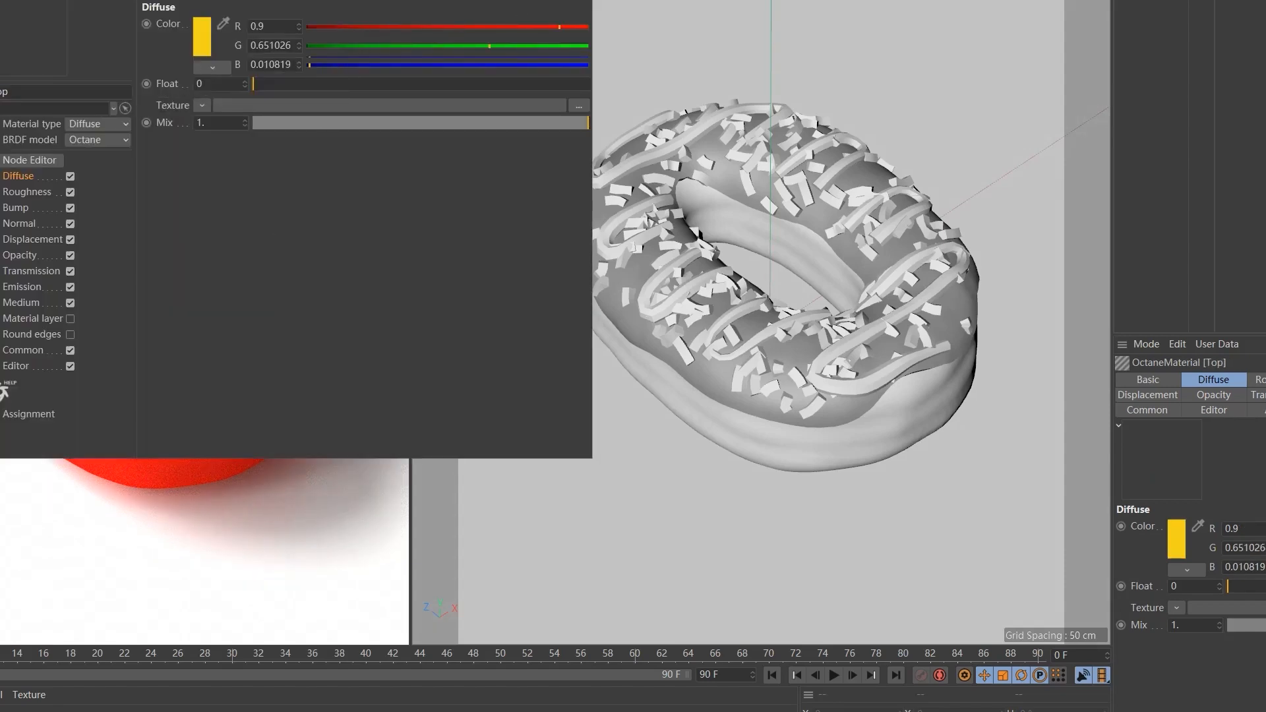
pyautogui.click(285, 282)
pyautogui.moveTo(26, 711); pyautogui.dragTo(1144, 1)
pyautogui.moveTo(1265, 1); pyautogui.dragTo(1252, 437)
pyautogui.click(1265, 190)
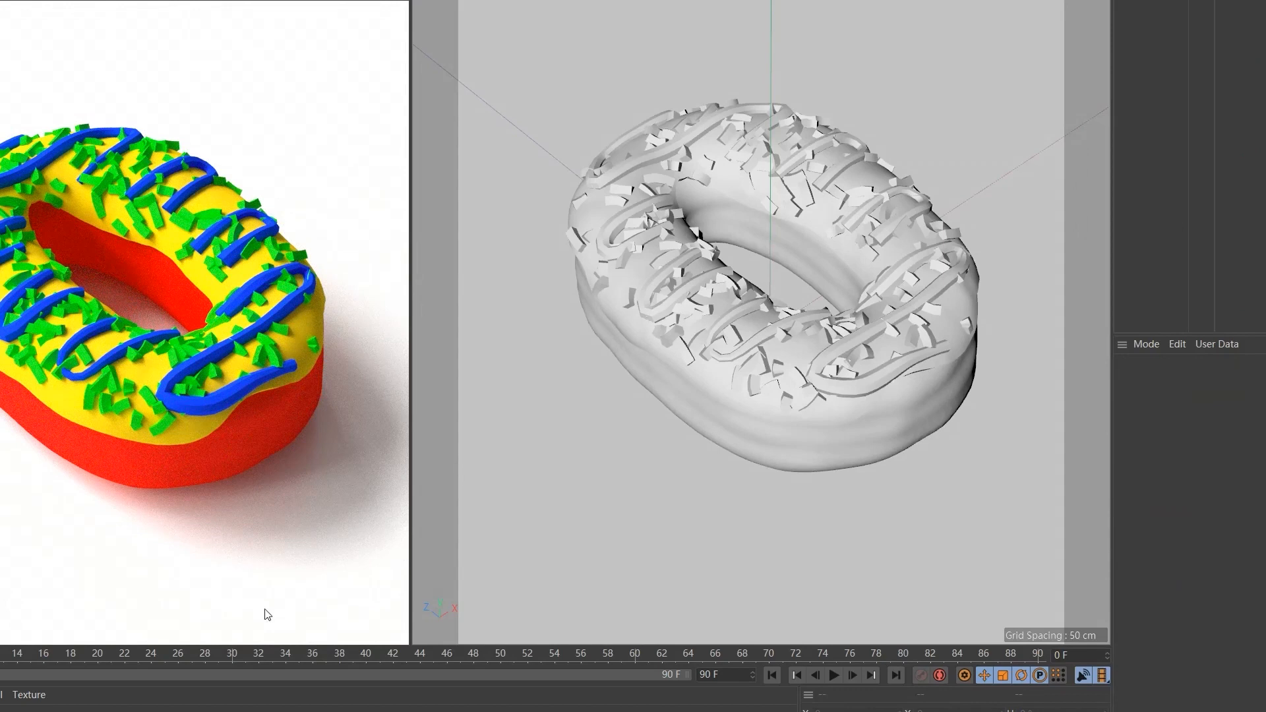
# Open the Base material in the Octane Node Editor and change its material type to Universal.
pyautogui.click(2, 710)
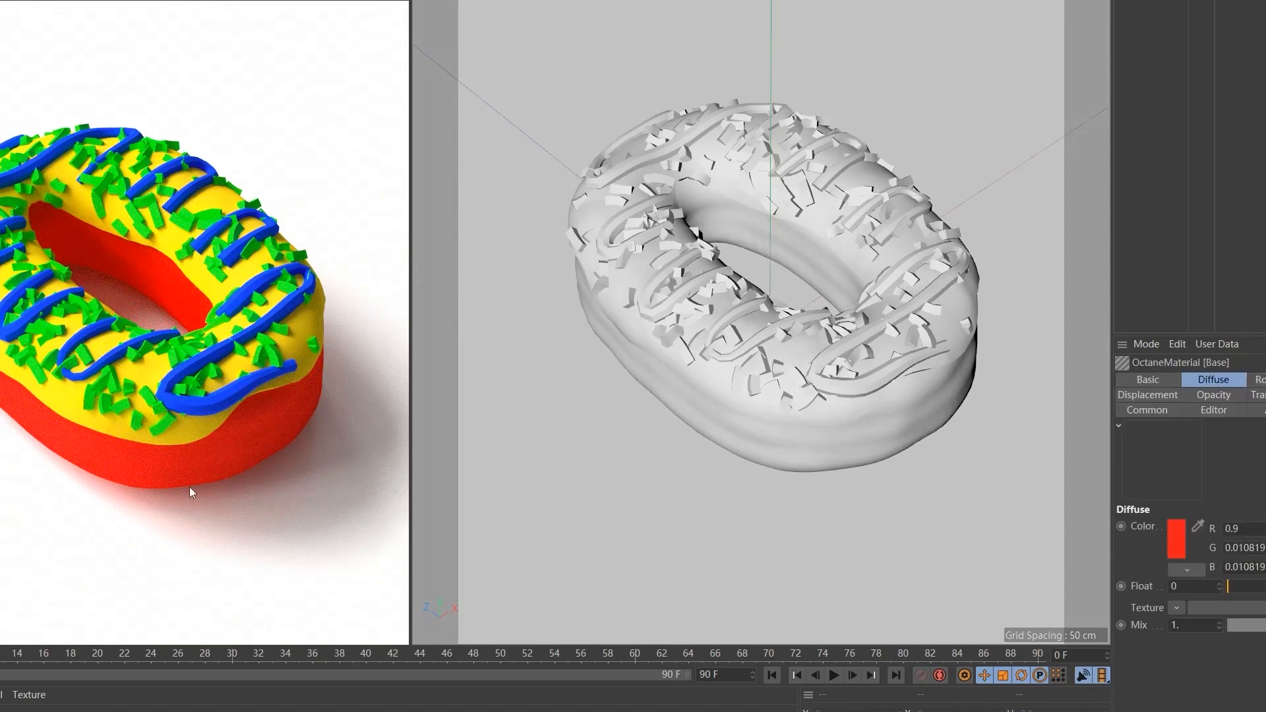
pyautogui.click(2, 1)
pyautogui.click(33, 4)
pyautogui.moveTo(384, 142); pyautogui.dragTo(894, 0)
pyautogui.click(862, 216)
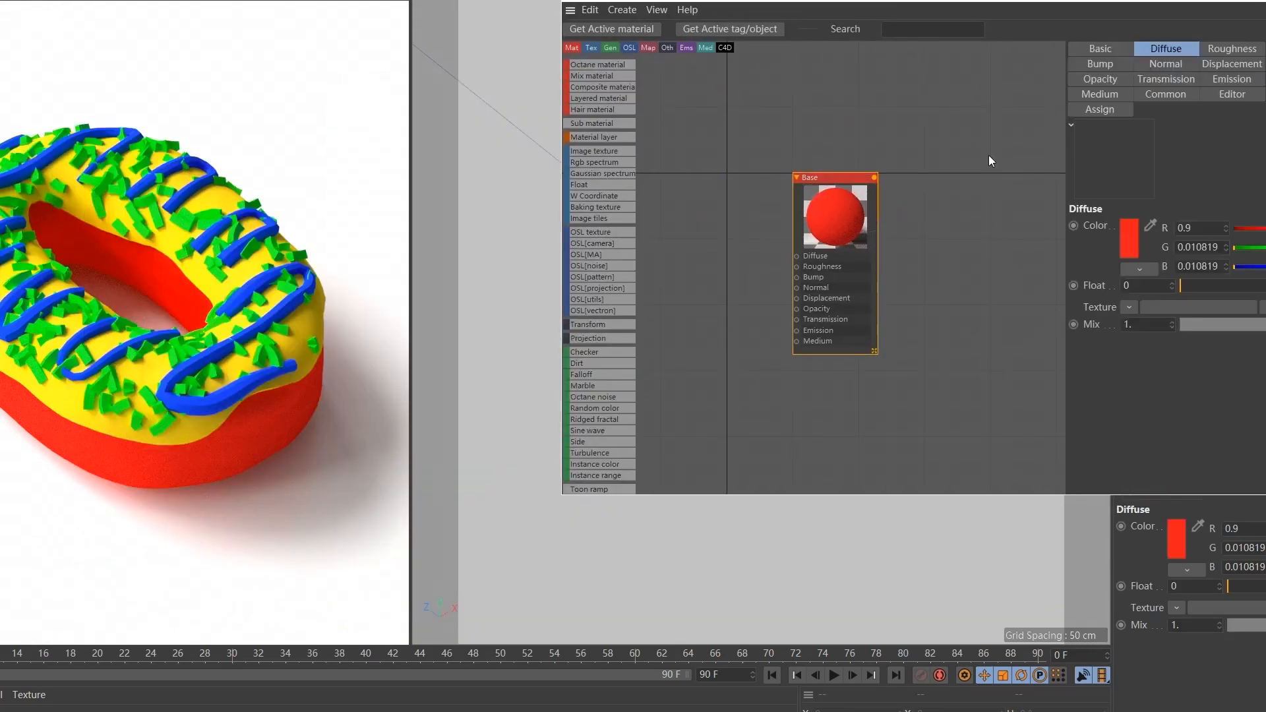
pyautogui.click(1081, 53)
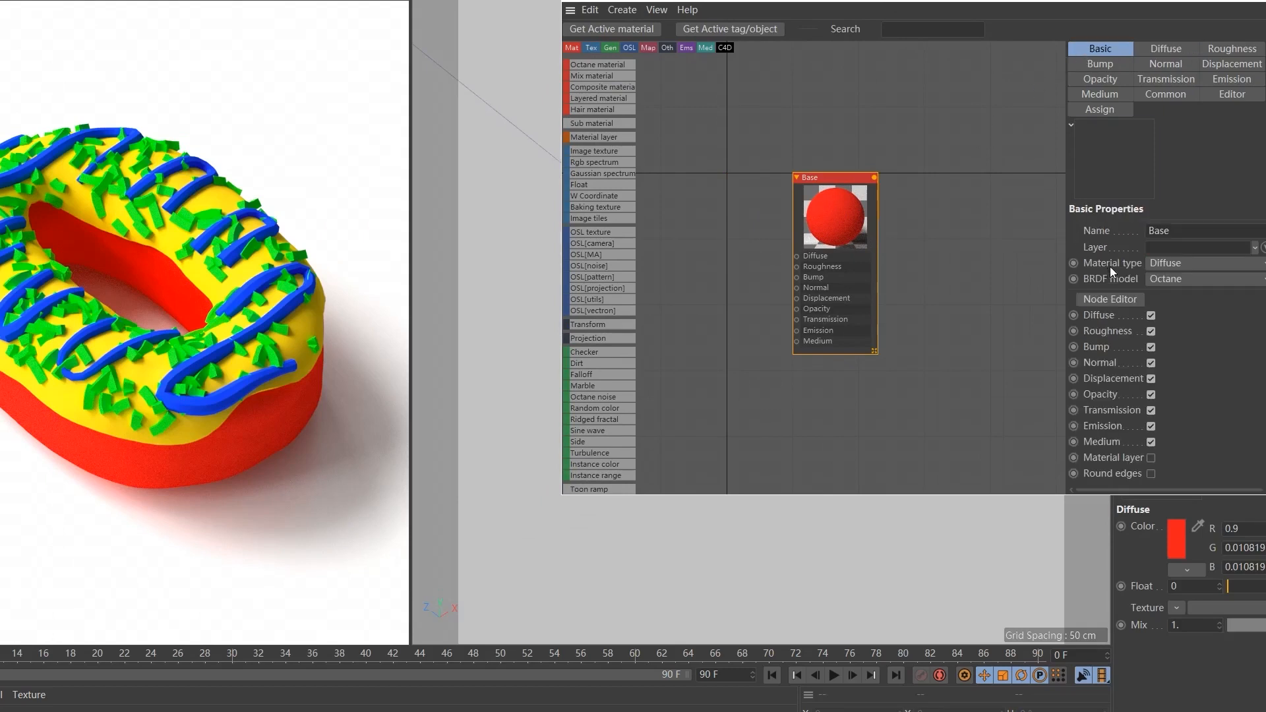
pyautogui.click(1161, 262)
pyautogui.click(1162, 361)
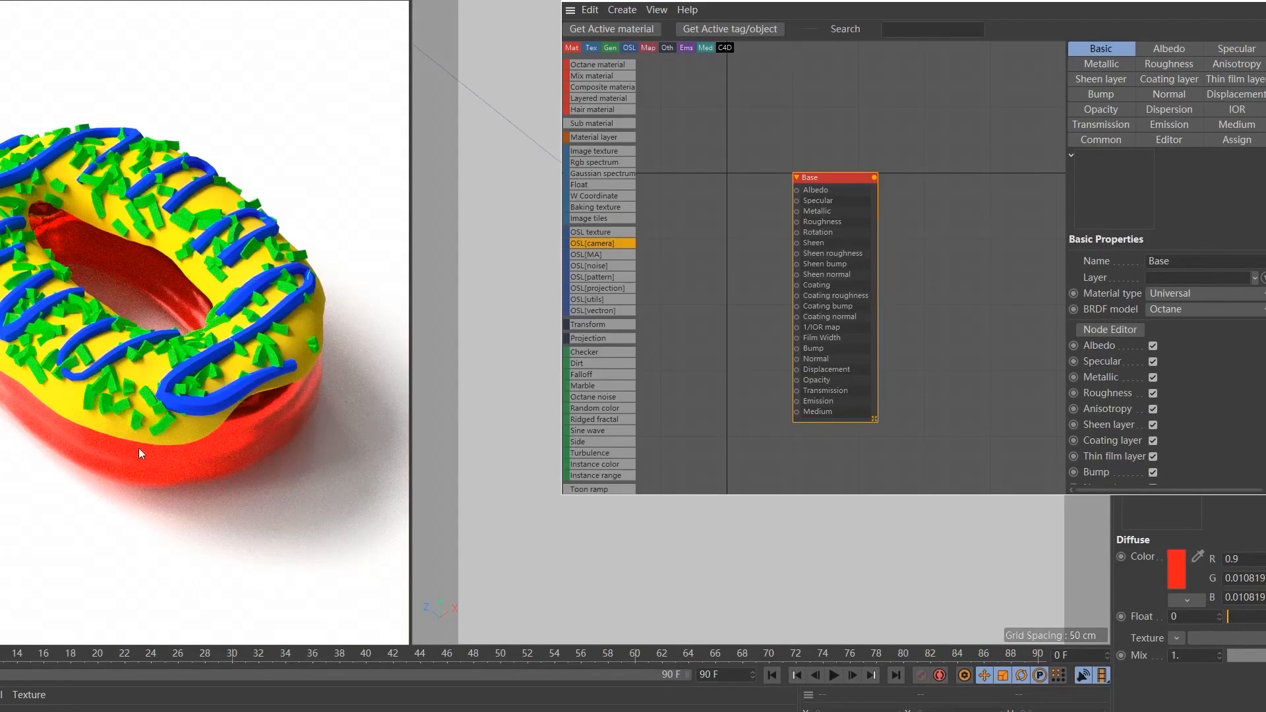
pyautogui.moveTo(835, 185); pyautogui.dragTo(847, 174)
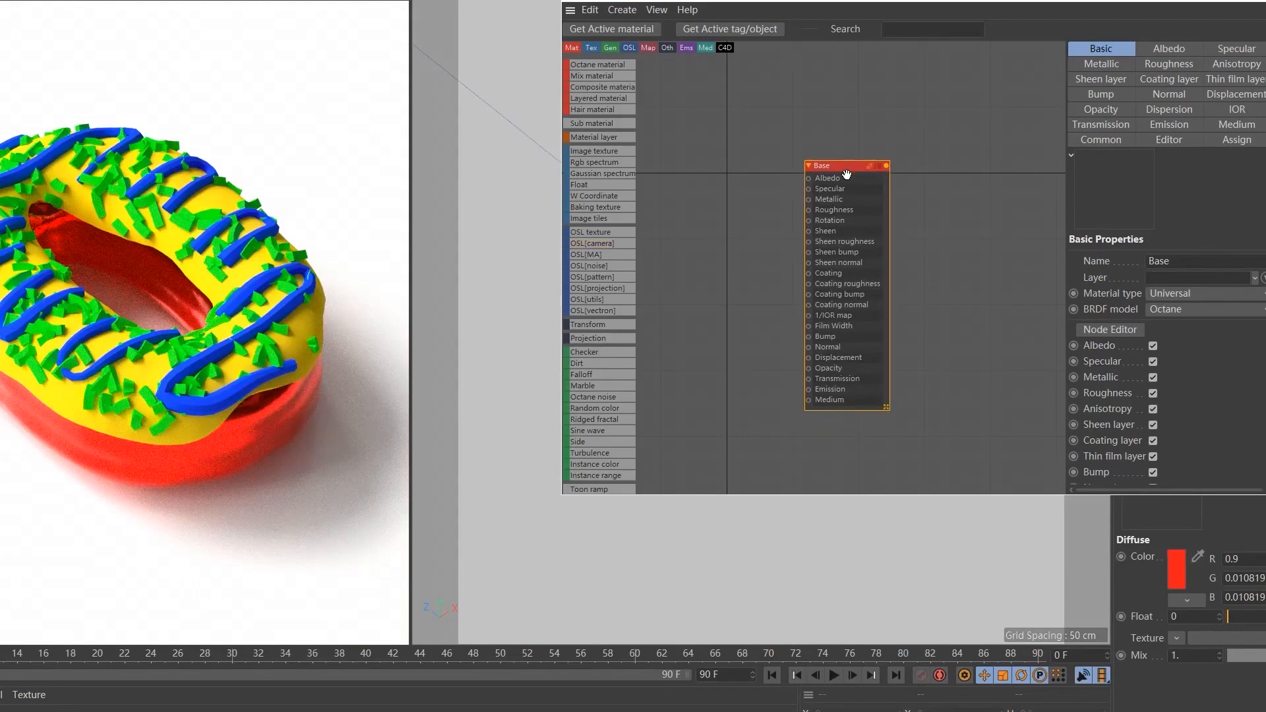
pyautogui.click(1092, 64)
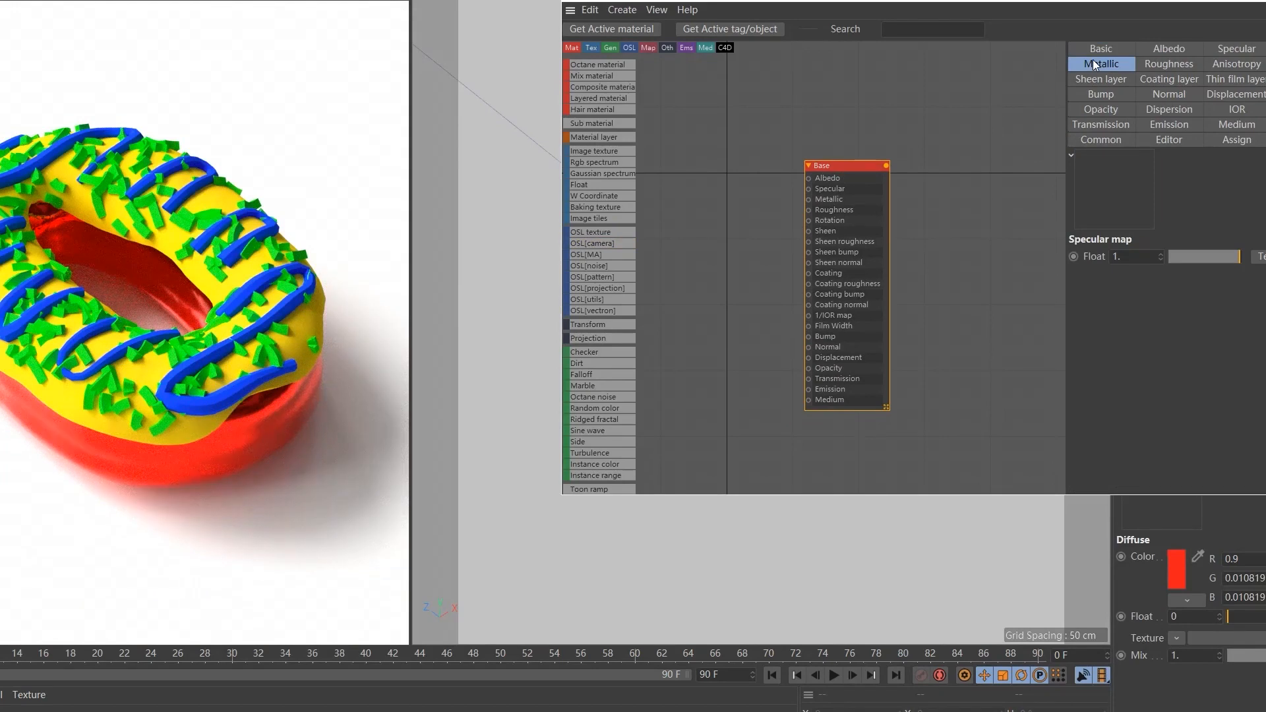
pyautogui.click(1091, 51)
pyautogui.click(1165, 294)
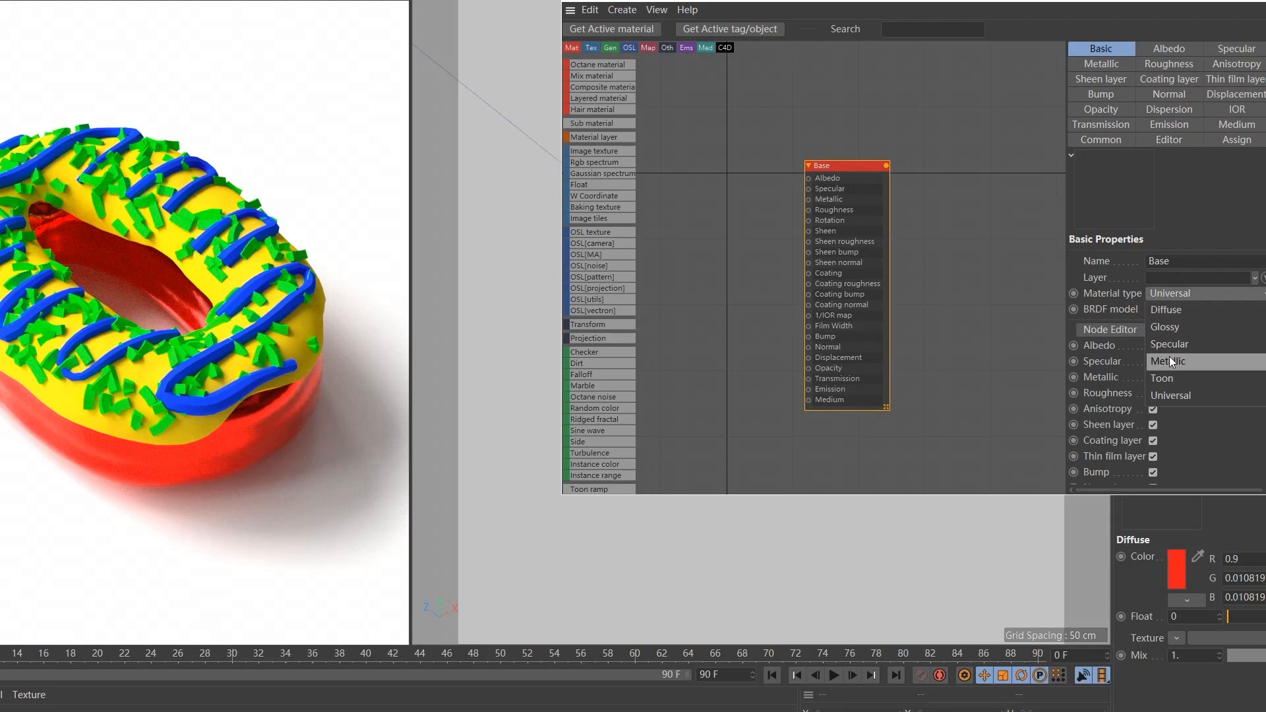
pyautogui.click(1019, 204)
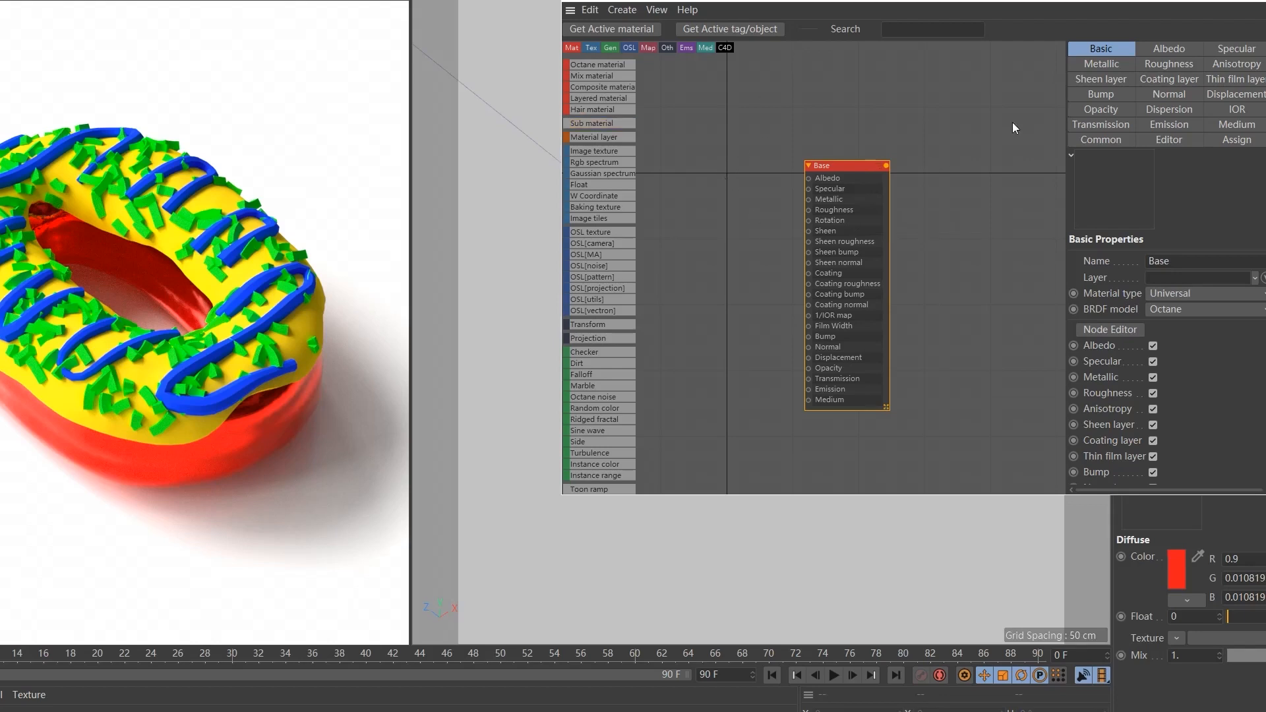
# Set the Base material's Metallic float to 0 and reposition its node in the graph.
pyautogui.click(1101, 64)
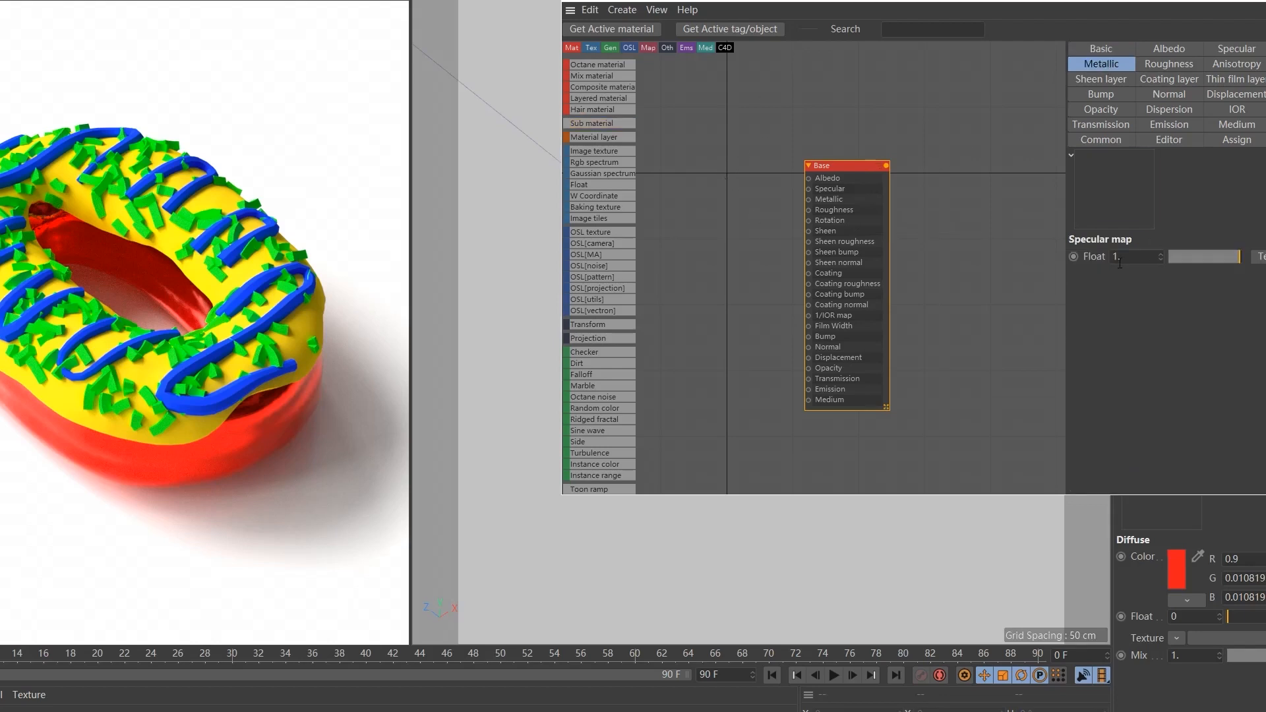
pyautogui.moveTo(1126, 256); pyautogui.dragTo(1043, 234)
pyautogui.write('0')
pyautogui.press('Return')
pyautogui.moveTo(858, 192); pyautogui.dragTo(924, 183)
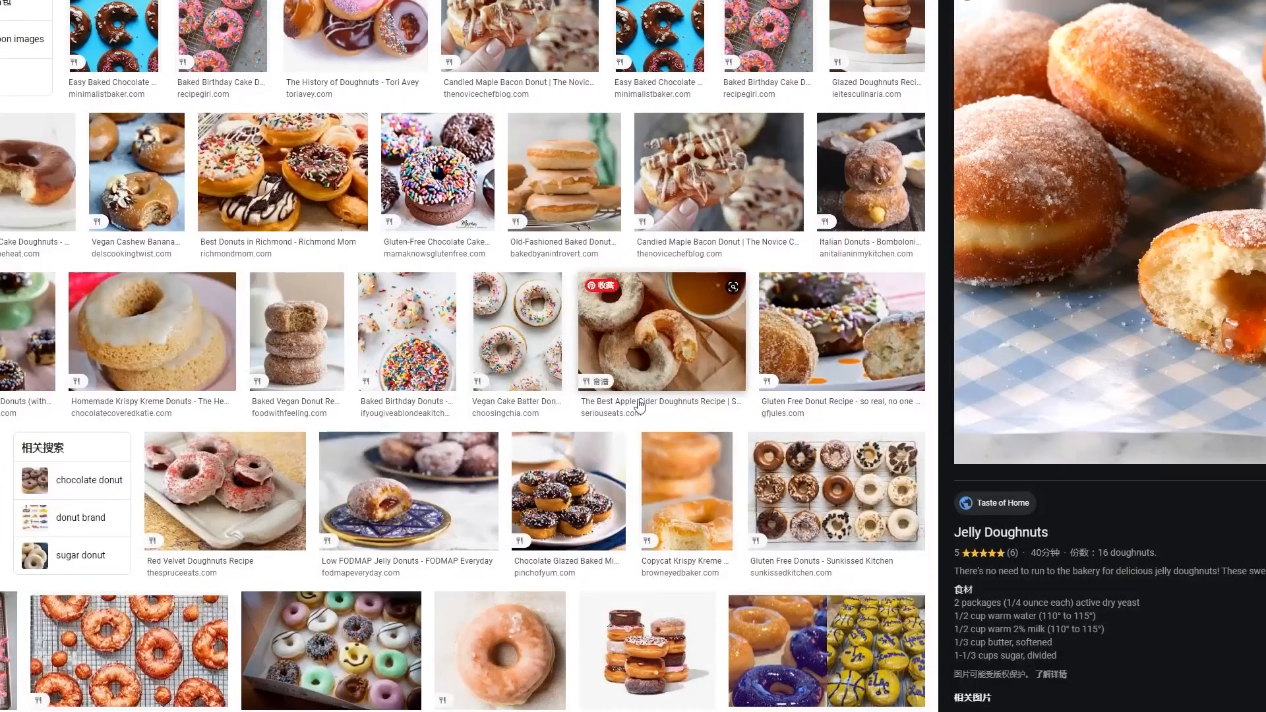
# Browse doughnut reference photos in the image search results.
pyautogui.scroll(2, 638, 405)
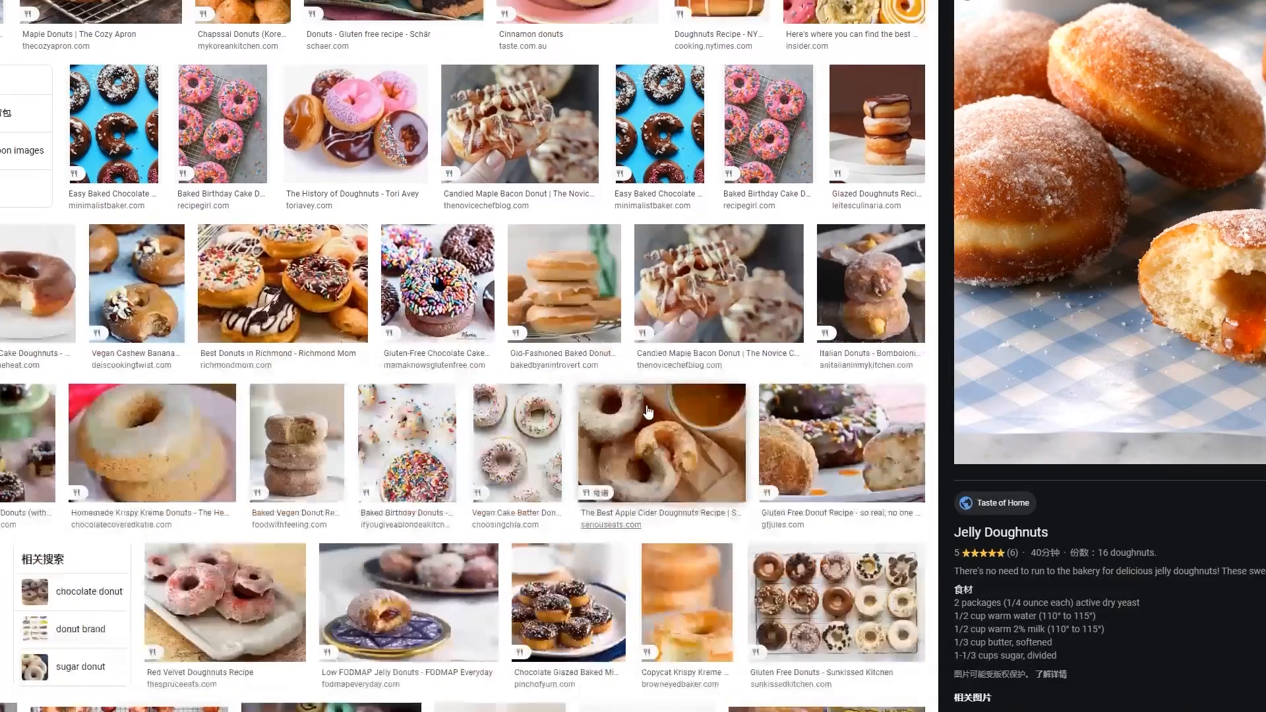
pyautogui.scroll(5, 647, 412)
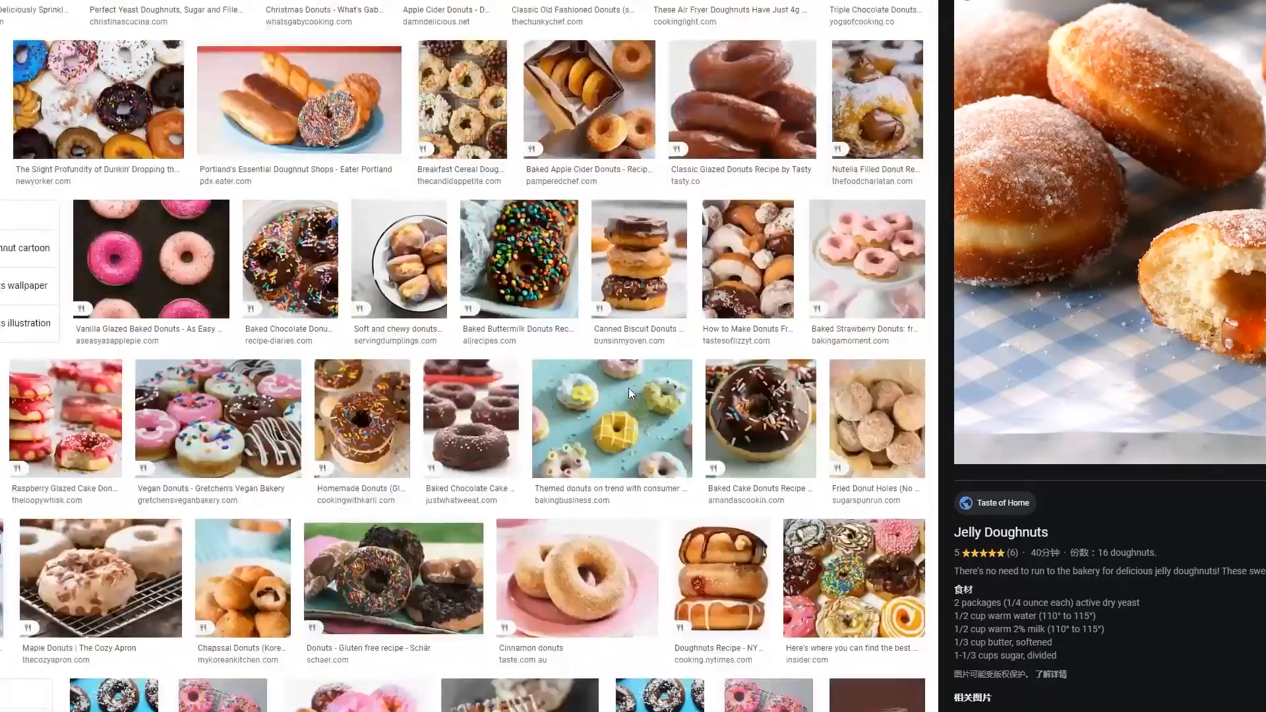
pyautogui.click(628, 388)
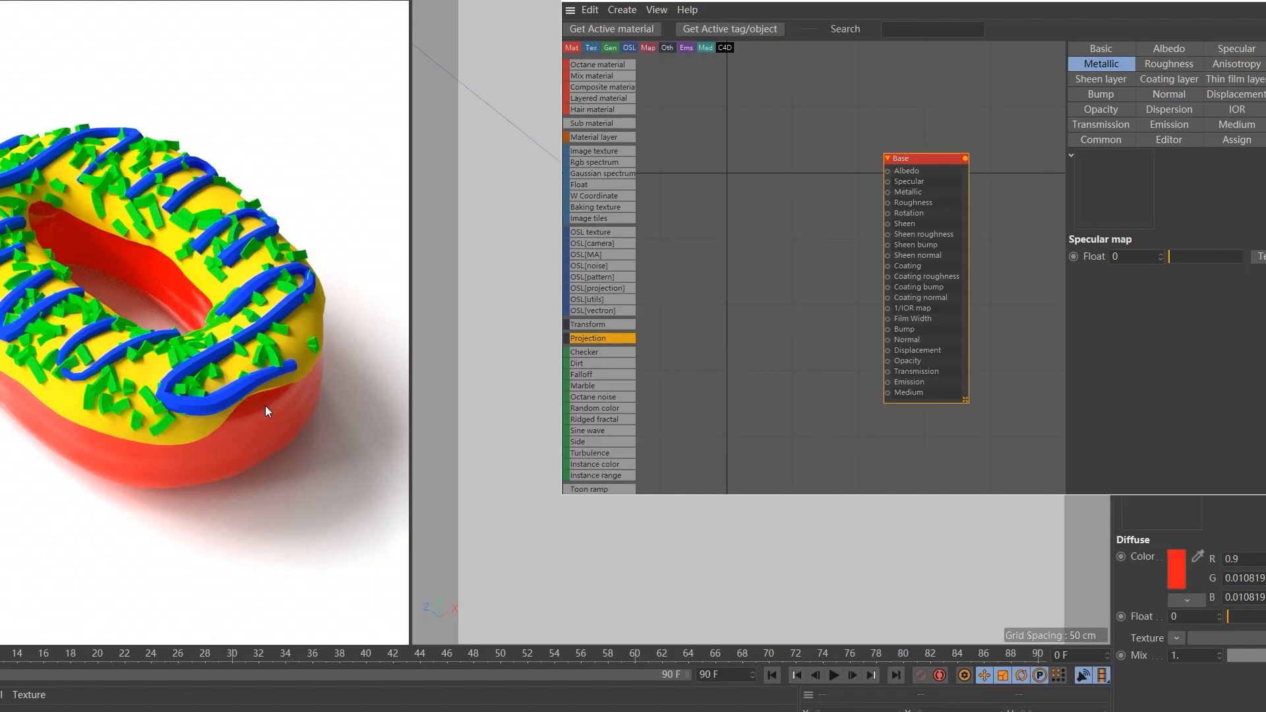
# Add a C4D Gradient shader node, connect it to the Base material's Albedo, and set its type to 2D - V.
pyautogui.moveTo(924, 185); pyautogui.dragTo(946, 187)
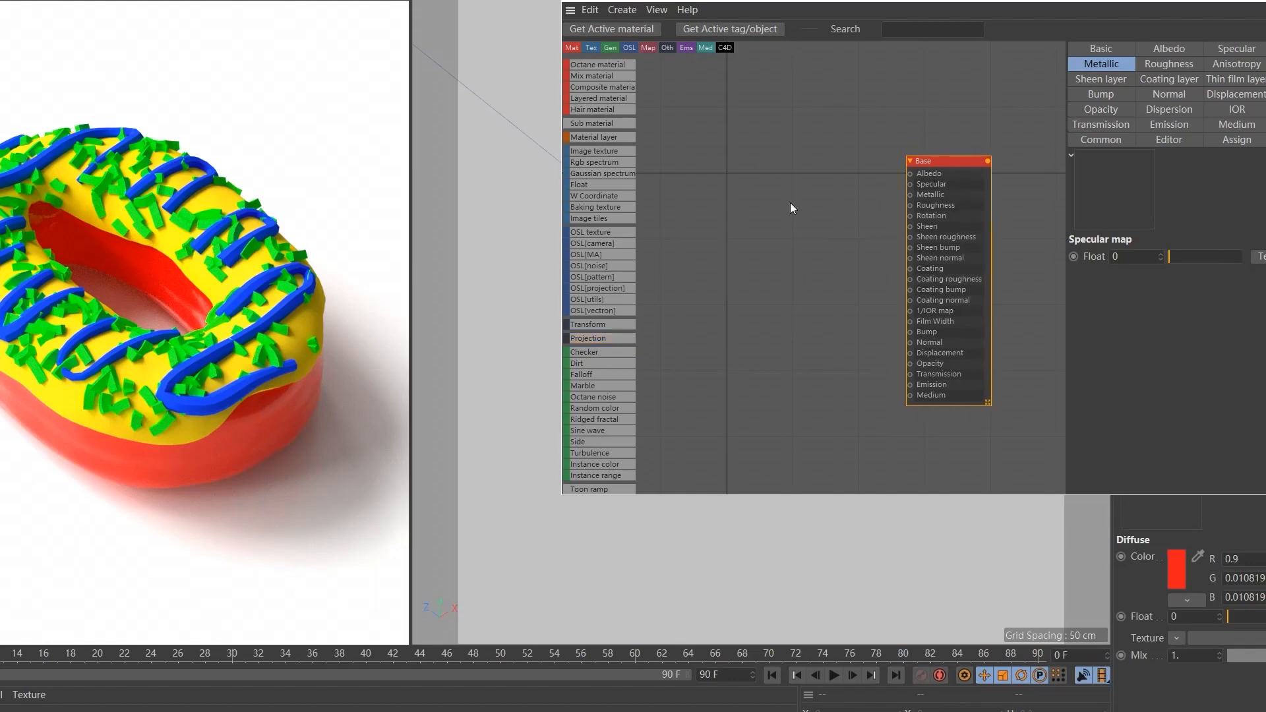
pyautogui.rightClick(712, 165)
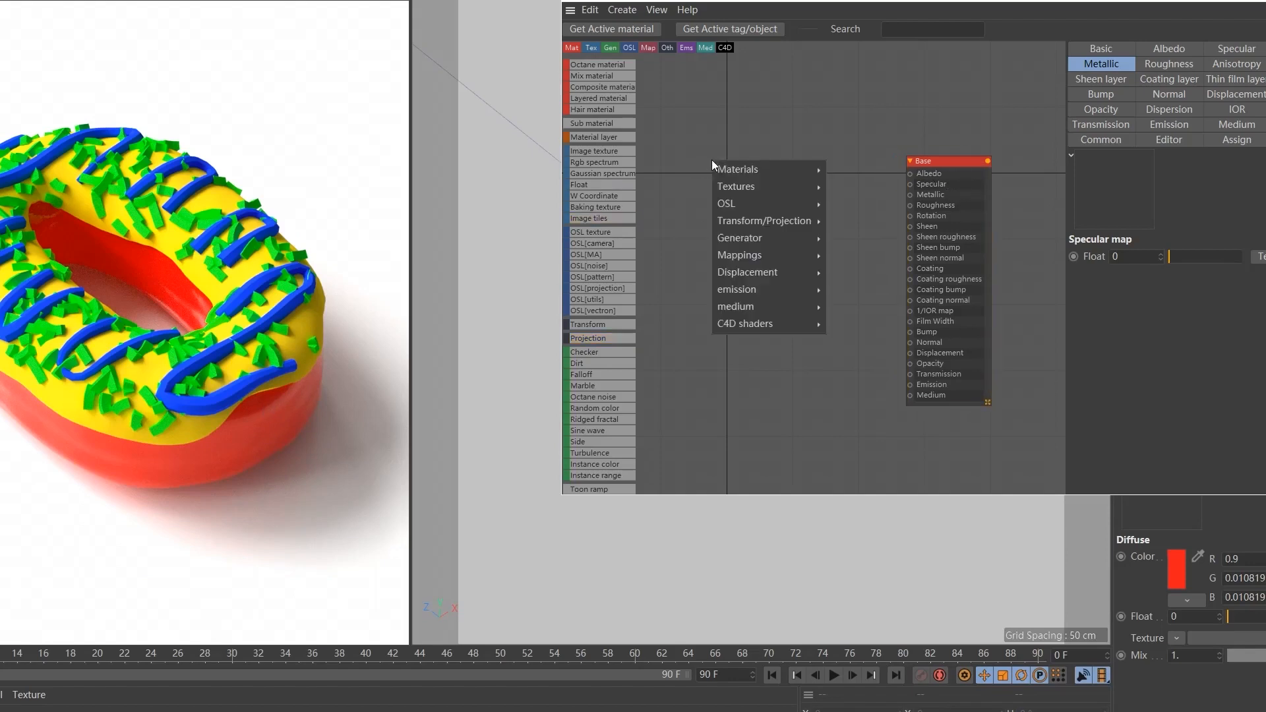
pyautogui.moveTo(740, 321)
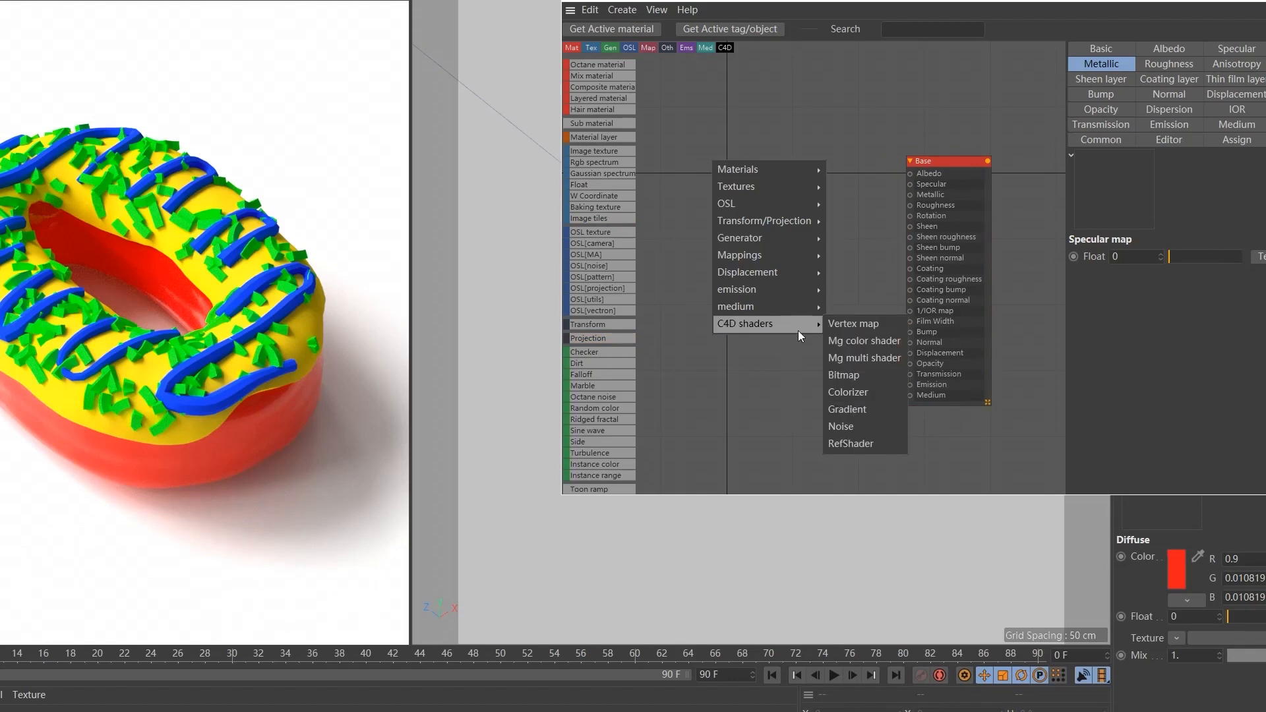
pyautogui.click(856, 409)
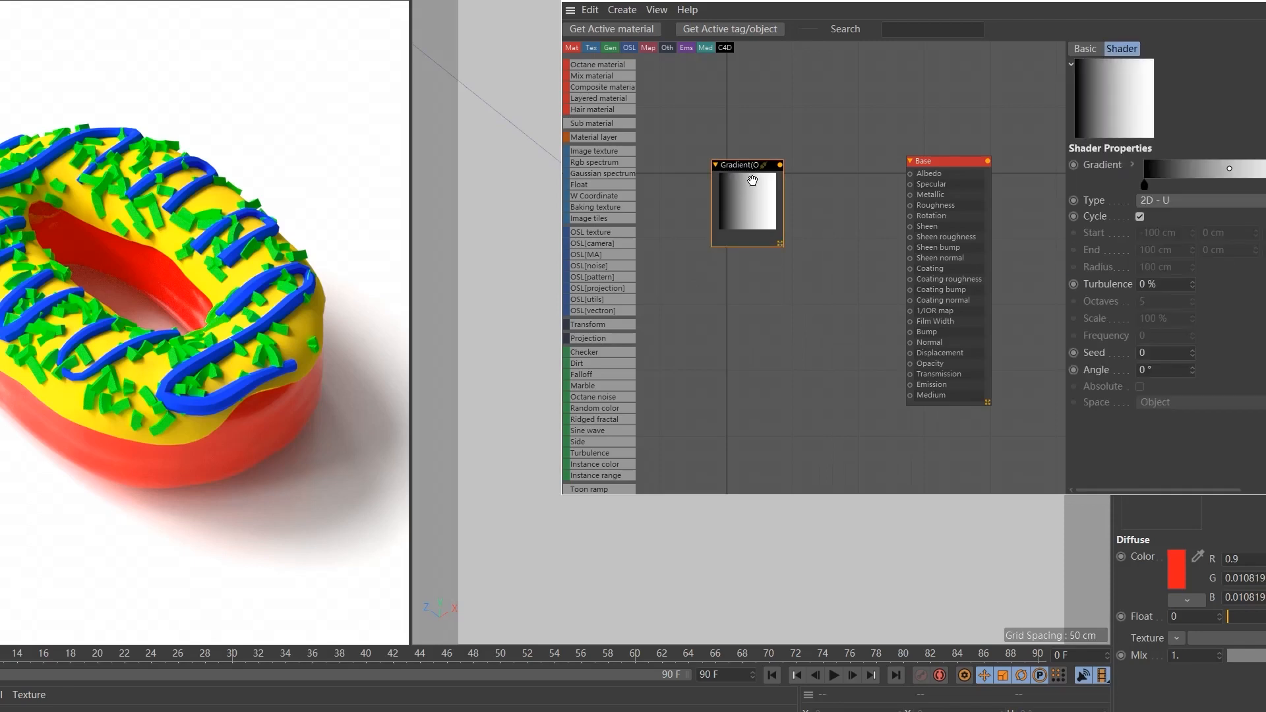
pyautogui.moveTo(780, 165); pyautogui.dragTo(909, 174)
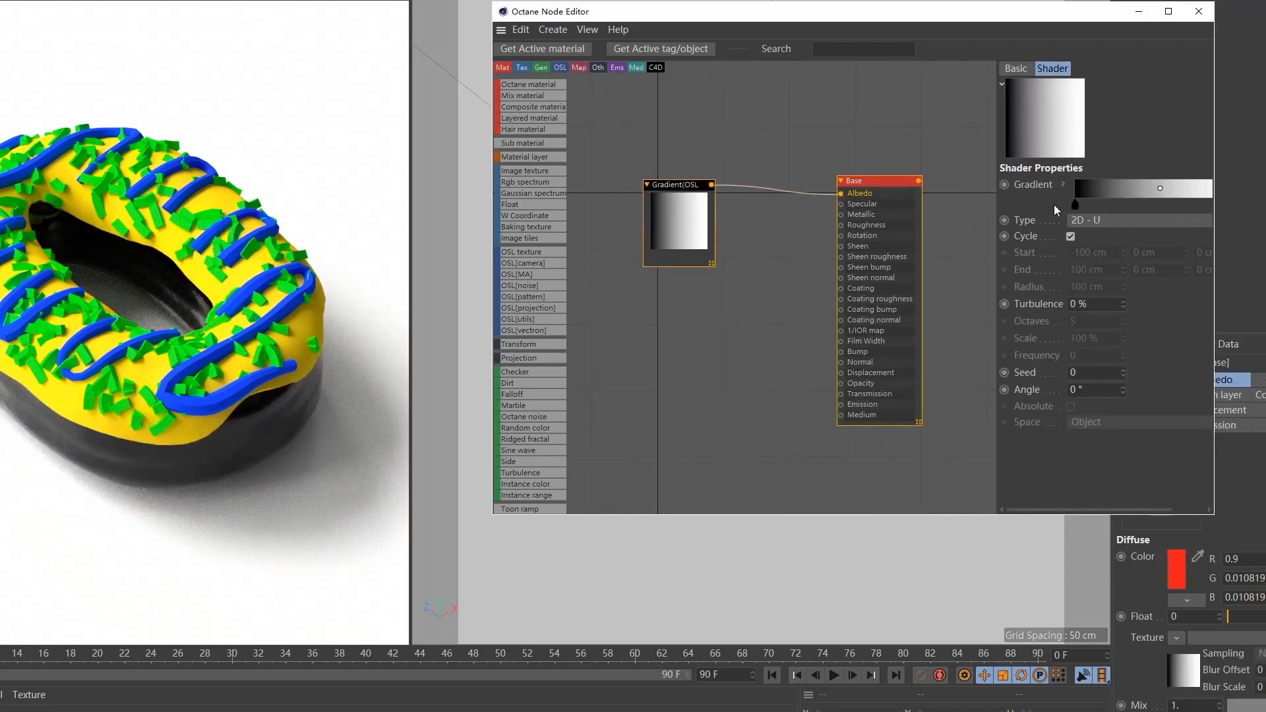
pyautogui.click(1043, 223)
pyautogui.click(1061, 251)
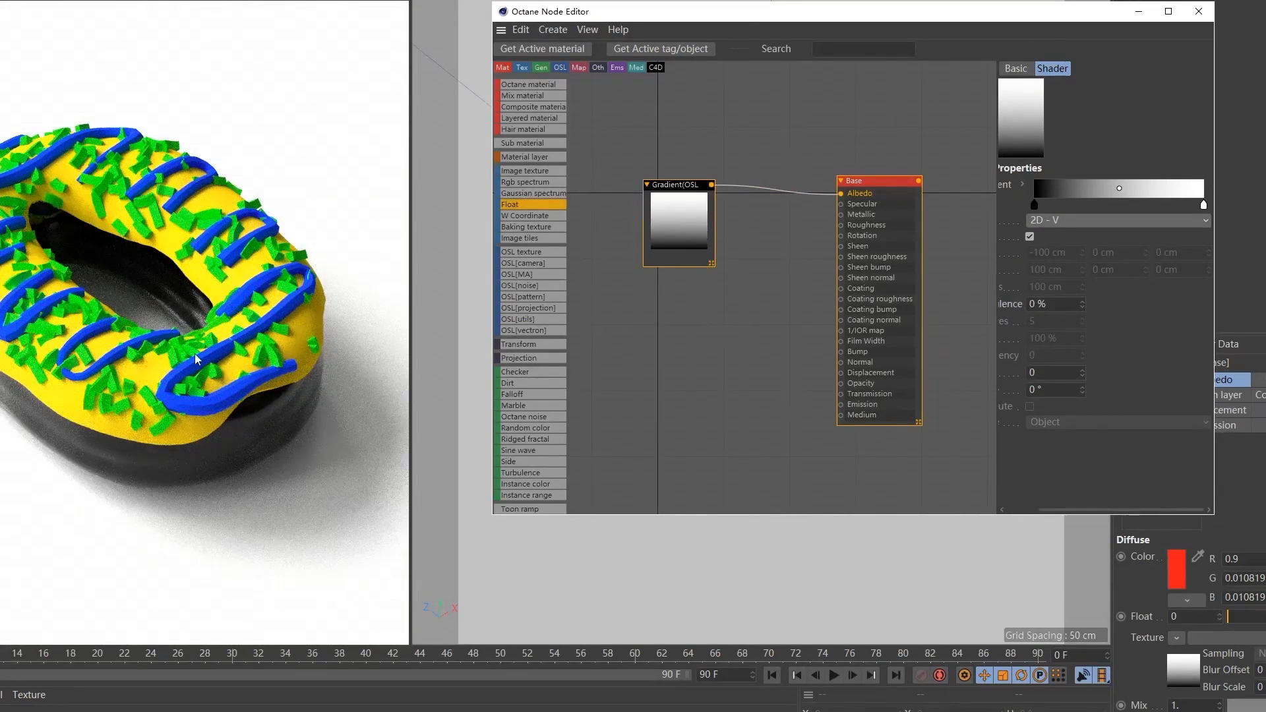
# Set the projection of the doughnut's Base material tag to Cylindrical.
pyautogui.moveTo(1085, 22); pyautogui.dragTo(963, 30)
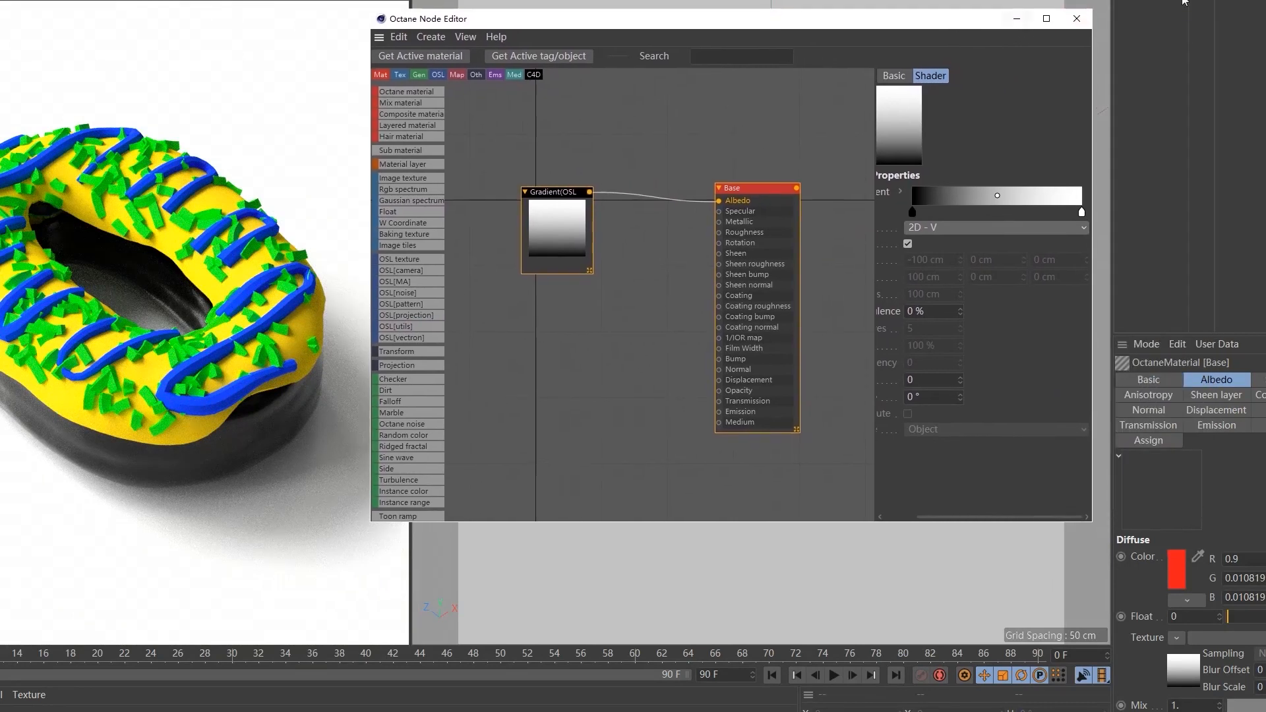
pyautogui.click(1246, 4)
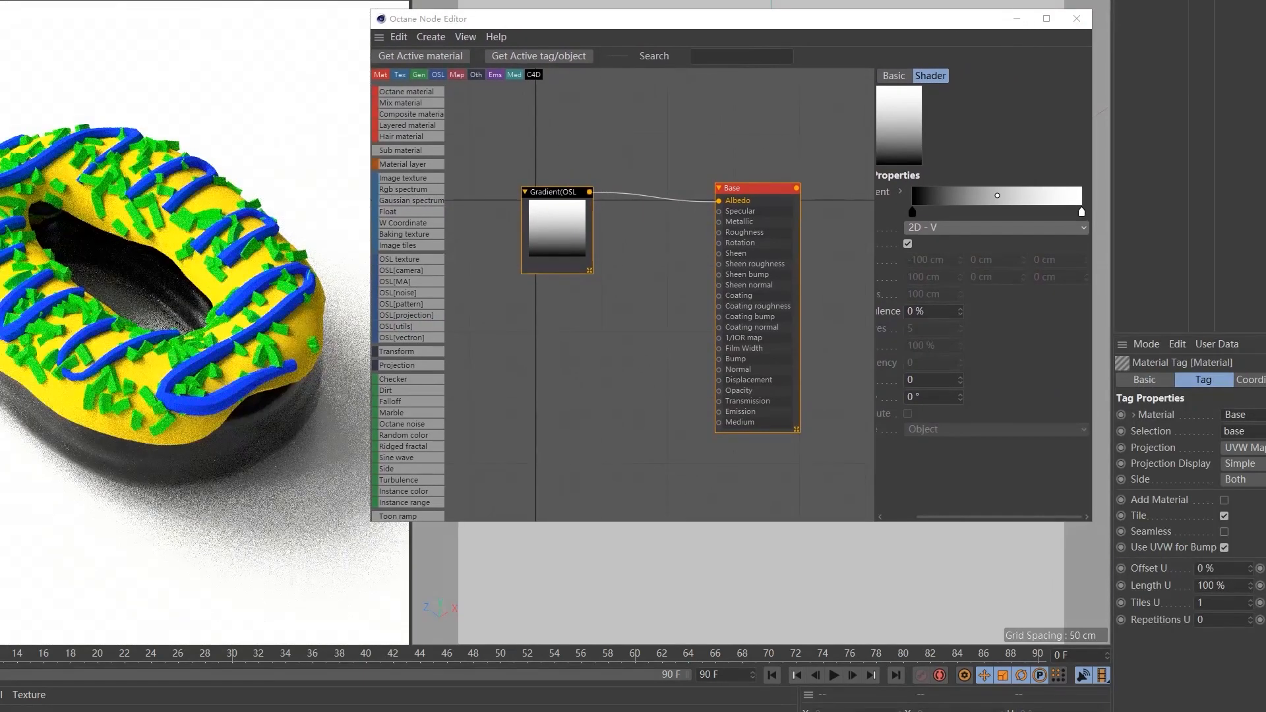
pyautogui.click(1243, 446)
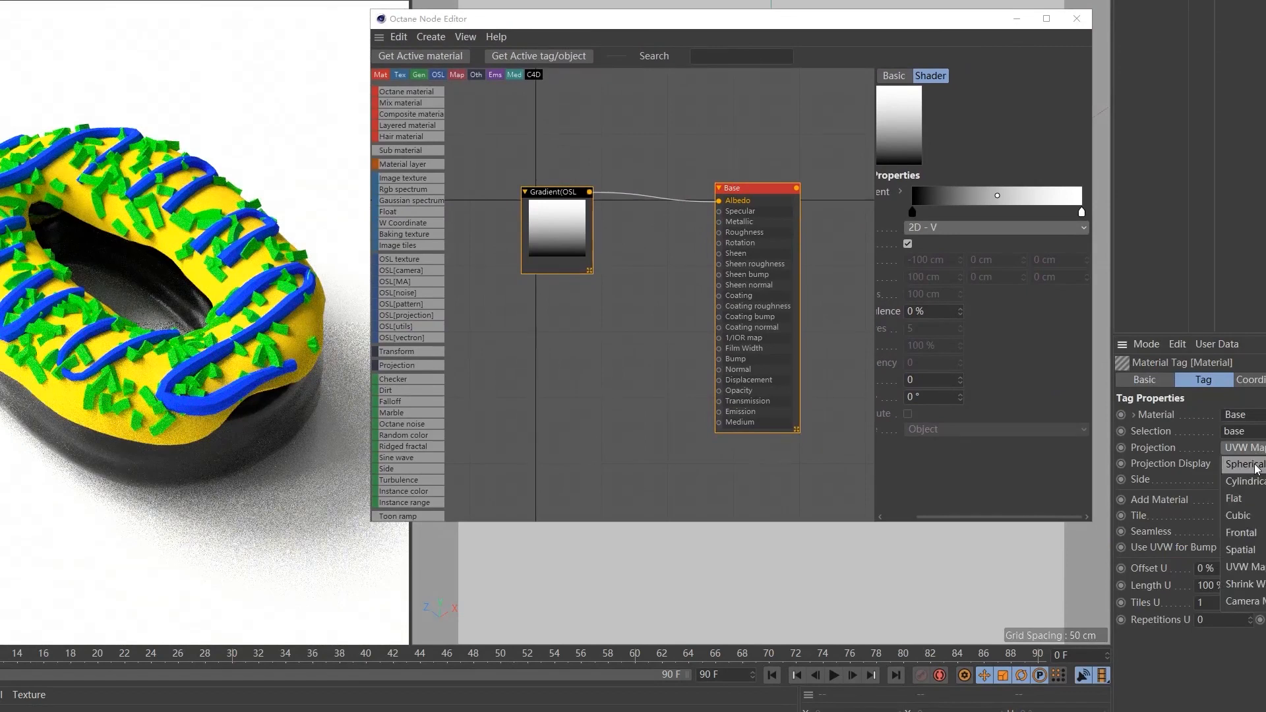
pyautogui.click(1256, 481)
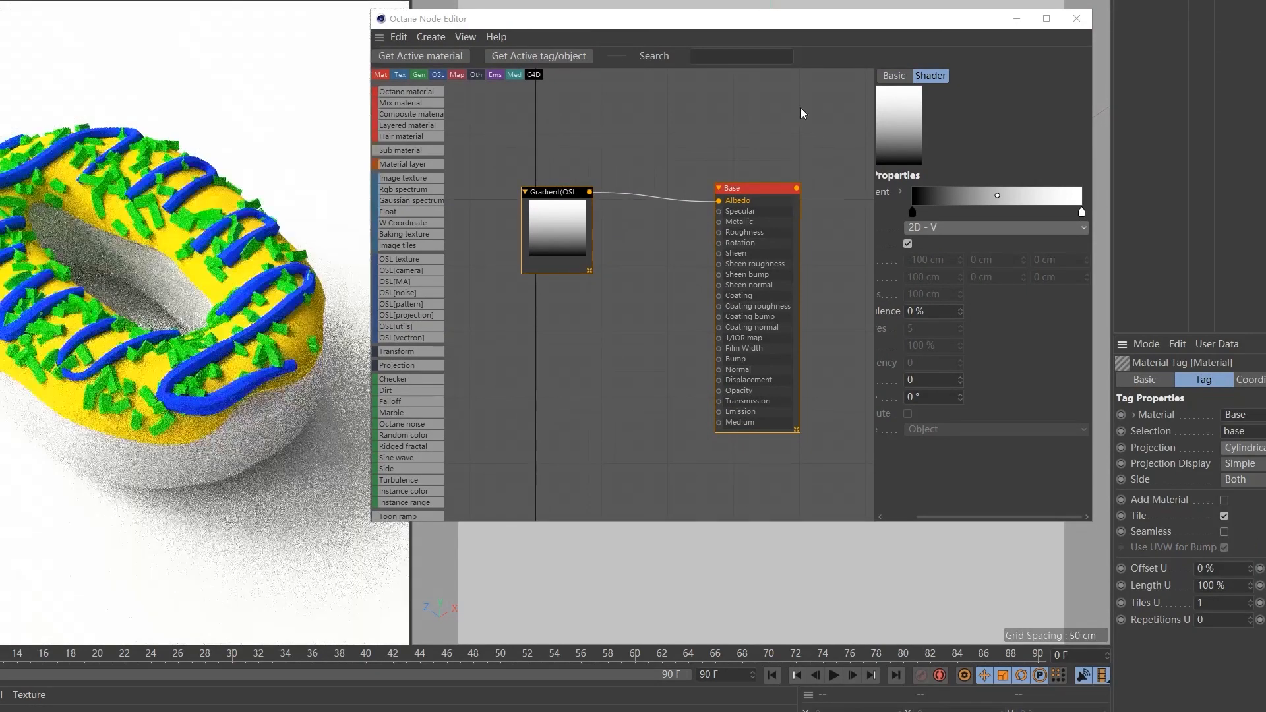
# Examine the cylindrical projection's size and orientation around the doughnut from several angles.
pyautogui.moveTo(782, 28); pyautogui.dragTo(565, 609)
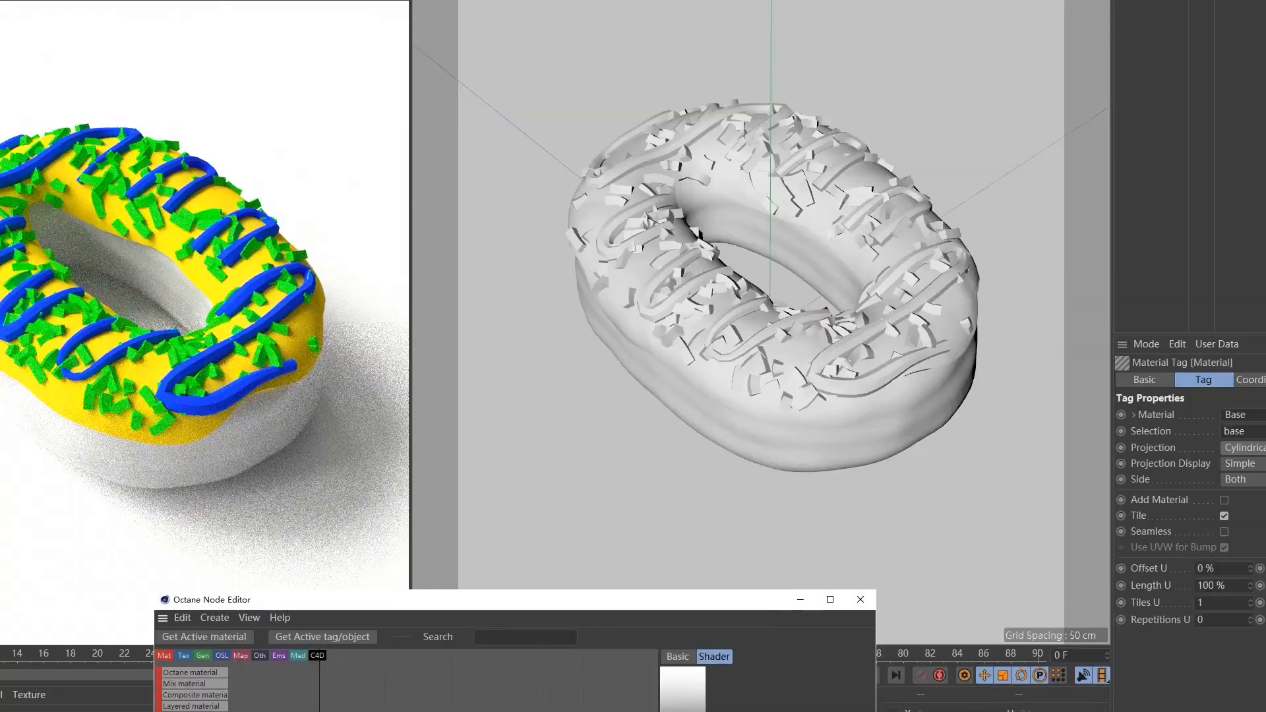
pyautogui.keyDown('alt'); pyautogui.moveTo(802, 162); pyautogui.dragTo(725, 164, button='right'); pyautogui.keyUp('alt')
pyautogui.keyDown('alt'); pyautogui.moveTo(803, 163); pyautogui.dragTo(802, 99); pyautogui.keyUp('alt')
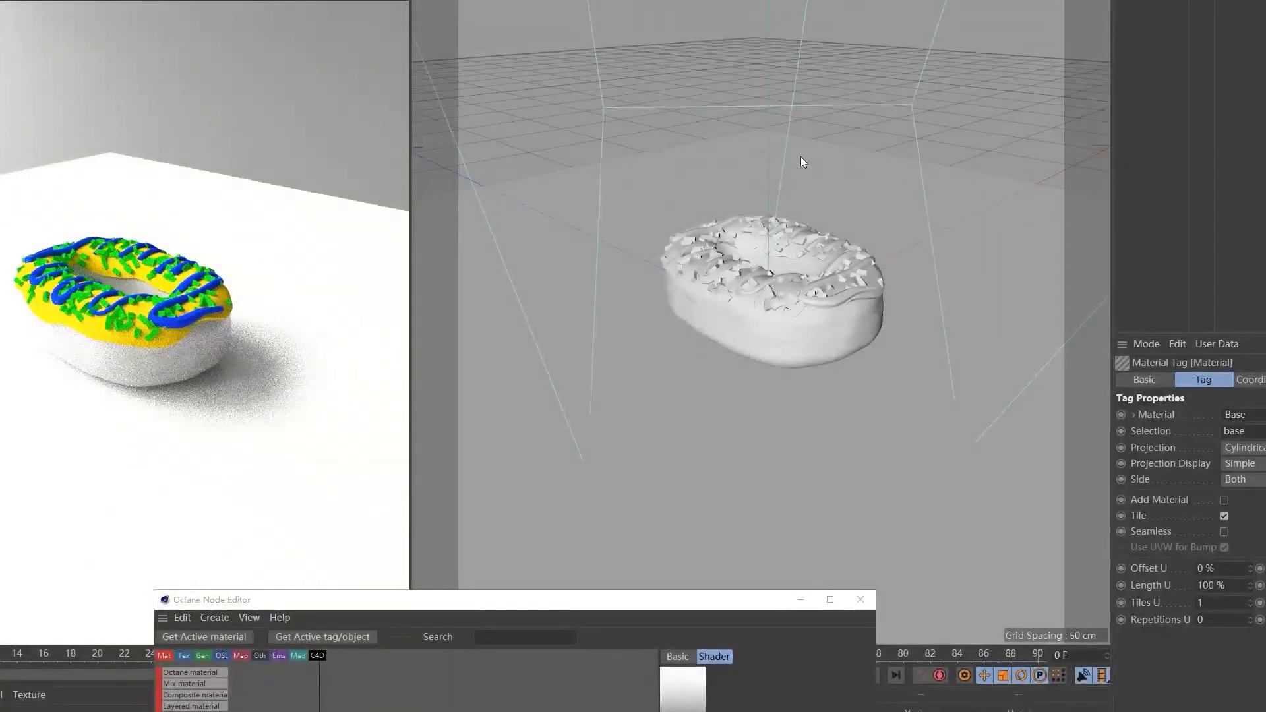
pyautogui.press('r')
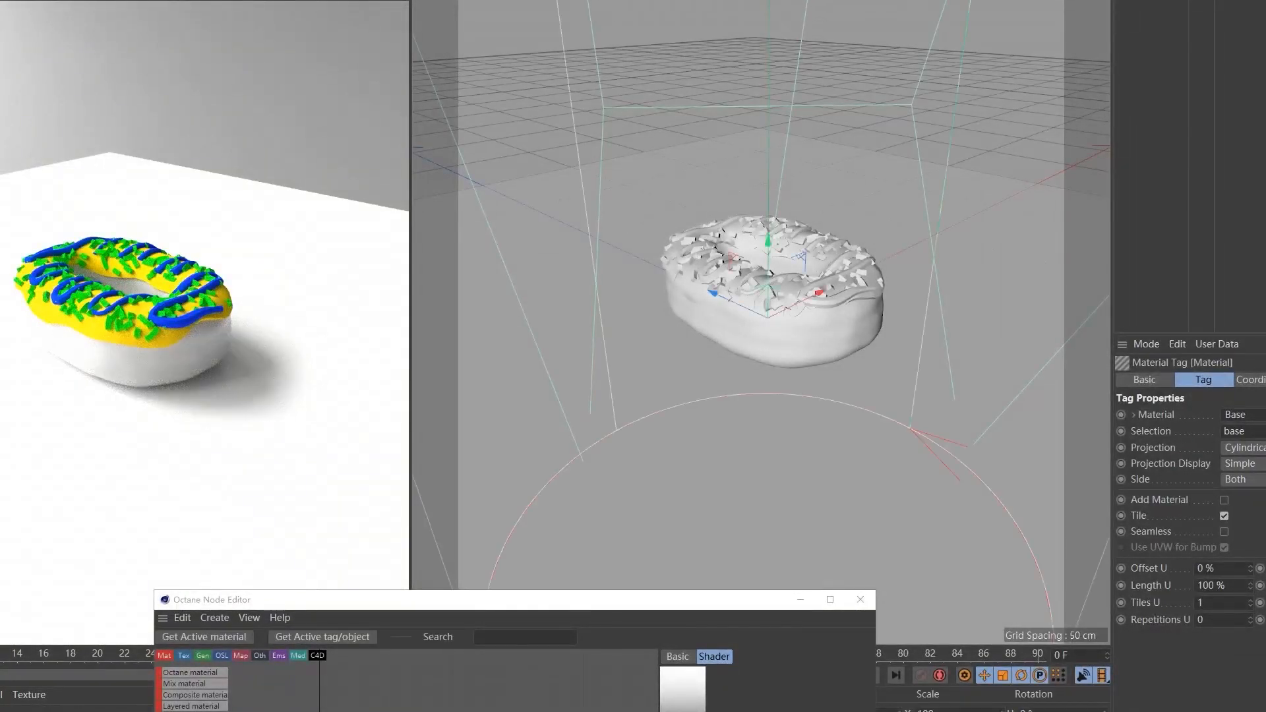
pyautogui.keyDown('alt'); pyautogui.moveTo(737, 316); pyautogui.dragTo(827, 314); pyautogui.keyUp('alt')
pyautogui.keyDown('alt'); pyautogui.moveTo(828, 314); pyautogui.dragTo(781, 311, button='right'); pyautogui.keyUp('alt')
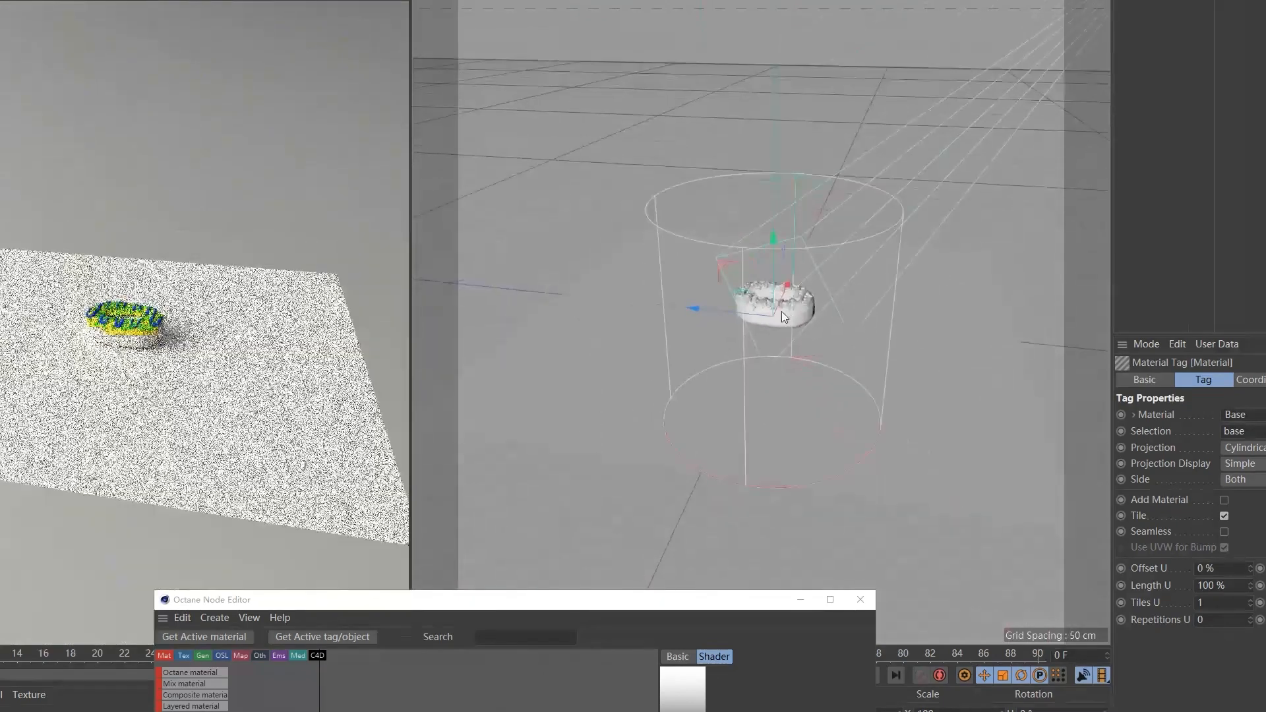
pyautogui.keyDown('alt'); pyautogui.moveTo(781, 311); pyautogui.dragTo(776, 190); pyautogui.keyUp('alt')
pyautogui.keyDown('alt'); pyautogui.moveTo(785, 285); pyautogui.dragTo(948, 251); pyautogui.keyUp('alt')
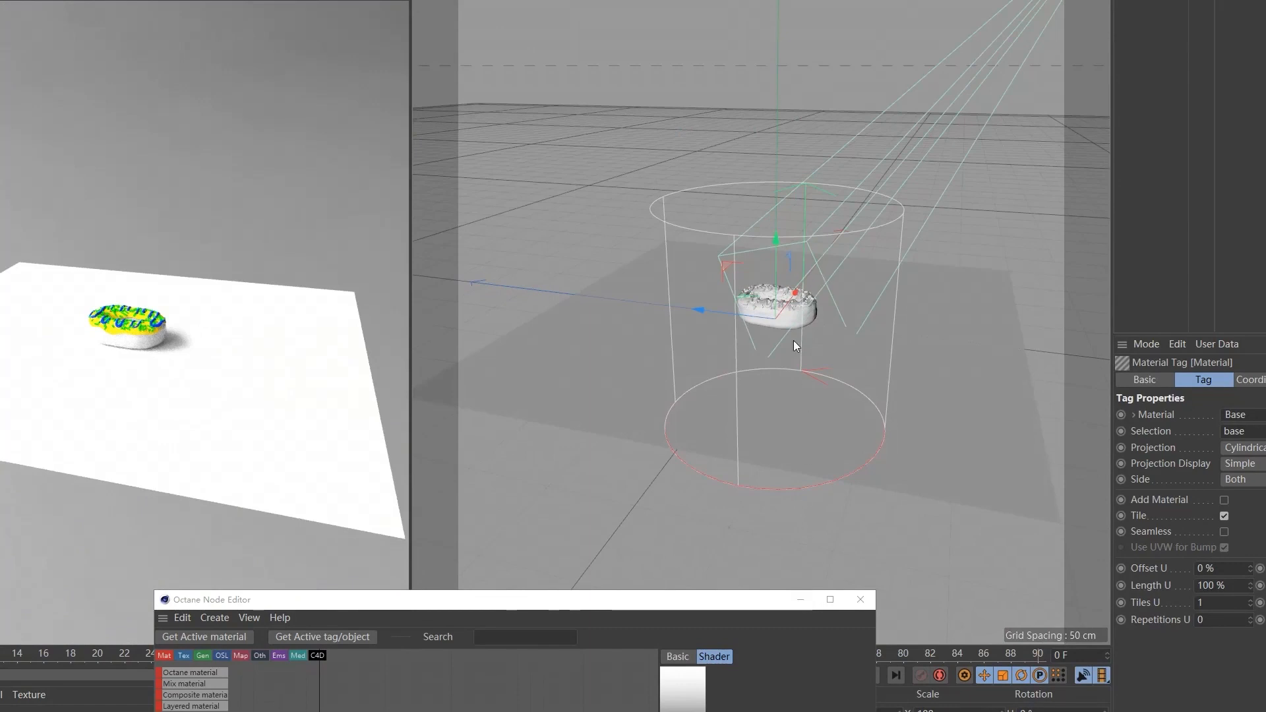
pyautogui.keyDown('alt'); pyautogui.moveTo(781, 309); pyautogui.dragTo(780, 299); pyautogui.keyUp('alt')
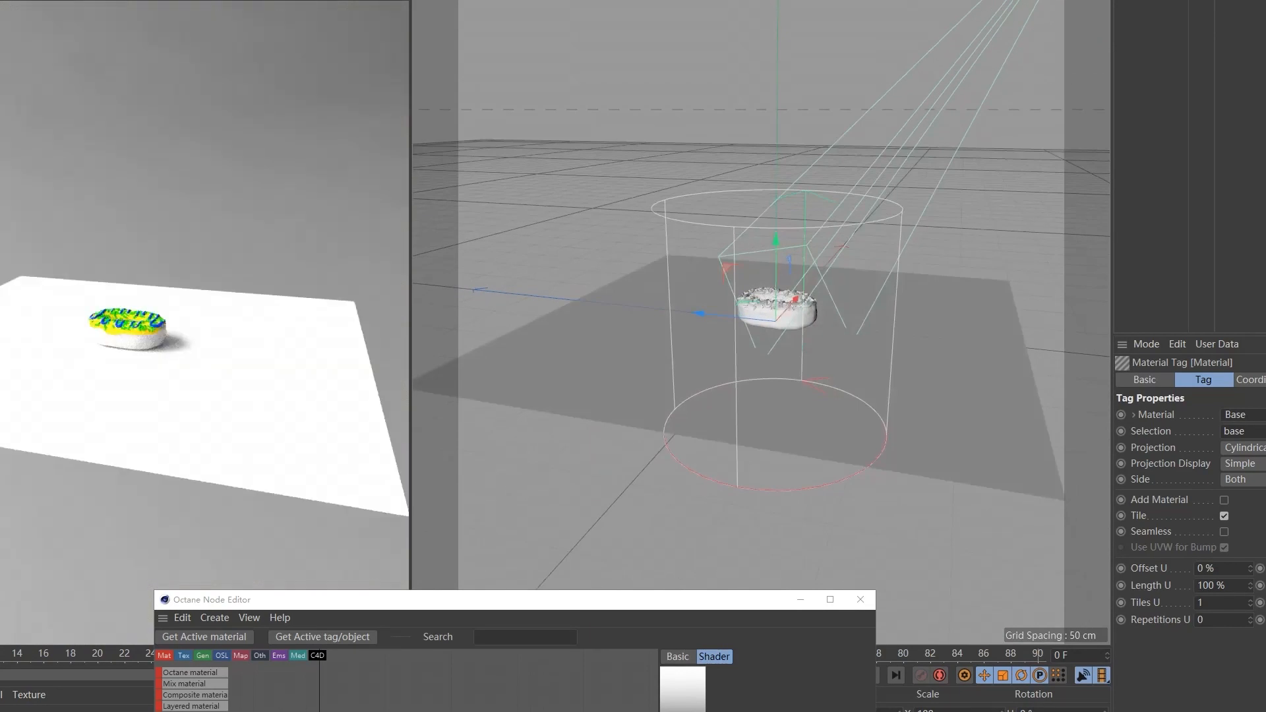
# Scale and reposition the cylindrical projection vertically in the Right view to match the doughnut's height.
pyautogui.press('t')
pyautogui.moveTo(791, 315)
pyautogui.keyDown('alt'); pyautogui.mouseDown()
pyautogui.moveTo(779, 234)
pyautogui.moveTo(780, 306)
pyautogui.mouseUp(); pyautogui.keyUp('alt')
pyautogui.middleClick(827, 289)
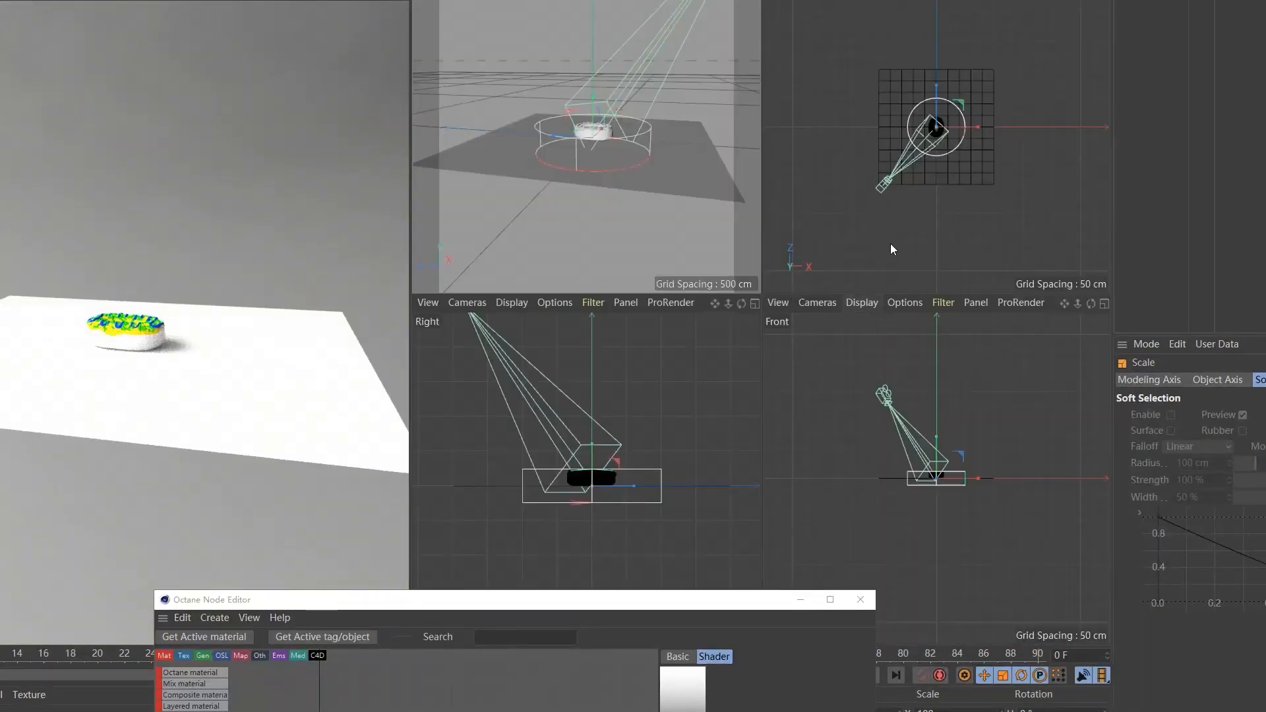
pyautogui.middleClick(618, 472)
pyautogui.moveTo(775, 236)
pyautogui.mouseDown()
pyautogui.moveTo(776, 263)
pyautogui.moveTo(769, 220)
pyautogui.moveTo(784, 213)
pyautogui.moveTo(774, 246)
pyautogui.mouseUp()
pyautogui.press('e')
pyautogui.press('t')
pyautogui.middleClick(759, 307)
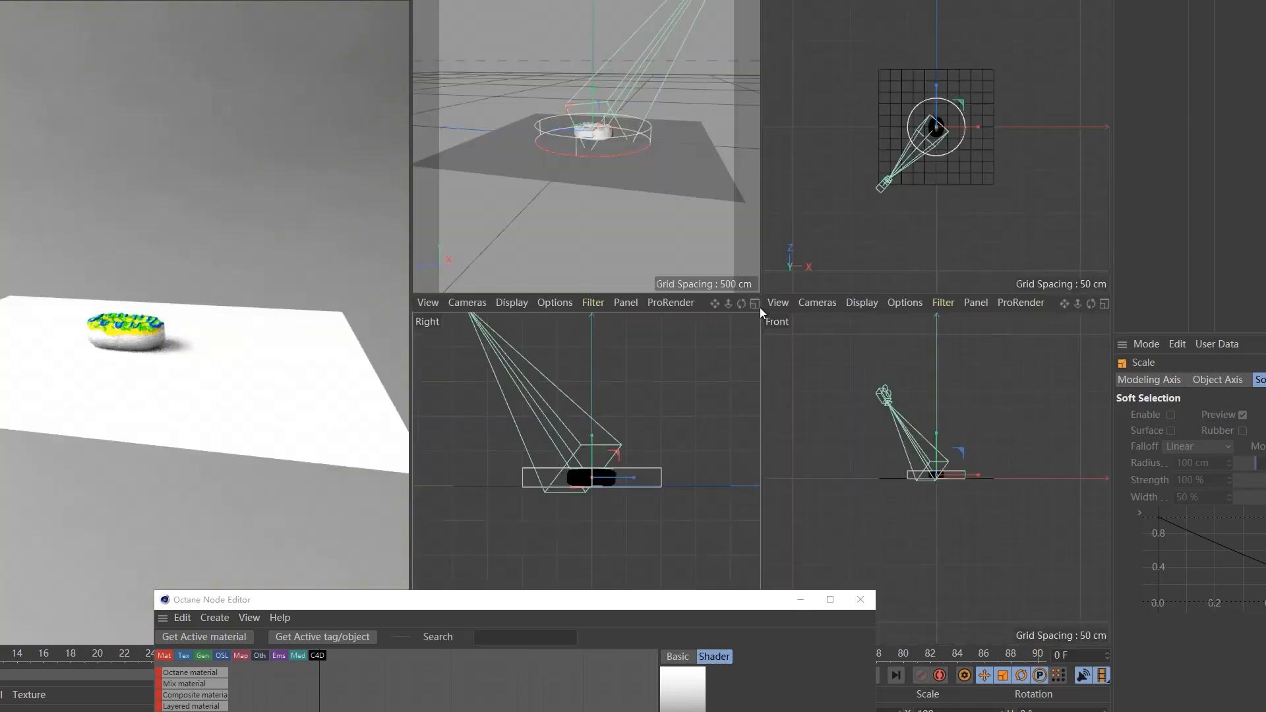
# Scale the cylindrical projection along X and Z in the Top view to fit closely around the doughnut's outline.
pyautogui.middleClick(975, 212)
pyautogui.scroll(3, 746, 294)
pyautogui.moveTo(862, 316); pyautogui.dragTo(811, 309)
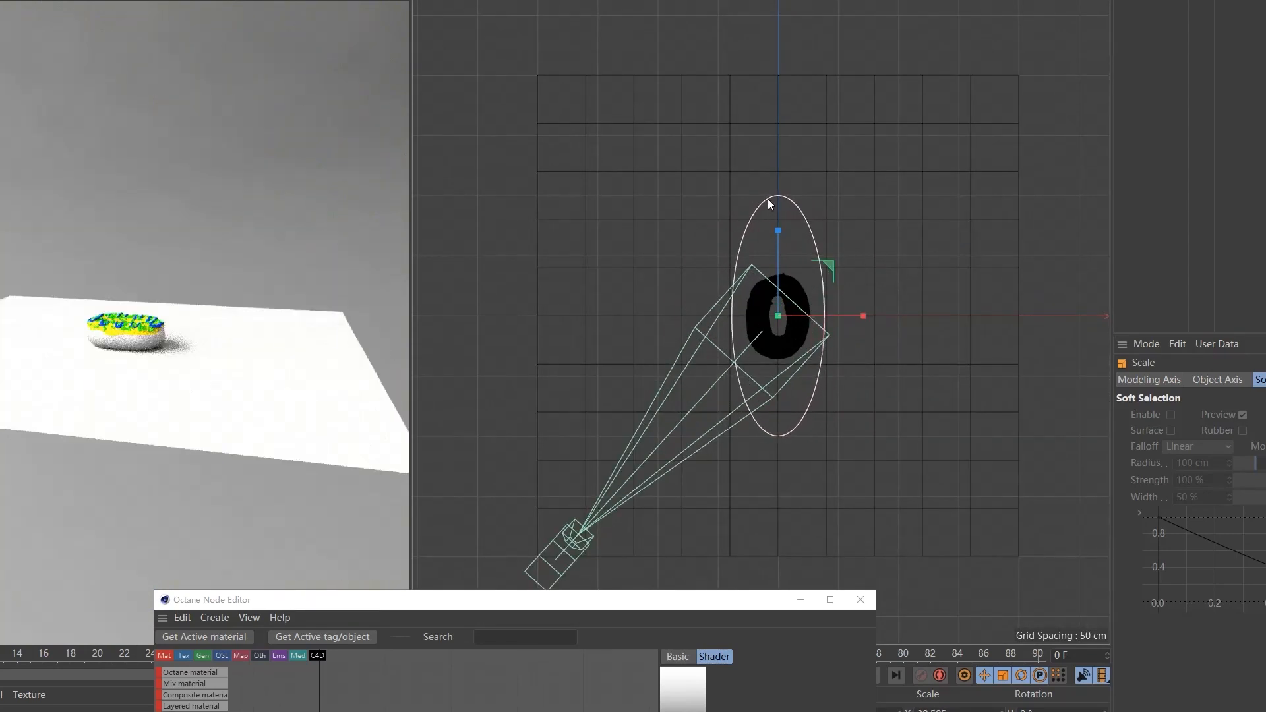
pyautogui.moveTo(780, 236); pyautogui.dragTo(782, 274)
pyautogui.middleClick(811, 346)
pyautogui.middleClick(739, 291)
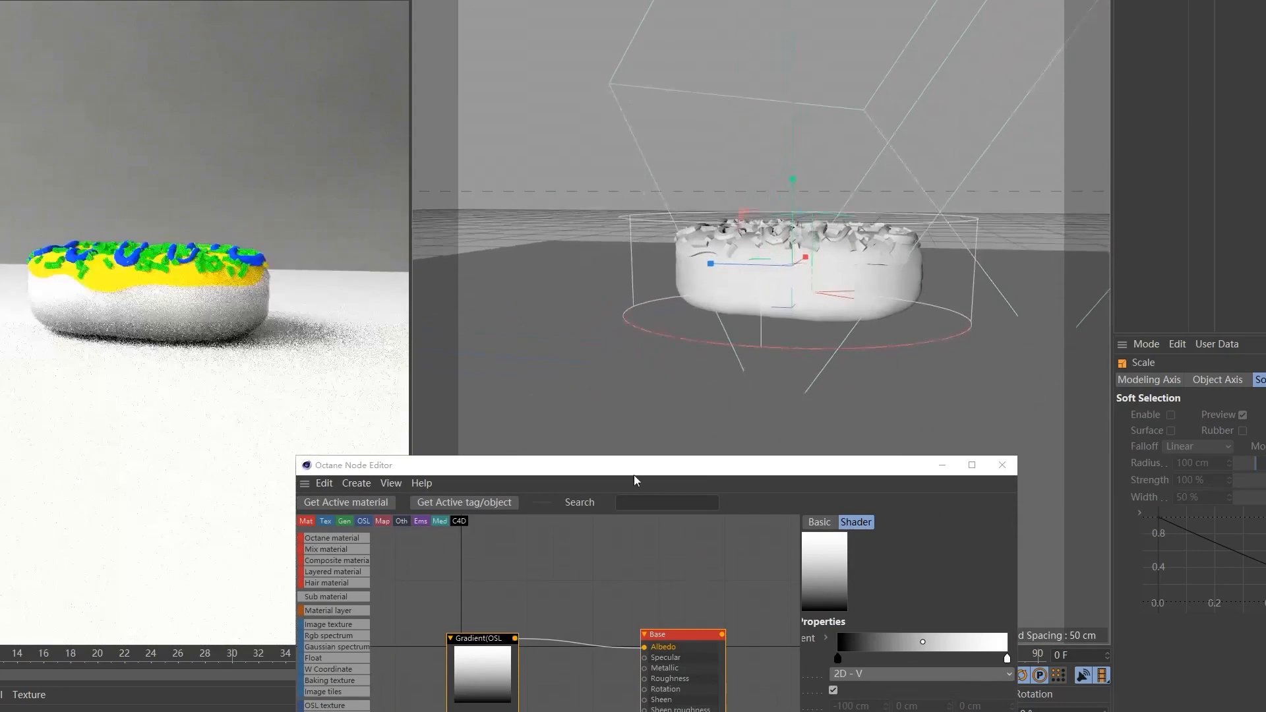
# Shift the gradient's black knot to the middle and add a white knot (V 100%) at its start.
pyautogui.moveTo(634, 474); pyautogui.dragTo(644, 237)
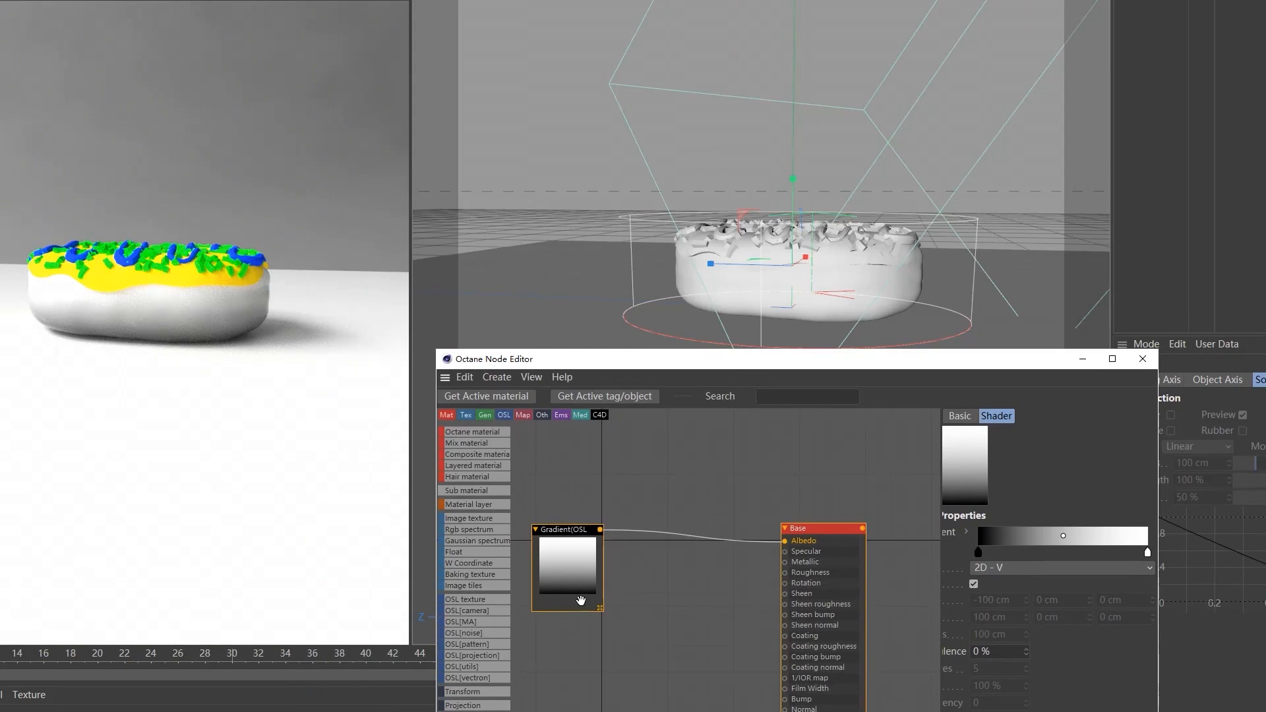
pyautogui.moveTo(580, 599); pyautogui.dragTo(648, 548)
pyautogui.moveTo(978, 554); pyautogui.dragTo(1066, 556)
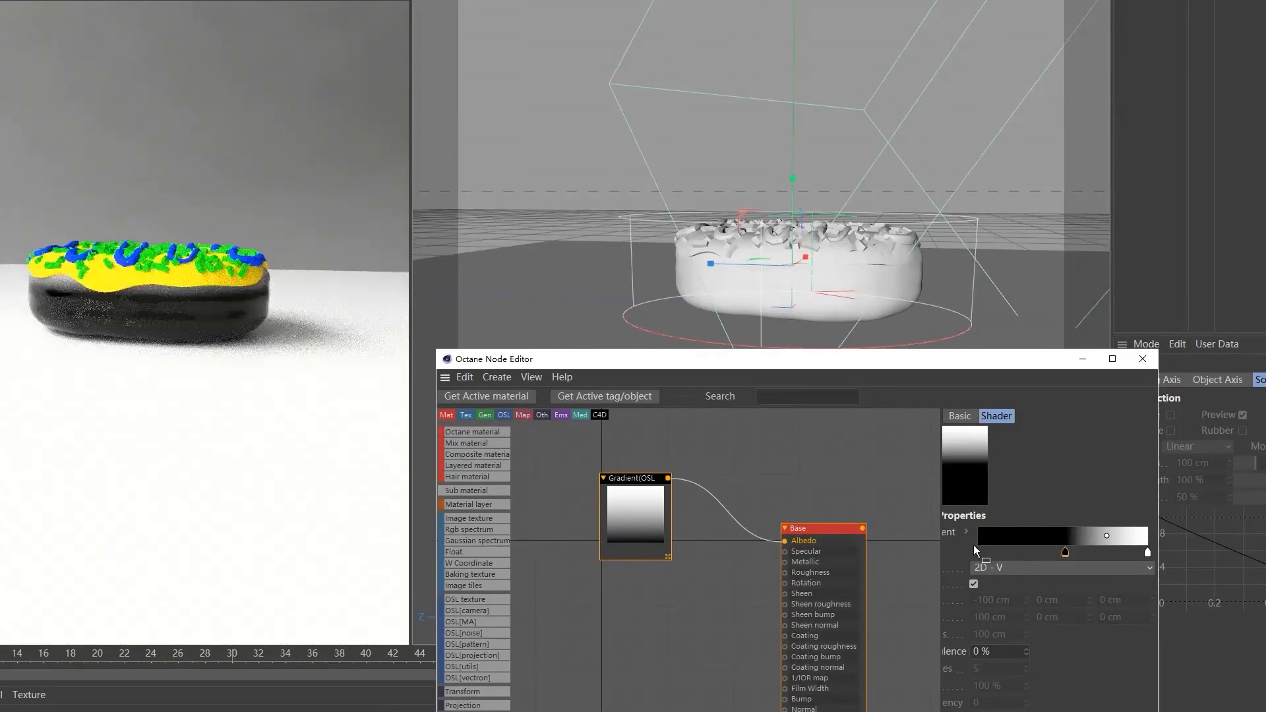
pyautogui.click(979, 554)
pyautogui.doubleClick(978, 555)
pyautogui.moveTo(973, 584); pyautogui.dragTo(1143, 609)
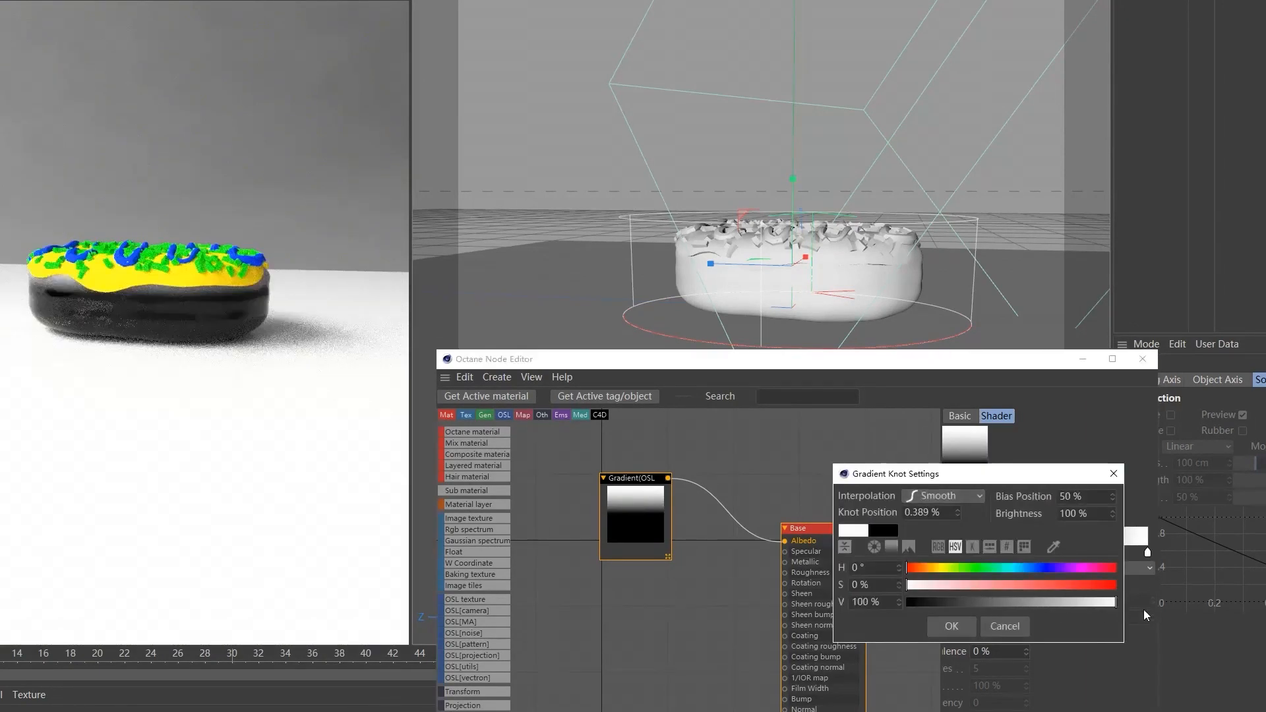
pyautogui.click(952, 625)
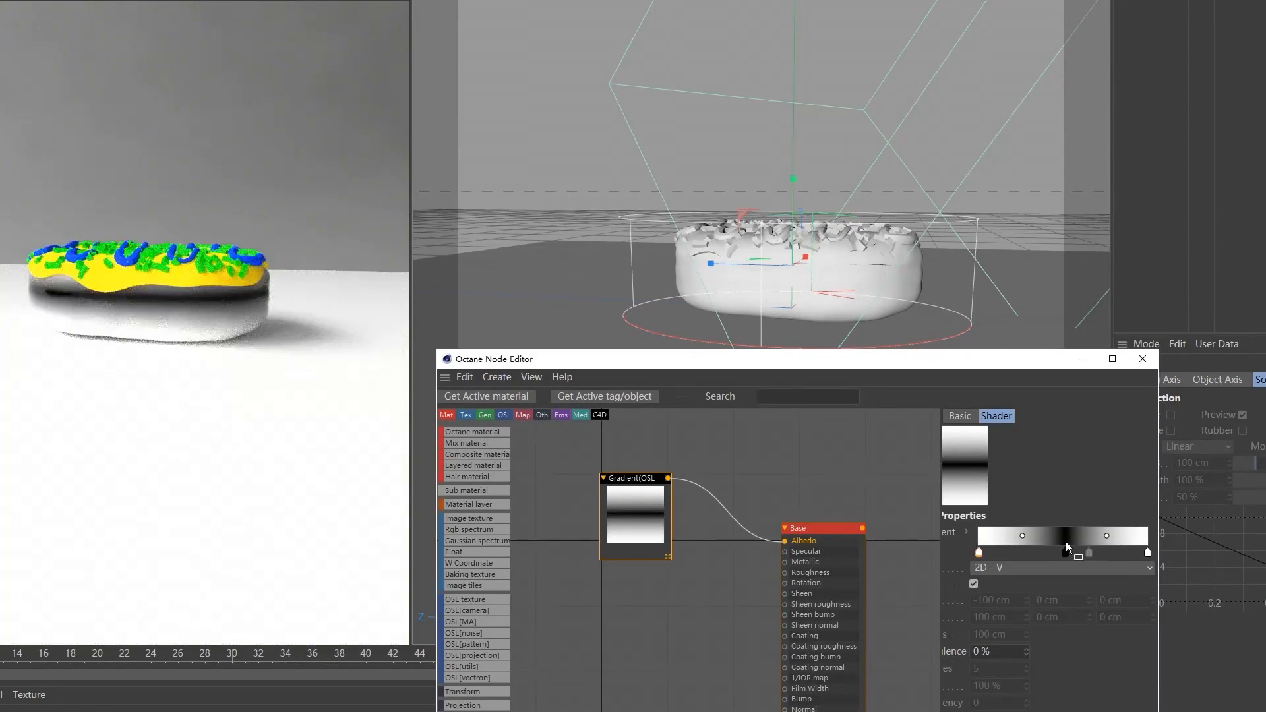
# Narrow the gradient's black band by bringing both white knots closer to the black knot.
pyautogui.moveTo(1069, 554)
pyautogui.mouseDown()
pyautogui.moveTo(1050, 559)
pyautogui.moveTo(1030, 536)
pyautogui.moveTo(1097, 535)
pyautogui.moveTo(1079, 535)
pyautogui.mouseUp()
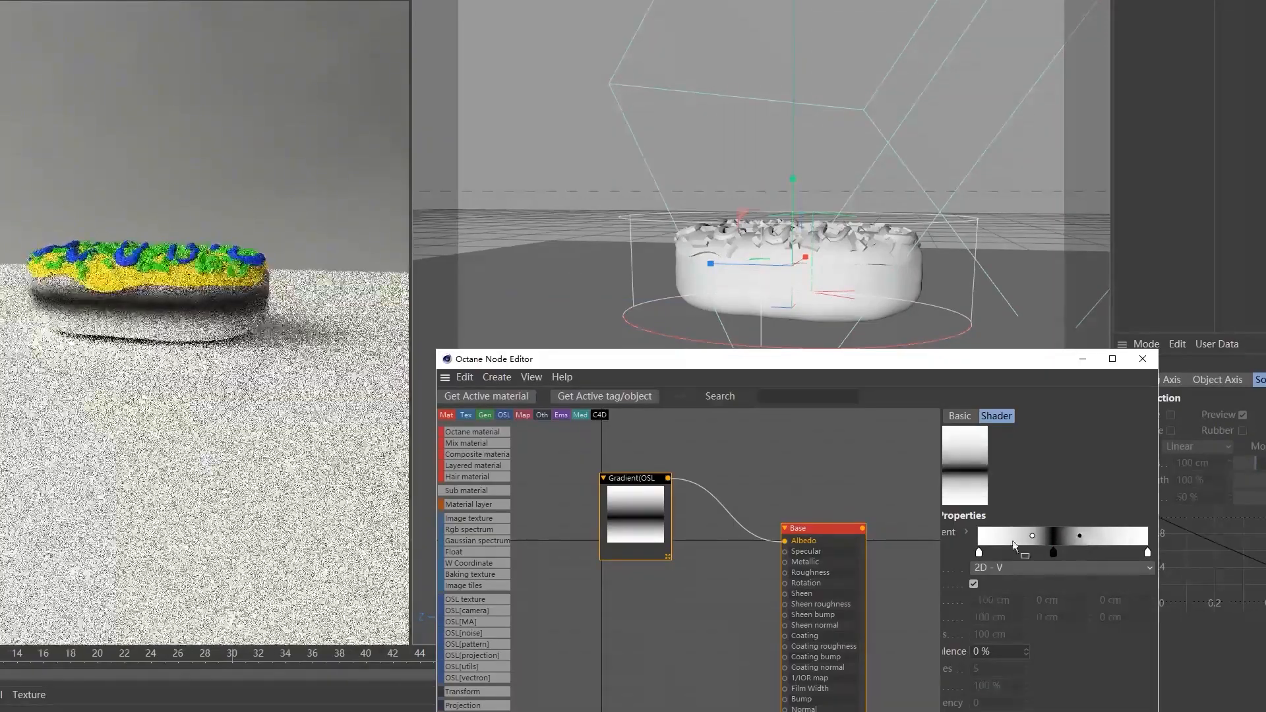
pyautogui.moveTo(978, 553); pyautogui.dragTo(1022, 557)
pyautogui.moveTo(1147, 554); pyautogui.dragTo(1099, 557)
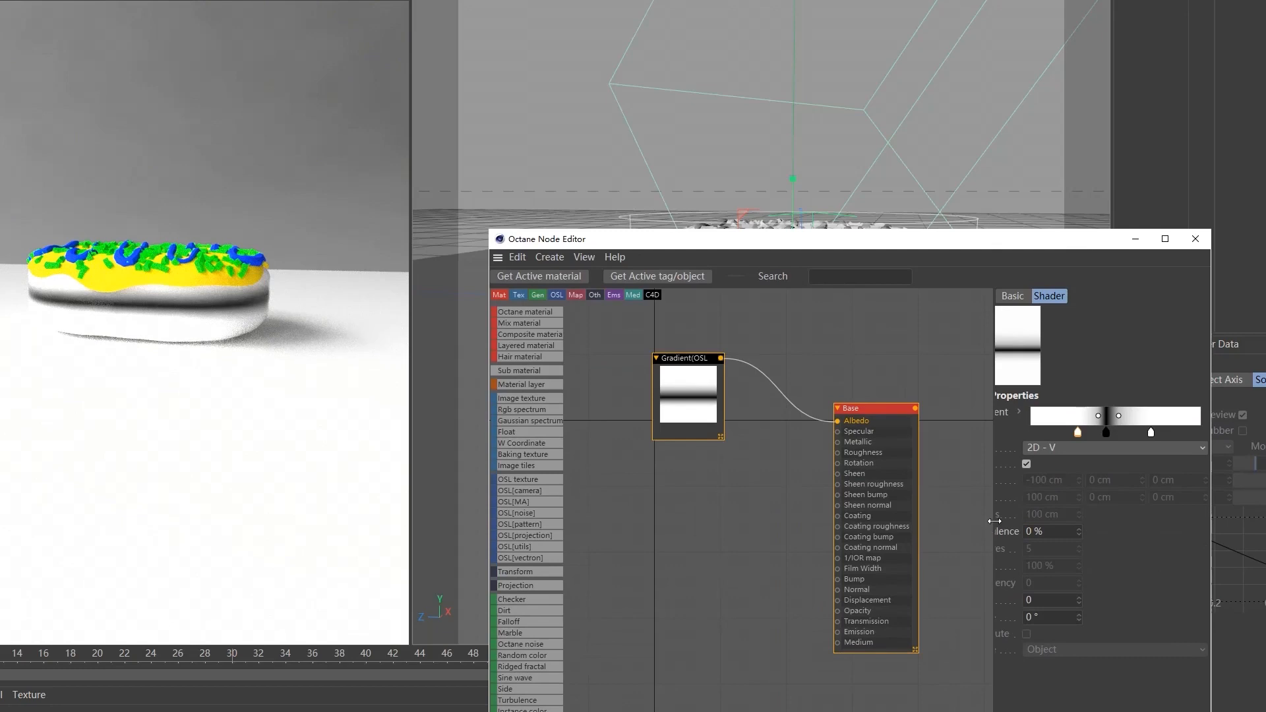
# Set the gradient's Turbulence to 5%, Octaves to 10 and Scale to 500%, and shift its knots slightly toward the start.
pyautogui.moveTo(994, 521); pyautogui.dragTo(921, 520)
pyautogui.click(999, 532)
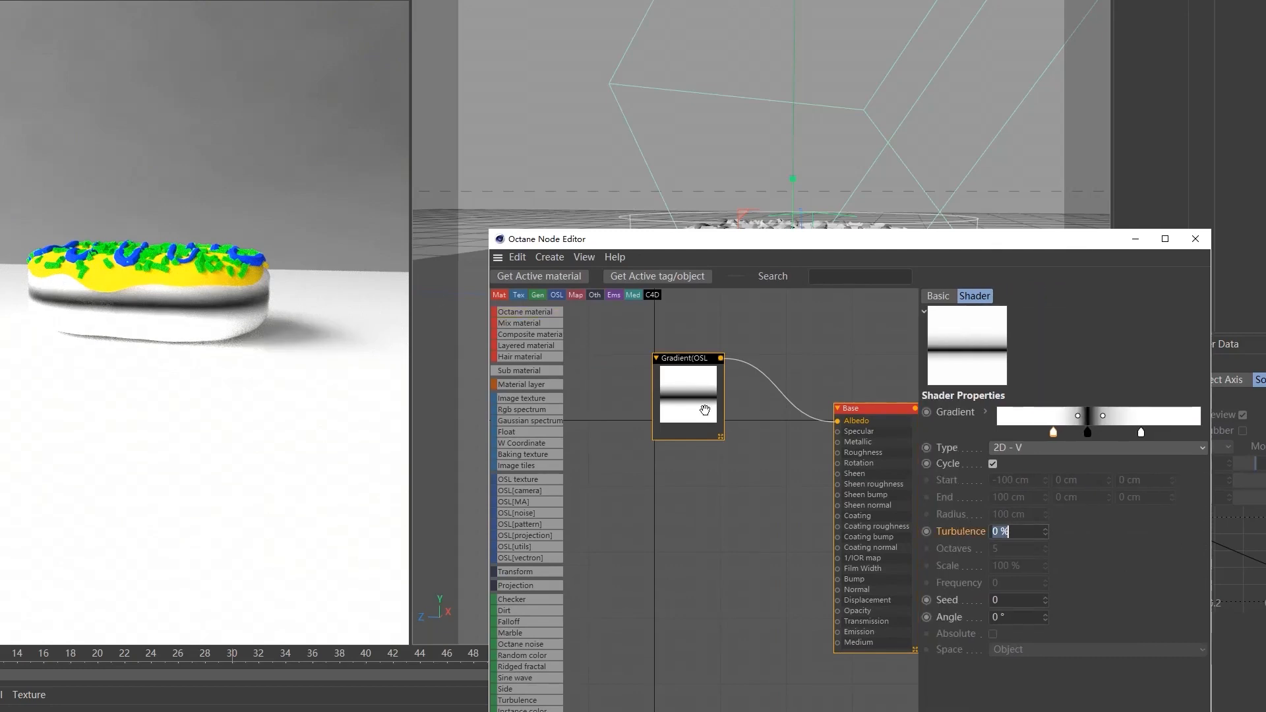
pyautogui.write('5')
pyautogui.press('Return')
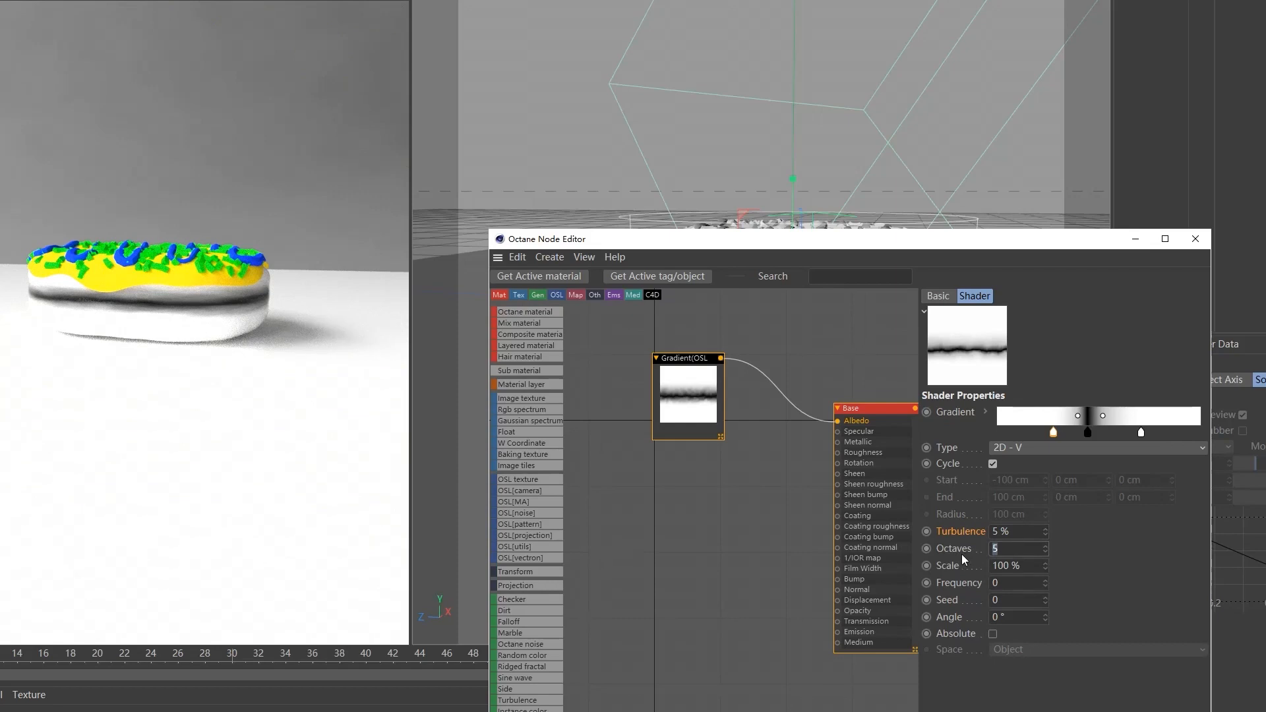
pyautogui.click(996, 551)
pyautogui.write('10')
pyautogui.press('Return')
pyautogui.press('Delete')
pyautogui.write('5')
pyautogui.press('Return')
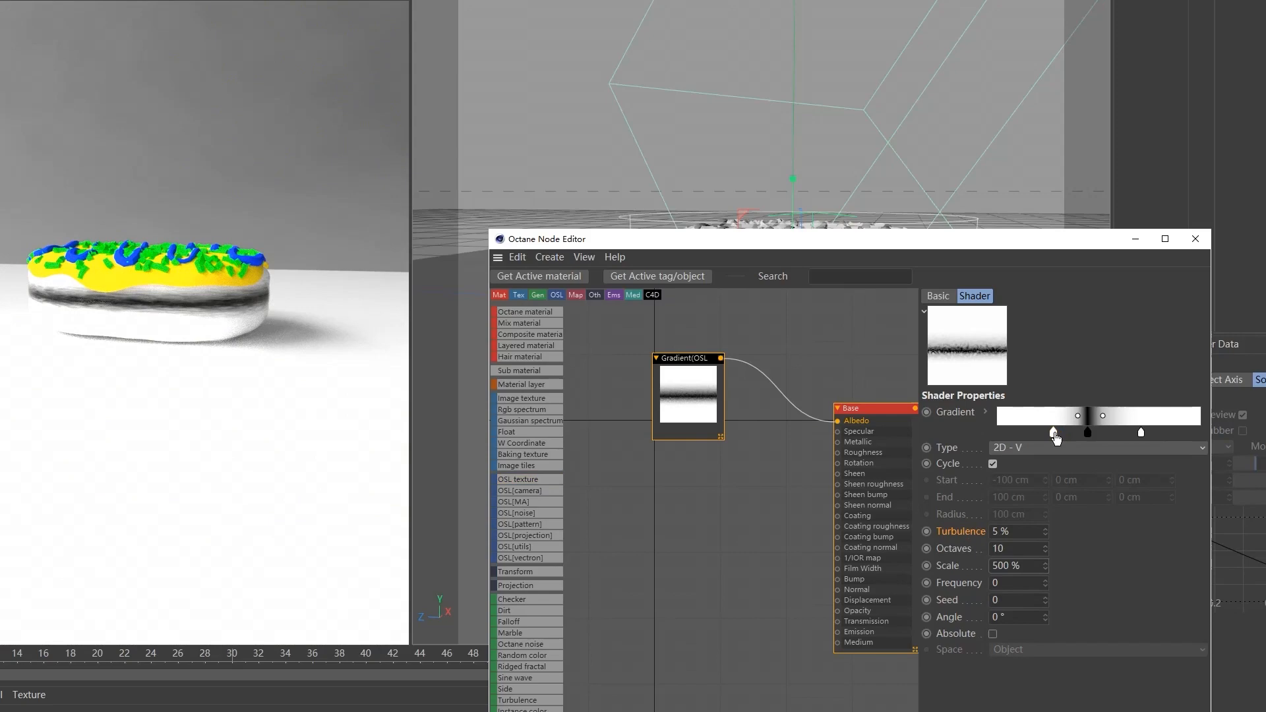
pyautogui.moveTo(1056, 437); pyautogui.dragTo(1125, 437)
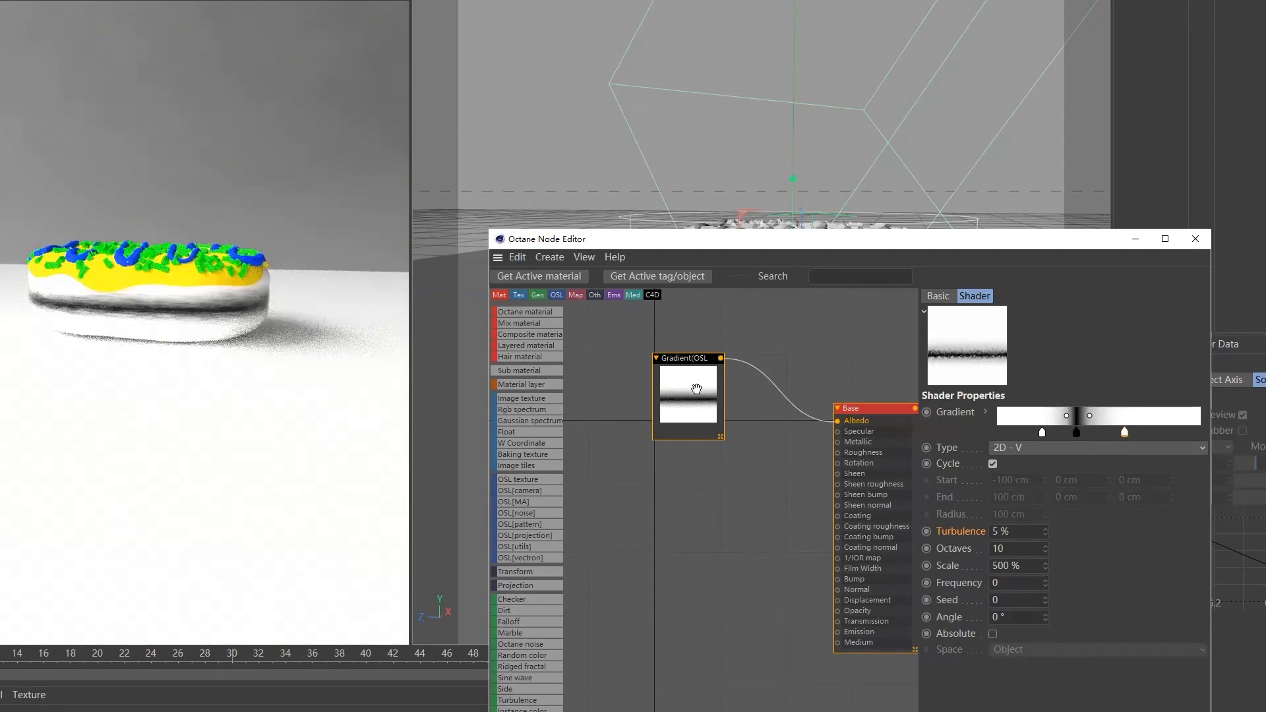
# Add a Mix Texture node, connect the Gradient to its Amount input, and arrange the nodes in the graph.
pyautogui.moveTo(696, 394); pyautogui.dragTo(667, 380)
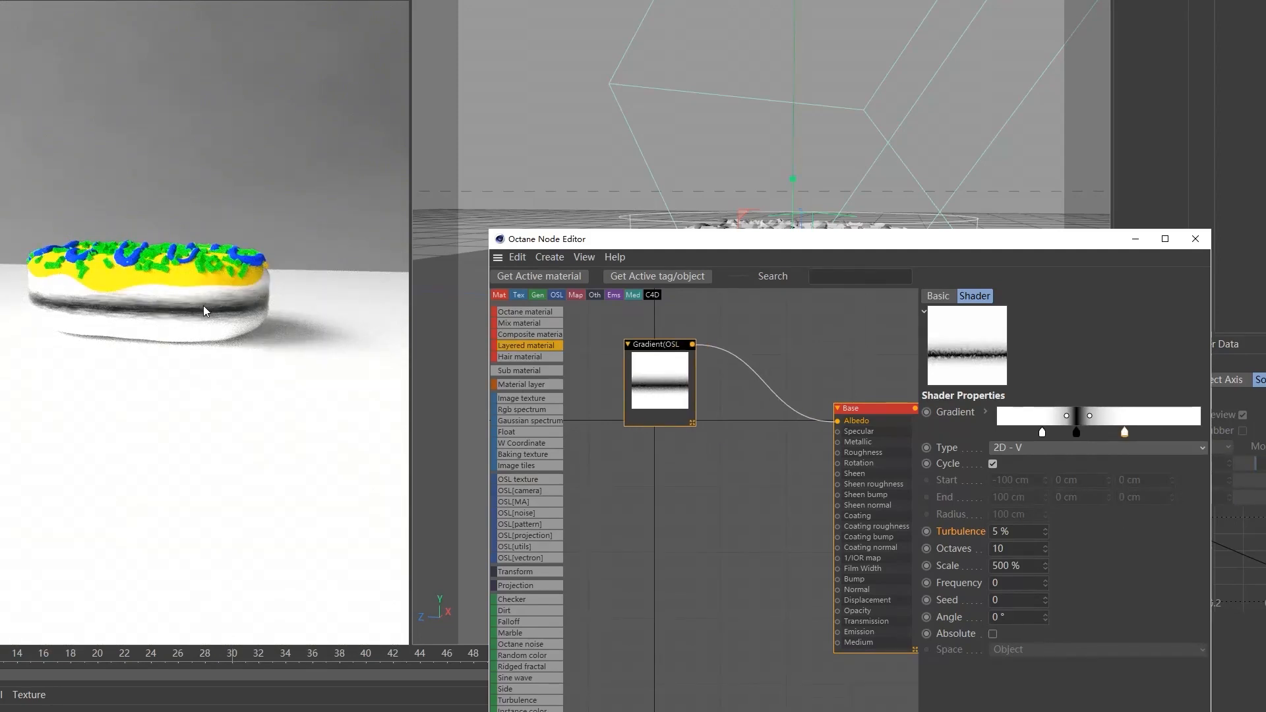
pyautogui.scroll(-1, 703, 404)
pyautogui.rightClick(665, 439)
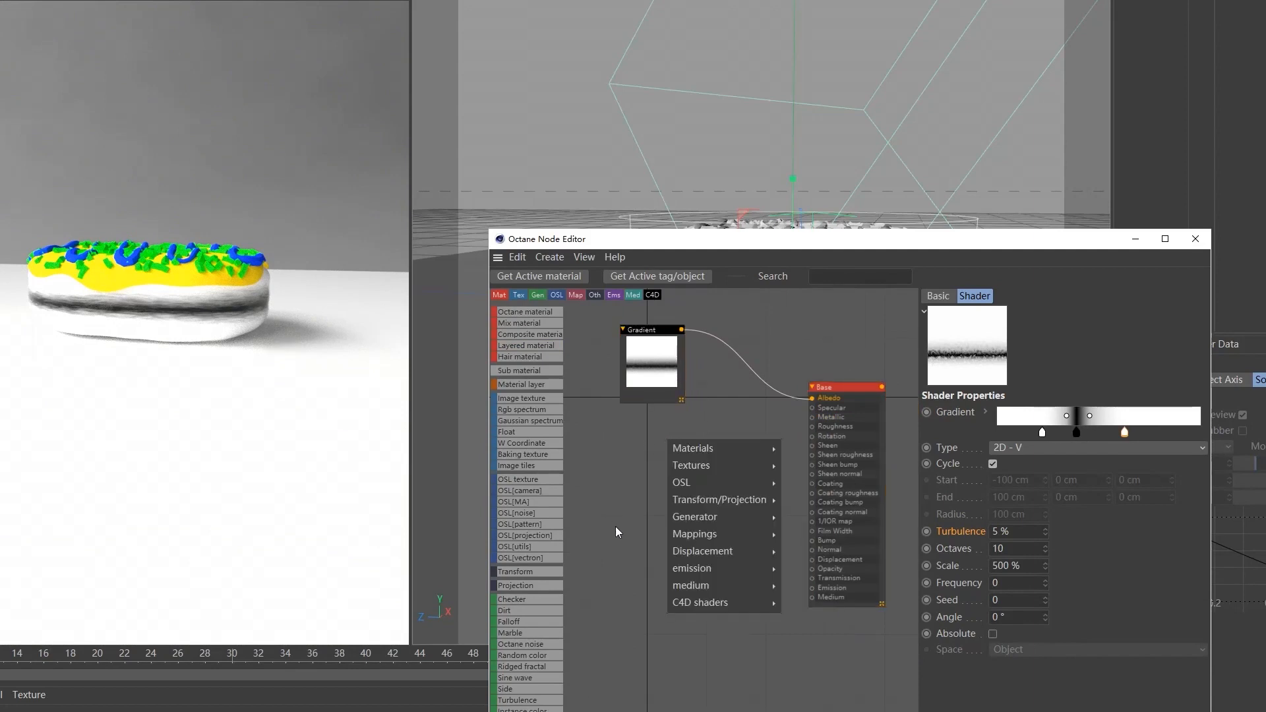
pyautogui.moveTo(753, 531)
pyautogui.click(801, 620)
pyautogui.moveTo(689, 454); pyautogui.dragTo(721, 441)
pyautogui.moveTo(683, 331); pyautogui.dragTo(754, 412)
pyautogui.moveTo(690, 448); pyautogui.dragTo(755, 410, button='middle')
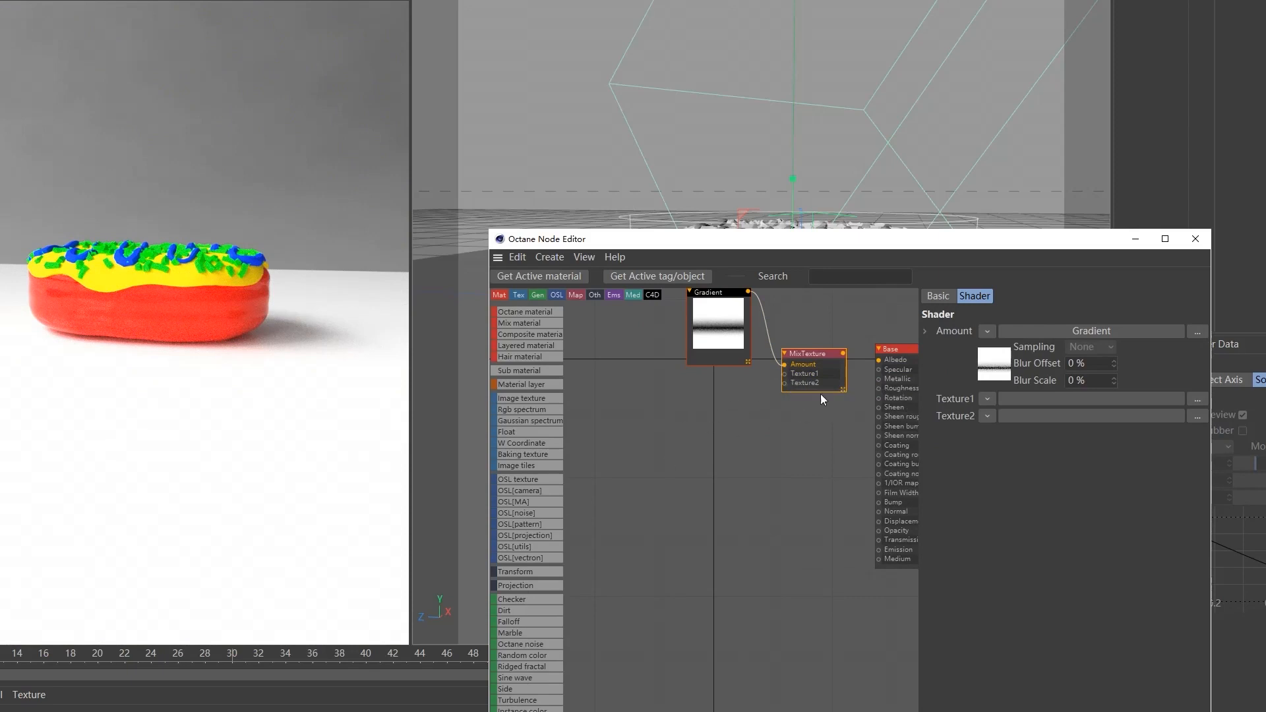
pyautogui.moveTo(818, 377); pyautogui.dragTo(830, 388)
pyautogui.moveTo(735, 354); pyautogui.dragTo(701, 357)
# Add an Octane noise node and a duplicate of it, connecting them to the Mix Texture's Texture1 and Texture2 inputs.
pyautogui.rightClick(641, 405)
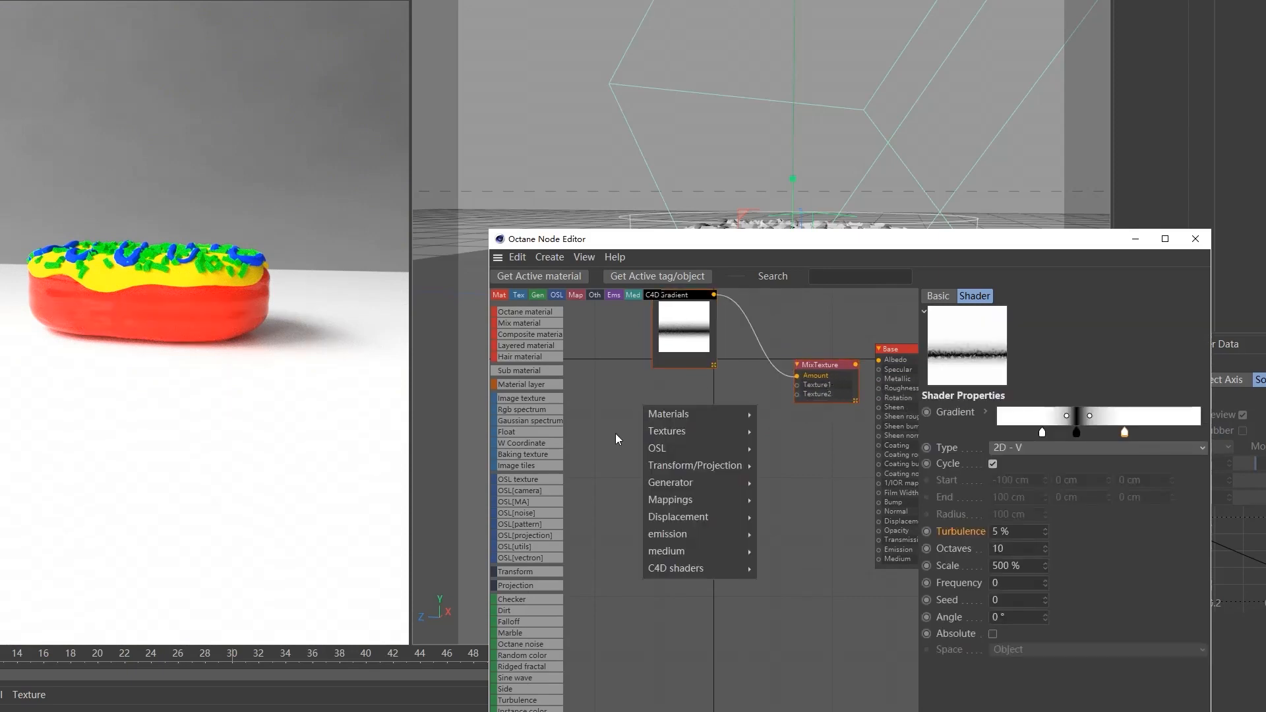
pyautogui.moveTo(679, 483)
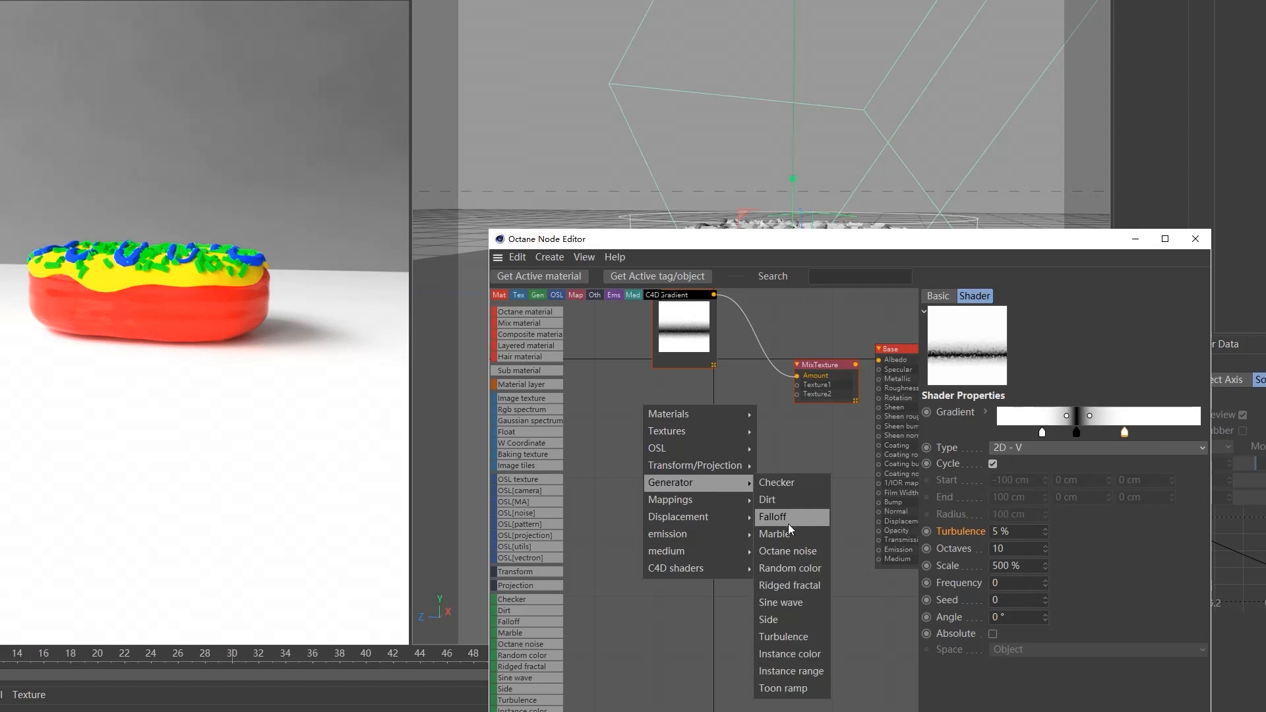
pyautogui.click(781, 553)
pyautogui.moveTo(702, 464); pyautogui.dragTo(662, 484)
pyautogui.moveTo(664, 430); pyautogui.dragTo(797, 384)
pyautogui.keyDown('ctrl'); pyautogui.moveTo(644, 471); pyautogui.dragTo(797, 395); pyautogui.keyUp('ctrl')
pyautogui.moveTo(668, 570); pyautogui.dragTo(655, 570)
# Connect the Mix Texture to the Base material's Albedo and space out the two Noise nodes in the graph.
pyautogui.moveTo(856, 366); pyautogui.dragTo(878, 360)
pyautogui.click(676, 501)
pyautogui.moveTo(639, 461); pyautogui.dragTo(623, 431)
pyautogui.moveTo(630, 588); pyautogui.dragTo(631, 578)
pyautogui.click(623, 444)
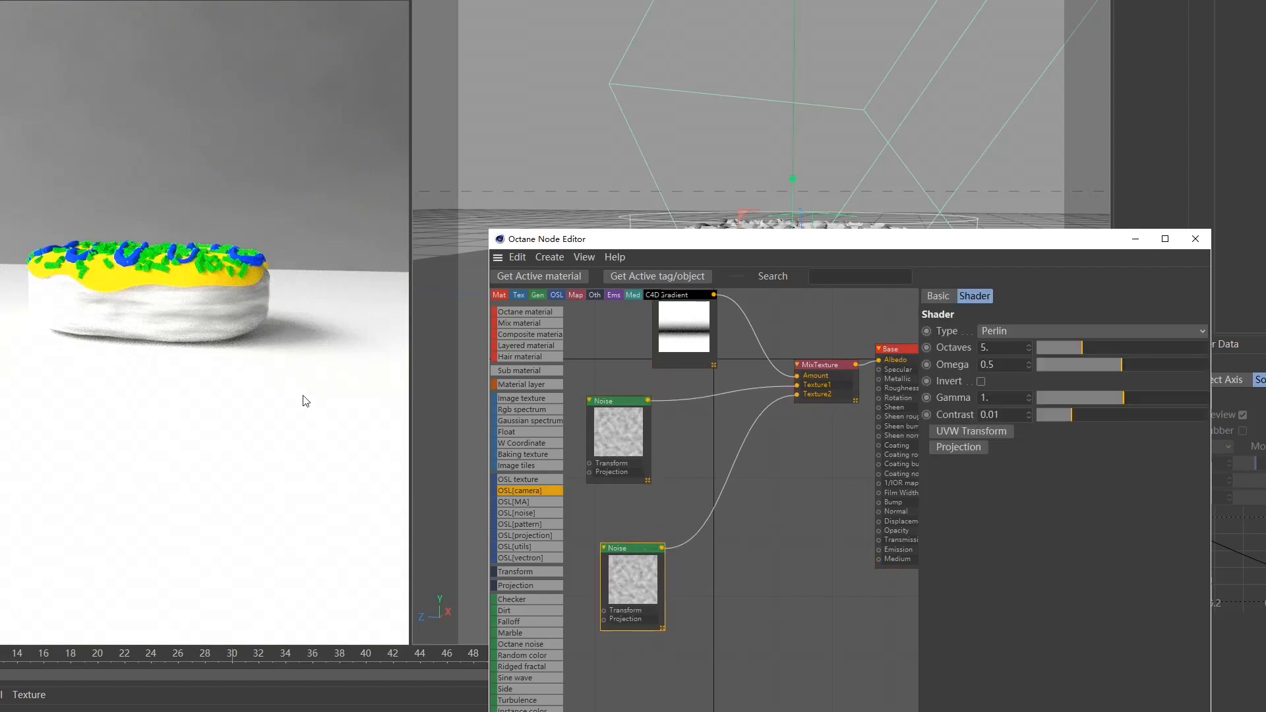
pyautogui.click(620, 432)
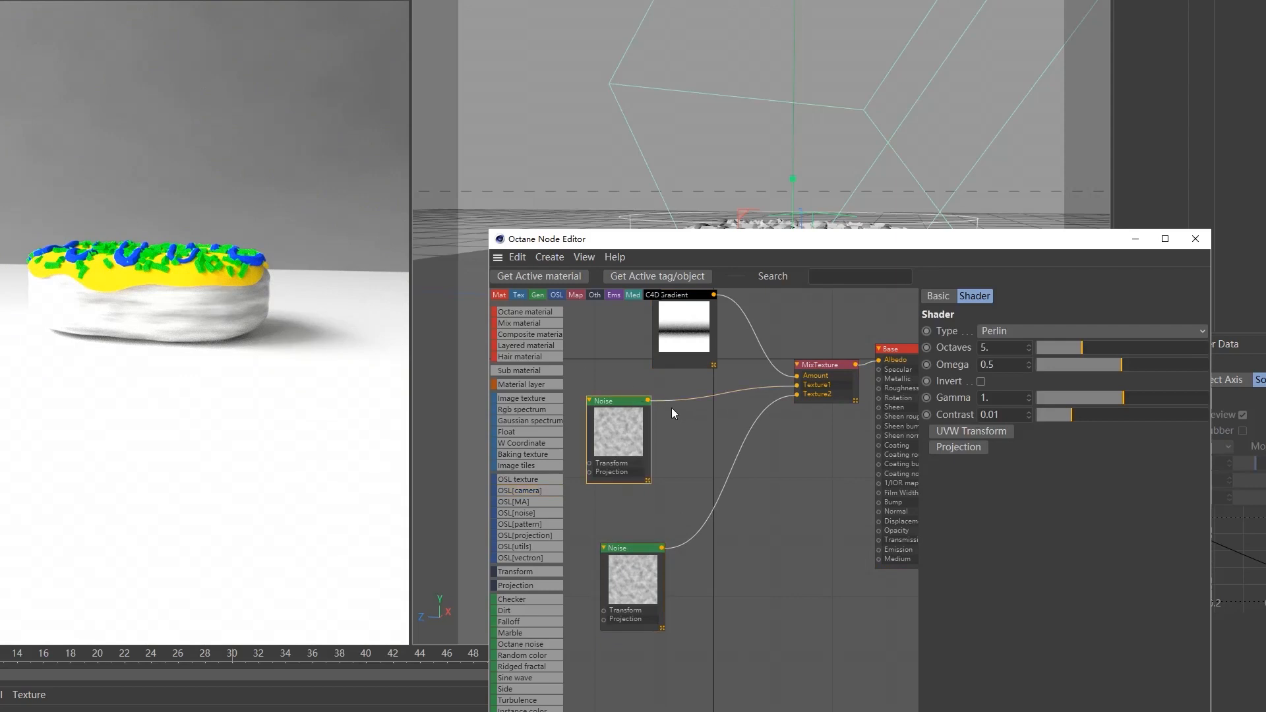
pyautogui.moveTo(625, 423); pyautogui.dragTo(617, 436)
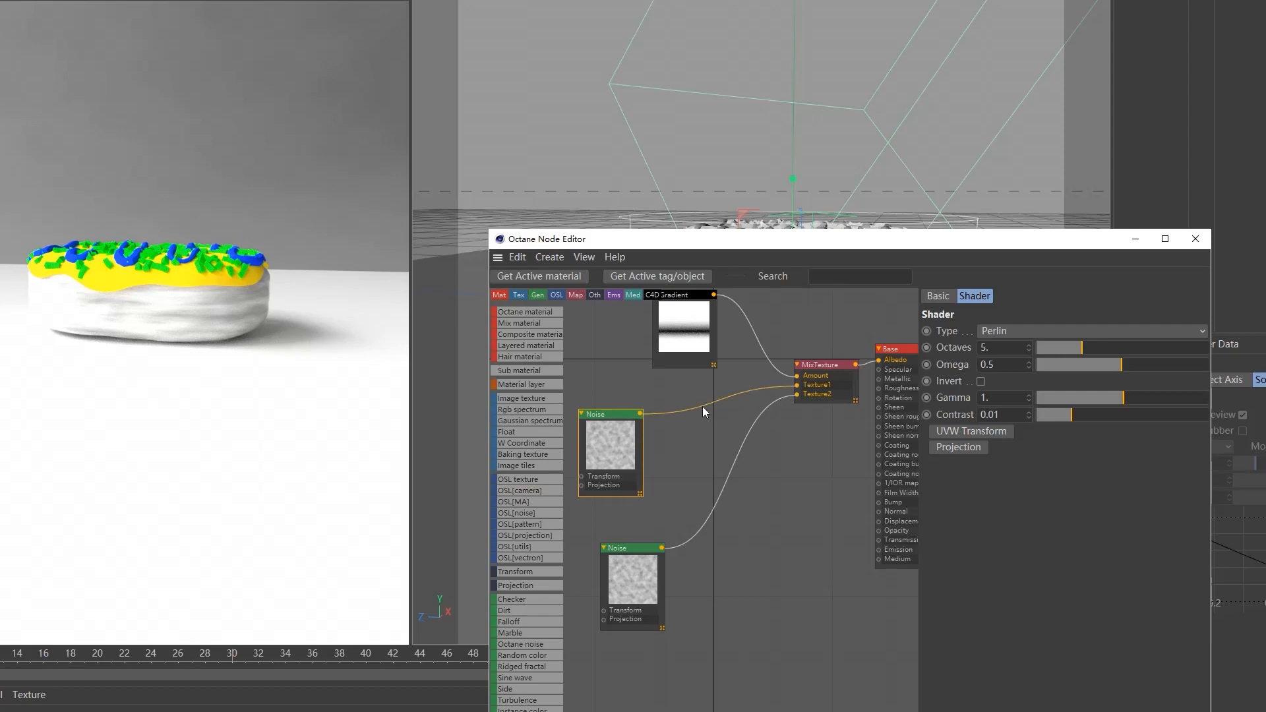
# Insert an Octane gradient node on each connection between the Noise nodes and the Mix Texture.
pyautogui.scroll(-6, 555, 543)
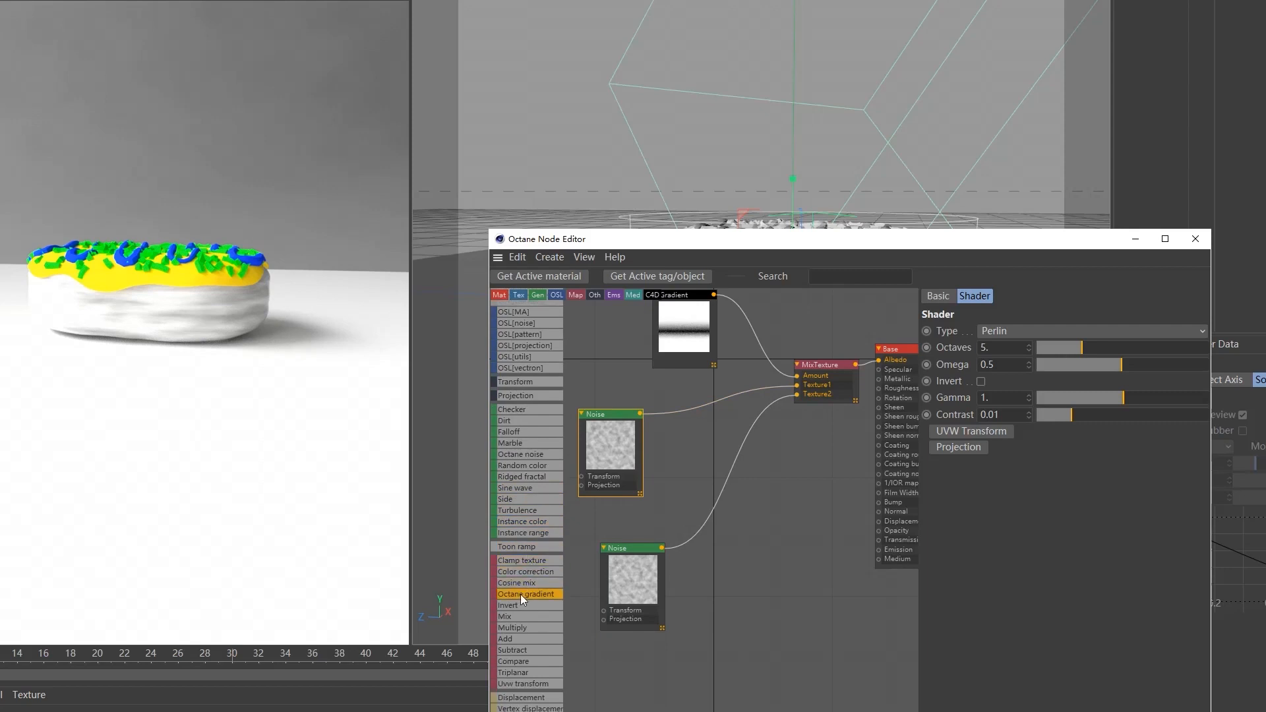
pyautogui.moveTo(697, 402); pyautogui.dragTo(696, 414)
pyautogui.moveTo(730, 506); pyautogui.dragTo(714, 502)
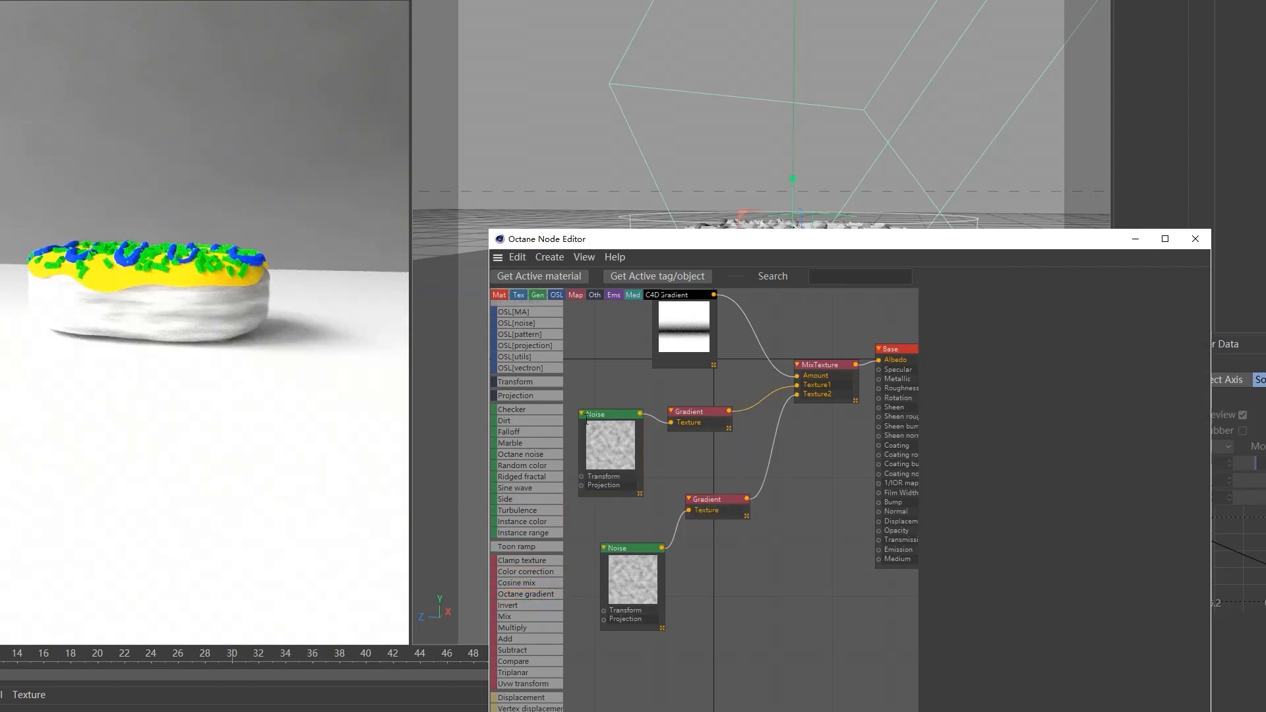
pyautogui.click(696, 431)
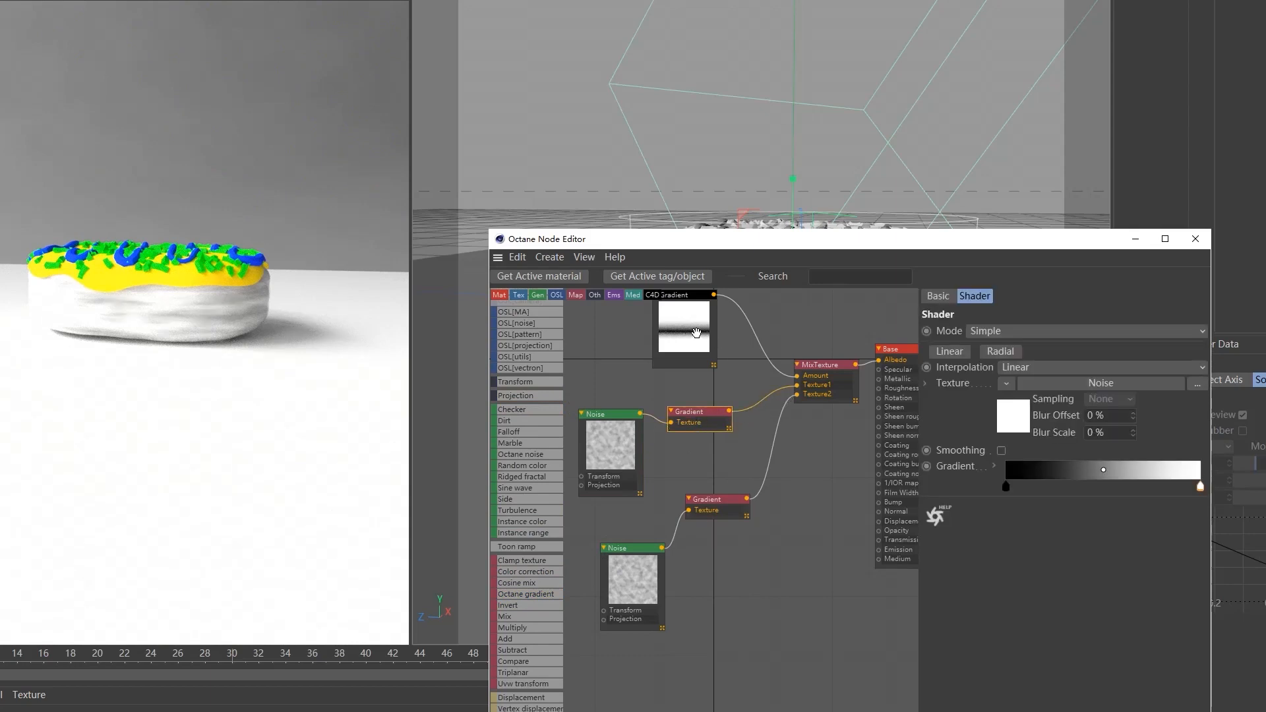
pyautogui.click(705, 509)
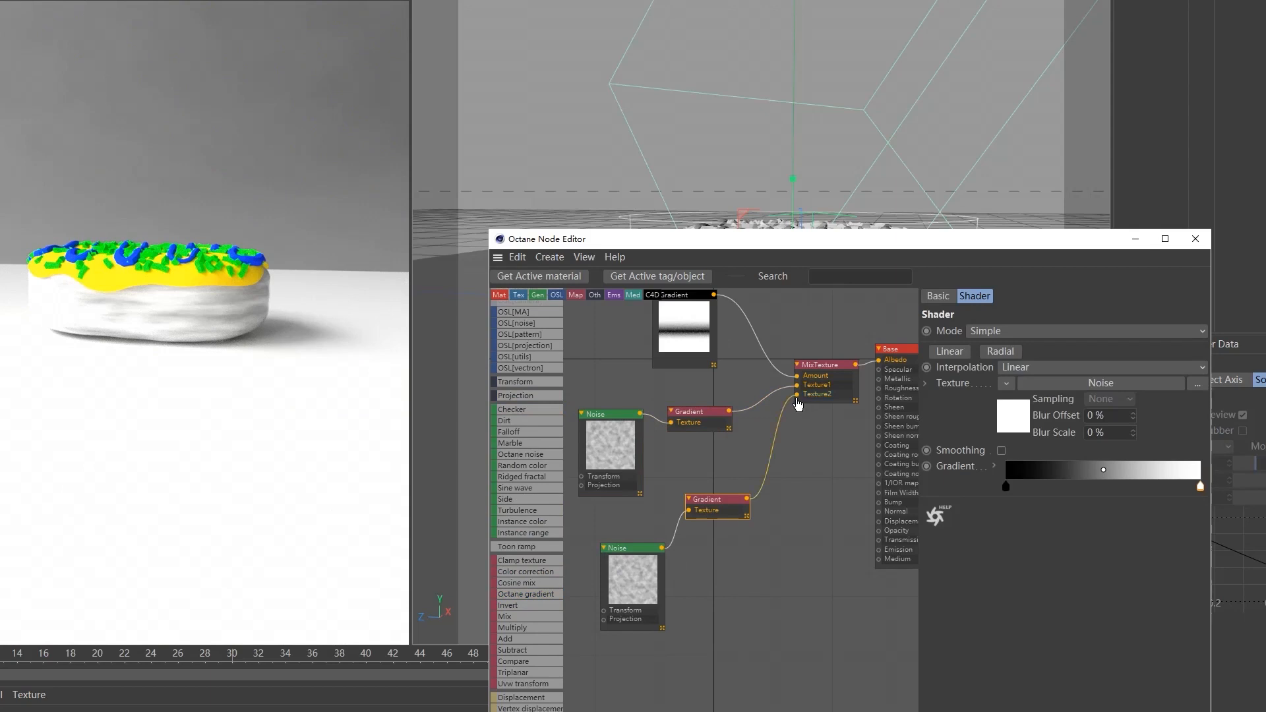
pyautogui.click(705, 436)
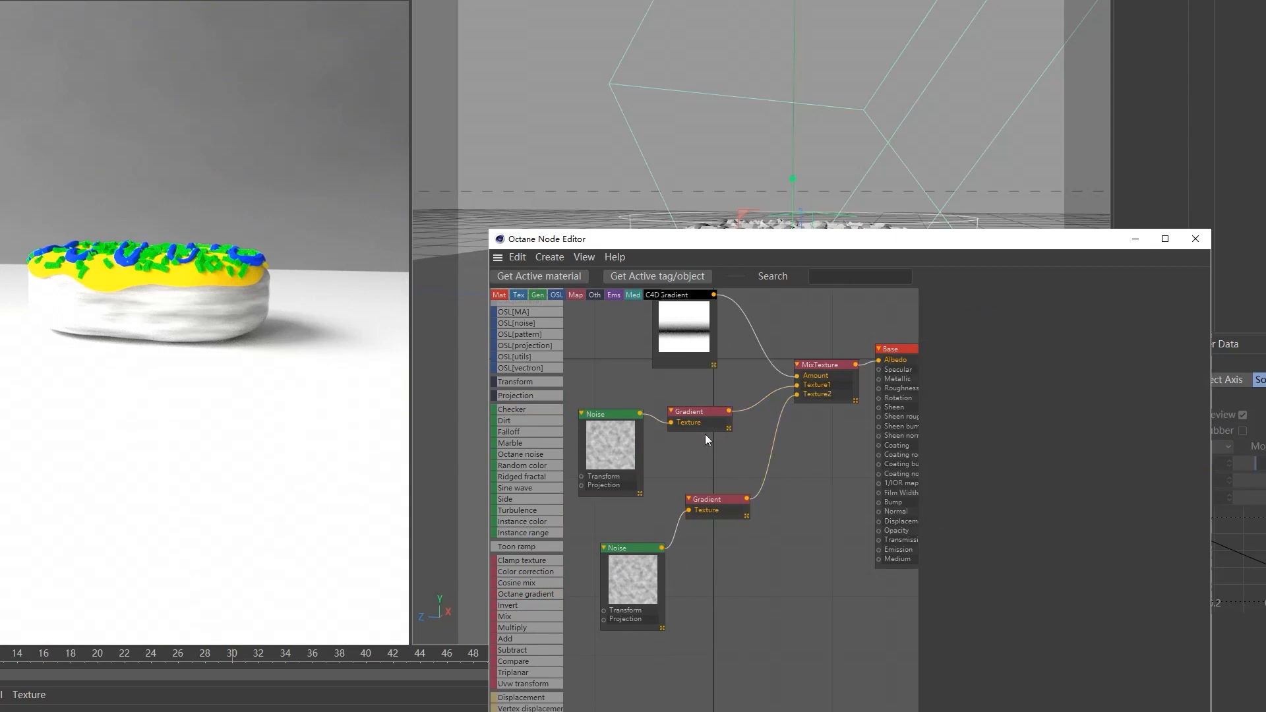
# Colour the black start knot of the Texture2 gradient bright orange with H 35°, S 87% and V 97%.
pyautogui.click(723, 516)
pyautogui.click(1005, 488)
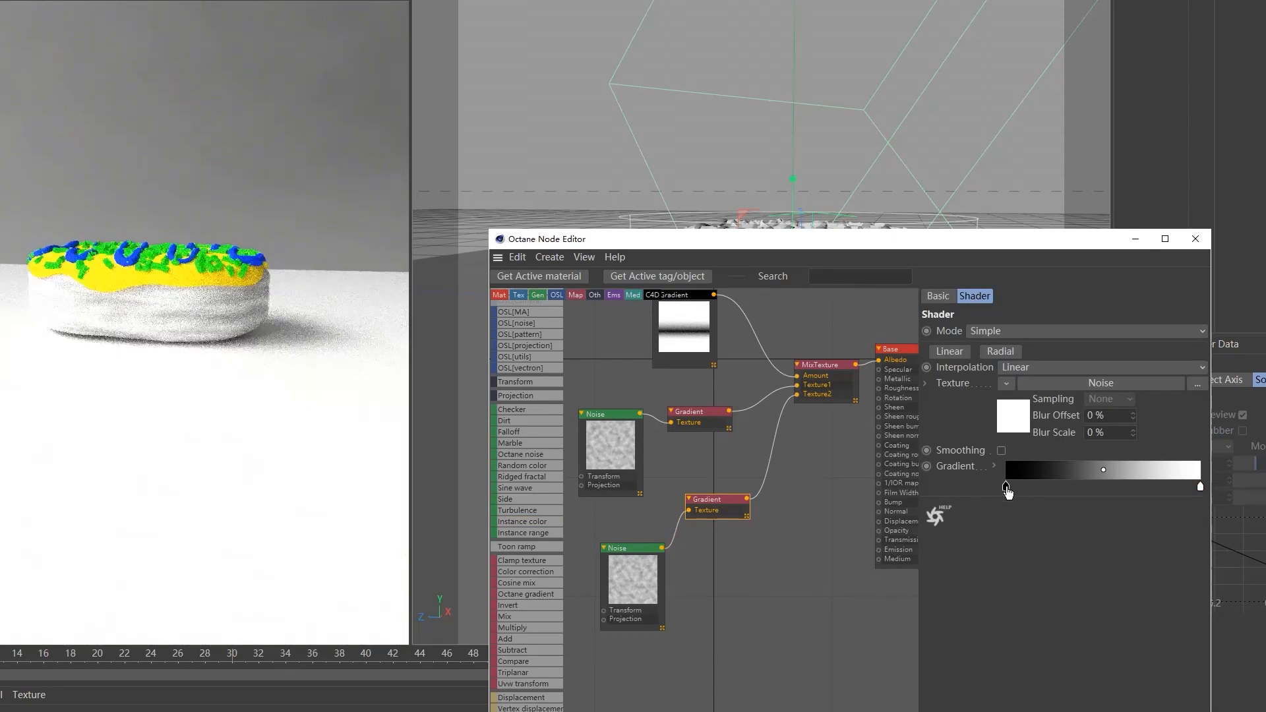
pyautogui.doubleClick(1005, 487)
pyautogui.moveTo(1074, 534); pyautogui.dragTo(1110, 534)
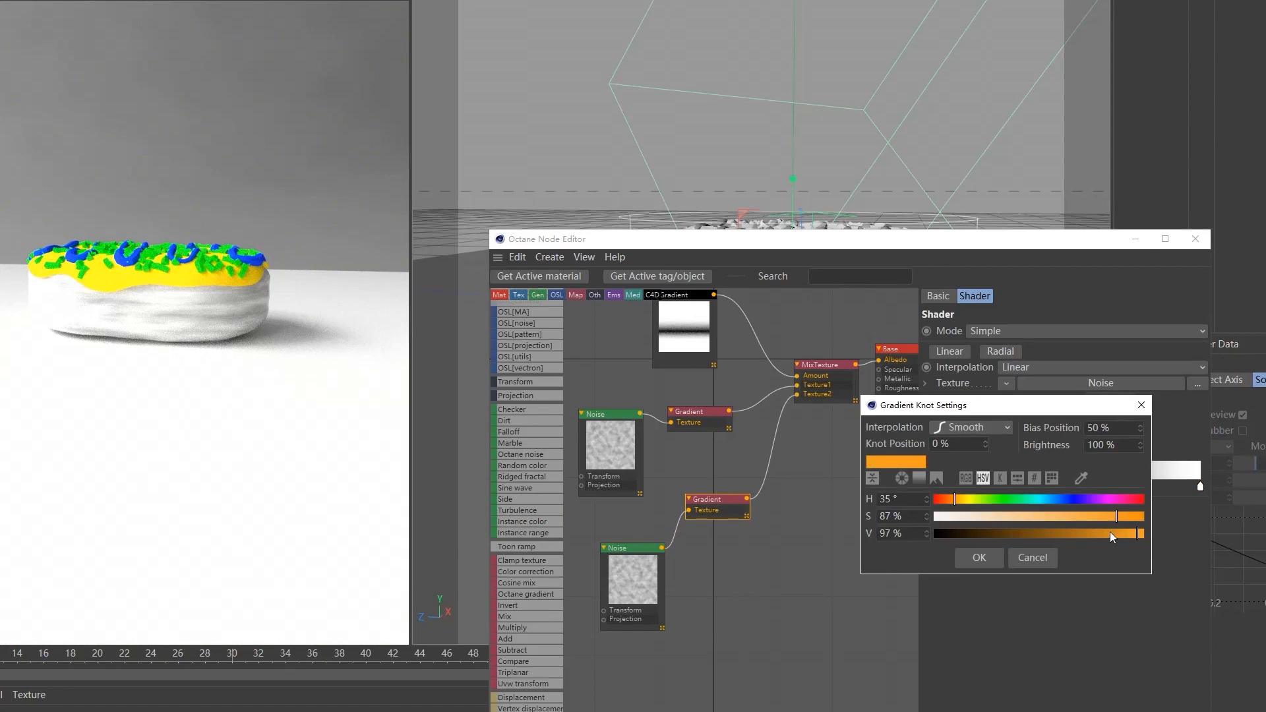
pyautogui.click(978, 558)
# Colour the white end knot of the Texture2 gradient dark orange with H 27°, S 99% and V 67%.
pyautogui.doubleClick(1199, 487)
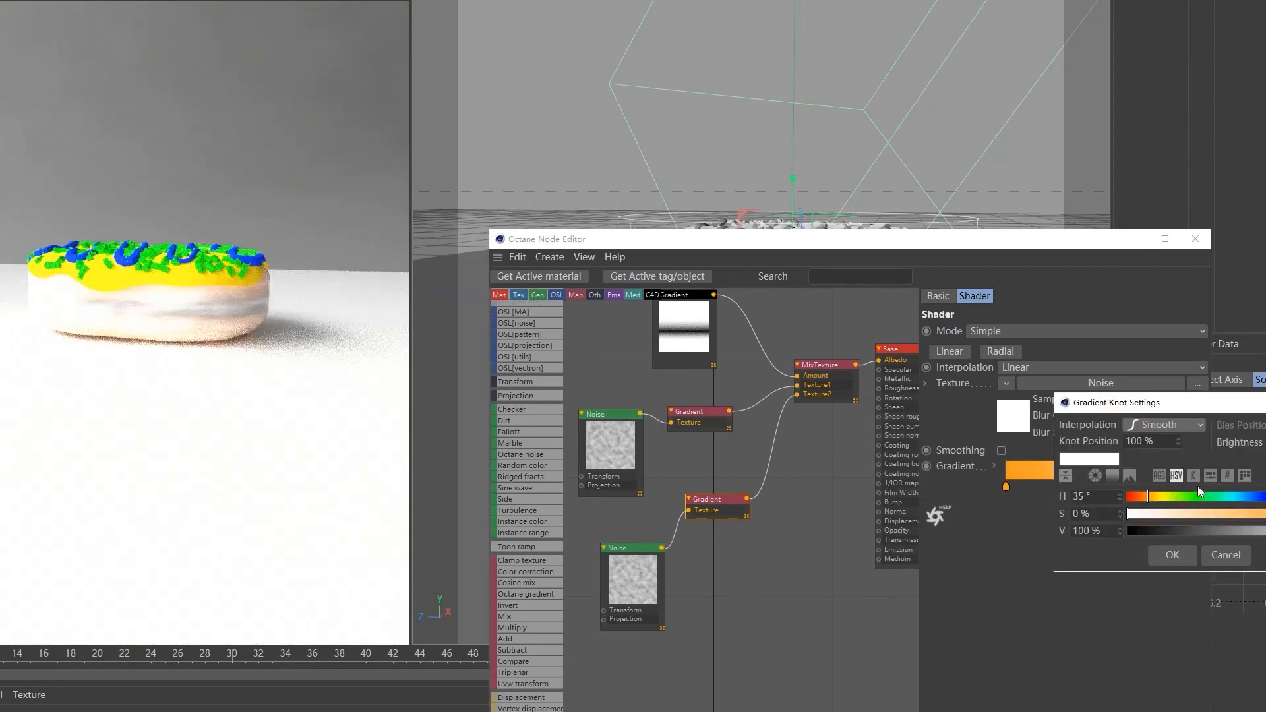
pyautogui.click(1265, 531)
pyautogui.click(1265, 514)
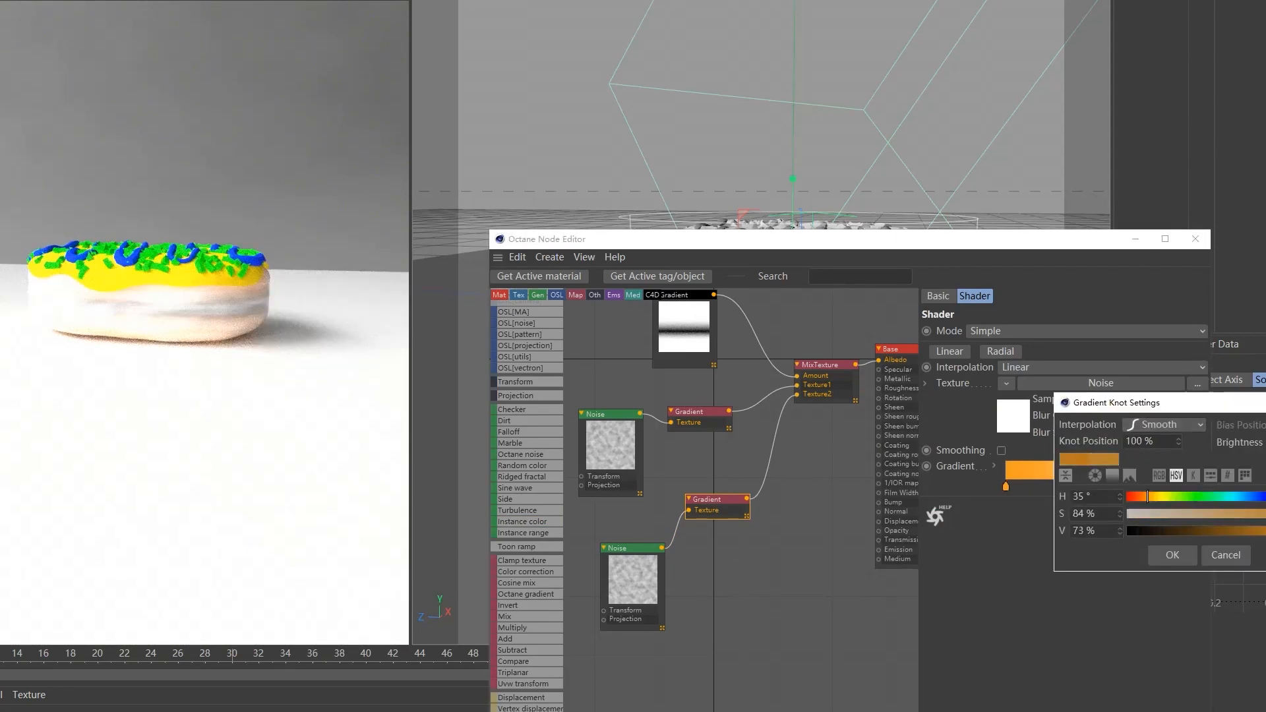
pyautogui.moveTo(1147, 495); pyautogui.dragTo(1141, 495)
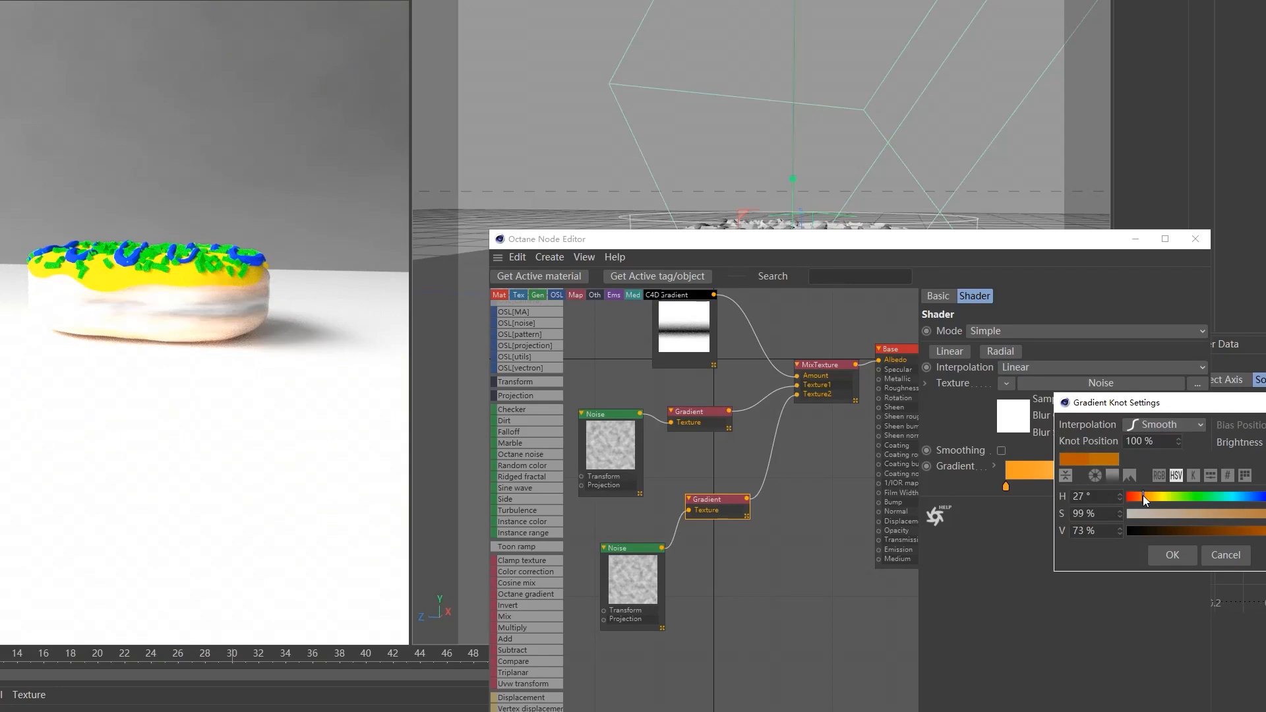
pyautogui.click(1262, 531)
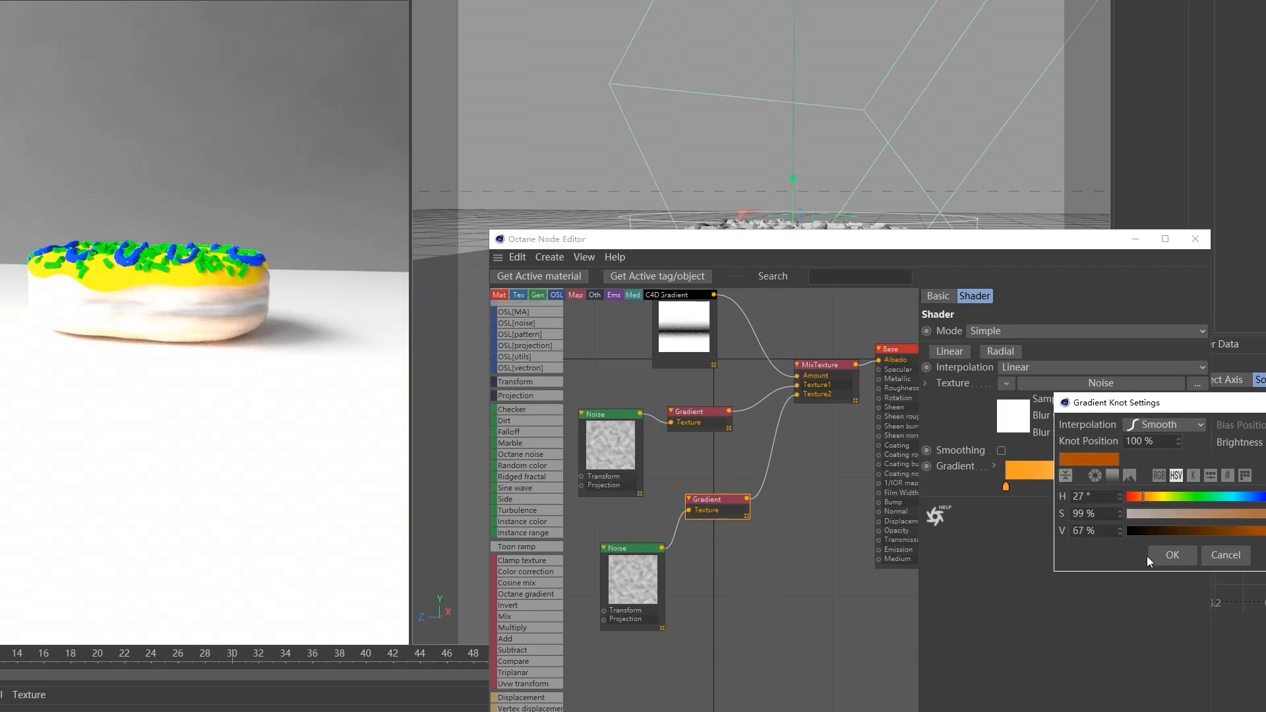
# Confirm the lower gradient's dark end knot and add a middle knot at about 53% with saturation 94% and value 86%.
pyautogui.click(1170, 555)
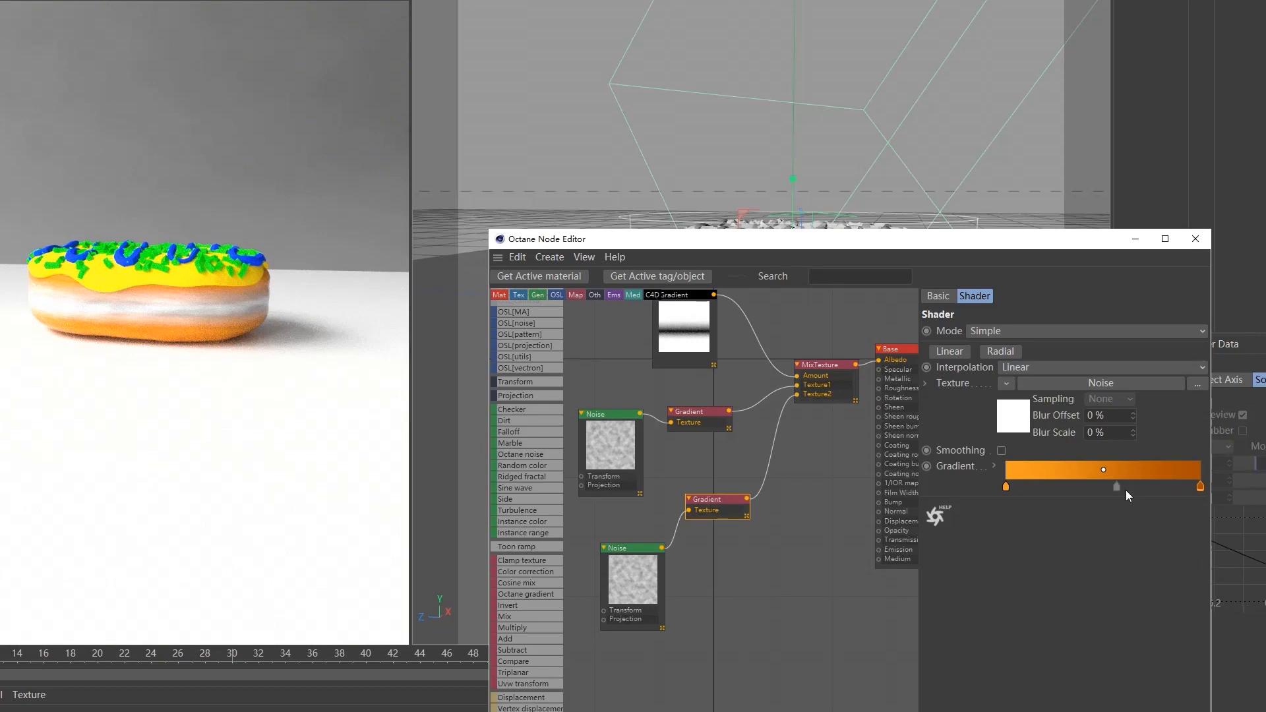
pyautogui.doubleClick(1109, 486)
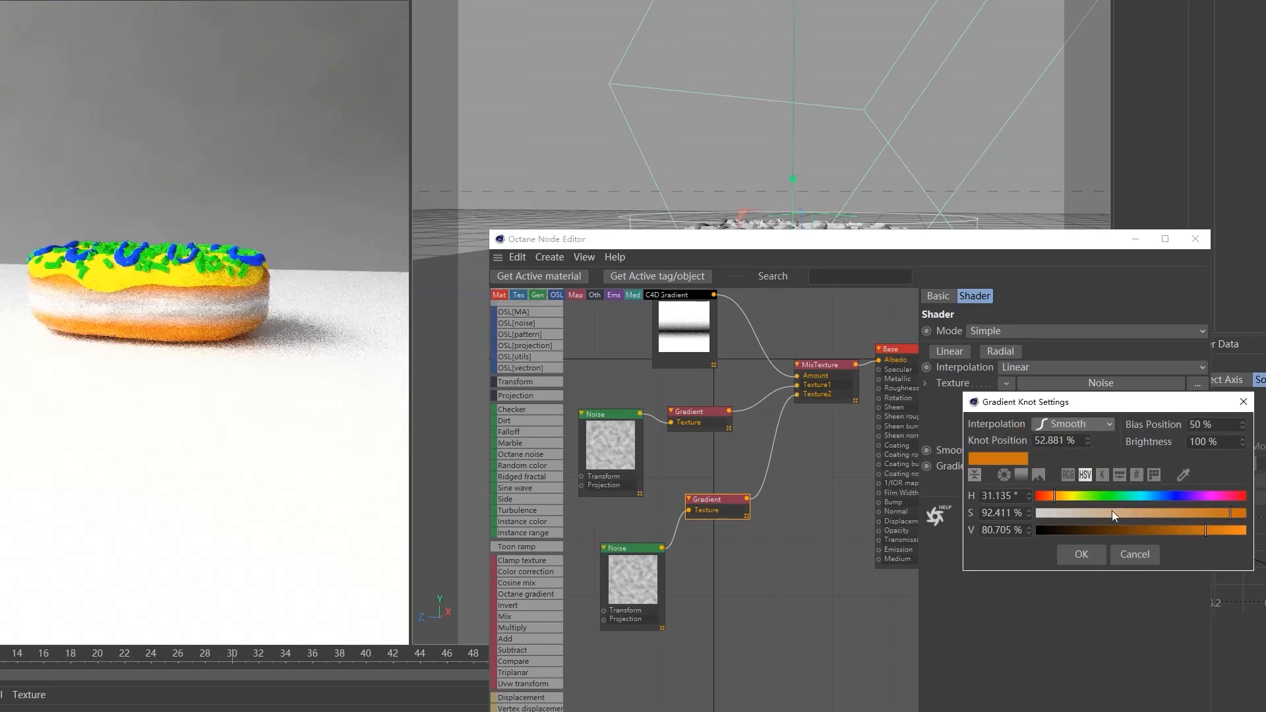
pyautogui.click(1213, 530)
pyautogui.click(1233, 512)
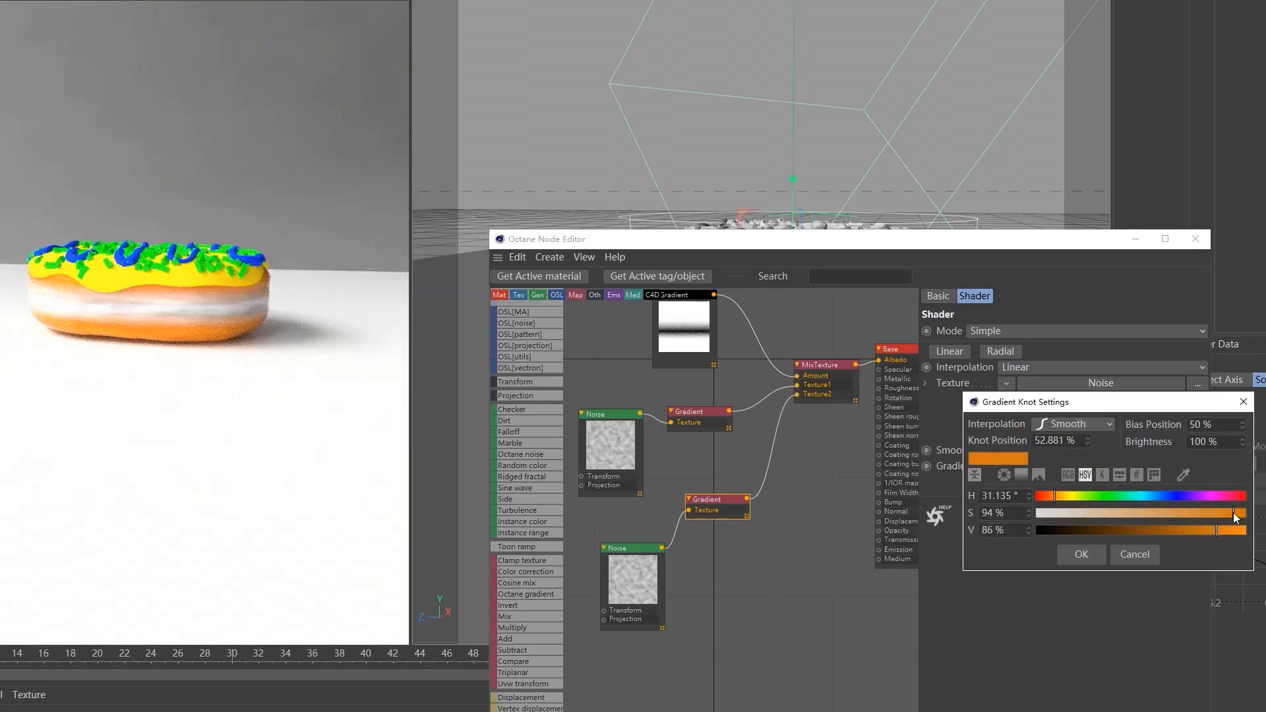
pyautogui.click(1082, 554)
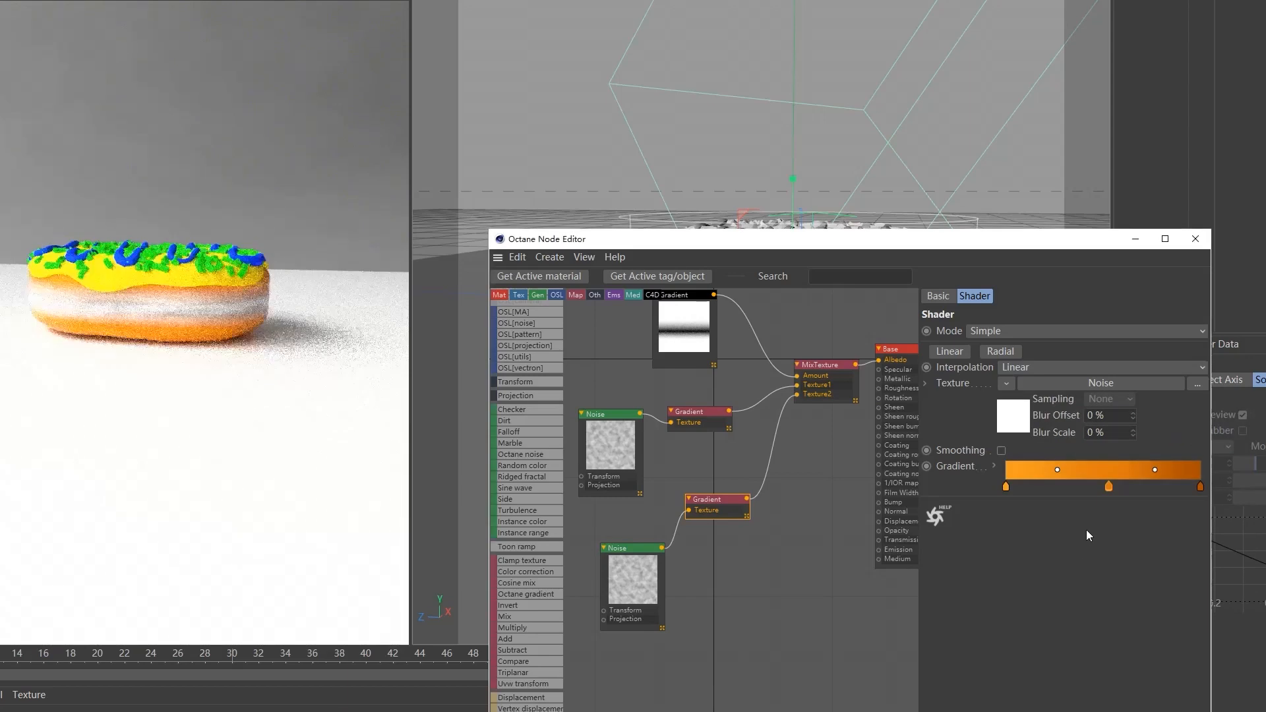
# Make the start knot of the lower gradient a paler orange by reducing its saturation in two passes.
pyautogui.doubleClick(1006, 487)
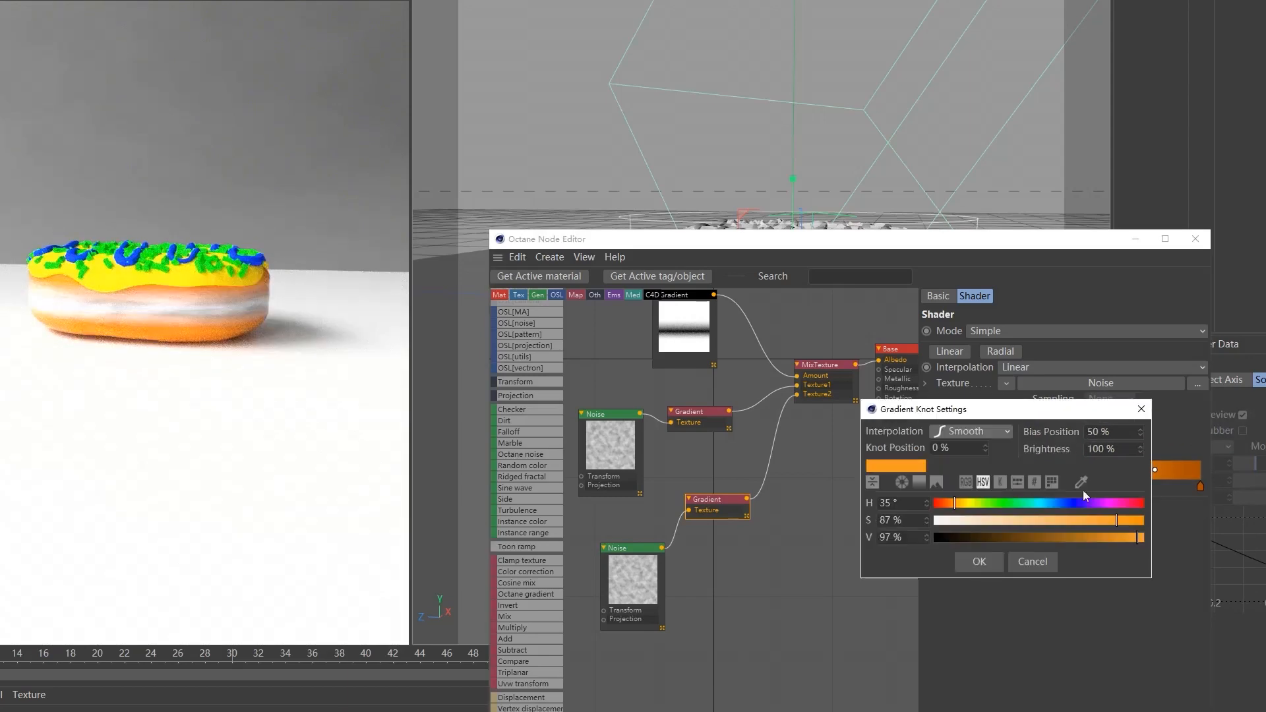
pyautogui.moveTo(1105, 520); pyautogui.dragTo(1072, 521)
pyautogui.click(986, 562)
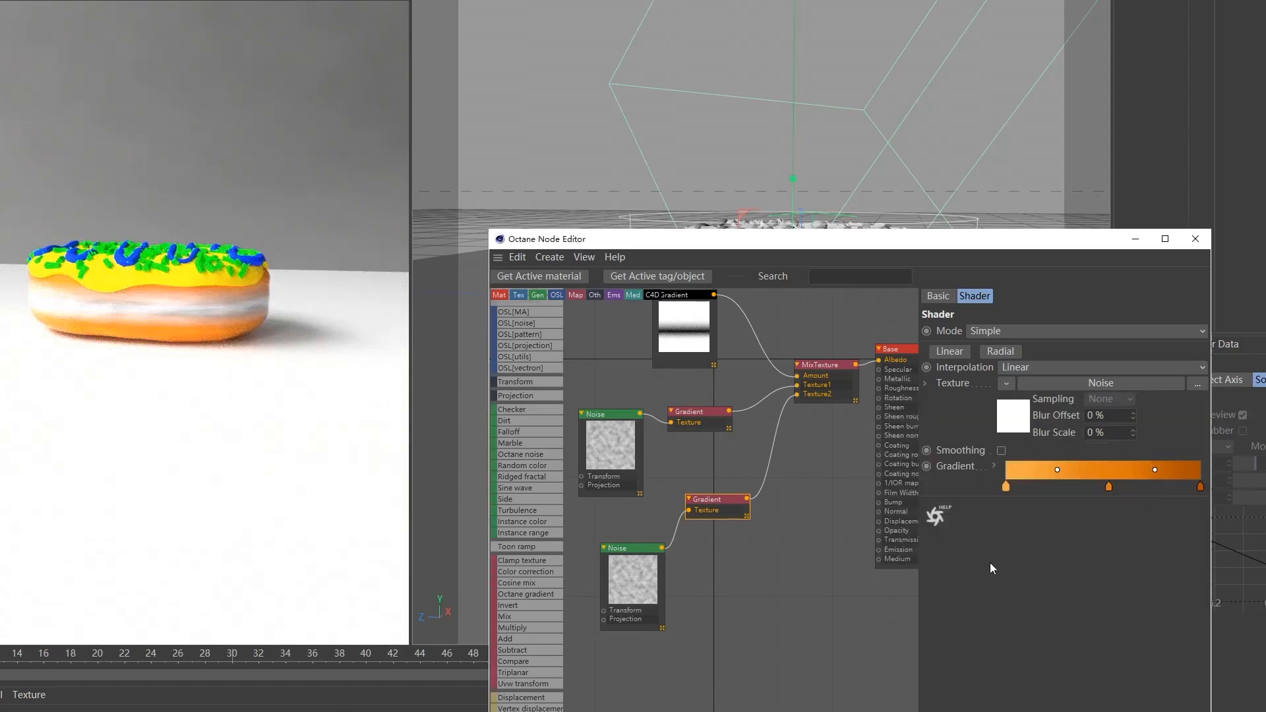
pyautogui.doubleClick(1006, 487)
pyautogui.moveTo(1082, 524); pyautogui.dragTo(1070, 520)
pyautogui.click(976, 560)
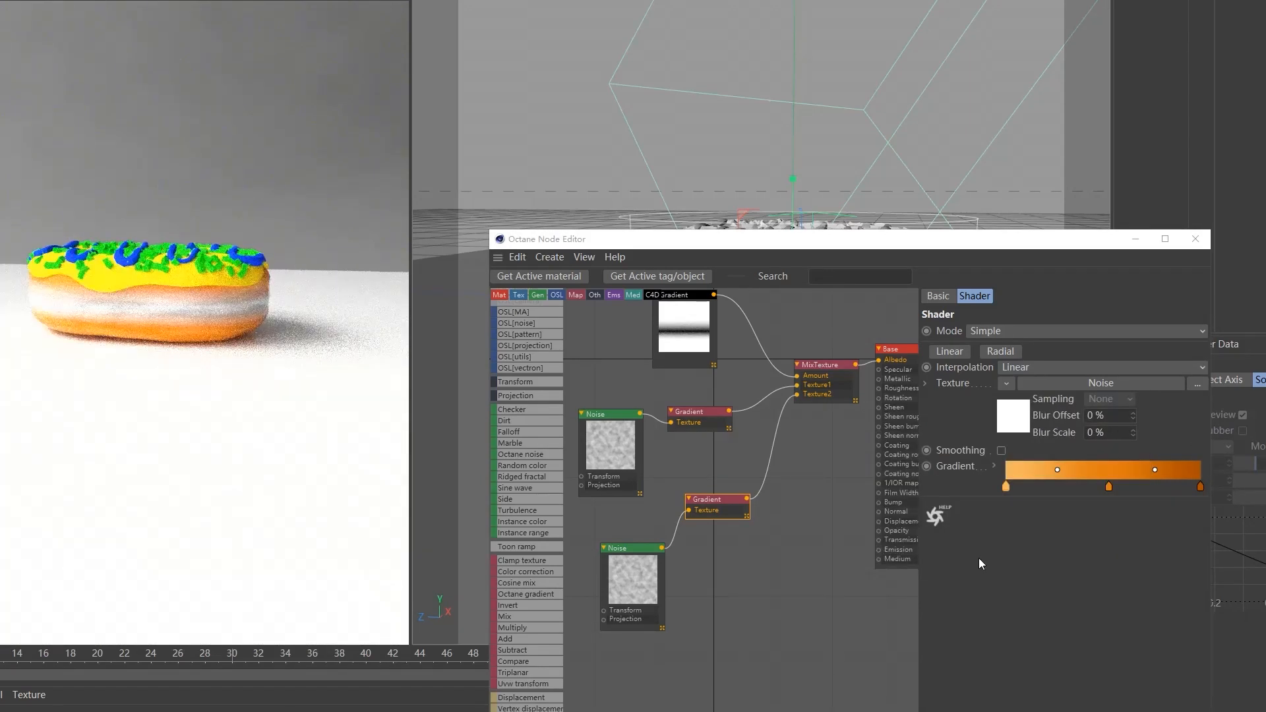
# Color the start knot of the upper gradient pale orange with hue 38°, saturation 41% and value 100%.
pyautogui.click(701, 425)
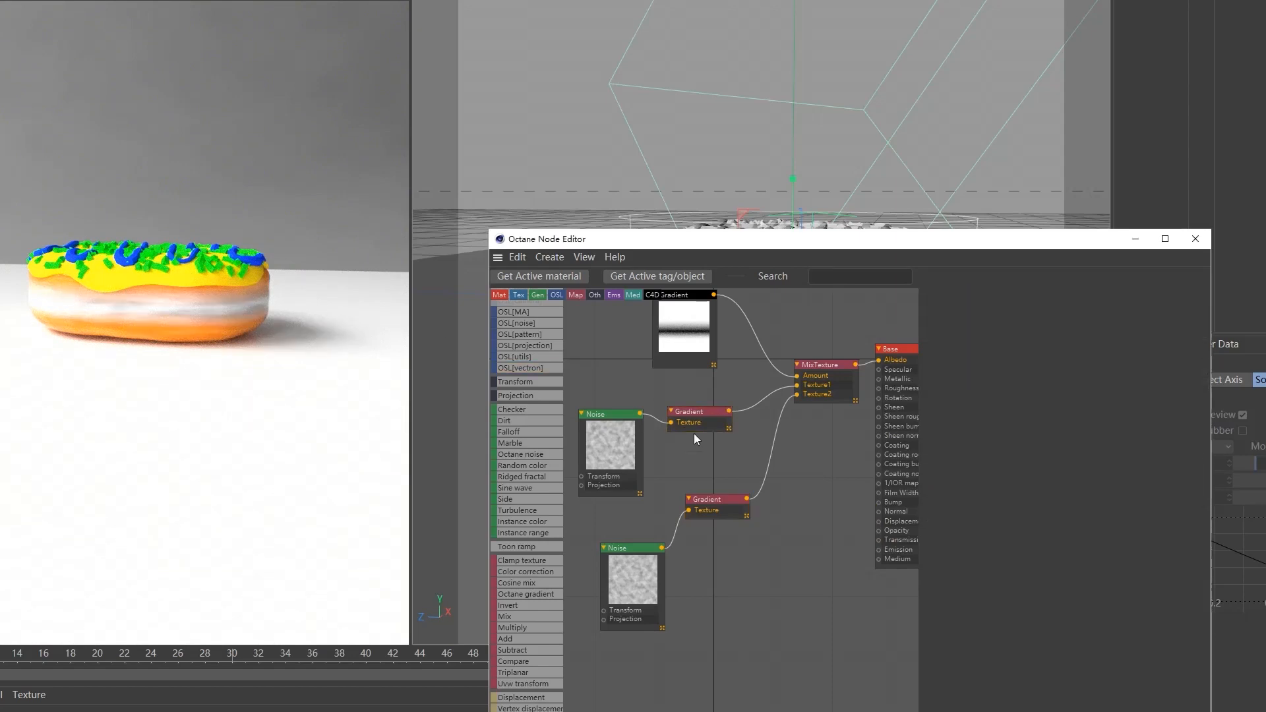
pyautogui.doubleClick(1006, 487)
pyautogui.moveTo(1089, 537); pyautogui.dragTo(1020, 521)
pyautogui.click(1145, 538)
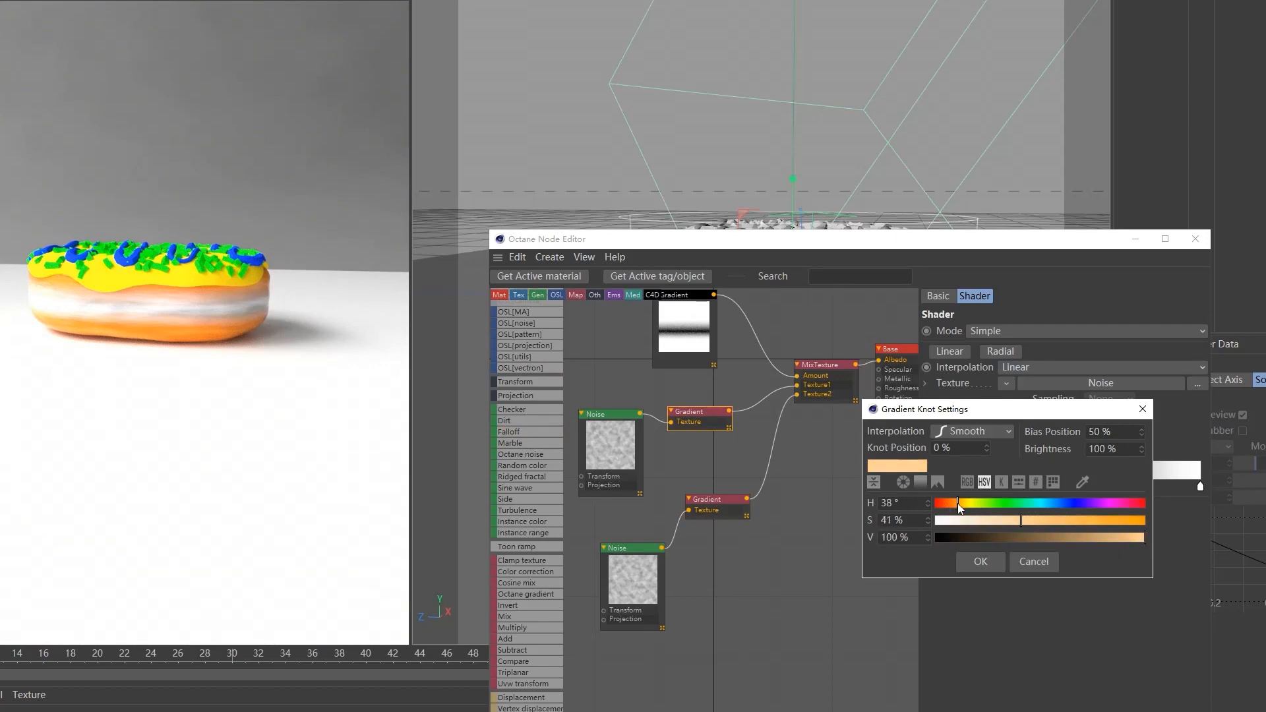
pyautogui.click(980, 561)
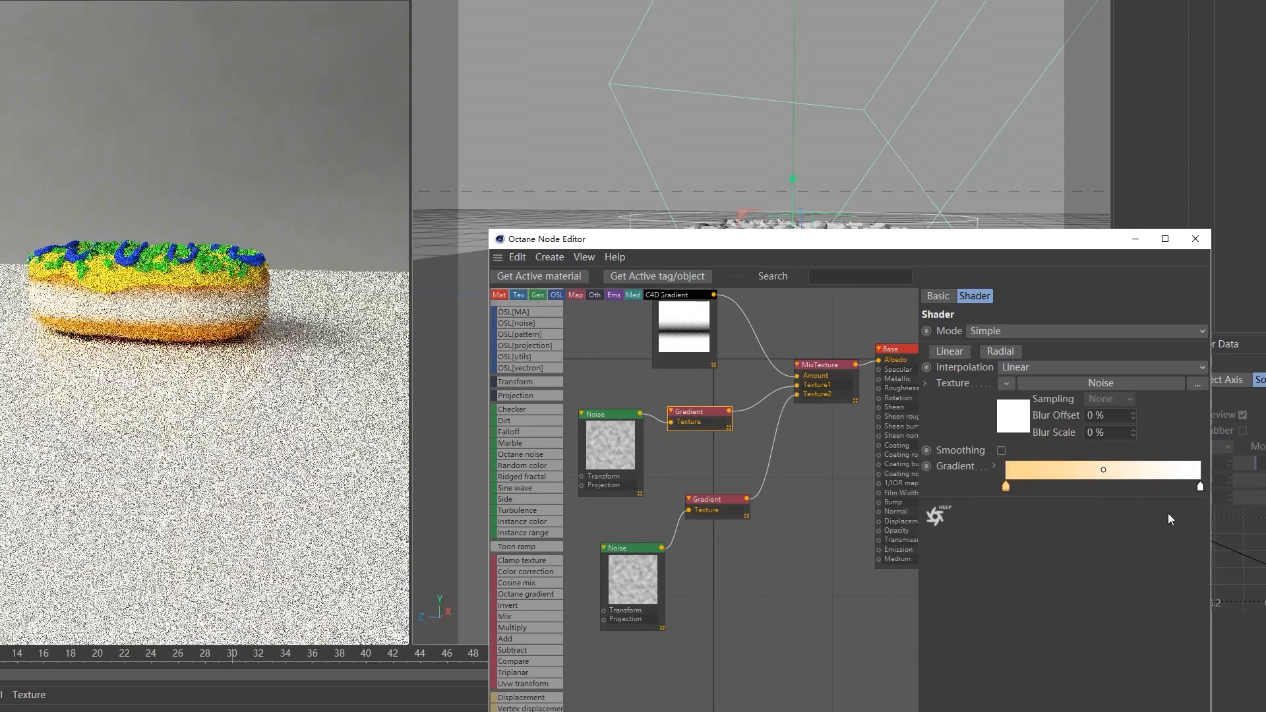
# Color the end knot of the upper gradient vivid orange with saturation 96% and value 97%.
pyautogui.doubleClick(1199, 486)
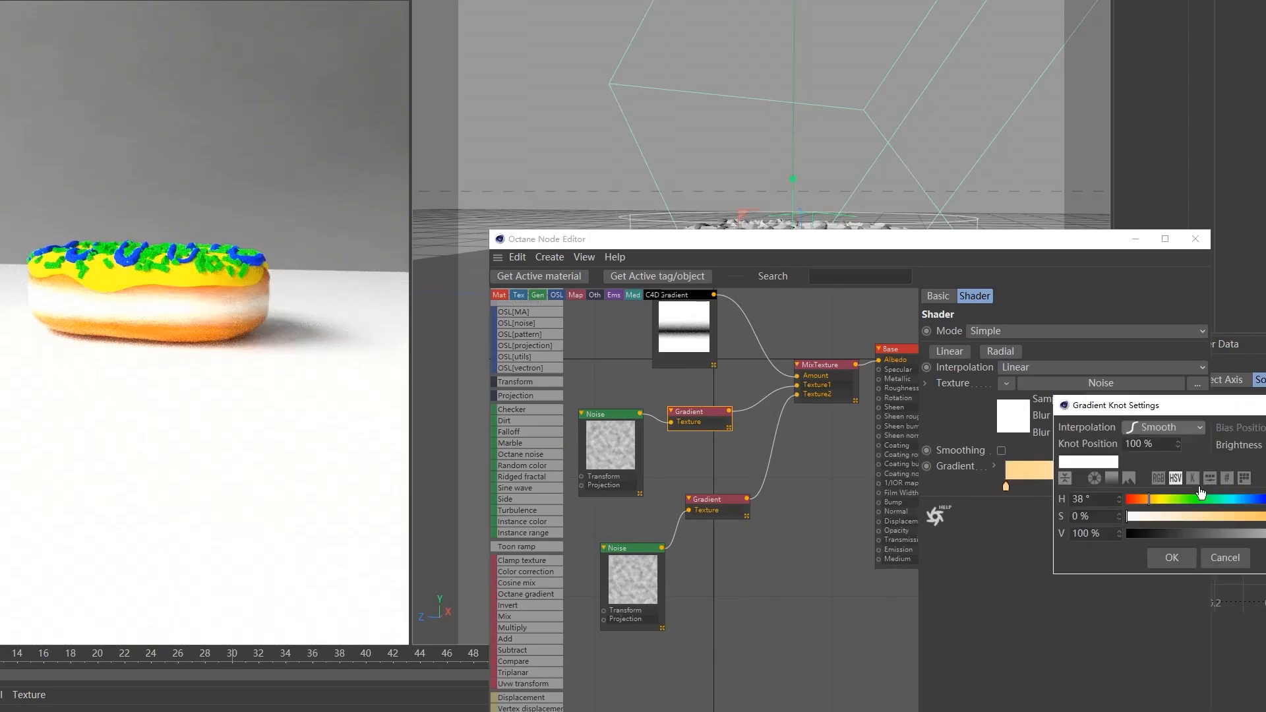
pyautogui.click(1260, 521)
pyautogui.moveTo(1265, 533); pyautogui.dragTo(1263, 533)
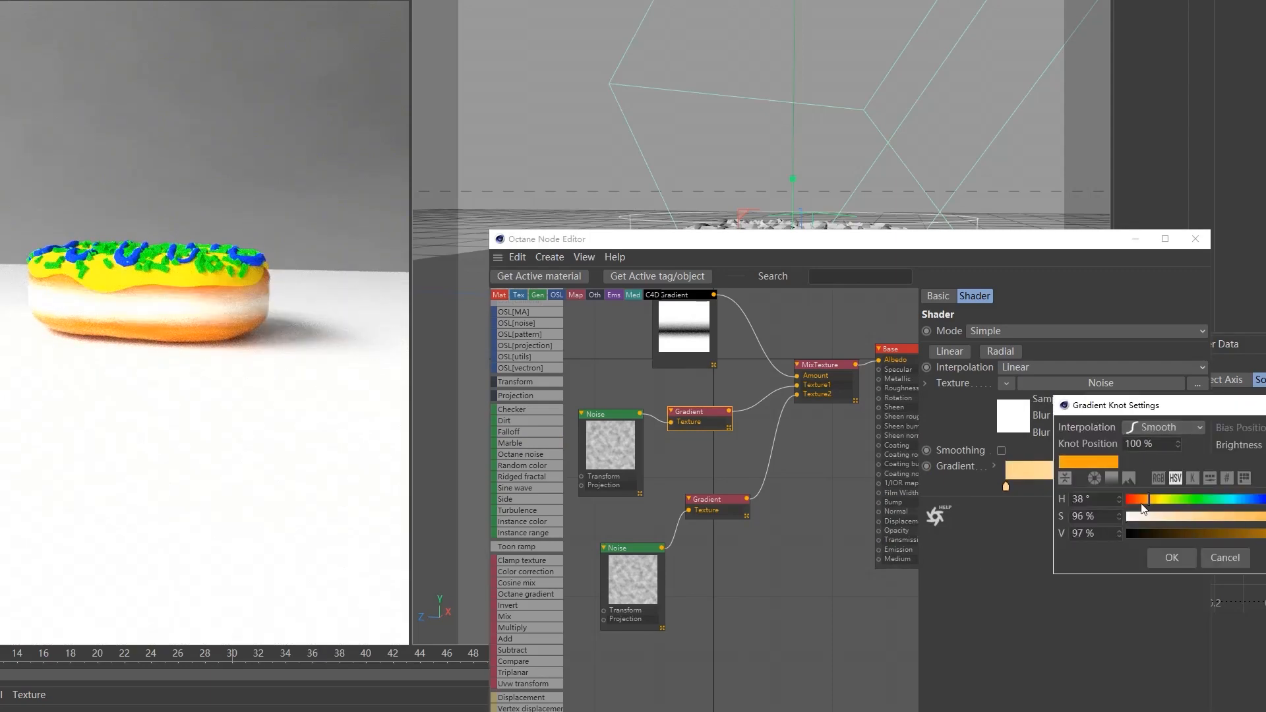
pyautogui.click(1172, 557)
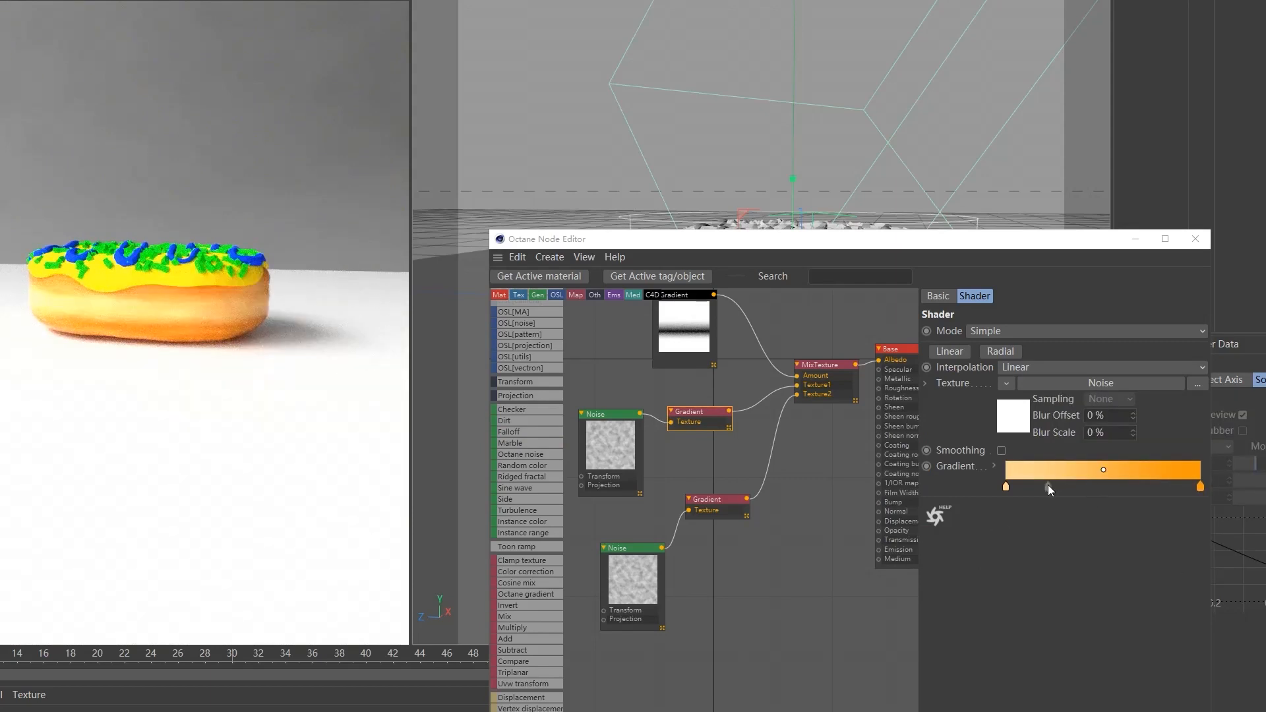
# Add two paler intermediate knots to the upper gradient, giving the second 48% saturation and moving it closer to the first.
pyautogui.doubleClick(1049, 487)
pyautogui.moveTo(1074, 518); pyautogui.dragTo(1065, 515)
pyautogui.click(1020, 555)
pyautogui.click(1118, 487)
pyautogui.doubleClick(1118, 488)
pyautogui.moveTo(1162, 526); pyautogui.dragTo(1147, 522)
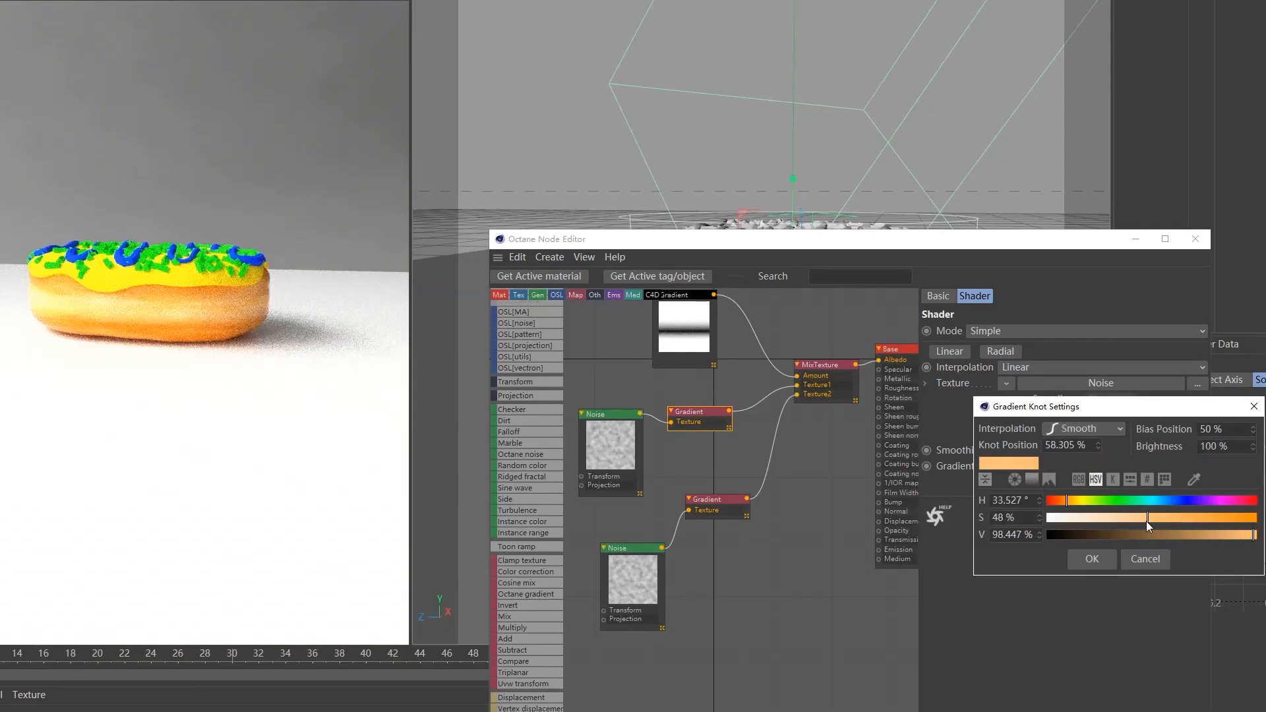
pyautogui.click(1091, 558)
pyautogui.moveTo(1107, 493); pyautogui.dragTo(1087, 491)
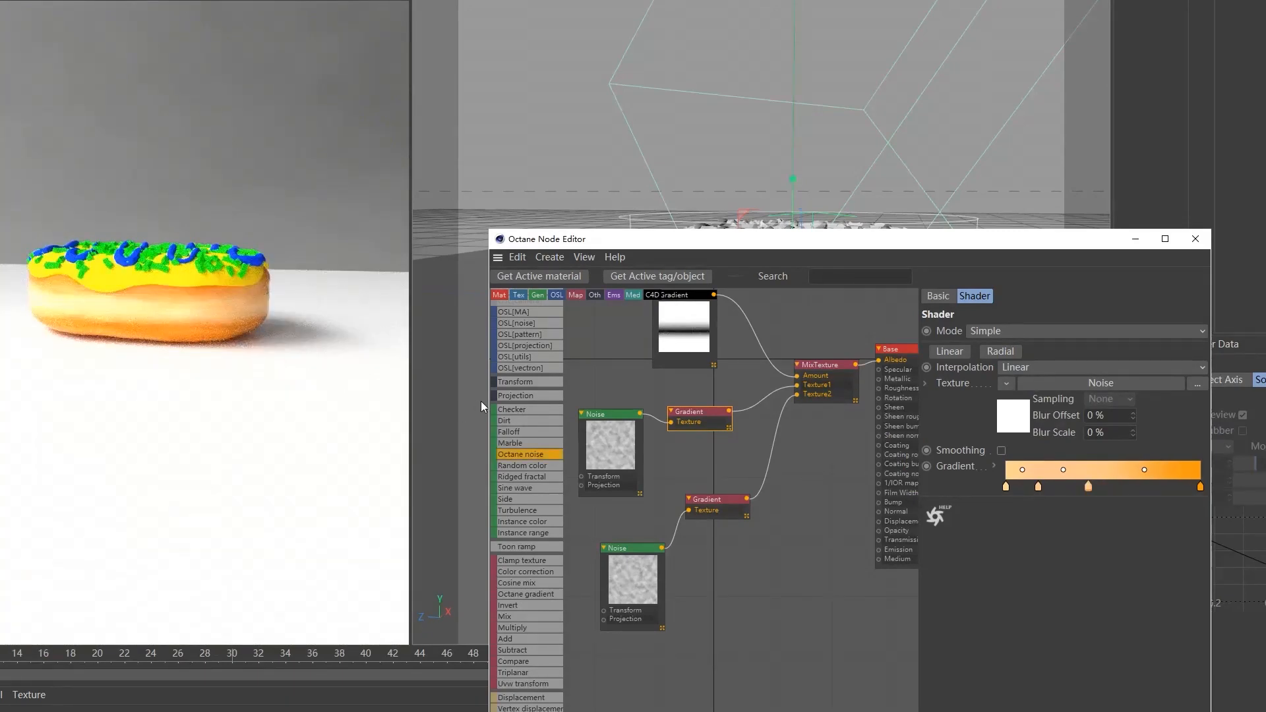
pyautogui.click(644, 513)
pyautogui.click(610, 455)
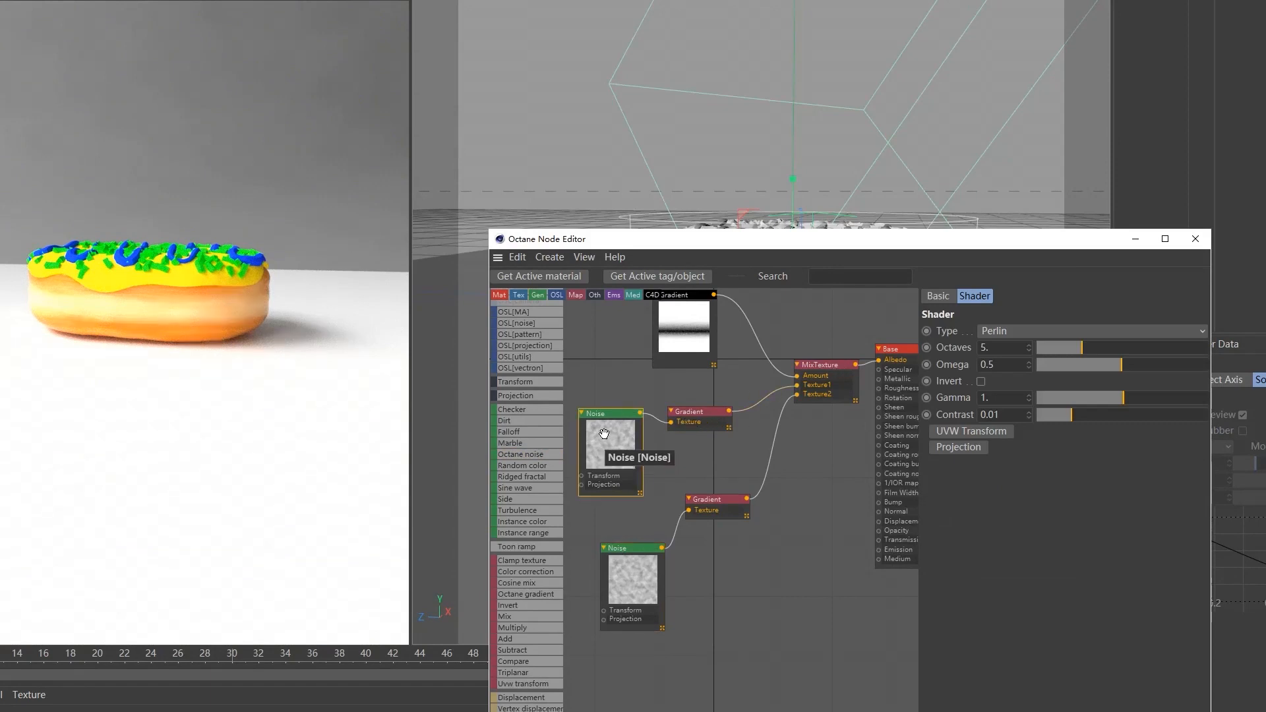
pyautogui.click(693, 446)
pyautogui.click(696, 425)
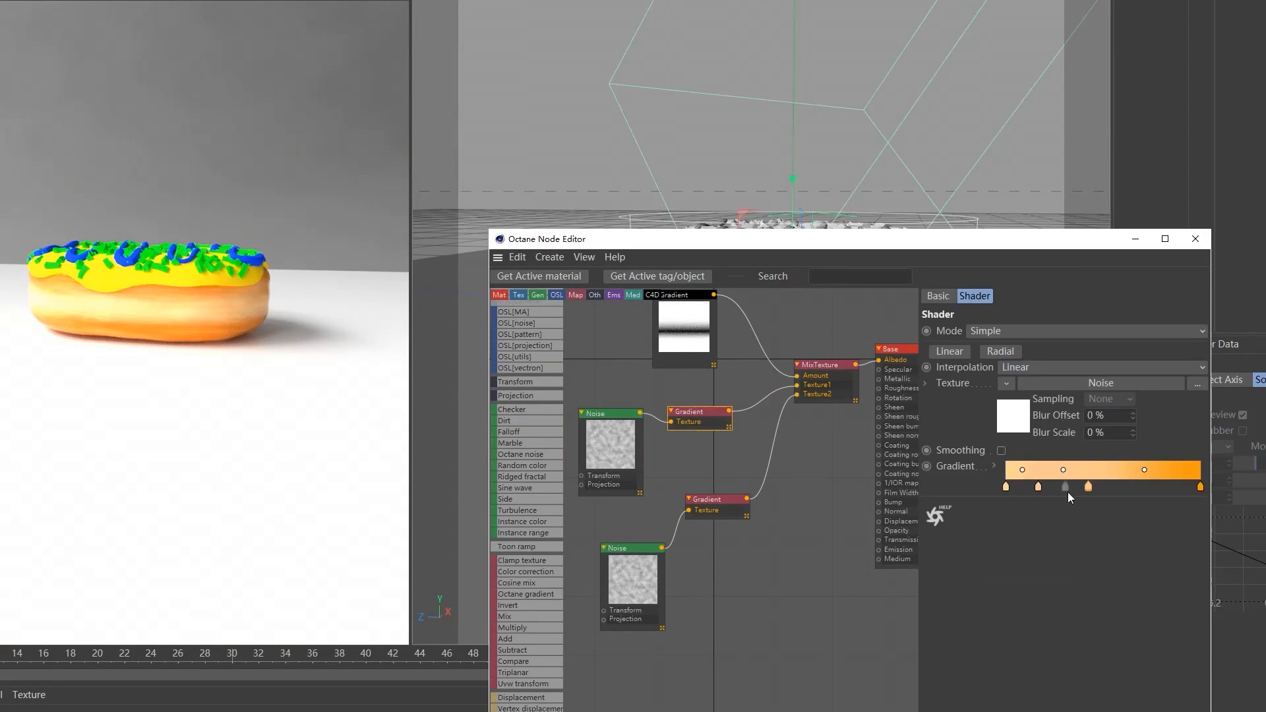
pyautogui.click(608, 439)
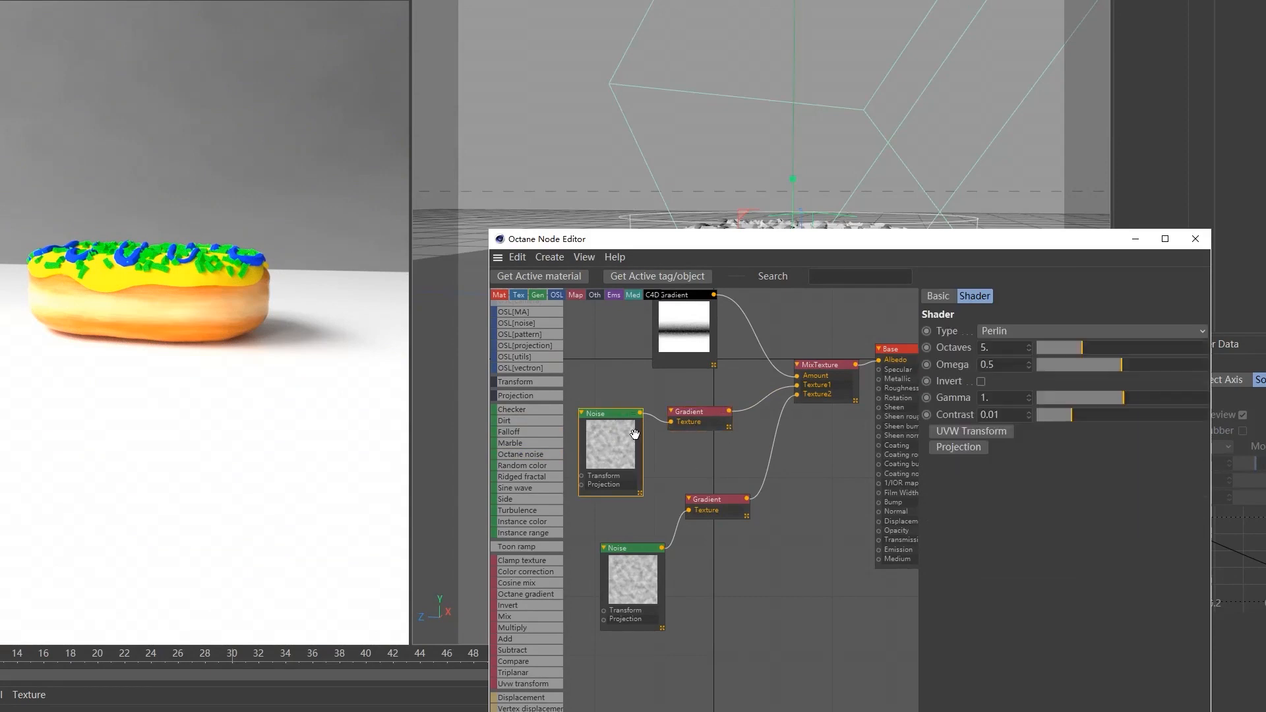
pyautogui.click(689, 423)
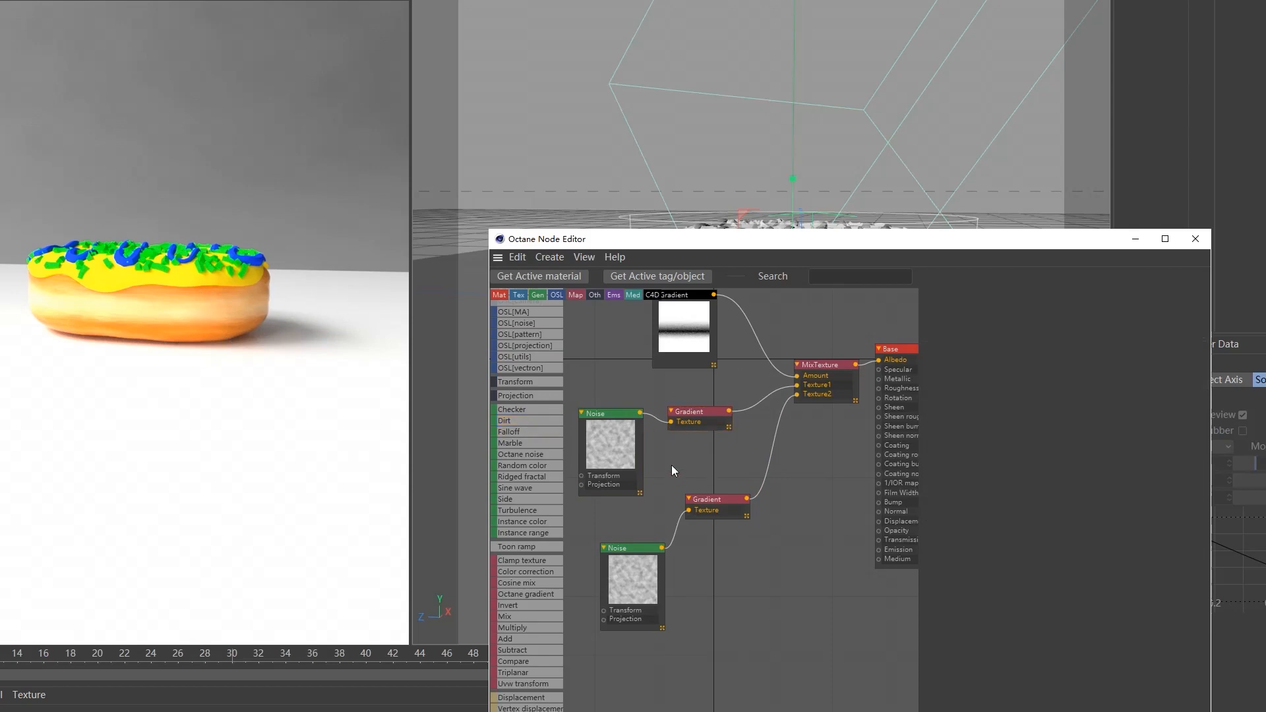
# Add a UVW Transform to the upper Noise and, with aspect ratio unlocked, scale X to about 0.29 and Y and Z to 1.5.
pyautogui.click(626, 458)
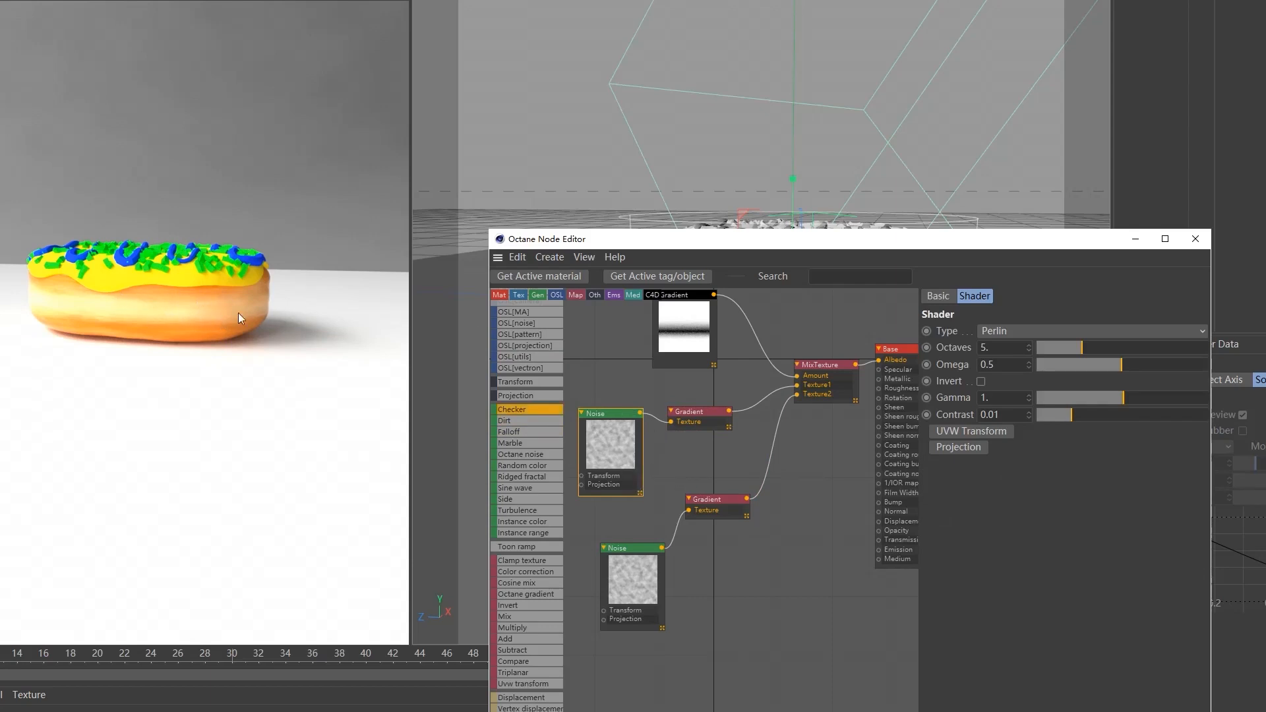
pyautogui.click(959, 431)
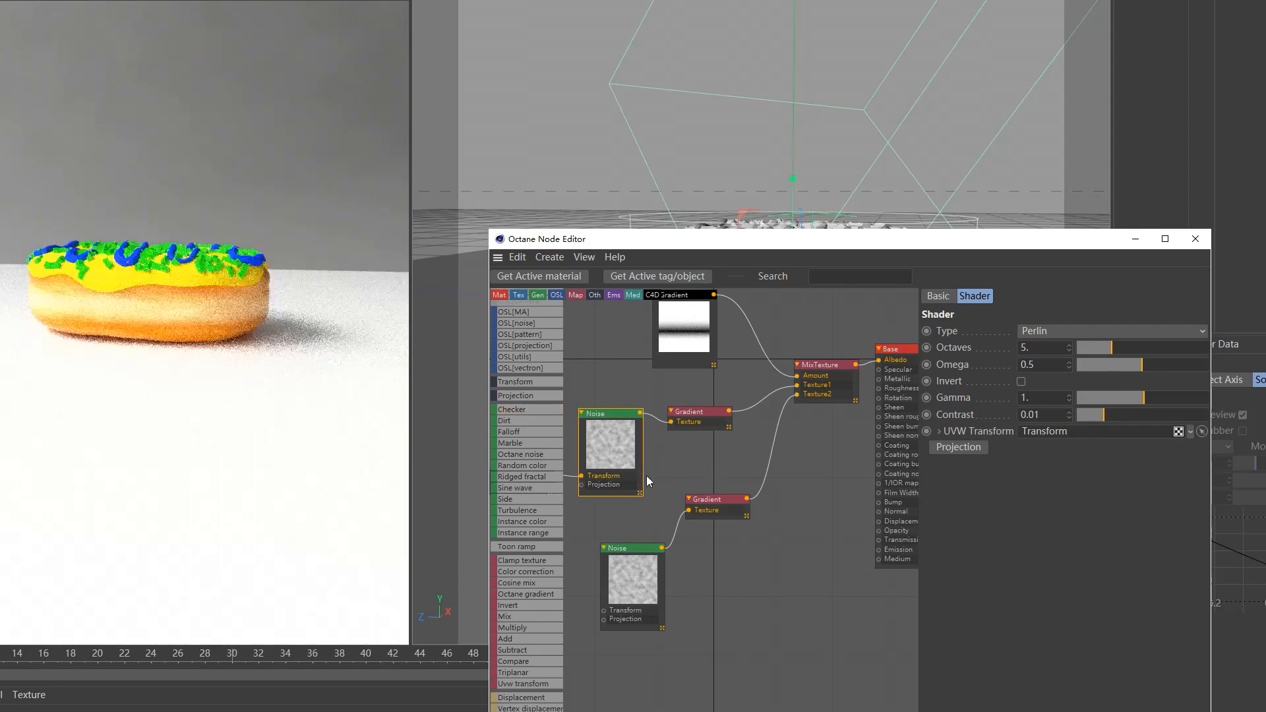
pyautogui.click(646, 476)
pyautogui.moveTo(1152, 453)
pyautogui.mouseDown()
pyautogui.moveTo(1118, 449)
pyautogui.moveTo(1134, 451)
pyautogui.mouseUp()
pyautogui.click(1027, 434)
pyautogui.doubleClick(973, 460)
pyautogui.write('1.5')
pyautogui.press('Tab')
pyautogui.write('1.5')
pyautogui.press('Return')
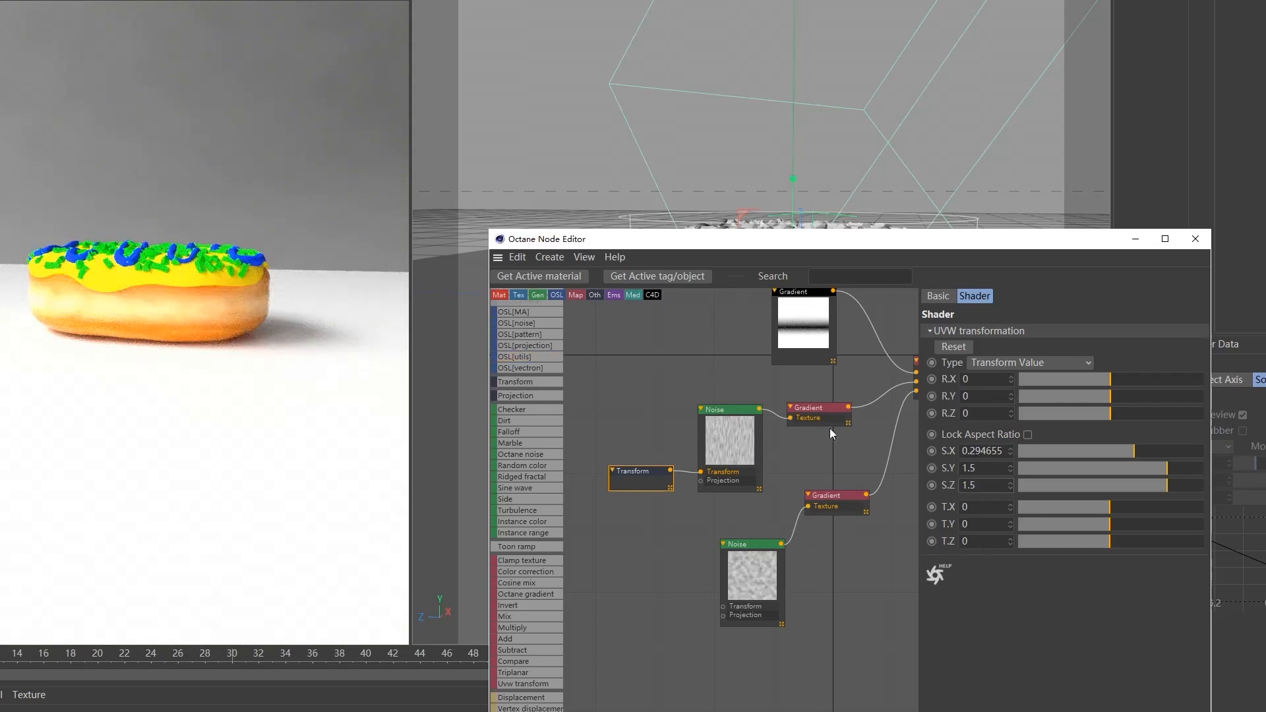
# Add a UVW Transform to the lower Noise and, with aspect ratio unlocked, scale X to 0.67 and Y and Z to 4.
pyautogui.click(752, 565)
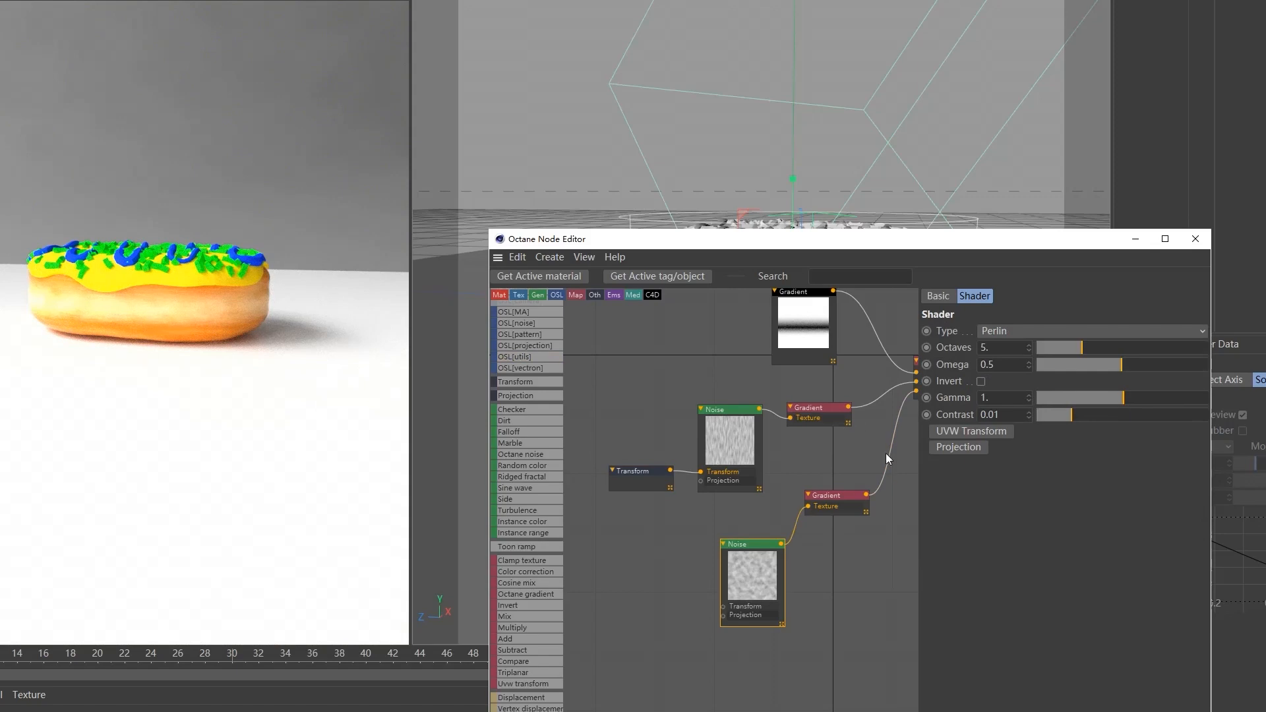
pyautogui.click(960, 432)
pyautogui.click(1025, 432)
pyautogui.click(978, 451)
pyautogui.press('Tab')
pyautogui.write('4')
pyautogui.press('Tab')
pyautogui.write('4')
pyautogui.press('Return')
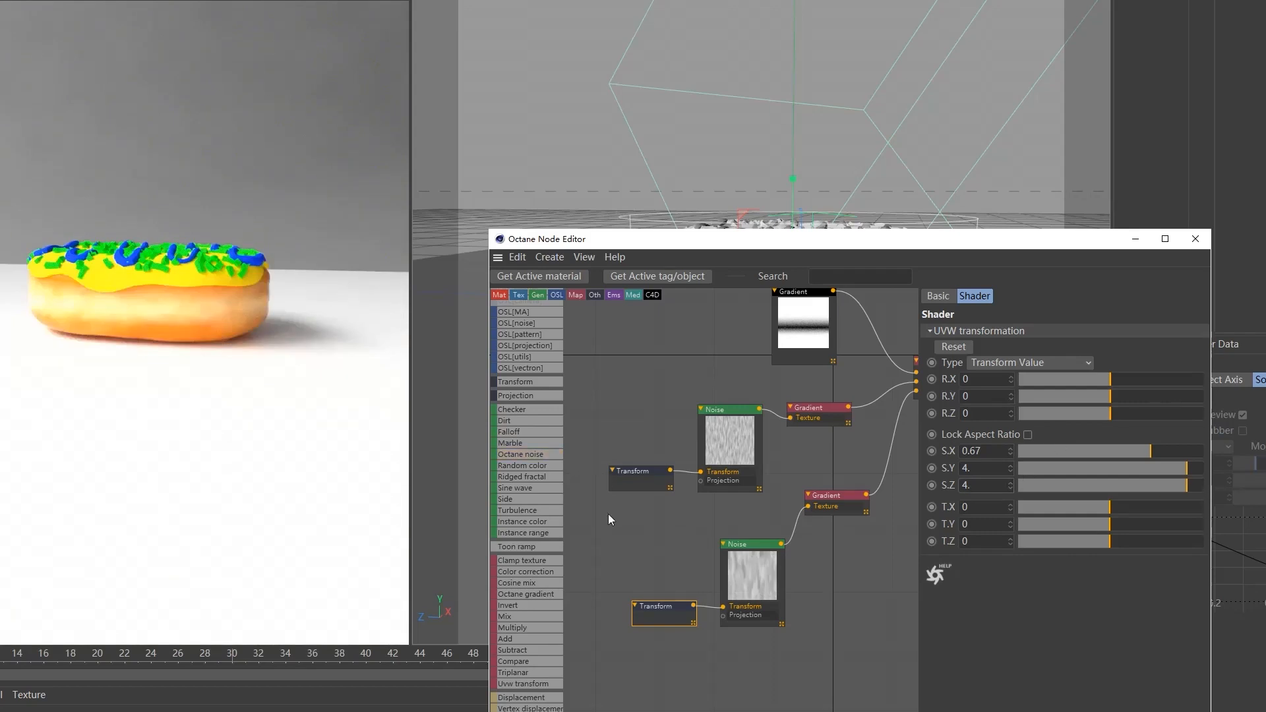
# Set the upper Noise to 10 octaves, omega about 0.67, gamma 0.9 and contrast 5.
pyautogui.click(704, 453)
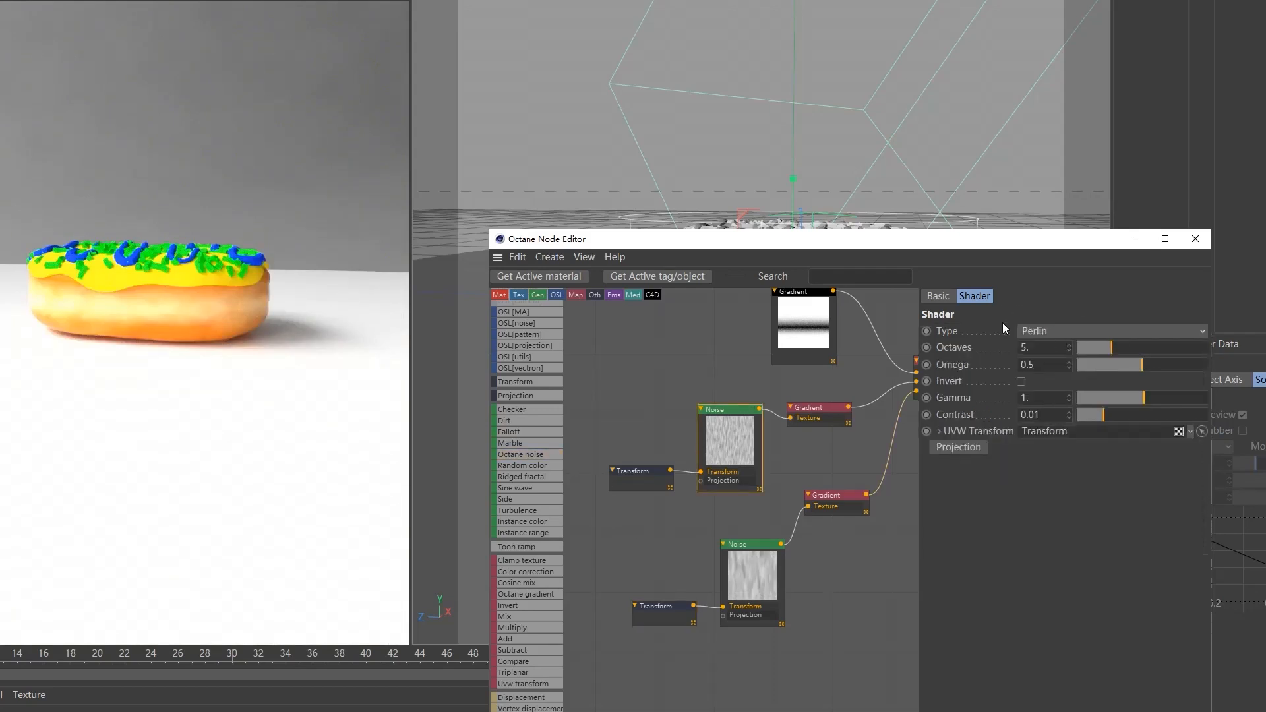
pyautogui.write('10')
pyautogui.moveTo(1152, 361); pyautogui.dragTo(1171, 363)
pyautogui.doubleClick(1034, 399)
pyautogui.write('0.9')
pyautogui.press('Return')
pyautogui.doubleClick(1034, 414)
pyautogui.write('5')
pyautogui.press('Return')
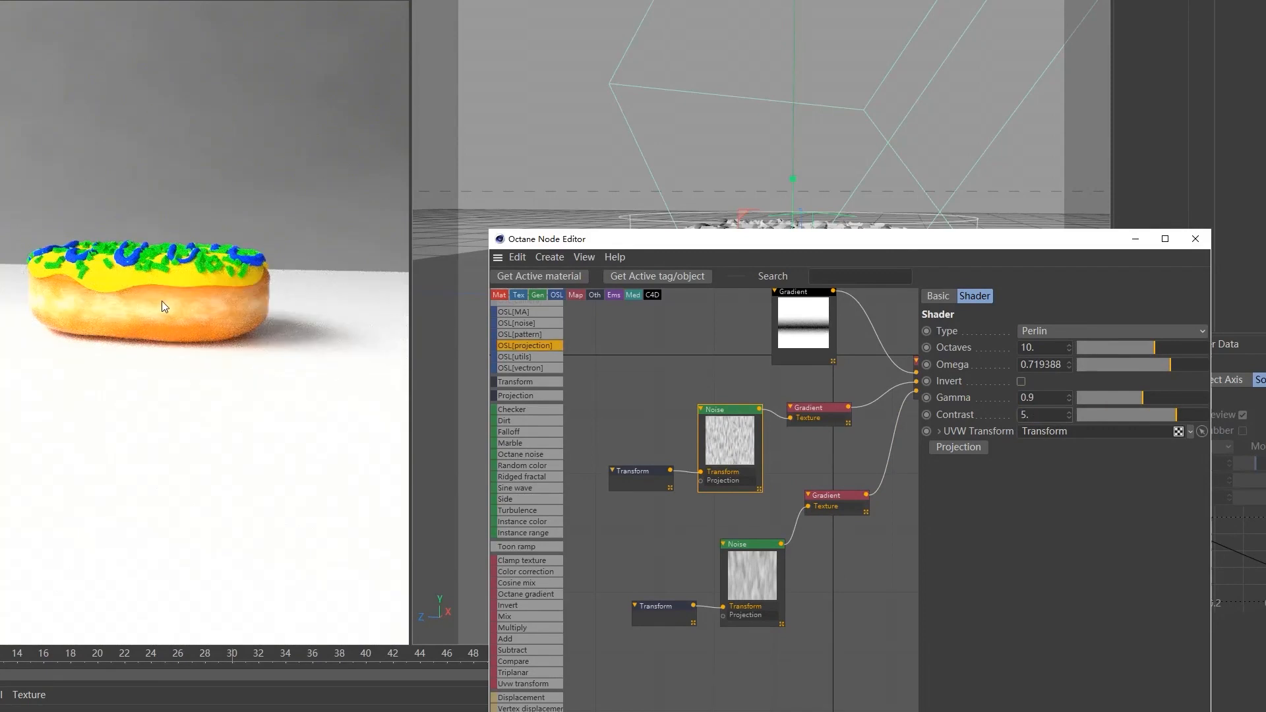
pyautogui.click(1163, 363)
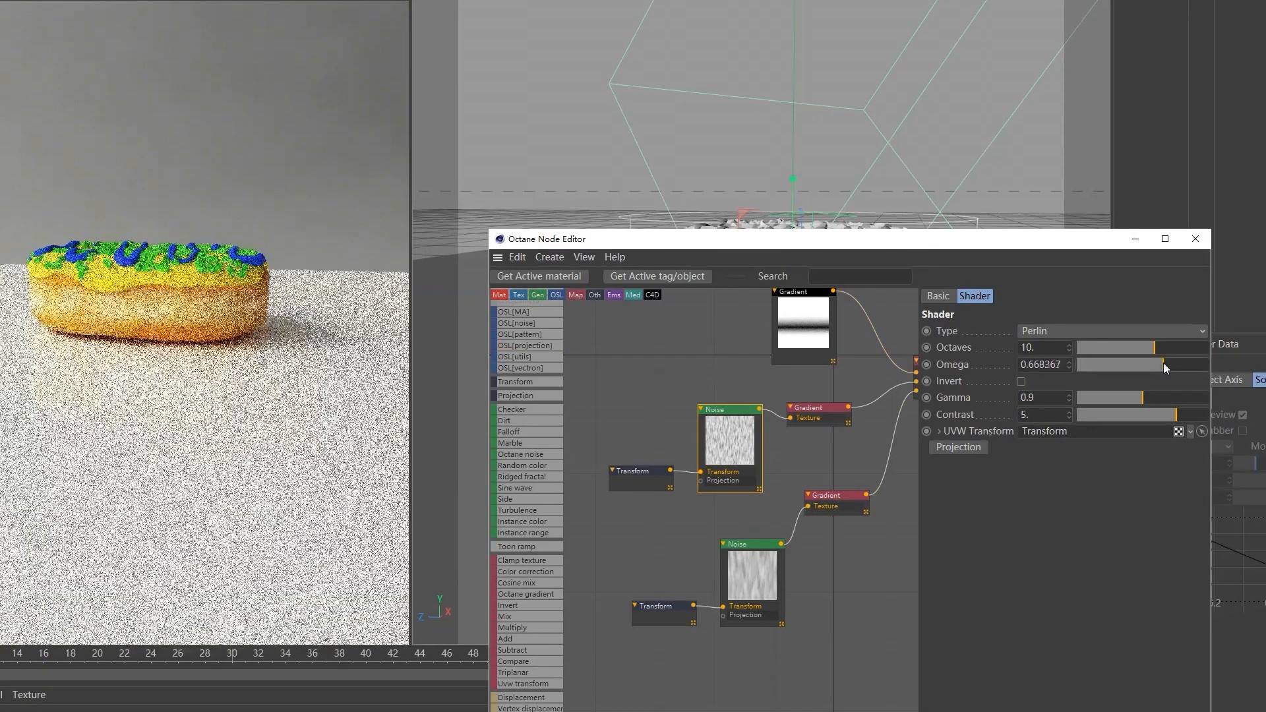
# Set the lower Noise to 8 octaves, omega about 0.83 and contrast 5.
pyautogui.click(765, 571)
pyautogui.click(1047, 348)
pyautogui.write('8')
pyautogui.press('Return')
pyautogui.moveTo(1156, 370); pyautogui.dragTo(1183, 365)
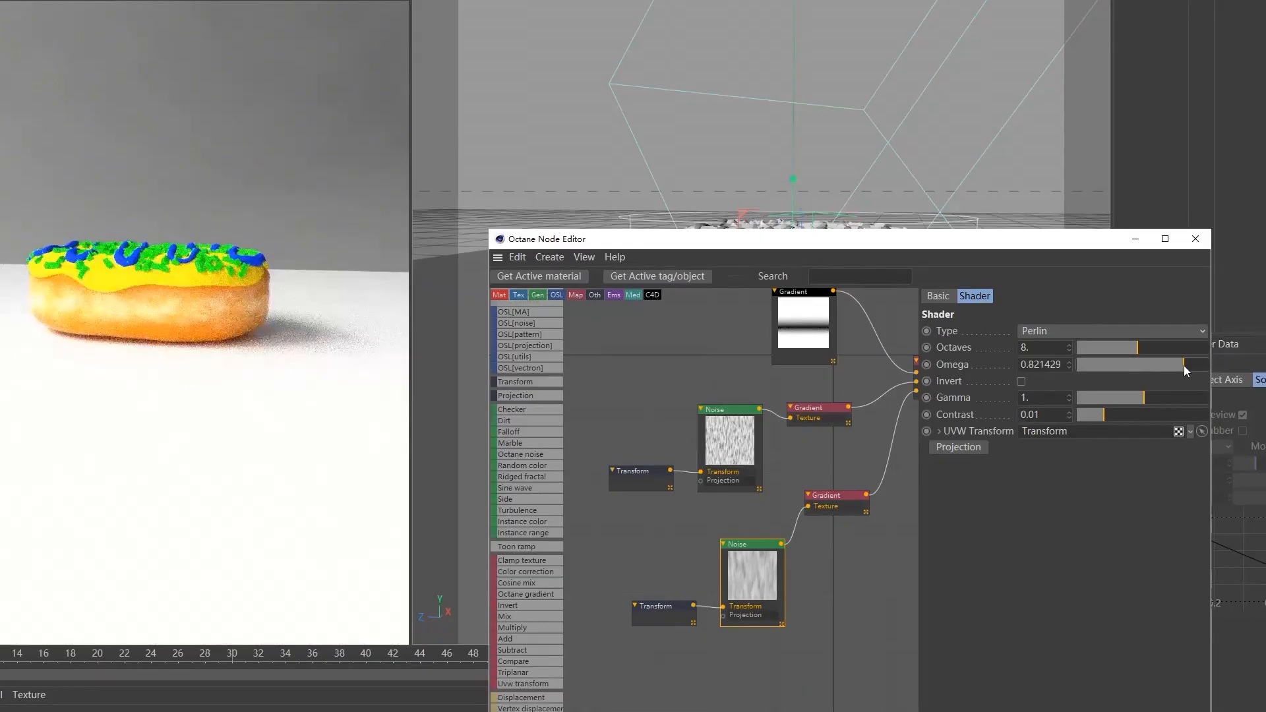
pyautogui.click(1026, 414)
pyautogui.write('5')
pyautogui.press('Return')
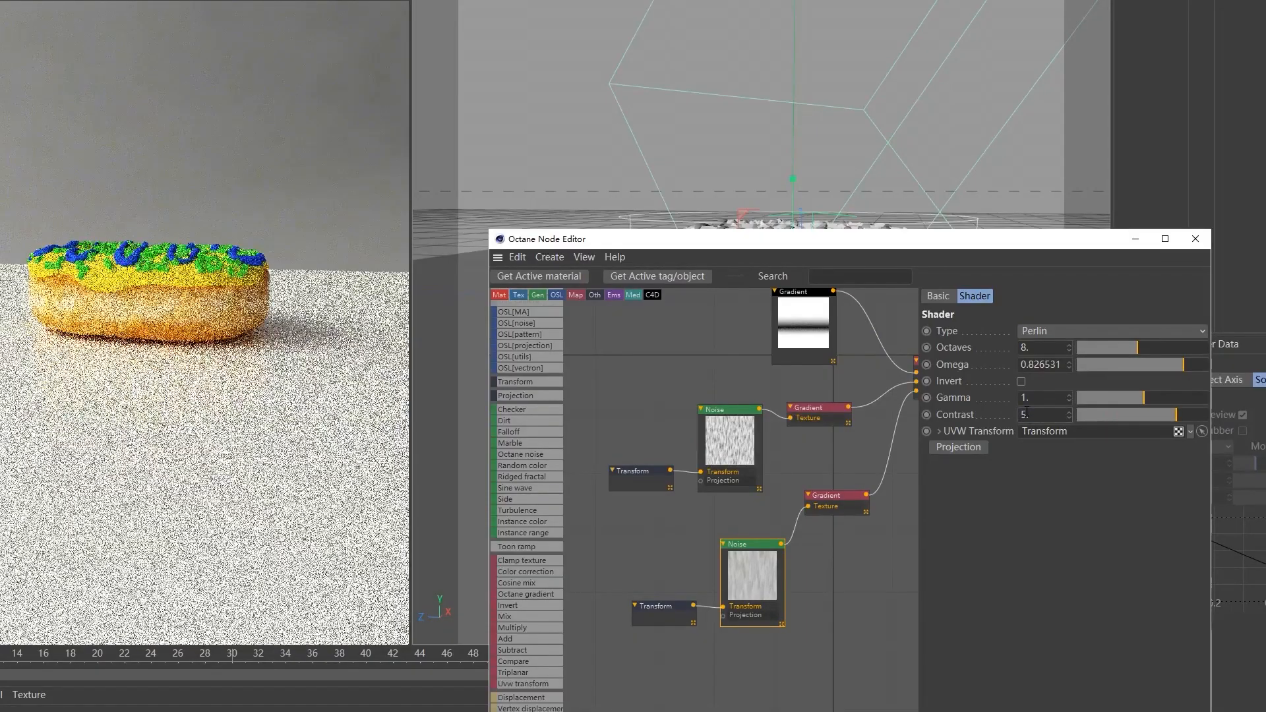
# Examine the baked crust texture on the donut up close and from different angles, keeping the node editor clear of the model.
pyautogui.moveTo(648, 243); pyautogui.dragTo(780, 543)
pyautogui.keyDown('alt'); pyautogui.moveTo(833, 337); pyautogui.dragTo(699, 343); pyautogui.keyUp('alt')
pyautogui.keyDown('alt'); pyautogui.moveTo(761, 302); pyautogui.dragTo(871, 280); pyautogui.keyUp('alt')
pyautogui.scroll(6, 869, 279)
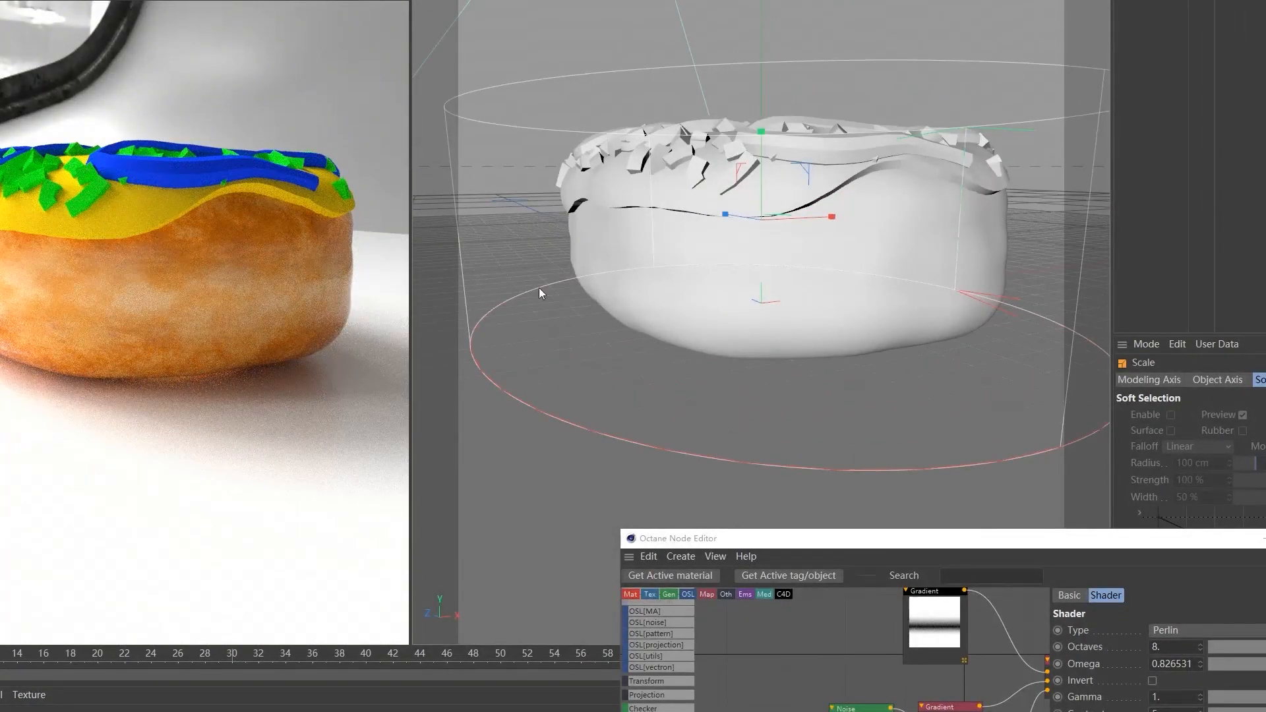
pyautogui.scroll(-4, 539, 292)
pyautogui.moveTo(885, 537); pyautogui.dragTo(747, 272)
pyautogui.moveTo(773, 511); pyautogui.dragTo(757, 506, button='middle')
pyautogui.moveTo(812, 458); pyautogui.dragTo(652, 455, button='middle')
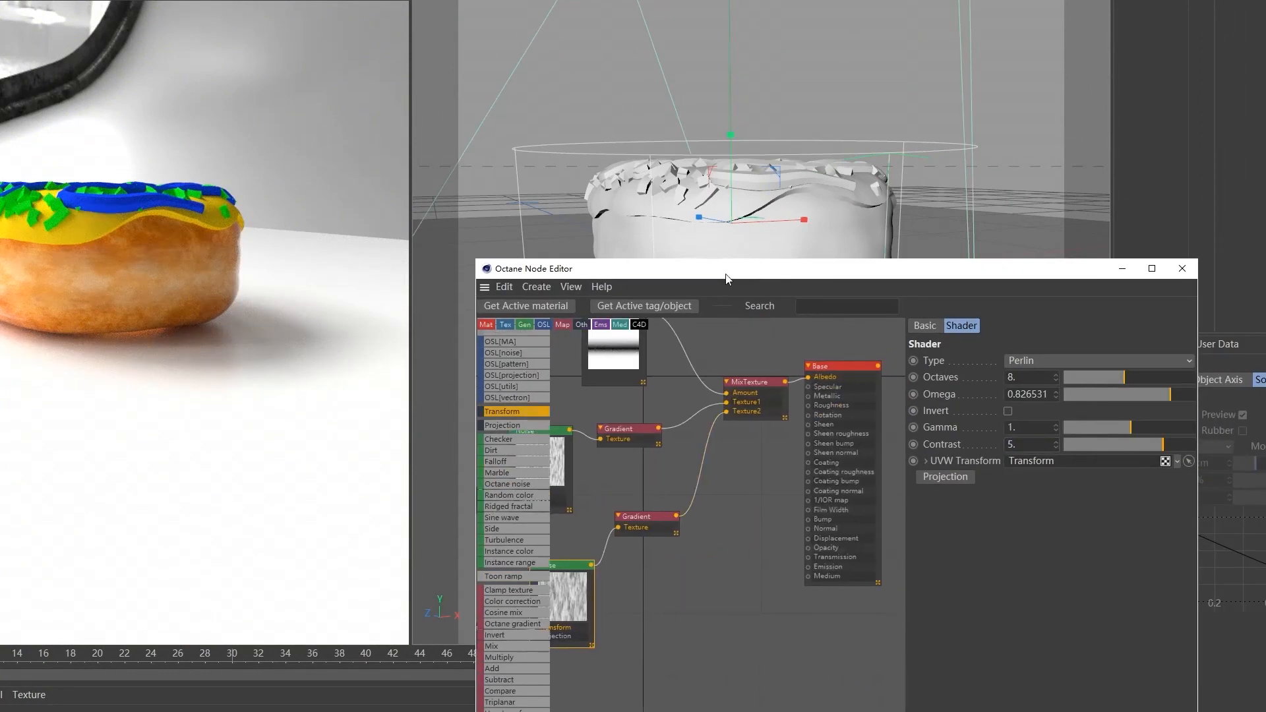
pyautogui.moveTo(726, 279); pyautogui.dragTo(724, 416)
pyautogui.scroll(3, 714, 248)
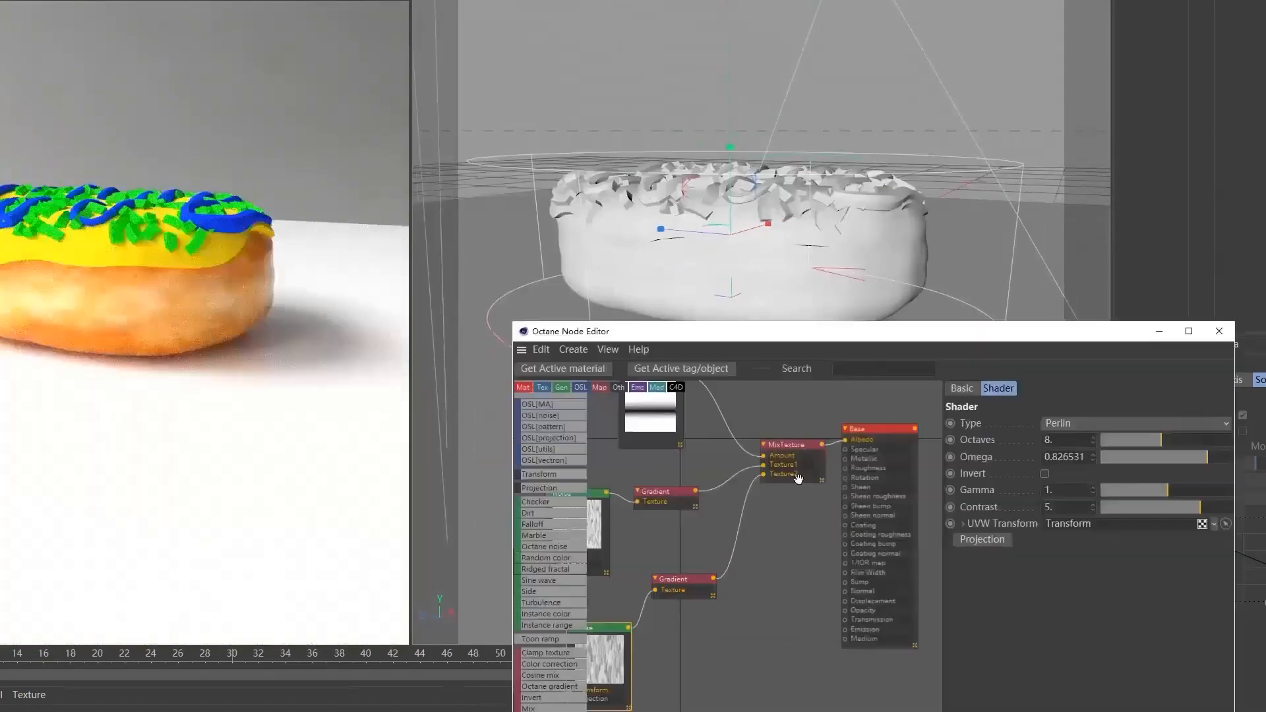
# Widen the node canvas and move the Base material node farther from the MixTexture node to free up space.
pyautogui.moveTo(769, 584); pyautogui.dragTo(807, 546, button='middle')
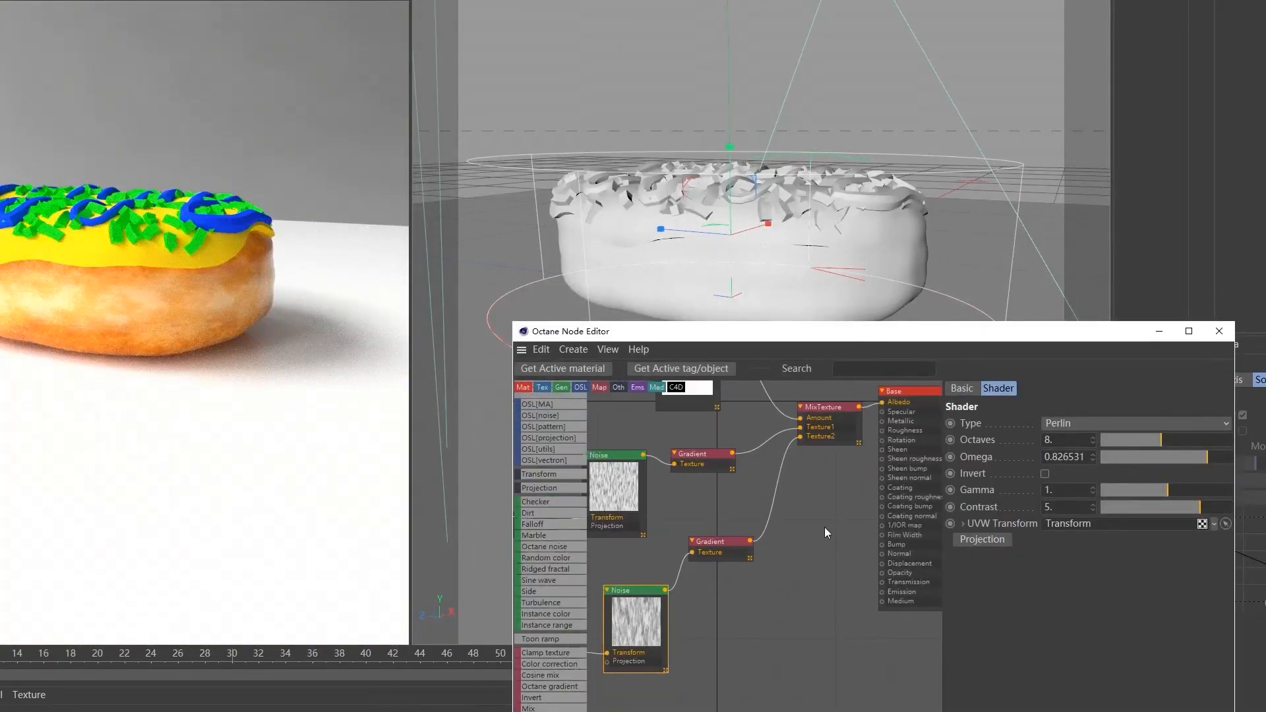
pyautogui.scroll(-2, 894, 525)
pyautogui.moveTo(944, 491); pyautogui.dragTo(1147, 491)
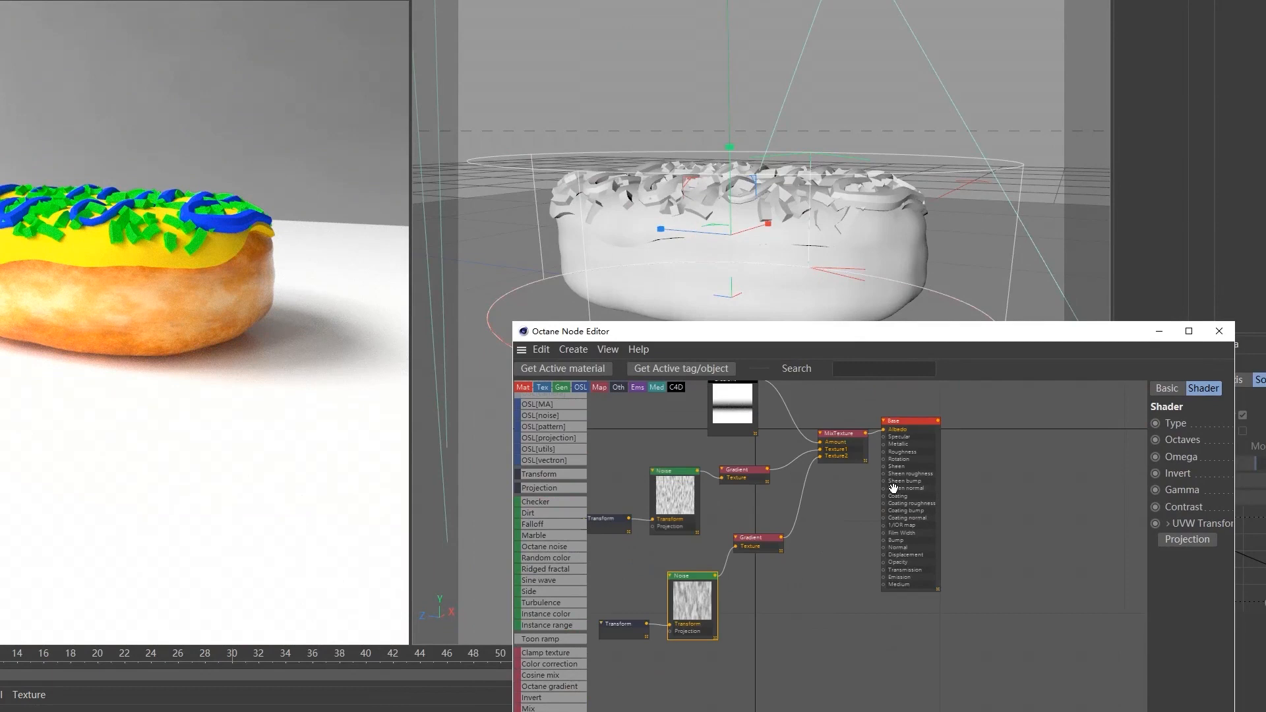
pyautogui.moveTo(893, 482); pyautogui.dragTo(1020, 495)
pyautogui.moveTo(757, 545); pyautogui.dragTo(751, 509, button='middle')
pyautogui.scroll(2, 857, 534)
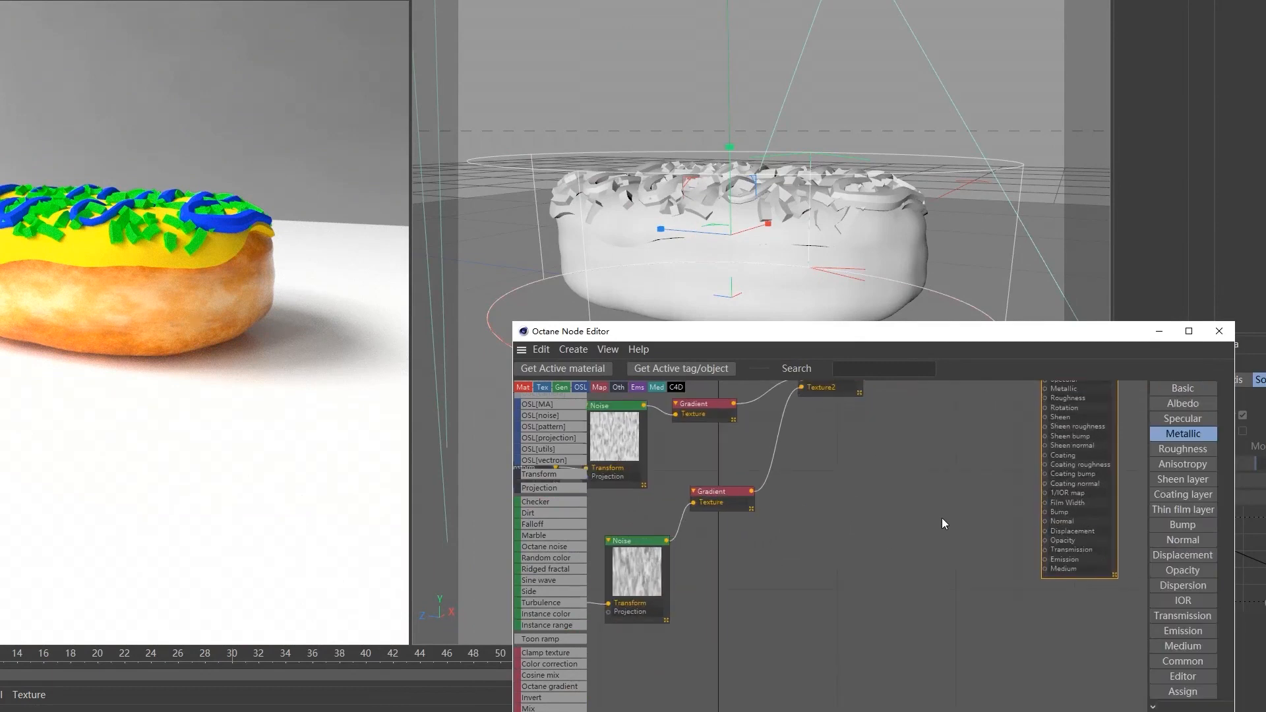
# Add an Octane noise node beside the Base material and connect it to the material's Bump input.
pyautogui.rightClick(860, 509)
pyautogui.moveTo(923, 586)
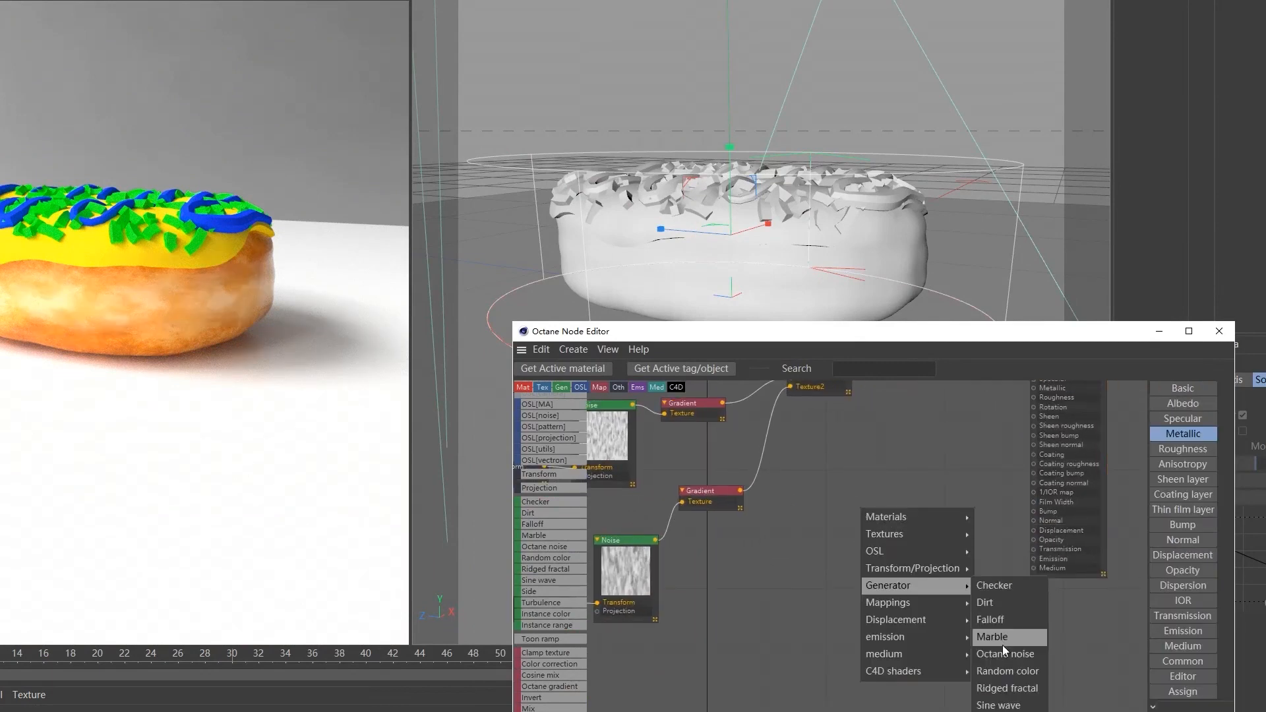
pyautogui.click(1002, 645)
pyautogui.moveTo(888, 548); pyautogui.dragTo(1033, 511)
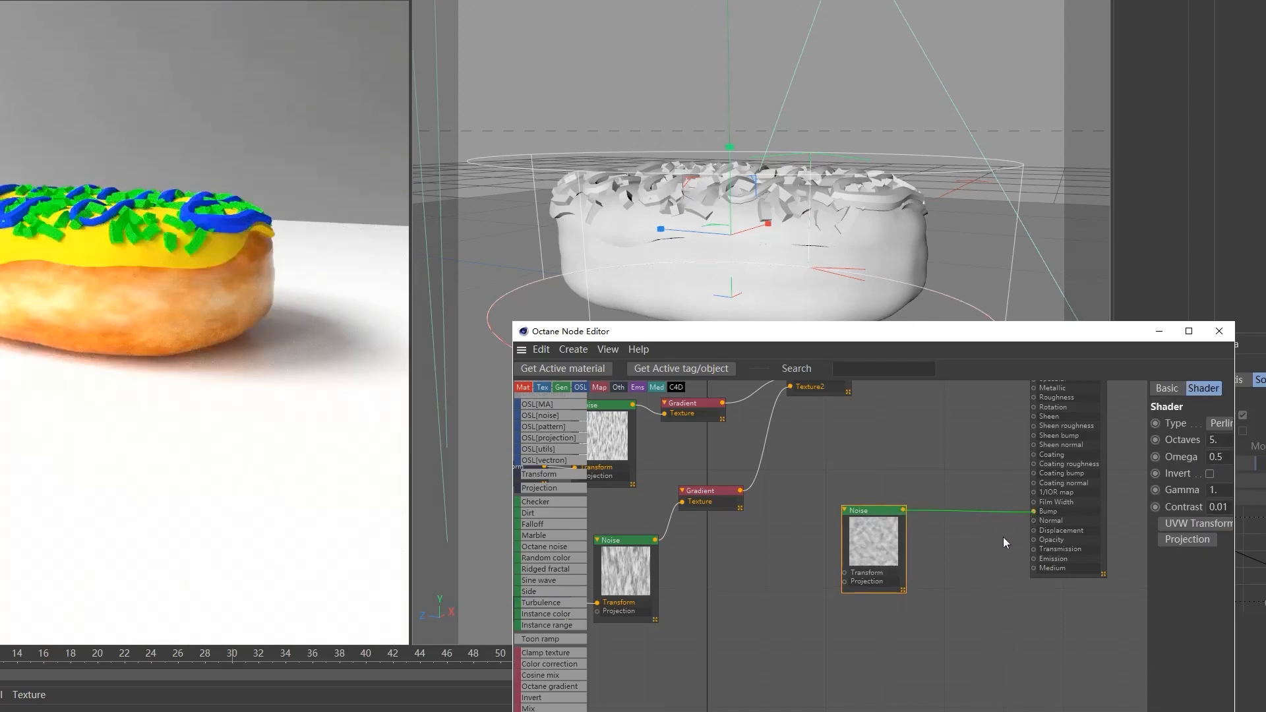
# Add a UVW Transform to the bump Noise, unlock its aspect ratio, and set the scale to X 0.6, Y 3 and Z 3.
pyautogui.moveTo(946, 484); pyautogui.dragTo(851, 509, button='middle')
pyautogui.scroll(-2, 852, 509)
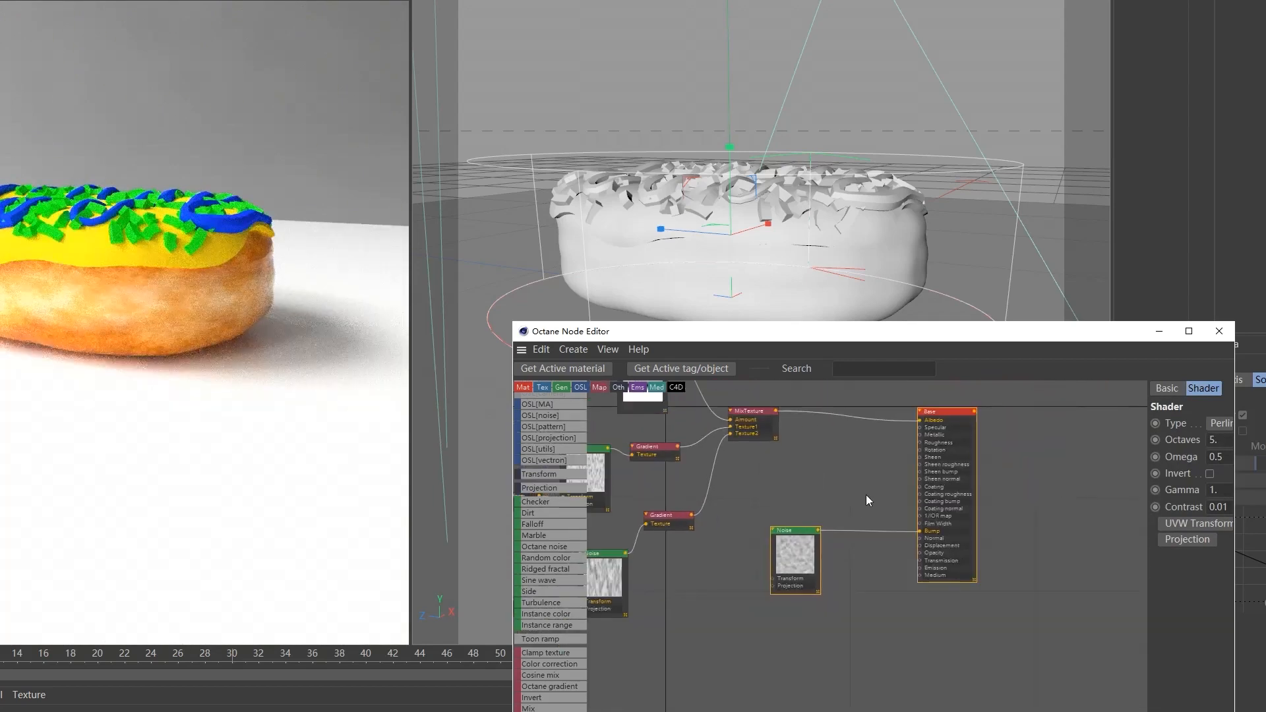
pyautogui.moveTo(1148, 460); pyautogui.dragTo(1032, 459)
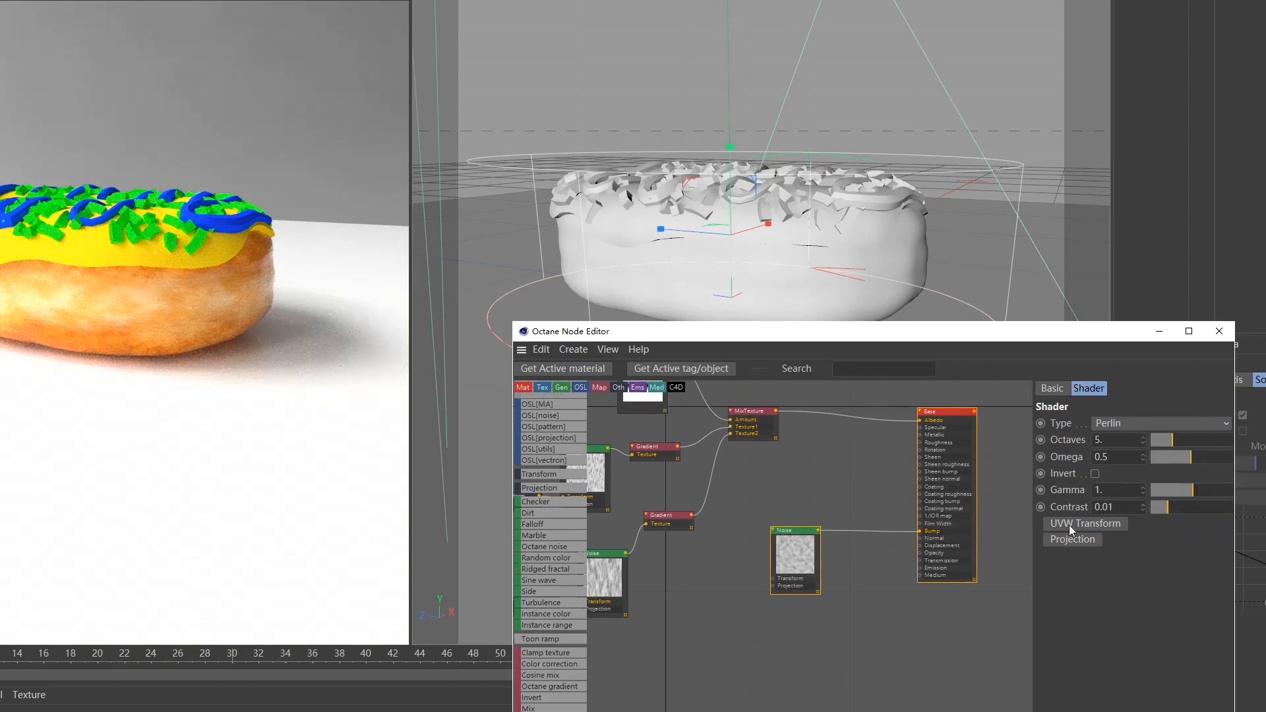
pyautogui.click(1070, 524)
pyautogui.click(711, 580)
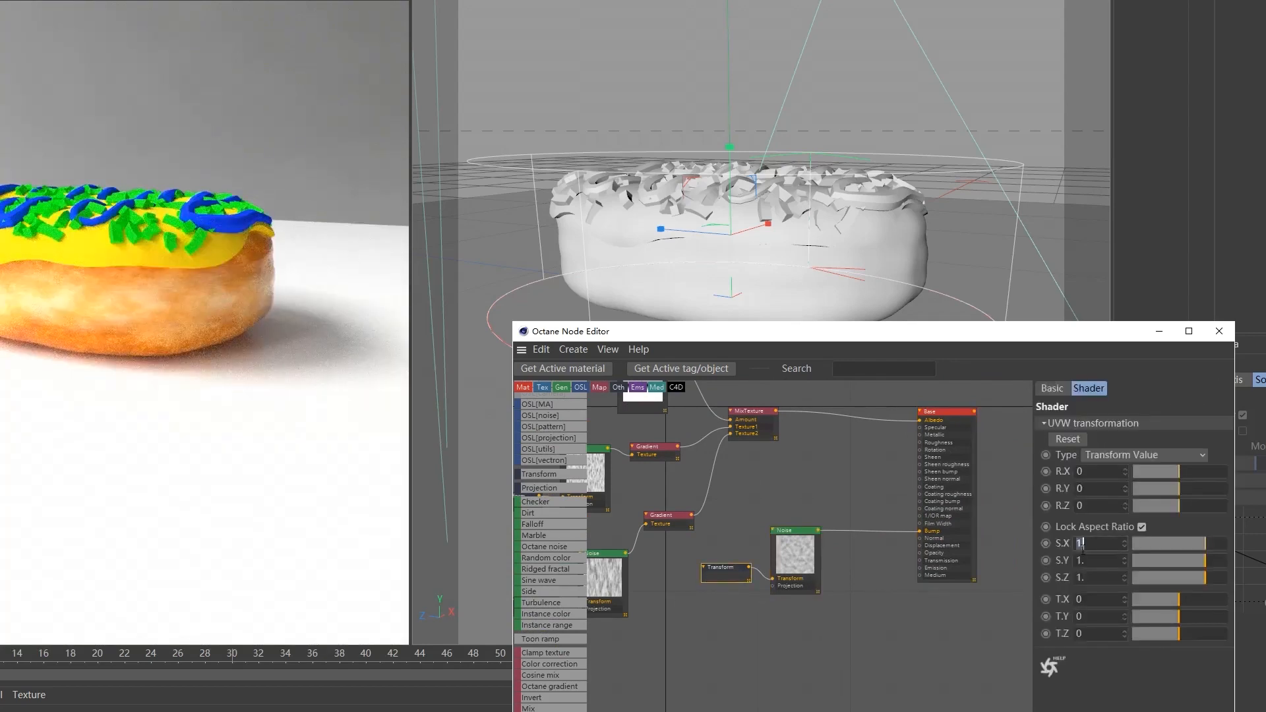
pyautogui.click(1142, 527)
pyautogui.write('0.6')
pyautogui.press('Return')
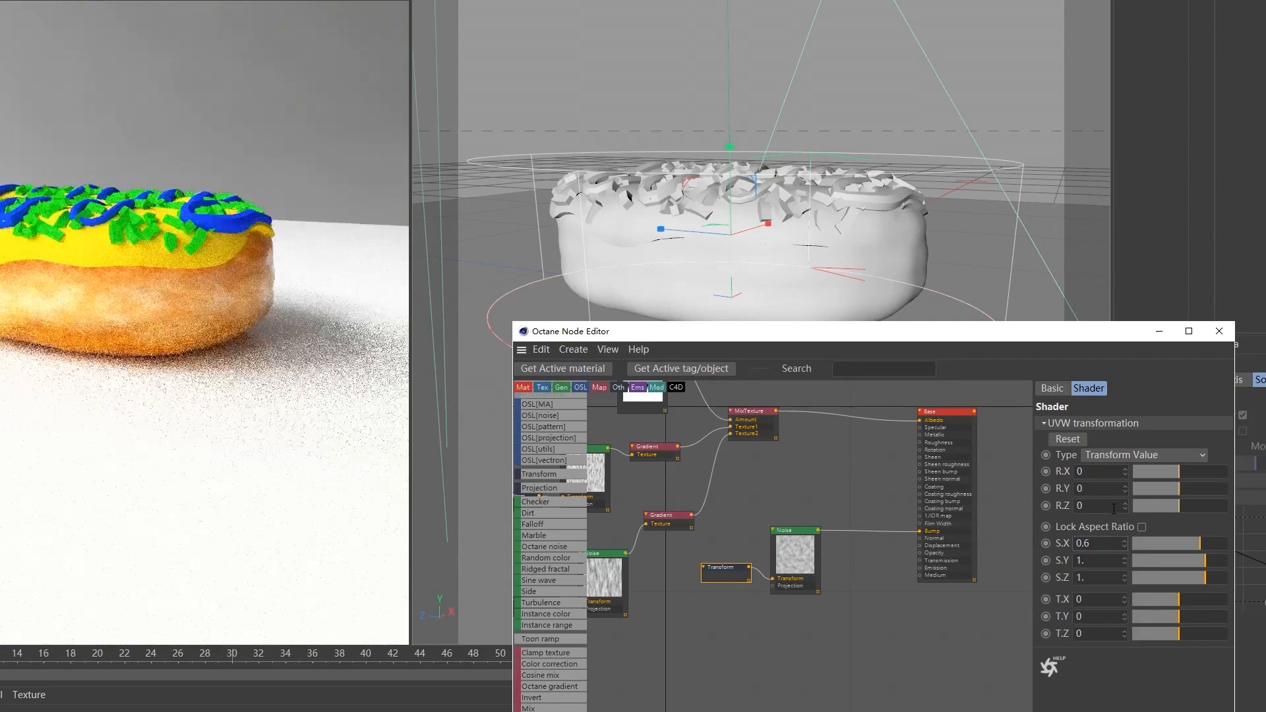
pyautogui.write('3')
pyautogui.press('Return')
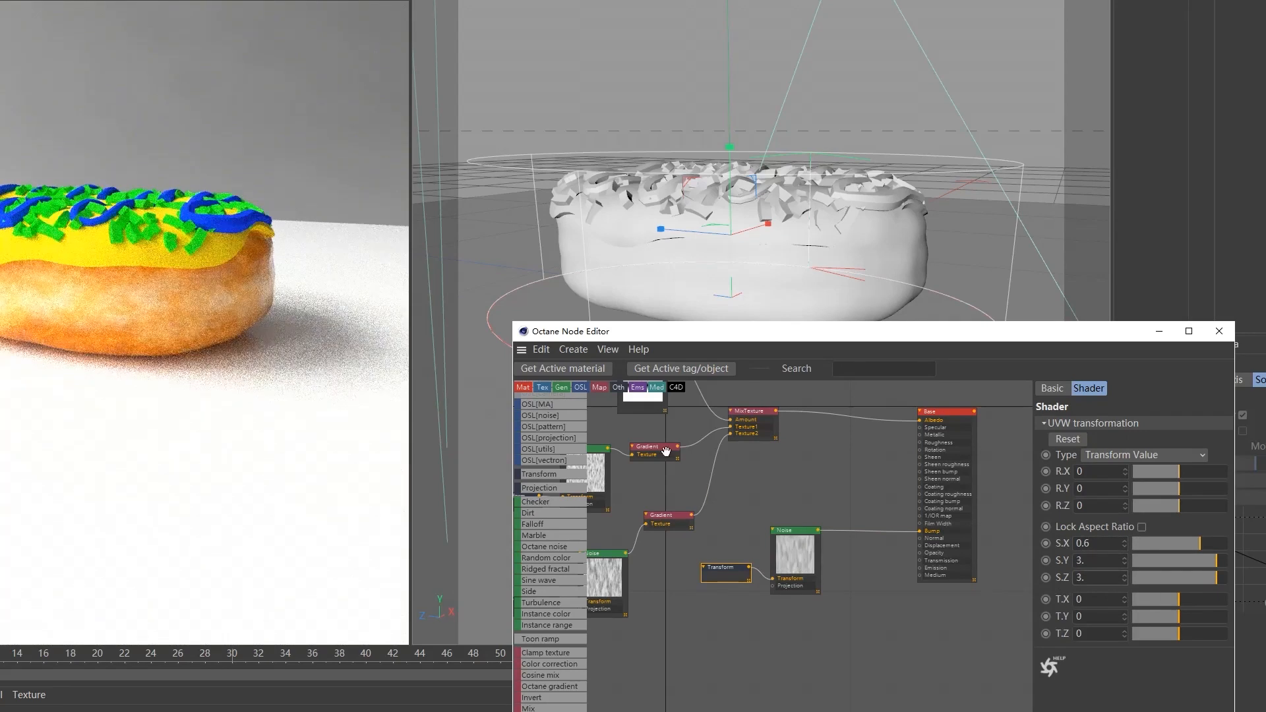
# Set the bump Noise to 8 octaves, omega about 0.72 and gamma 0.46.
pyautogui.click(804, 561)
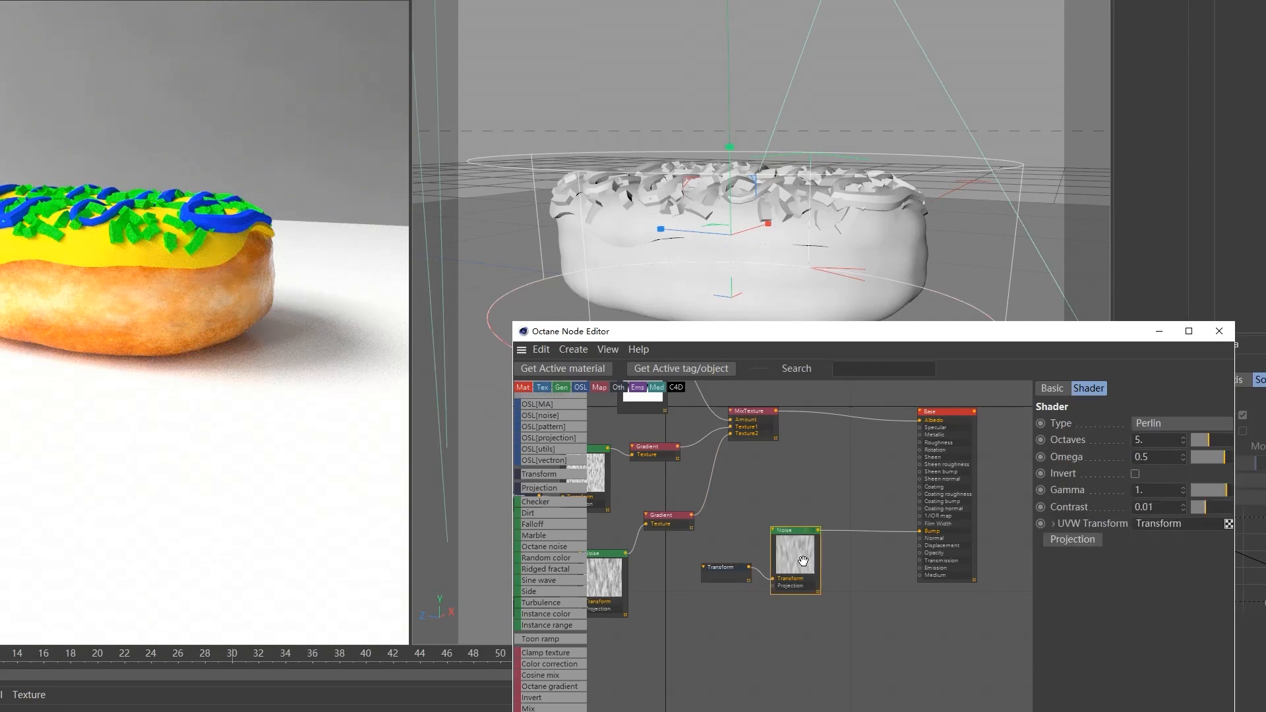
pyautogui.moveTo(1030, 445); pyautogui.dragTo(978, 446)
pyautogui.click(1103, 441)
pyautogui.write('8')
pyautogui.press('Return')
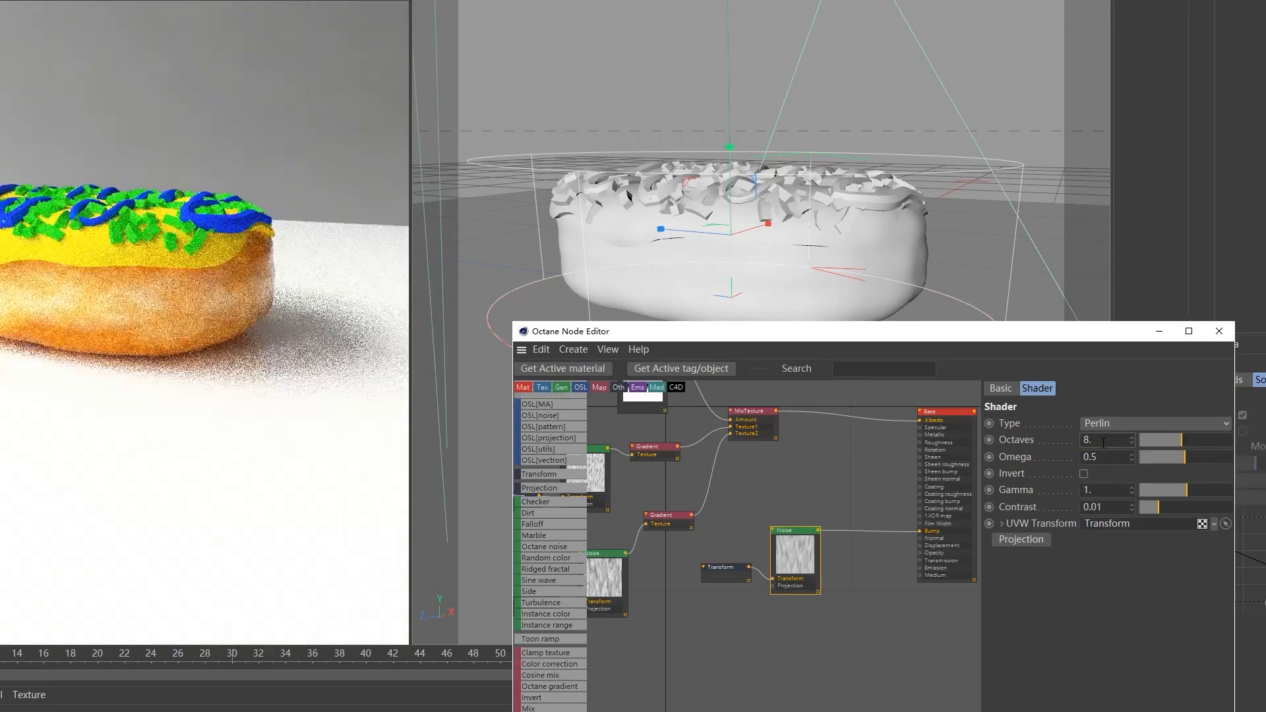
pyautogui.moveTo(1183, 455); pyautogui.dragTo(1204, 456)
pyautogui.click(1086, 490)
pyautogui.write('0.46')
pyautogui.press('Return')
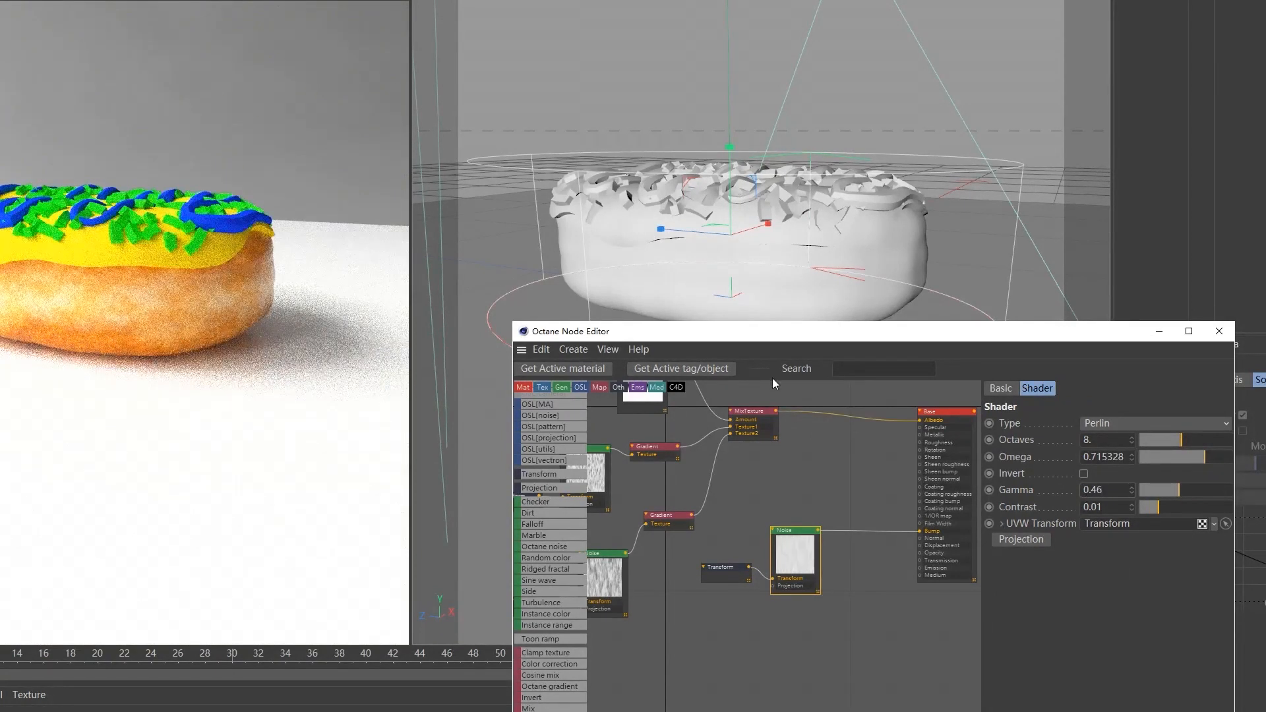
# Examine the bump effect on the dough up close and from several angles, and review the node layout.
pyautogui.moveTo(715, 331); pyautogui.dragTo(825, 439)
pyautogui.scroll(6, 846, 208)
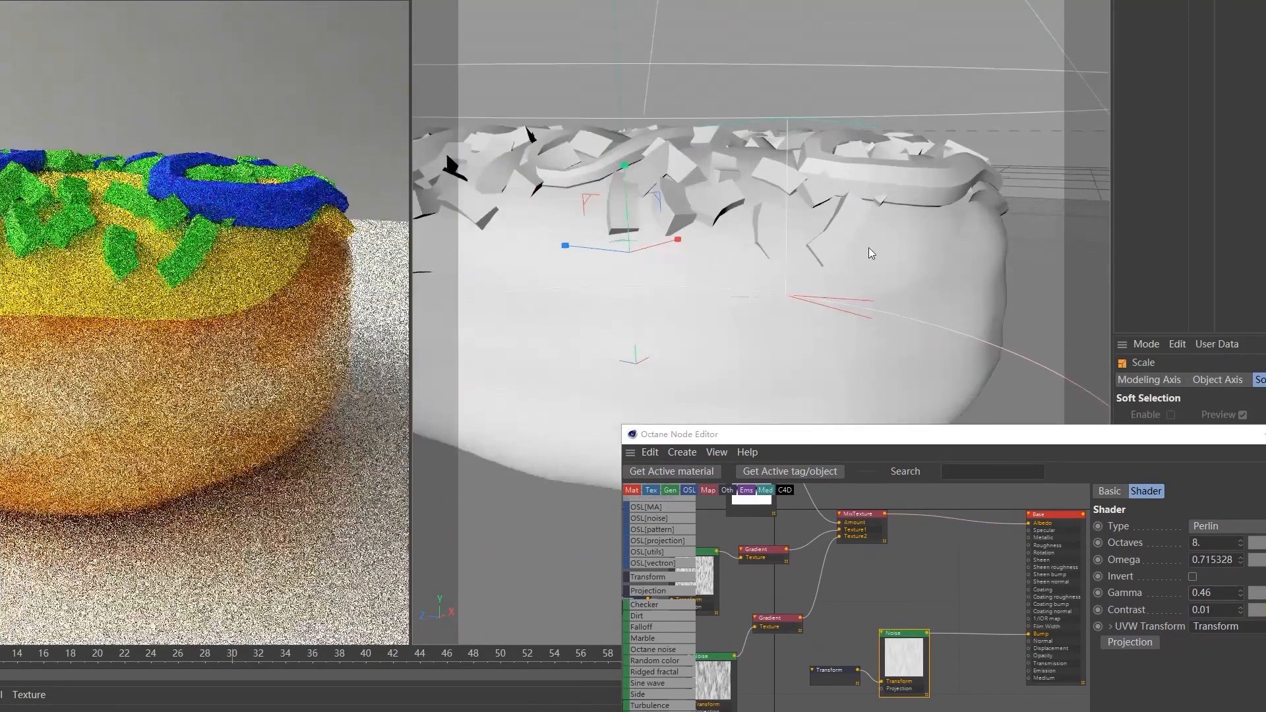
pyautogui.scroll(6, 867, 248)
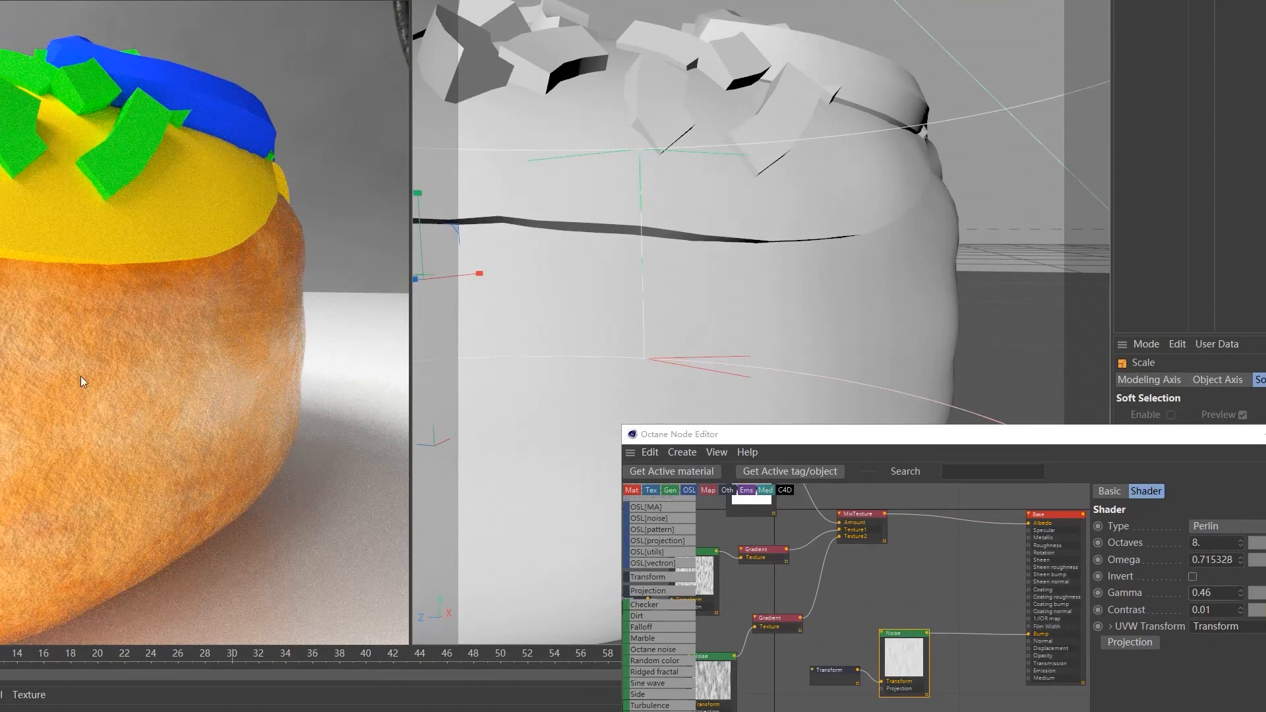
pyautogui.scroll(-4, 748, 299)
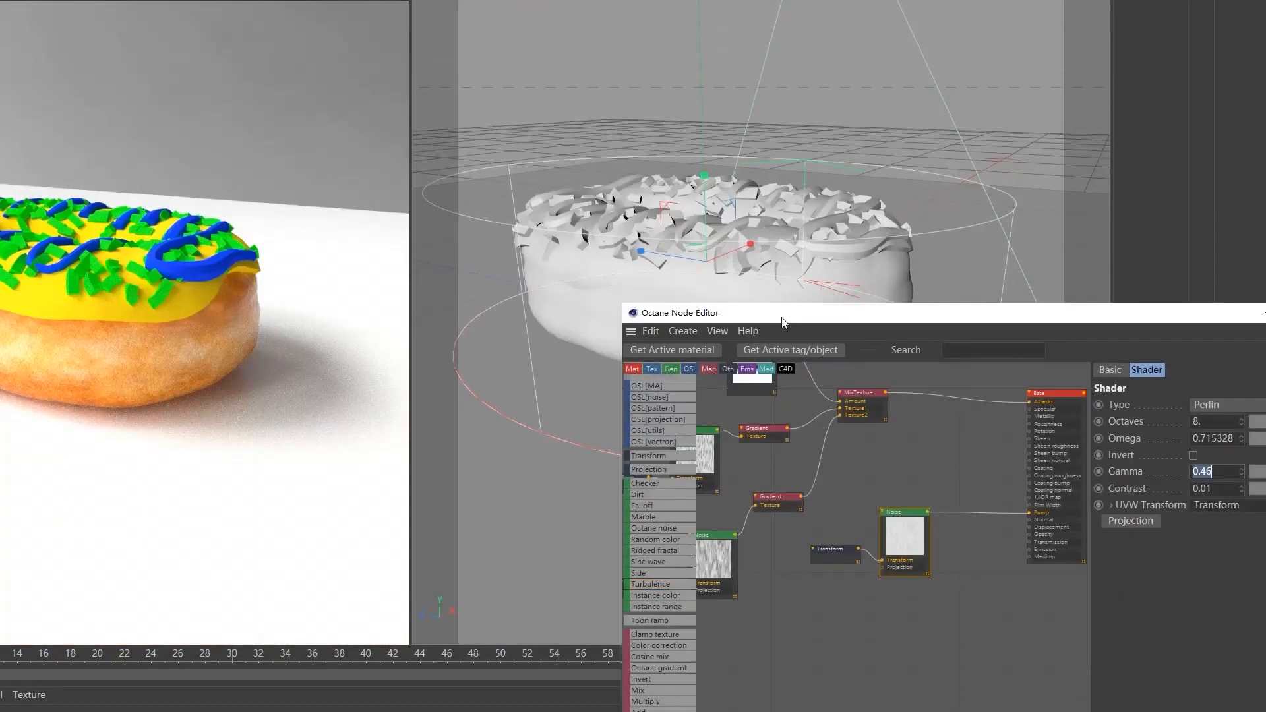
pyautogui.moveTo(782, 315); pyautogui.dragTo(807, 536)
pyautogui.scroll(3, 729, 333)
pyautogui.moveTo(959, 537); pyautogui.dragTo(882, 286)
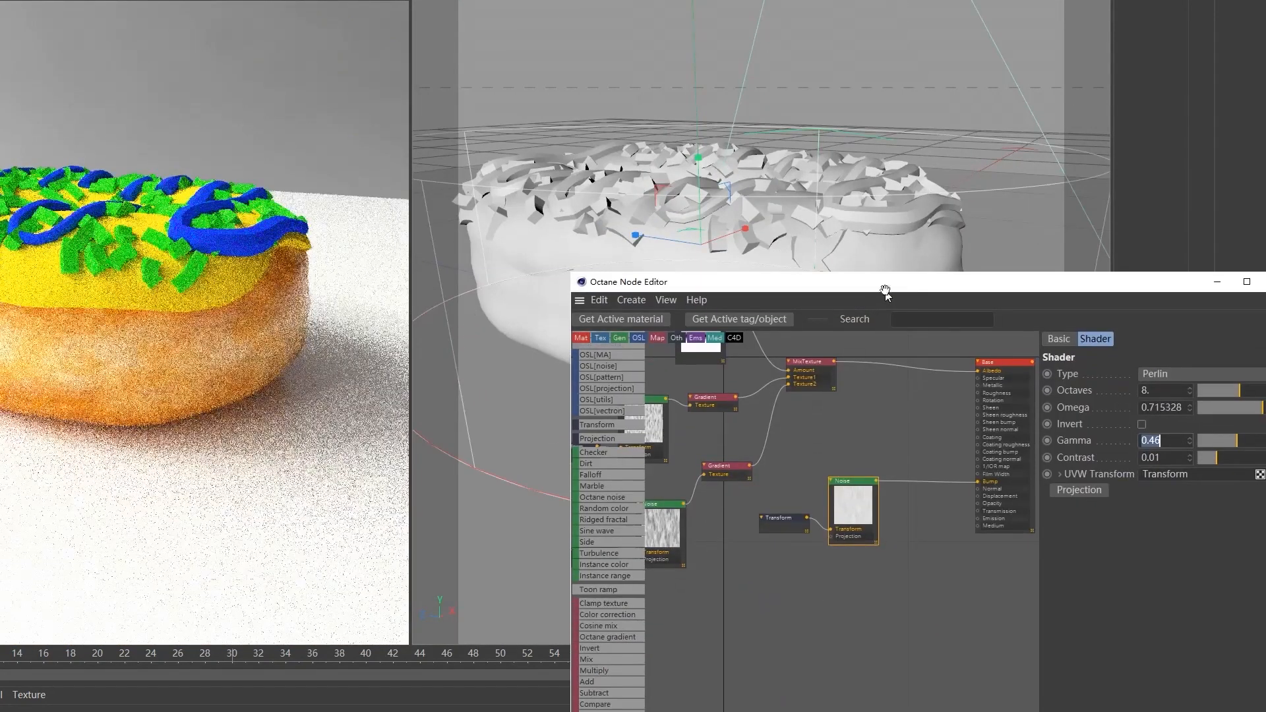
pyautogui.scroll(3, 949, 459)
pyautogui.moveTo(1002, 528); pyautogui.dragTo(914, 480, button='middle')
pyautogui.scroll(2, 914, 480)
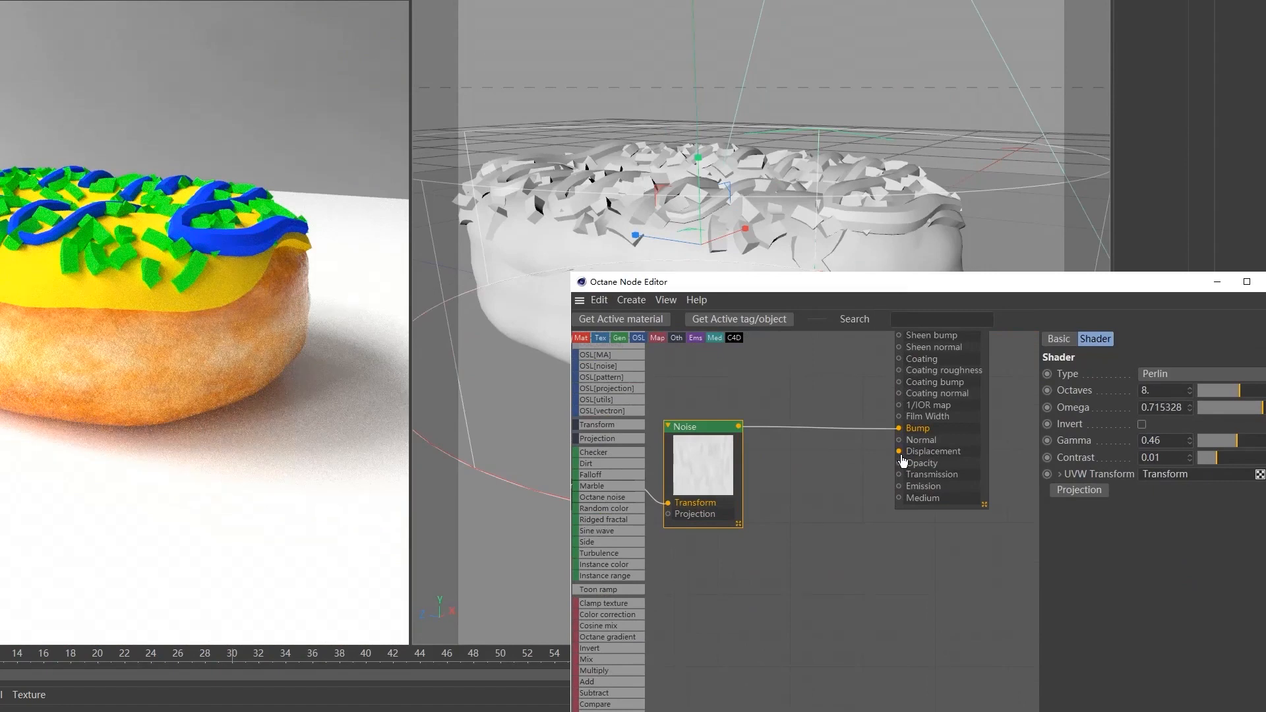
pyautogui.moveTo(789, 441); pyautogui.dragTo(880, 484, button='middle')
pyautogui.scroll(-4, 878, 484)
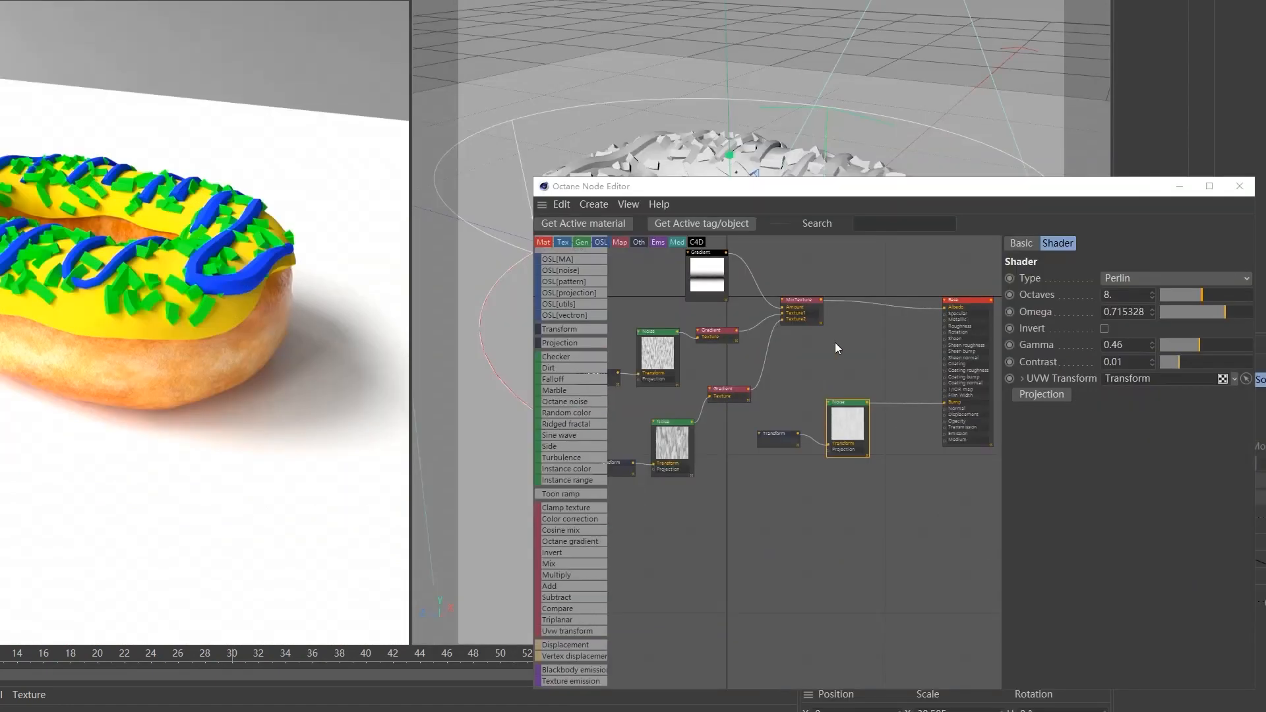
pyautogui.scroll(-2, 835, 342)
pyautogui.moveTo(835, 342); pyautogui.dragTo(853, 372, button='middle')
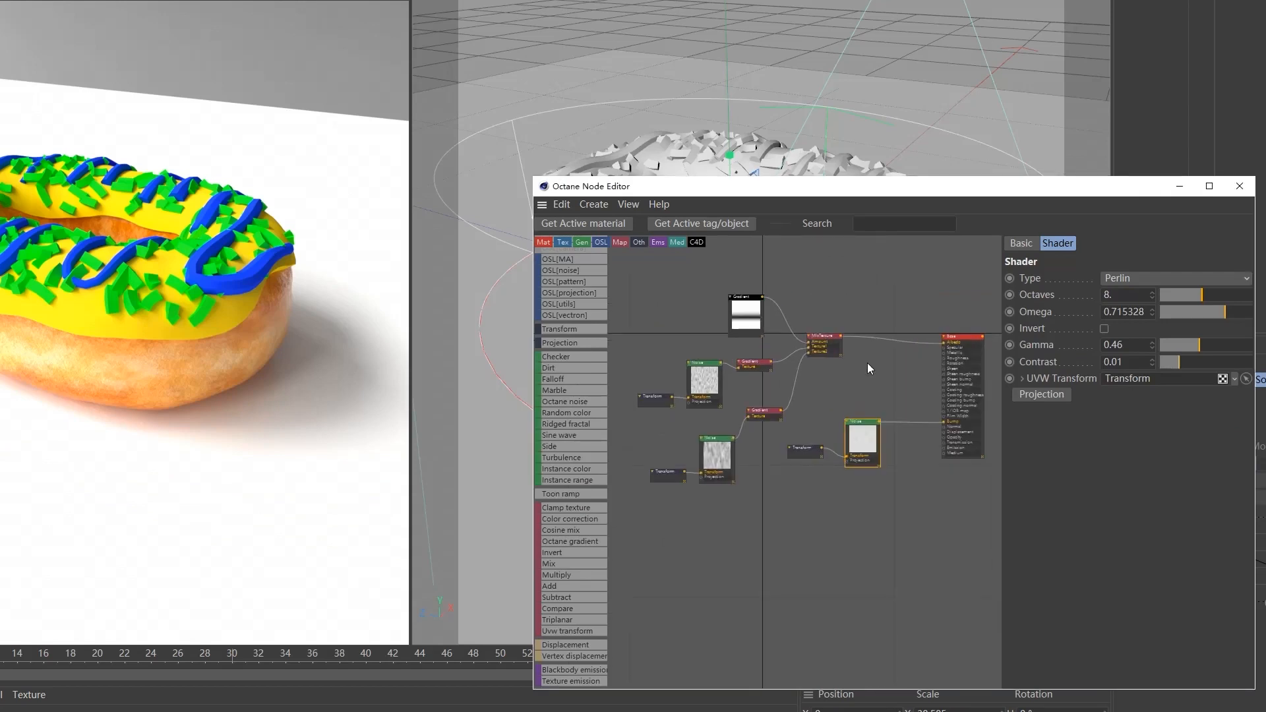
pyautogui.moveTo(844, 189); pyautogui.dragTo(815, 505)
pyautogui.scroll(-6, 745, 300)
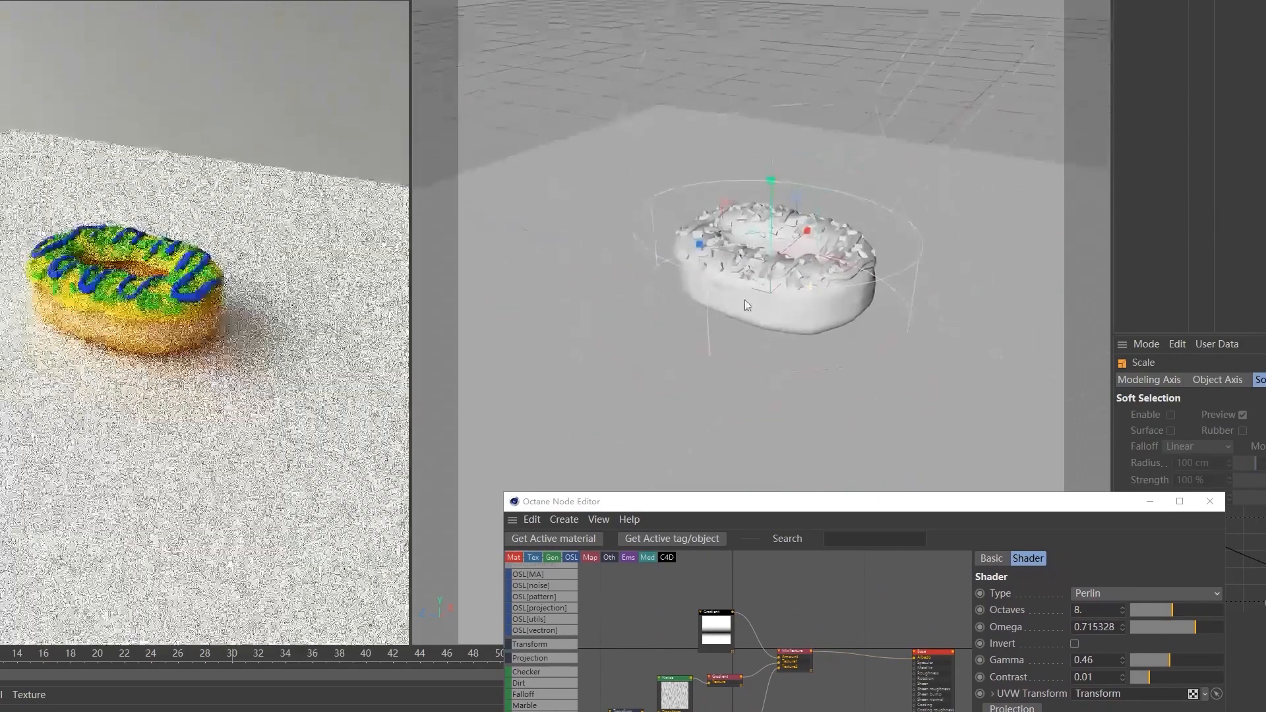
pyautogui.keyDown('alt'); pyautogui.moveTo(745, 299); pyautogui.dragTo(790, 342); pyautogui.keyUp('alt')
pyautogui.moveTo(796, 500); pyautogui.dragTo(764, 249)
pyautogui.scroll(3, 763, 414)
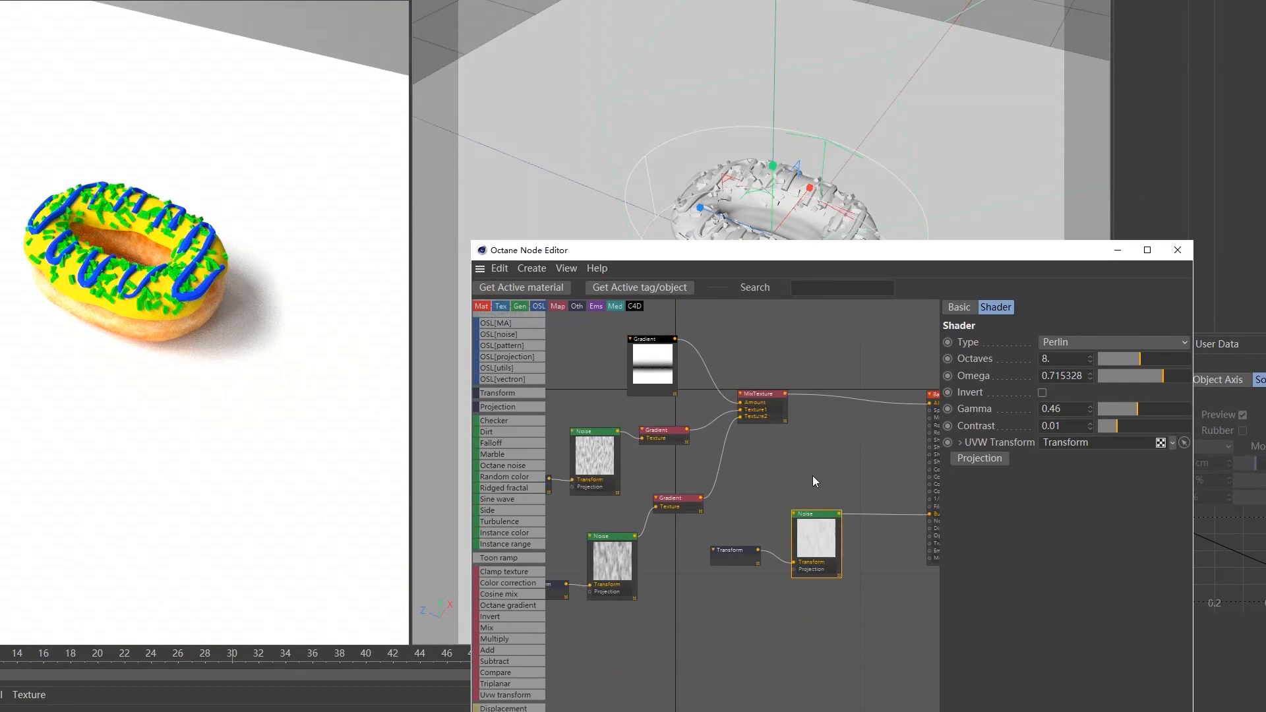
# Add a MixTexture node next to the bump Noise and connect the Noise to its Texture1 input.
pyautogui.moveTo(812, 476); pyautogui.dragTo(752, 404, button='middle')
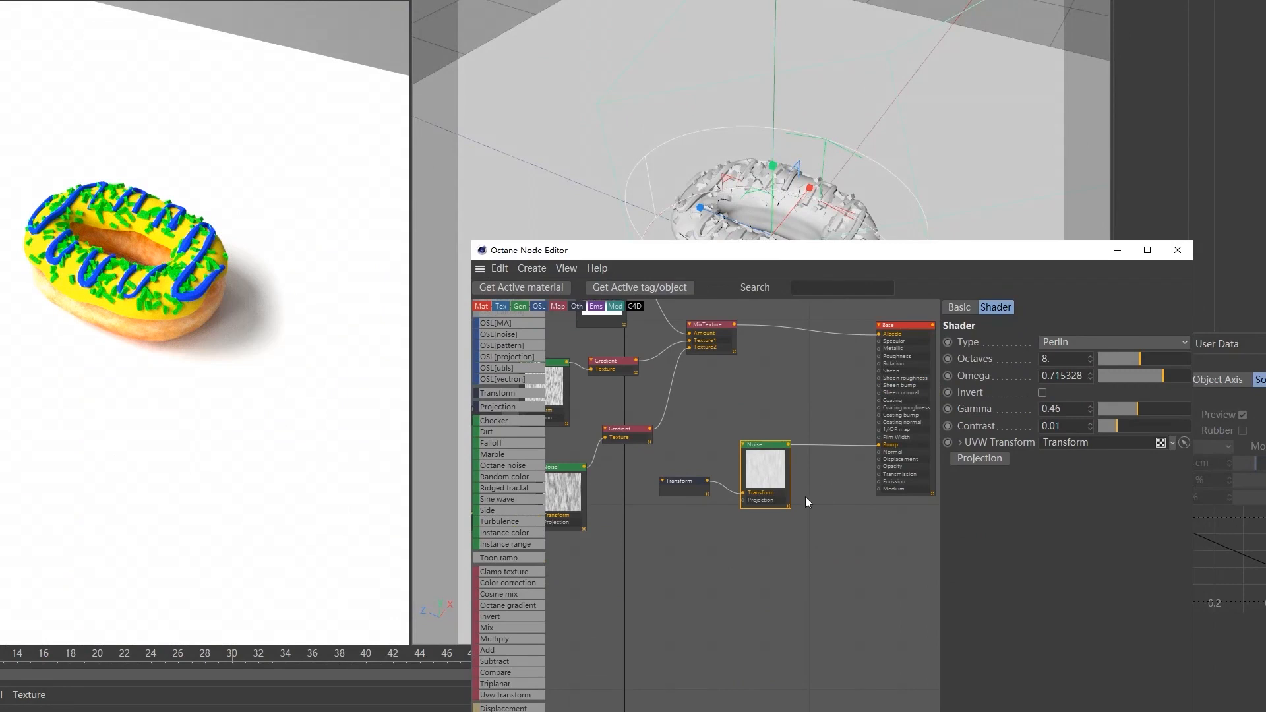
pyautogui.scroll(3, 801, 462)
pyautogui.rightClick(785, 501)
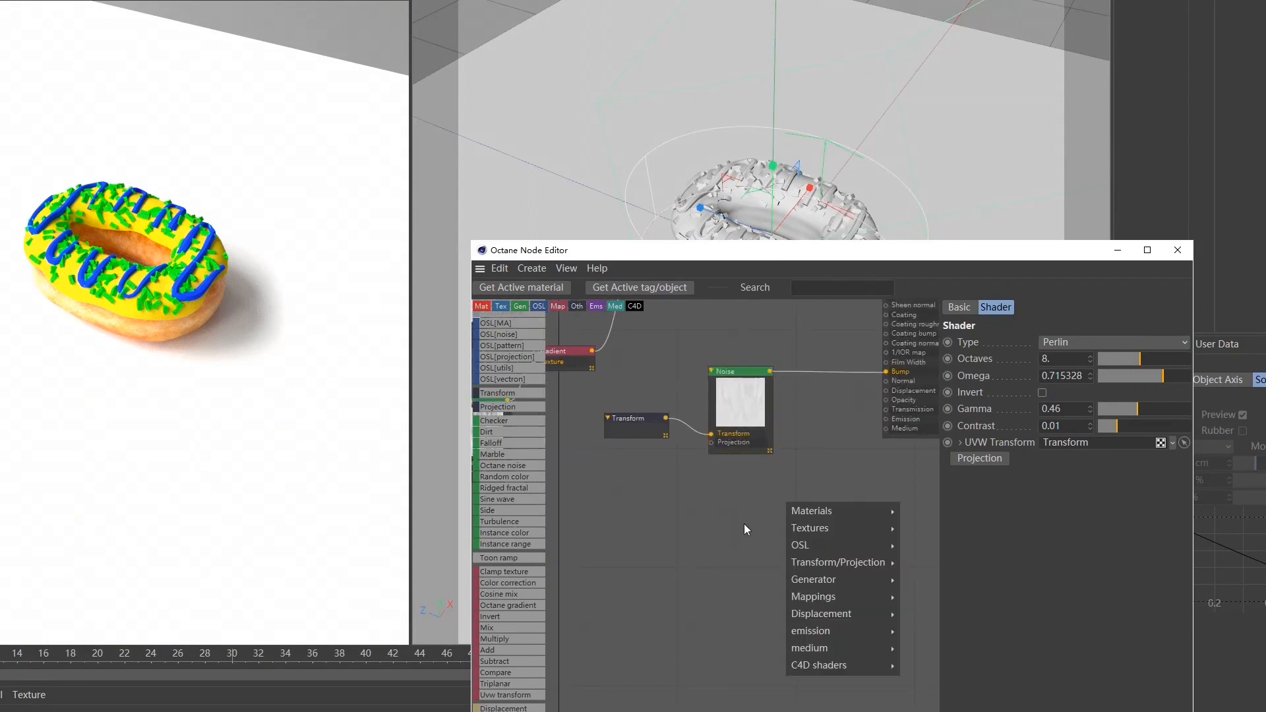
pyautogui.moveTo(847, 599)
pyautogui.click(921, 676)
pyautogui.moveTo(814, 506); pyautogui.dragTo(814, 430)
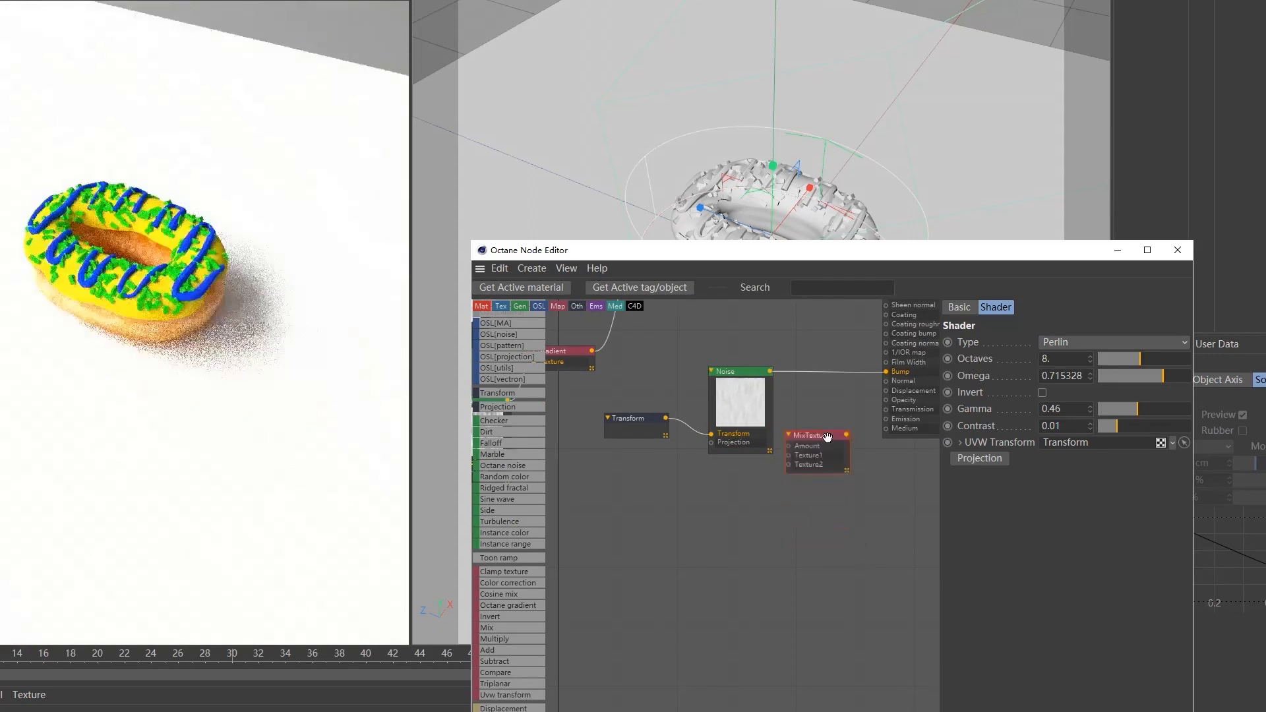
pyautogui.moveTo(770, 371); pyautogui.dragTo(791, 451)
pyautogui.moveTo(832, 447); pyautogui.dragTo(860, 447)
# Duplicate the bump Noise with its Transform below the originals and connect the copied Noise to the MixTexture's Texture2 input.
pyautogui.click(768, 532)
pyautogui.moveTo(607, 414); pyautogui.dragTo(735, 434)
pyautogui.keyDown('ctrl'); pyautogui.moveTo(737, 545); pyautogui.dragTo(740, 615); pyautogui.keyUp('ctrl')
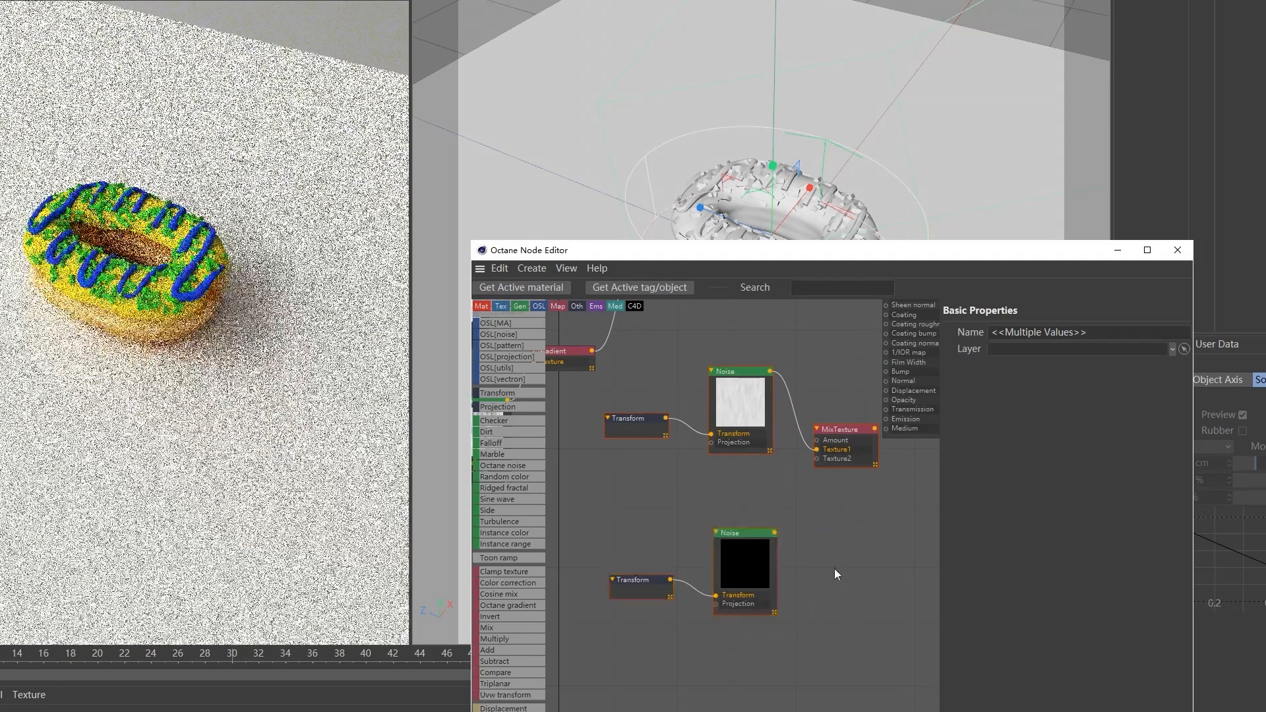
pyautogui.moveTo(775, 533); pyautogui.dragTo(817, 459)
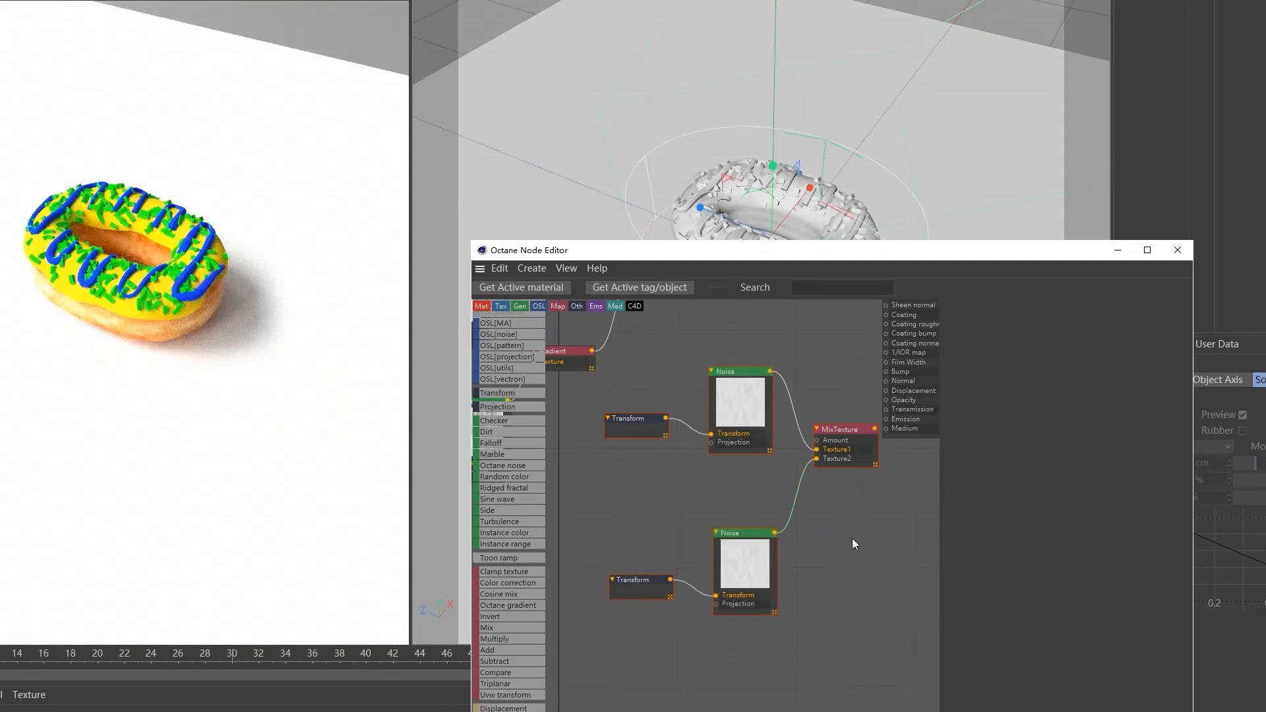
# Change the duplicated Noise to type Chips with 10 octaves and omega 0.77.
pyautogui.click(767, 576)
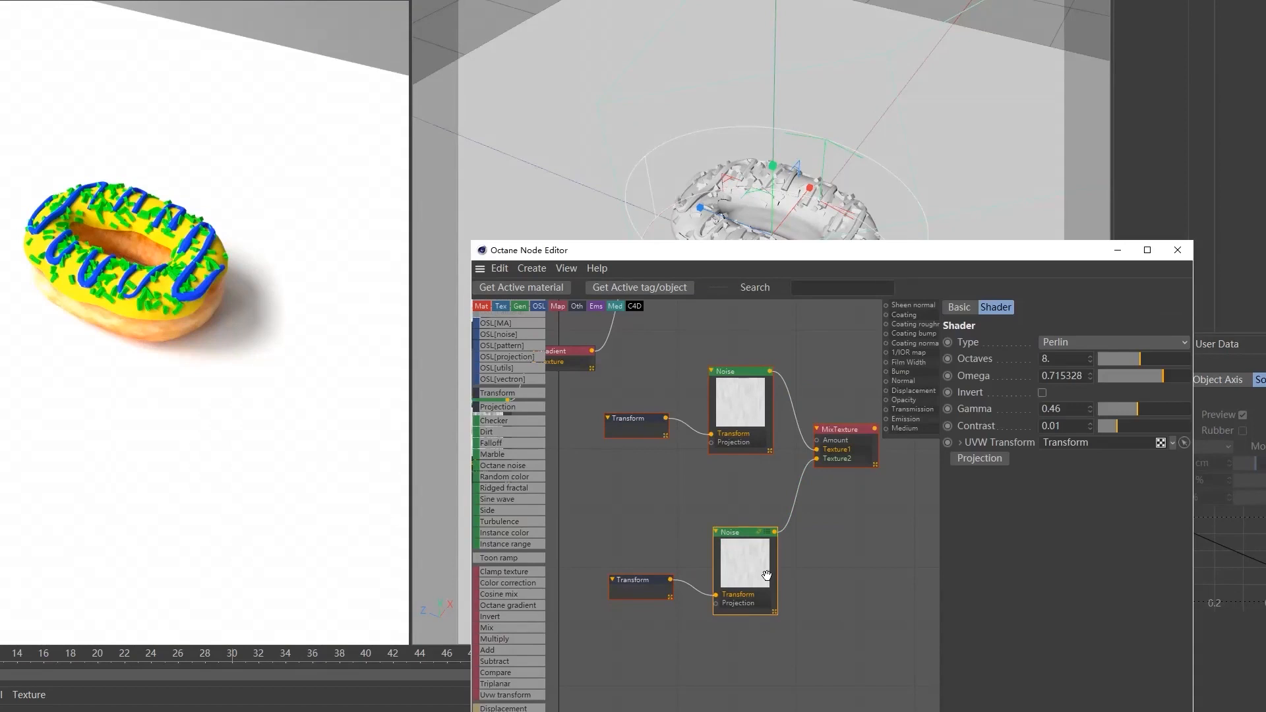
pyautogui.click(1058, 347)
pyautogui.click(1065, 409)
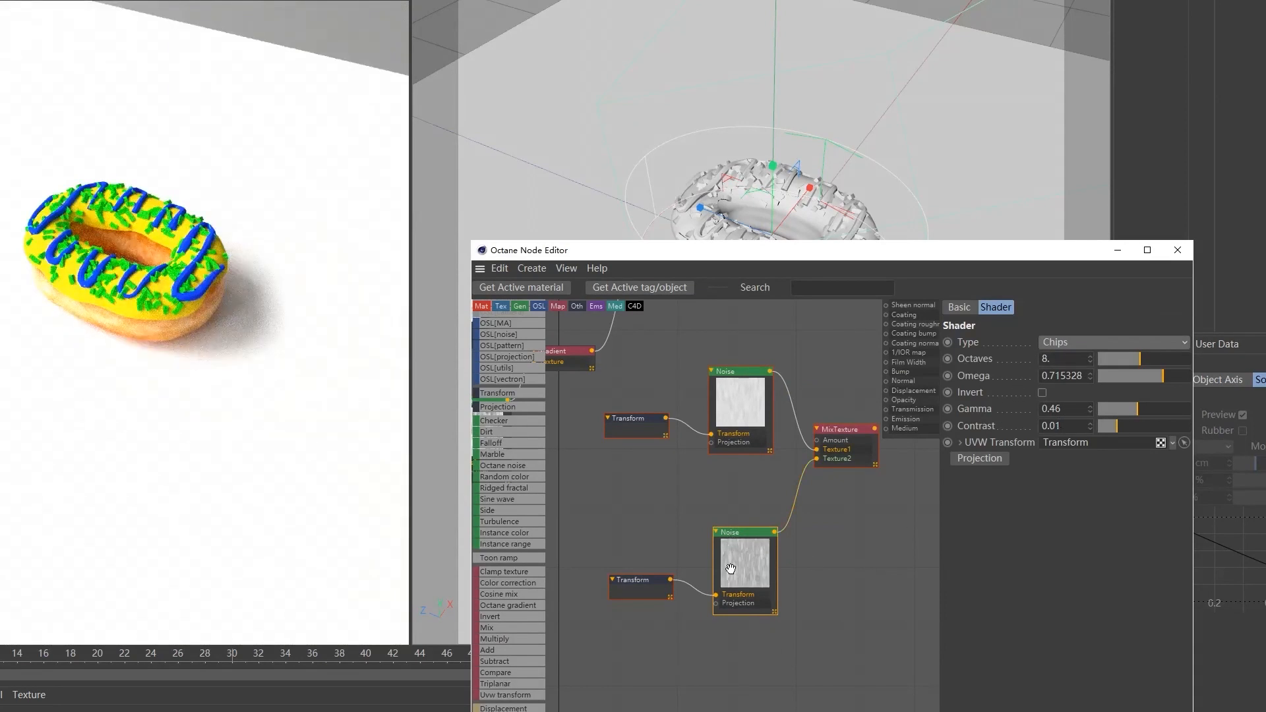
pyautogui.click(1066, 356)
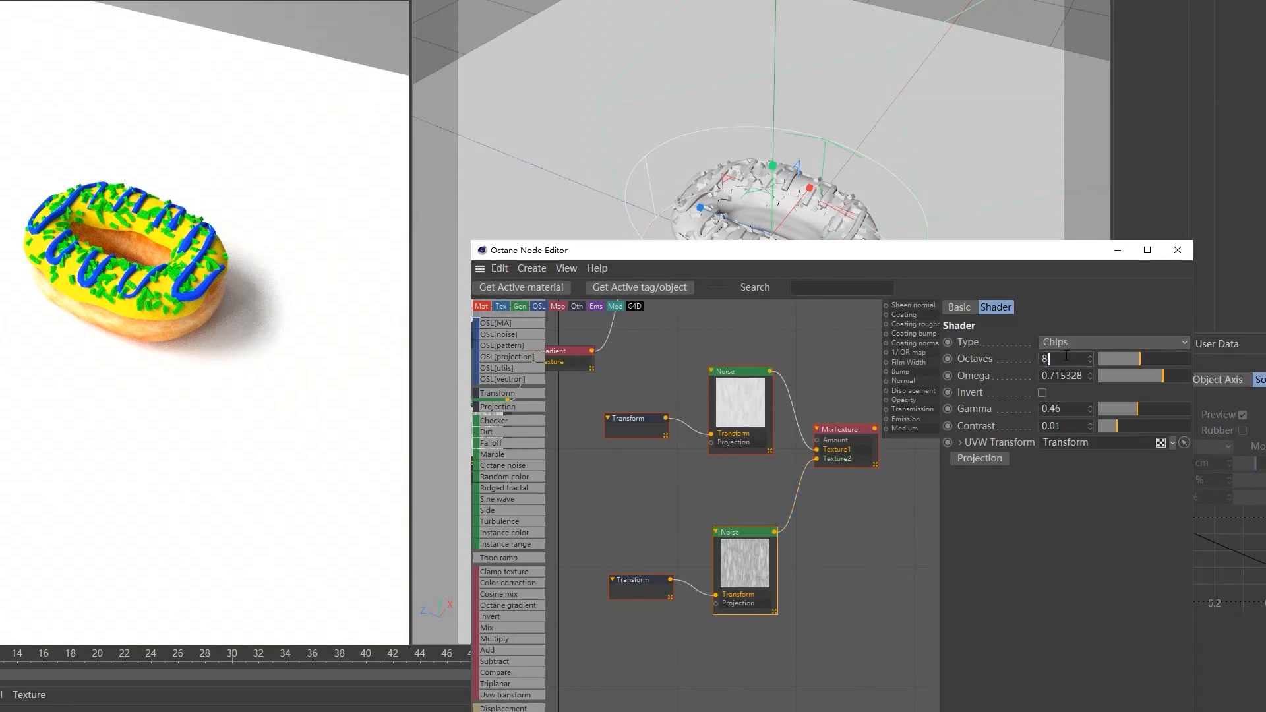
pyautogui.write('10')
pyautogui.press('Return')
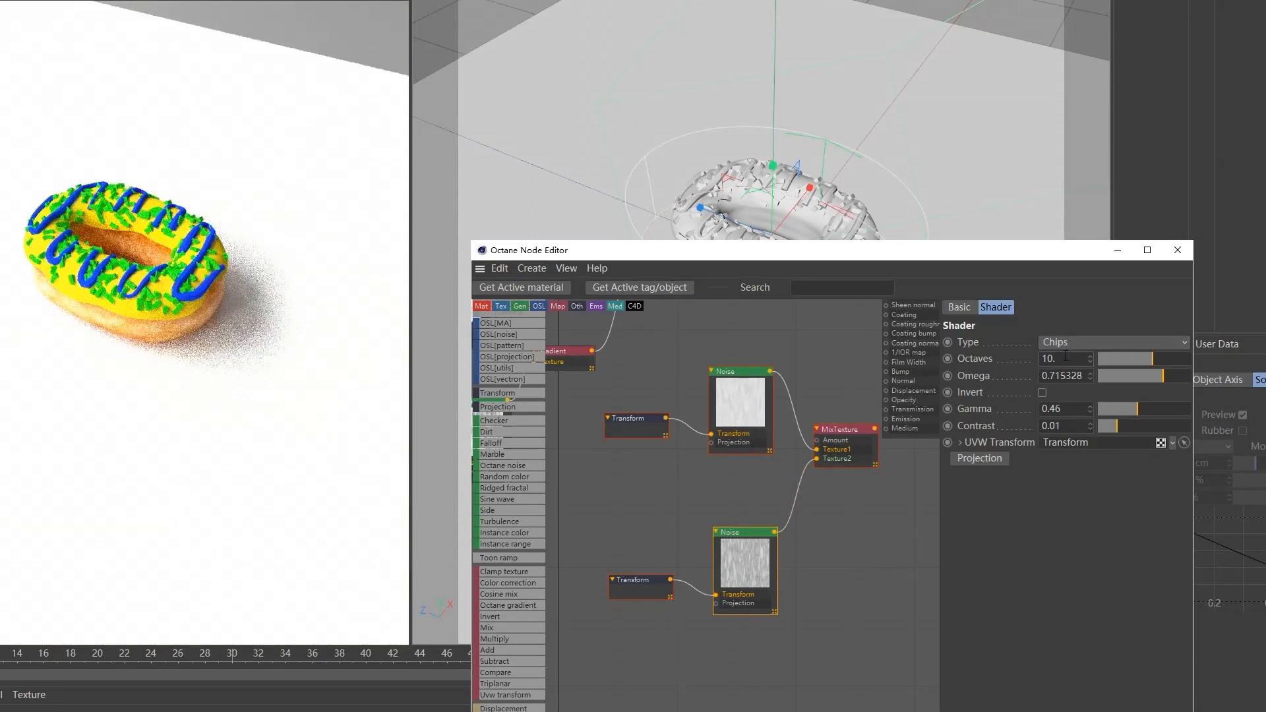
pyautogui.click(1067, 375)
pyautogui.write('0.77')
pyautogui.press('Return')
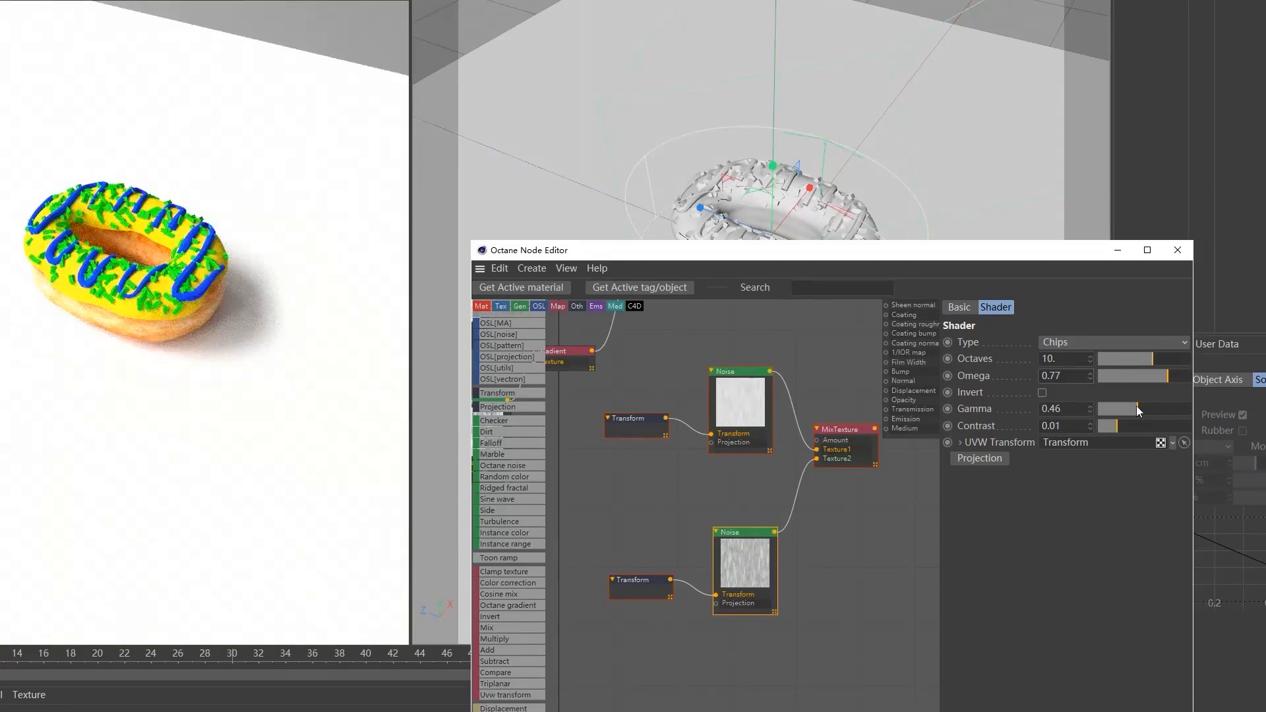
# Set the contrast of the Chips noise to 3.7.
pyautogui.moveTo(1124, 429); pyautogui.dragTo(1165, 426)
pyautogui.click(1061, 426)
pyautogui.write('3')
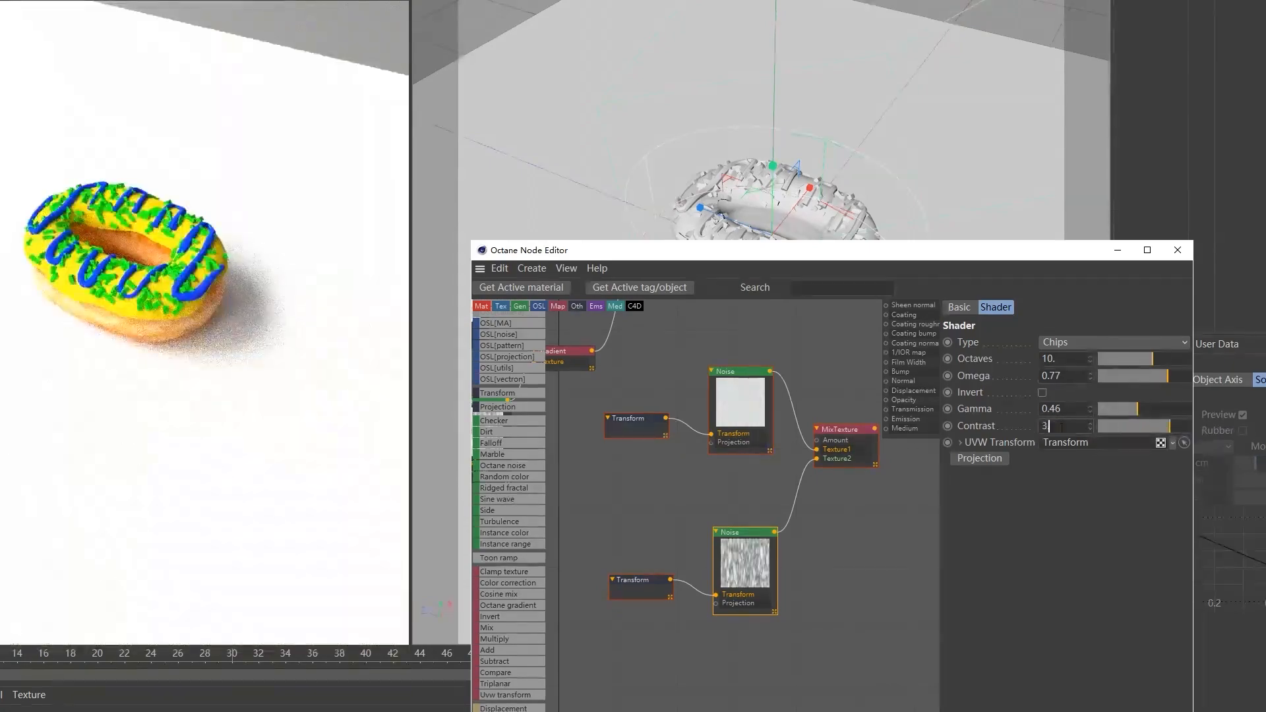
pyautogui.write('.7')
pyautogui.press('Return')
pyautogui.click(700, 469)
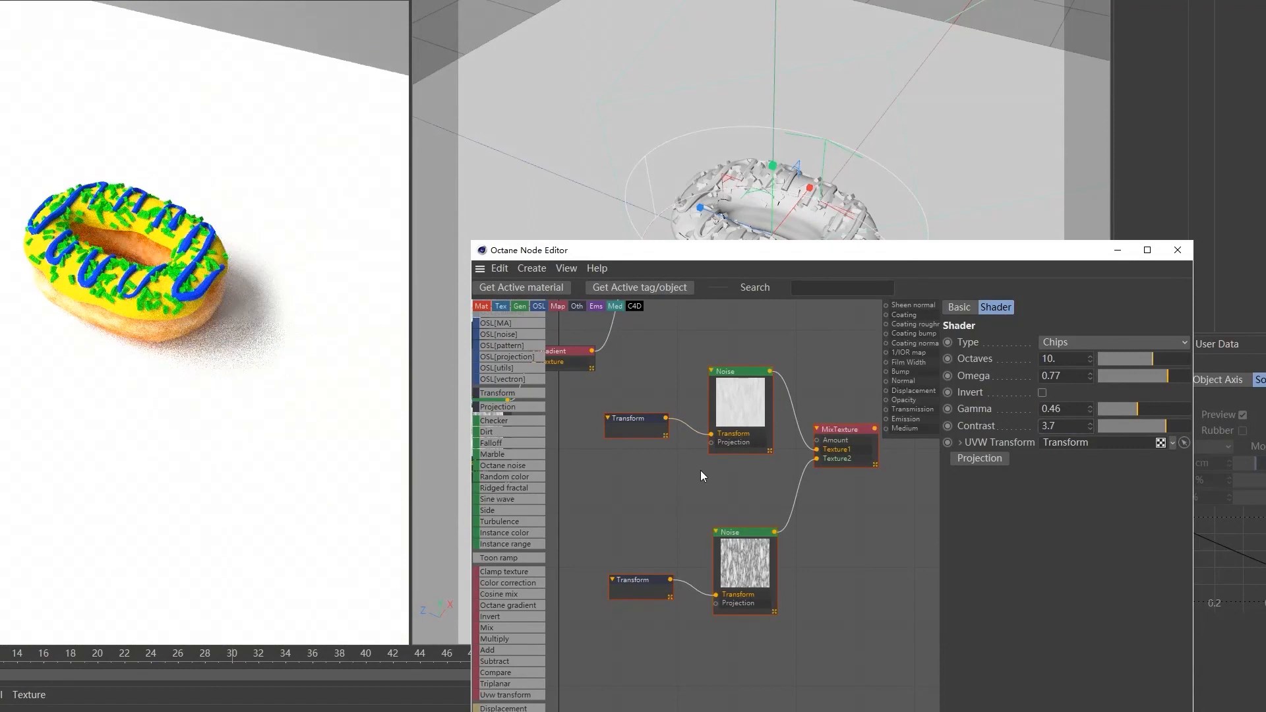
# Set the scale of the duplicated Transform to X 1.4, Y 6 and Z 6.
pyautogui.click(650, 579)
pyautogui.doubleClick(998, 459)
pyautogui.write('1.4')
pyautogui.press('Return')
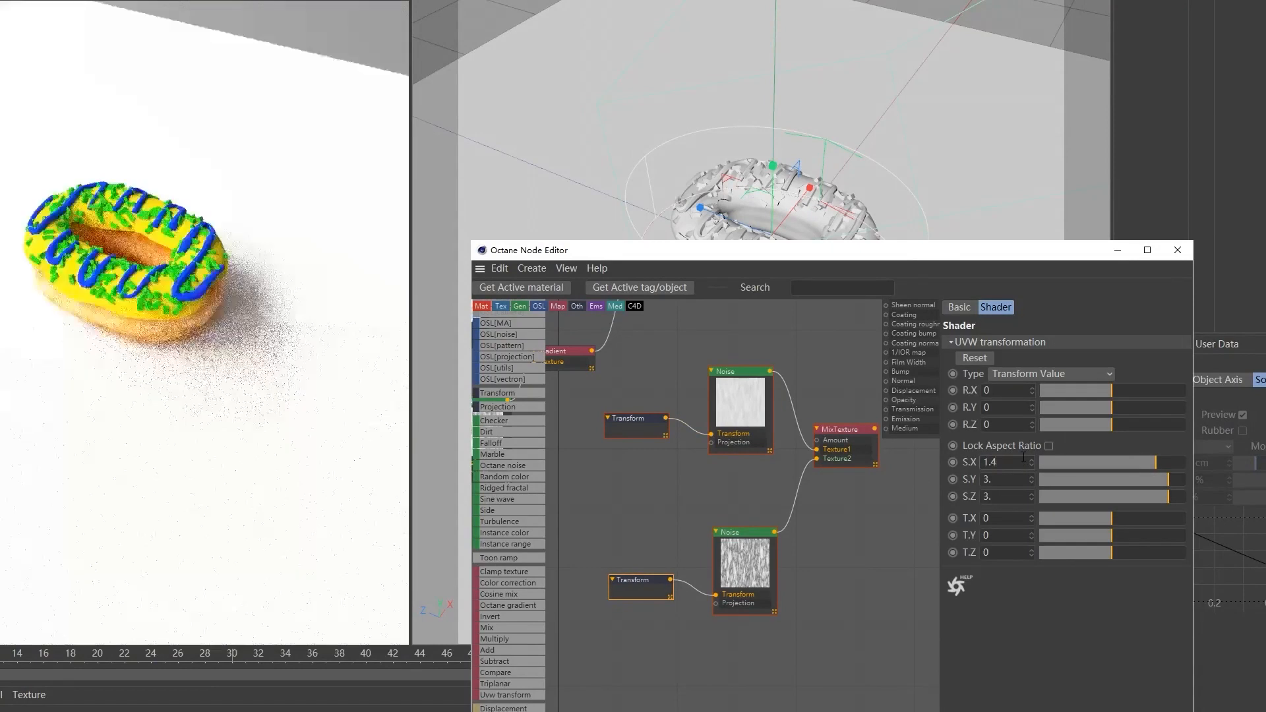
pyautogui.click(1017, 480)
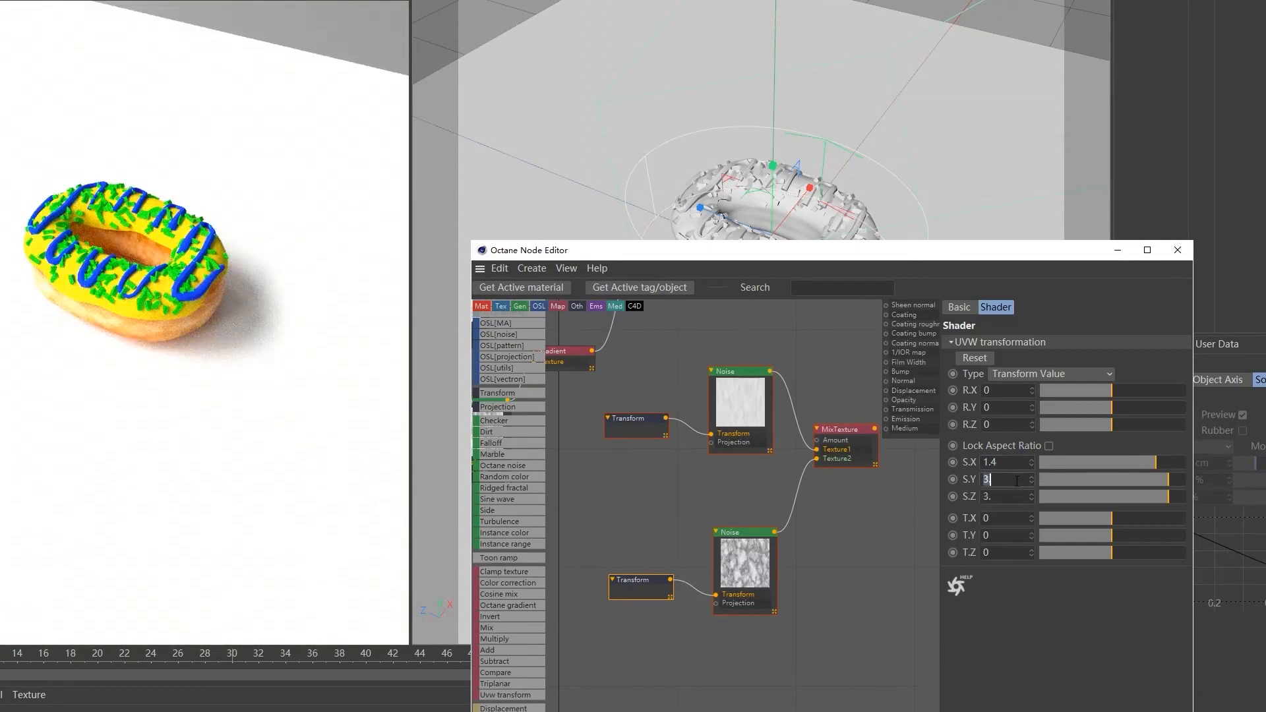
pyautogui.write('6')
pyautogui.press('Return')
pyautogui.click(1010, 496)
pyautogui.write('6')
# Connect the new MixTexture to the Base material's Bump input and check the dough surface on the donut.
pyautogui.click(756, 504)
pyautogui.moveTo(823, 459); pyautogui.dragTo(876, 394)
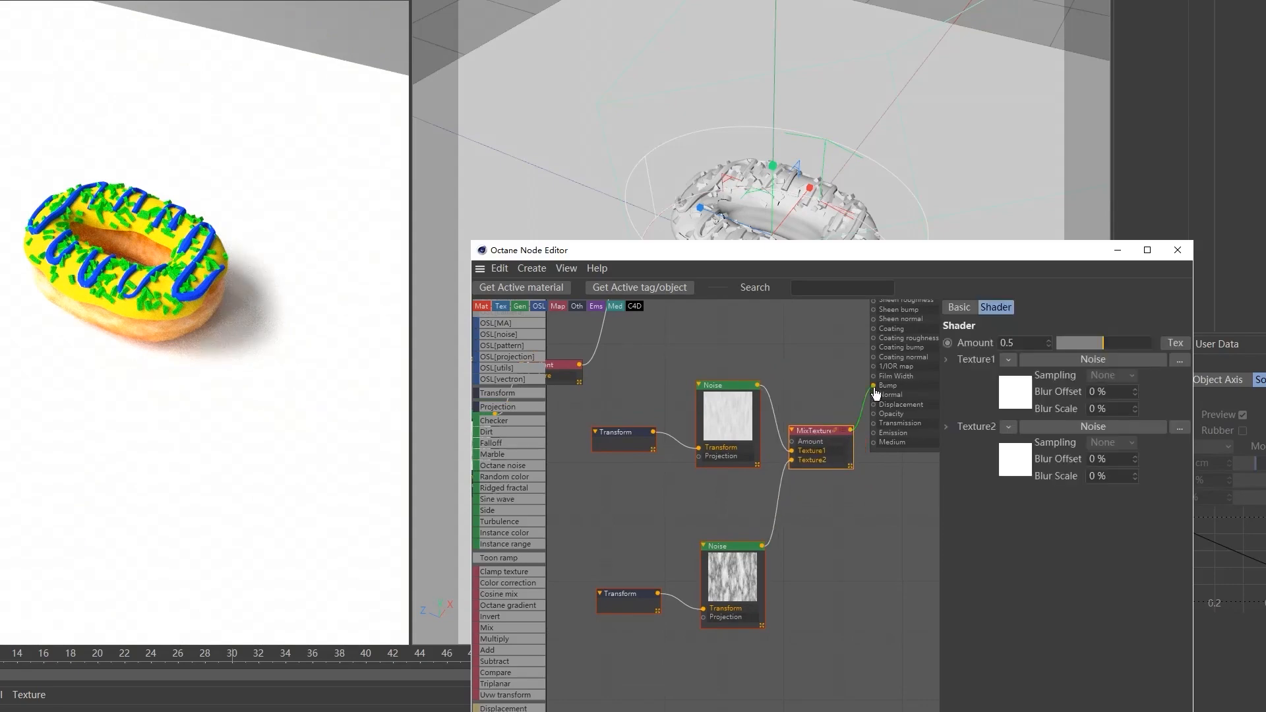
pyautogui.moveTo(800, 252); pyautogui.dragTo(845, 535)
pyautogui.scroll(5, 817, 285)
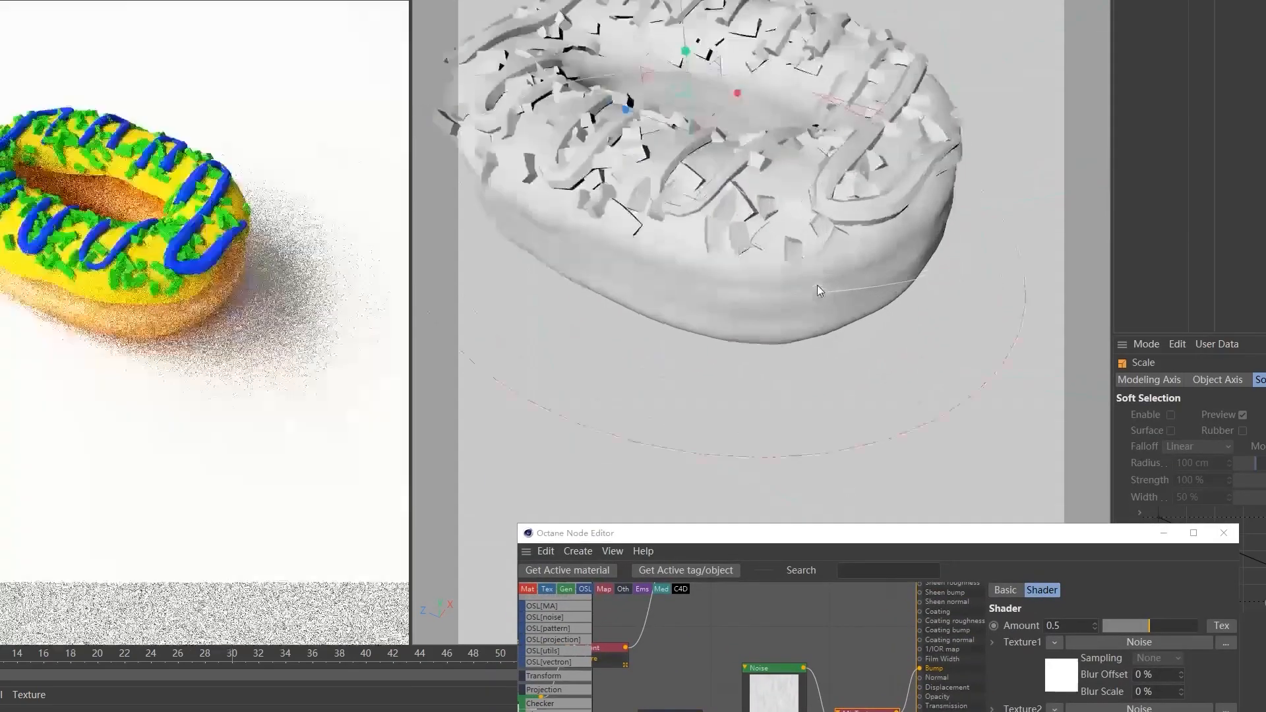
# Check the dough bump up close and raise the node editor window to expose more of the network.
pyautogui.scroll(8, 817, 285)
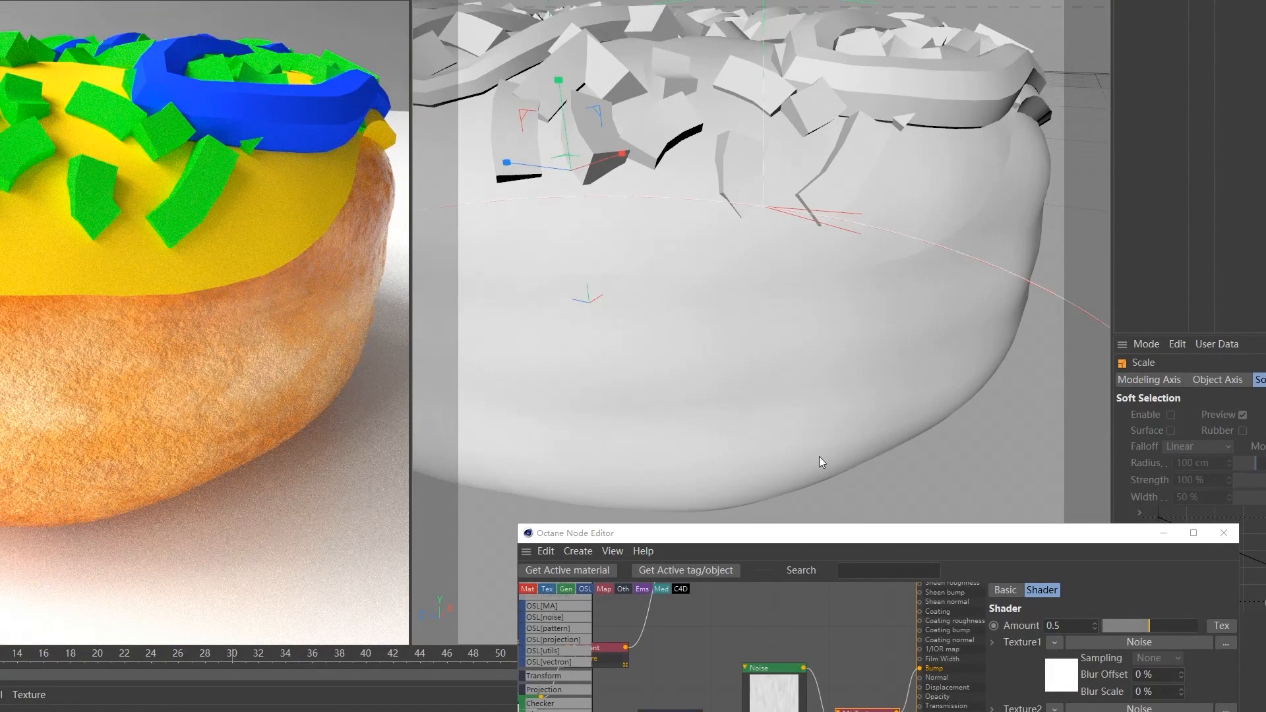
pyautogui.moveTo(783, 542); pyautogui.dragTo(725, 425)
pyautogui.scroll(-8, 770, 283)
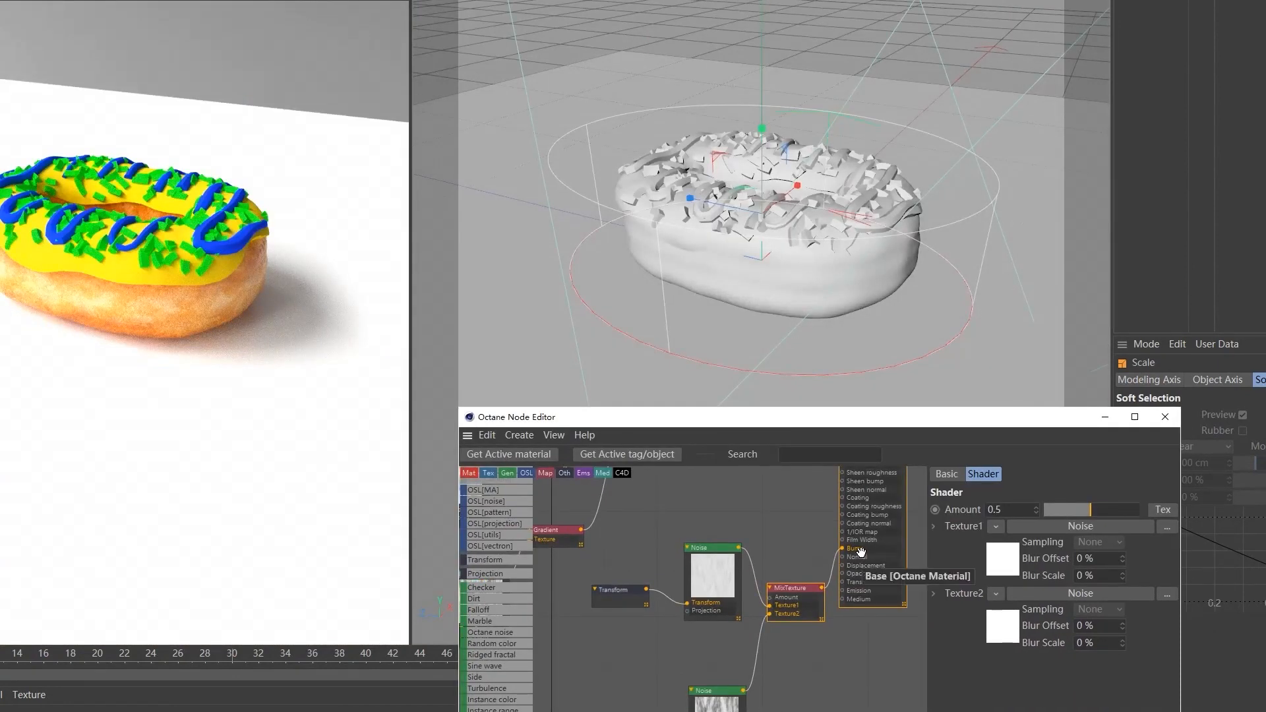
pyautogui.moveTo(664, 555); pyautogui.dragTo(844, 658, button='middle')
pyautogui.scroll(-2, 808, 644)
pyautogui.moveTo(728, 611); pyautogui.dragTo(757, 615, button='middle')
pyautogui.scroll(1, 769, 571)
# Move the bump nodes aside to free space beside the second Gradient branch of the albedo network.
pyautogui.moveTo(587, 579); pyautogui.dragTo(737, 630)
pyautogui.moveTo(573, 654); pyautogui.dragTo(743, 711)
pyautogui.moveTo(751, 625); pyautogui.dragTo(740, 539, button='middle')
pyautogui.moveTo(833, 556); pyautogui.dragTo(747, 564, button='middle')
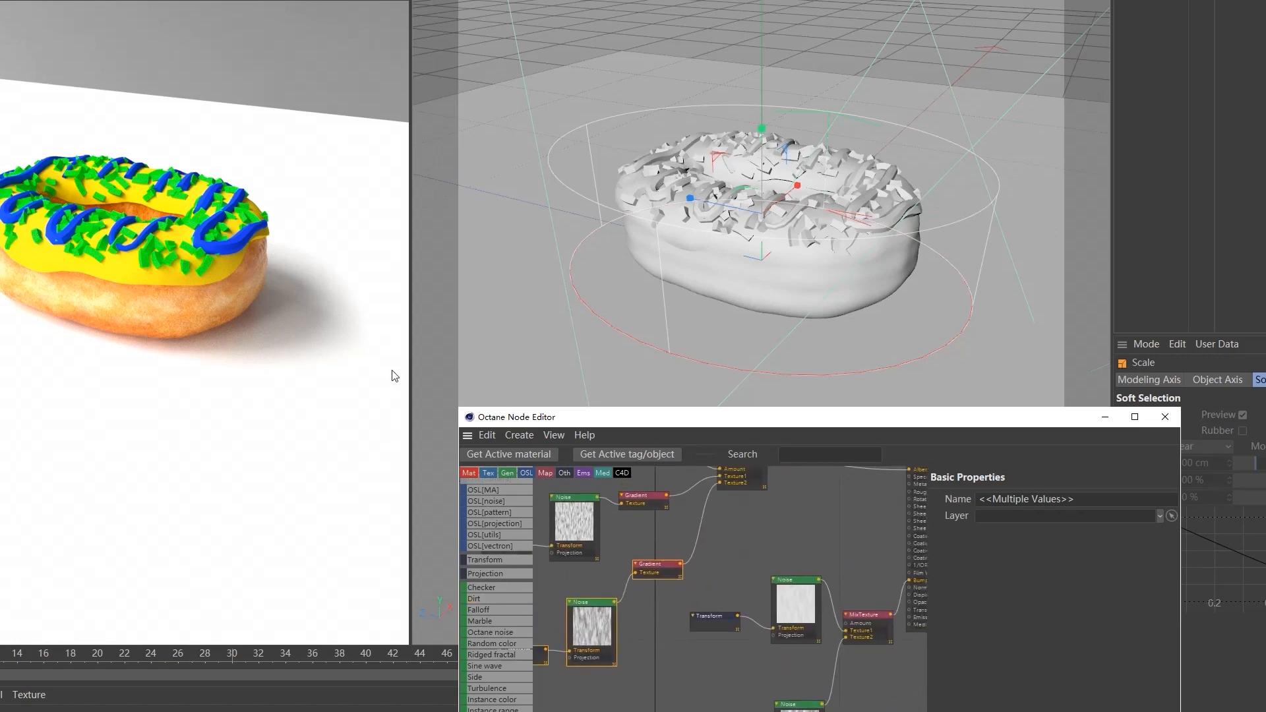
pyautogui.scroll(-3, 760, 543)
pyautogui.moveTo(733, 576); pyautogui.dragTo(877, 690)
pyautogui.moveTo(865, 579); pyautogui.dragTo(941, 630)
pyautogui.click(734, 587)
pyautogui.scroll(2, 726, 591)
pyautogui.moveTo(727, 592); pyautogui.dragTo(716, 569, button='middle')
# Add a MixTexture node next to the second Gradient branch of the albedo network.
pyautogui.rightClick(743, 557)
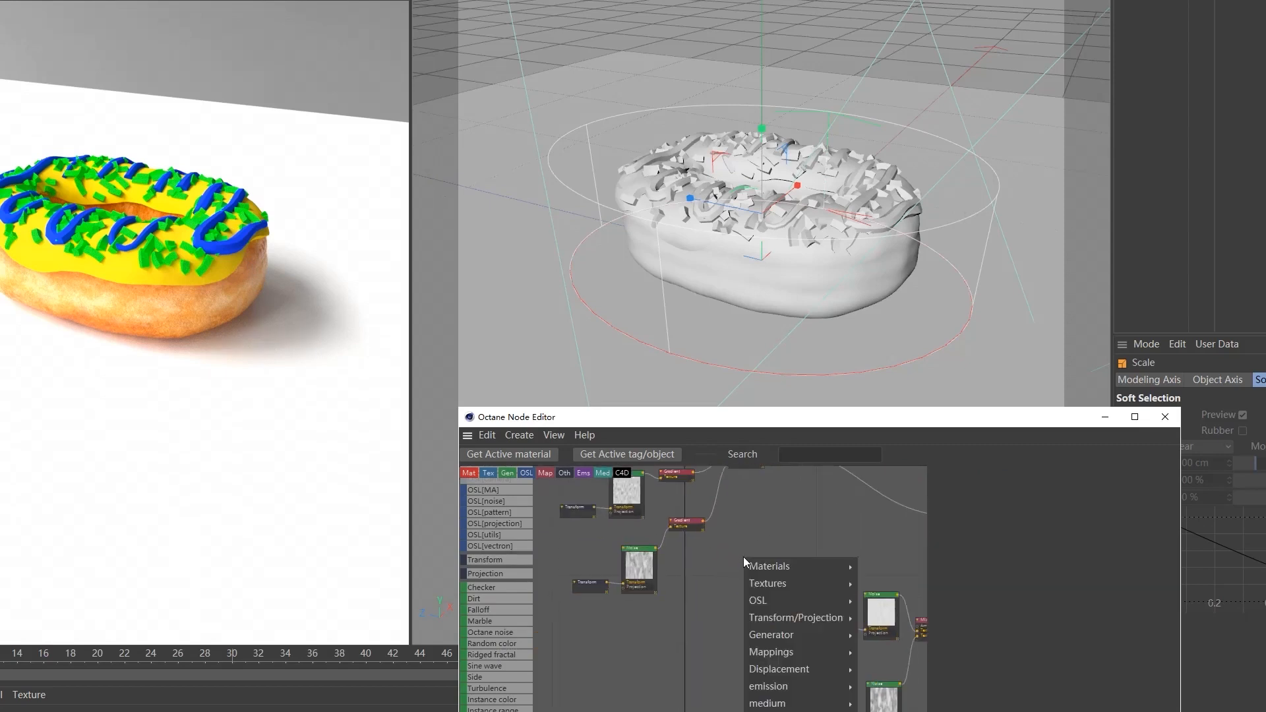
pyautogui.moveTo(768, 652)
pyautogui.click(883, 698)
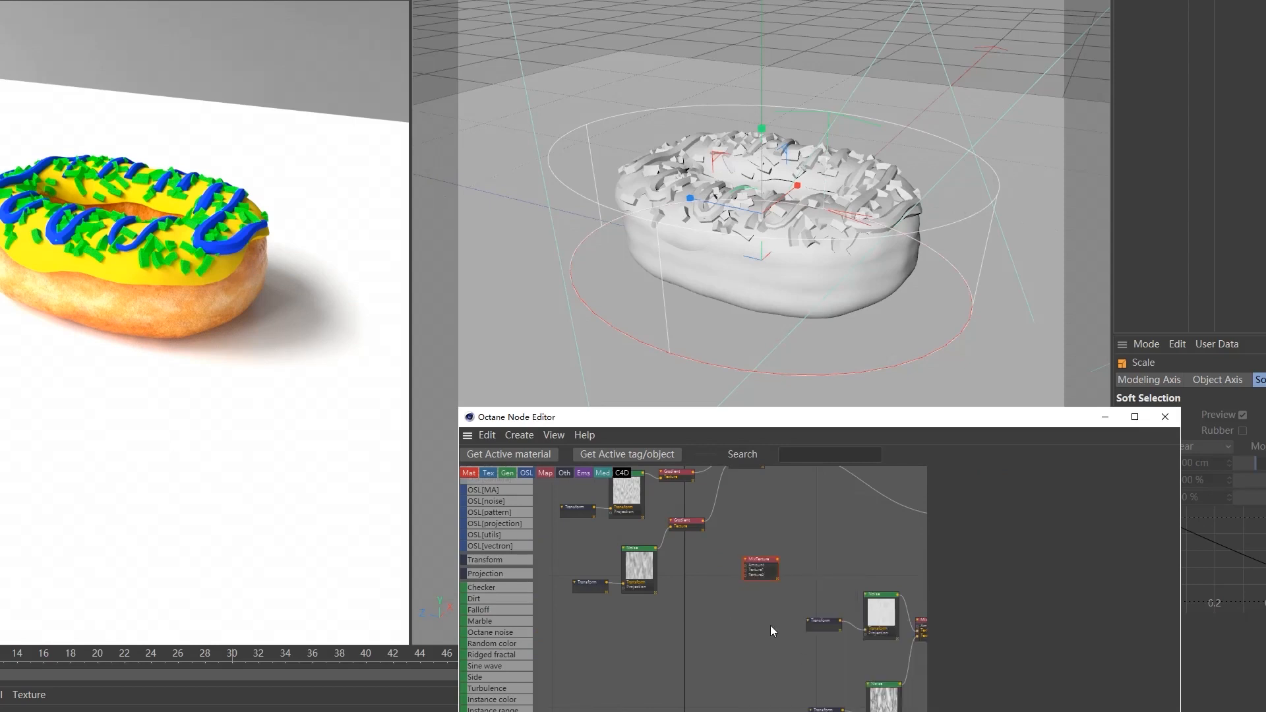
pyautogui.moveTo(750, 571); pyautogui.dragTo(744, 544)
pyautogui.scroll(2, 737, 517)
pyautogui.moveTo(734, 508); pyautogui.dragTo(738, 581, button='middle')
# Duplicate the second Gradient with its Noise and Transform, and feed both Gradients into the new MixTexture's Texture1 and Texture2.
pyautogui.moveTo(732, 551); pyautogui.dragTo(741, 663)
pyautogui.moveTo(756, 605); pyautogui.dragTo(826, 524, button='middle')
pyautogui.moveTo(864, 539); pyautogui.dragTo(575, 663)
pyautogui.moveTo(584, 564); pyautogui.dragTo(750, 659)
pyautogui.keyDown('ctrl'); pyautogui.moveTo(731, 553); pyautogui.dragTo(811, 591); pyautogui.keyUp('ctrl')
pyautogui.moveTo(835, 689); pyautogui.dragTo(860, 611, button='middle')
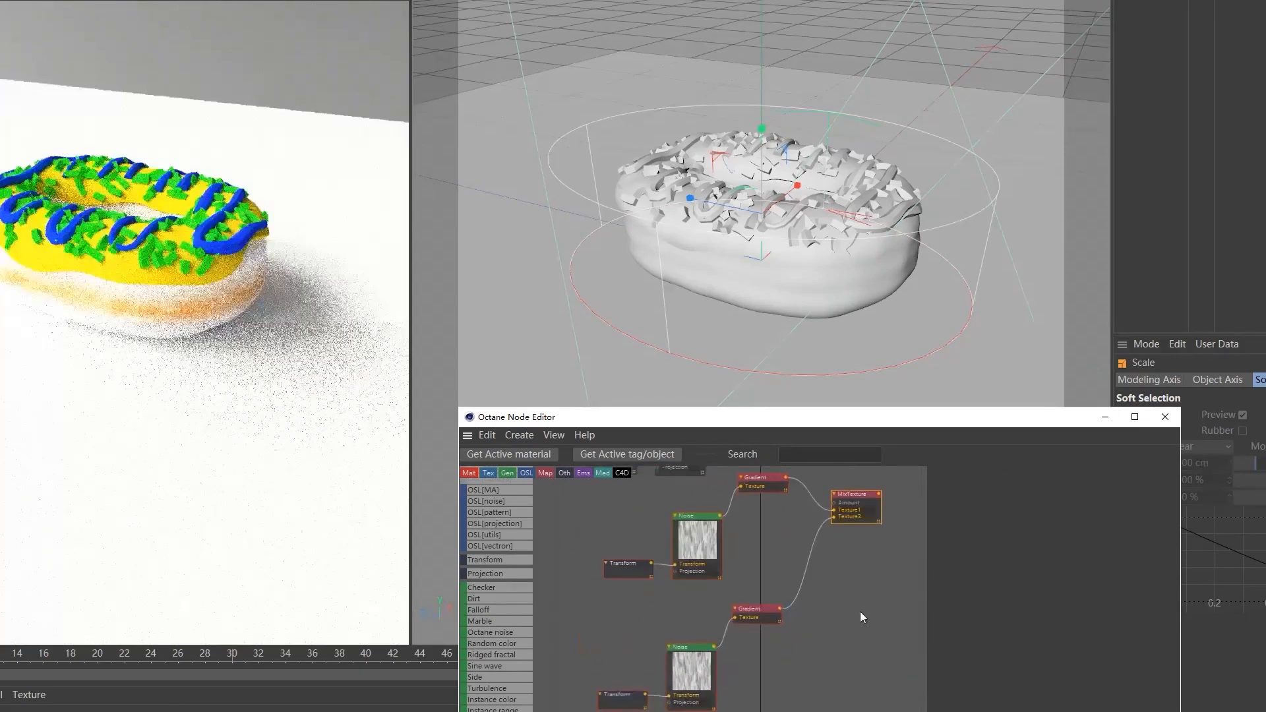
# Set the duplicated Perlin Noise to 5 octaves and omega 0.56.
pyautogui.click(683, 669)
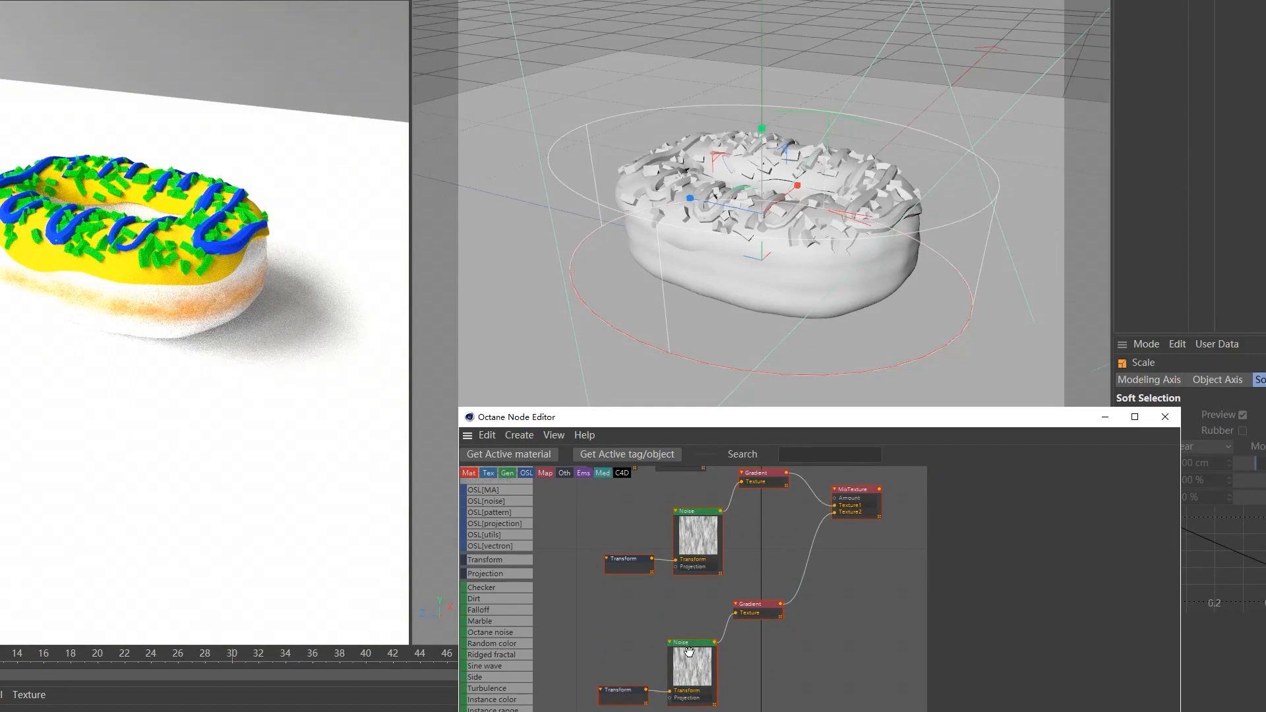
pyautogui.click(702, 667)
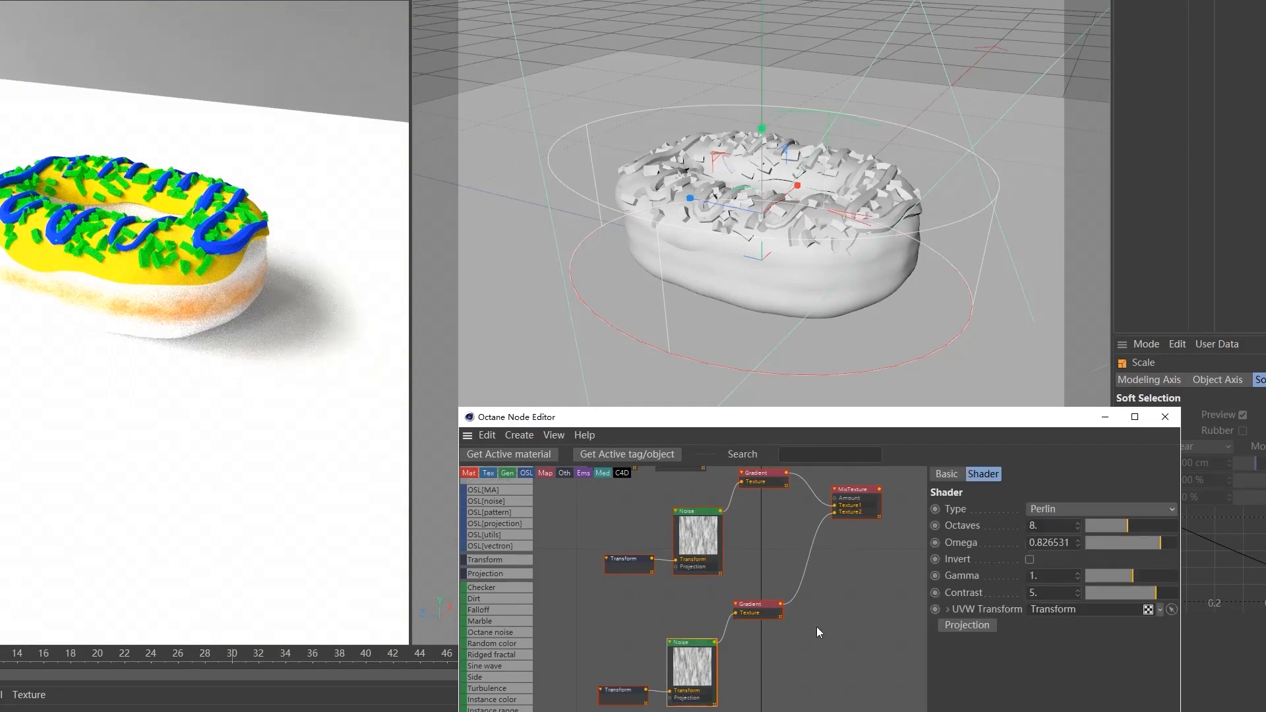
pyautogui.doubleClick(1049, 531)
pyautogui.press('Return')
pyautogui.doubleClick(1050, 542)
pyautogui.write('0.56')
pyautogui.press('Return')
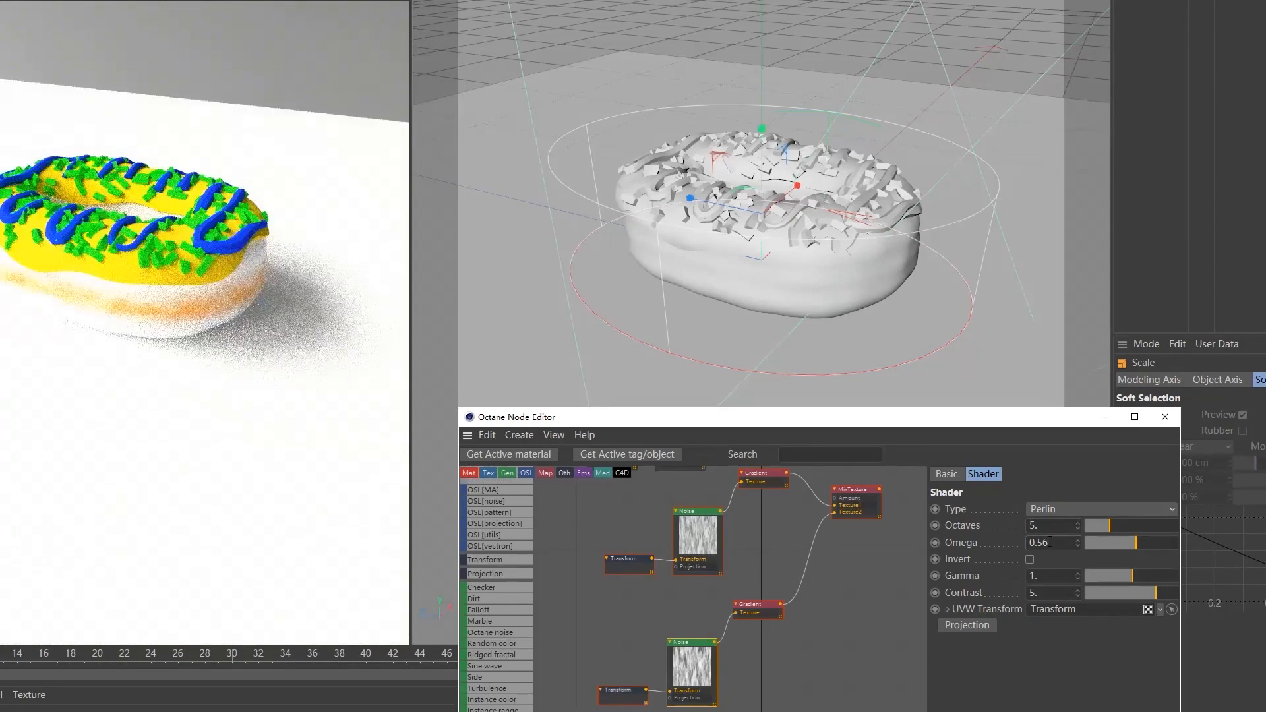
# Set the scale of the Transform feeding the duplicated Noise to X 1.58, Y 8 and Z 8.
pyautogui.click(614, 684)
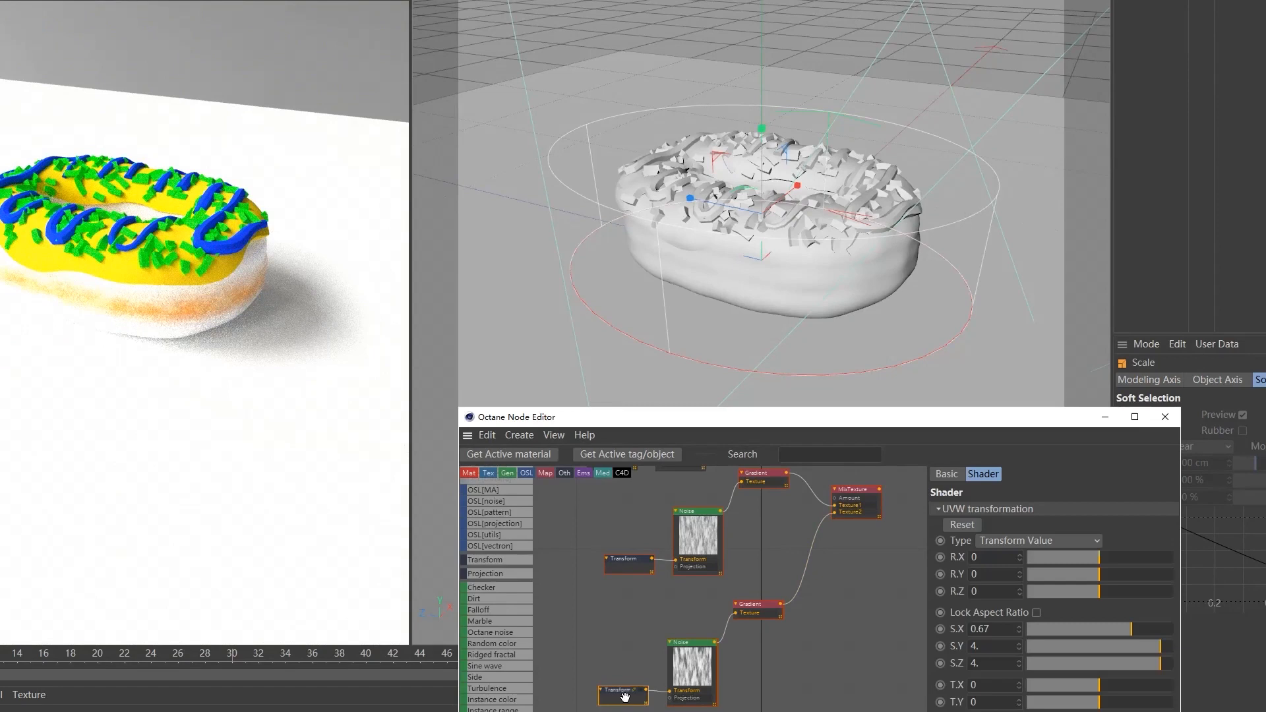
pyautogui.click(994, 624)
pyautogui.write('1.58')
pyautogui.doubleClick(988, 647)
pyautogui.write('8')
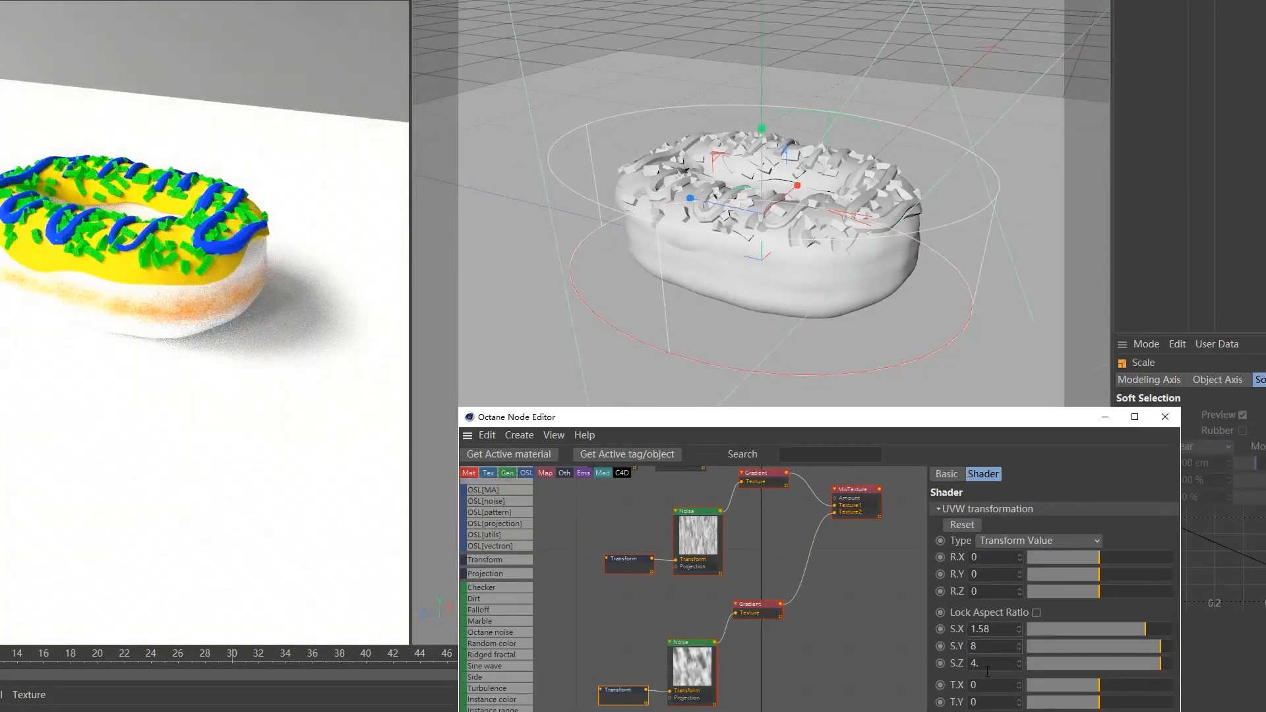
pyautogui.doubleClick(989, 663)
pyautogui.write('8')
pyautogui.press('Return')
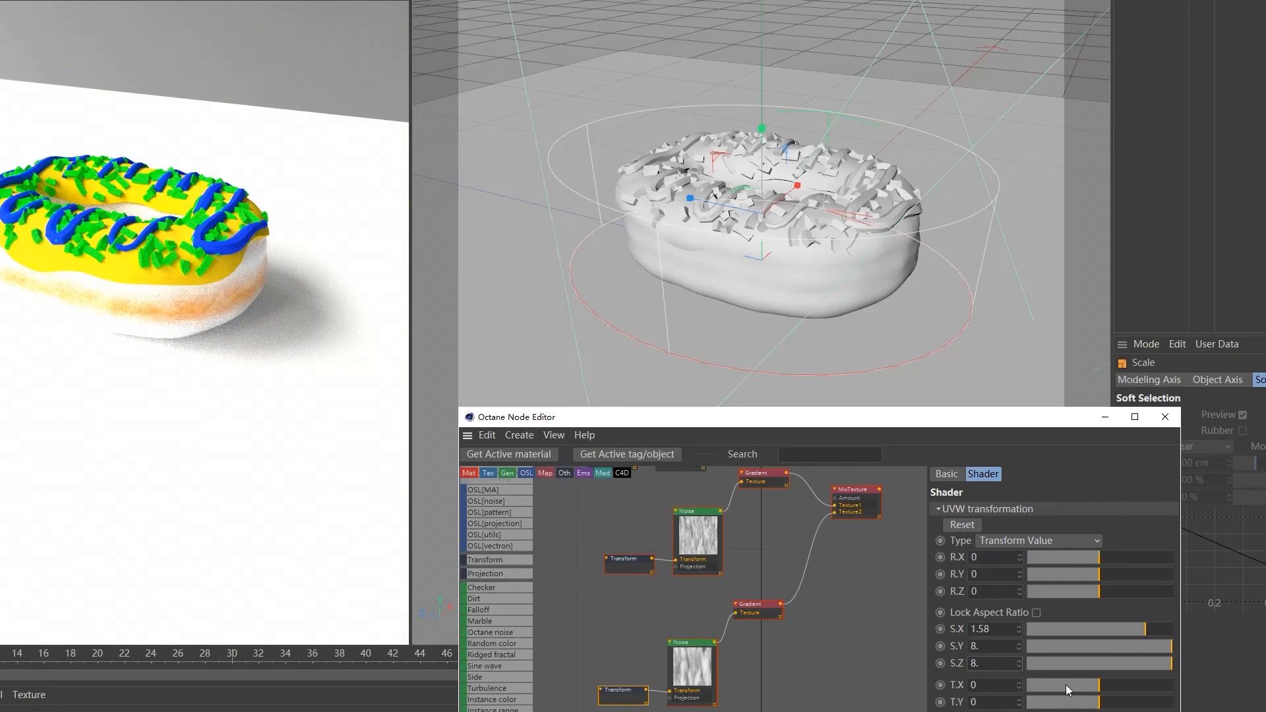
# Offset the duplicated Transform along X by 0.57.
pyautogui.moveTo(1065, 685); pyautogui.dragTo(1113, 684)
pyautogui.doubleClick(980, 685)
pyautogui.write('0.57')
pyautogui.press('Return')
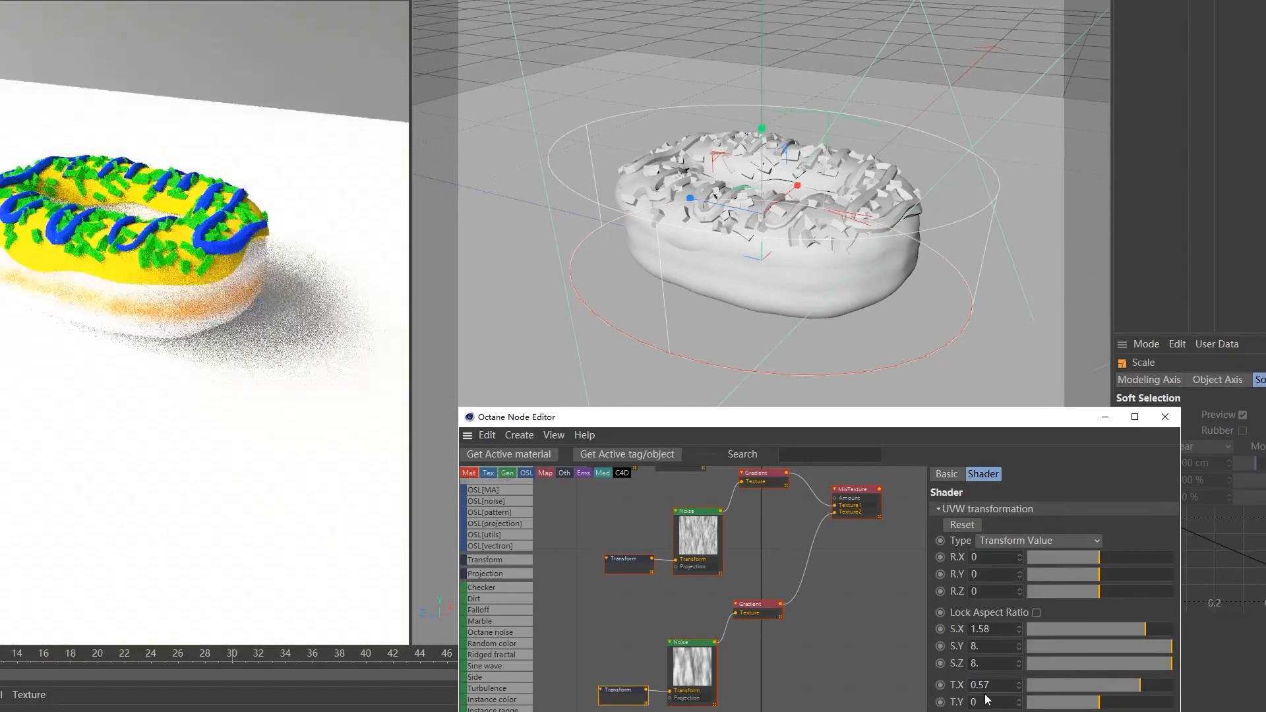
# Darken the middle knot of the duplicated Gradient to orange-brown and lighten its first knot.
pyautogui.click(760, 579)
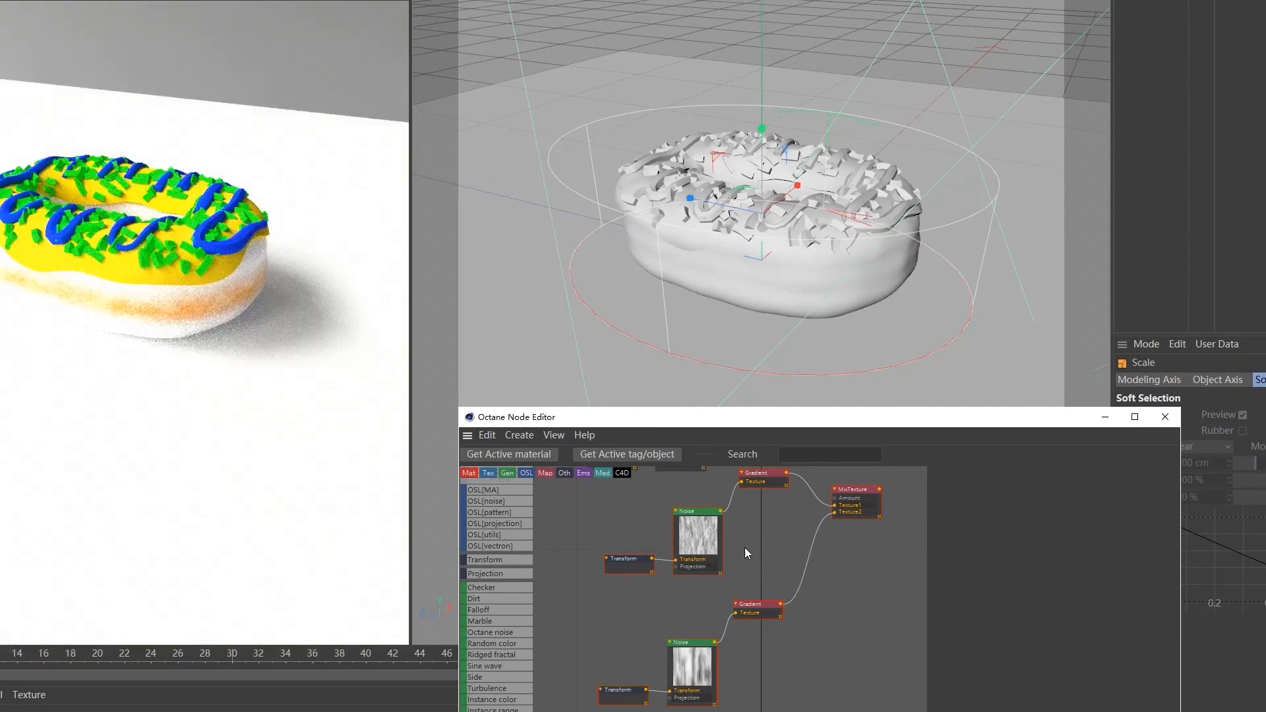
pyautogui.click(754, 605)
pyautogui.moveTo(764, 604); pyautogui.dragTo(746, 609, button='middle')
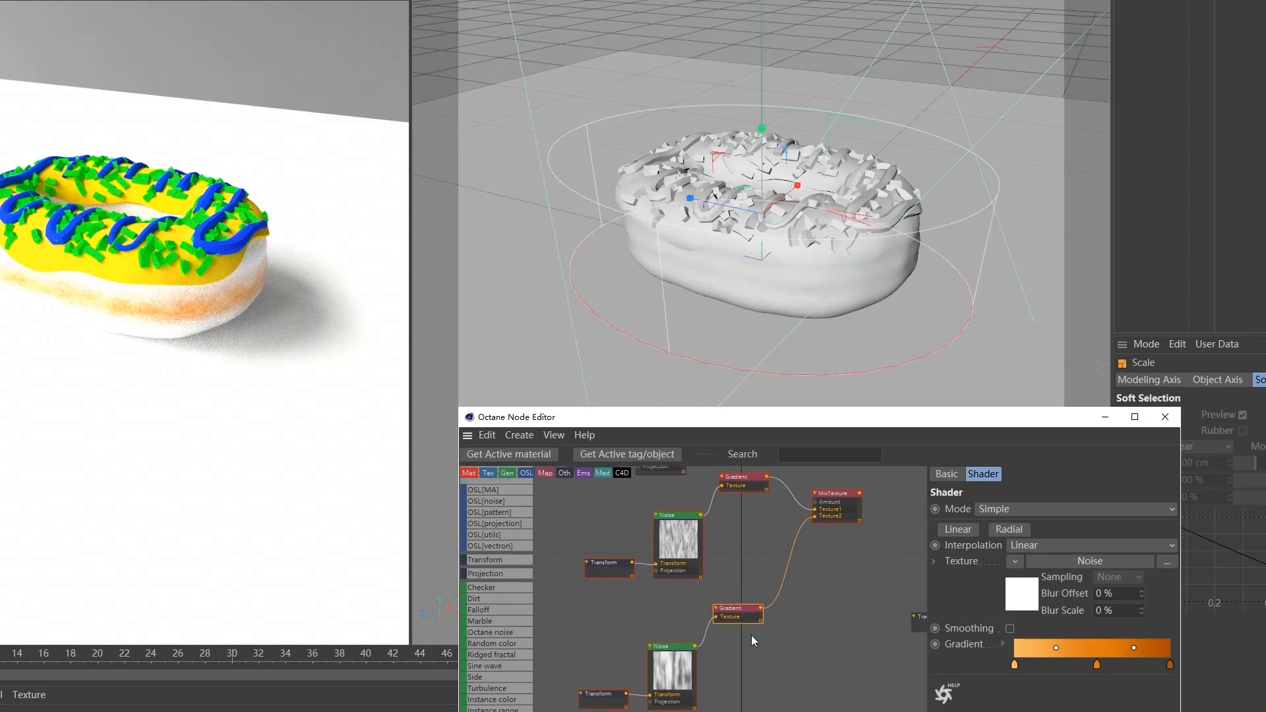
pyautogui.doubleClick(1097, 666)
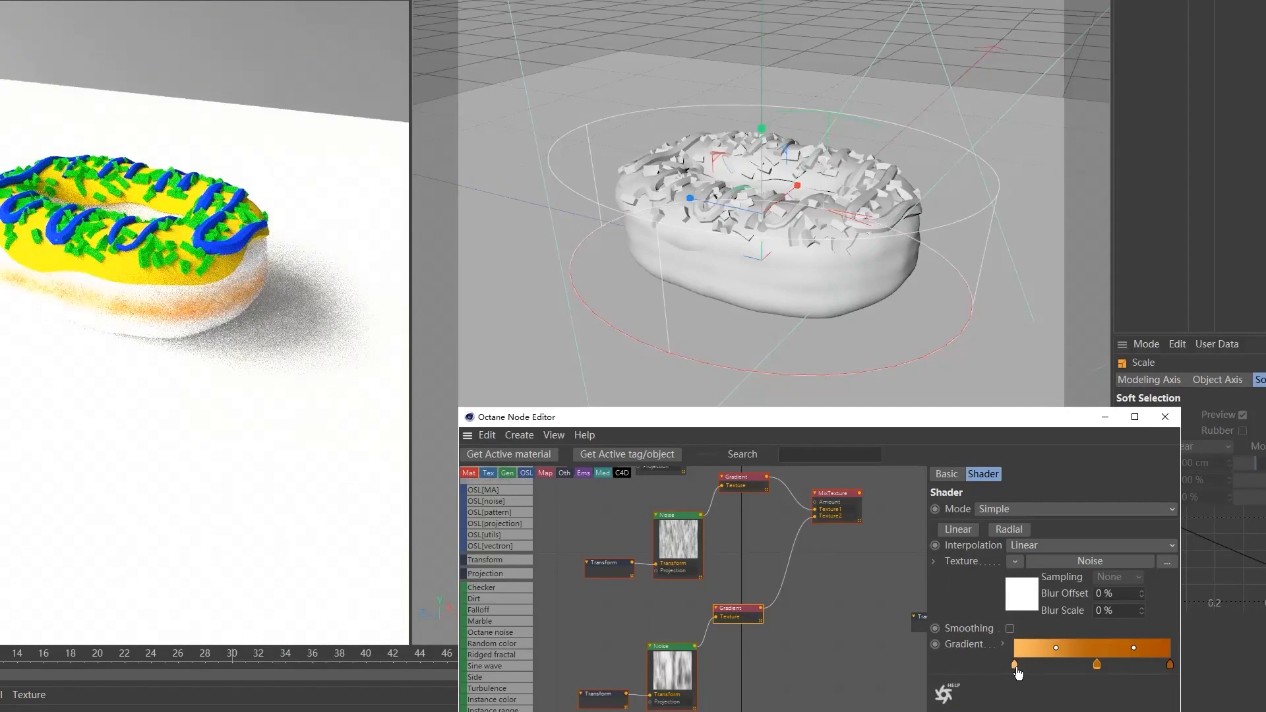
pyautogui.doubleClick(1015, 667)
pyautogui.moveTo(1057, 697); pyautogui.dragTo(1048, 698)
pyautogui.click(1151, 585)
# Connect the new MixTexture to the albedo MixTexture's Texture2 and set the Gradient's middle knot to about H 31°, S 93%, V 71%.
pyautogui.moveTo(813, 551); pyautogui.dragTo(793, 588, button='middle')
pyautogui.moveTo(795, 595); pyautogui.dragTo(743, 490)
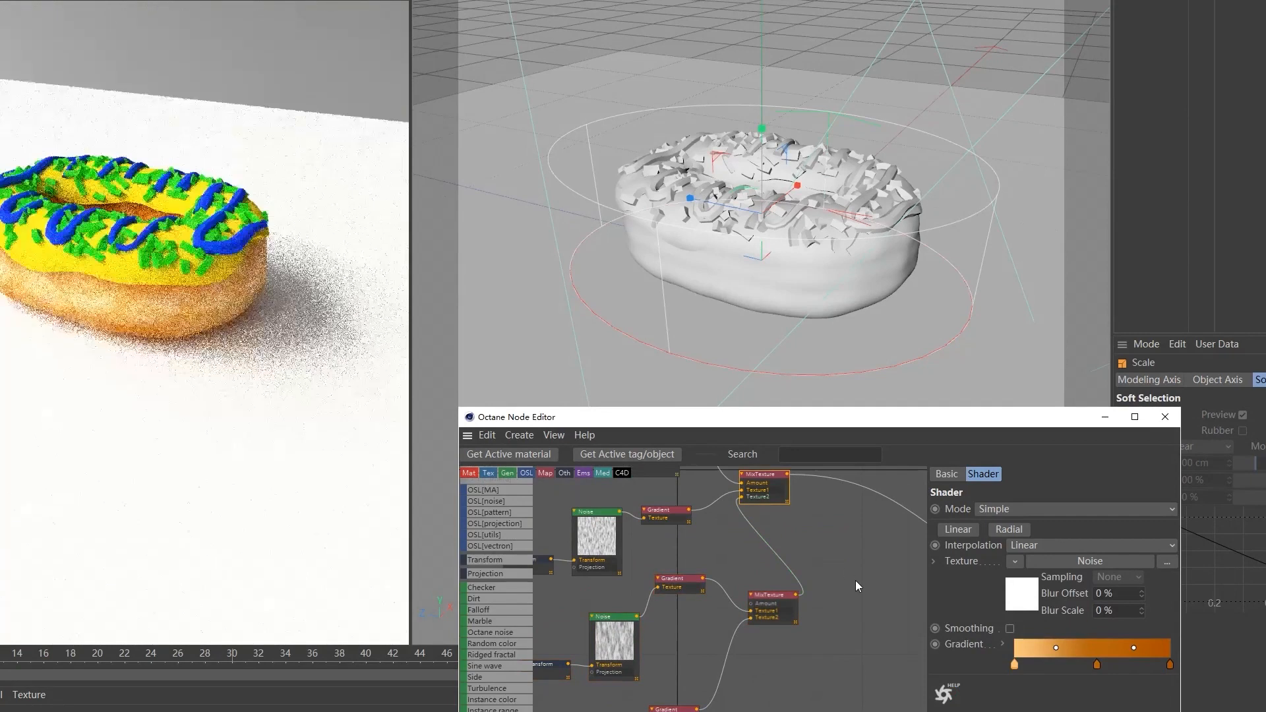
pyautogui.click(1085, 664)
pyautogui.doubleClick(1097, 664)
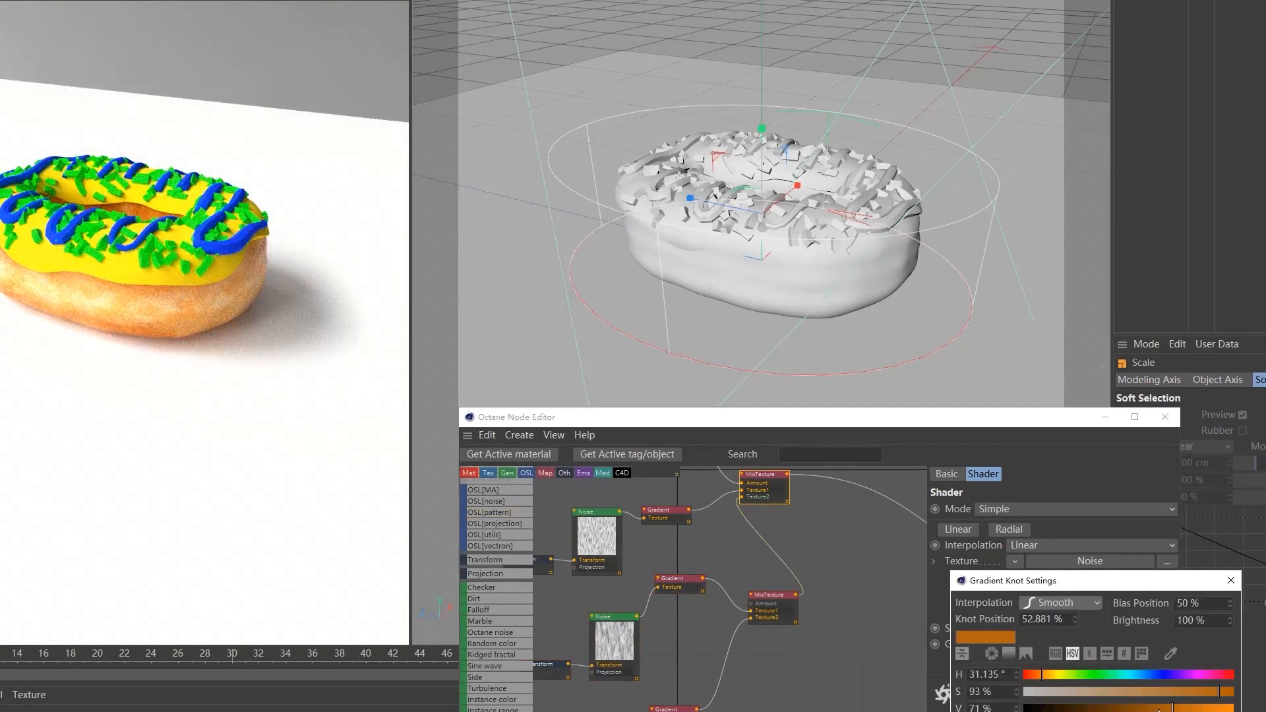
pyautogui.press('Return')
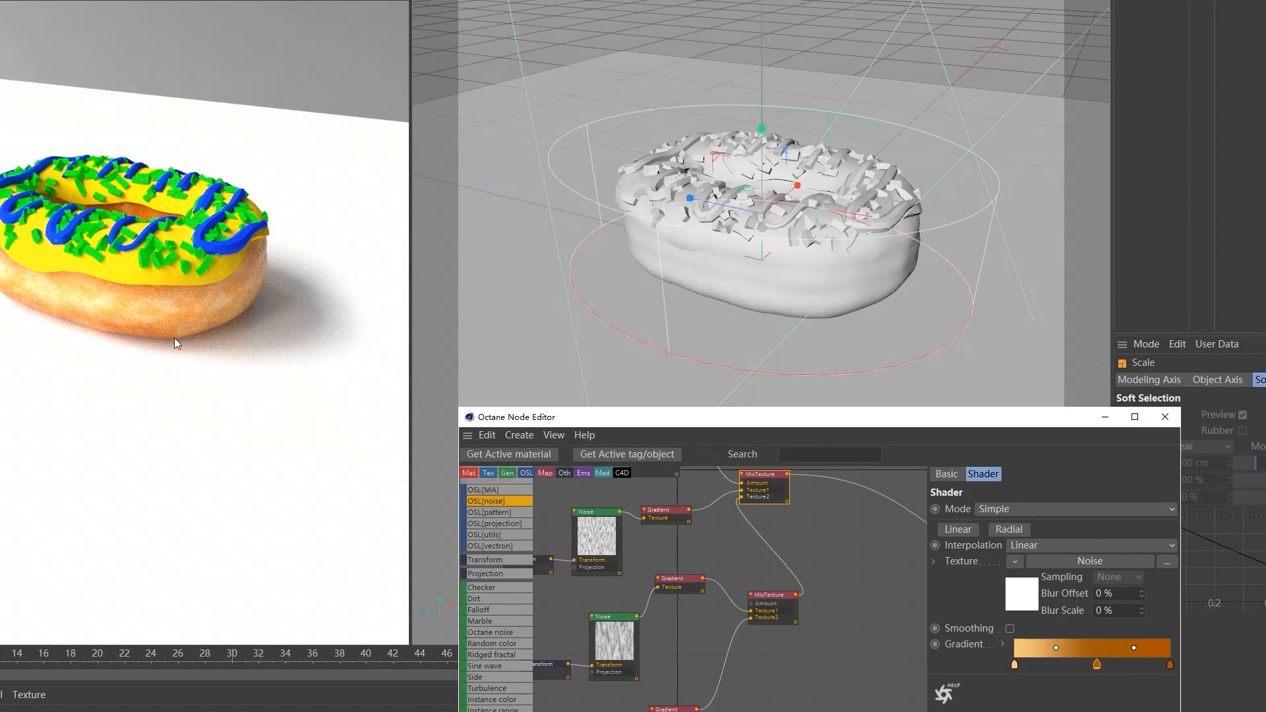
# Examine the dough from other angles and review the Base material's available material types.
pyautogui.scroll(-3, 720, 607)
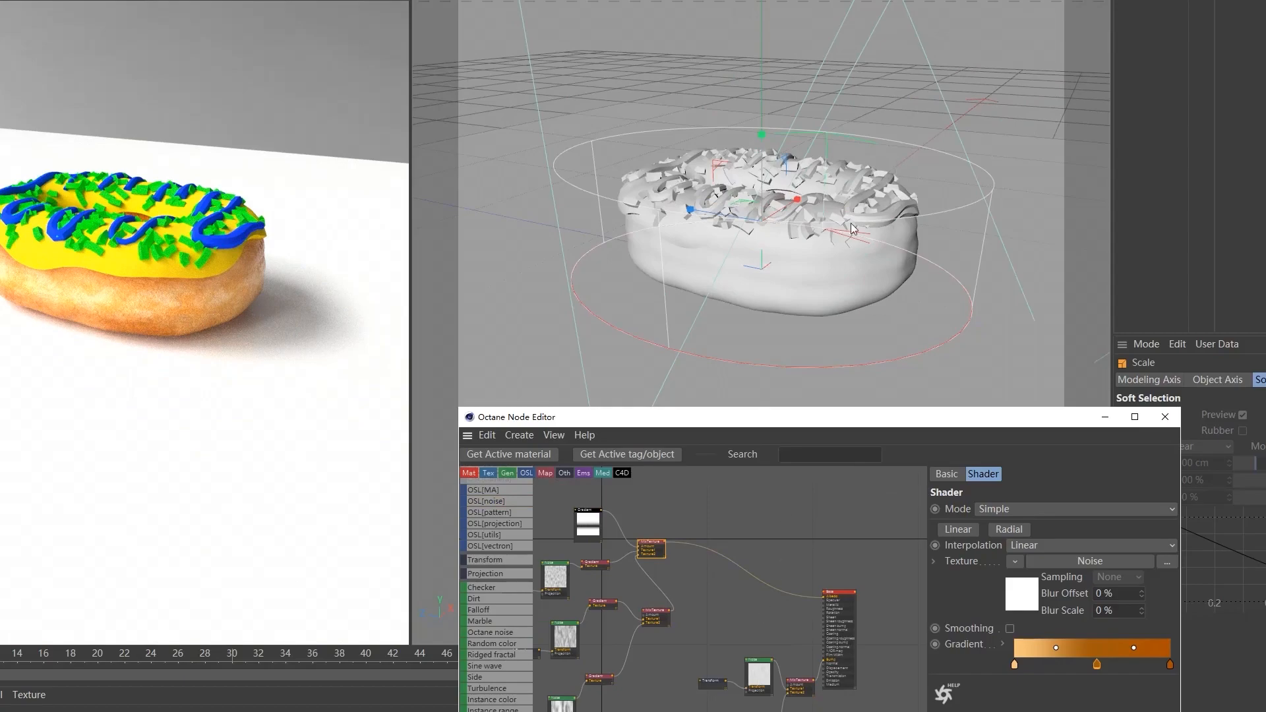
pyautogui.keyDown('alt'); pyautogui.moveTo(806, 255); pyautogui.dragTo(816, 280); pyautogui.keyUp('alt')
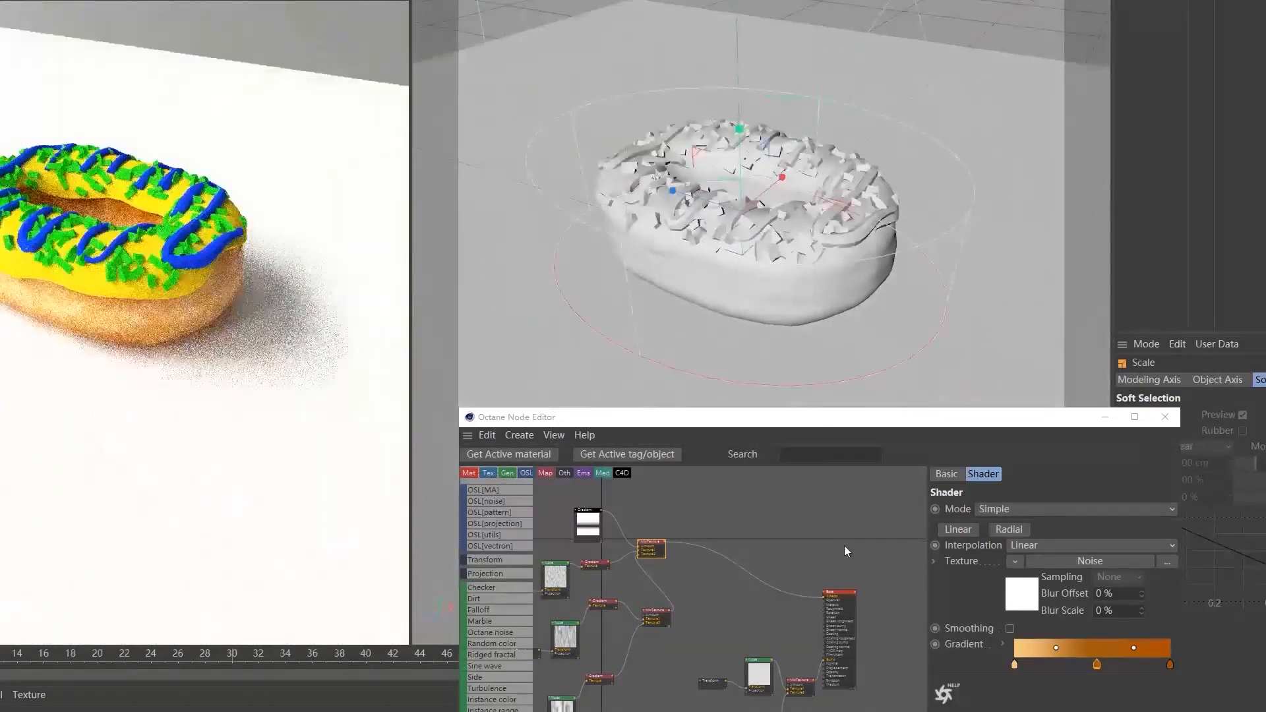
pyautogui.scroll(2, 808, 514)
pyautogui.click(824, 594)
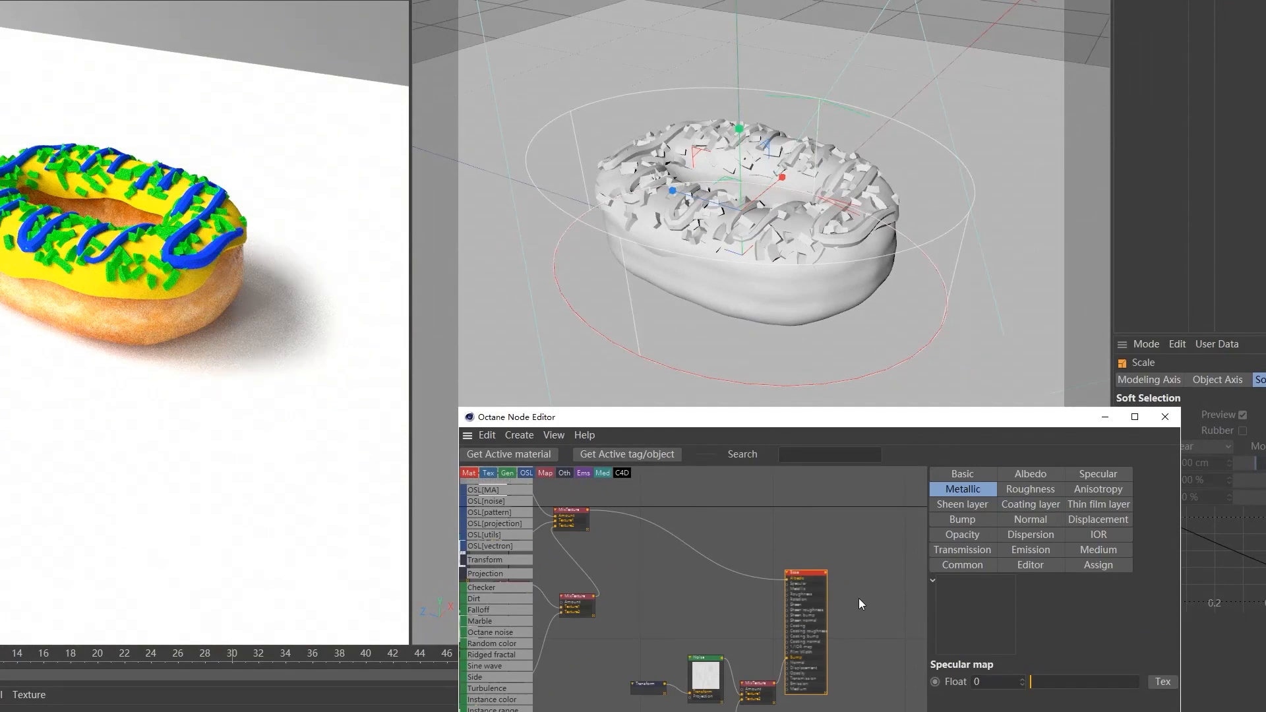
pyautogui.click(975, 477)
pyautogui.click(1032, 700)
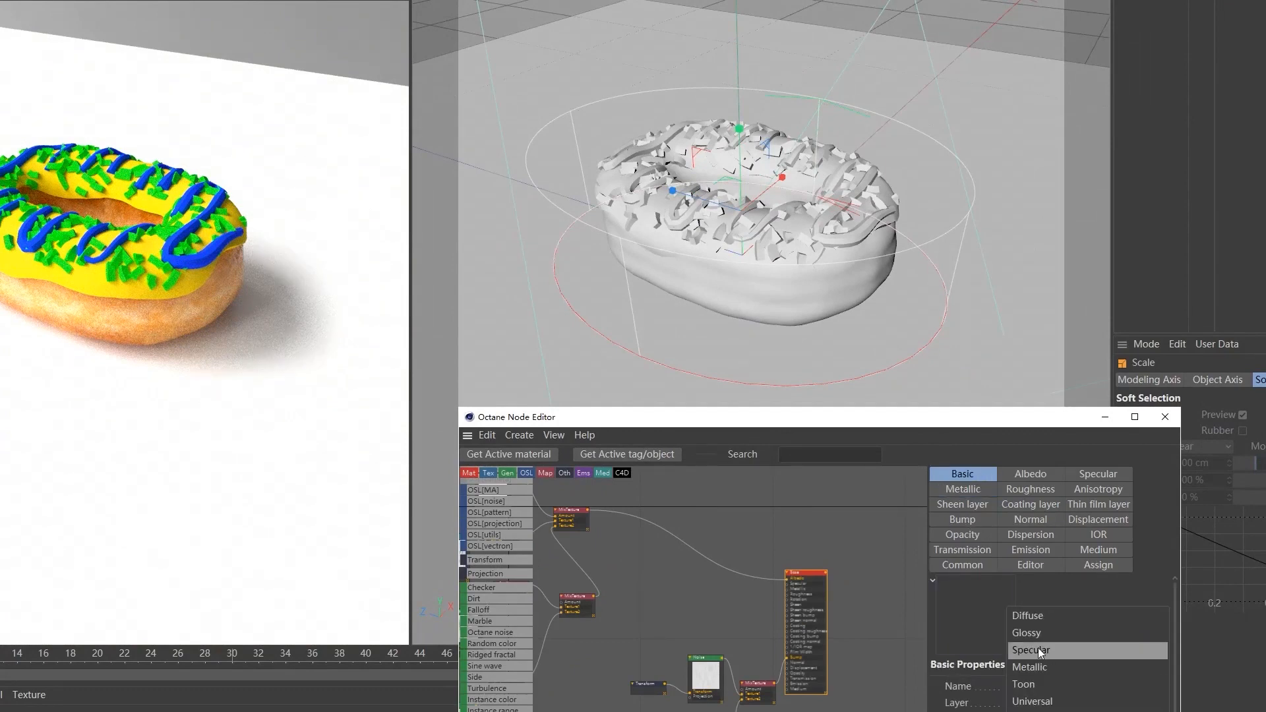
pyautogui.click(758, 644)
pyautogui.click(838, 611)
pyautogui.click(822, 598)
pyautogui.moveTo(830, 596); pyautogui.dragTo(843, 548, button='middle')
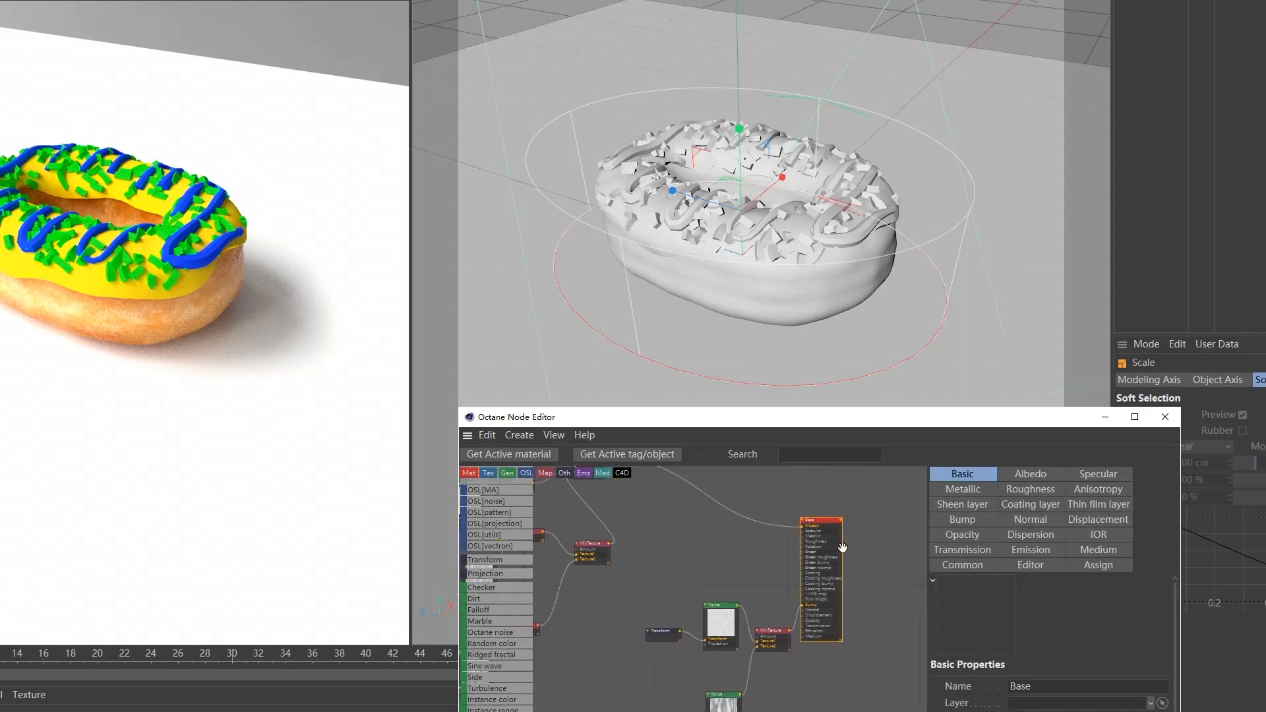
# Add a Scattering medium to the Base material and connect the albedo MixTexture to its Scattering input.
pyautogui.click(1102, 551)
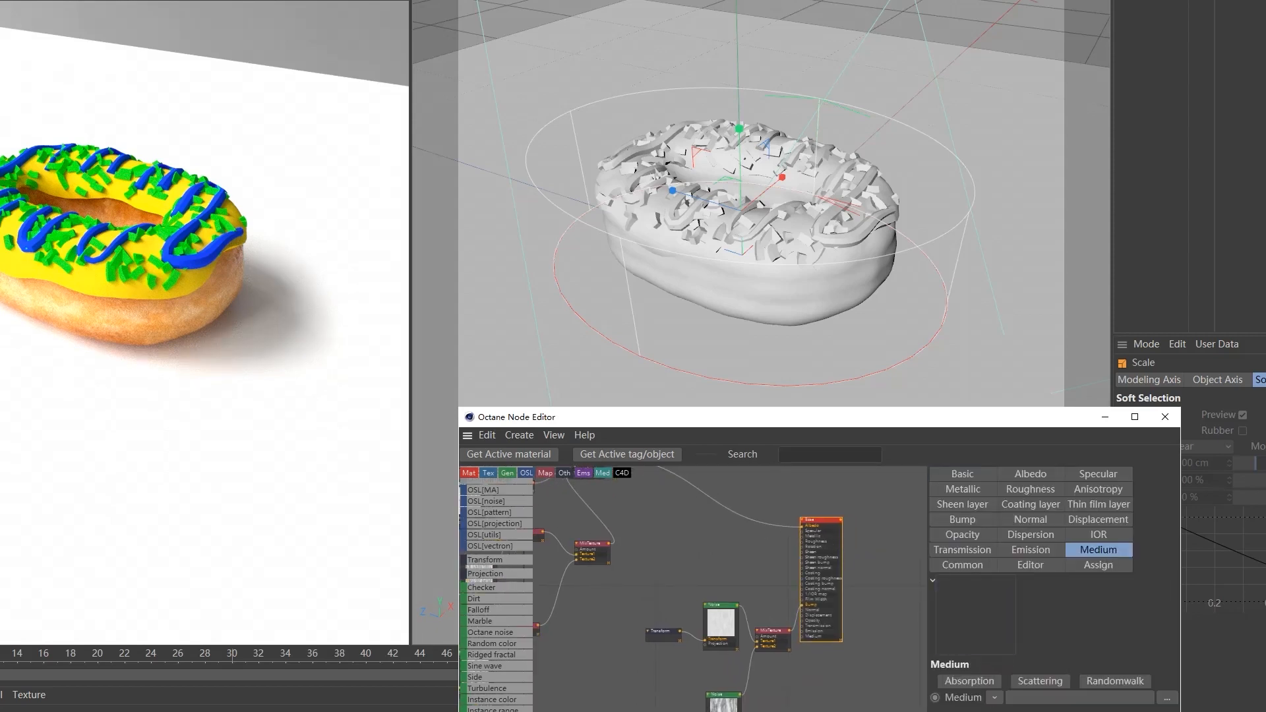
pyautogui.click(1038, 681)
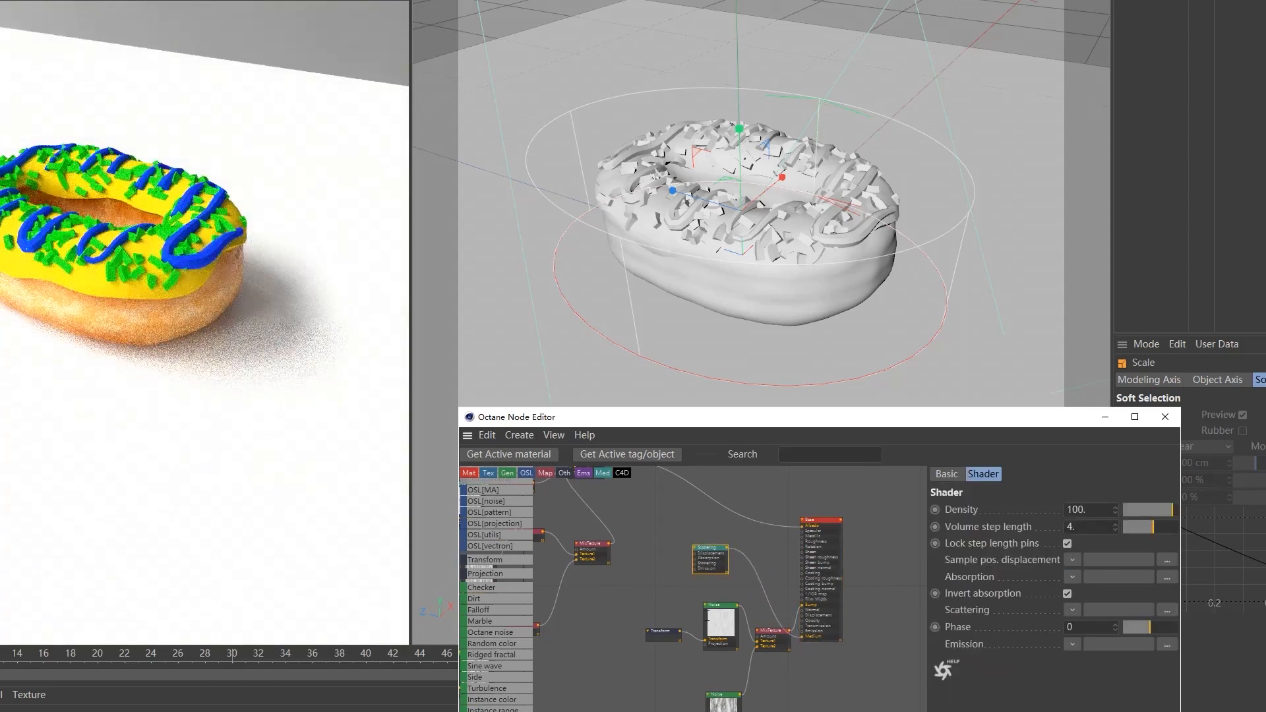
pyautogui.moveTo(645, 557); pyautogui.dragTo(661, 569, button='middle')
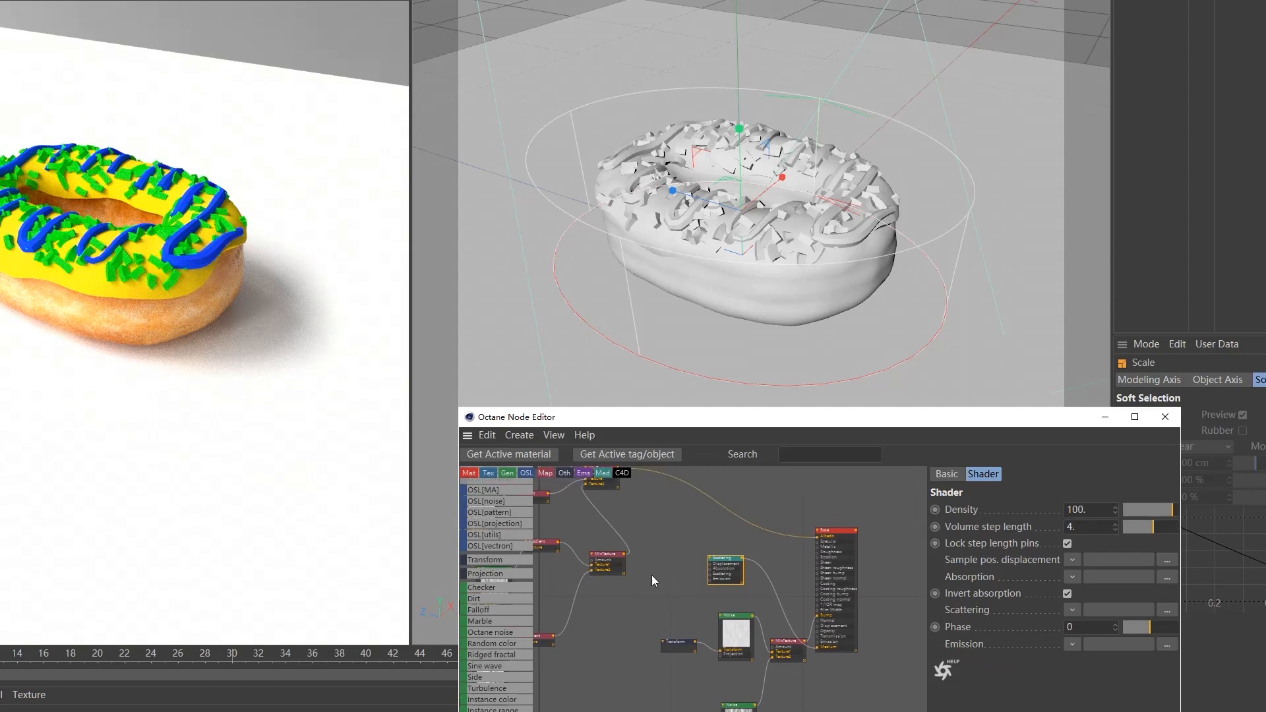
pyautogui.moveTo(690, 570); pyautogui.dragTo(749, 598, button='middle')
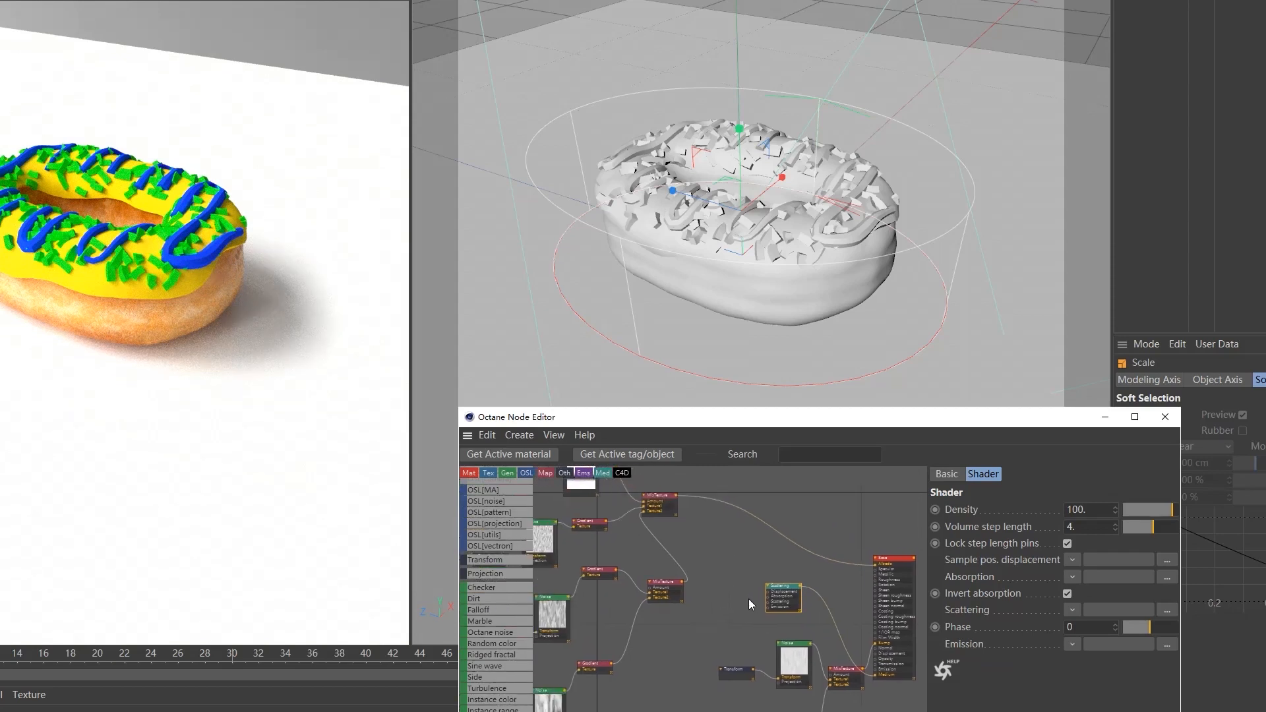
pyautogui.click(680, 502)
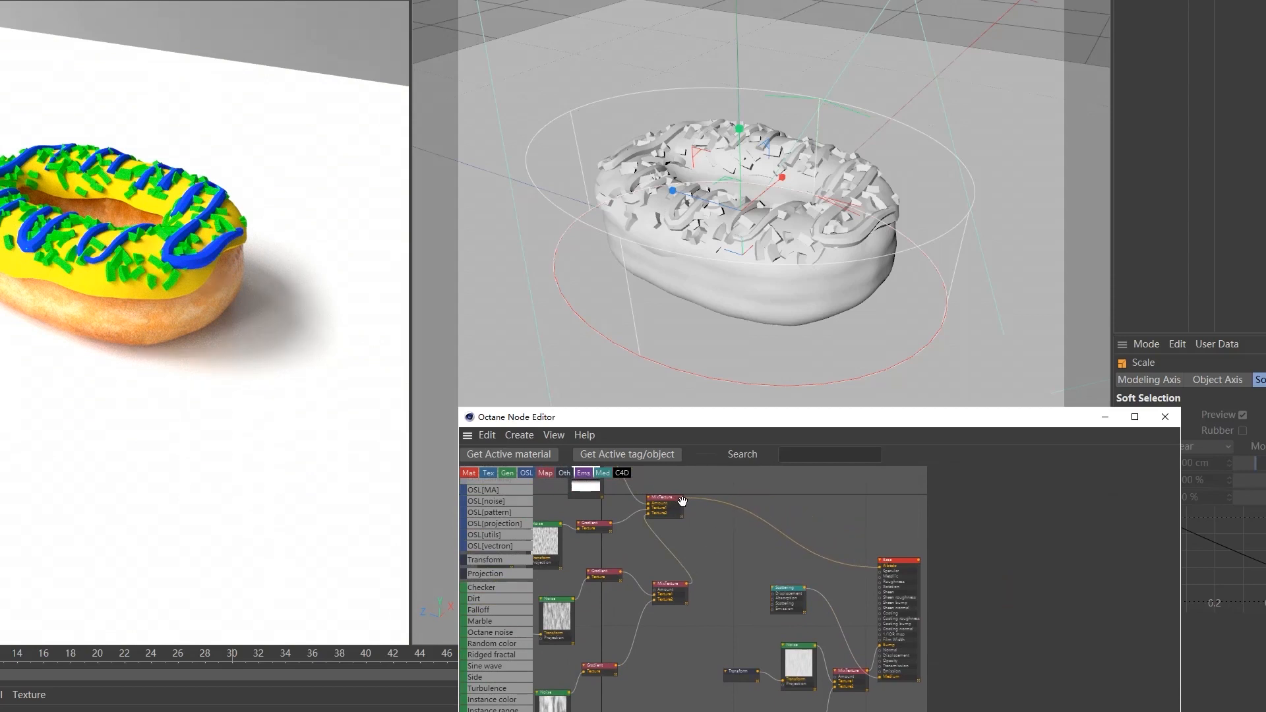
pyautogui.scroll(2, 779, 567)
pyautogui.moveTo(656, 483); pyautogui.dragTo(801, 608)
# Add an Rgb spectrum texture node near the Scattering medium.
pyautogui.rightClick(706, 601)
pyautogui.moveTo(720, 625)
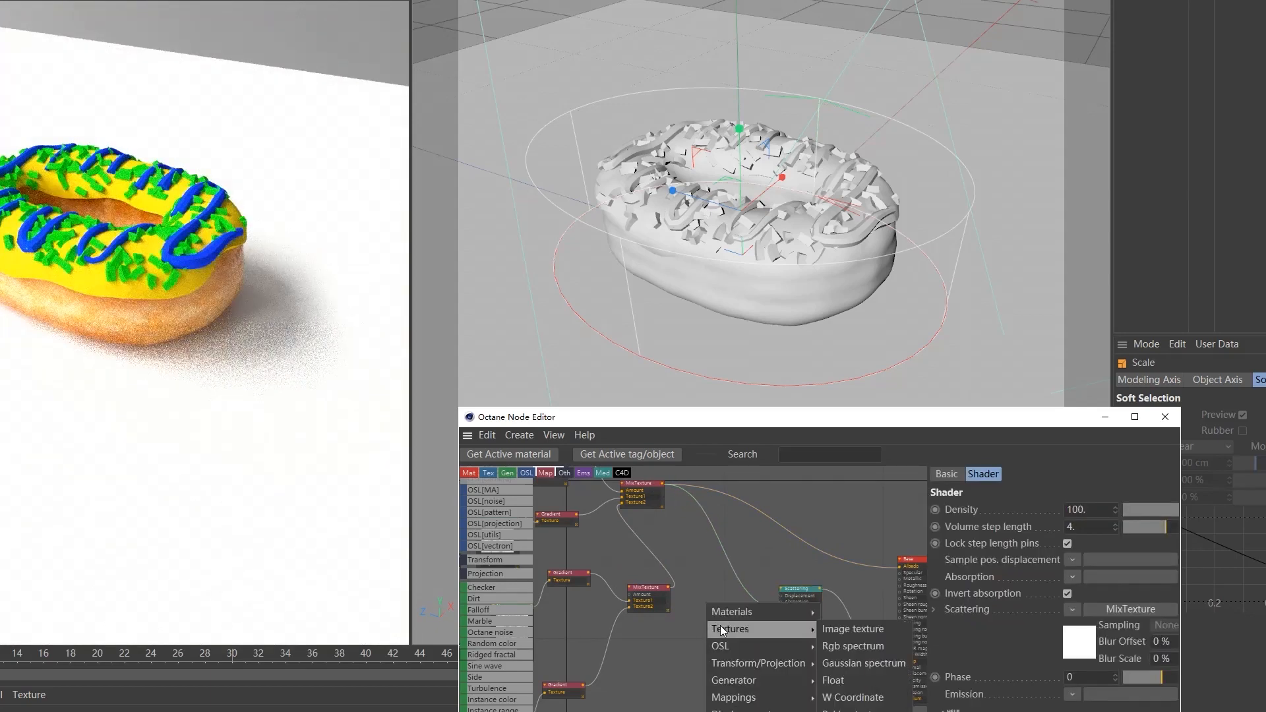
pyautogui.click(849, 646)
pyautogui.moveTo(725, 605); pyautogui.dragTo(749, 535)
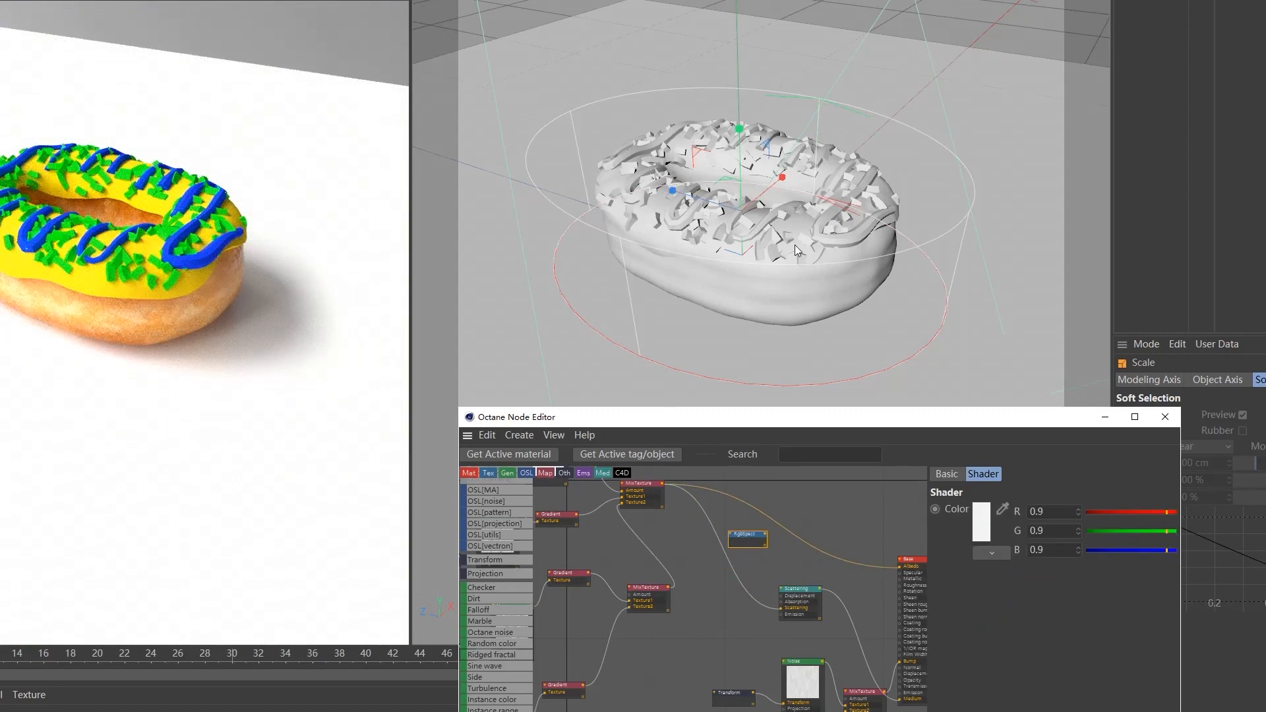
# Set the Rgb spectrum color to R 0.9, G 0.28, B 0.02 and connect it to the Scattering medium's Absorption.
pyautogui.doubleClick(1039, 512)
pyautogui.doubleClick(1045, 530)
pyautogui.write('0')
pyautogui.doubleClick(1048, 549)
pyautogui.write('0.02')
pyautogui.press('Return')
pyautogui.moveTo(761, 536); pyautogui.dragTo(781, 607)
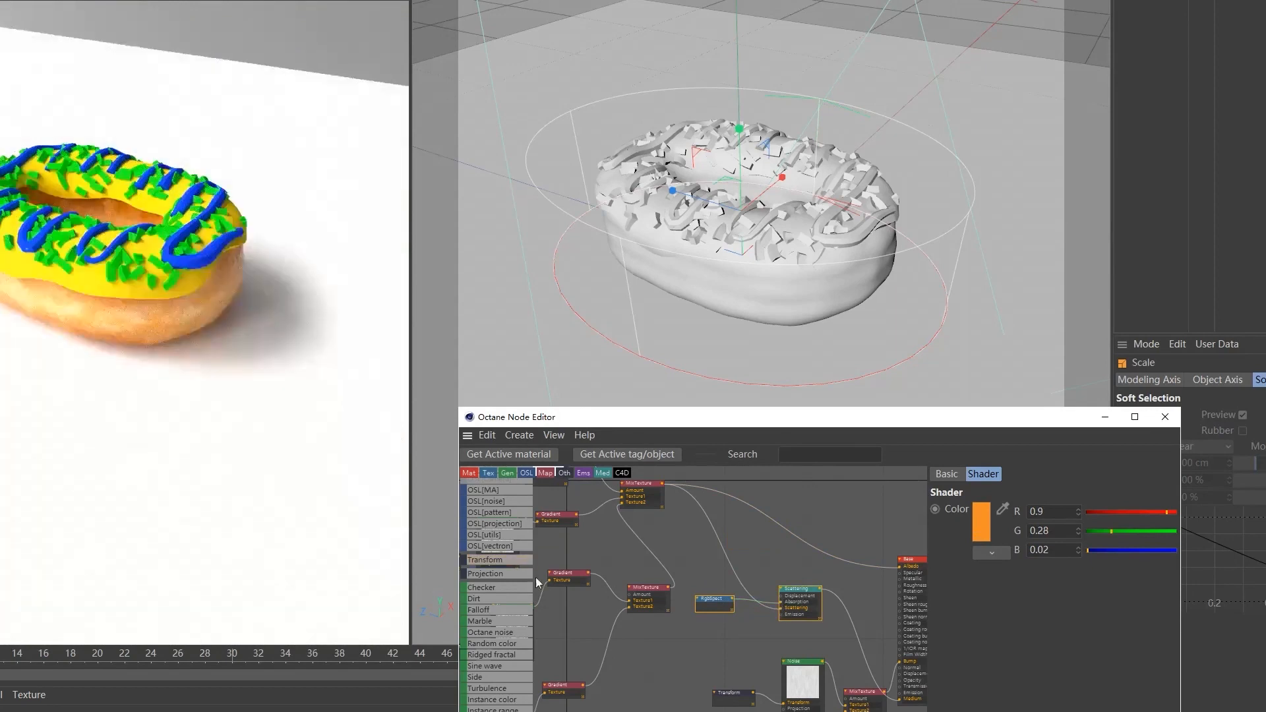
# Set the Scattering medium's density to 185 and reopen the Base material's Medium settings.
pyautogui.click(798, 588)
pyautogui.doubleClick(1093, 511)
pyautogui.write('185')
pyautogui.press('Return')
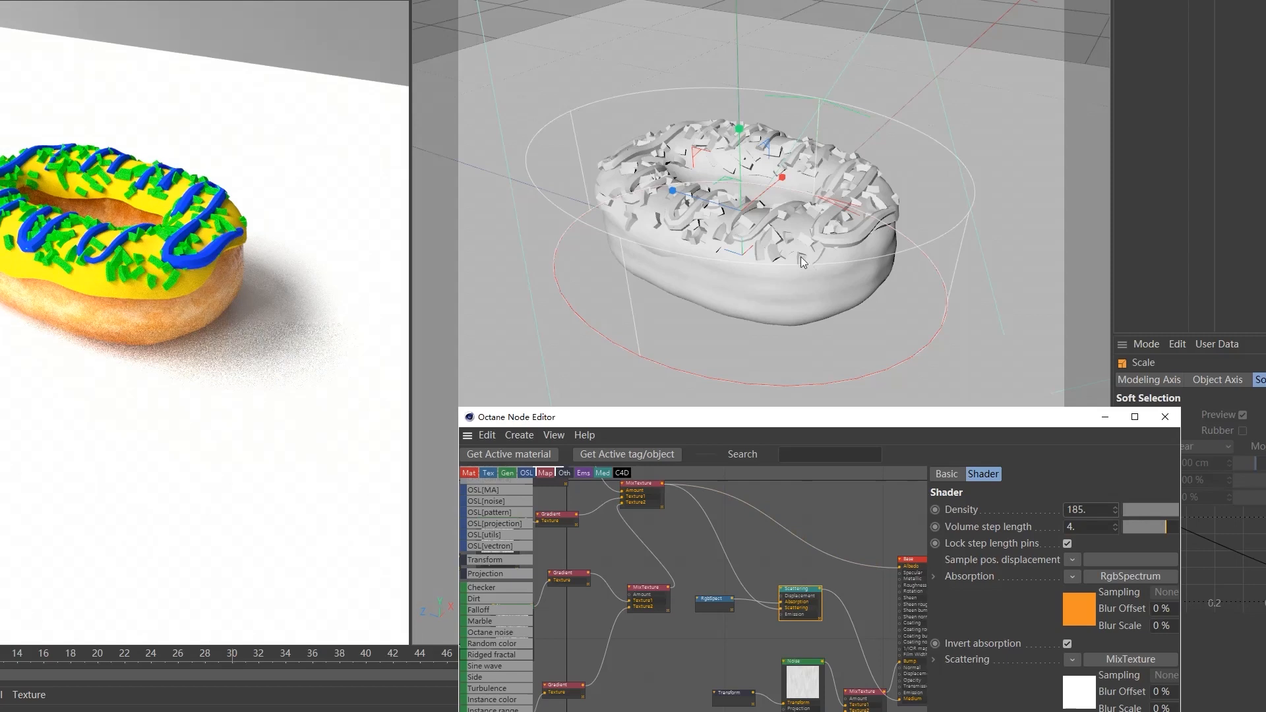
pyautogui.moveTo(747, 544); pyautogui.dragTo(705, 526, button='middle')
pyautogui.click(883, 554)
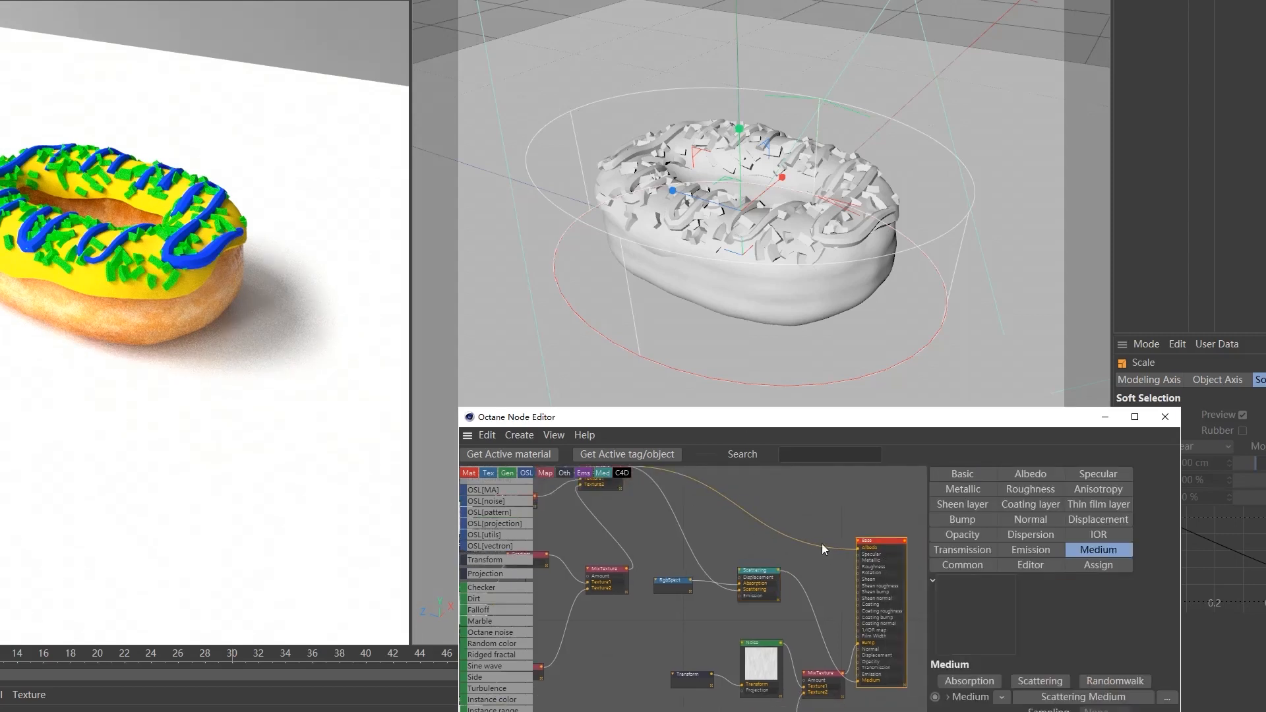
pyautogui.moveTo(809, 514); pyautogui.dragTo(822, 541, button='middle')
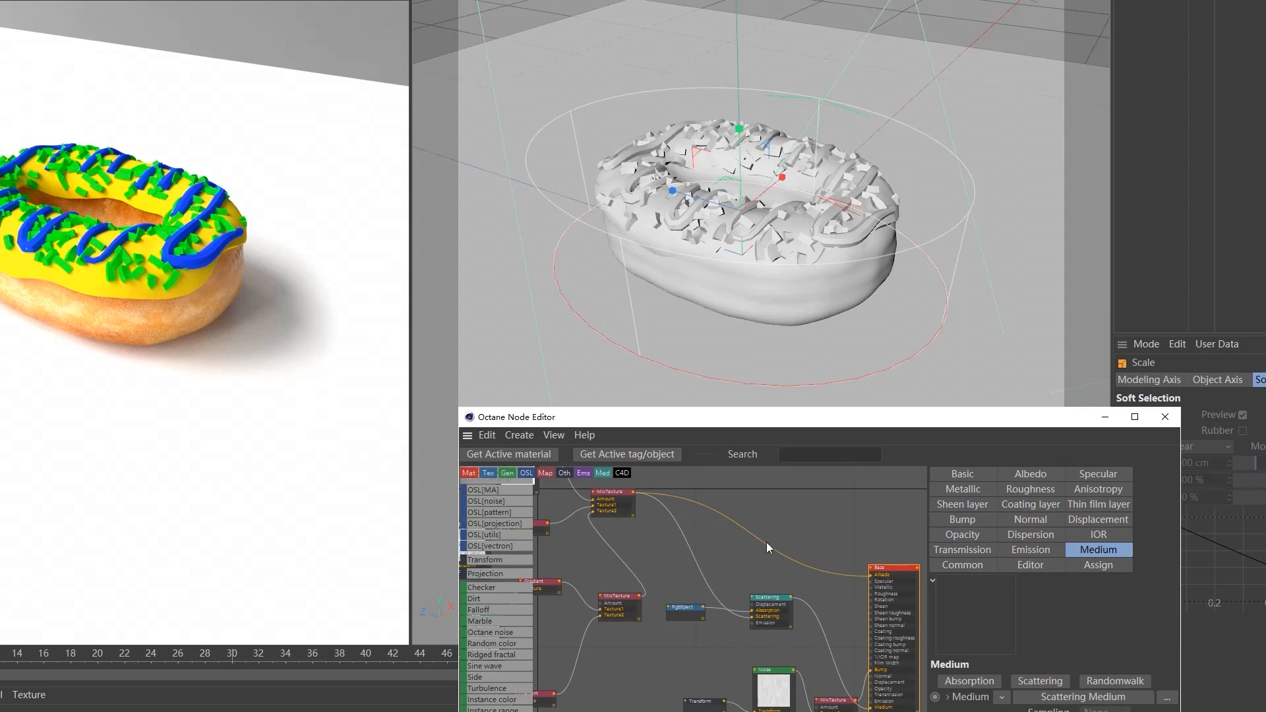
# Insert a Color Correction node between the albedo MixTexture and the Base material's Albedo and set its brightness to 0.5.
pyautogui.scroll(-3, 766, 542)
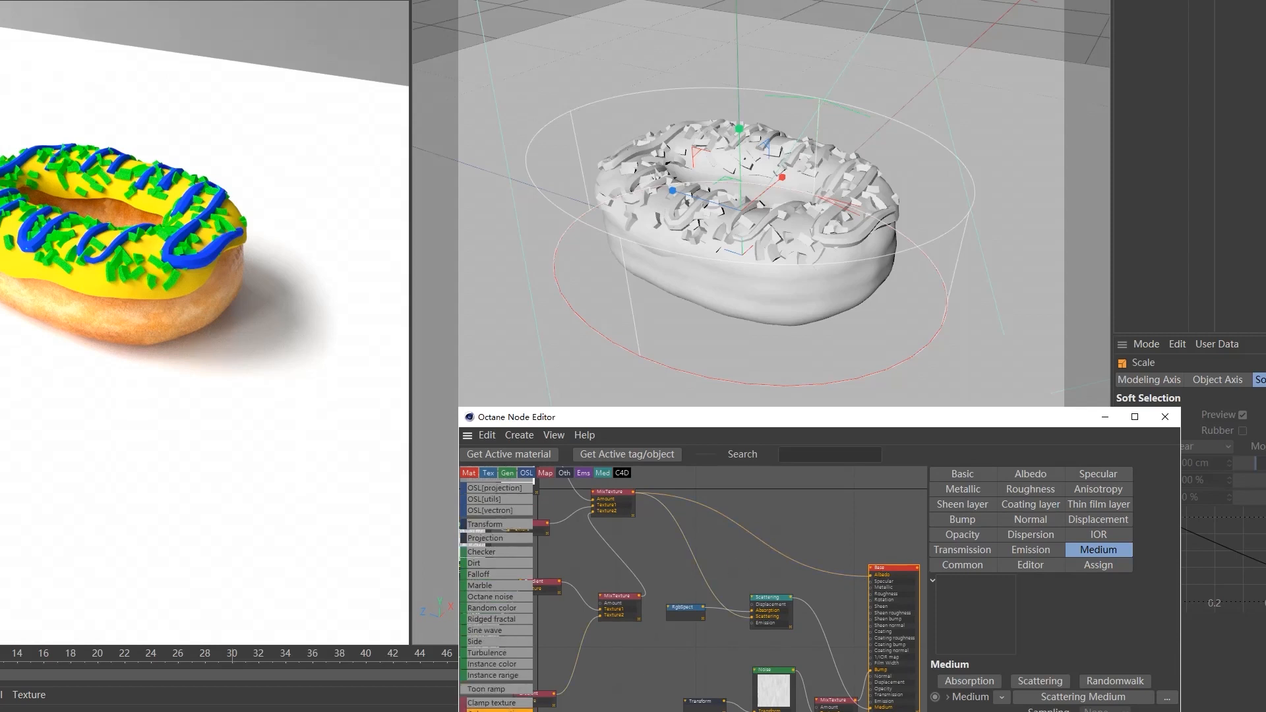
pyautogui.moveTo(764, 559); pyautogui.dragTo(766, 552)
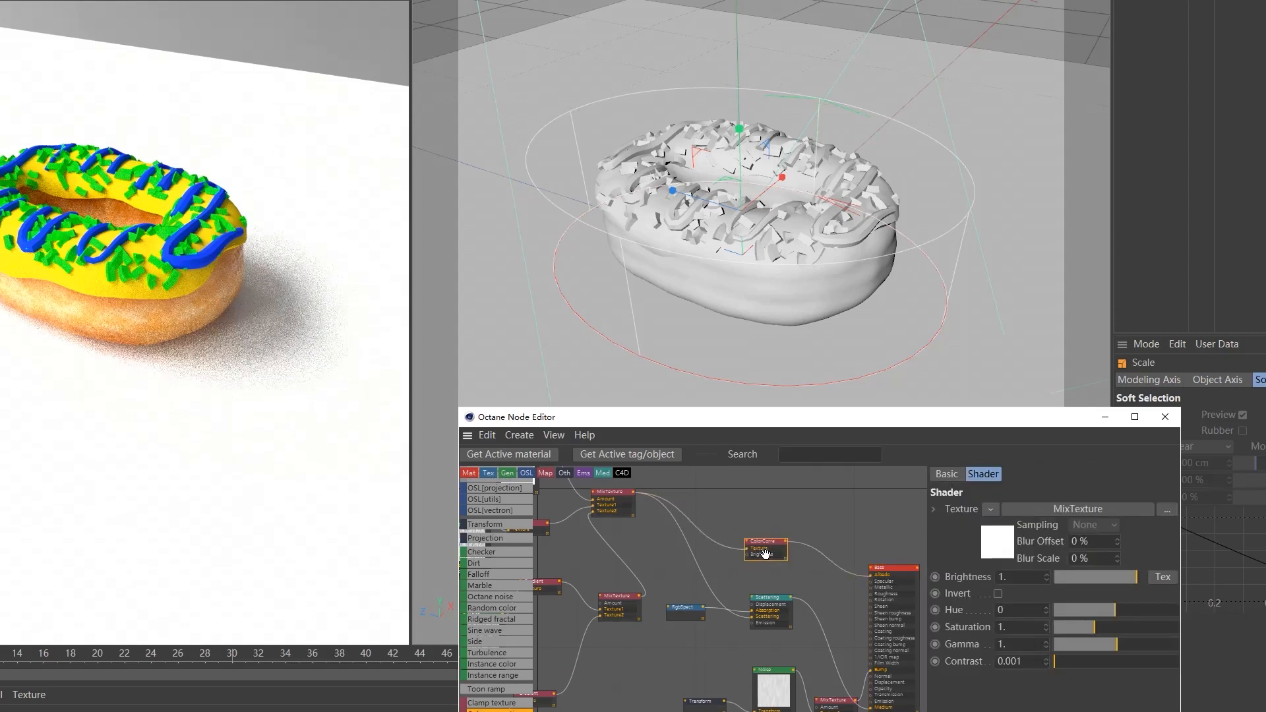
pyautogui.click(1018, 577)
pyautogui.write('0.5')
pyautogui.press('Return')
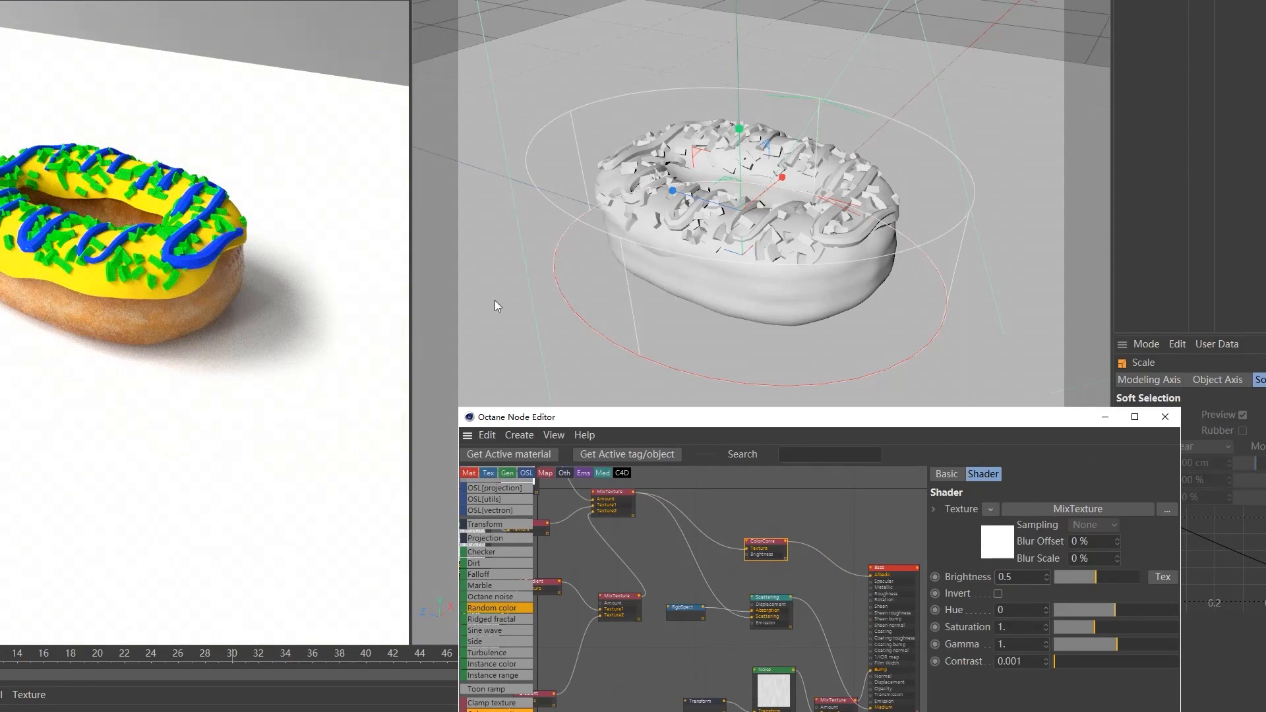
# Set the Base material's transmission type to Diffuse and its transmission color to white.
pyautogui.moveTo(818, 556); pyautogui.dragTo(784, 559, button='middle')
pyautogui.click(882, 558)
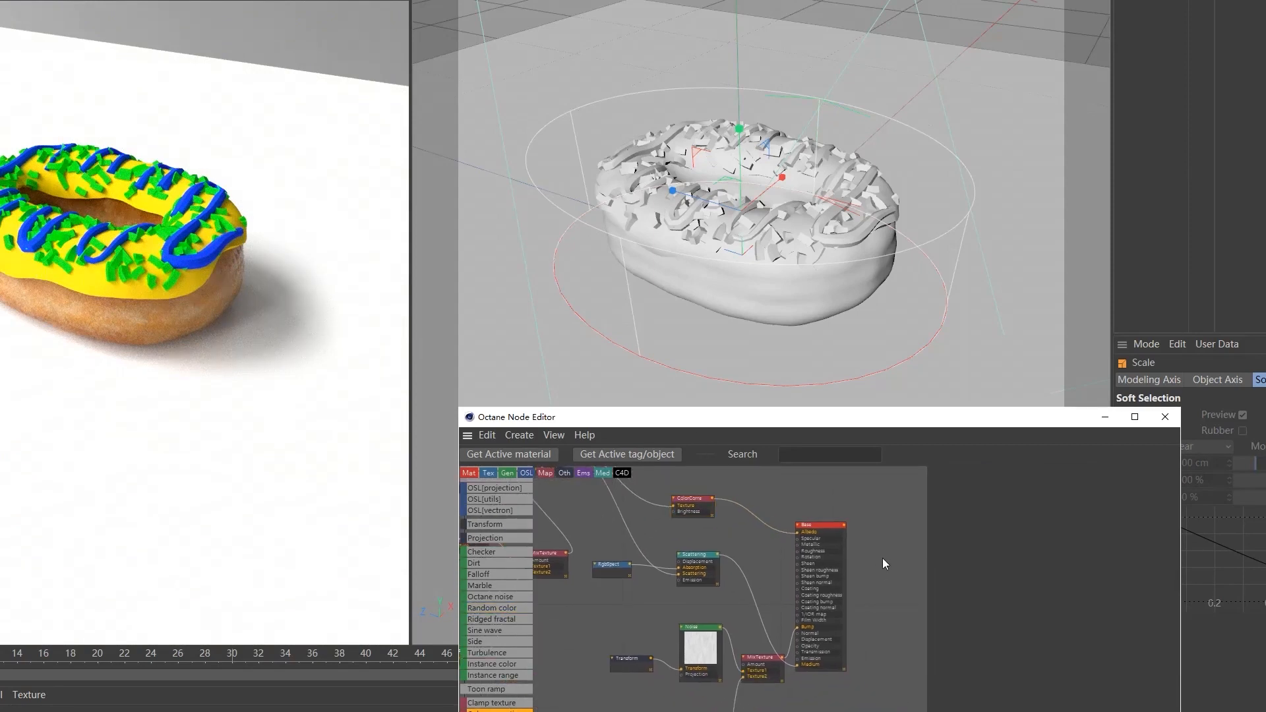
pyautogui.click(826, 559)
pyautogui.click(944, 551)
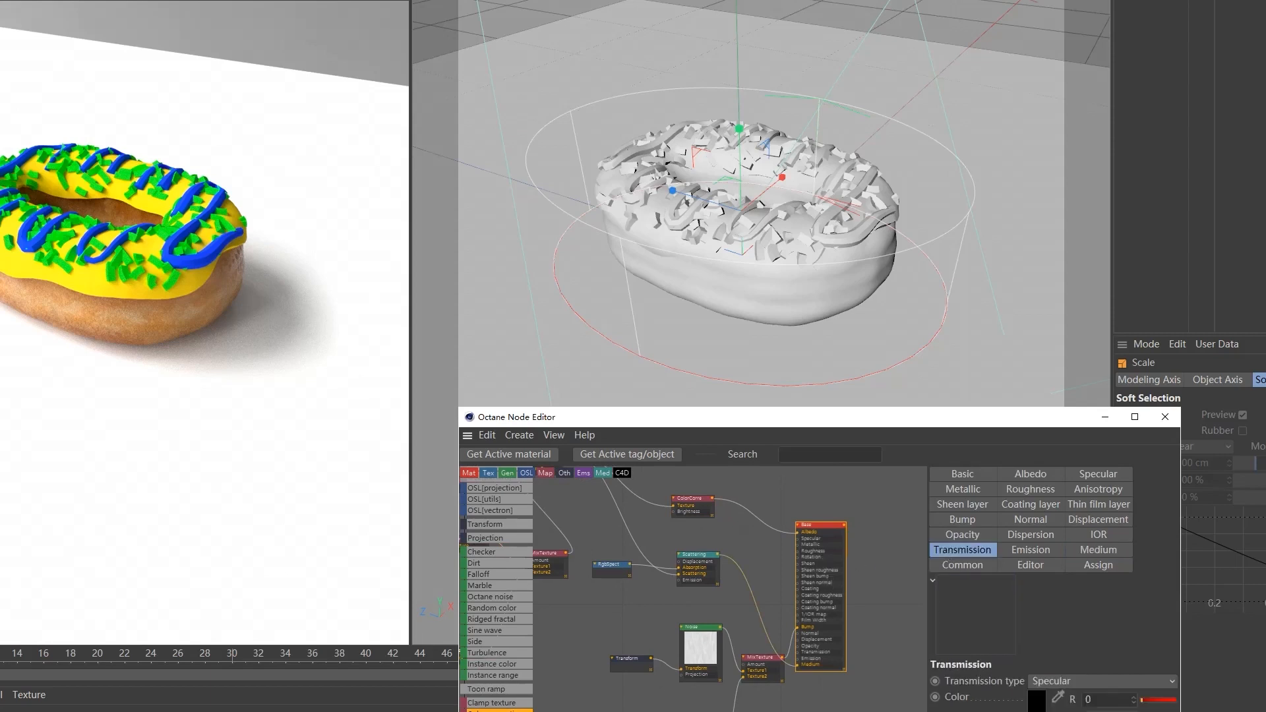
pyautogui.click(1033, 685)
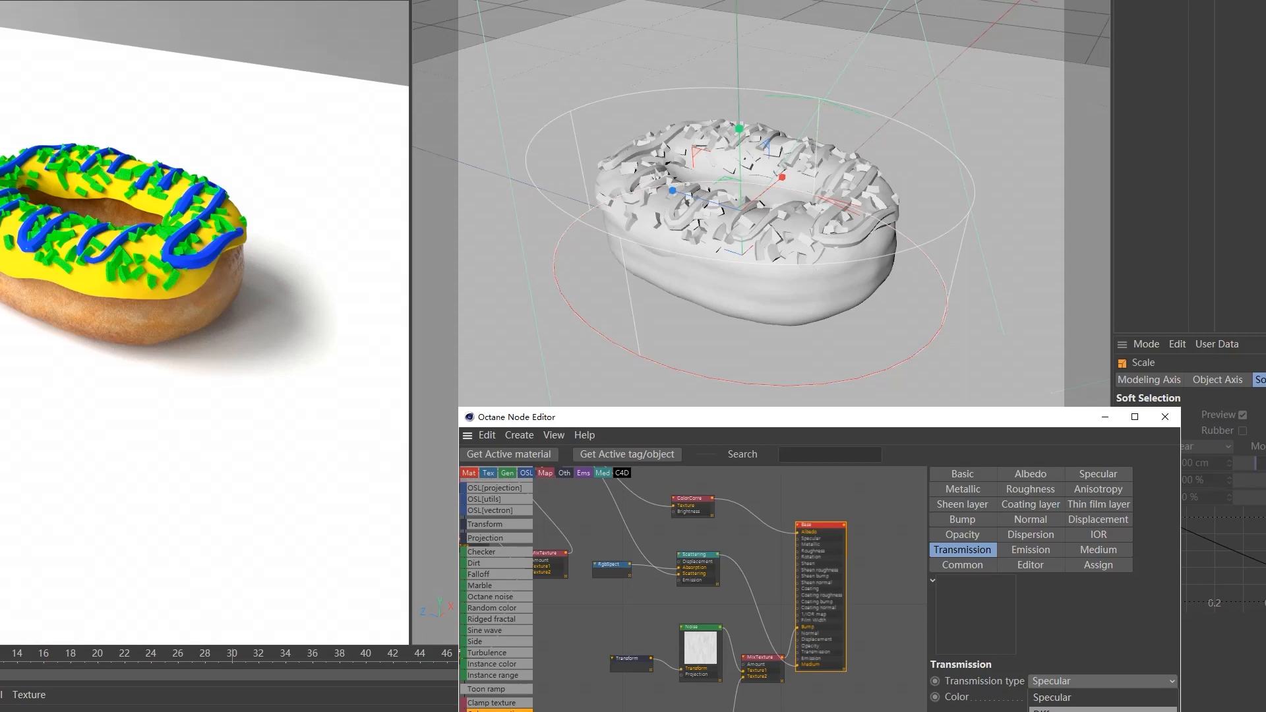
pyautogui.press('Down')
pyautogui.press('Return')
pyautogui.click(1034, 702)
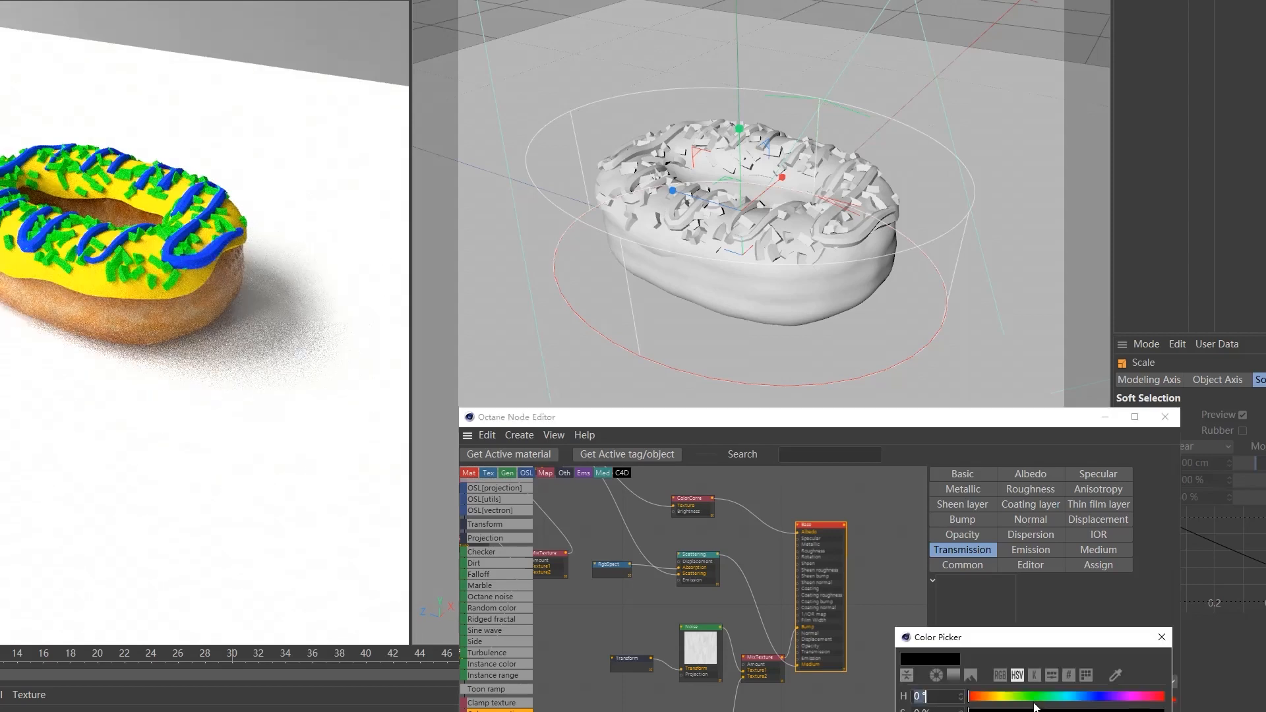
pyautogui.moveTo(1164, 711); pyautogui.dragTo(1157, 711)
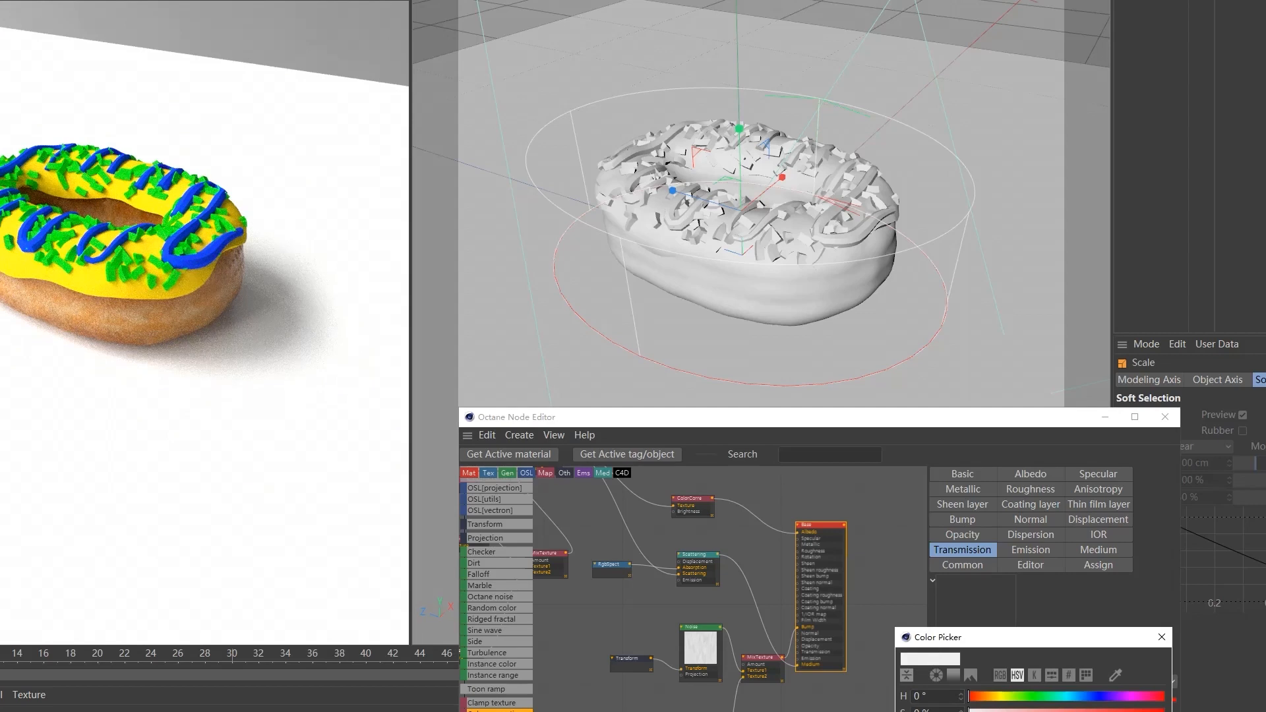
pyautogui.press('Return')
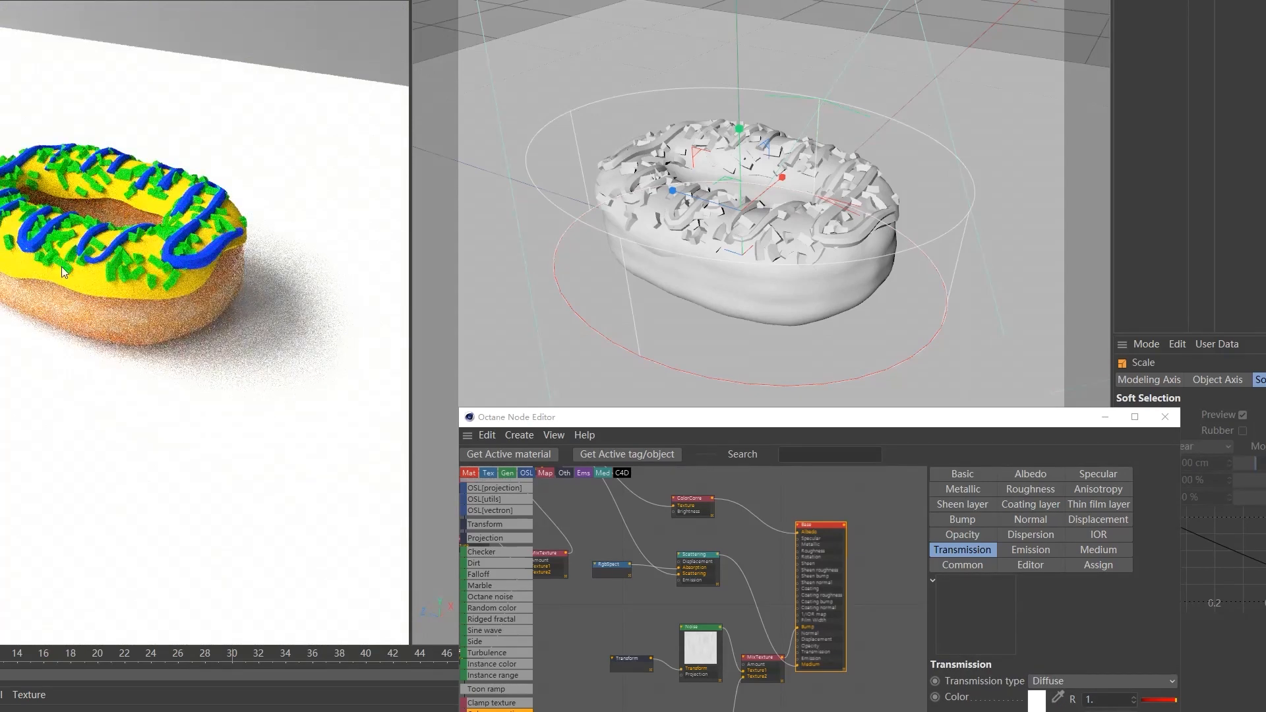
pyautogui.click(761, 500)
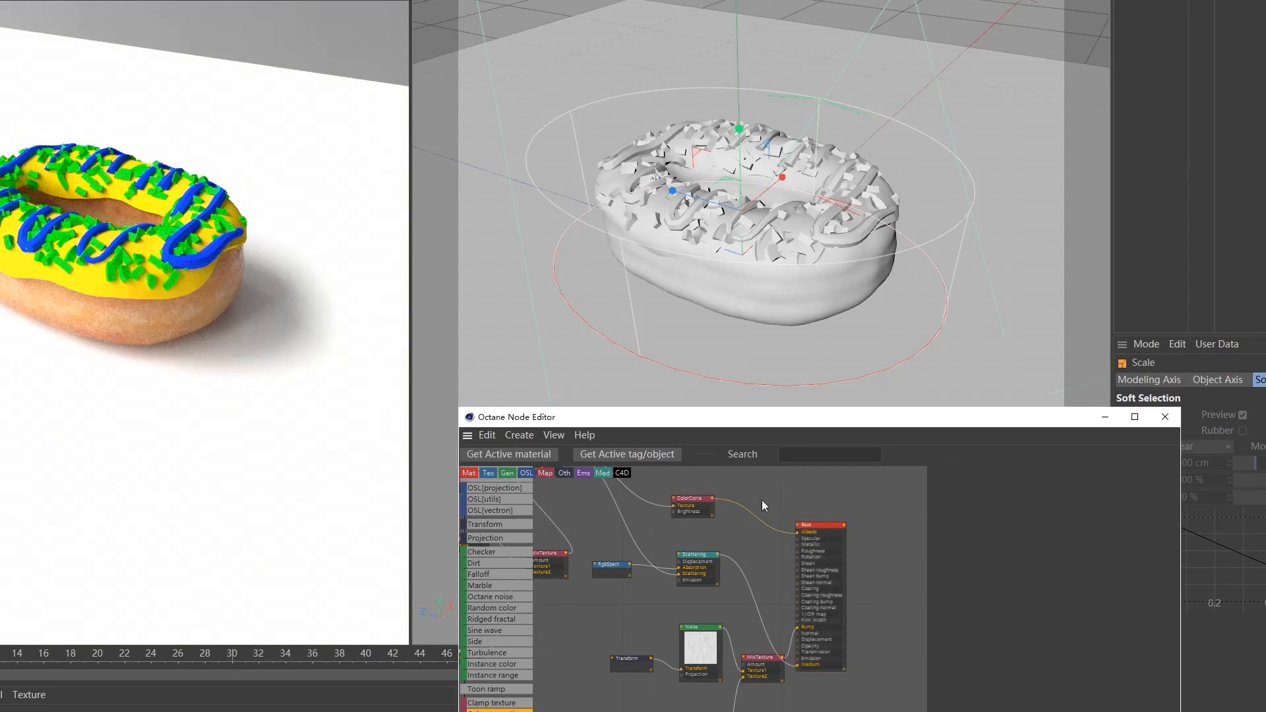
# Add a Displacement node to the Base material and move it below the material node.
pyautogui.scroll(-2, 833, 639)
pyautogui.moveTo(820, 579); pyautogui.dragTo(874, 583)
pyautogui.scroll(2, 797, 531)
pyautogui.moveTo(797, 526); pyautogui.dragTo(738, 465, button='middle')
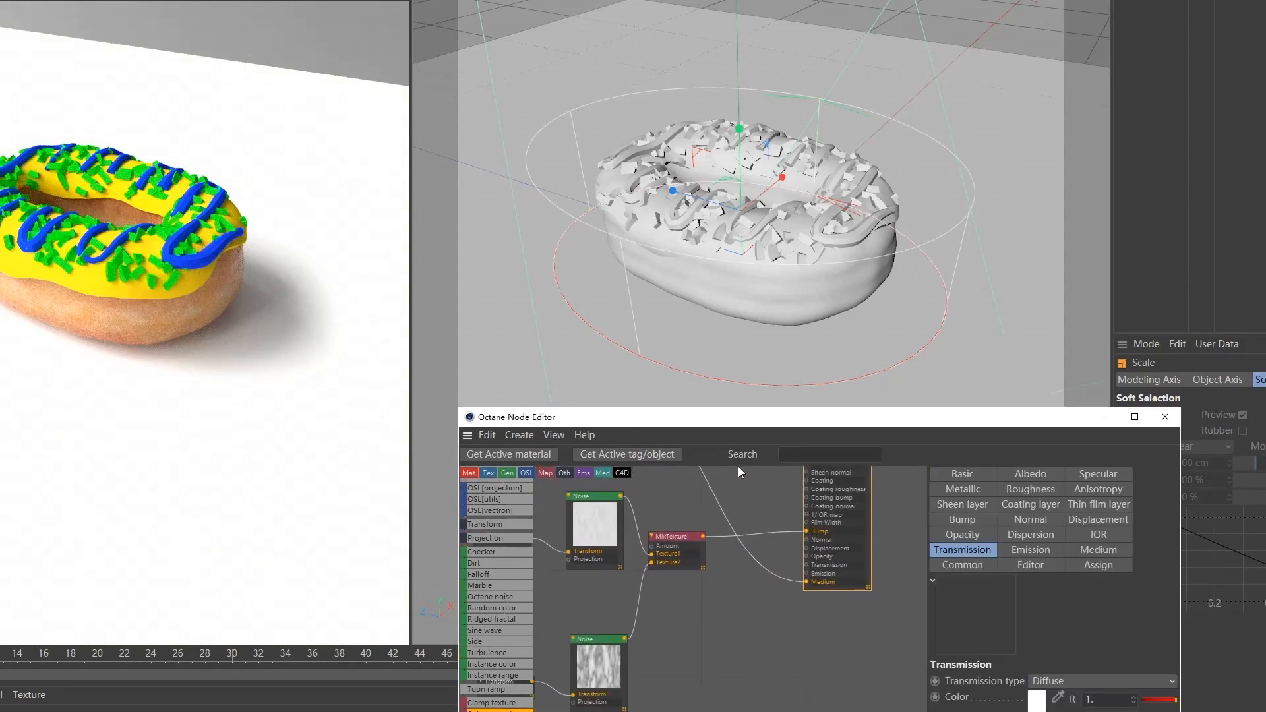
pyautogui.click(1099, 520)
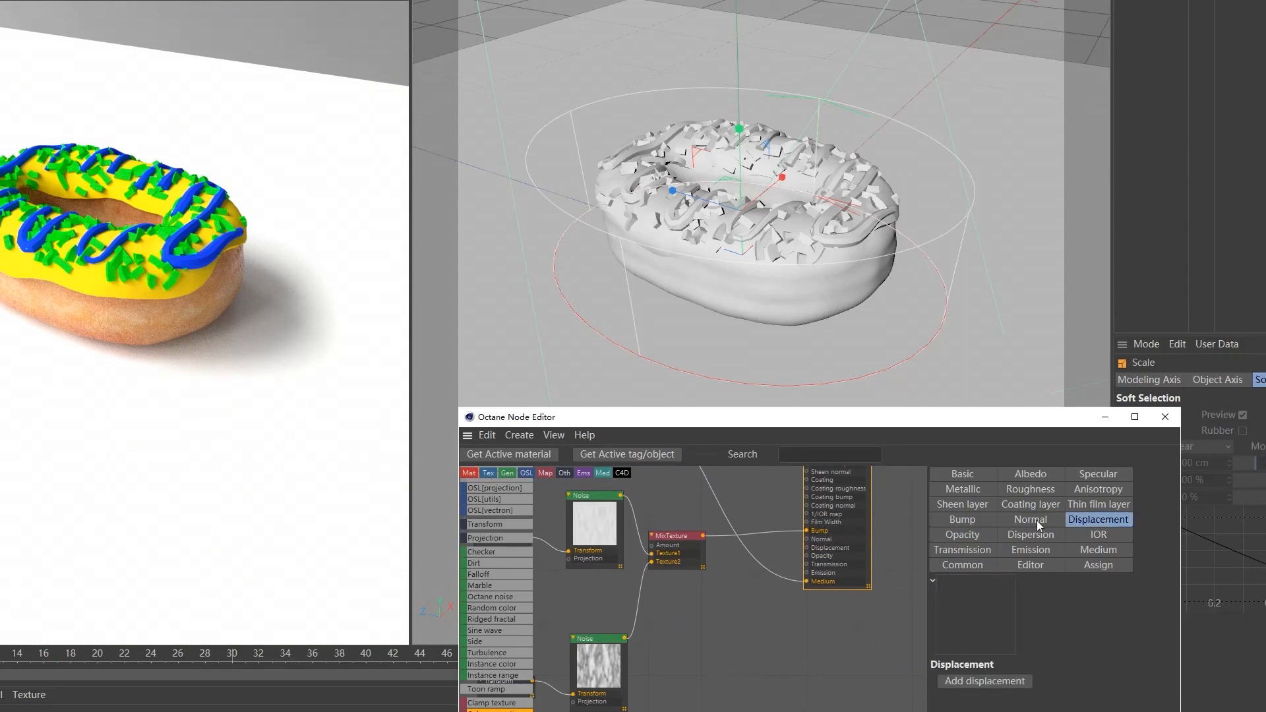
pyautogui.click(973, 683)
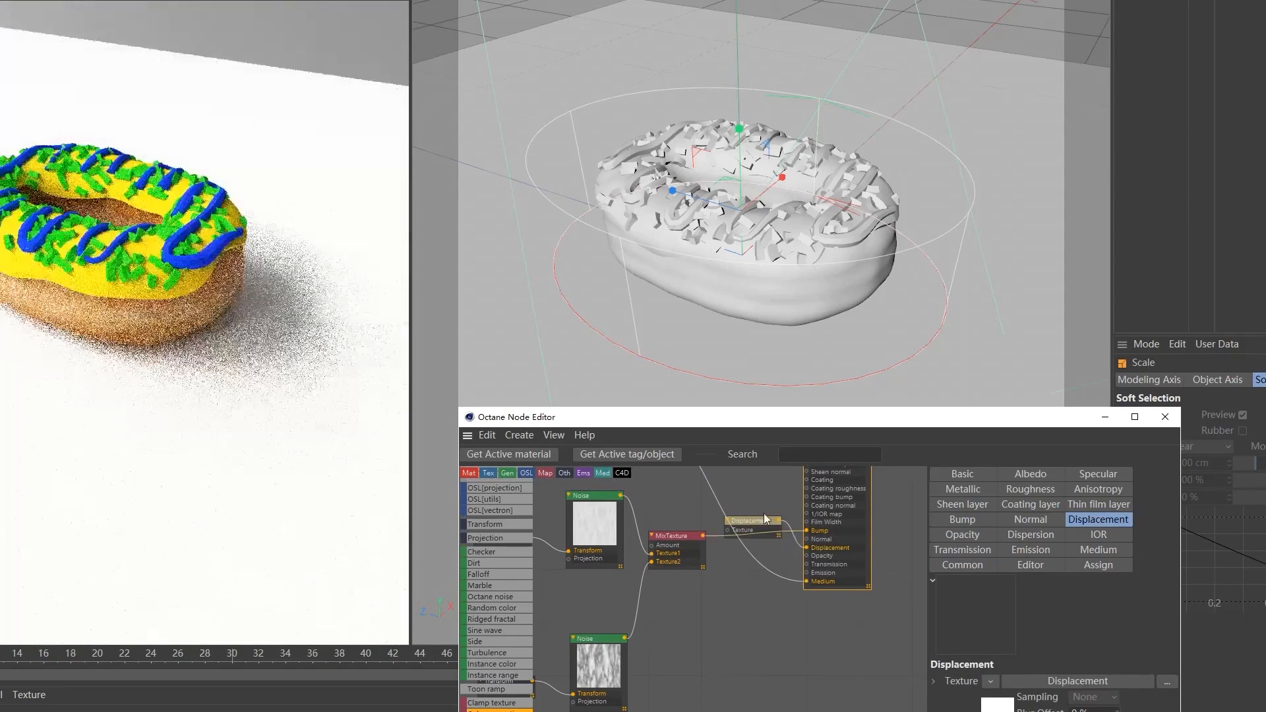
pyautogui.moveTo(767, 516); pyautogui.dragTo(781, 697)
pyautogui.moveTo(787, 649); pyautogui.dragTo(840, 548, button='middle')
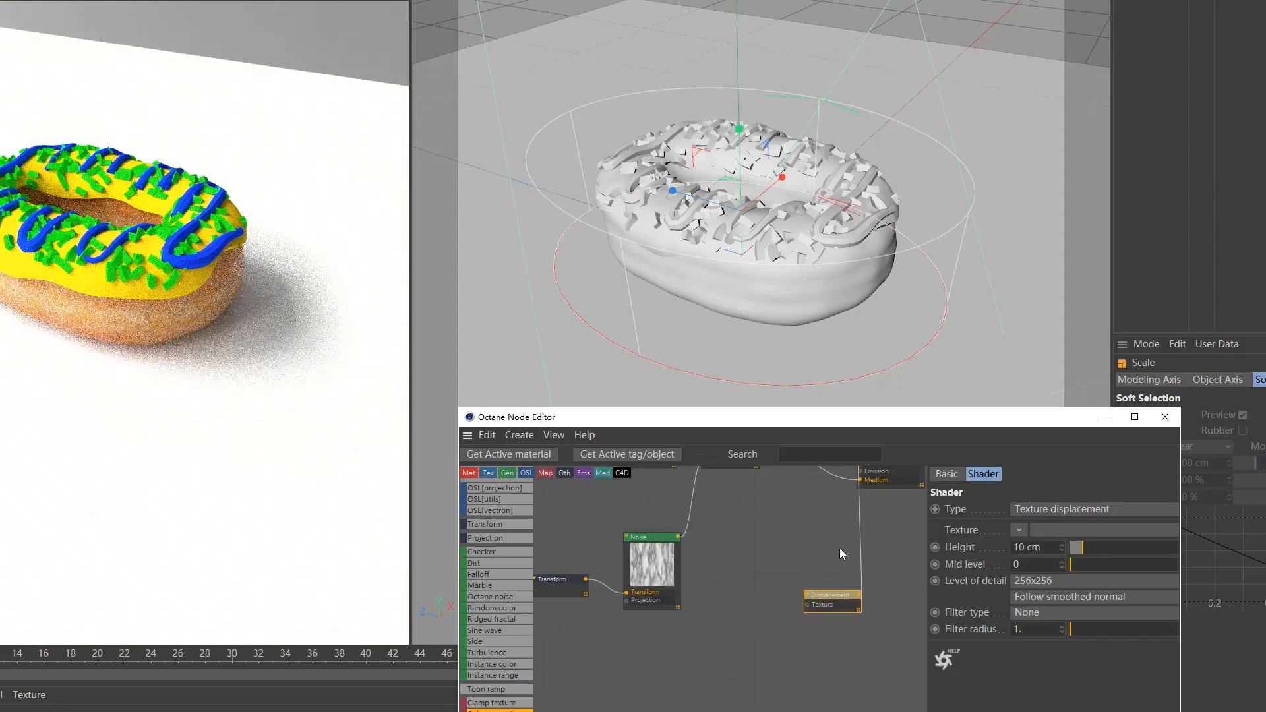
# Add an Octane noise texture node below the existing bump noise.
pyautogui.rightClick(678, 645)
pyautogui.moveTo(719, 711)
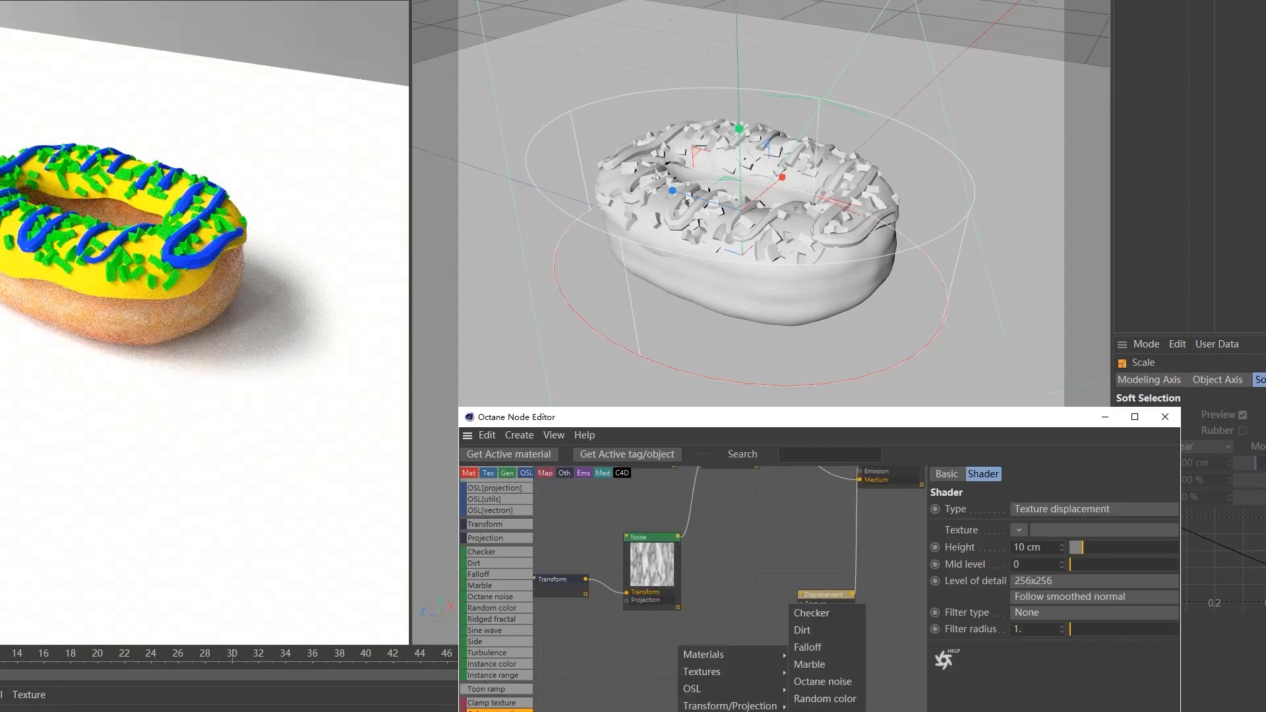
pyautogui.click(821, 681)
pyautogui.click(711, 652)
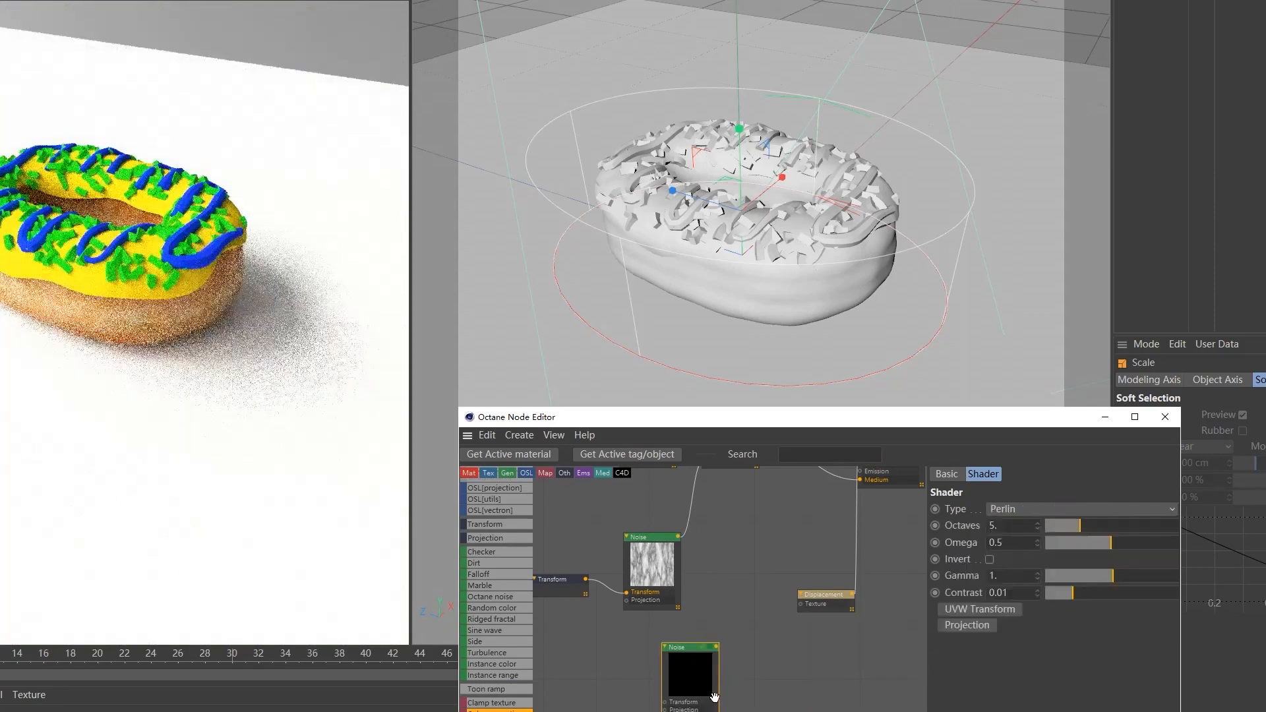
# Try feeding the new noise directly into the Displacement's Texture input, align it under the bump noise, and remove the link.
pyautogui.moveTo(716, 646); pyautogui.dragTo(800, 603)
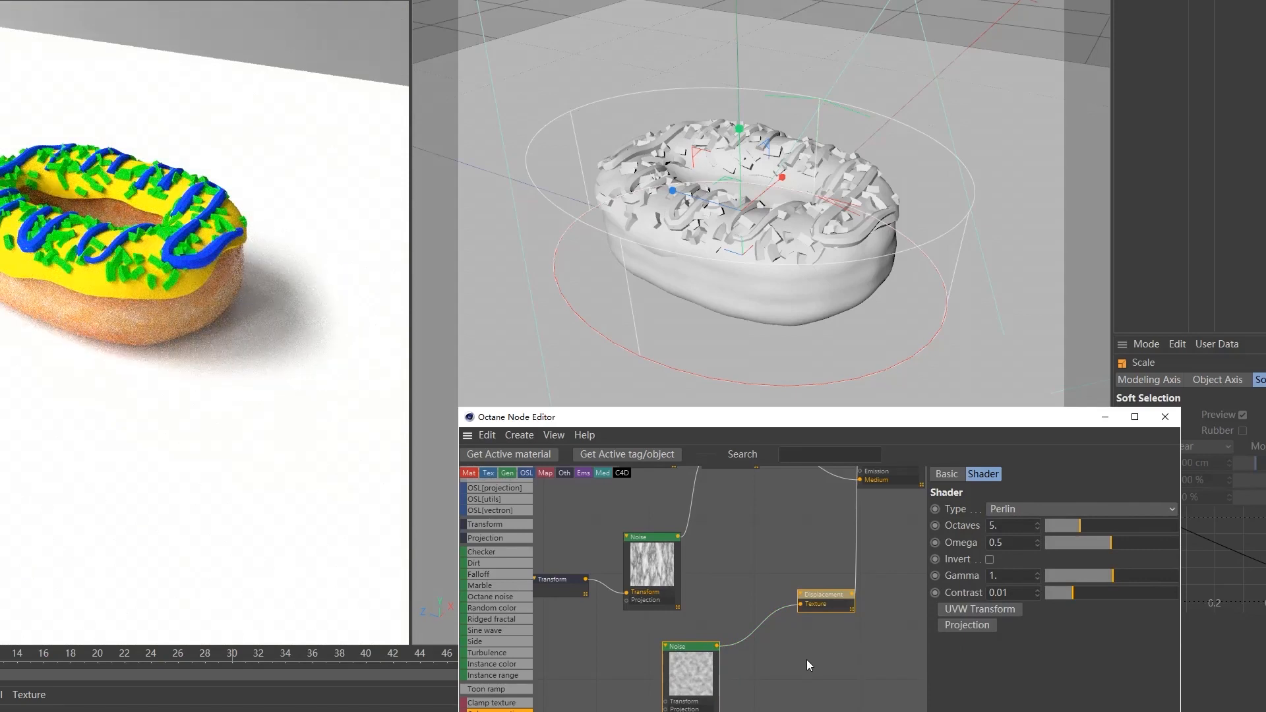
pyautogui.moveTo(760, 711); pyautogui.dragTo(638, 660)
pyautogui.click(566, 671)
pyautogui.click(695, 646)
pyautogui.moveTo(714, 684); pyautogui.dragTo(674, 688)
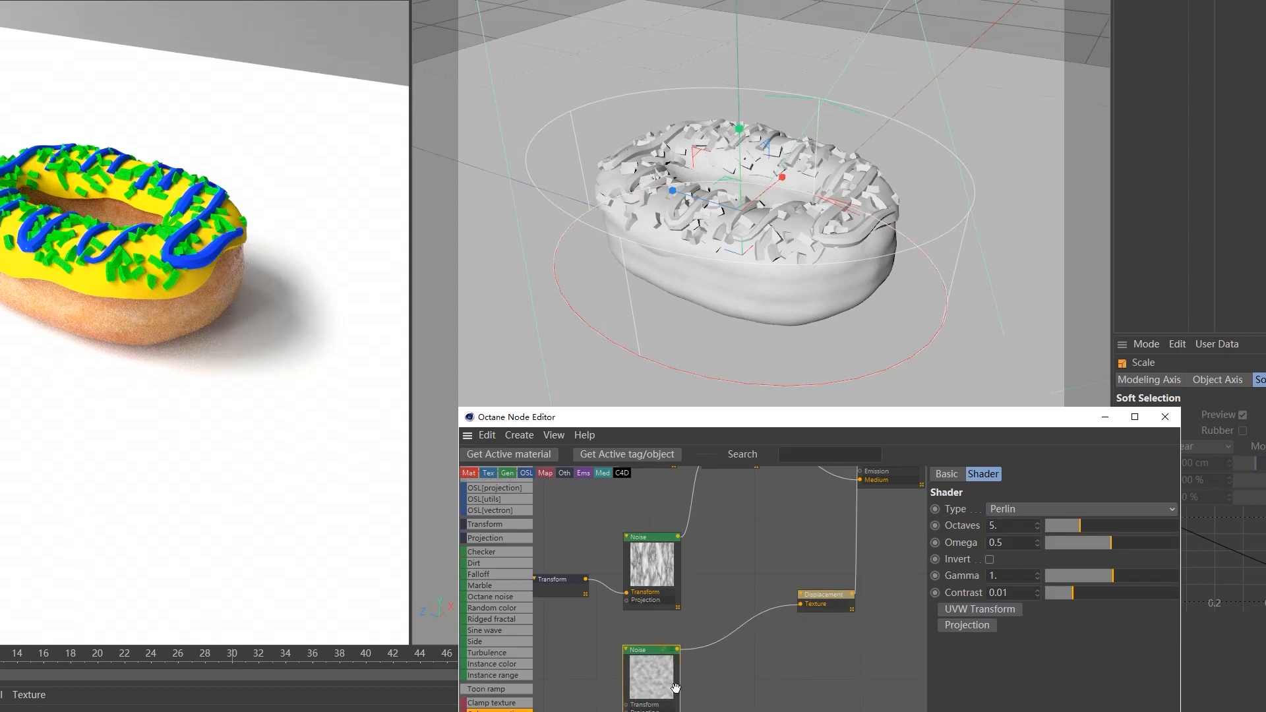
pyautogui.click(738, 631)
pyautogui.press('Delete')
# Set the new noise to 7 octaves, omega 0.59 and contrast 5.
pyautogui.click(651, 683)
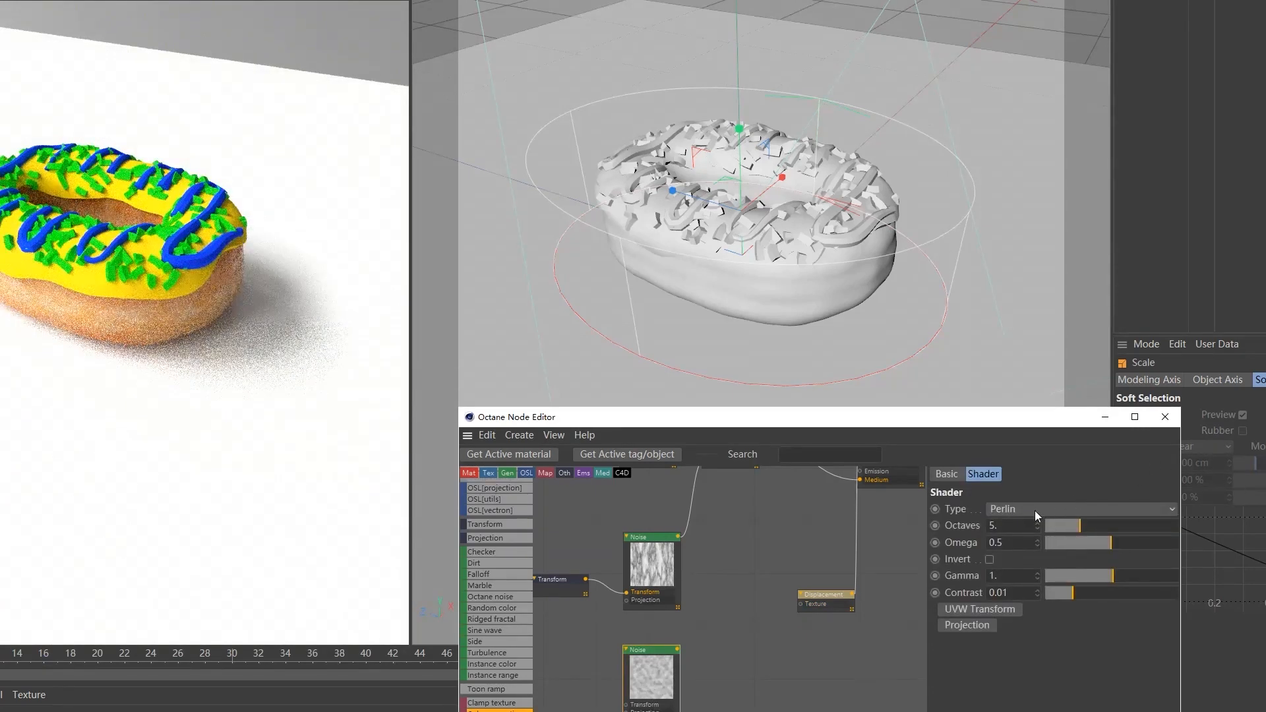
pyautogui.doubleClick(1010, 526)
pyautogui.write('7')
pyautogui.doubleClick(1009, 537)
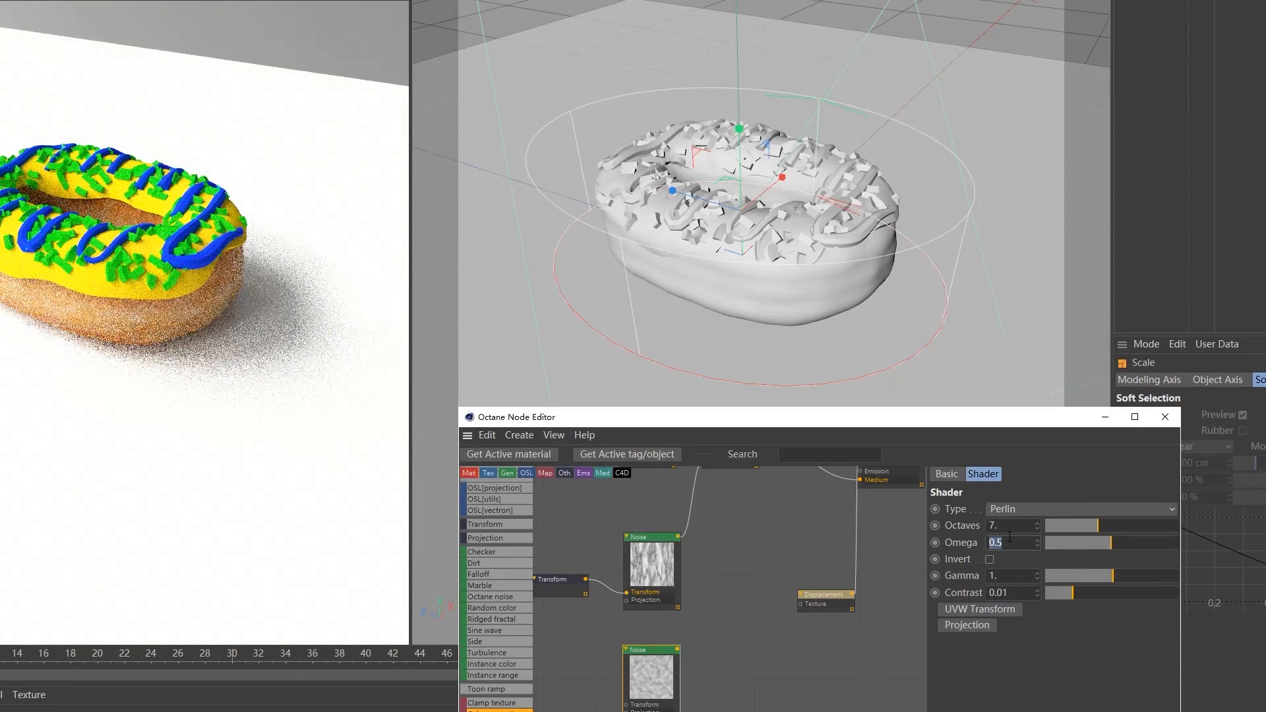
pyautogui.write('0.59')
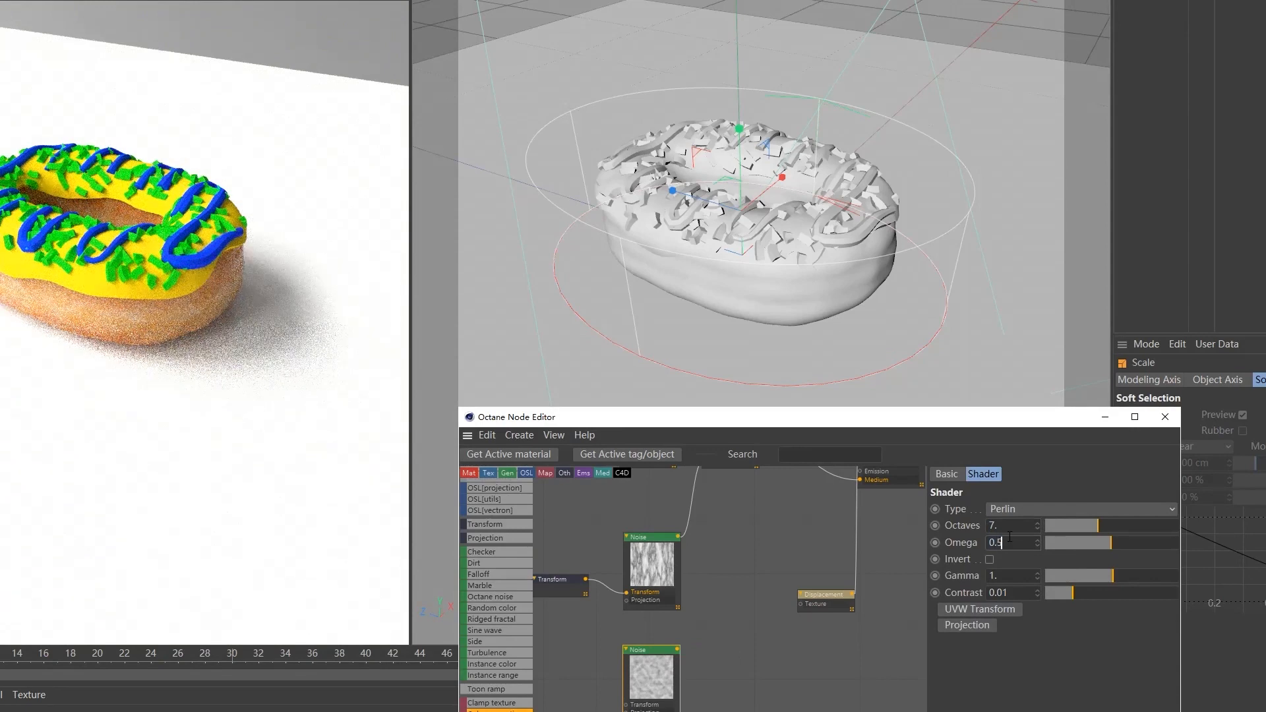
pyautogui.doubleClick(1014, 591)
pyautogui.write('5')
pyautogui.press('Return')
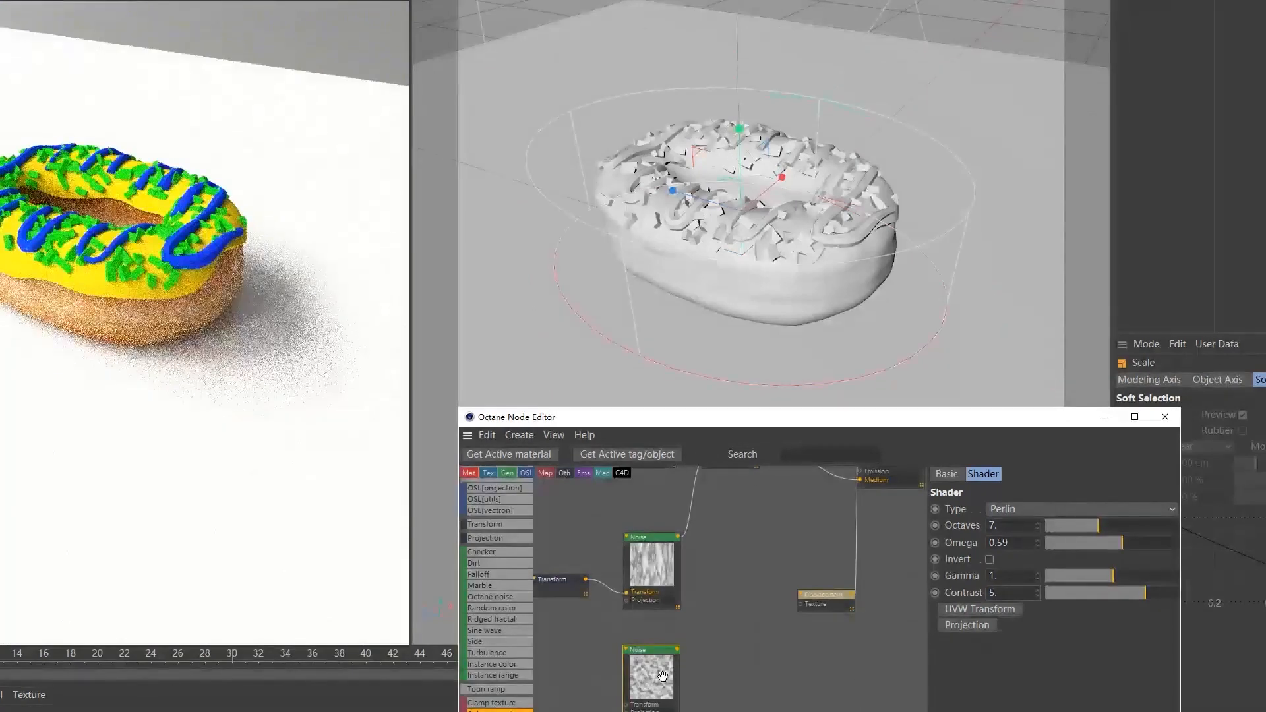
# Add a UVW Transform to the new noise with unlocked aspect ratio and scale X 0.29, Y 5, Z 5.
pyautogui.click(989, 611)
pyautogui.moveTo(725, 619); pyautogui.dragTo(759, 623)
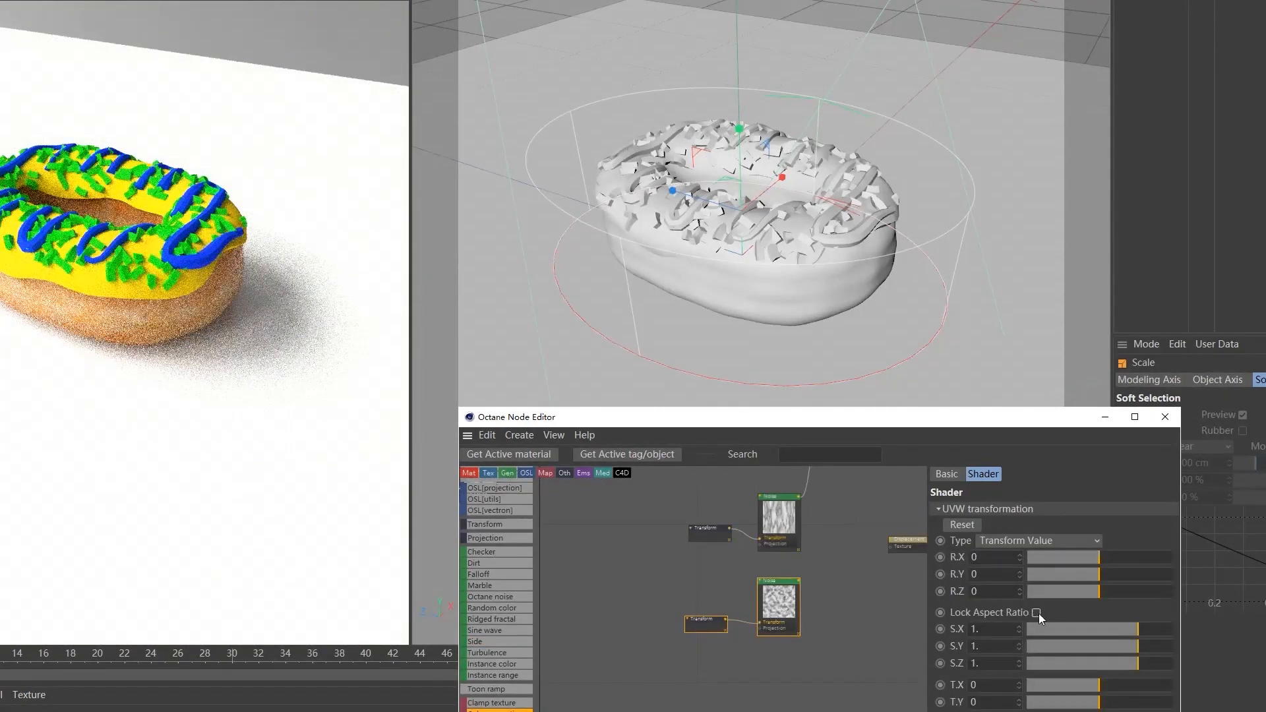
pyautogui.doubleClick(996, 628)
pyautogui.write('0.29')
pyautogui.doubleClick(992, 646)
pyautogui.write('5')
pyautogui.doubleClick(989, 663)
pyautogui.write('5')
pyautogui.click(784, 626)
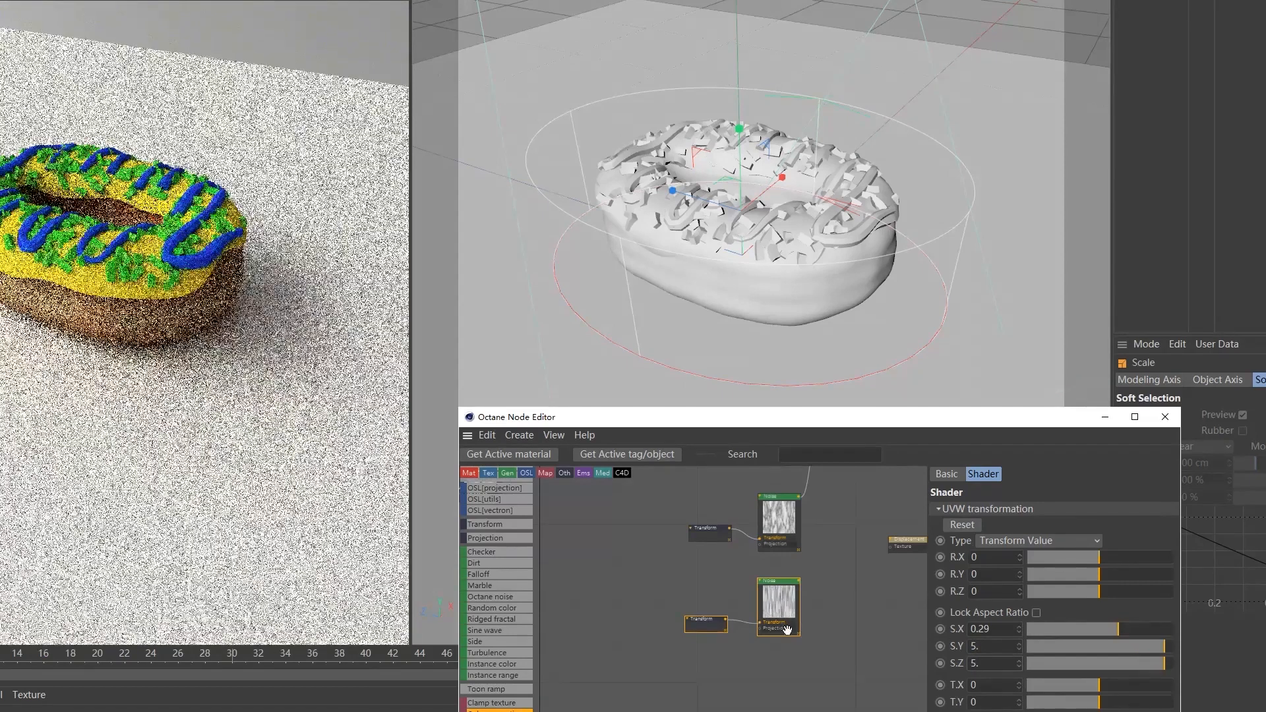
# Find the Baking texture node and place it between the new noise and the Displacement node.
pyautogui.moveTo(856, 606); pyautogui.dragTo(774, 601, button='middle')
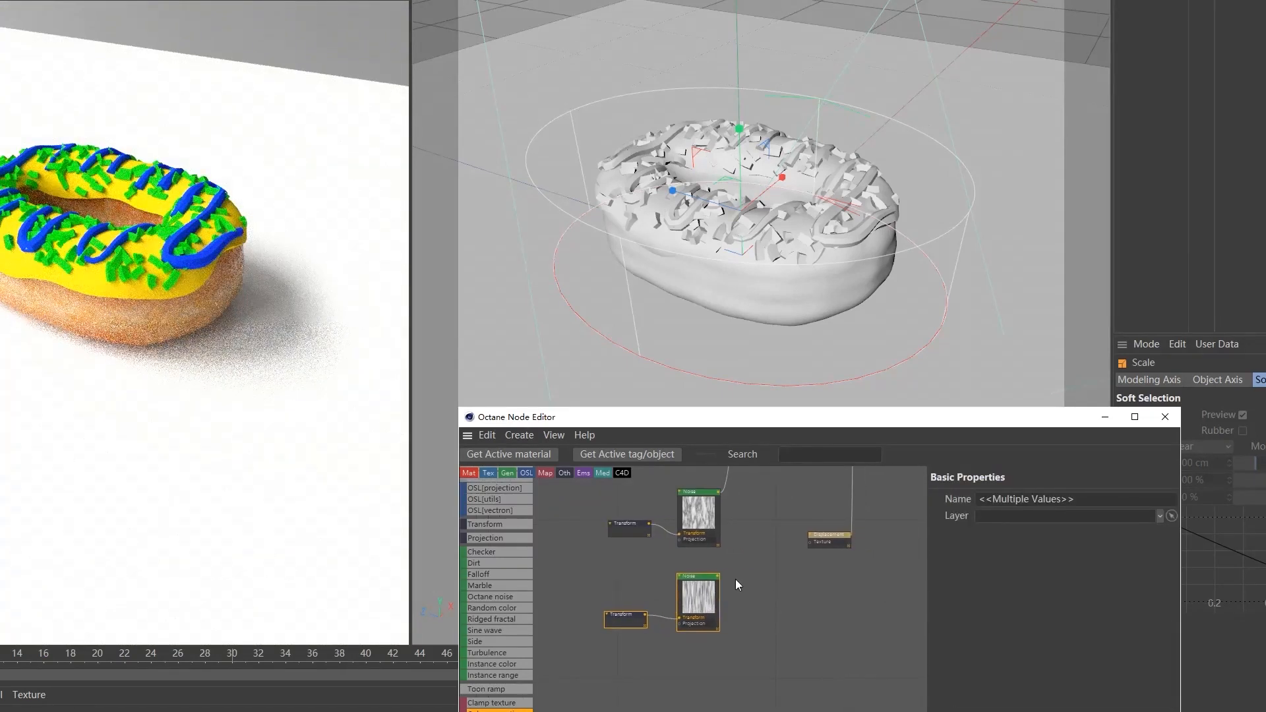
pyautogui.moveTo(718, 576); pyautogui.dragTo(805, 552)
pyautogui.click(800, 456)
pyautogui.write('baking')
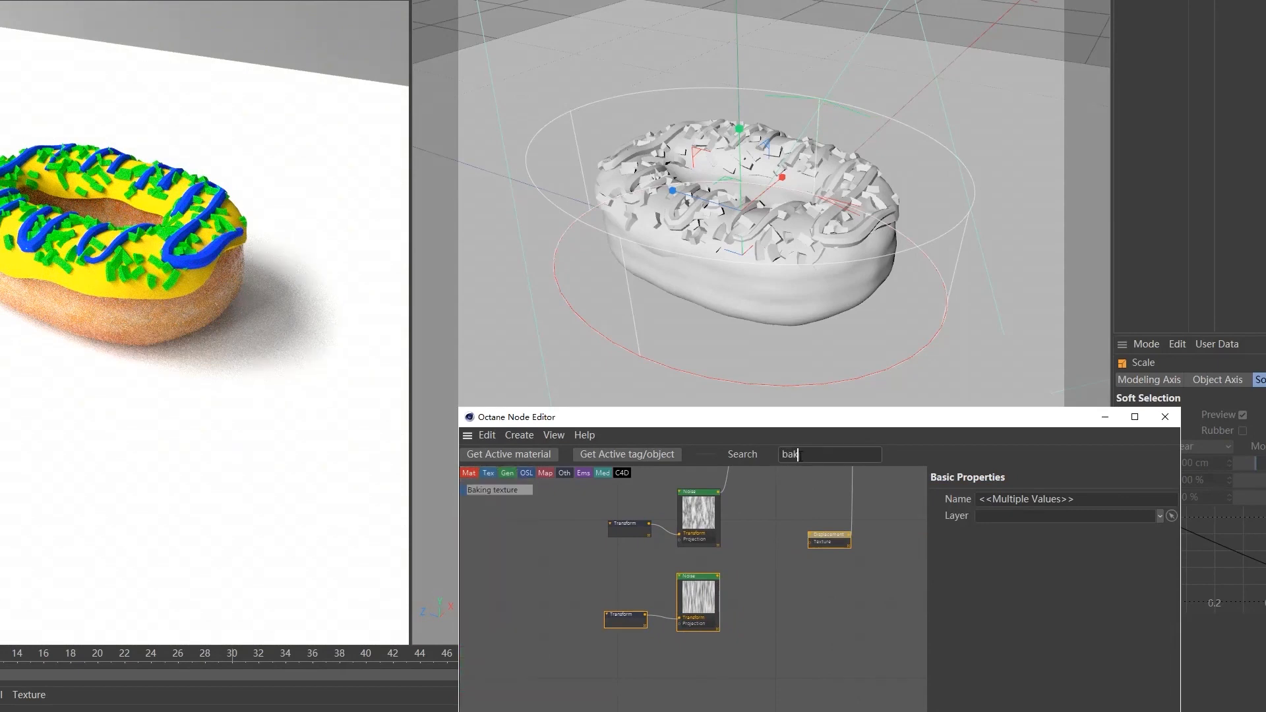
pyautogui.moveTo(518, 490); pyautogui.dragTo(764, 660)
pyautogui.moveTo(773, 599); pyautogui.dragTo(773, 571)
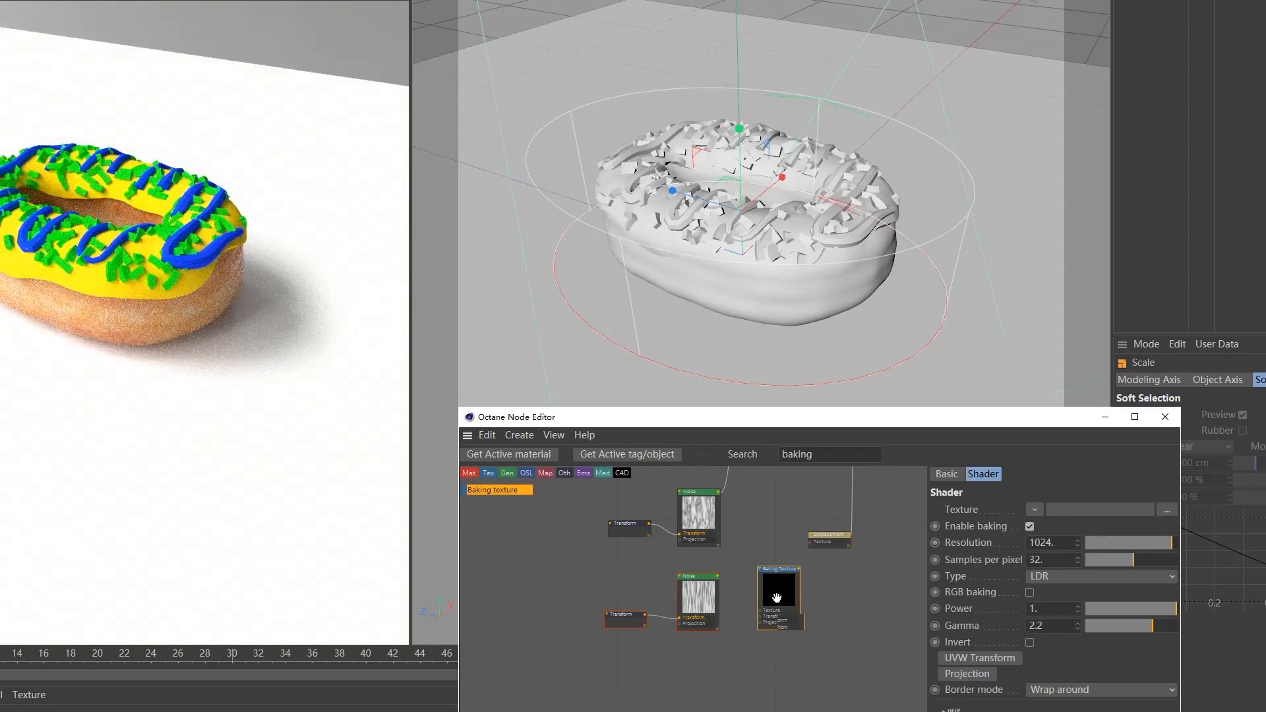
# Connect the new noise to the Baking Texture's Texture input and set the baking resolution to 2048.
pyautogui.scroll(1, 776, 593)
pyautogui.moveTo(708, 578); pyautogui.dragTo(757, 612)
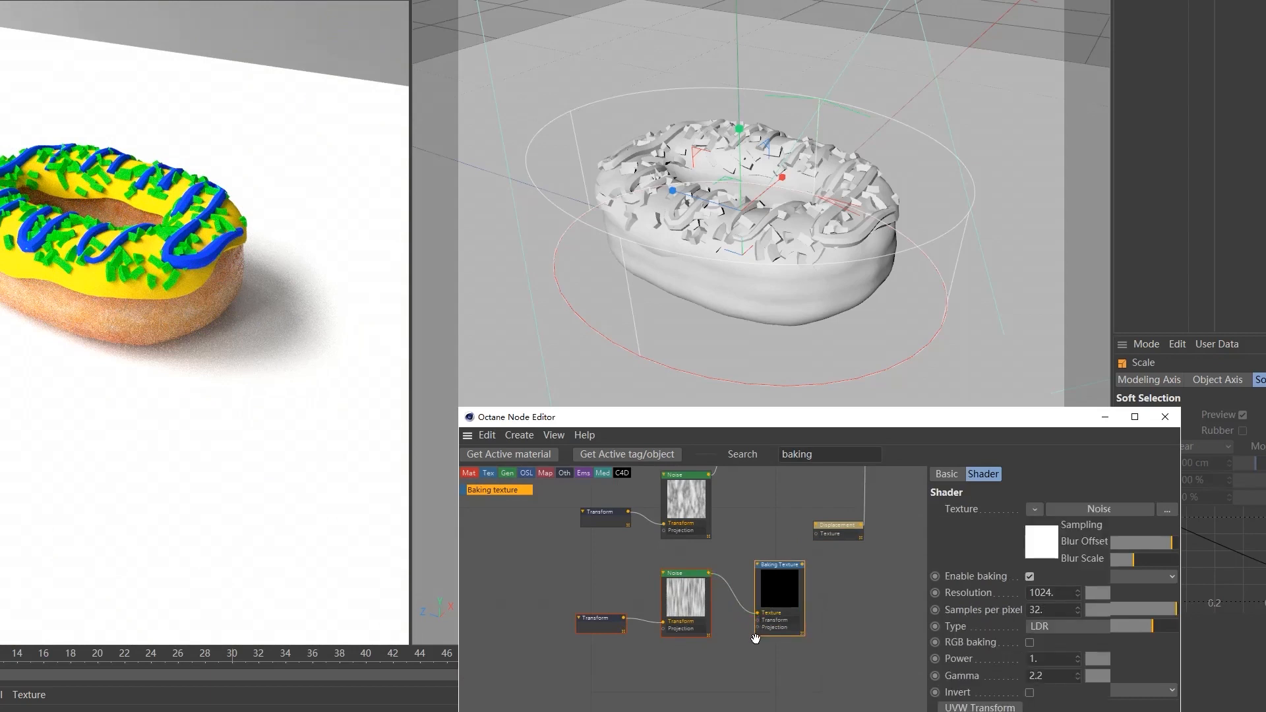
pyautogui.doubleClick(1039, 591)
pyautogui.write('2048')
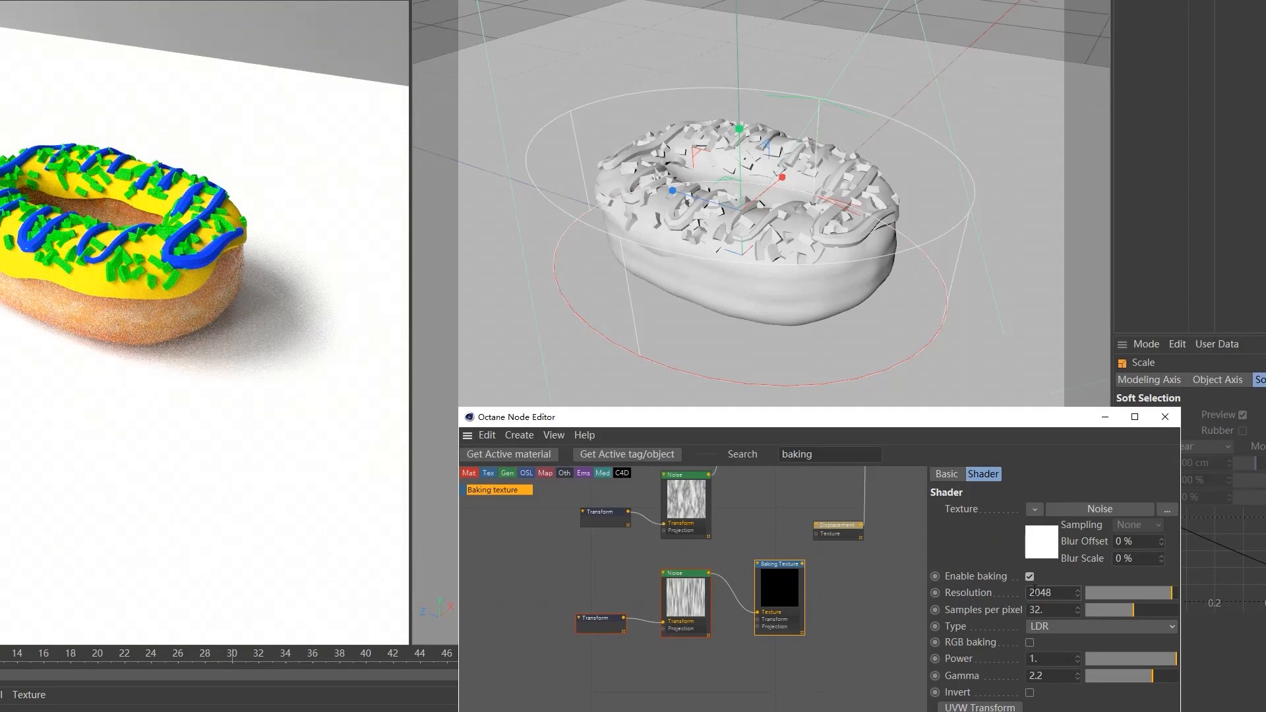
pyautogui.press('Return')
# Connect the Baking Texture's output to the Displacement's Texture input.
pyautogui.moveTo(800, 580); pyautogui.dragTo(814, 542)
pyautogui.click(787, 579)
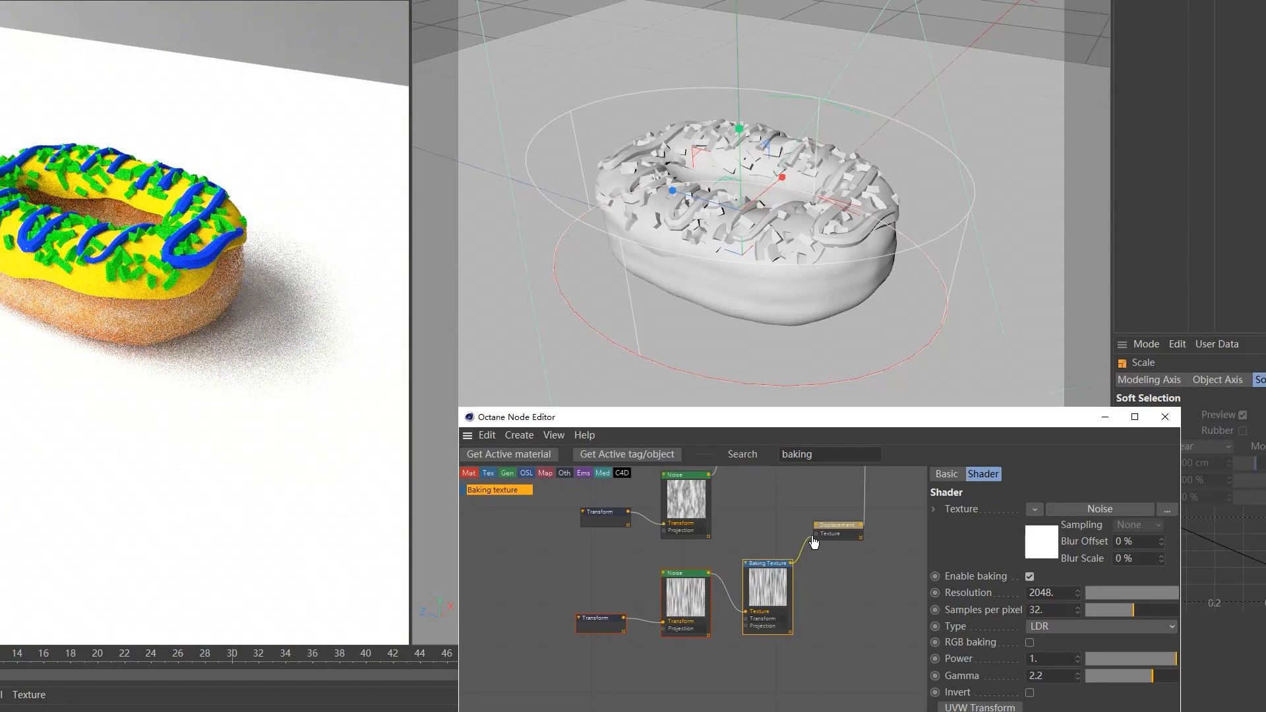
pyautogui.moveTo(814, 542); pyautogui.dragTo(816, 533)
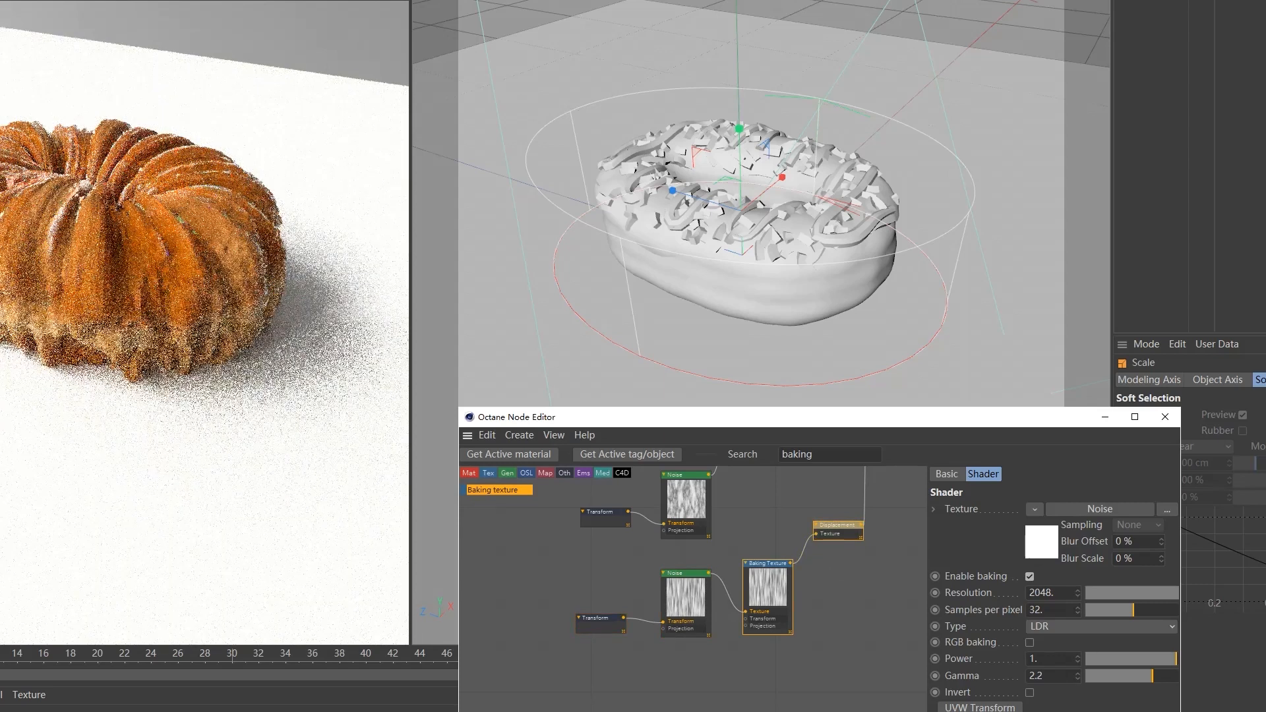
# Set the Displacement's level of detail to 2048x2048, its height to 0.7 cm and its mid level to 0.5.
pyautogui.moveTo(800, 638); pyautogui.dragTo(761, 662, button='middle')
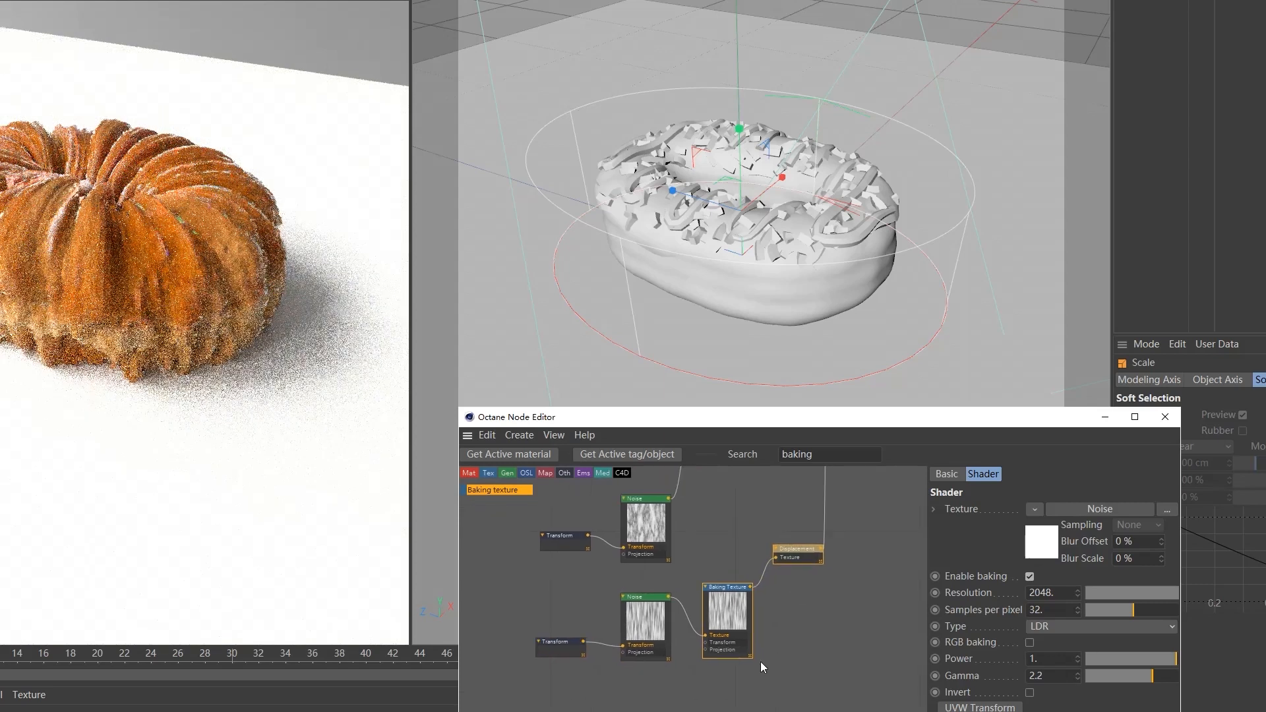
pyautogui.click(797, 552)
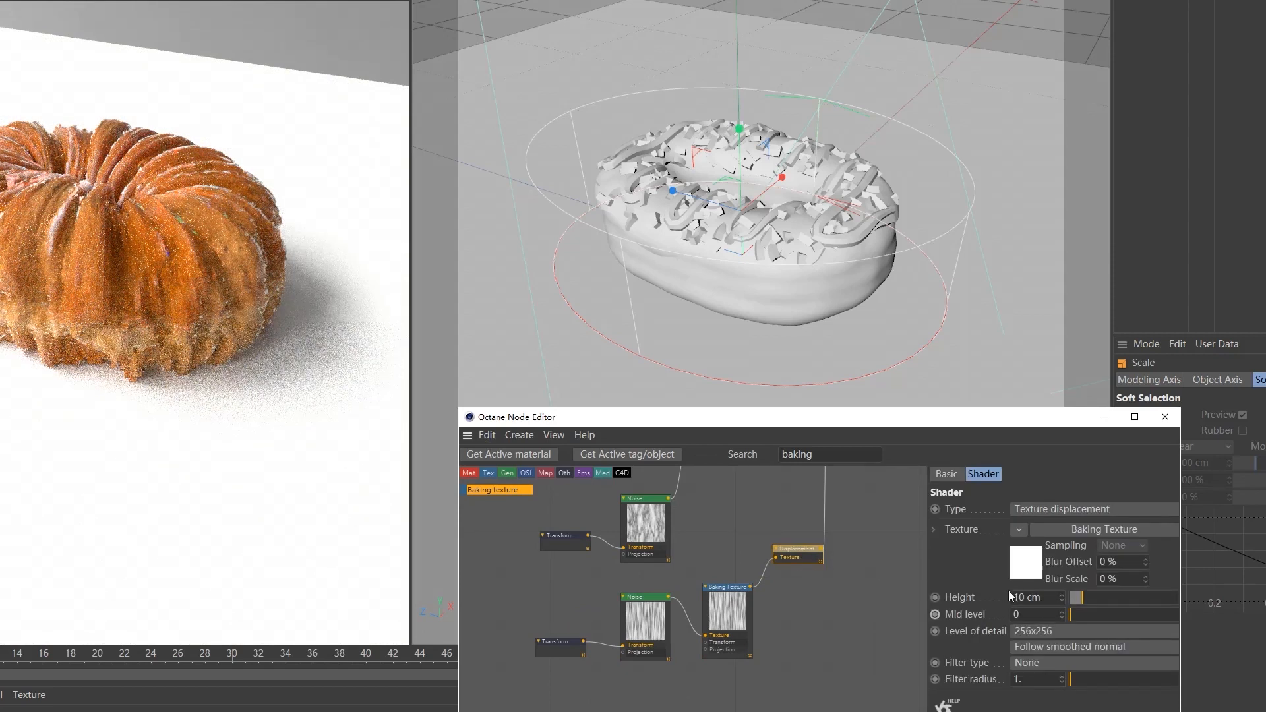
pyautogui.click(1033, 631)
pyautogui.click(1032, 699)
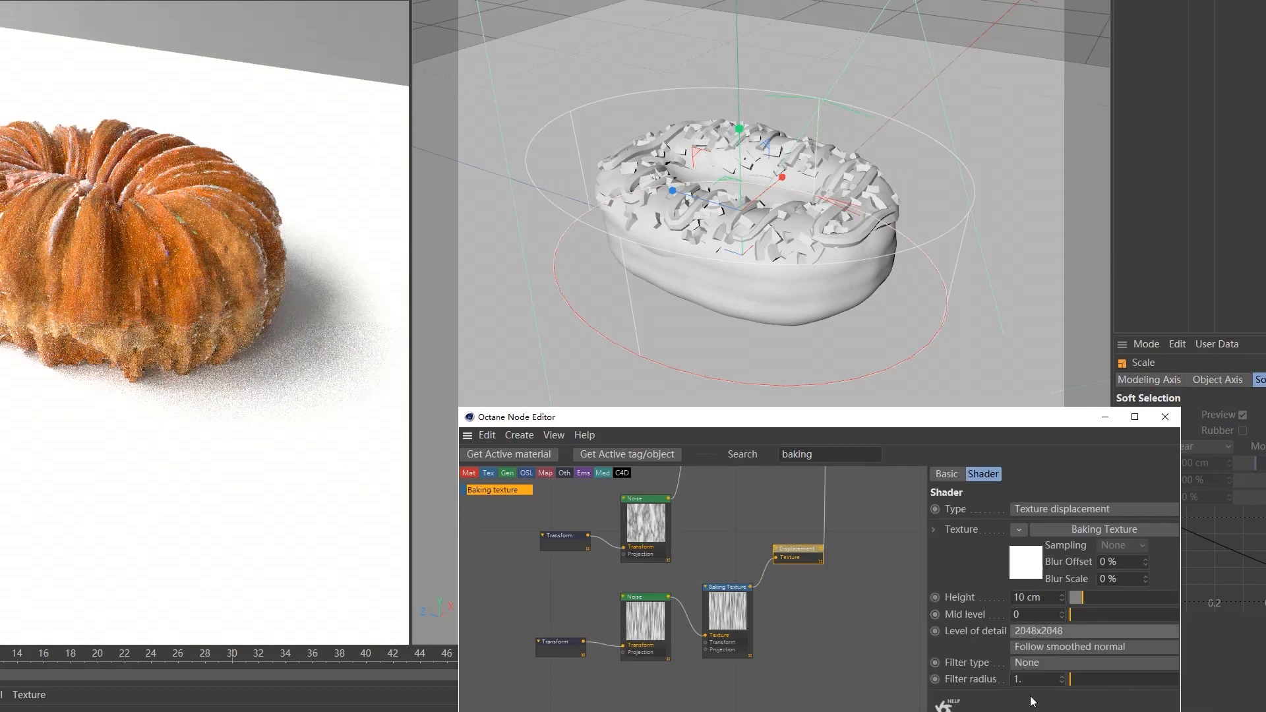
pyautogui.click(1035, 597)
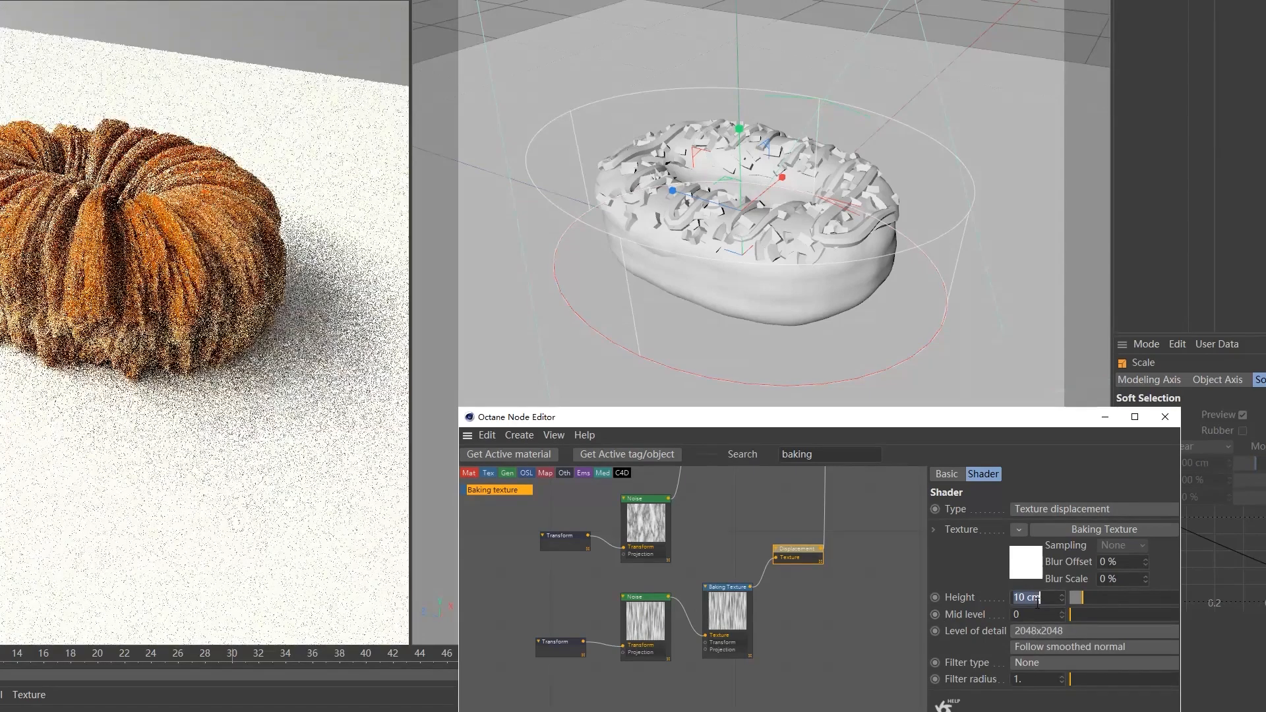
pyautogui.write('0.7')
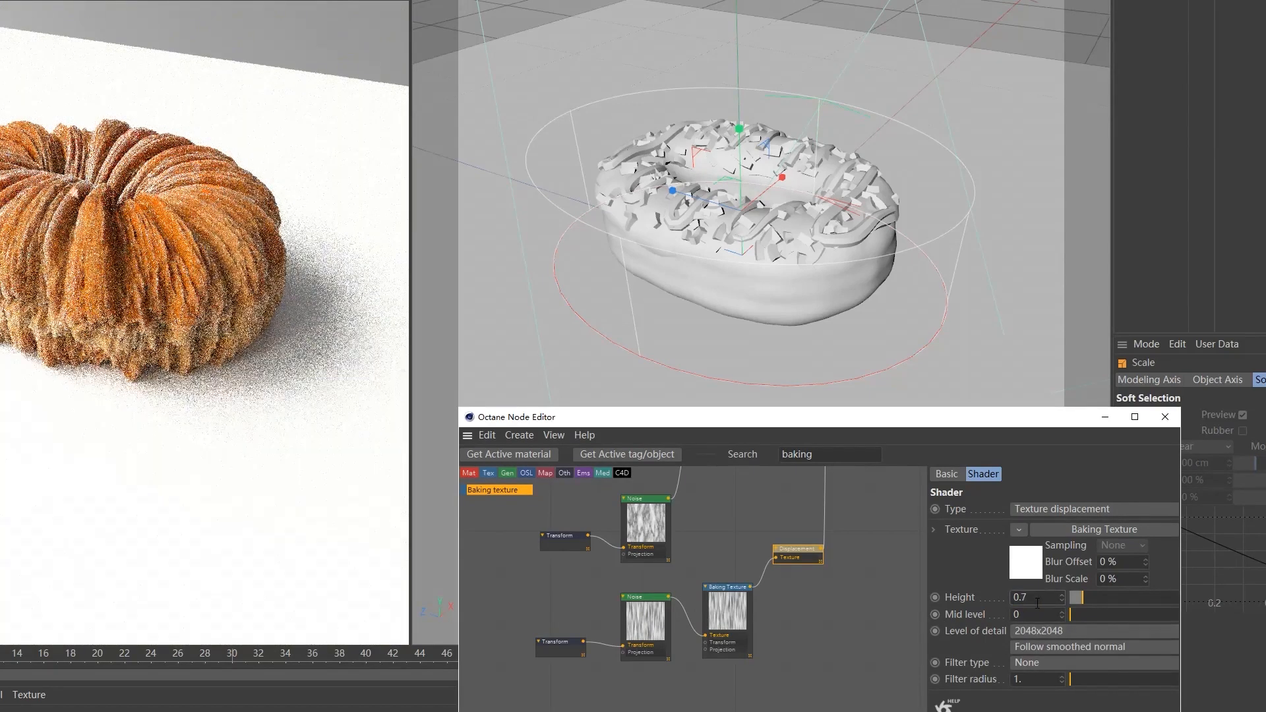
pyautogui.click(1035, 613)
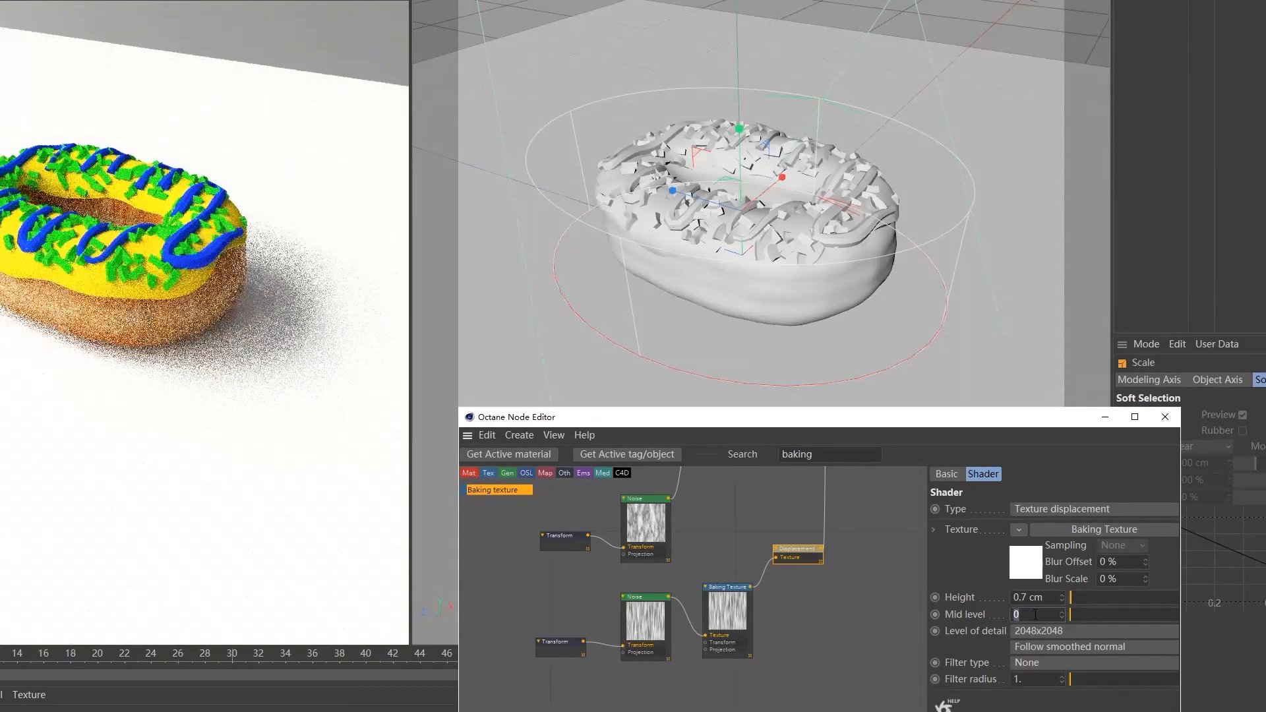
pyautogui.write('0.5')
pyautogui.press('Return')
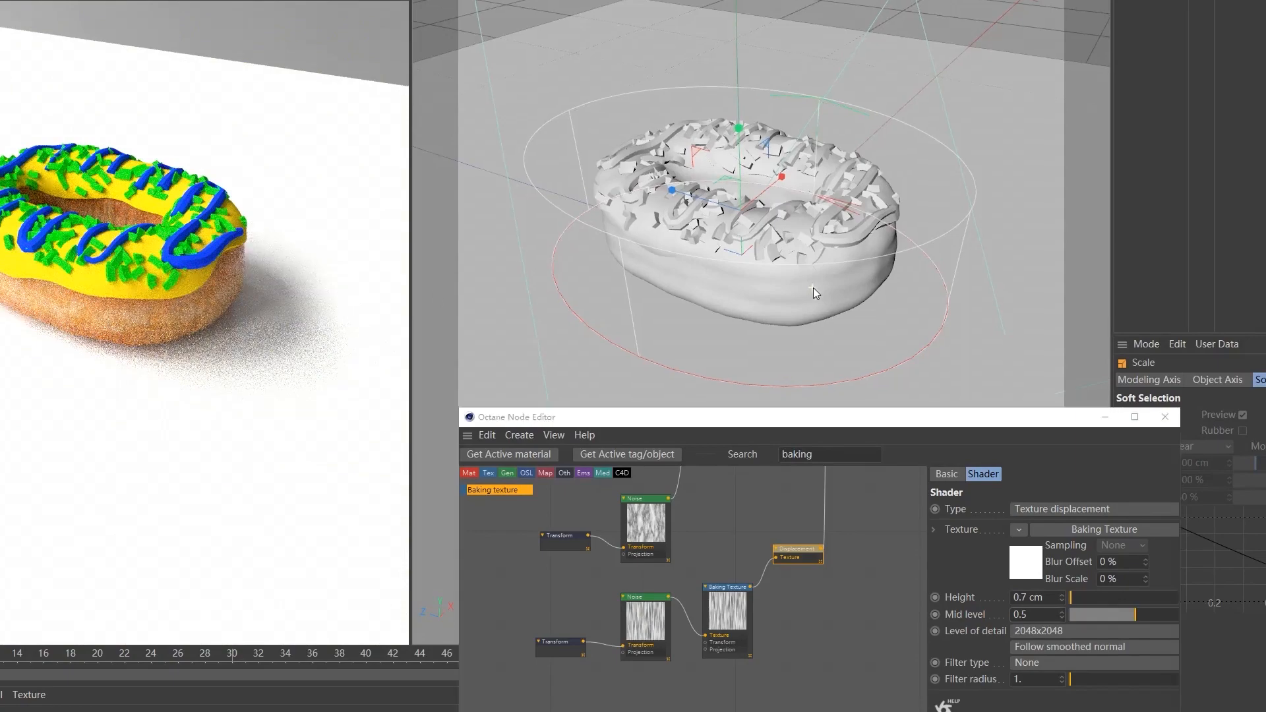
# Examine the displaced dough surface from close and far, and review the connections of the dough material's node network.
pyautogui.scroll(5, 938, 275)
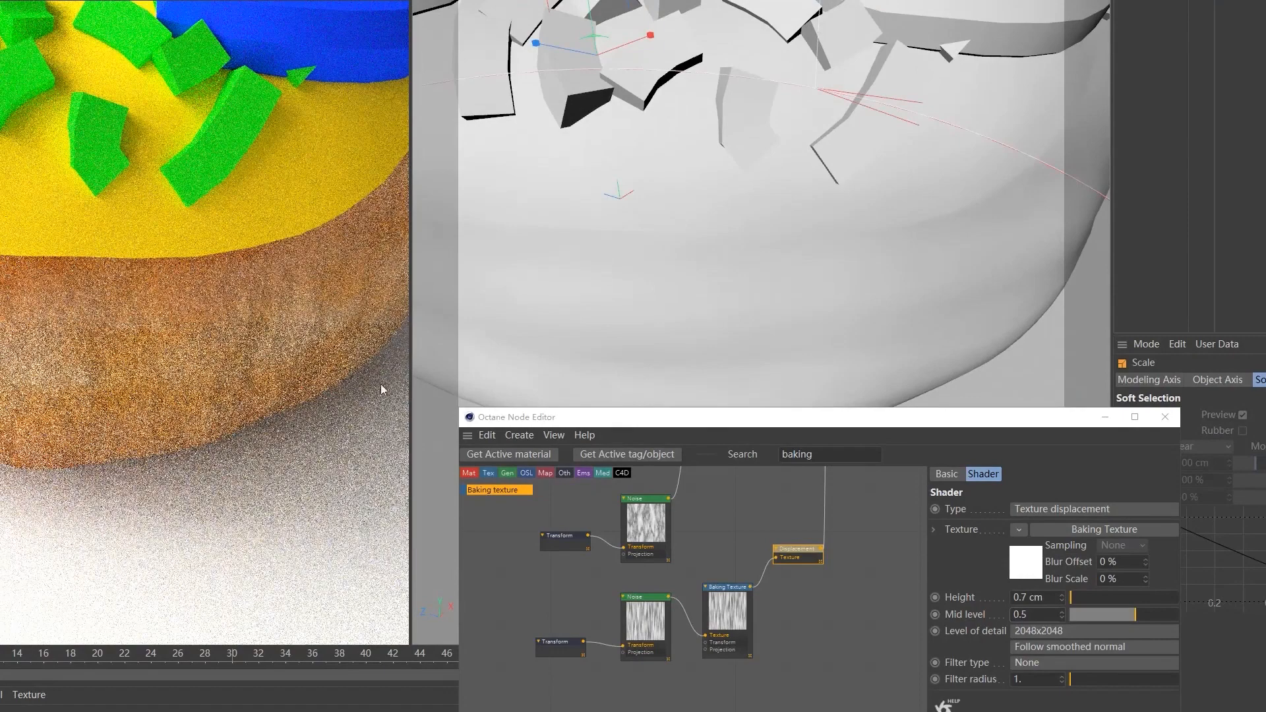
pyautogui.scroll(-8, 897, 277)
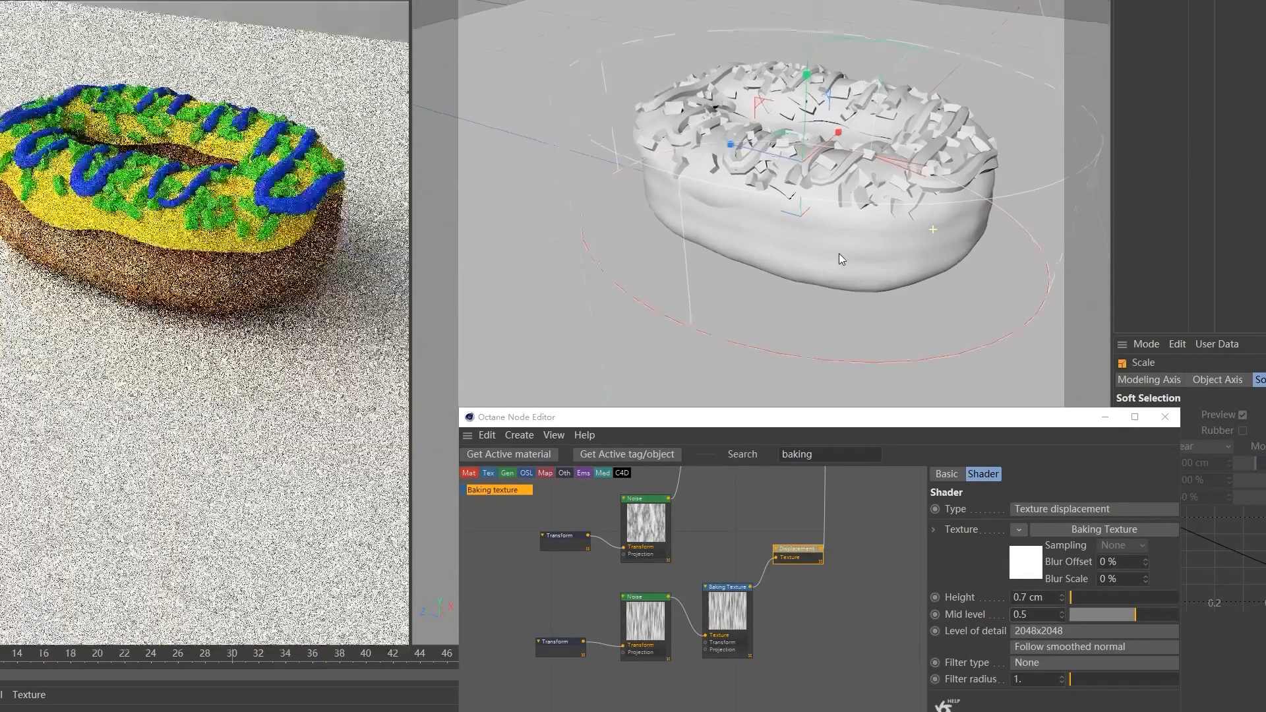
pyautogui.scroll(3, 838, 253)
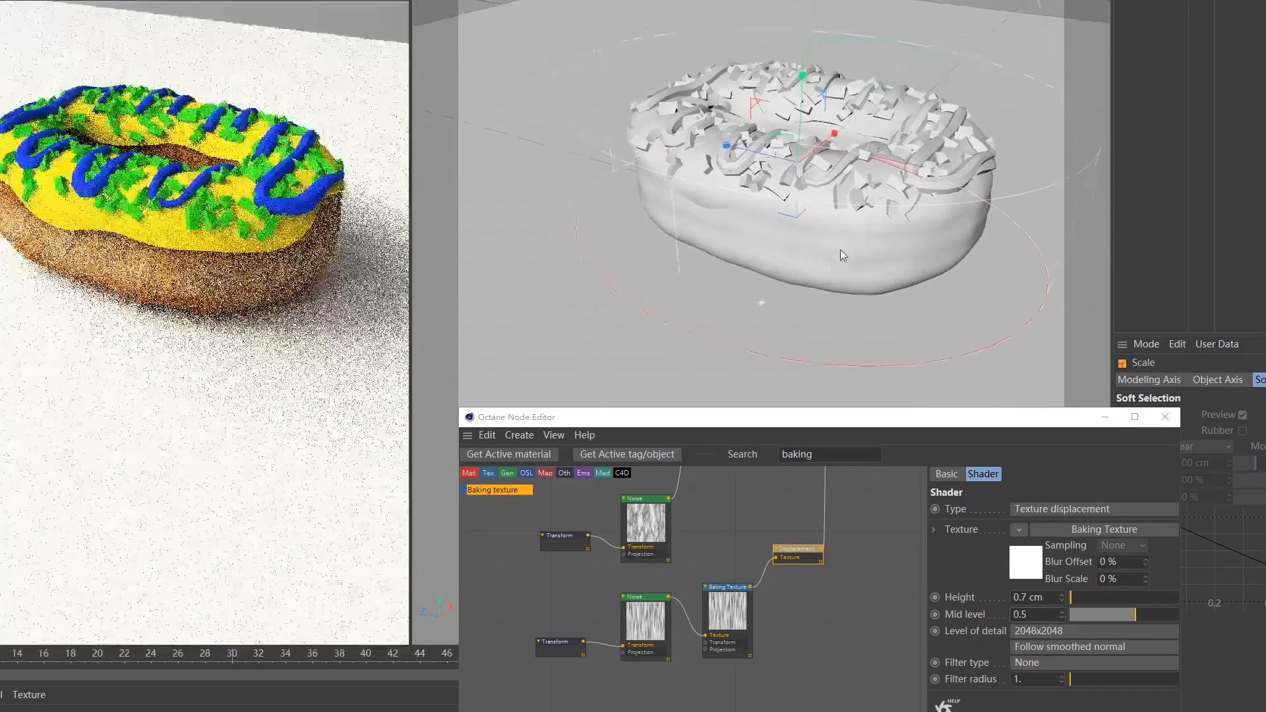
pyautogui.moveTo(779, 516); pyautogui.dragTo(812, 682, button='middle')
pyautogui.scroll(-3, 812, 683)
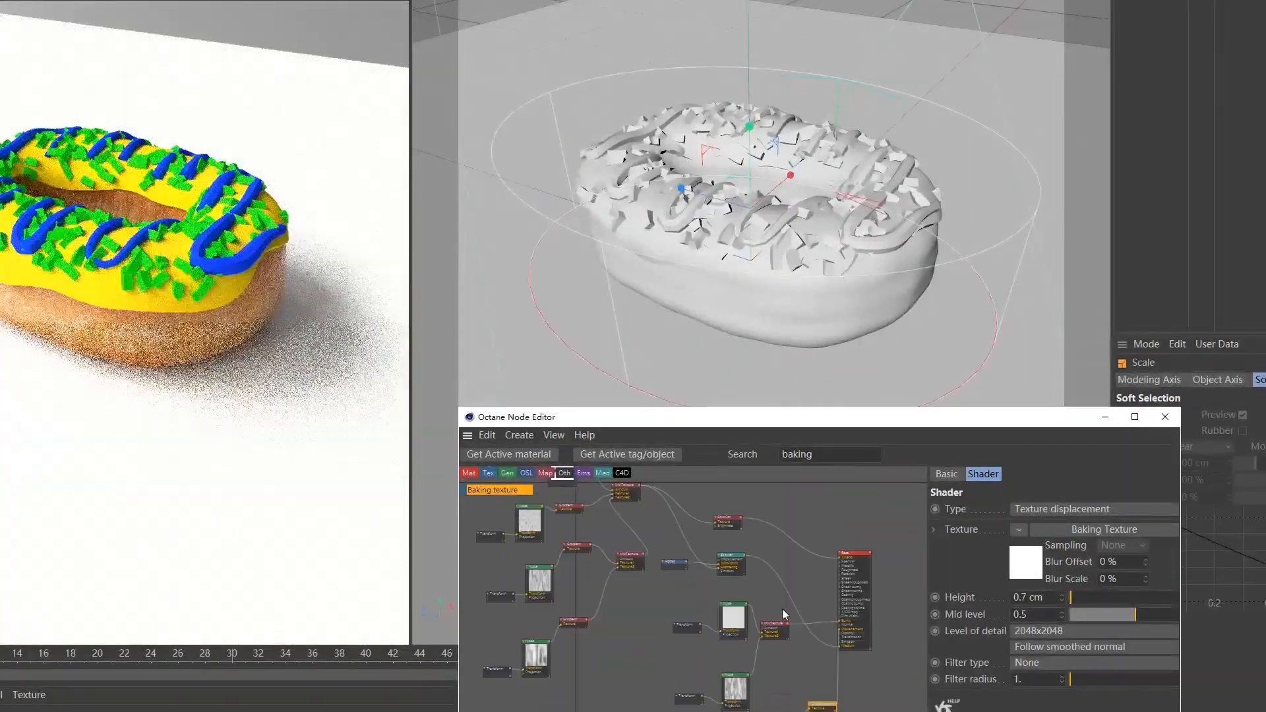
pyautogui.moveTo(625, 538); pyautogui.dragTo(635, 575, button='middle')
pyautogui.moveTo(788, 614); pyautogui.dragTo(821, 603, button='middle')
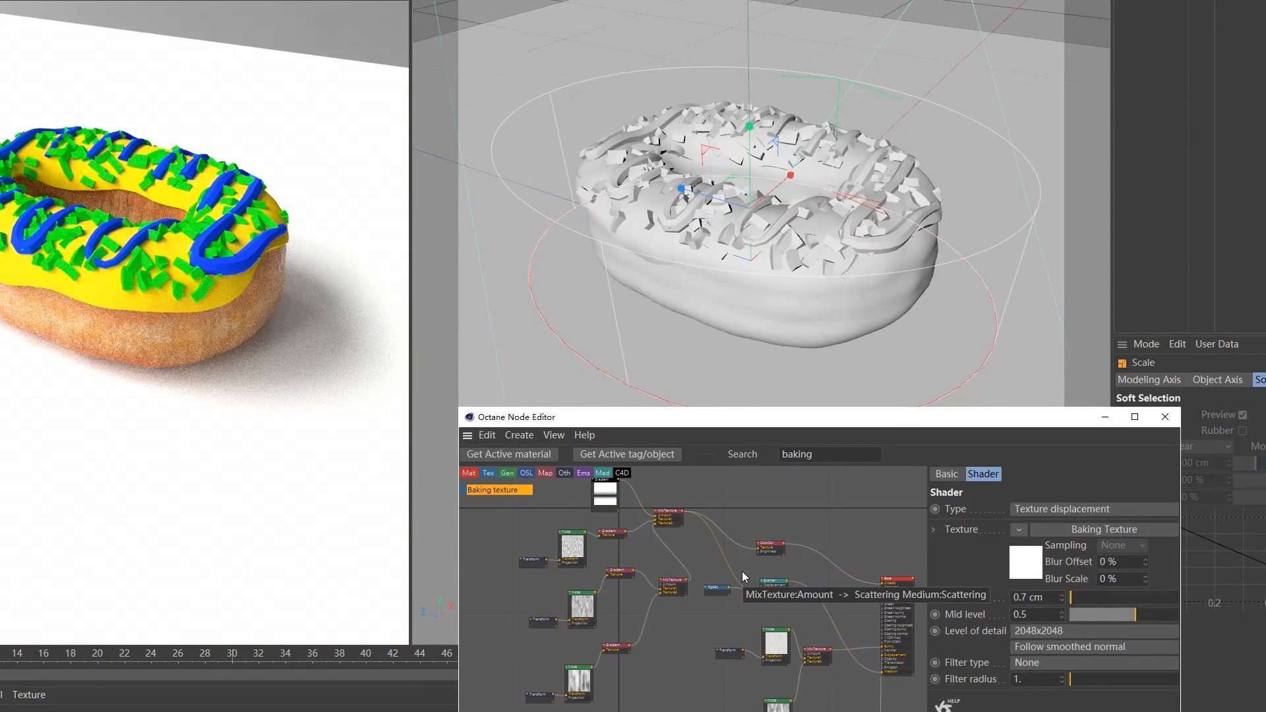
pyautogui.moveTo(843, 576); pyautogui.dragTo(814, 551, button='middle')
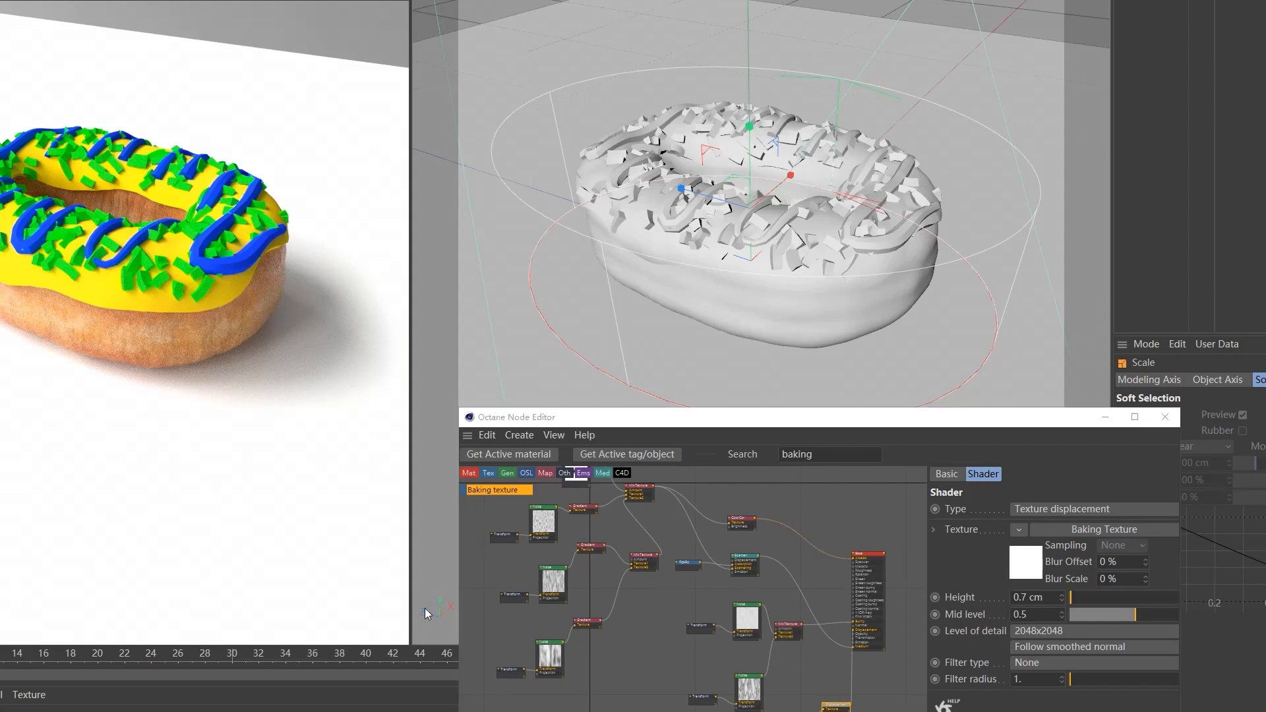
pyautogui.keyDown('alt'); pyautogui.moveTo(425, 608); pyautogui.dragTo(493, 607, button='middle'); pyautogui.keyUp('alt')
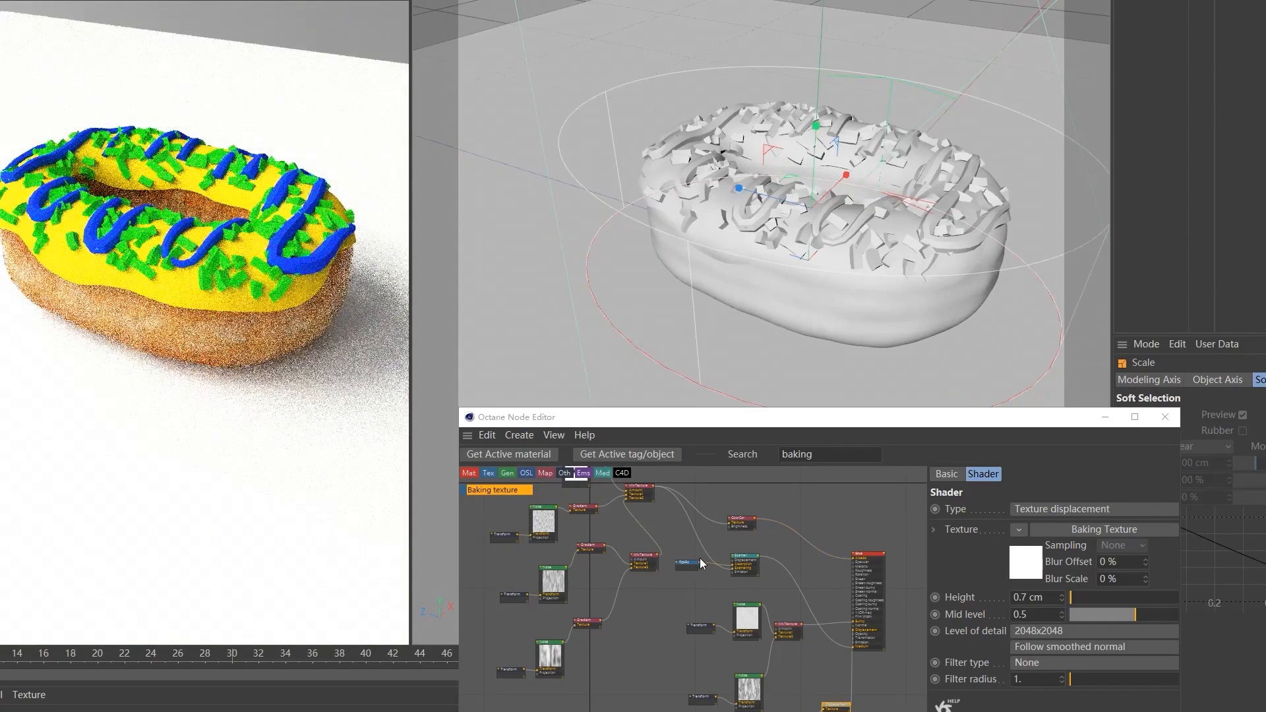
pyautogui.keyDown('alt'); pyautogui.moveTo(783, 317); pyautogui.dragTo(733, 312, button='middle'); pyautogui.keyUp('alt')
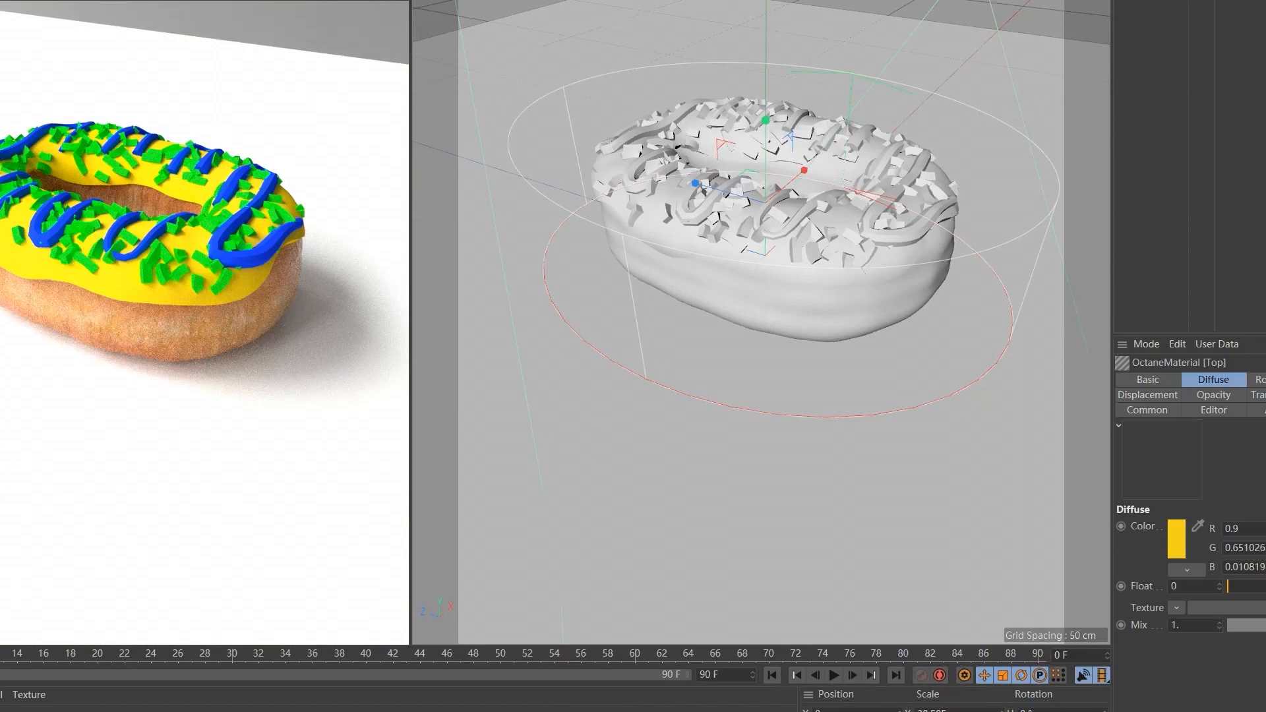
# Open the yellow Top material in the node editor and change its material type to Glossy.
pyautogui.click(1, 1)
pyautogui.click(2, 4)
pyautogui.moveTo(399, 128); pyautogui.dragTo(732, 120)
pyautogui.moveTo(603, 334); pyautogui.dragTo(777, 293)
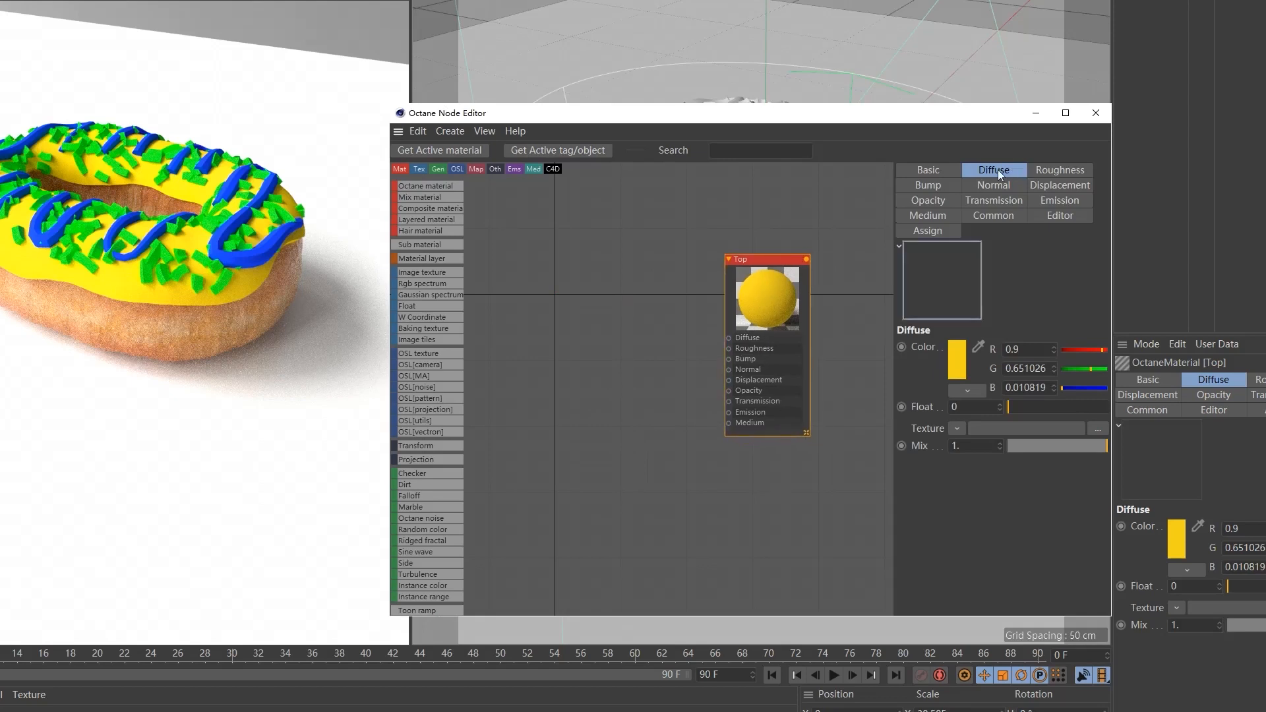
pyautogui.click(942, 169)
pyautogui.click(1015, 387)
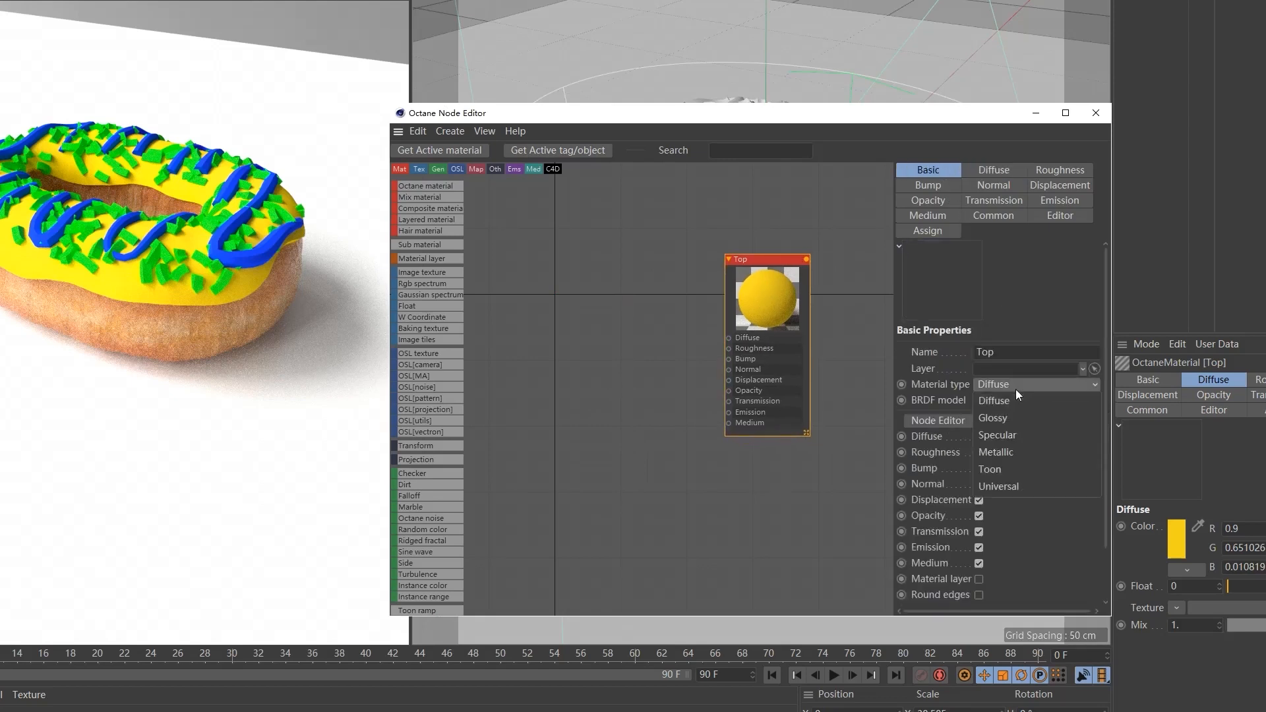
pyautogui.click(1071, 418)
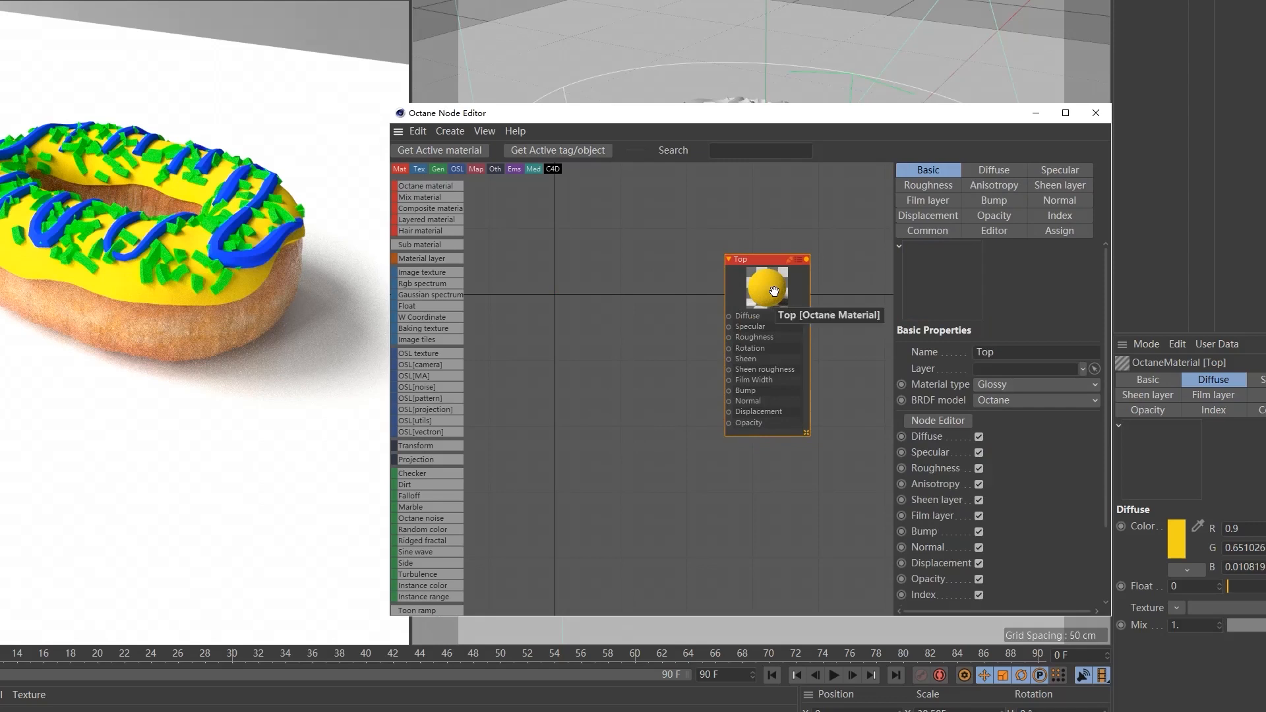
pyautogui.moveTo(779, 286); pyautogui.dragTo(812, 290)
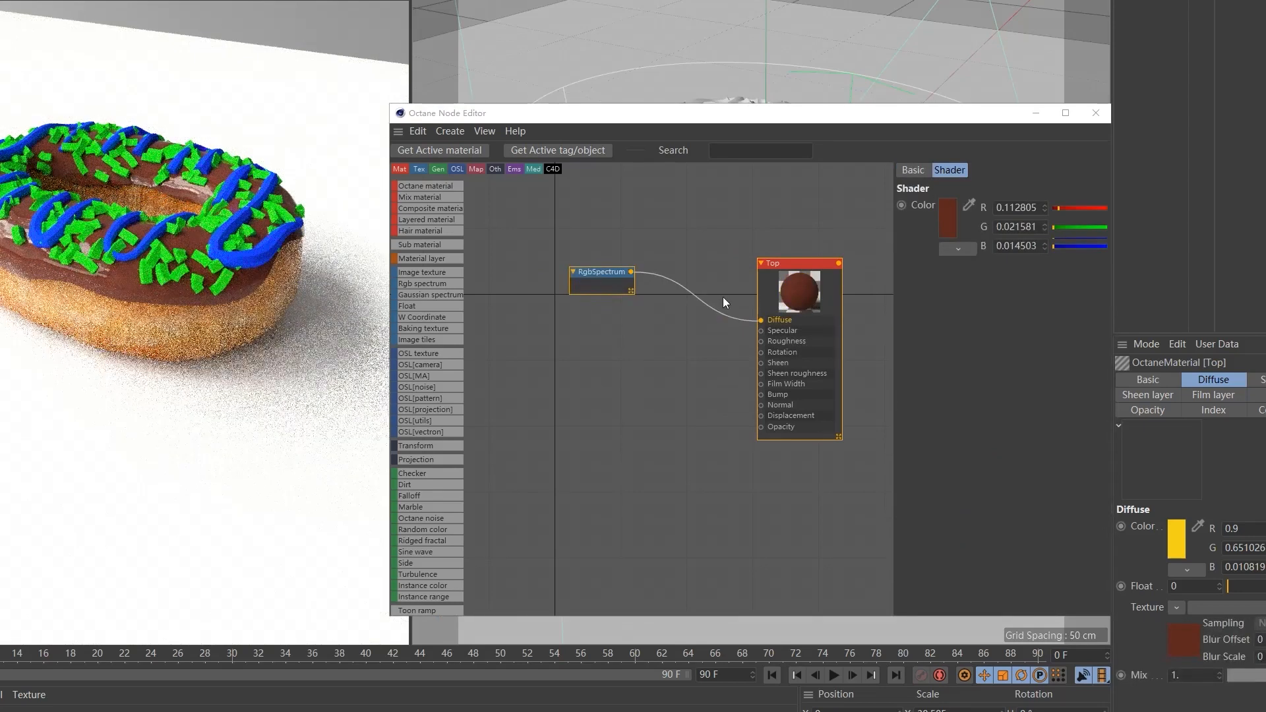
# Delete the RgbSpectrum node that feeds the Top material's Diffuse input.
pyautogui.moveTo(724, 112); pyautogui.dragTo(743, 227)
pyautogui.keyDown('alt'); pyautogui.moveTo(784, 132); pyautogui.dragTo(770, 141); pyautogui.keyUp('alt')
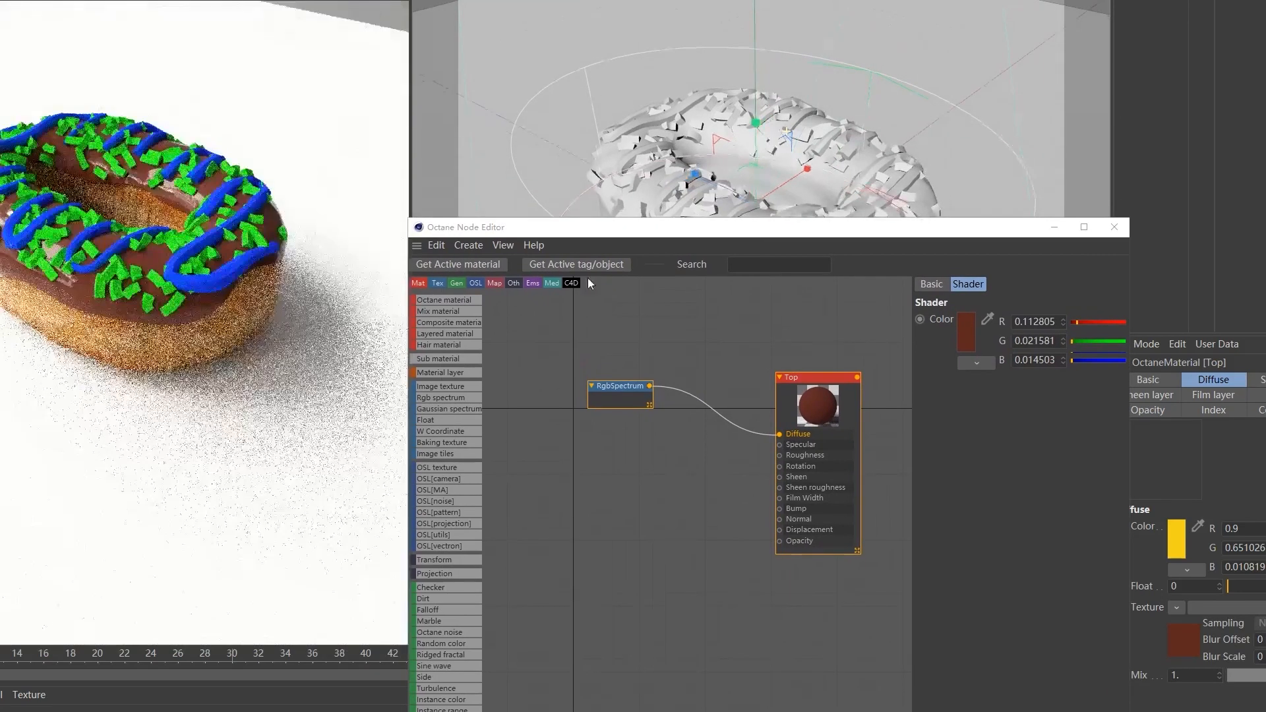
pyautogui.click(657, 445)
pyautogui.click(617, 384)
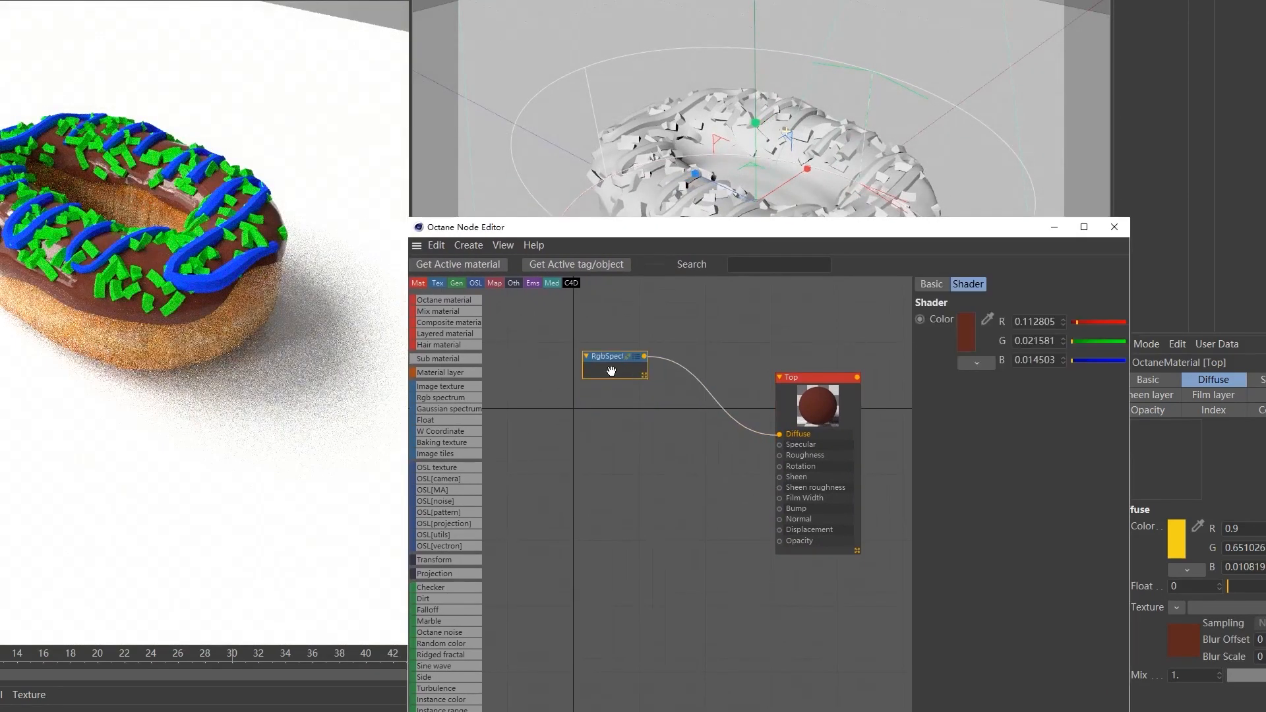
pyautogui.press('Delete')
# Add an Octane noise node and connect it to the Top material's Diffuse input.
pyautogui.rightClick(612, 362)
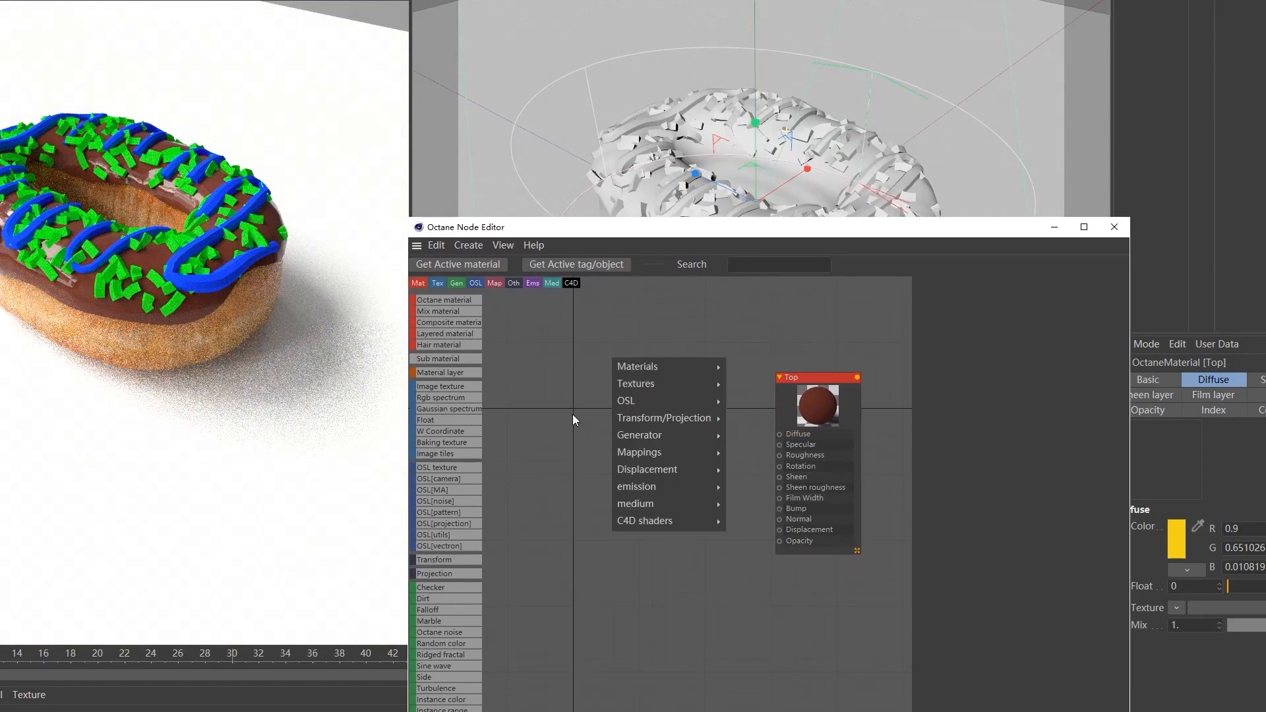
pyautogui.moveTo(700, 440)
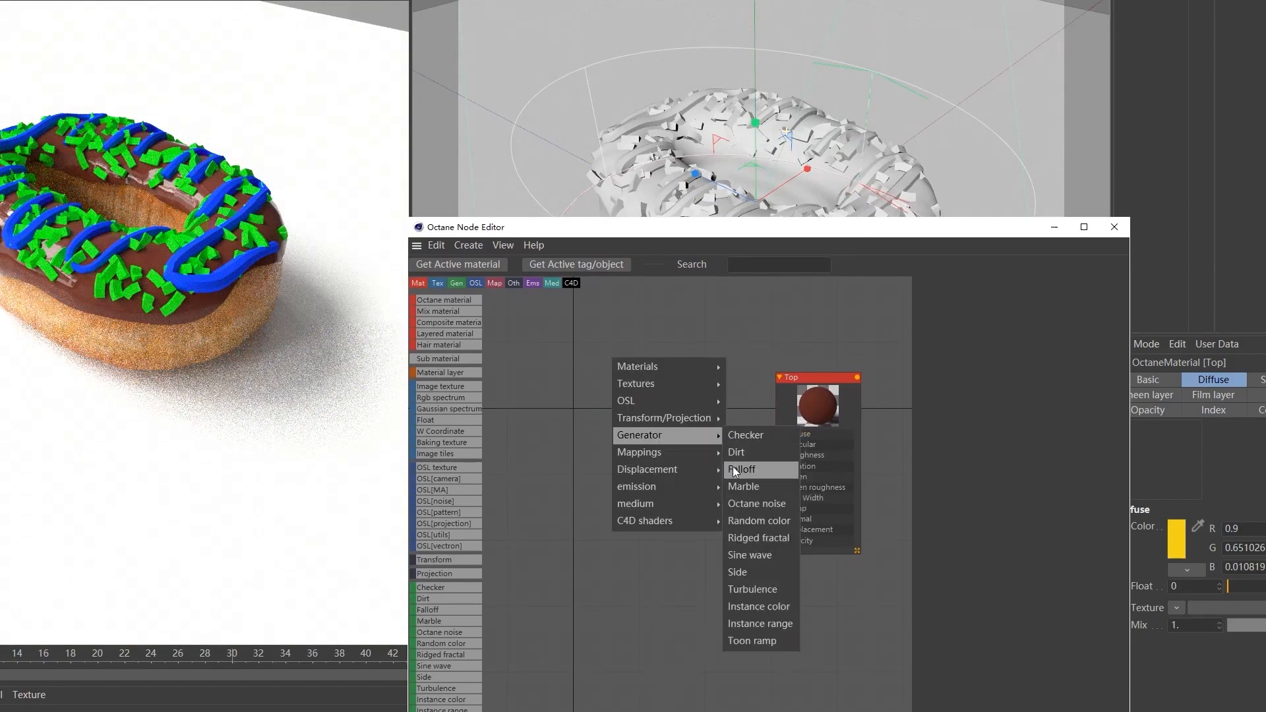
pyautogui.click(757, 504)
pyautogui.moveTo(646, 395); pyautogui.dragTo(573, 408)
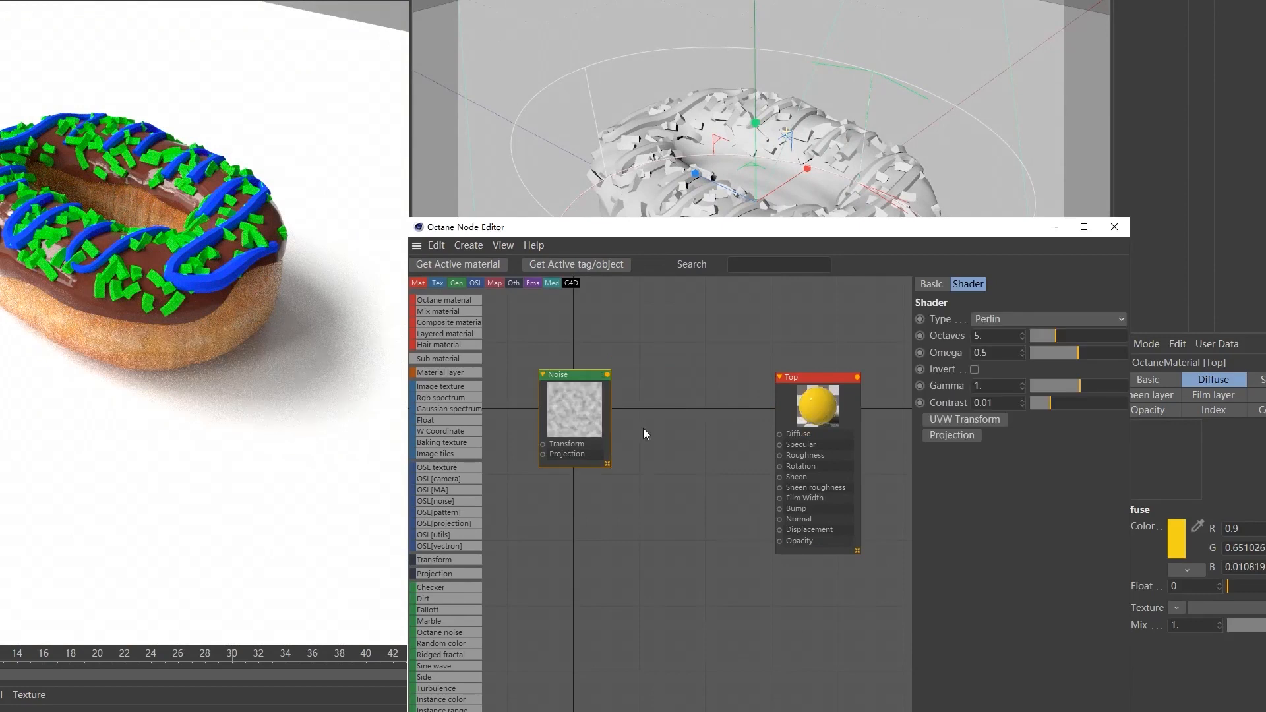
pyautogui.moveTo(609, 380); pyautogui.dragTo(780, 434)
# Insert an Octane gradient node between the noise and the Top material's Diffuse input.
pyautogui.scroll(-1, 433, 604)
pyautogui.scroll(-3, 439, 605)
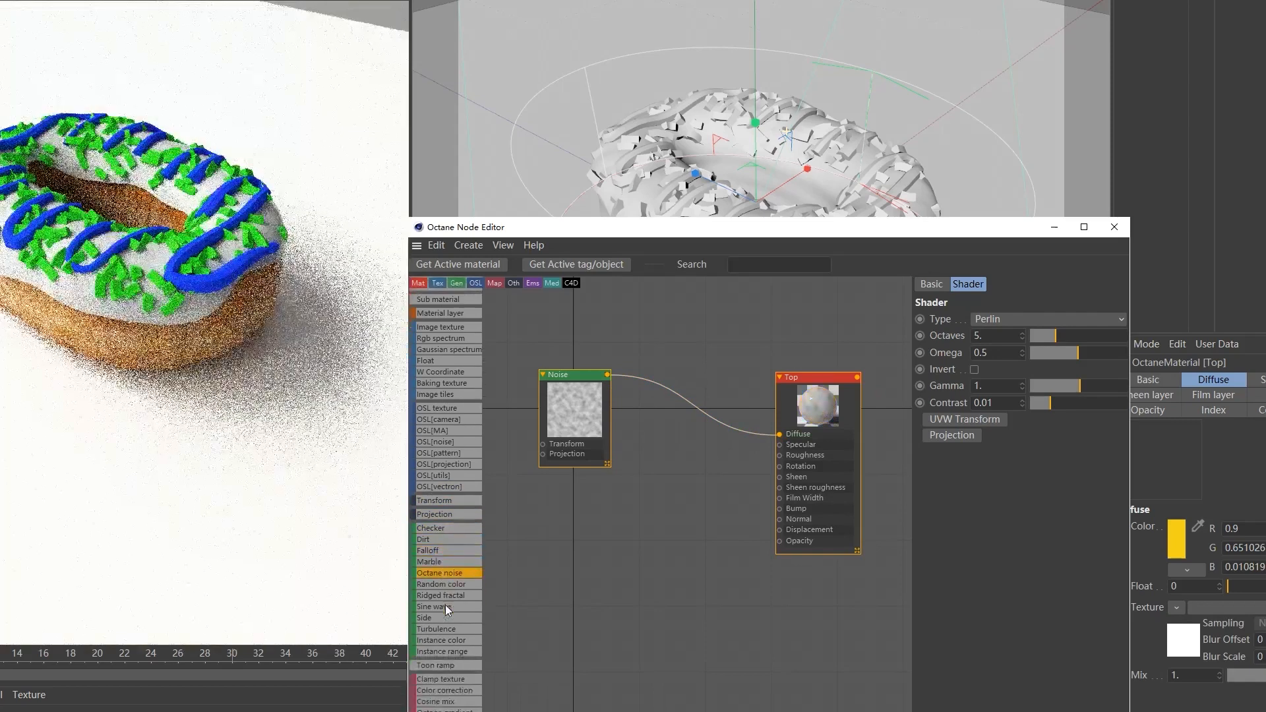
pyautogui.moveTo(450, 641); pyautogui.dragTo(692, 407)
# Set the noise to 8 octaves, omega 0.72 and contrast 5.
pyautogui.click(591, 400)
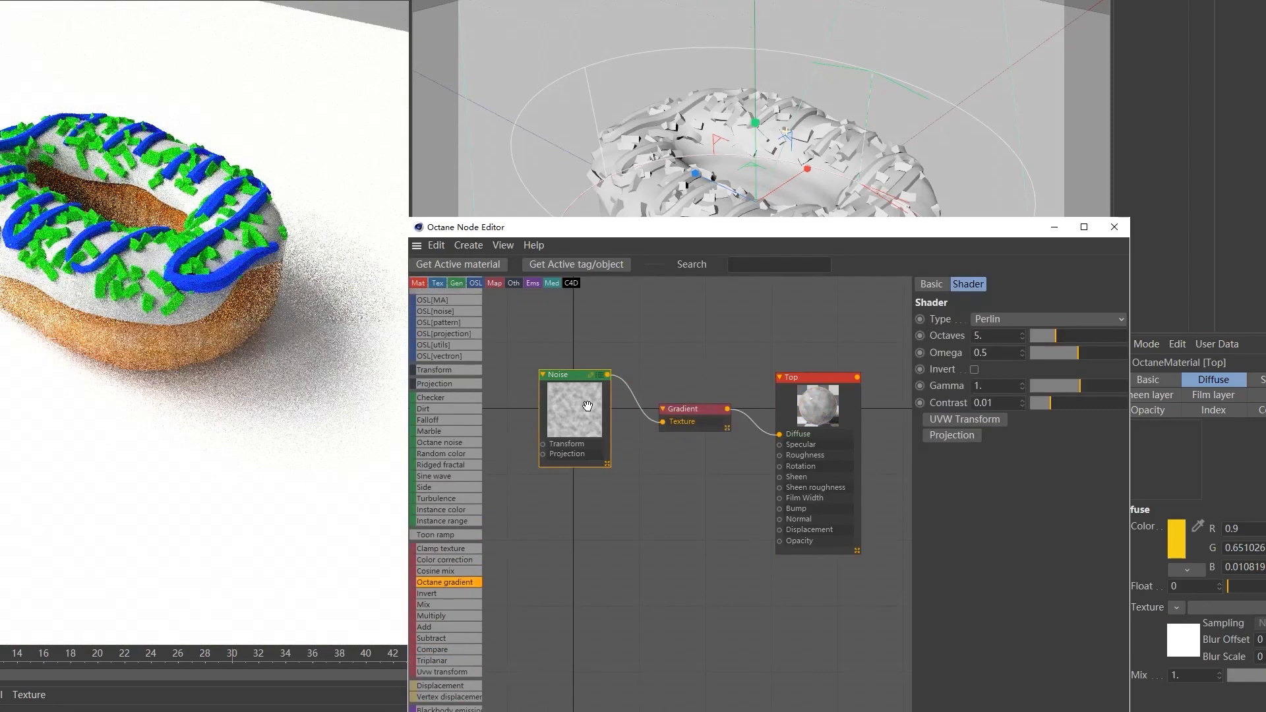
pyautogui.doubleClick(1004, 335)
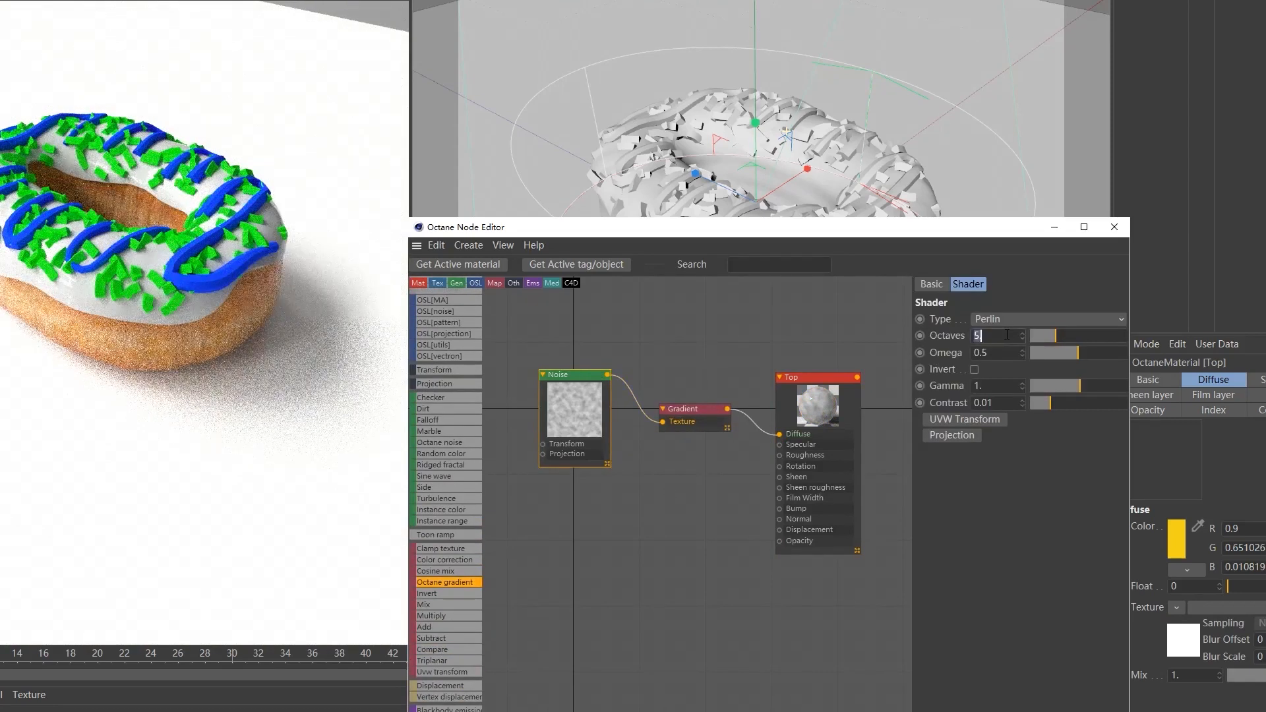
pyautogui.write('8')
pyautogui.doubleClick(1008, 352)
pyautogui.write('0.72')
pyautogui.press('Return')
pyautogui.doubleClick(995, 402)
pyautogui.write('5')
pyautogui.press('Return')
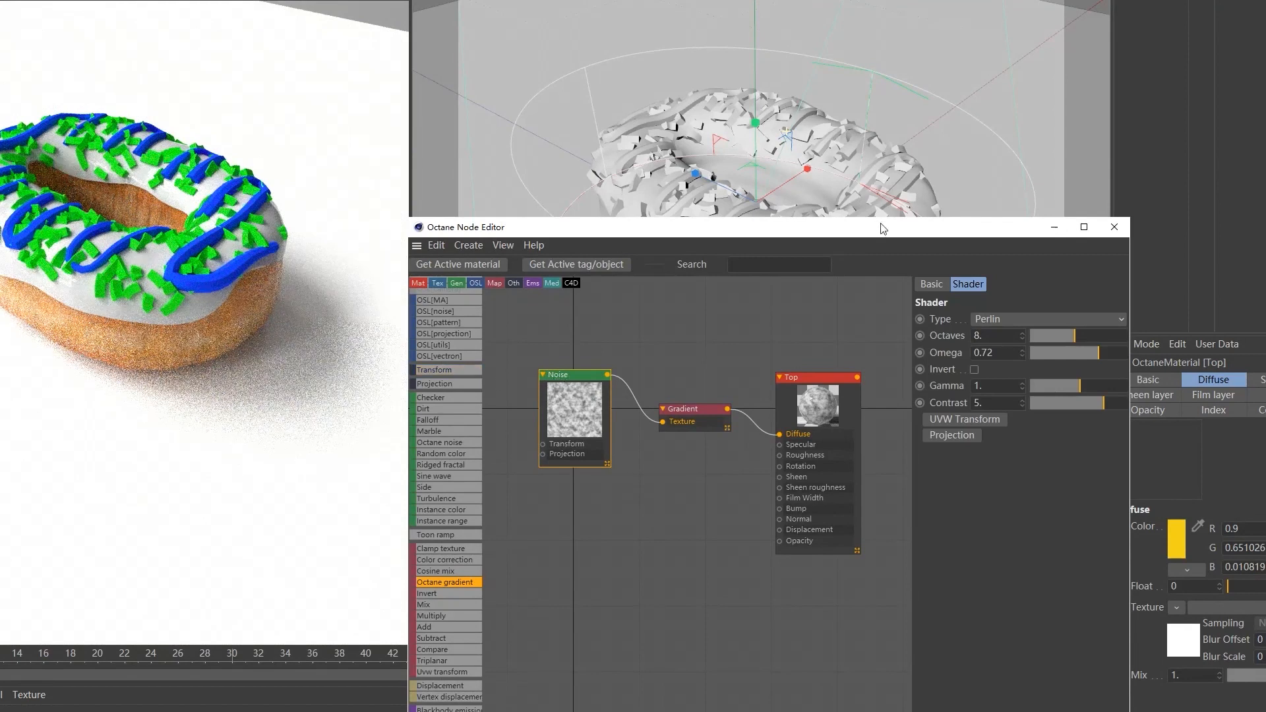
# Change the projection of the Top material's tag to Cylindrical.
pyautogui.moveTo(725, 227); pyautogui.dragTo(638, 199)
pyautogui.click(1253, 450)
pyautogui.click(1251, 486)
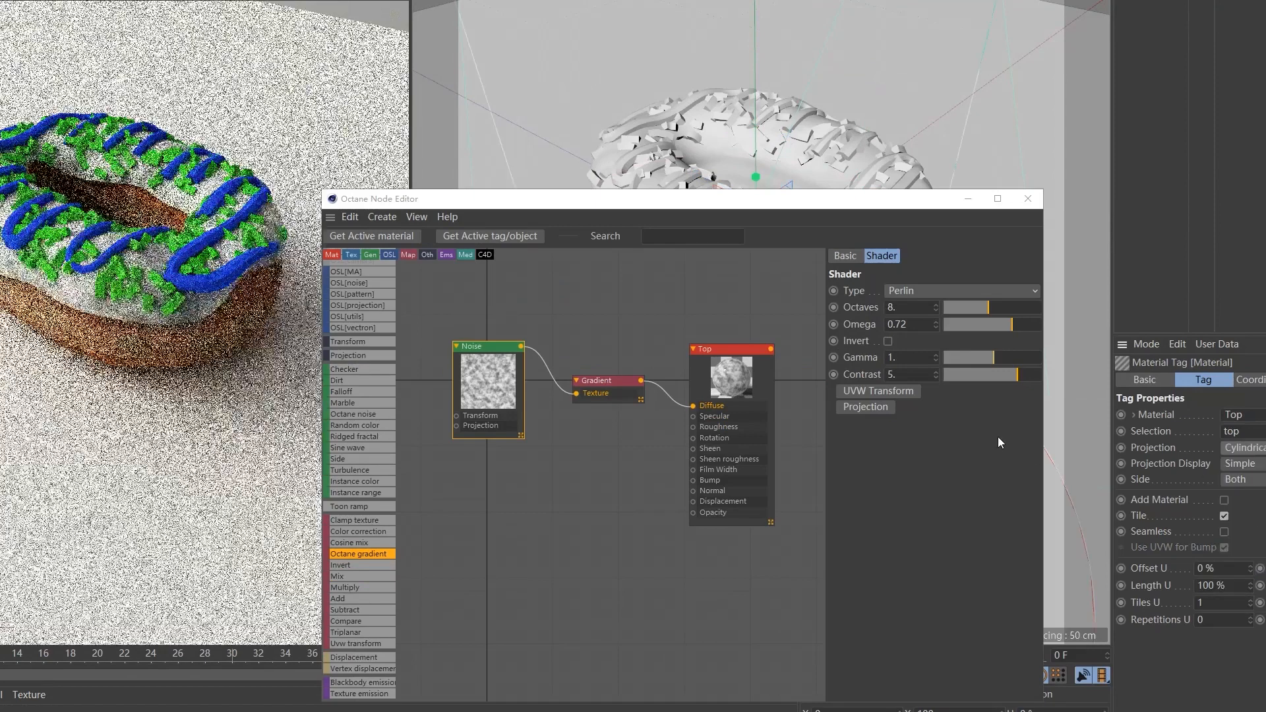
pyautogui.moveTo(563, 198); pyautogui.dragTo(717, 176)
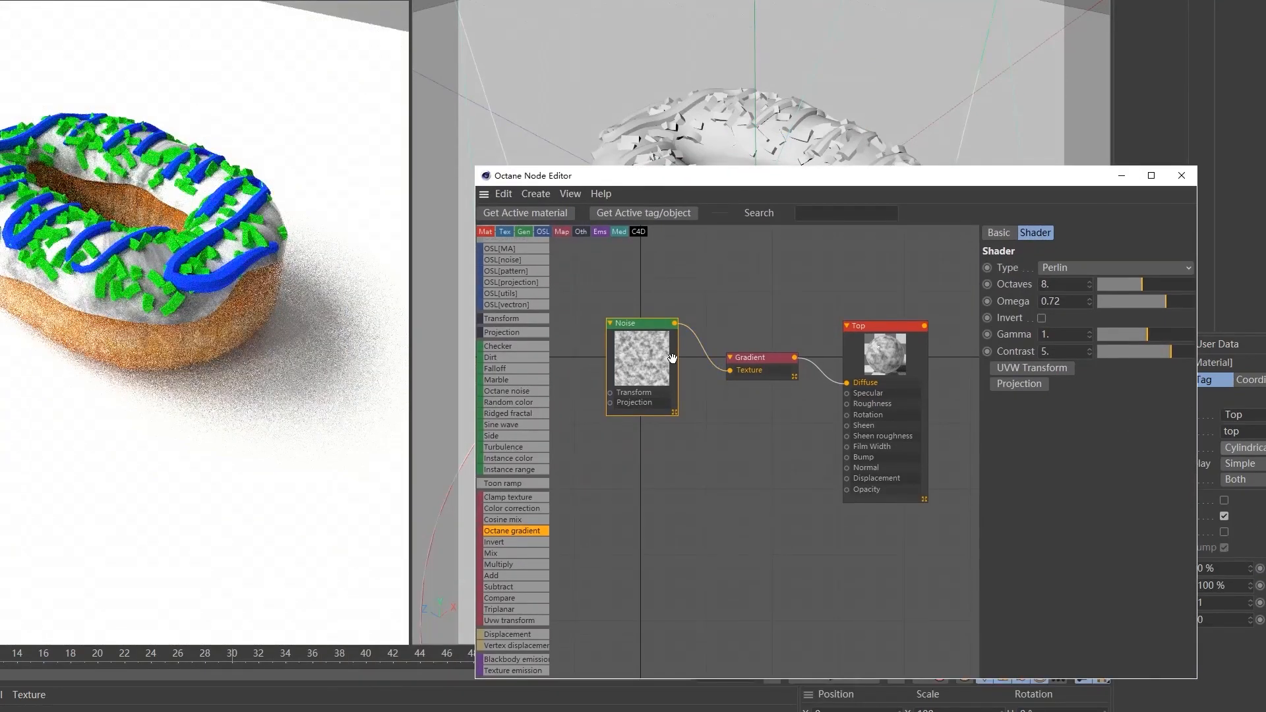
# Set the gradient's black start knot to a dark reddish brown of about H 5°, S 77% and V 27%.
pyautogui.click(757, 369)
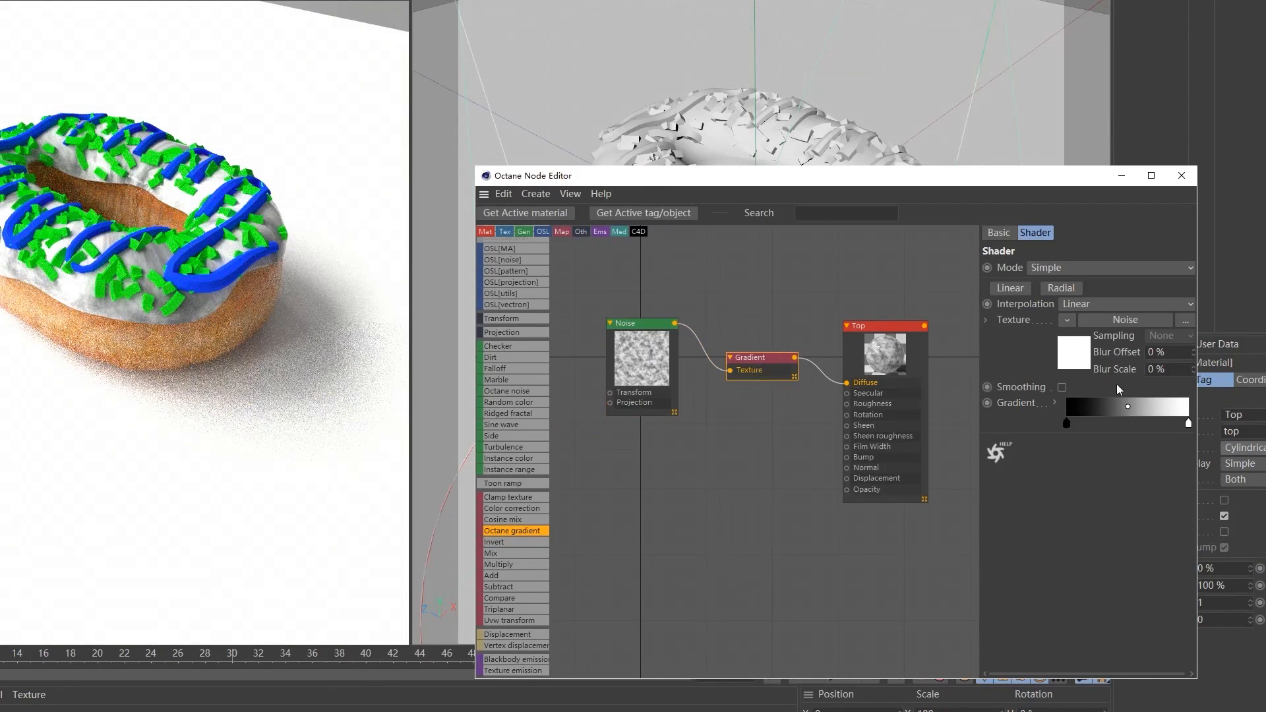
pyautogui.doubleClick(1069, 426)
pyautogui.moveTo(1151, 470)
pyautogui.mouseDown()
pyautogui.moveTo(1050, 472)
pyautogui.moveTo(1159, 455)
pyautogui.mouseUp()
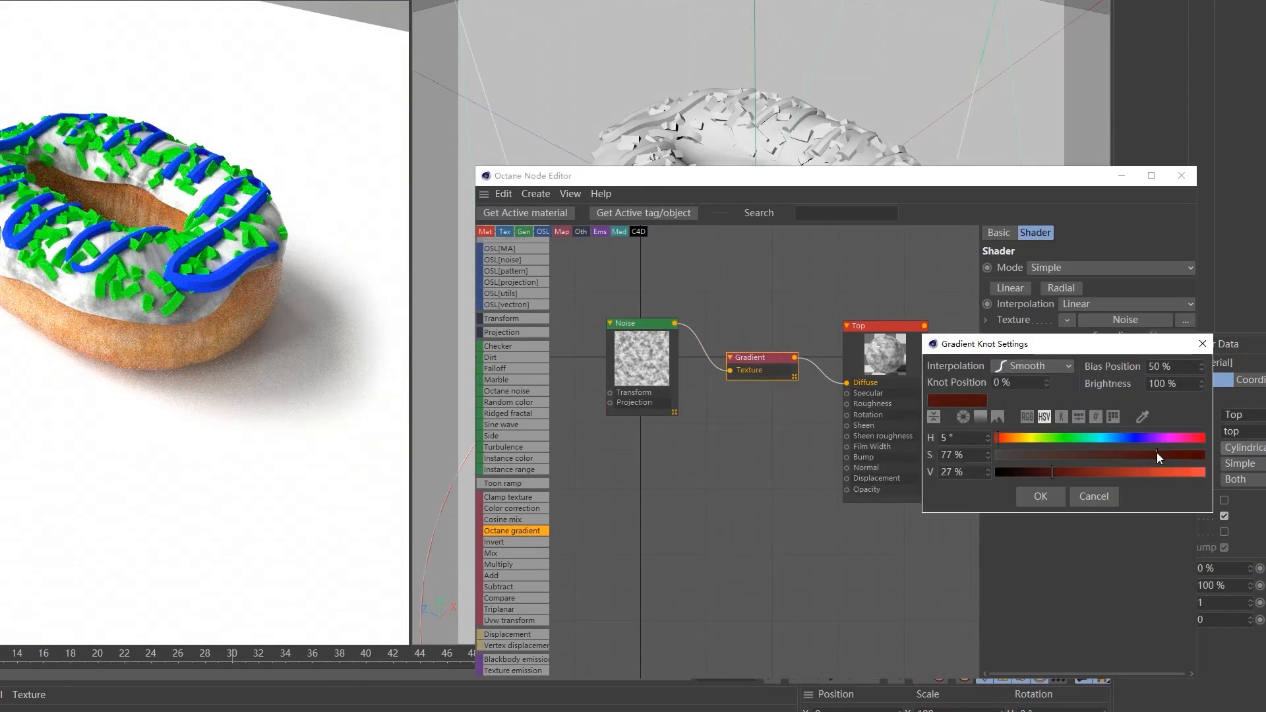
pyautogui.click(1050, 471)
pyautogui.click(1041, 496)
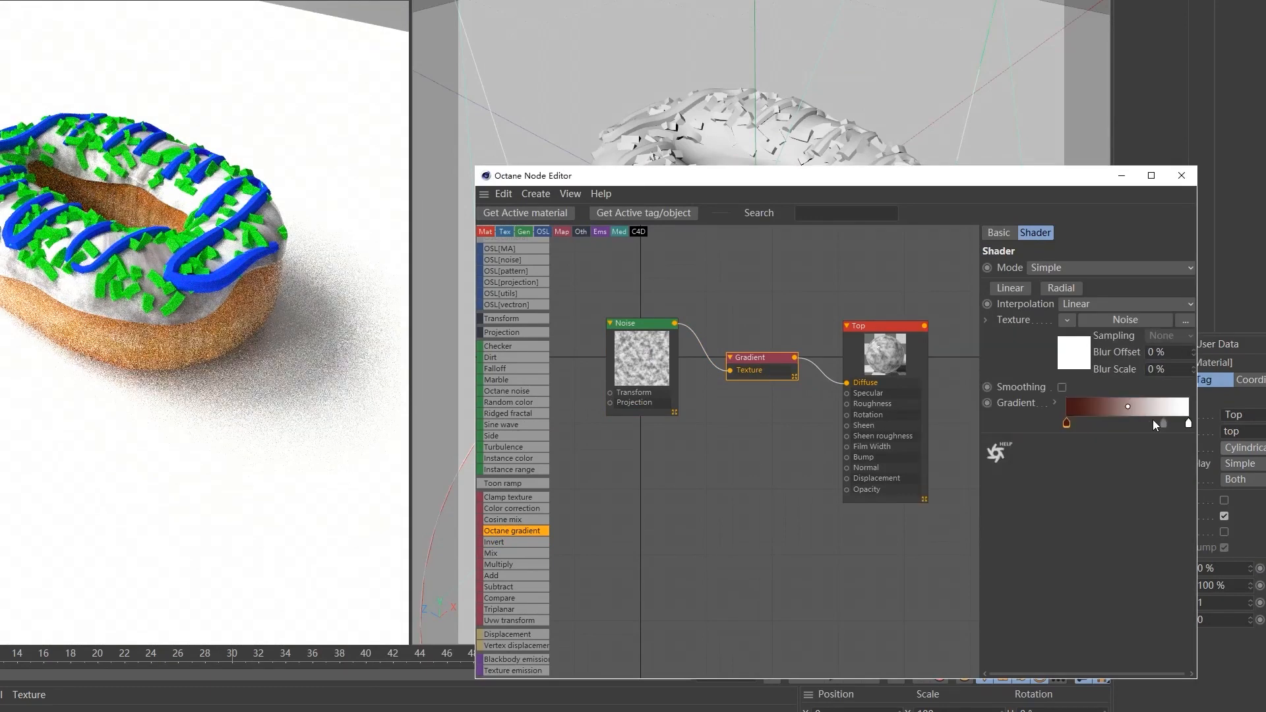
# Set the colour gradient's white end knot to a lighter reddish brown of about H 5°, S 55% and V 39%.
pyautogui.doubleClick(1188, 424)
pyautogui.moveTo(1238, 467); pyautogui.dragTo(1200, 472)
pyautogui.click(1162, 494)
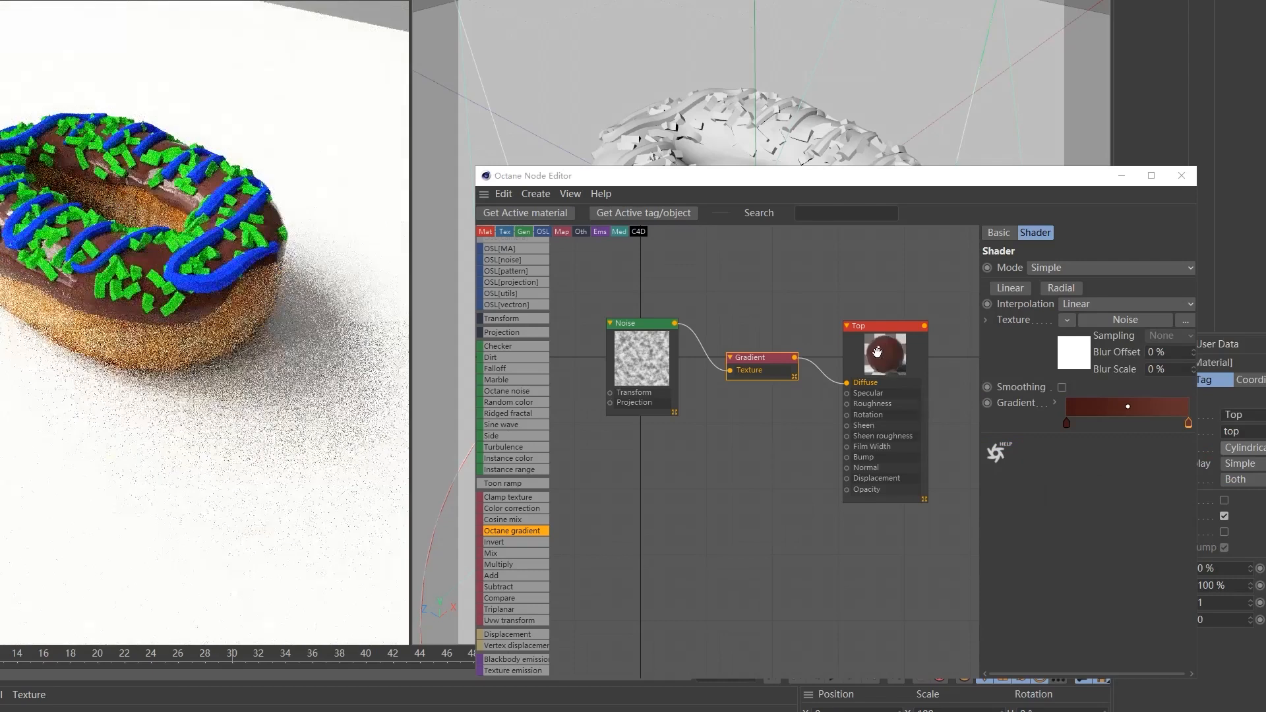
pyautogui.doubleClick(1189, 423)
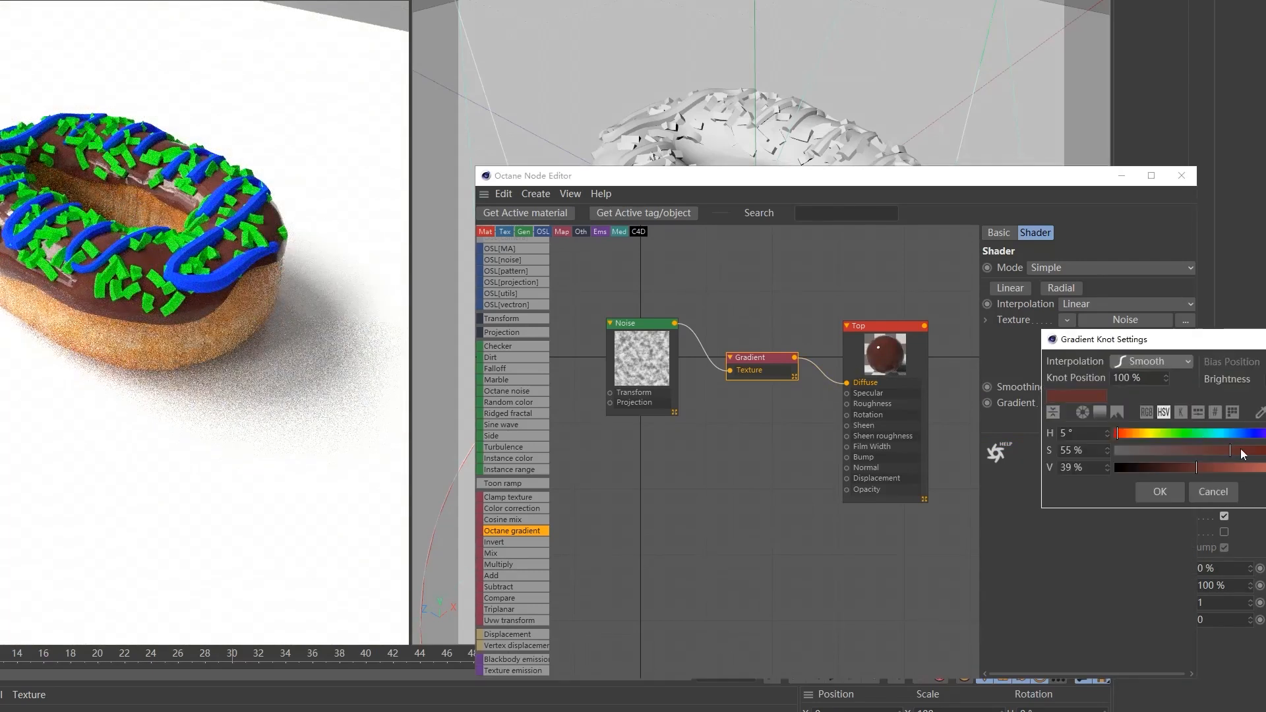
pyautogui.click(1160, 491)
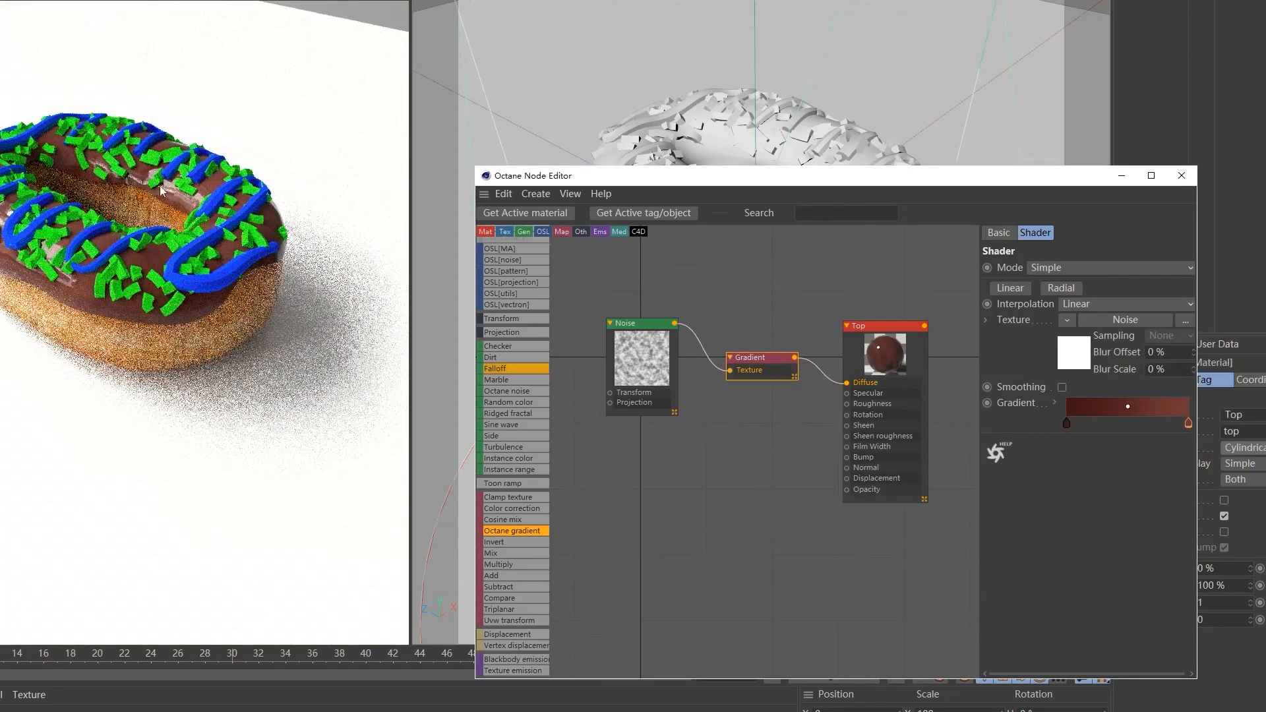
# Darken the colour gradient's start knot to about H 5°, S 72% and V 24%.
pyautogui.moveTo(654, 183); pyautogui.dragTo(669, 300)
pyautogui.keyDown('alt'); pyautogui.moveTo(737, 193); pyautogui.dragTo(719, 217); pyautogui.keyUp('alt')
pyautogui.doubleClick(1081, 540)
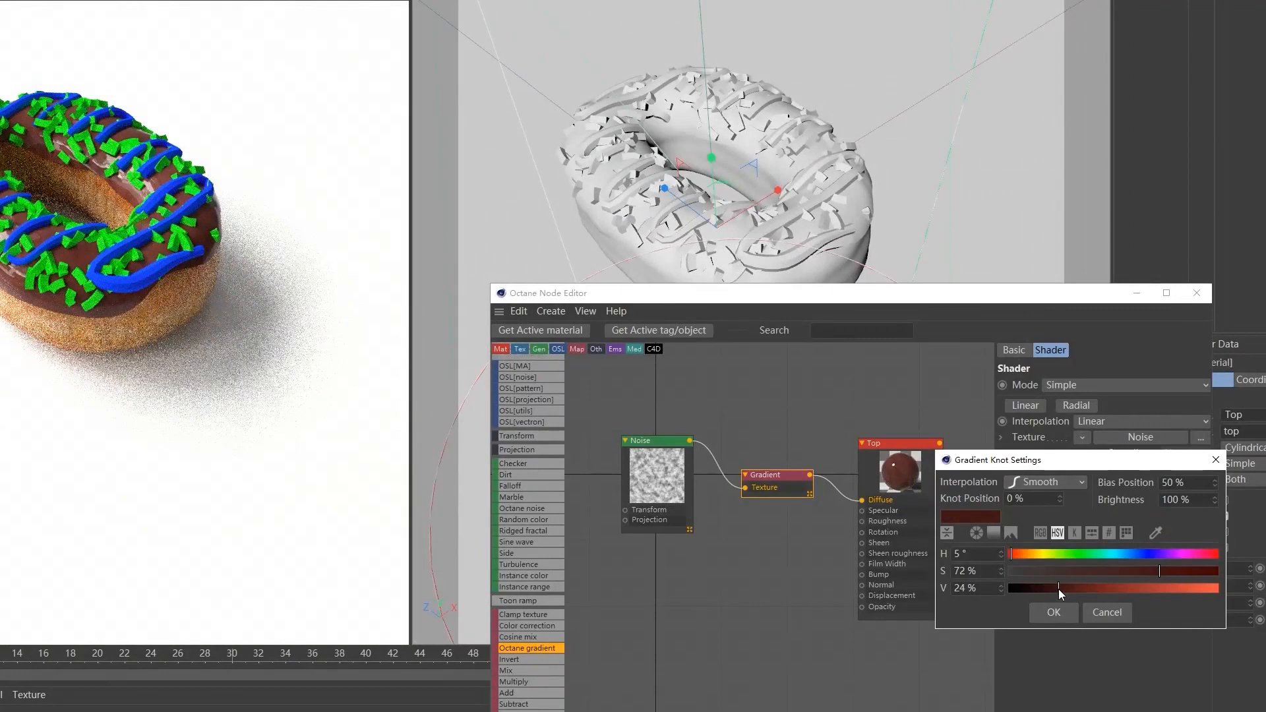
pyautogui.click(1054, 612)
pyautogui.click(1199, 538)
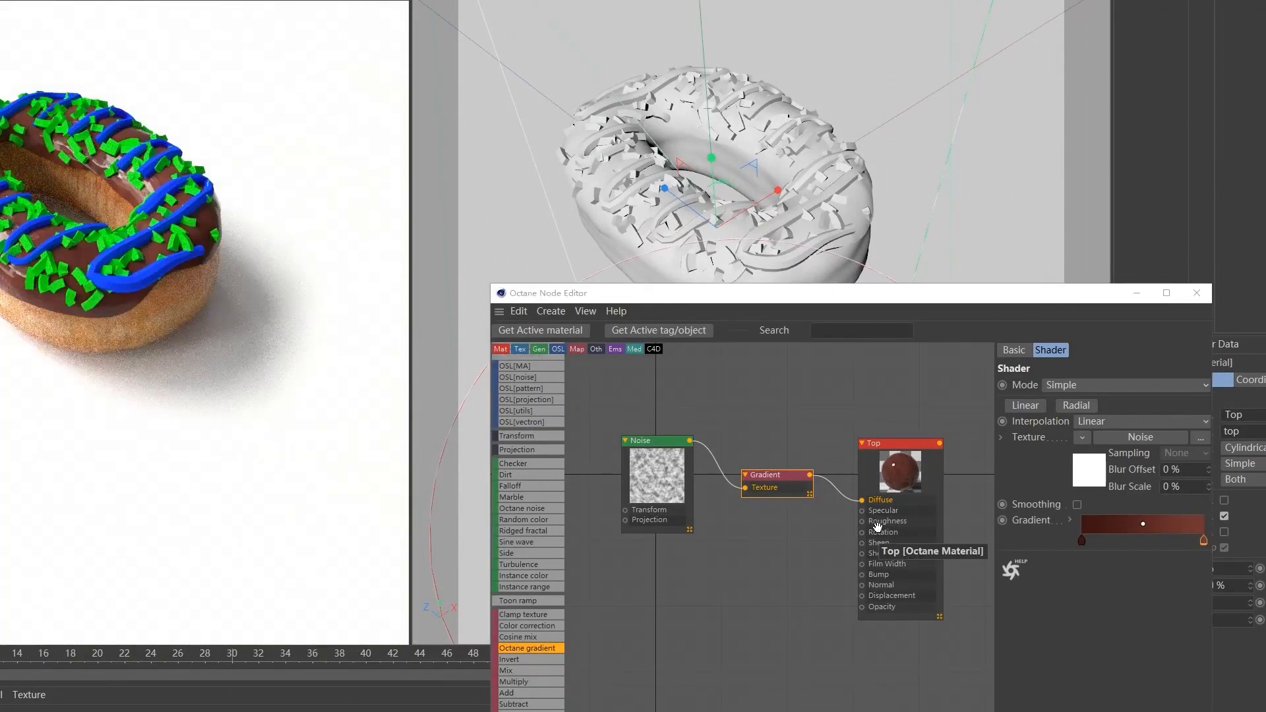
# Add a second noise to the Top material's Roughness input and insert an Octane gradient between them.
pyautogui.moveTo(771, 519); pyautogui.dragTo(846, 480, button='middle')
pyautogui.rightClick(679, 565)
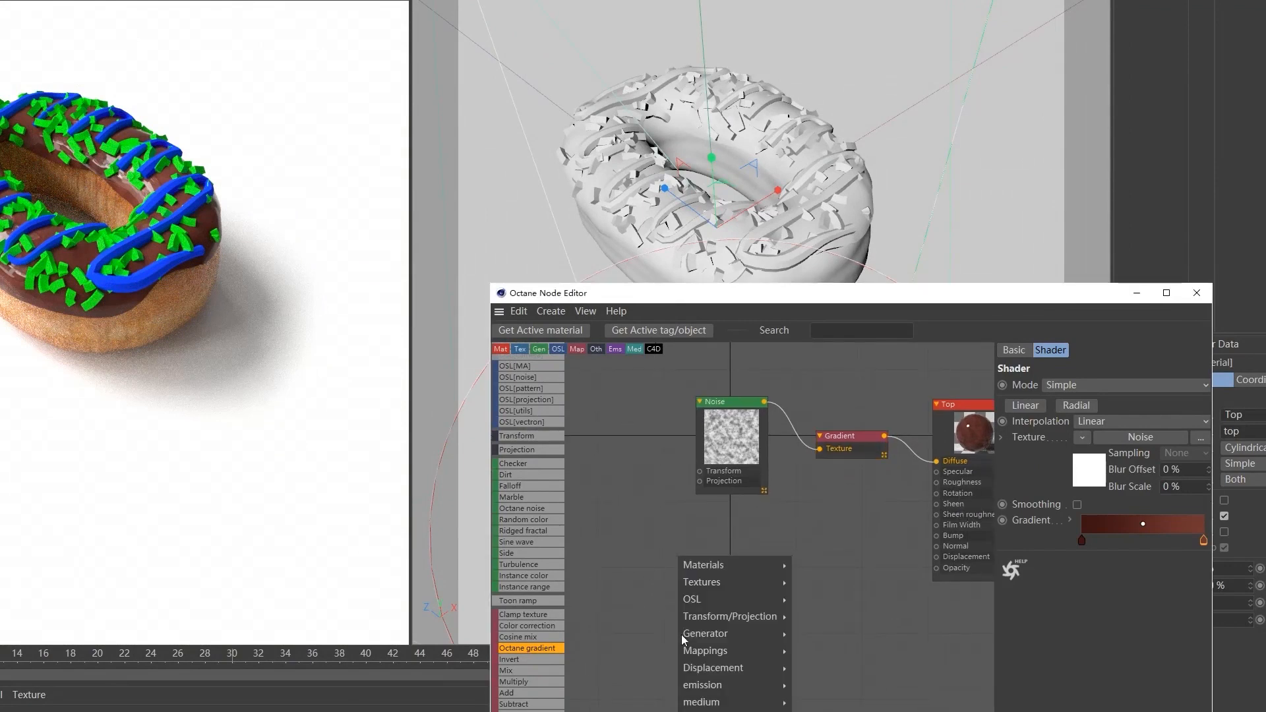
pyautogui.moveTo(758, 633)
pyautogui.click(826, 686)
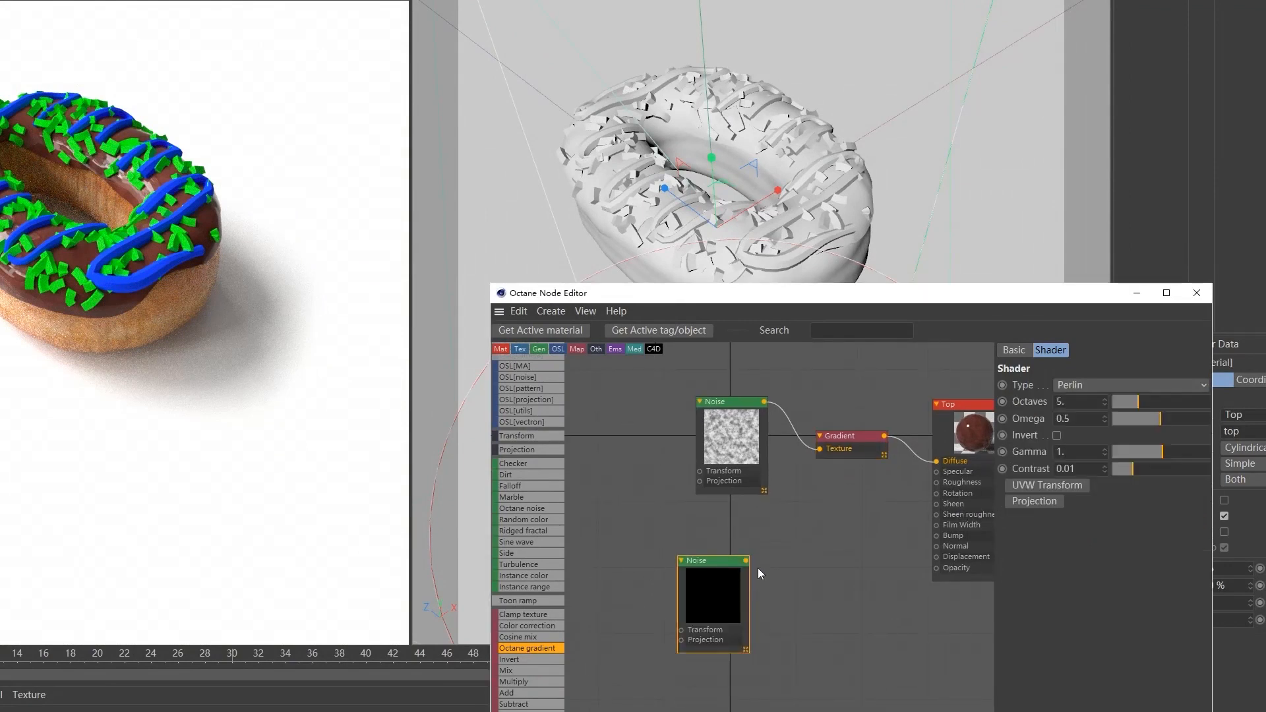
pyautogui.moveTo(746, 560); pyautogui.dragTo(937, 483)
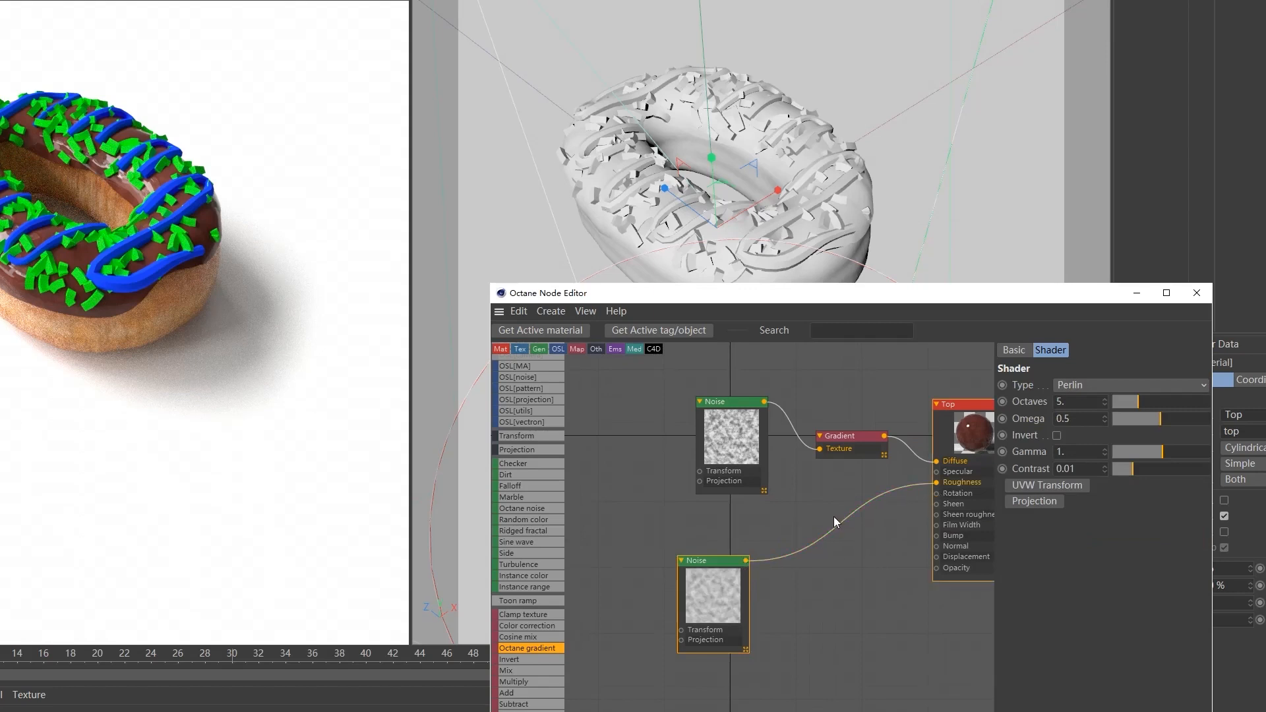
pyautogui.moveTo(531, 649); pyautogui.dragTo(853, 515)
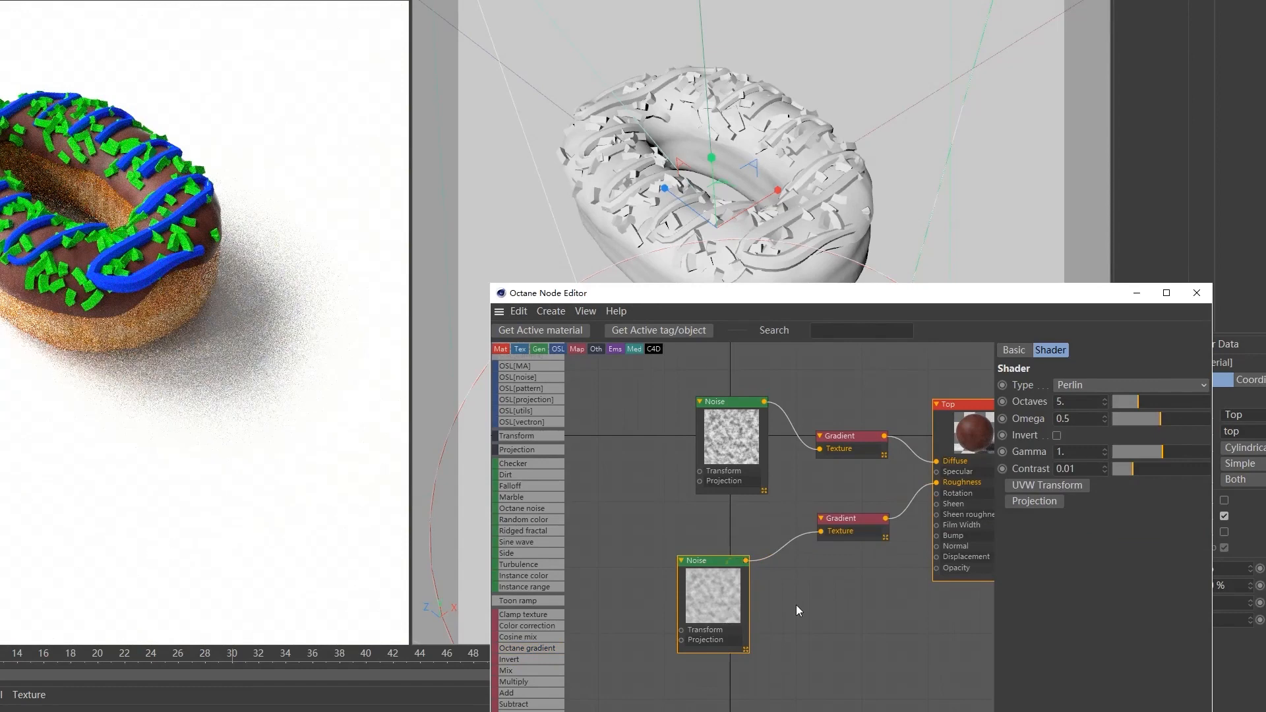
# Set the roughness noise to 10 octaves and omega 0.9.
pyautogui.write('10')
pyautogui.doubleClick(1086, 416)
pyautogui.write('0.9')
pyautogui.press('Return')
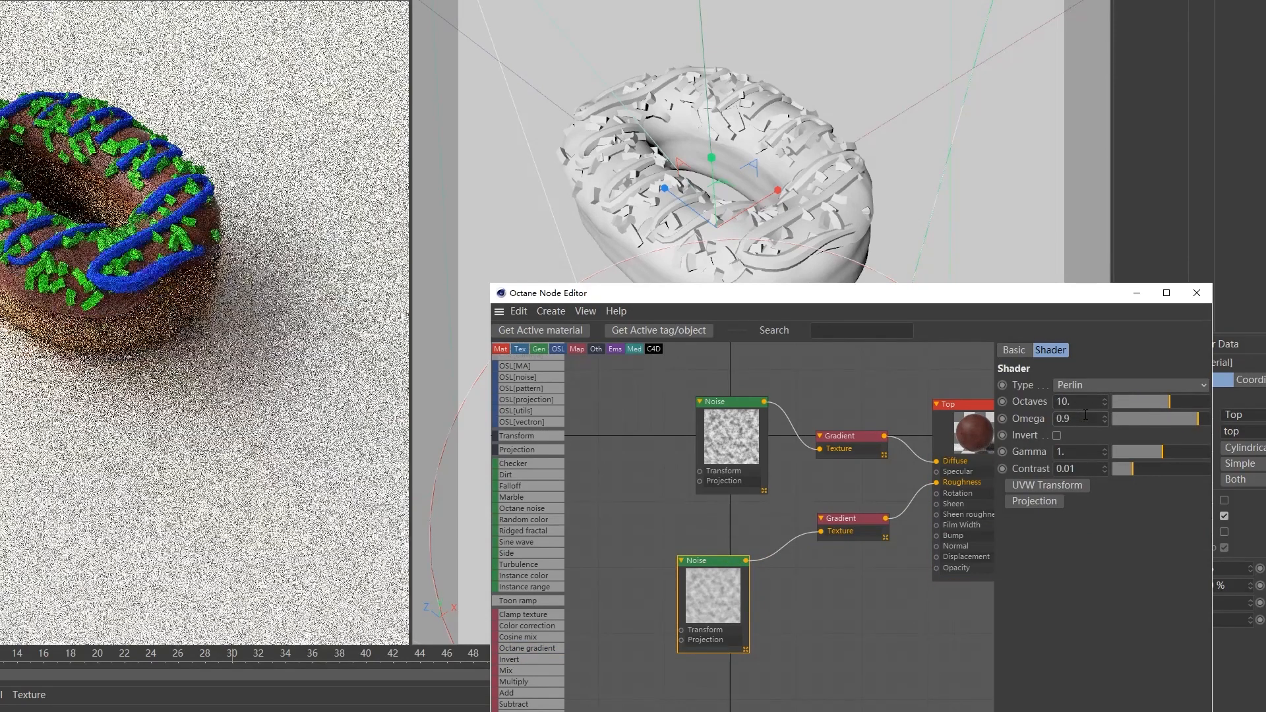
# Darken the roughness gradient's white end knot to a neutral grey of about V 30%.
pyautogui.click(850, 519)
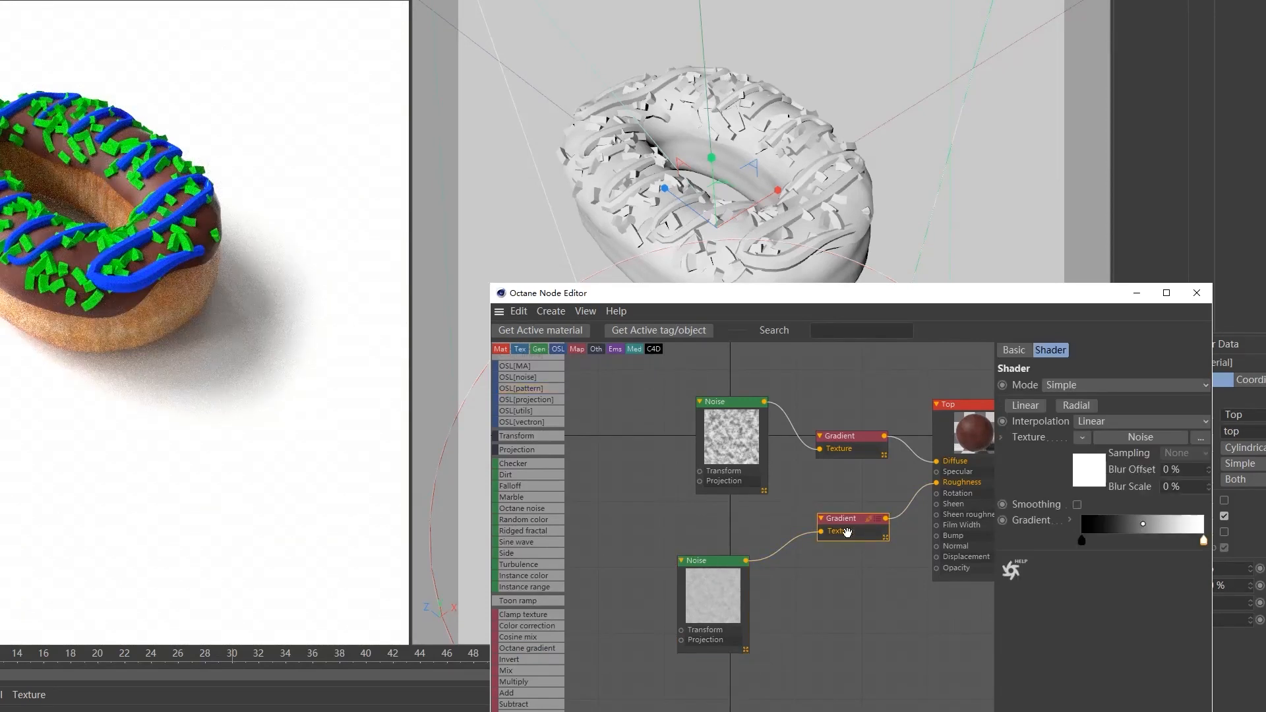
pyautogui.doubleClick(1203, 540)
pyautogui.moveTo(1262, 587); pyautogui.dragTo(1250, 588)
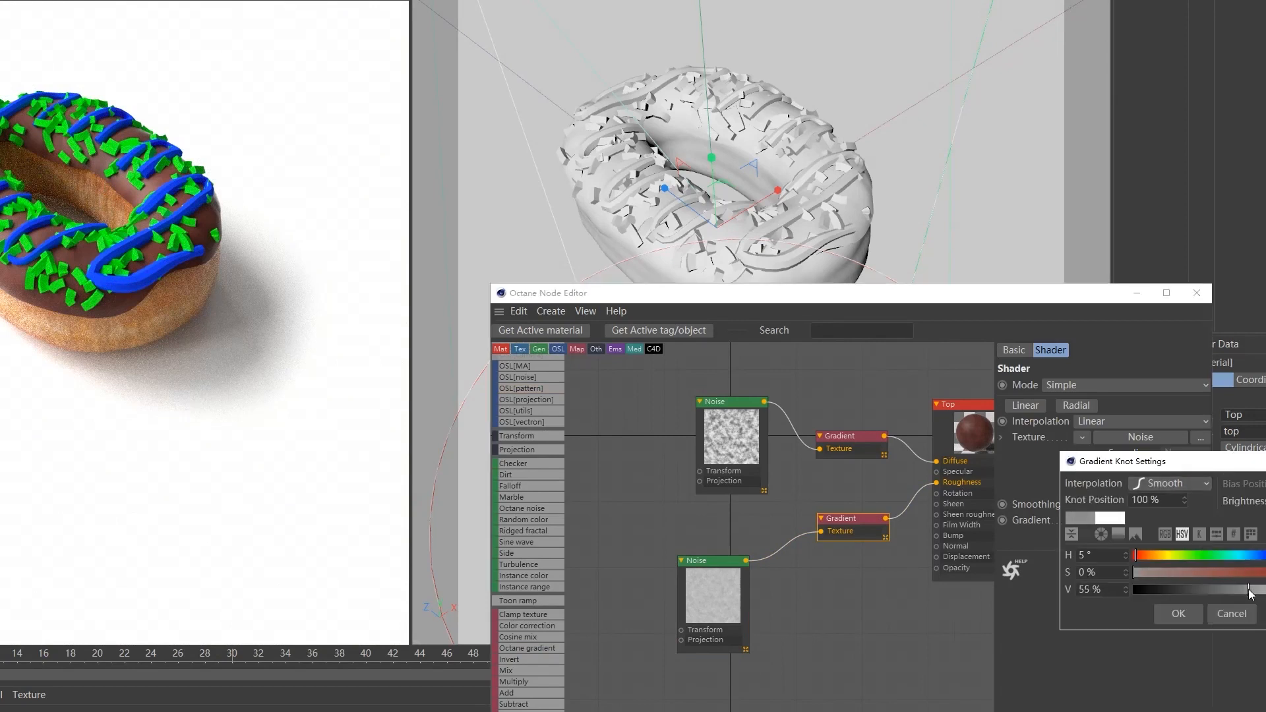
pyautogui.click(1178, 614)
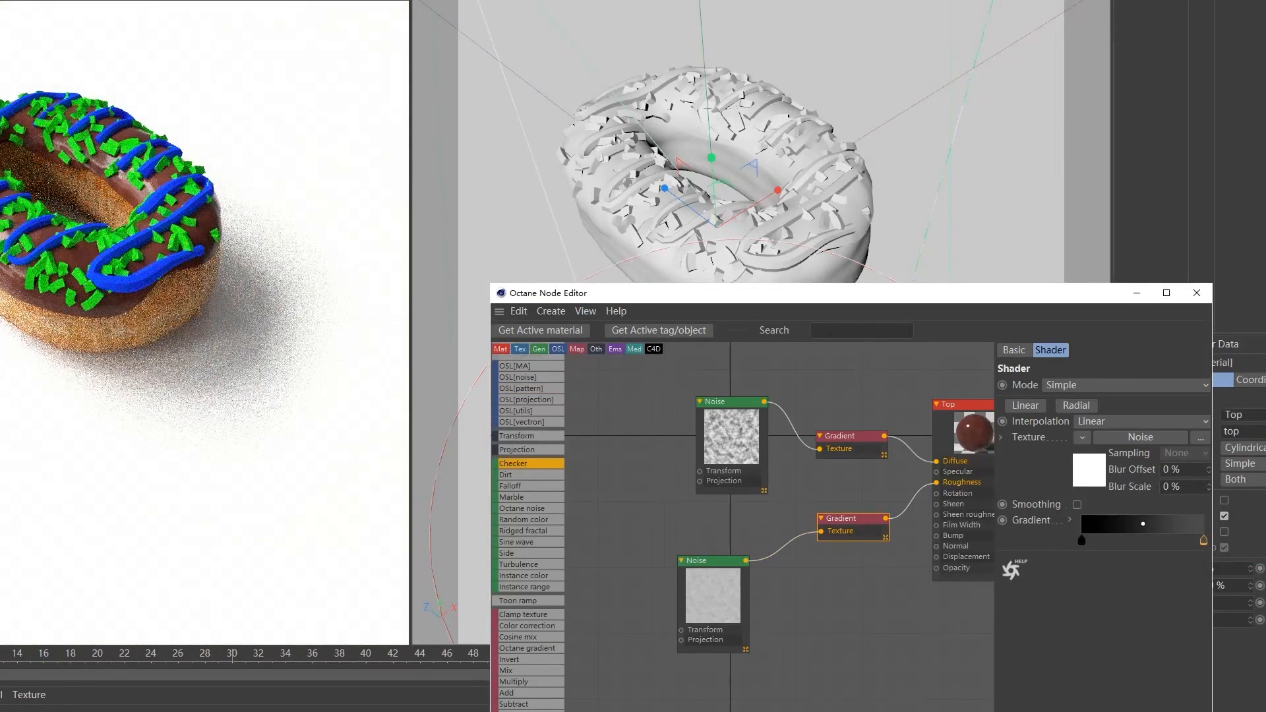
pyautogui.doubleClick(1200, 540)
pyautogui.click(1233, 605)
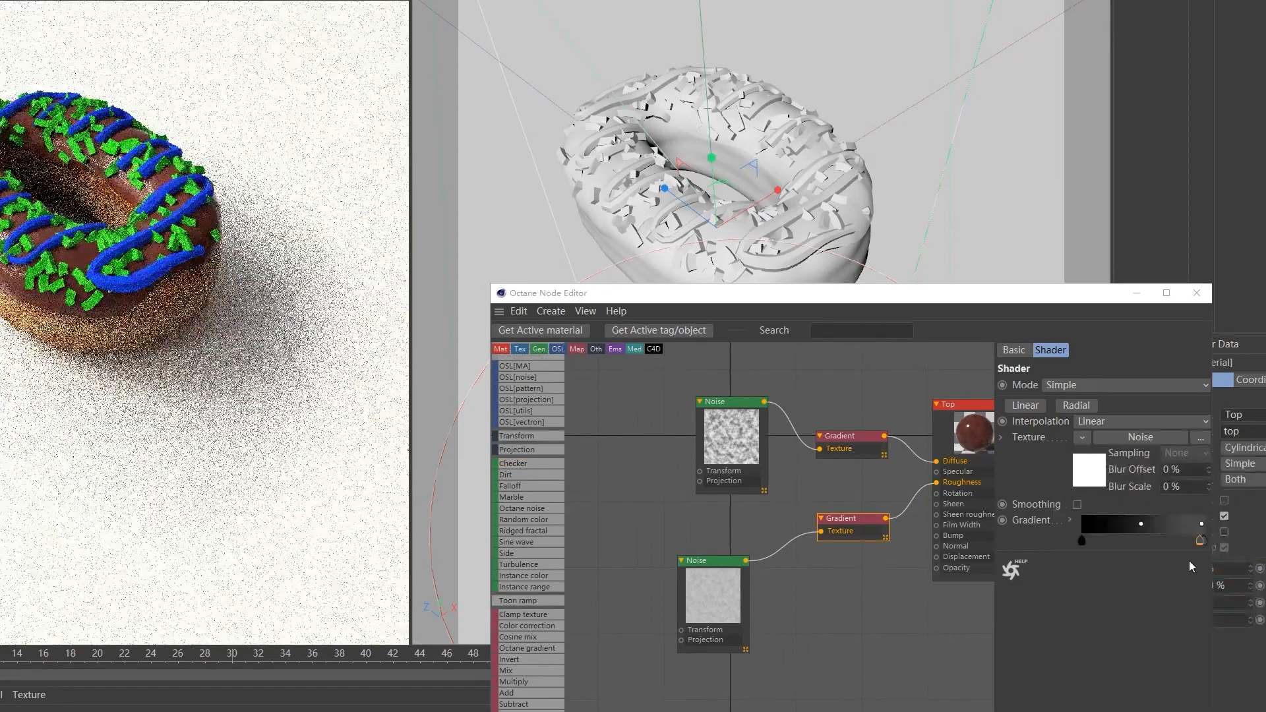
pyautogui.doubleClick(1201, 540)
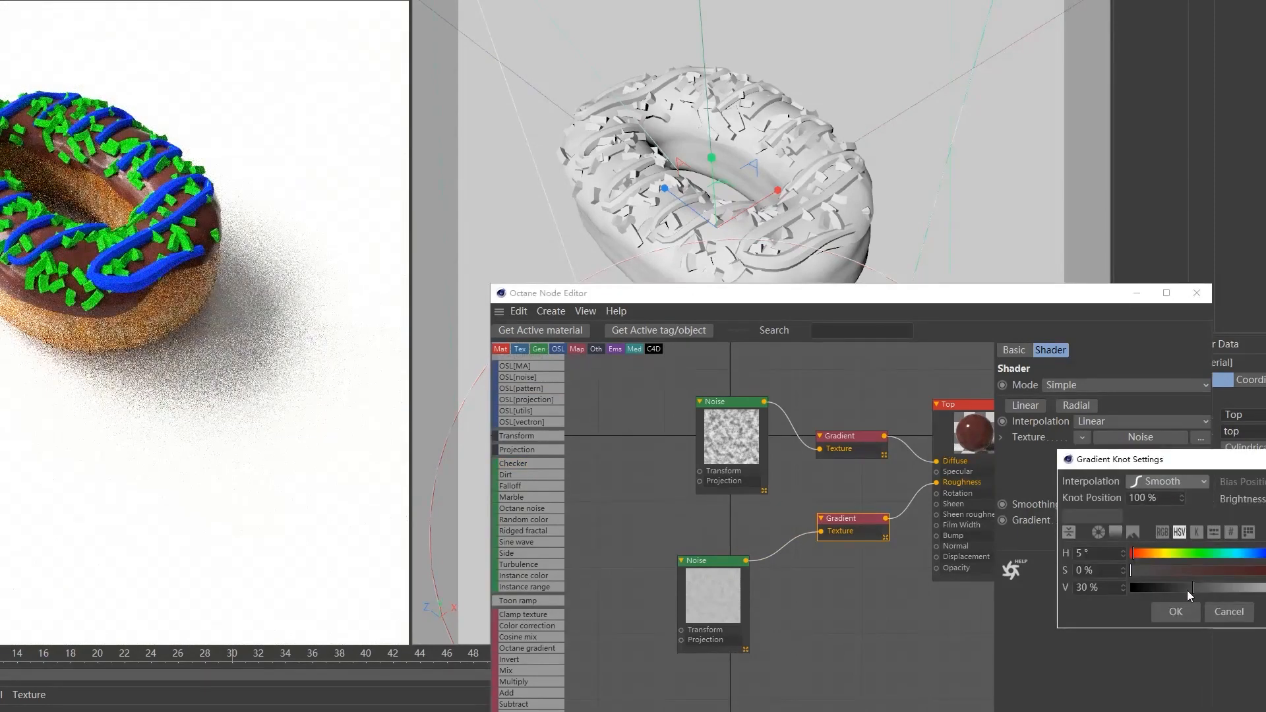
pyautogui.click(1180, 610)
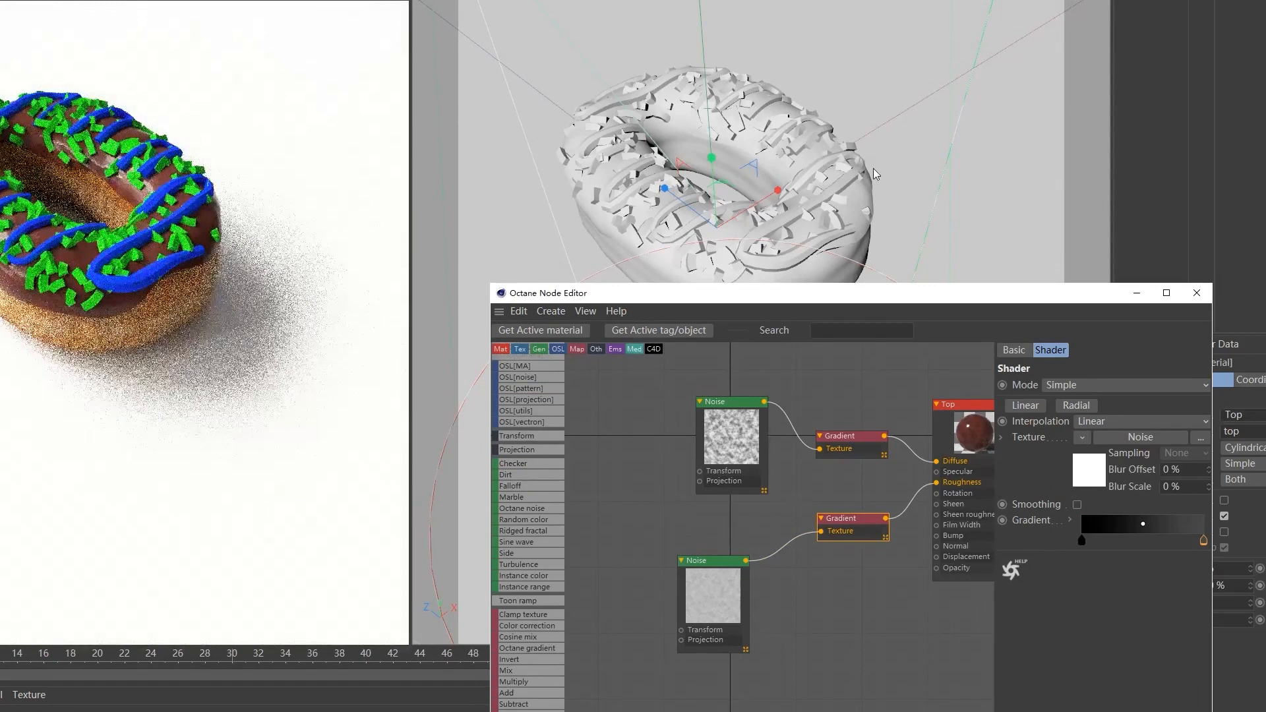
# Add a third noise node and connect it to the Top material's Bump input.
pyautogui.scroll(2, 777, 169)
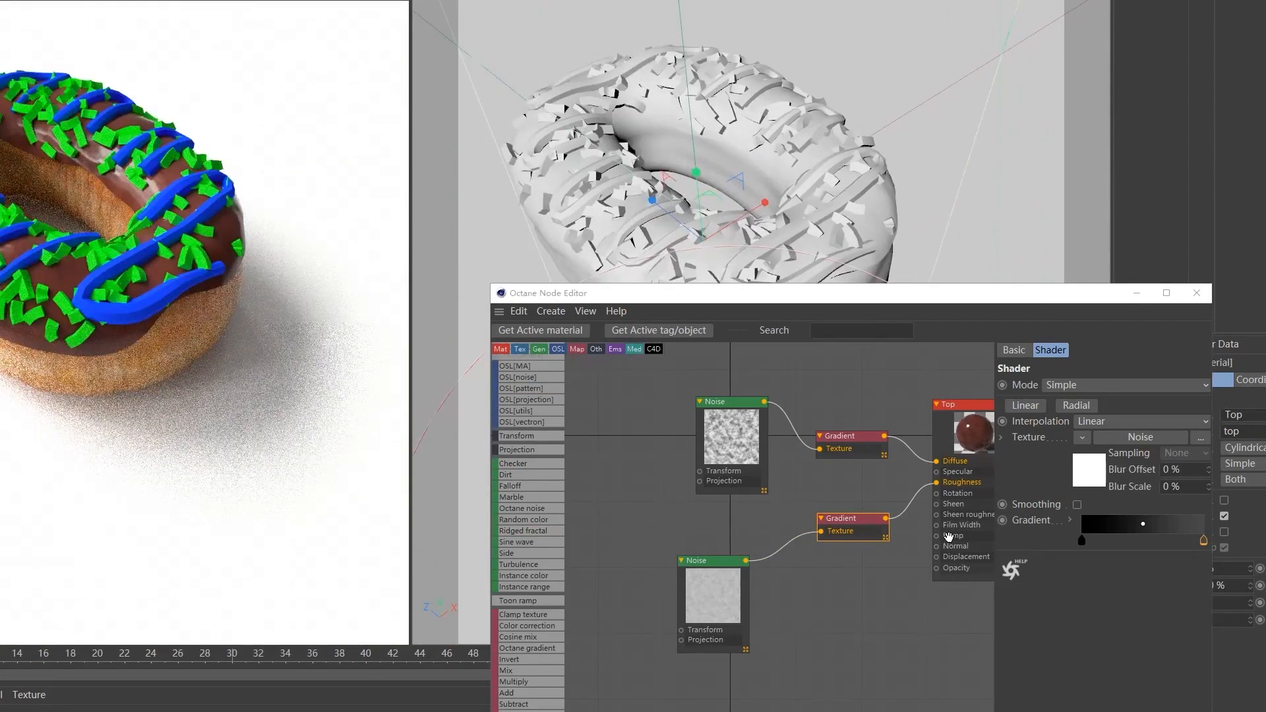
pyautogui.rightClick(797, 698)
pyautogui.moveTo(850, 682)
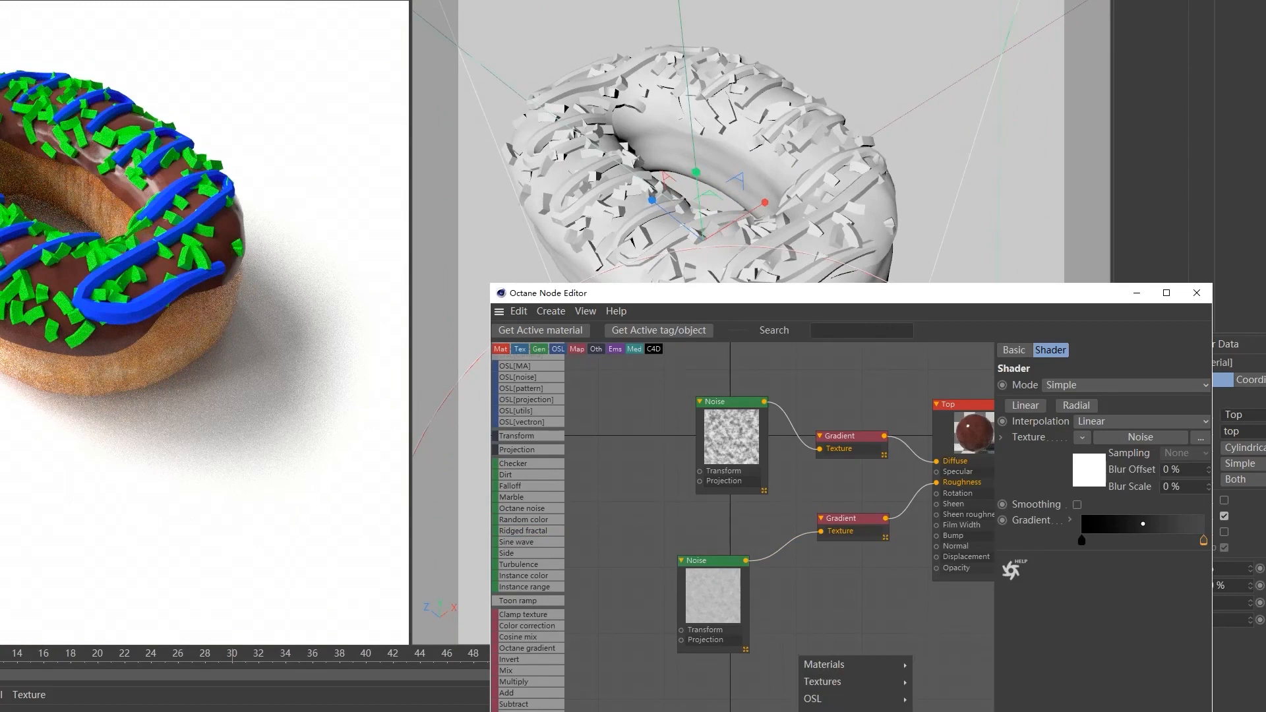
pyautogui.click(943, 681)
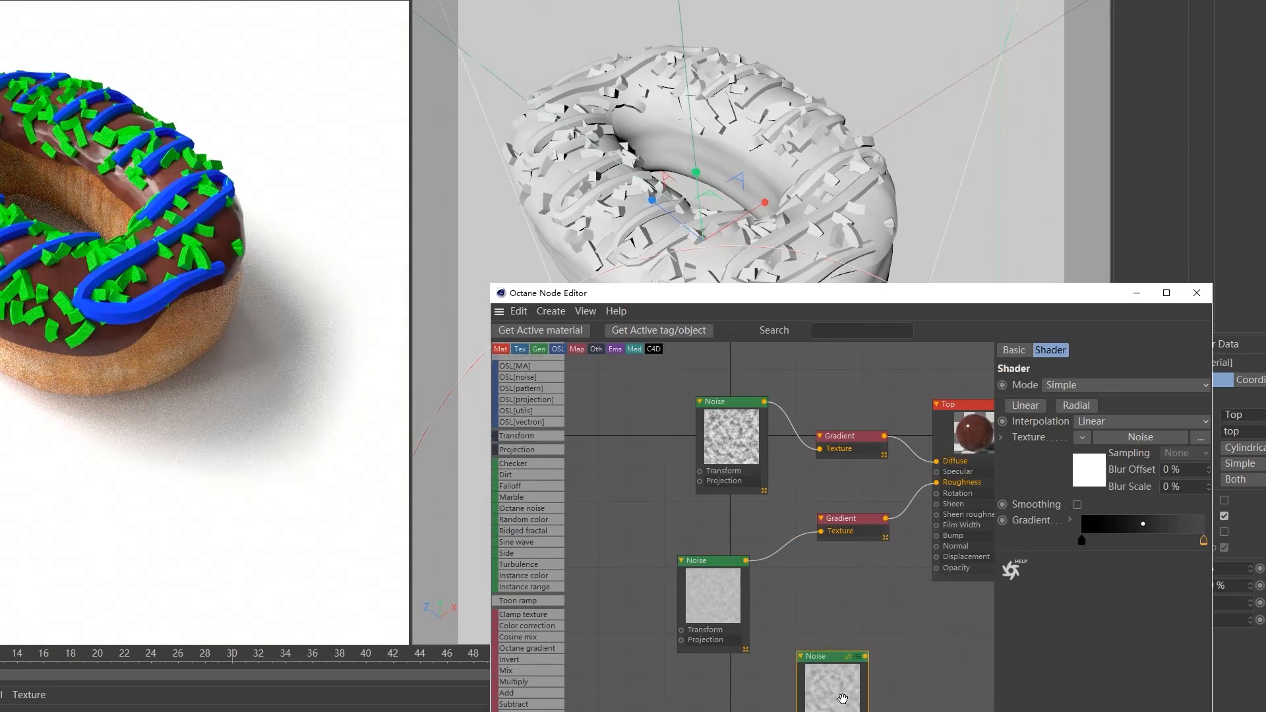
pyautogui.moveTo(905, 656); pyautogui.dragTo(936, 535)
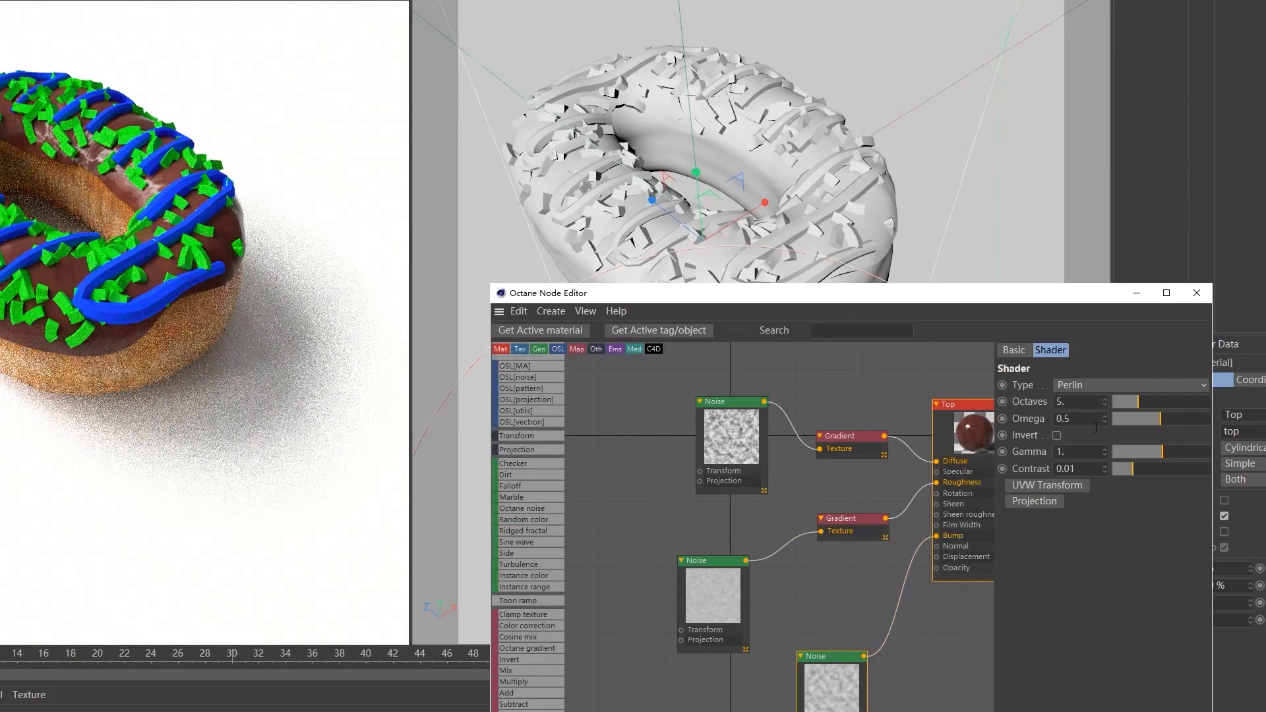
# Set the bump noise to 6 octaves and contrast 10.
pyautogui.click(1092, 403)
pyautogui.click(1087, 469)
pyautogui.write('10')
pyautogui.press('Return')
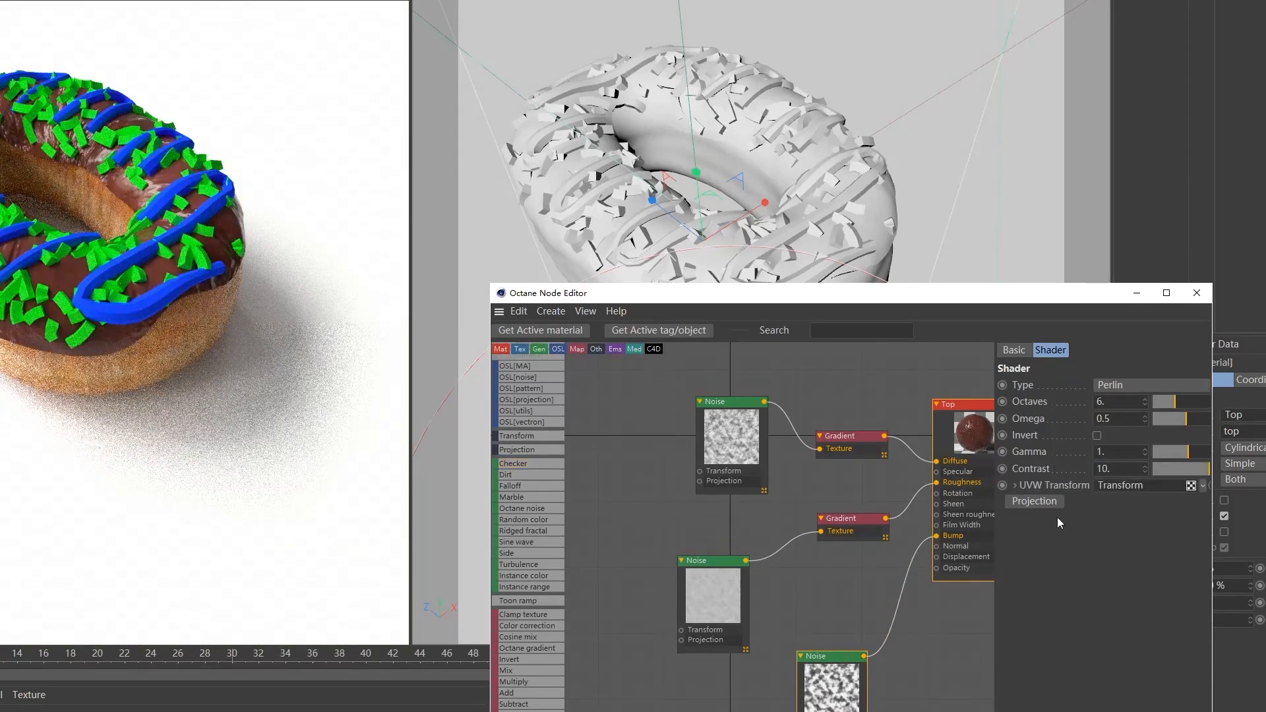
# Scale the bump noise's UVW transform uniformly to 4.2 with the aspect ratio locked.
pyautogui.click(1047, 485)
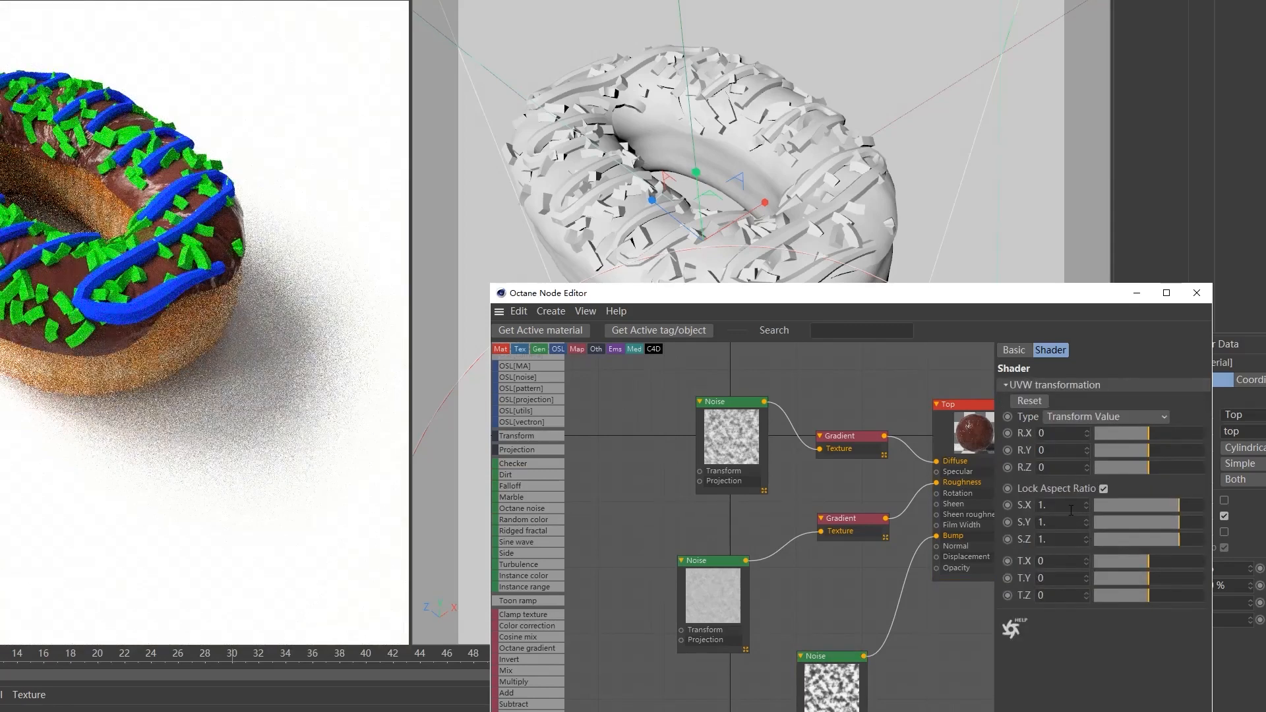
pyautogui.press('BackSpace')
pyautogui.write('4.2')
pyautogui.press('Return')
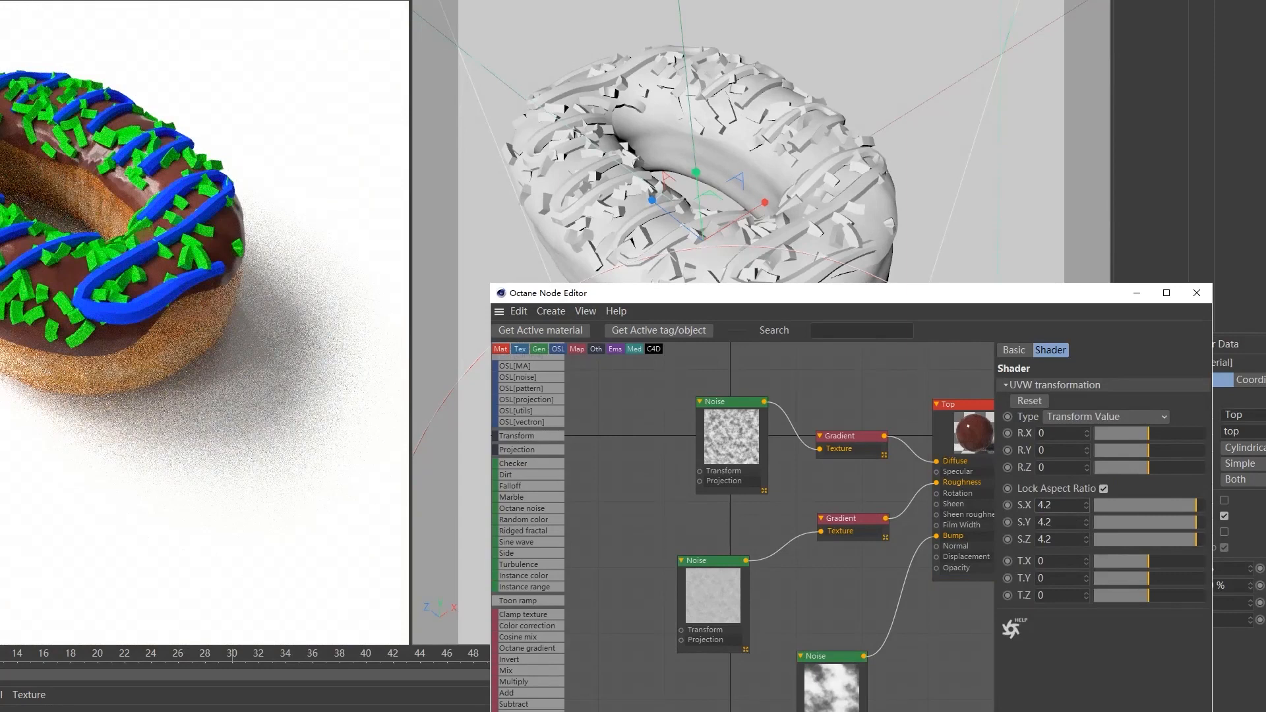
pyautogui.moveTo(823, 300); pyautogui.dragTo(809, 335)
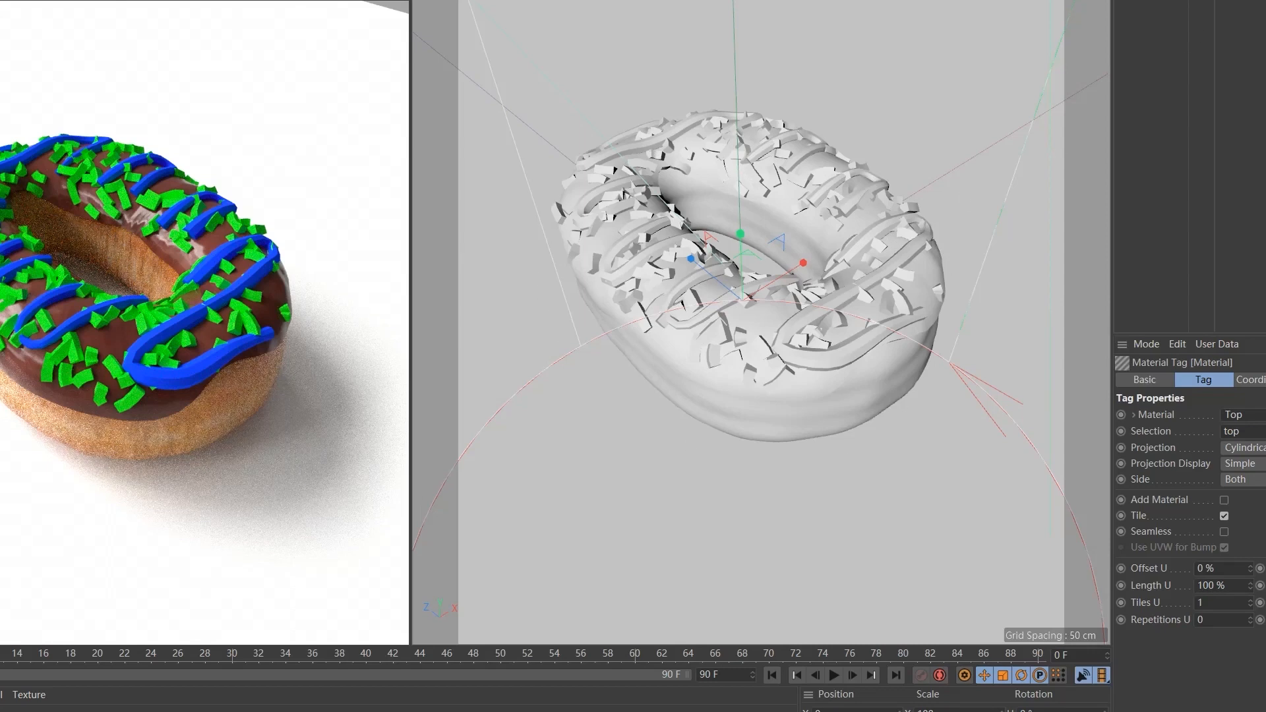
# Add an Octane ObjectTag to donut_A and set its subdivision level to 2.
pyautogui.click(263, 0)
pyautogui.click(1150, 0)
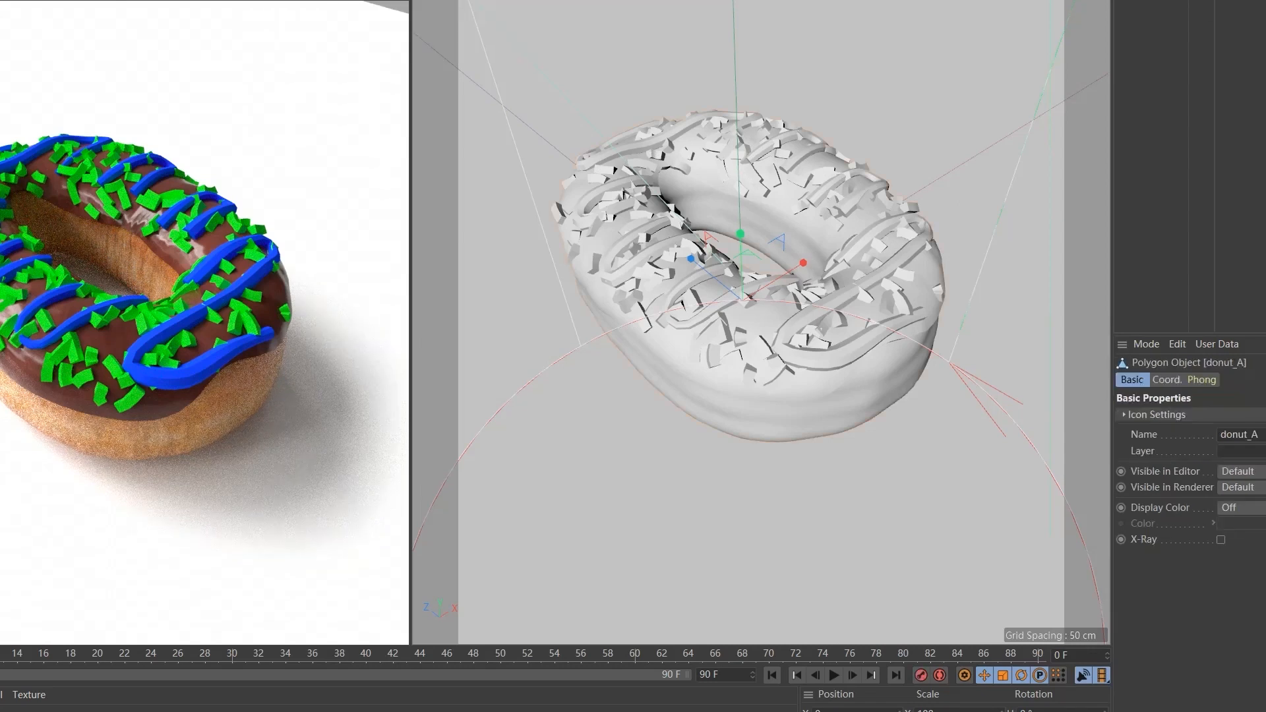
pyautogui.rightClick(1154, 1)
pyautogui.moveTo(1197, 0)
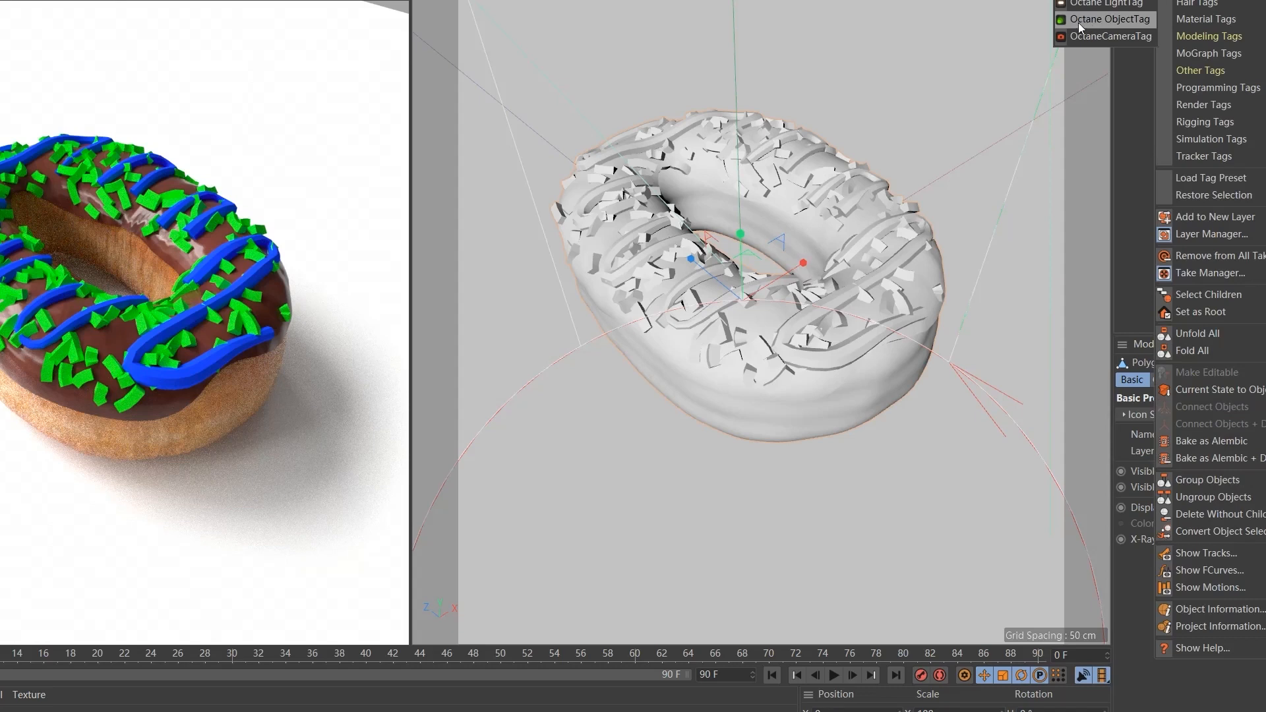
pyautogui.click(1119, 21)
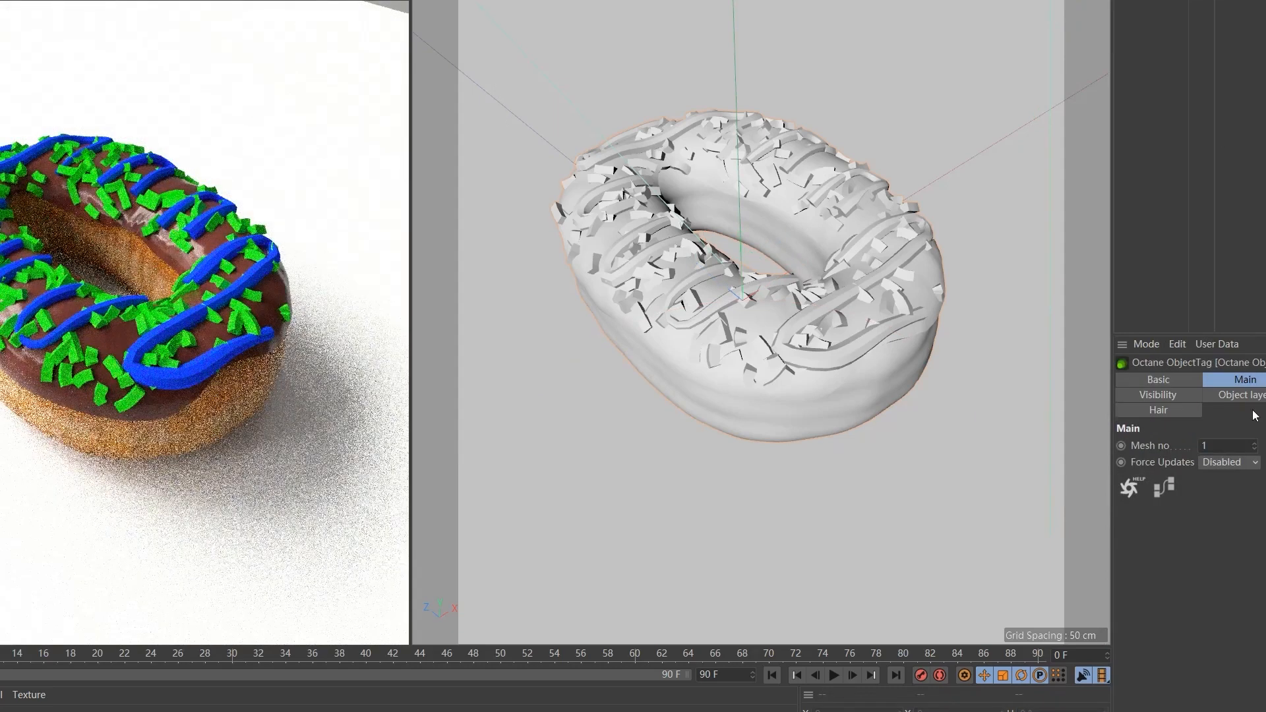
pyautogui.click(1265, 381)
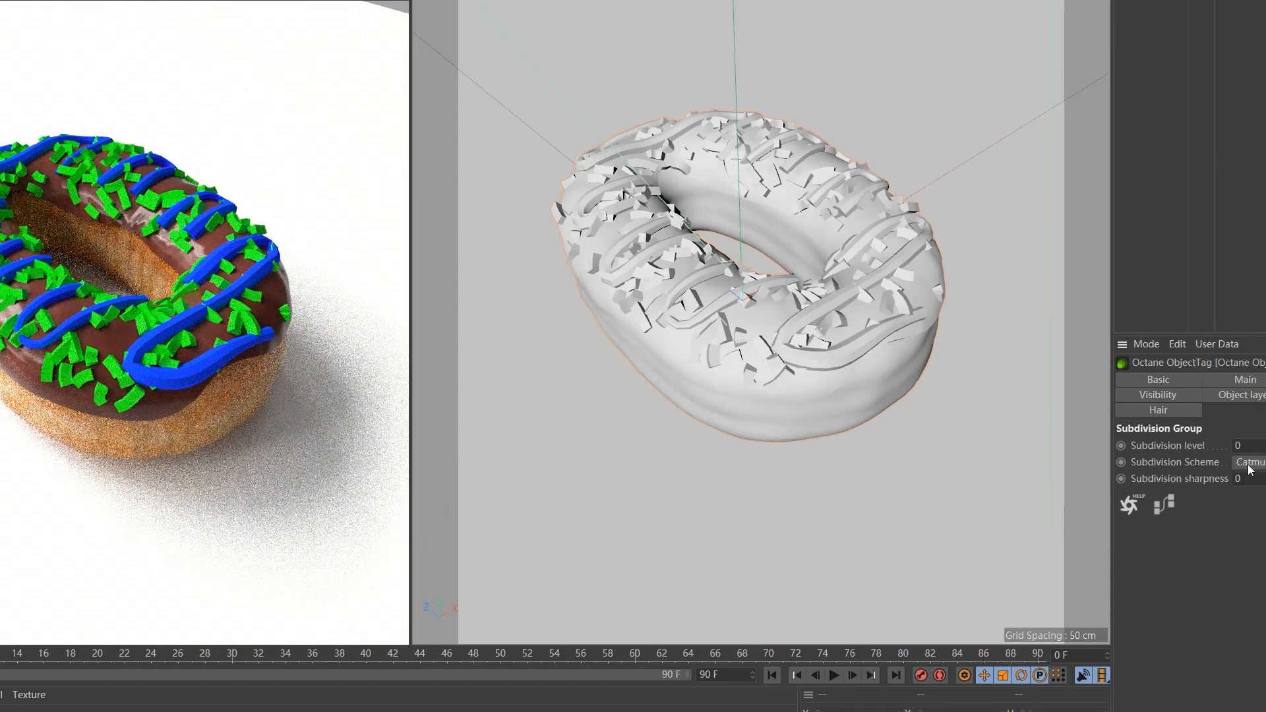
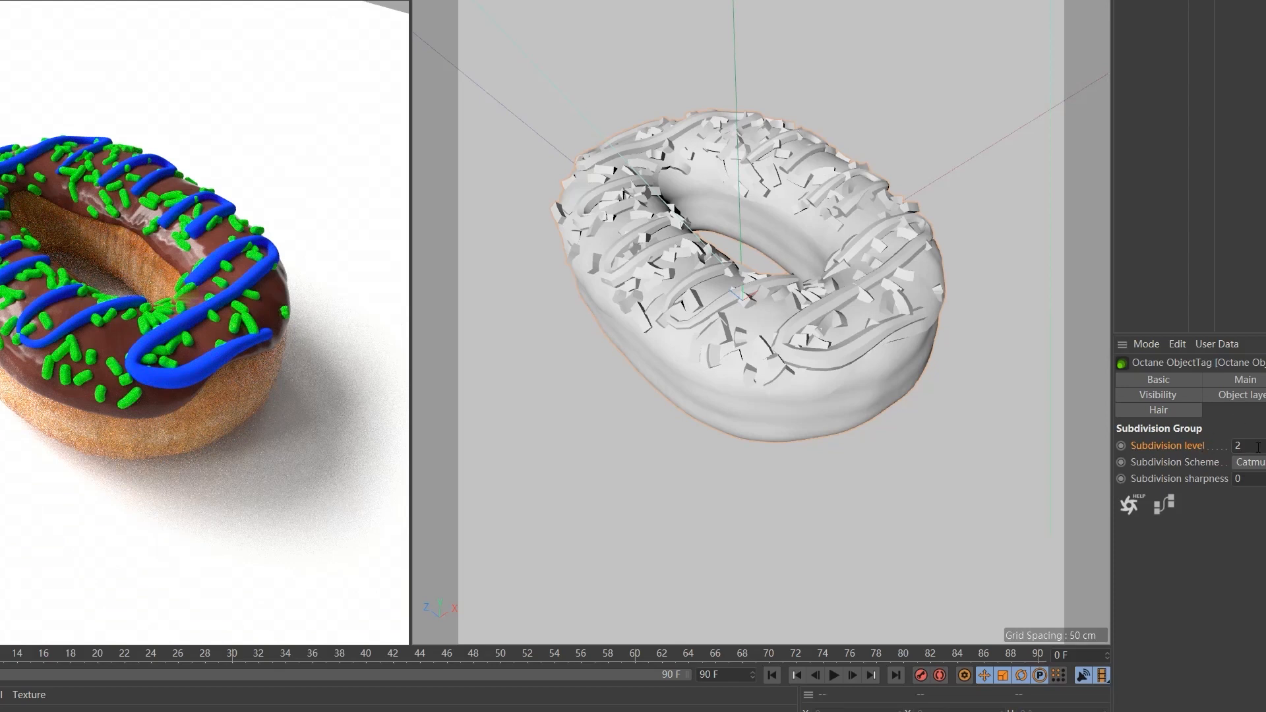
# Open the blue Lines material in the Octane Node Editor and change its material type to Universal.
pyautogui.click(1225, 152)
pyautogui.click(865, 282)
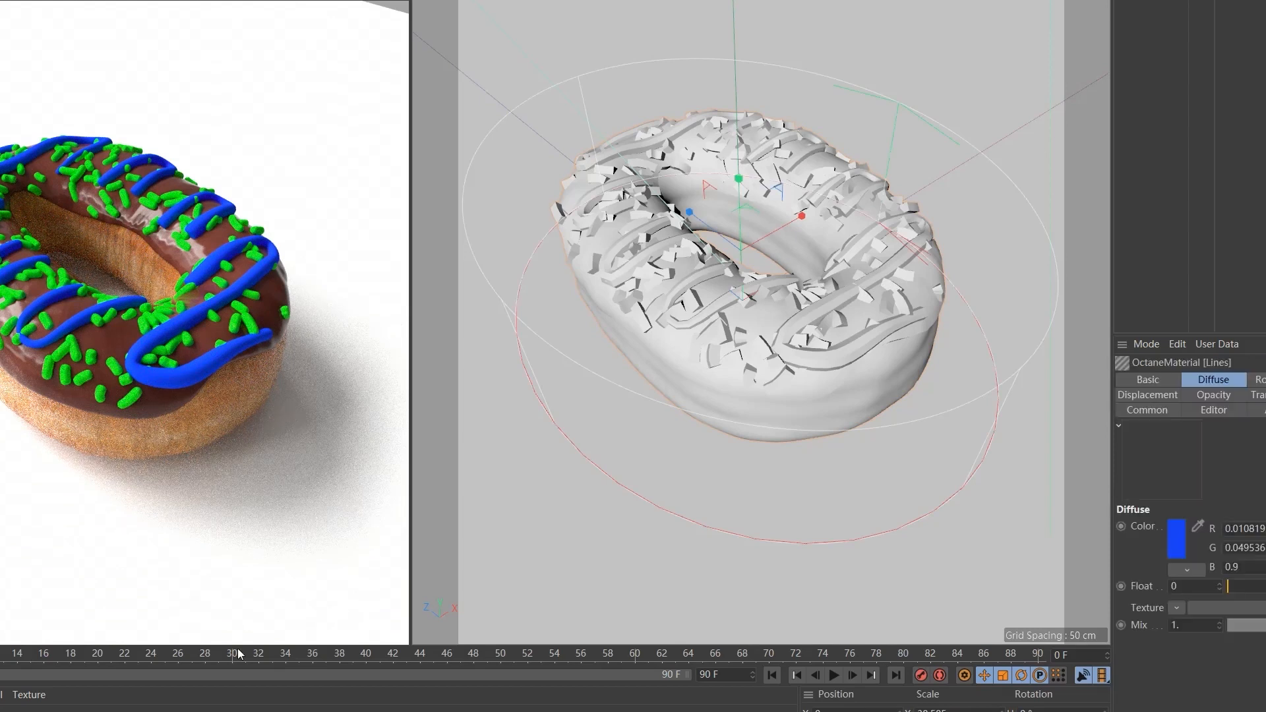
pyautogui.click(0, 0)
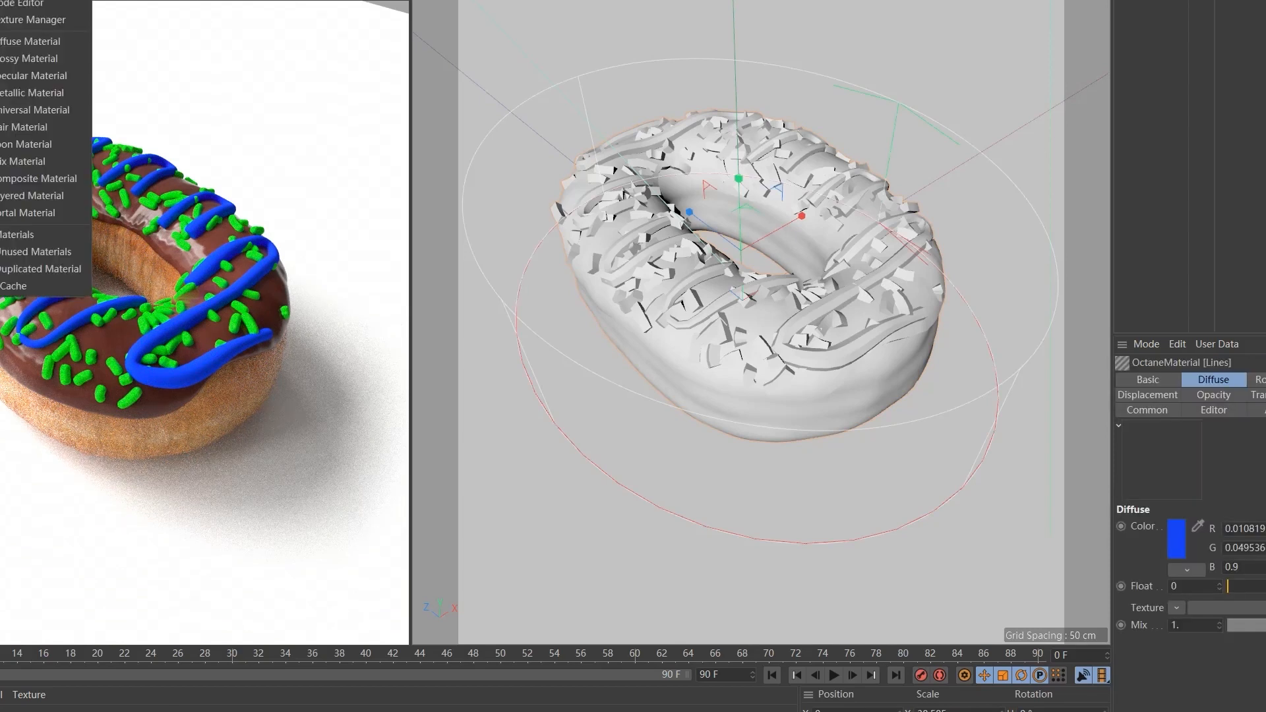
pyautogui.click(27, 4)
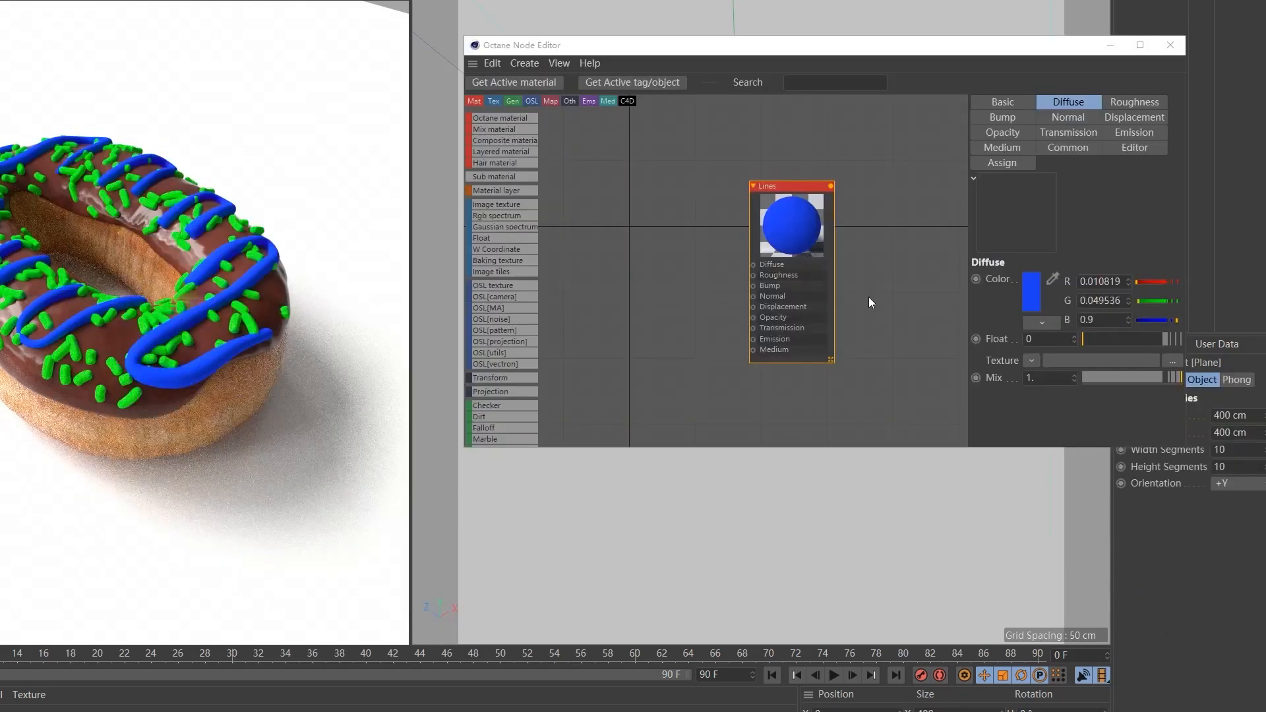
pyautogui.click(1012, 104)
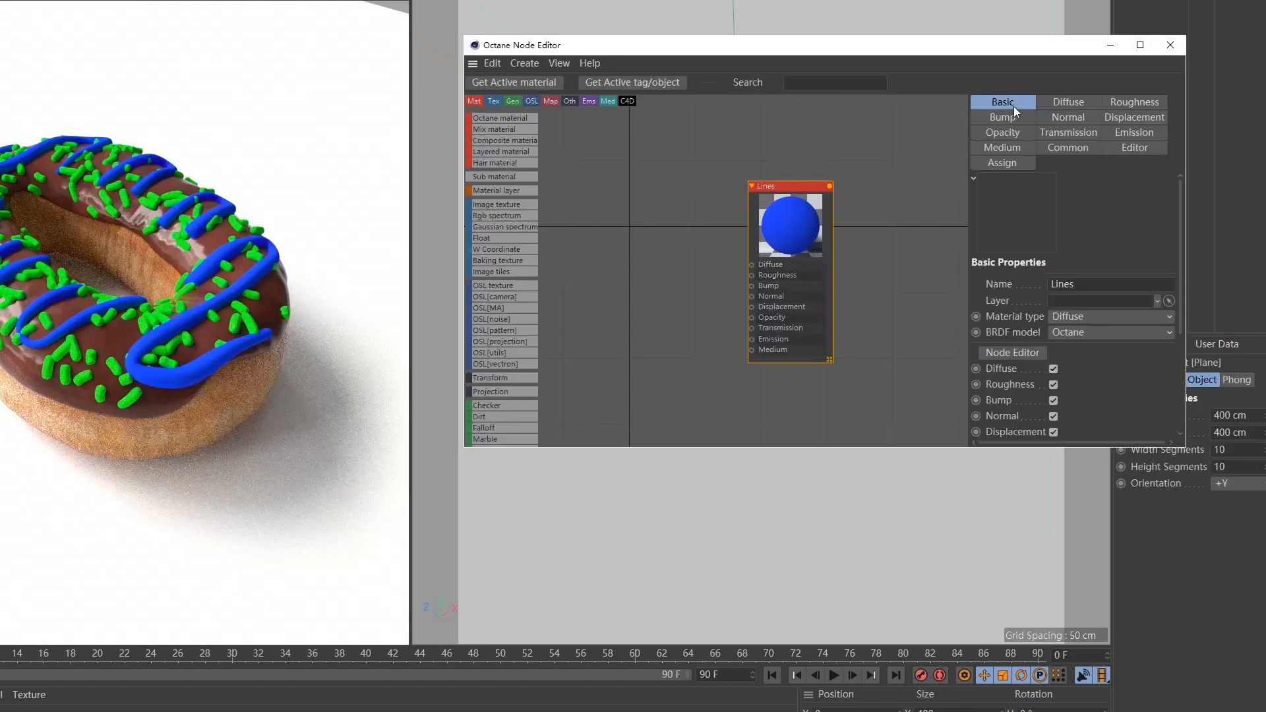
pyautogui.click(1075, 315)
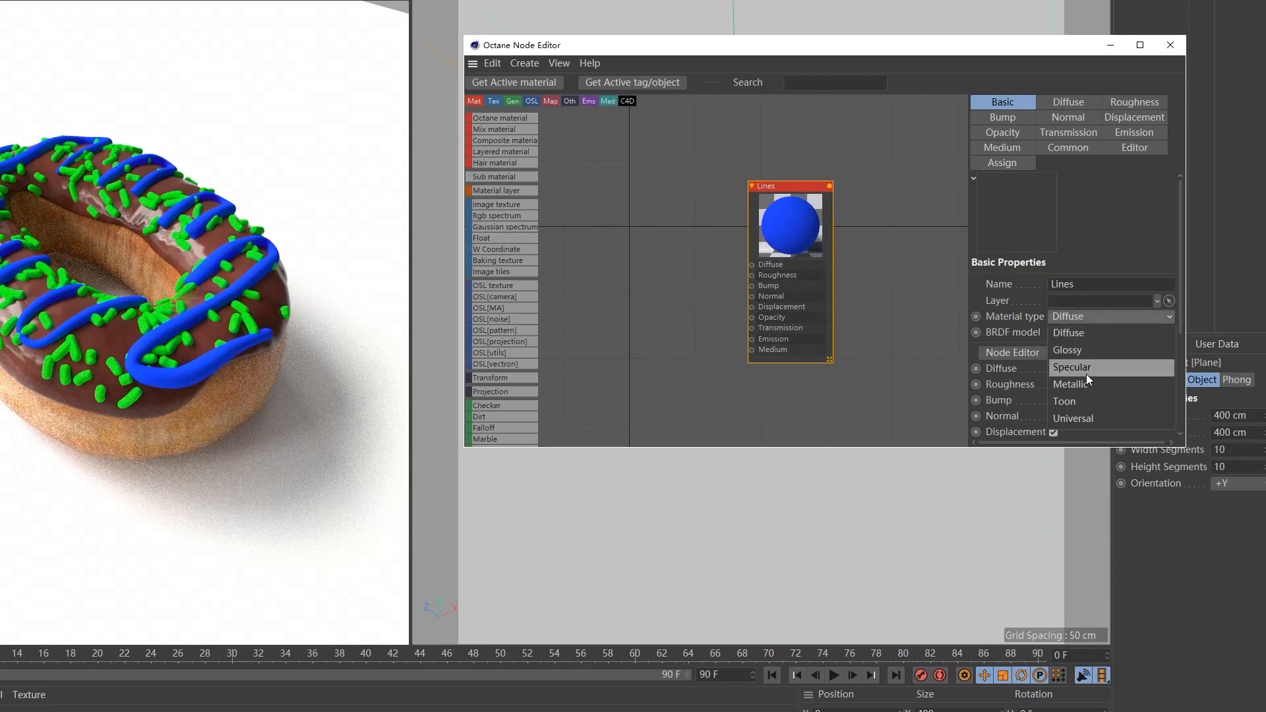
pyautogui.click(1077, 423)
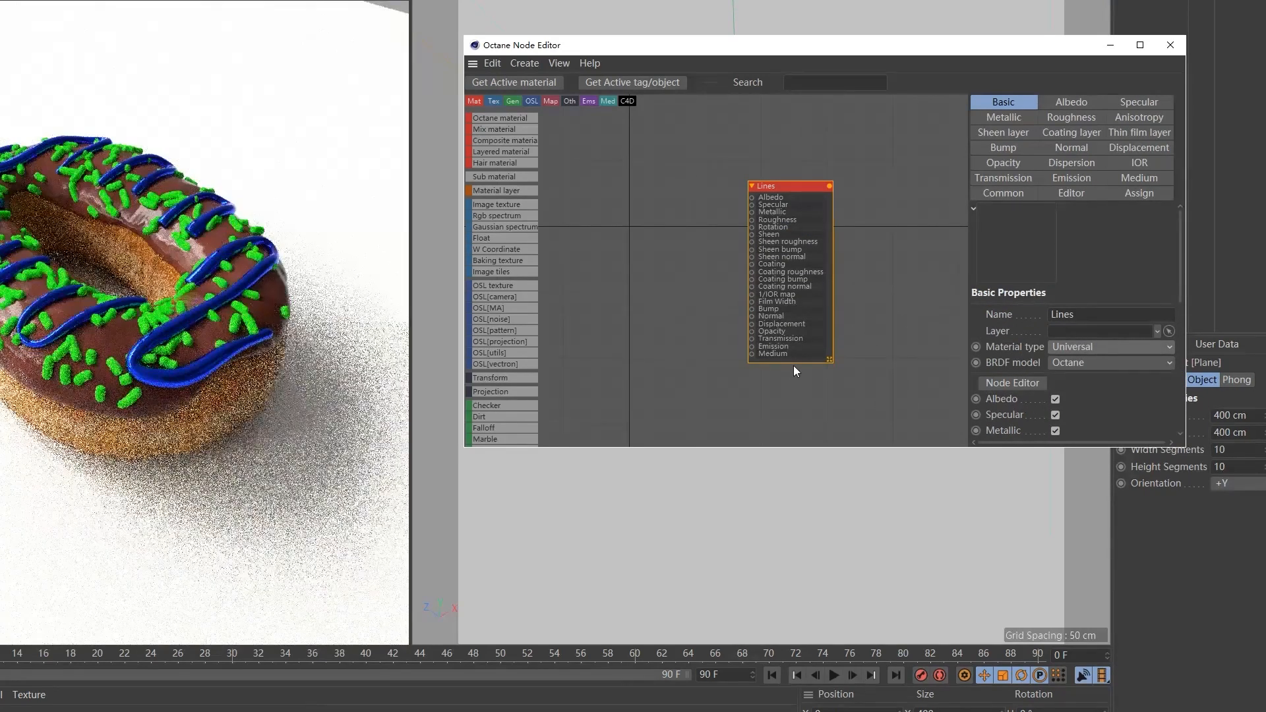
# Enlarge and reposition the Lines material node, and add an RGB spectrum node beside it.
pyautogui.moveTo(792, 363); pyautogui.dragTo(789, 426)
pyautogui.moveTo(786, 186); pyautogui.dragTo(799, 187)
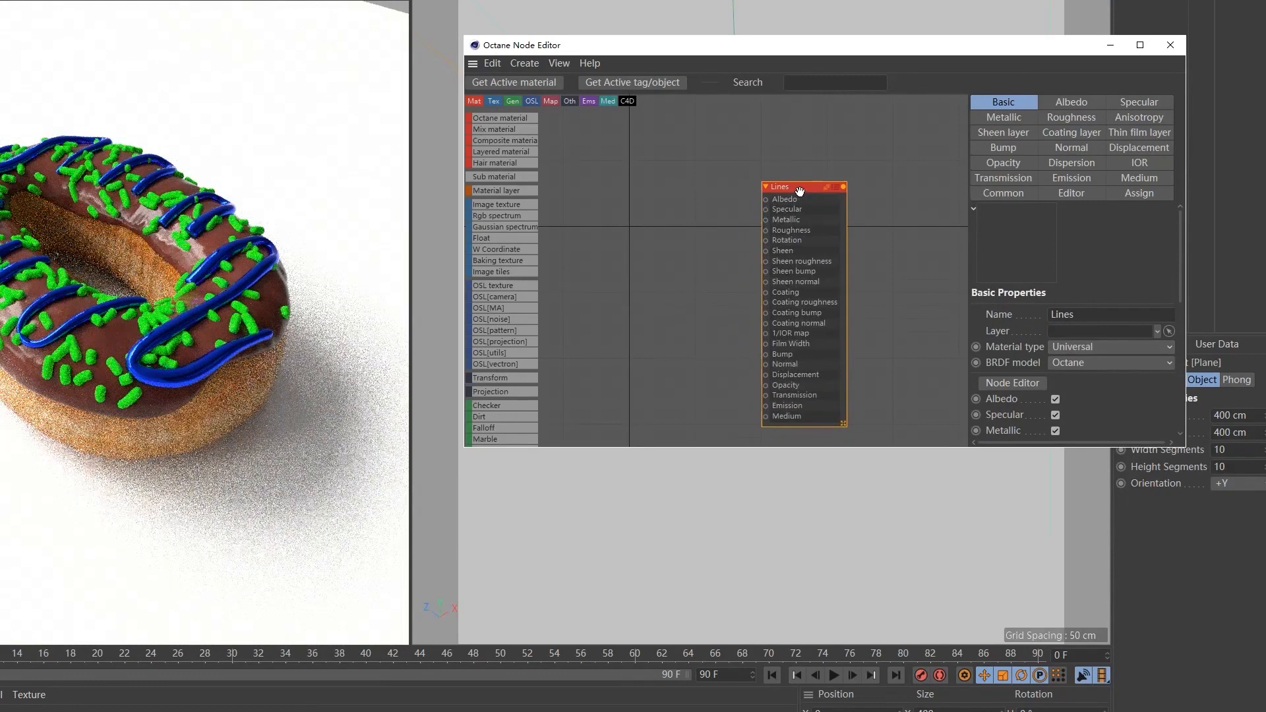
pyautogui.rightClick(555, 159)
pyautogui.moveTo(583, 184)
pyautogui.click(679, 204)
pyautogui.moveTo(587, 170); pyautogui.dragTo(627, 191)
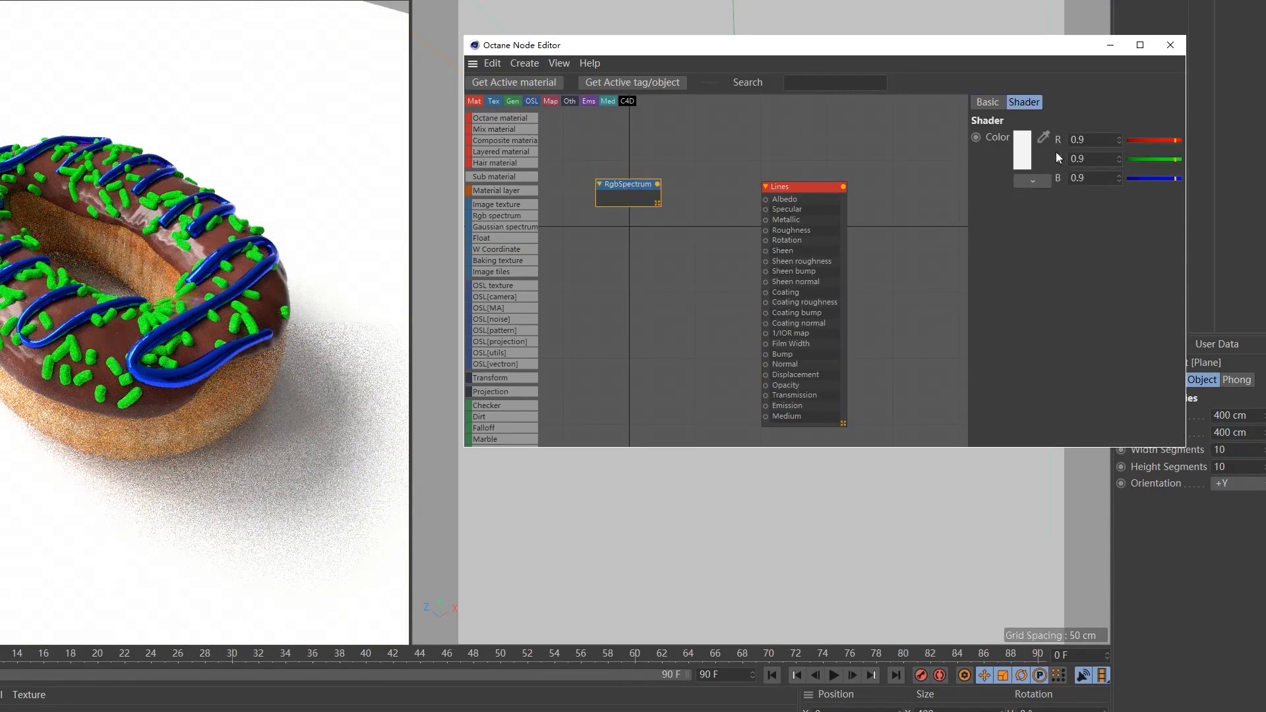
# Set the RGB spectrum colour to R 0.046, G 0.014, B 0.014 and connect it to the Lines material's Albedo.
pyautogui.doubleClick(1091, 141)
pyautogui.write('0.046')
pyautogui.doubleClick(1102, 159)
pyautogui.write('0')
pyautogui.doubleClick(1091, 177)
pyautogui.write('0')
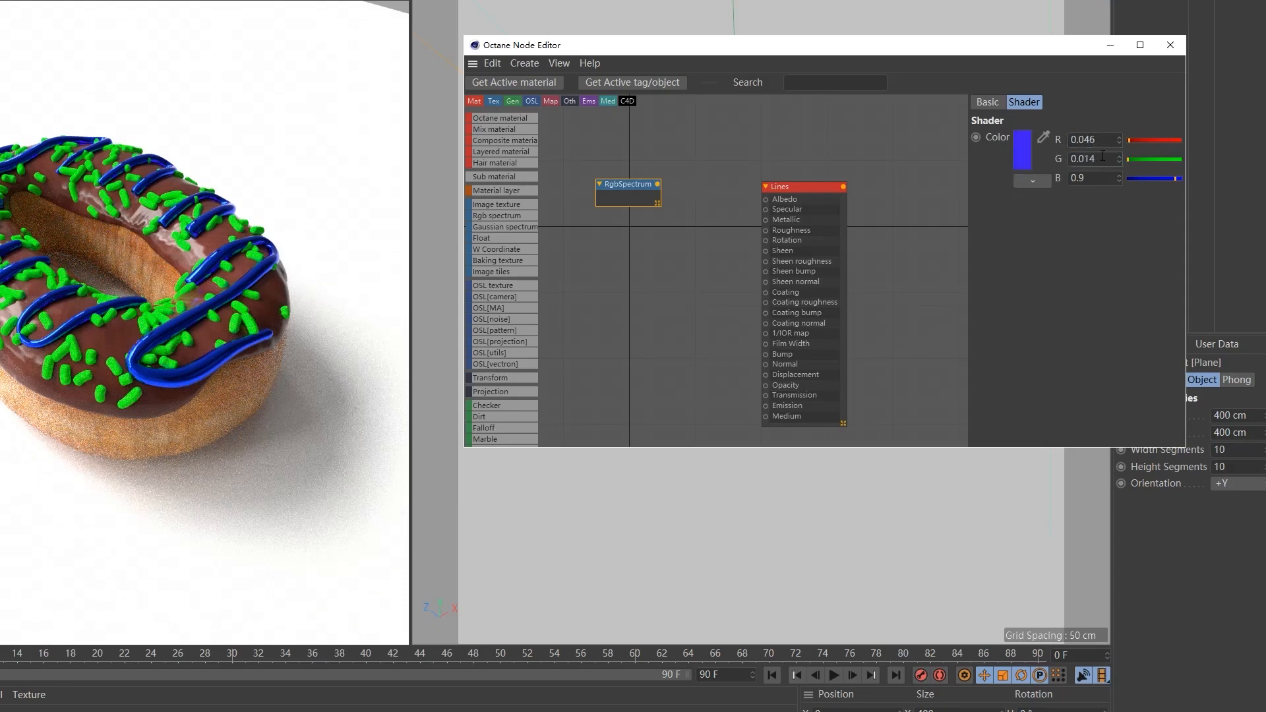
pyautogui.press('Return')
pyautogui.moveTo(657, 184); pyautogui.dragTo(765, 199)
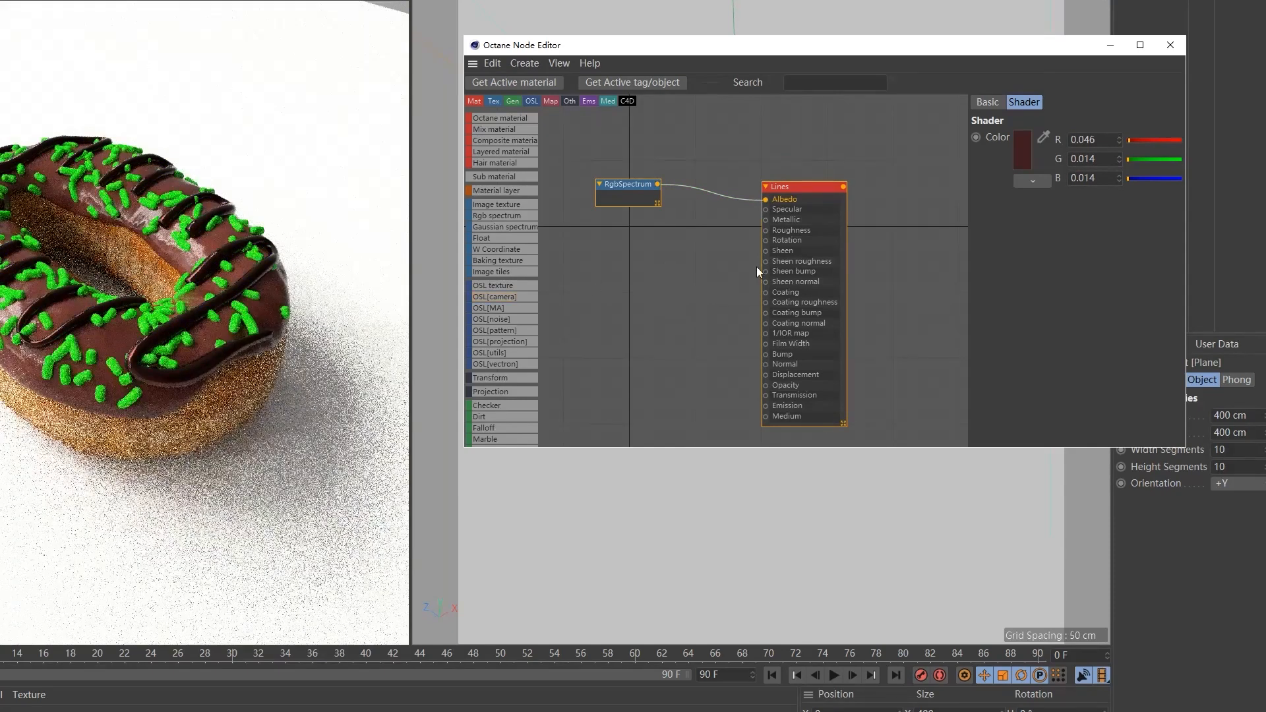
# Check the Lines material's metallic settings and space the RGB spectrum and Lines nodes further apart.
pyautogui.click(824, 223)
pyautogui.click(796, 189)
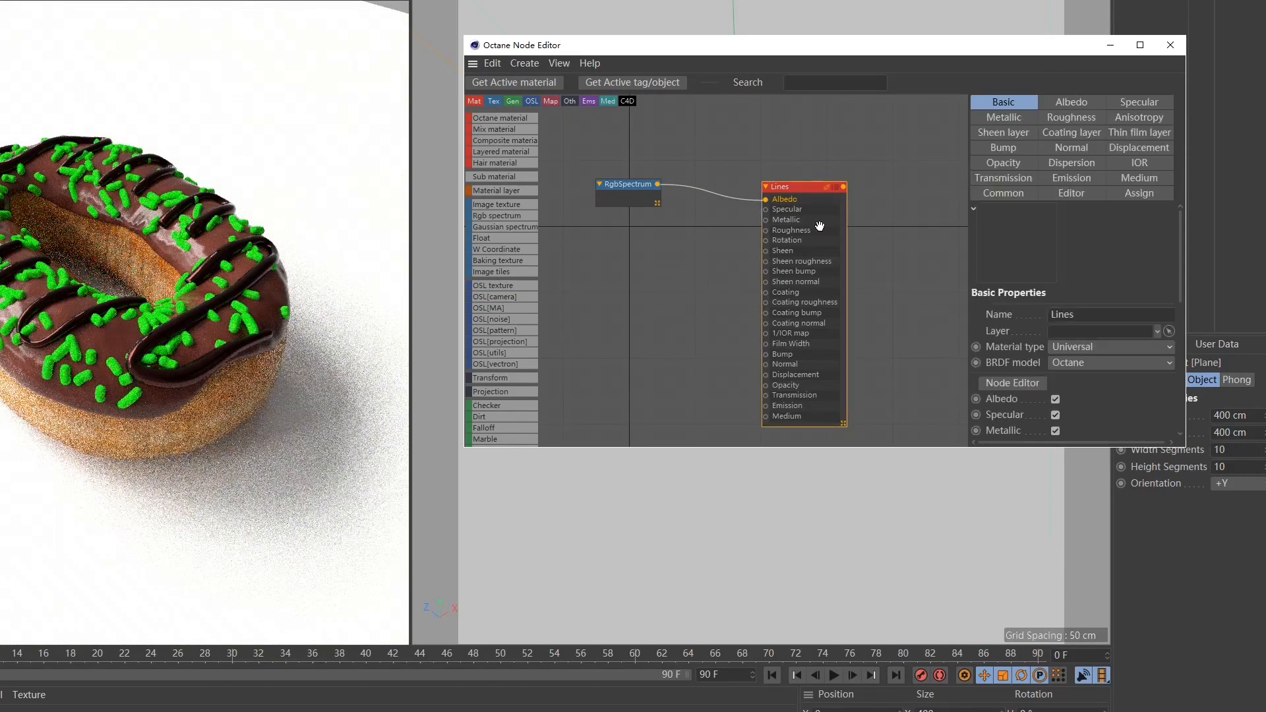
pyautogui.click(1020, 116)
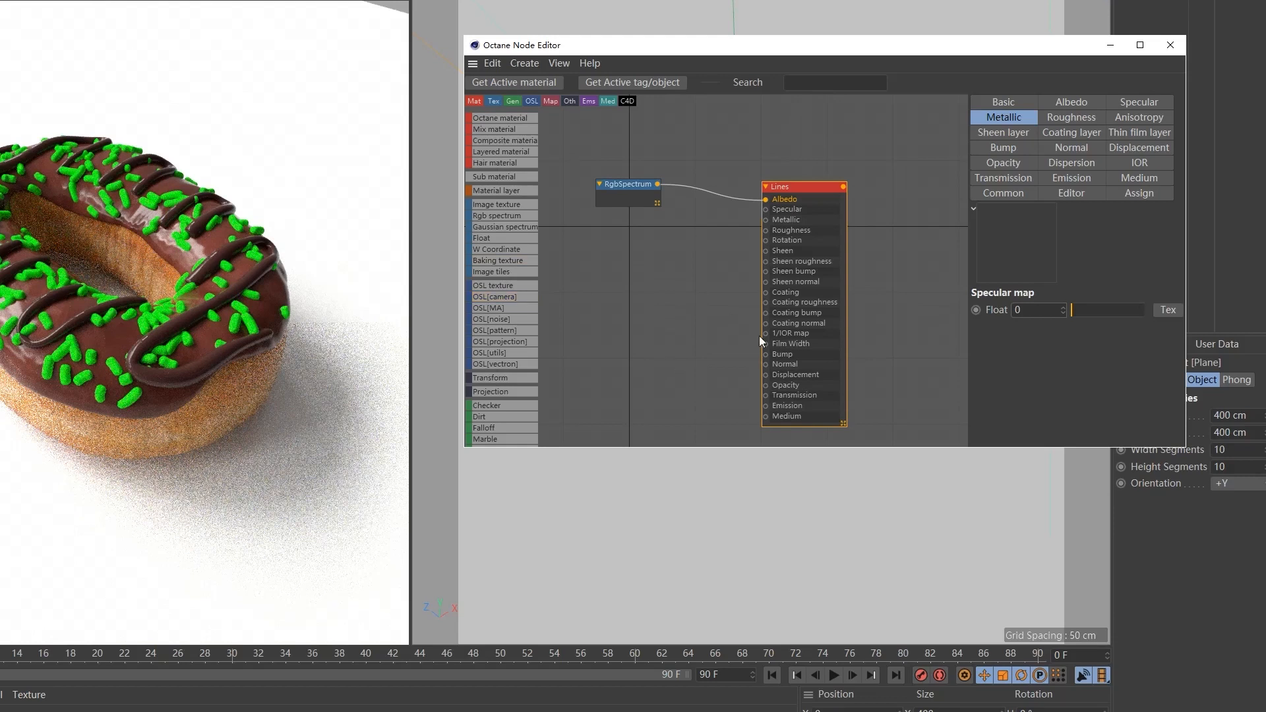
pyautogui.click(643, 213)
pyautogui.moveTo(625, 197); pyautogui.dragTo(618, 190)
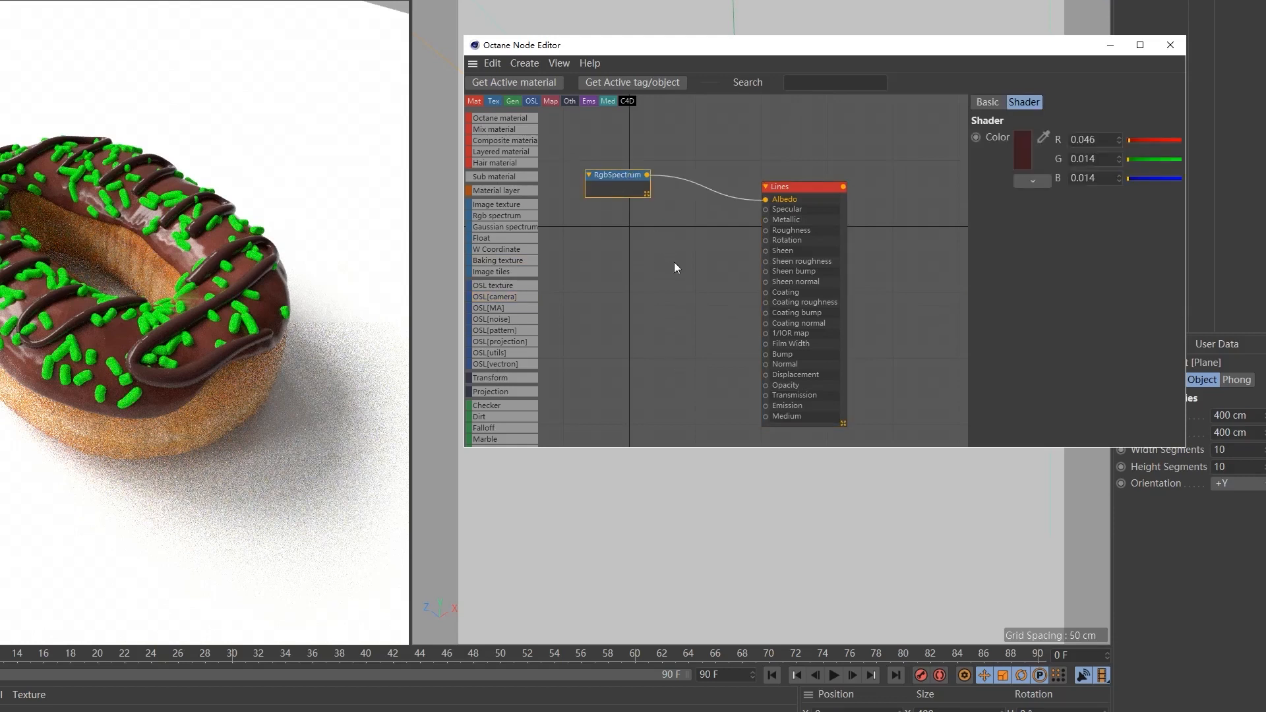
pyautogui.moveTo(809, 219); pyautogui.dragTo(826, 210)
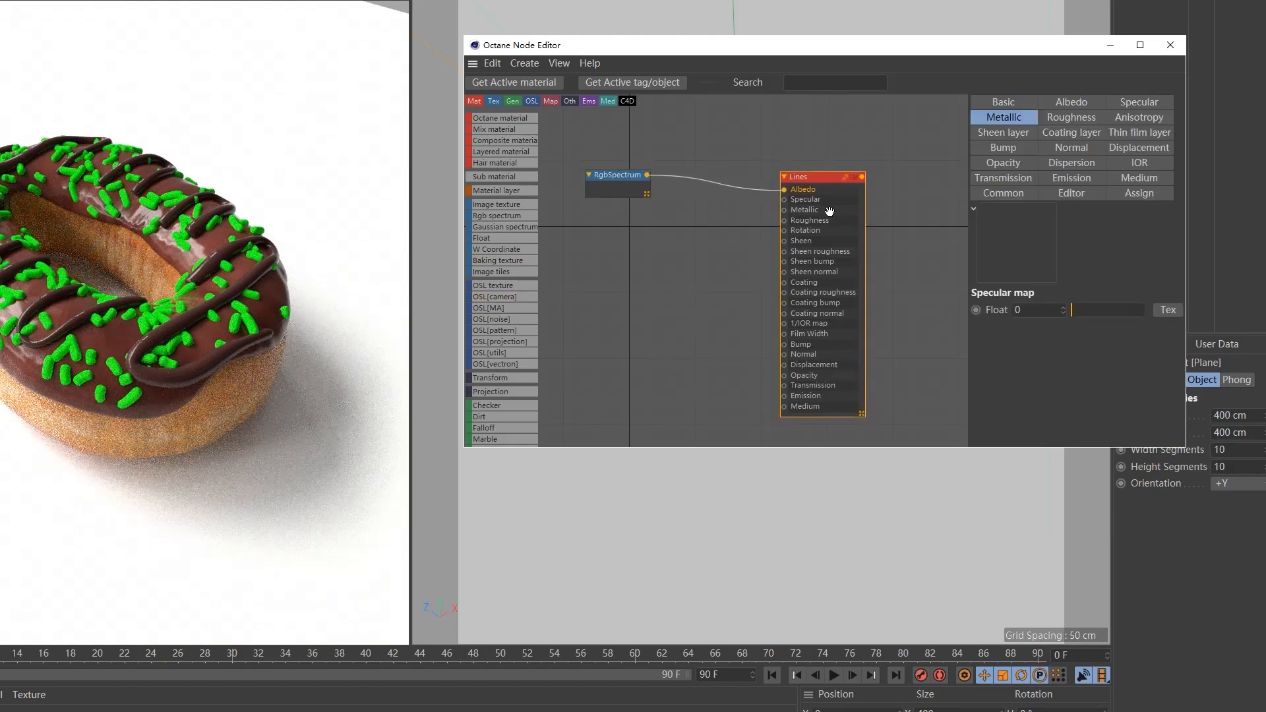
# Add a Float texture with value 0.05, connect it to the Lines material's Roughness and tidy the node layout.
pyautogui.rightClick(662, 223)
pyautogui.moveTo(673, 250)
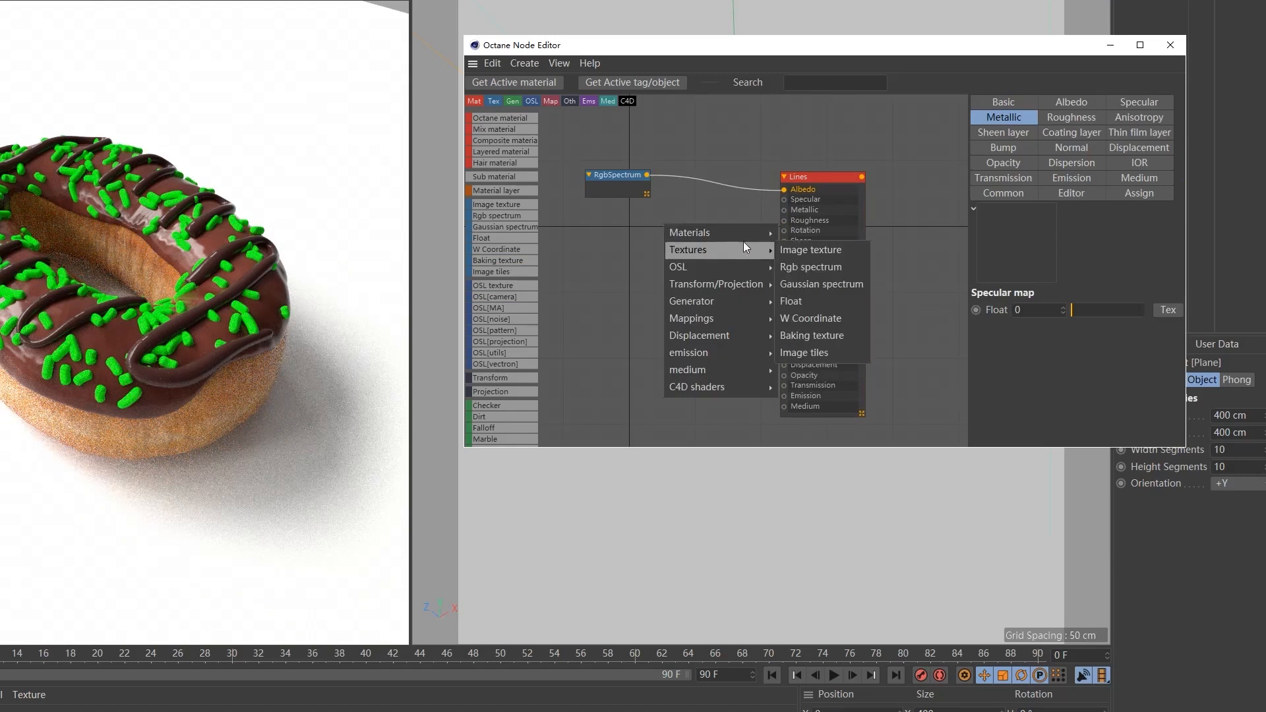
pyautogui.click(792, 301)
pyautogui.moveTo(732, 228); pyautogui.dragTo(784, 221)
pyautogui.click(698, 232)
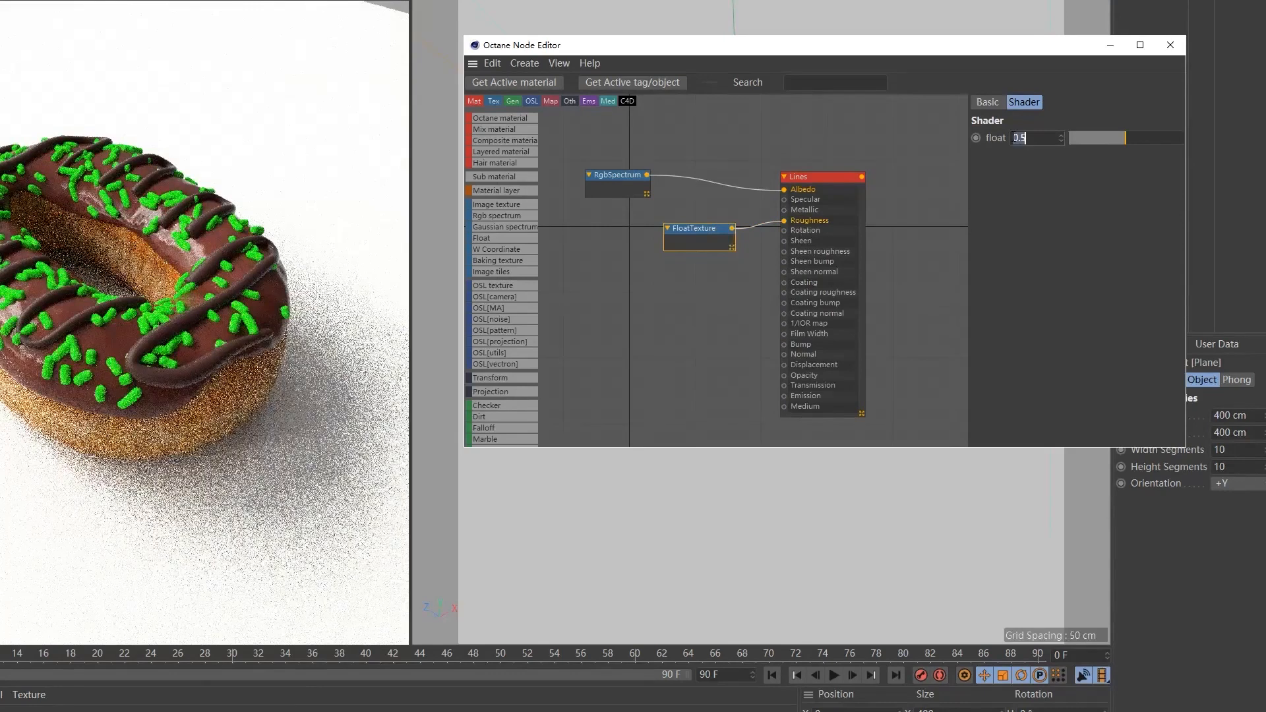
pyautogui.click(1028, 137)
pyautogui.write('0.05')
pyautogui.press('Return')
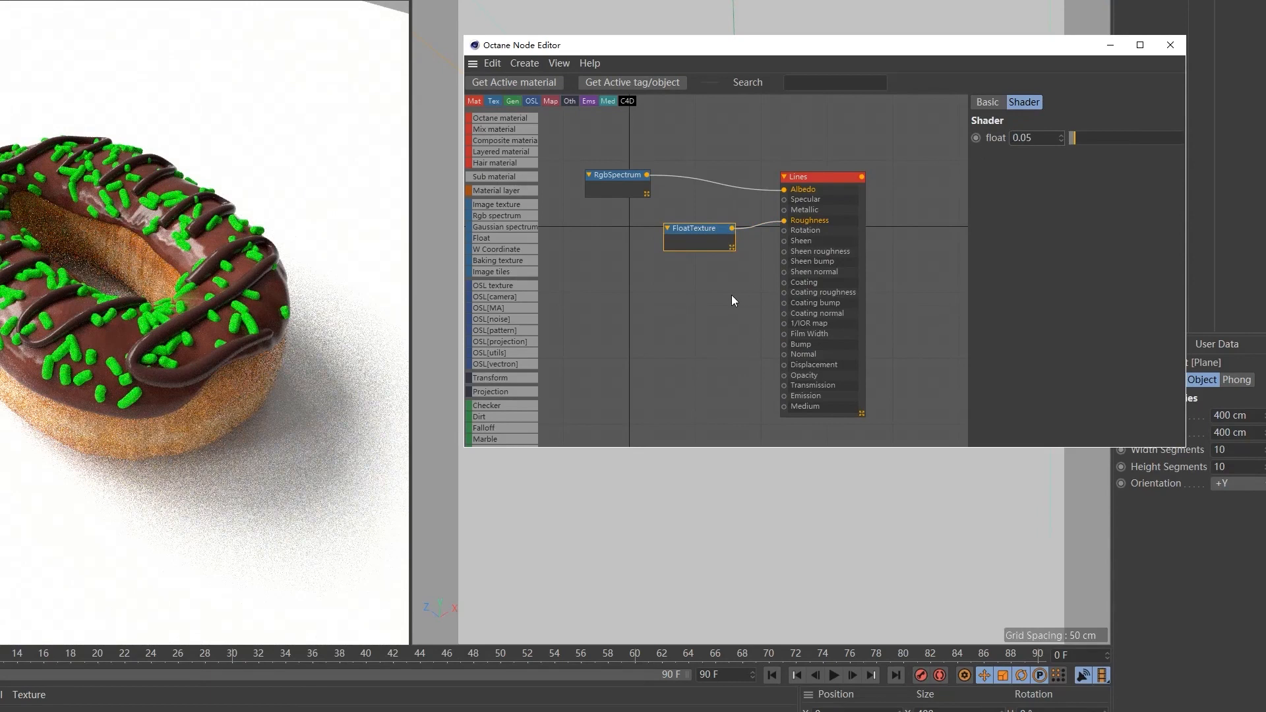
pyautogui.moveTo(692, 228); pyautogui.dragTo(652, 227)
pyautogui.click(853, 231)
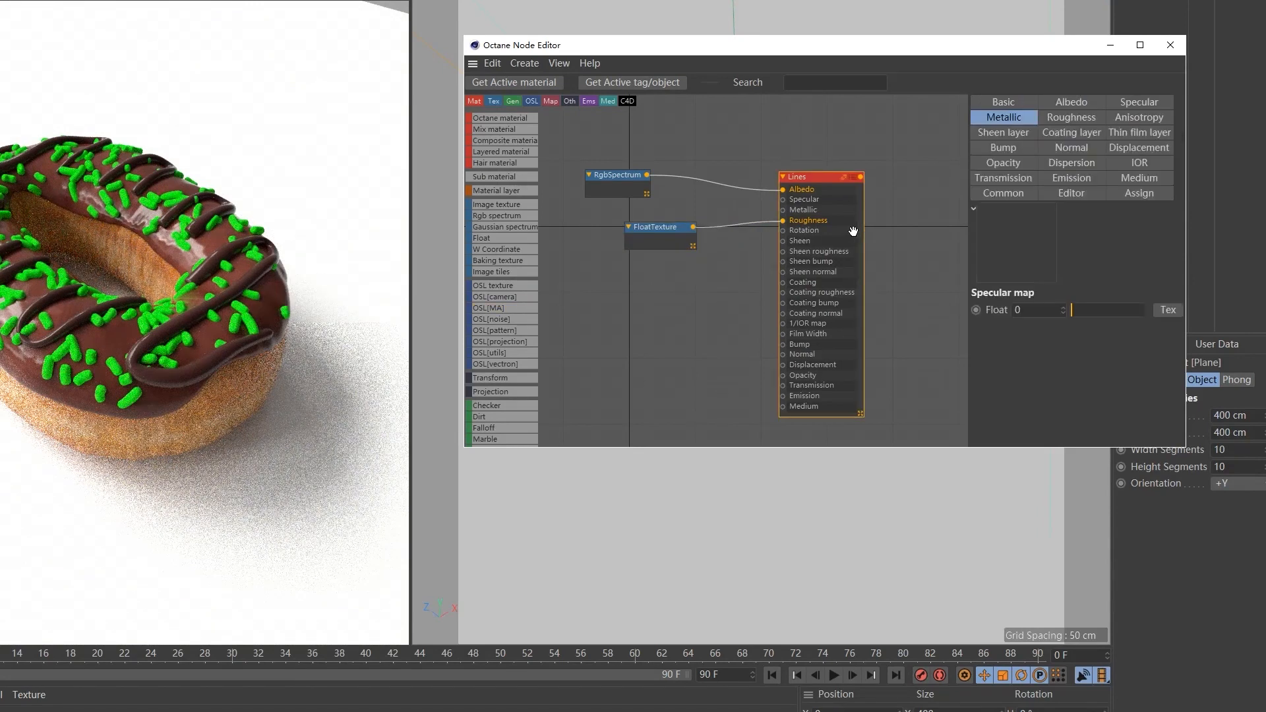
pyautogui.moveTo(853, 231); pyautogui.dragTo(861, 220)
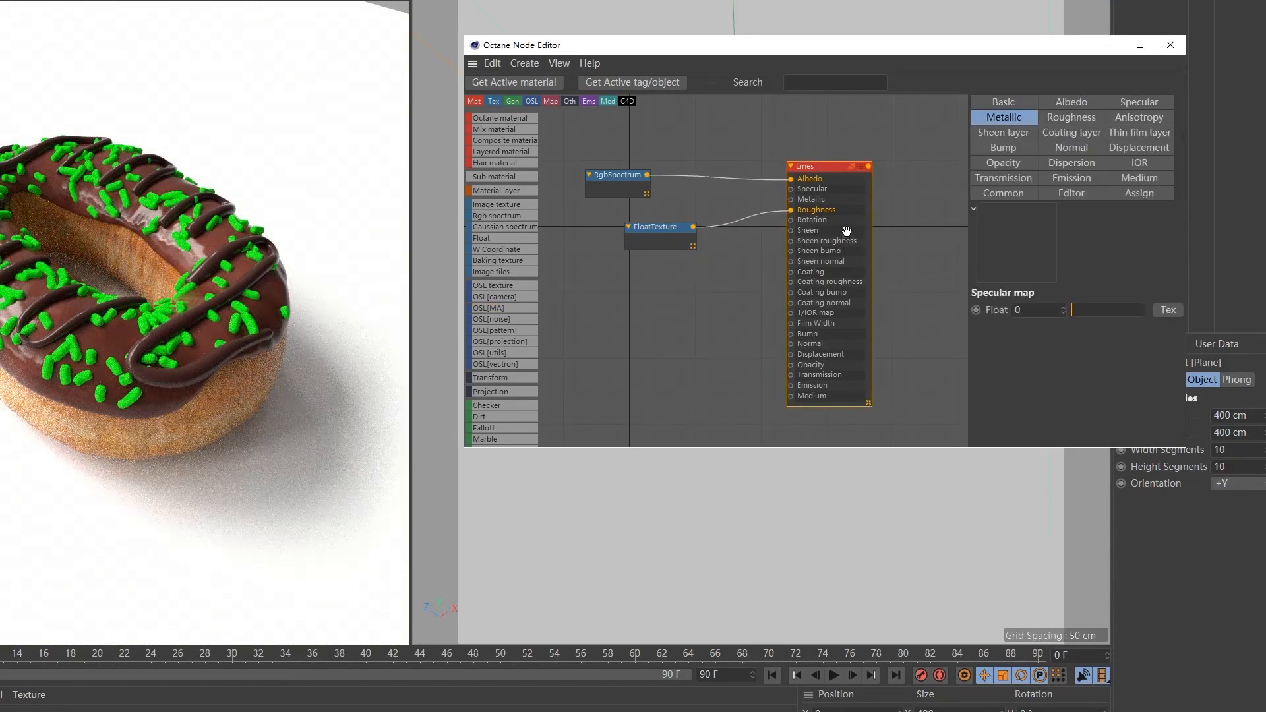
# Set the Lines material's transmission type to Diffuse and its transmission colour to white with 100% value.
pyautogui.click(1030, 178)
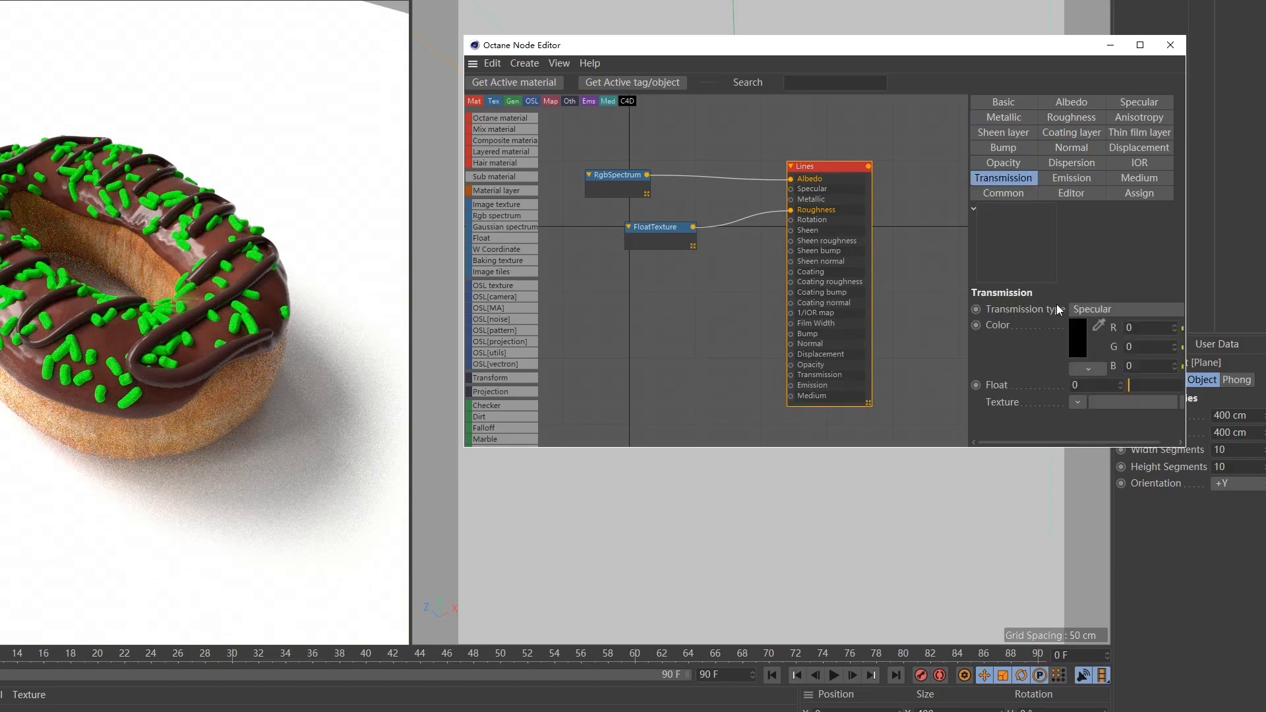
pyautogui.click(1091, 308)
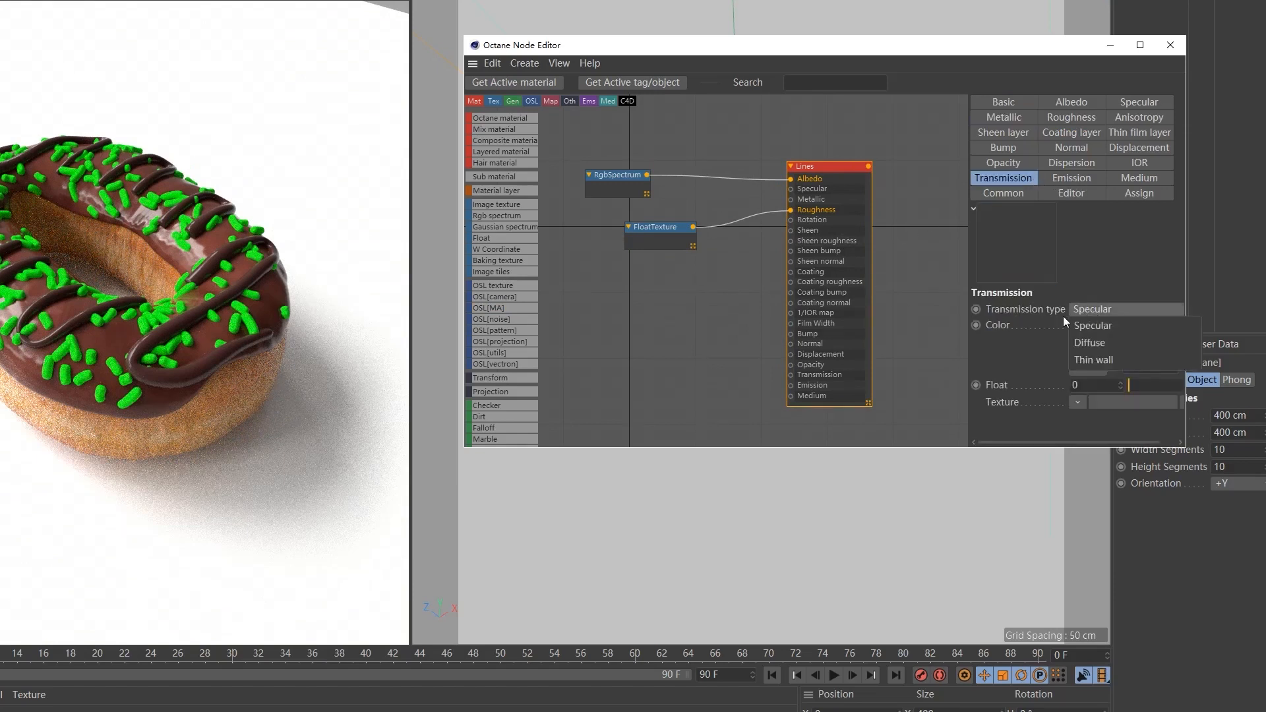
pyautogui.click(1090, 344)
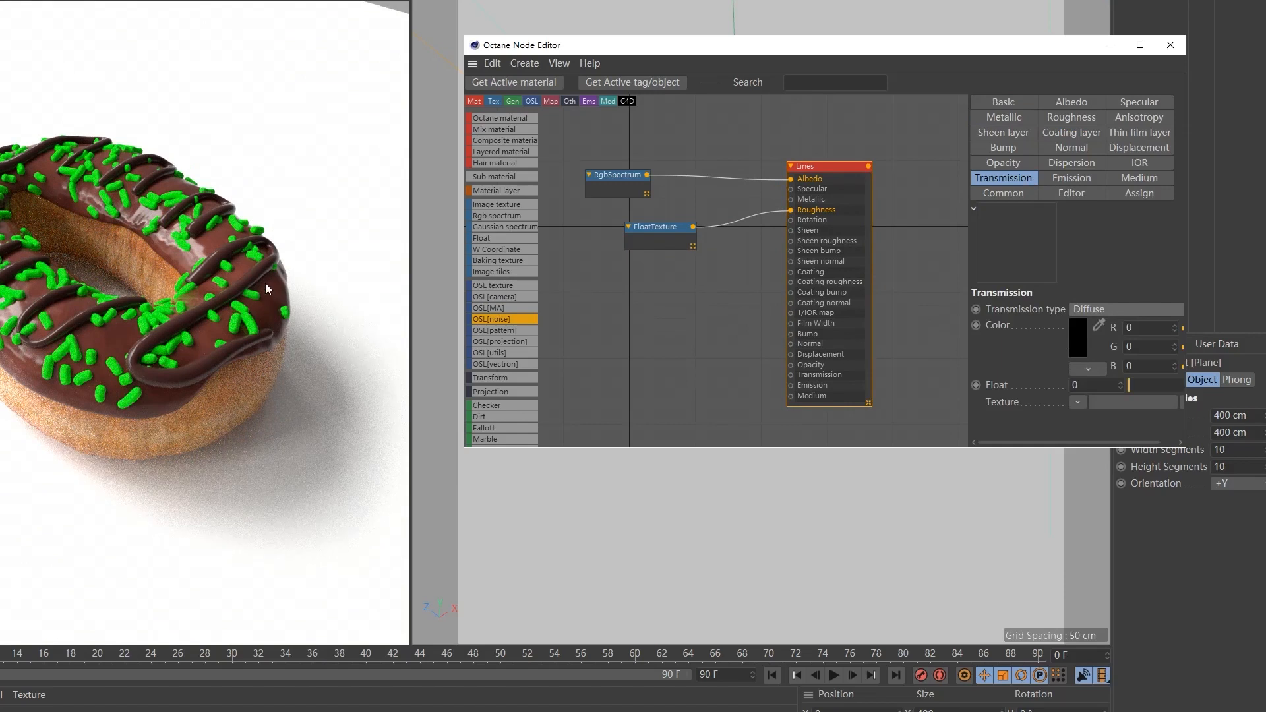
pyautogui.click(1070, 324)
pyautogui.moveTo(1188, 357); pyautogui.dragTo(1202, 360)
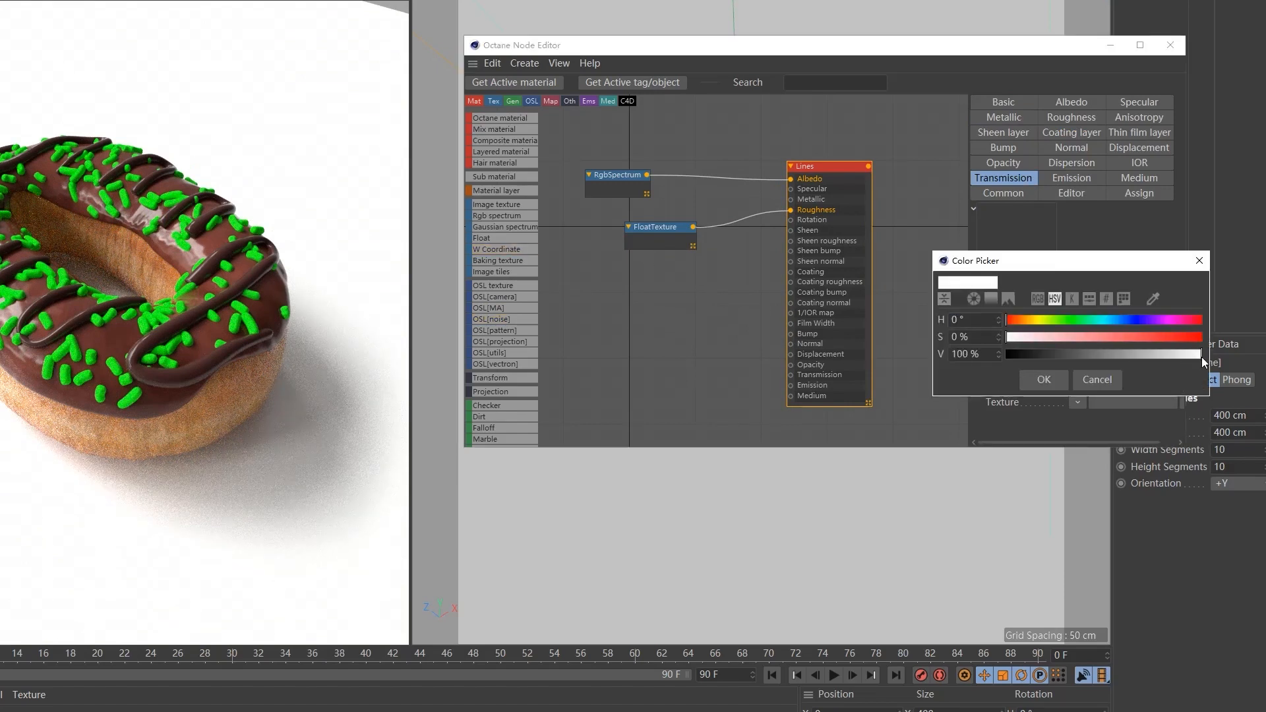
pyautogui.click(1048, 374)
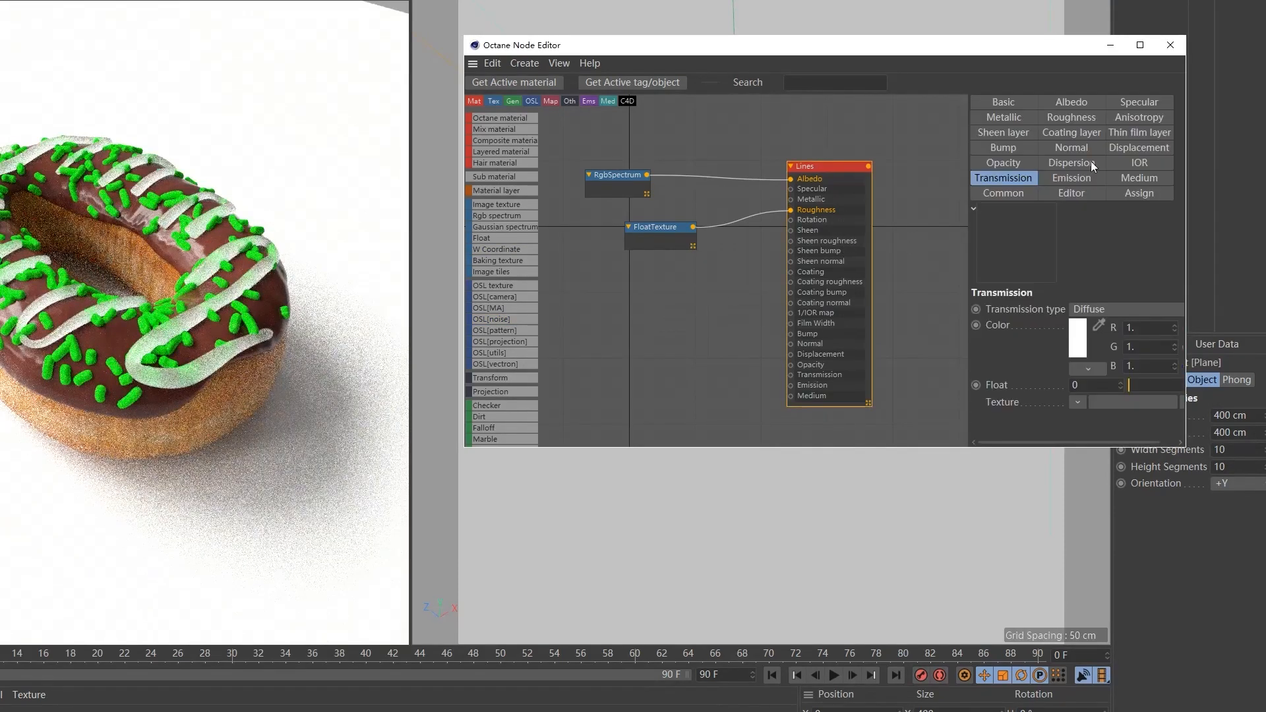
# Add a Random Walk medium to the Lines material and connect the RGB spectrum to its Albedo and Radius.
pyautogui.click(1126, 177)
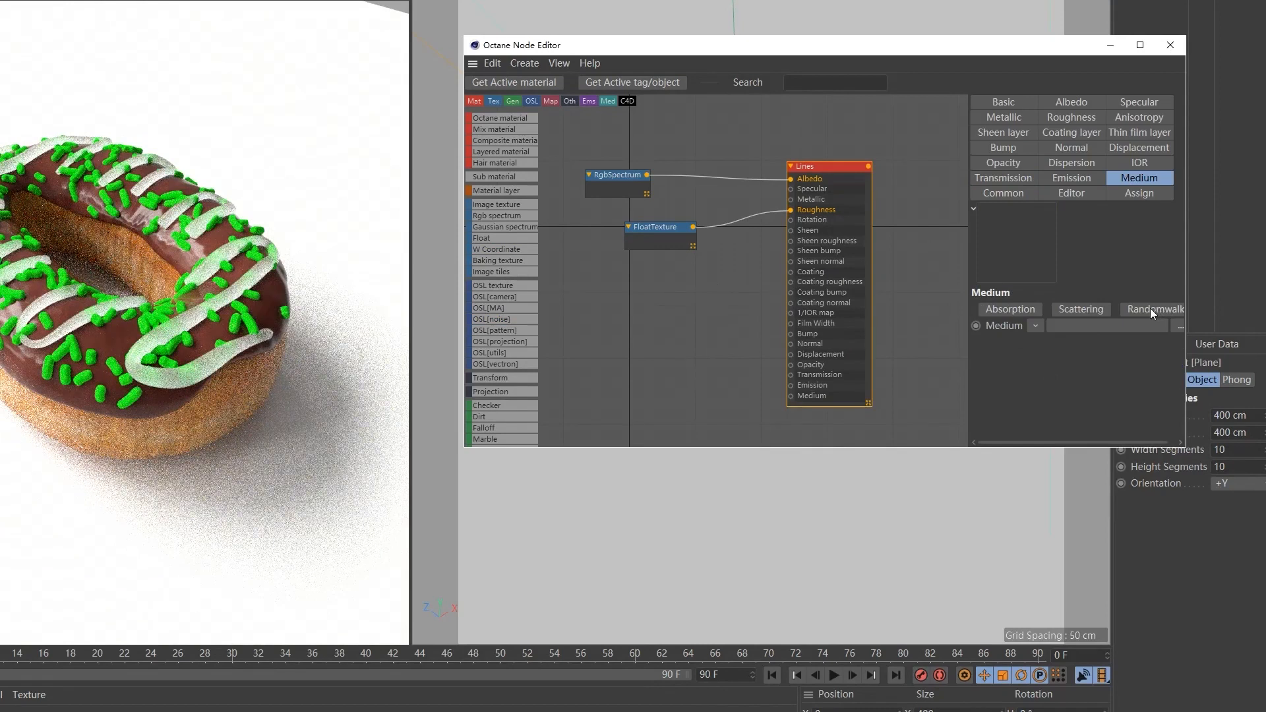
pyautogui.click(1073, 307)
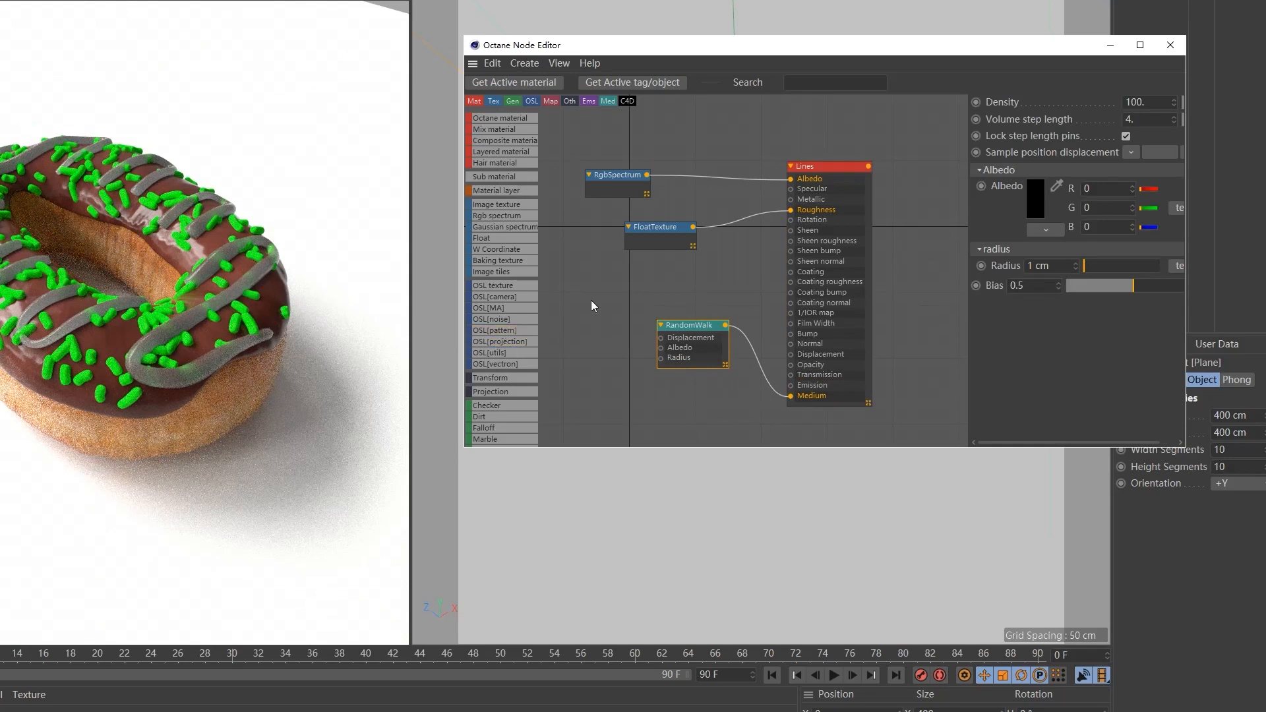
pyautogui.moveTo(616, 192); pyautogui.dragTo(660, 348)
pyautogui.moveTo(602, 190); pyautogui.dragTo(660, 358)
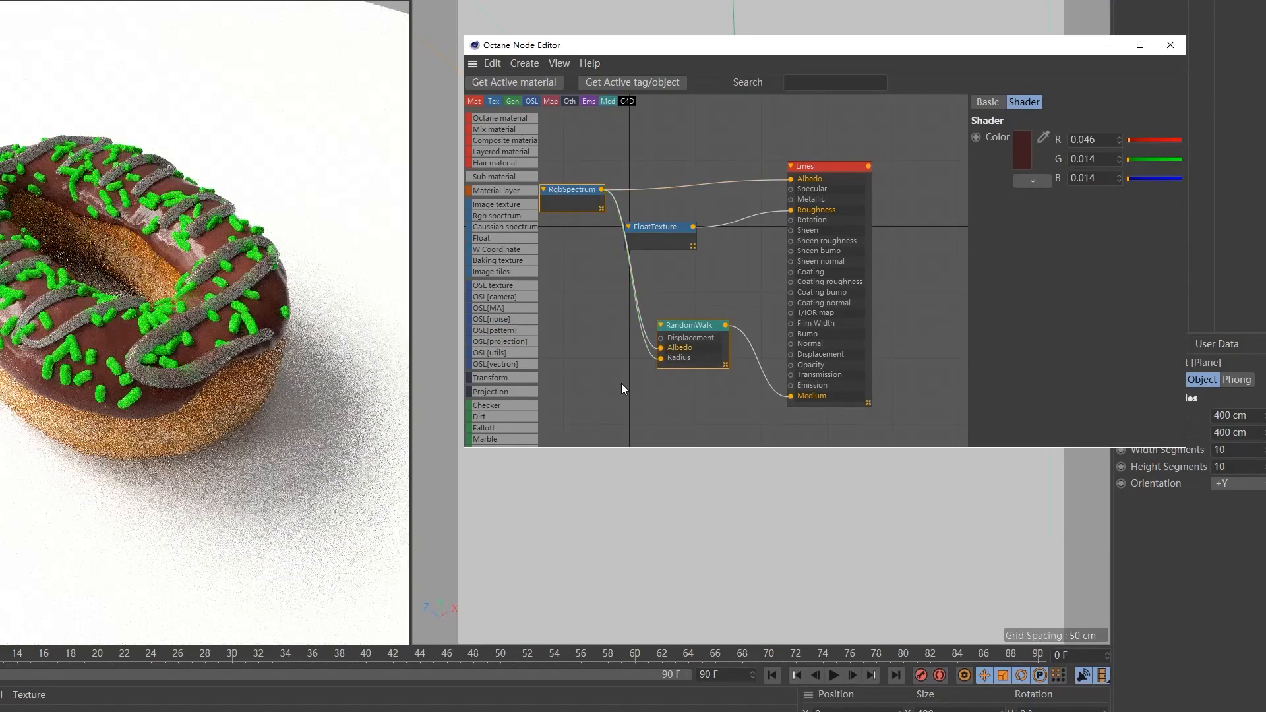
# Set the Random Walk medium's bias to 0.13 and its density to 150.
pyautogui.click(696, 327)
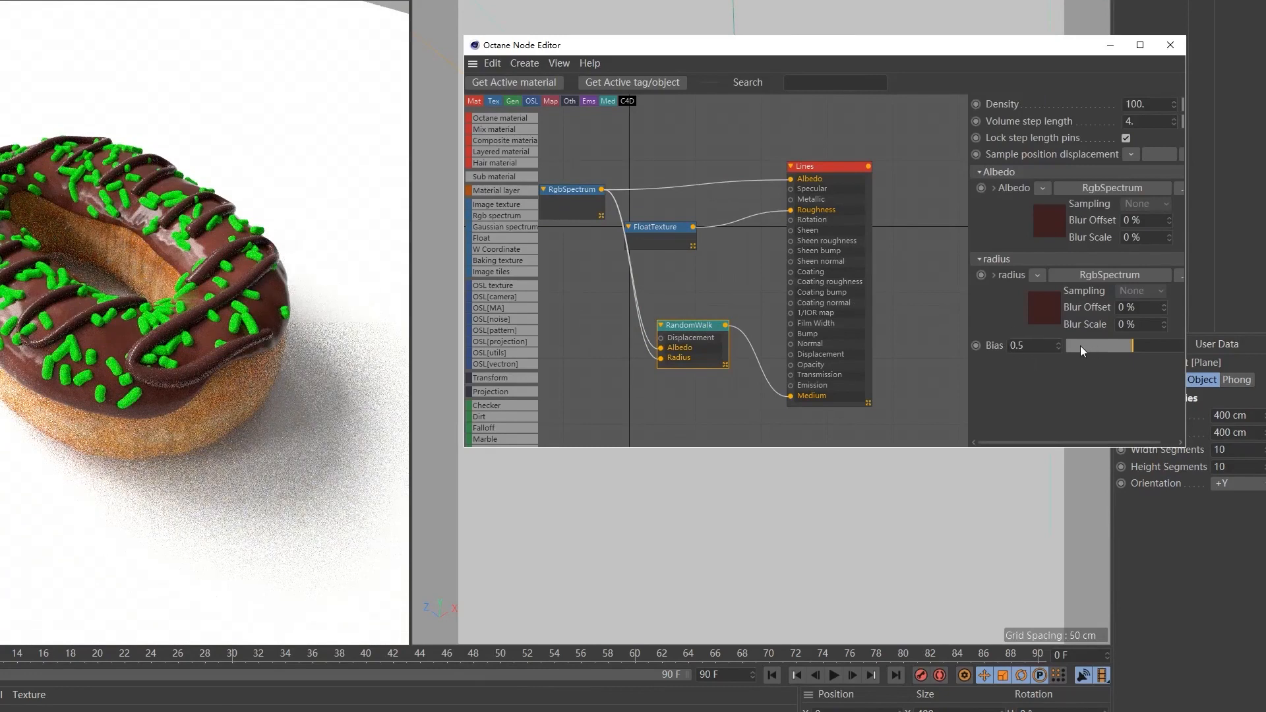
pyautogui.click(710, 325)
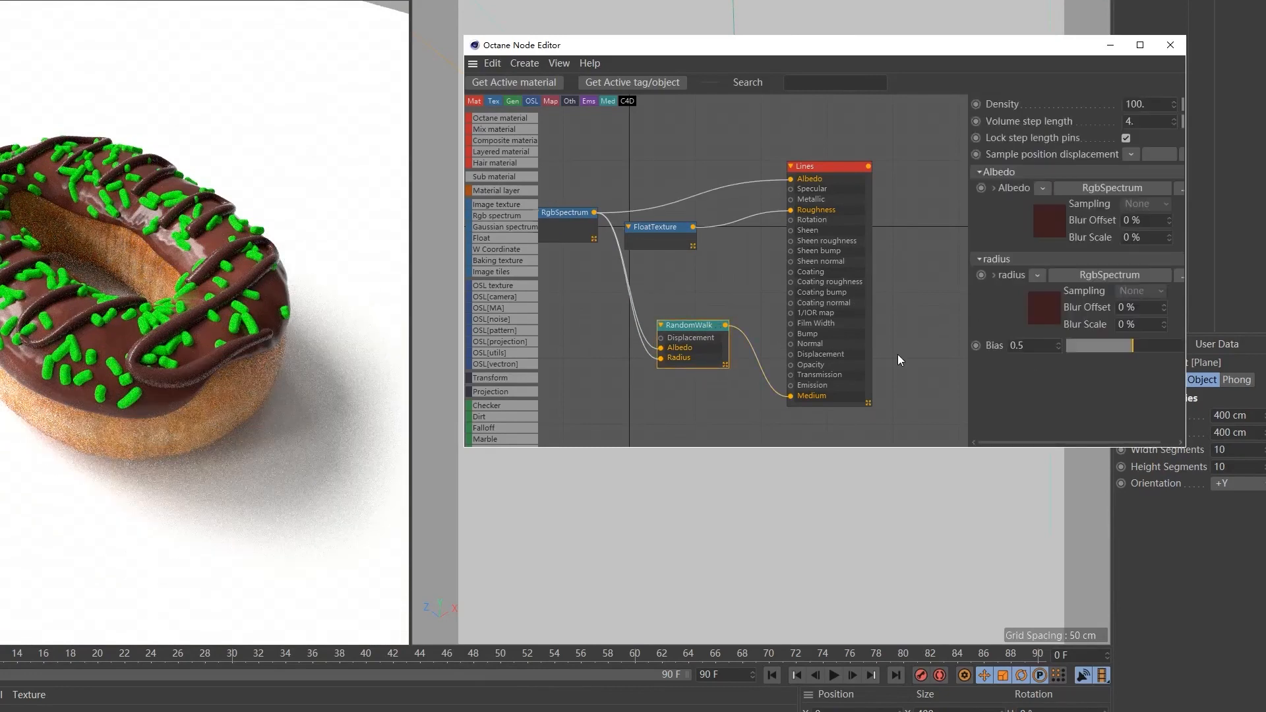
pyautogui.moveTo(1071, 346); pyautogui.dragTo(1082, 346)
pyautogui.click(1150, 105)
pyautogui.write('150')
pyautogui.press('Return')
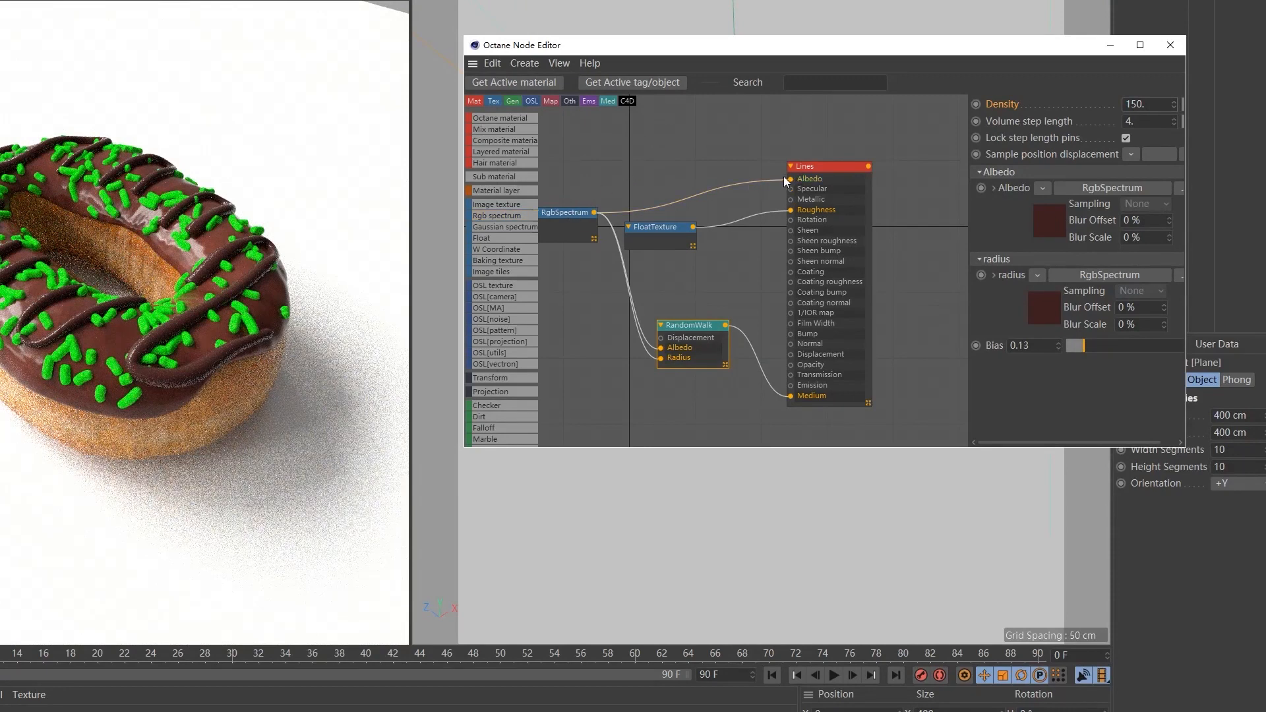
# Insert a Color correction node between the RGB spectrum and the Lines Albedo, with brightness 0.5.
pyautogui.scroll(-2, 488, 357)
pyautogui.scroll(-2, 488, 357)
pyautogui.moveTo(714, 190); pyautogui.dragTo(714, 189)
pyautogui.doubleClick(1055, 205)
pyautogui.write('0.5')
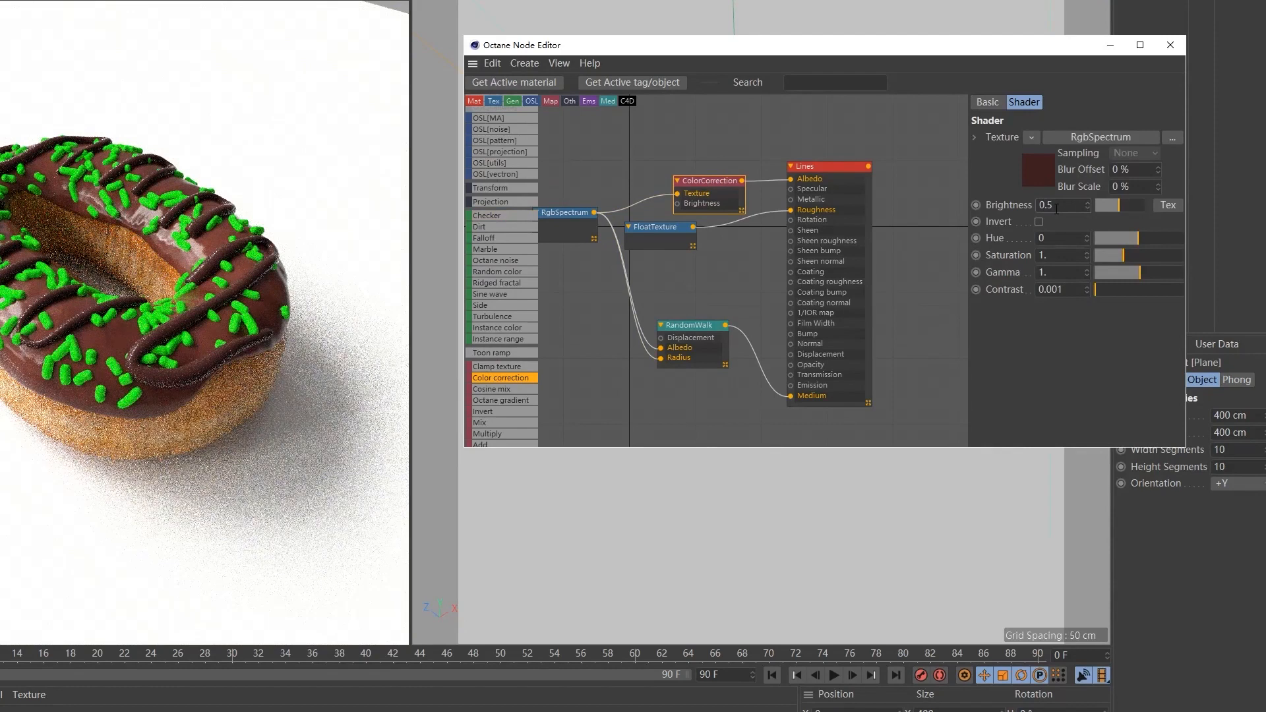
# Review the Float texture, Random Walk and Lines node settings, and shift the Node Editor window out of the way.
pyautogui.click(717, 262)
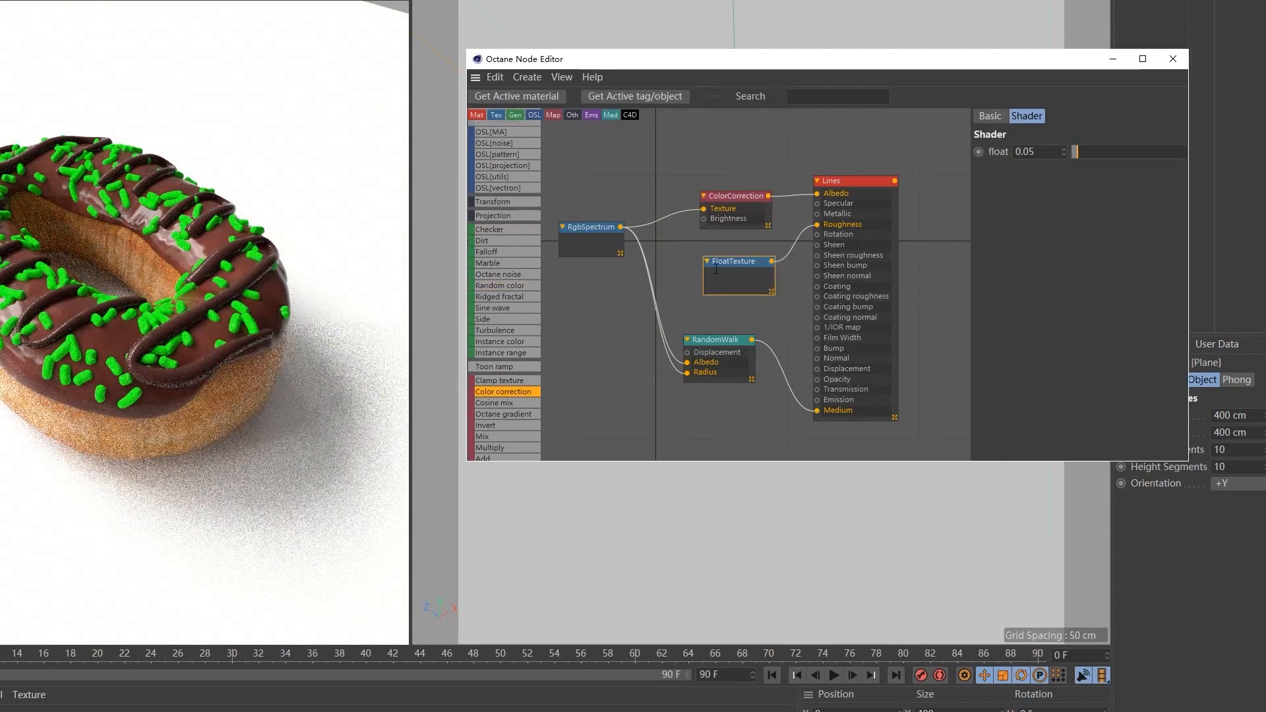
pyautogui.click(734, 340)
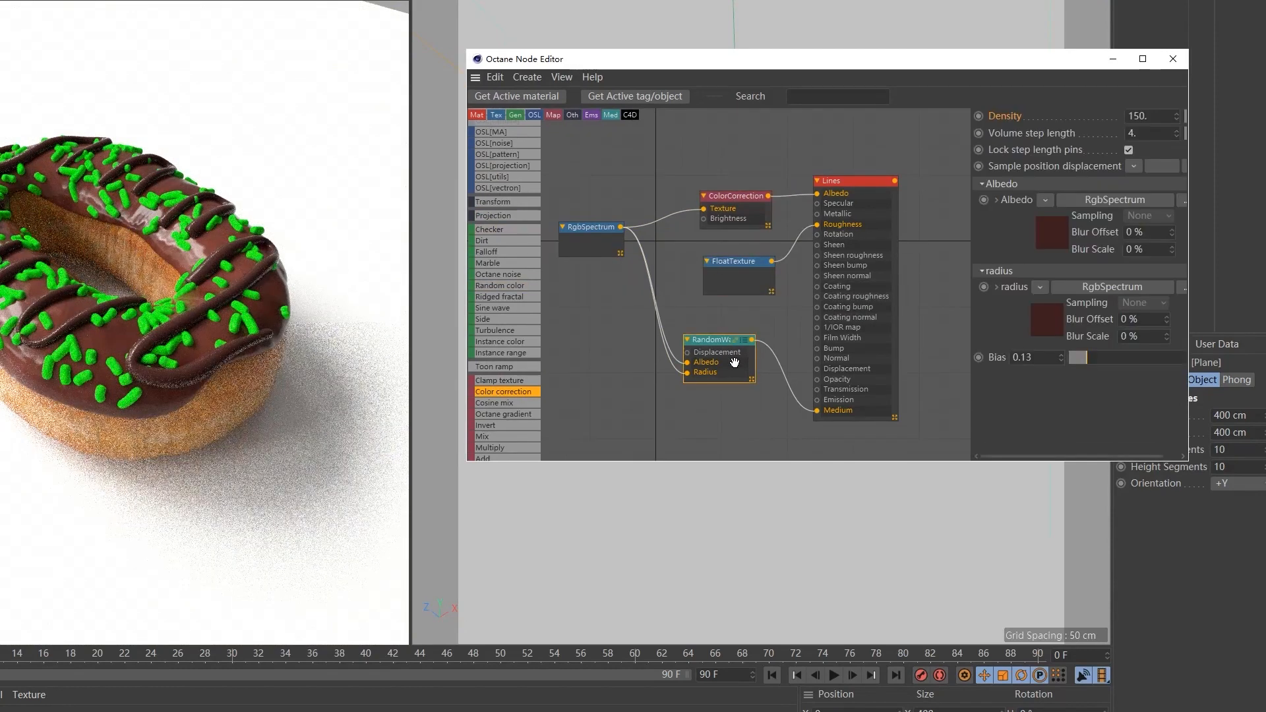
pyautogui.click(844, 305)
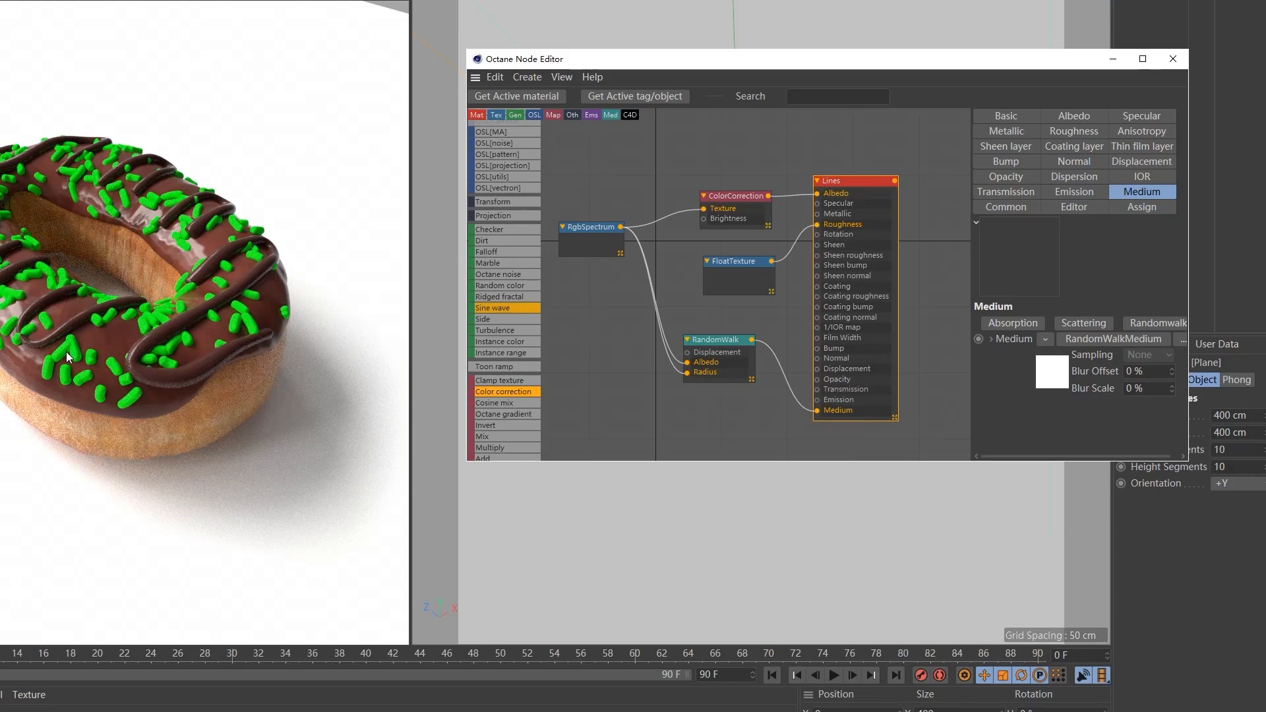
pyautogui.moveTo(729, 59); pyautogui.dragTo(715, 11)
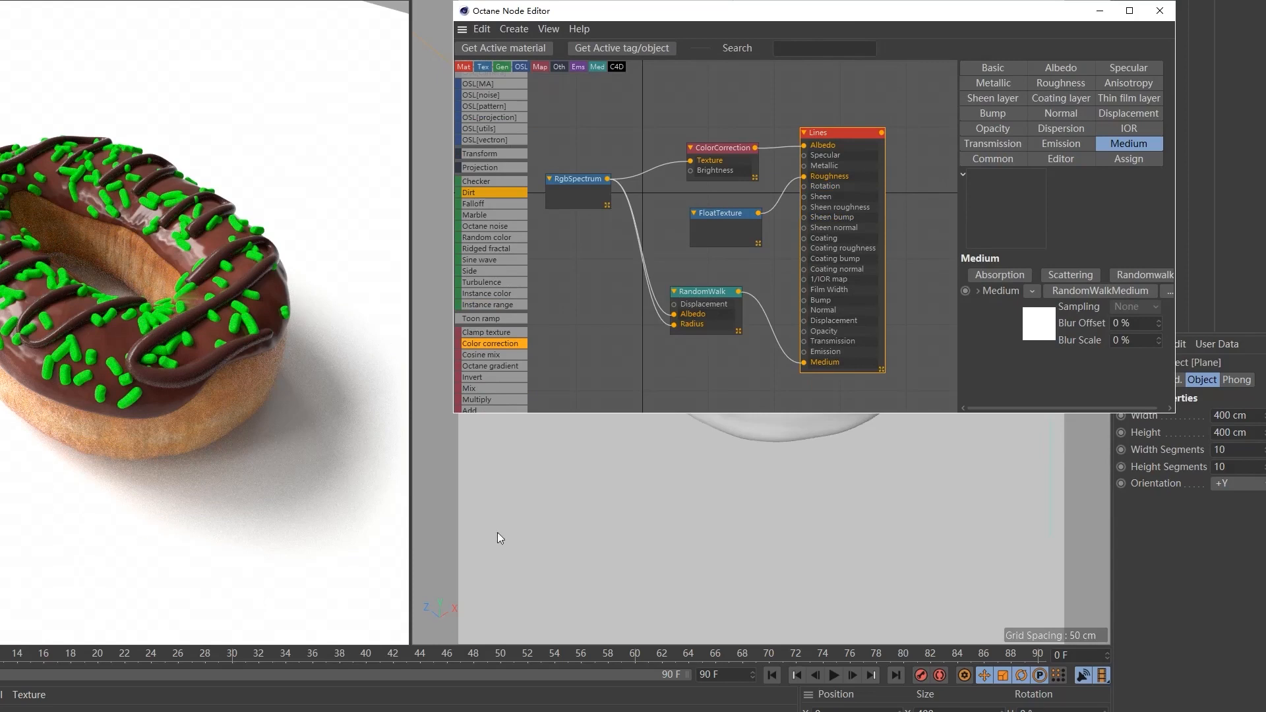
# Reuse the Lines material's colour, roughness and Random Walk node network for the Sp material.
pyautogui.click(3, 710)
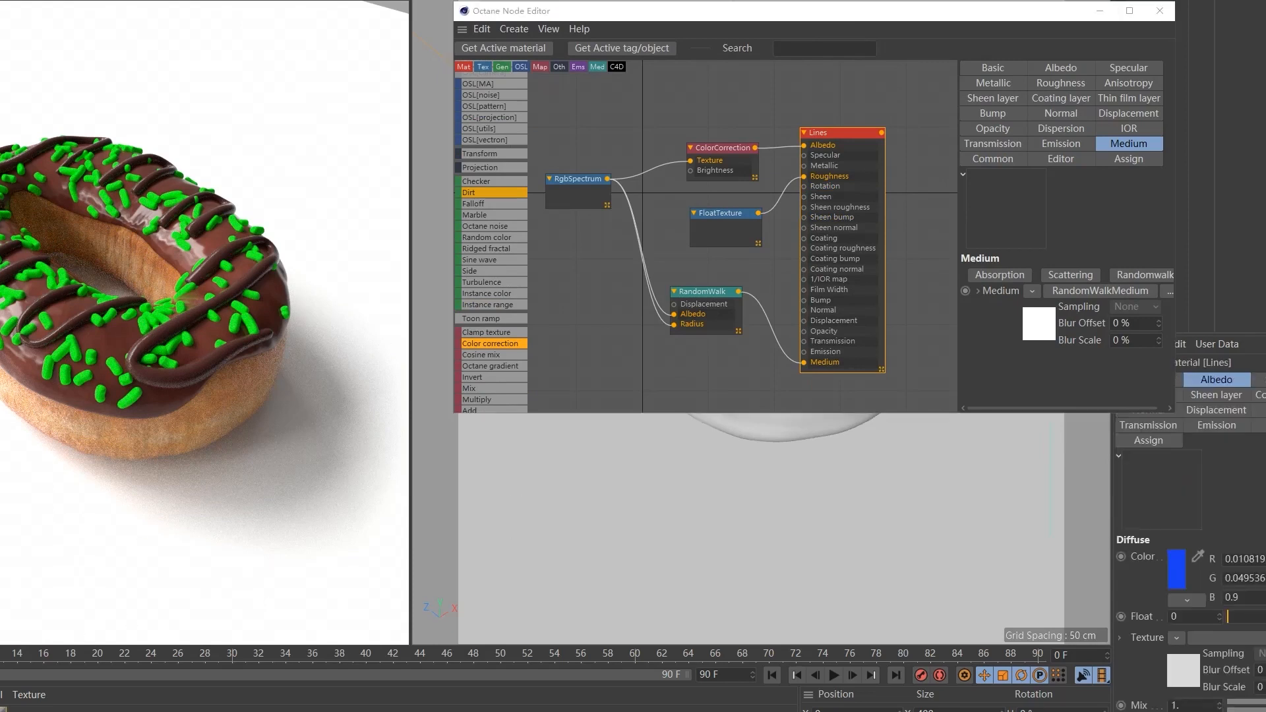
pyautogui.moveTo(539, 118); pyautogui.dragTo(772, 362)
pyautogui.press('Return')
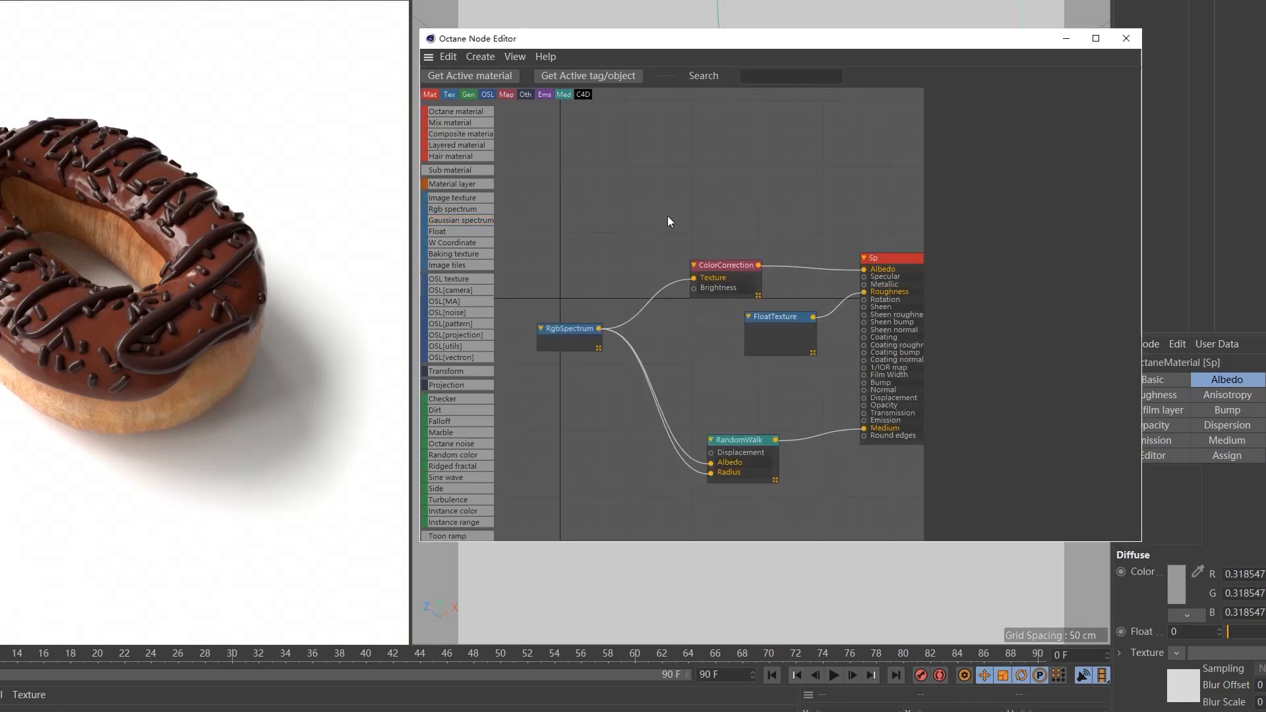
# Find the Vertex map node, add it to the Sp material's graph and link the Cd vertex map to it.
pyautogui.click(763, 74)
pyautogui.write('ver')
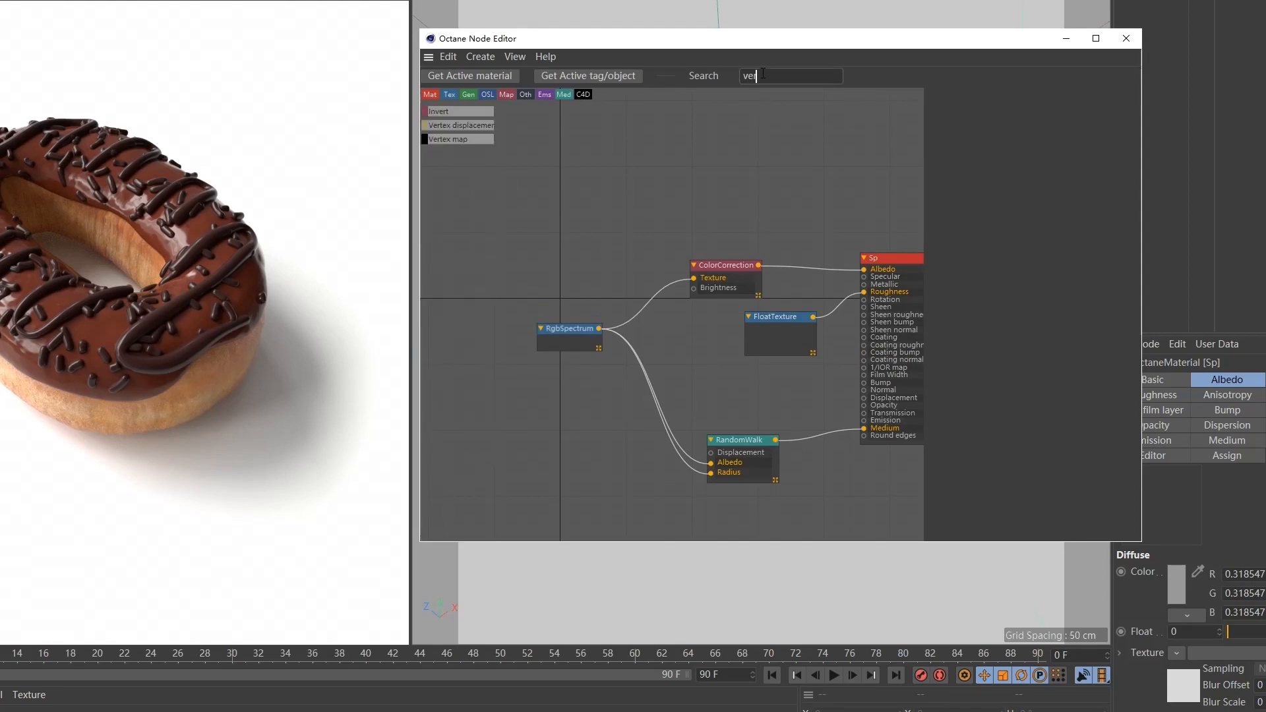
pyautogui.write('tex')
pyautogui.moveTo(464, 125); pyautogui.dragTo(614, 197)
pyautogui.moveTo(1264, 28); pyautogui.dragTo(1064, 212)
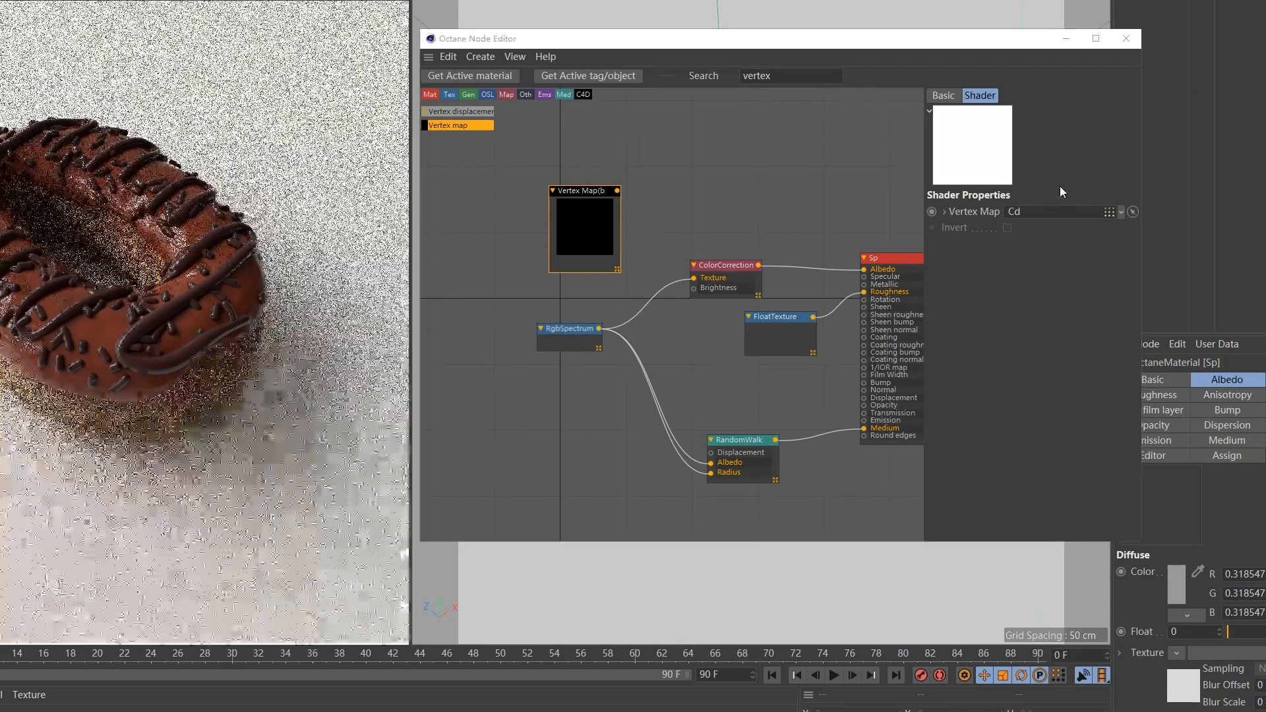
# Connect the Vertex Map output to the ColorCorrection Texture and to the RandomWalk Albedo and Radius inputs in the Sp graph.
pyautogui.moveTo(580, 226); pyautogui.dragTo(525, 240)
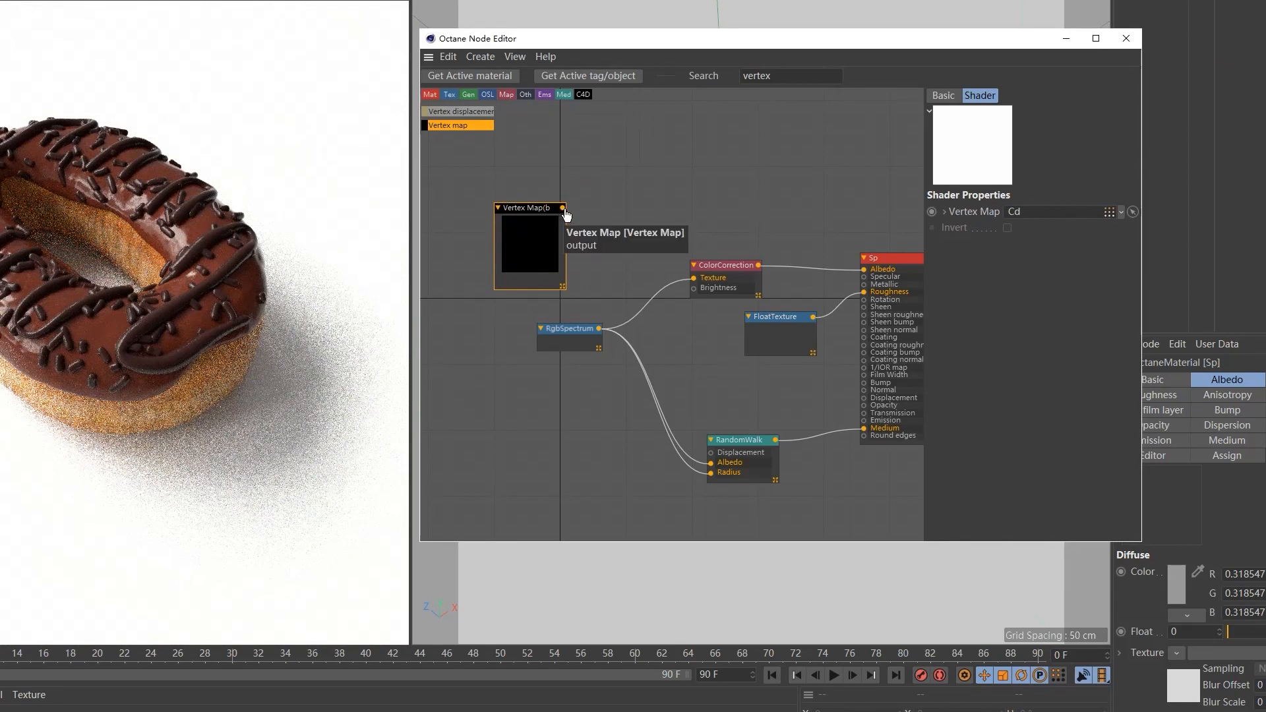
pyautogui.moveTo(562, 208); pyautogui.dragTo(693, 278)
pyautogui.moveTo(562, 208); pyautogui.dragTo(711, 462)
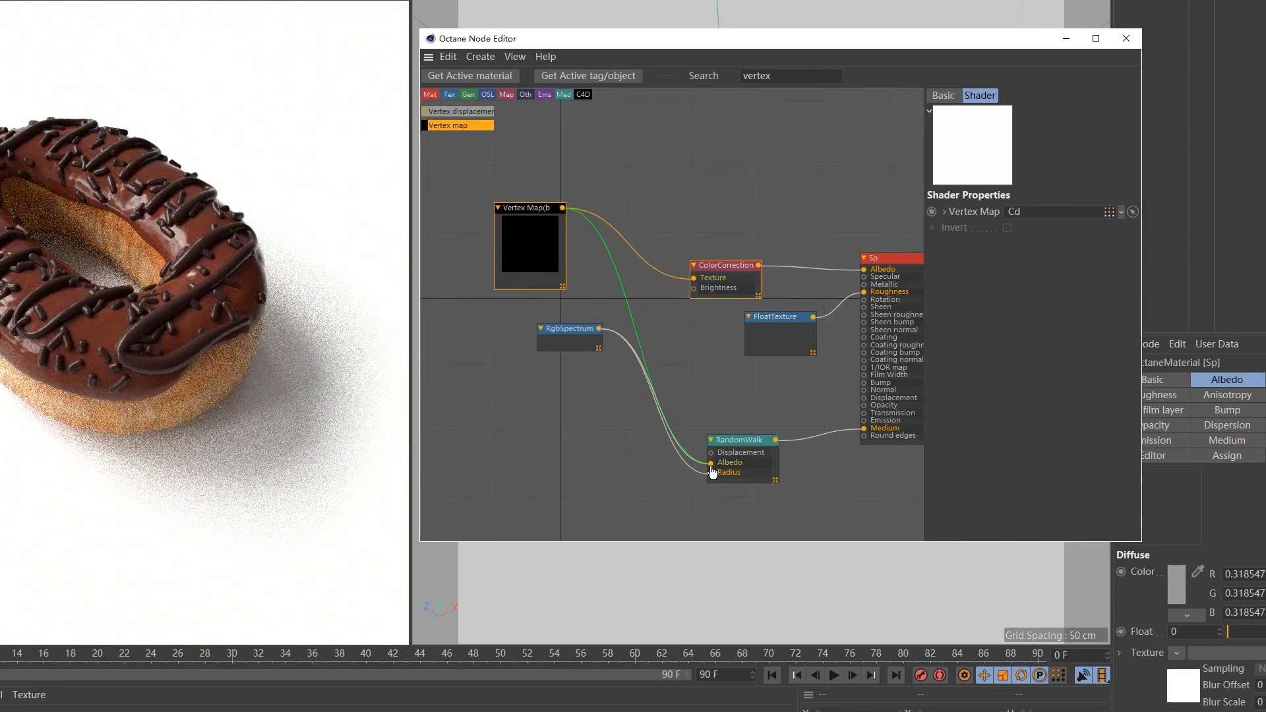
pyautogui.moveTo(562, 208); pyautogui.dragTo(710, 474)
# Delete the unused RgbSpectrum node and move the Vertex Map node down closer to ColorCorrection.
pyautogui.click(580, 449)
pyautogui.click(571, 338)
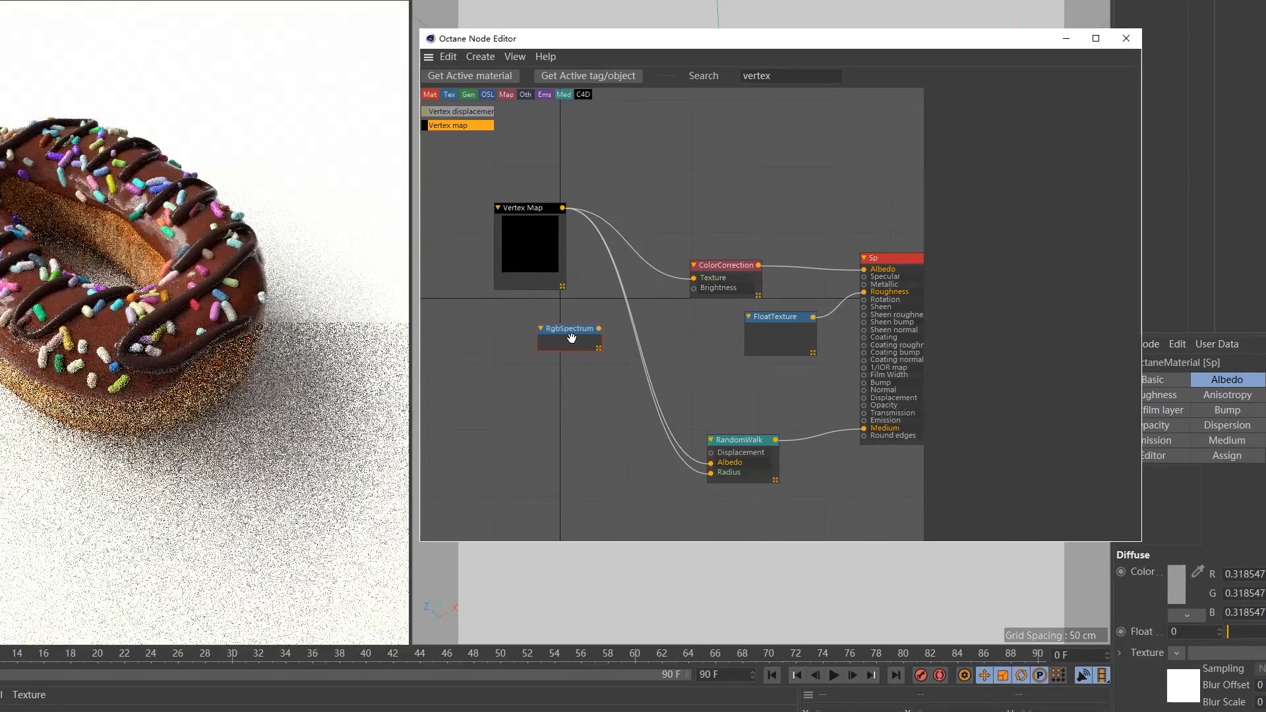
pyautogui.press('Delete')
pyautogui.moveTo(520, 240); pyautogui.dragTo(524, 286)
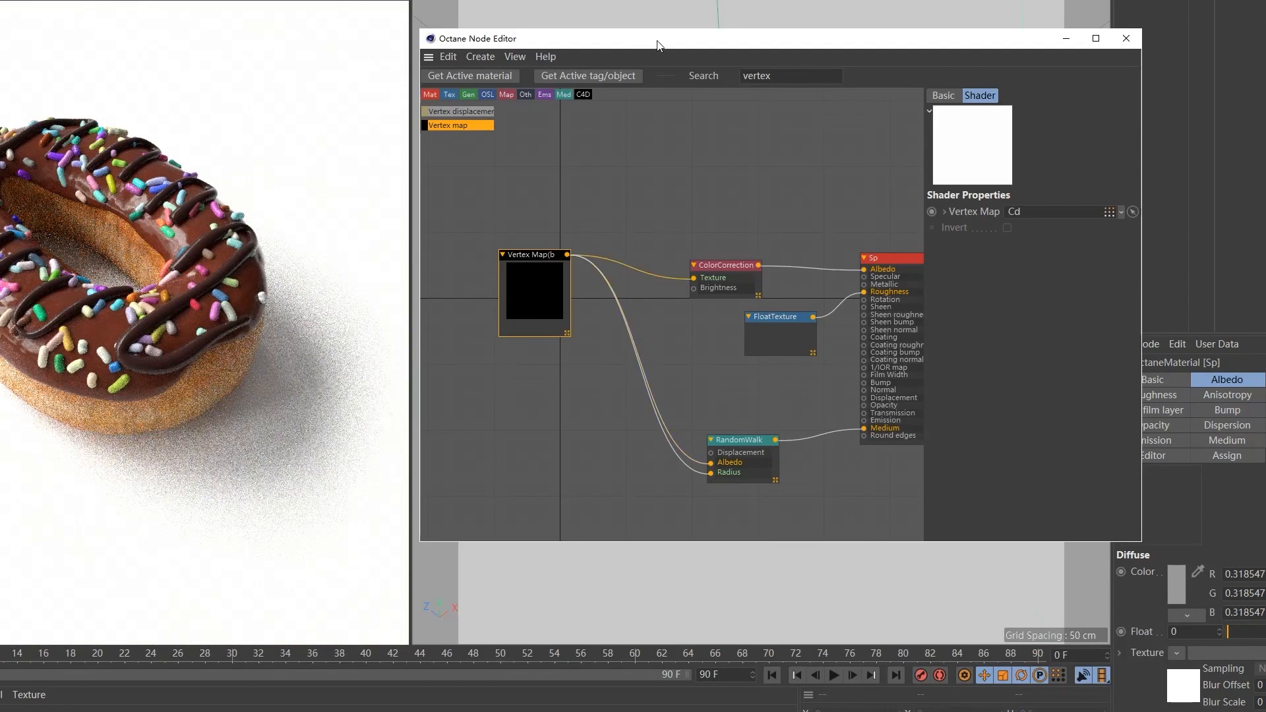
pyautogui.moveTo(648, 41); pyautogui.dragTo(661, 43)
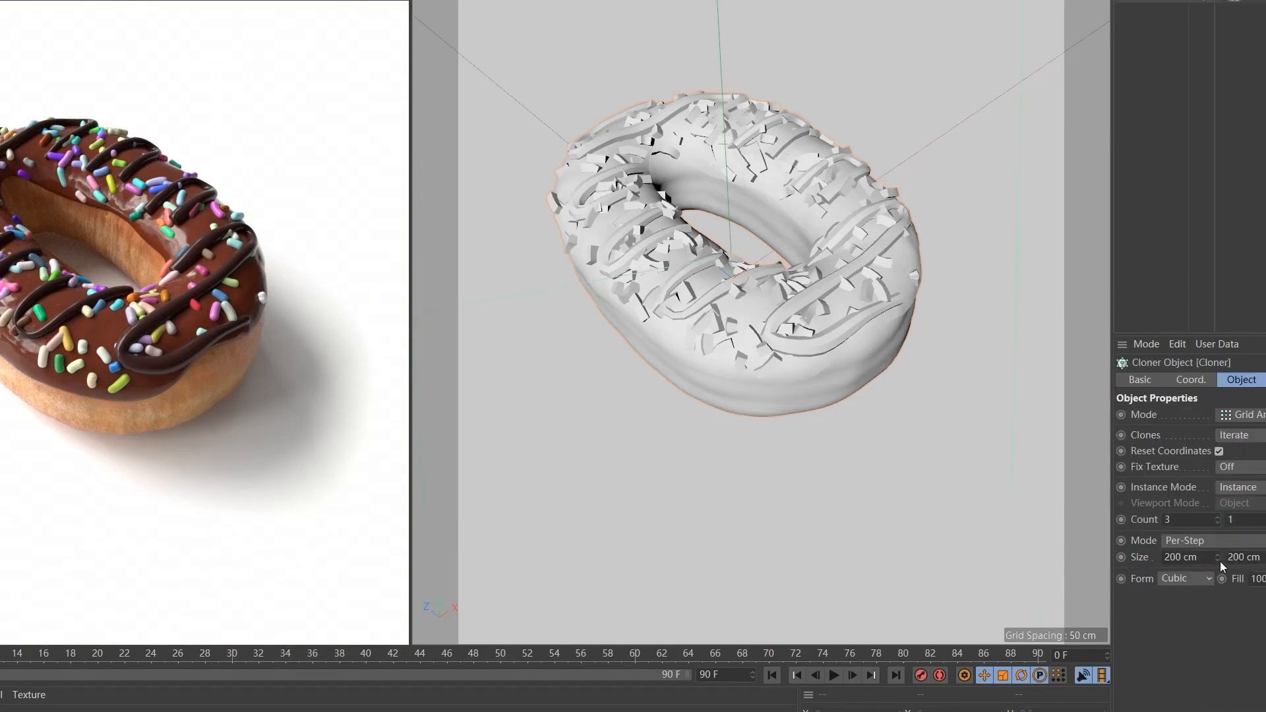
# Switch the donut Cloner's instance mode to Multi-Instance and reduce its grid spacing so clones closely surround the central donut.
pyautogui.click(1238, 487)
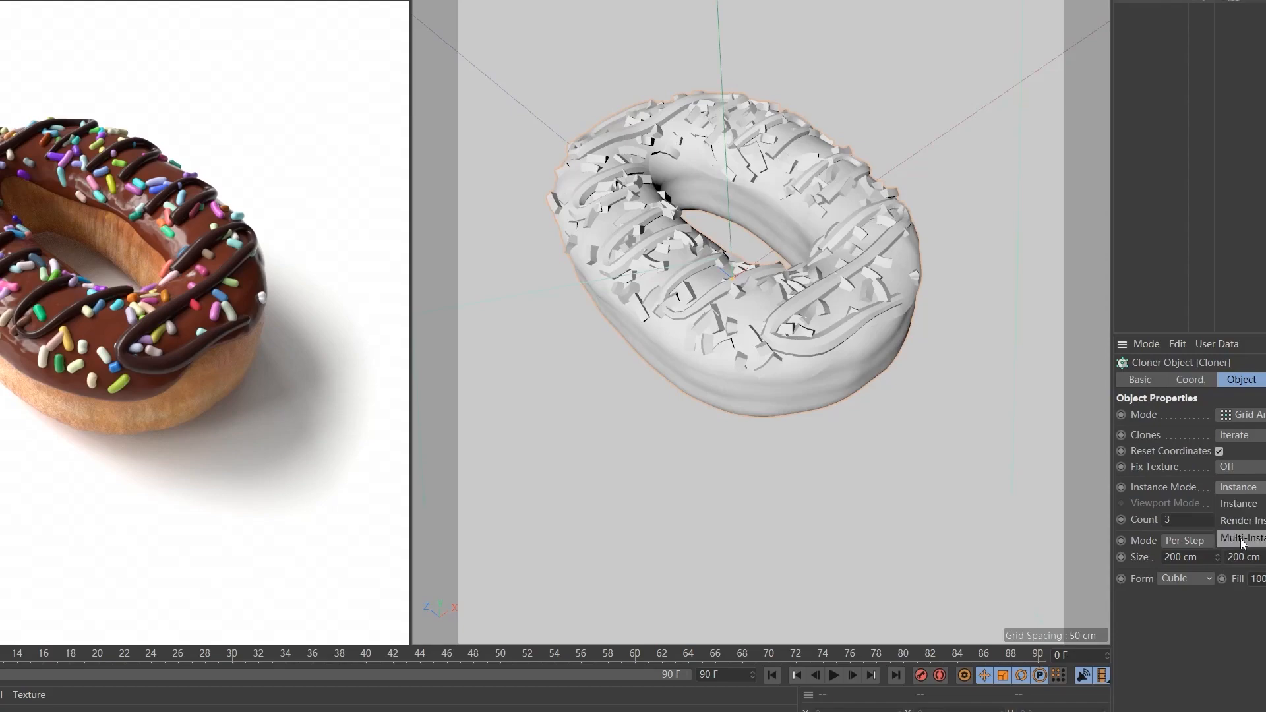
pyautogui.click(1237, 539)
pyautogui.moveTo(1216, 560); pyautogui.dragTo(1233, 329)
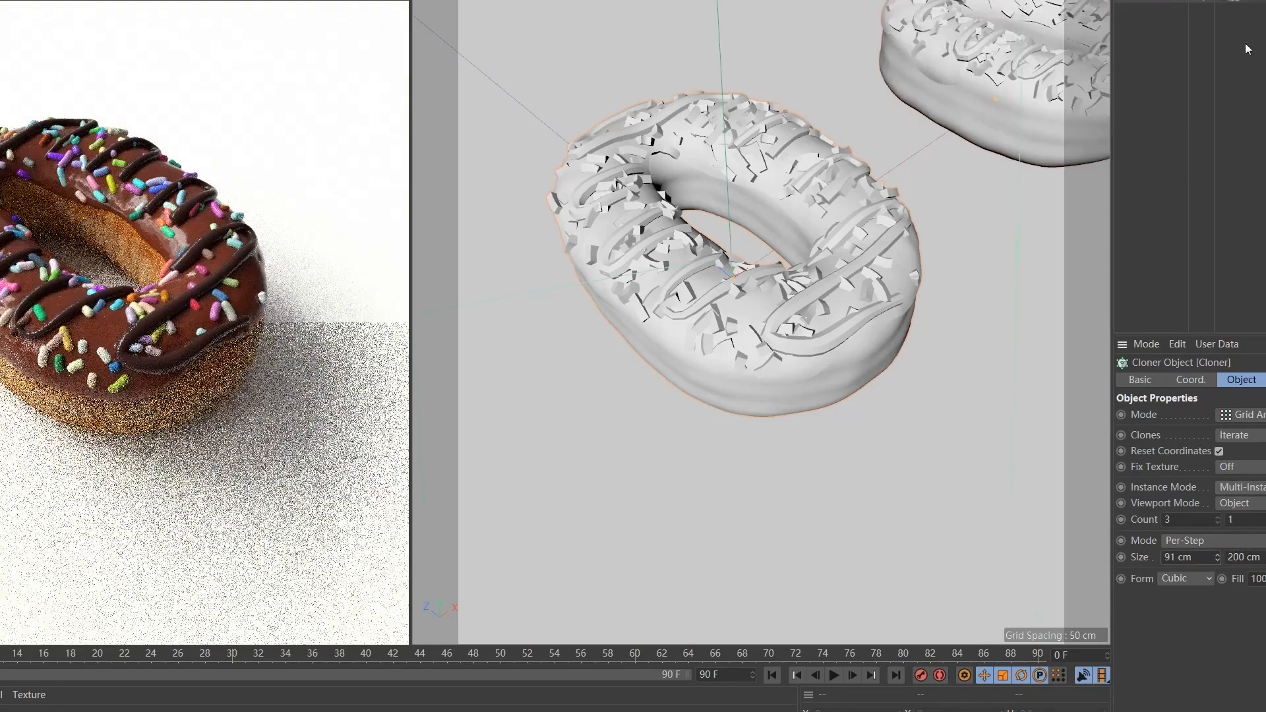
pyautogui.keyDown('alt'); pyautogui.moveTo(752, 277); pyautogui.dragTo(801, 330); pyautogui.keyUp('alt')
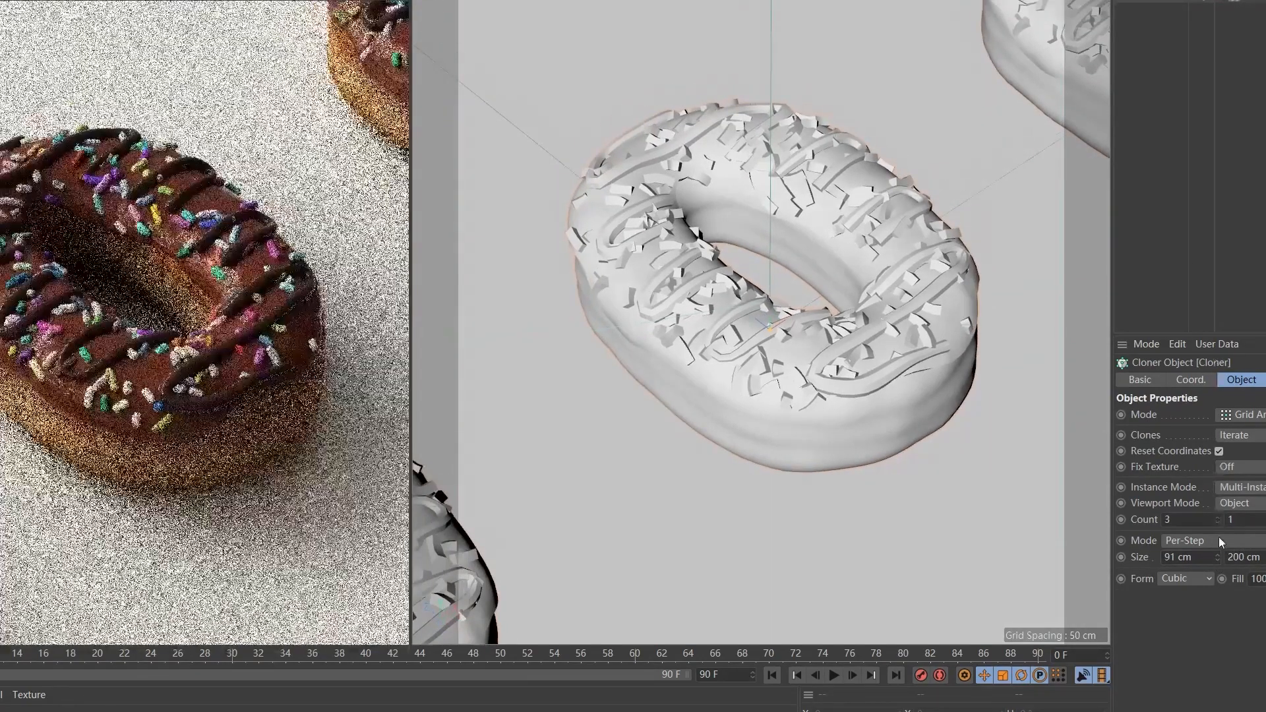
pyautogui.moveTo(1217, 560); pyautogui.dragTo(1217, 568)
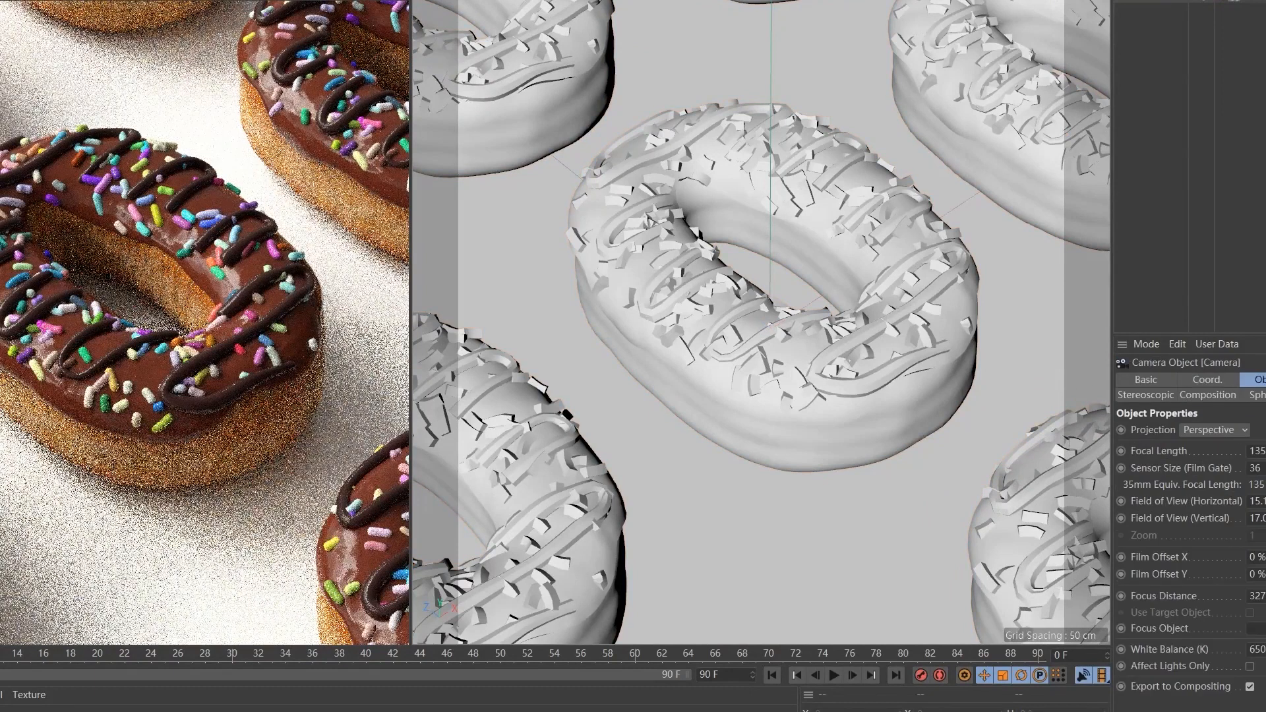
# Pick the camera's focus distance on the central donut and add an Octane camera tag to the camera.
pyautogui.click(719, 310)
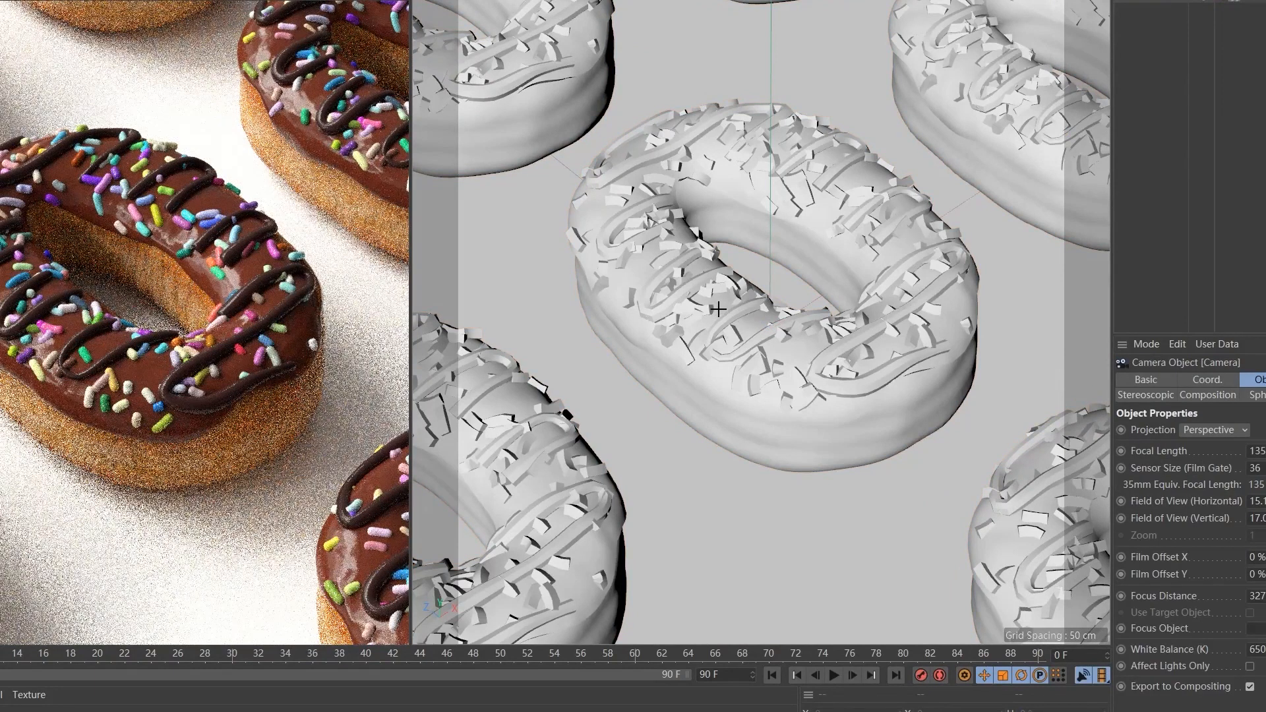
pyautogui.rightClick(1167, 1)
pyautogui.moveTo(1230, 1)
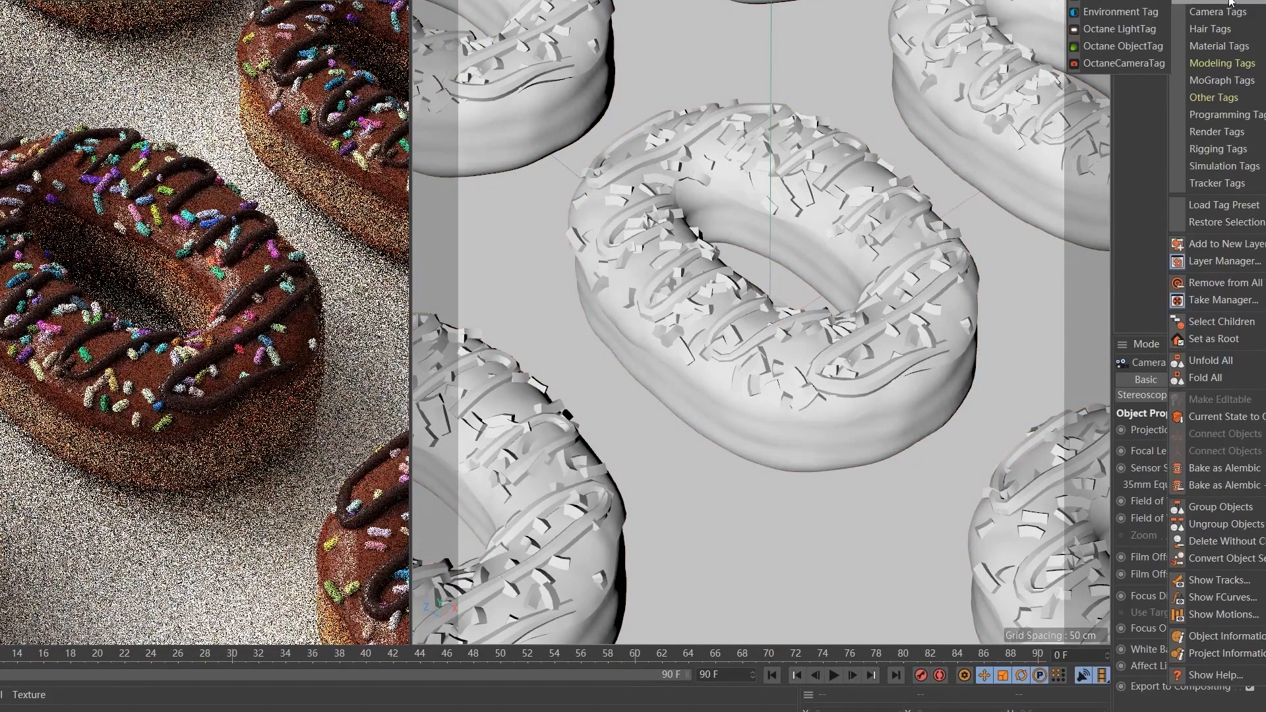
pyautogui.click(1105, 63)
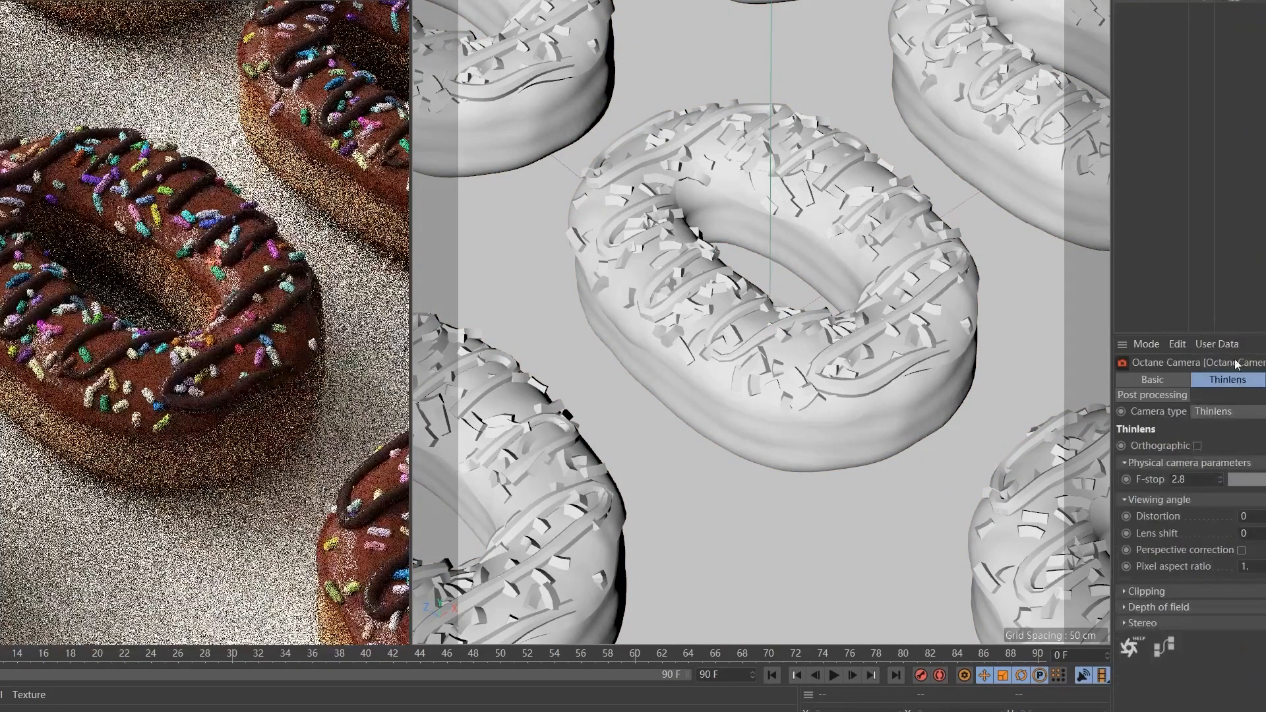
# Turn off auto focus in the Octane camera tag's depth of field settings and set the aperture to 5 cm.
pyautogui.click(1180, 607)
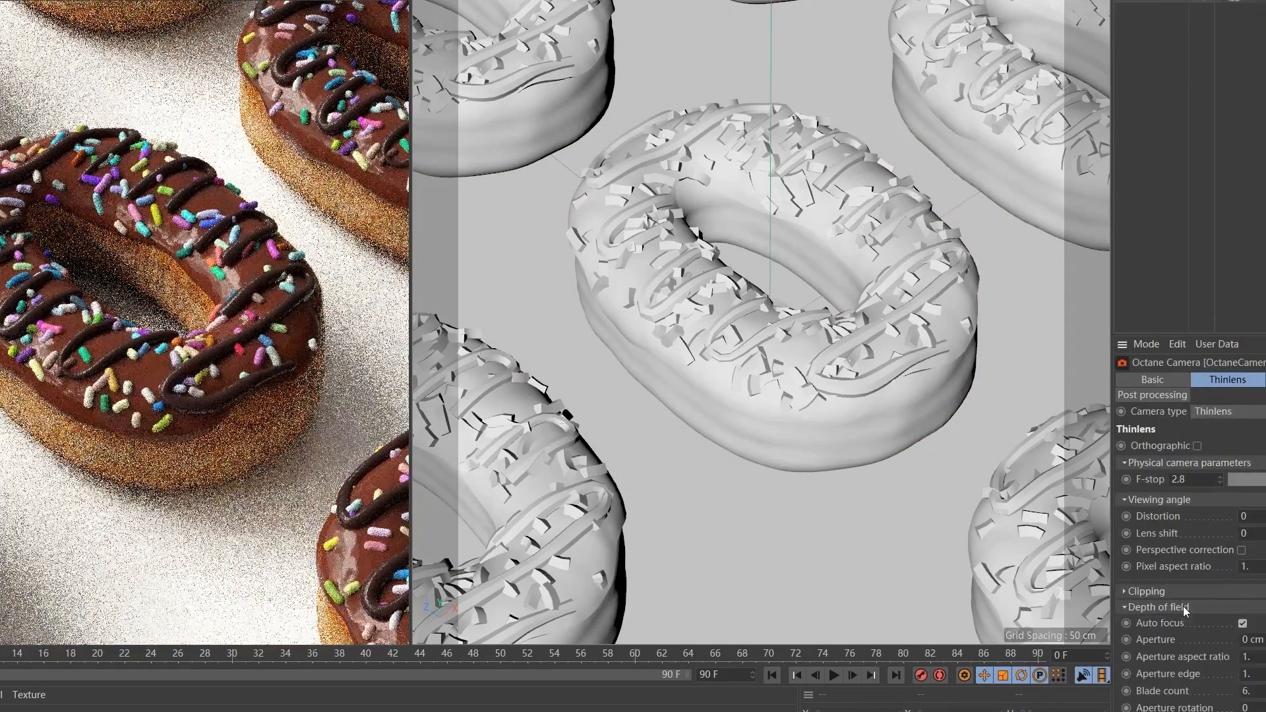
pyautogui.click(1242, 624)
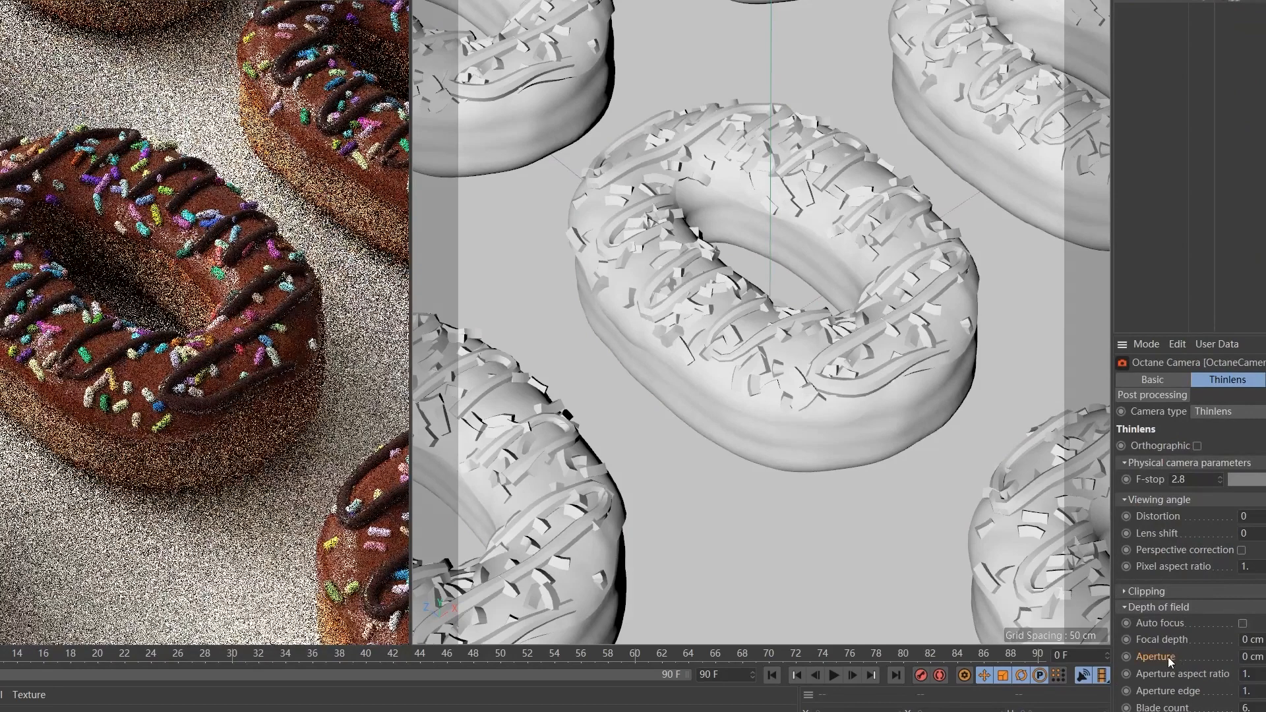
pyautogui.click(1252, 657)
pyautogui.write('5')
pyautogui.press('Return')
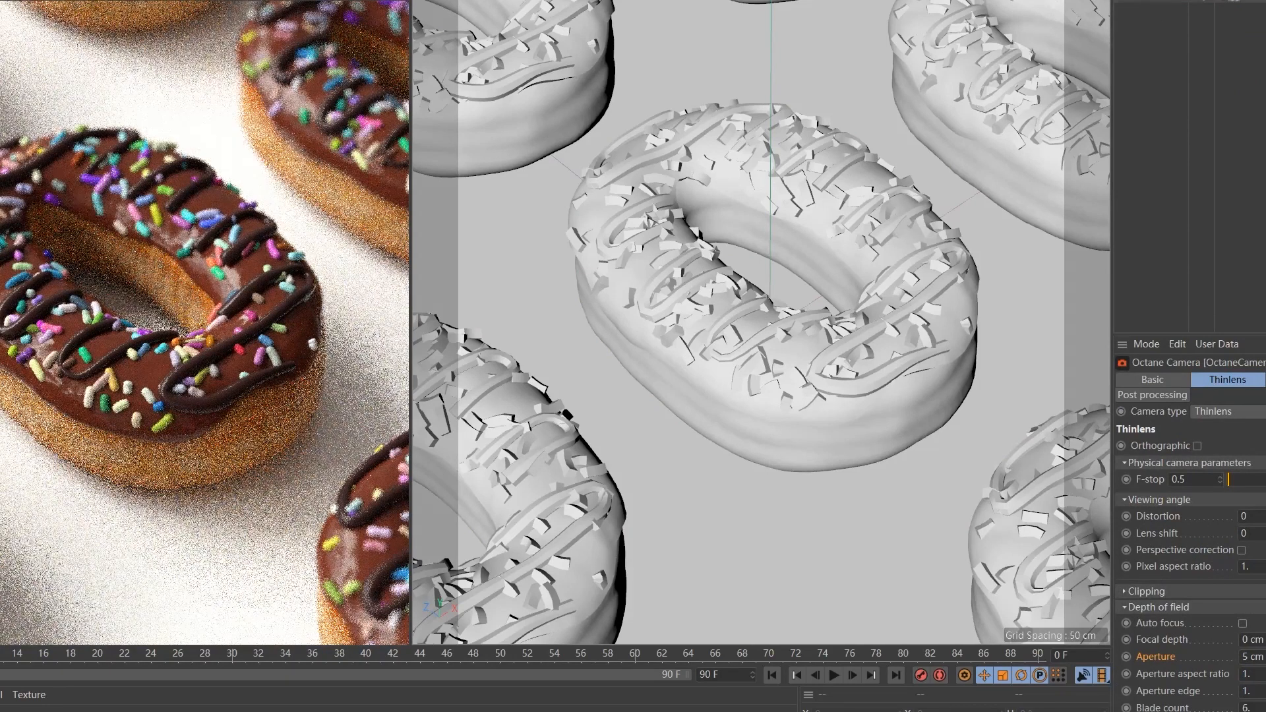
# Enable the Camera Imager with exposure about 1.18 and gamma about 0.875, and switch the response to a DSCS3 preset.
pyautogui.click(1152, 394)
pyautogui.click(1237, 445)
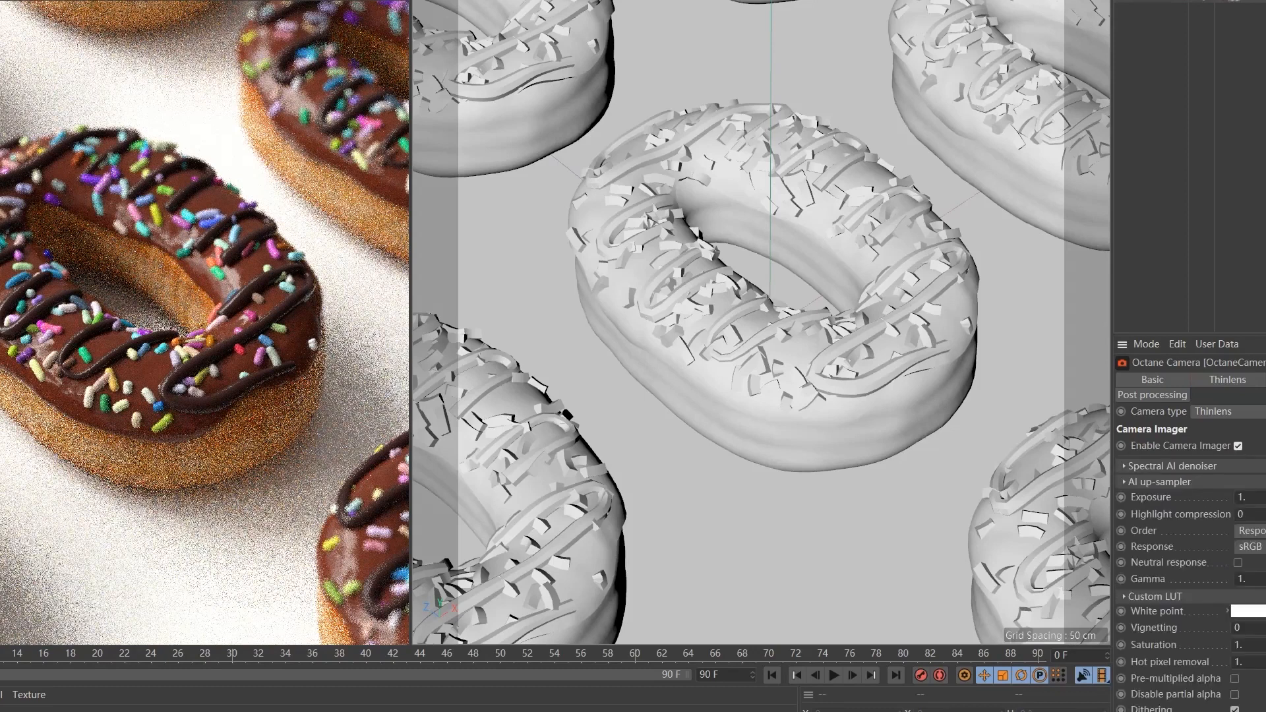
pyautogui.moveTo(1260, 497); pyautogui.dragTo(1265, 497)
pyautogui.moveTo(1265, 579); pyautogui.dragTo(1261, 579)
pyautogui.moveTo(1260, 497); pyautogui.dragTo(1265, 497)
pyautogui.hotkey('ctrl', 'z')
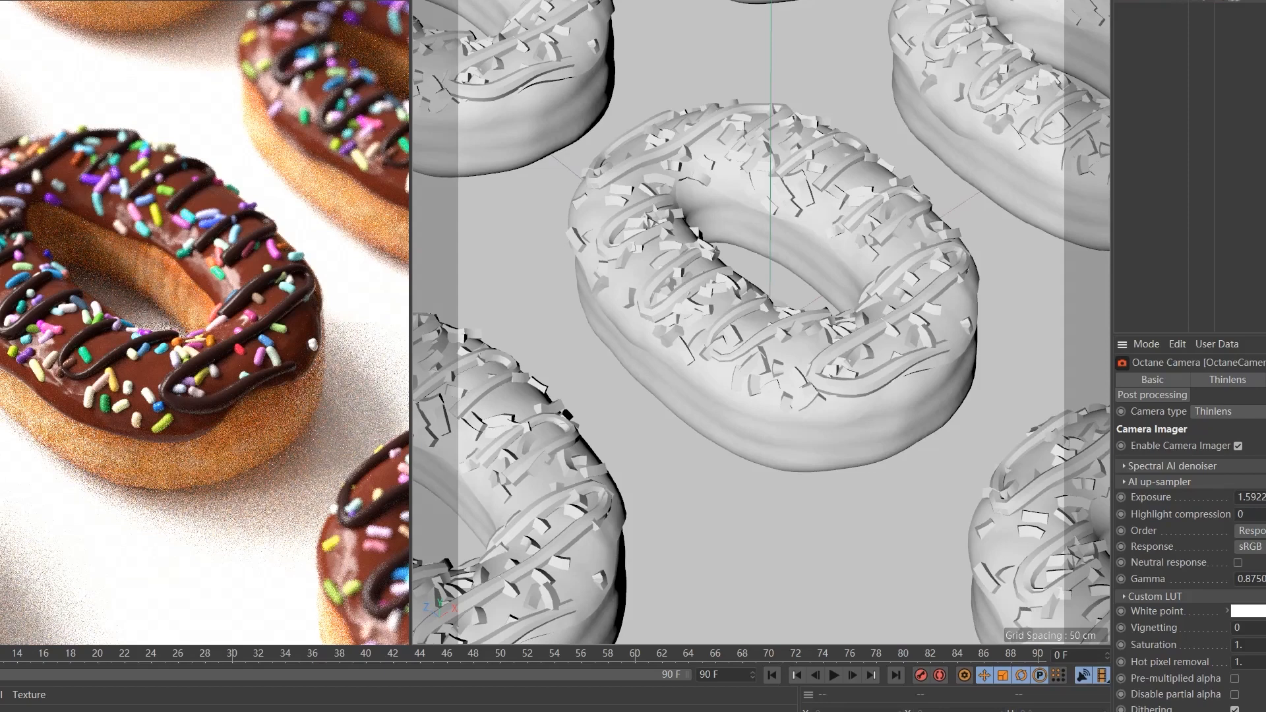
pyautogui.moveTo(1265, 497); pyautogui.dragTo(1264, 497)
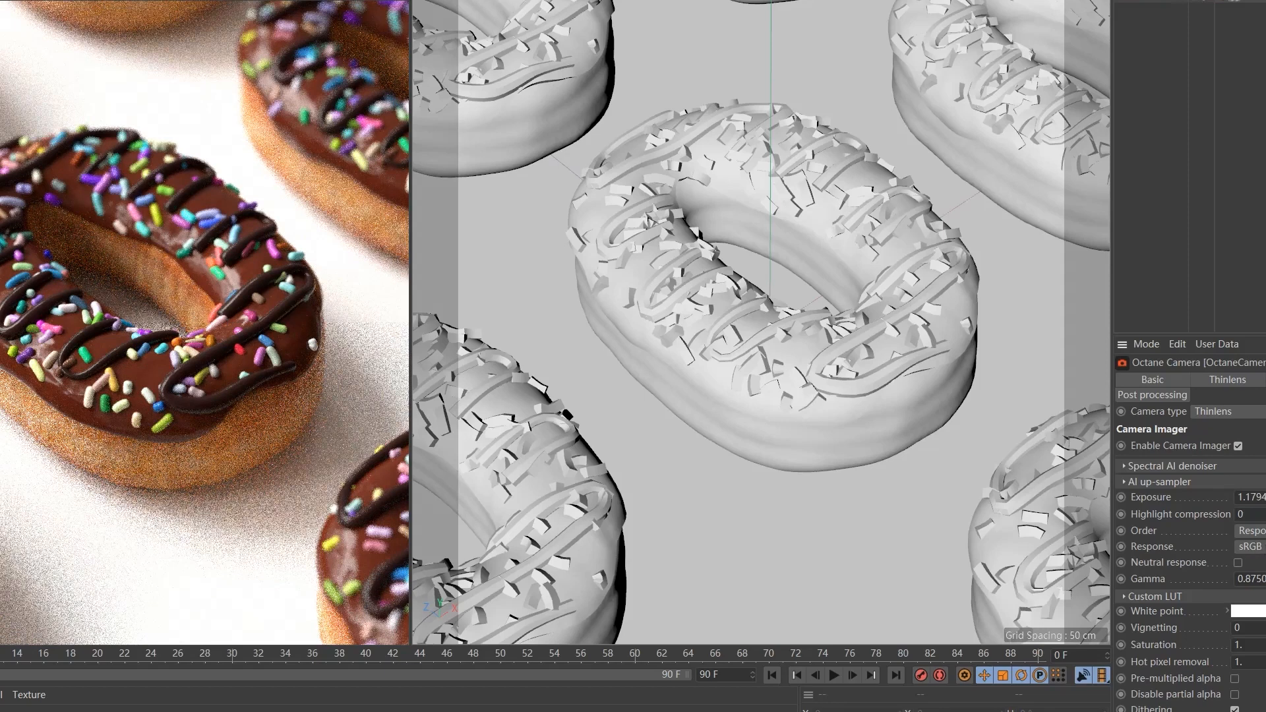
pyautogui.click(1261, 546)
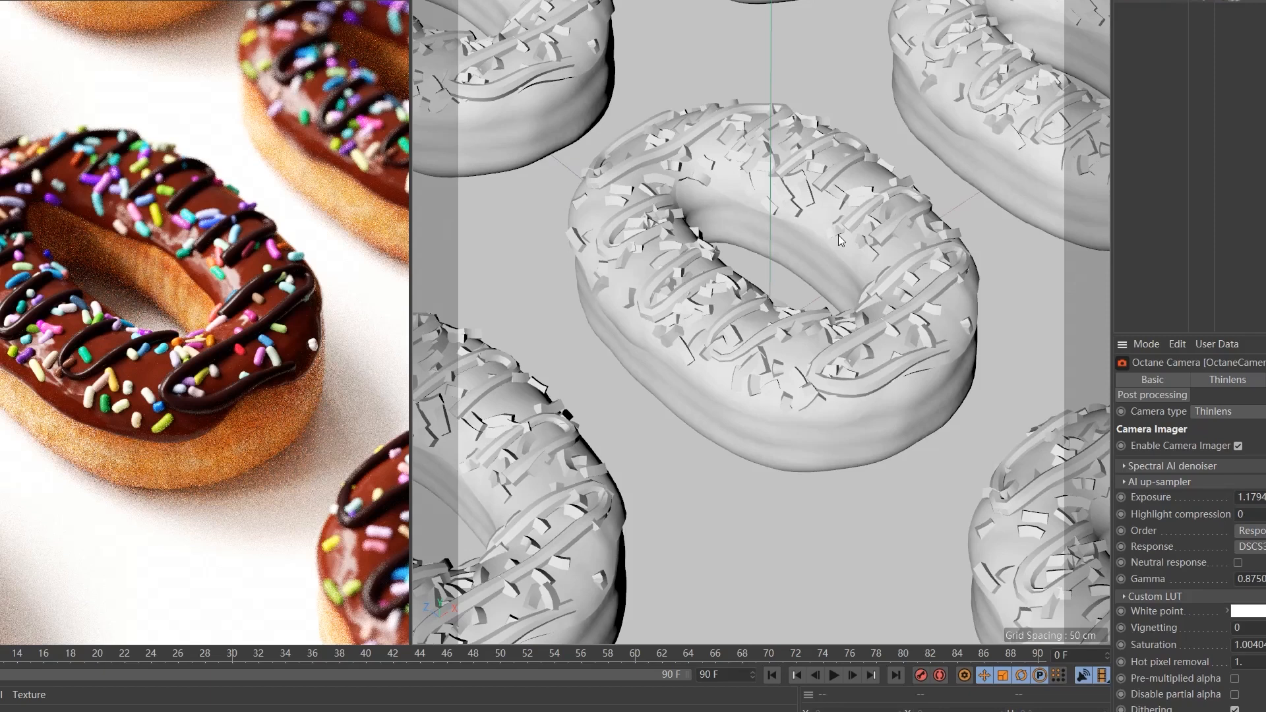
# Duplicate the donut_A object to make a second donut variant.
pyautogui.click(1150, 0)
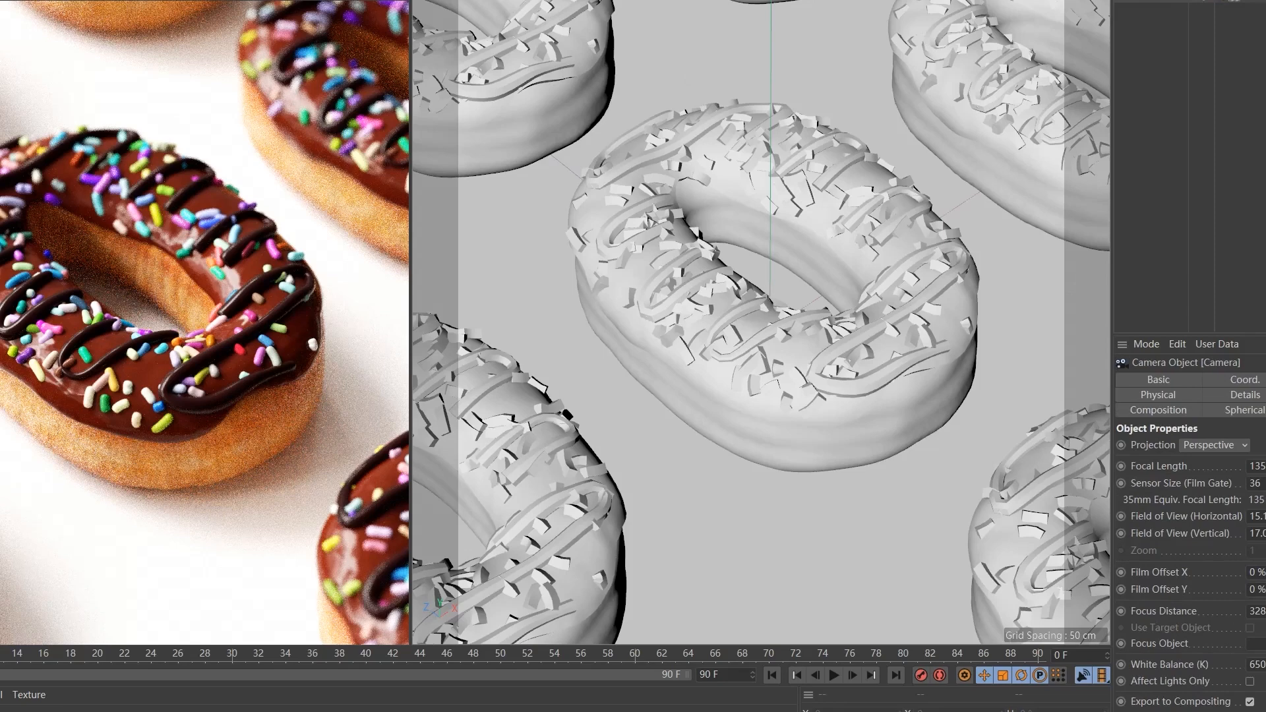
pyautogui.click(1151, 0)
pyautogui.hotkey('ctrl', 'c')
pyautogui.hotkey('ctrl', 'v')
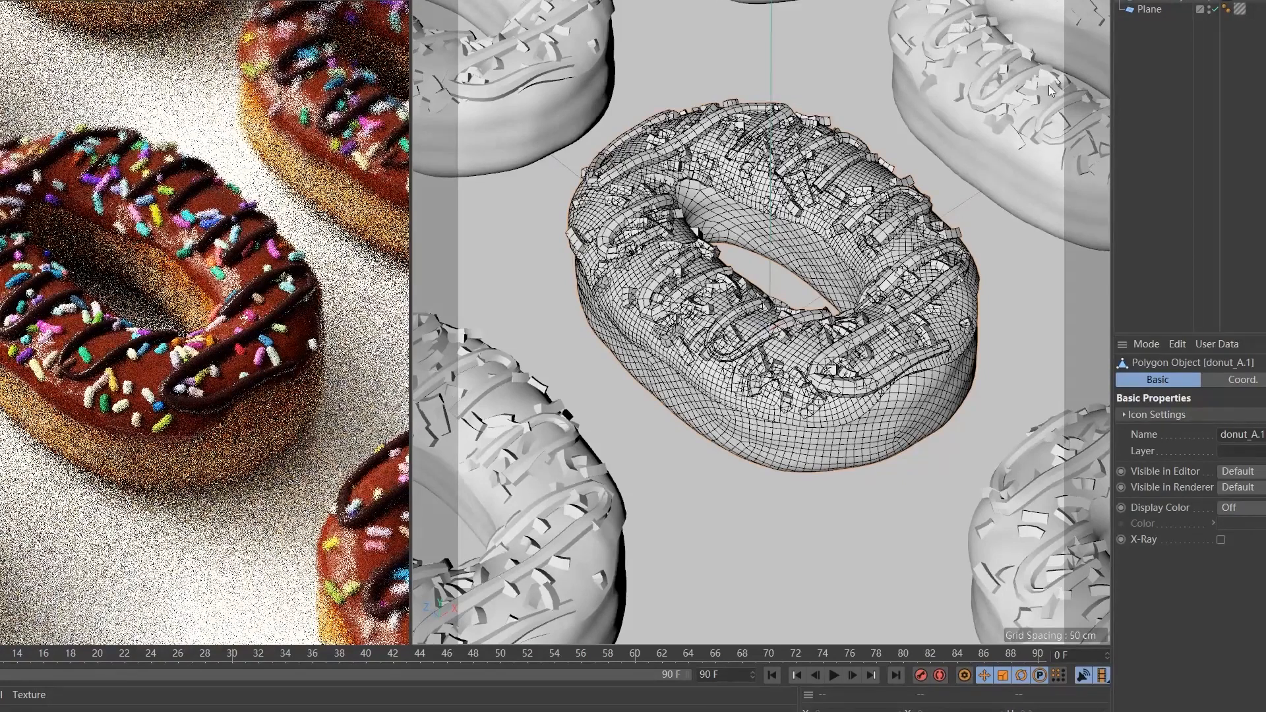
# Duplicate the Top icing material as Top2 and open its graph in the Octane Node Editor.
pyautogui.click(1265, 0)
pyautogui.doubleClick(1265, 0)
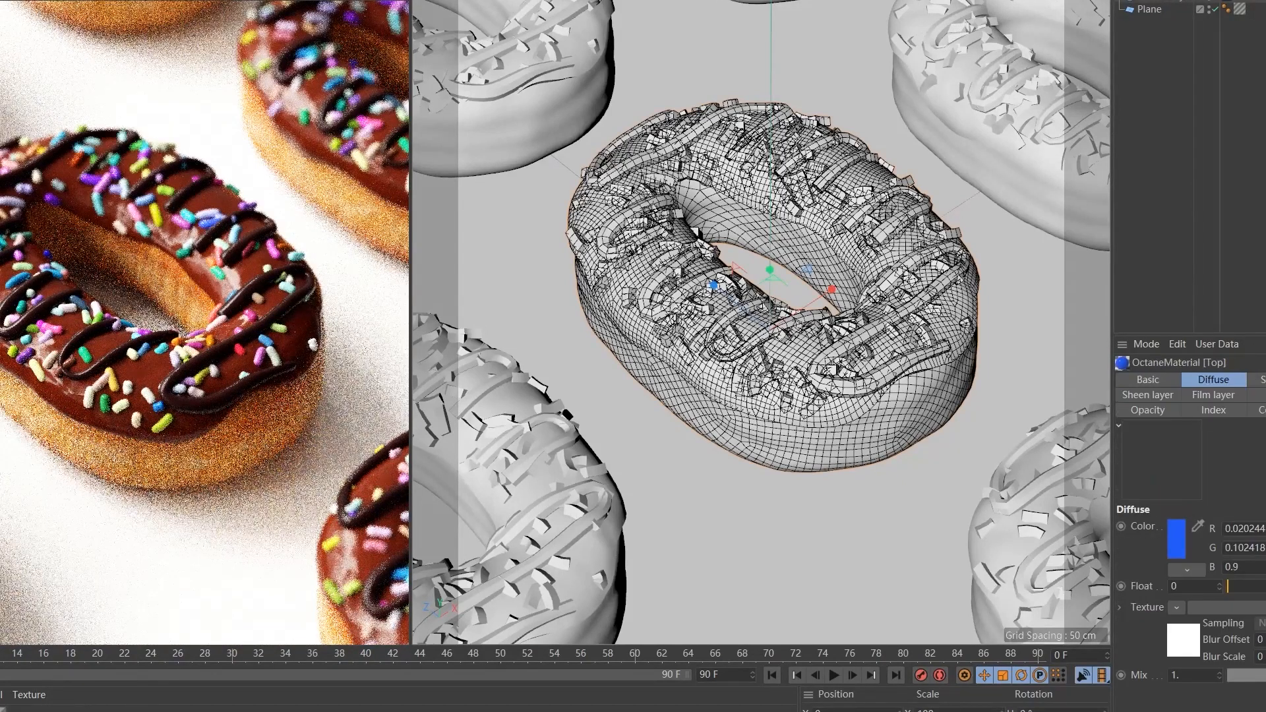
pyautogui.click(409, 711)
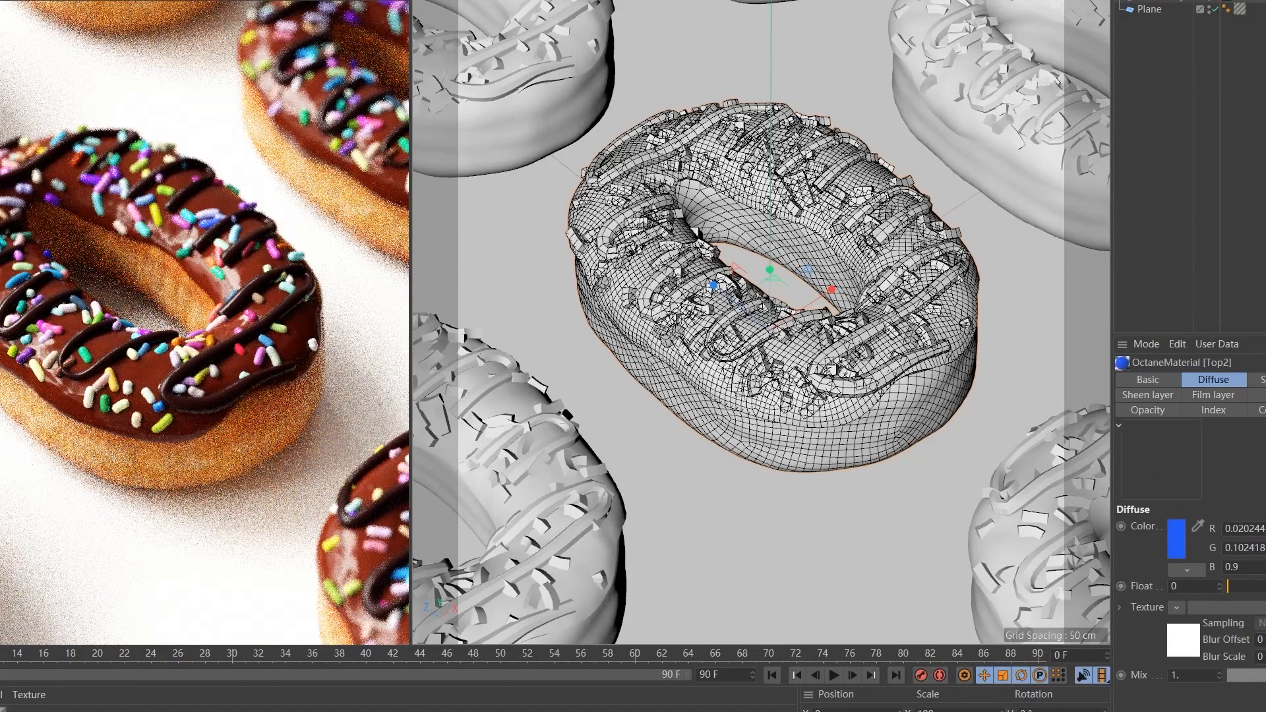
pyautogui.click(0, 0)
pyautogui.click(20, 3)
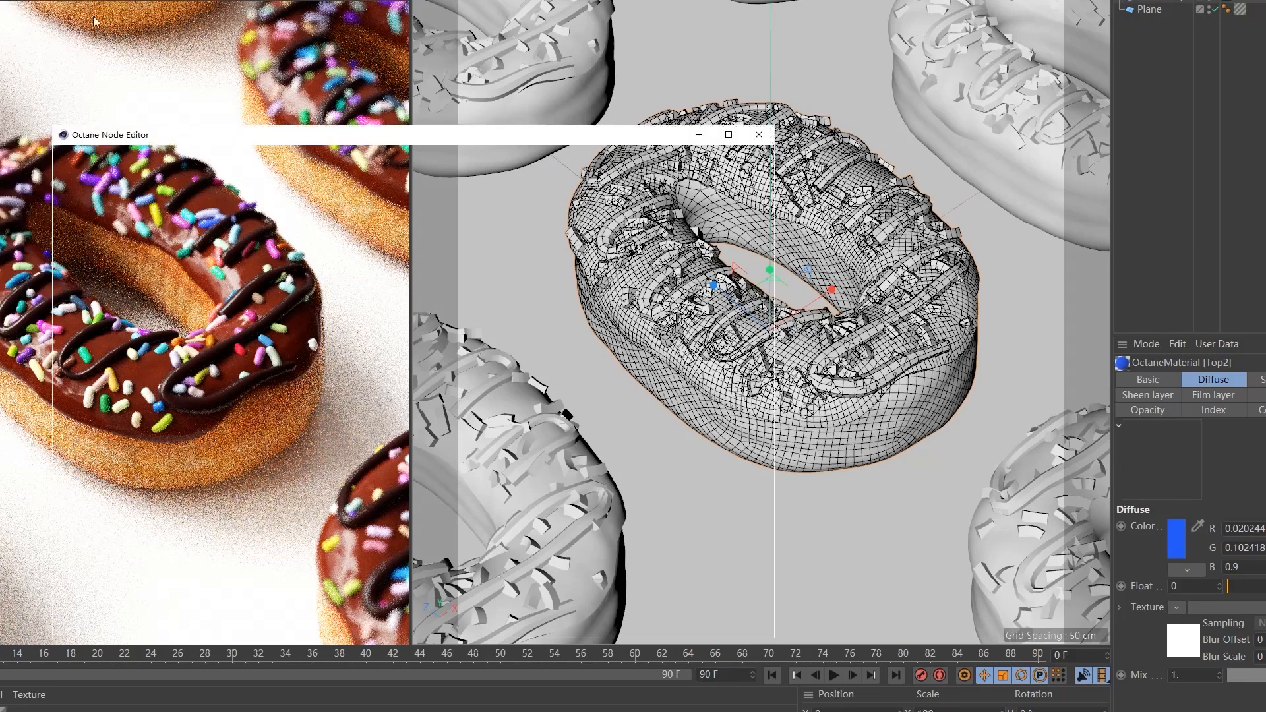
pyautogui.moveTo(229, 135); pyautogui.dragTo(590, 99)
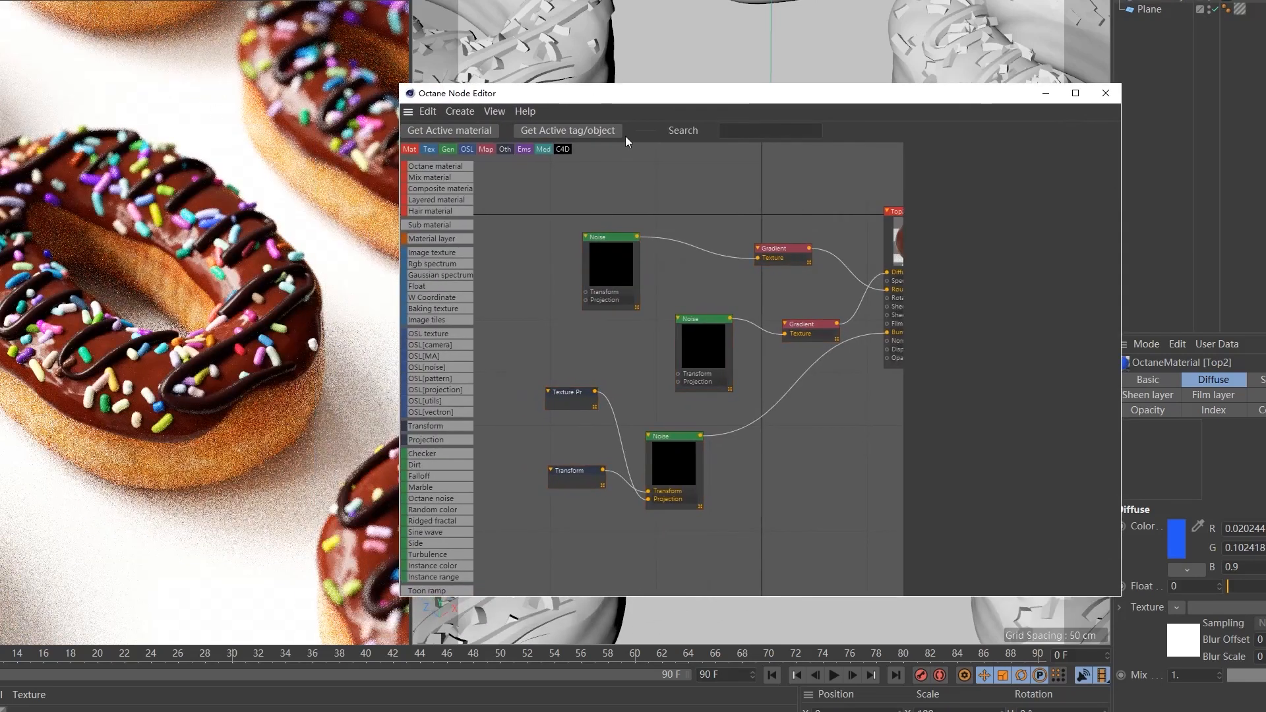
# Recolour the Gradient feeding Top2's Diffuse to run from white to a pale pink-orange.
pyautogui.click(612, 259)
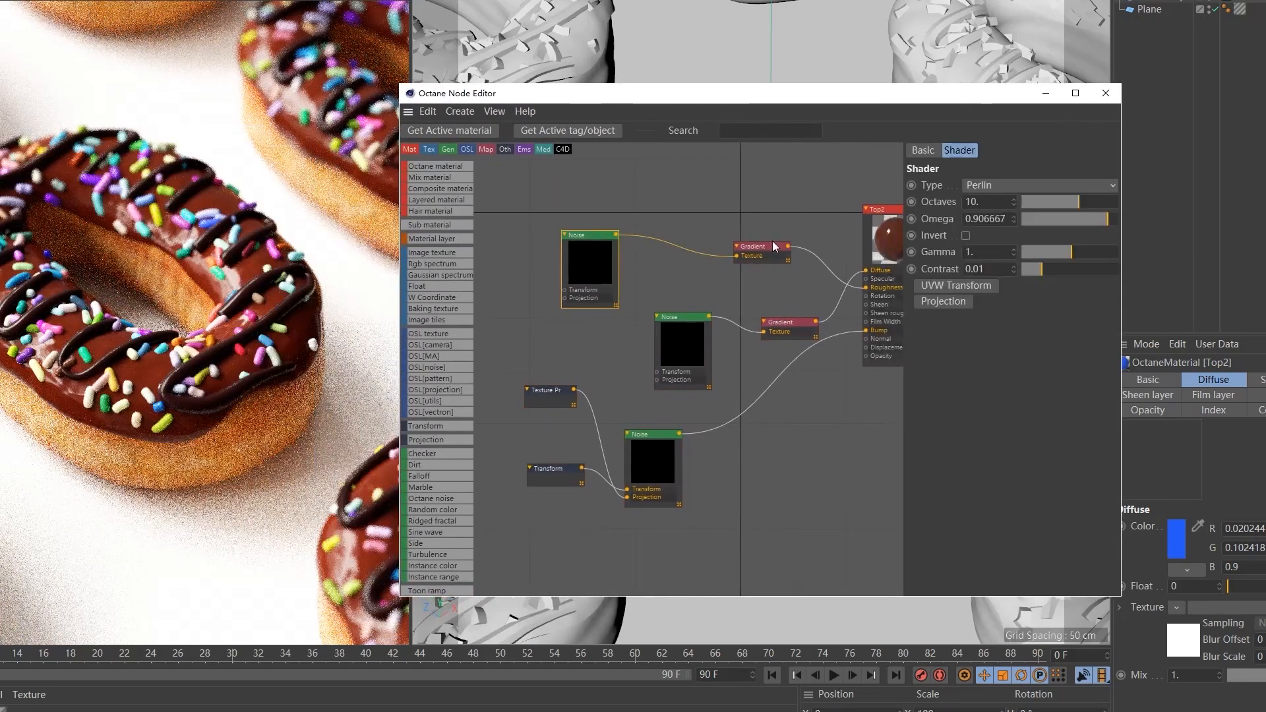
pyautogui.click(757, 252)
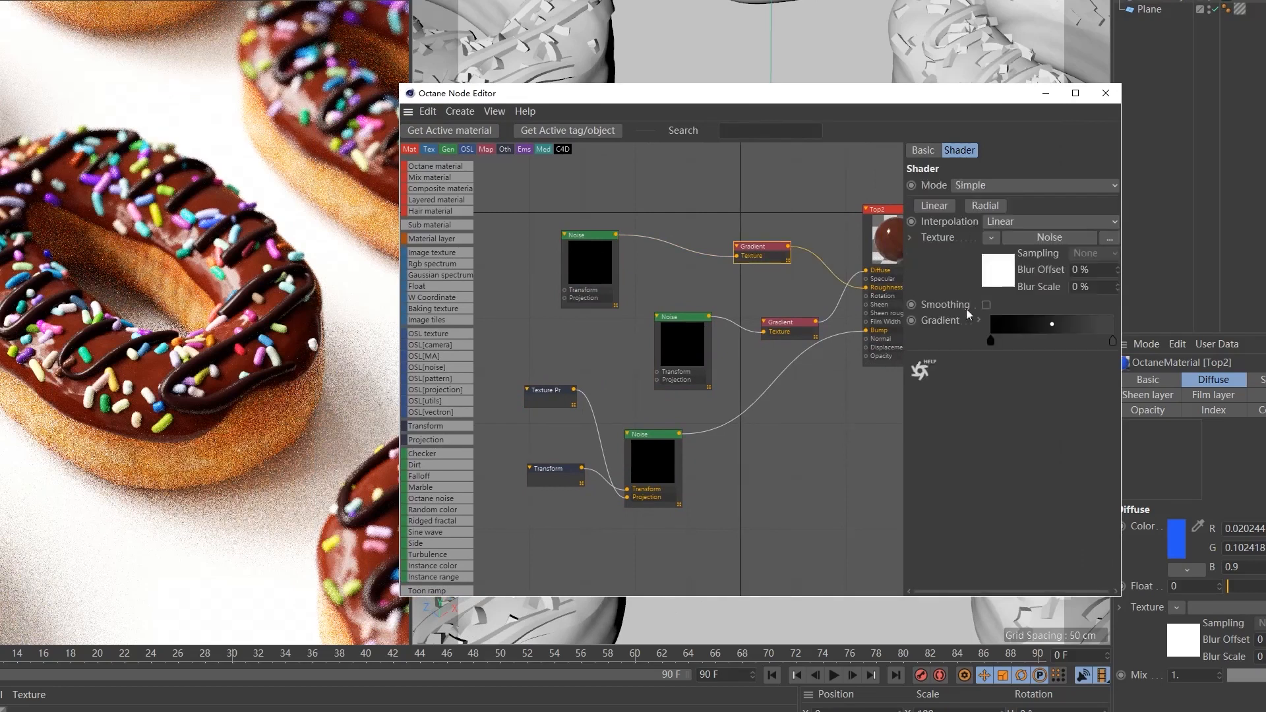
pyautogui.click(798, 327)
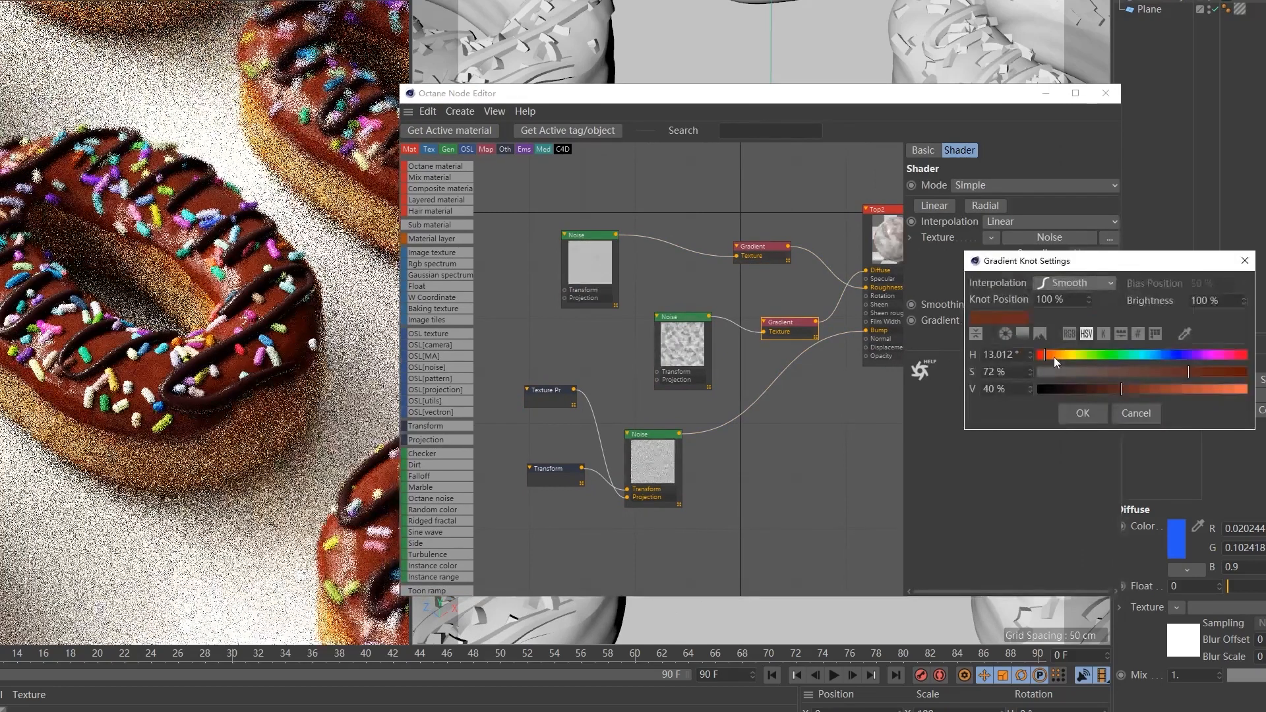
pyautogui.click(1050, 354)
pyautogui.moveTo(1156, 387); pyautogui.dragTo(1256, 395)
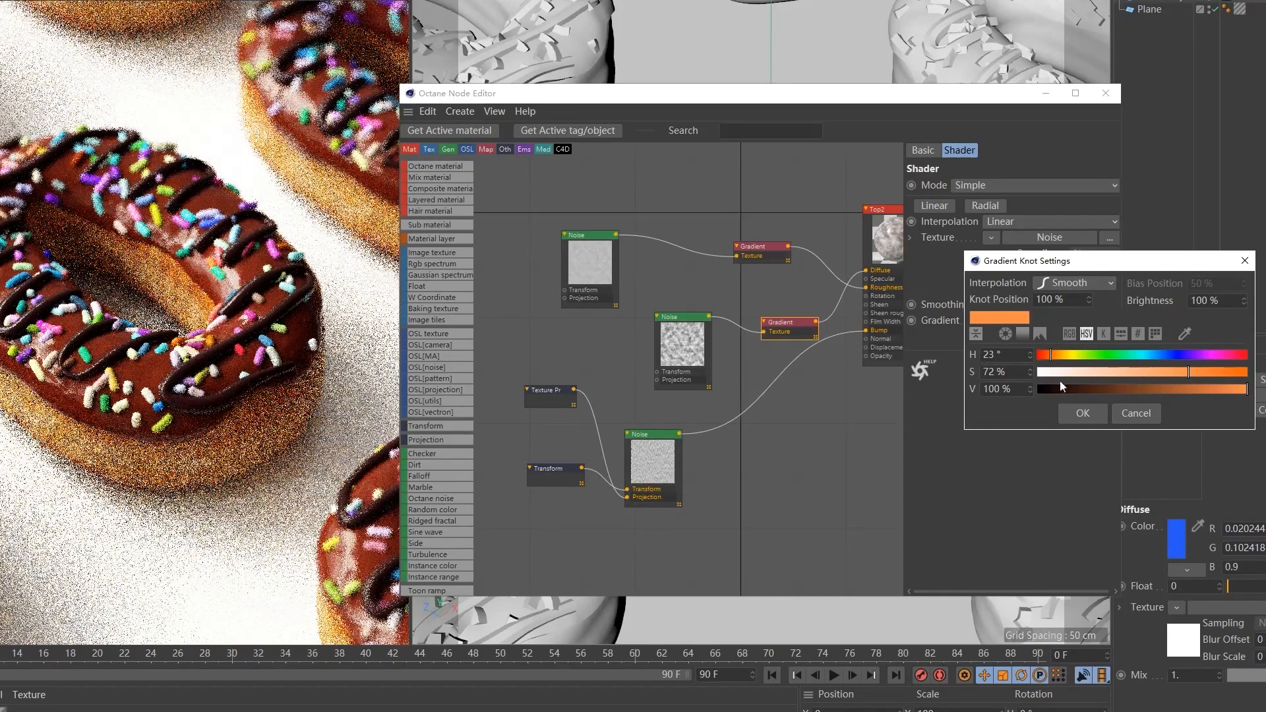
pyautogui.moveTo(1046, 357); pyautogui.dragTo(1042, 356)
pyautogui.moveTo(1119, 377); pyautogui.dragTo(1113, 375)
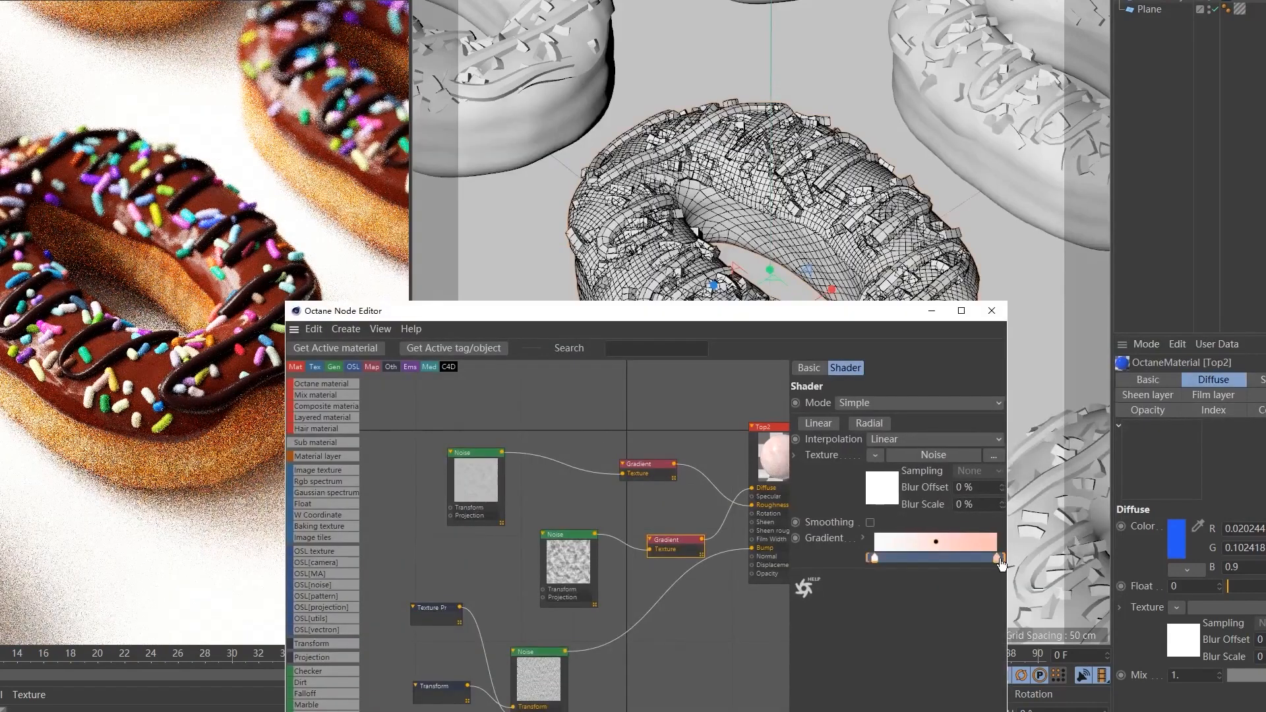
# Desaturate the end knot of Top2's diffuse gradient to a nearly white tint.
pyautogui.doubleClick(1001, 558)
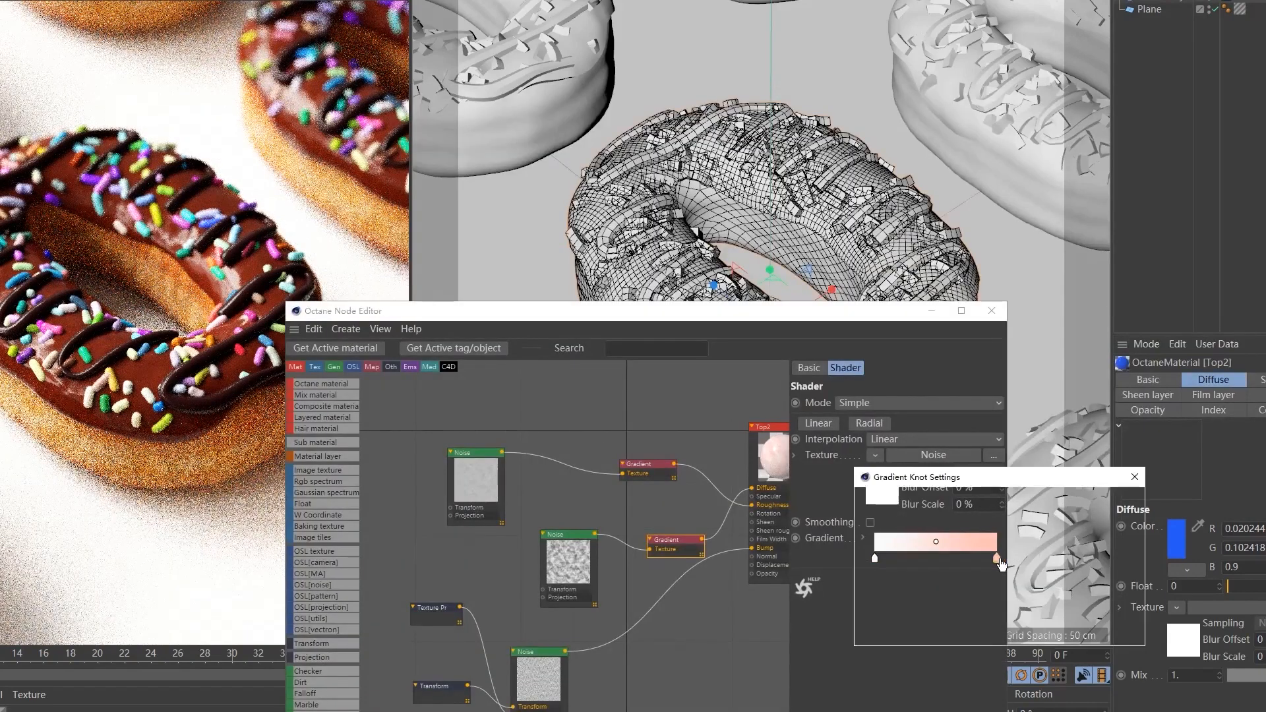
pyautogui.click(949, 588)
pyautogui.click(973, 630)
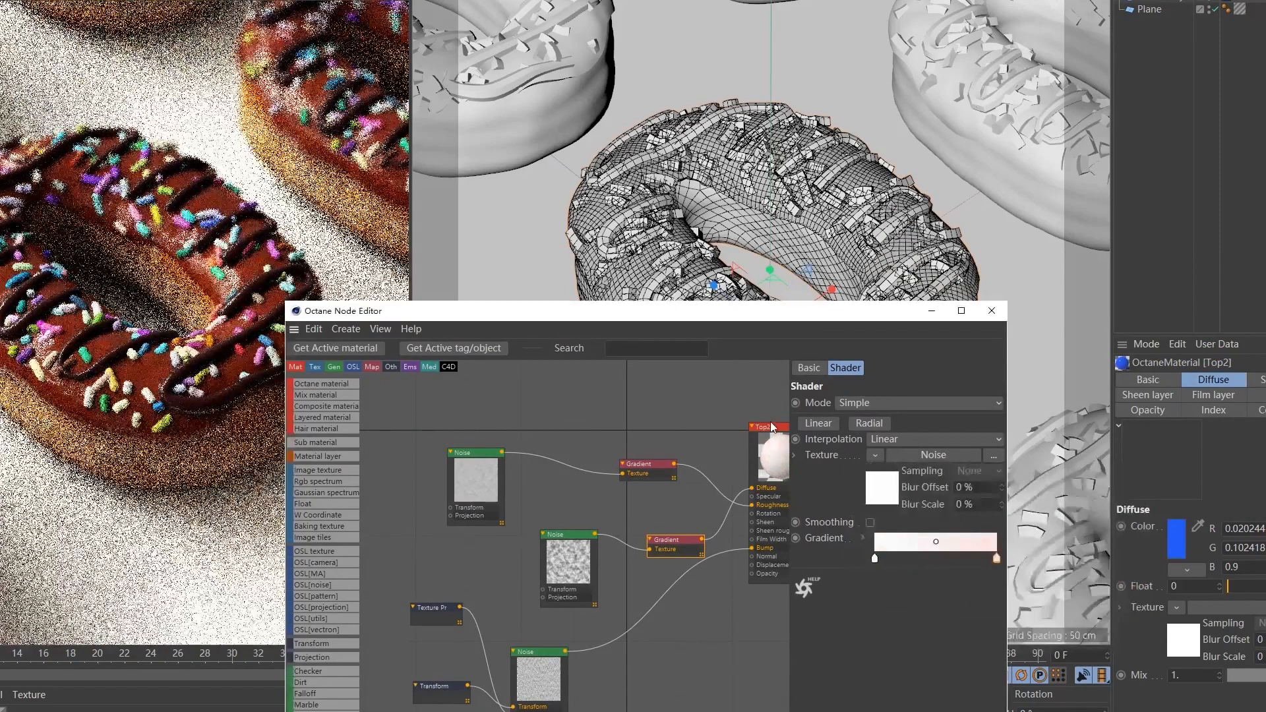
# Apply the pale Top2 material to the duplicated donut's icing so white-iced donuts alternate with the chocolate ones.
pyautogui.moveTo(738, 314); pyautogui.dragTo(817, 411)
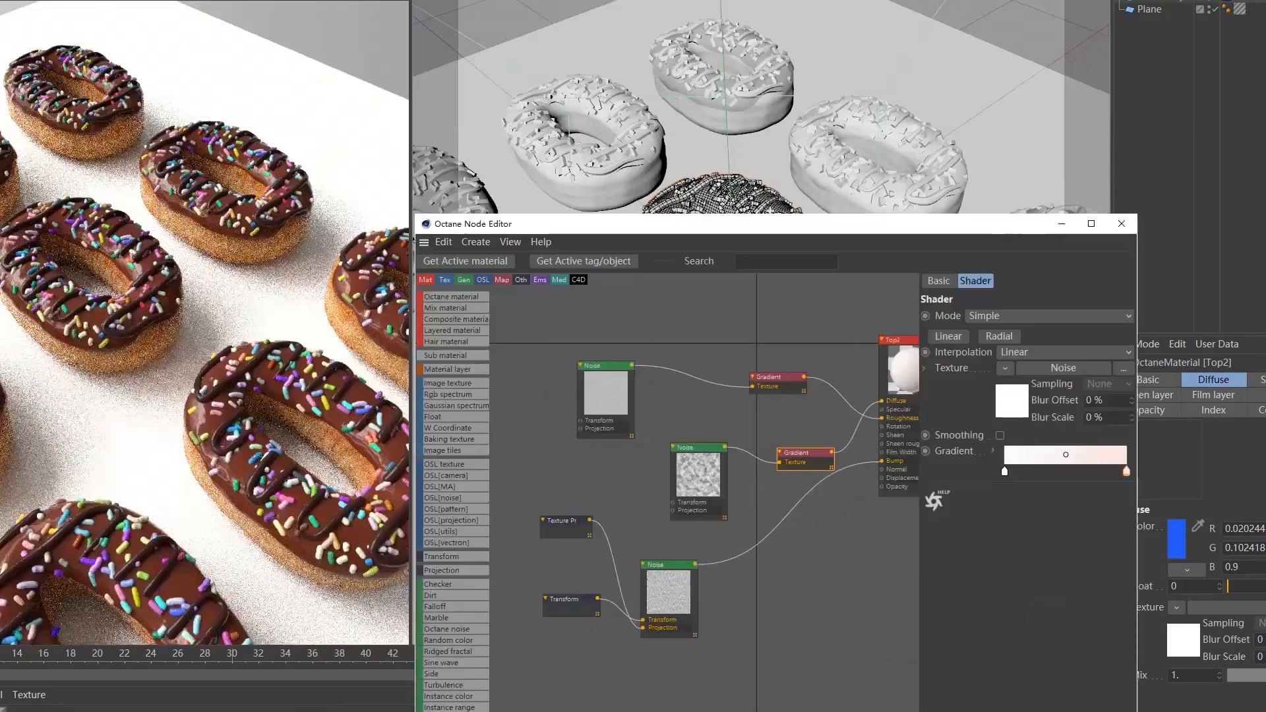
pyautogui.click(512, 179)
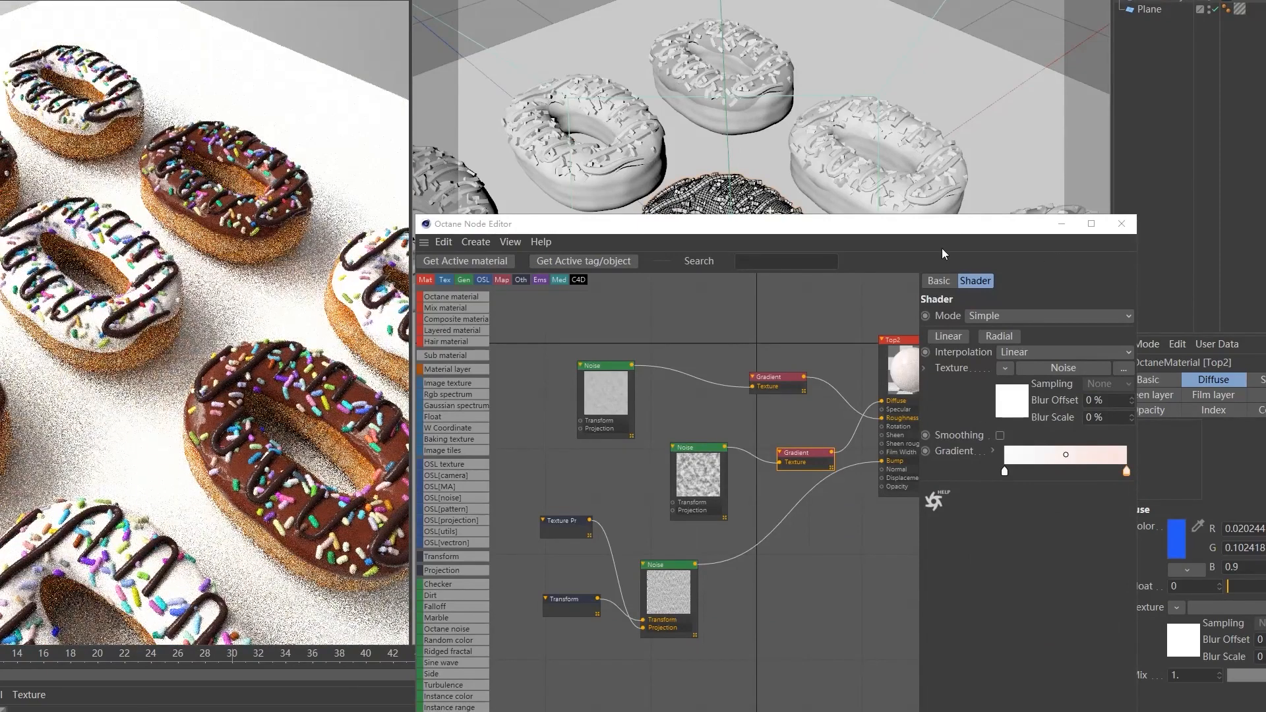
pyautogui.moveTo(950, 228); pyautogui.dragTo(858, 176)
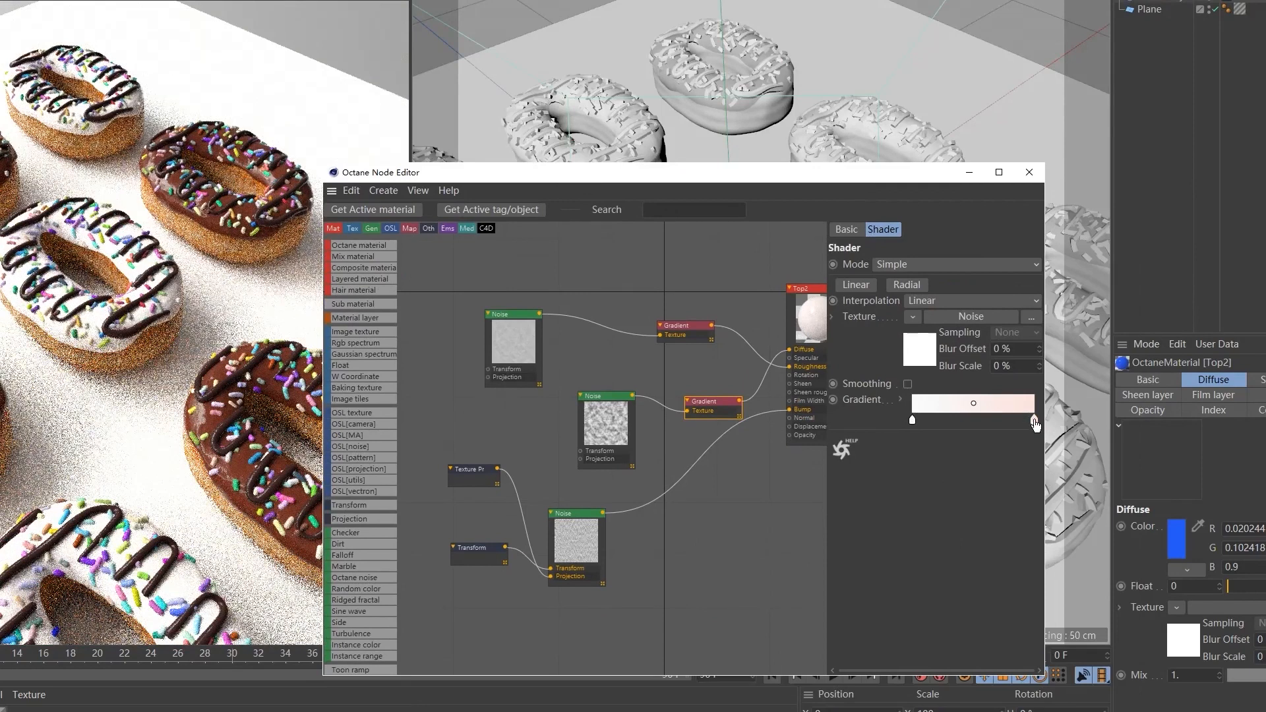
# Recolour the start knot of Top2's diffuse gradient to a pale pink so the icing turns light pink.
pyautogui.doubleClick(912, 421)
pyautogui.click(857, 452)
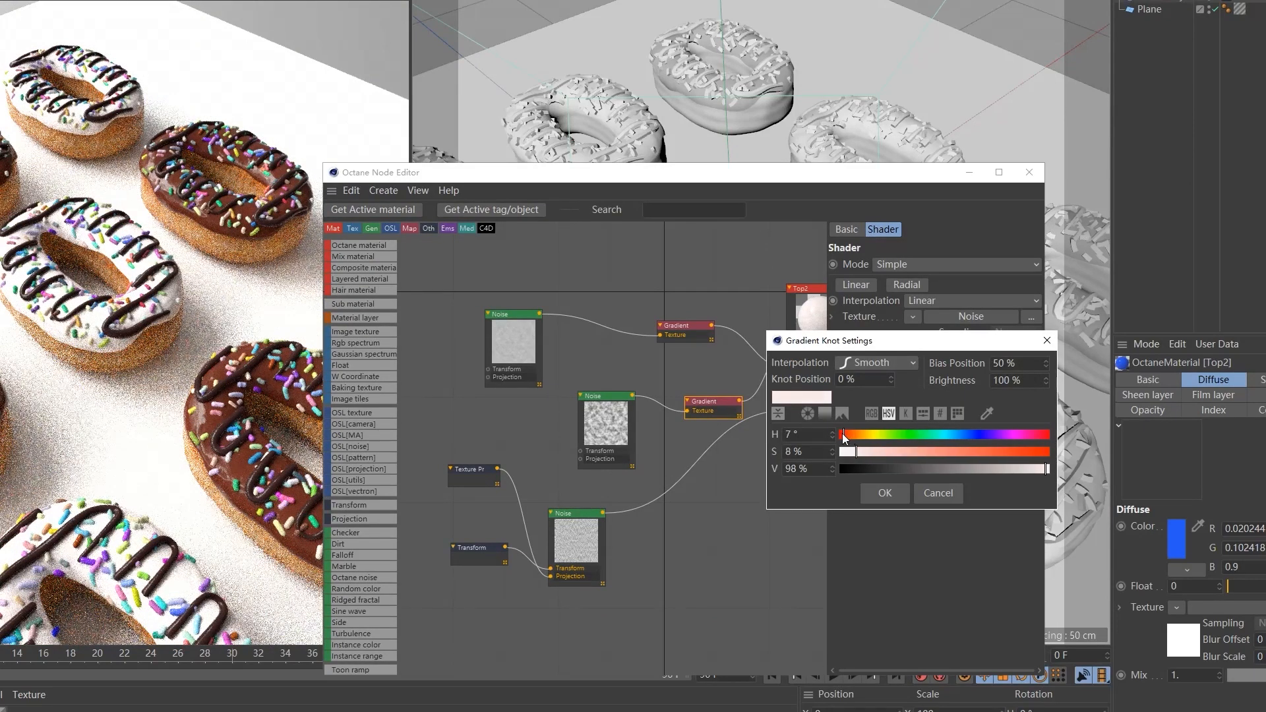
pyautogui.click(842, 433)
pyautogui.click(885, 493)
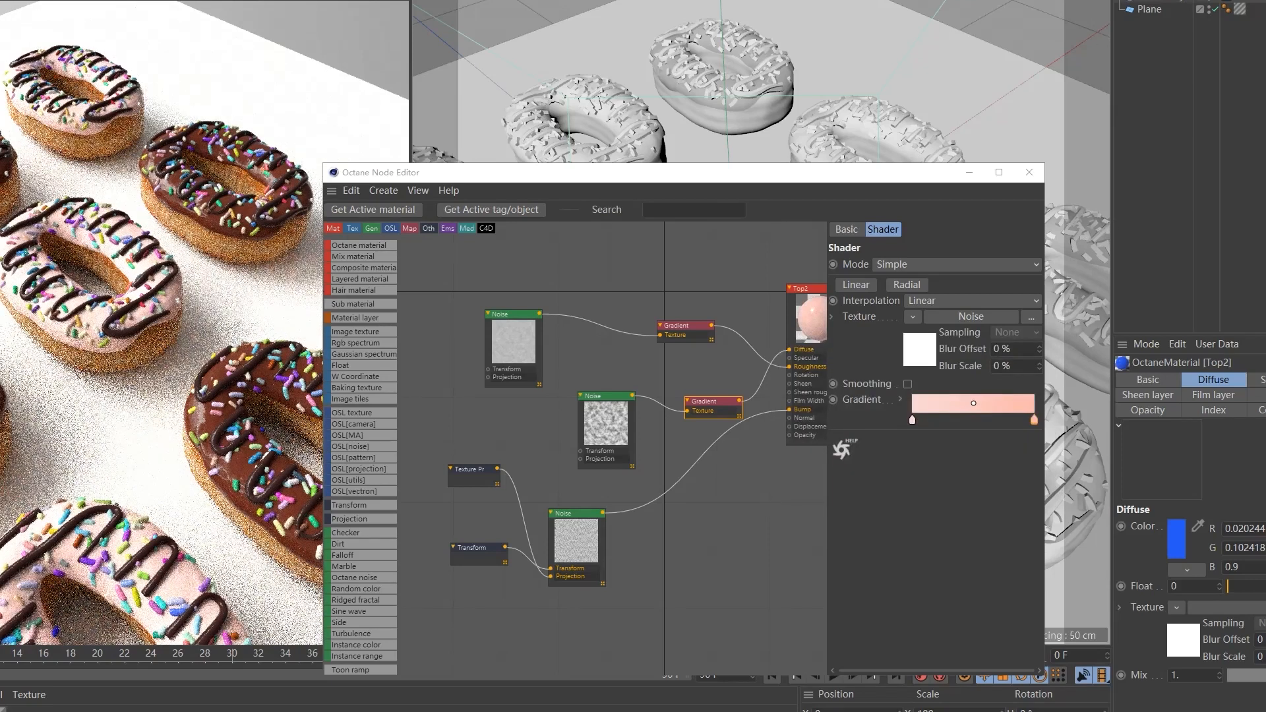
# Duplicate the Lines drizzle material as Lines2 and open its graph in the Octane Node Editor.
pyautogui.click(1239, 9)
pyautogui.click(1252, 3)
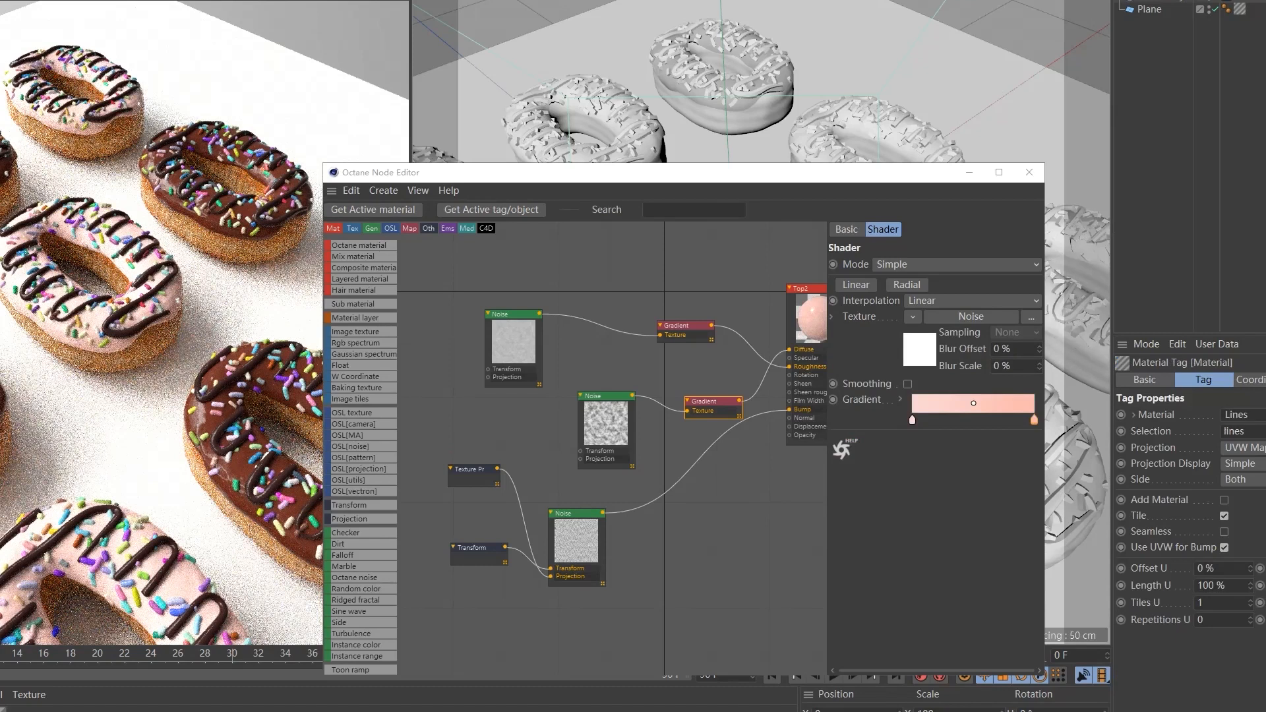
pyautogui.doubleClick(1252, 3)
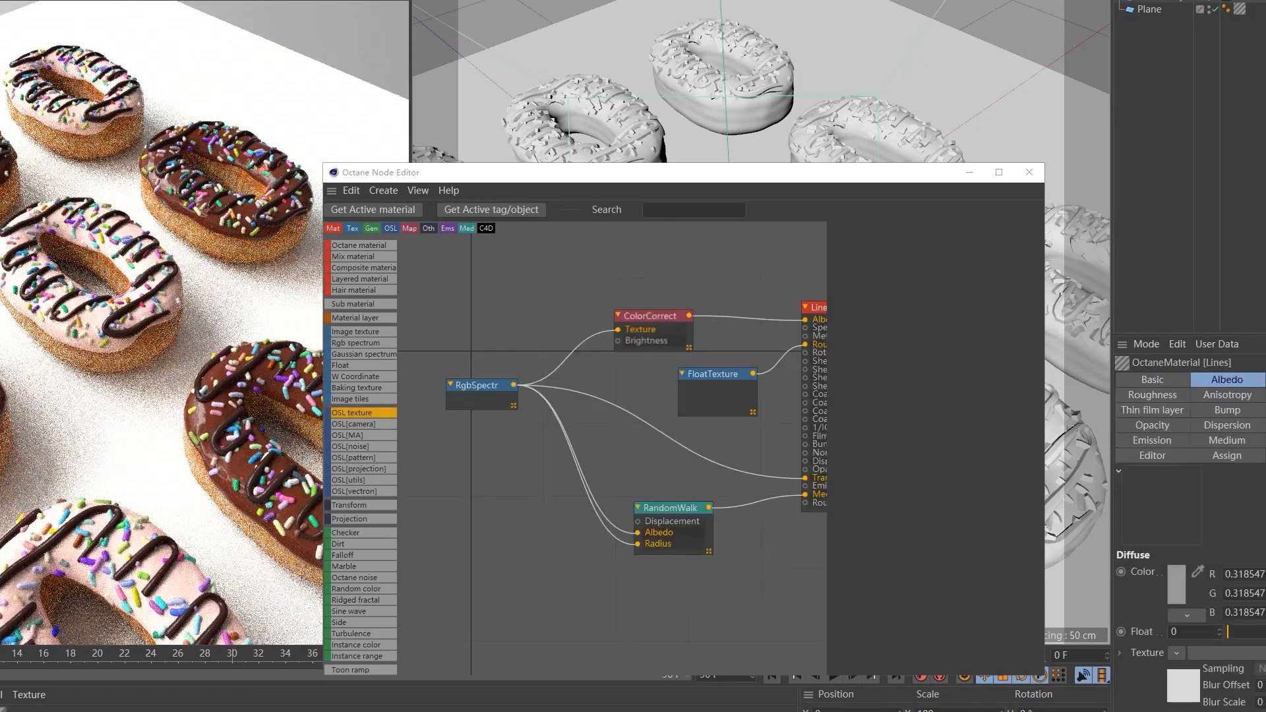
# Set the colour of Lines2's RgbSpectrum node to a very pale pink, RGB 0.955105, 0.81016, 0.81016.
pyautogui.click(480, 403)
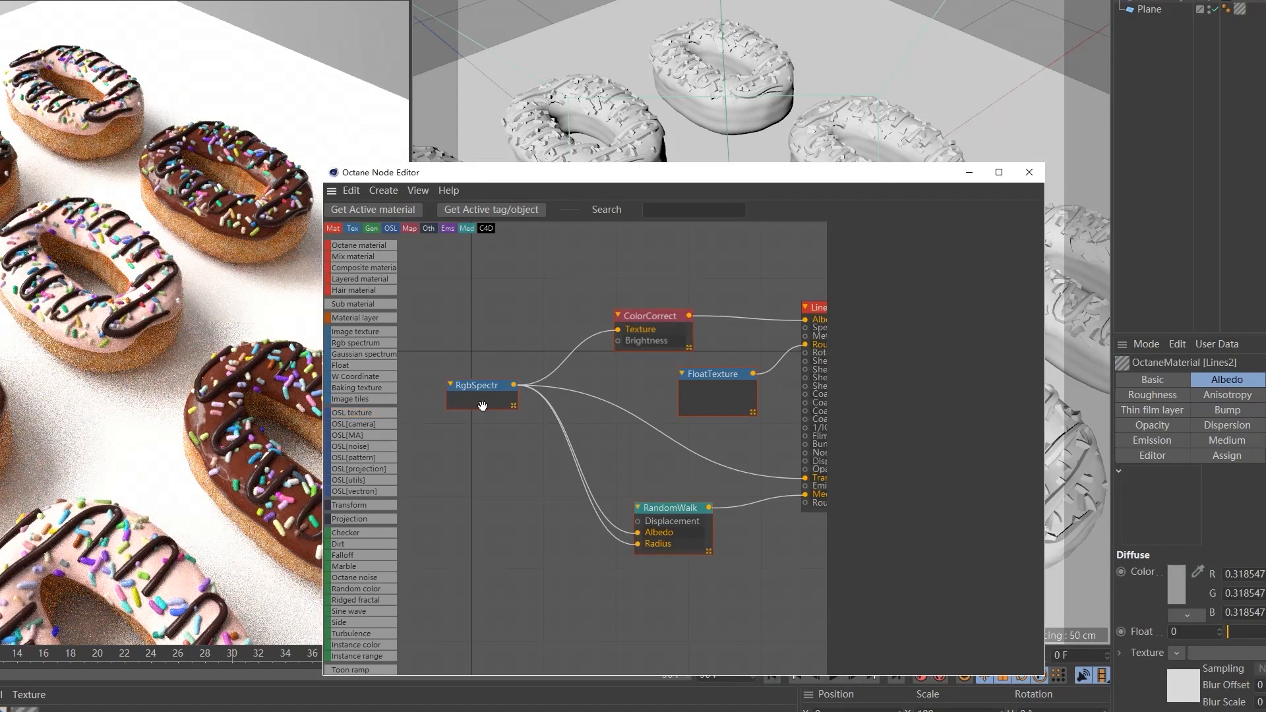
pyautogui.click(880, 266)
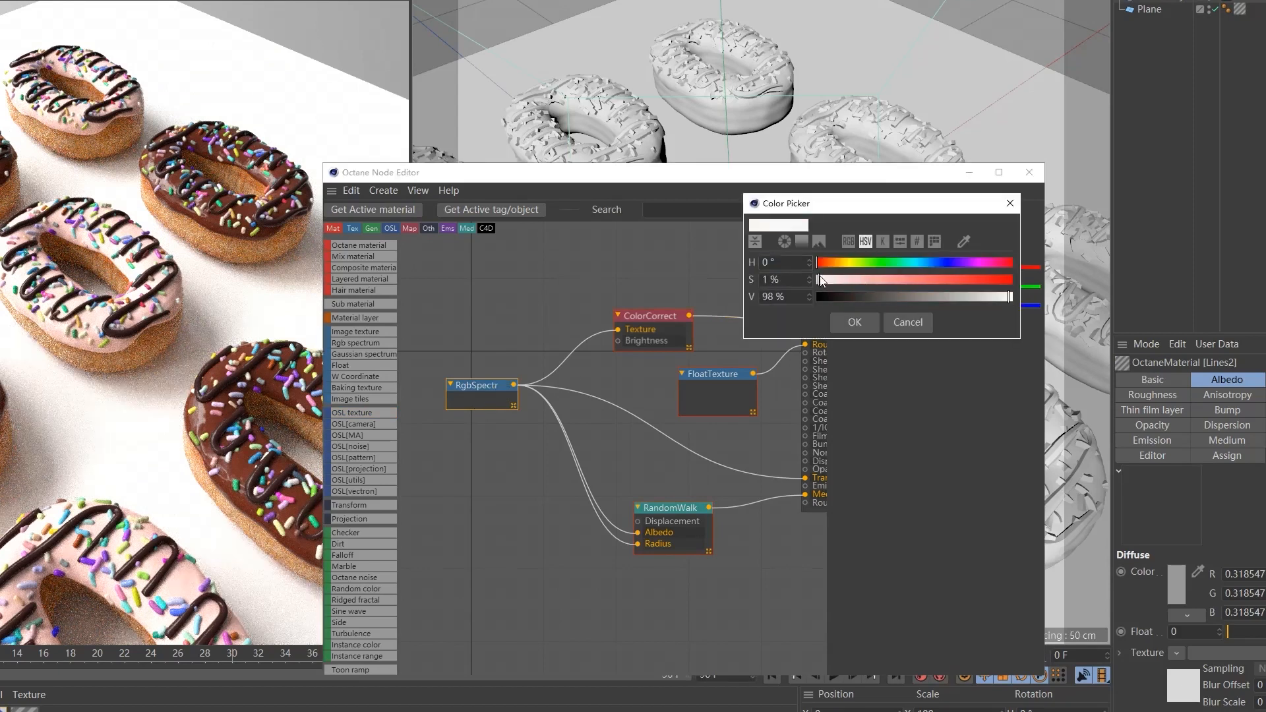
pyautogui.moveTo(821, 281); pyautogui.dragTo(829, 282)
pyautogui.click(843, 326)
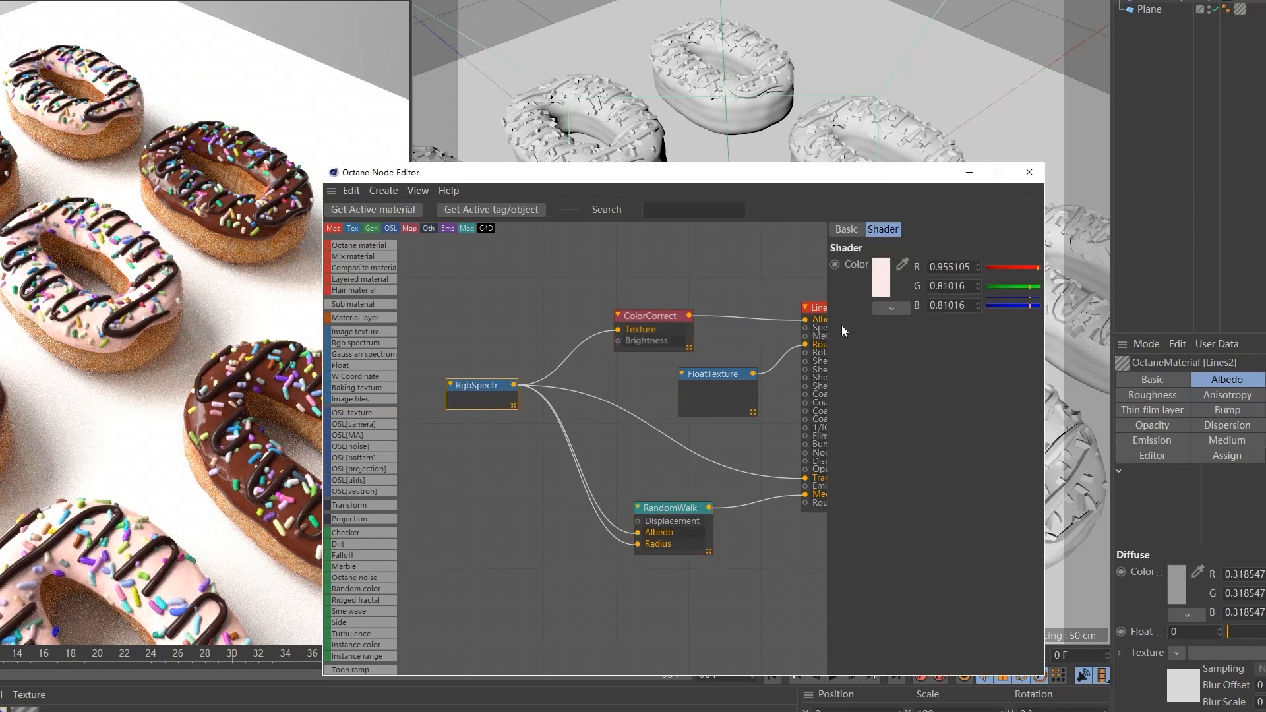
pyautogui.click(664, 262)
pyautogui.moveTo(681, 176); pyautogui.dragTo(728, 223)
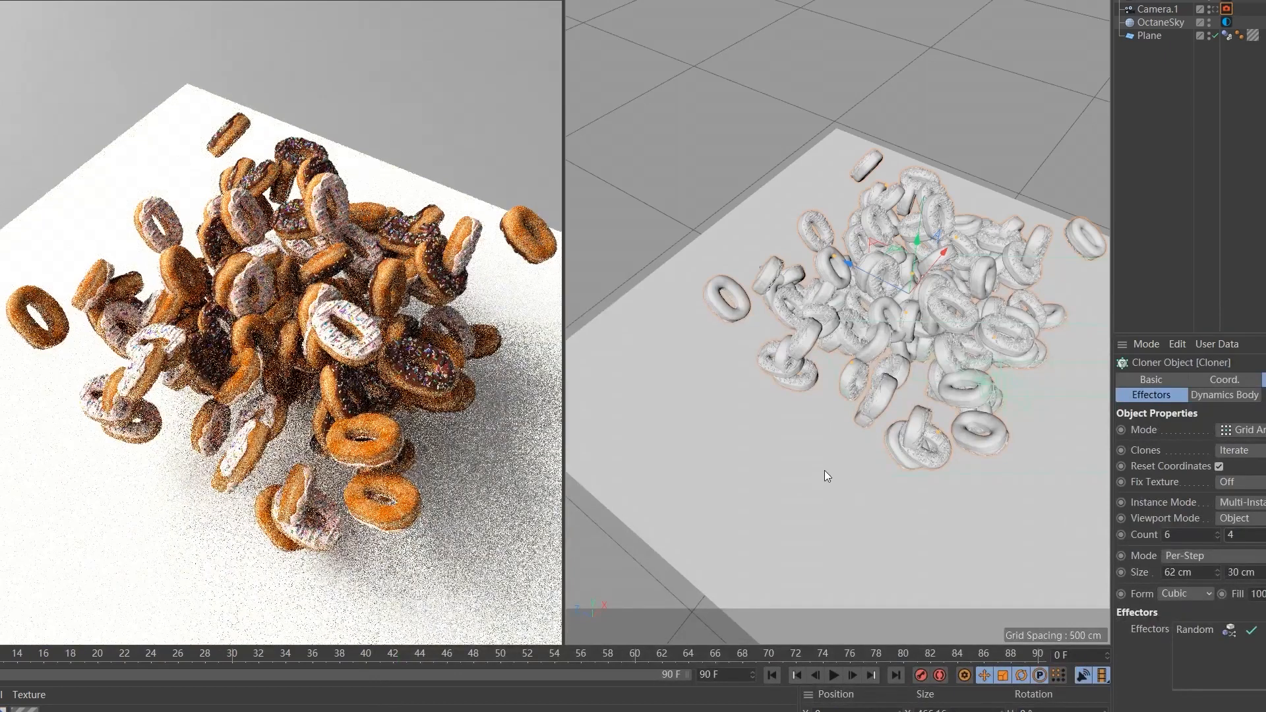
# Play the donut cloner's dynamics simulation up to frame 72 and look through Camera.1 at the pile.
pyautogui.keyDown('alt'); pyautogui.moveTo(925, 330); pyautogui.dragTo(897, 327, button='middle'); pyautogui.keyUp('alt')
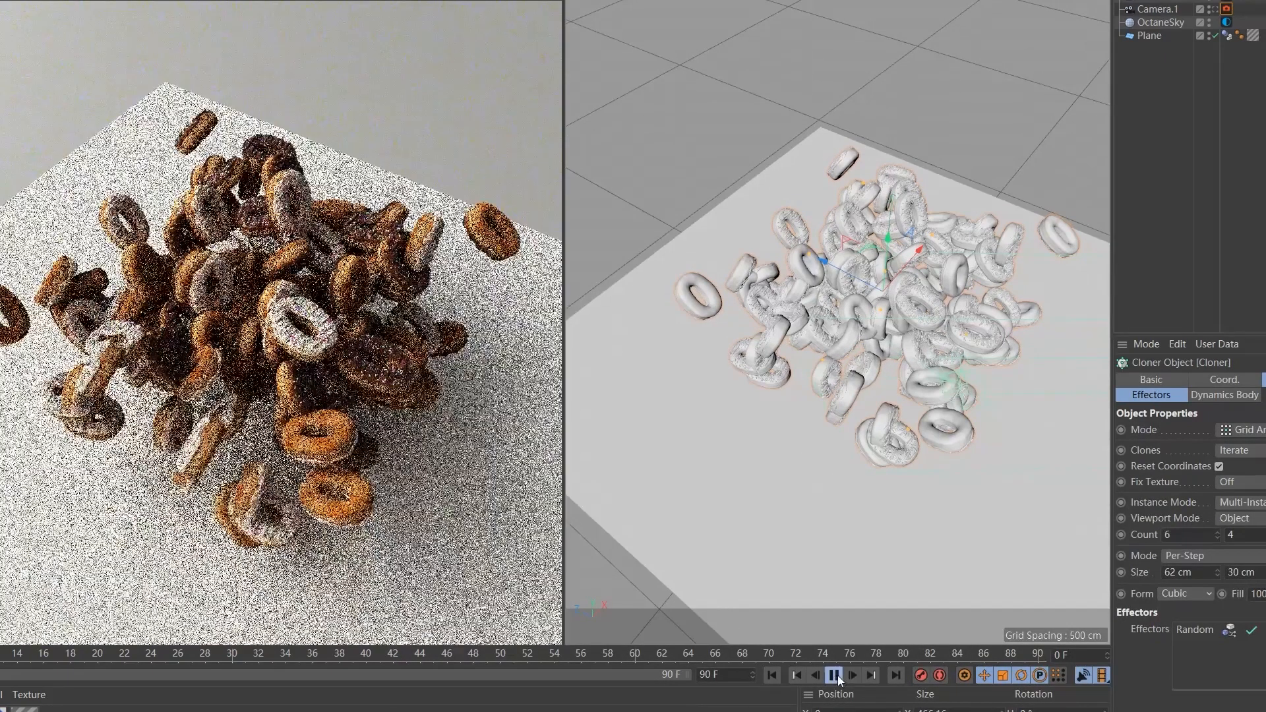
pyautogui.click(835, 675)
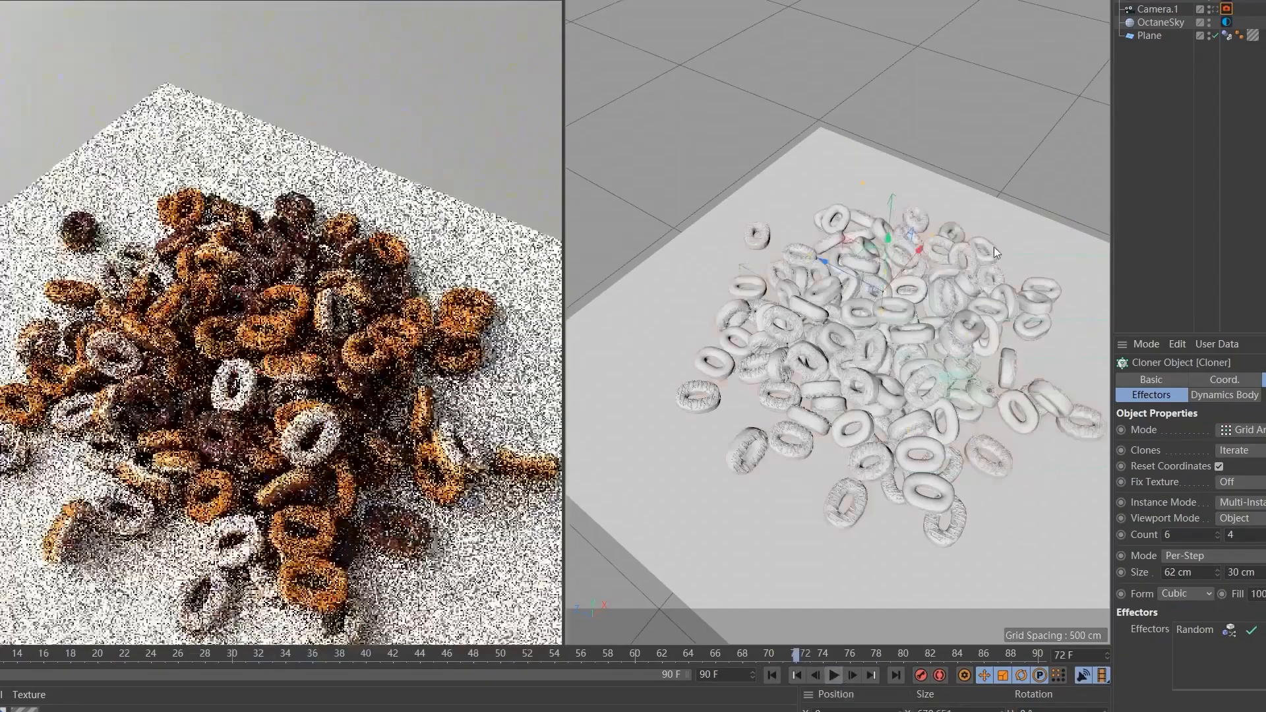
pyautogui.click(835, 675)
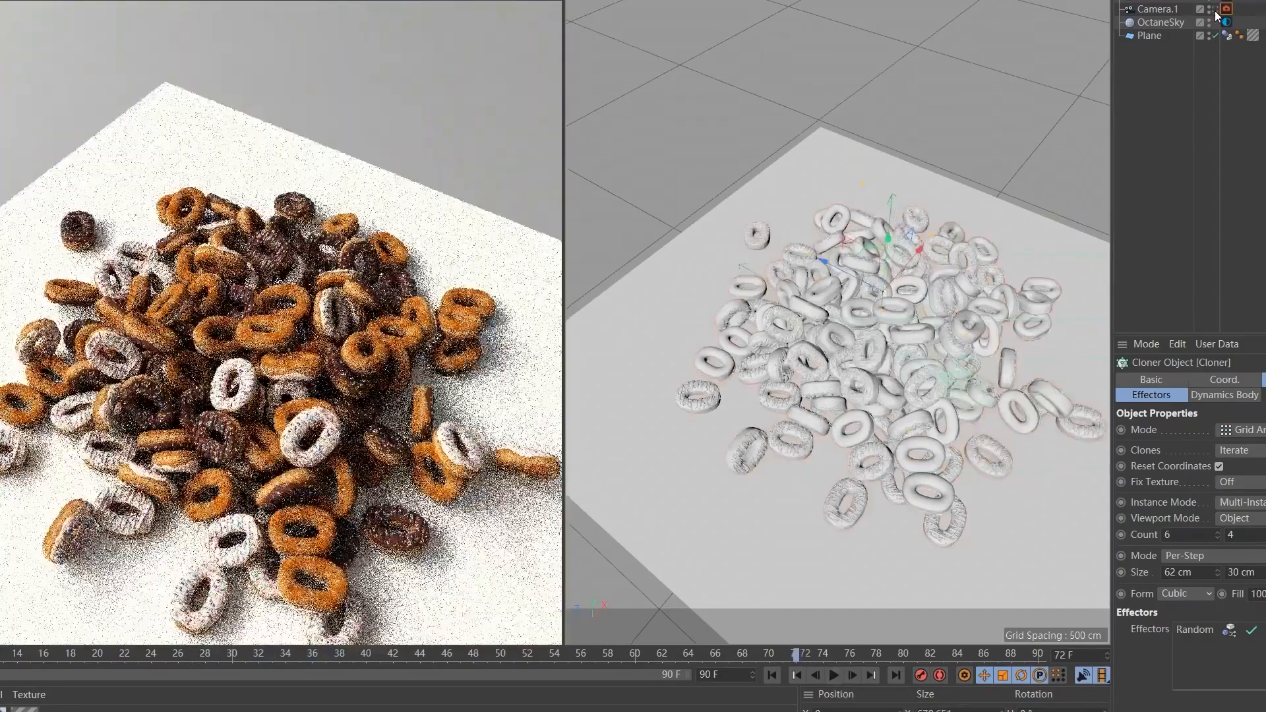
pyautogui.click(1215, 10)
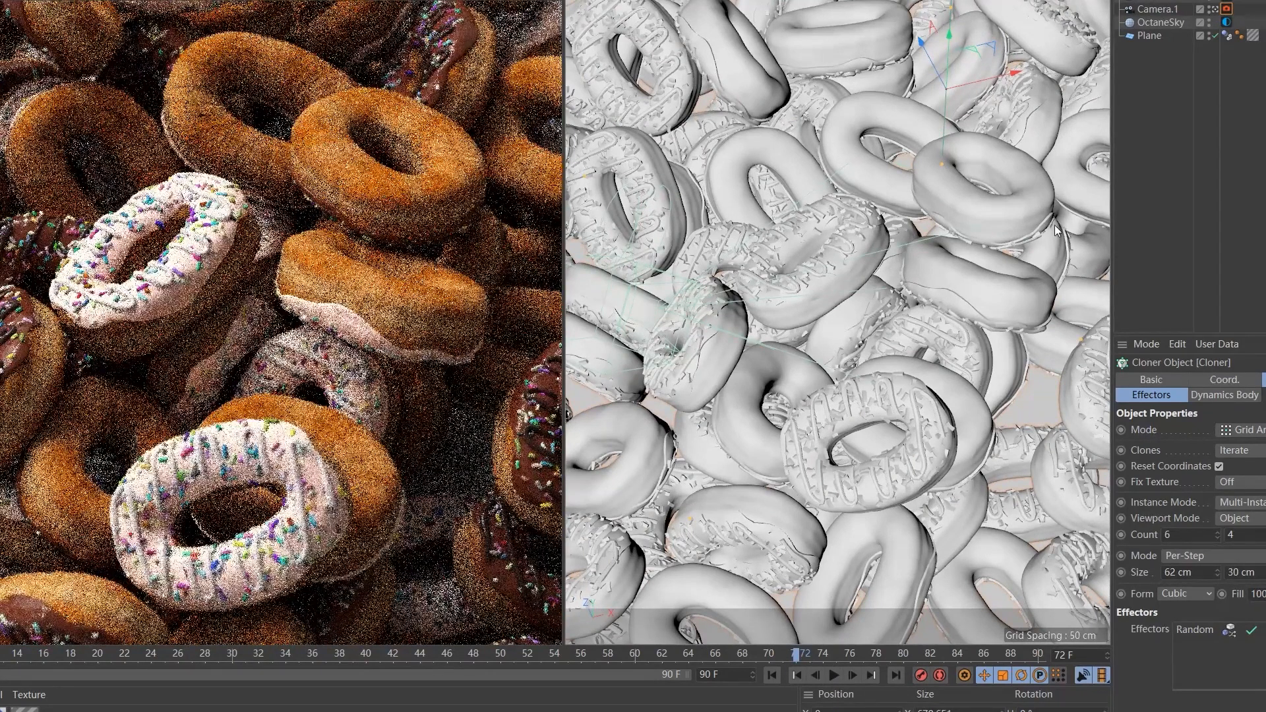
# Change the Camera Imager response of Camera.1's Octane camera tag from sRGB to a DSCS3 camera curve.
pyautogui.click(1226, 9)
pyautogui.click(1181, 397)
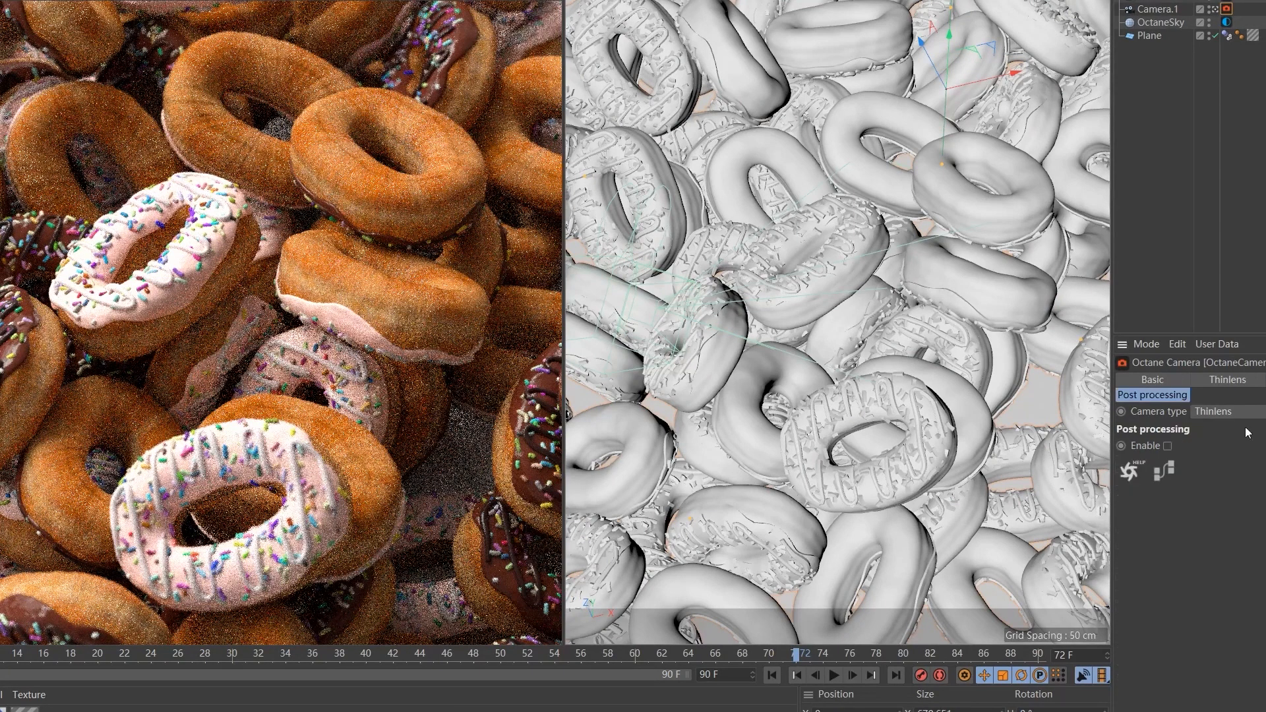
pyautogui.click(1264, 381)
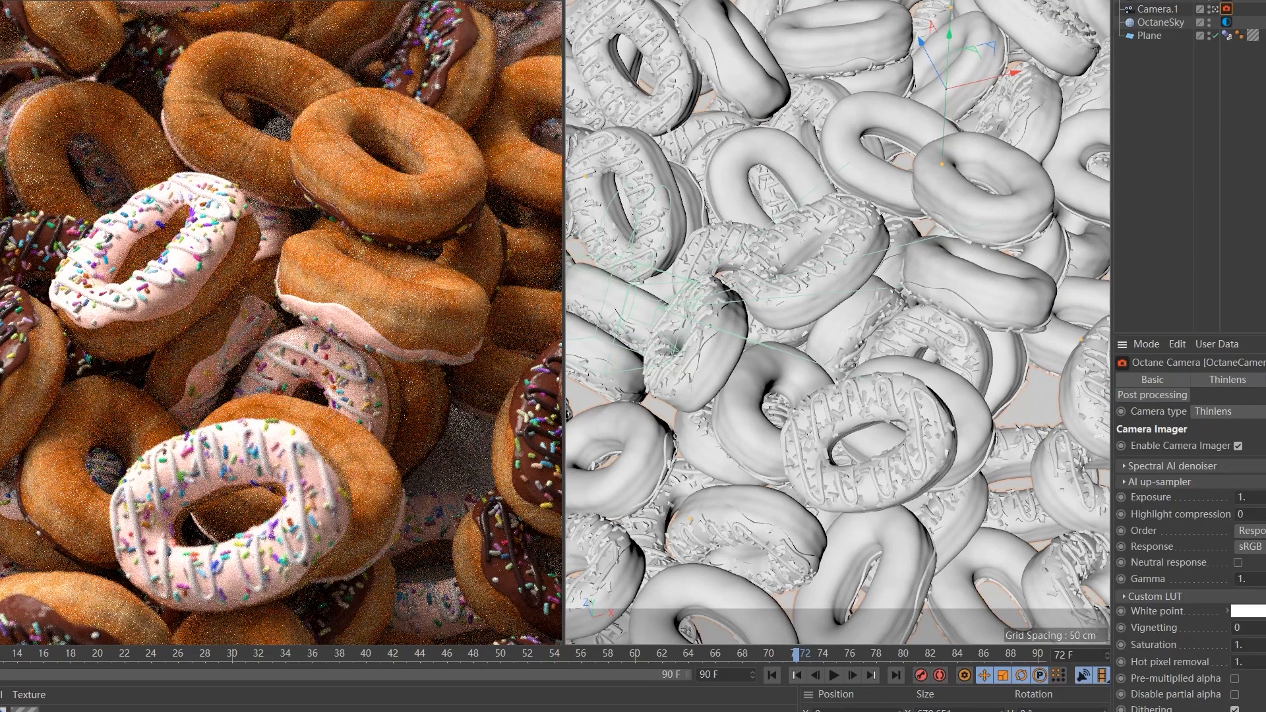
pyautogui.click(1249, 547)
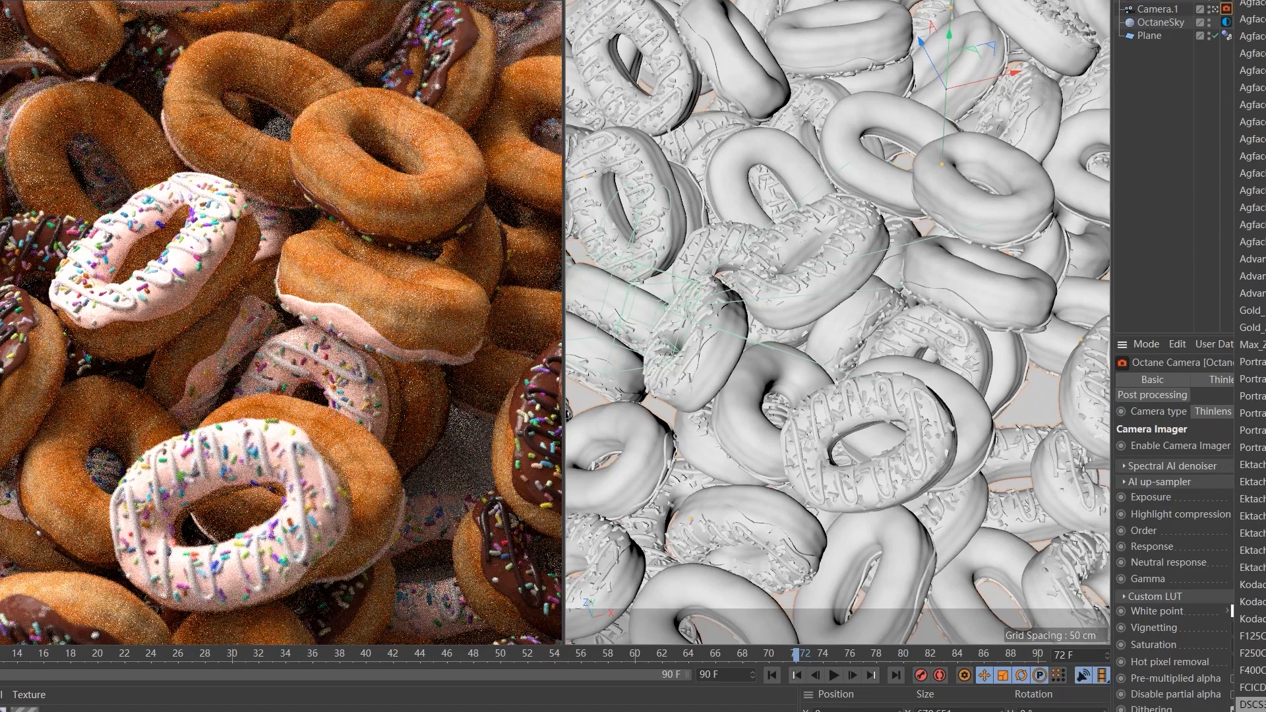
pyautogui.click(1259, 711)
pyautogui.press('Up')
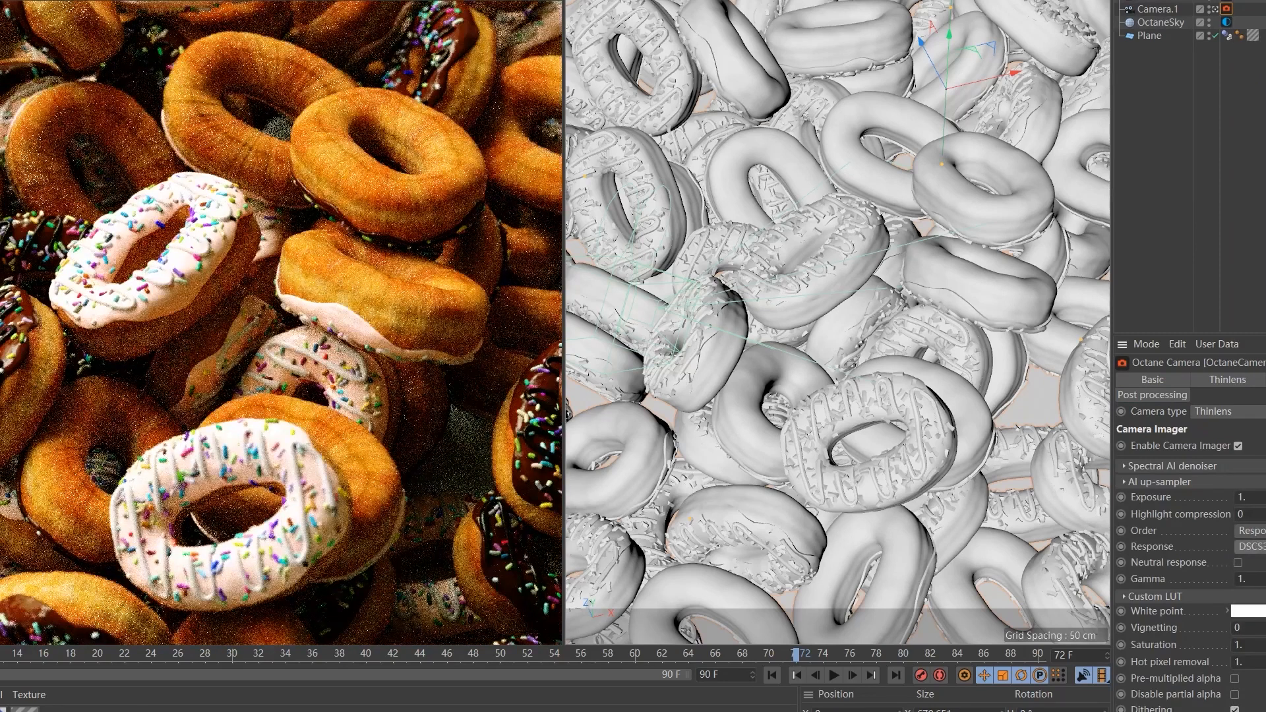